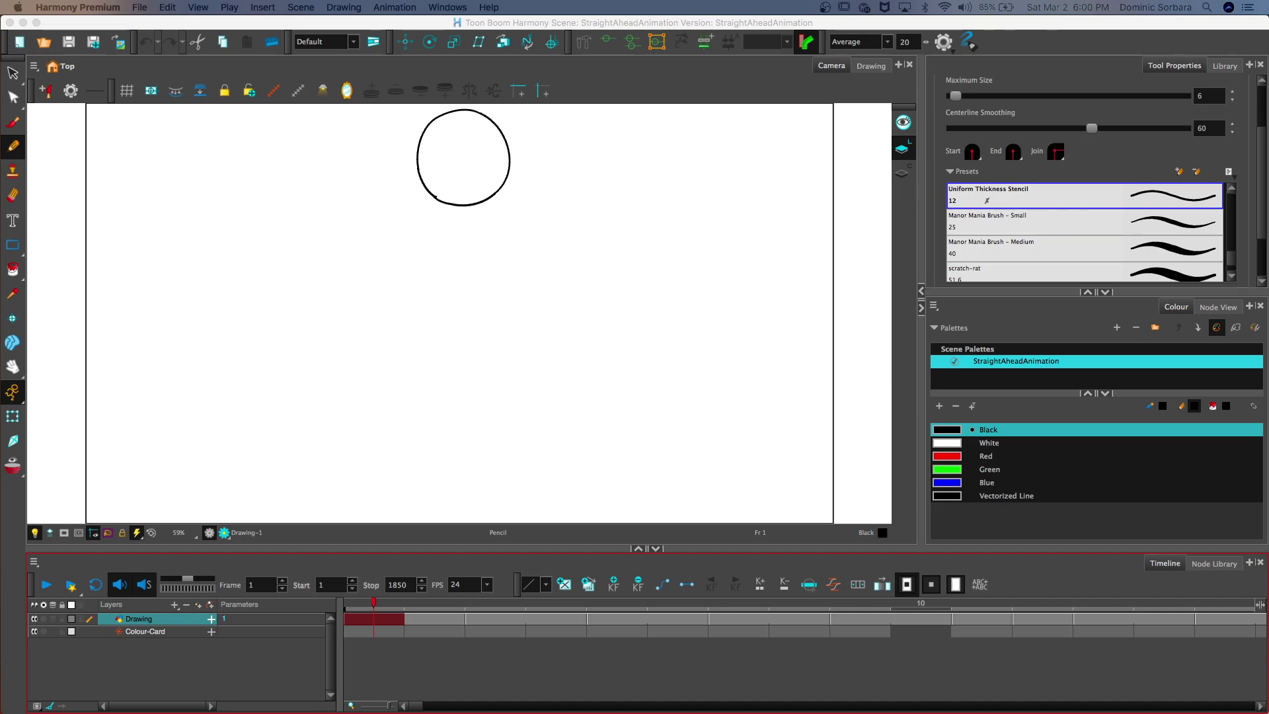
# Step: Play the animation from frame 1 to the end and replay its final section
pyautogui.click(593, 20)
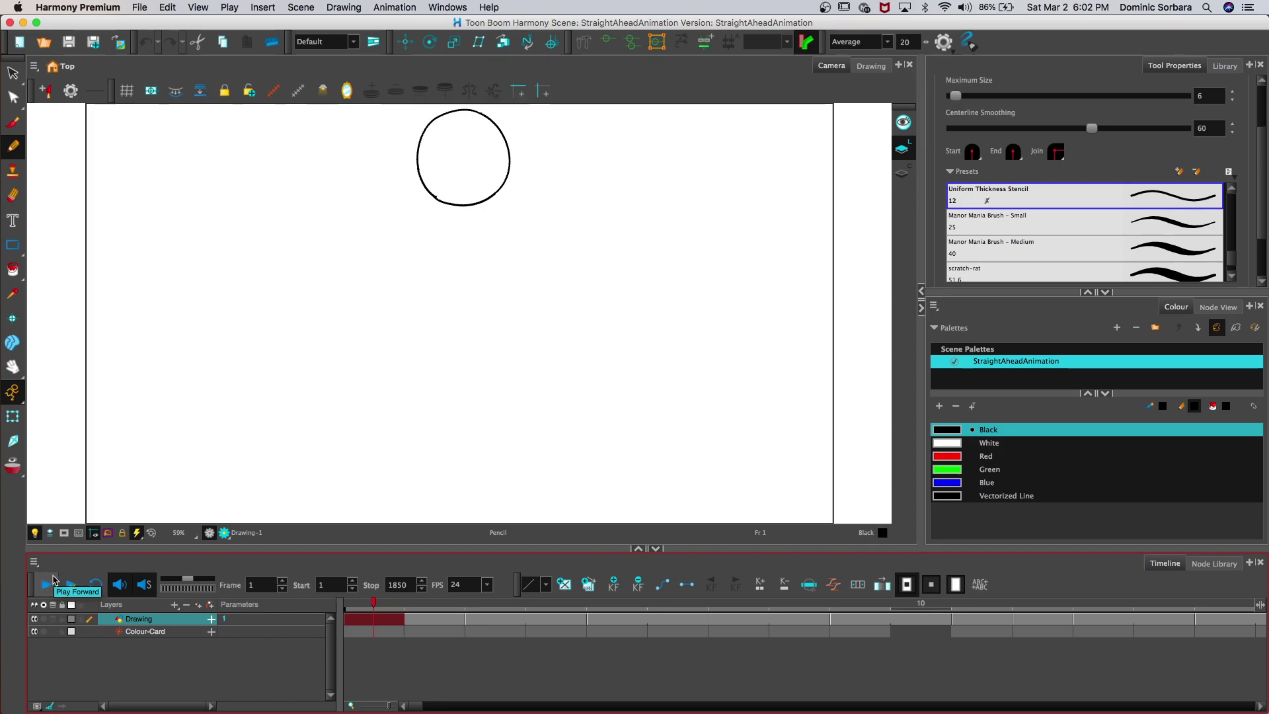
pyautogui.click(51, 583)
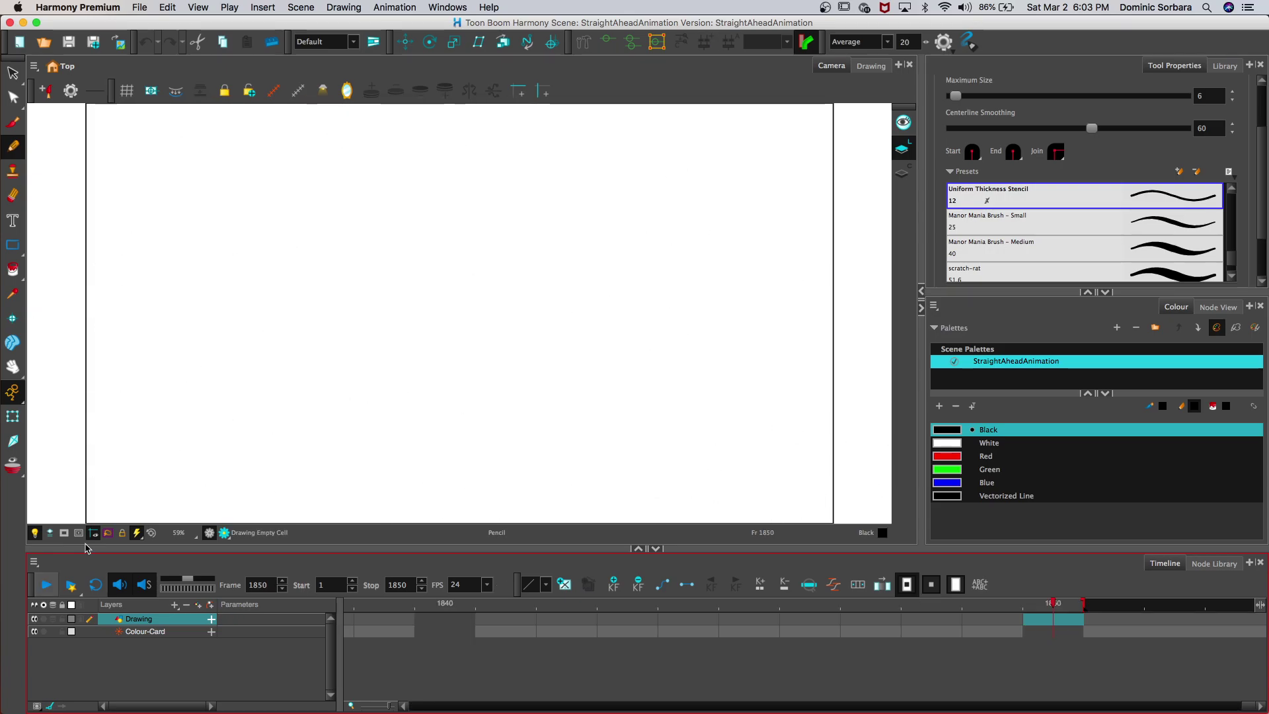
pyautogui.moveTo(413, 600)
pyautogui.mouseDown()
pyautogui.moveTo(313, 594)
pyautogui.moveTo(311, 605)
pyautogui.mouseUp()
pyautogui.click(46, 584)
pyautogui.press('Return')
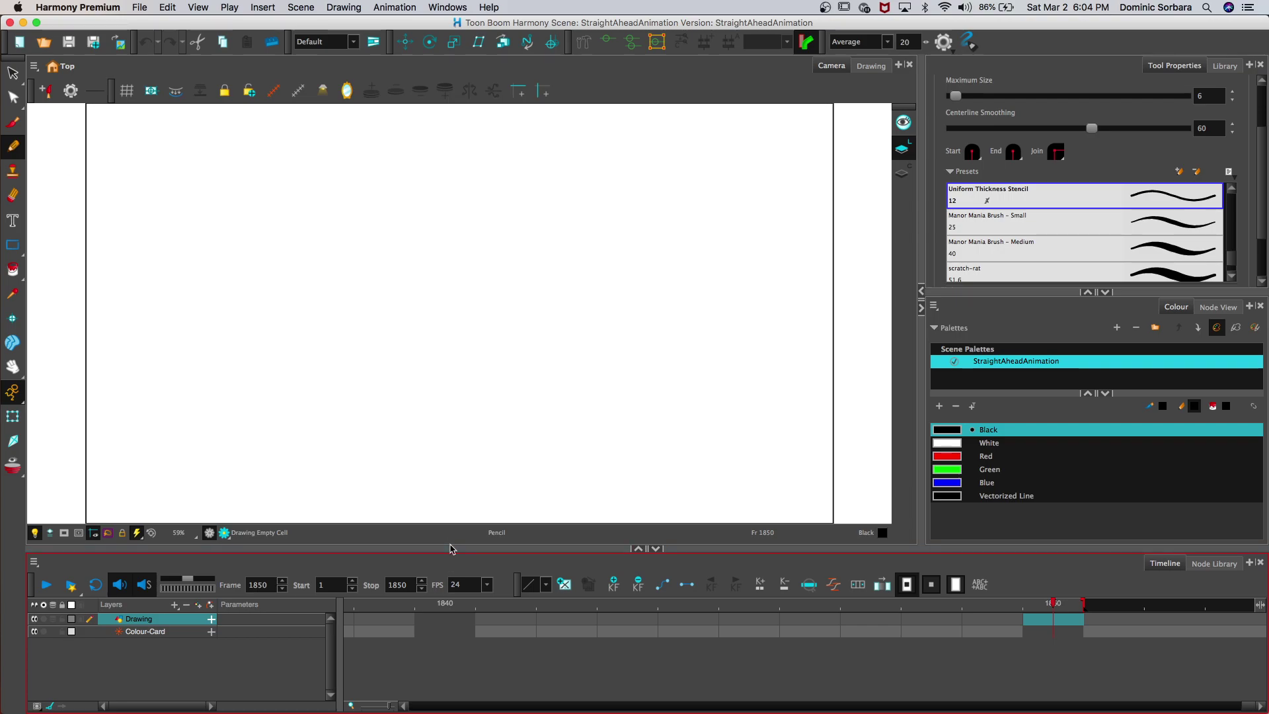
# Step: Create a blank-looking drawing at frame 1834 on the Drawing layer and extend its exposure through frame 1837
pyautogui.moveTo(1249, 706)
pyautogui.mouseDown()
pyautogui.moveTo(1230, 706)
pyautogui.moveTo(1243, 706)
pyautogui.mouseUp()
pyautogui.click(820, 606)
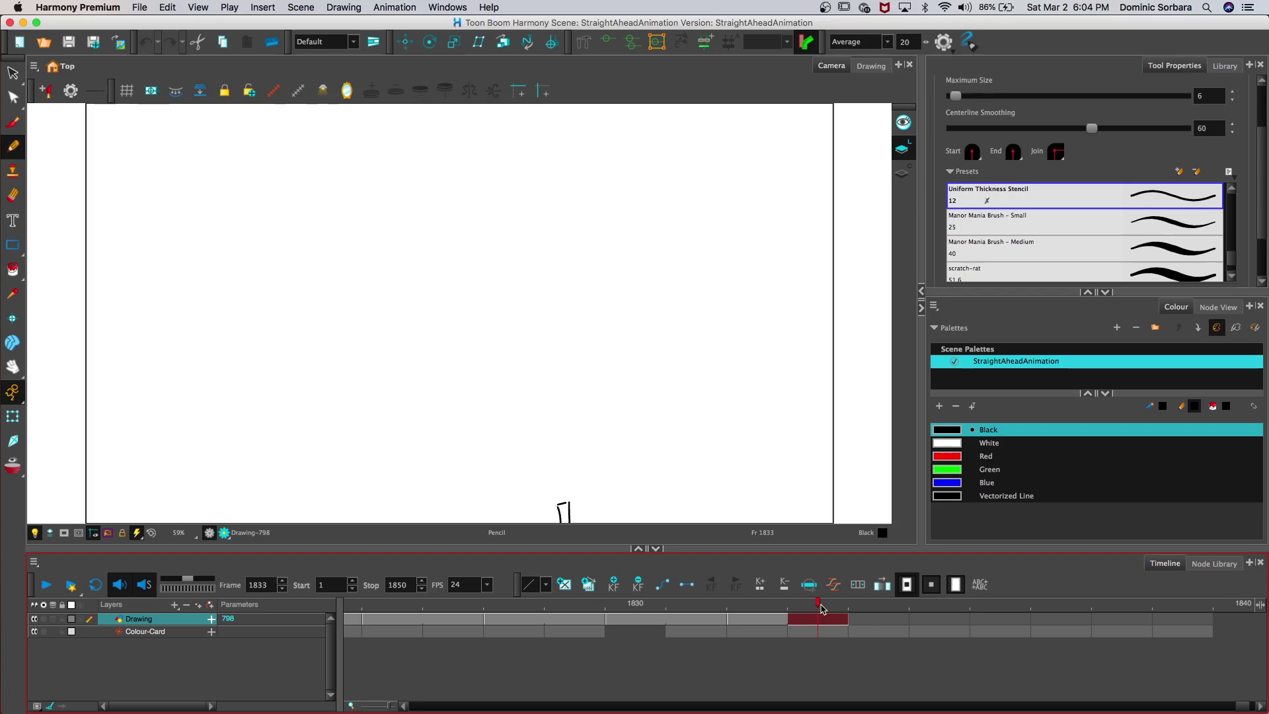
pyautogui.click(866, 616)
pyautogui.click(13, 365)
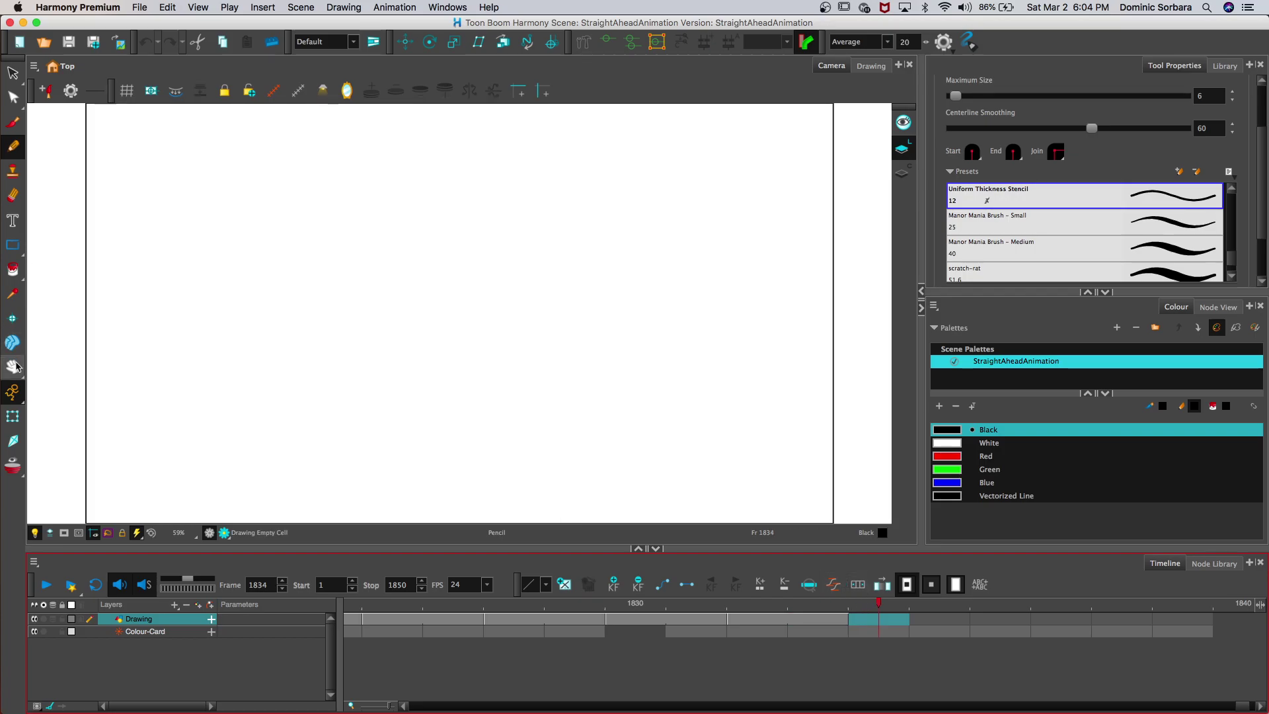
pyautogui.moveTo(109, 355); pyautogui.dragTo(145, 286)
pyautogui.hotkey('alt', '/')
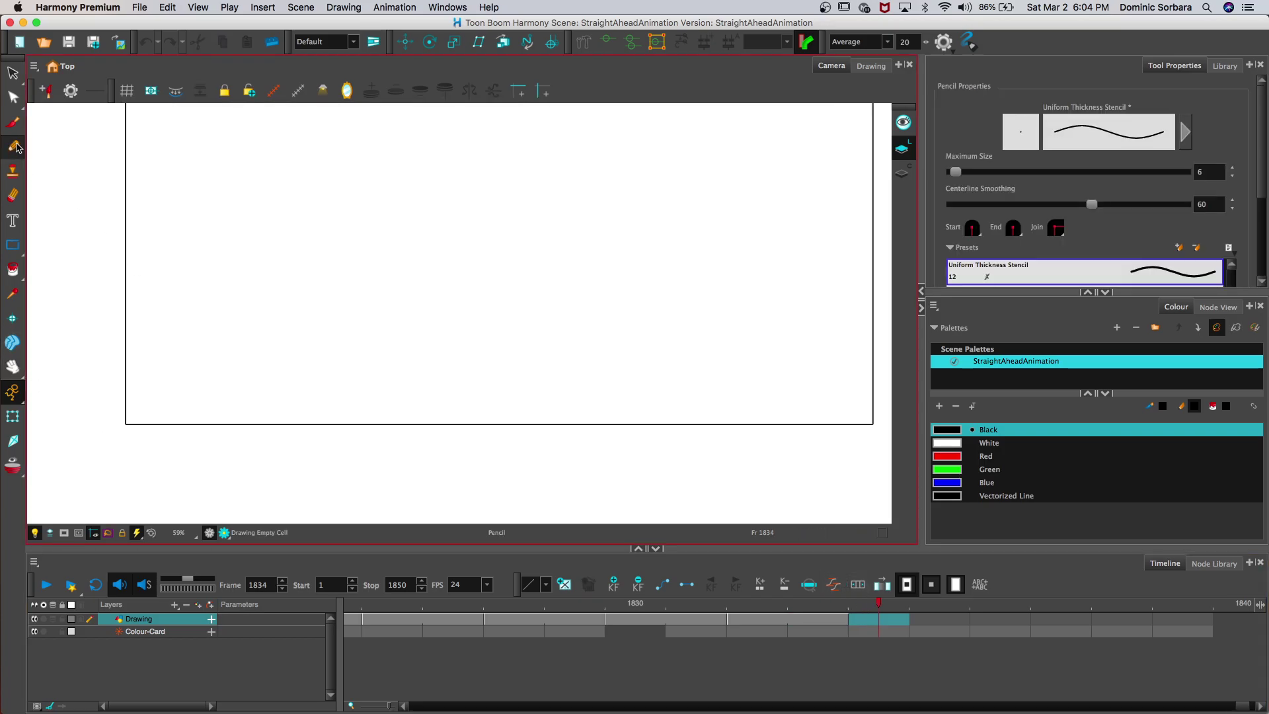
pyautogui.click(395, 407)
pyautogui.moveTo(397, 466); pyautogui.dragTo(408, 477)
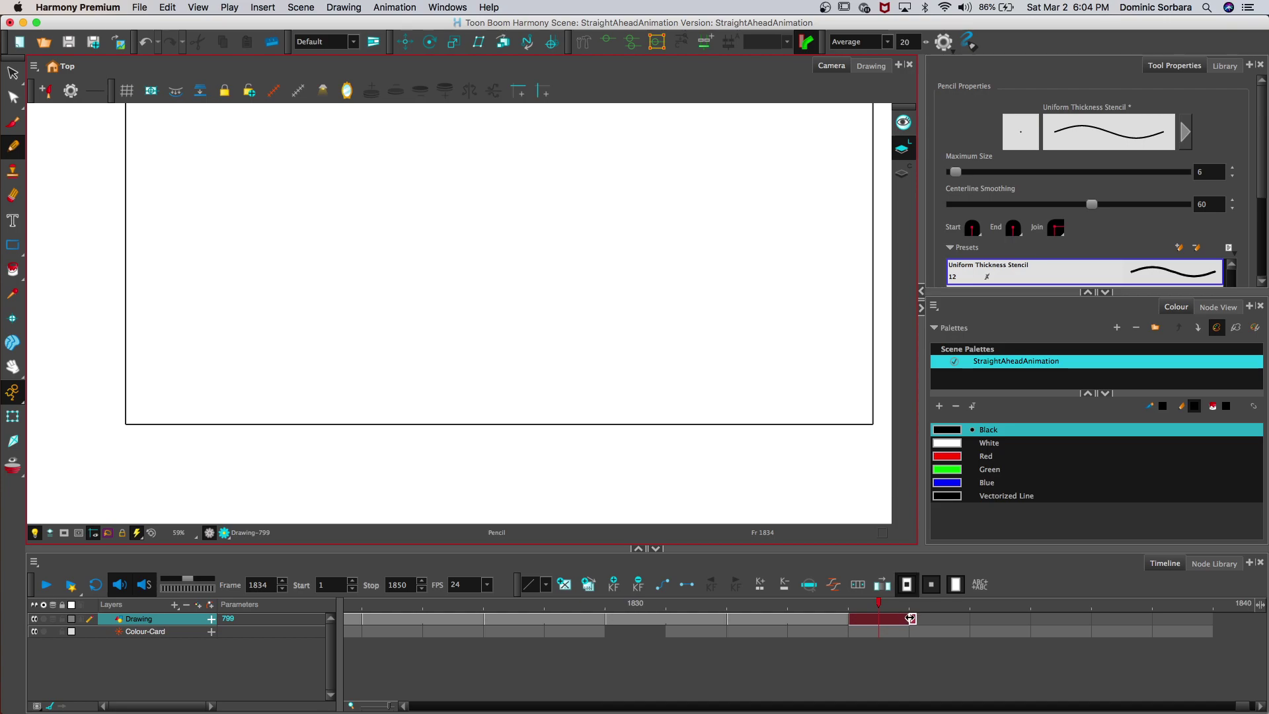
pyautogui.click(952, 635)
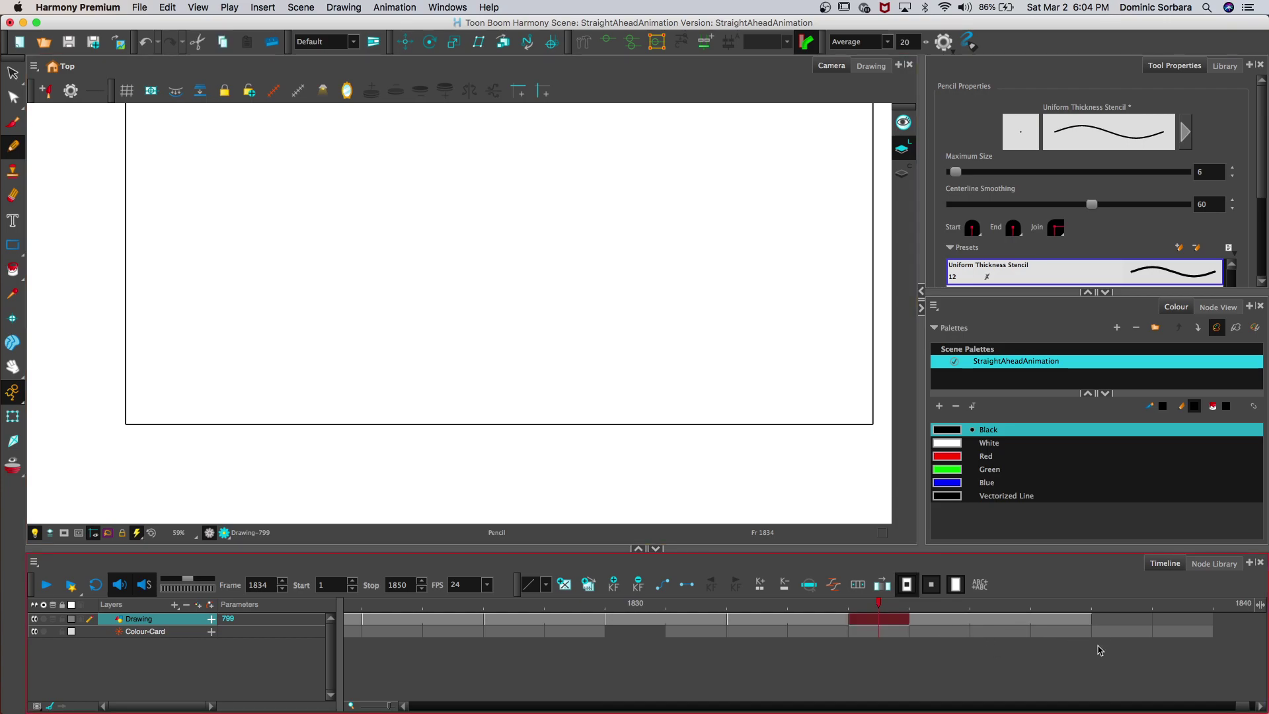
# Step: At frame 1838, pencil a short diagonal line inward from the camera frame's upper-left corner and hold it through frame 1839
pyautogui.click(1122, 619)
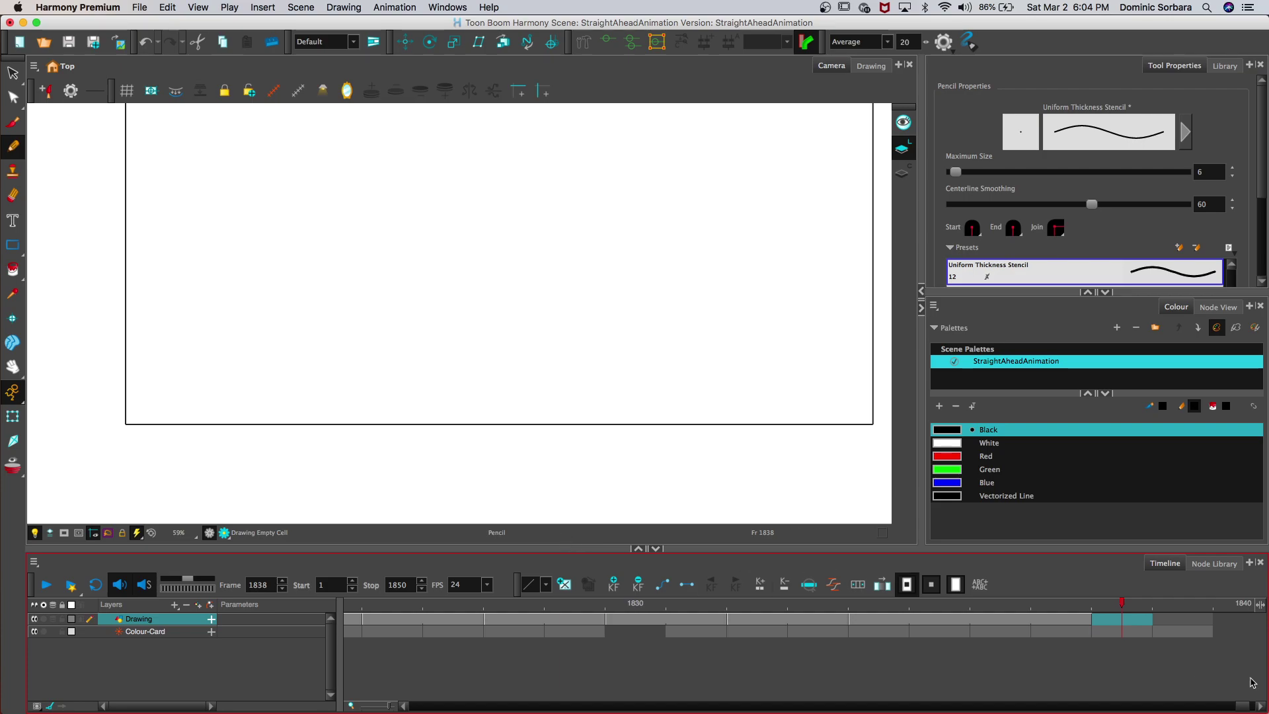
pyautogui.hscroll(10, 1247, 704)
pyautogui.hscroll(-3, 1249, 700)
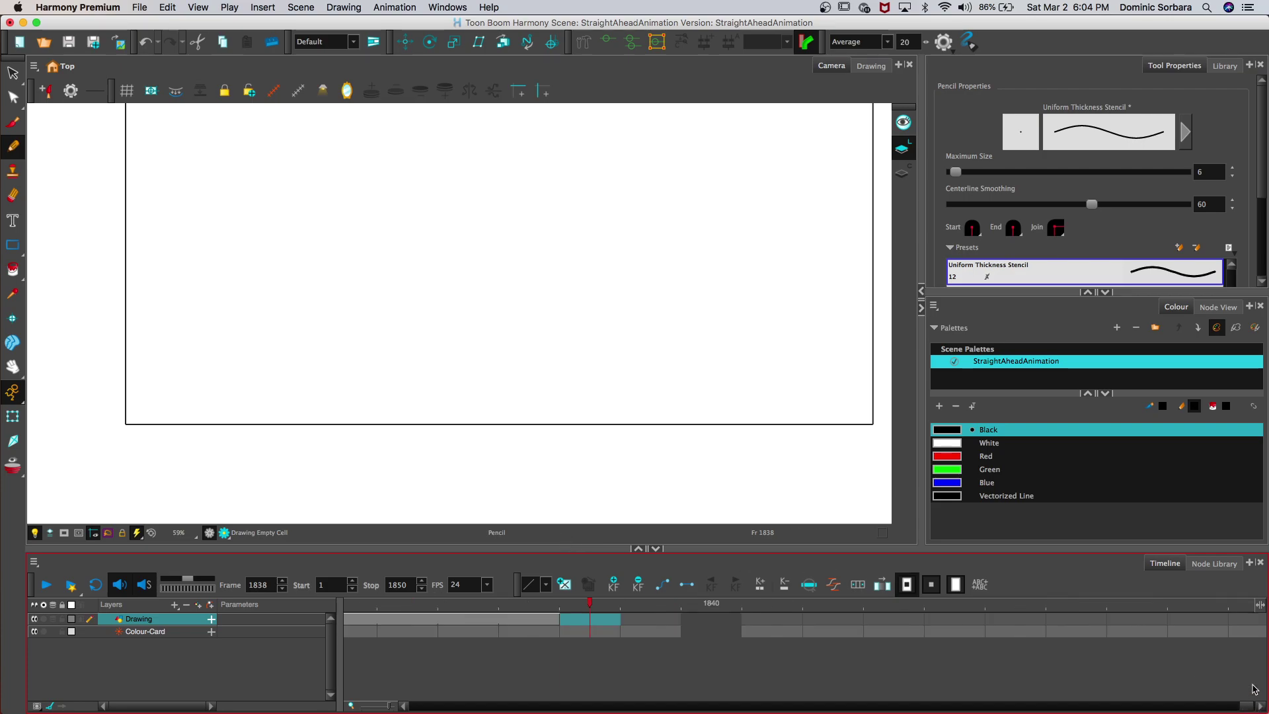
pyautogui.click(13, 365)
pyautogui.moveTo(159, 192)
pyautogui.mouseDown()
pyautogui.moveTo(170, 311)
pyautogui.moveTo(208, 359)
pyautogui.mouseUp()
pyautogui.click(13, 146)
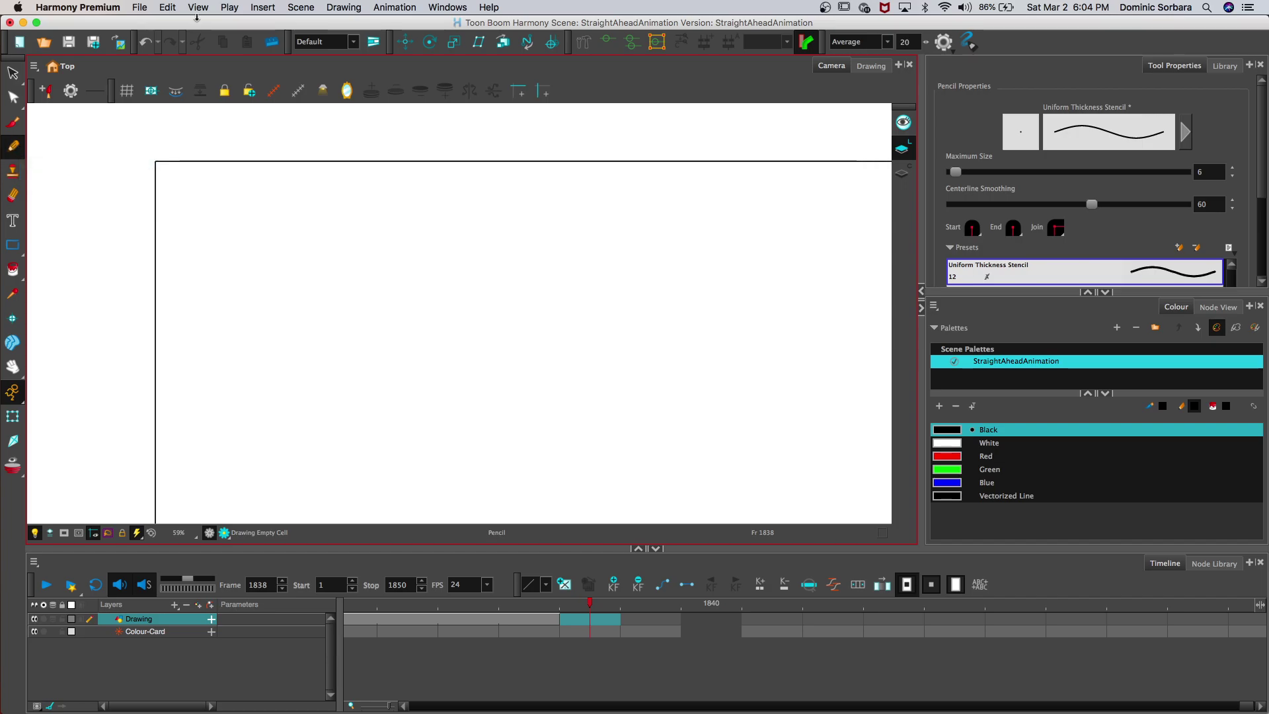
pyautogui.click(12, 366)
pyautogui.moveTo(226, 286)
pyautogui.mouseDown()
pyautogui.moveTo(204, 229)
pyautogui.moveTo(208, 262)
pyautogui.mouseUp()
pyautogui.press('1')
pyautogui.click(19, 136)
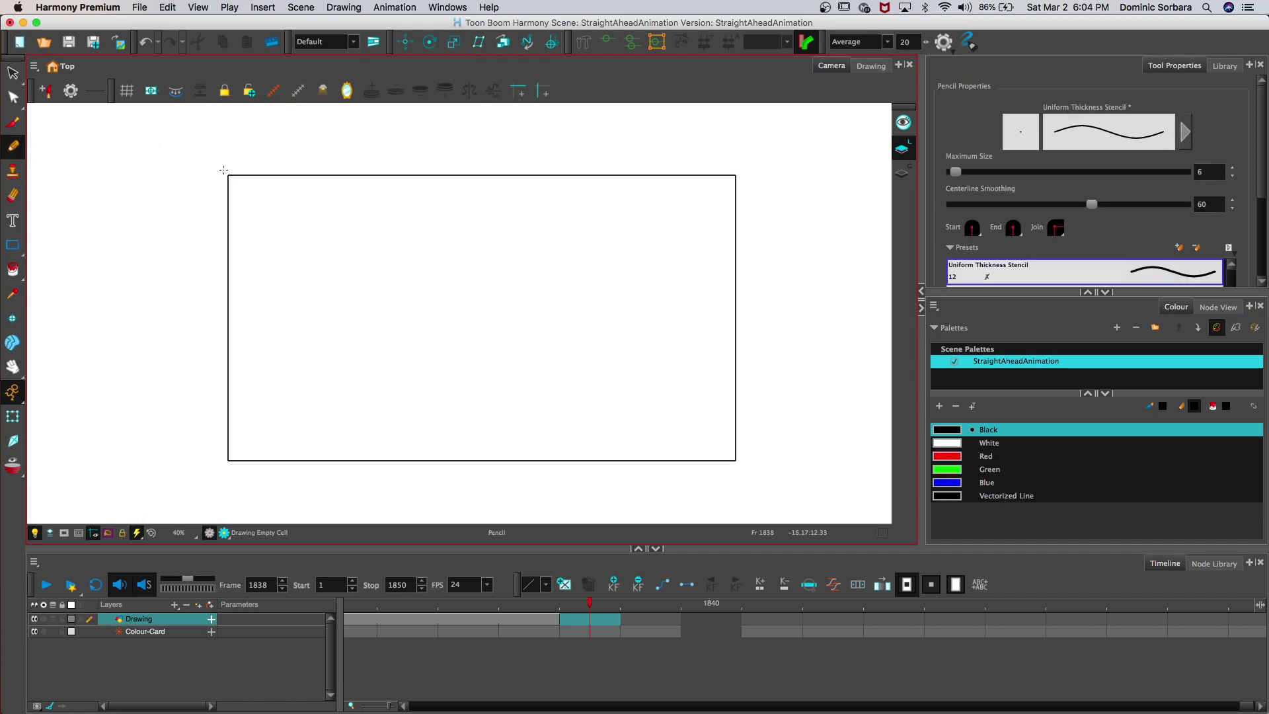
pyautogui.moveTo(258, 198); pyautogui.dragTo(278, 200)
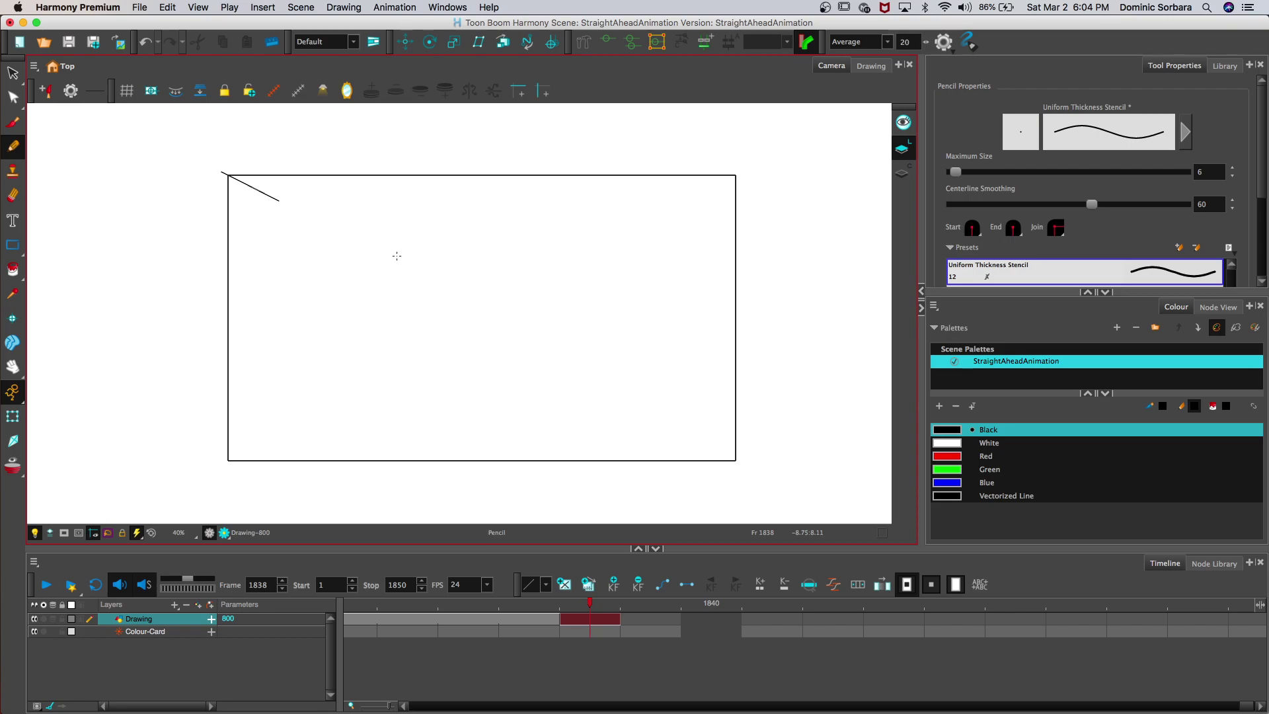
pyautogui.moveTo(616, 619); pyautogui.dragTo(663, 627)
pyautogui.click(638, 616)
# Step: At frame 1840, with onion skinning on, draw a longer line continuing the previous diagonal and hold it through frame 1841
pyautogui.click(711, 619)
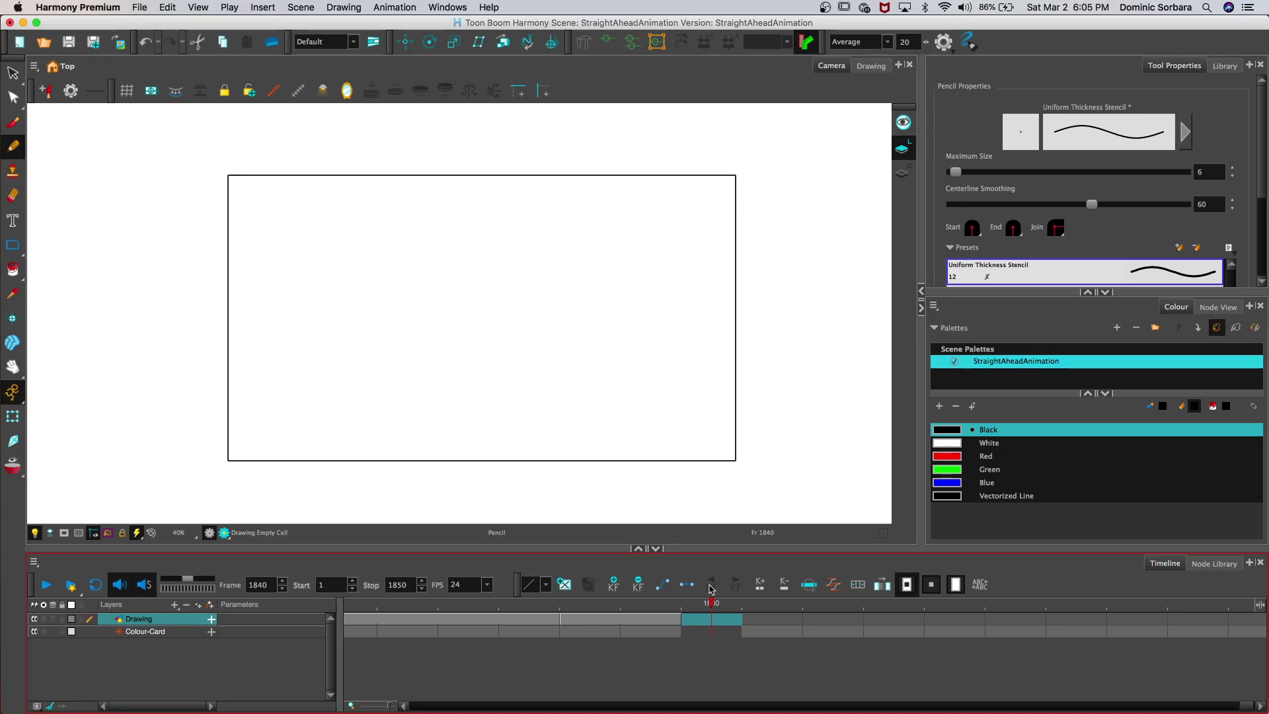
pyautogui.click(53, 620)
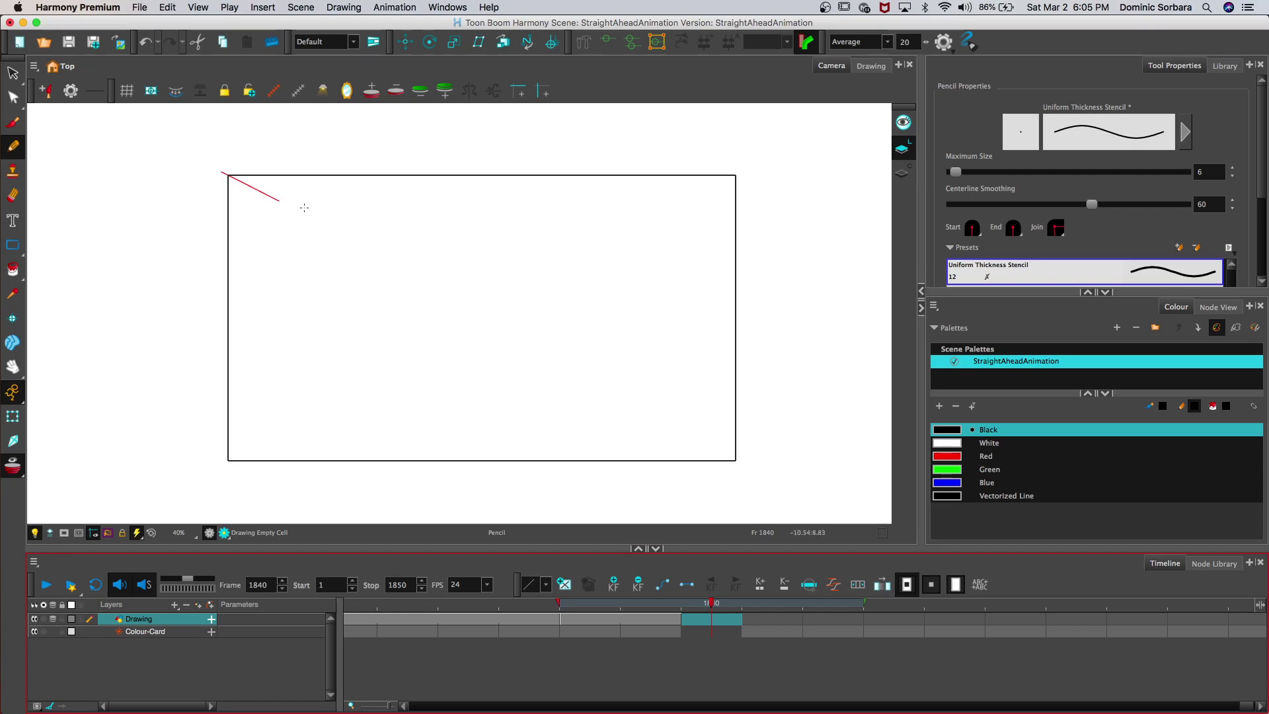
pyautogui.moveTo(282, 201); pyautogui.dragTo(377, 247)
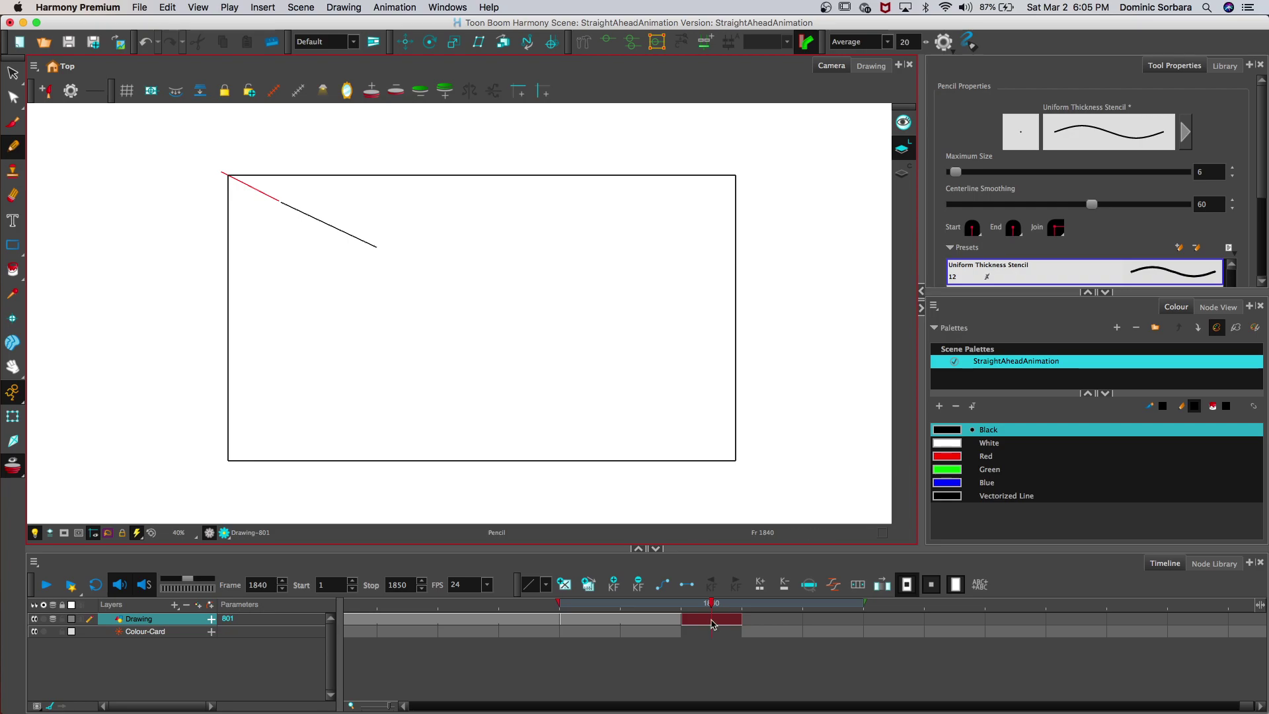
pyautogui.click(749, 625)
pyautogui.moveTo(748, 622); pyautogui.dragTo(774, 623)
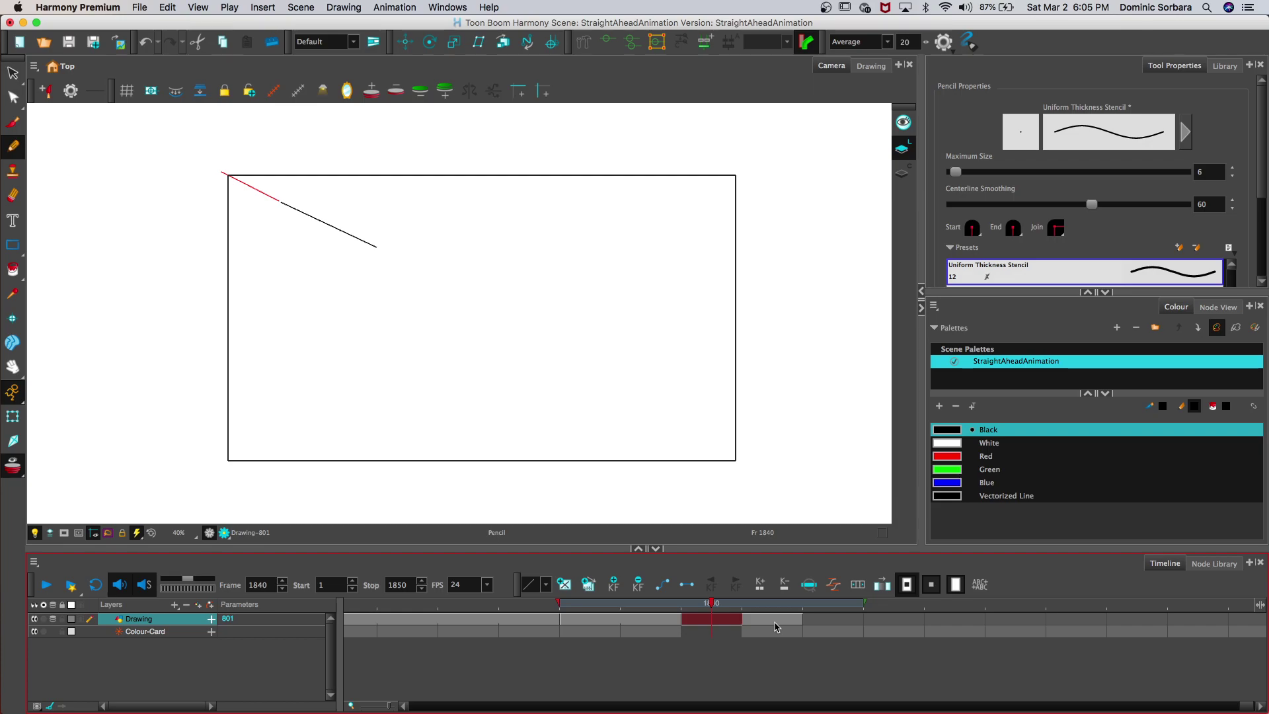
pyautogui.click(776, 626)
# Step: At frame 1842, draw a short diagonal from the camera frame's upper-right corner and a separate line farther along the first path
pyautogui.click(828, 622)
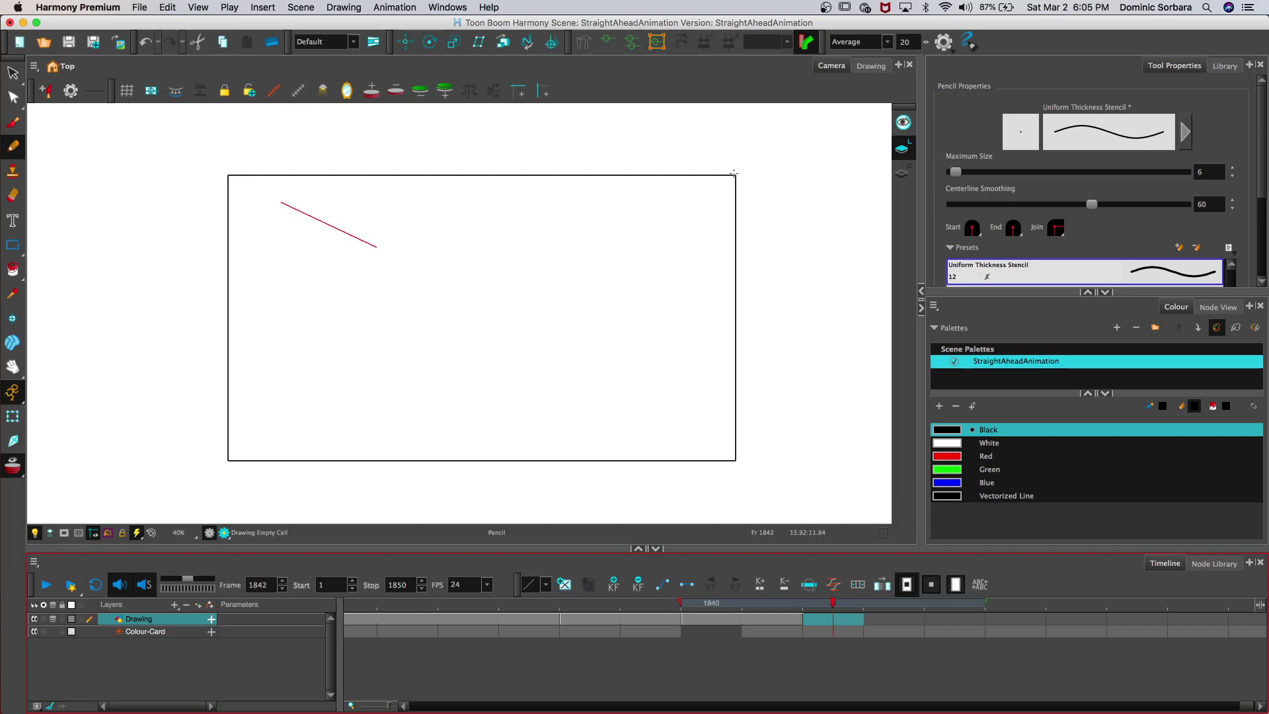
pyautogui.moveTo(734, 176); pyautogui.dragTo(695, 207)
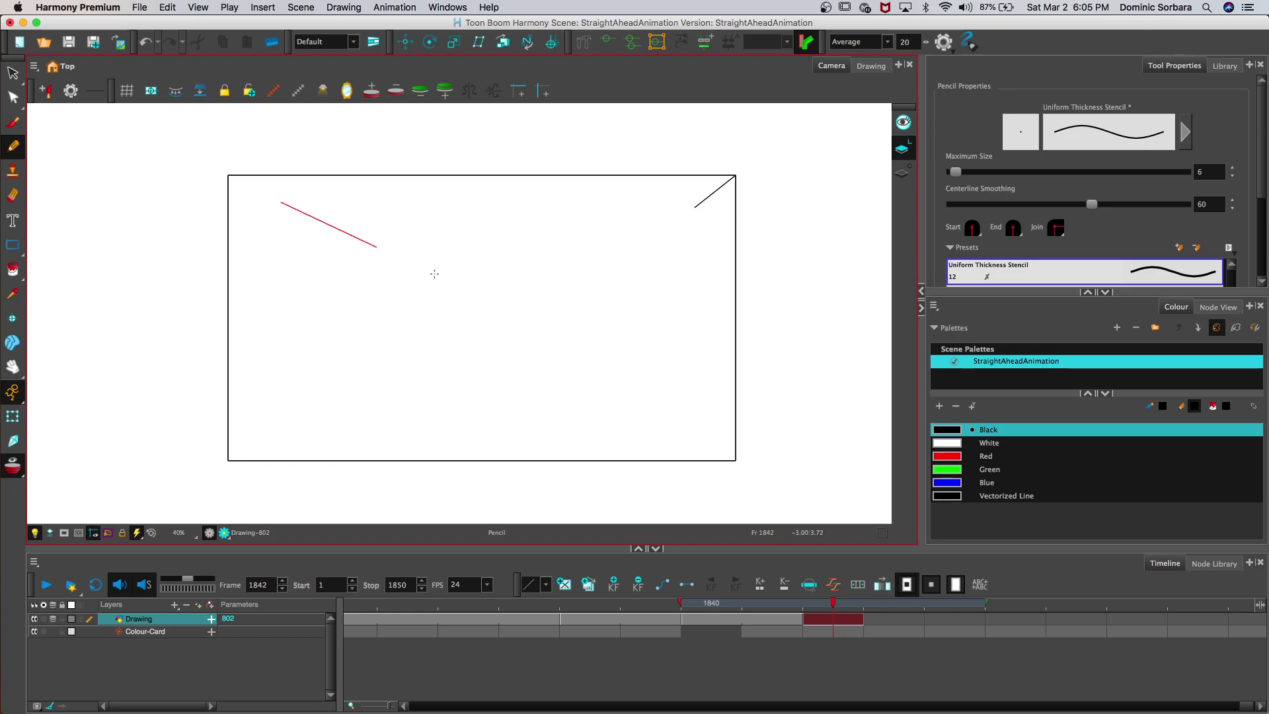
pyautogui.moveTo(458, 289); pyautogui.dragTo(484, 300)
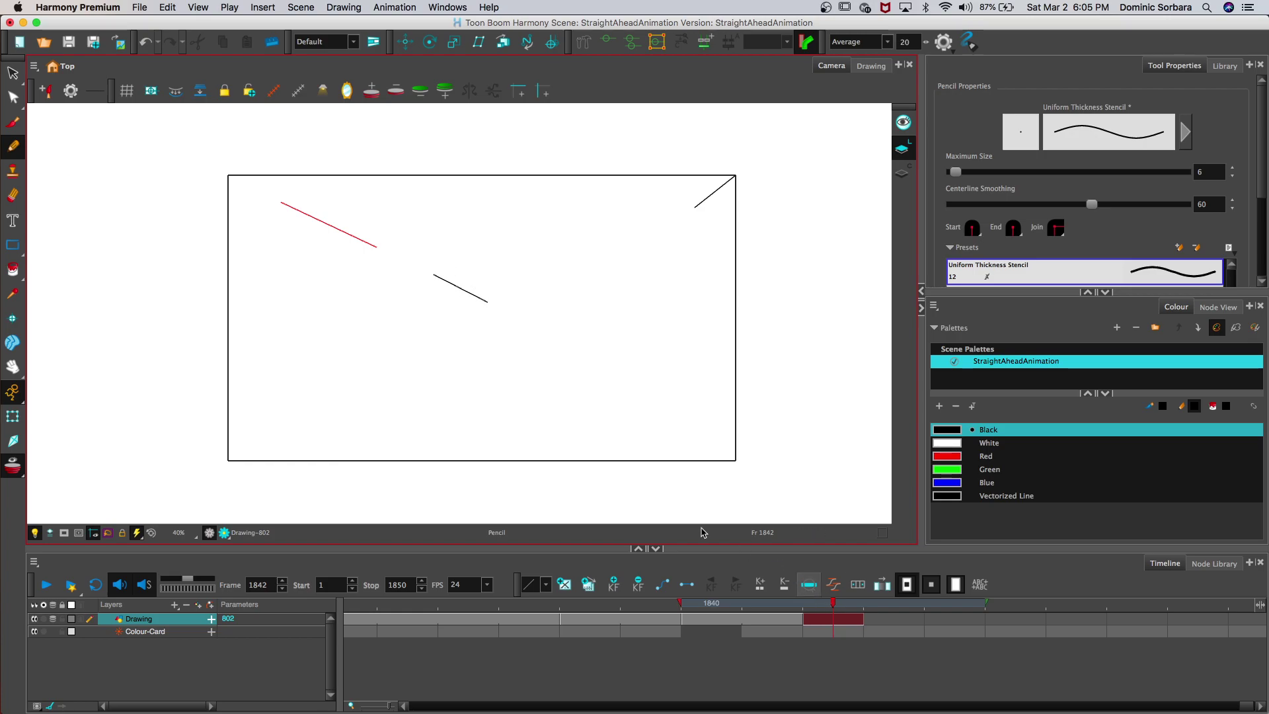
# Step: Turn off onion skinning and play back the section with the new line drawings
pyautogui.click(53, 619)
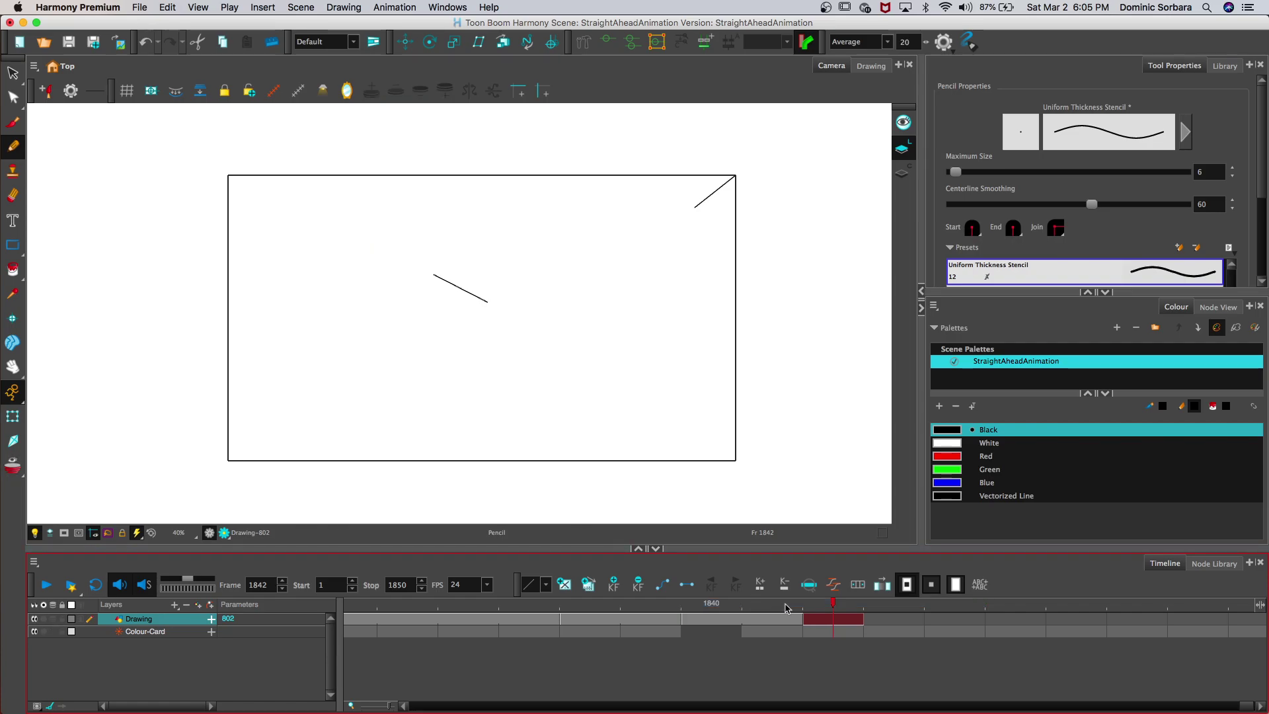
pyautogui.moveTo(831, 601)
pyautogui.mouseDown()
pyautogui.moveTo(347, 598)
pyautogui.moveTo(224, 547)
pyautogui.moveTo(24, 546)
pyautogui.mouseUp()
pyautogui.click(44, 583)
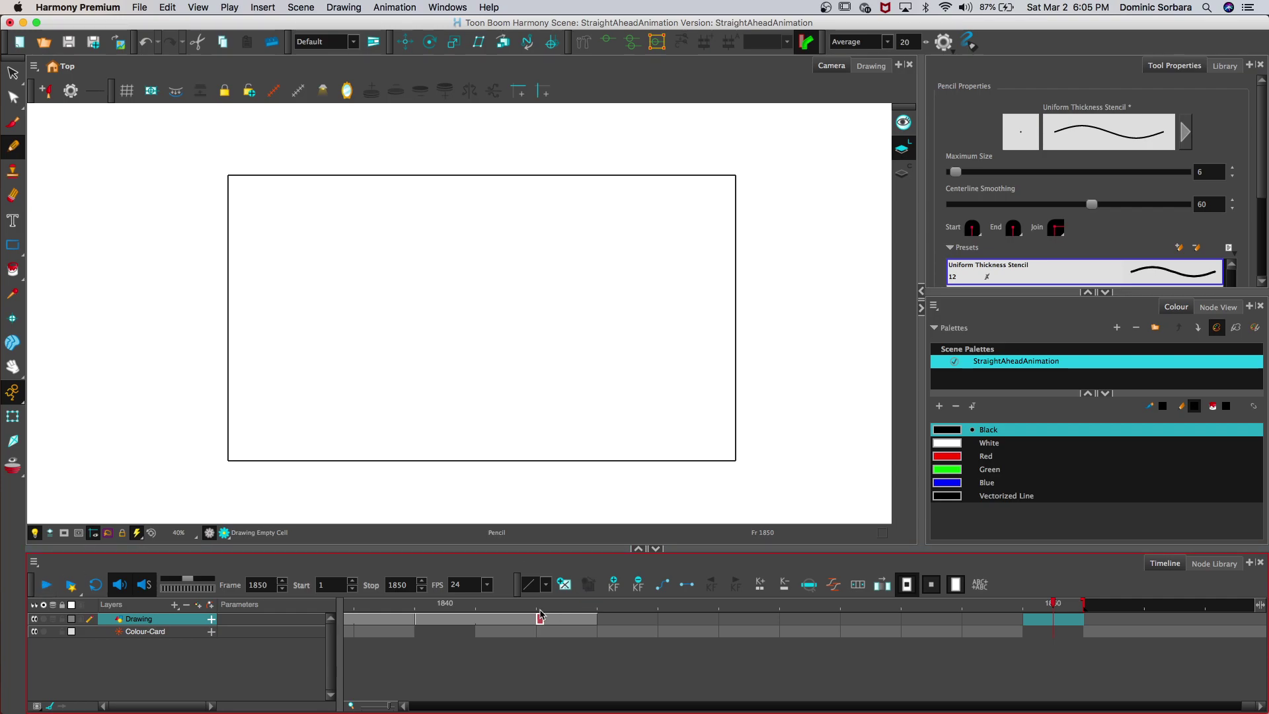
# Step: At frame 1842, turn on onion skinning and move the middle line segment up and left, closer to the previous drawing's line
pyautogui.click(545, 617)
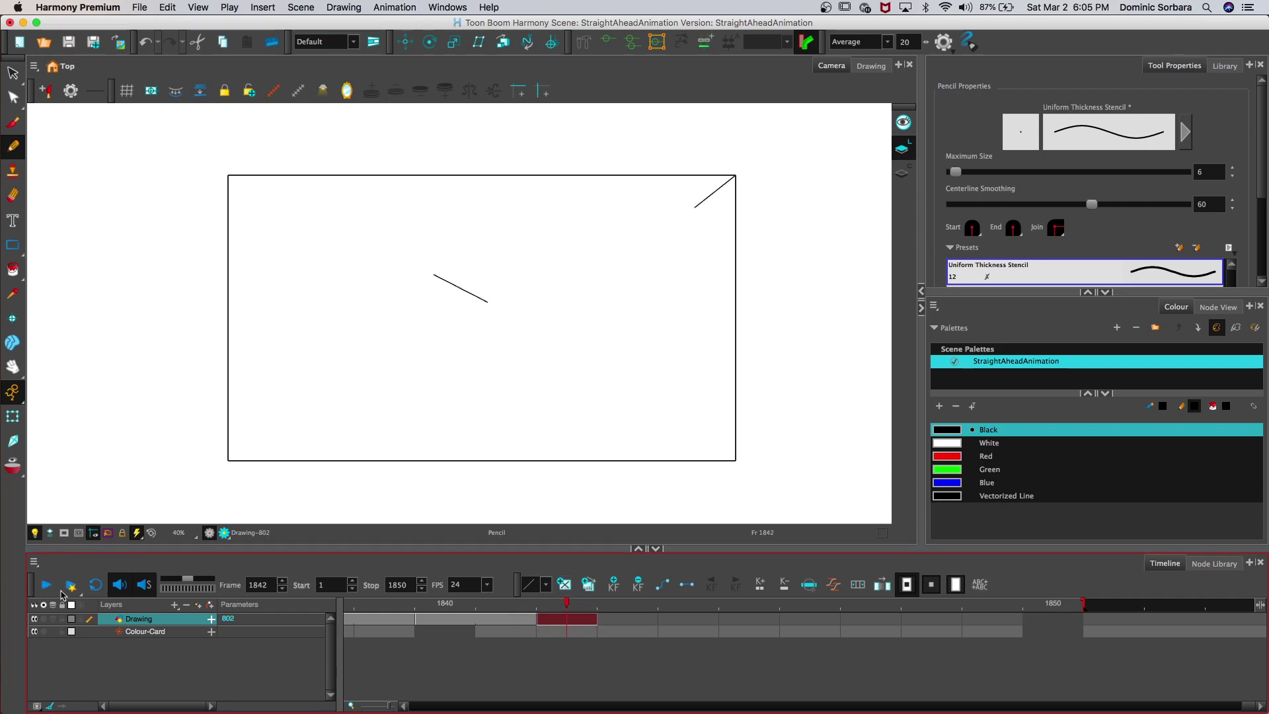
pyautogui.moveTo(565, 599)
pyautogui.mouseDown()
pyautogui.moveTo(532, 603)
pyautogui.moveTo(547, 600)
pyautogui.mouseUp()
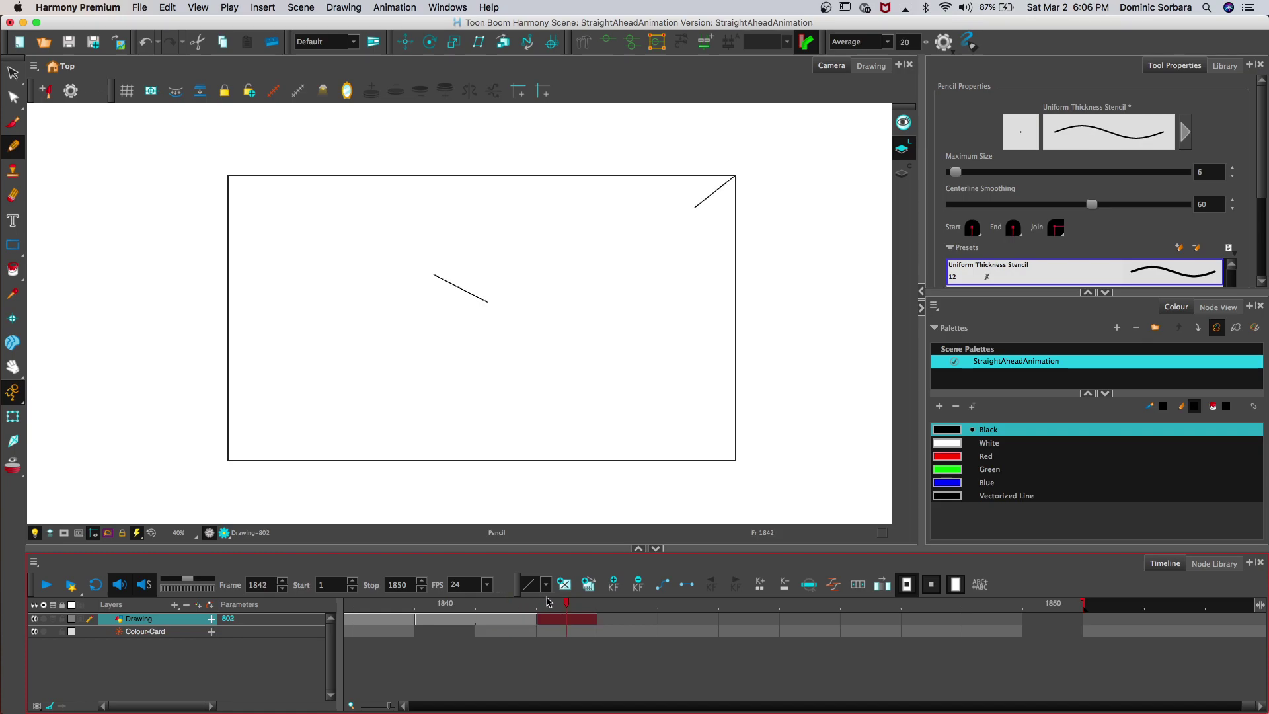
pyautogui.click(54, 619)
pyautogui.hotkey('alt', 's')
pyautogui.moveTo(473, 266)
pyautogui.mouseDown()
pyautogui.moveTo(475, 246)
pyautogui.moveTo(437, 278)
pyautogui.mouseUp()
pyautogui.click(399, 181)
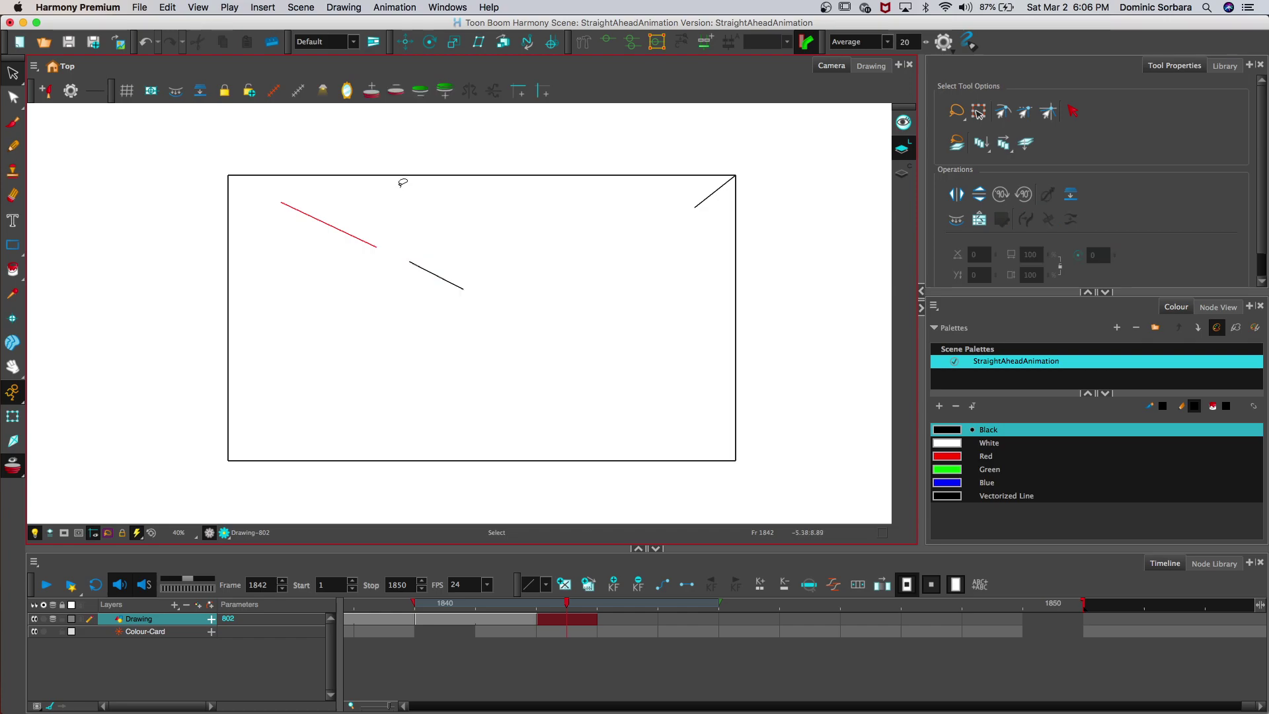
# Step: Compare with one extra previous onion-skin drawing, then turn onion skinning off and hold the frame 1842 drawing through frame 1843
pyautogui.click(371, 90)
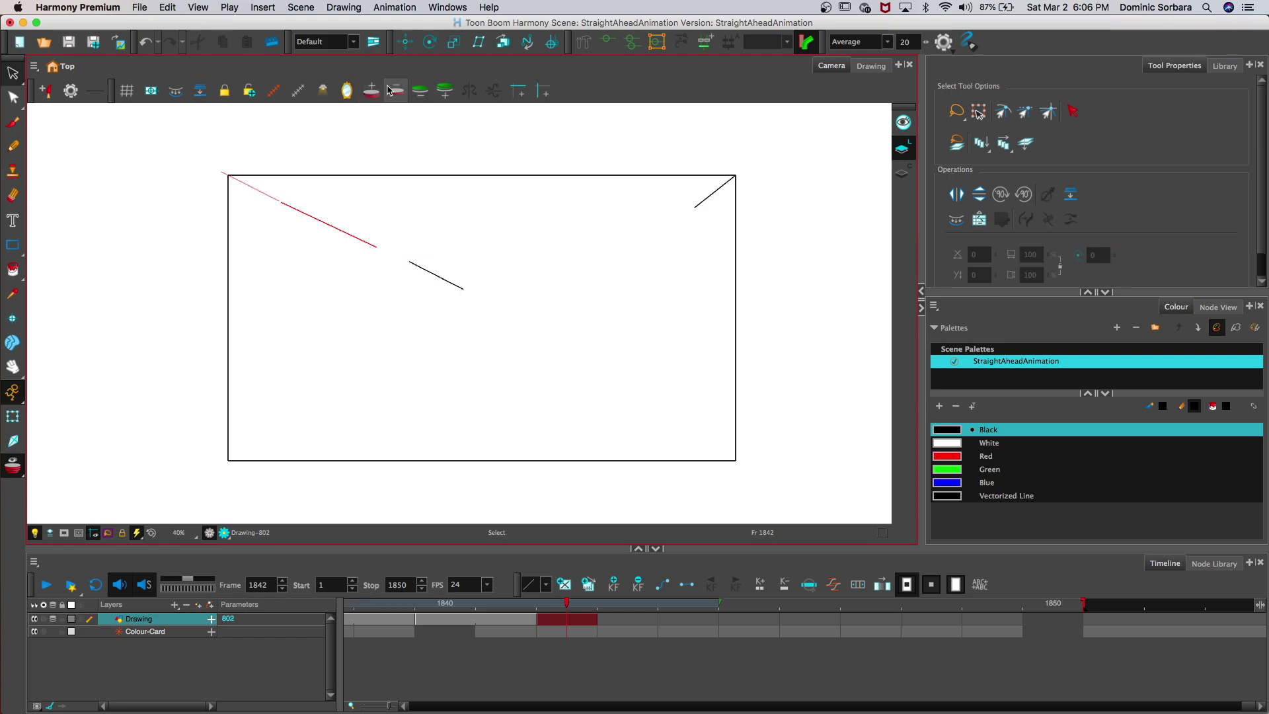
pyautogui.click(395, 91)
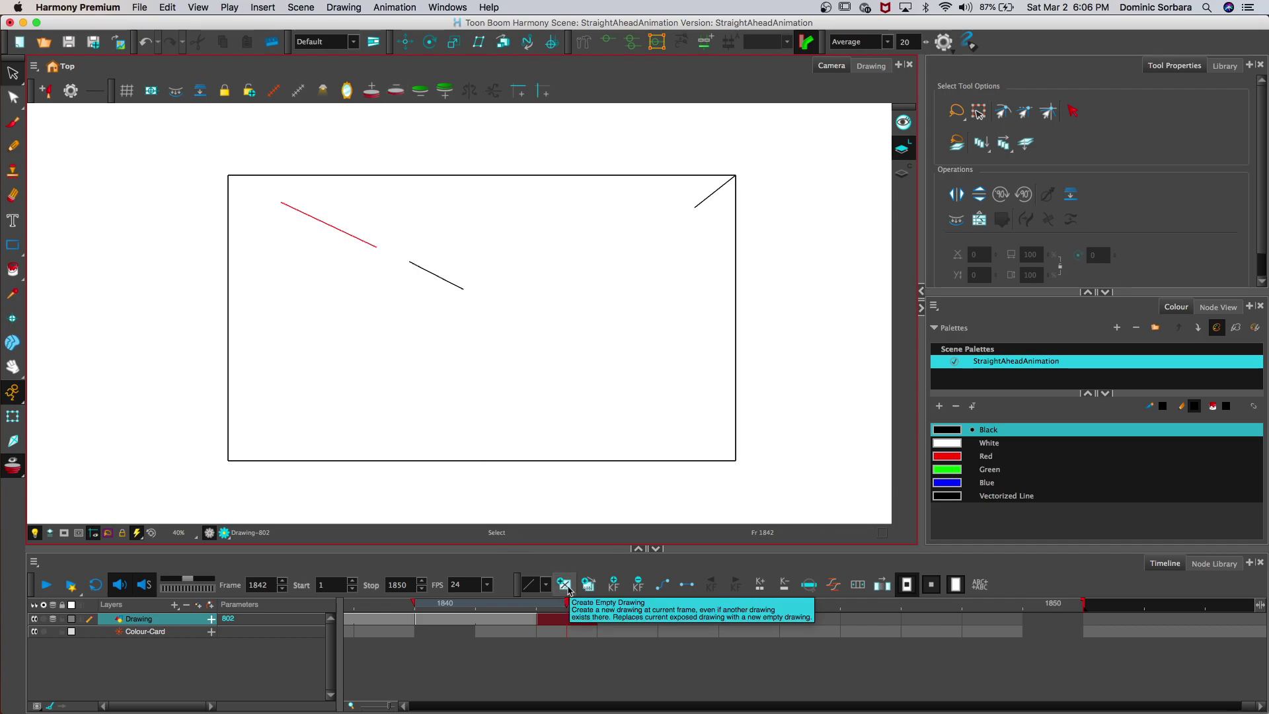
pyautogui.click(54, 620)
pyautogui.moveTo(568, 604)
pyautogui.mouseDown()
pyautogui.moveTo(408, 575)
pyautogui.moveTo(628, 621)
pyautogui.moveTo(613, 614)
pyautogui.moveTo(667, 615)
pyautogui.mouseUp()
pyautogui.click(617, 619)
# Step: At frame 1844, with onion skinning on, draw a tiny central dash and a long upper-right corner diagonal, held through frame 1845
pyautogui.click(683, 579)
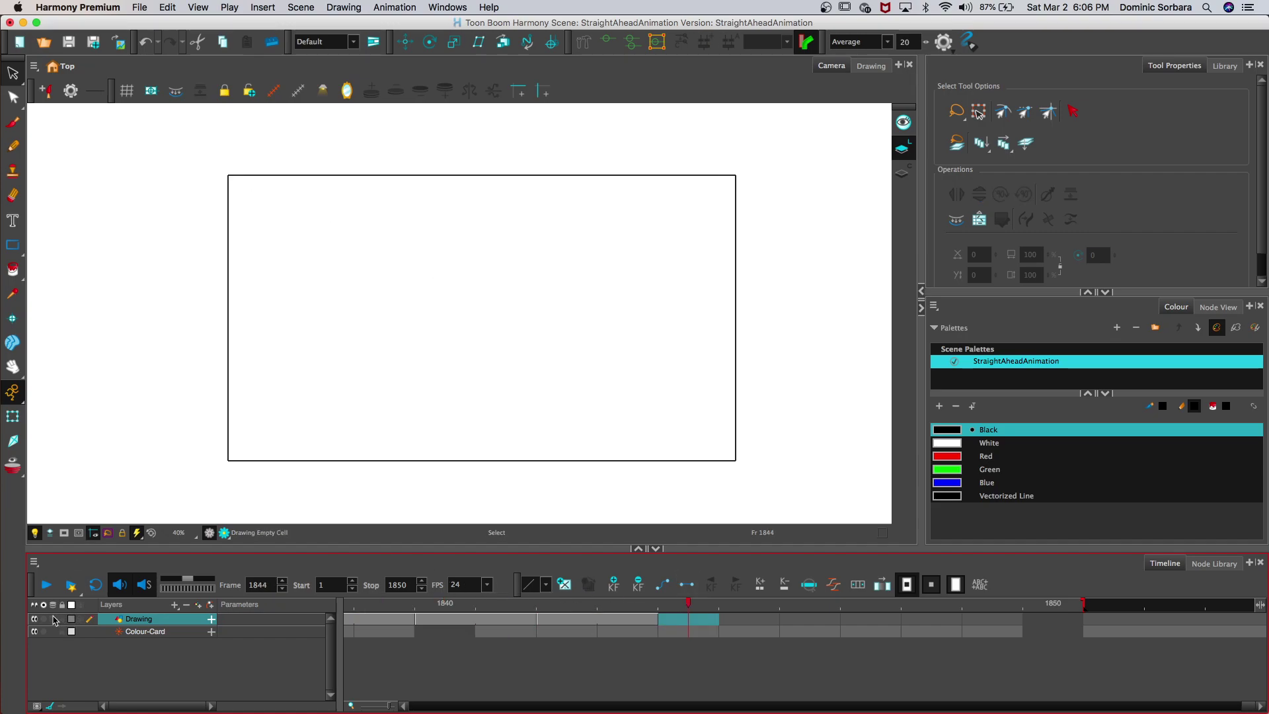
pyautogui.click(11, 140)
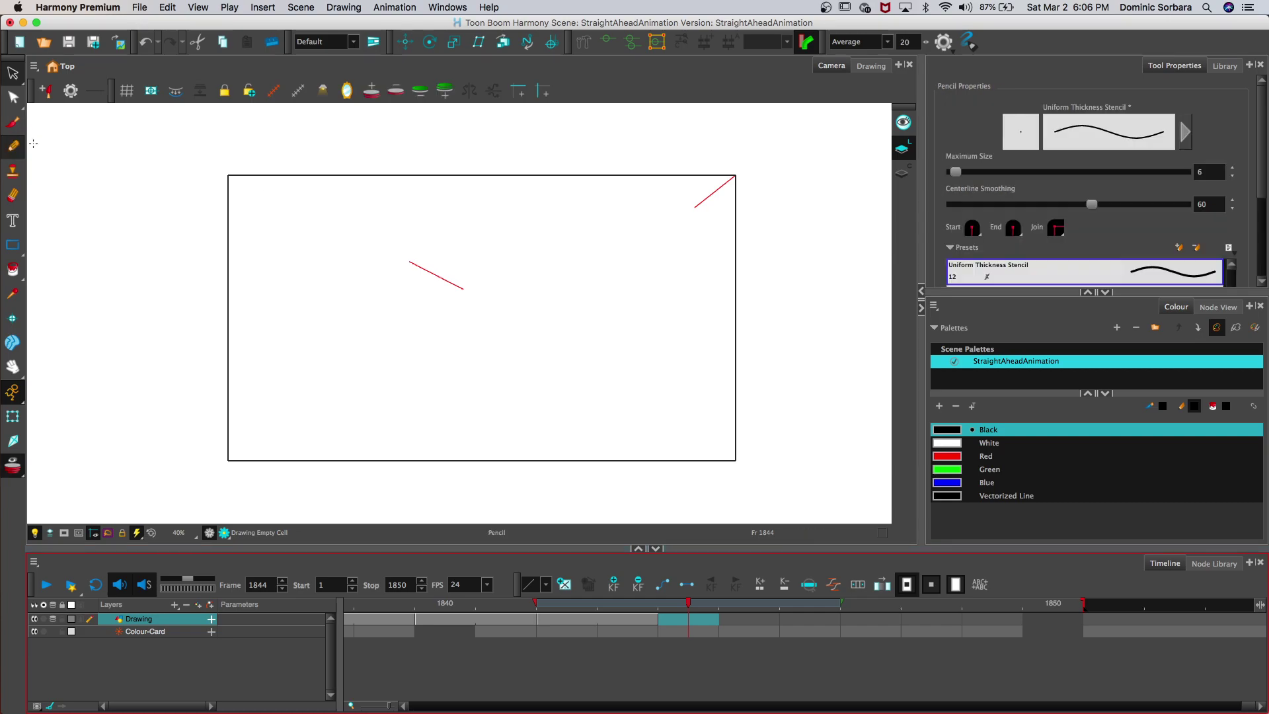
pyautogui.moveTo(486, 297); pyautogui.dragTo(498, 305)
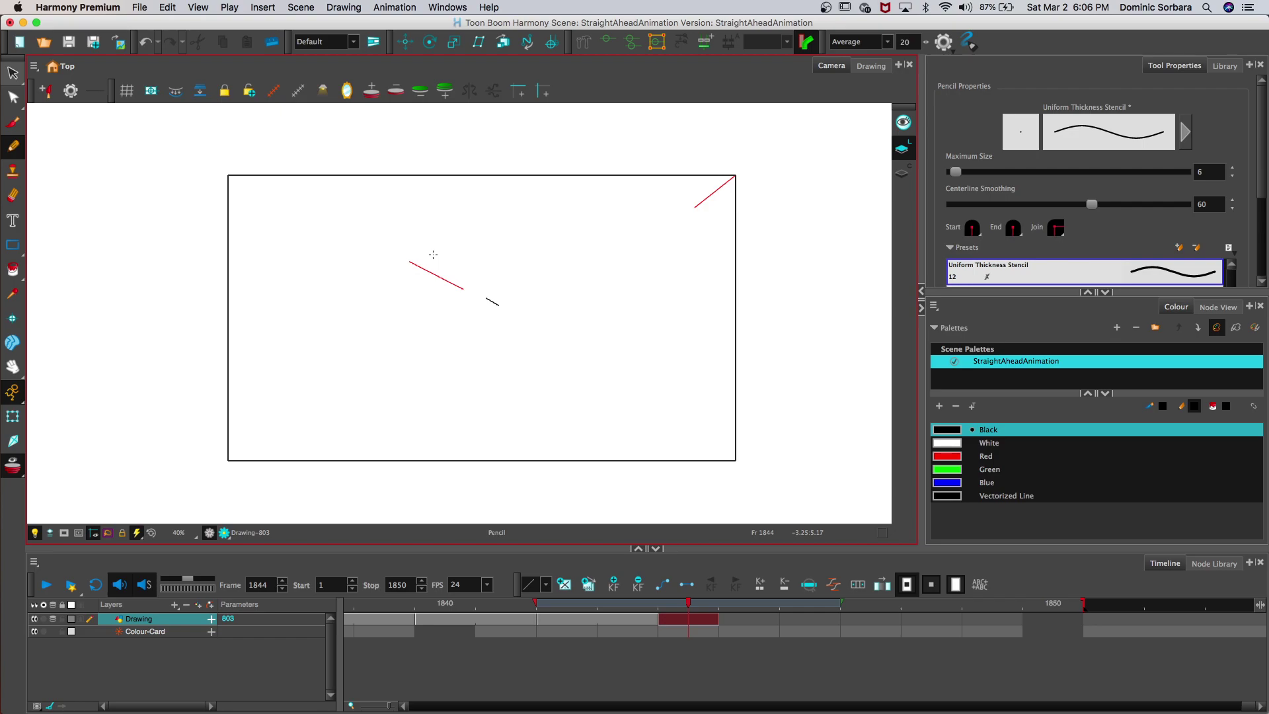
pyautogui.moveTo(734, 176); pyautogui.dragTo(590, 288)
pyautogui.moveTo(714, 619); pyautogui.dragTo(751, 618)
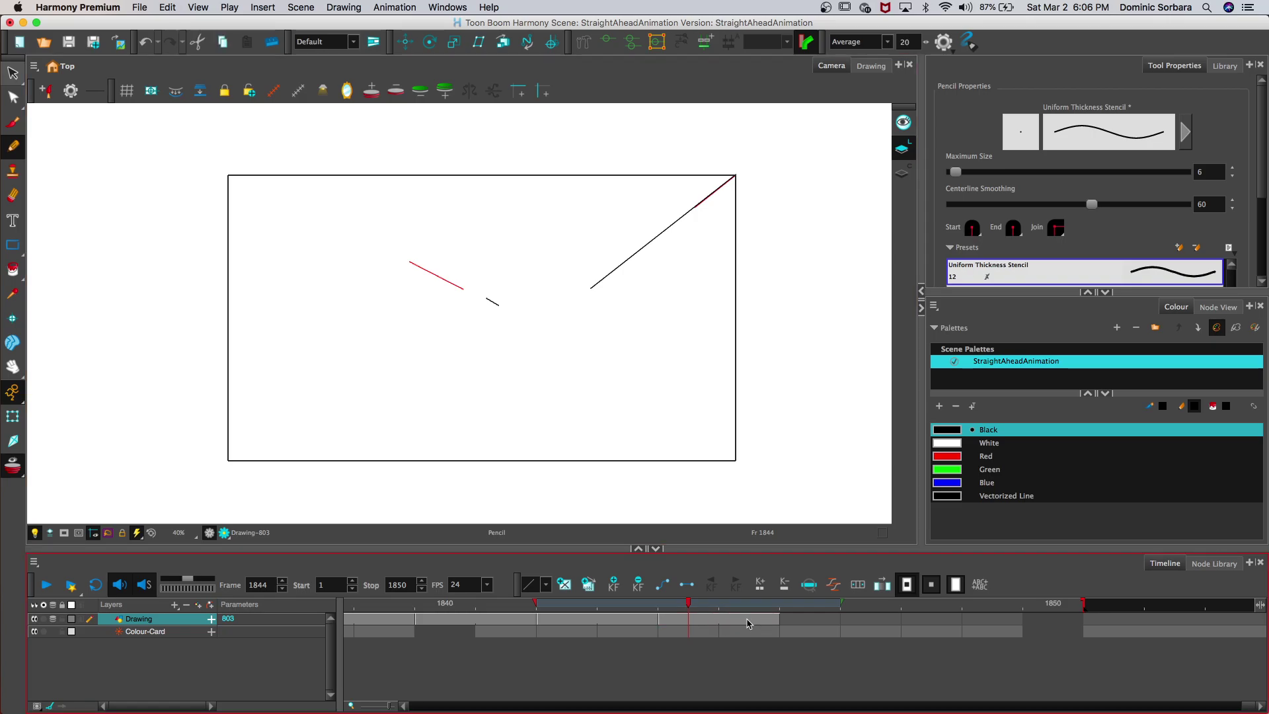
# Step: Turn off onion skinning and flip back and forth through the new line drawings to check their motion
pyautogui.click(54, 619)
pyautogui.moveTo(466, 605)
pyautogui.mouseDown()
pyautogui.moveTo(347, 606)
pyautogui.moveTo(997, 569)
pyautogui.moveTo(960, 547)
pyautogui.moveTo(610, 525)
pyautogui.moveTo(492, 499)
pyautogui.moveTo(937, 532)
pyautogui.moveTo(654, 458)
pyautogui.moveTo(710, 488)
pyautogui.moveTo(800, 476)
pyautogui.mouseUp()
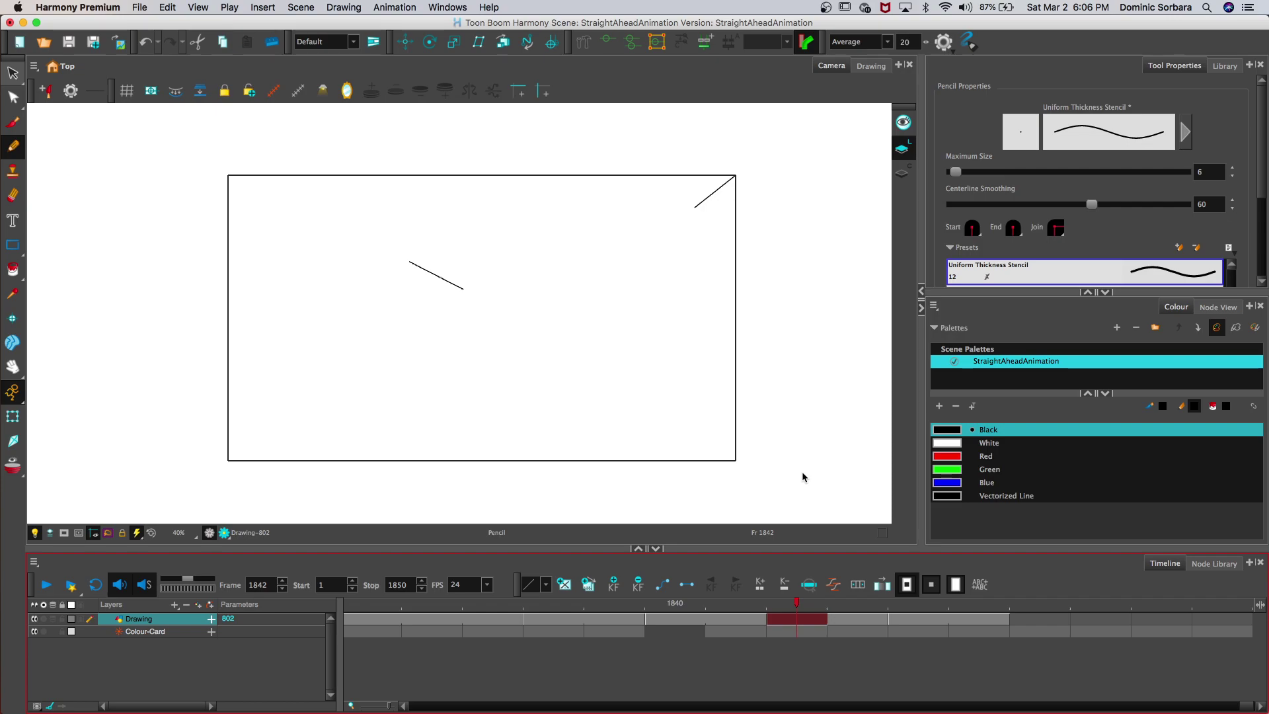
pyautogui.press(',')
pyautogui.press(',')
pyautogui.press('.')
pyautogui.press('.')
pyautogui.press('.')
pyautogui.press(',')
pyautogui.press(',')
pyautogui.press(',')
pyautogui.press('.')
pyautogui.press('.')
pyautogui.press('.')
# Step: Play the new section, then scrub back to about frame 1801 and play the animation to the end
pyautogui.moveTo(838, 461); pyautogui.dragTo(432, 498)
pyautogui.click(46, 585)
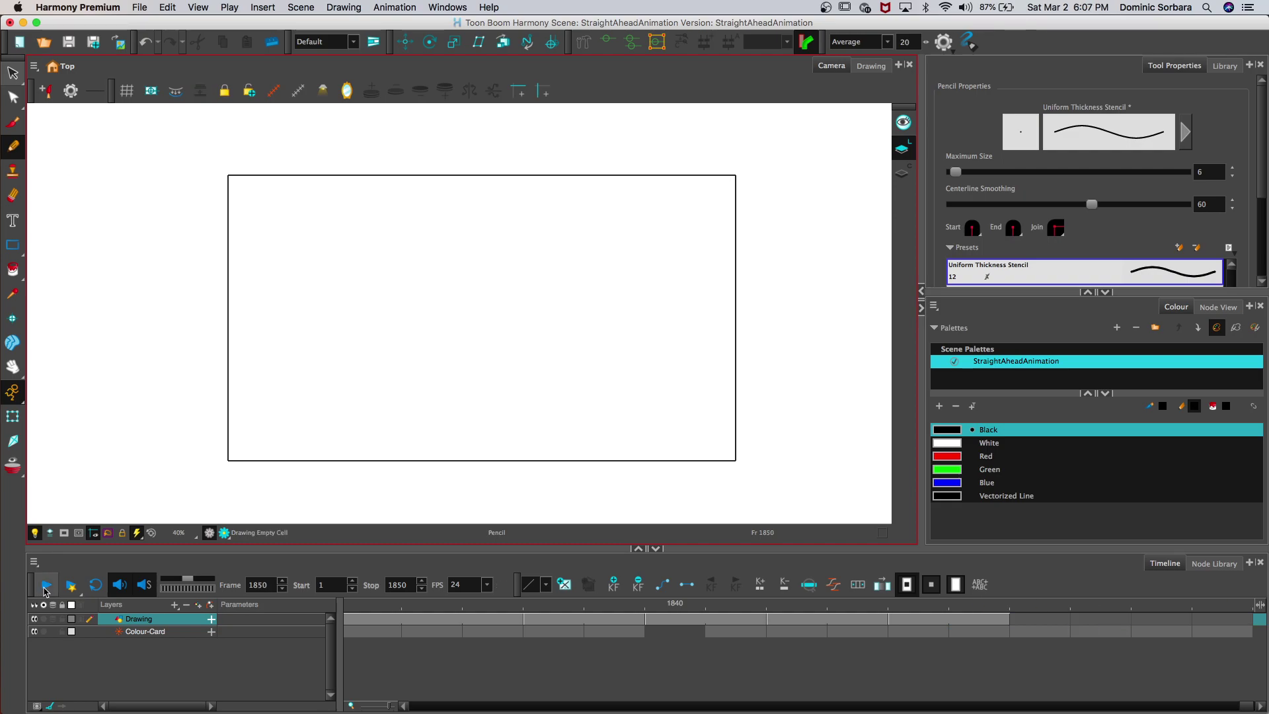
pyautogui.moveTo(490, 605); pyautogui.dragTo(333, 604)
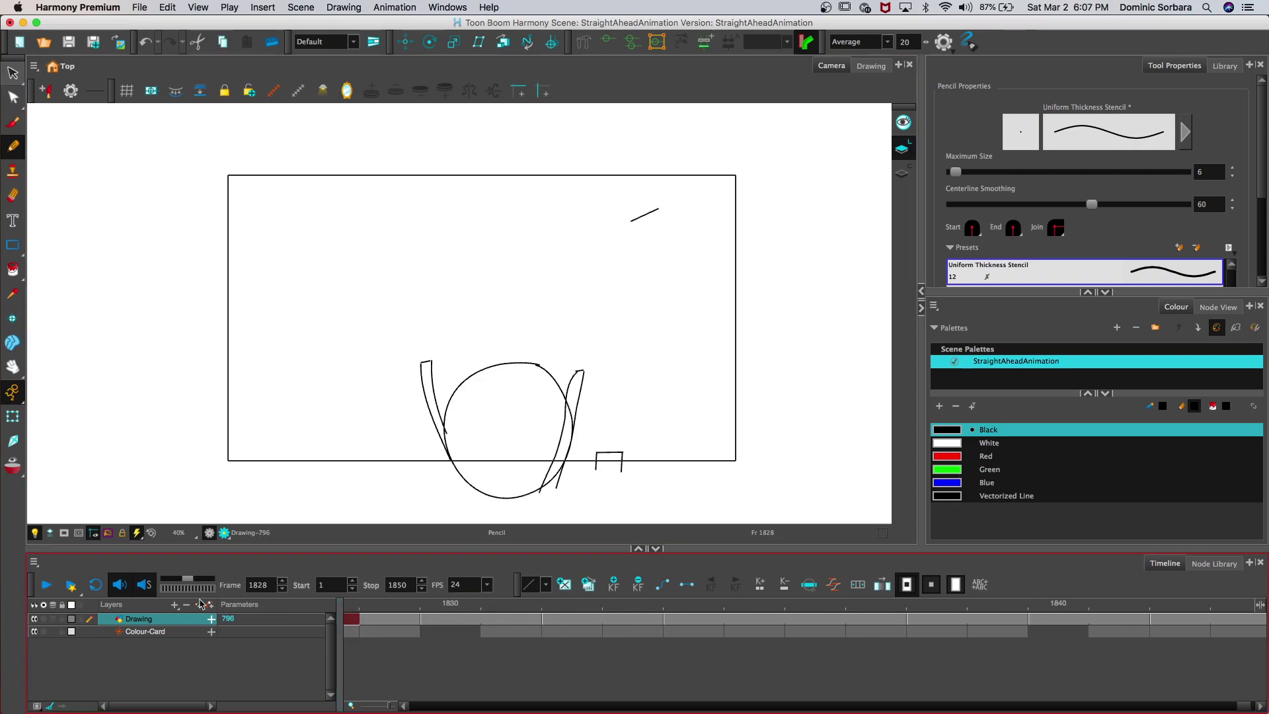
pyautogui.moveTo(426, 603); pyautogui.dragTo(300, 604)
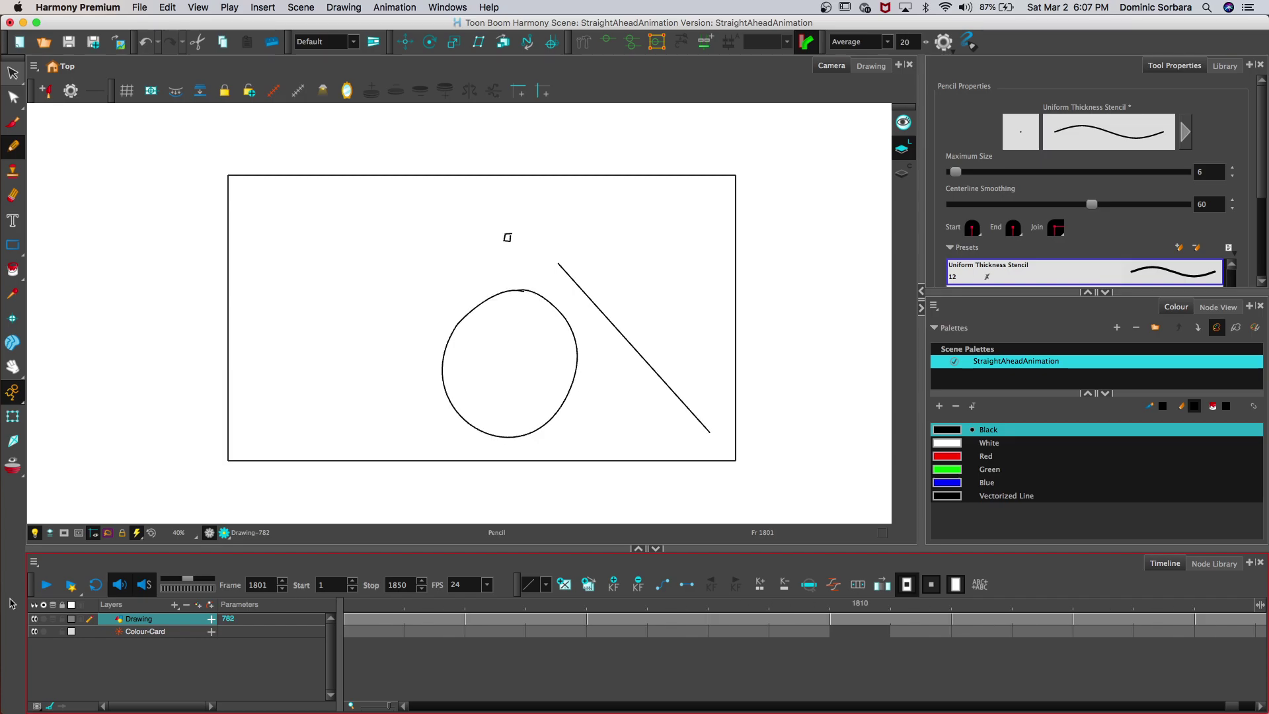
pyautogui.click(44, 586)
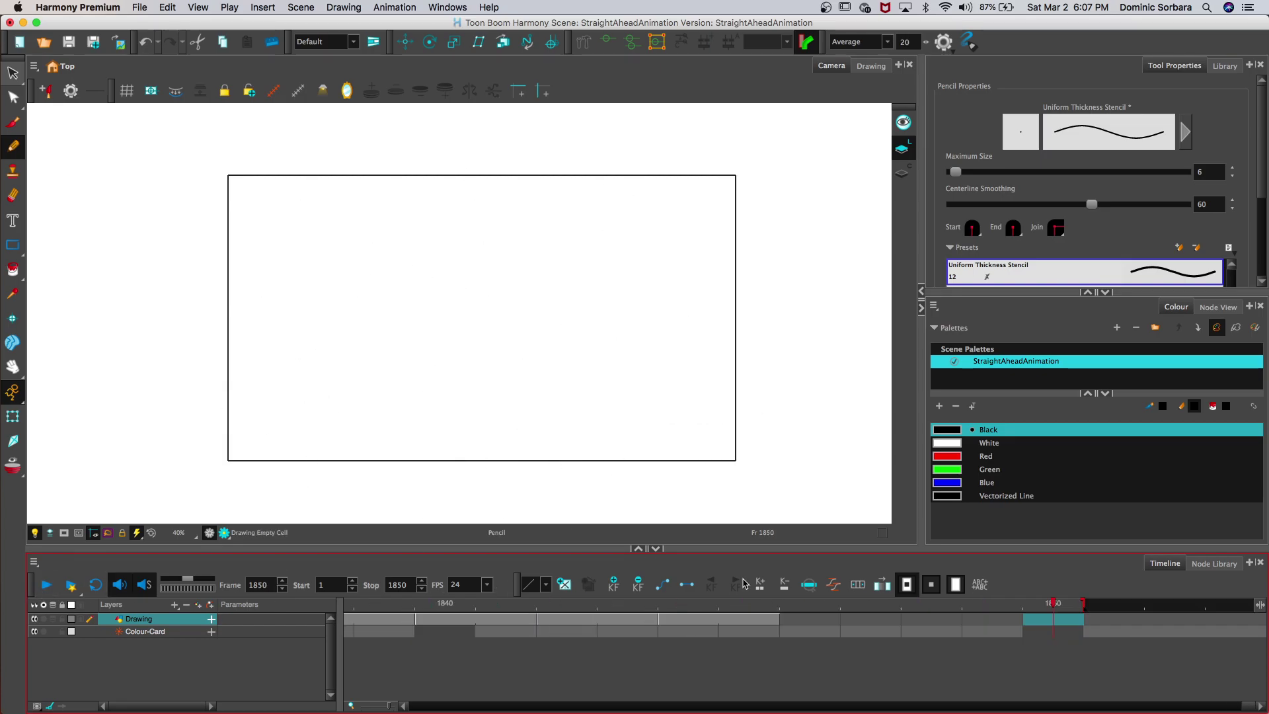
# Step: At frame 1846, with onion skinning on, draw a tiny central dot and a longer diagonal from the upper-right corner, held through frame 1847
pyautogui.moveTo(775, 607)
pyautogui.mouseDown()
pyautogui.moveTo(694, 607)
pyautogui.moveTo(797, 609)
pyautogui.mouseUp()
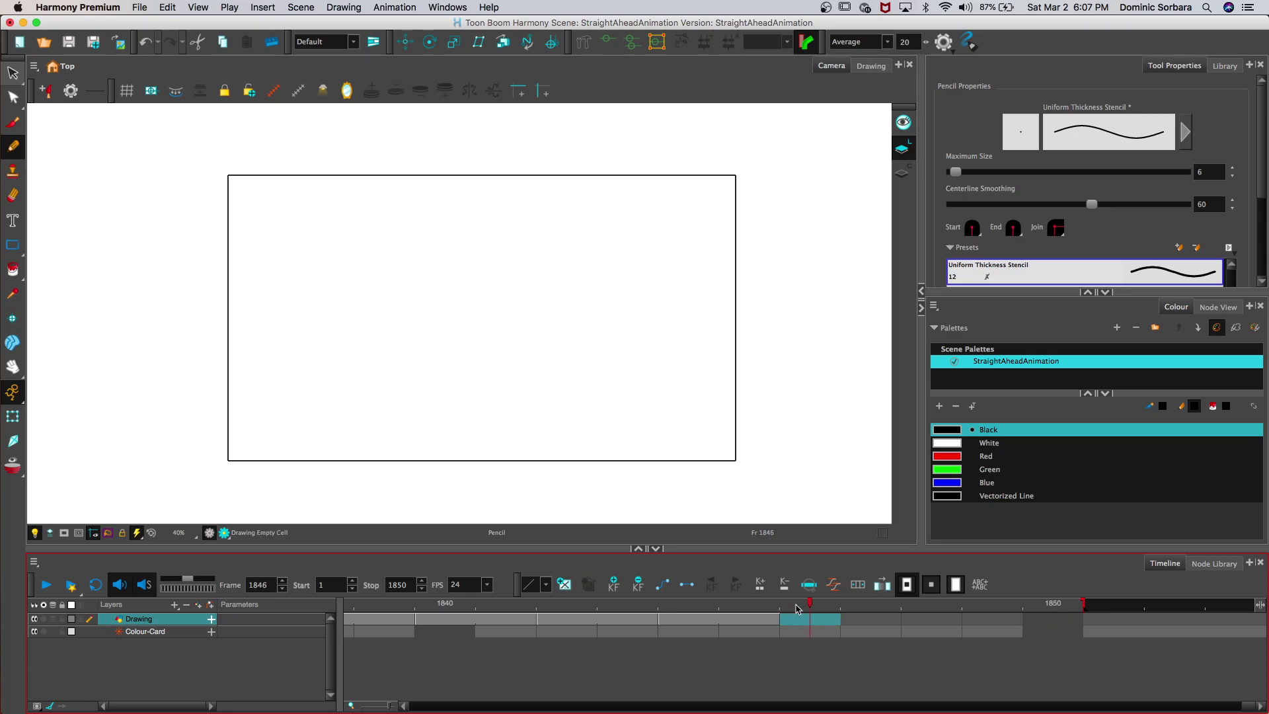
pyautogui.click(53, 619)
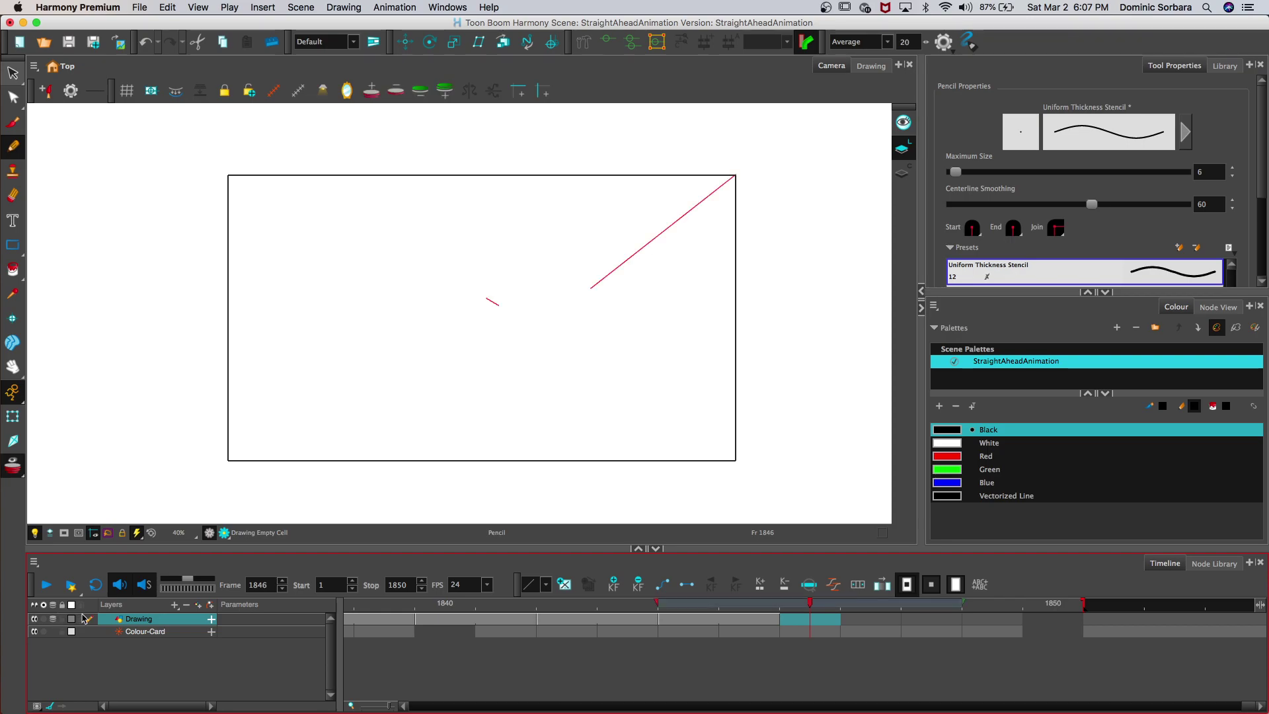
pyautogui.moveTo(733, 176); pyautogui.dragTo(554, 317)
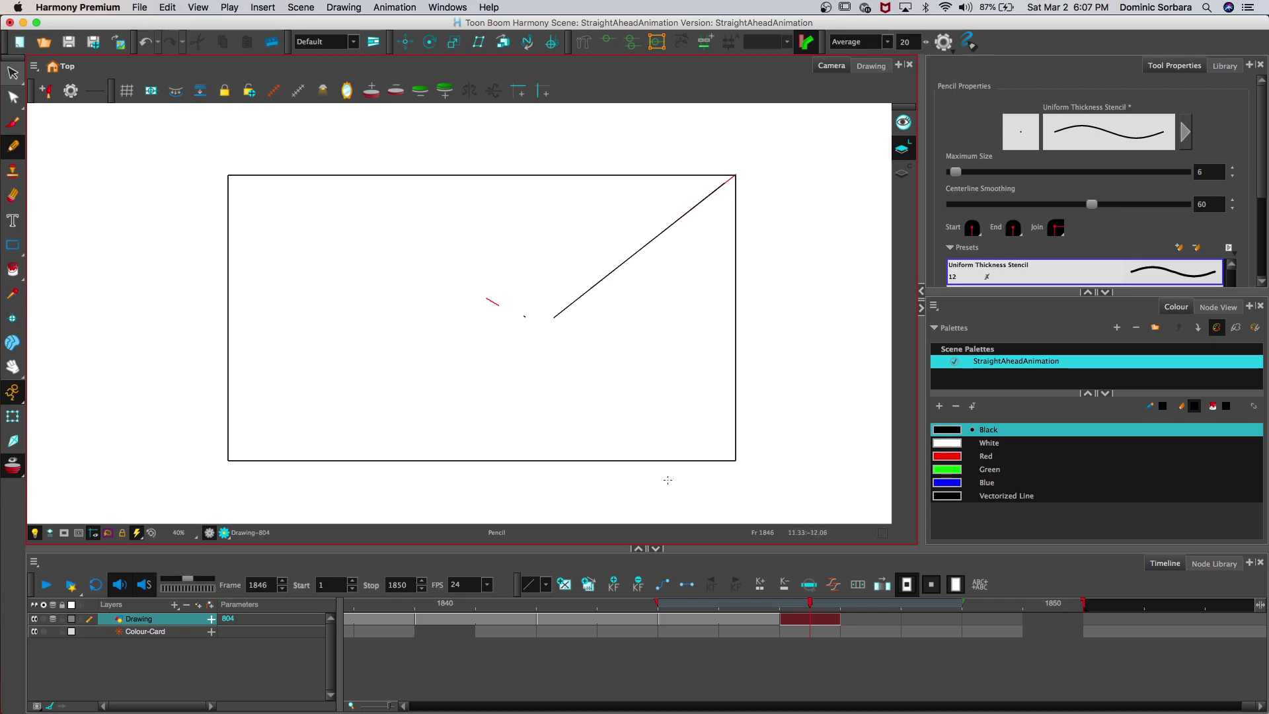
pyautogui.moveTo(837, 617); pyautogui.dragTo(877, 620)
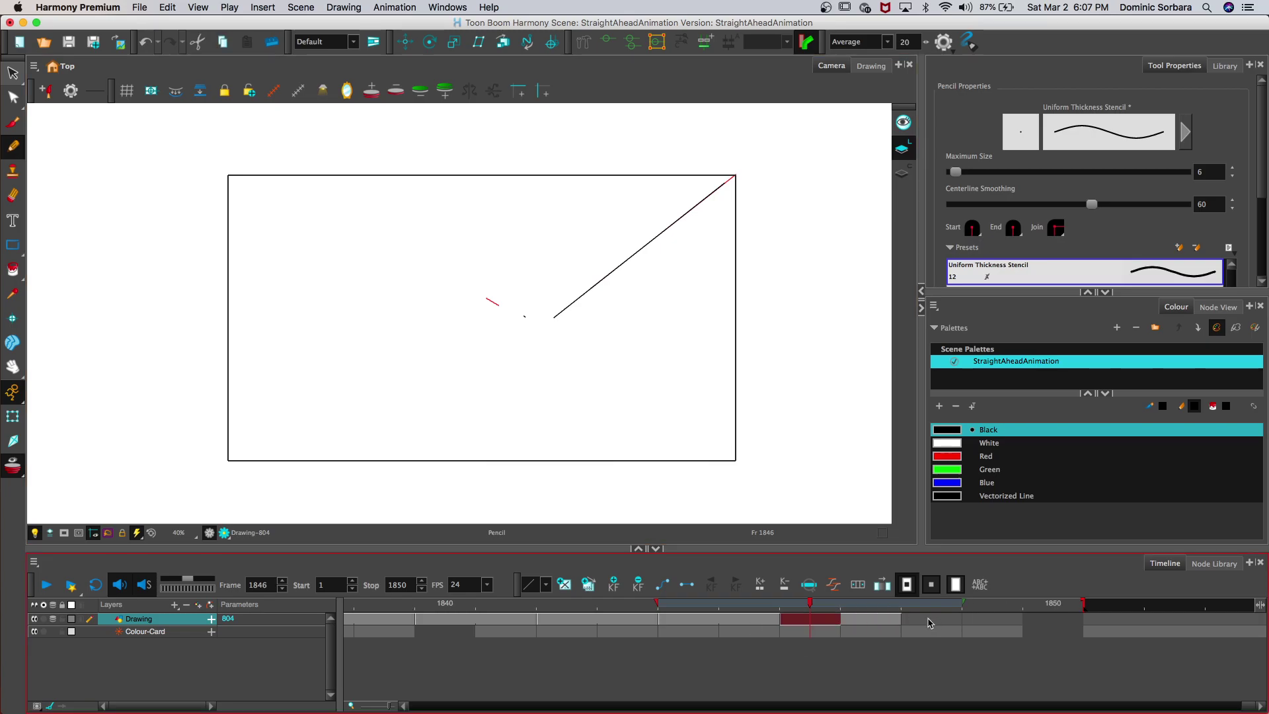
# Step: Turn off onion skinning, then play the animation to the end from about frame 1822 and again from about frame 1776
pyautogui.click(929, 620)
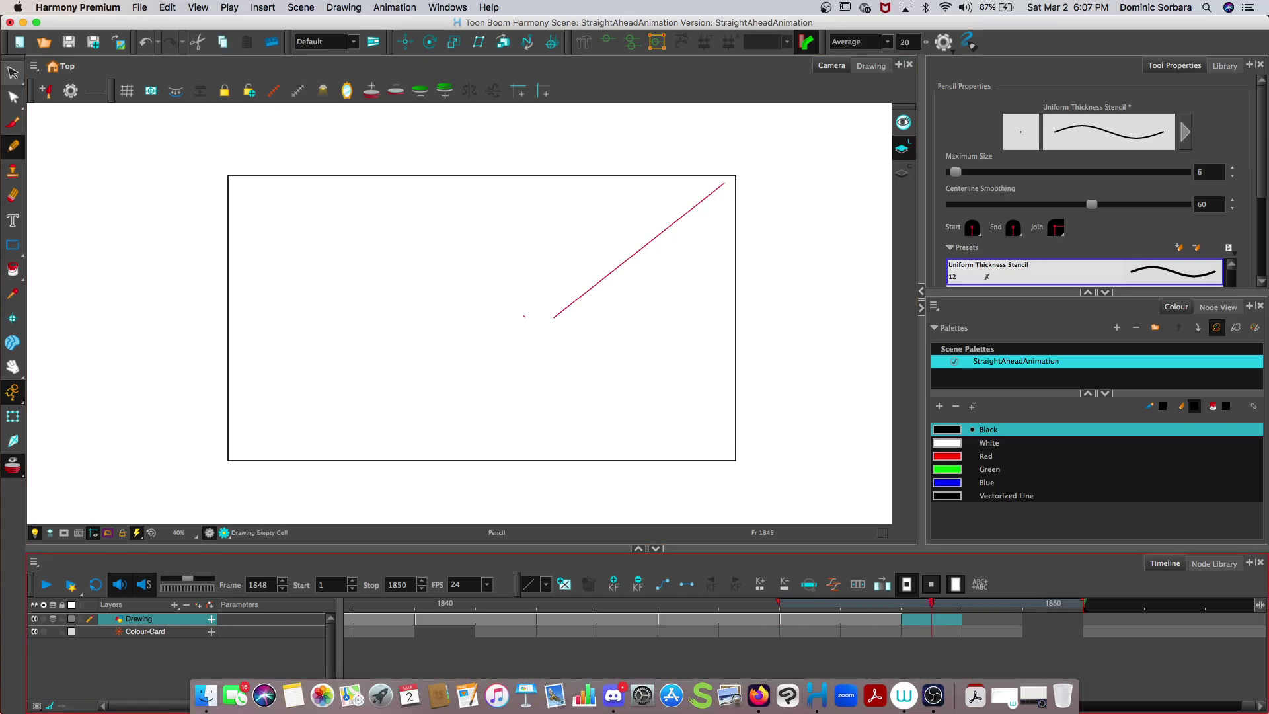
pyautogui.click(54, 619)
pyautogui.moveTo(931, 606); pyautogui.dragTo(347, 604)
pyautogui.click(45, 587)
pyautogui.click(524, 603)
pyautogui.moveTo(523, 604); pyautogui.dragTo(182, 560)
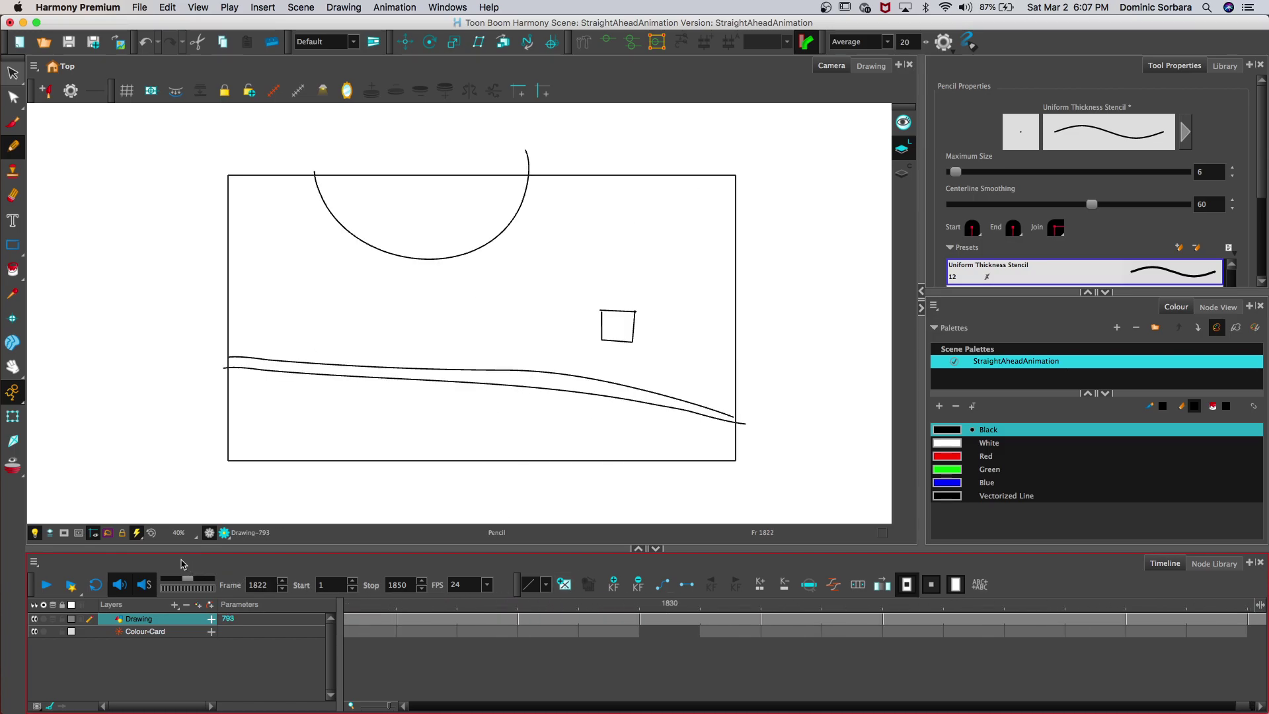
pyautogui.press(',')
pyautogui.click(47, 585)
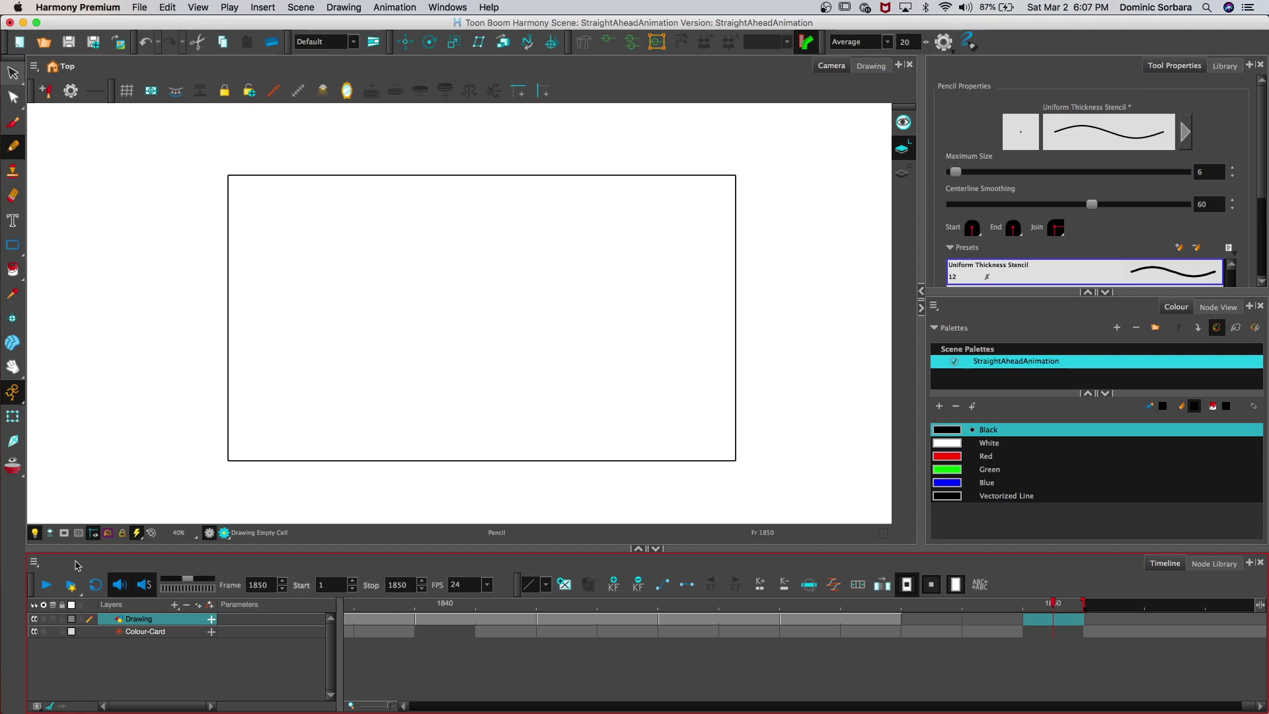
pyautogui.moveTo(702, 602)
pyautogui.mouseDown()
pyautogui.moveTo(568, 603)
pyautogui.moveTo(196, 562)
pyautogui.mouseUp()
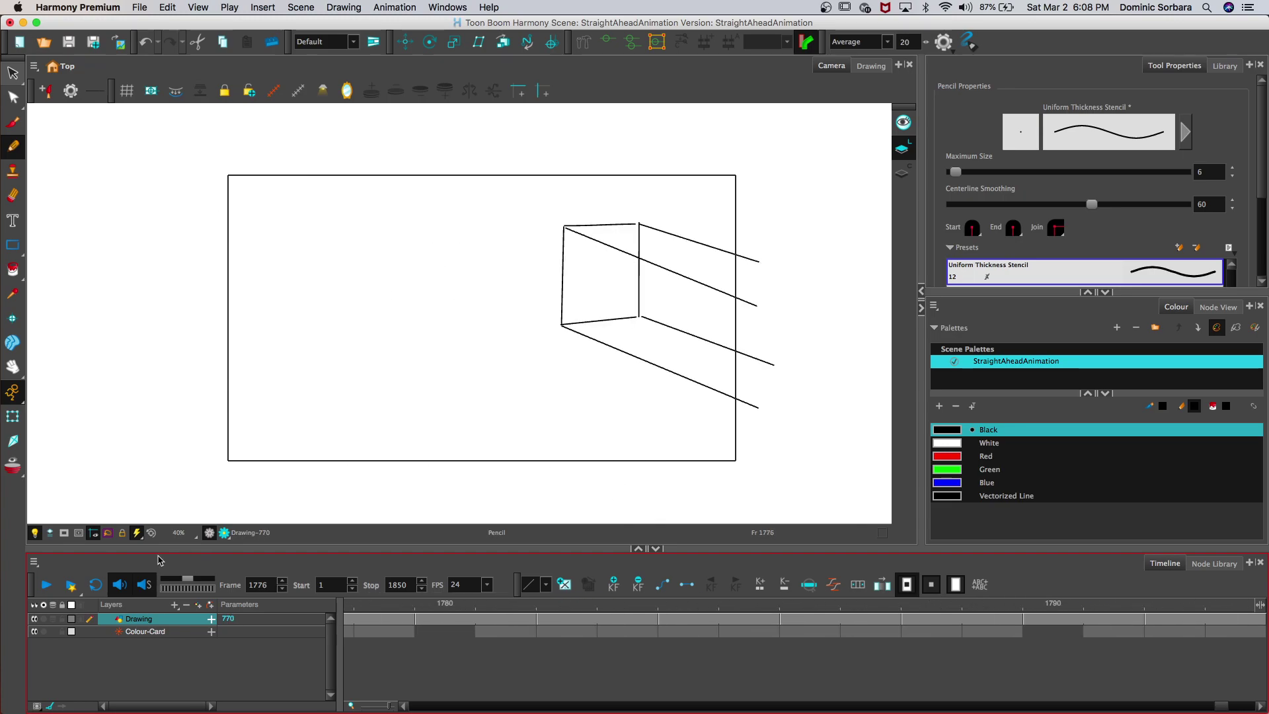
pyautogui.click(46, 582)
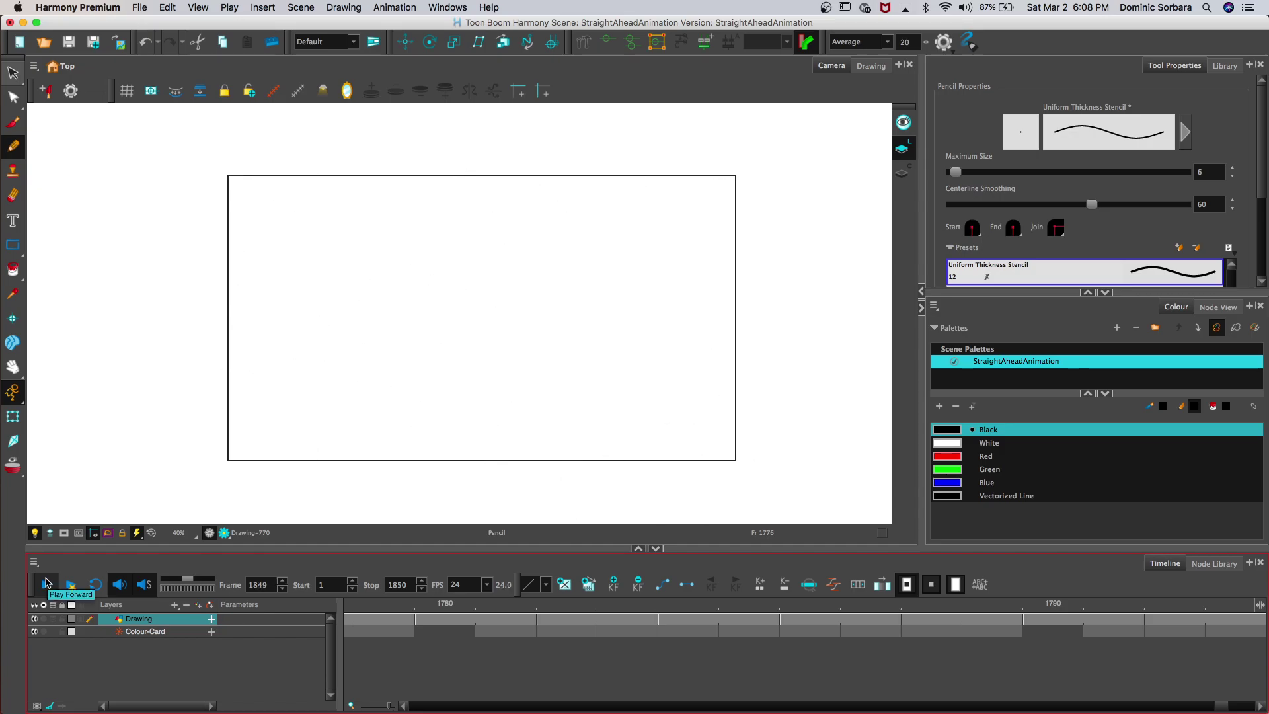
# Step: At frame 1848, with onion skinning on, draw a shorter diagonal along the lower half of the previous line, then save the scene
pyautogui.click(910, 599)
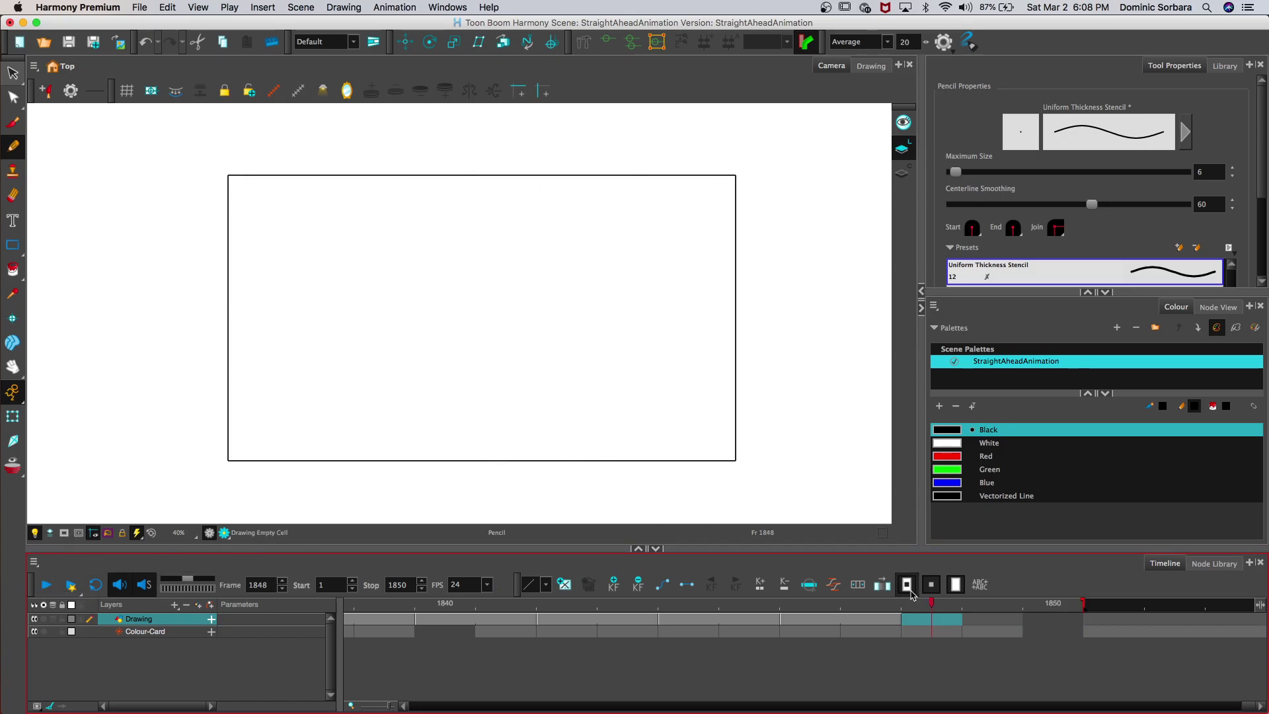
pyautogui.click(57, 619)
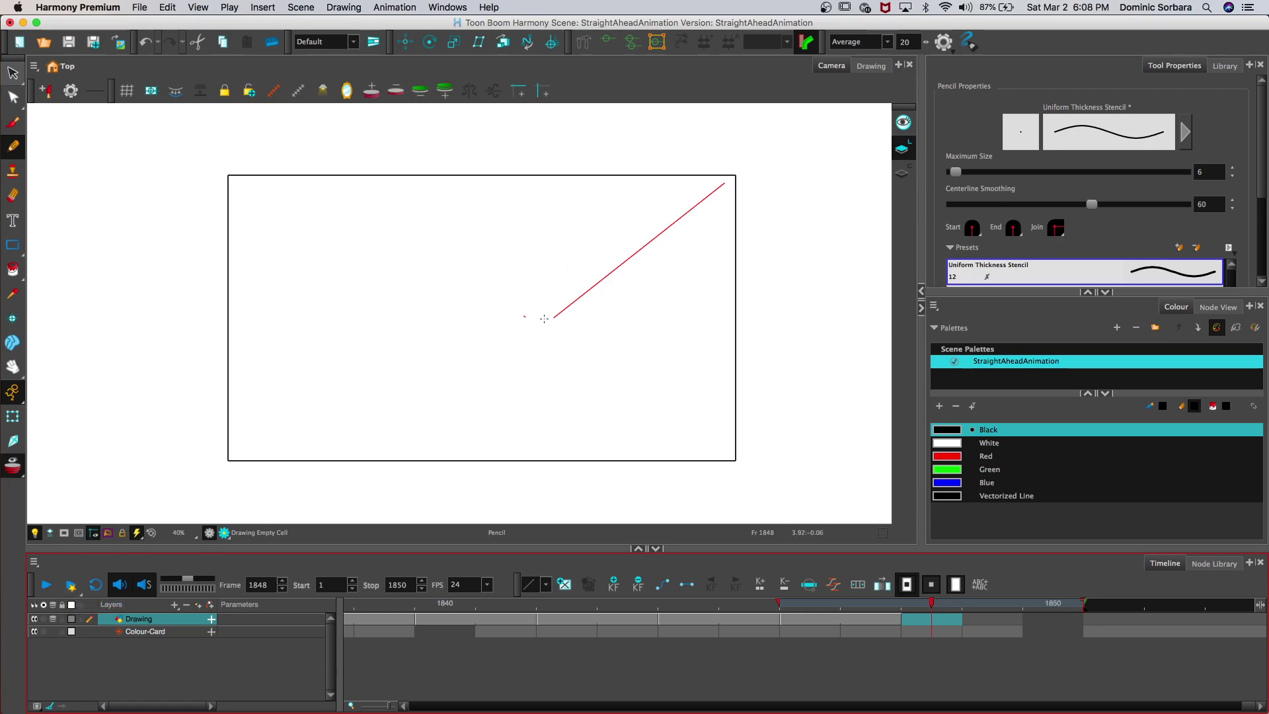
pyautogui.moveTo(544, 318); pyautogui.dragTo(645, 245)
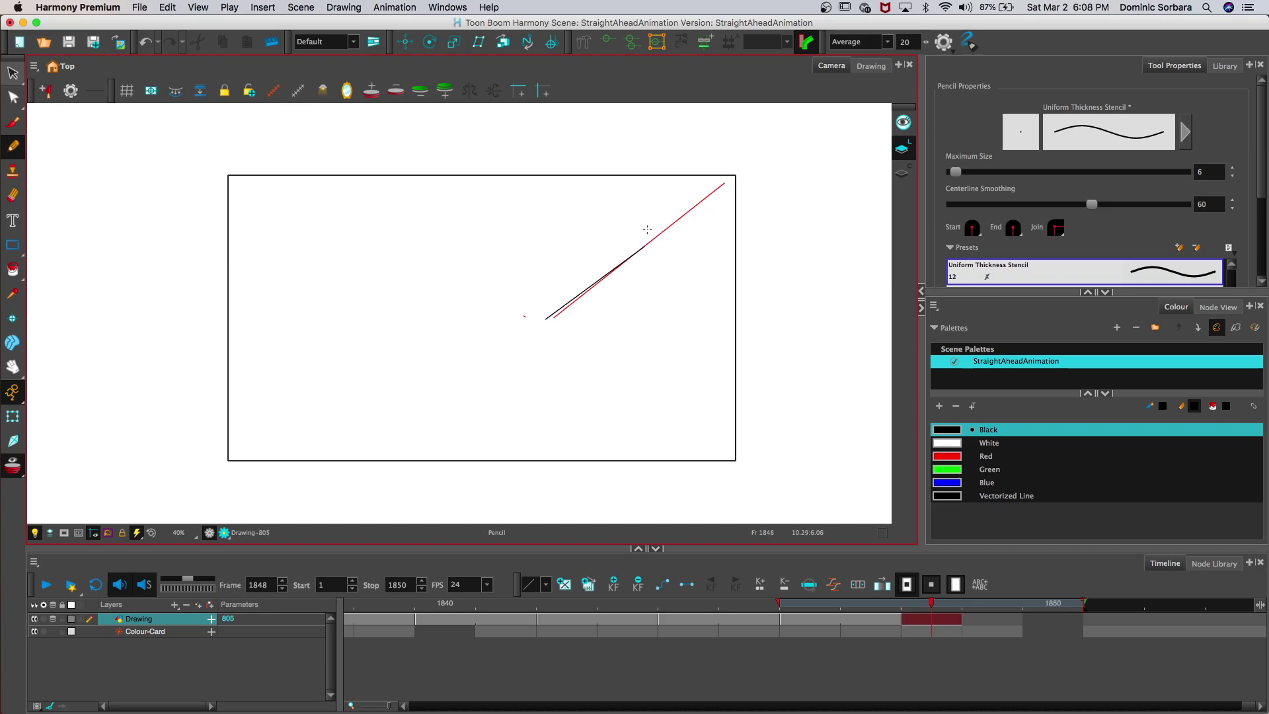
pyautogui.press('super+z')
pyautogui.moveTo(552, 319); pyautogui.dragTo(640, 245)
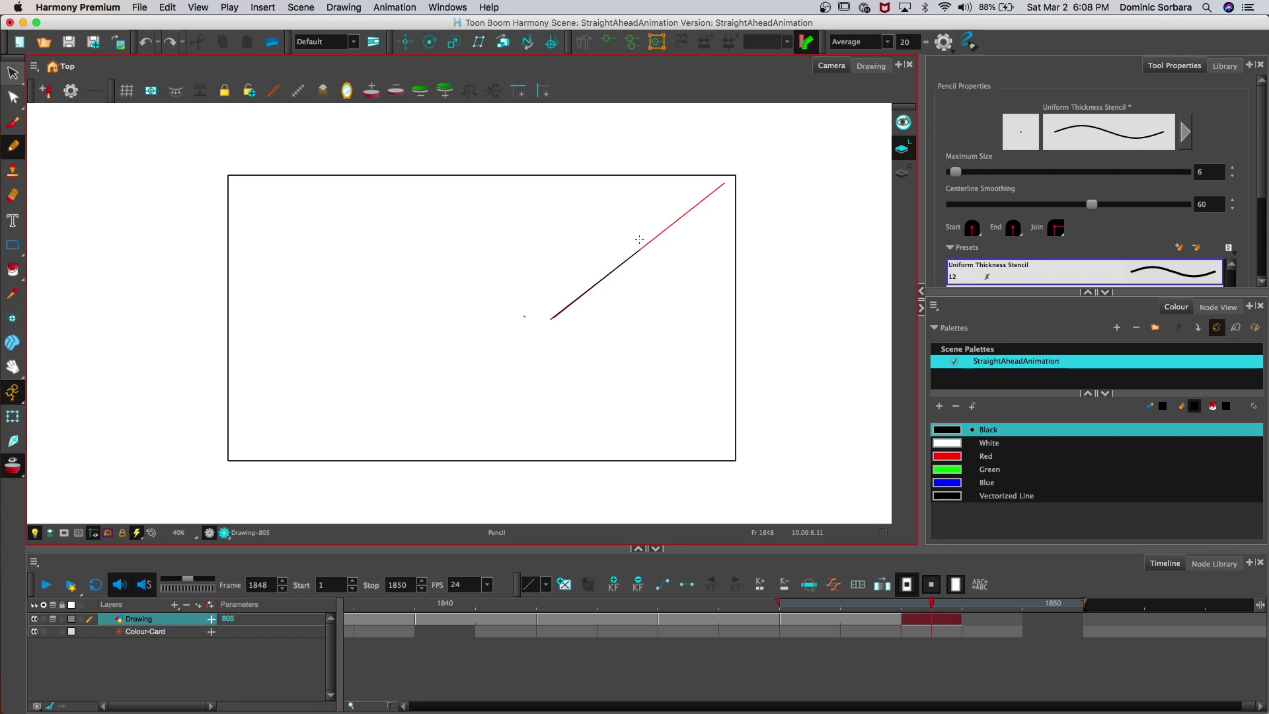
pyautogui.press('super+s')
# Step: Turn off onion skinning and hold the frame 1848 drawing through frame 1849
pyautogui.click(53, 618)
pyautogui.click(971, 620)
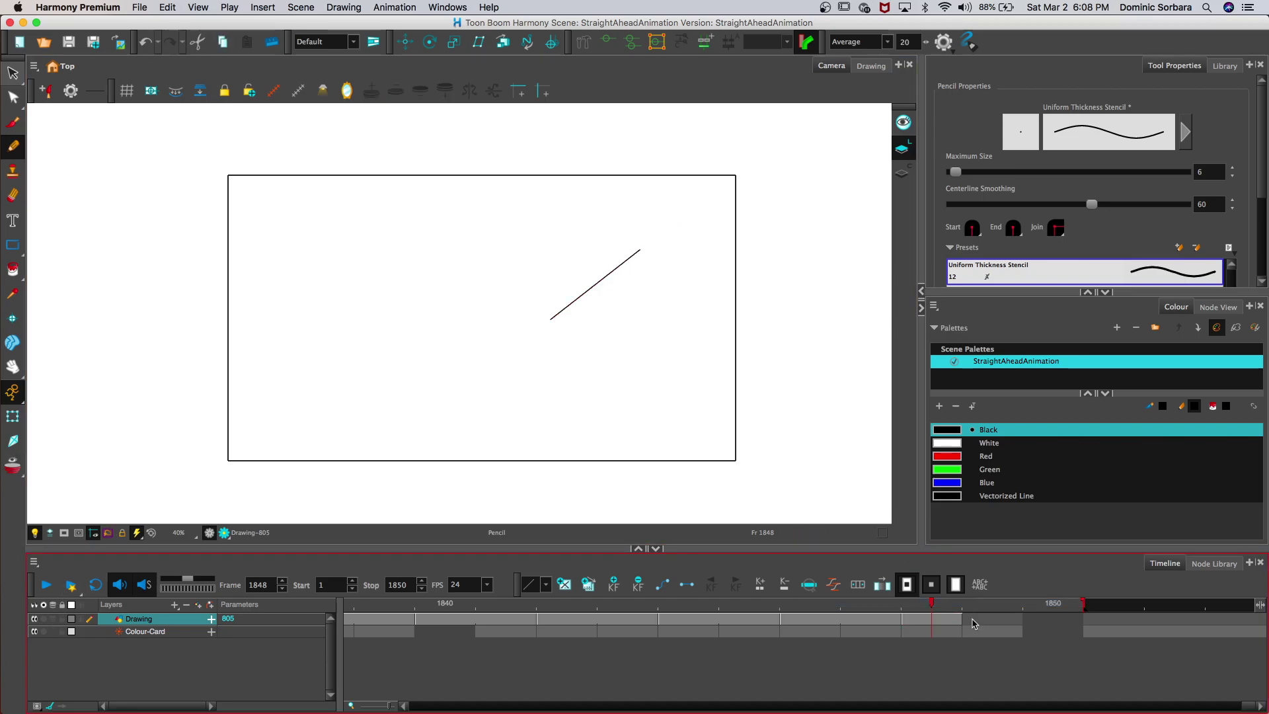
pyautogui.moveTo(970, 622); pyautogui.dragTo(1007, 621)
# Step: Extend the scene to frame 1860 and play the animation from about frame 1828 to the end
pyautogui.moveTo(1080, 605)
pyautogui.mouseDown()
pyautogui.moveTo(1257, 614)
pyautogui.moveTo(1262, 592)
pyautogui.mouseUp()
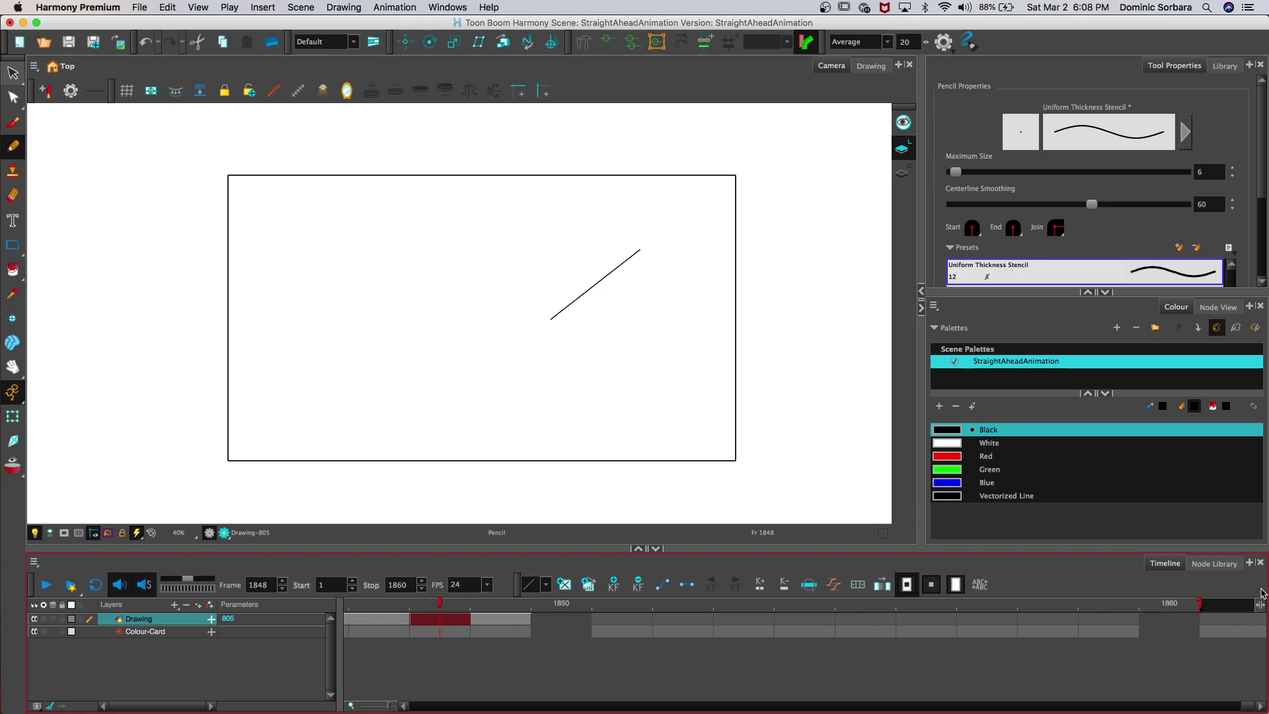
pyautogui.moveTo(440, 604); pyautogui.dragTo(209, 560)
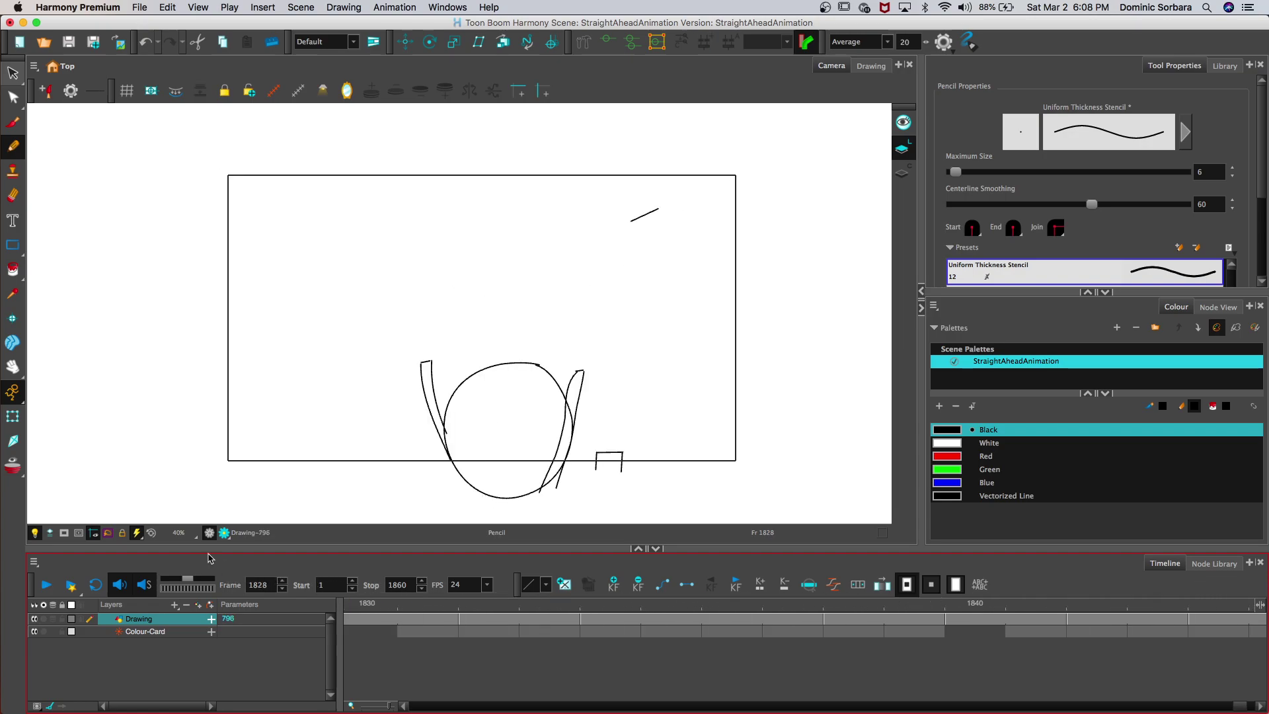
pyautogui.click(47, 586)
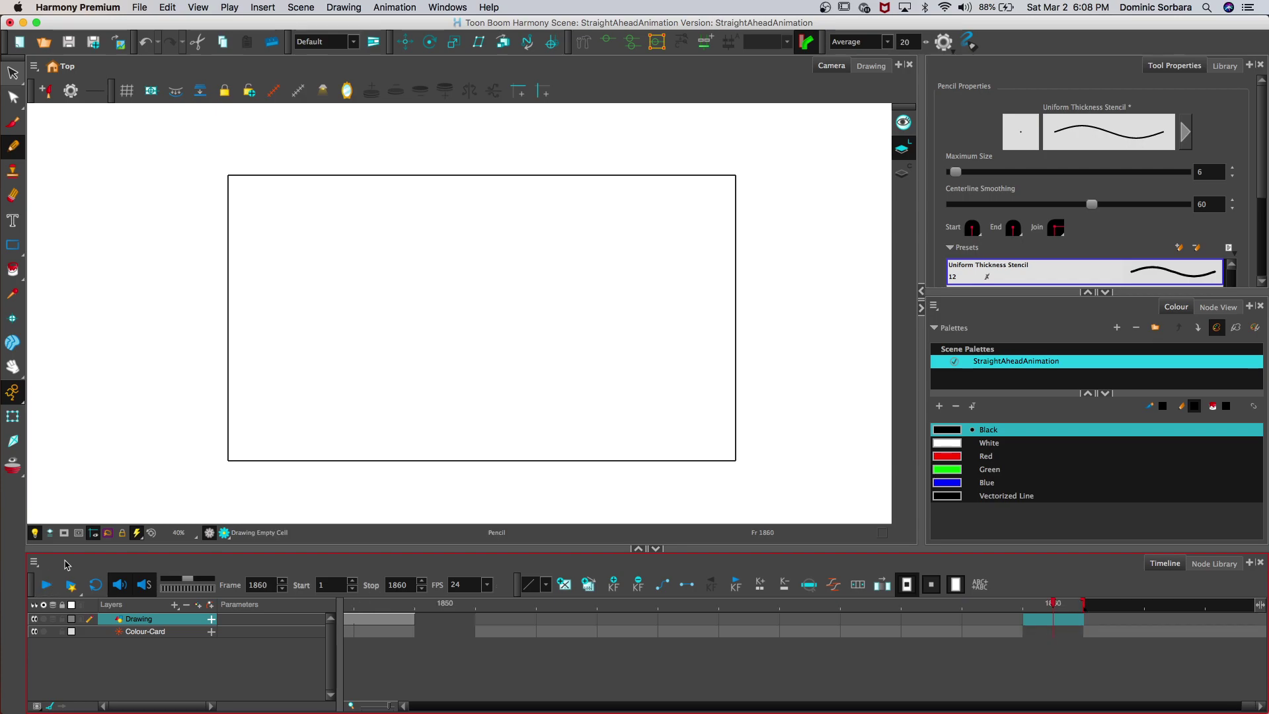
# Step: At frame 1850, with onion skinning on, draw a short diagonal over the lower end of the previous line
pyautogui.moveTo(560, 602); pyautogui.dragTo(593, 623)
pyautogui.click(71, 584)
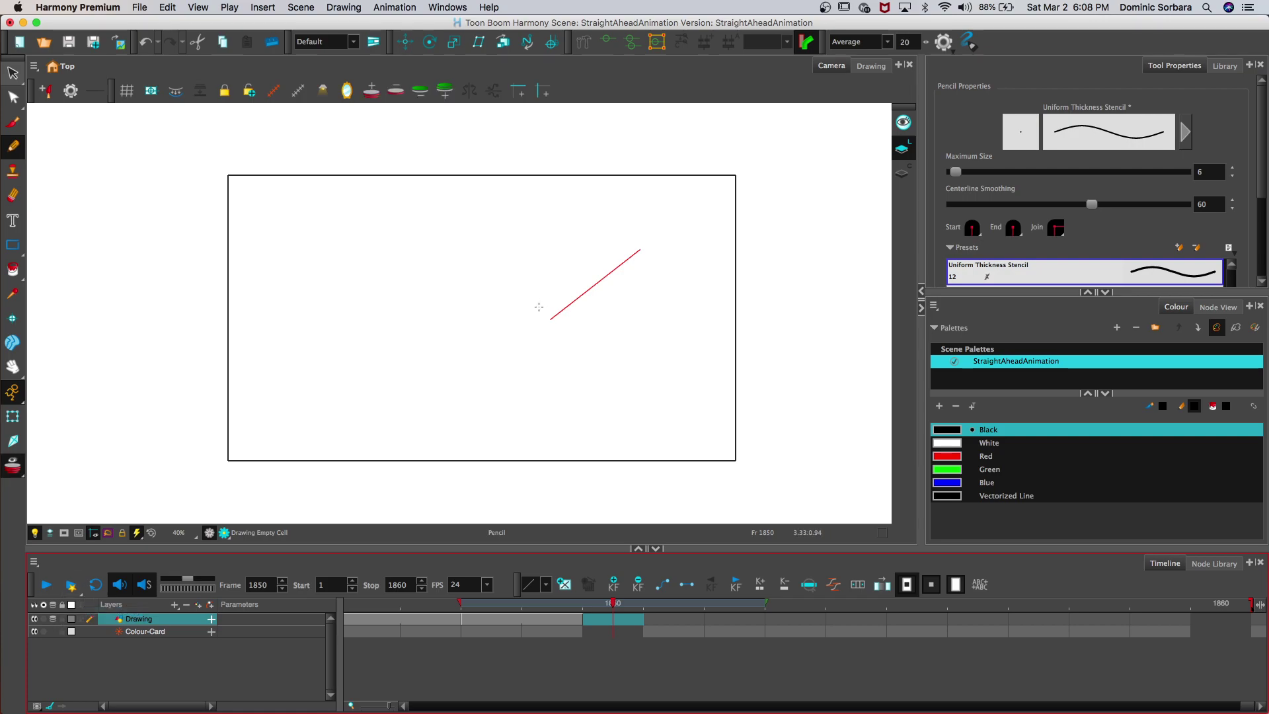
pyautogui.moveTo(547, 322); pyautogui.dragTo(585, 291)
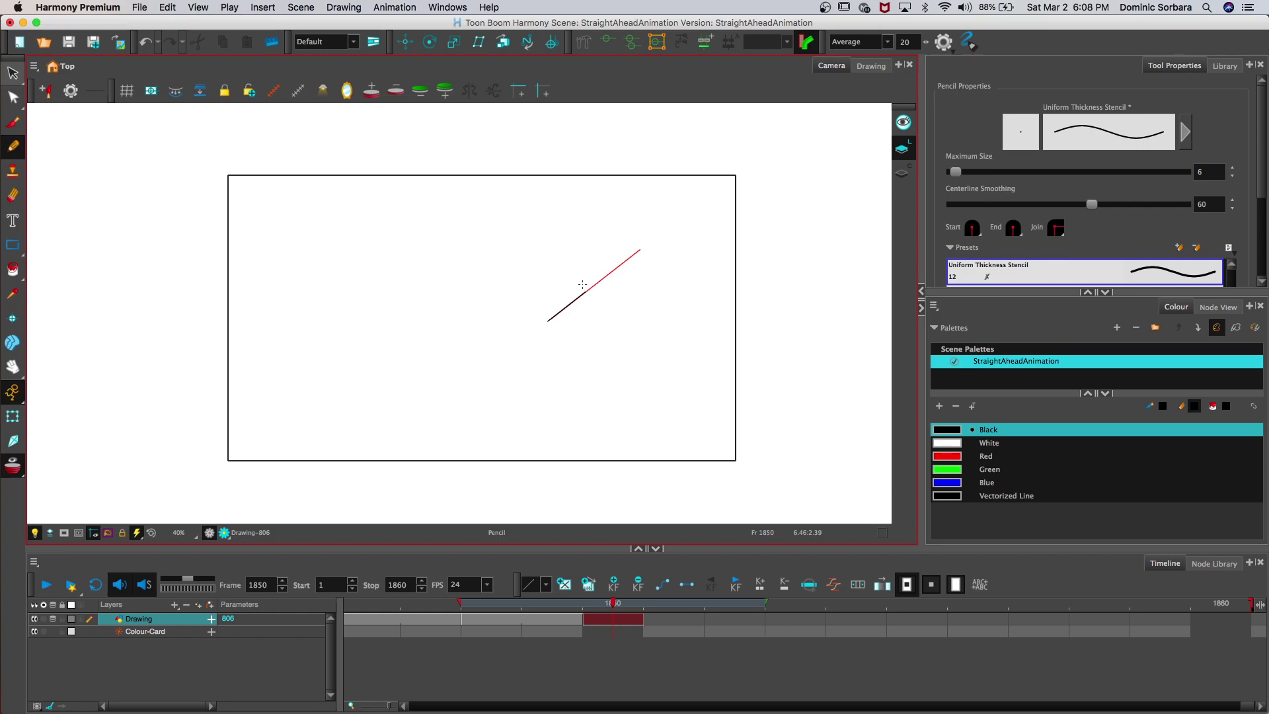
# Step: Compare with one extra previous onion-skin drawing, then hold the frame 1850 drawing through frame 1851
pyautogui.click(372, 90)
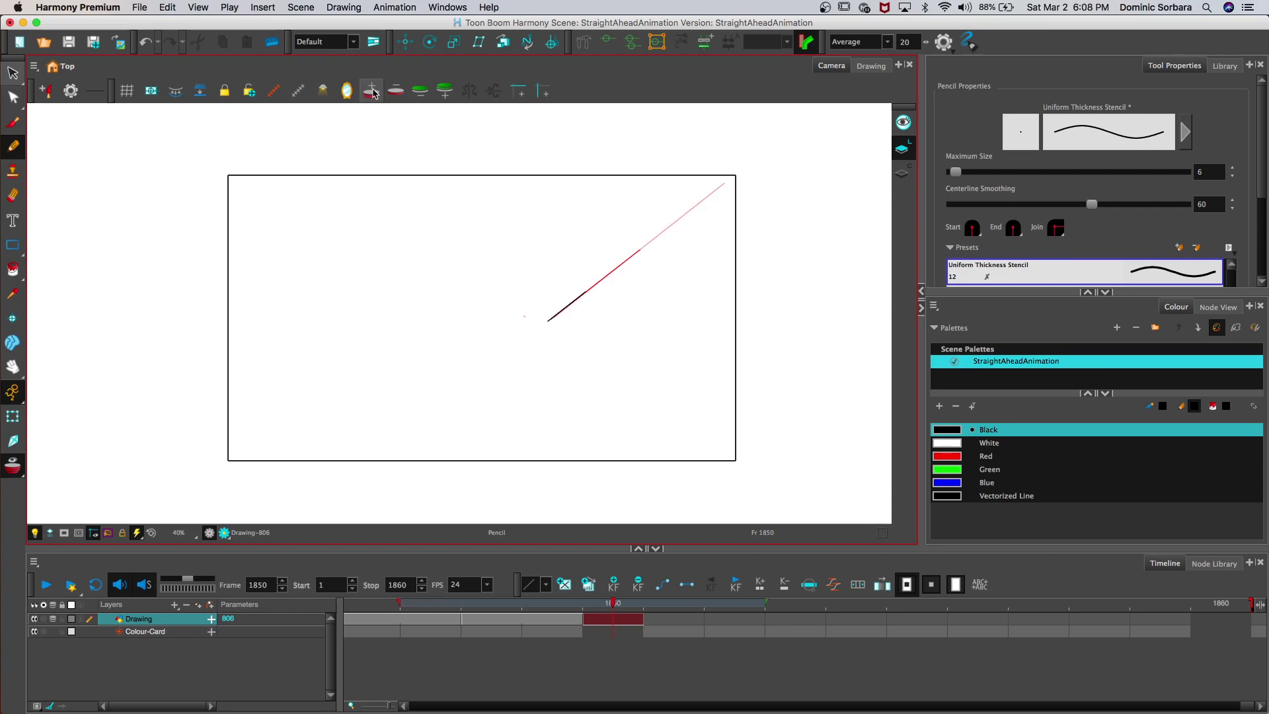
pyautogui.click(395, 92)
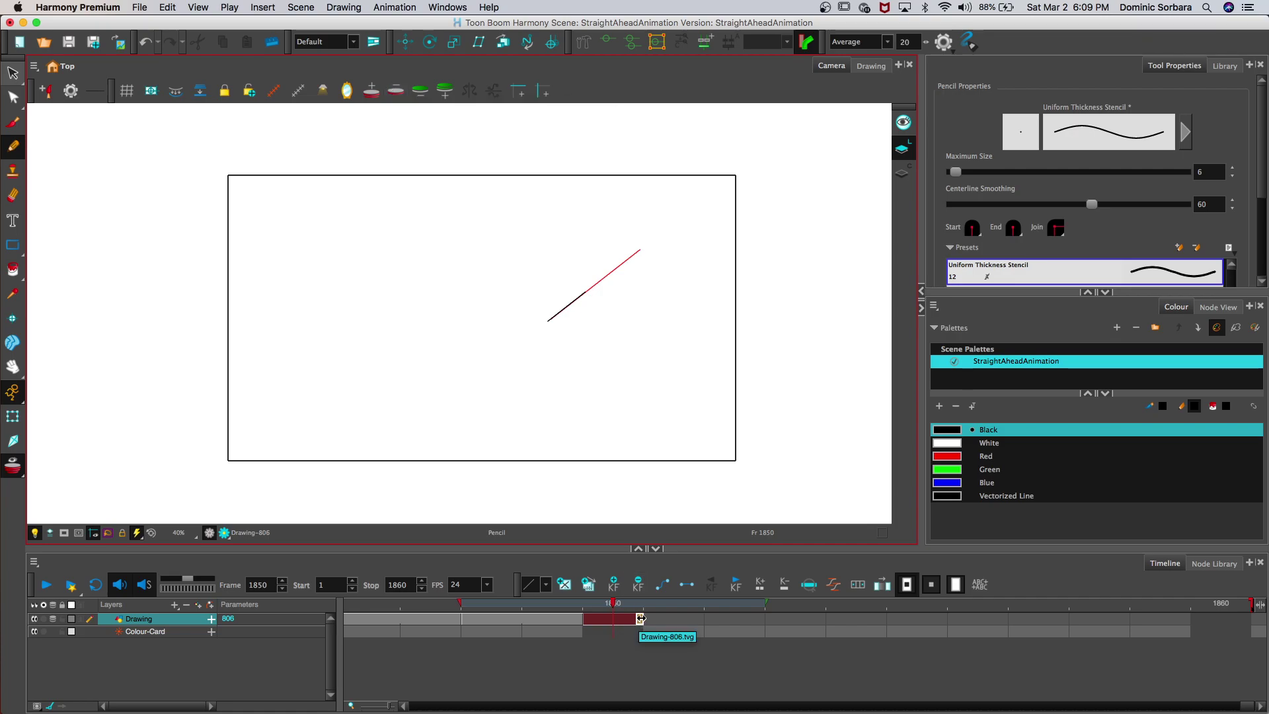
pyautogui.click(646, 620)
pyautogui.moveTo(674, 623); pyautogui.dragTo(679, 618)
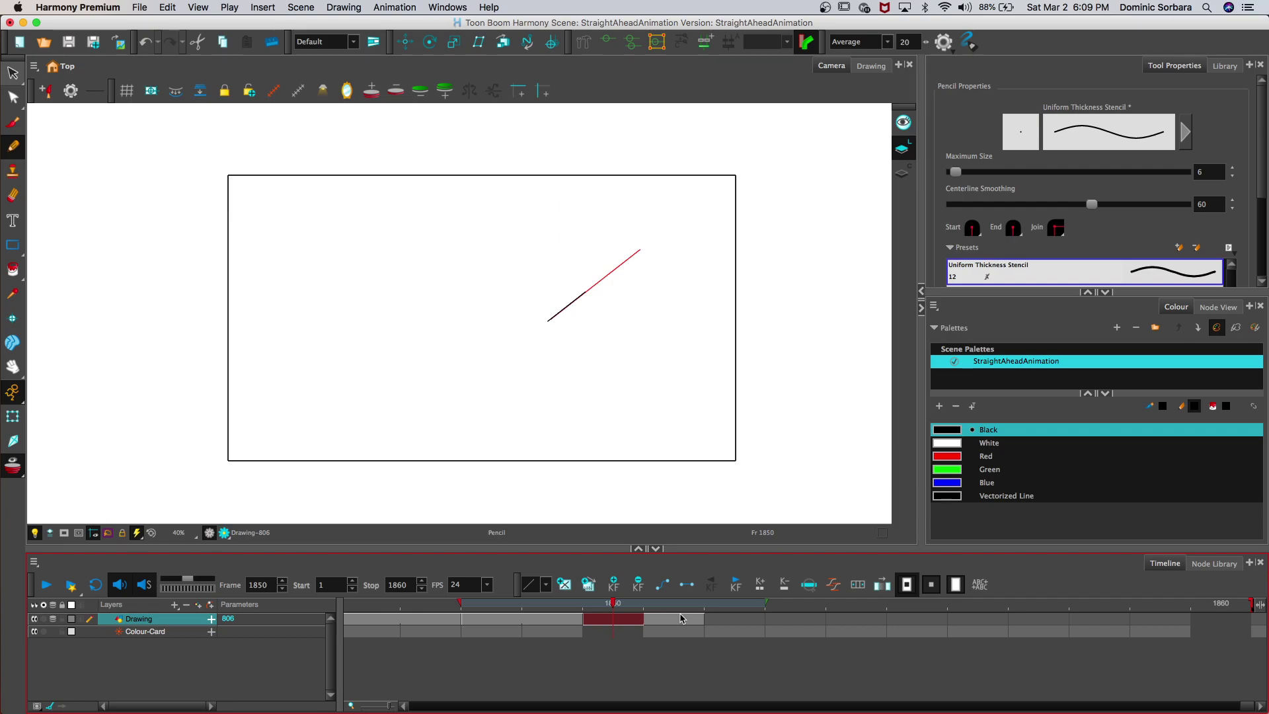
# Step: Scrub back from frame 1852 to about frame 1834 and play the new line drawings to the end
pyautogui.moveTo(616, 605); pyautogui.dragTo(710, 605)
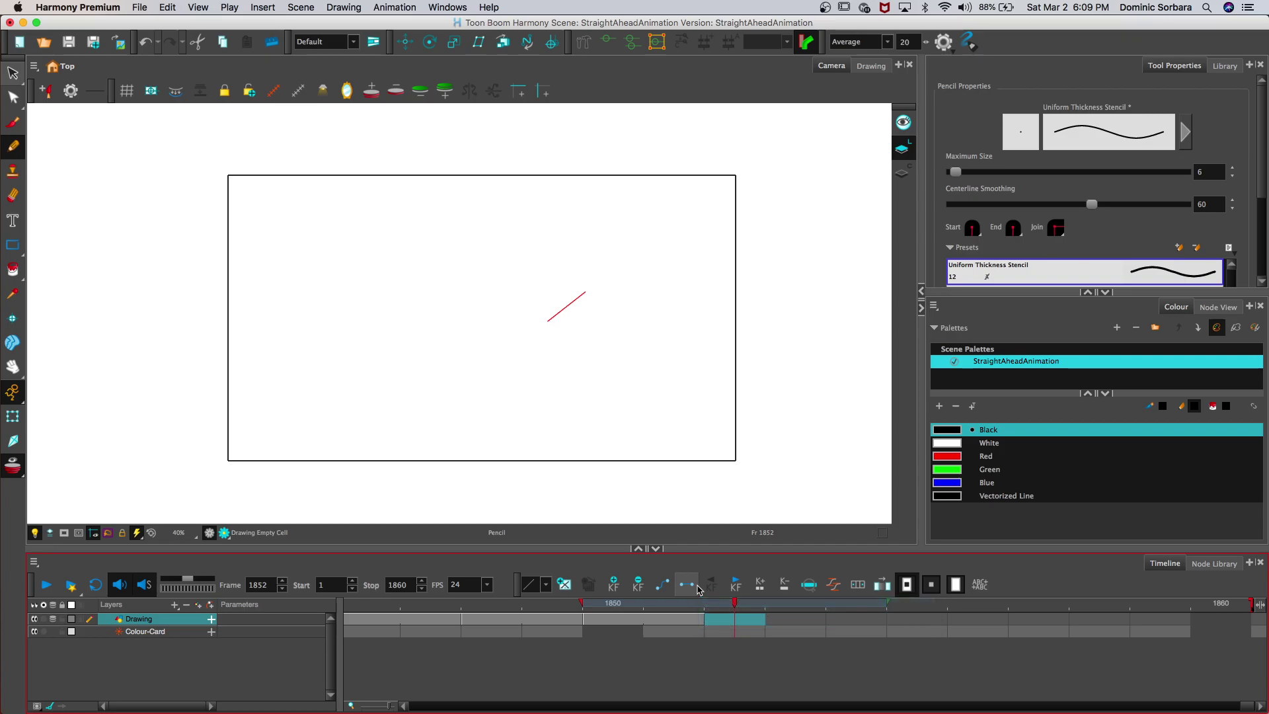
pyautogui.moveTo(734, 603); pyautogui.dragTo(276, 572)
pyautogui.press(',')
pyautogui.press(',')
pyautogui.press(',')
pyautogui.press(',')
pyautogui.press(',')
pyautogui.press(',')
pyautogui.press(',')
pyautogui.press(',')
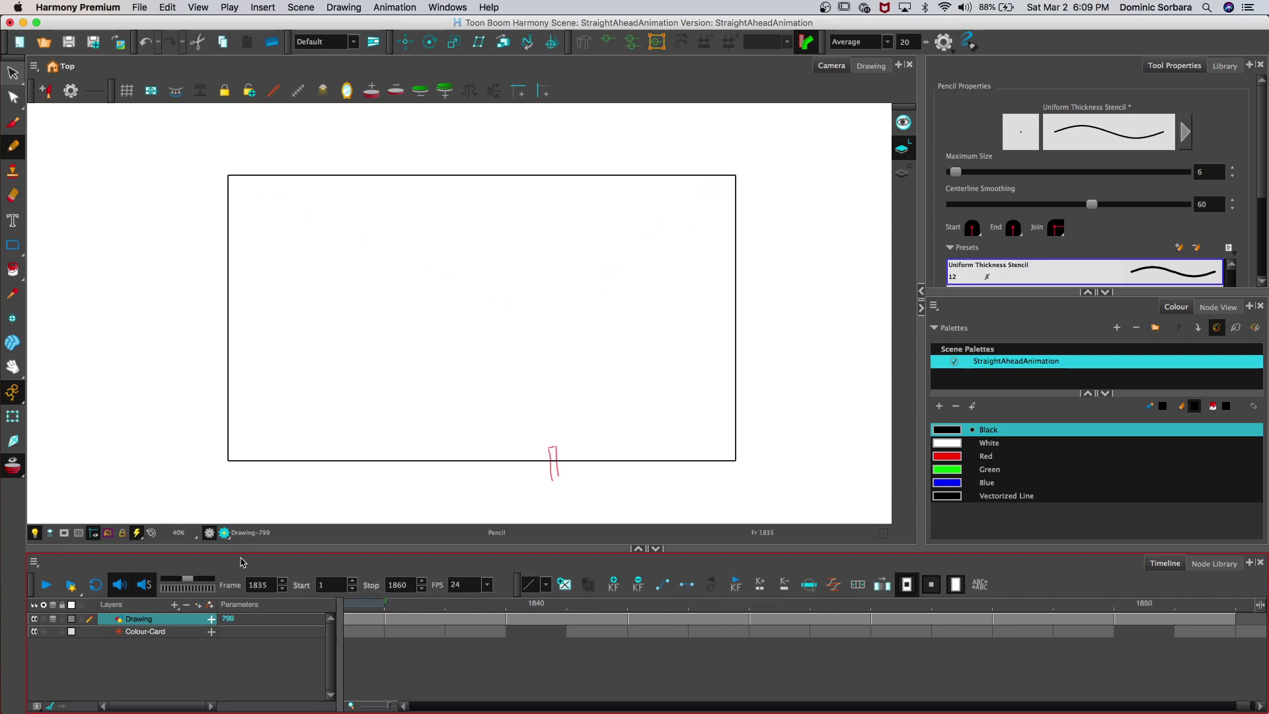
pyautogui.click(49, 580)
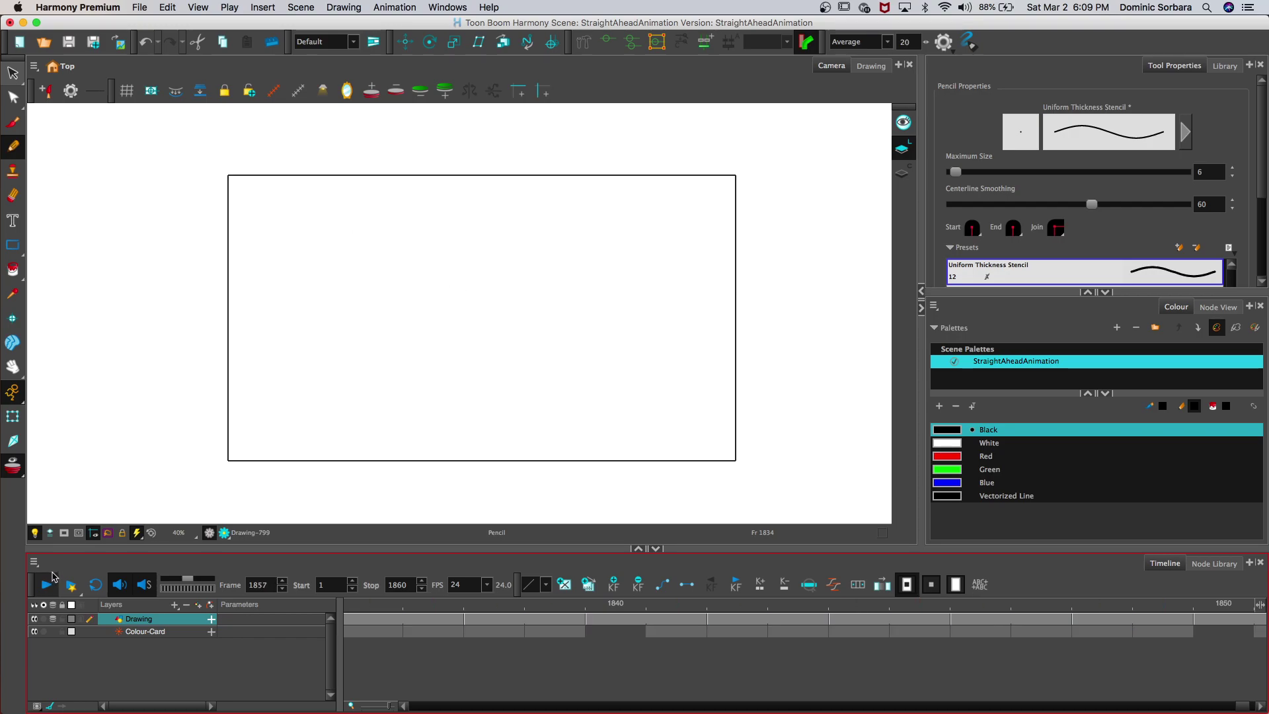
# Step: Turn off onion skinning, scrub back to about frame 1748 and play the animation to the end
pyautogui.moveTo(529, 607); pyautogui.dragTo(263, 583)
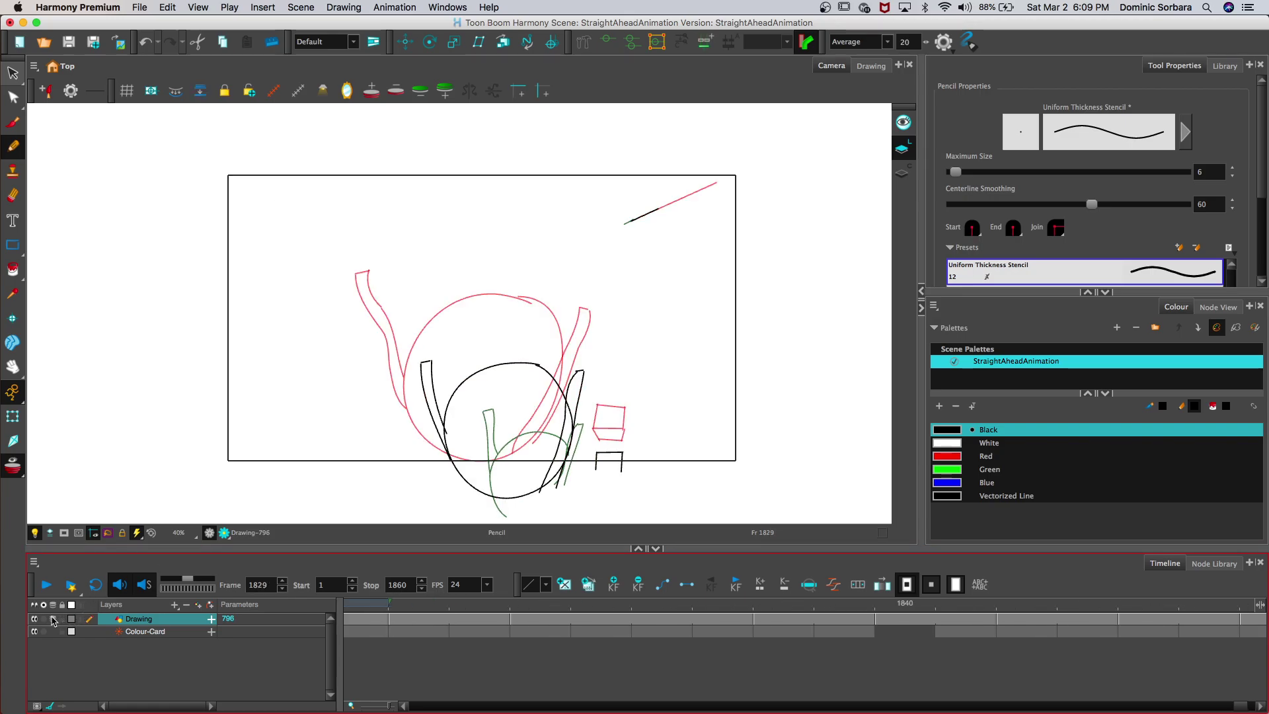
pyautogui.click(52, 619)
pyautogui.moveTo(433, 602)
pyautogui.mouseDown()
pyautogui.moveTo(241, 589)
pyautogui.moveTo(239, 603)
pyautogui.mouseUp()
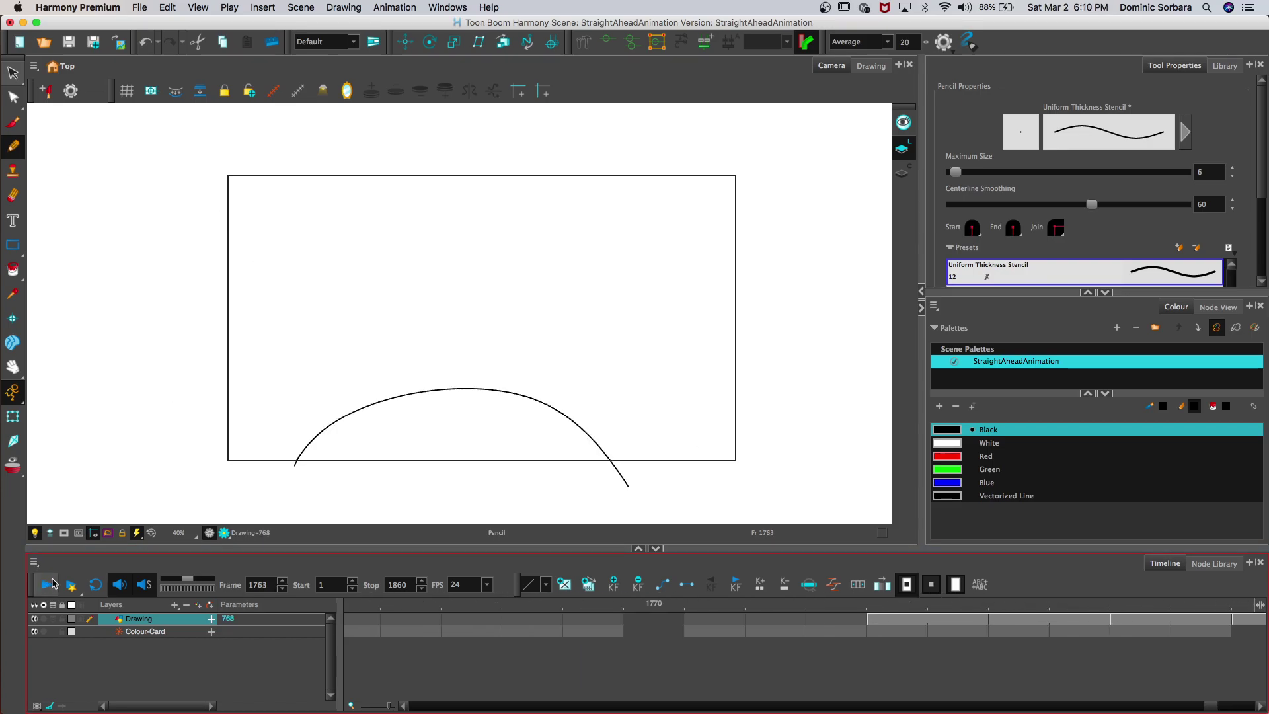
pyautogui.moveTo(554, 607); pyautogui.dragTo(293, 606)
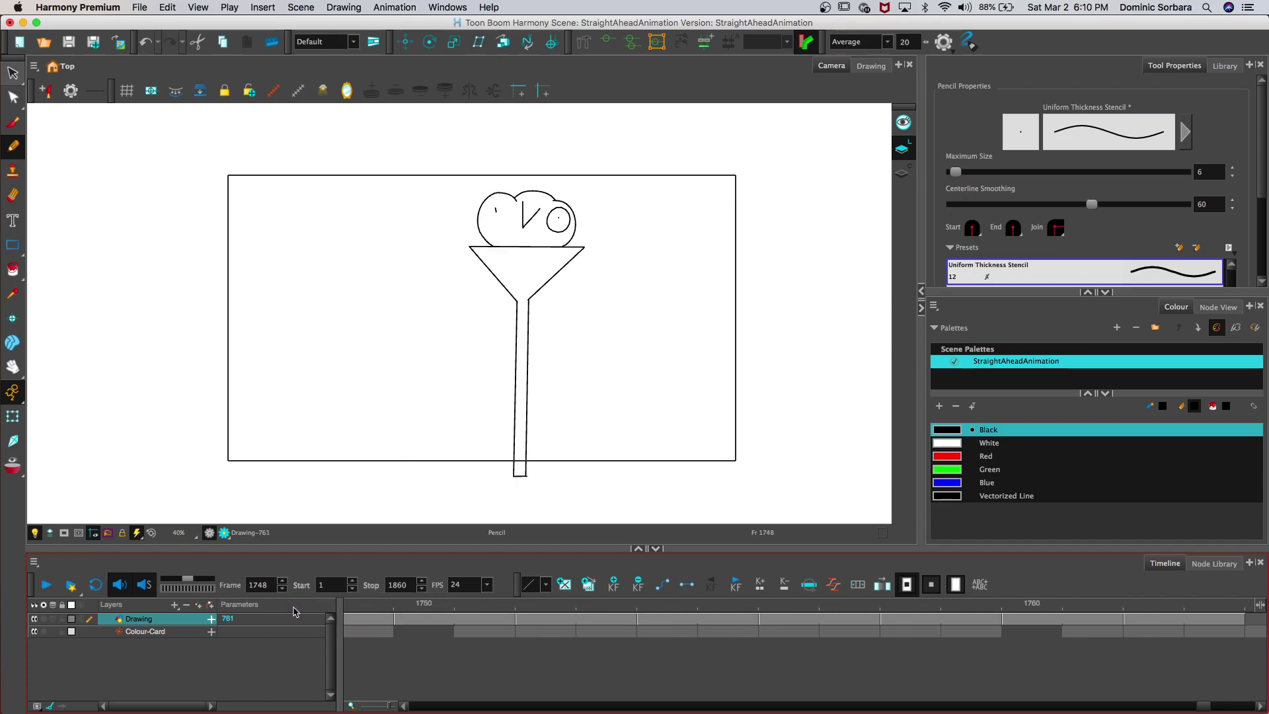
pyautogui.click(46, 584)
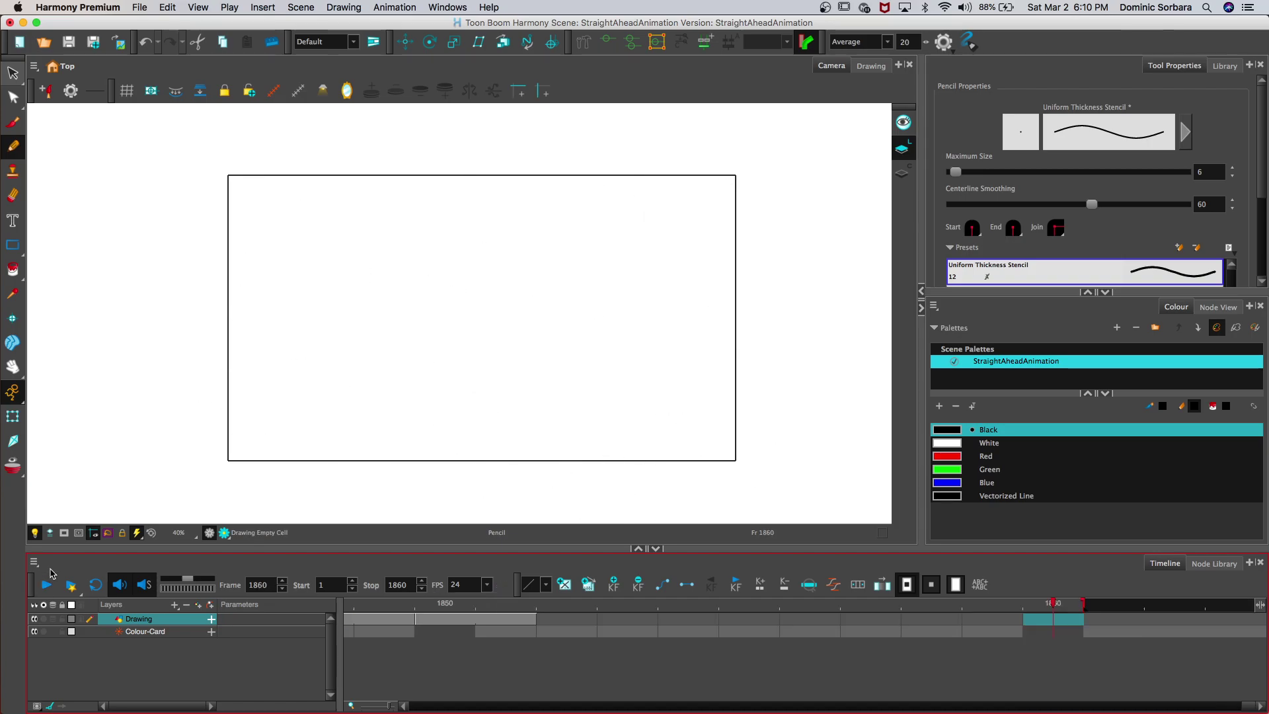
# Step: Replay the closing line section several times from about frames 1837 and 1835, then move to the empty frame 1852
pyautogui.click(527, 622)
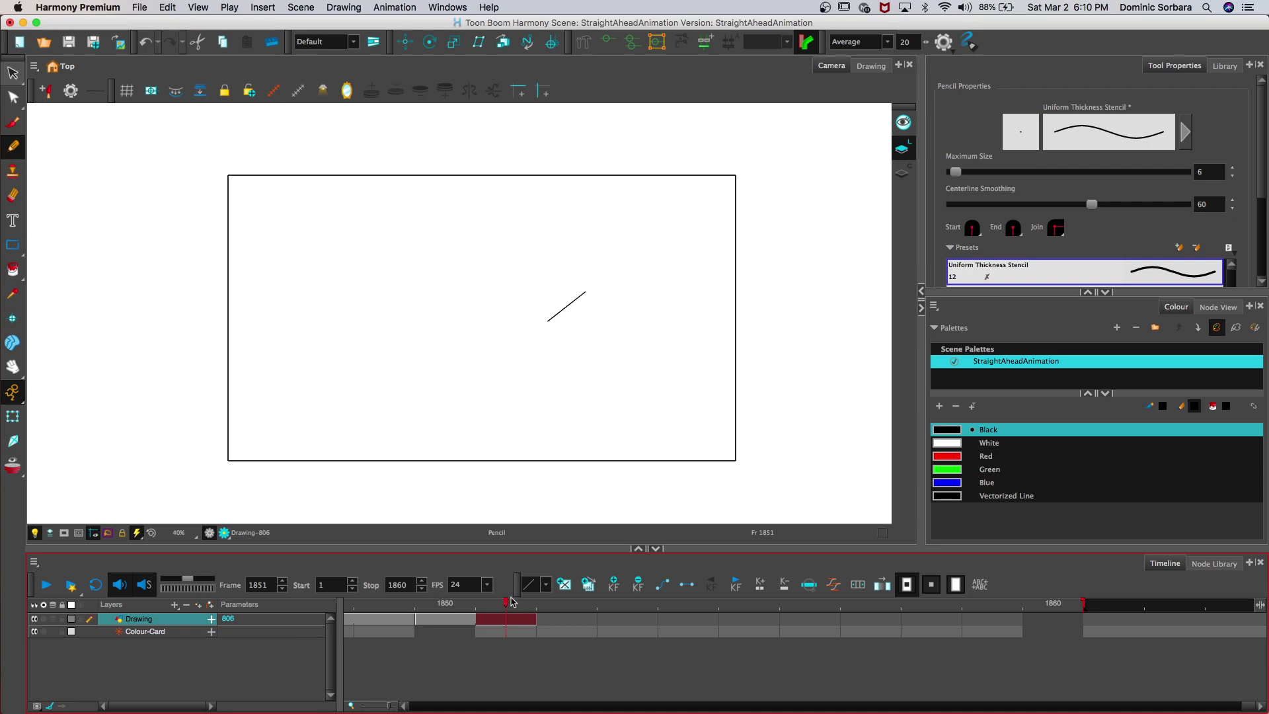
pyautogui.moveTo(491, 606); pyautogui.dragTo(261, 585)
pyautogui.click(56, 575)
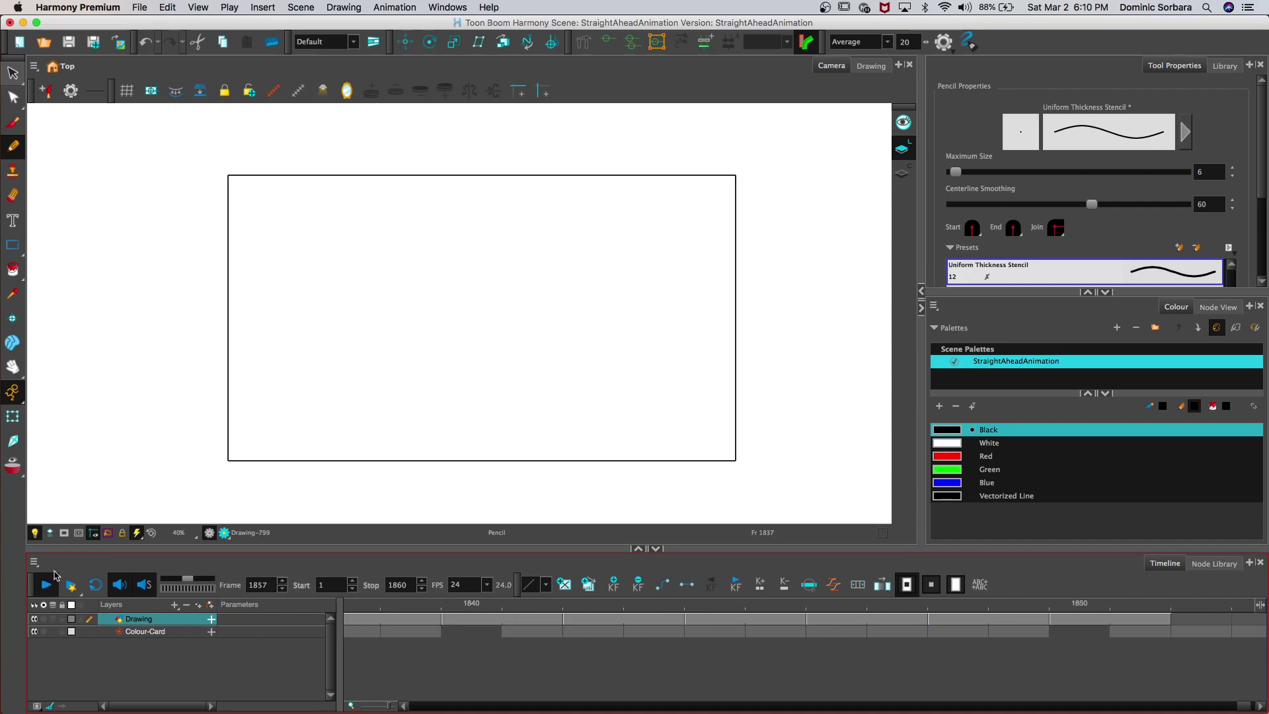
pyautogui.moveTo(529, 607)
pyautogui.mouseDown()
pyautogui.moveTo(383, 612)
pyautogui.moveTo(255, 584)
pyautogui.mouseUp()
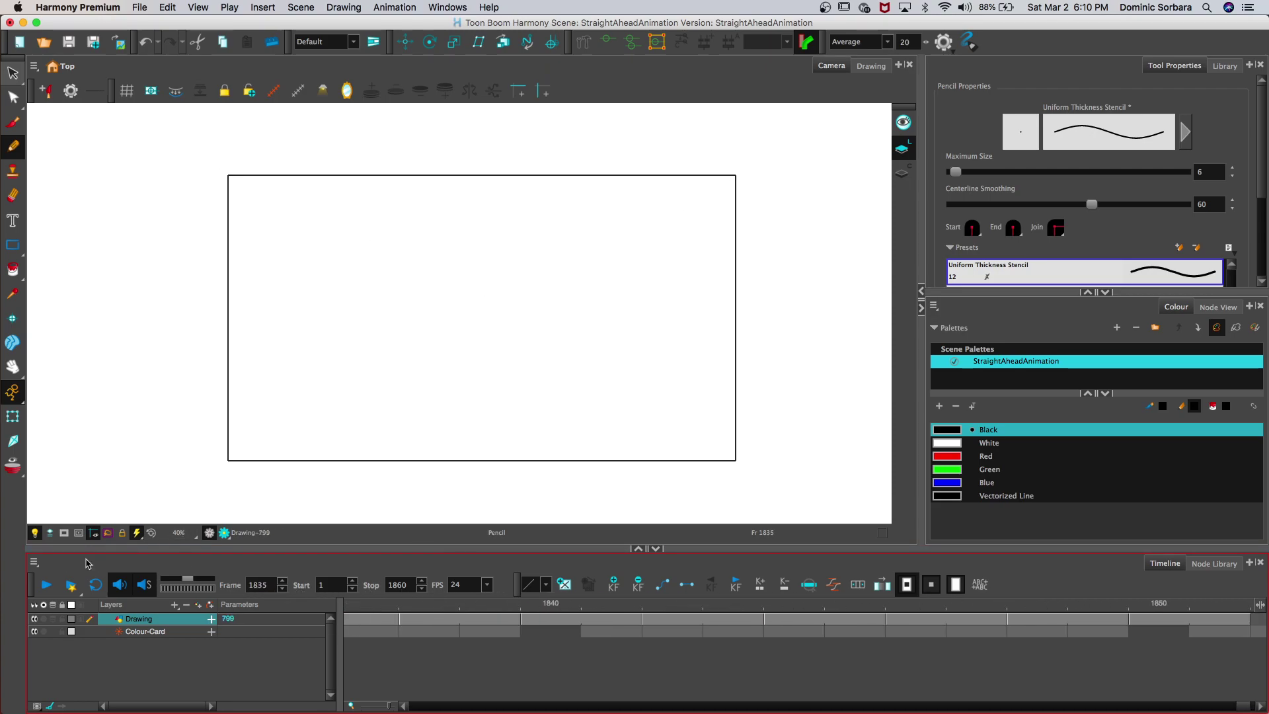
pyautogui.click(53, 581)
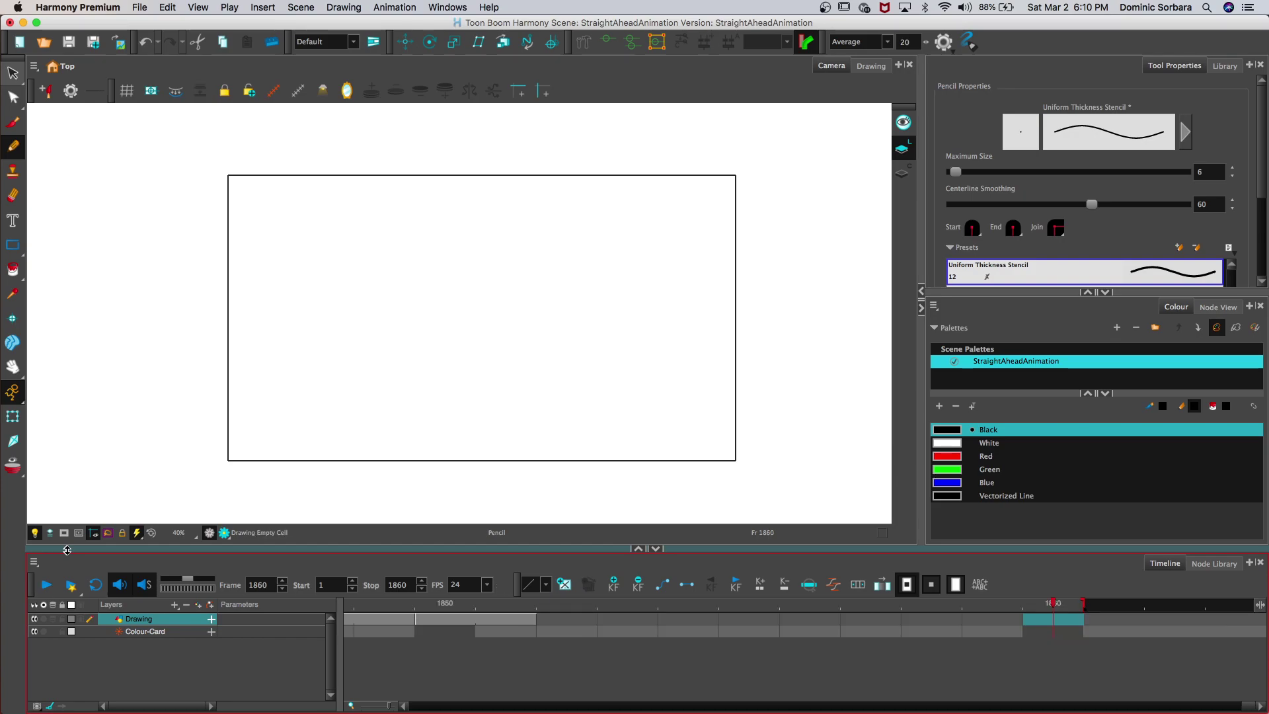
pyautogui.moveTo(444, 604); pyautogui.dragTo(273, 603)
pyautogui.click(46, 582)
pyautogui.press('Return')
pyautogui.click(522, 619)
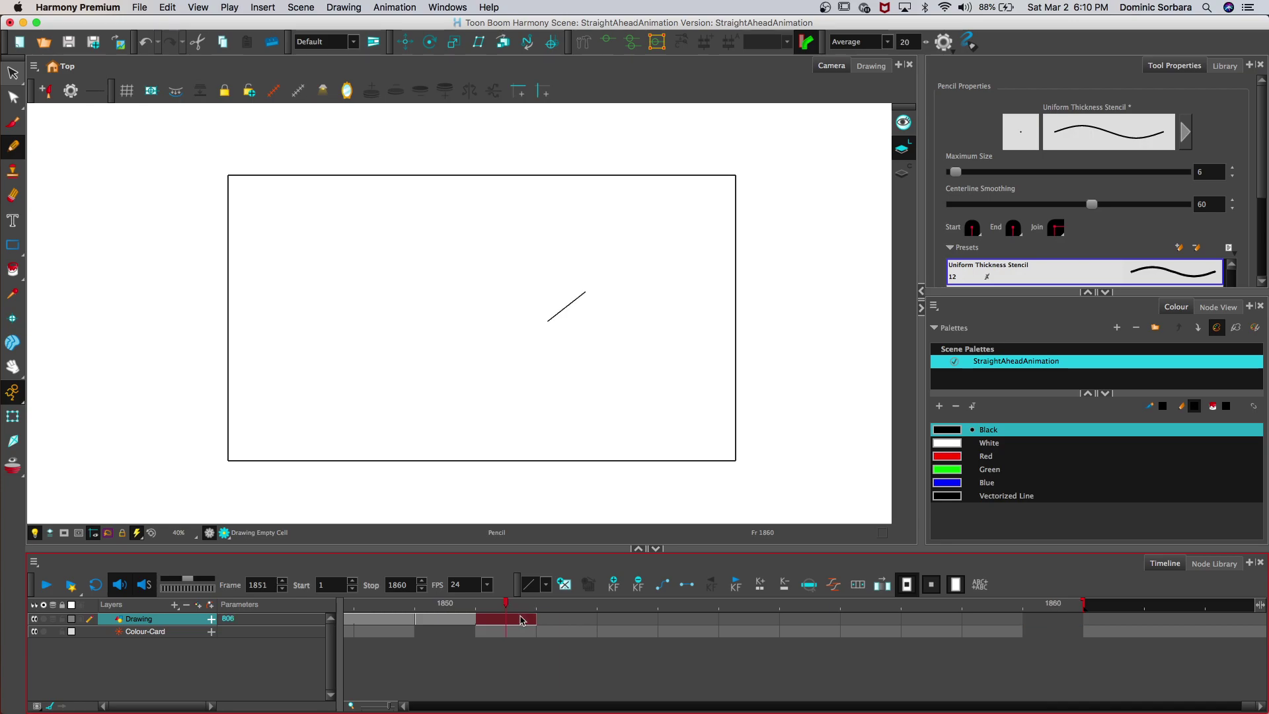
pyautogui.press('.')
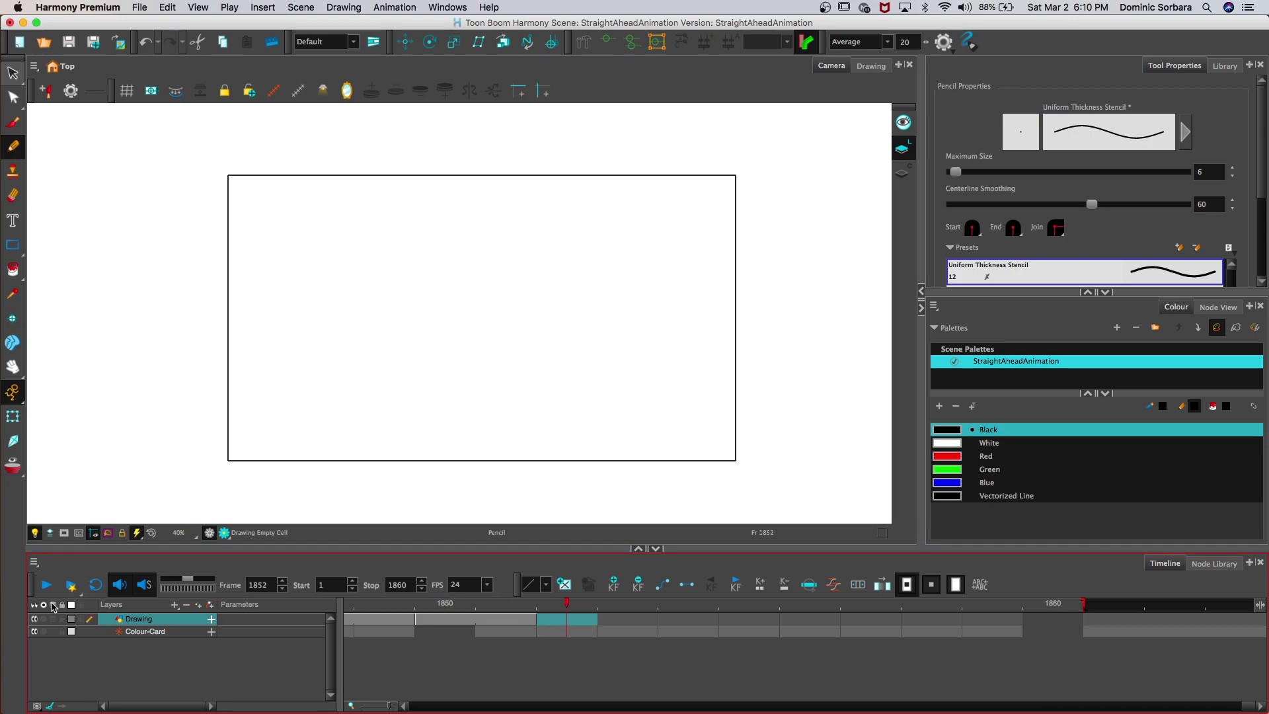
# Step: With onion skinning on, draw a short diagonal line at the lower end of the previous line on frame 1852, held through frame 1853
pyautogui.click(52, 619)
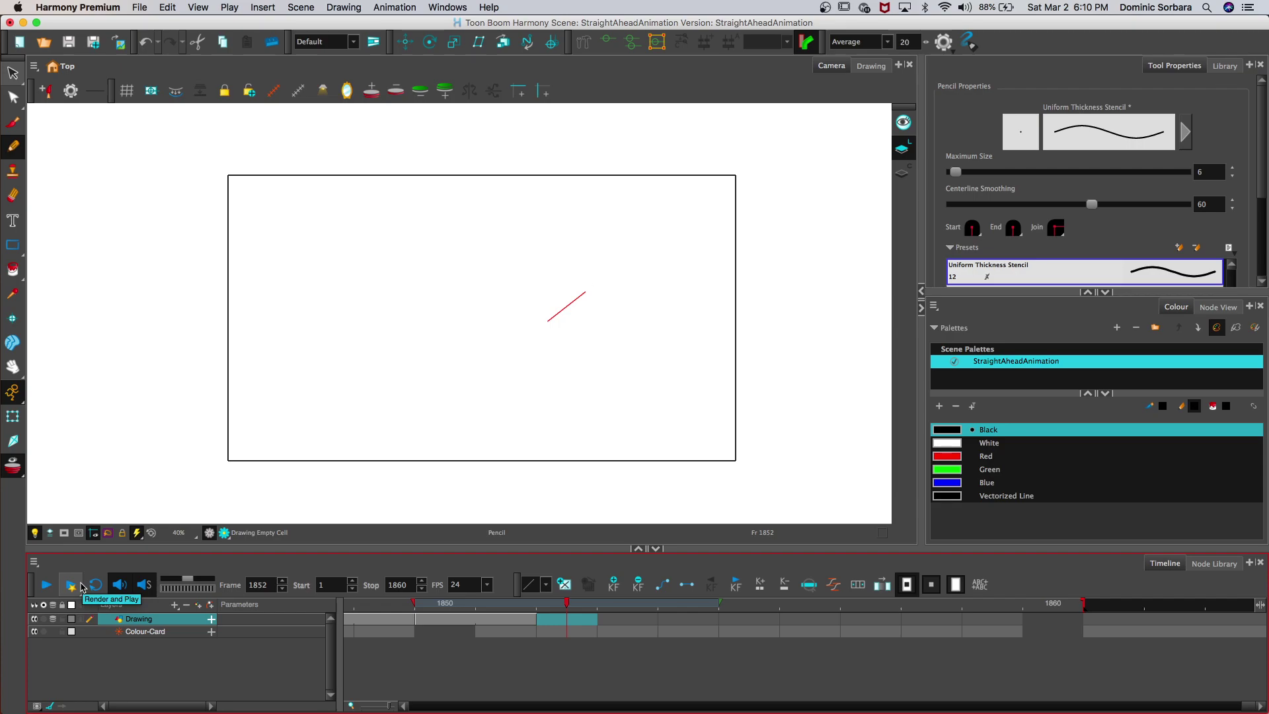
pyautogui.moveTo(545, 322); pyautogui.dragTo(554, 317)
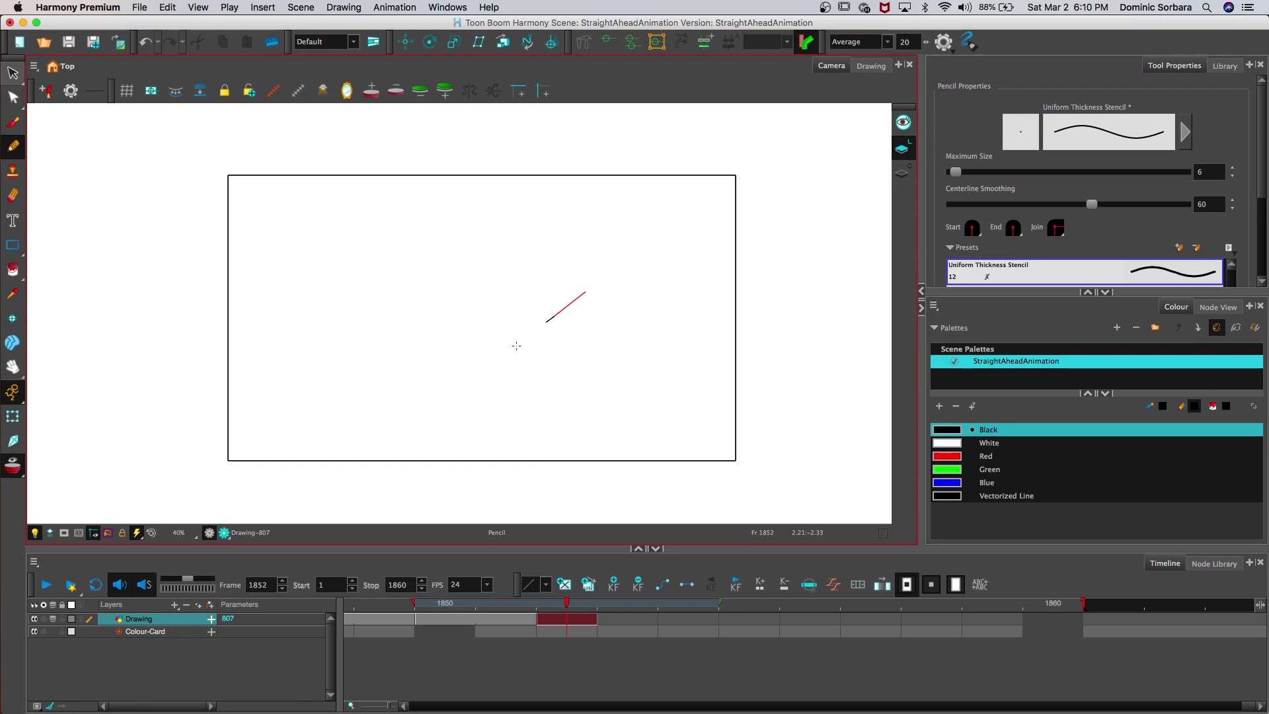
pyautogui.moveTo(596, 620); pyautogui.dragTo(632, 621)
# Step: Create a blank drawing on frame 1854 and hold it through frame 1860, with the scene extended to 1878 frames
pyautogui.click(686, 620)
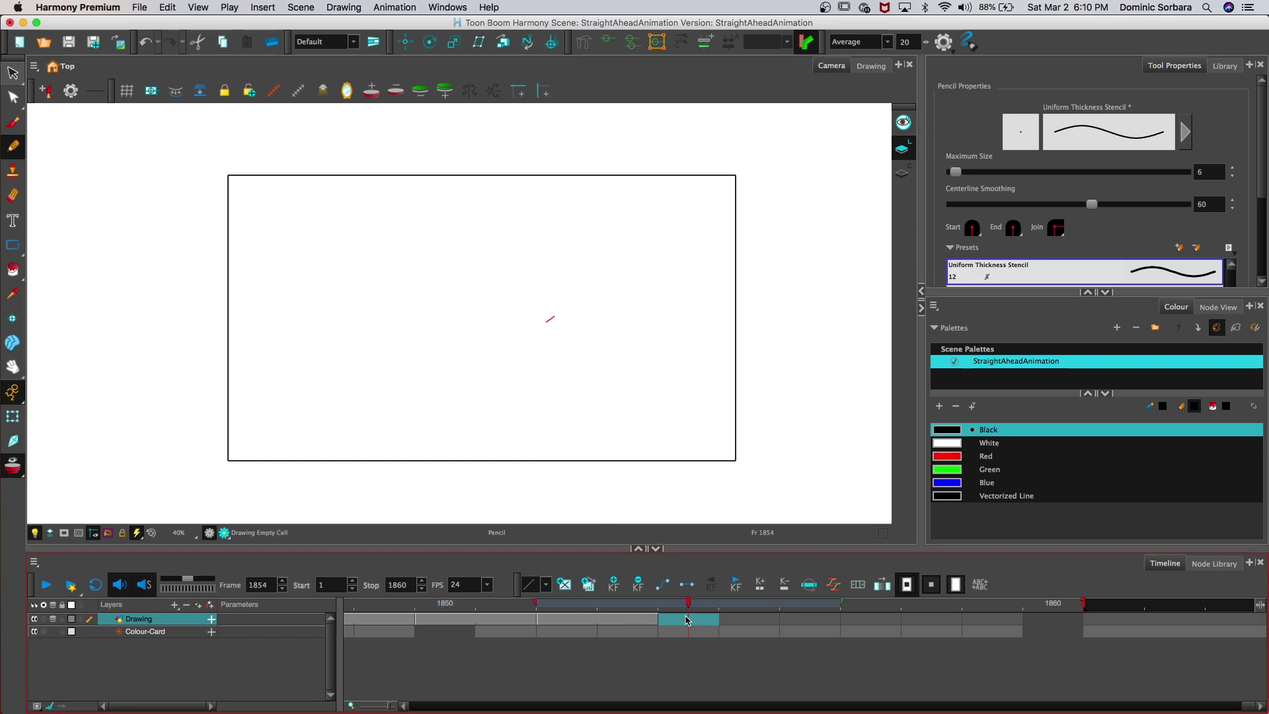
pyautogui.click(671, 514)
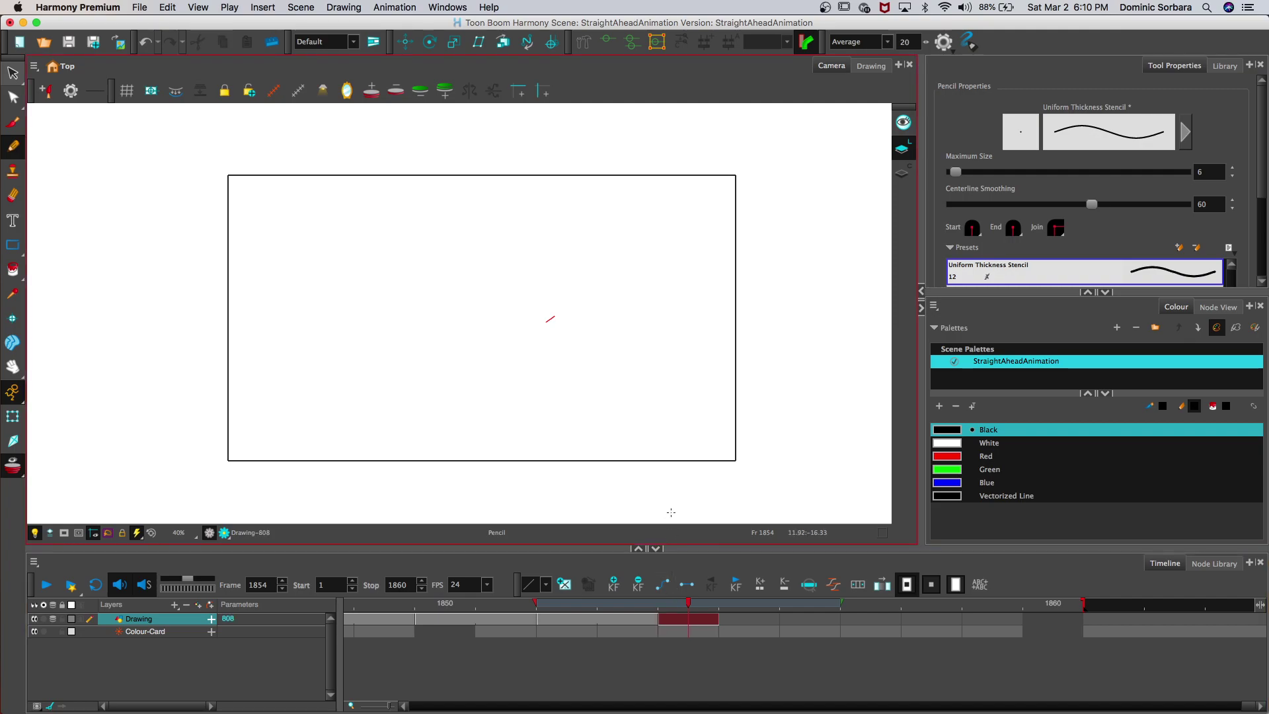
pyautogui.moveTo(716, 620)
pyautogui.mouseDown()
pyautogui.moveTo(1079, 592)
pyautogui.moveTo(1266, 600)
pyautogui.moveTo(1203, 598)
pyautogui.mouseUp()
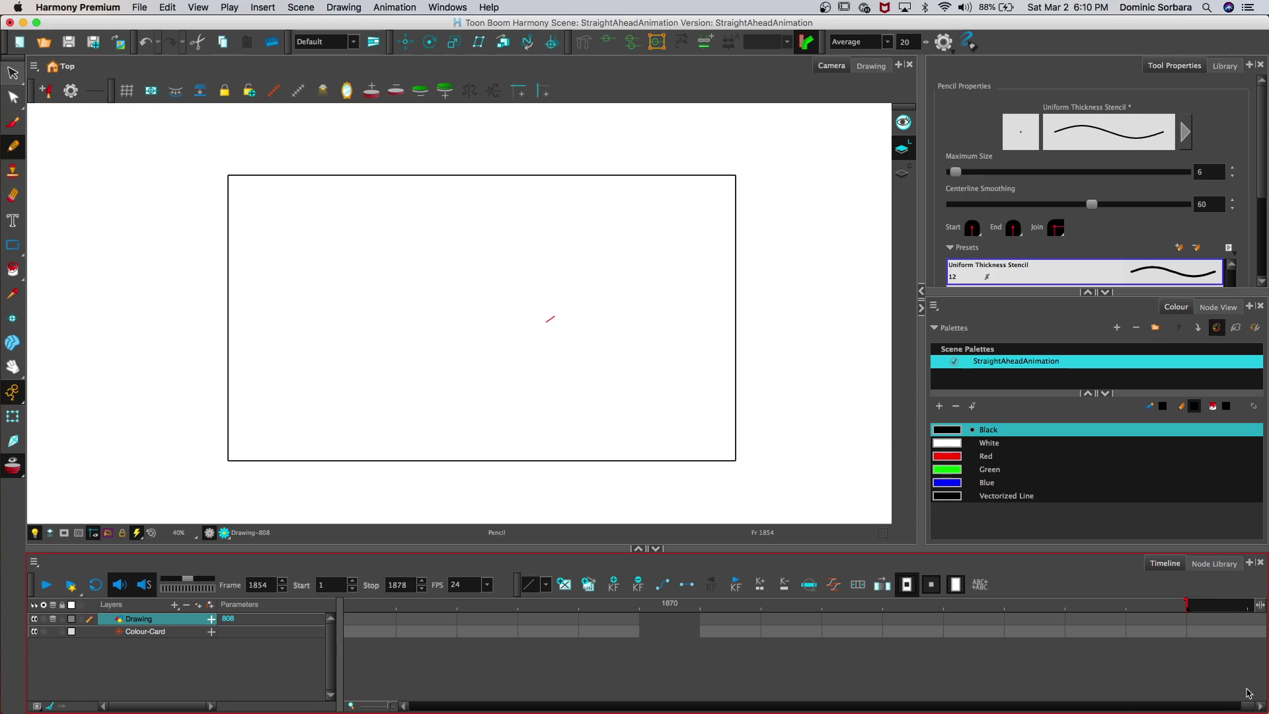
pyautogui.moveTo(1247, 703); pyautogui.dragTo(1241, 701)
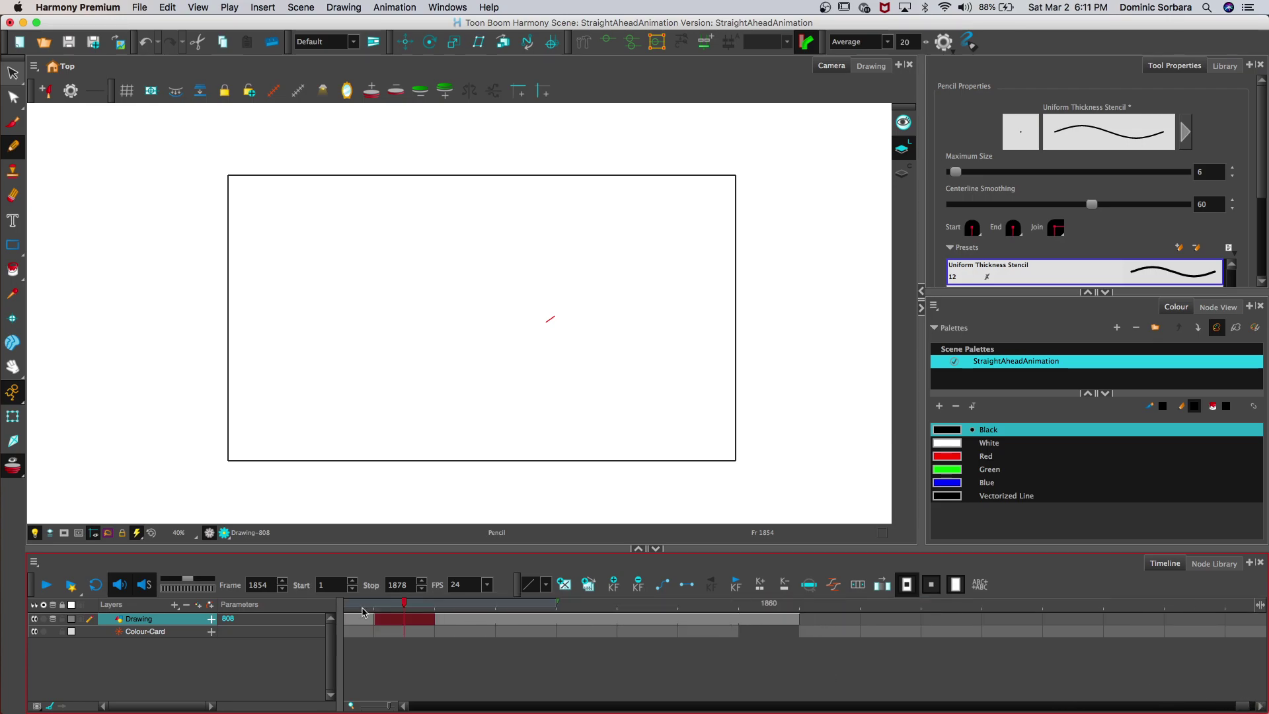
pyautogui.click(456, 619)
pyautogui.click(745, 619)
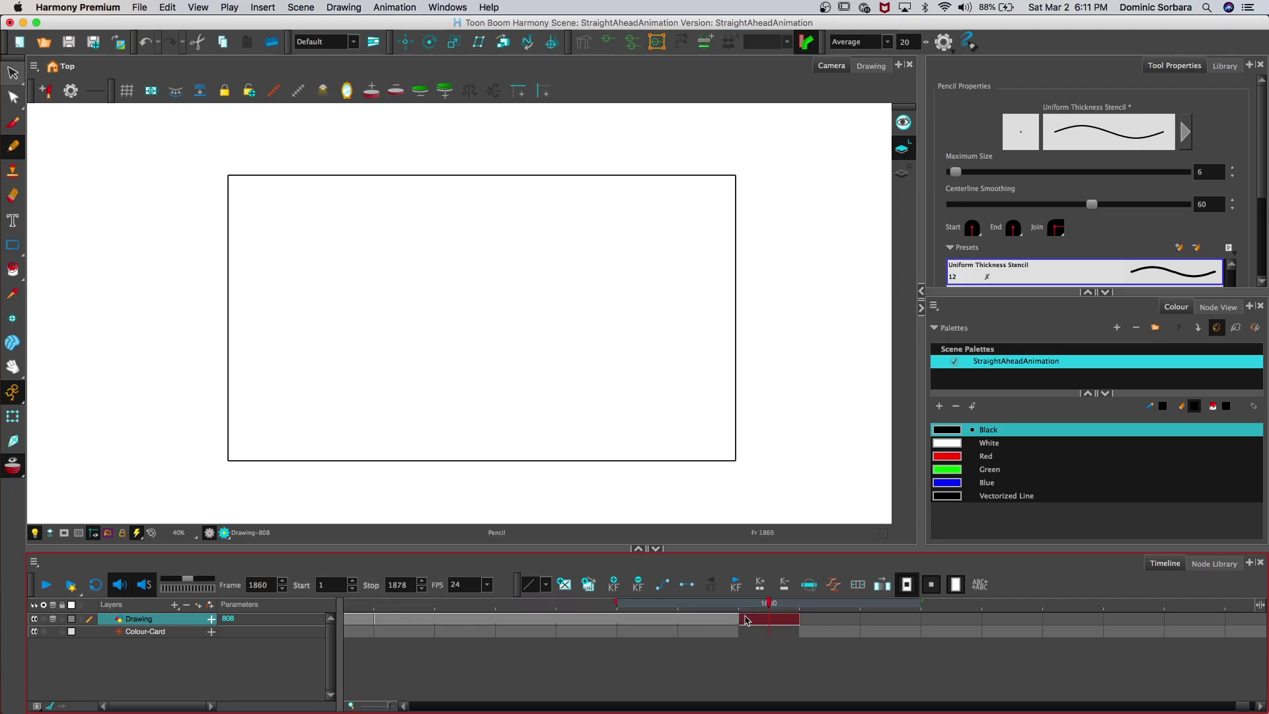
# Step: On frame 1861, draw a diagonal line through the camera frame's lower-left corner and hold it through frame 1862
pyautogui.click(813, 619)
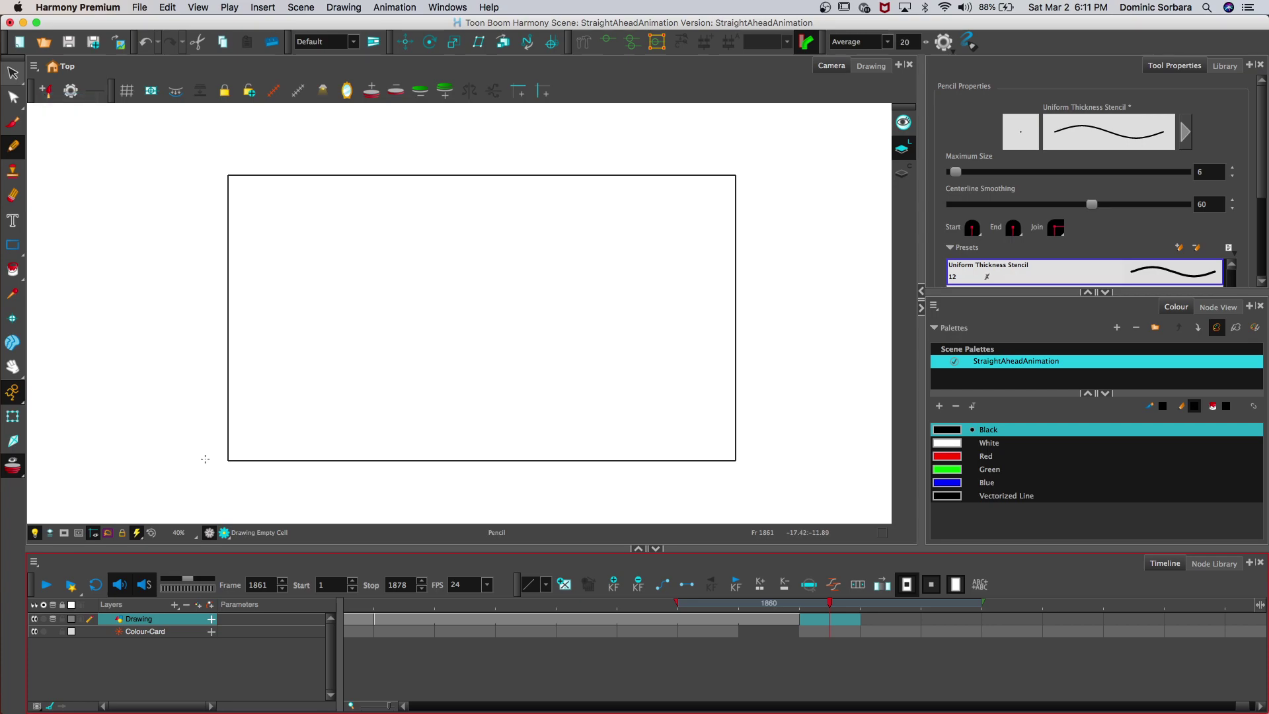
pyautogui.moveTo(193, 492)
pyautogui.mouseDown()
pyautogui.moveTo(261, 426)
pyautogui.moveTo(296, 413)
pyautogui.mouseUp()
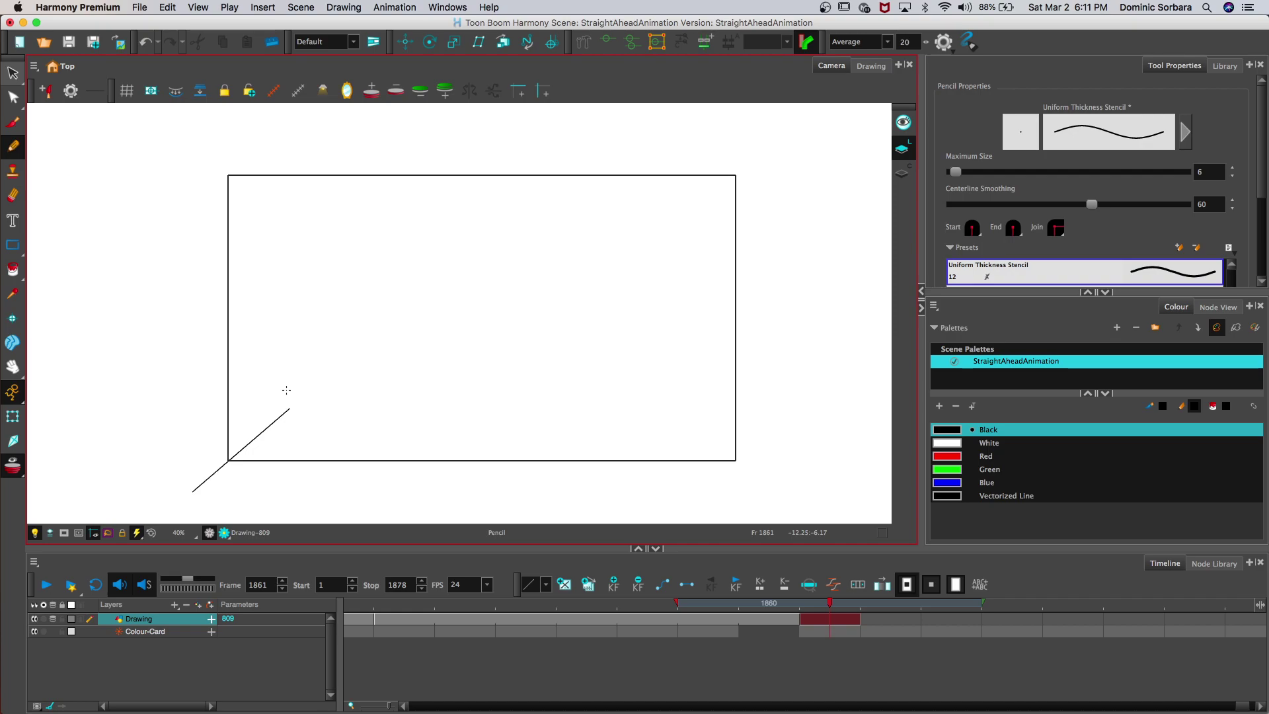
pyautogui.moveTo(864, 619)
pyautogui.mouseDown()
pyautogui.moveTo(901, 620)
pyautogui.moveTo(890, 619)
pyautogui.mouseUp()
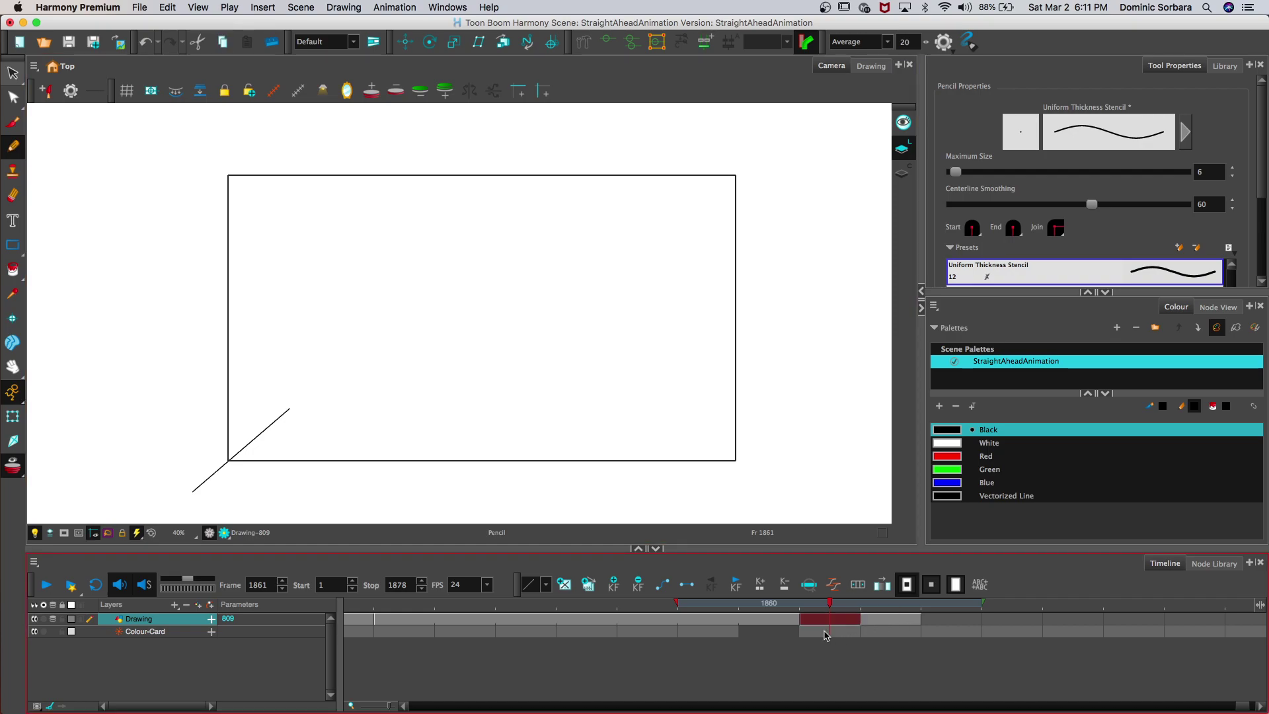
# Step: On frame 1863, draw a longer diagonal line from just inside the lower-left corner, continuing up along the onion-skinned line's direction
pyautogui.click(891, 617)
pyautogui.click(971, 616)
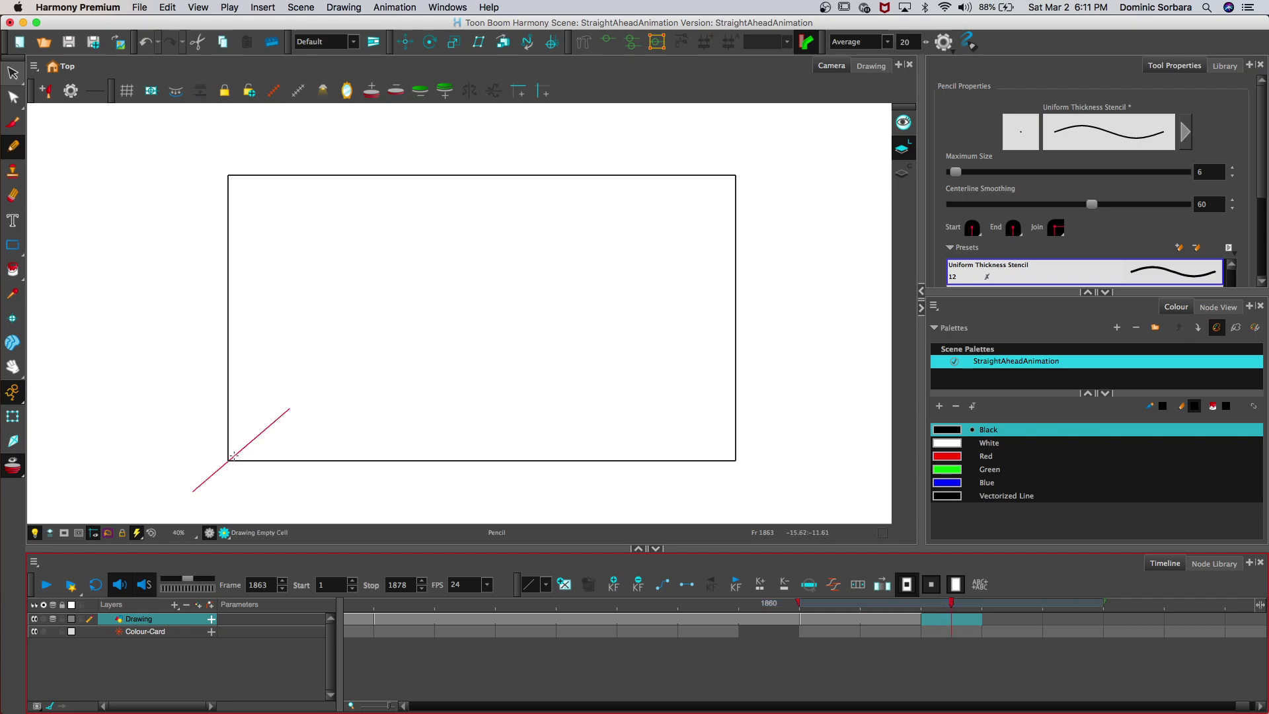
pyautogui.moveTo(238, 450); pyautogui.dragTo(383, 328)
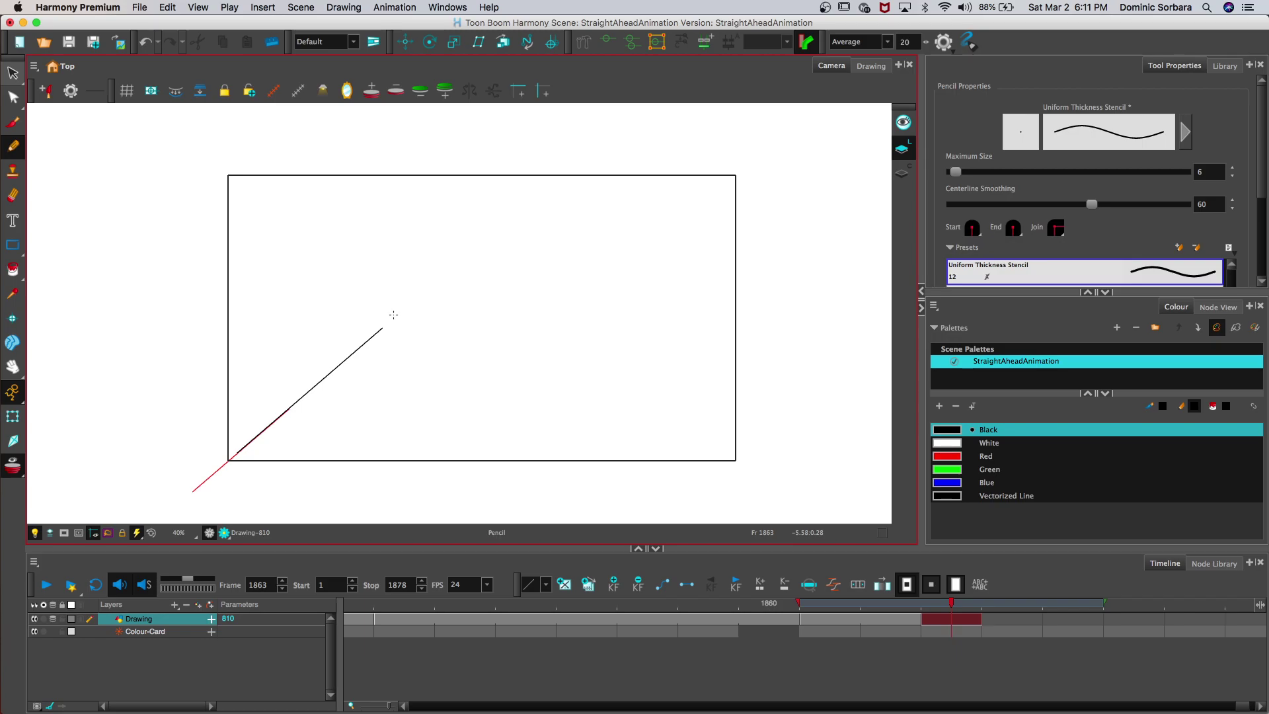
# Step: Turn off onion skinning, scrub back and play to the end, repeating the playback from about frame 1830
pyautogui.click(53, 618)
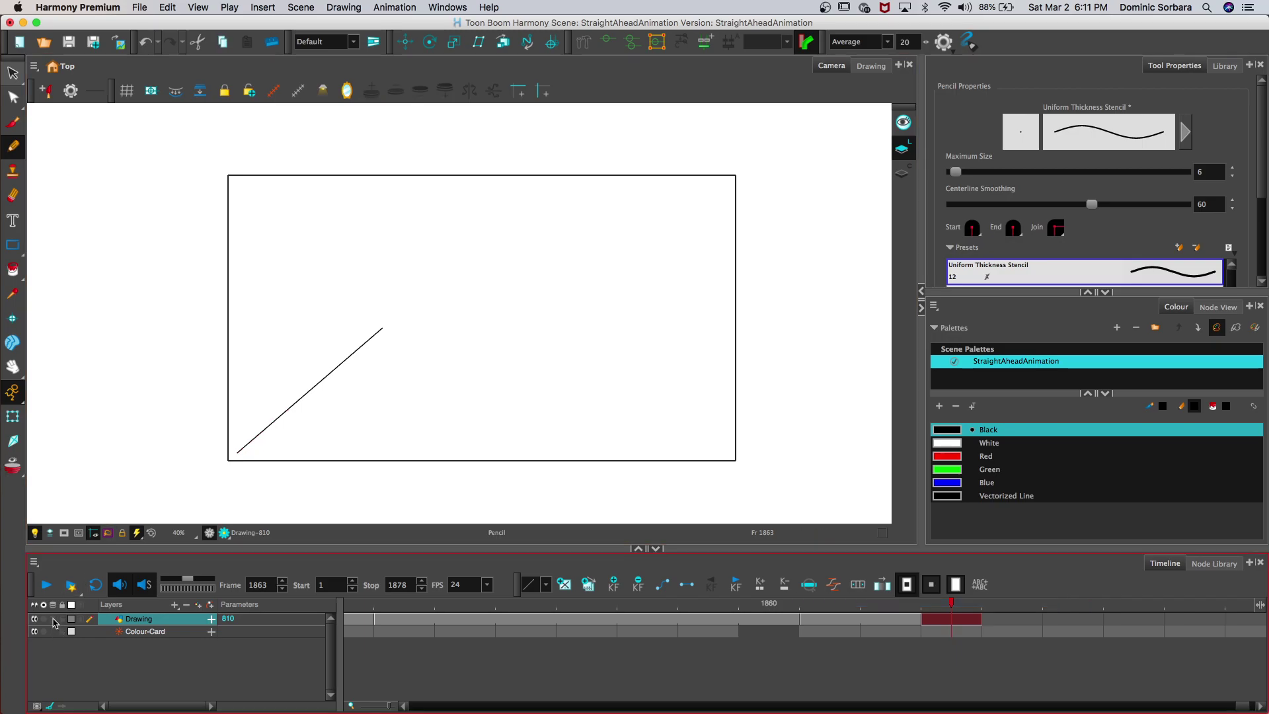
pyautogui.moveTo(949, 605); pyautogui.dragTo(284, 609)
pyautogui.click(42, 586)
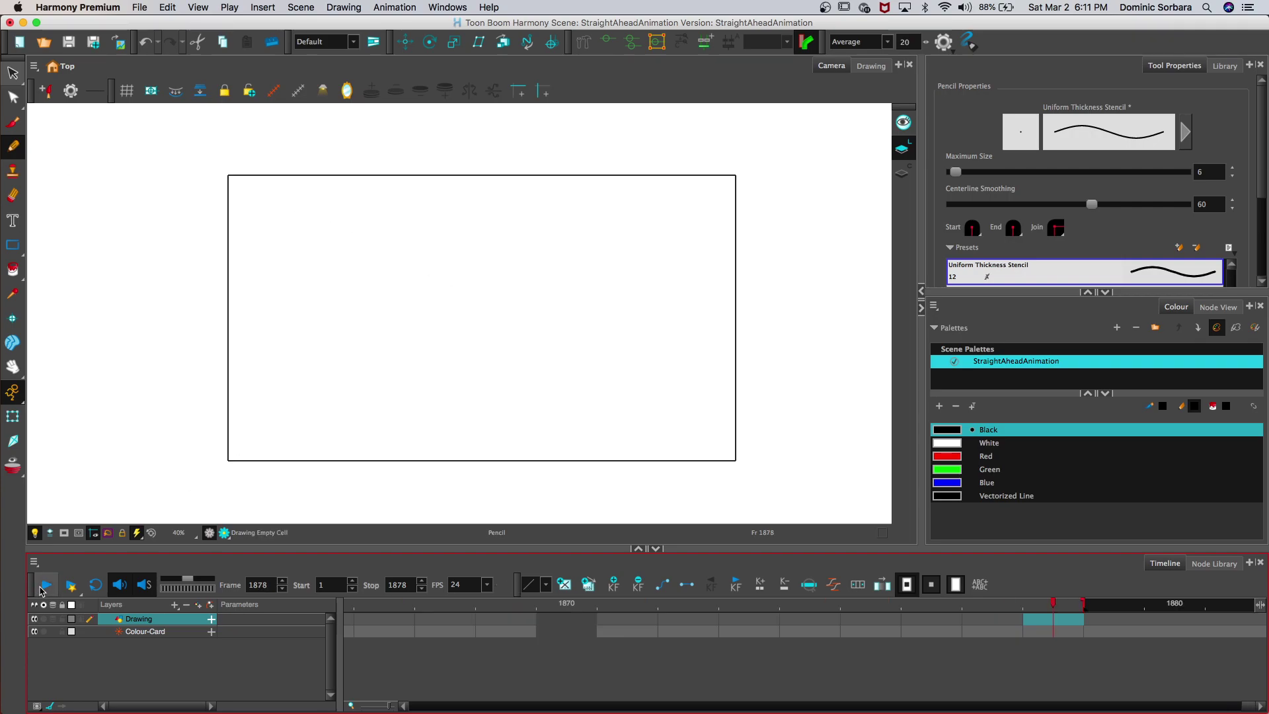
pyautogui.moveTo(442, 605); pyautogui.dragTo(302, 605)
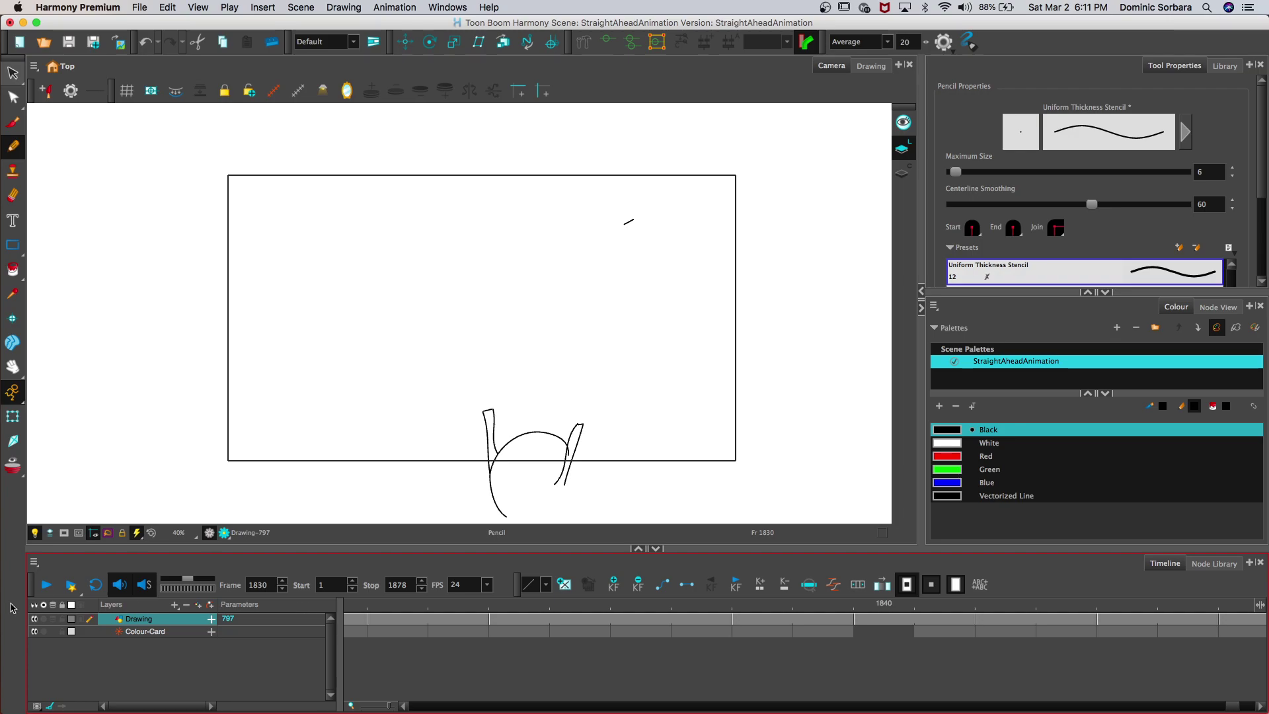
pyautogui.click(44, 587)
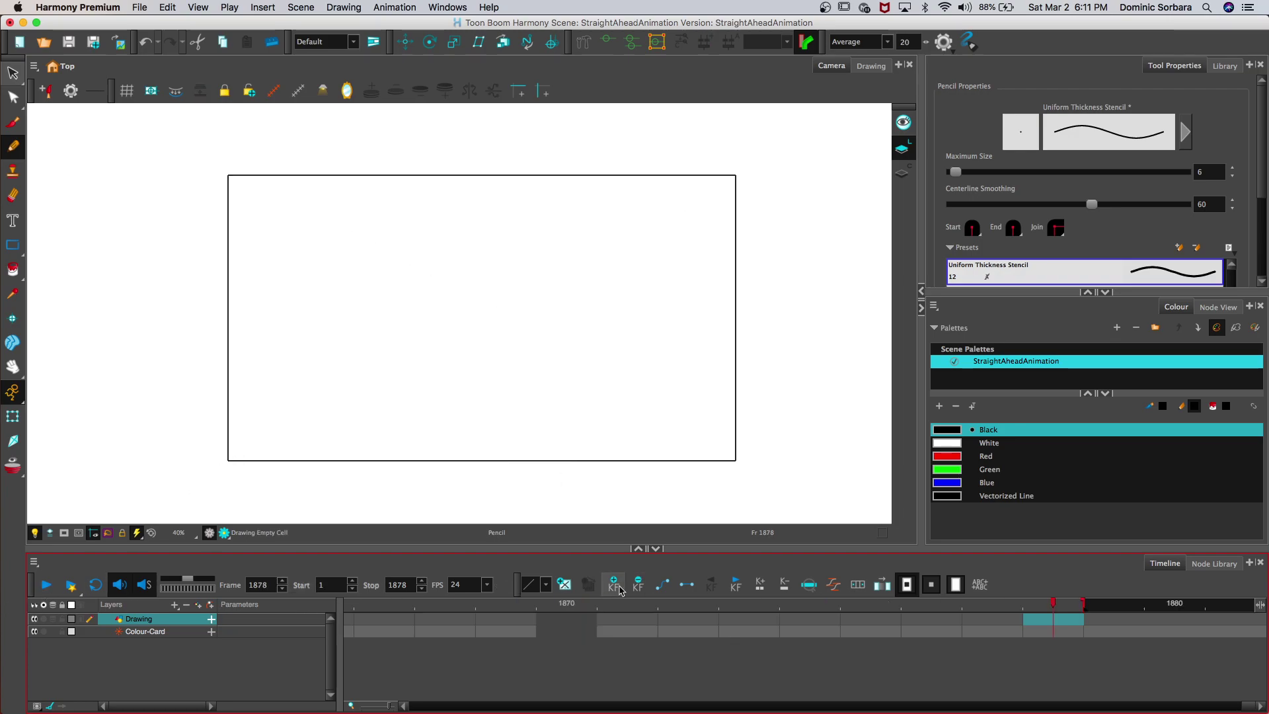
# Step: With onion skinning back on, draw the line farther up the same diagonal on frame 1865 and hold it through frame 1866
pyautogui.click(401, 606)
pyautogui.moveTo(354, 610); pyautogui.dragTo(514, 627)
pyautogui.click(549, 628)
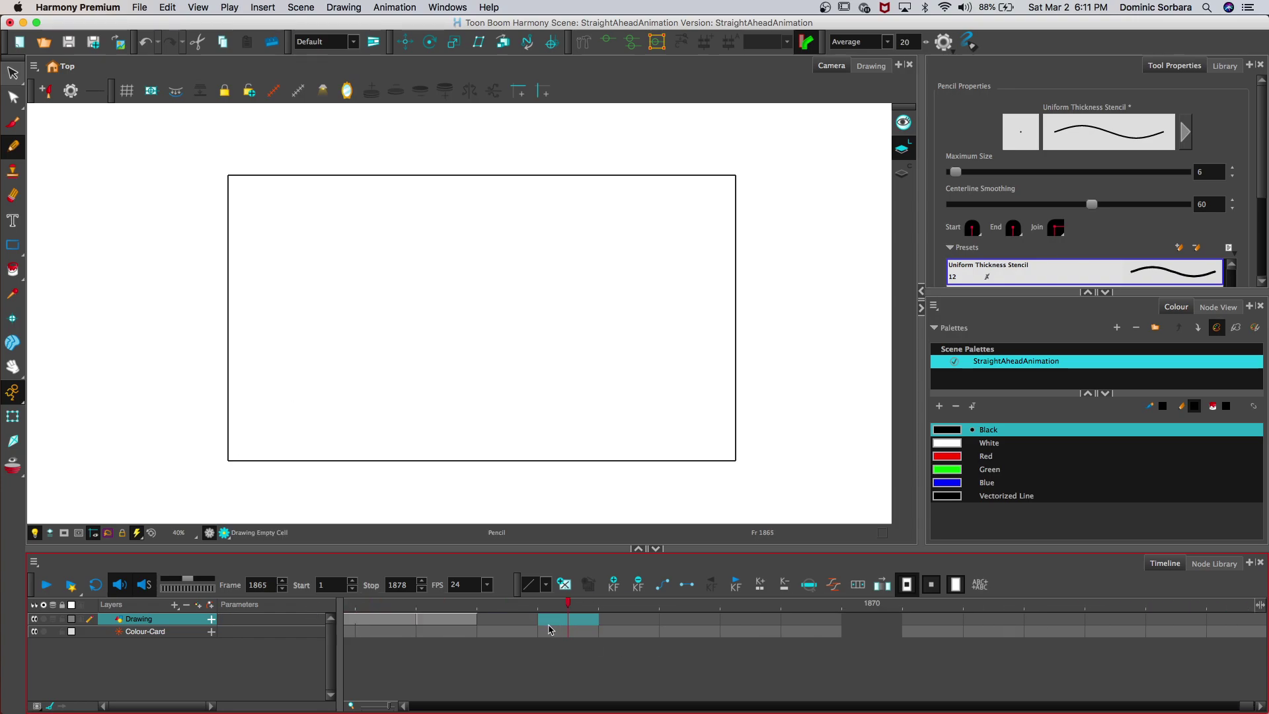
pyautogui.click(55, 619)
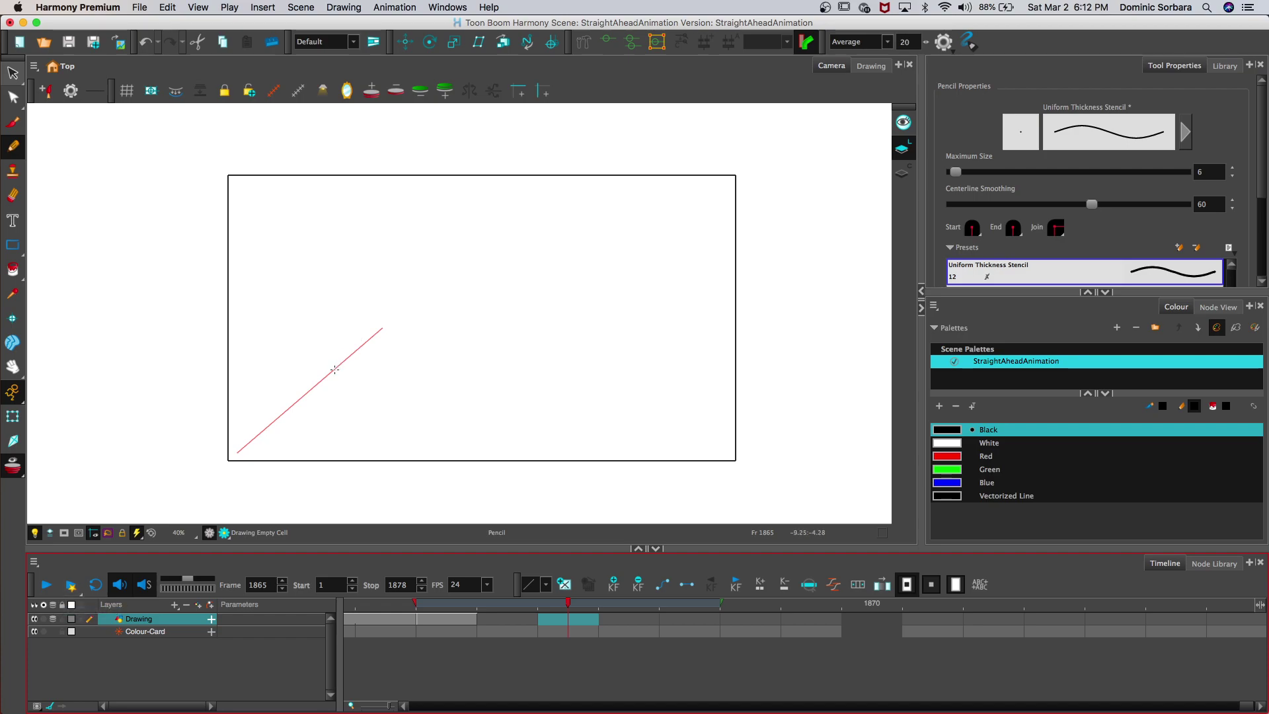
pyautogui.moveTo(331, 371); pyautogui.dragTo(440, 279)
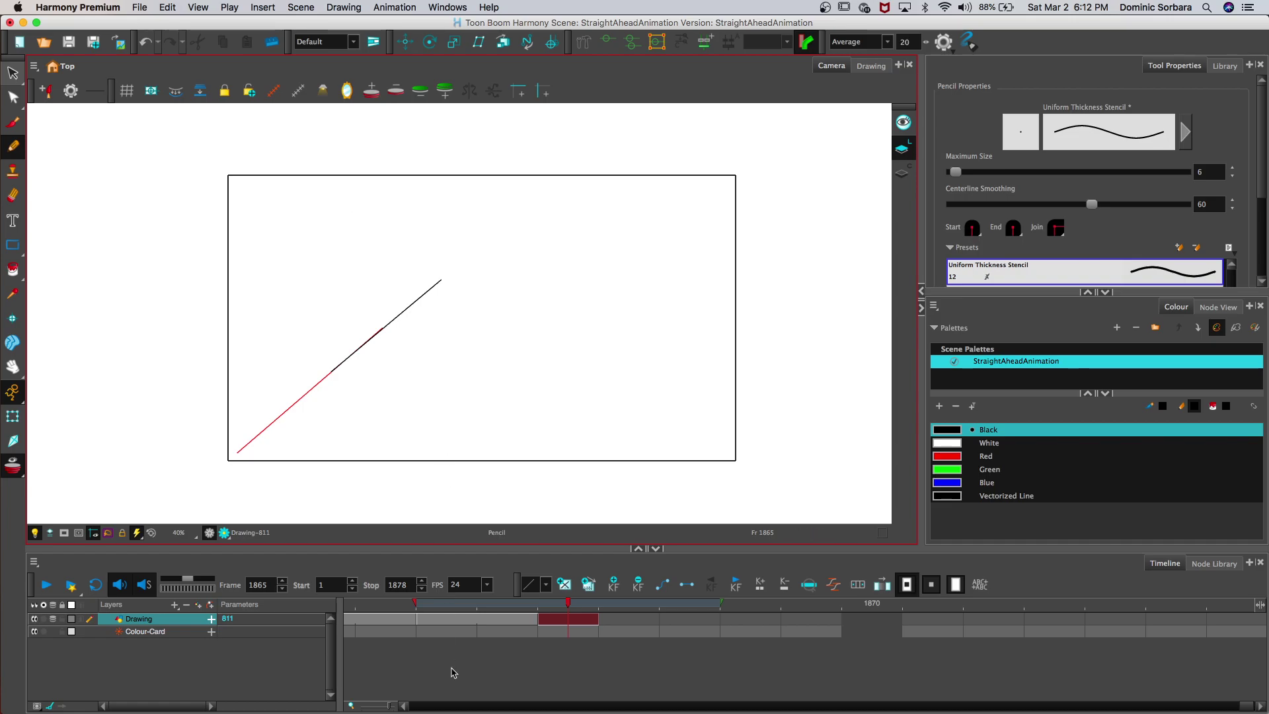
pyautogui.click(628, 621)
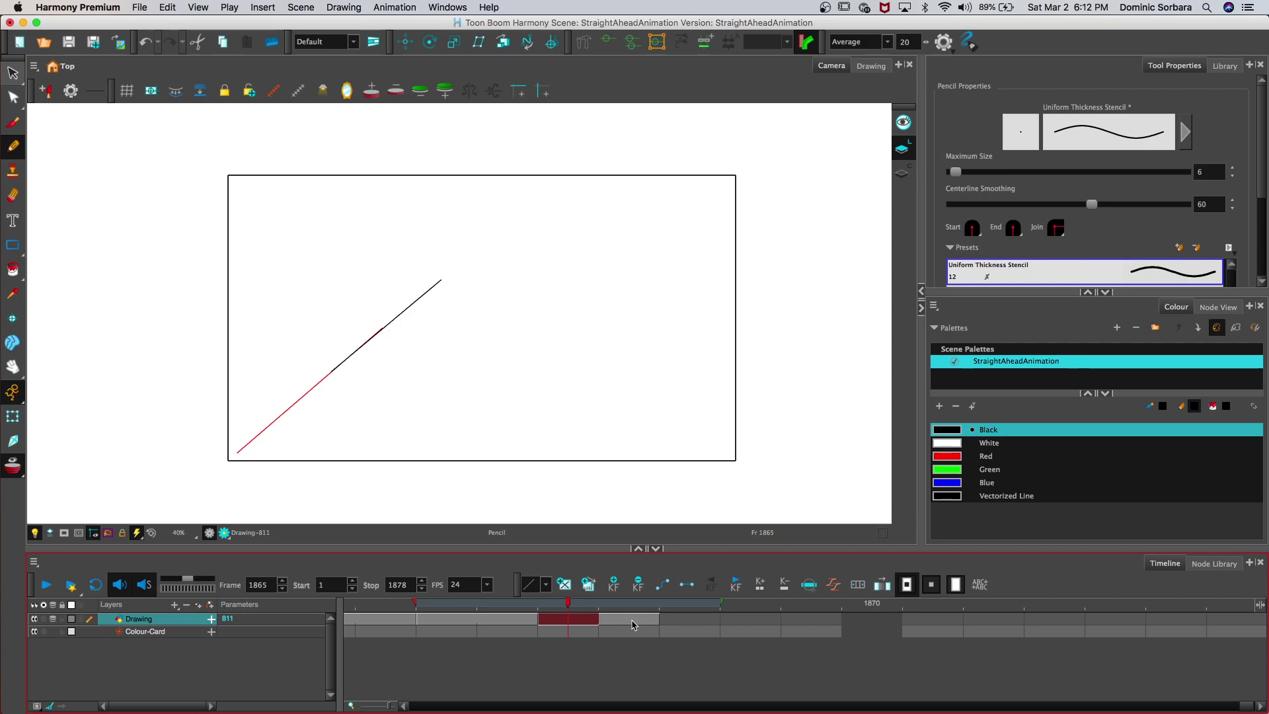
# Step: On frame 1867, draw a shorter line overlapping the upper end of the onion-skinned line along the same diagonal
pyautogui.click(631, 623)
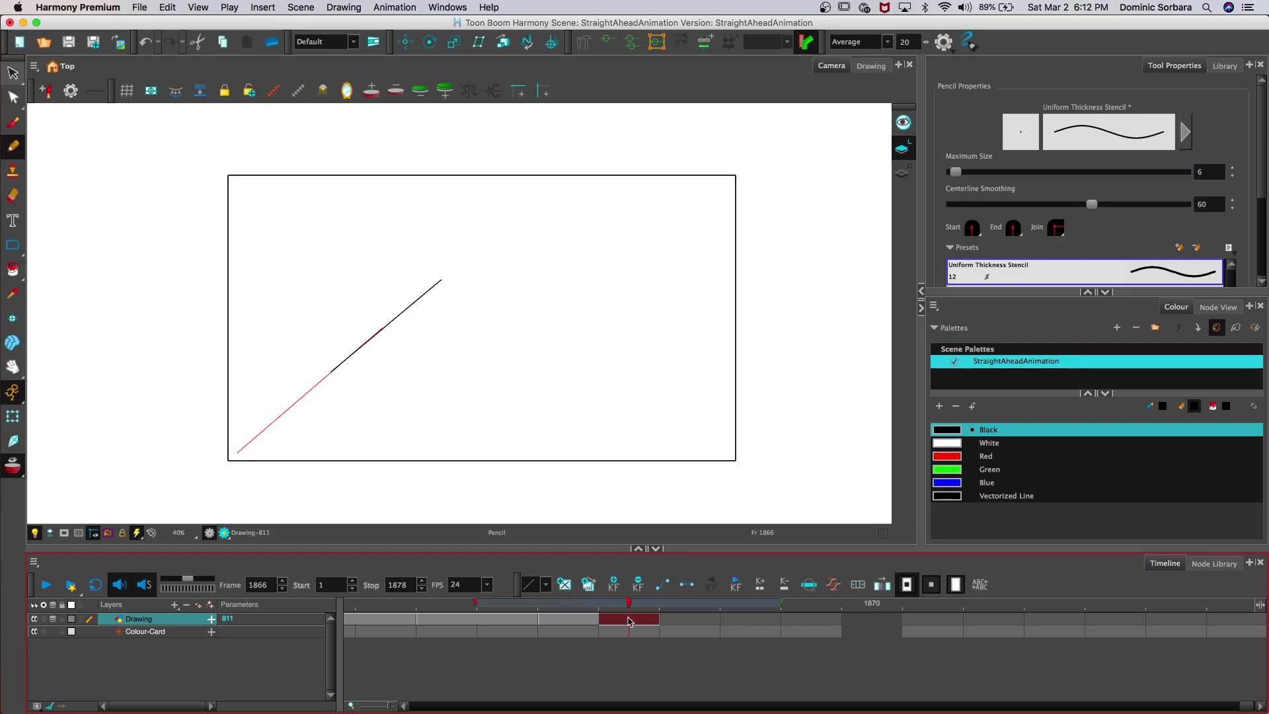
pyautogui.press('.')
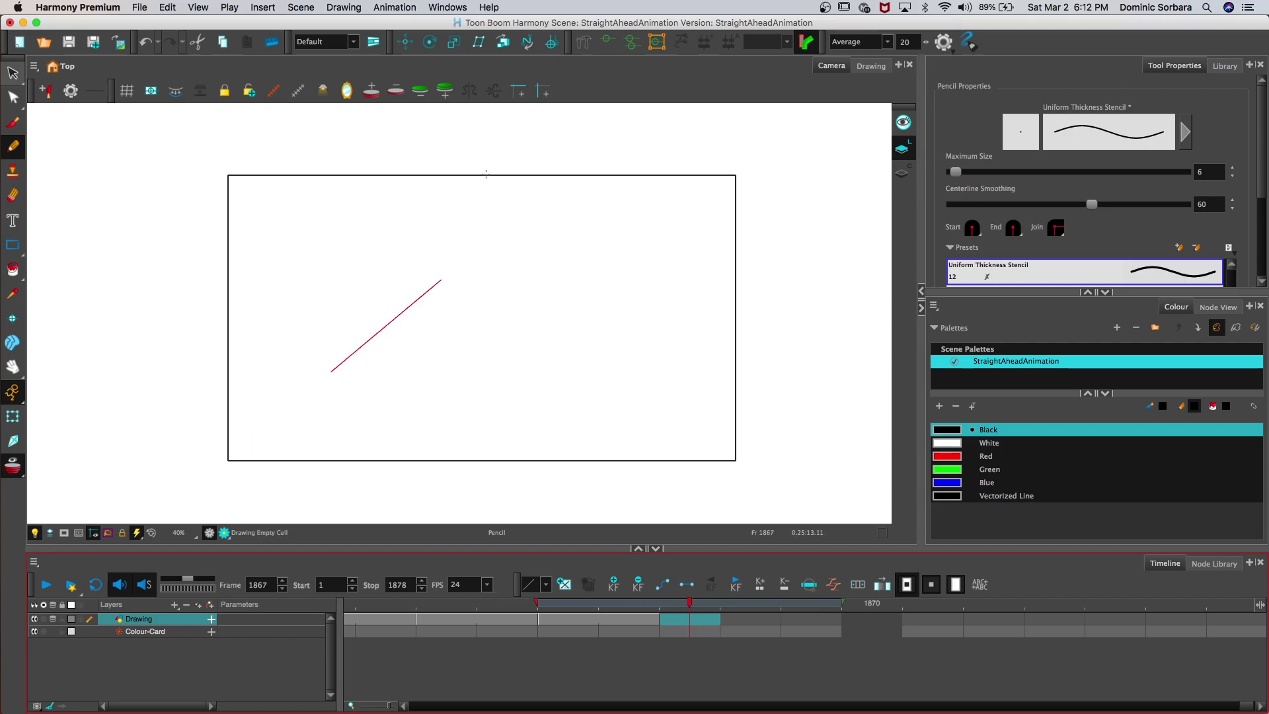
pyautogui.moveTo(406, 307); pyautogui.dragTo(456, 267)
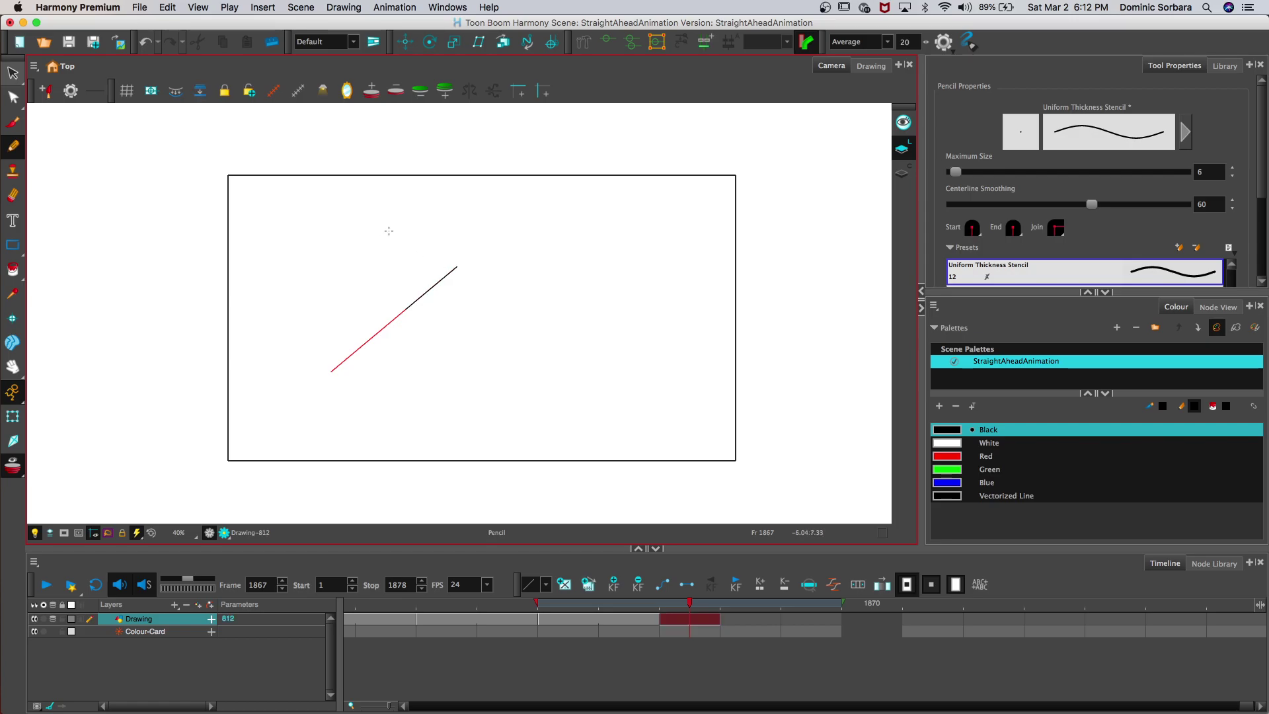
# Step: On frame 1869, draw a short line entering from the camera frame's lower-right corner and a tiny one at the previous line's upper end
pyautogui.click(800, 618)
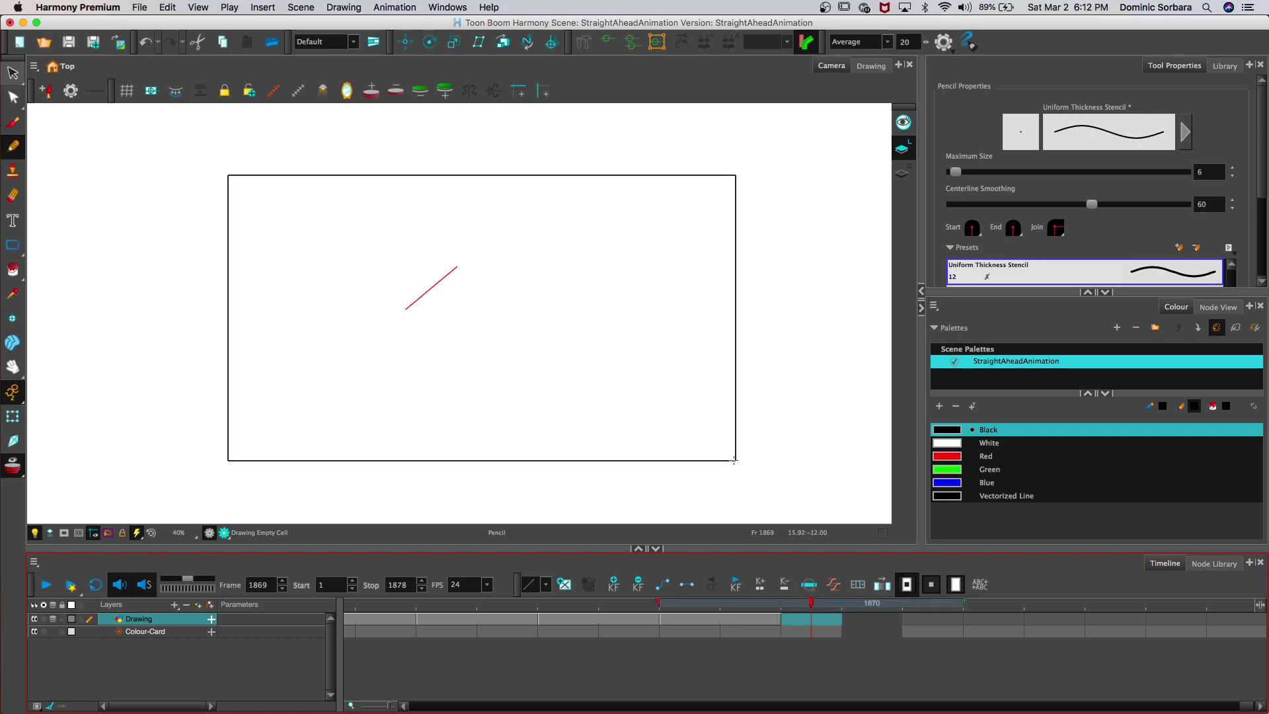
pyautogui.moveTo(737, 462); pyautogui.dragTo(720, 445)
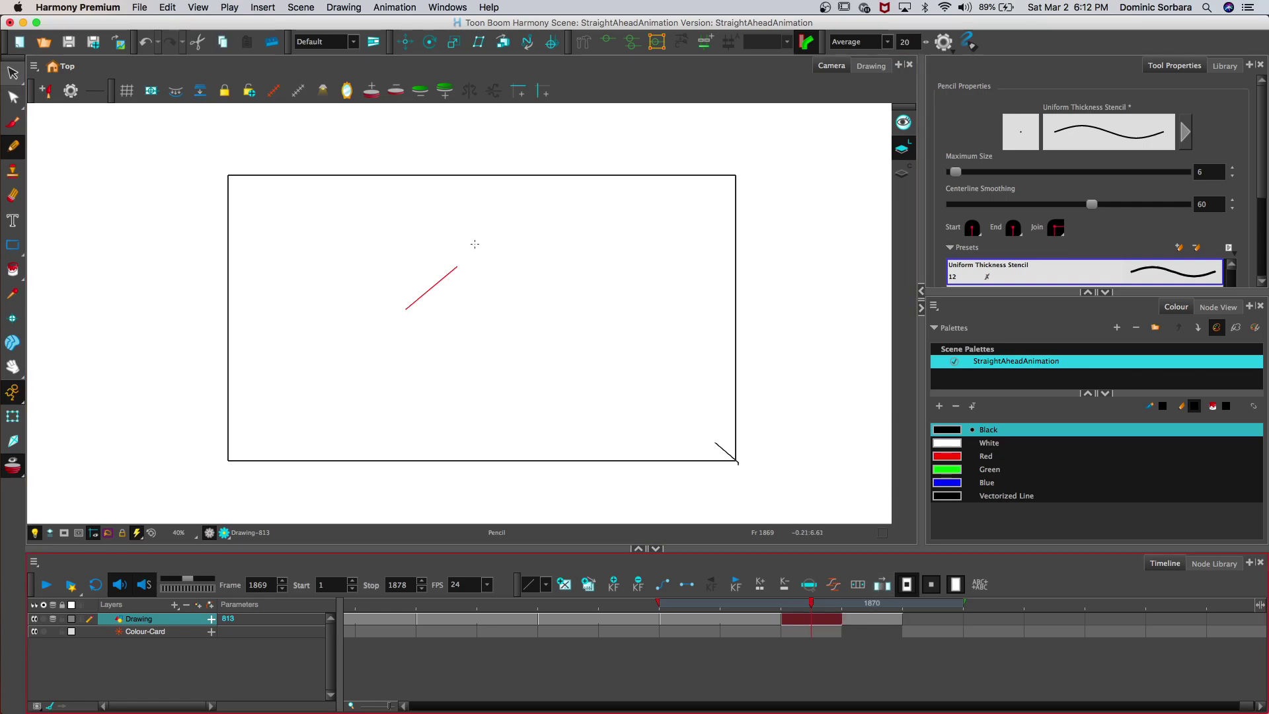
pyautogui.moveTo(449, 272); pyautogui.dragTo(459, 265)
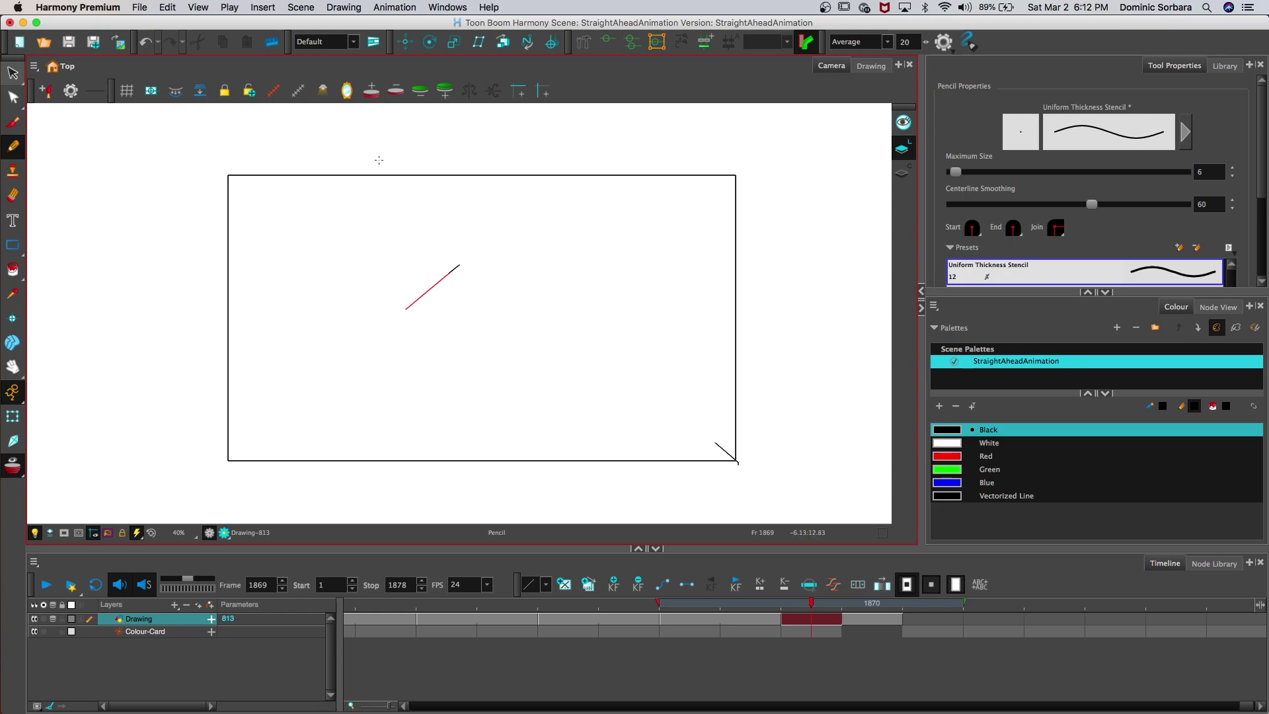
# Step: Turn off onion skinning and play the line animation from frame 1836 to the end twice
pyautogui.click(54, 623)
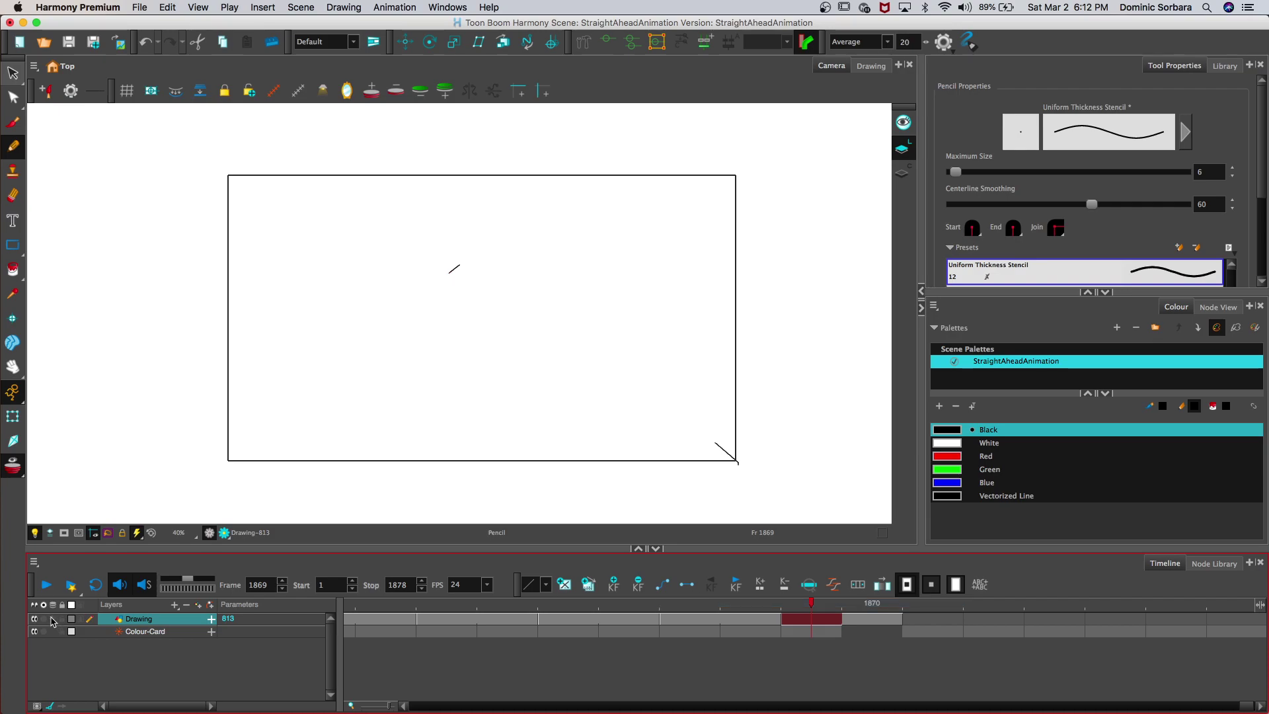
pyautogui.moveTo(565, 611); pyautogui.dragTo(337, 630)
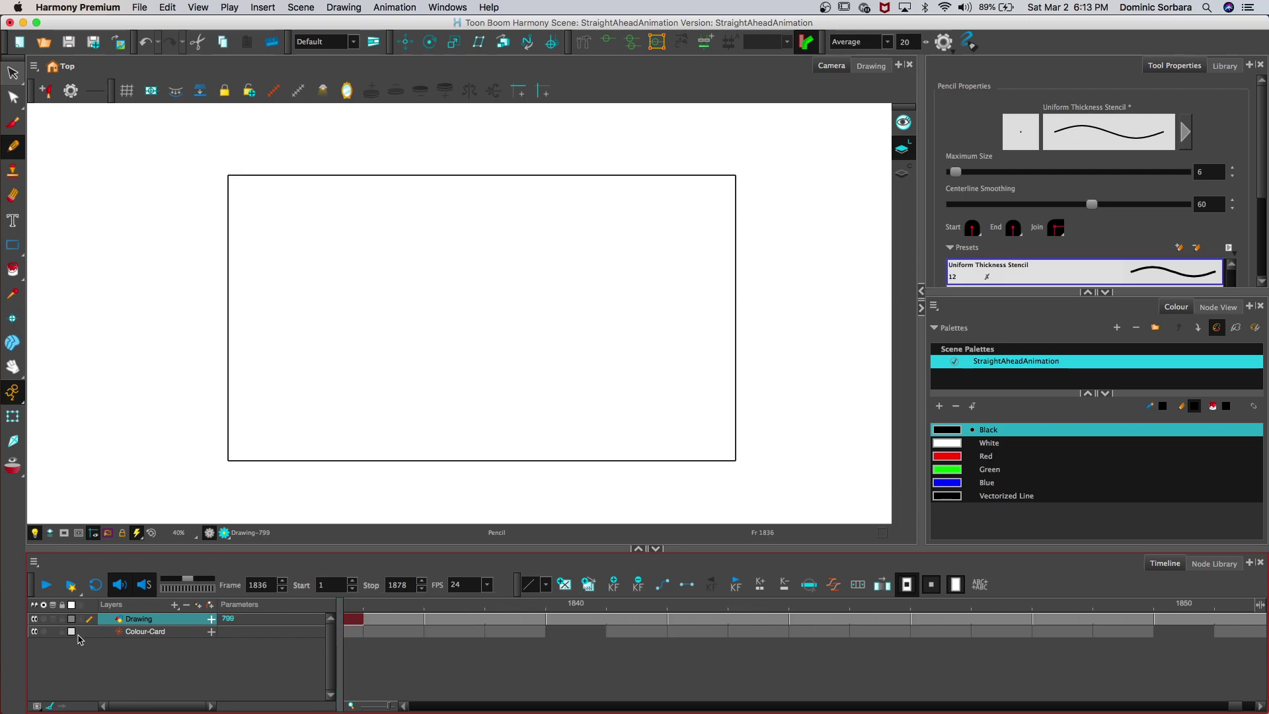
pyautogui.click(37, 585)
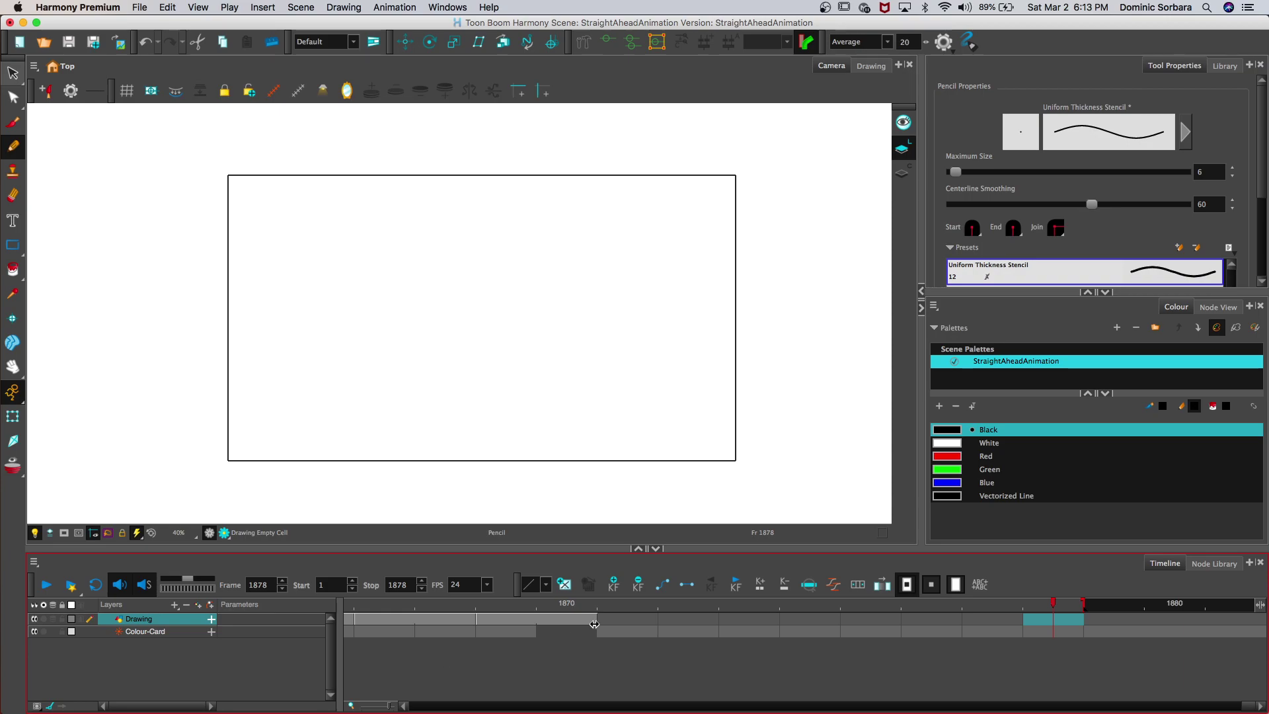
pyautogui.moveTo(572, 609); pyautogui.dragTo(350, 618)
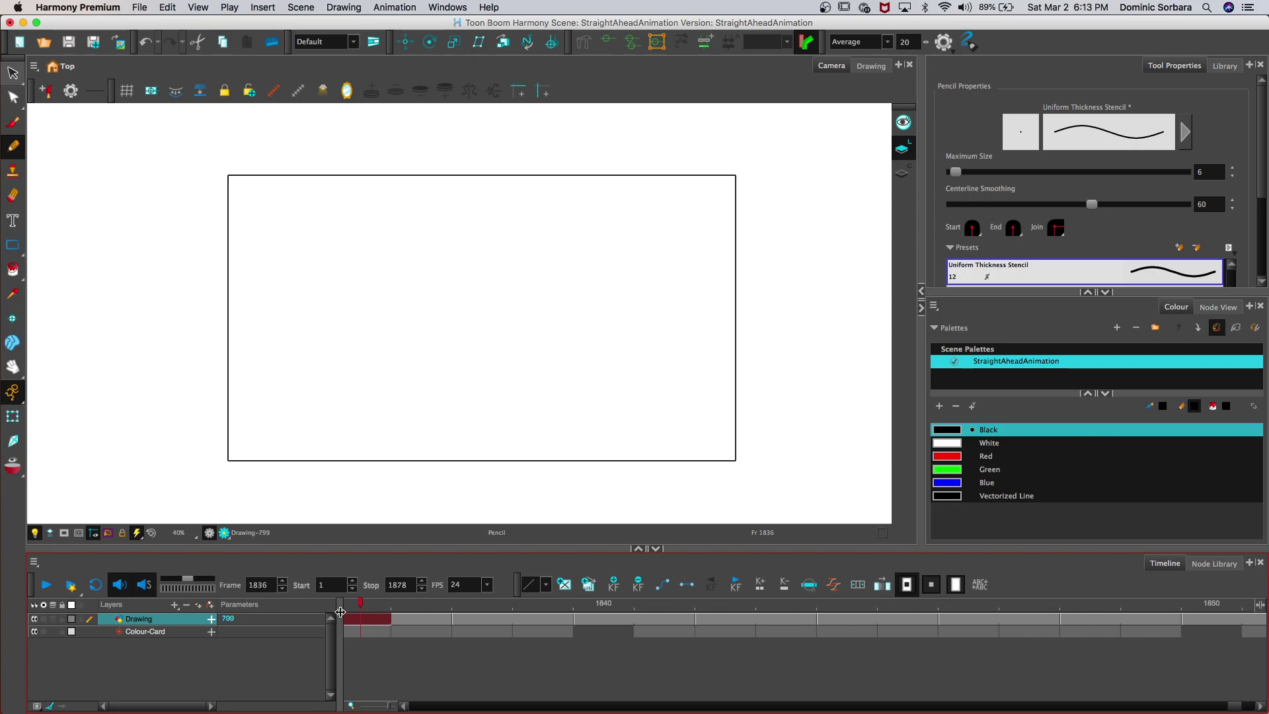
pyautogui.click(41, 587)
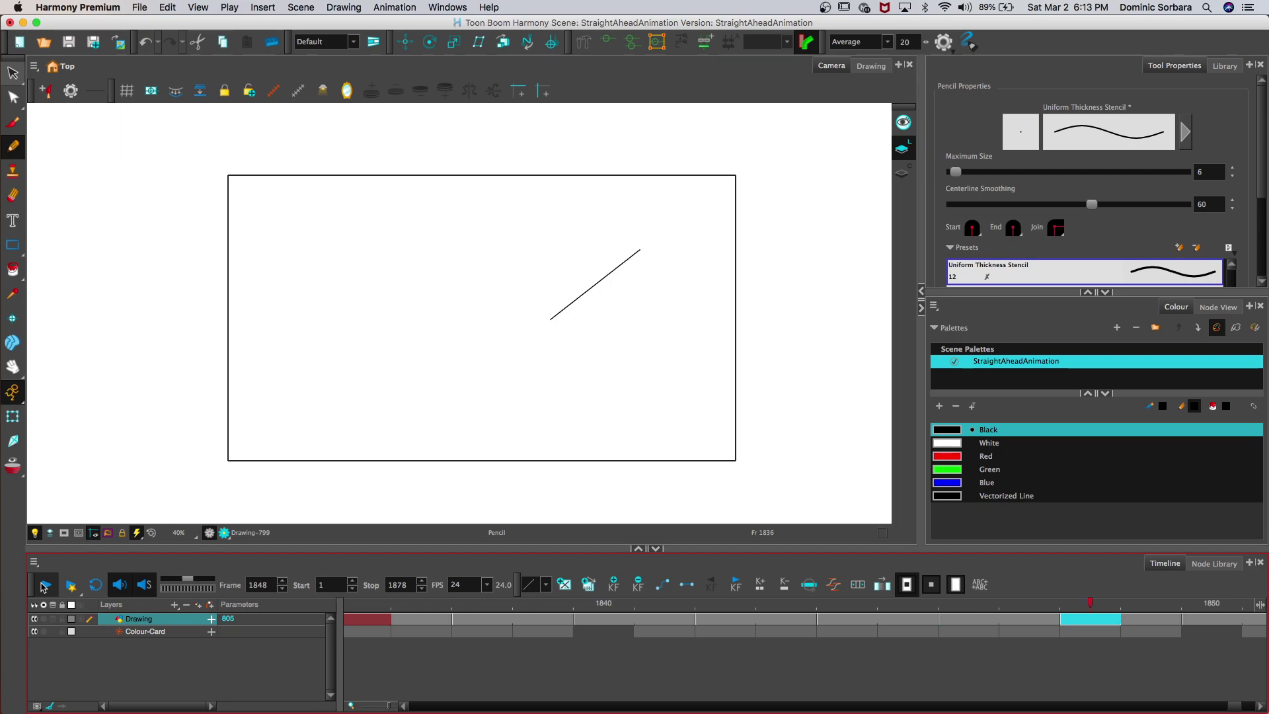
pyautogui.click(41, 587)
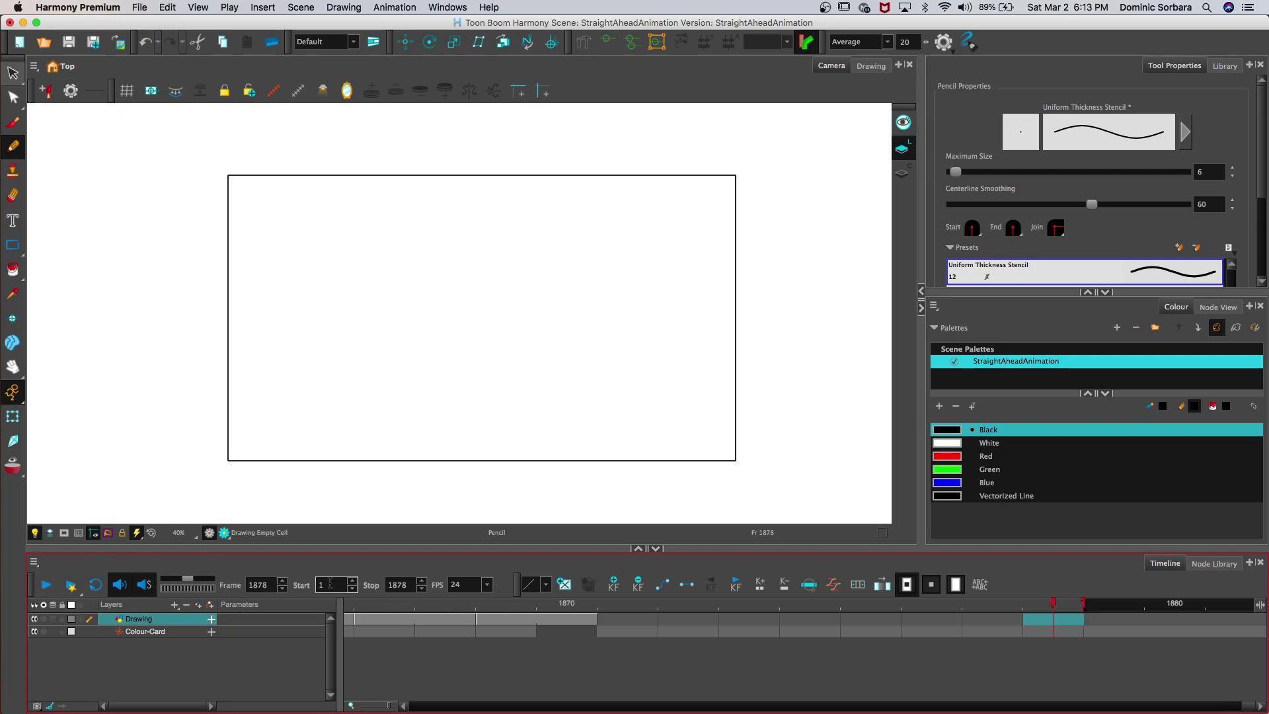
# Step: Turn onion skinning on, draw a longer diagonal line up from the lower-right corner on frame 1871, and hold it through frame 1872
pyautogui.click(584, 624)
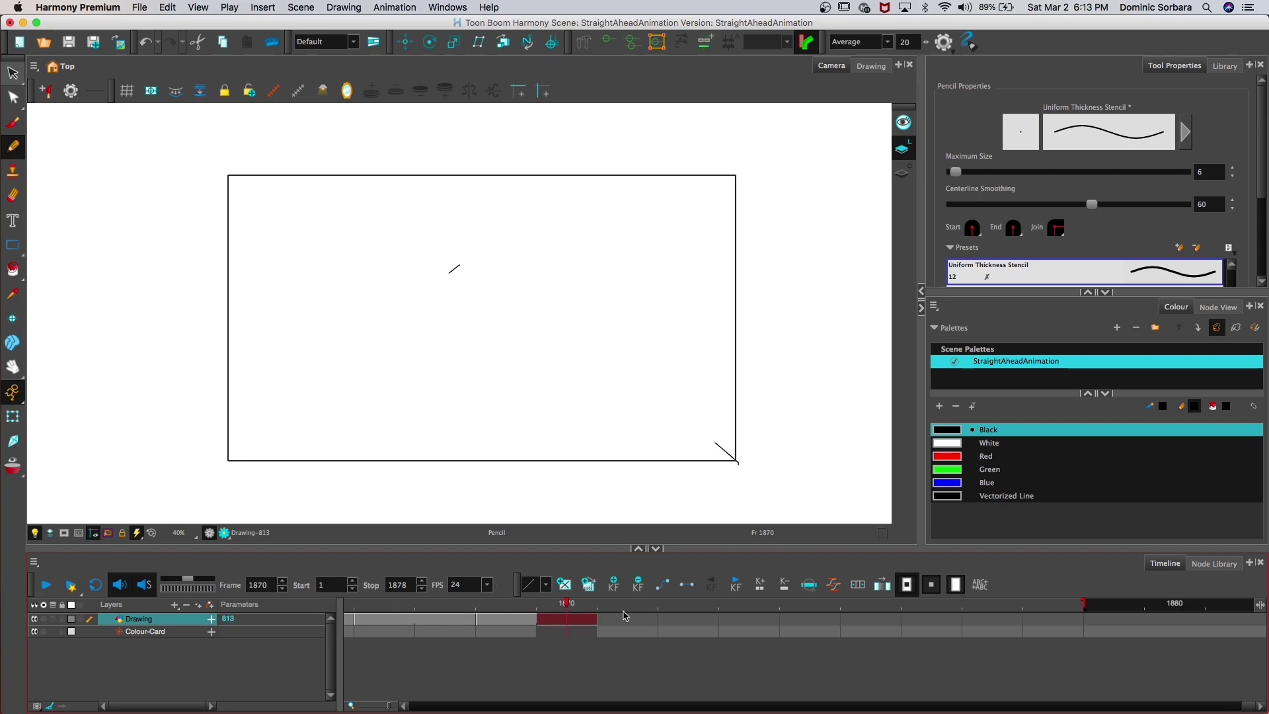
pyautogui.click(620, 623)
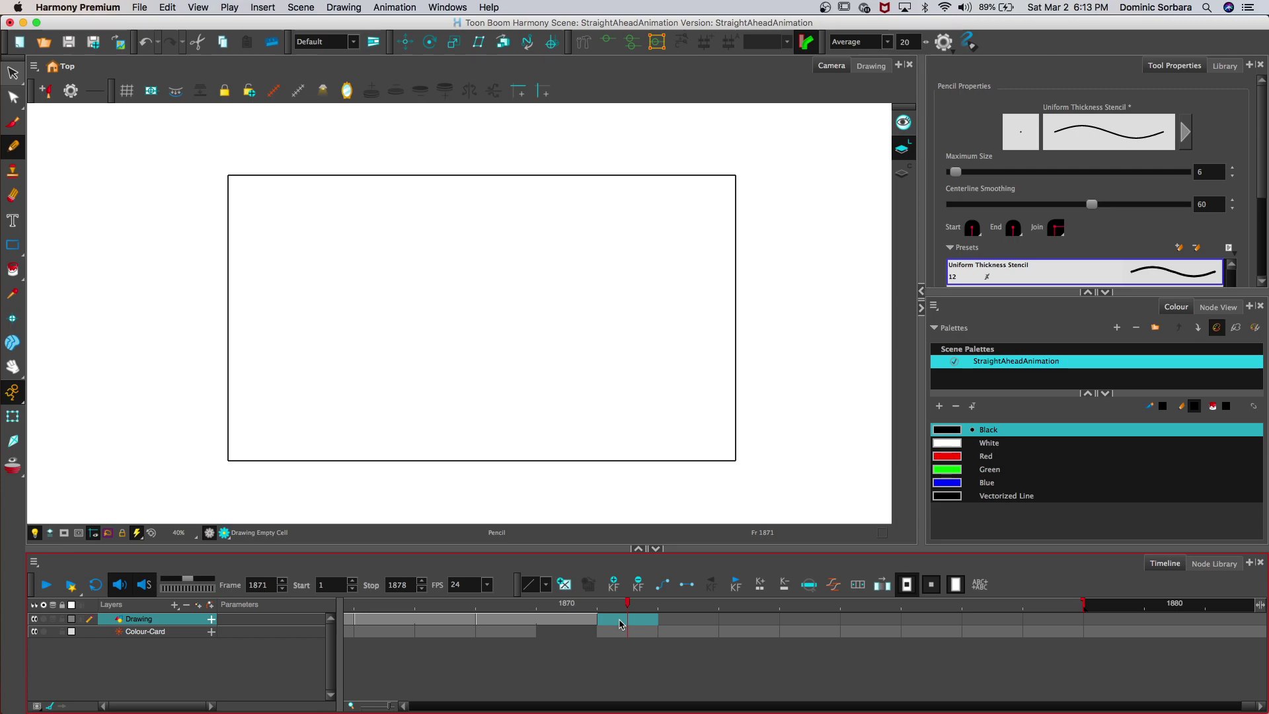
pyautogui.click(53, 624)
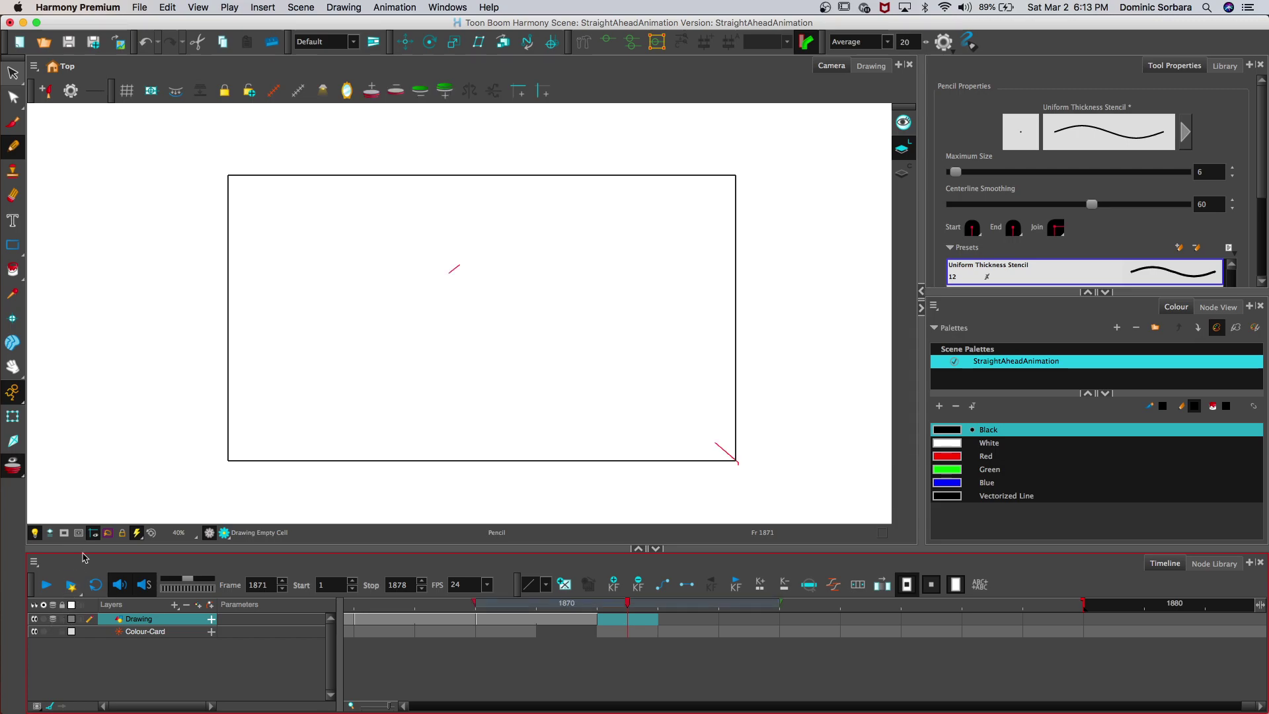
pyautogui.moveTo(649, 377); pyautogui.dragTo(703, 429)
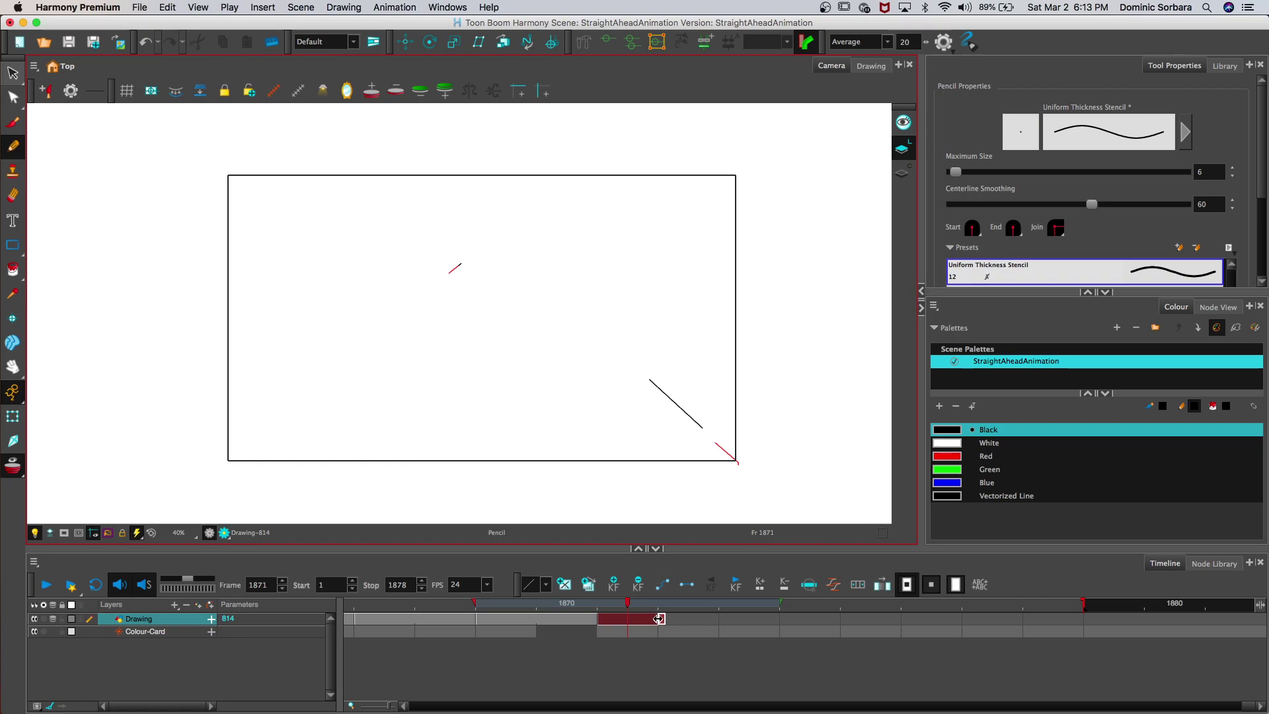
pyautogui.click(681, 626)
pyautogui.click(688, 625)
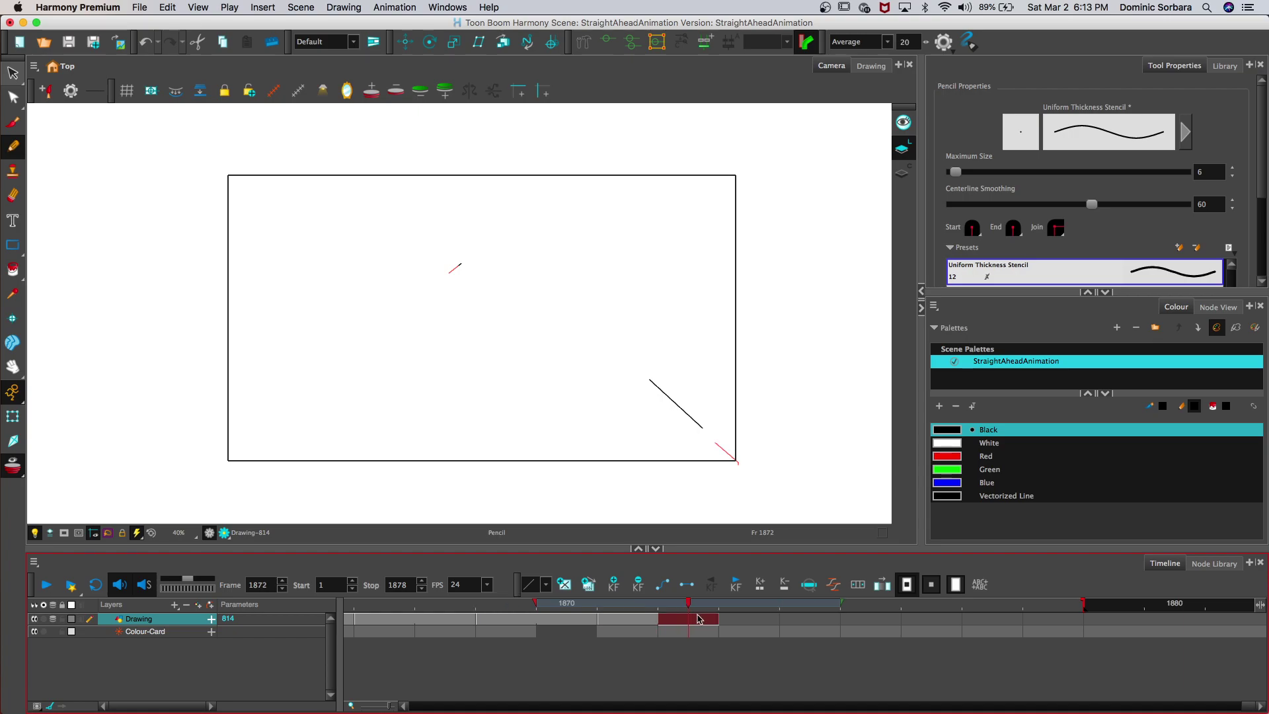
# Step: On frame 1873, draw a shorter line above the onion-skinned one and move it farther up the same diagonal
pyautogui.click(735, 625)
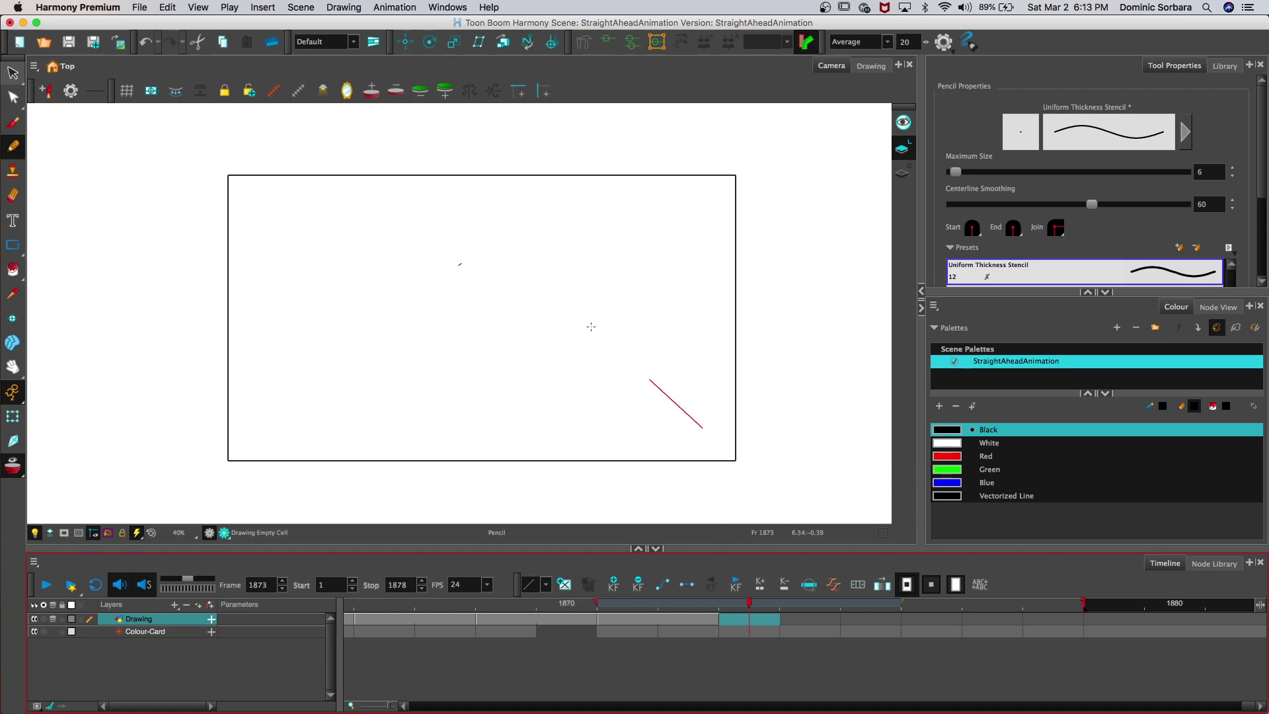
pyautogui.moveTo(637, 359); pyautogui.dragTo(640, 364)
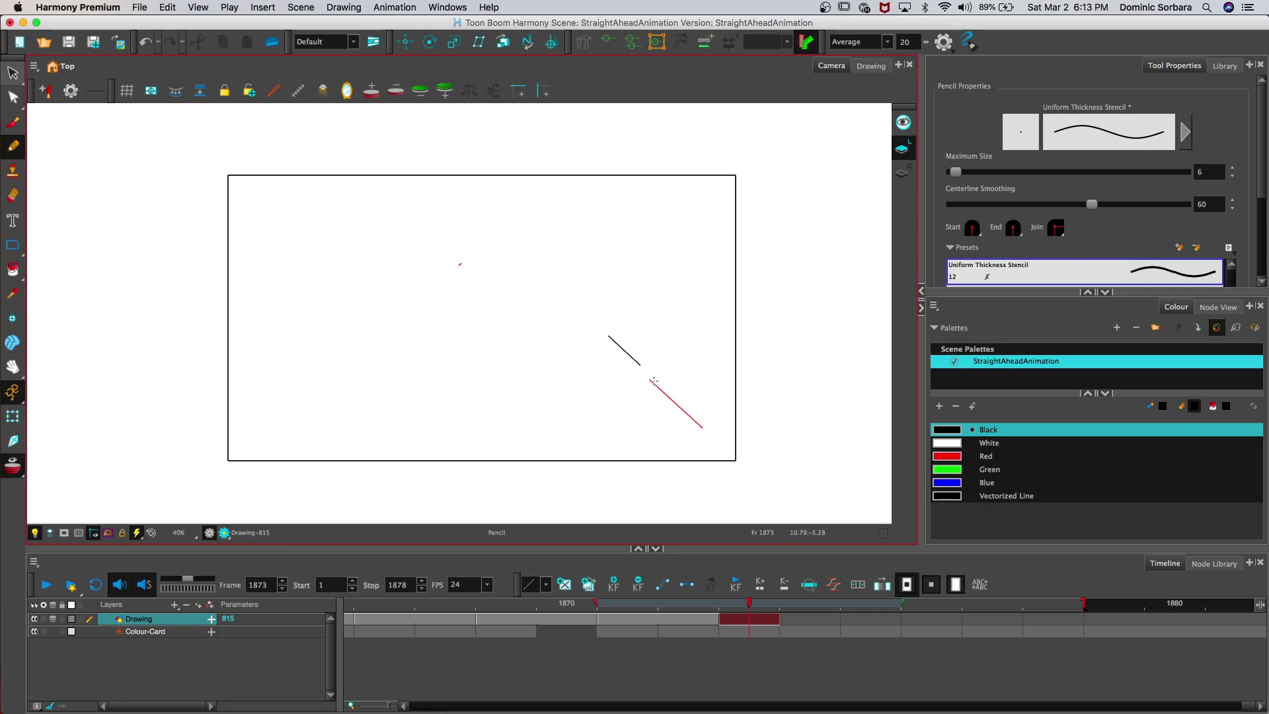
pyautogui.click(14, 74)
pyautogui.moveTo(647, 295)
pyautogui.mouseDown()
pyautogui.moveTo(640, 377)
pyautogui.moveTo(553, 253)
pyautogui.mouseUp()
pyautogui.click(577, 238)
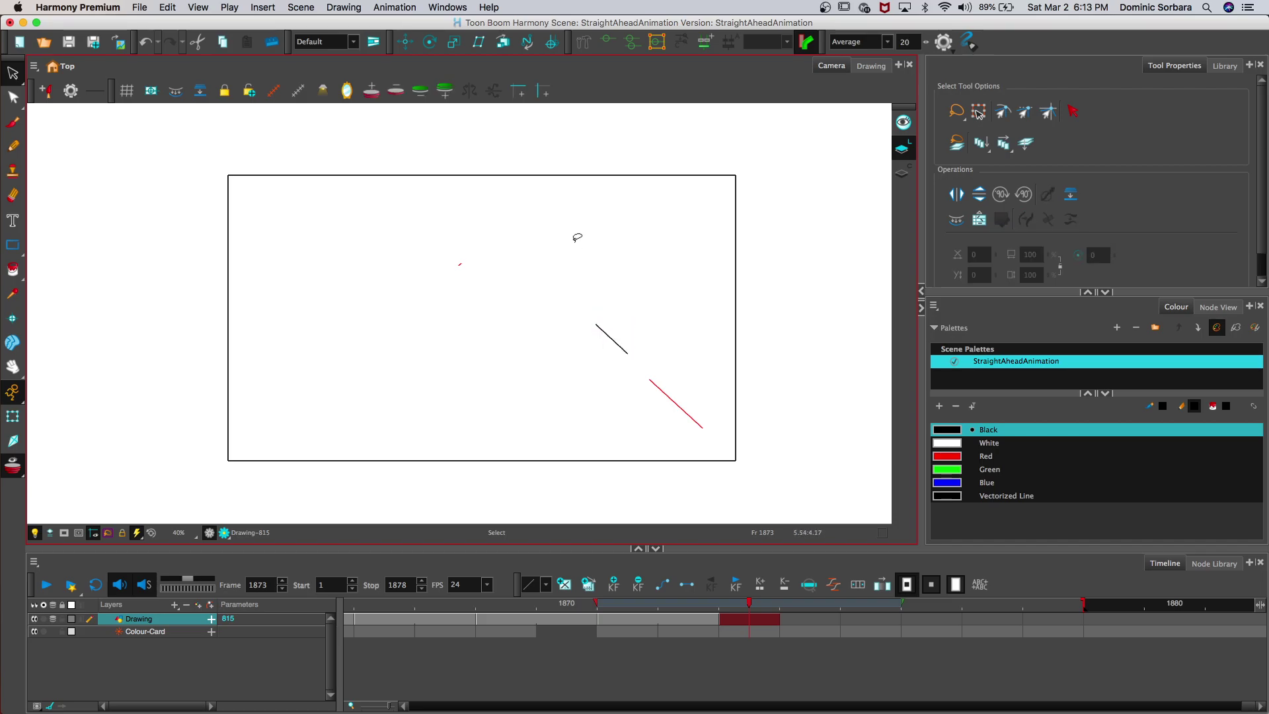
pyautogui.moveTo(624, 322)
pyautogui.mouseDown()
pyautogui.moveTo(586, 303)
pyautogui.moveTo(605, 336)
pyautogui.mouseUp()
pyautogui.click(557, 232)
# Step: Compare spacing with one more previous drawing onion-skinned, then move frame 1873's line slightly farther up the diagonal
pyautogui.click(52, 618)
pyautogui.click(52, 619)
pyautogui.click(372, 93)
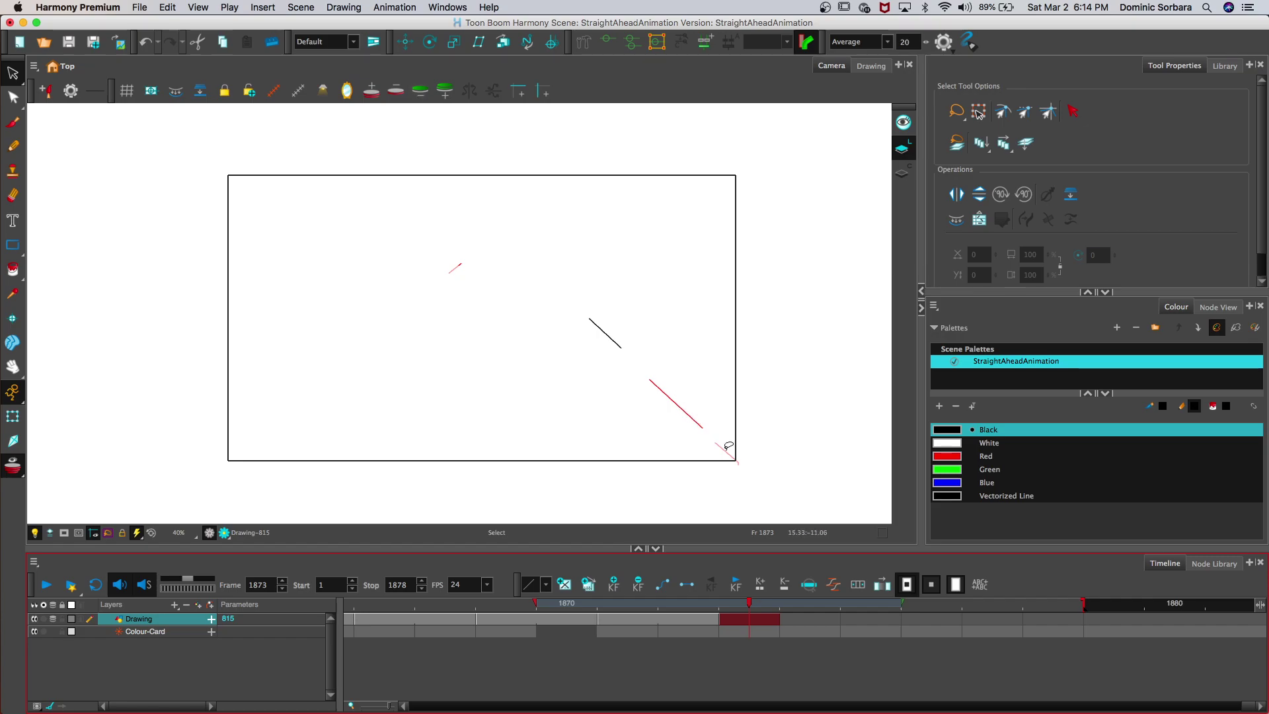
pyautogui.click(395, 89)
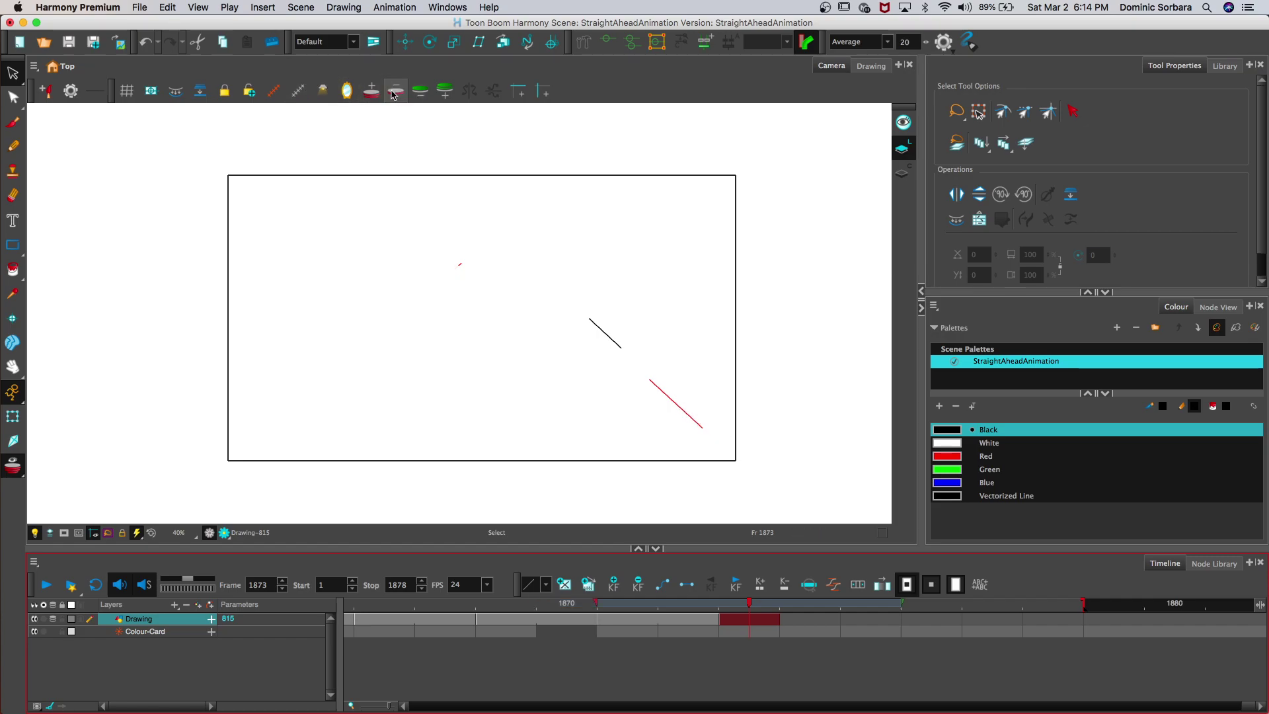
pyautogui.moveTo(599, 297)
pyautogui.mouseDown()
pyautogui.moveTo(586, 348)
pyautogui.moveTo(619, 308)
pyautogui.moveTo(607, 341)
pyautogui.moveTo(596, 330)
pyautogui.mouseUp()
pyautogui.click(518, 255)
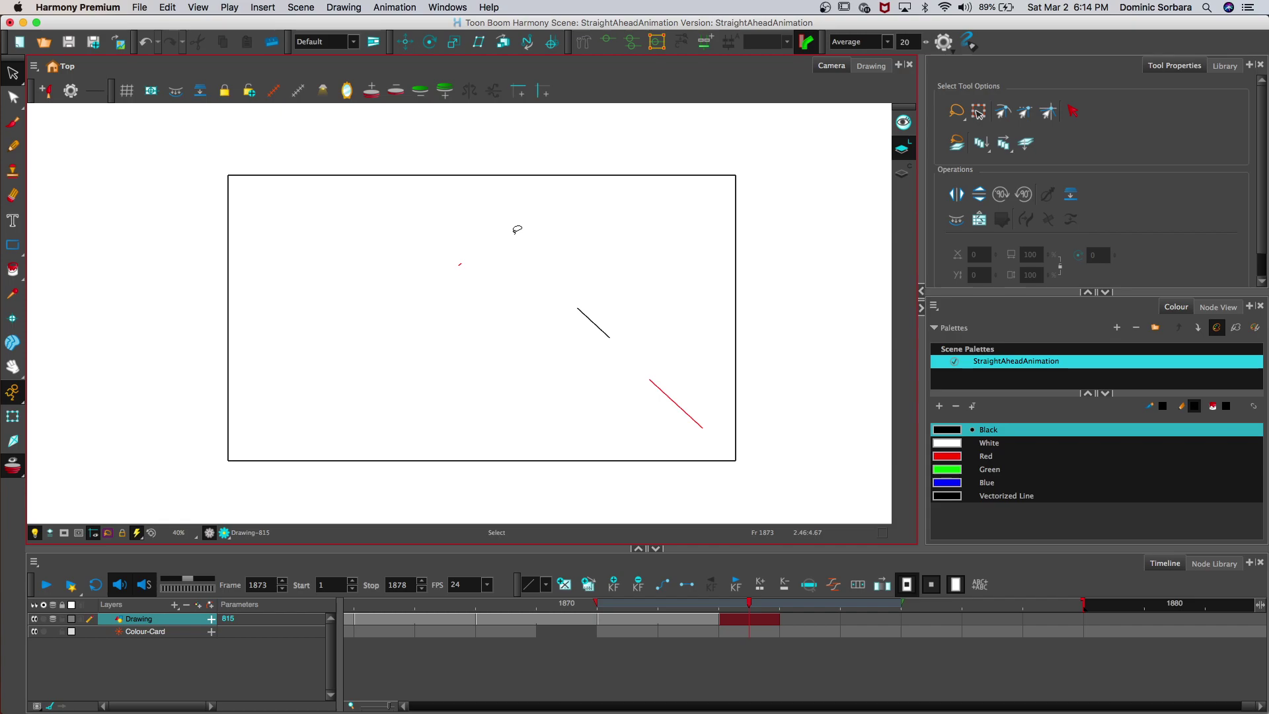
# Step: Turn off onion skinning and play the line animation from an earlier frame to the end twice
pyautogui.click(52, 619)
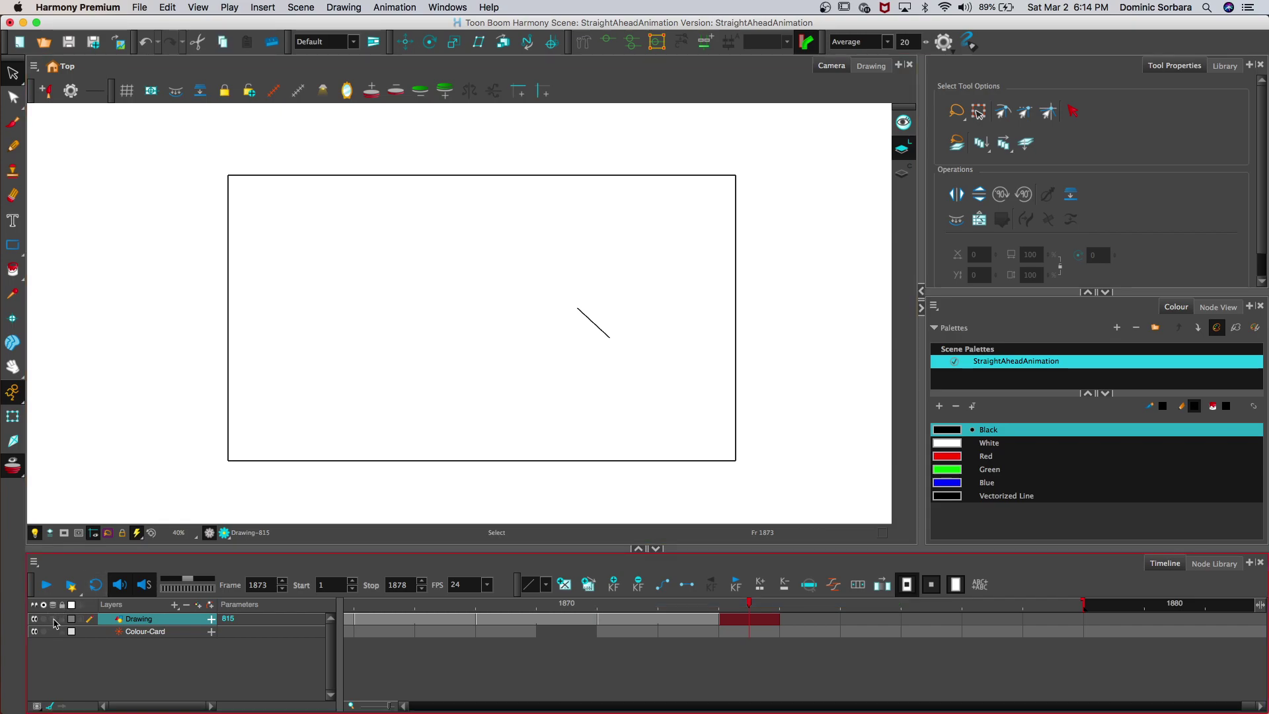
pyautogui.moveTo(749, 610); pyautogui.dragTo(79, 572)
pyautogui.click(47, 586)
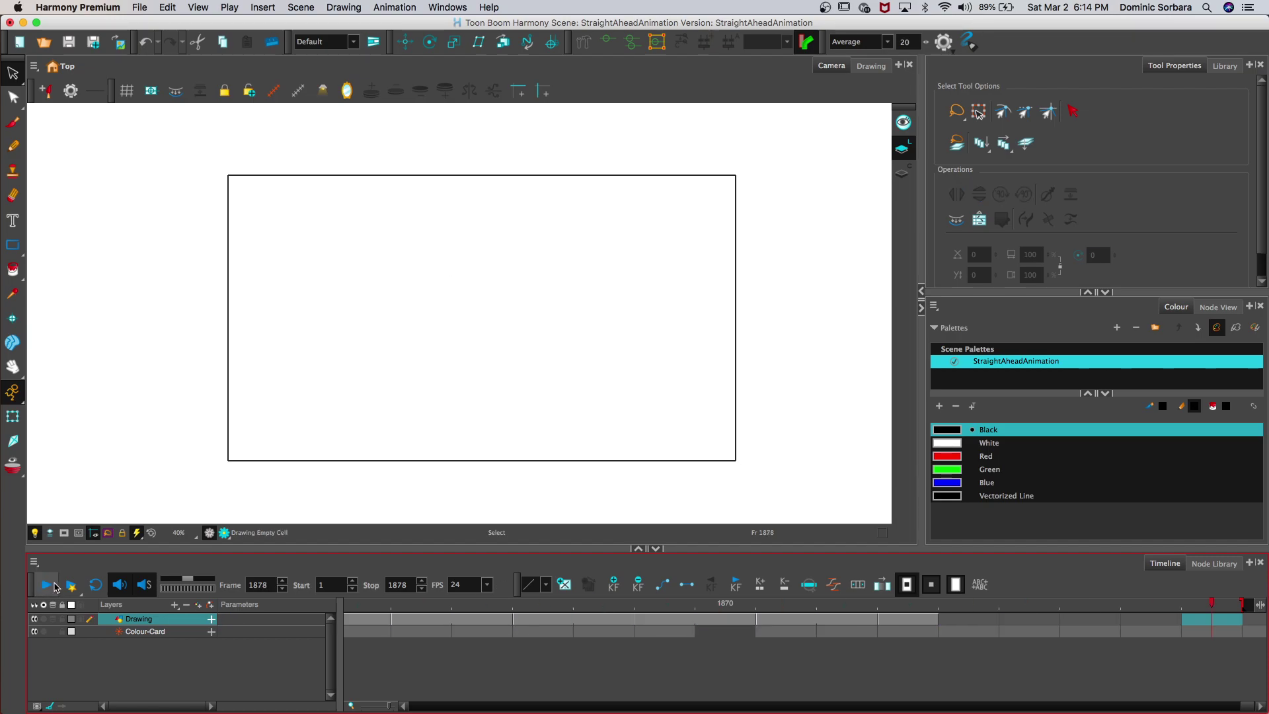
pyautogui.moveTo(431, 608); pyautogui.dragTo(311, 597)
pyautogui.click(46, 585)
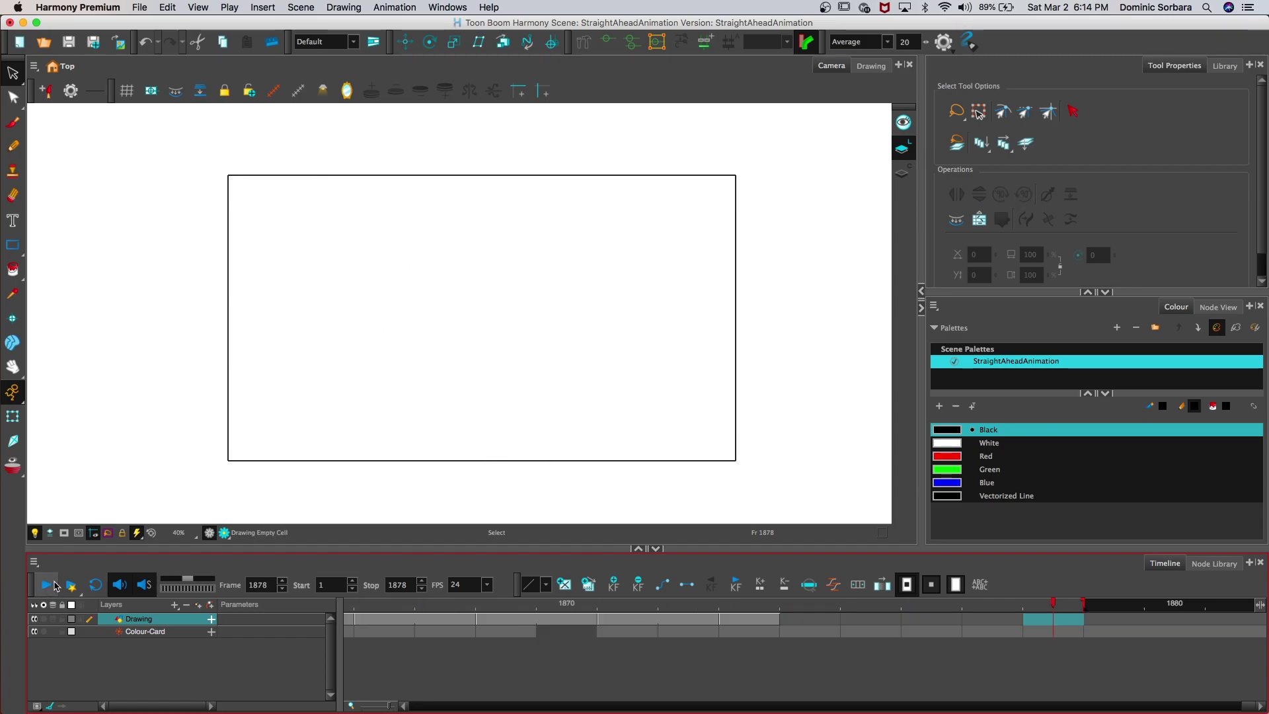
# Step: Turn onion skinning back on and draw a short line well above the previous one along the diagonal on frame 1875
pyautogui.click(763, 624)
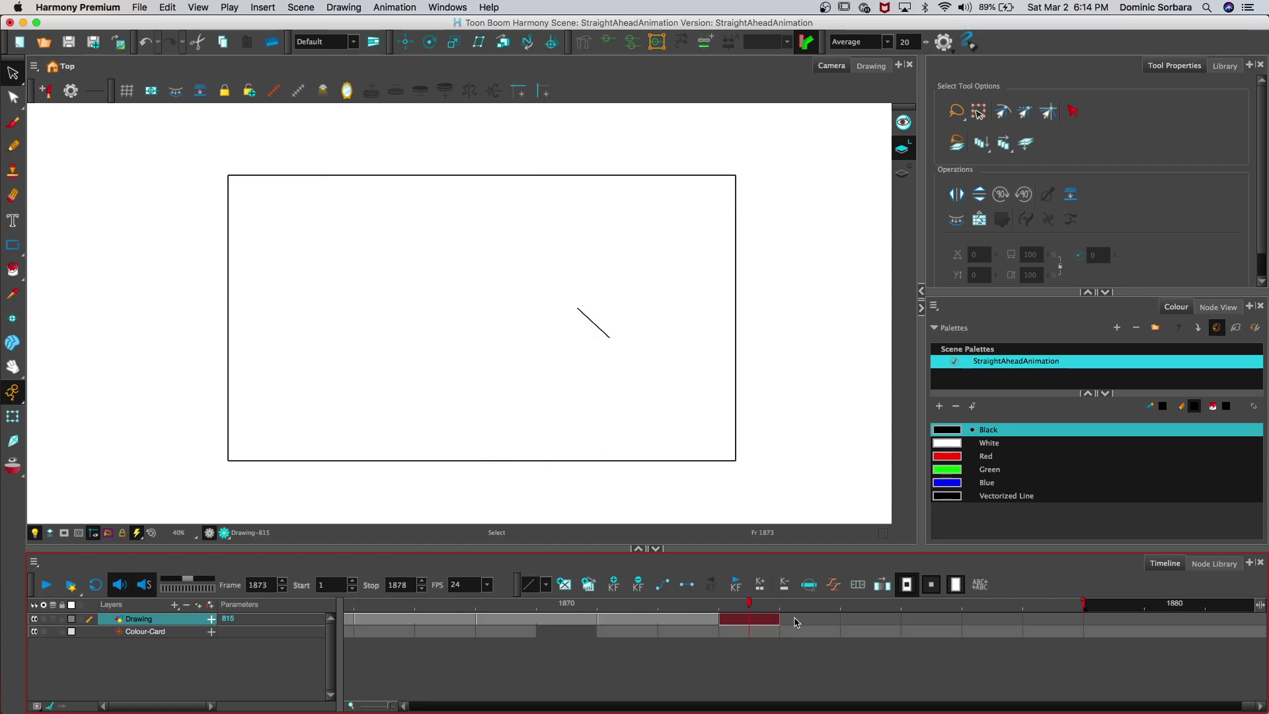
pyautogui.click(794, 621)
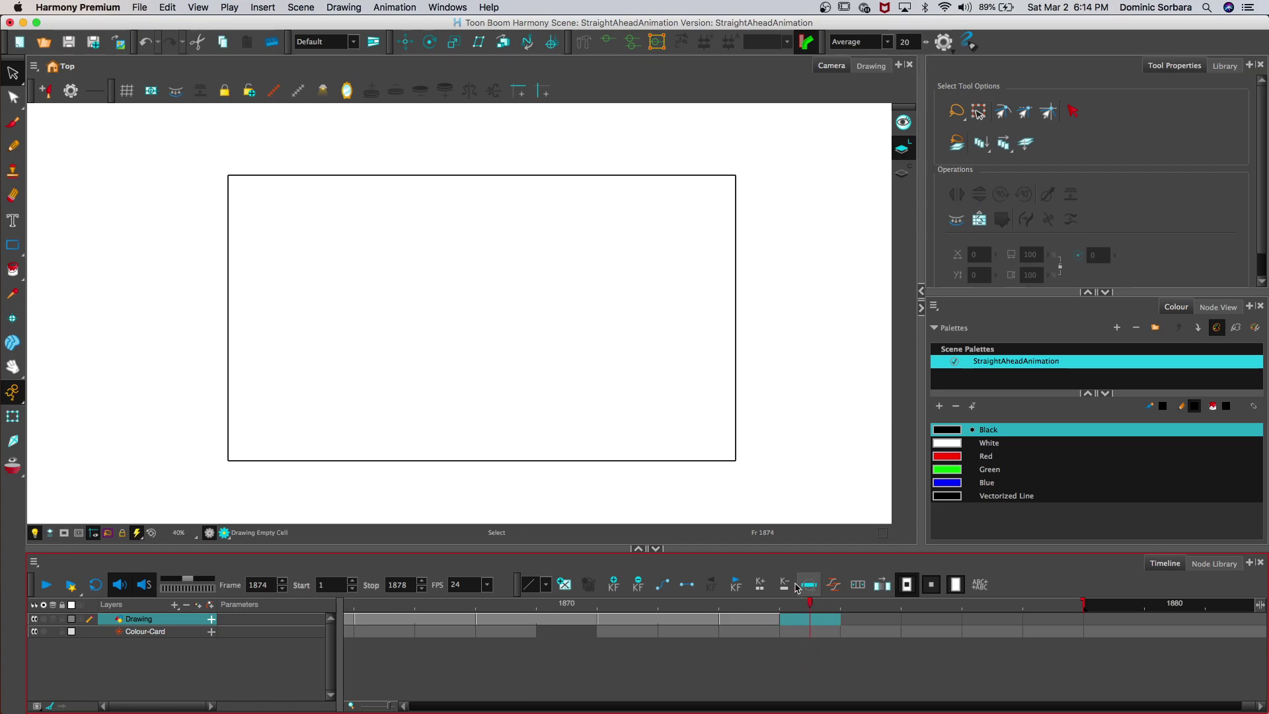
pyautogui.click(855, 619)
pyautogui.click(857, 584)
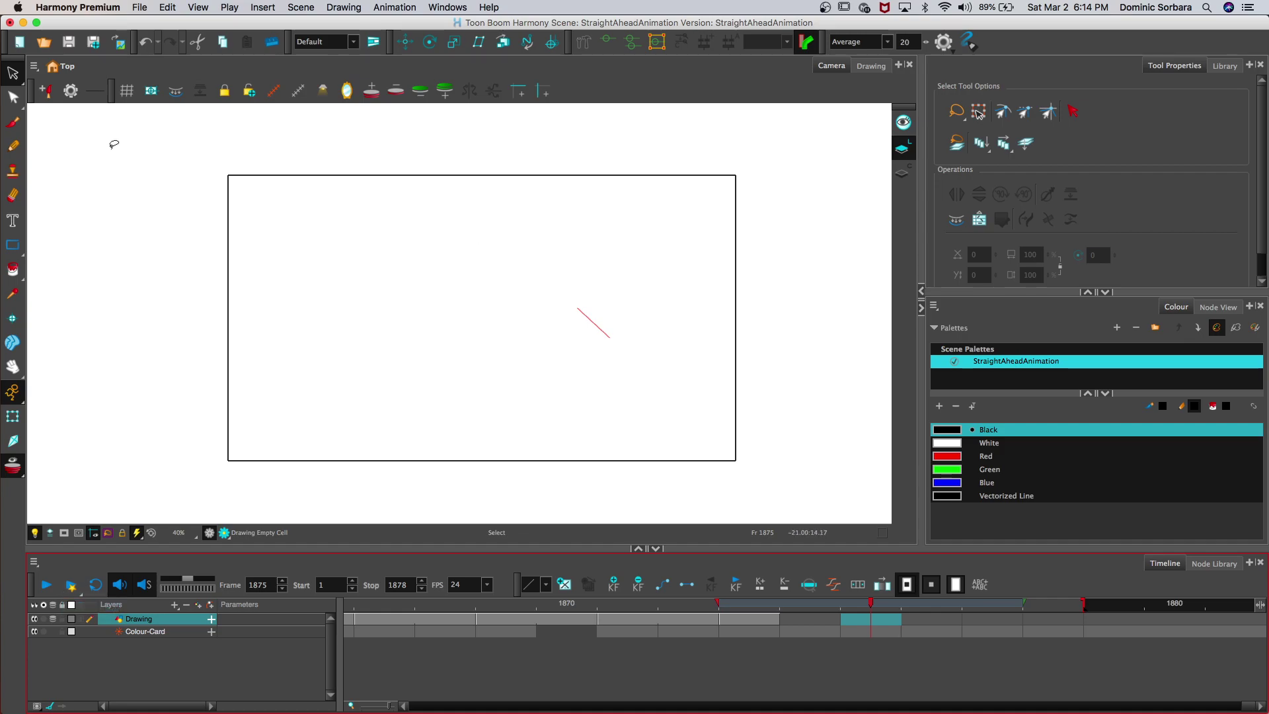
pyautogui.click(12, 146)
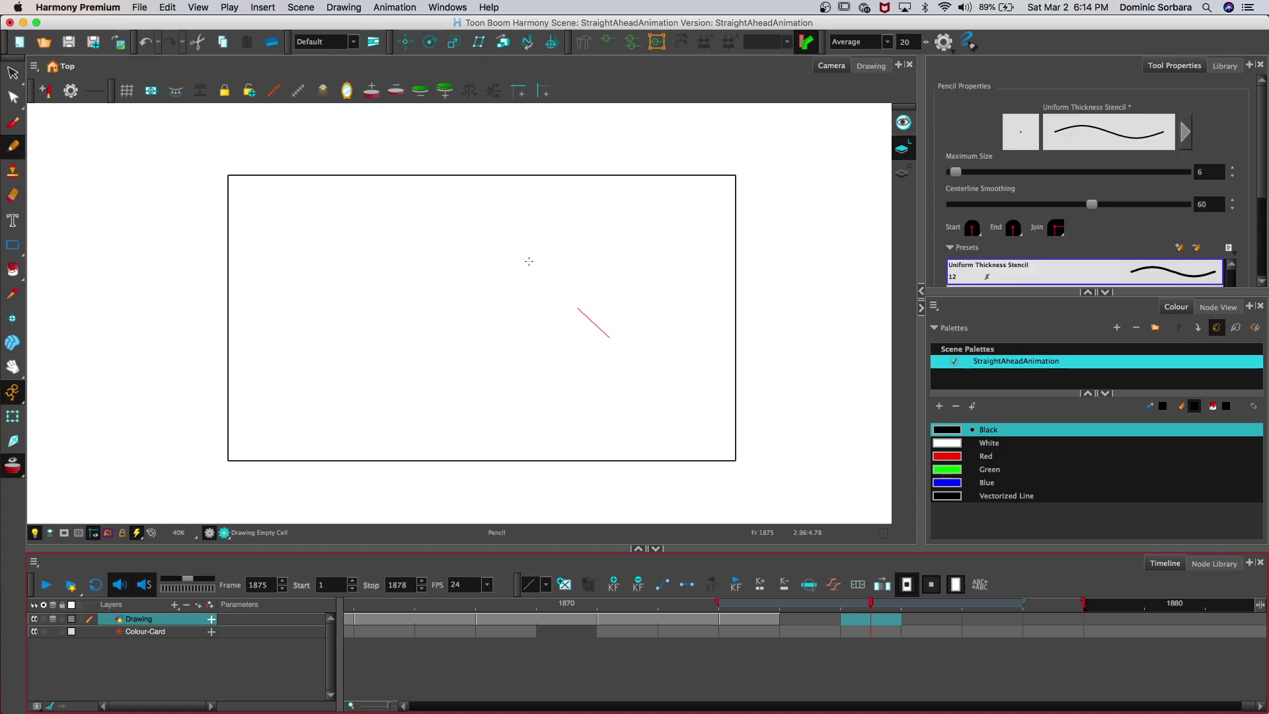
pyautogui.moveTo(528, 262); pyautogui.dragTo(538, 270)
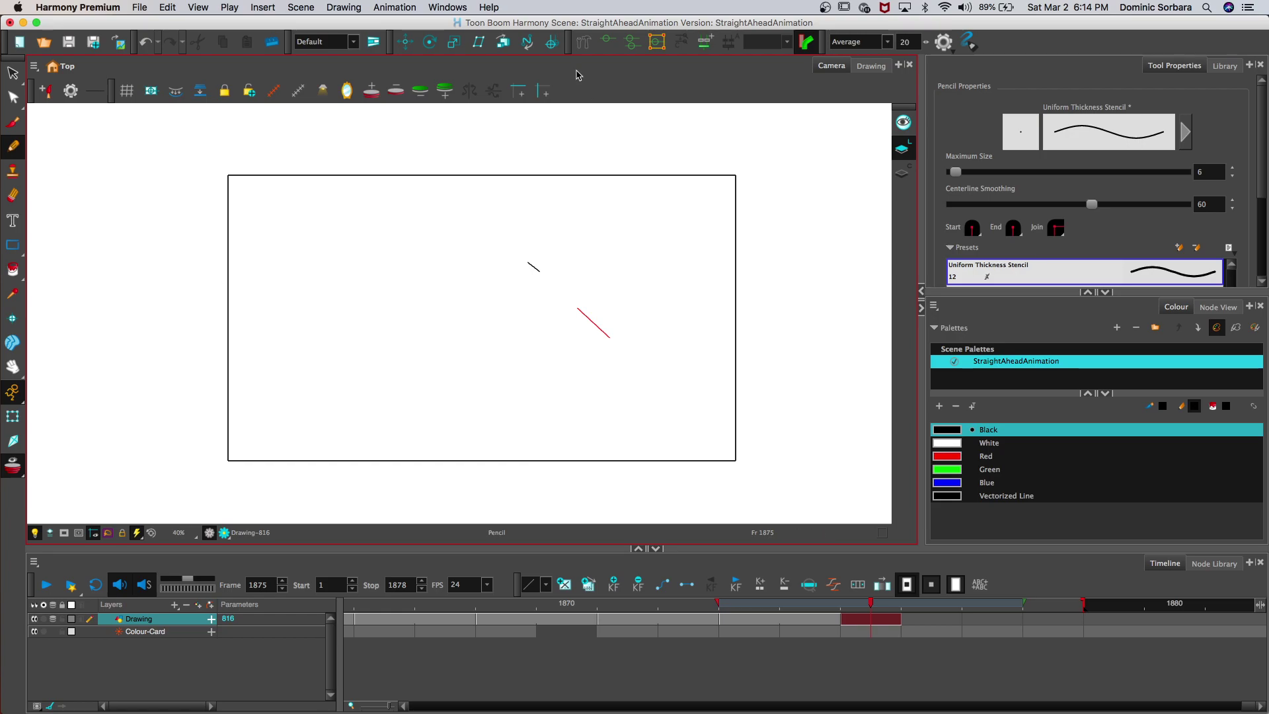
# Step: Compare against one additional onion-skinned drawing, then nudge the short line on frame 1875 slightly farther up the diagonal
pyautogui.click(366, 98)
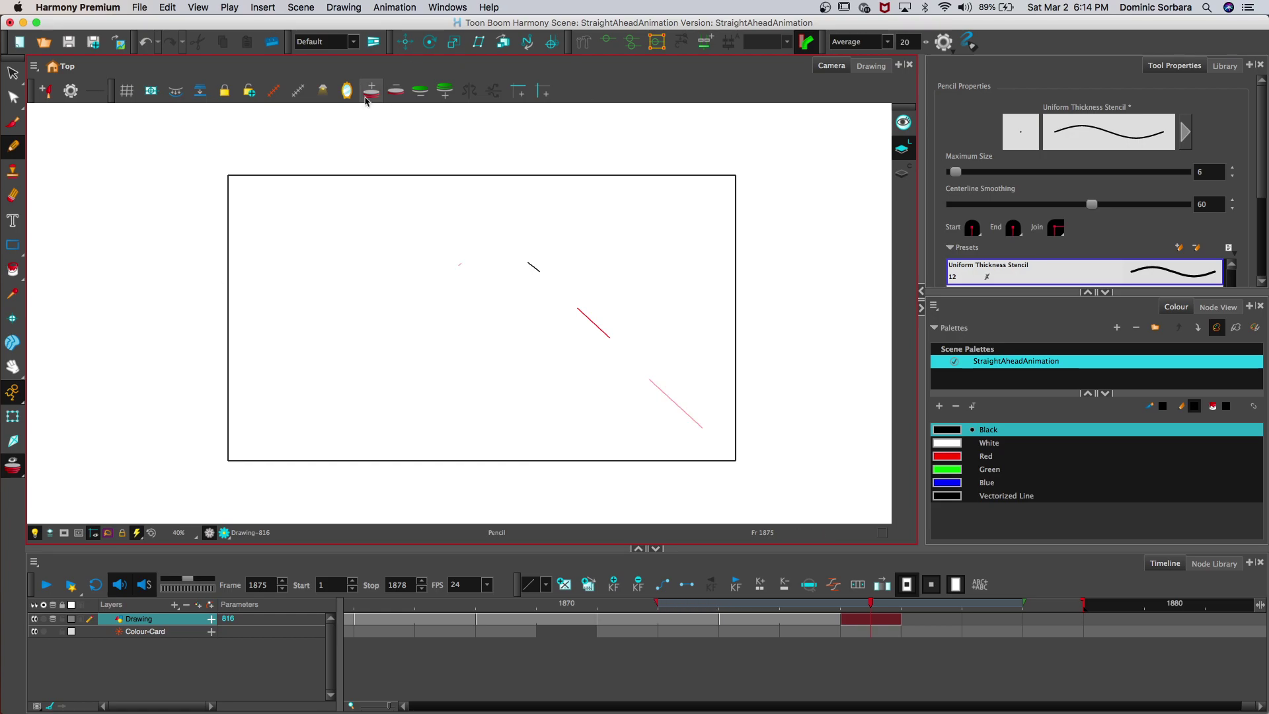
pyautogui.click(396, 91)
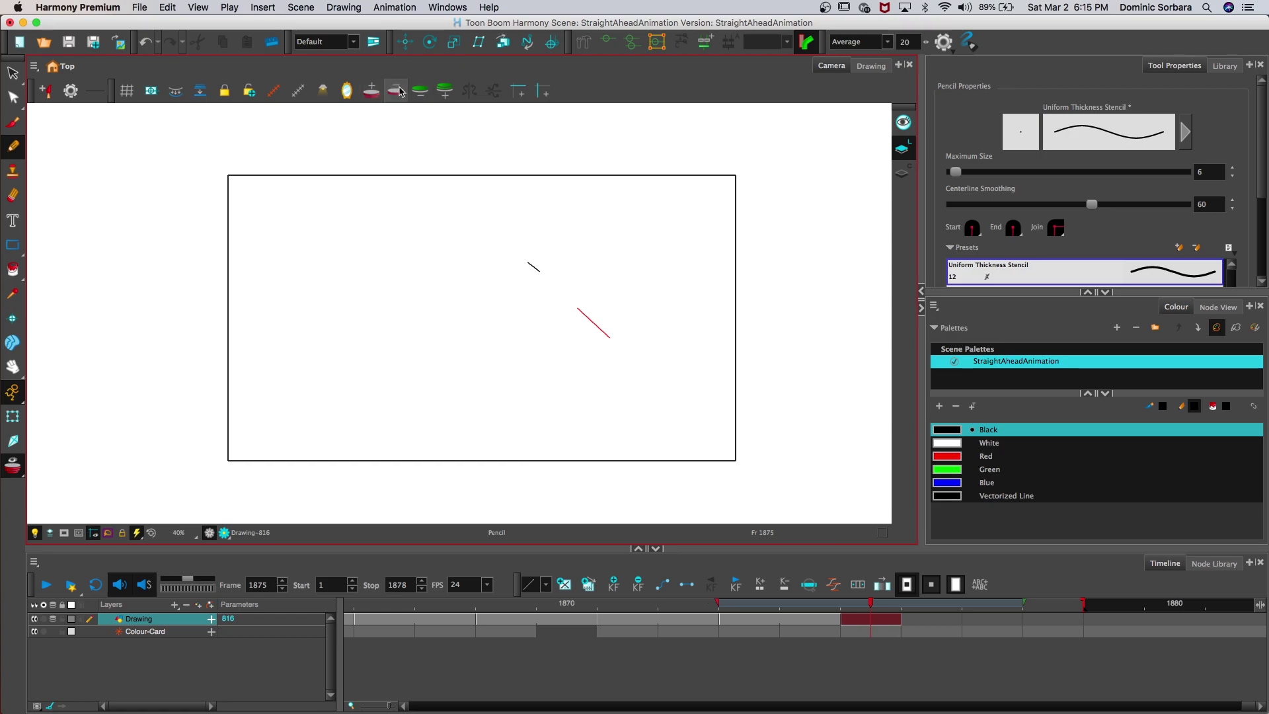
pyautogui.click(13, 73)
pyautogui.click(534, 266)
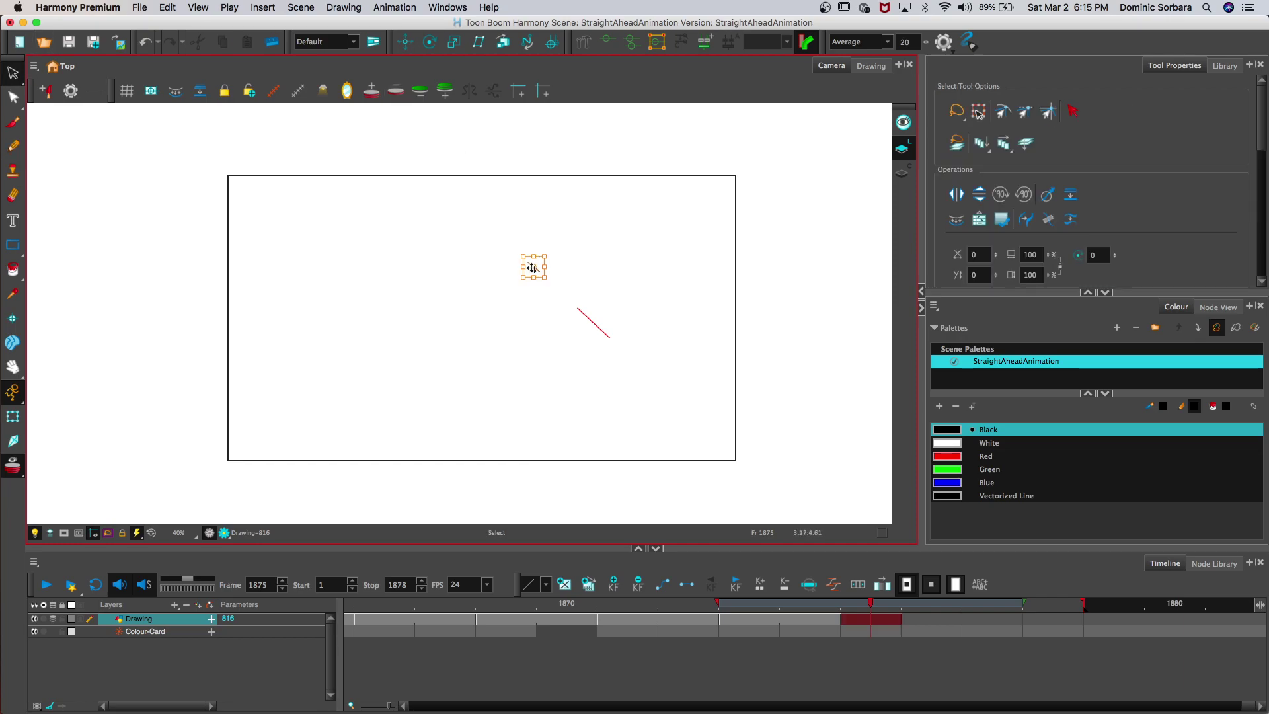
pyautogui.press('Delete')
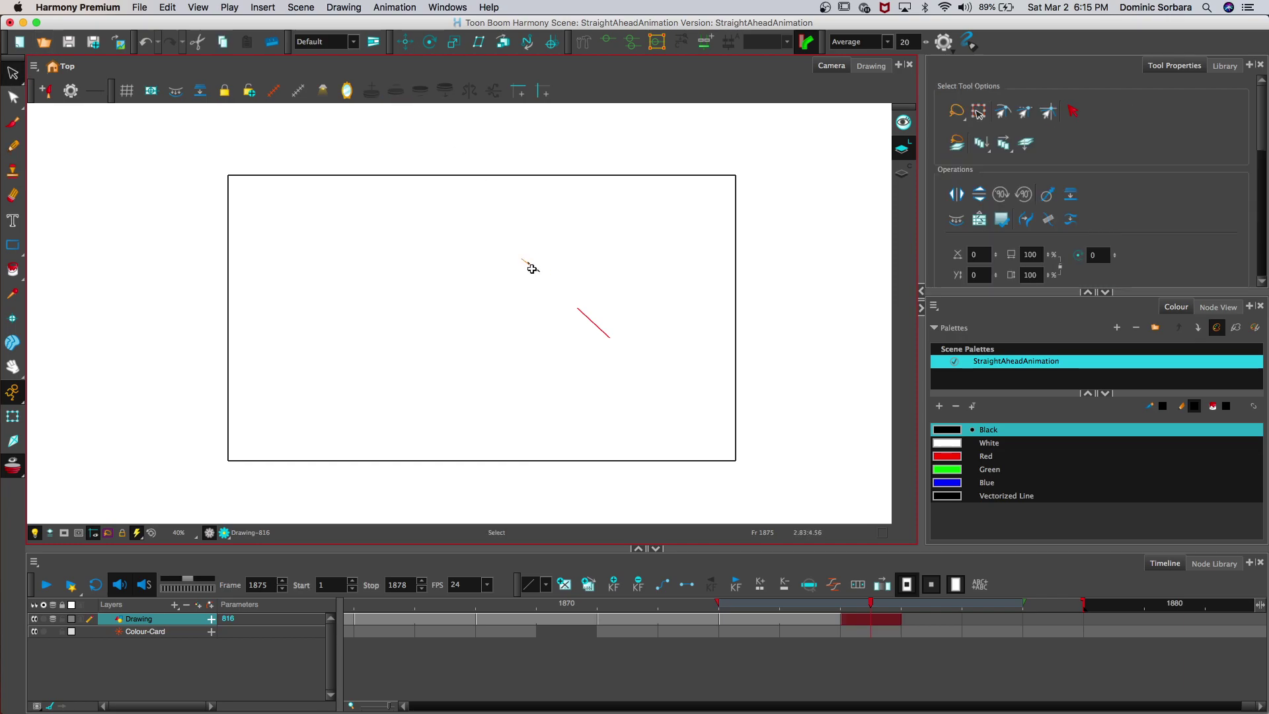
pyautogui.hotkey('ctrl', 'z')
pyautogui.click(486, 205)
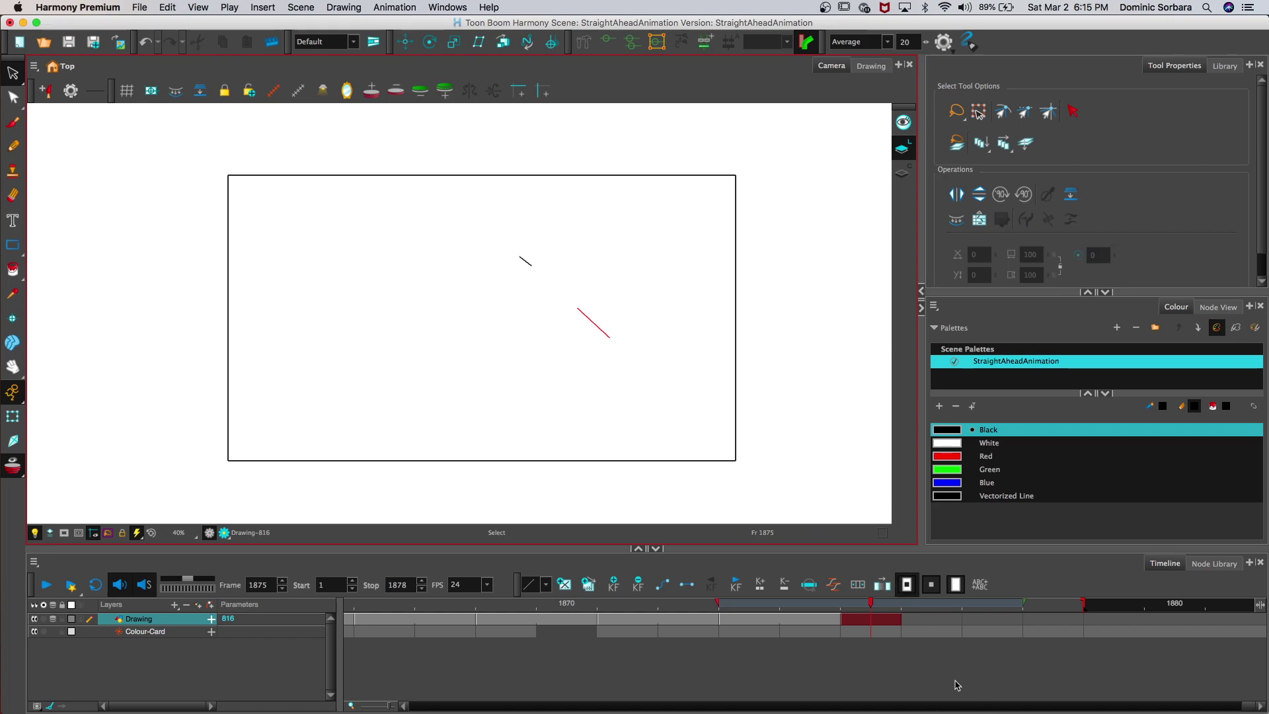
# Step: Hold frame 1875's line through frame 1876 and draw a tiny line at its upper end on frame 1877
pyautogui.click(906, 625)
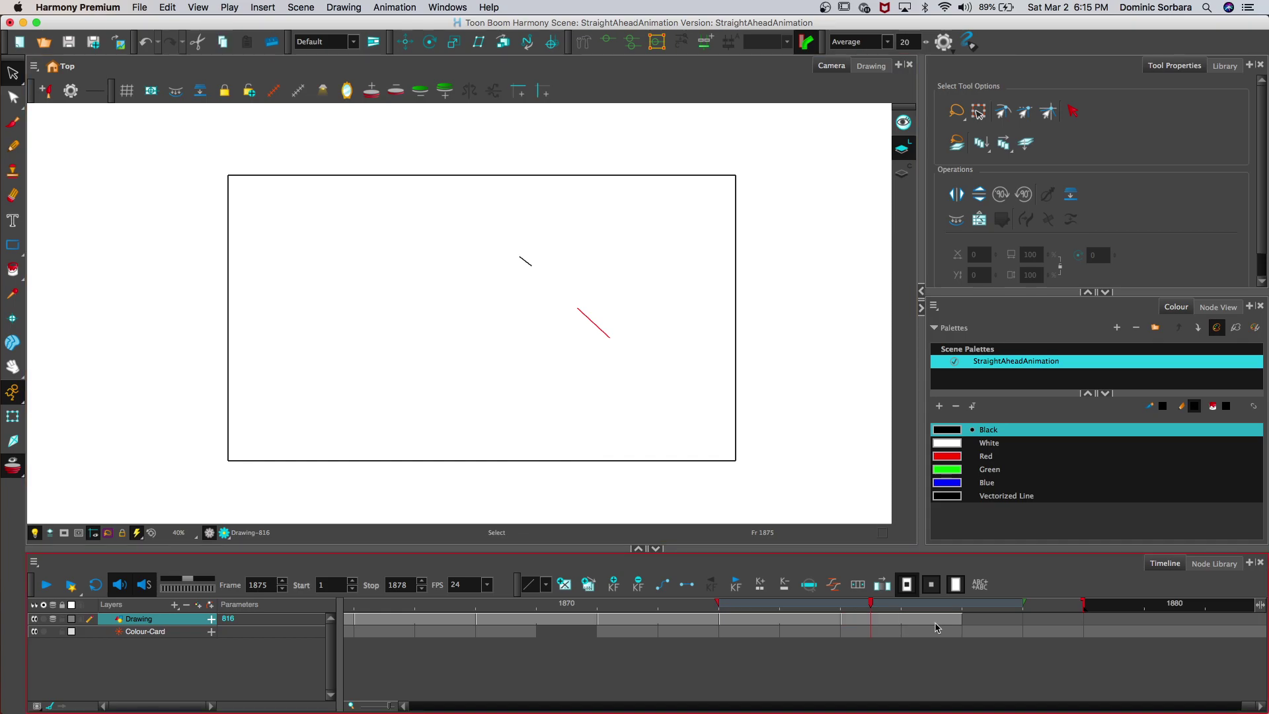
pyautogui.click(929, 625)
pyautogui.click(987, 623)
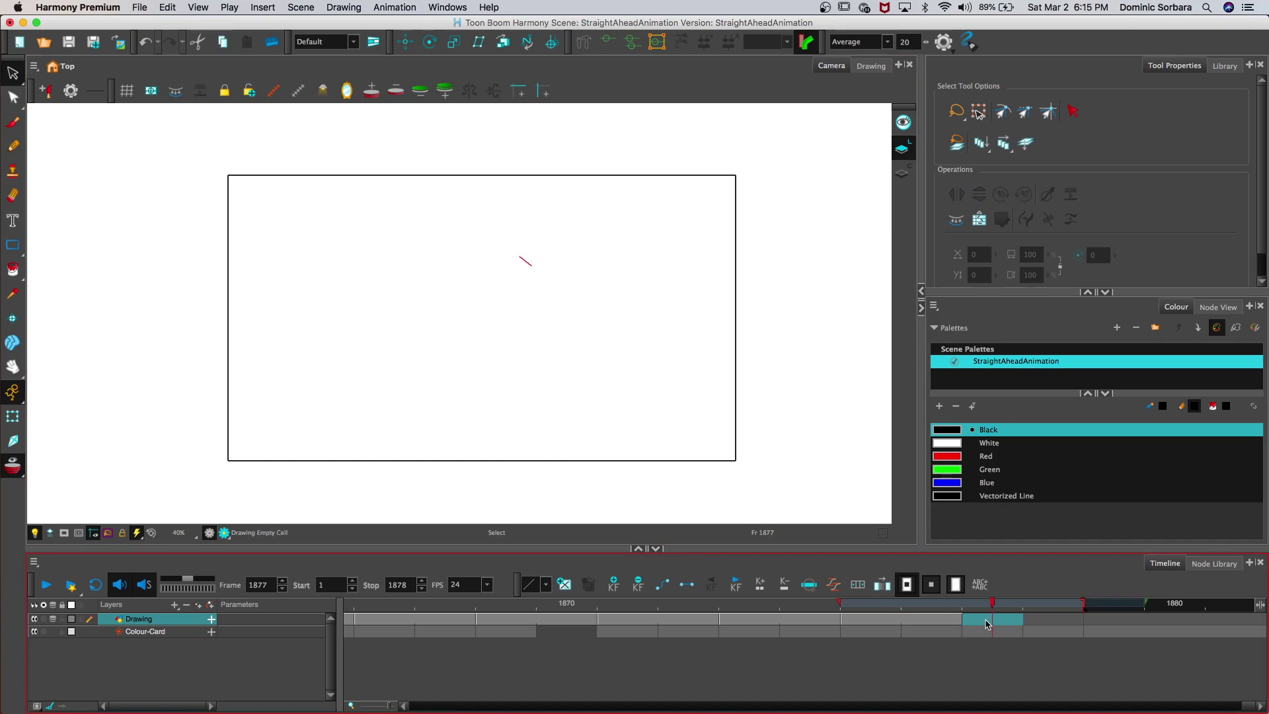
pyautogui.hotkey('alt', 'x')
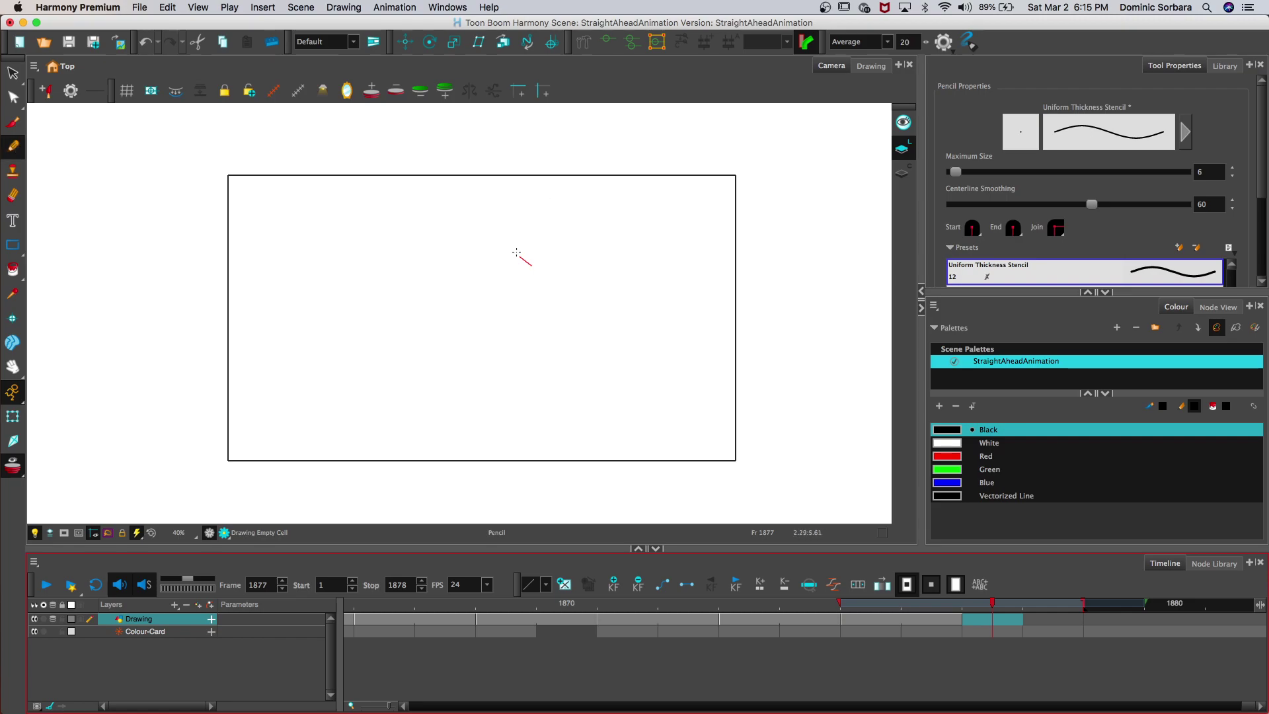
pyautogui.moveTo(518, 255); pyautogui.dragTo(523, 259)
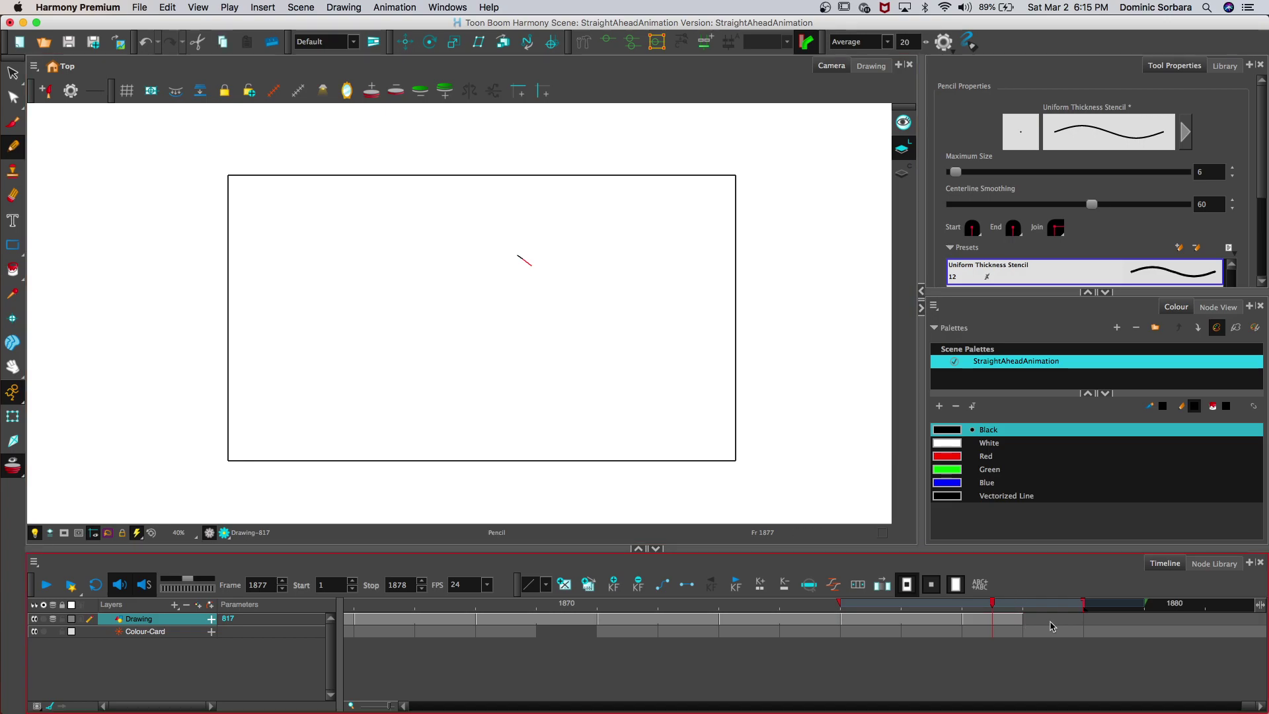
# Step: Turn off onion skinning and extend the end of the scene to frame 1893
pyautogui.click(53, 621)
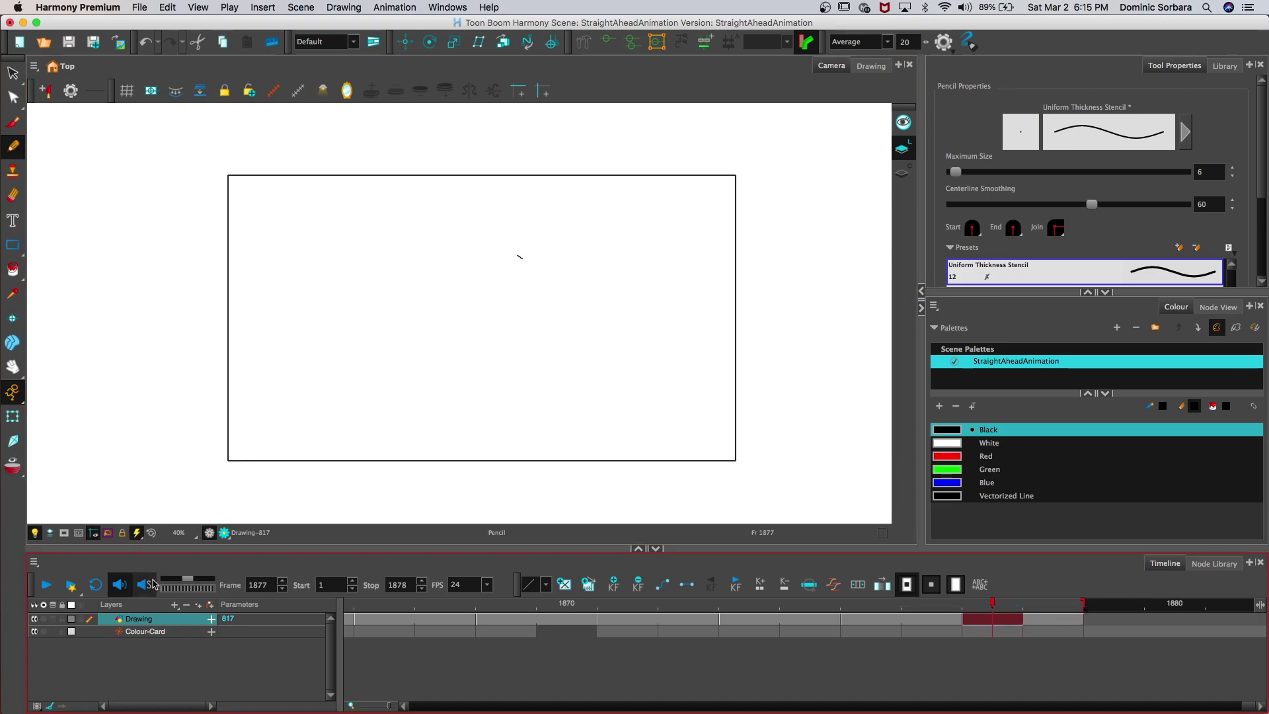
pyautogui.moveTo(1084, 605); pyautogui.dragTo(1265, 627)
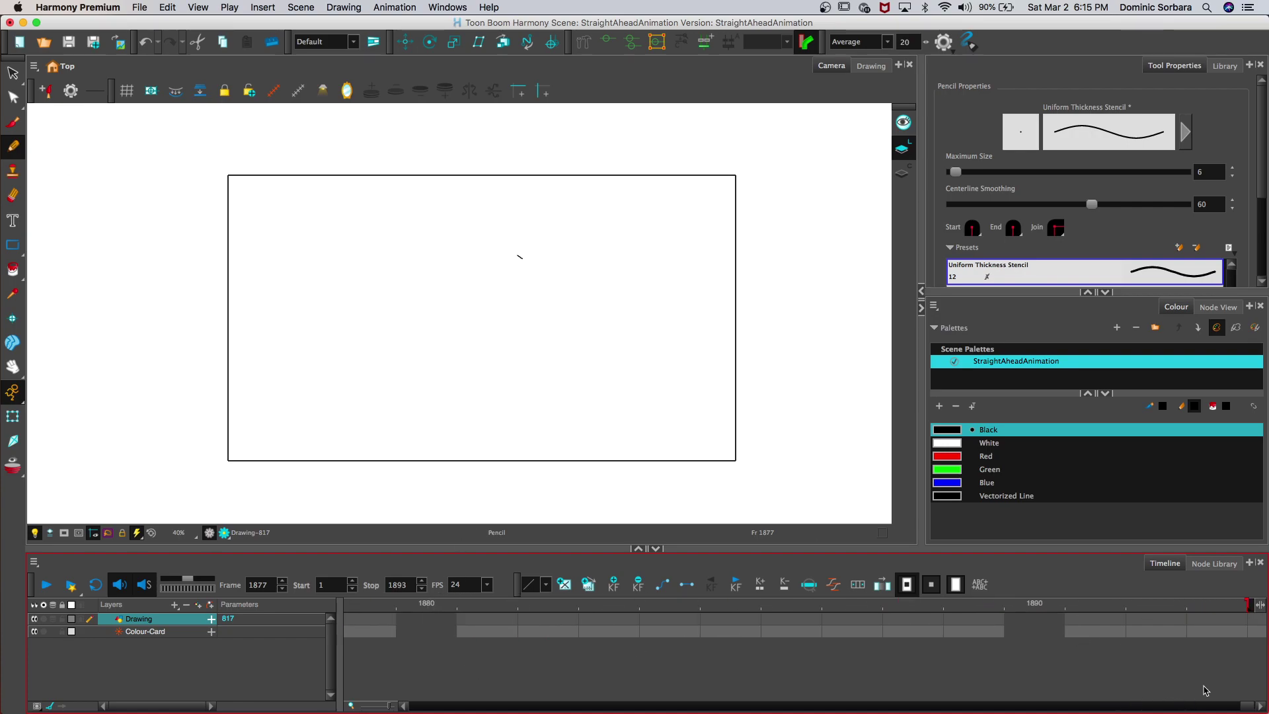
pyautogui.hscroll(-5, 1249, 706)
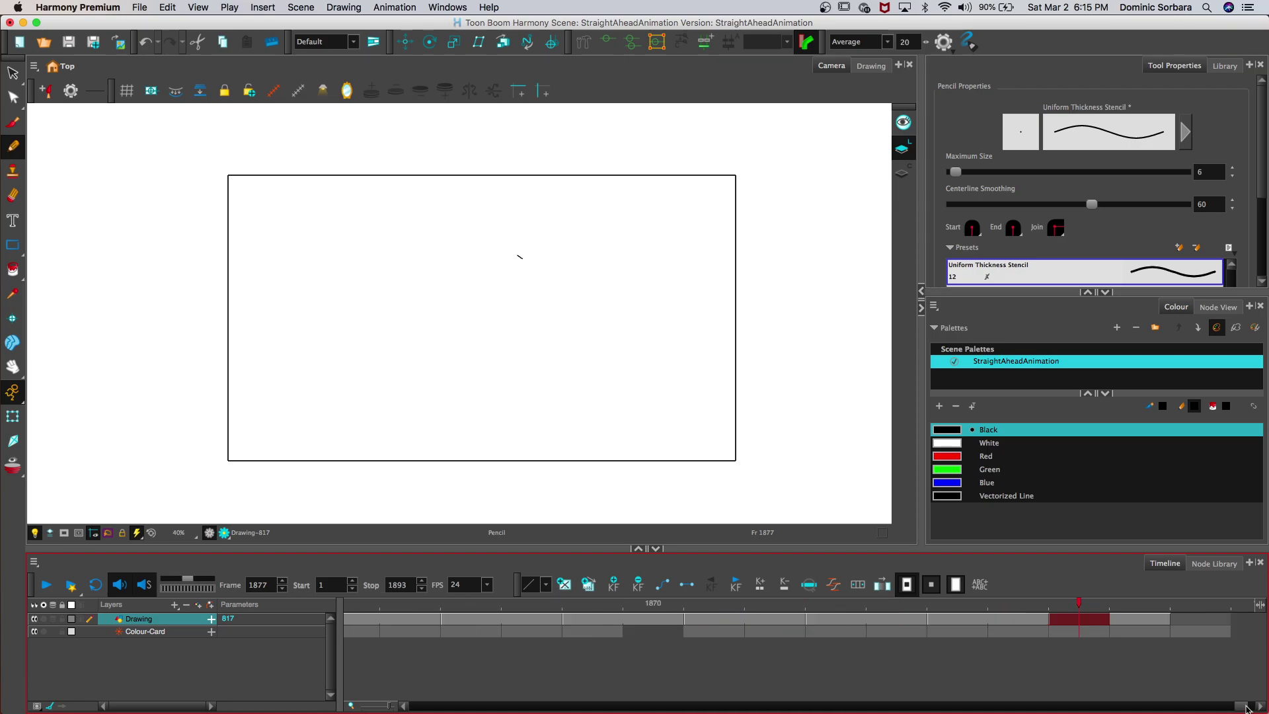
# Step: Create a blank drawing on frame 1879, hold it through frame 1880, and go to frame 1881
pyautogui.click(832, 622)
pyautogui.click(682, 489)
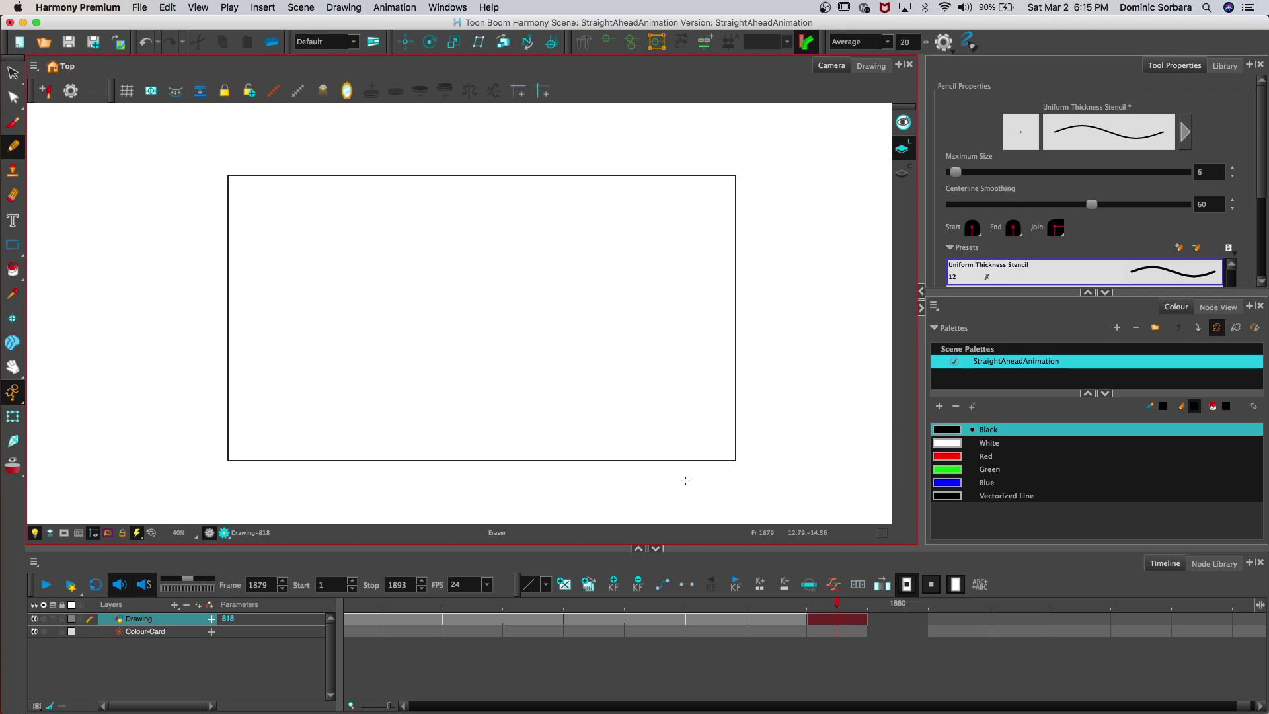
pyautogui.moveTo(865, 618); pyautogui.dragTo(921, 621)
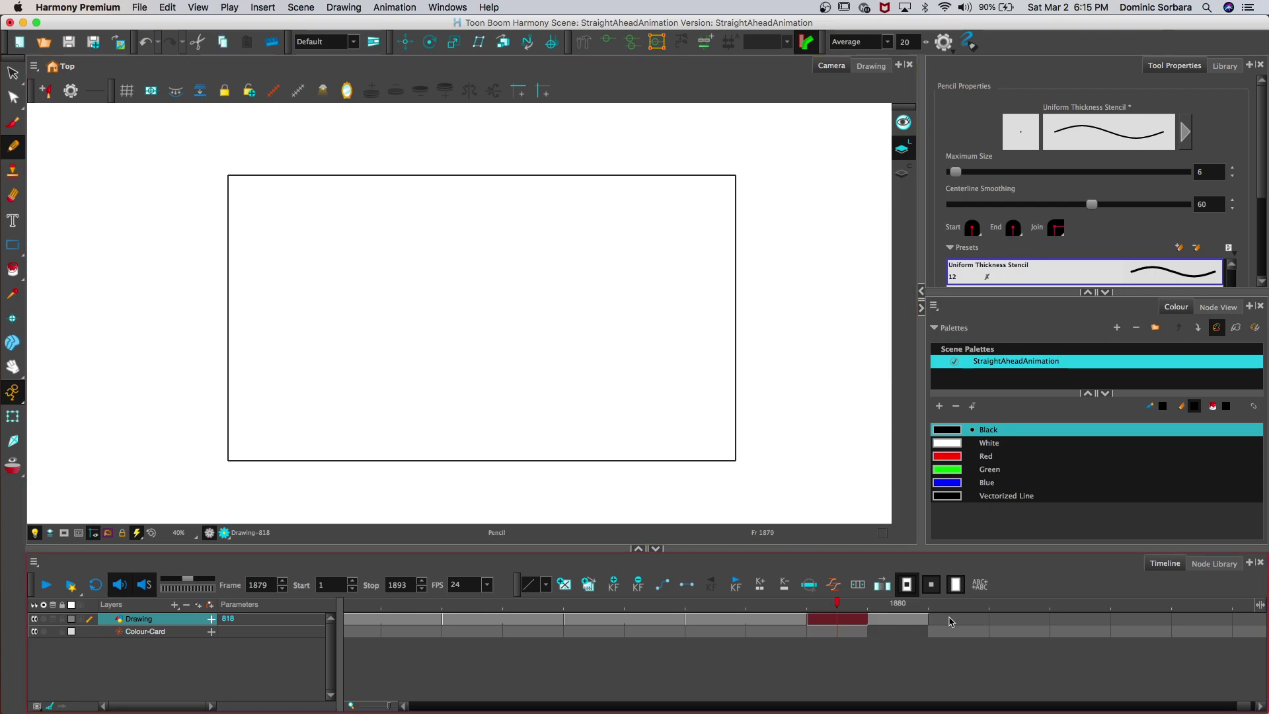
pyautogui.click(952, 620)
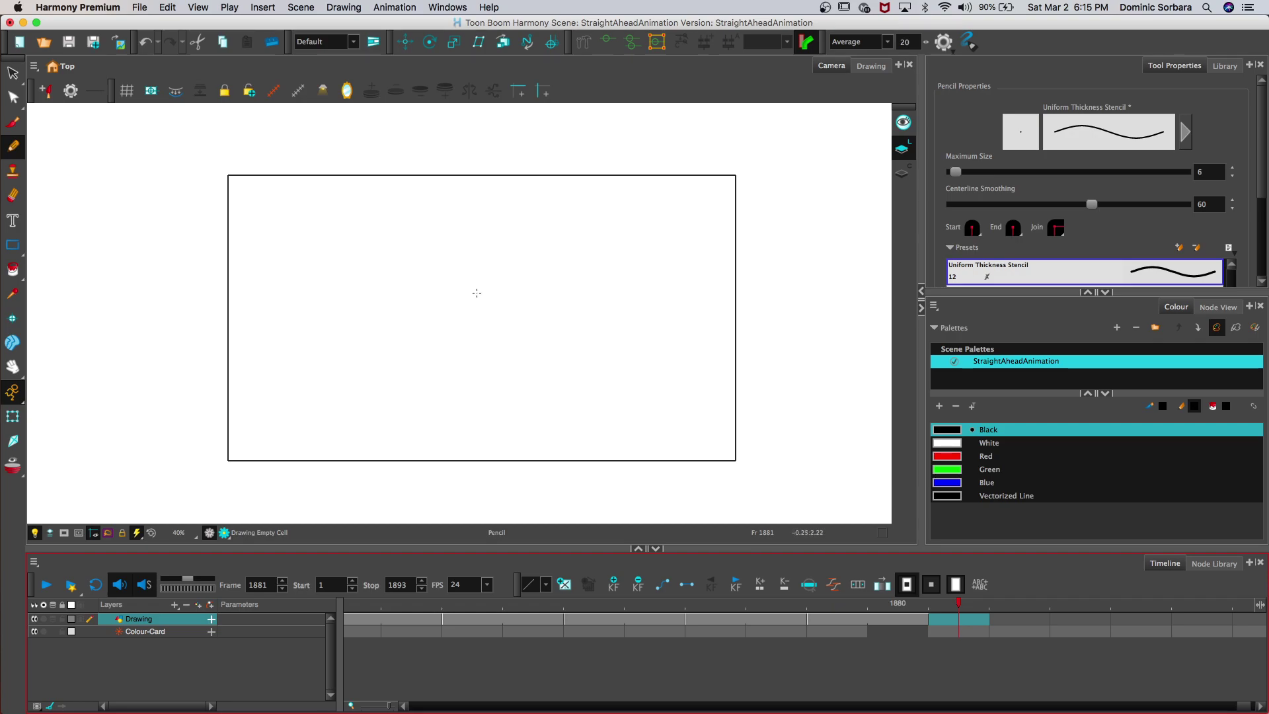
pyautogui.moveTo(473, 297); pyautogui.dragTo(487, 292)
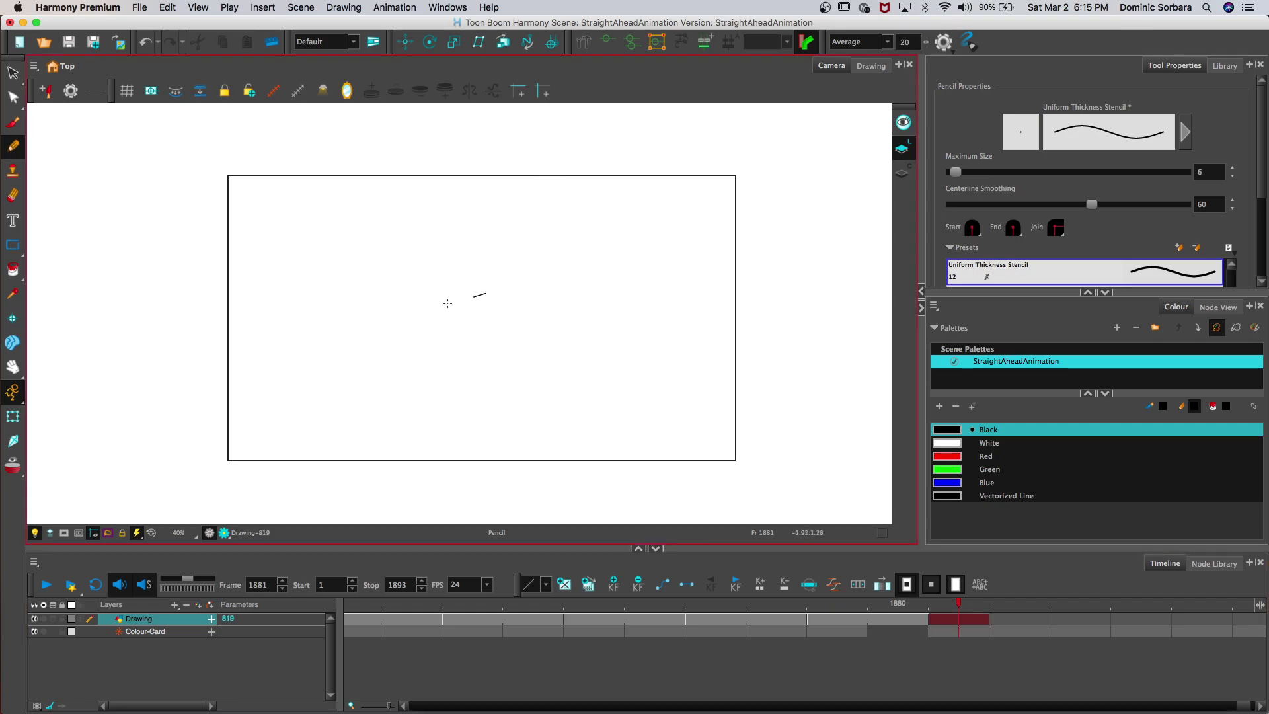
pyautogui.press('super+z')
pyautogui.press('2')
pyautogui.press('2')
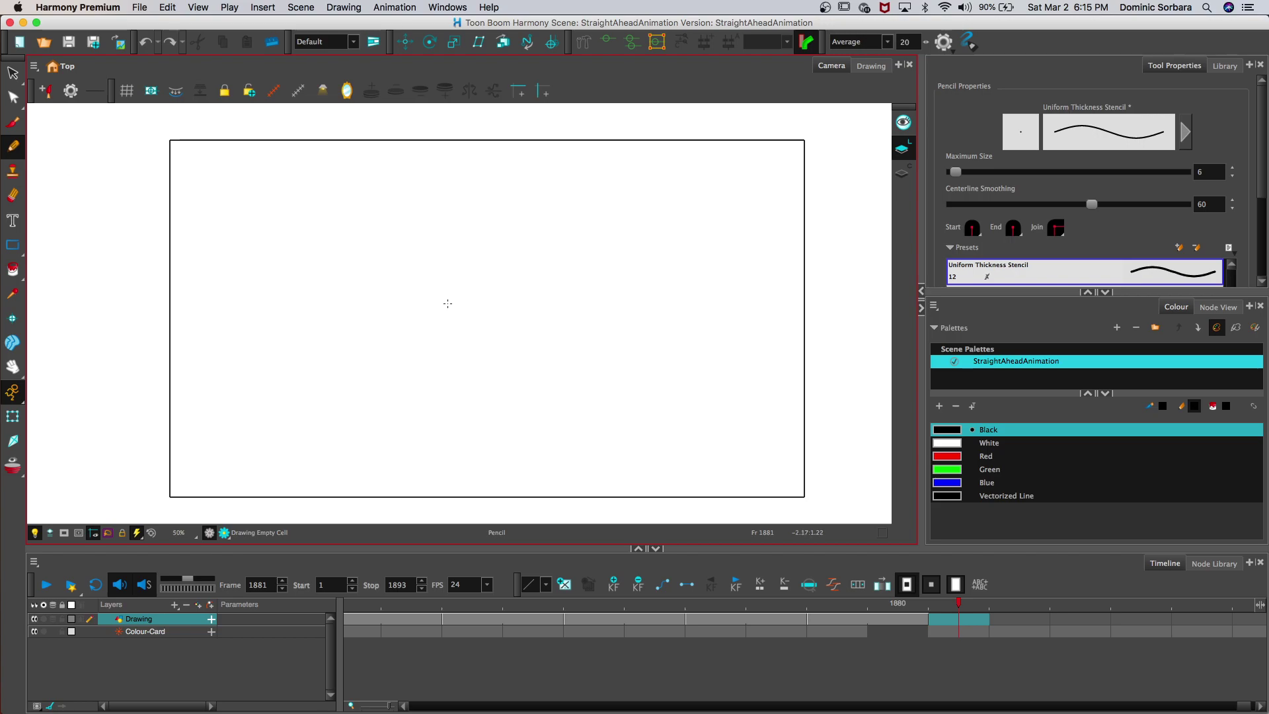
pyautogui.click(12, 367)
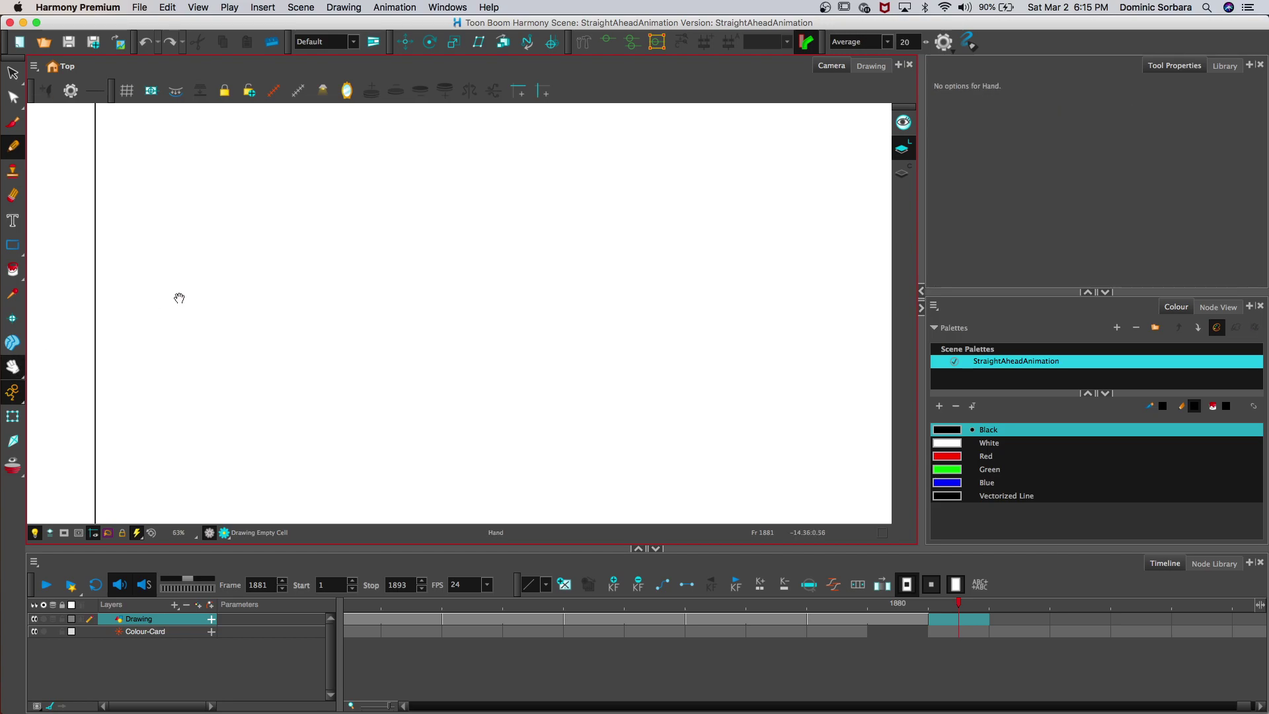
pyautogui.press('1')
pyautogui.click(15, 143)
pyautogui.click(14, 142)
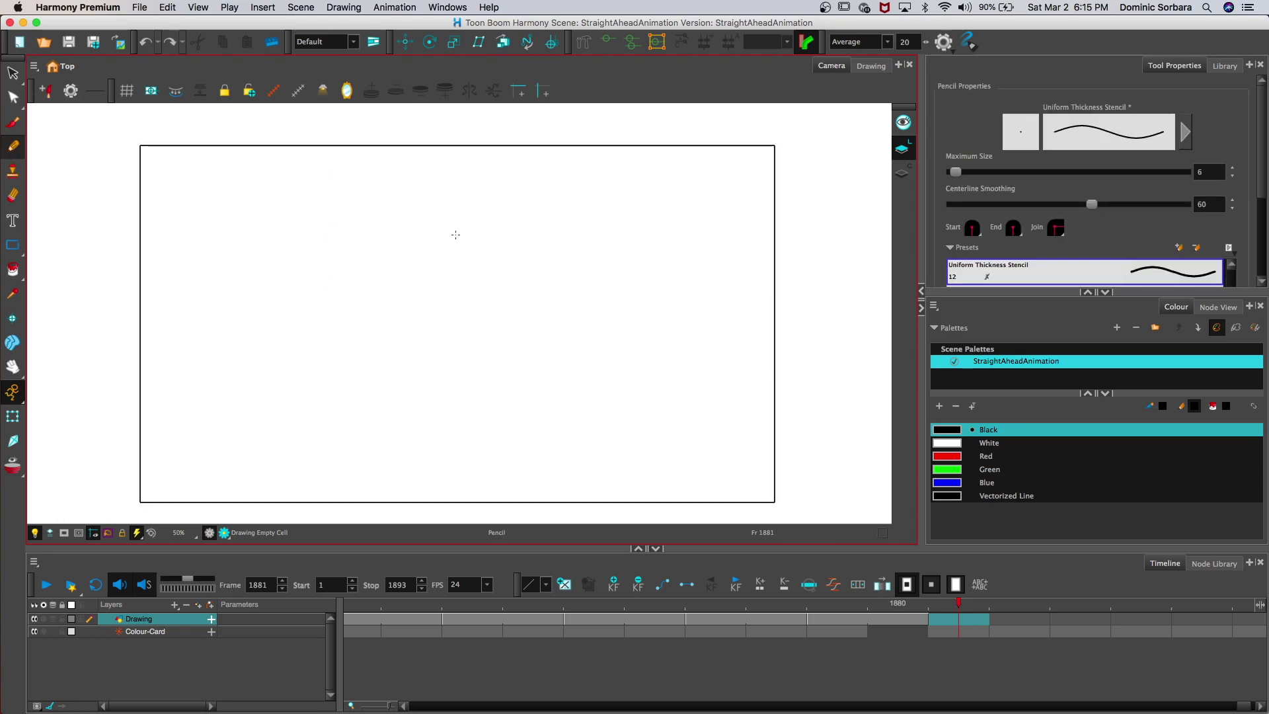
pyautogui.moveTo(454, 295); pyautogui.dragTo(486, 276)
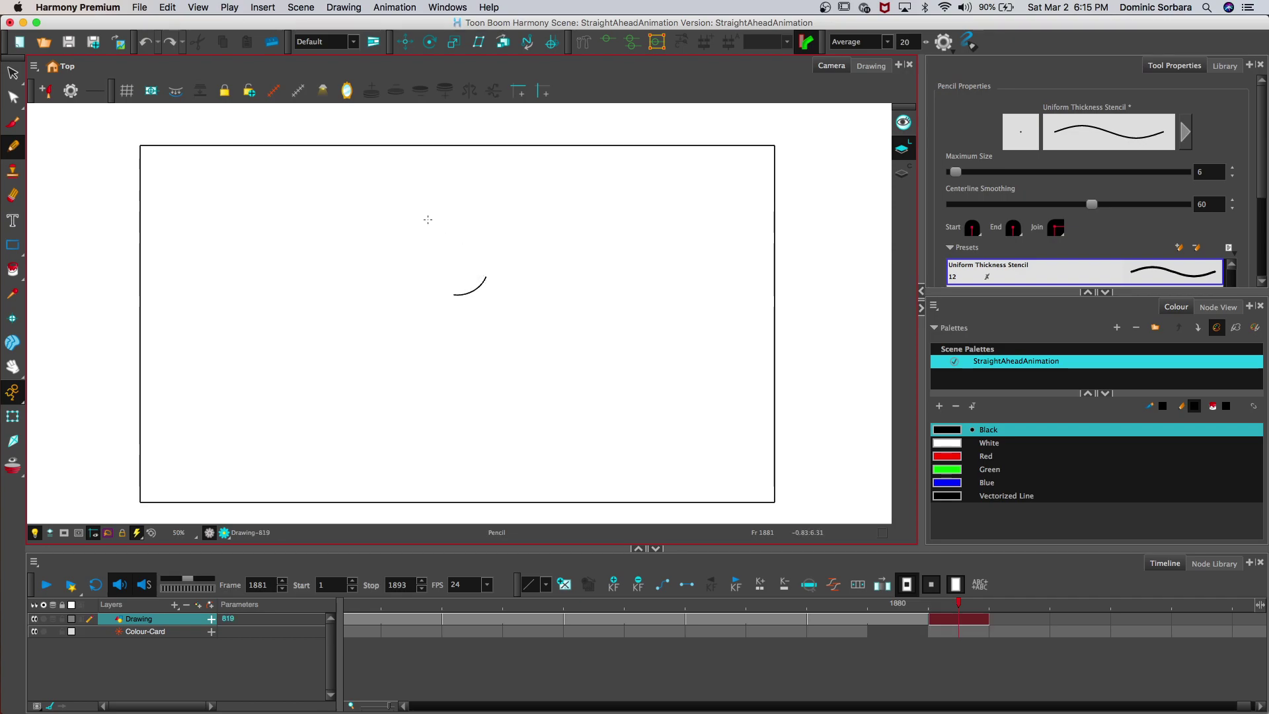
pyautogui.press('super+z')
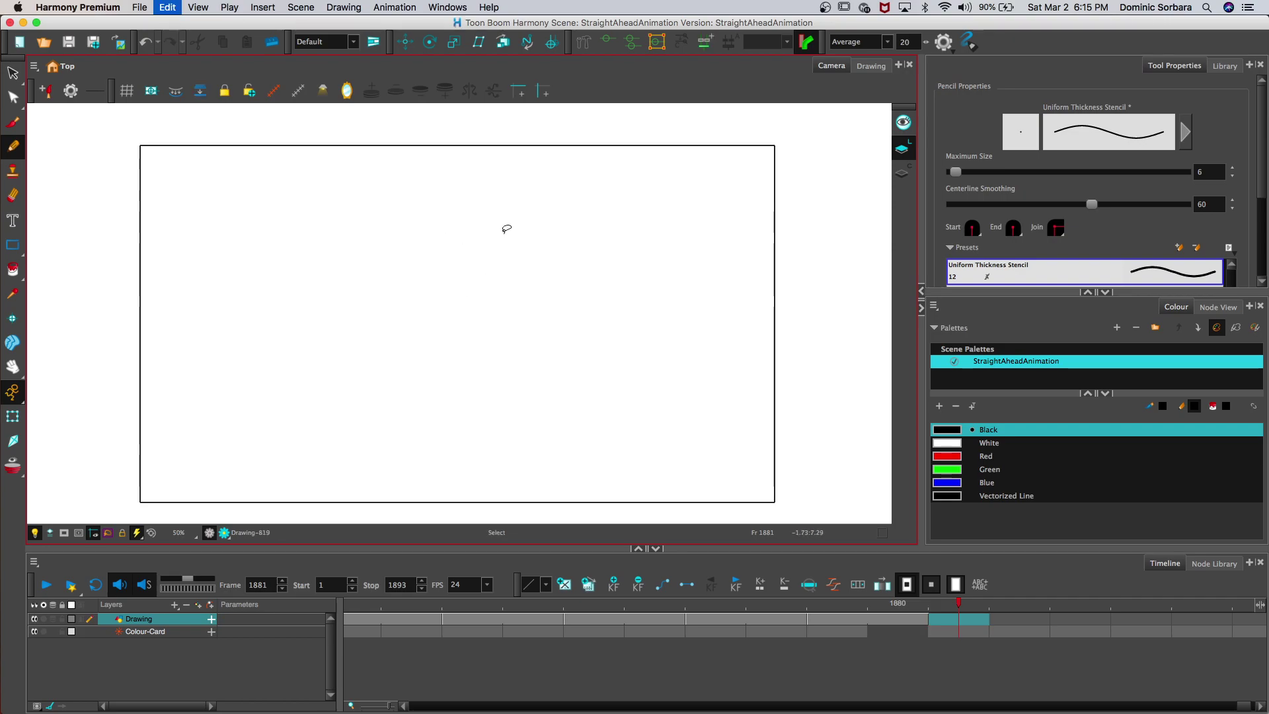
pyautogui.moveTo(448, 293); pyautogui.dragTo(463, 289)
pyautogui.press('super+z')
# Step: Draw a tiny, nearly vertical line in the upper middle of the camera frame on frame 1881
pyautogui.press('2')
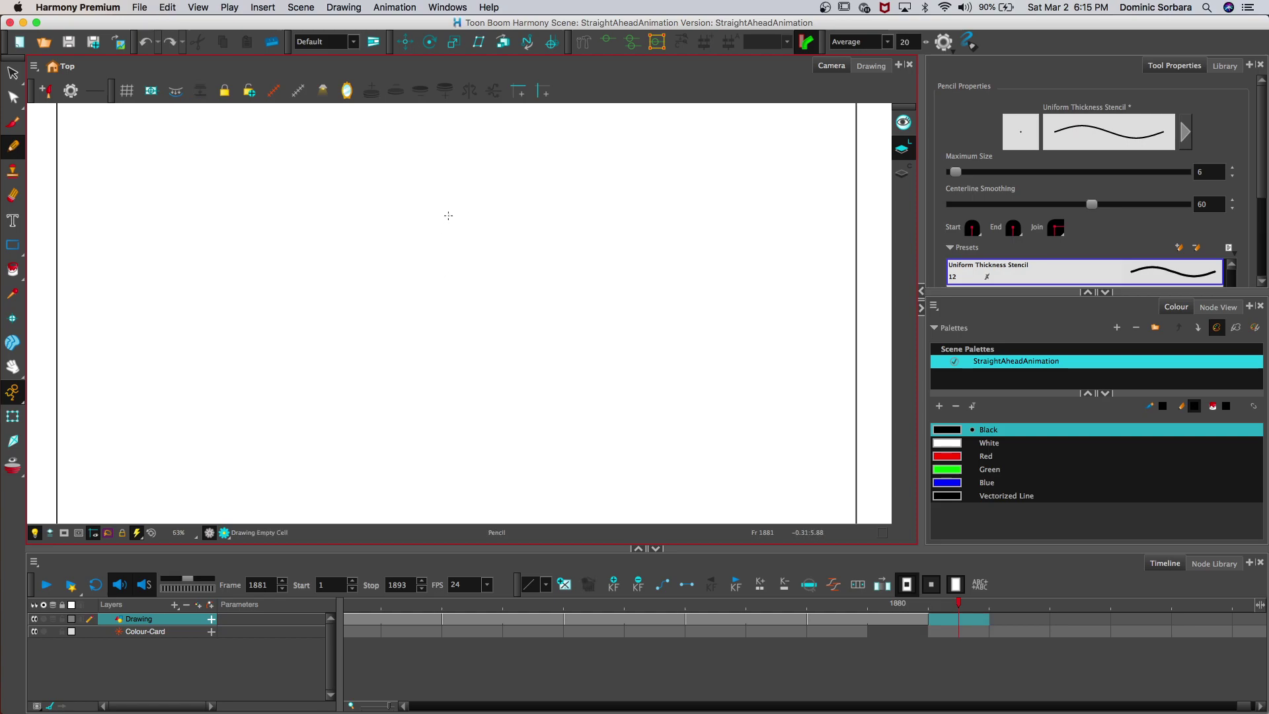
pyautogui.moveTo(448, 215); pyautogui.dragTo(447, 230)
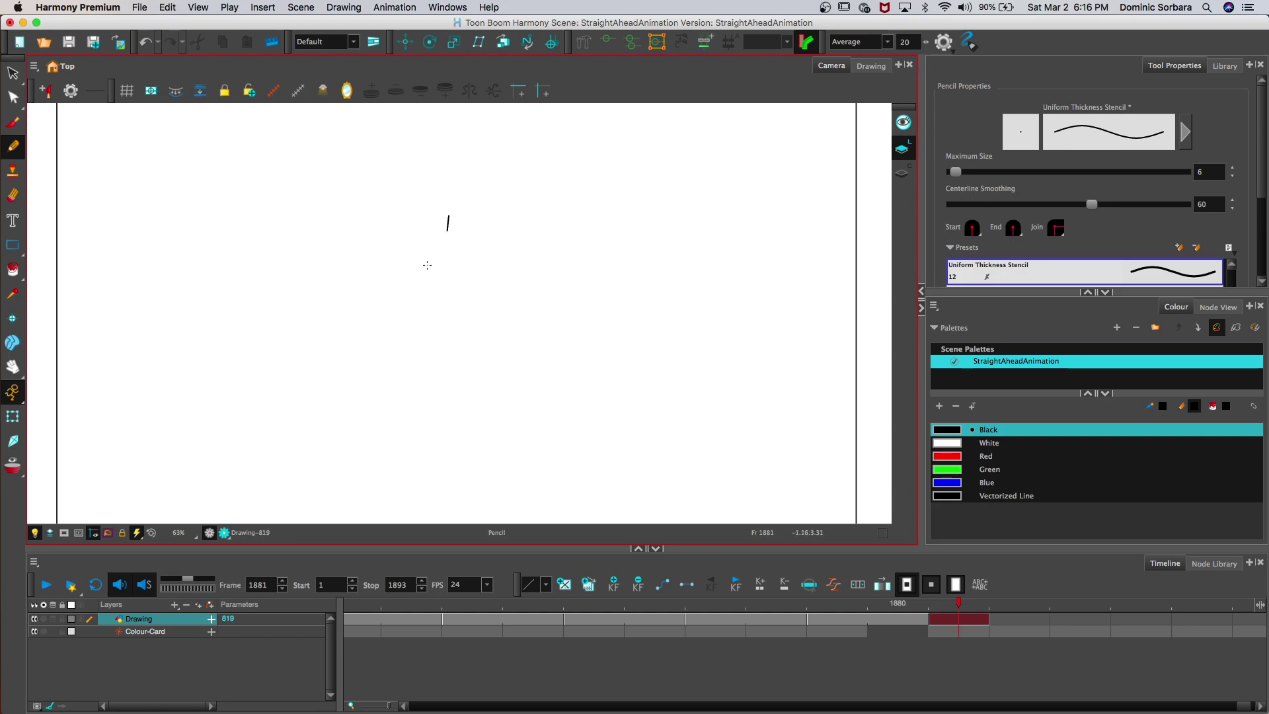
pyautogui.press('1')
pyautogui.press('1')
pyautogui.press('1')
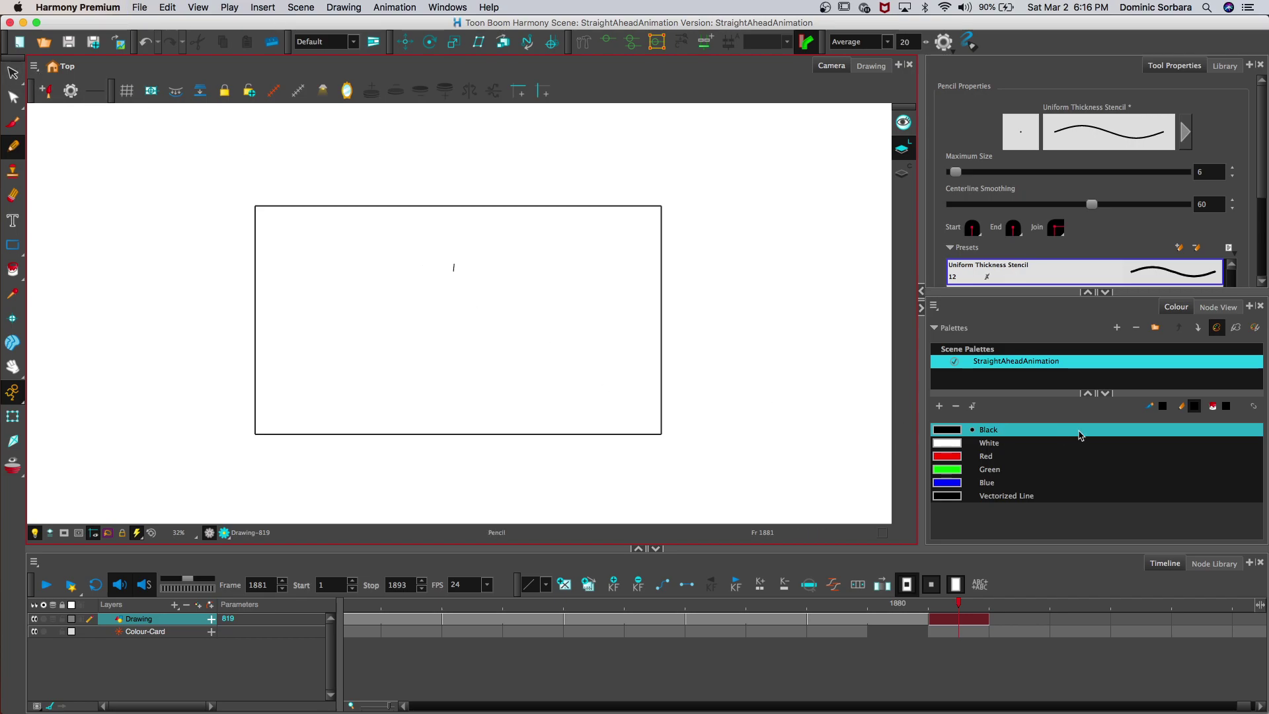
# Step: Hold frame 1881's line through frame 1882 and turn on onion skinning at frame 1883
pyautogui.moveTo(986, 621); pyautogui.dragTo(1046, 621)
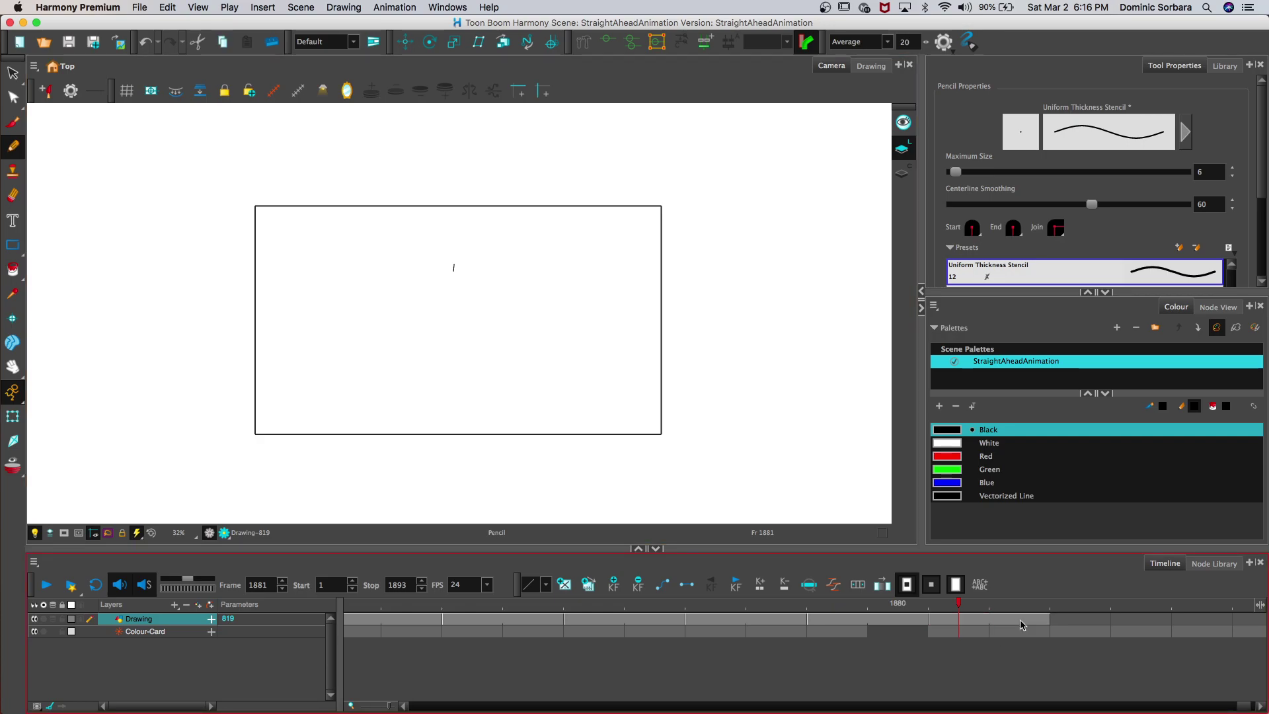
pyautogui.click(1079, 621)
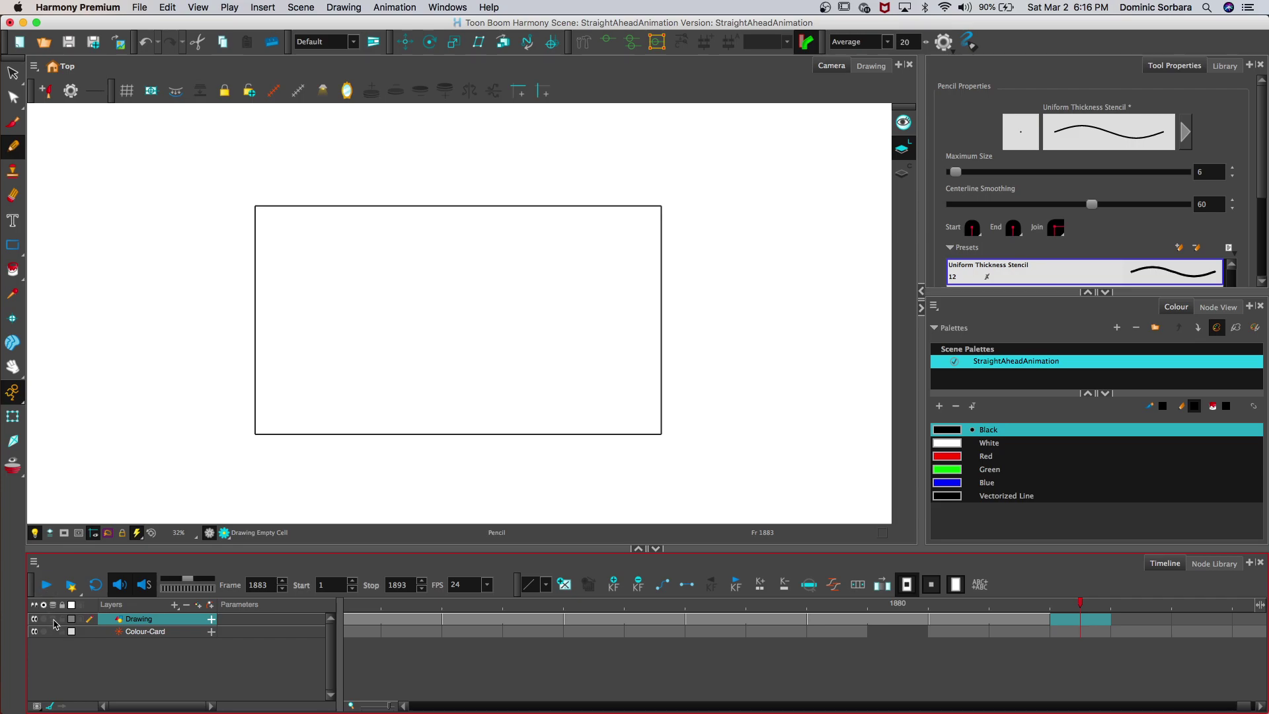
pyautogui.click(12, 366)
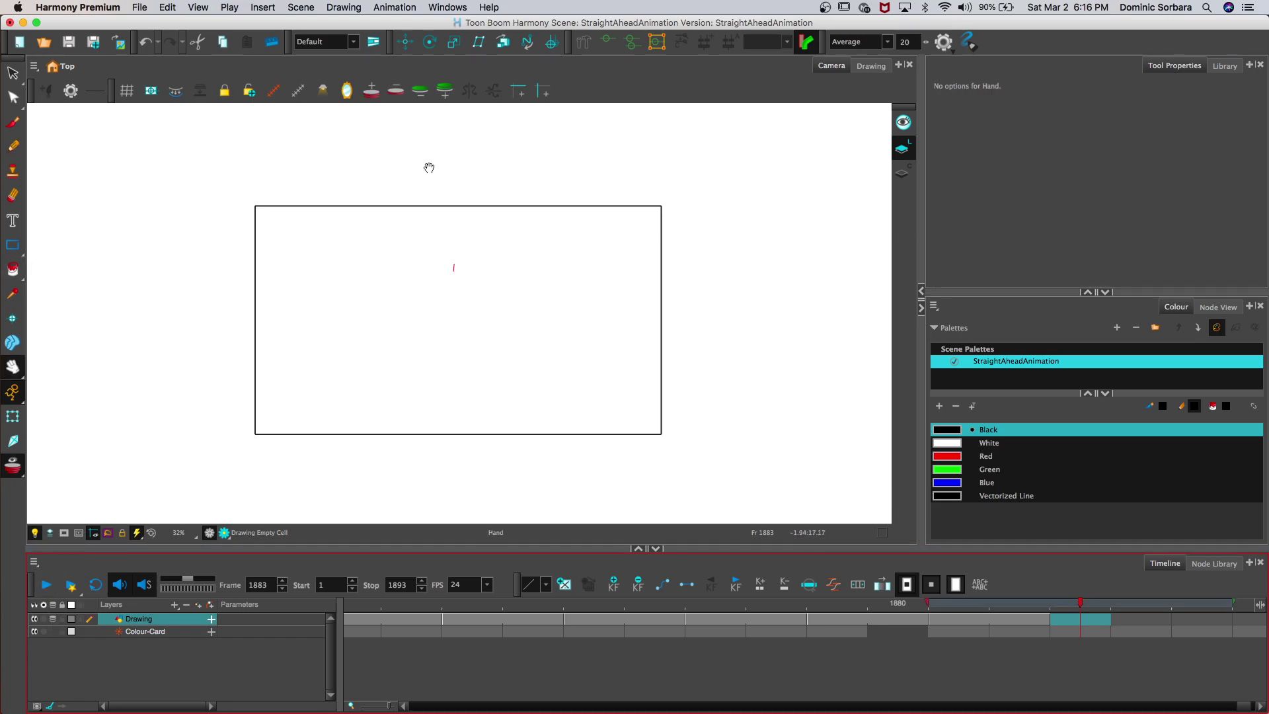
# Step: On frame 1883, trace over the onion-skinned tiny line and extend it downward into a longer vertical line
pyautogui.moveTo(385, 192); pyautogui.dragTo(368, 204)
pyautogui.press('2')
pyautogui.press('2')
pyautogui.moveTo(206, 214); pyautogui.dragTo(207, 192)
pyautogui.press('2')
pyautogui.click(12, 136)
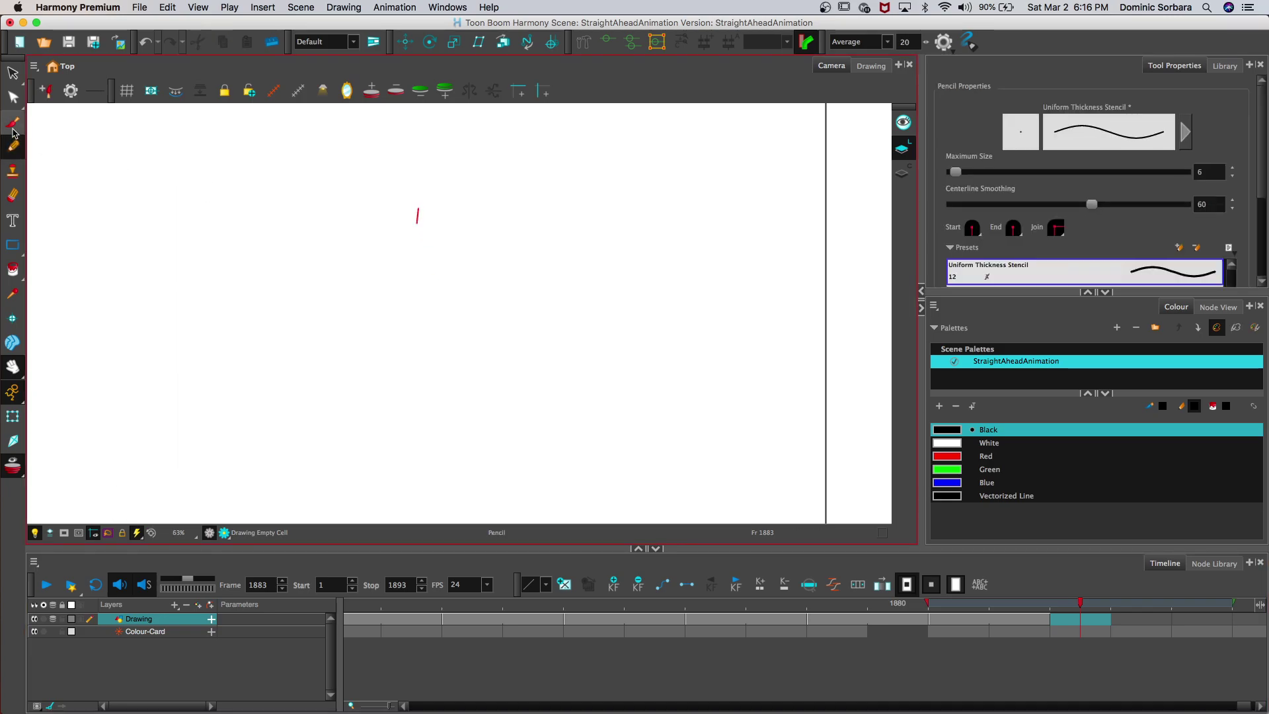
pyautogui.moveTo(416, 225); pyautogui.dragTo(415, 293)
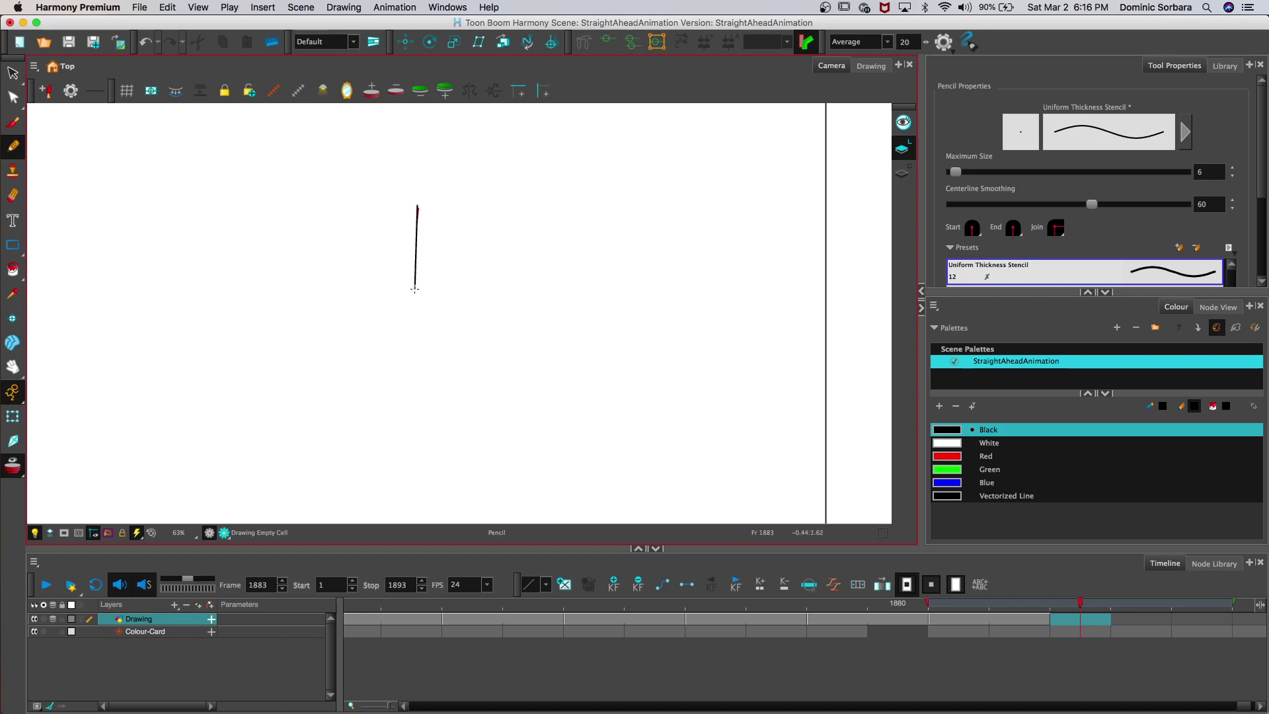
pyautogui.press('2')
pyautogui.press('2')
pyautogui.press('2')
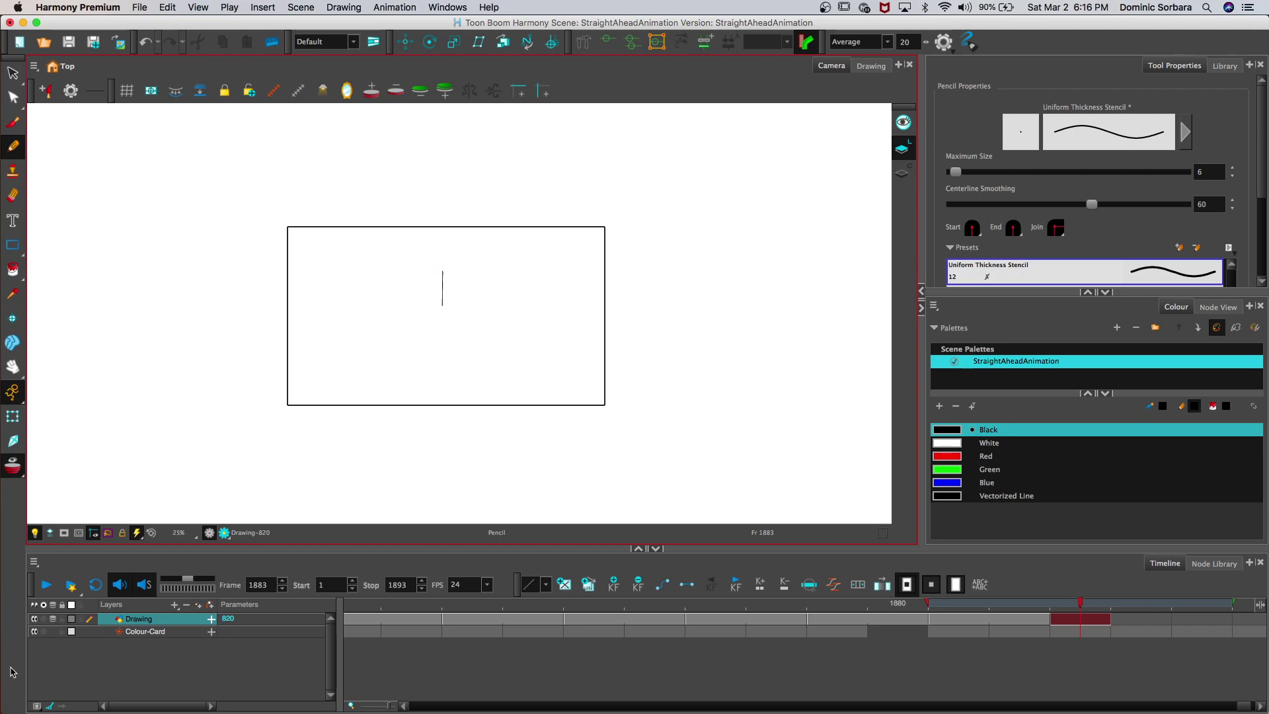
# Step: Turn off onion skinning and play back the new drawings from frame 1880
pyautogui.click(54, 628)
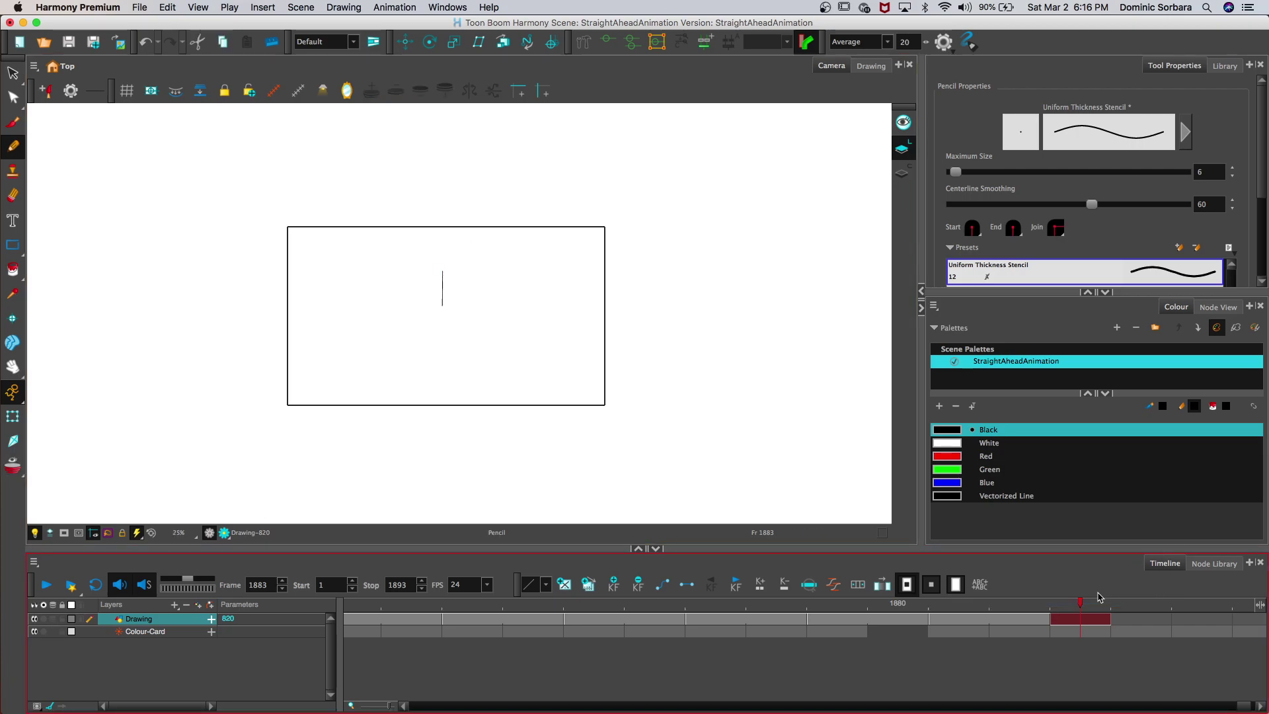
pyautogui.moveTo(1079, 607); pyautogui.dragTo(897, 598)
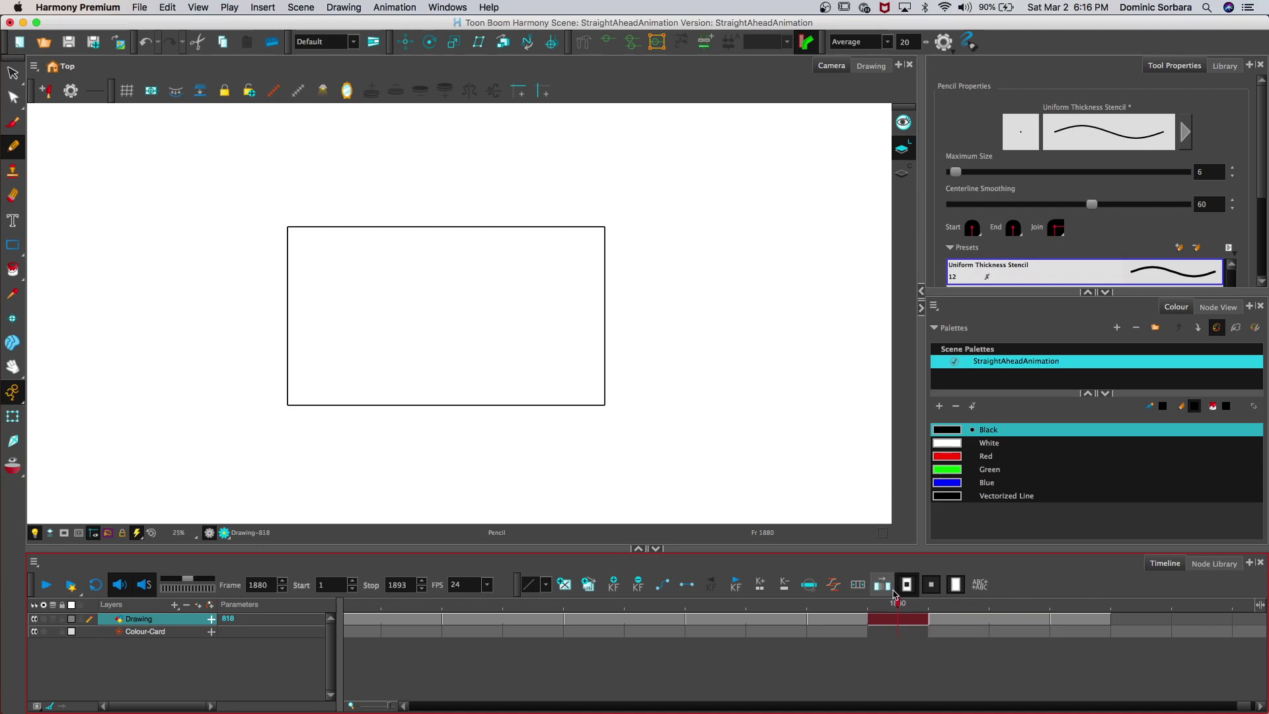
pyautogui.click(46, 584)
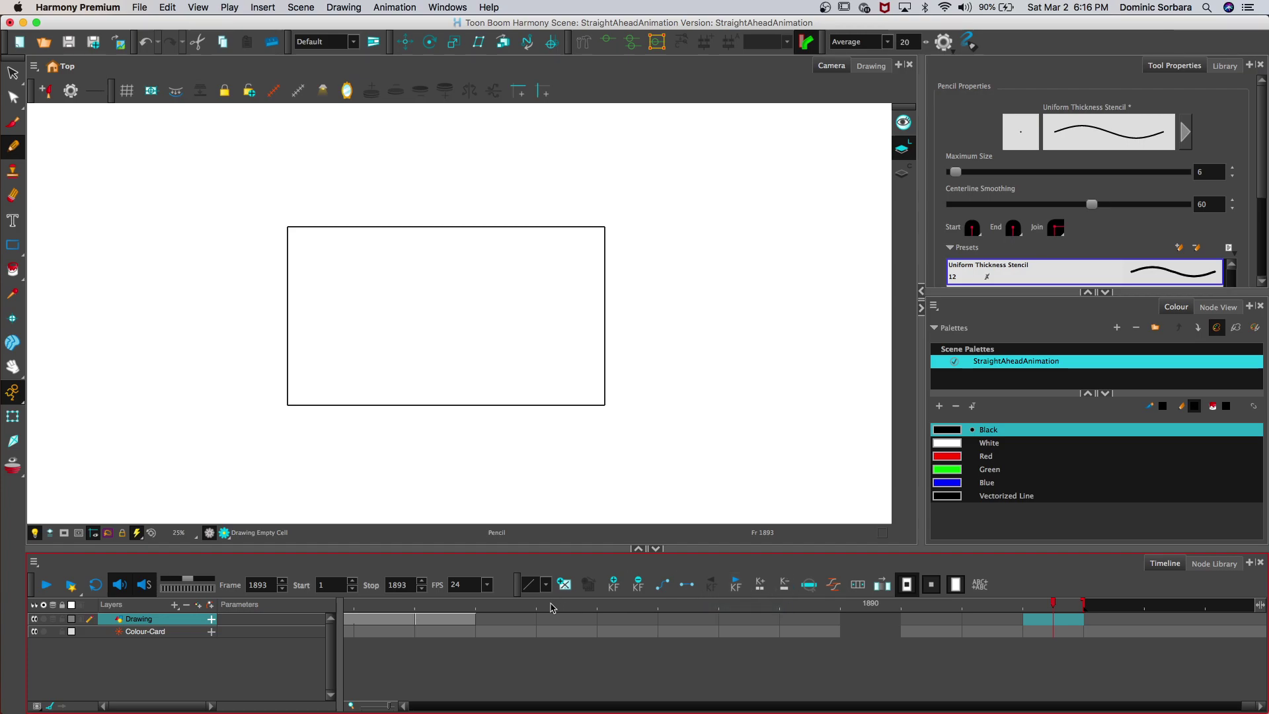
# Step: Hold frame 1883's vertical line through frame 1884 and turn on onion skinning at frame 1885
pyautogui.click(454, 606)
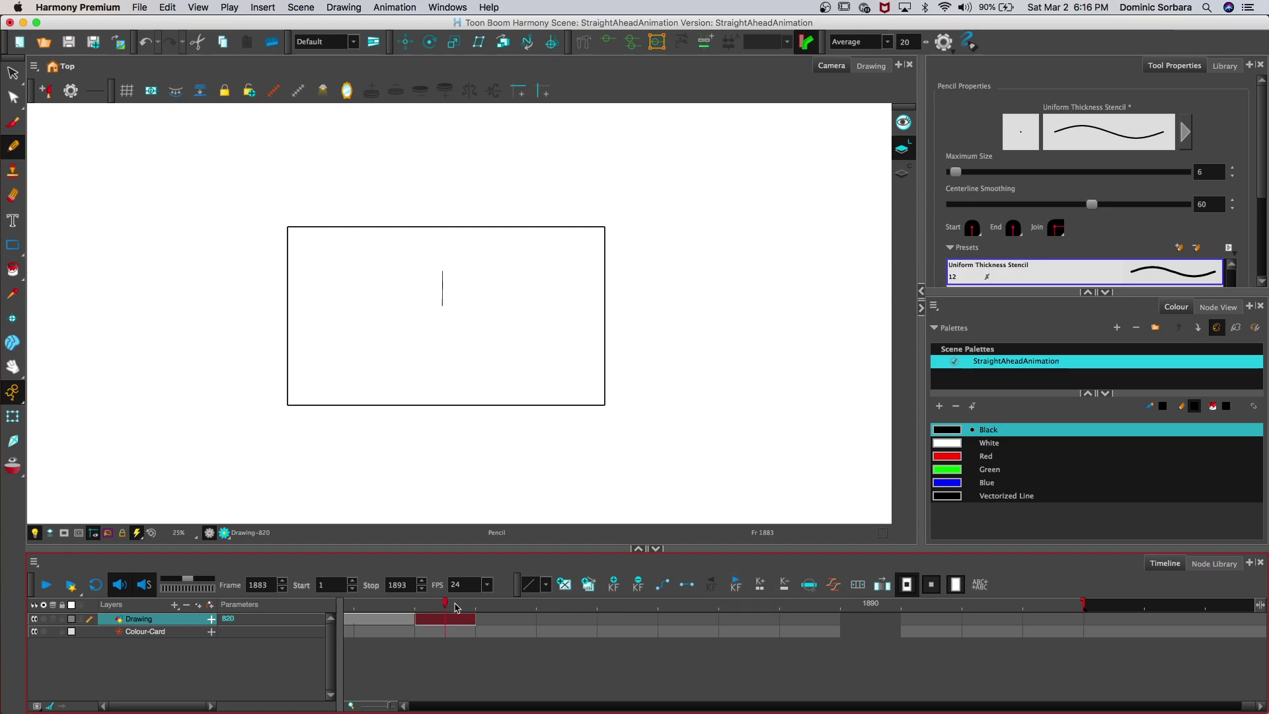
pyautogui.press('2')
pyautogui.press('2')
pyautogui.press('e')
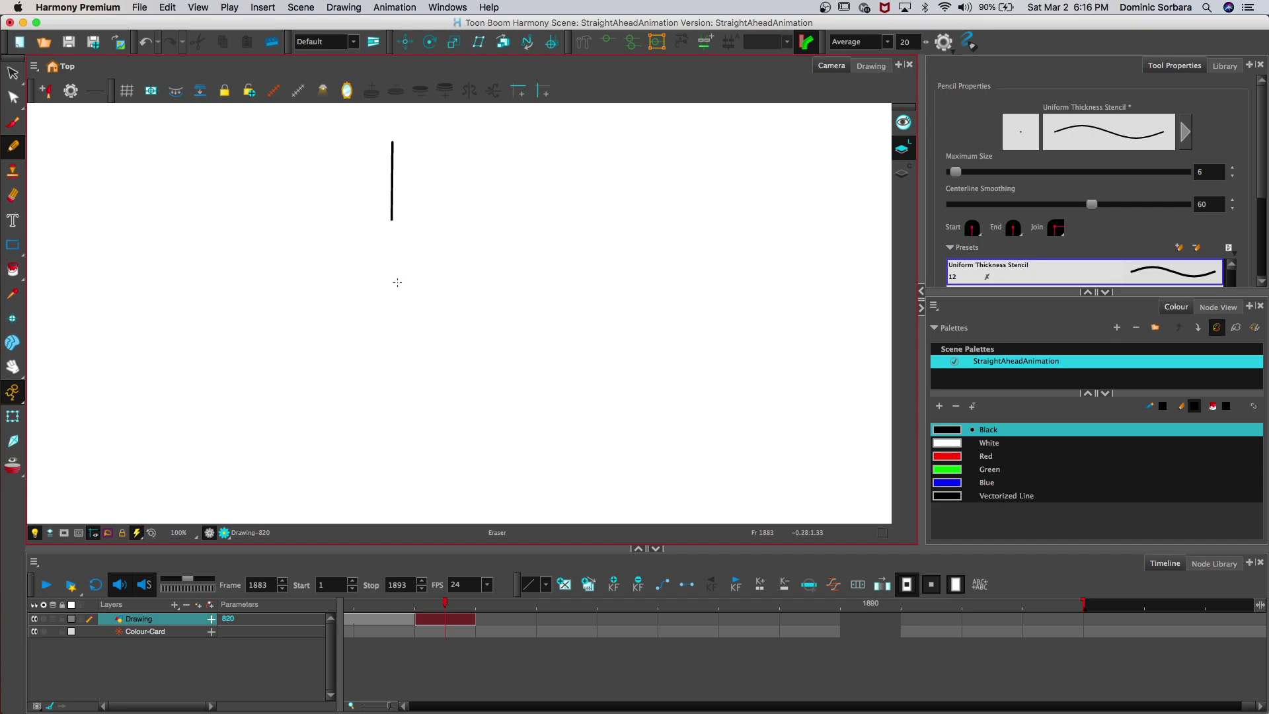
pyautogui.moveTo(447, 609)
pyautogui.mouseDown()
pyautogui.moveTo(397, 607)
pyautogui.moveTo(667, 623)
pyautogui.moveTo(437, 616)
pyautogui.moveTo(538, 620)
pyautogui.mouseUp()
pyautogui.click(486, 623)
pyautogui.press('.')
pyautogui.press(',')
pyautogui.press('.')
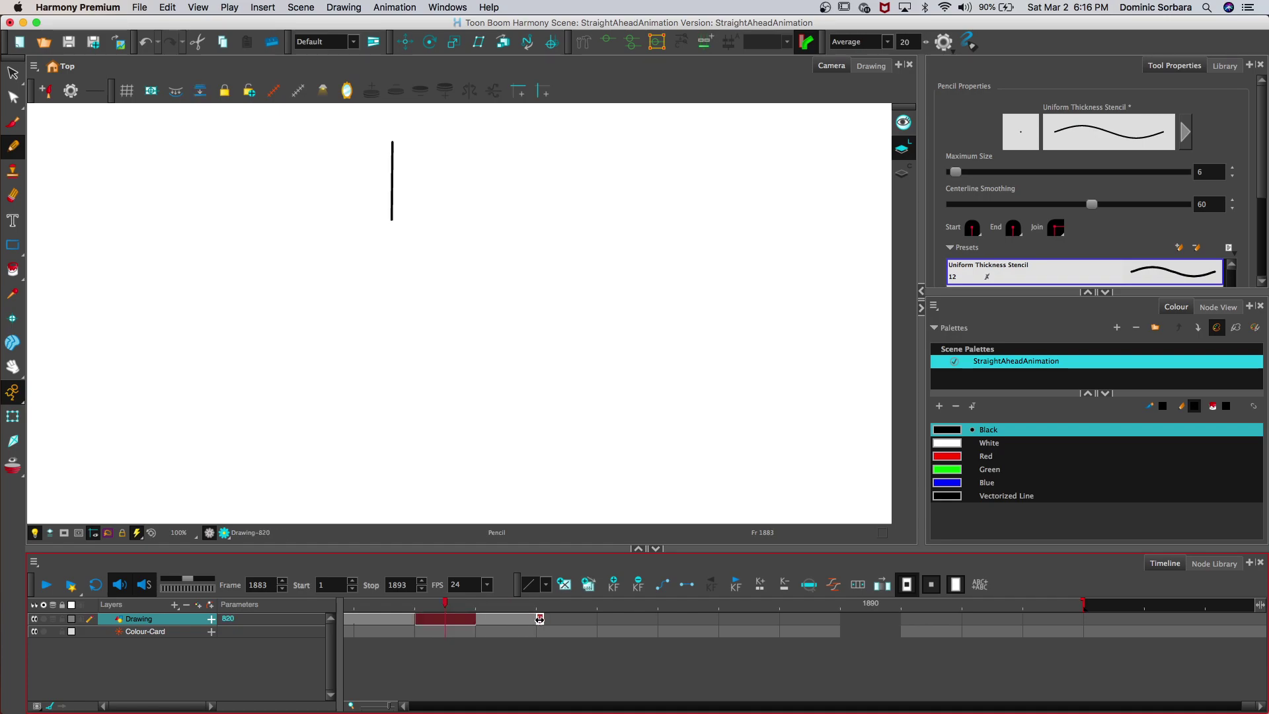
pyautogui.click(566, 619)
pyautogui.click(53, 618)
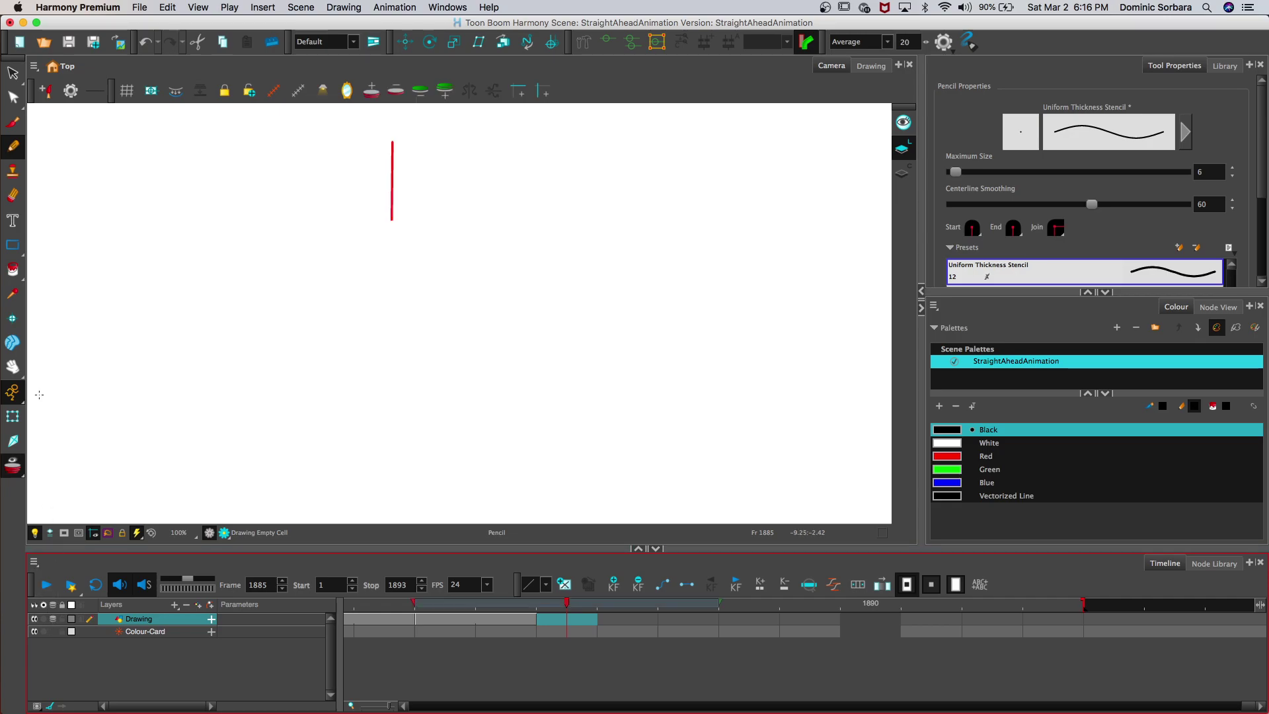
# Step: Draw a vertical line on frame 1885 that covers the onion-skinned one and continues farther down toward the frame's middle
pyautogui.click(10, 363)
pyautogui.moveTo(253, 293); pyautogui.dragTo(267, 241)
pyautogui.press('1')
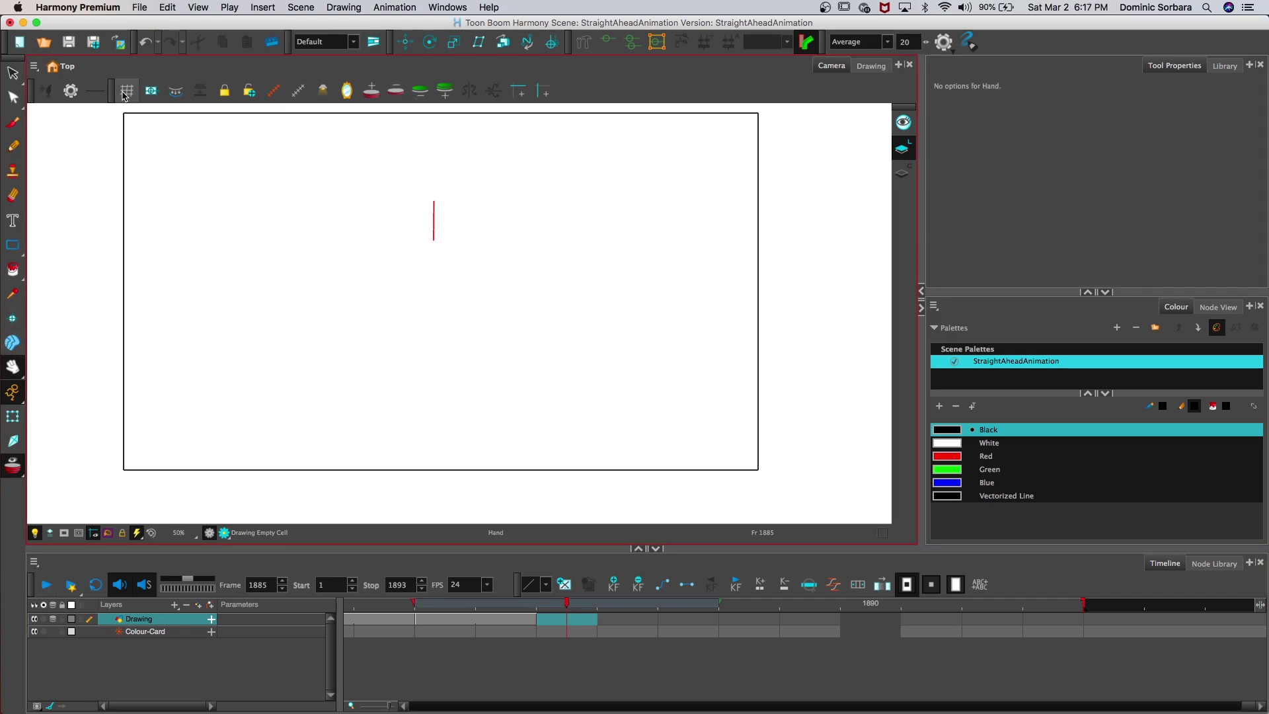
pyautogui.click(13, 145)
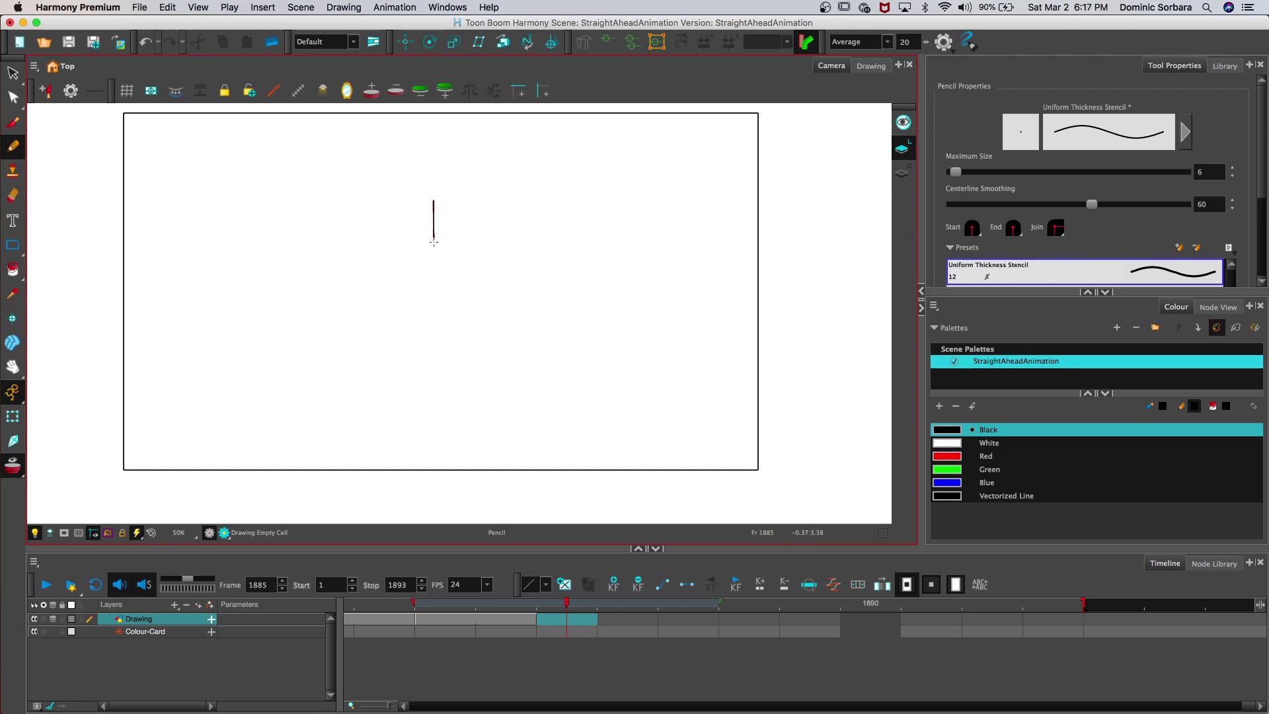
pyautogui.moveTo(433, 281); pyautogui.dragTo(434, 298)
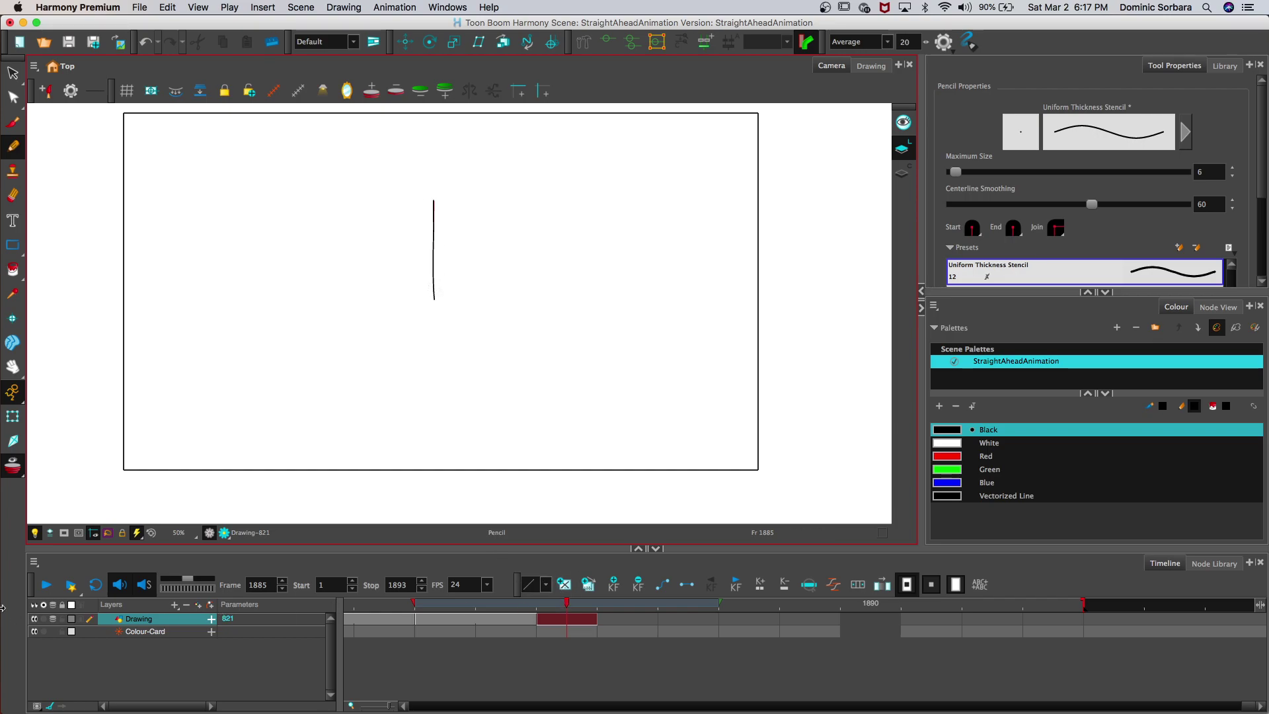
# Step: Turn off onion skinning and play back the animation from a few frames before frame 1885
pyautogui.click(54, 619)
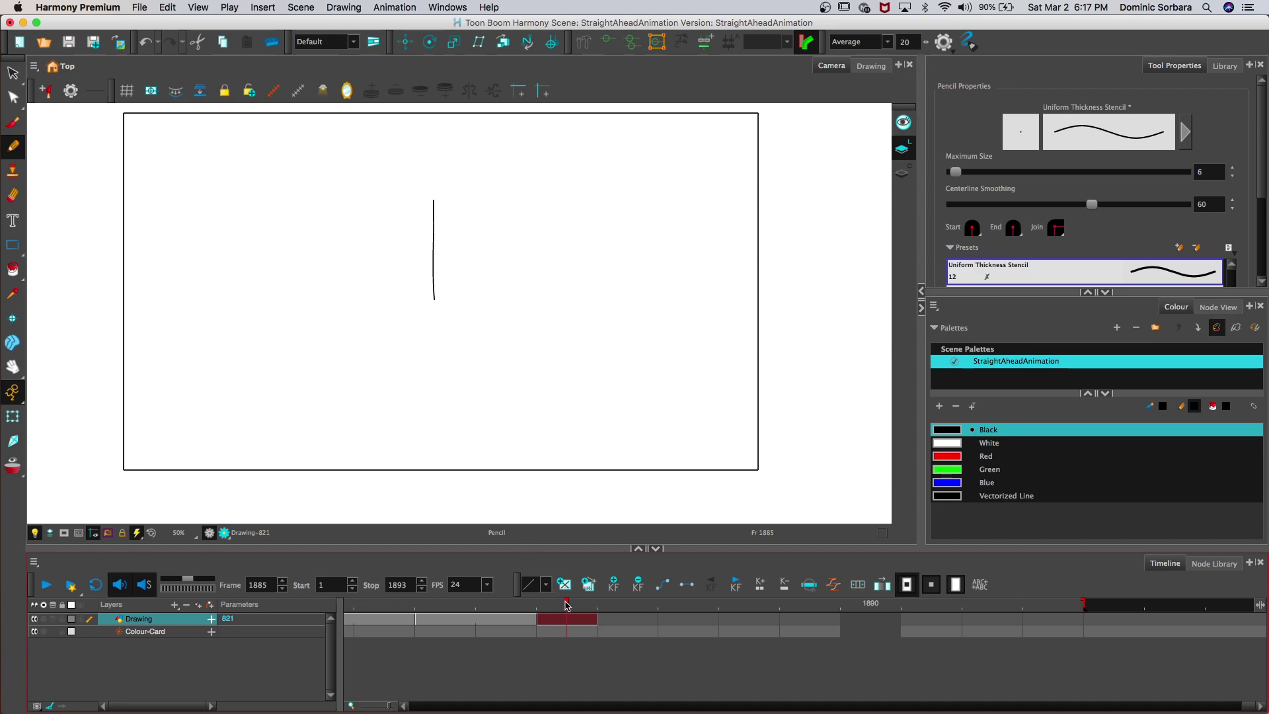
pyautogui.press(',')
pyautogui.press(',')
pyautogui.press(',')
pyautogui.press(',')
pyautogui.press(',')
pyautogui.click(53, 586)
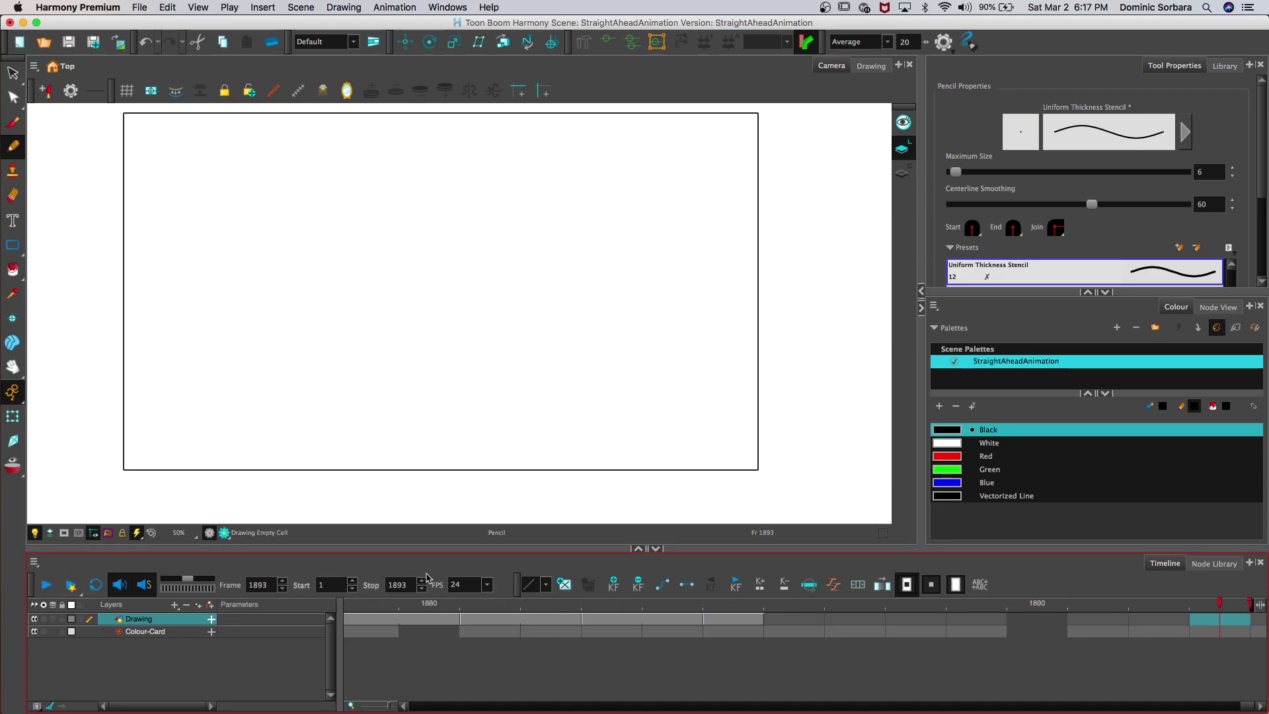
# Step: Hold frame 1885's line through frame 1886 and turn on onion skinning at frame 1887
pyautogui.click(561, 620)
pyautogui.click(734, 621)
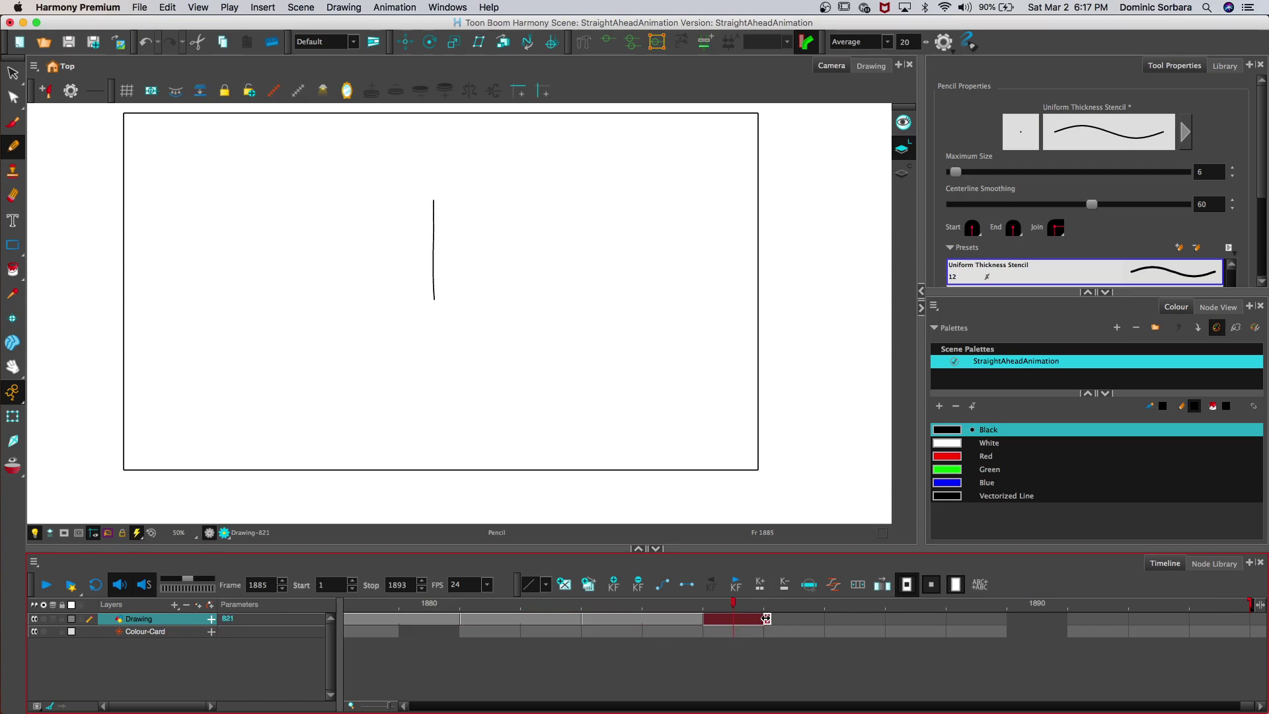
pyautogui.click(839, 623)
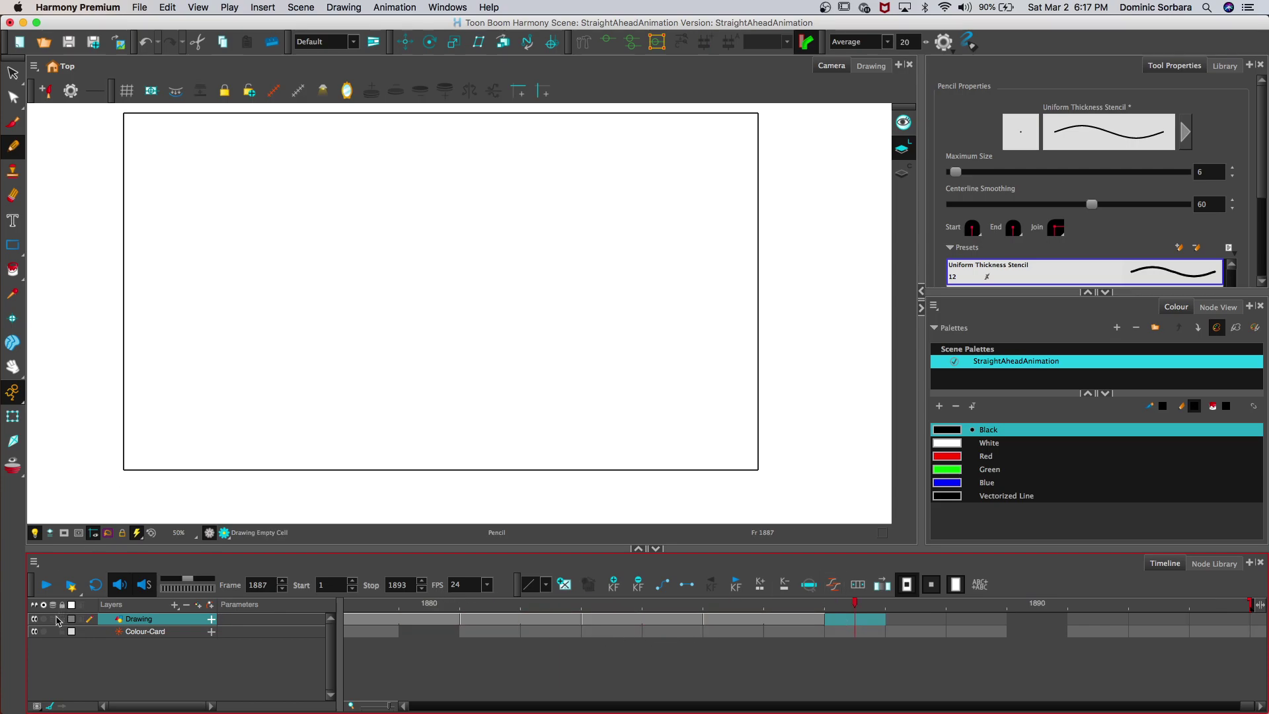
pyautogui.moveTo(434, 299); pyautogui.dragTo(434, 201)
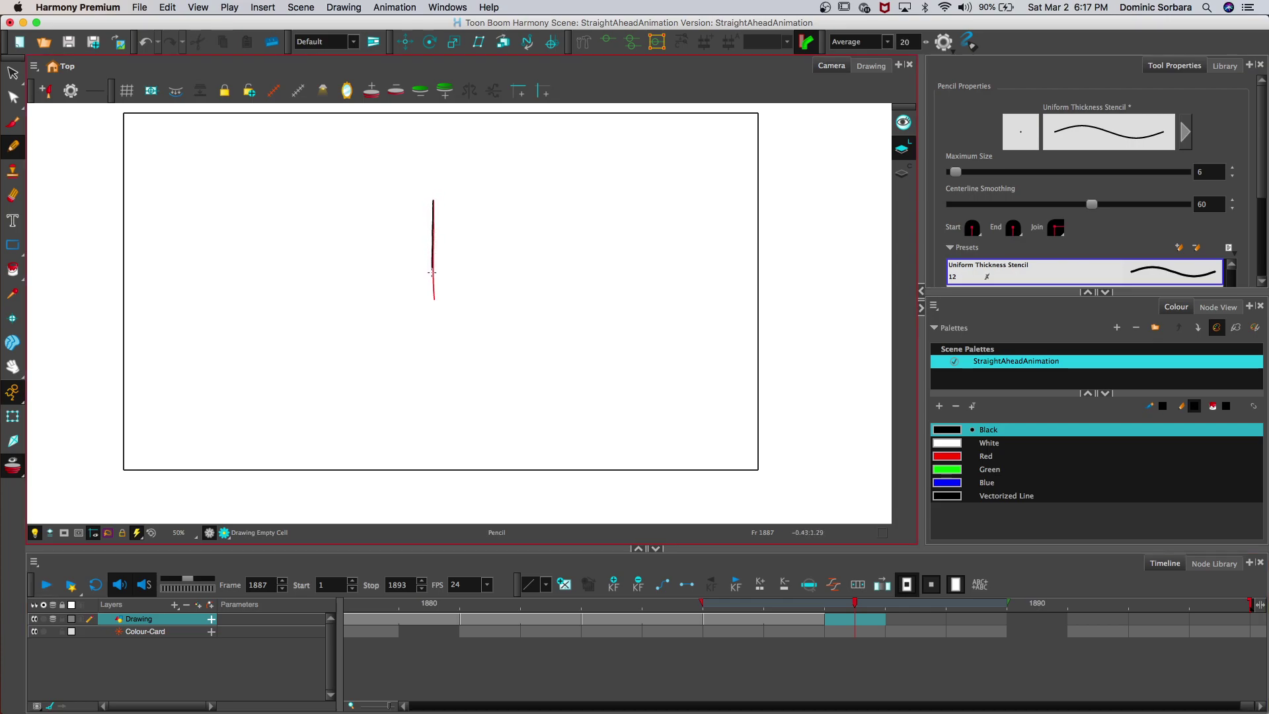
pyautogui.moveTo(433, 294)
pyautogui.mouseDown()
pyautogui.moveTo(449, 323)
pyautogui.moveTo(491, 348)
pyautogui.mouseUp()
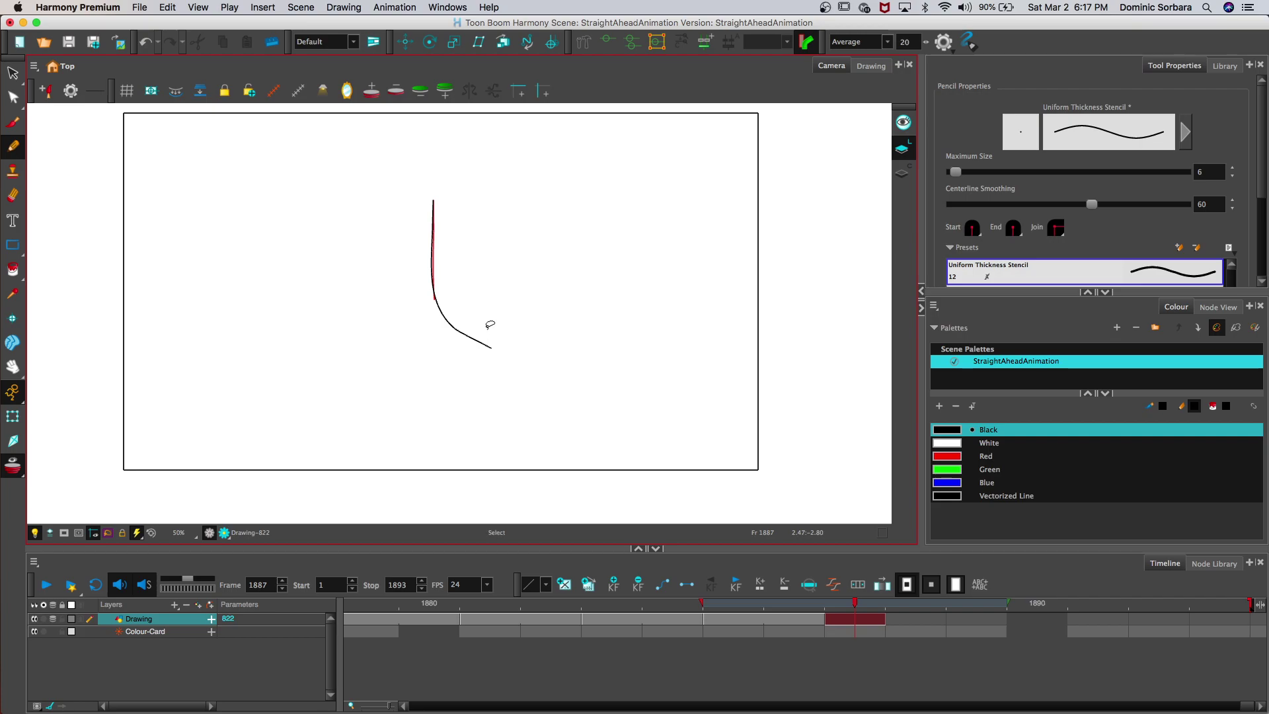
pyautogui.press('super+z')
# Step: On frame 1887, trace the onion-skinned vertical line and extend its lower end in a smooth curve down to the right
pyautogui.press('2')
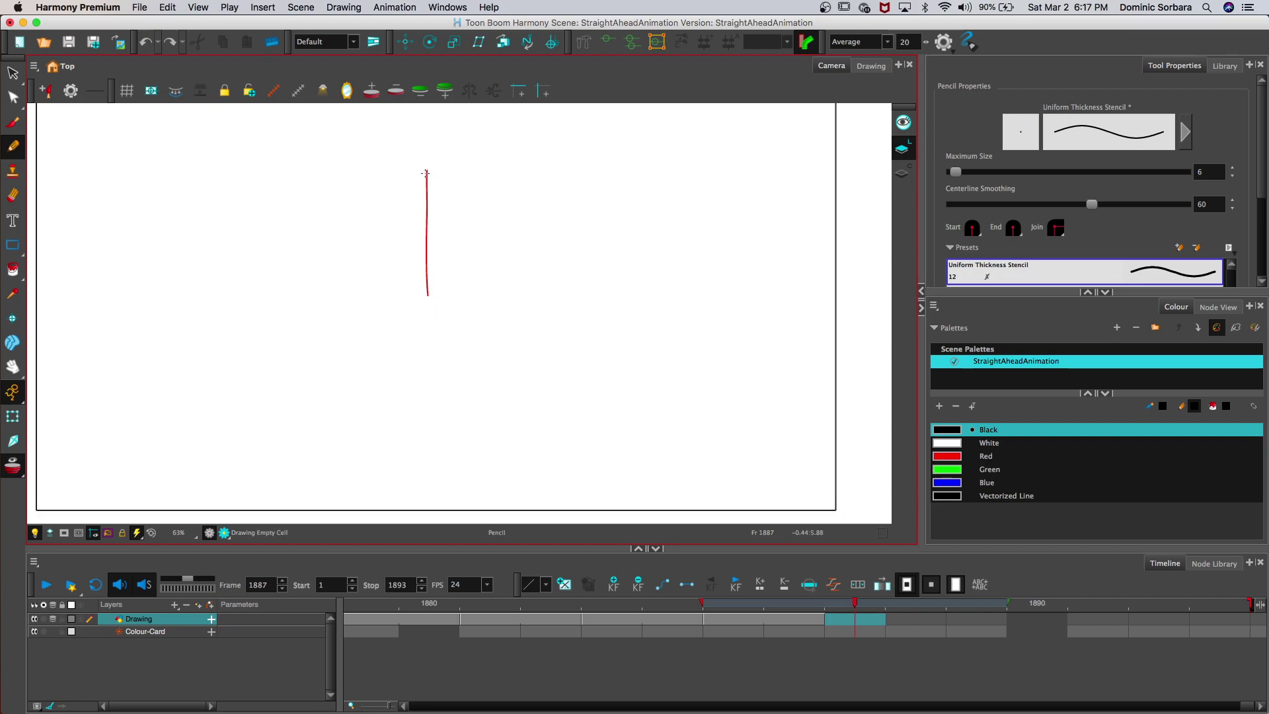
pyautogui.moveTo(426, 205); pyautogui.dragTo(426, 230)
pyautogui.moveTo(427, 275); pyautogui.dragTo(433, 300)
pyautogui.hotkey('alt', 'e')
pyautogui.moveTo(426, 158); pyautogui.dragTo(431, 251)
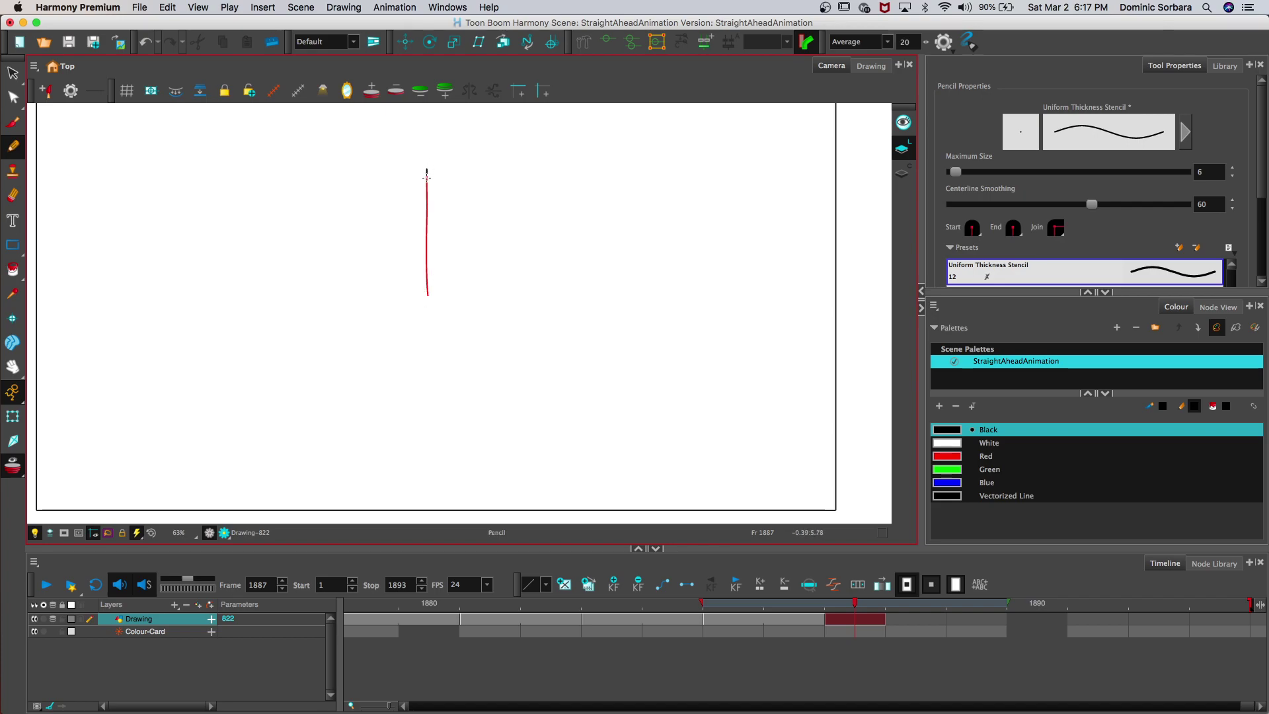
pyautogui.moveTo(427, 261)
pyautogui.mouseDown()
pyautogui.moveTo(438, 325)
pyautogui.moveTo(478, 358)
pyautogui.moveTo(511, 360)
pyautogui.mouseUp()
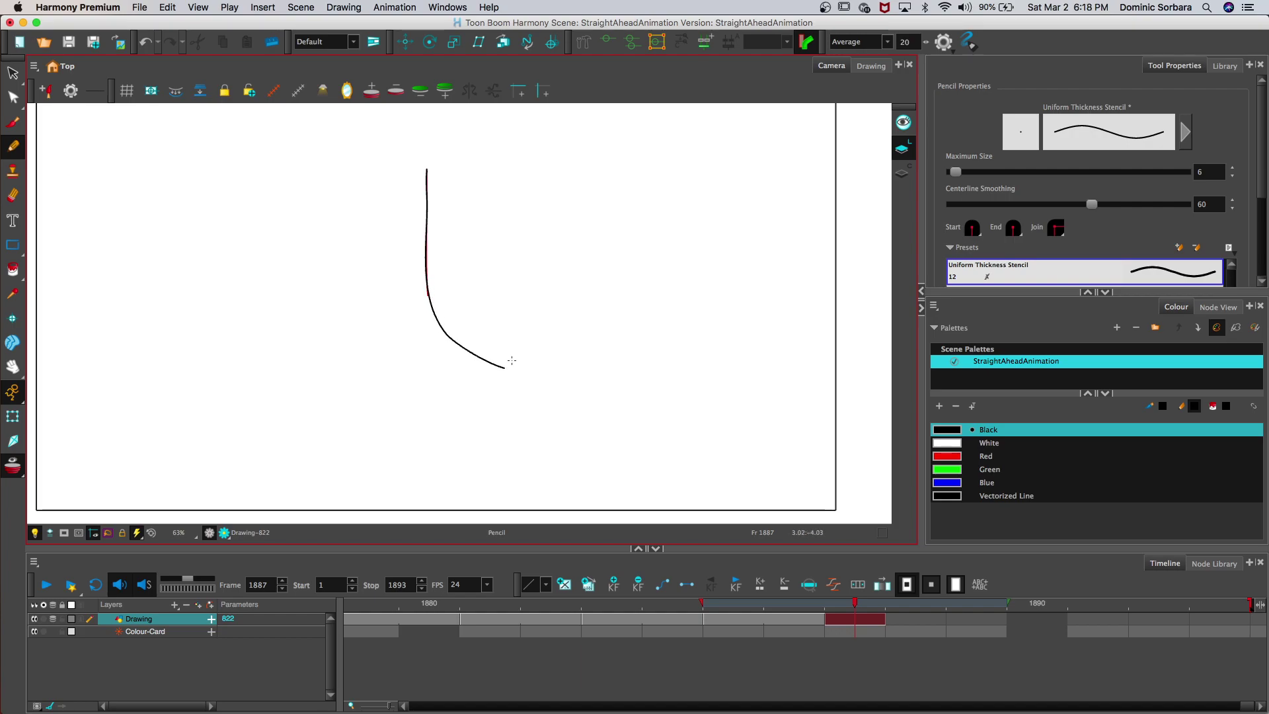
pyautogui.press('1')
pyautogui.press('1')
pyautogui.press('1')
pyautogui.press('1')
pyautogui.press('1')
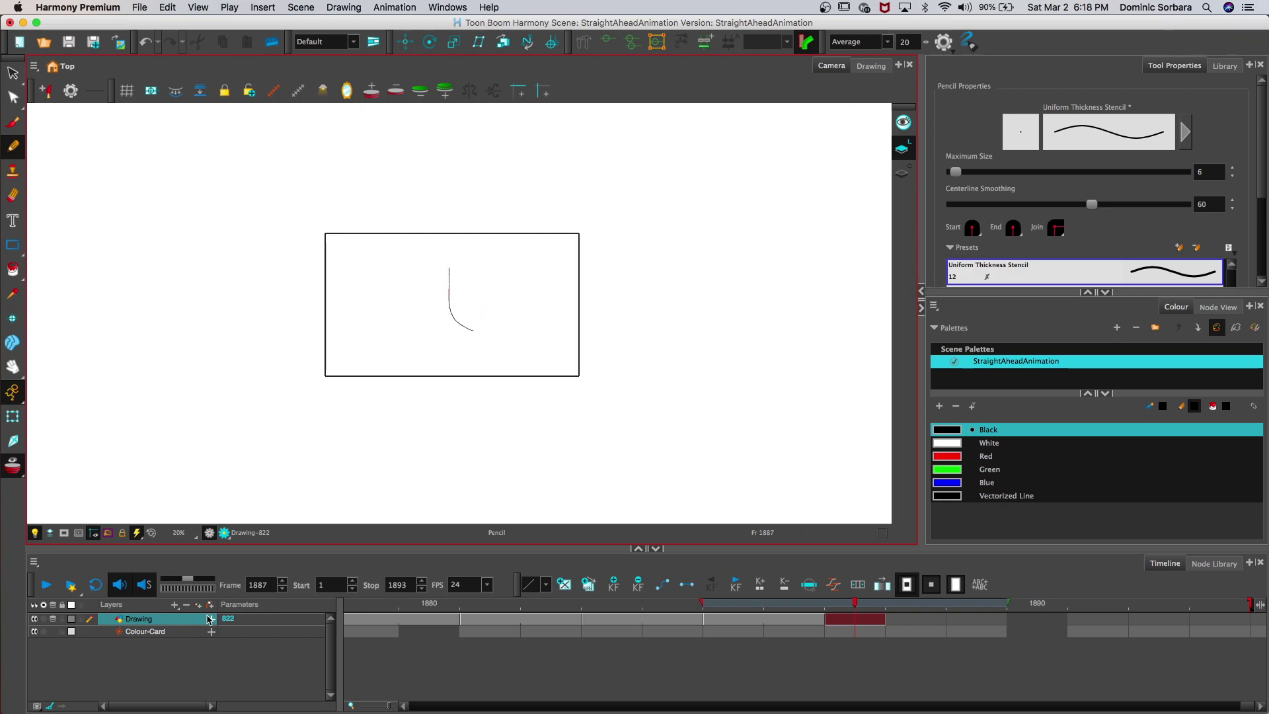
# Step: Turn off onion skinning and play back the line animation from several frames before frame 1887
pyautogui.click(53, 619)
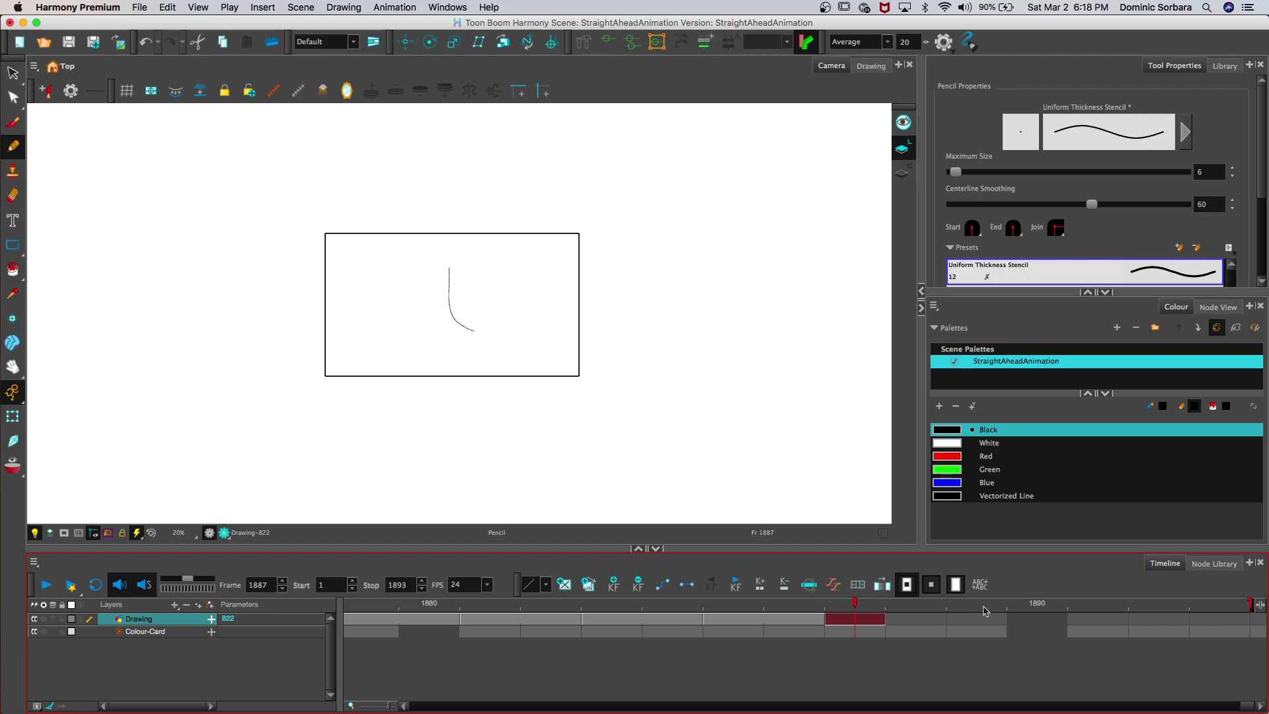
pyautogui.click(793, 602)
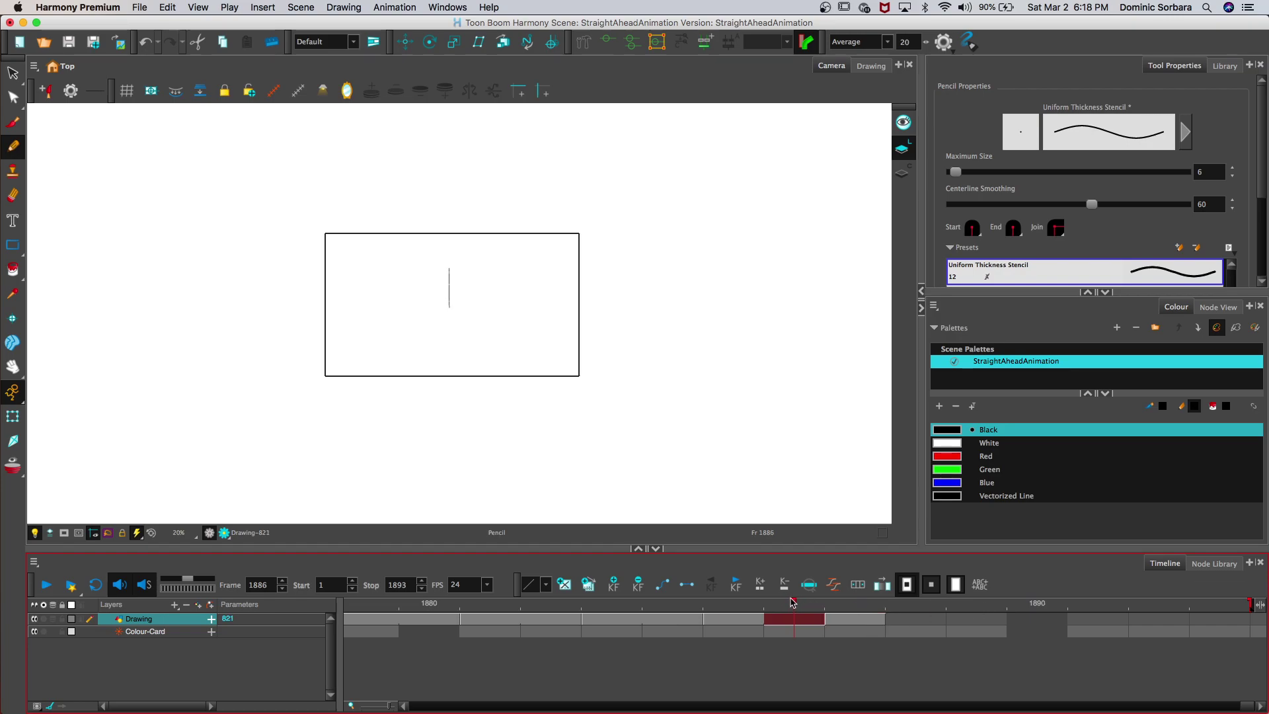
pyautogui.click(489, 602)
pyautogui.moveTo(487, 608); pyautogui.dragTo(323, 604)
pyautogui.click(46, 588)
pyautogui.click(46, 586)
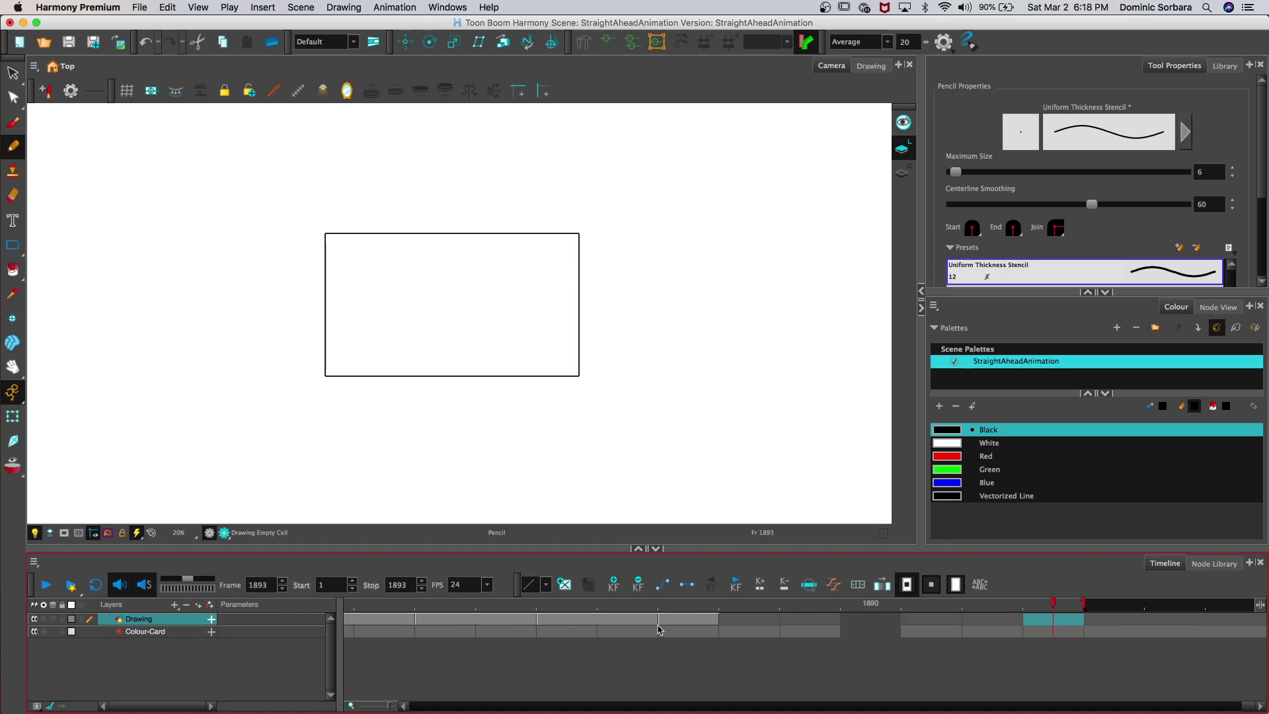
# Step: Hold frame 1887's drawing through frame 1888 and turn on onion skinning at frame 1889
pyautogui.click(674, 621)
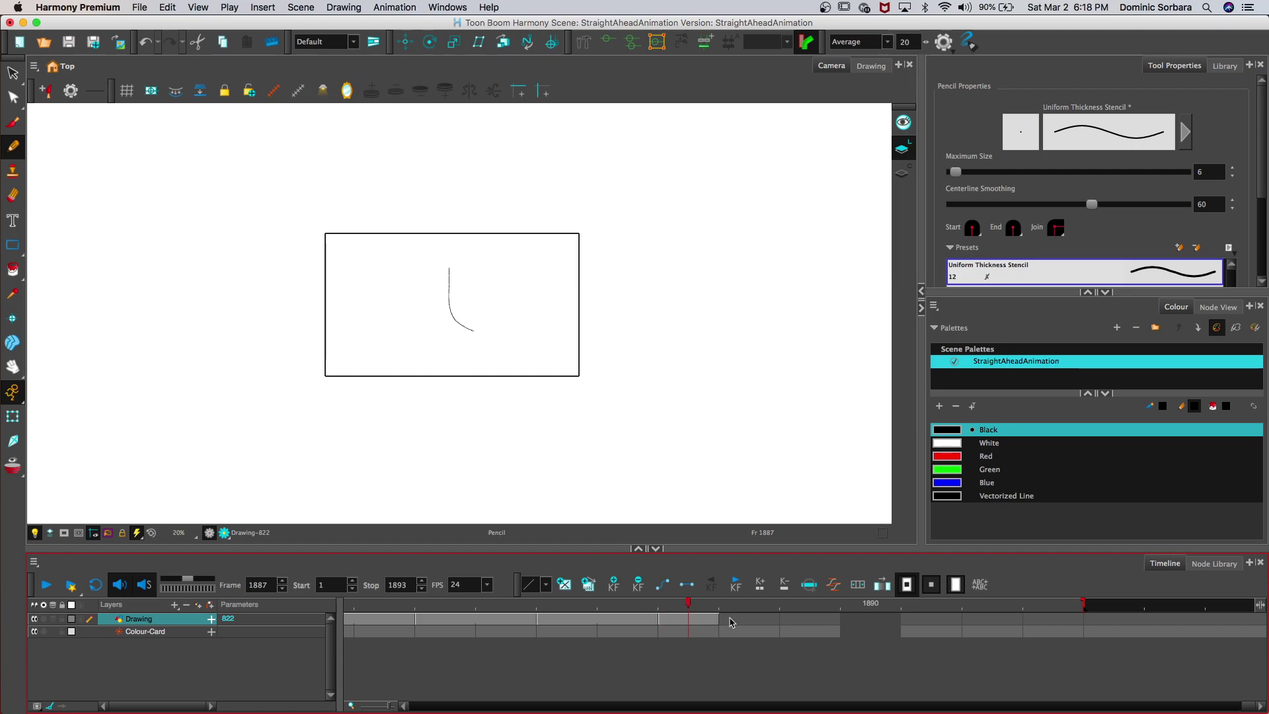
pyautogui.click(786, 618)
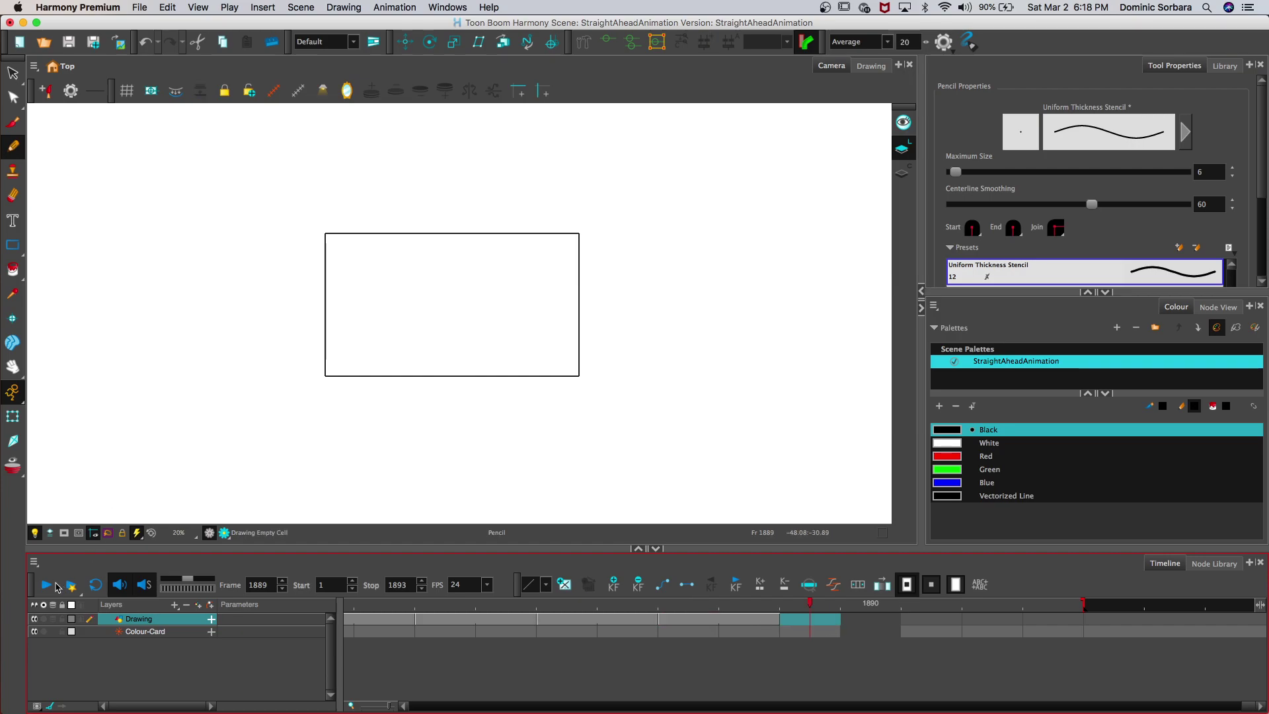
pyautogui.click(53, 618)
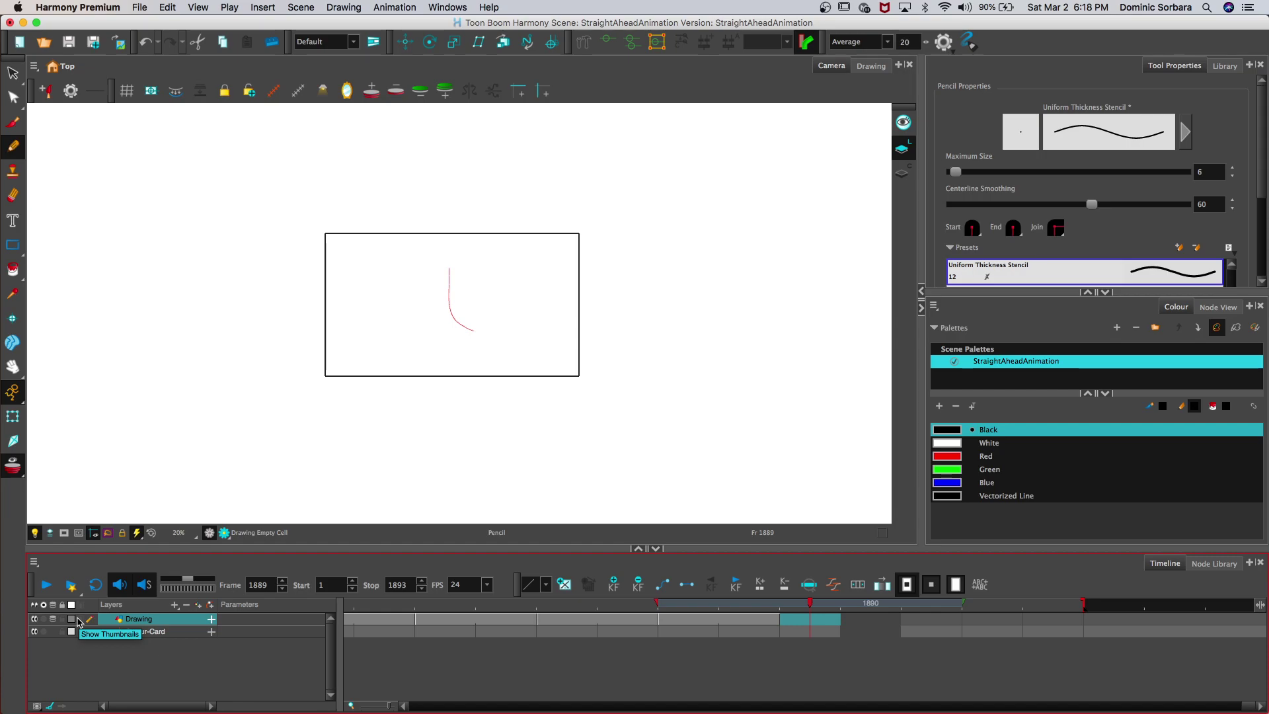
# Step: On frame 1889, trace the onion-skinned line and extend it through a rounded bottom, curving up to the right
pyautogui.click(13, 367)
pyautogui.moveTo(346, 206); pyautogui.dragTo(345, 199)
pyautogui.press('2')
pyautogui.press('2')
pyautogui.press('2')
pyautogui.press('2')
pyautogui.hotkey('alt', 'x')
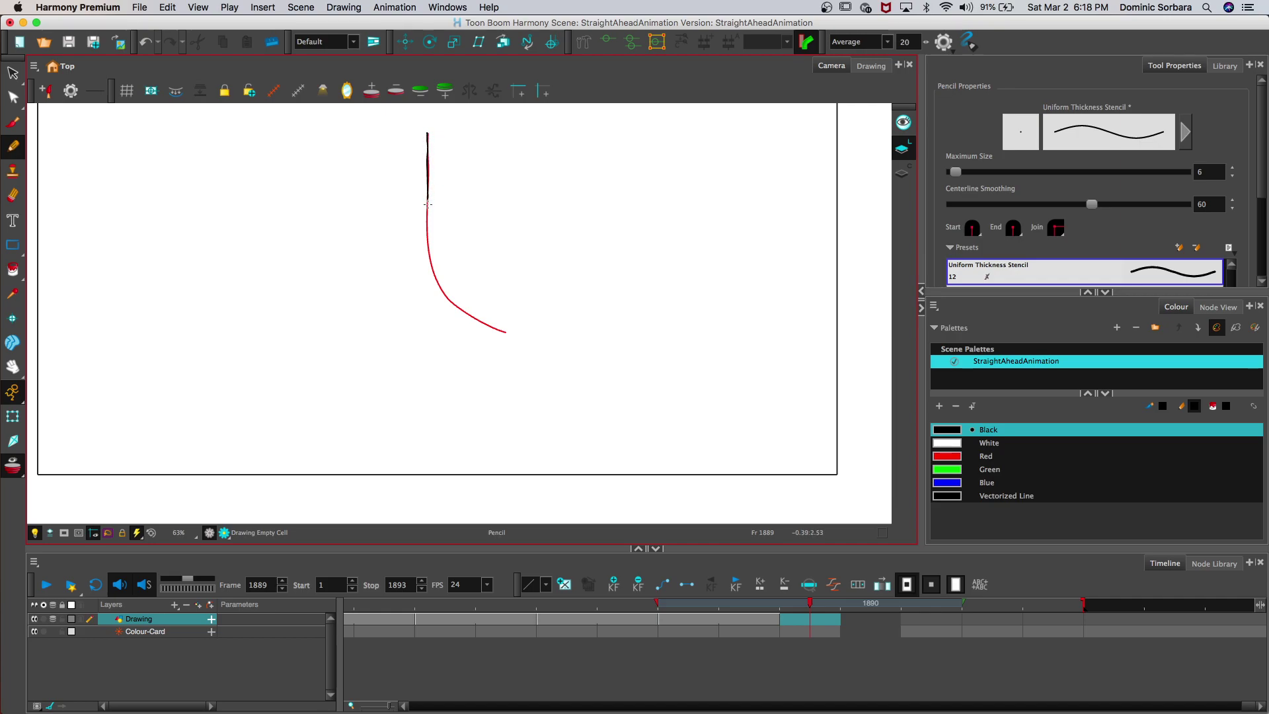
pyautogui.moveTo(428, 235); pyautogui.dragTo(442, 291)
pyautogui.moveTo(516, 334)
pyautogui.mouseDown()
pyautogui.moveTo(586, 334)
pyautogui.moveTo(692, 264)
pyautogui.mouseUp()
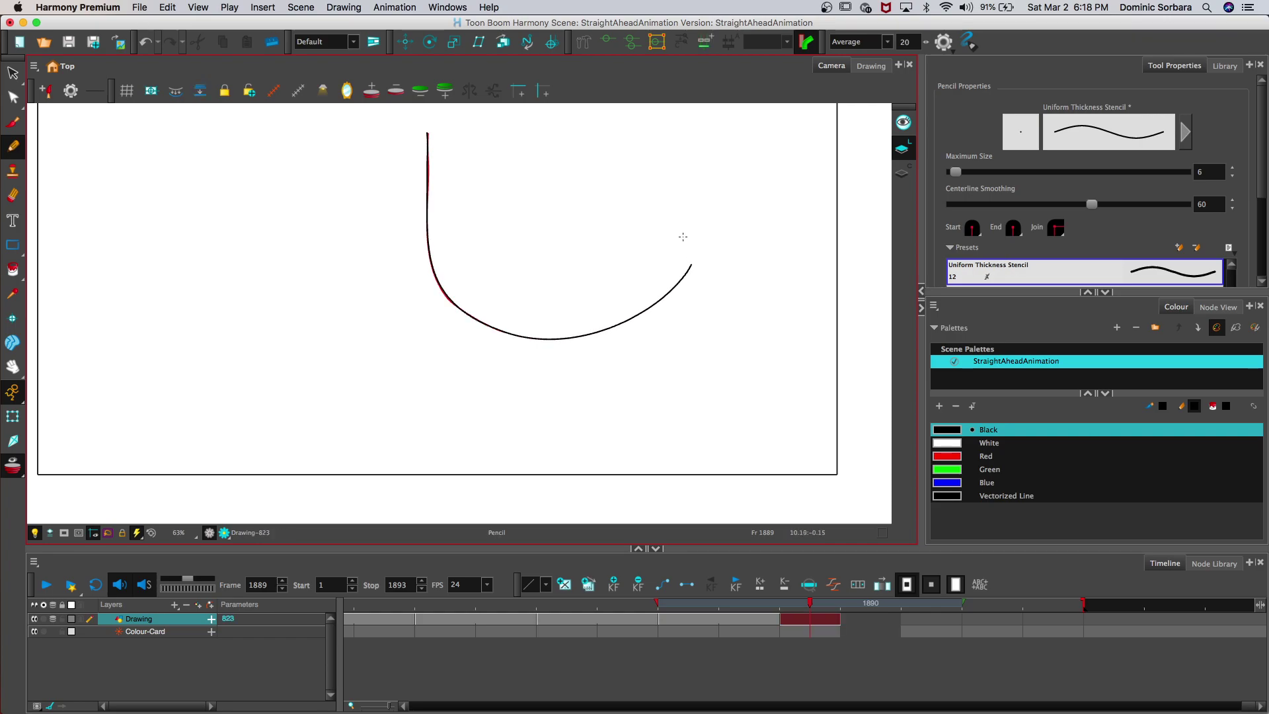
# Step: Hold frame 1889's drawing through frame 1890 and go to frame 1891
pyautogui.press('2')
pyautogui.press('2')
pyautogui.press('2')
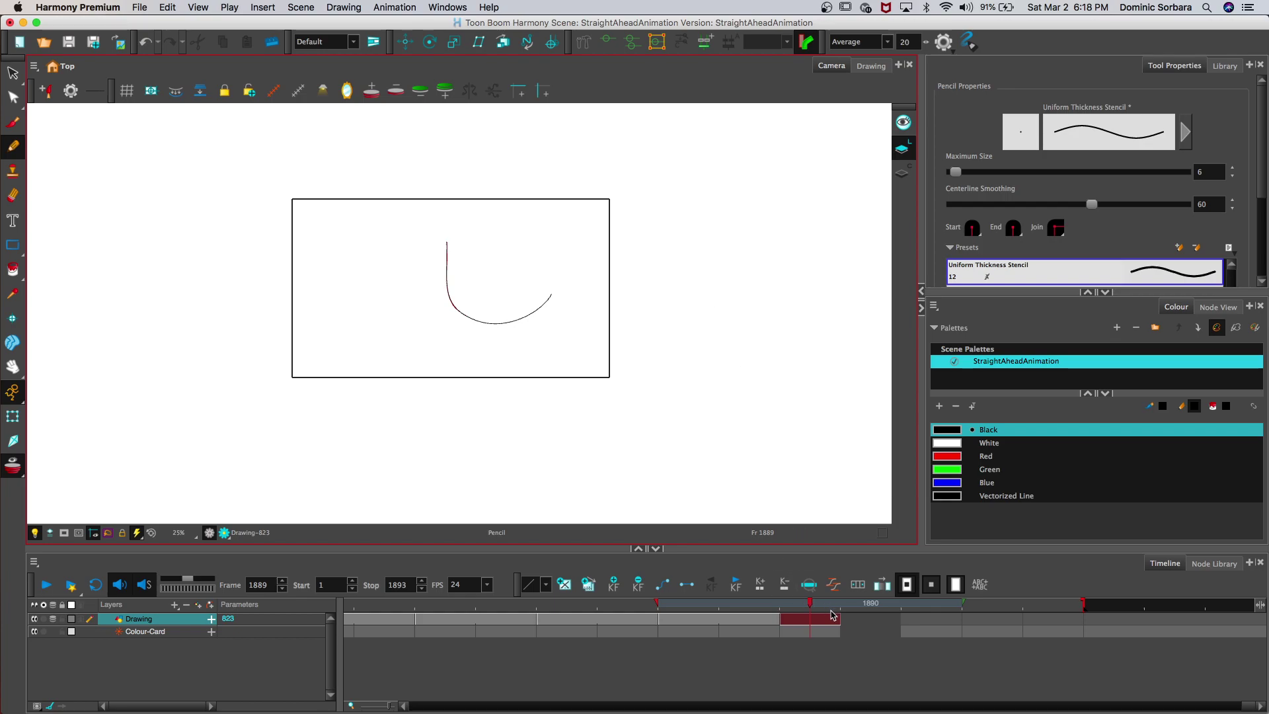
pyautogui.moveTo(837, 618); pyautogui.dragTo(886, 617)
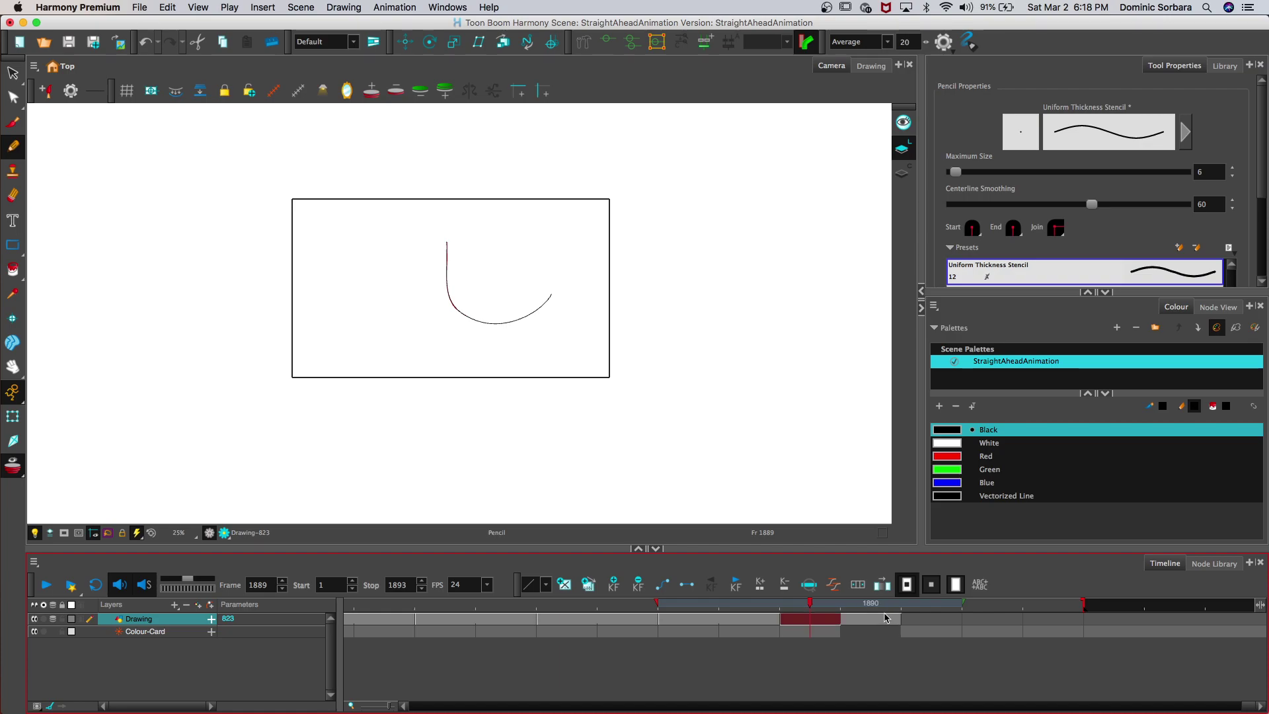
pyautogui.click(932, 619)
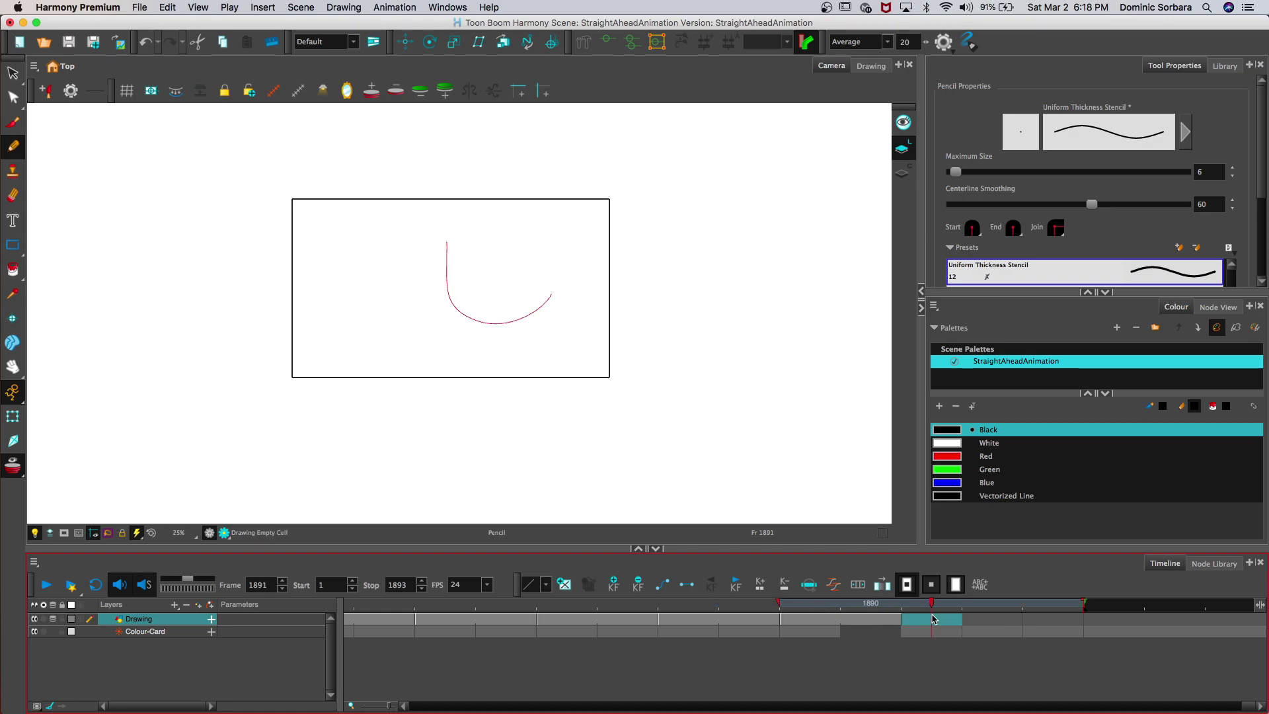
# Step: On frame 1891, trace the onion-skinned curve and extend it up the right side, looping left just past the frame's top edge
pyautogui.click(13, 367)
pyautogui.moveTo(337, 192); pyautogui.dragTo(332, 199)
pyautogui.press('2')
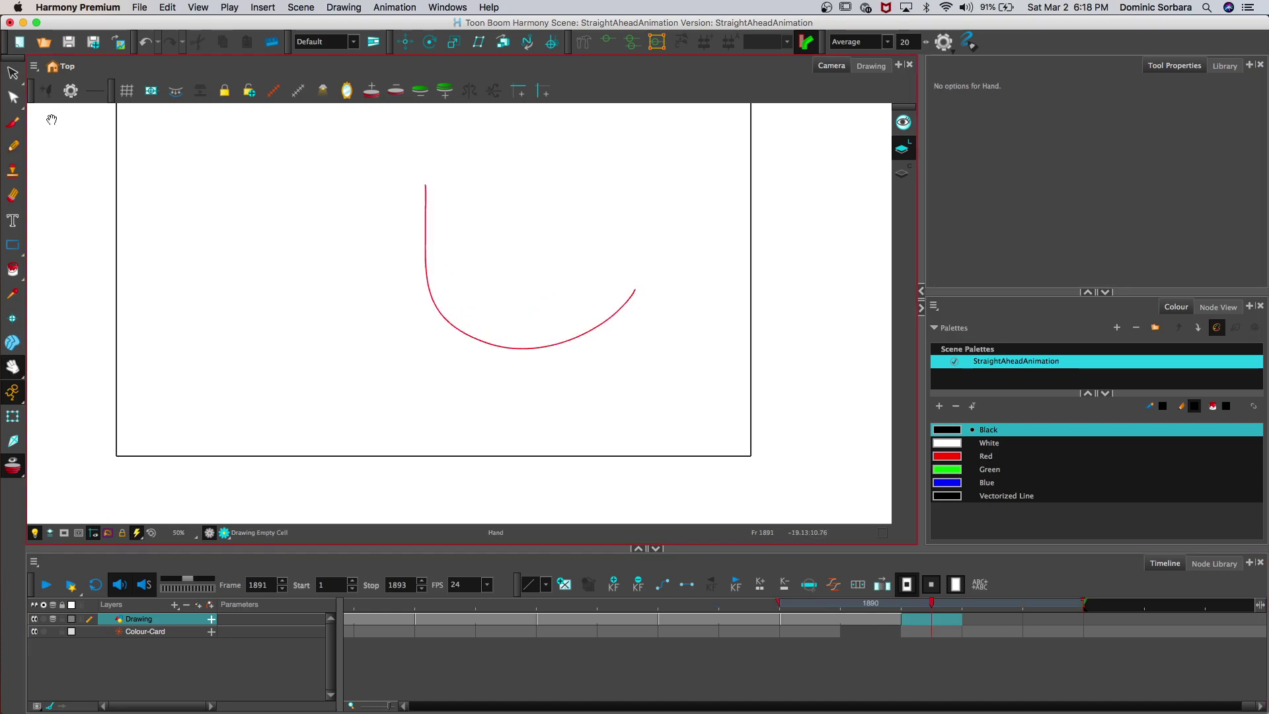
pyautogui.press('2')
pyautogui.click(13, 145)
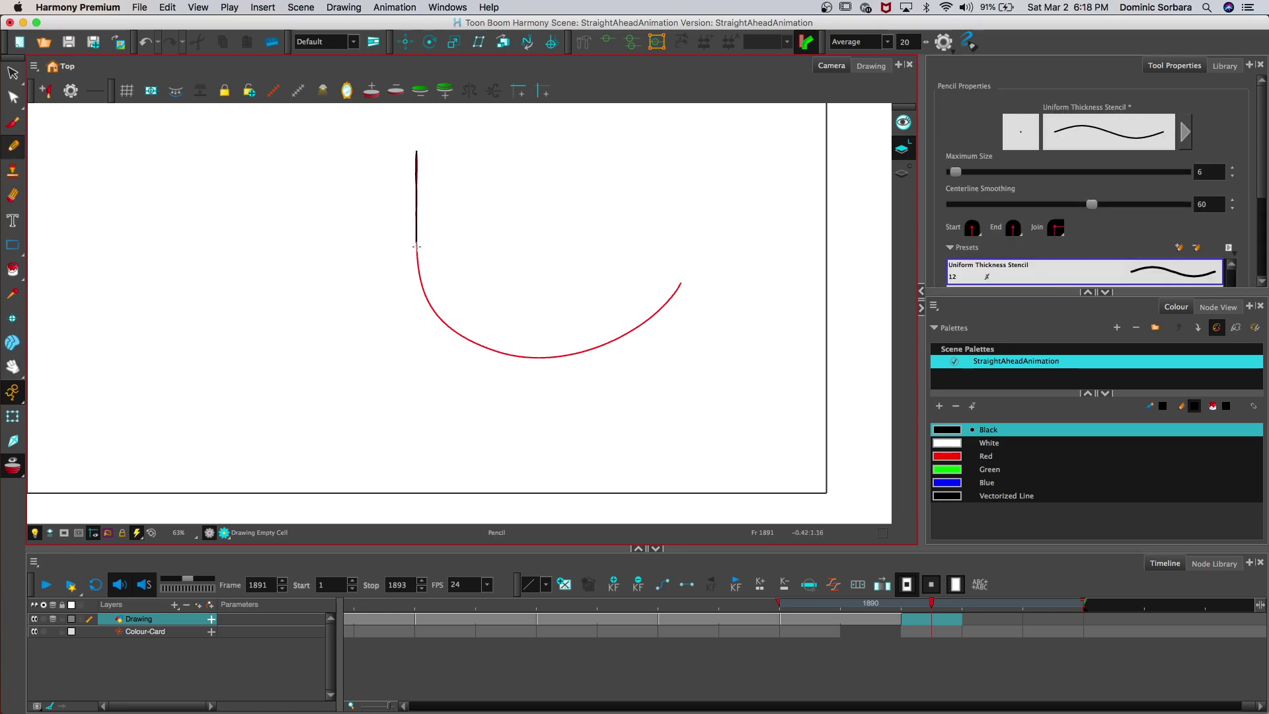
pyautogui.moveTo(425, 293); pyautogui.dragTo(433, 311)
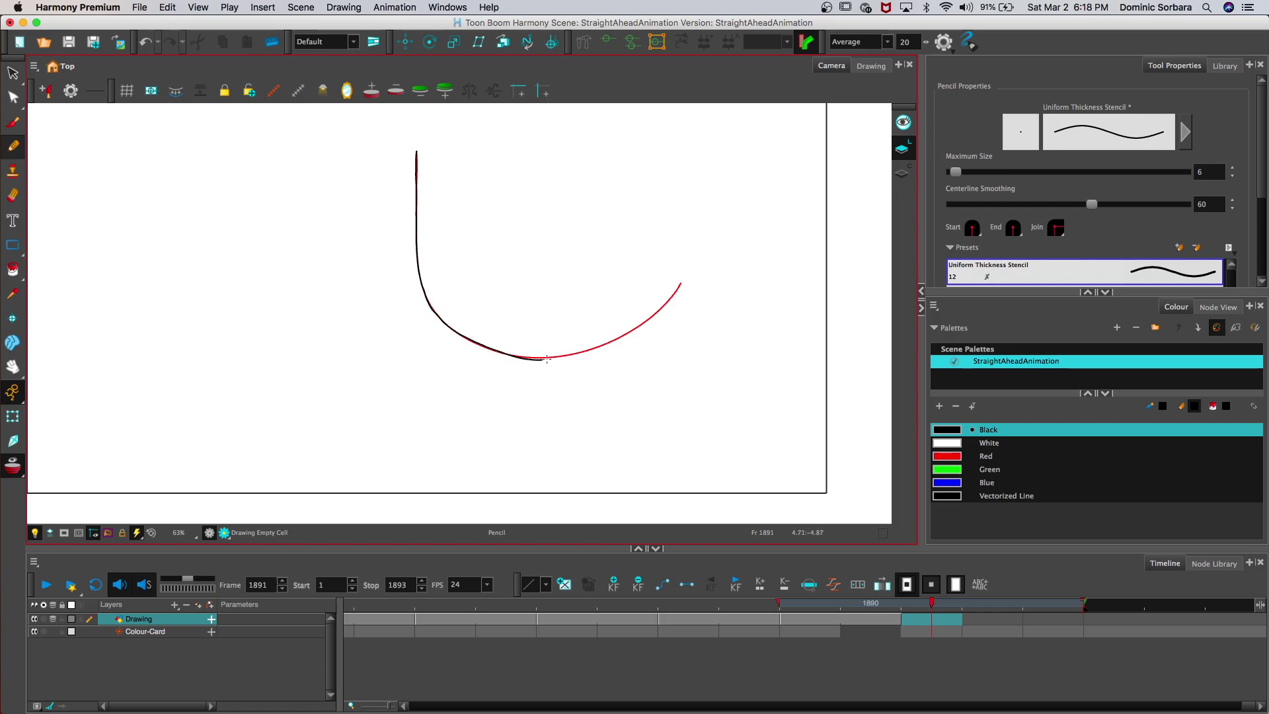
pyautogui.moveTo(651, 317)
pyautogui.mouseDown()
pyautogui.moveTo(683, 279)
pyautogui.moveTo(700, 211)
pyautogui.mouseUp()
pyautogui.moveTo(691, 126); pyautogui.dragTo(661, 82)
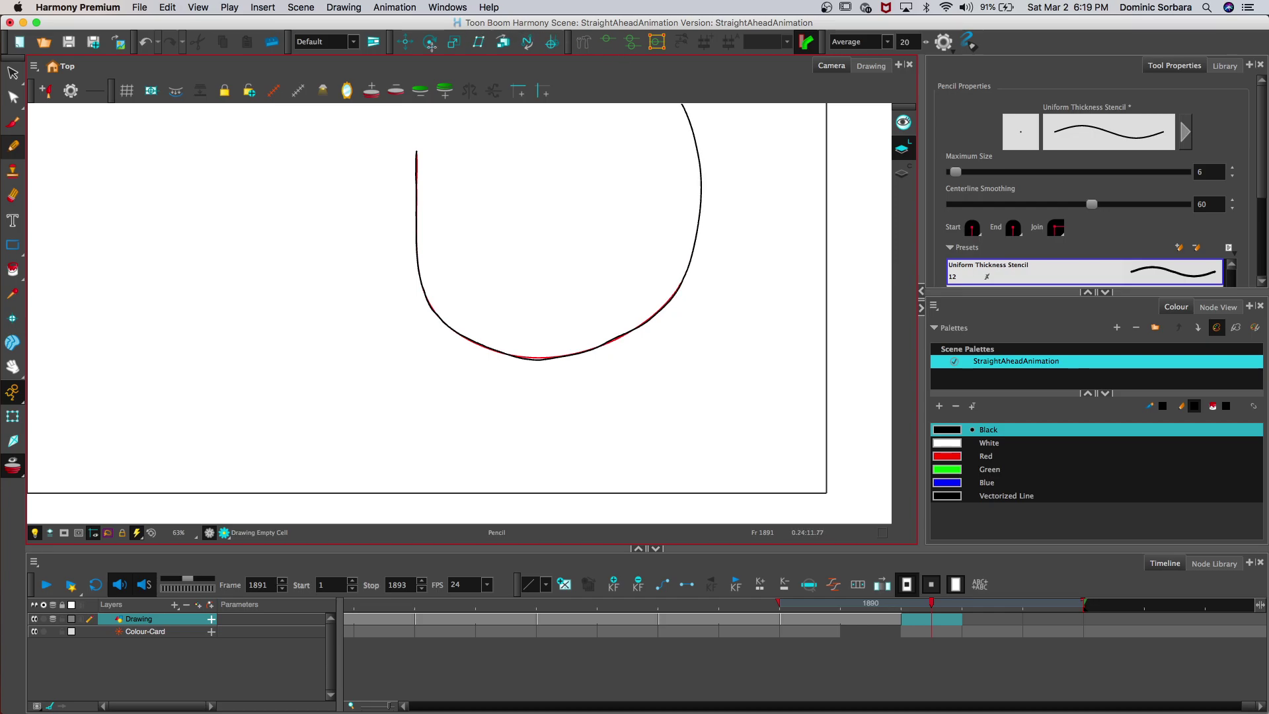
pyautogui.click(430, 42)
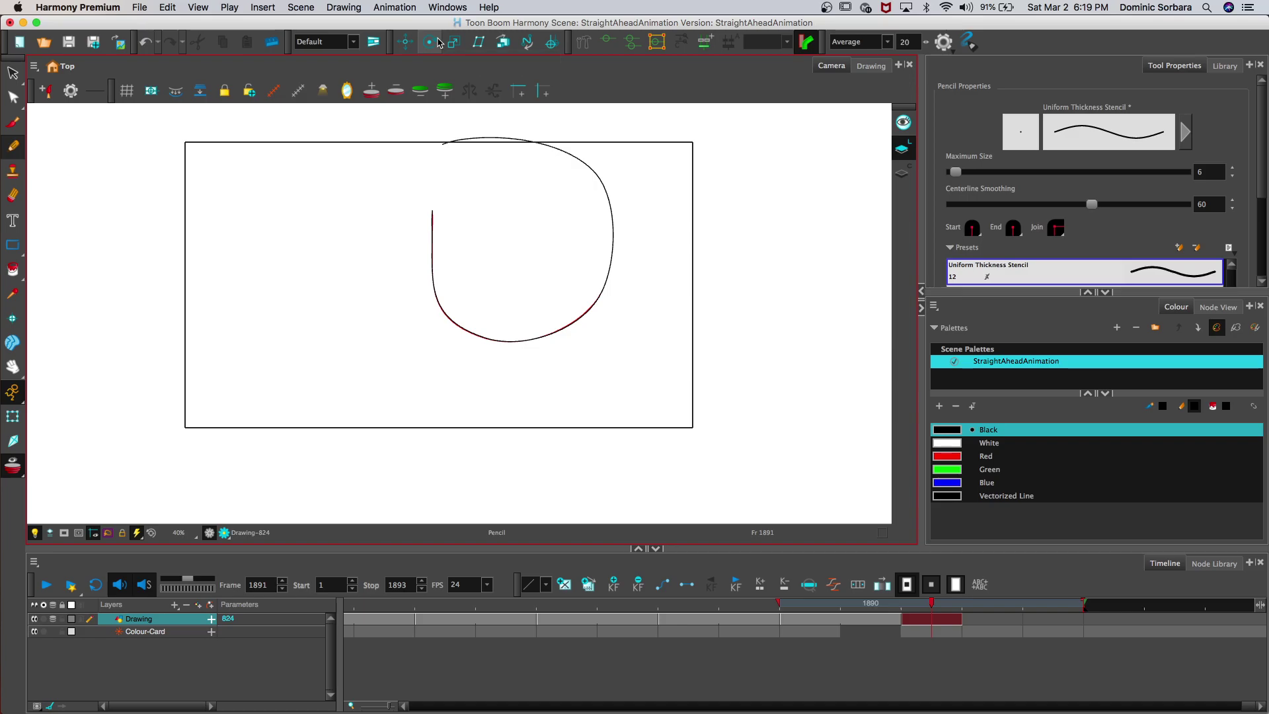
# Step: Play back the animation from frame 1876 and return to frame 1891's drawing
pyautogui.moveTo(929, 603); pyautogui.dragTo(229, 608)
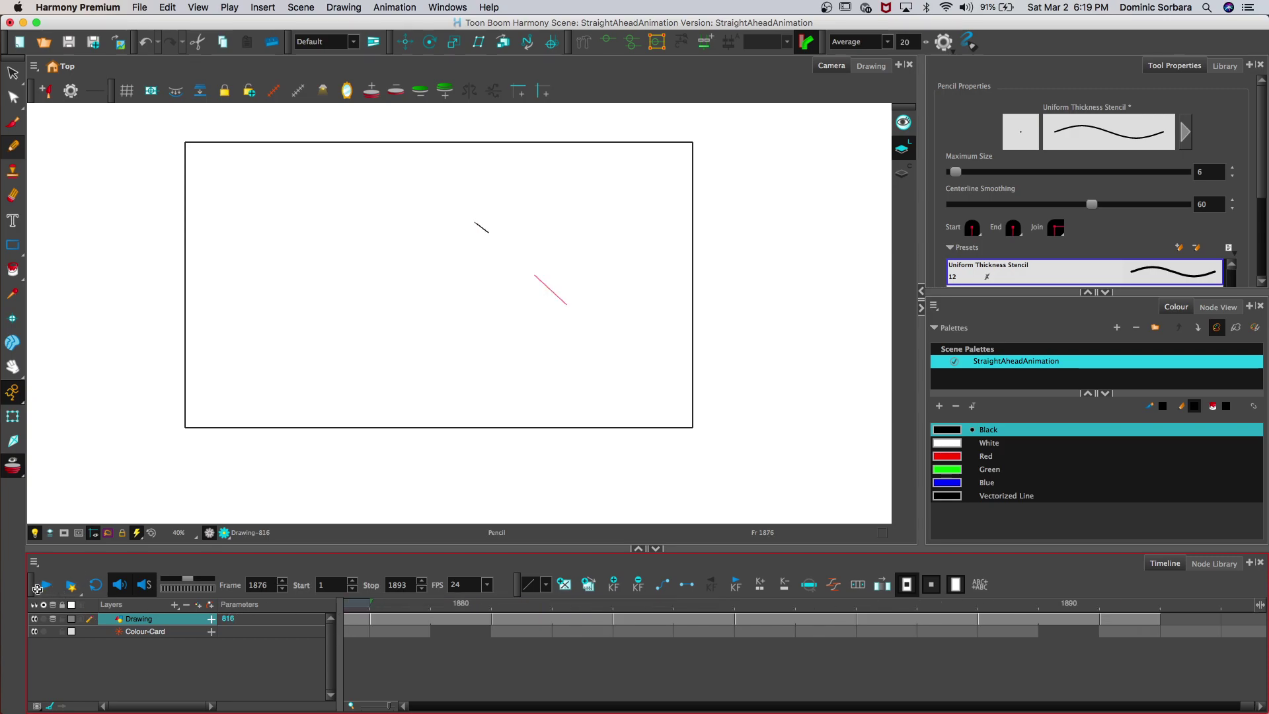
pyautogui.click(38, 587)
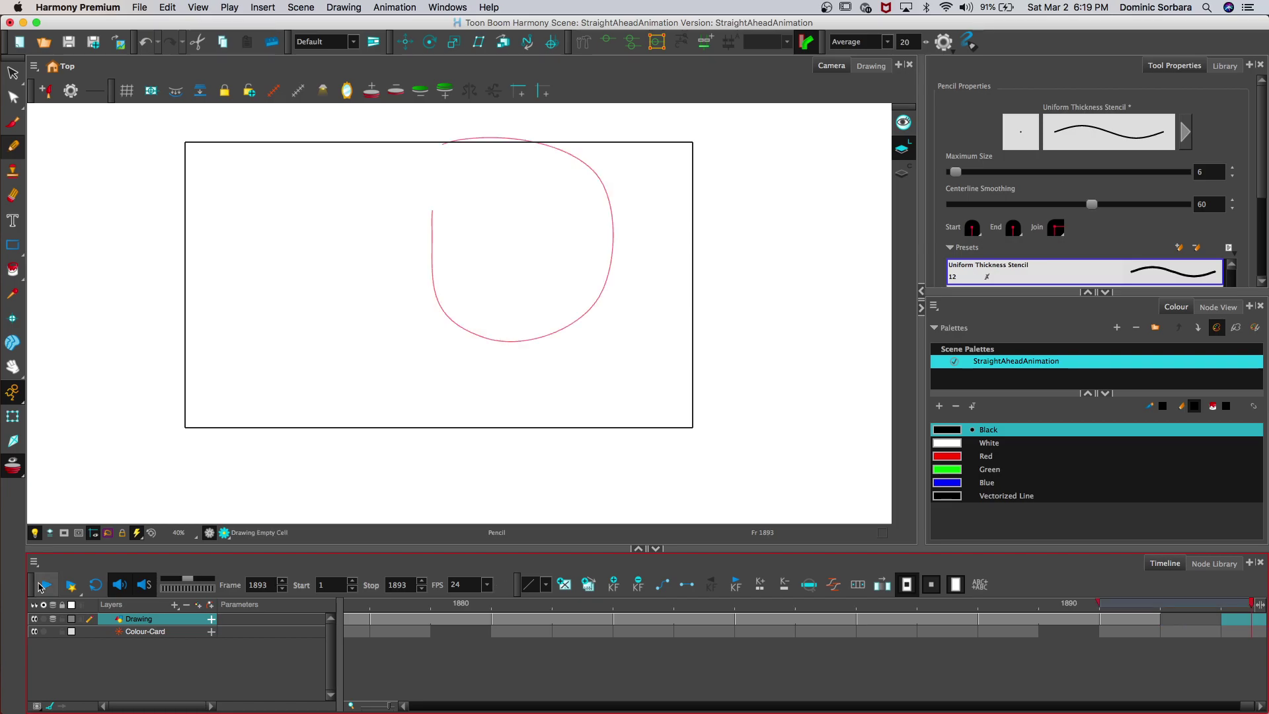
pyautogui.click(1139, 625)
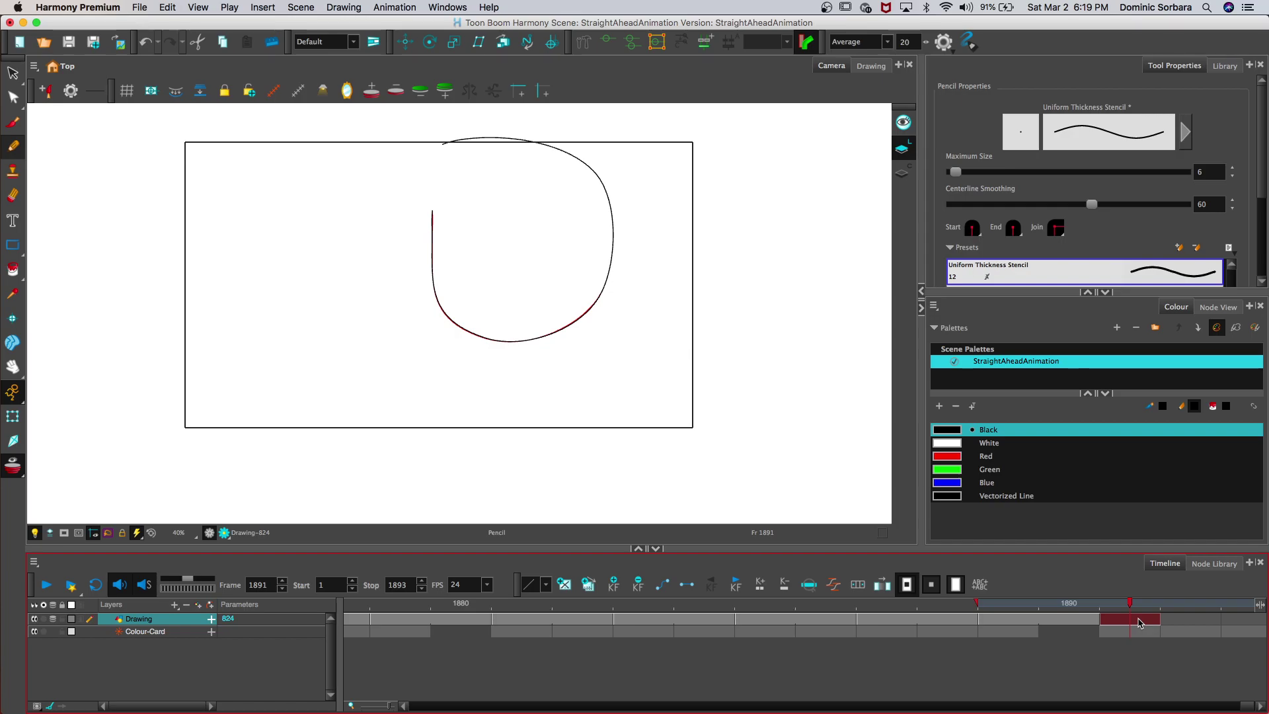
# Step: Hold frame 1891's drawing through frame 1892 and select frame 1893
pyautogui.click(1250, 706)
pyautogui.moveTo(1250, 705); pyautogui.dragTo(1259, 704)
pyautogui.moveTo(955, 616); pyautogui.dragTo(1015, 621)
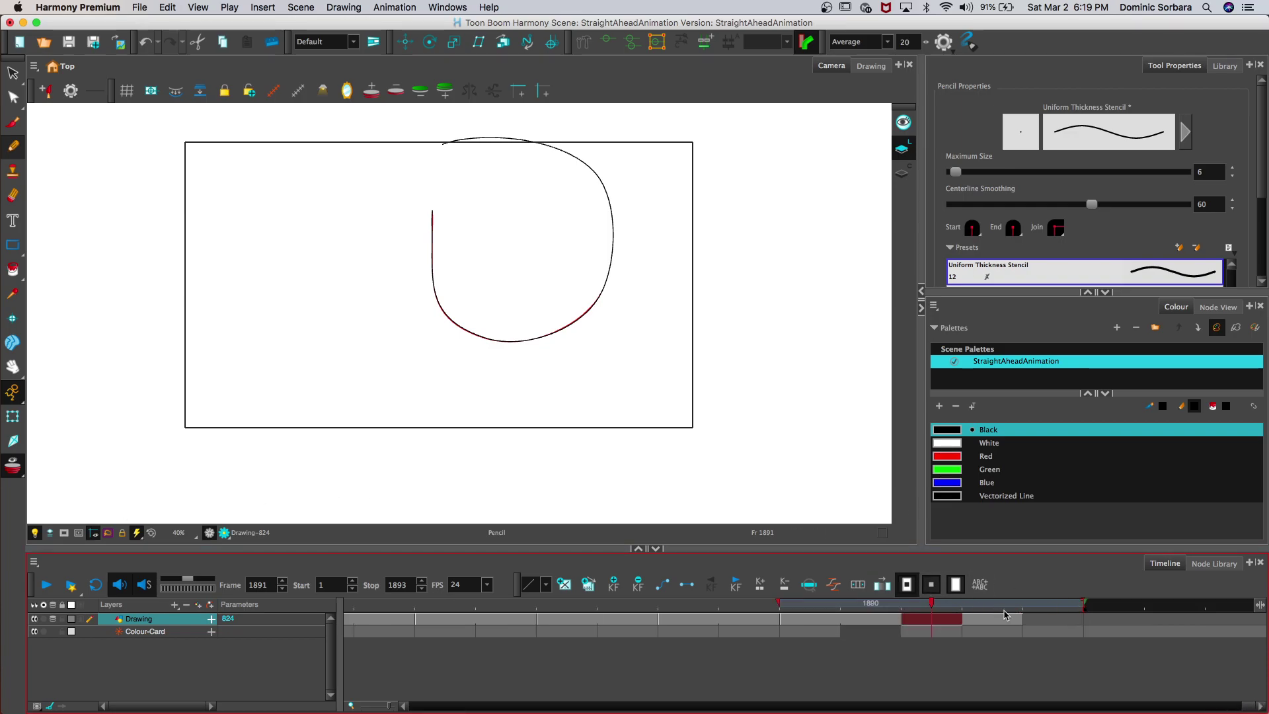
pyautogui.click(1058, 616)
# Step: Extend the scene's end to frame 2010 and return to the timeline area around frame 1893
pyautogui.moveTo(1084, 603)
pyautogui.mouseDown()
pyautogui.moveTo(1264, 606)
pyautogui.moveTo(1264, 617)
pyautogui.moveTo(1216, 636)
pyautogui.moveTo(1229, 608)
pyautogui.moveTo(1264, 606)
pyautogui.moveTo(1009, 616)
pyautogui.mouseUp()
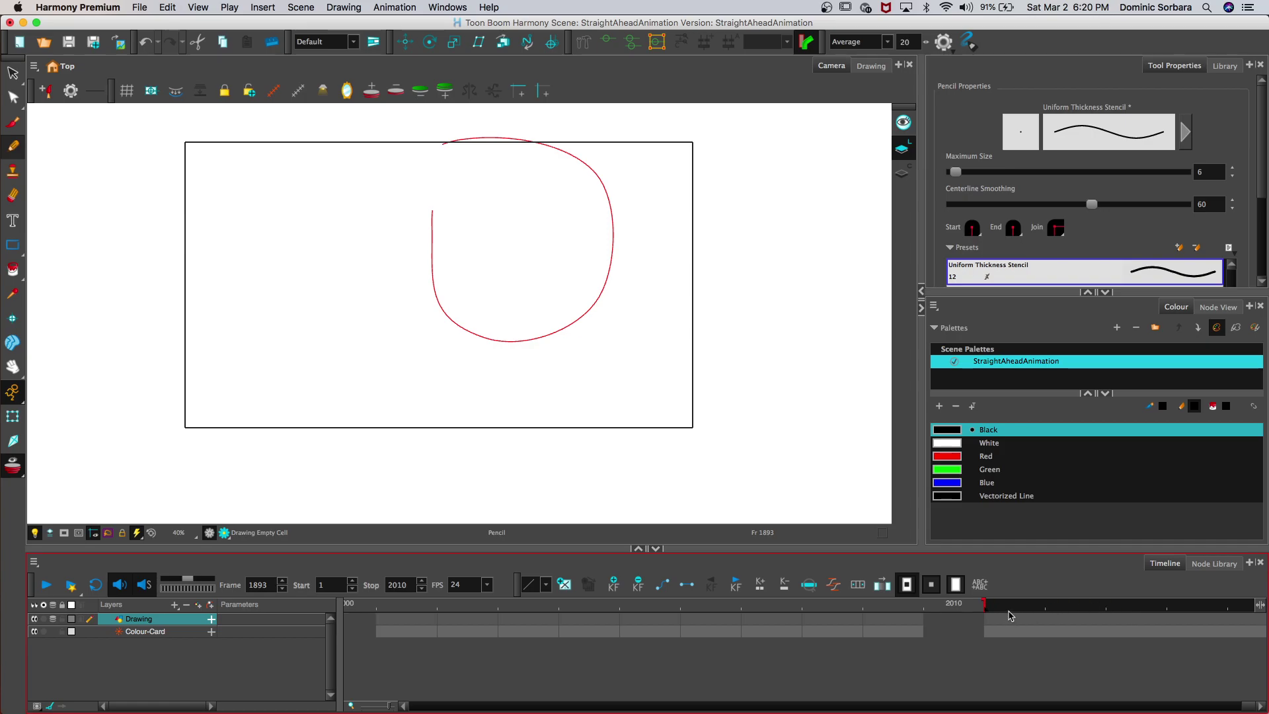
pyautogui.moveTo(1248, 705); pyautogui.dragTo(1200, 705)
pyautogui.hscroll(-3, 1208, 705)
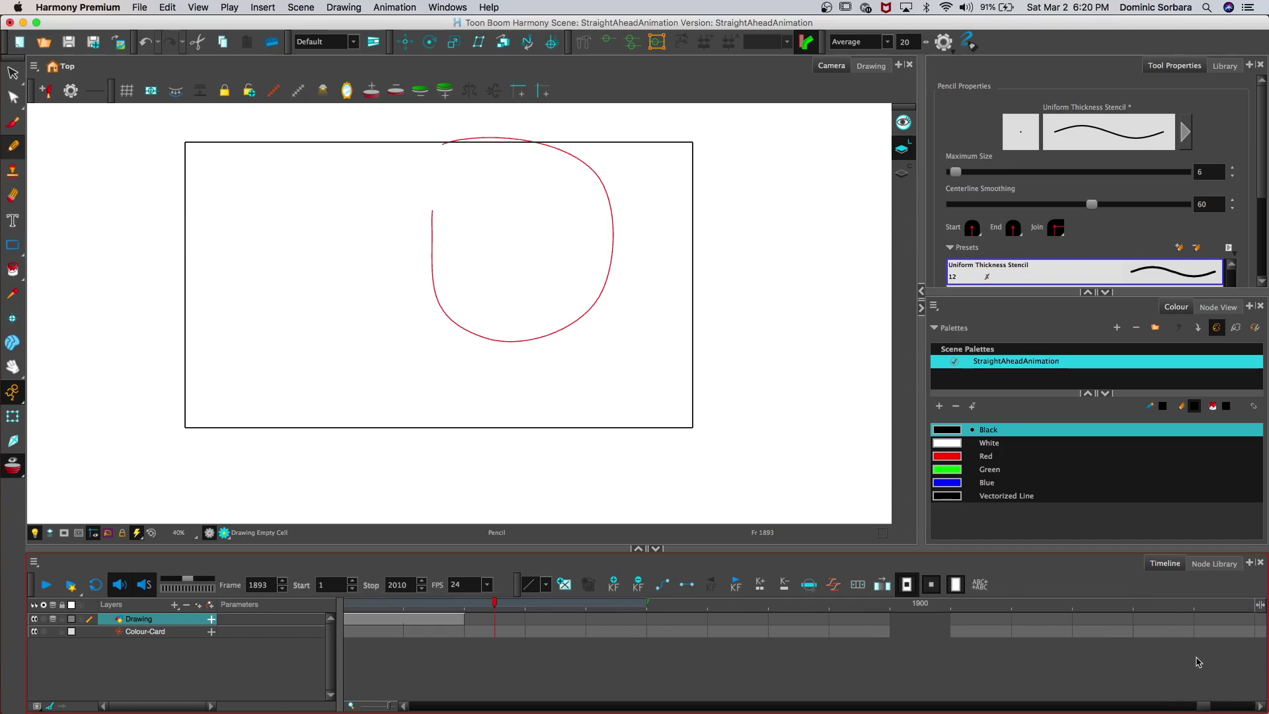
# Step: On frame 1893, trace the onion-skinned loop from its inner left end down and around the bottom, undoing inaccurate strokes
pyautogui.click(486, 616)
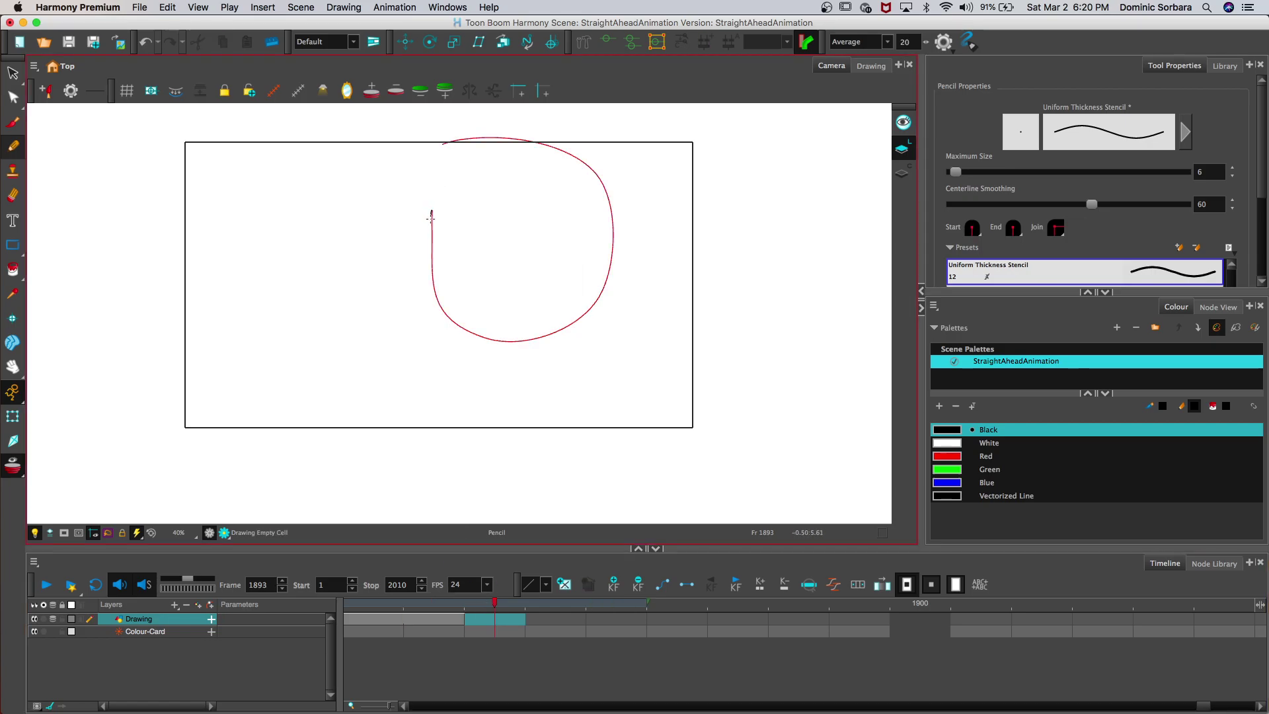
pyautogui.moveTo(432, 211); pyautogui.dragTo(431, 226)
pyautogui.press('super+z')
pyautogui.click(13, 367)
pyautogui.moveTo(241, 239); pyautogui.dragTo(240, 291)
pyautogui.press('2')
pyautogui.scroll(1, 239, 291)
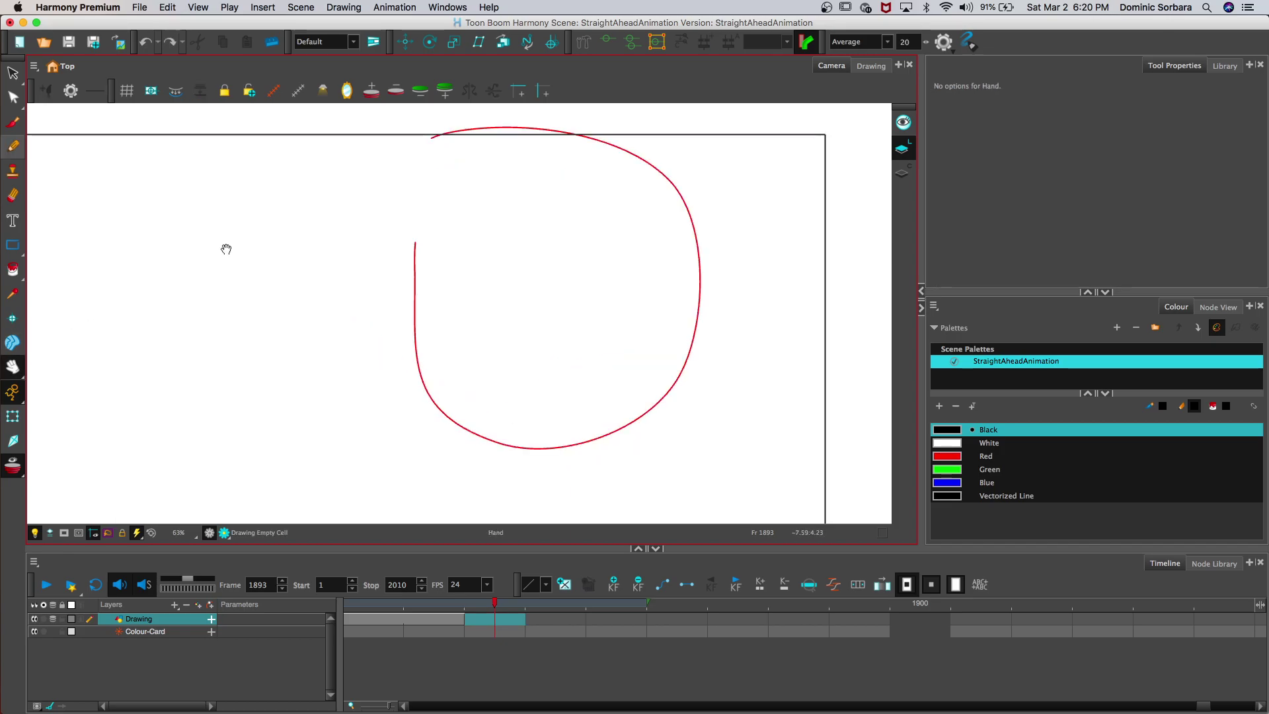
pyautogui.moveTo(416, 242); pyautogui.dragTo(412, 301)
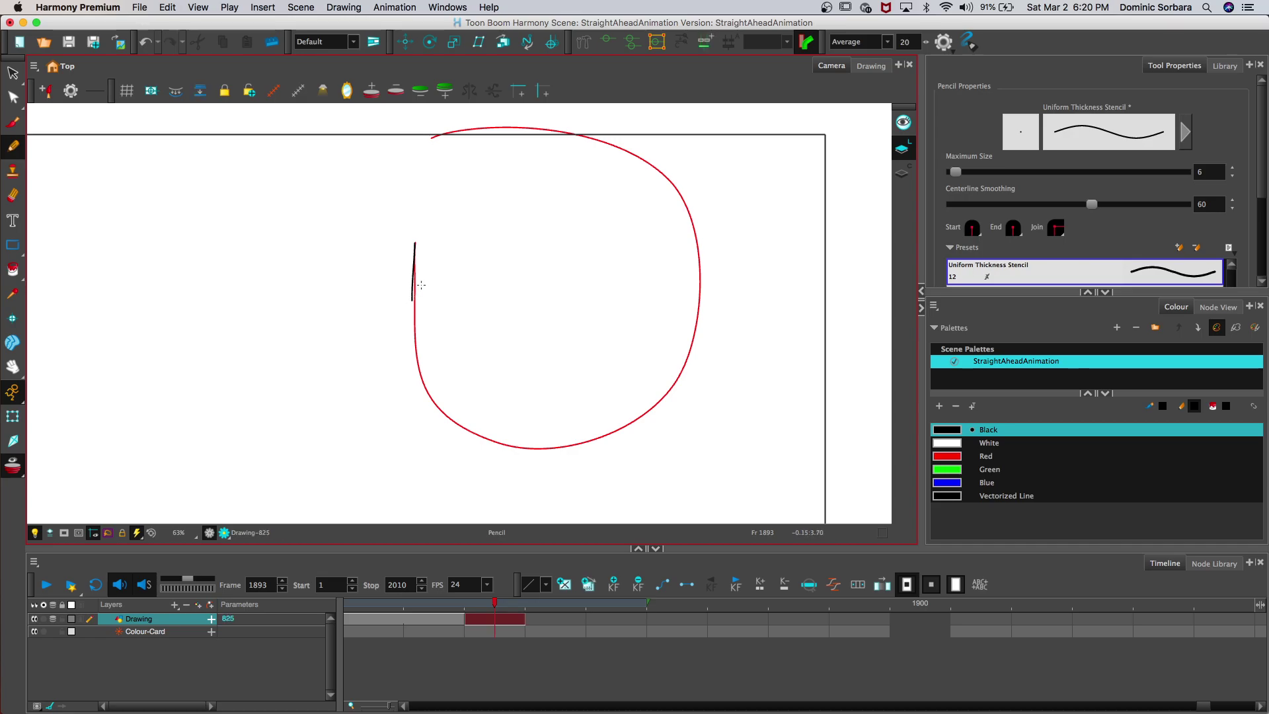
pyautogui.press('super+z')
pyautogui.moveTo(415, 265)
pyautogui.mouseDown()
pyautogui.moveTo(414, 343)
pyautogui.moveTo(448, 416)
pyautogui.moveTo(538, 448)
pyautogui.moveTo(600, 436)
pyautogui.moveTo(654, 403)
pyautogui.mouseUp()
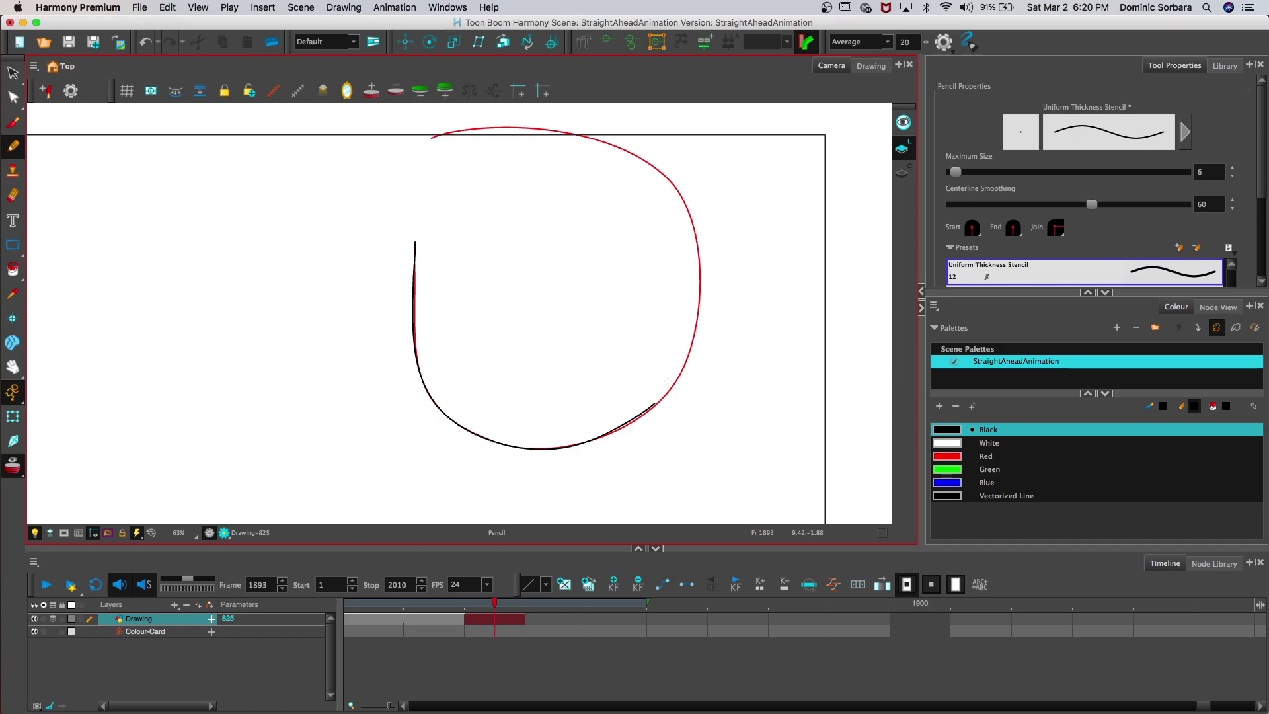
# Step: Erase both inaccurate ends of frame 1893's trace and redraw the left vertical side and the lower right side
pyautogui.moveTo(415, 238); pyautogui.dragTo(414, 348)
pyautogui.moveTo(600, 437); pyautogui.dragTo(658, 379)
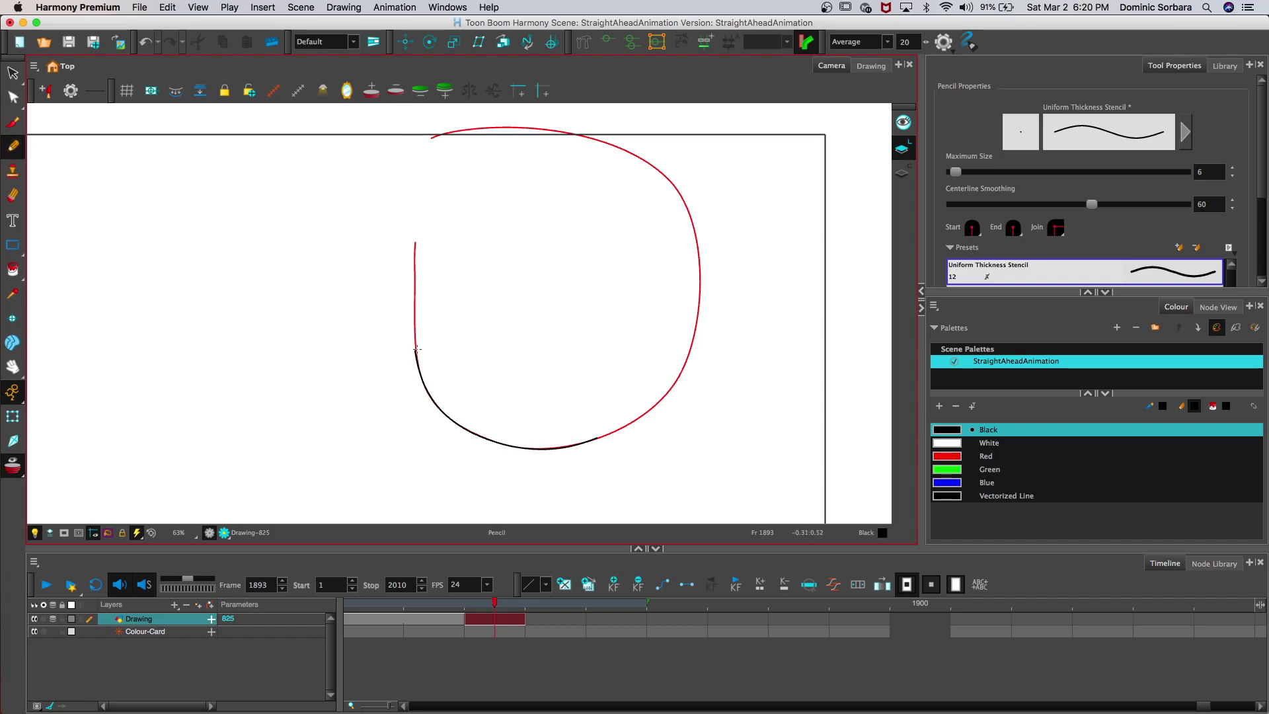
pyautogui.moveTo(415, 328); pyautogui.dragTo(417, 298)
pyautogui.hotkey('ctrl', 'z')
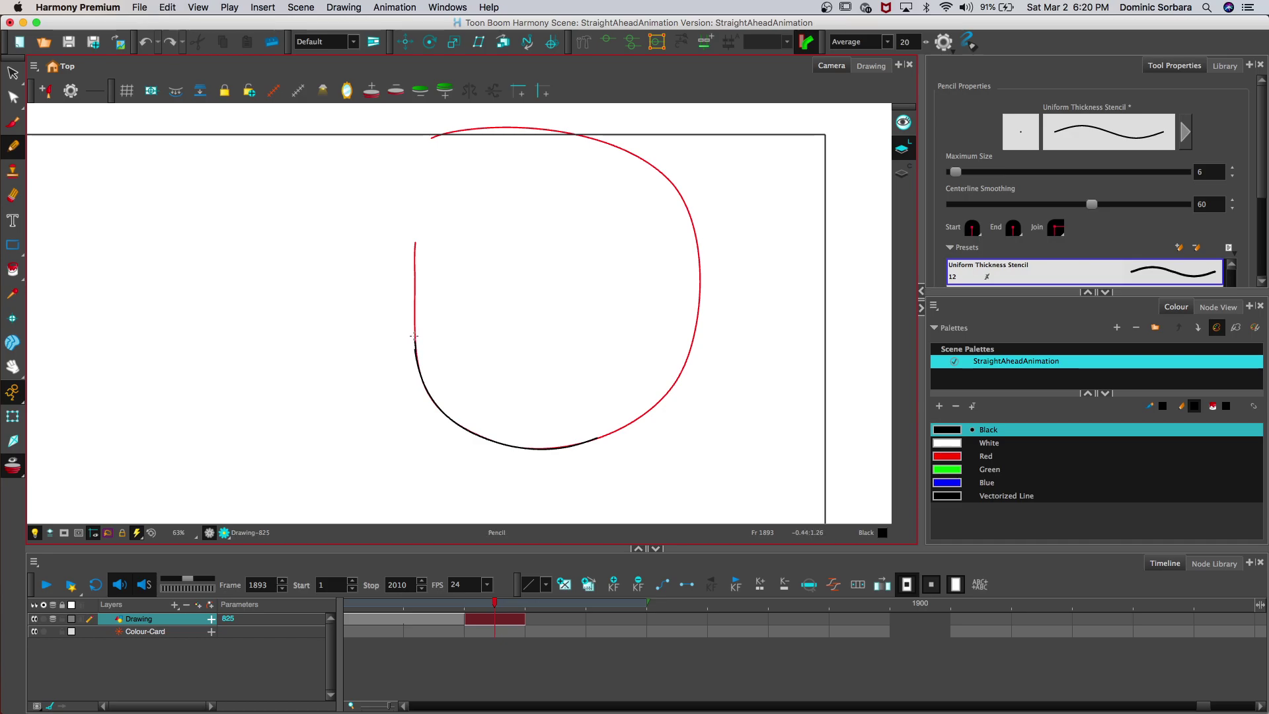
pyautogui.hotkey('ctrl', 'z')
pyautogui.moveTo(414, 335); pyautogui.dragTo(414, 239)
pyautogui.moveTo(604, 436)
pyautogui.mouseDown()
pyautogui.moveTo(668, 396)
pyautogui.moveTo(686, 366)
pyautogui.moveTo(699, 229)
pyautogui.mouseUp()
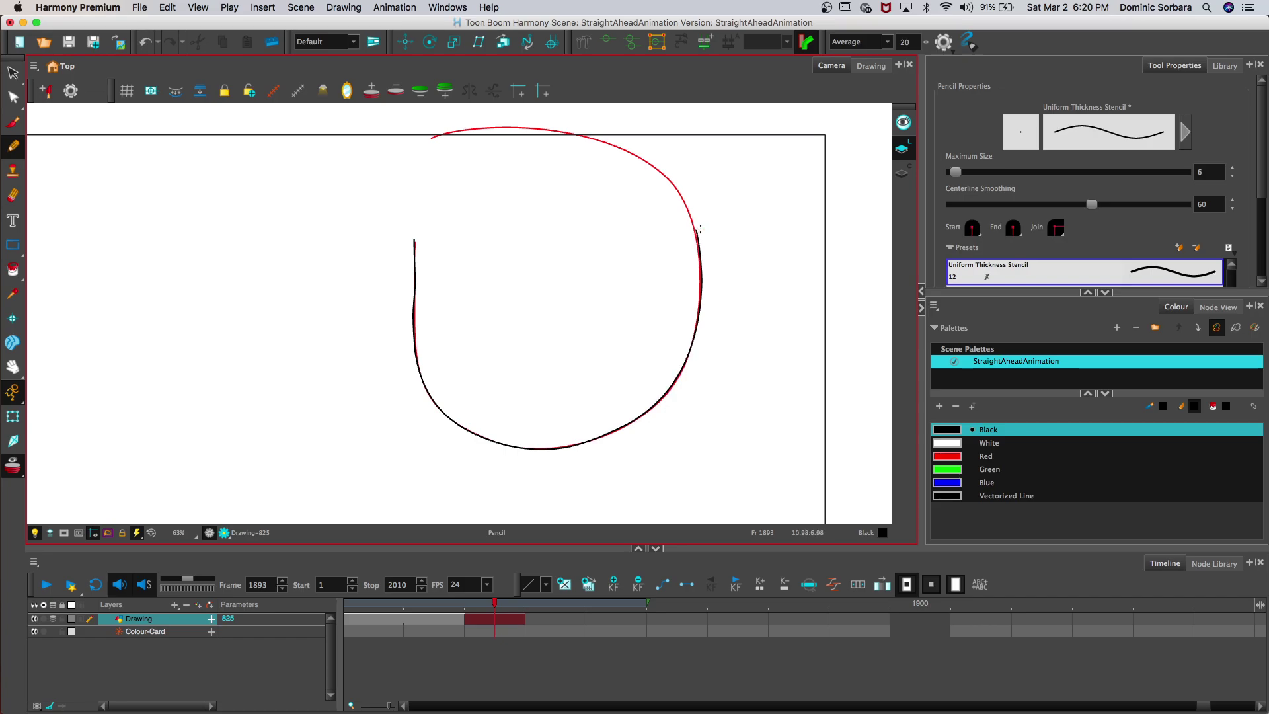
# Step: Erase the uneven lower section of the left vertical side and redraw it to join the rounded bottom
pyautogui.hotkey('alt', 'e')
pyautogui.moveTo(415, 295); pyautogui.dragTo(417, 351)
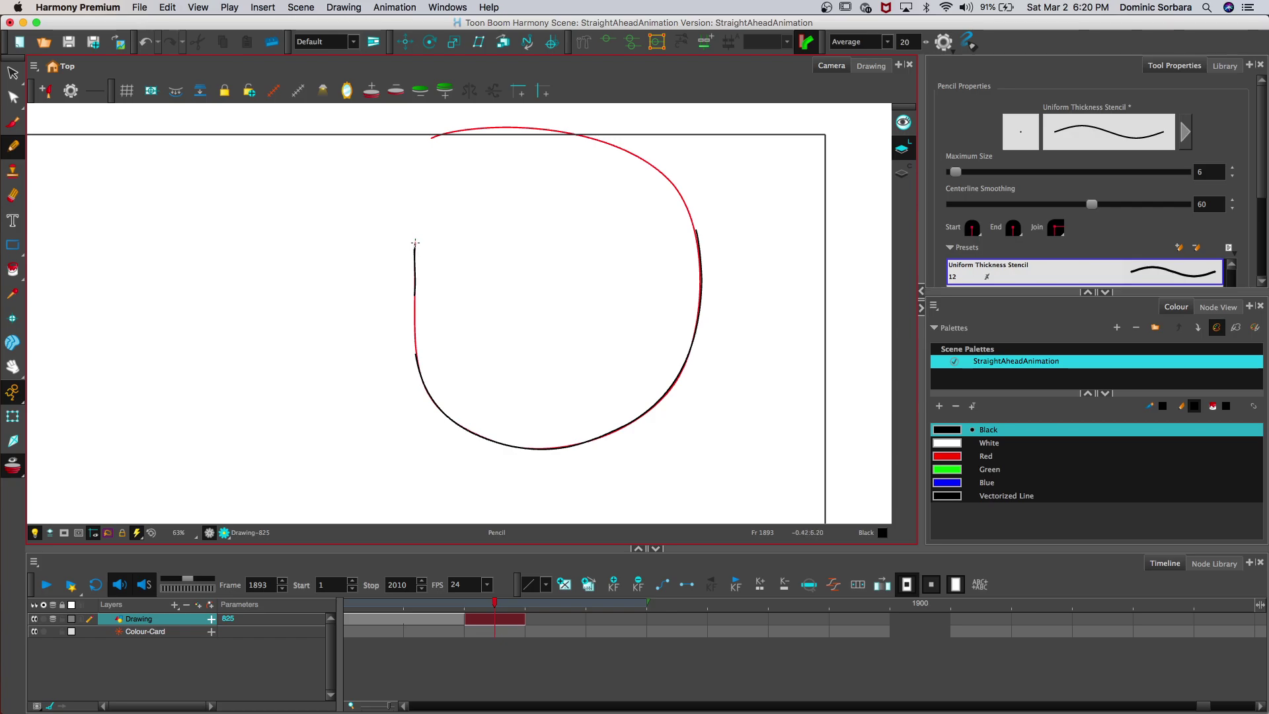
pyautogui.moveTo(414, 295); pyautogui.dragTo(414, 343)
pyautogui.press('super+z')
pyautogui.moveTo(414, 325); pyautogui.dragTo(415, 295)
pyautogui.press('super+z')
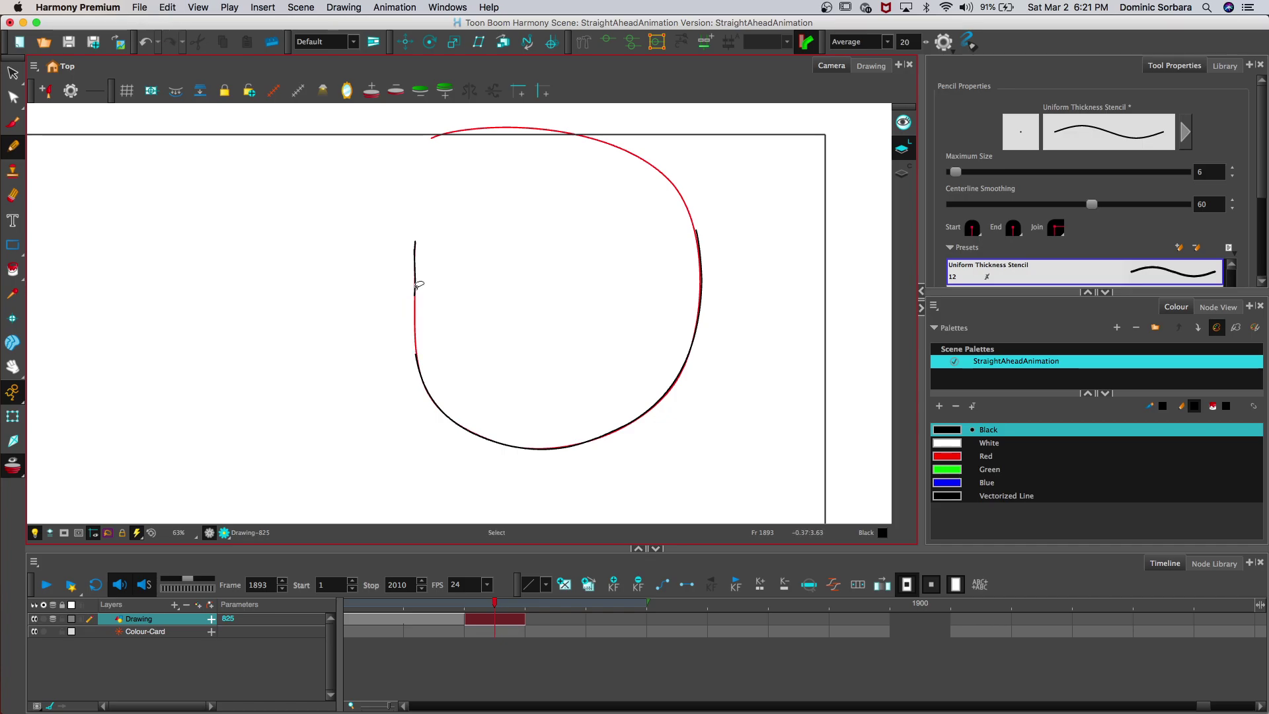
pyautogui.press('e')
pyautogui.moveTo(415, 349); pyautogui.dragTo(417, 364)
pyautogui.moveTo(415, 295); pyautogui.dragTo(415, 317)
pyautogui.moveTo(418, 363); pyautogui.dragTo(418, 368)
# Step: Erase the trace's upper right end and draw the top arc along the onion-skinned curve down into the right side
pyautogui.hotkey('alt', 'e')
pyautogui.moveTo(695, 228); pyautogui.dragTo(696, 254)
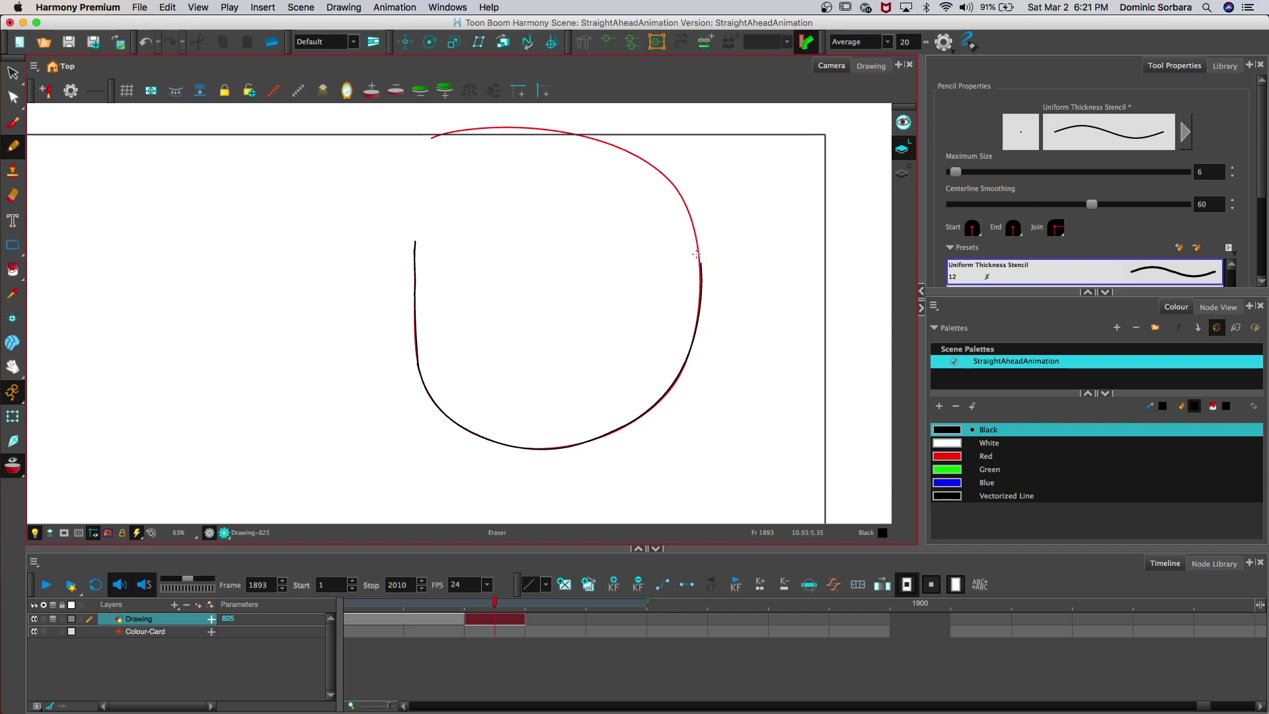
pyautogui.moveTo(698, 253); pyautogui.dragTo(698, 302)
pyautogui.moveTo(431, 137)
pyautogui.mouseDown()
pyautogui.moveTo(524, 127)
pyautogui.moveTo(642, 160)
pyautogui.moveTo(679, 194)
pyautogui.moveTo(700, 276)
pyautogui.mouseUp()
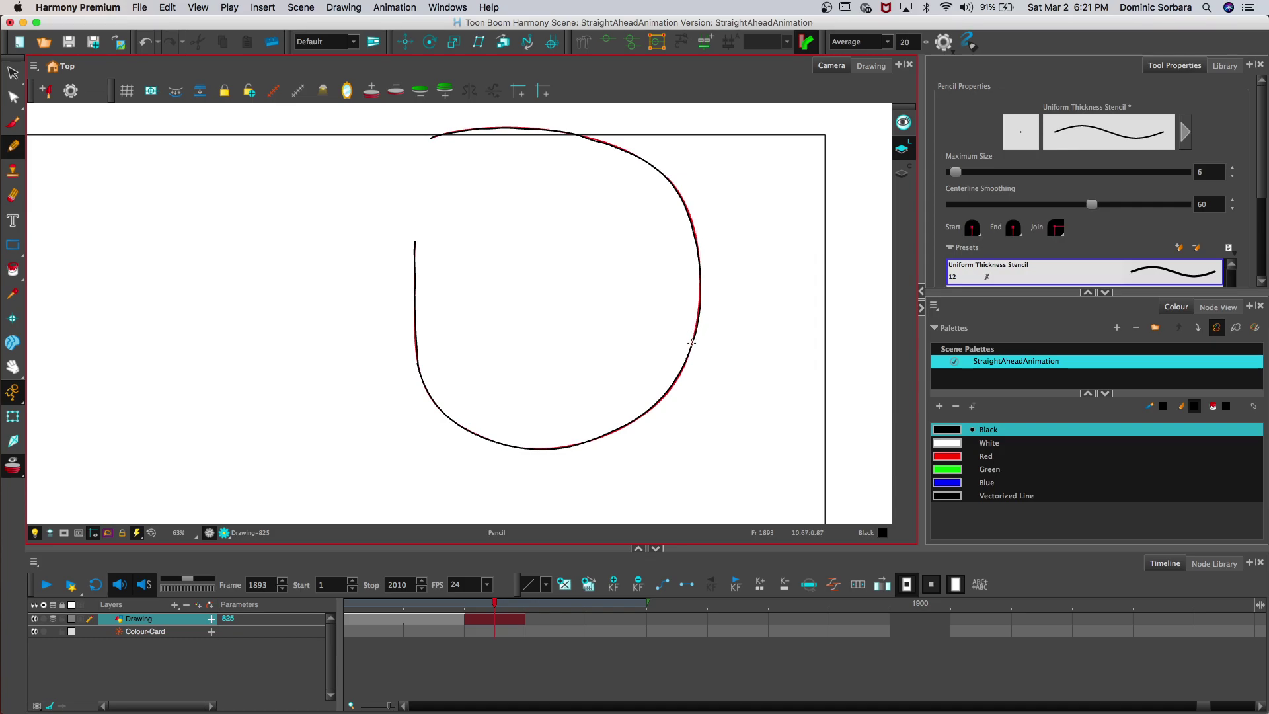
pyautogui.moveTo(689, 351); pyautogui.dragTo(687, 356)
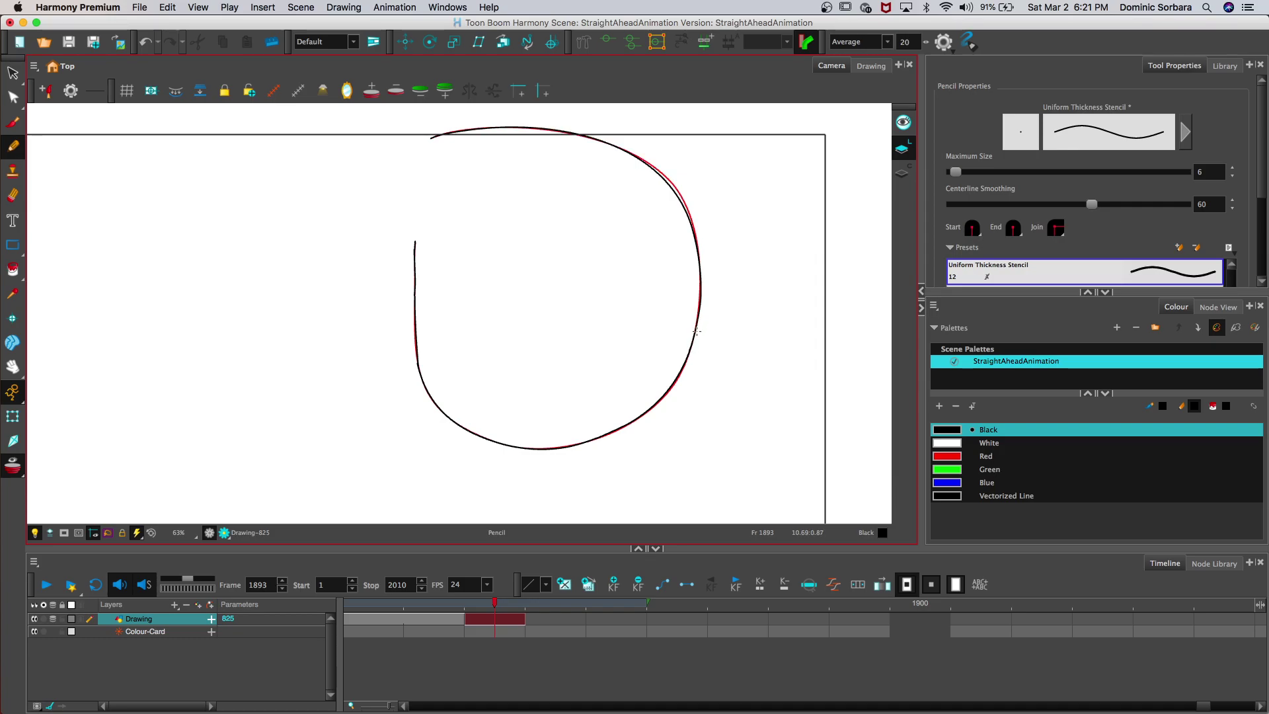
# Step: Erase the inaccurate upper right section of frame 1893's trace and redraw it along the onion-skinned curve
pyautogui.moveTo(633, 158)
pyautogui.mouseDown()
pyautogui.moveTo(690, 222)
pyautogui.moveTo(703, 274)
pyautogui.mouseUp()
pyautogui.moveTo(607, 142); pyautogui.dragTo(658, 158)
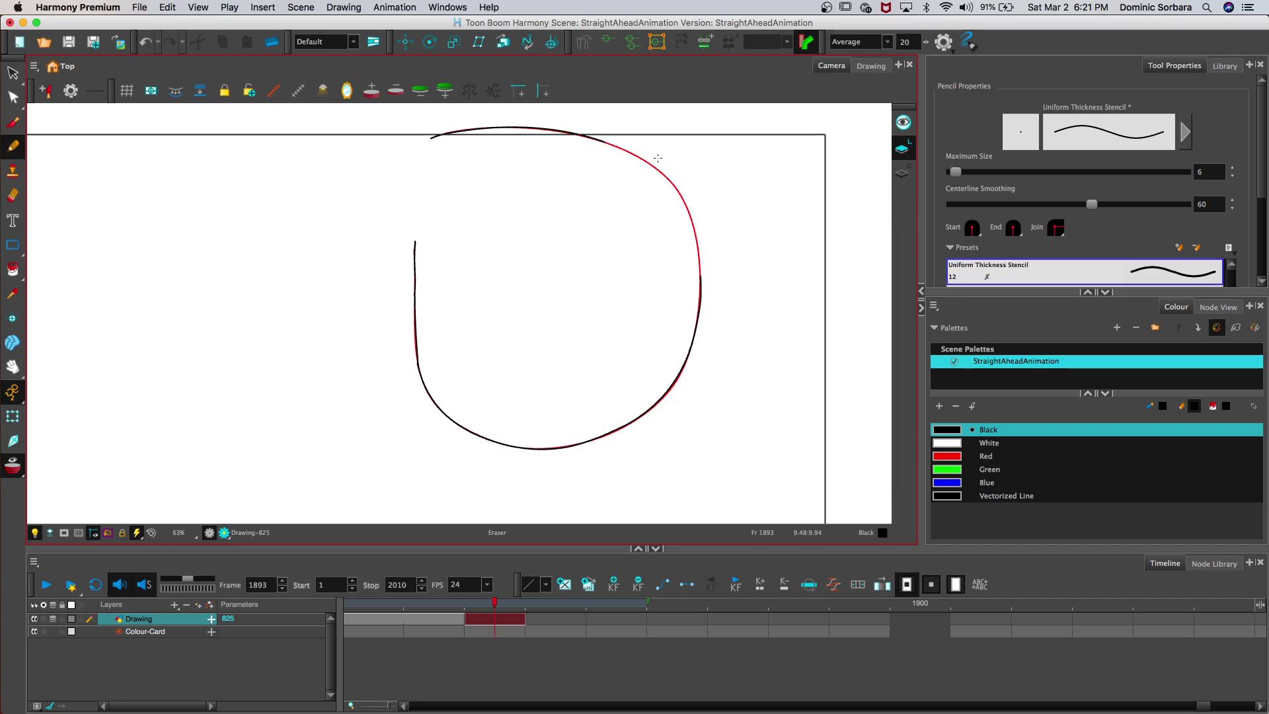
pyautogui.hotkey('alt', '/')
pyautogui.moveTo(607, 142)
pyautogui.mouseDown()
pyautogui.moveTo(680, 195)
pyautogui.moveTo(700, 288)
pyautogui.mouseUp()
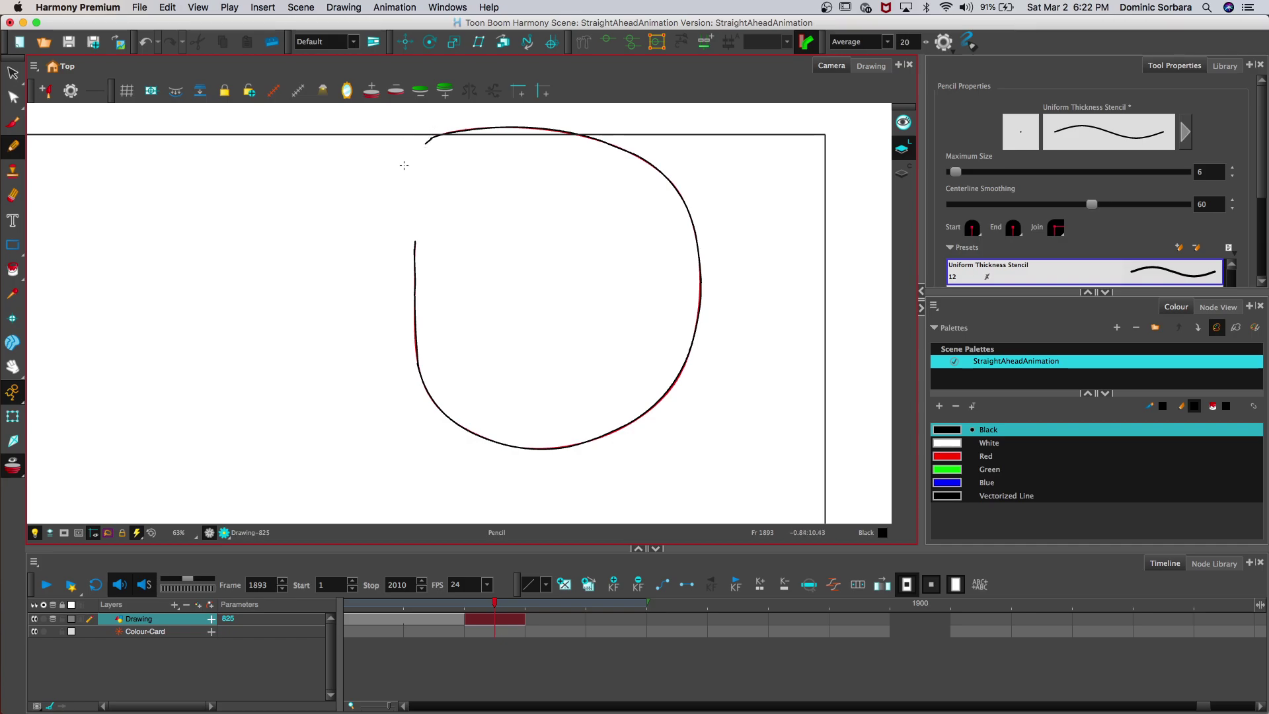
# Step: Undo the short end stroke, extend the line from the upper left end in a long downward curve, and redraw the join smoothly
pyautogui.press('super+z')
pyautogui.moveTo(428, 138)
pyautogui.mouseDown()
pyautogui.moveTo(344, 225)
pyautogui.moveTo(282, 362)
pyautogui.moveTo(282, 431)
pyautogui.moveTo(306, 486)
pyautogui.mouseUp()
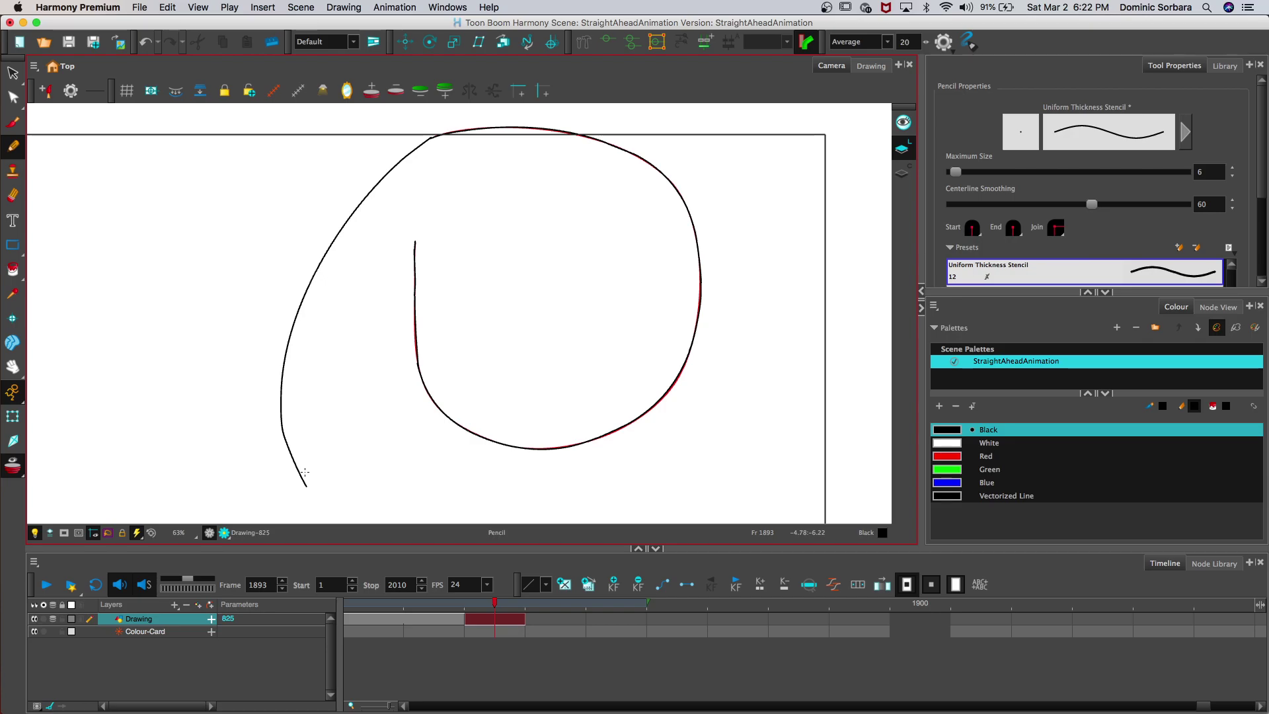
pyautogui.moveTo(432, 137); pyautogui.dragTo(409, 156)
pyautogui.moveTo(409, 153); pyautogui.dragTo(441, 133)
# Step: Erase the lower part of the new left extension on frame 1893 to shorten the line's growth
pyautogui.press('1')
pyautogui.press('1')
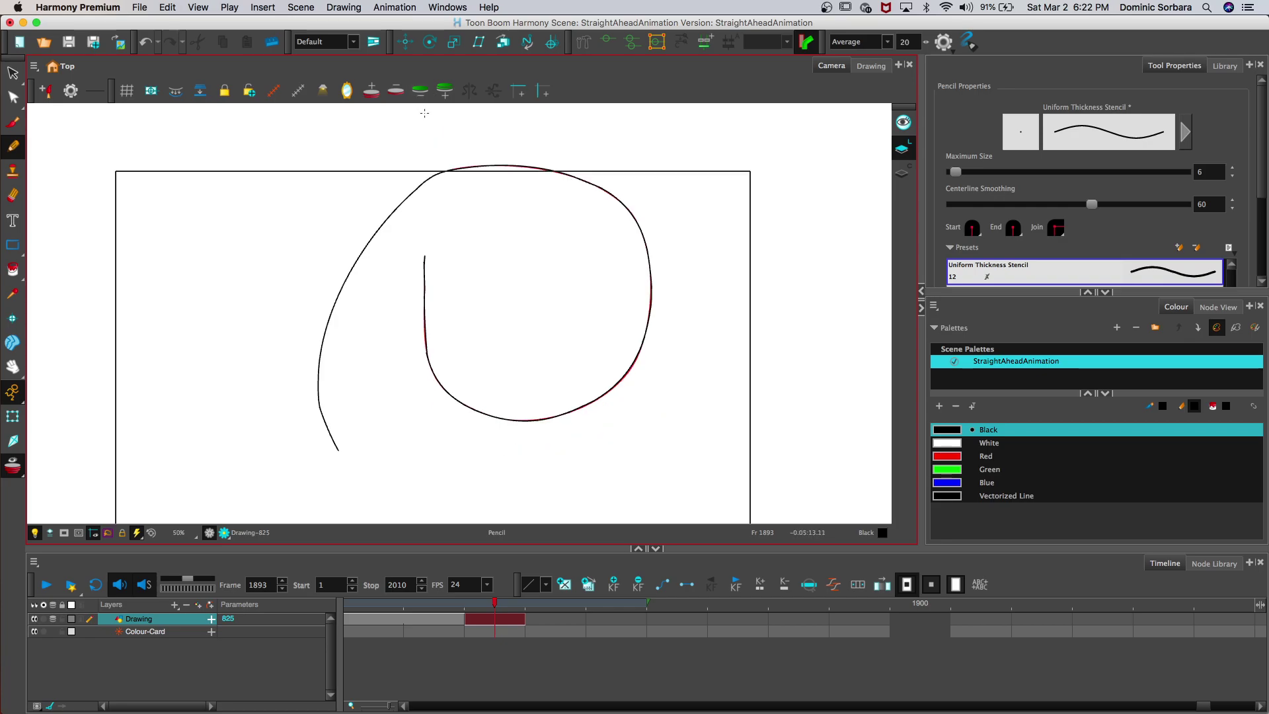
pyautogui.moveTo(346, 346); pyautogui.dragTo(355, 407)
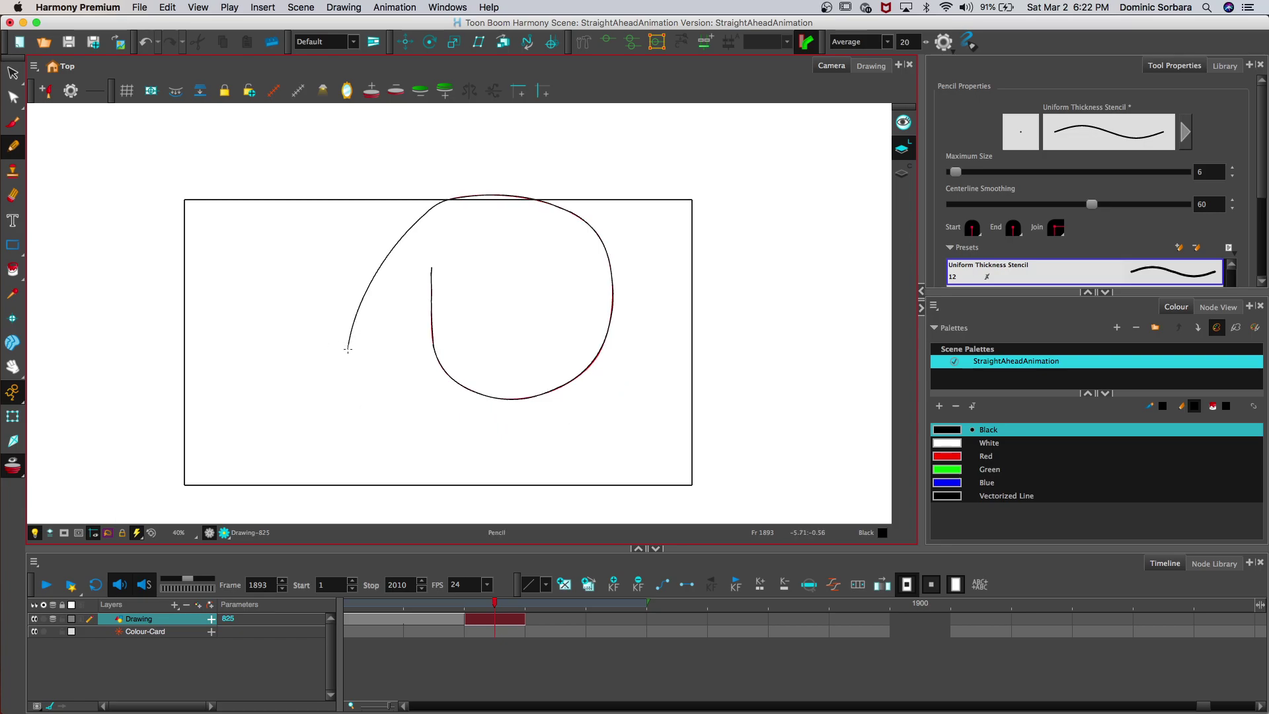
pyautogui.moveTo(347, 349); pyautogui.dragTo(346, 358)
# Step: Turn off onion skinning and play the animation from an earlier frame to check the line's growth
pyautogui.click(54, 618)
pyautogui.moveTo(497, 602); pyautogui.dragTo(242, 585)
pyautogui.click(46, 585)
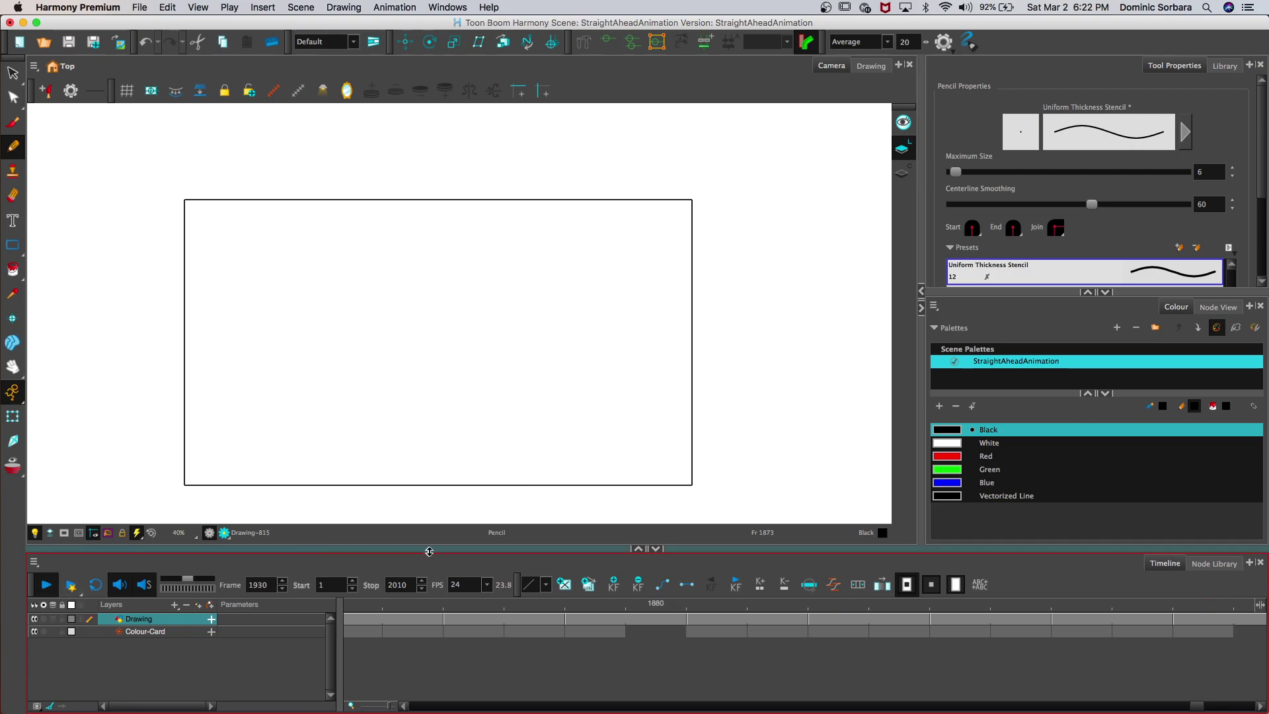
# Step: Return to frame 1893 and erase the lower end of the left extension to shorten it further
pyautogui.moveTo(597, 600)
pyautogui.mouseDown()
pyautogui.moveTo(308, 602)
pyautogui.moveTo(543, 603)
pyautogui.mouseUp()
pyautogui.hotkey('alt', 'e')
pyautogui.moveTo(365, 291)
pyautogui.mouseDown()
pyautogui.moveTo(340, 360)
pyautogui.moveTo(344, 336)
pyautogui.mouseUp()
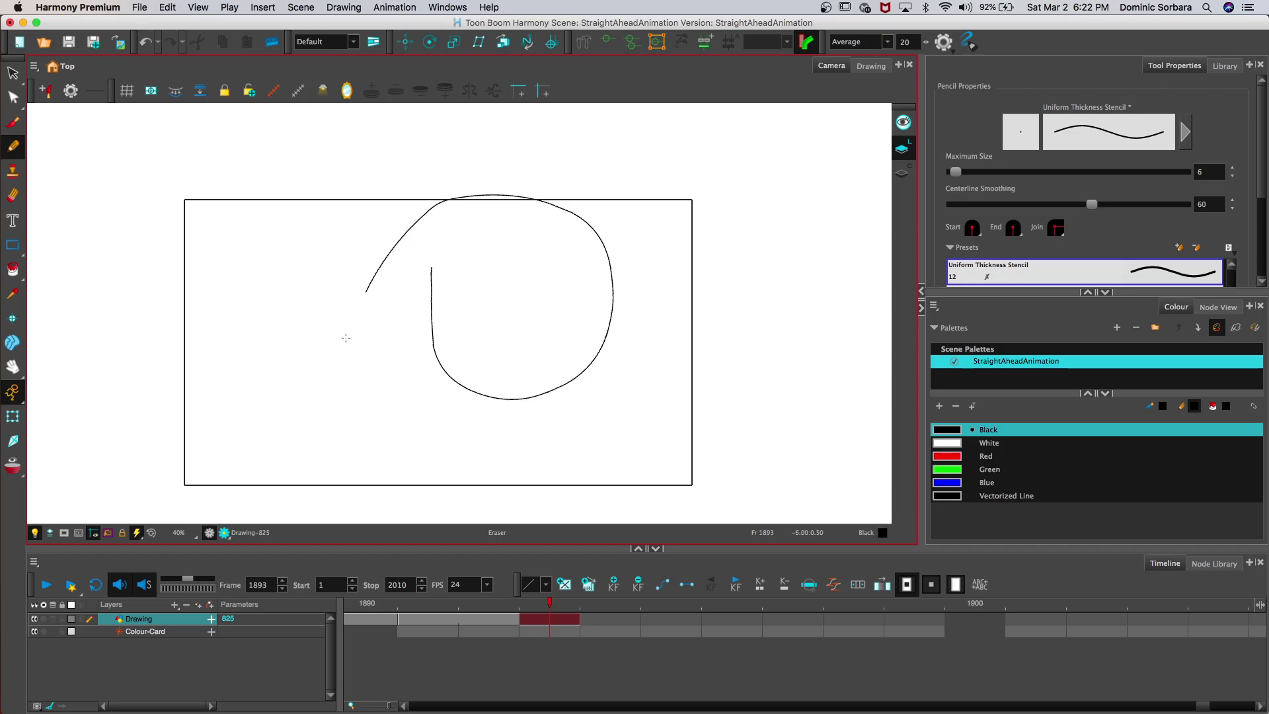
pyautogui.click(13, 366)
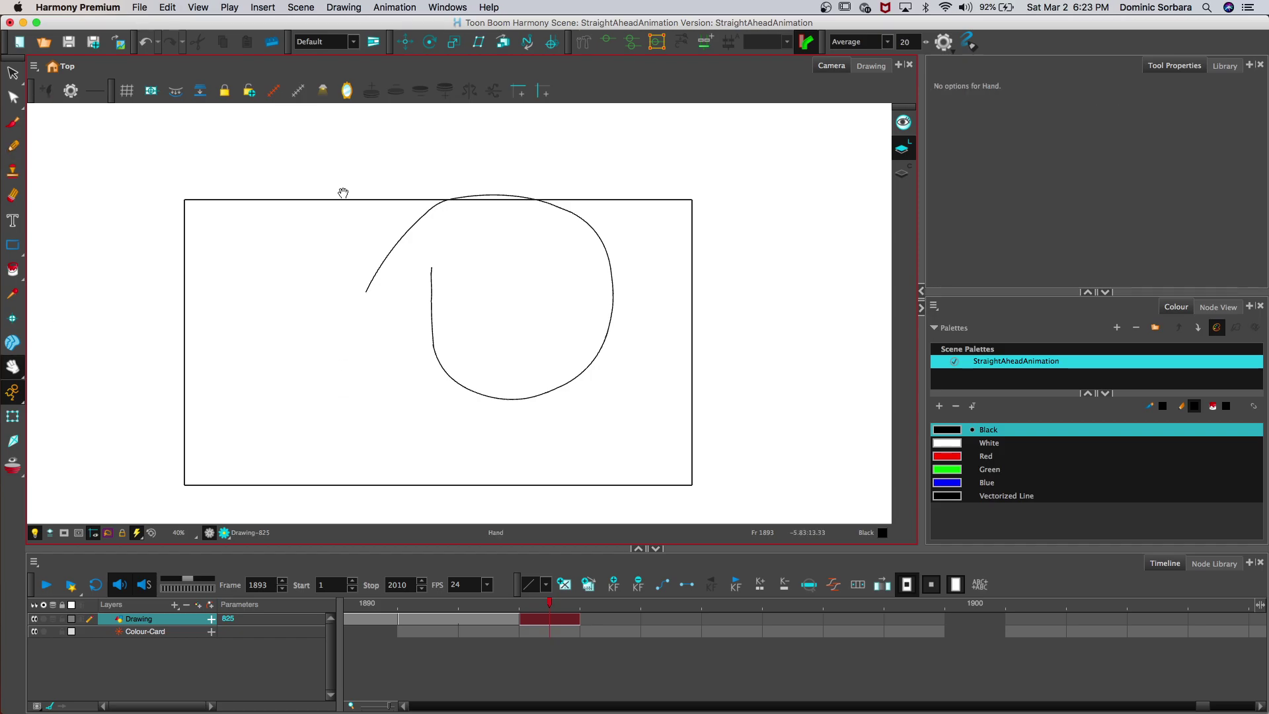
pyautogui.moveTo(350, 190); pyautogui.dragTo(359, 241)
pyautogui.press('2')
pyautogui.press('2')
pyautogui.press('2')
pyautogui.press('2')
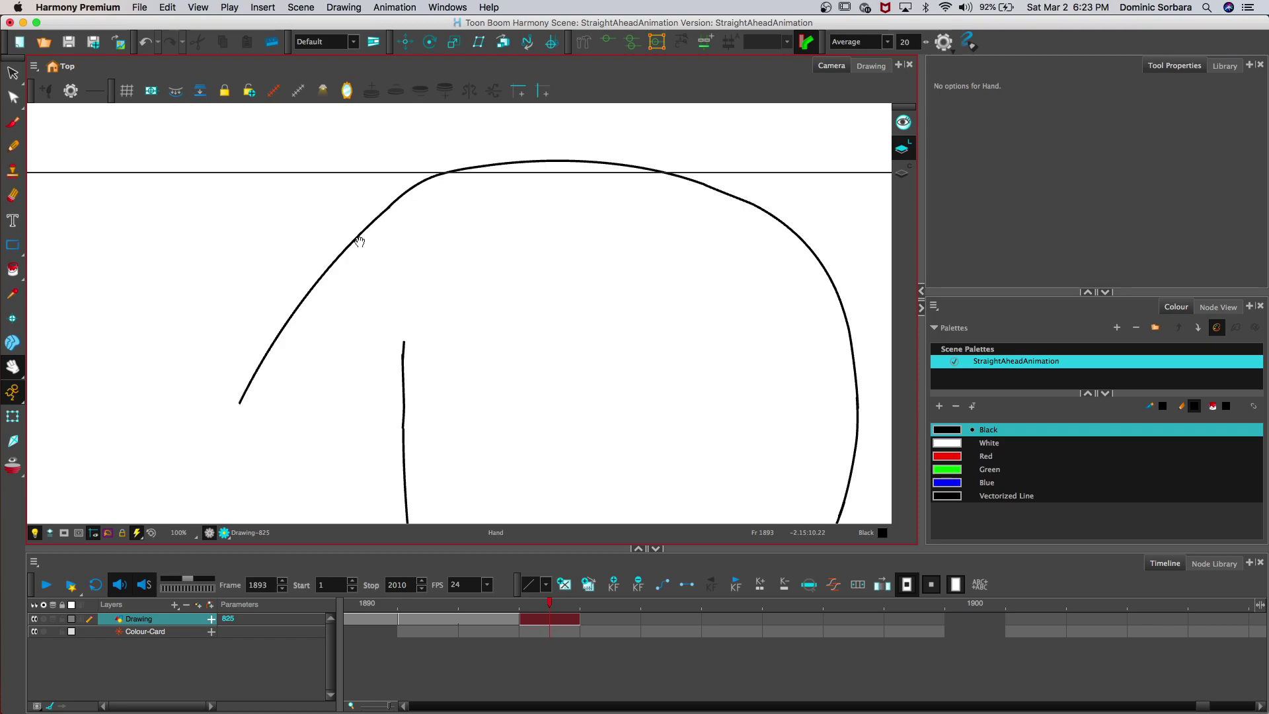
pyautogui.press('1')
pyautogui.press('1')
pyautogui.press('1')
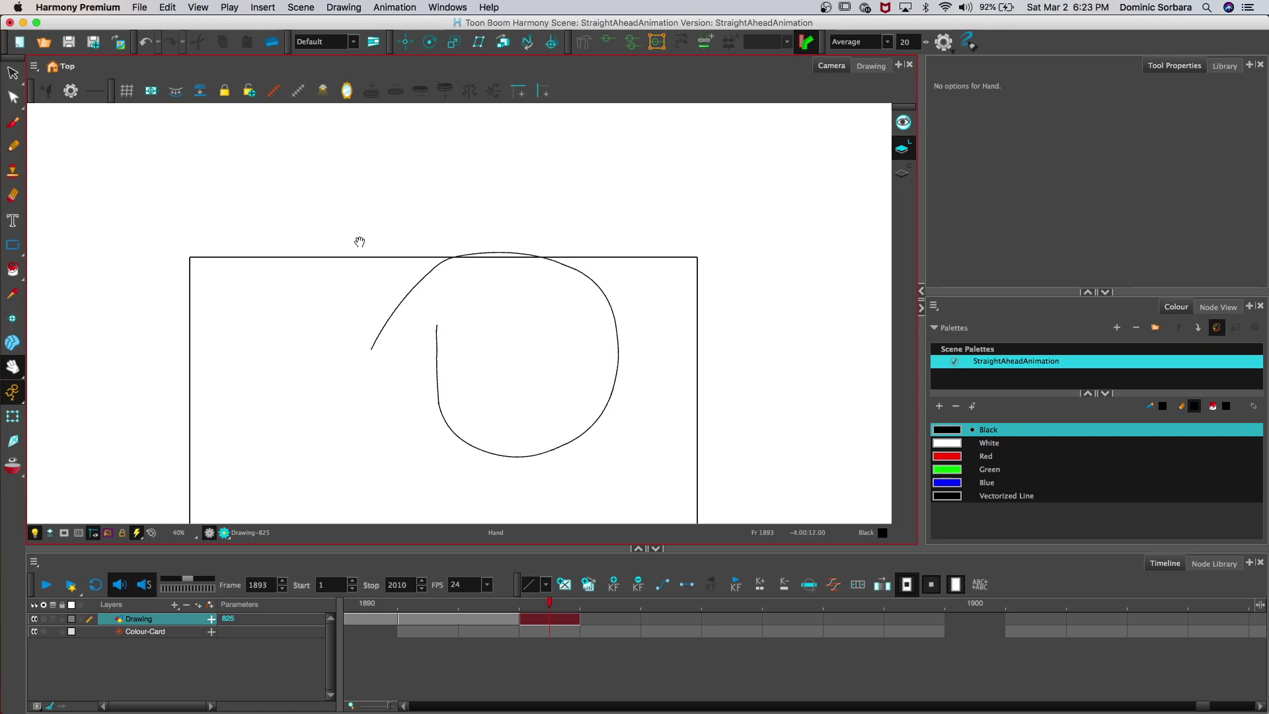
# Step: Go to the empty frame 1895 and turn on onion skinning to show the previous drawing
pyautogui.moveTo(555, 606)
pyautogui.mouseDown()
pyautogui.moveTo(455, 606)
pyautogui.moveTo(633, 625)
pyautogui.mouseUp()
pyautogui.click(658, 608)
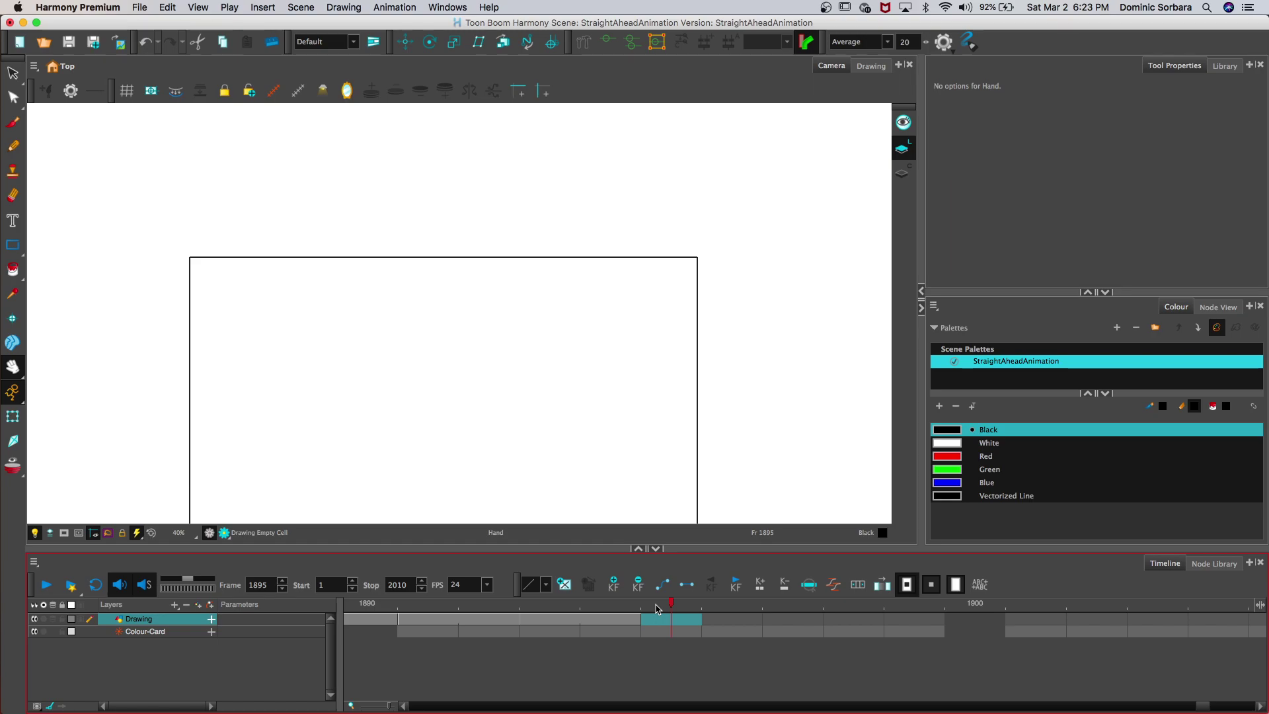
pyautogui.click(58, 618)
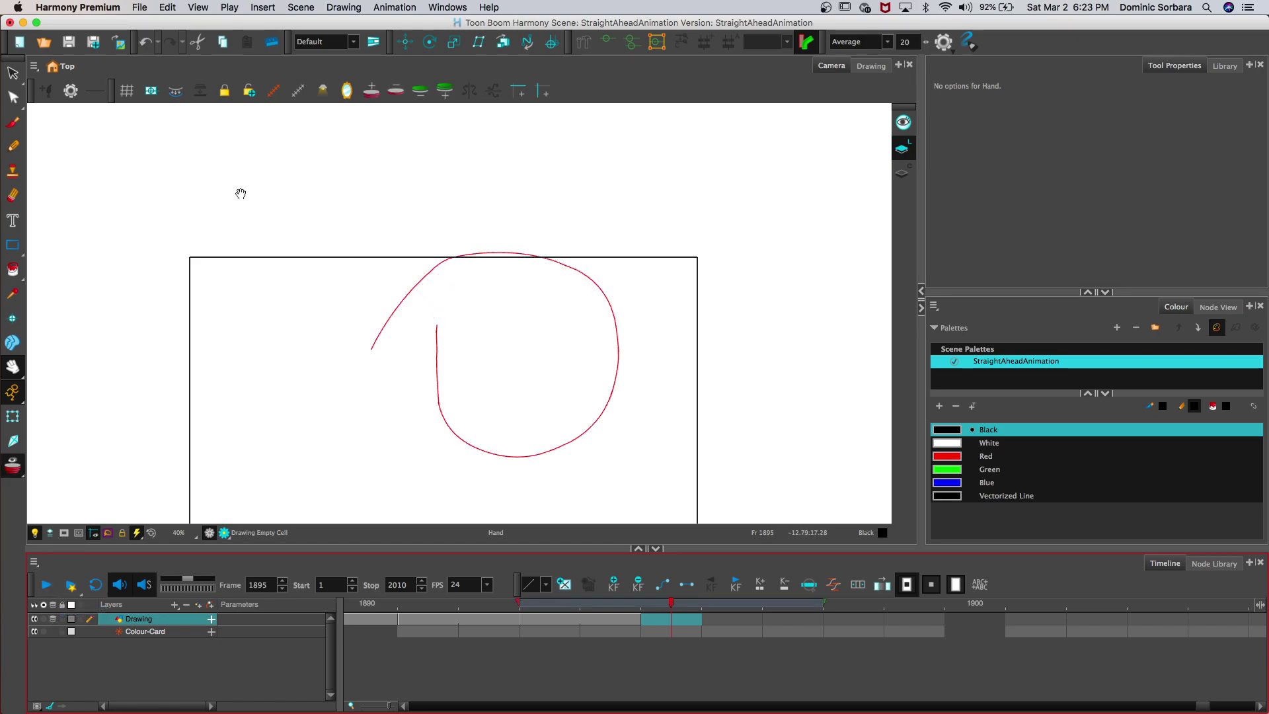
# Step: Trace the onion-skinned inner left side into the bottom bend, and the outer left curve over the top and down the right side
pyautogui.moveTo(240, 263); pyautogui.dragTo(240, 241)
pyautogui.scroll(2, 314, 201)
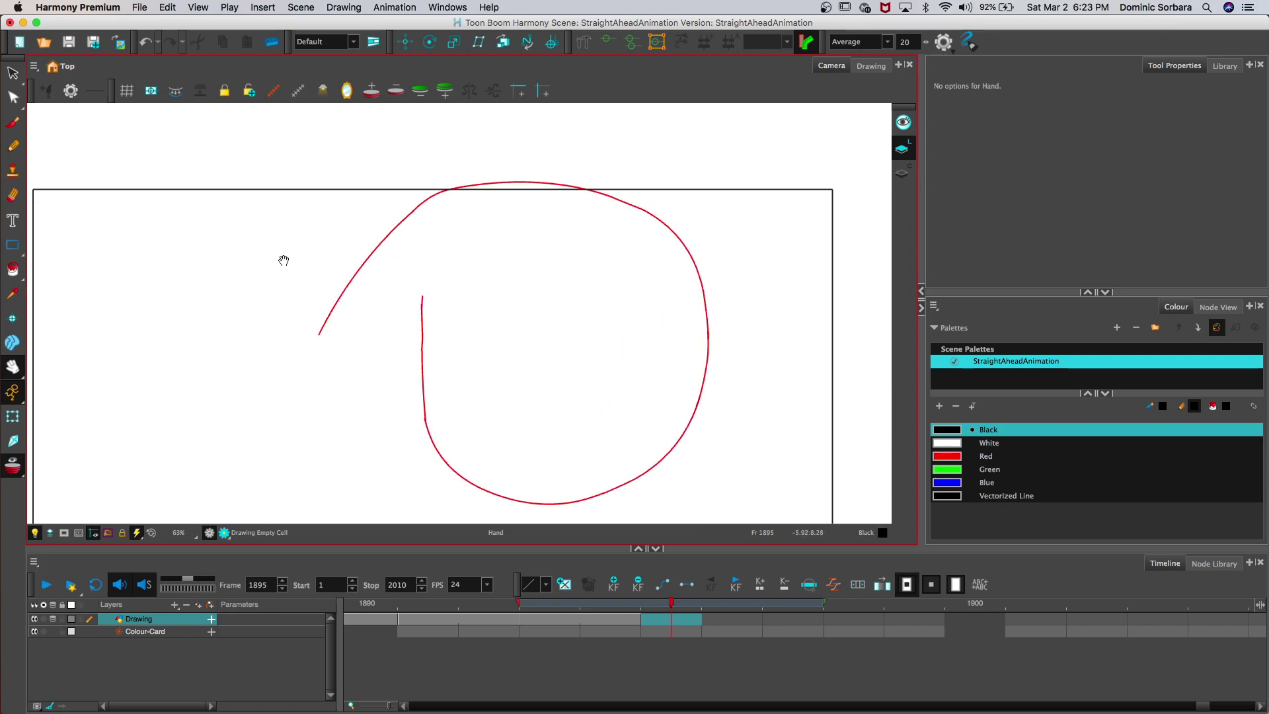
pyautogui.click(14, 146)
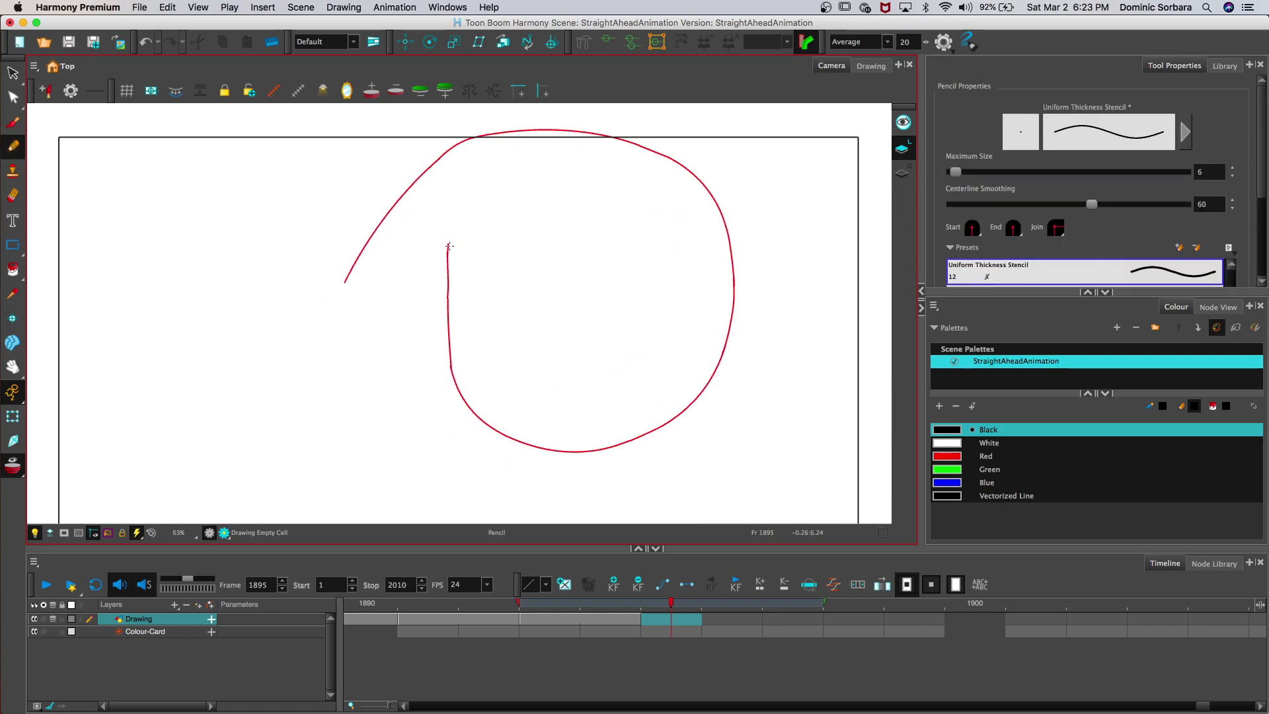
pyautogui.moveTo(446, 282); pyautogui.dragTo(450, 353)
pyautogui.moveTo(452, 370)
pyautogui.mouseDown()
pyautogui.moveTo(486, 425)
pyautogui.moveTo(535, 456)
pyautogui.mouseUp()
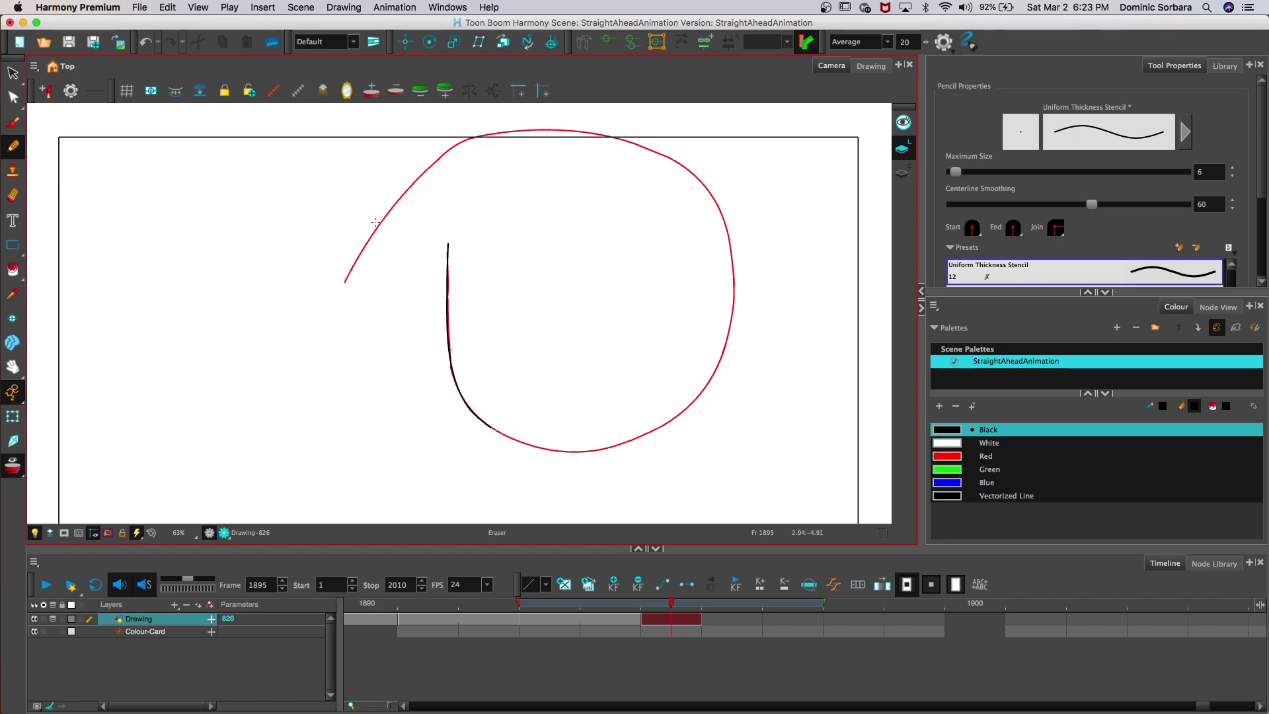
pyautogui.moveTo(344, 283)
pyautogui.mouseDown()
pyautogui.moveTo(420, 178)
pyautogui.moveTo(497, 133)
pyautogui.mouseUp()
pyautogui.moveTo(495, 134)
pyautogui.mouseDown()
pyautogui.moveTo(629, 140)
pyautogui.moveTo(694, 174)
pyautogui.moveTo(727, 226)
pyautogui.moveTo(724, 344)
pyautogui.mouseUp()
# Step: Erase the uneven upper right section of frame 1895's trace and redraw it, undoing an inaccurate stroke
pyautogui.moveTo(611, 138); pyautogui.dragTo(671, 158)
pyautogui.moveTo(603, 133); pyautogui.dragTo(639, 135)
pyautogui.hotkey('alt', 'x')
pyautogui.moveTo(605, 134); pyautogui.dragTo(672, 159)
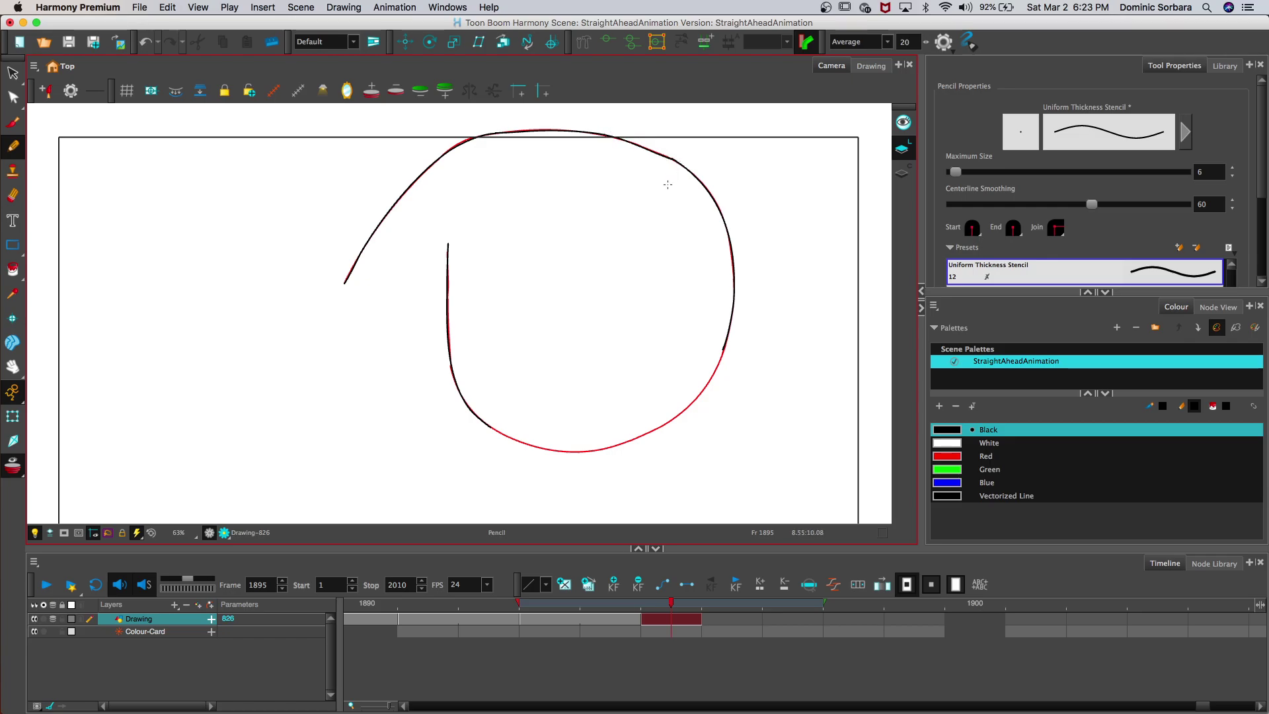
pyautogui.press('super+z')
pyautogui.moveTo(629, 141); pyautogui.dragTo(673, 159)
# Step: Trace the bottom arc up into the right side, and try to rework its lower right section
pyautogui.moveTo(498, 433)
pyautogui.mouseDown()
pyautogui.moveTo(579, 452)
pyautogui.moveTo(630, 440)
pyautogui.moveTo(689, 406)
pyautogui.moveTo(726, 338)
pyautogui.mouseUp()
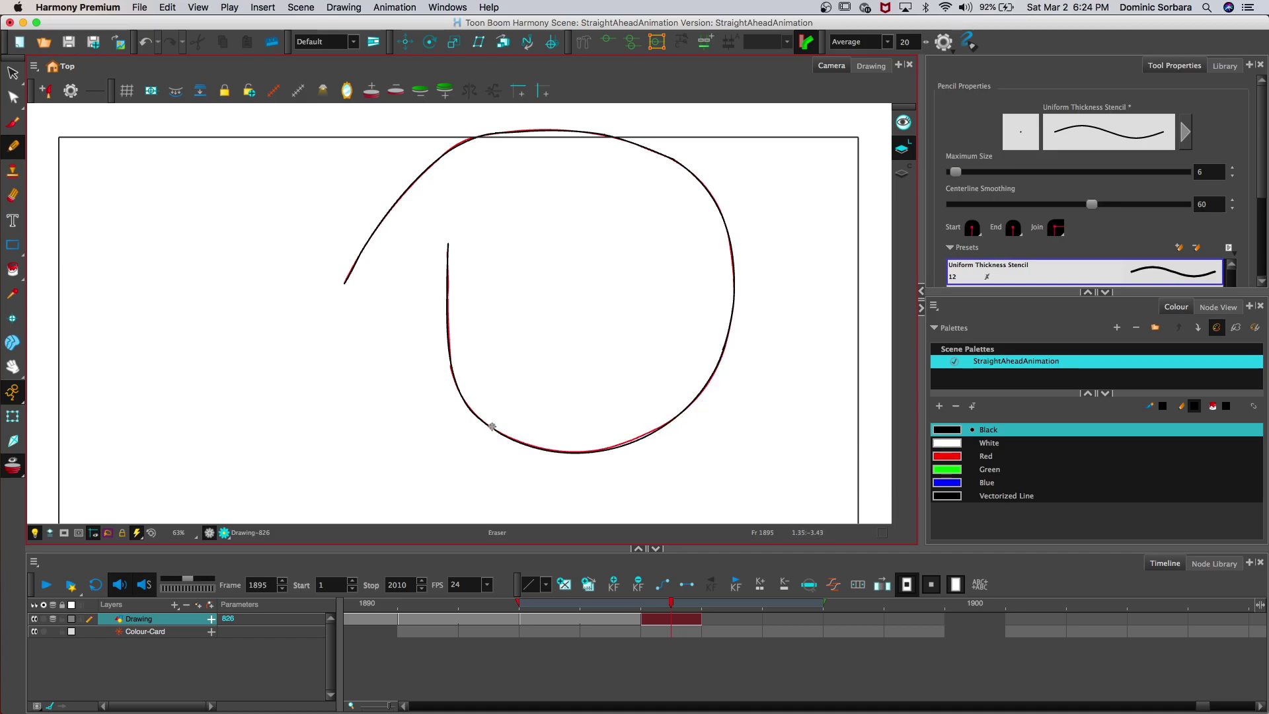
pyautogui.moveTo(581, 452); pyautogui.dragTo(661, 427)
pyautogui.moveTo(590, 453); pyautogui.dragTo(650, 430)
pyautogui.hotkey('ctrl', 'z')
# Step: Erase the inaccurate bottom arc of frame 1895's trace, including the small leftover fragment
pyautogui.click(13, 366)
pyautogui.moveTo(374, 247); pyautogui.dragTo(339, 107)
pyautogui.press('2')
pyautogui.press('2')
pyautogui.press('2')
pyautogui.press('2')
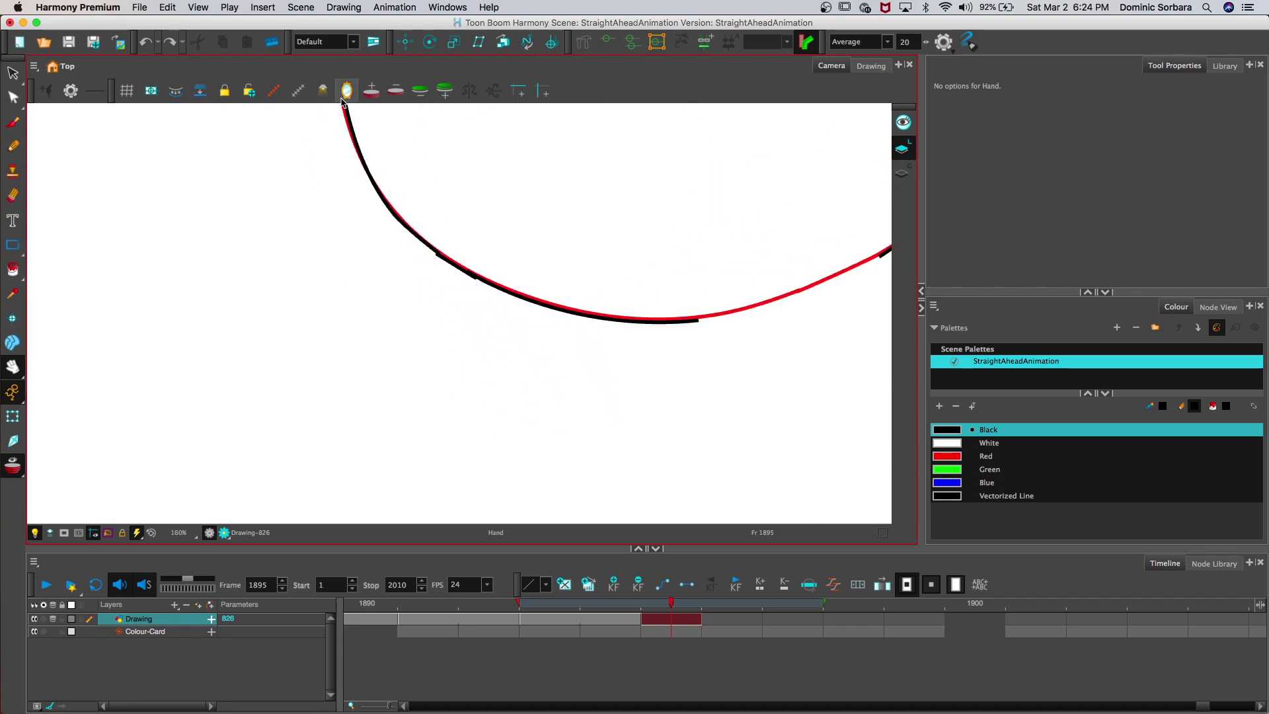
pyautogui.moveTo(439, 260)
pyautogui.mouseDown()
pyautogui.moveTo(562, 302)
pyautogui.moveTo(687, 320)
pyautogui.mouseUp()
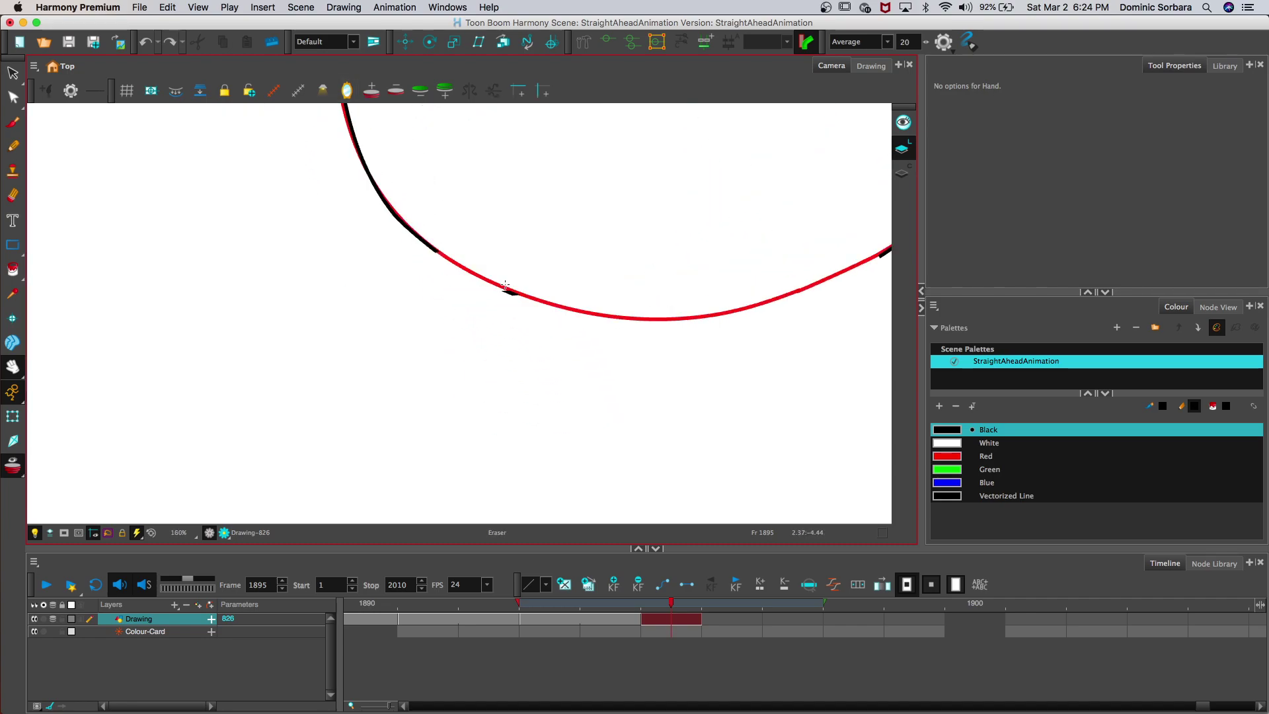
pyautogui.moveTo(505, 286); pyautogui.dragTo(517, 294)
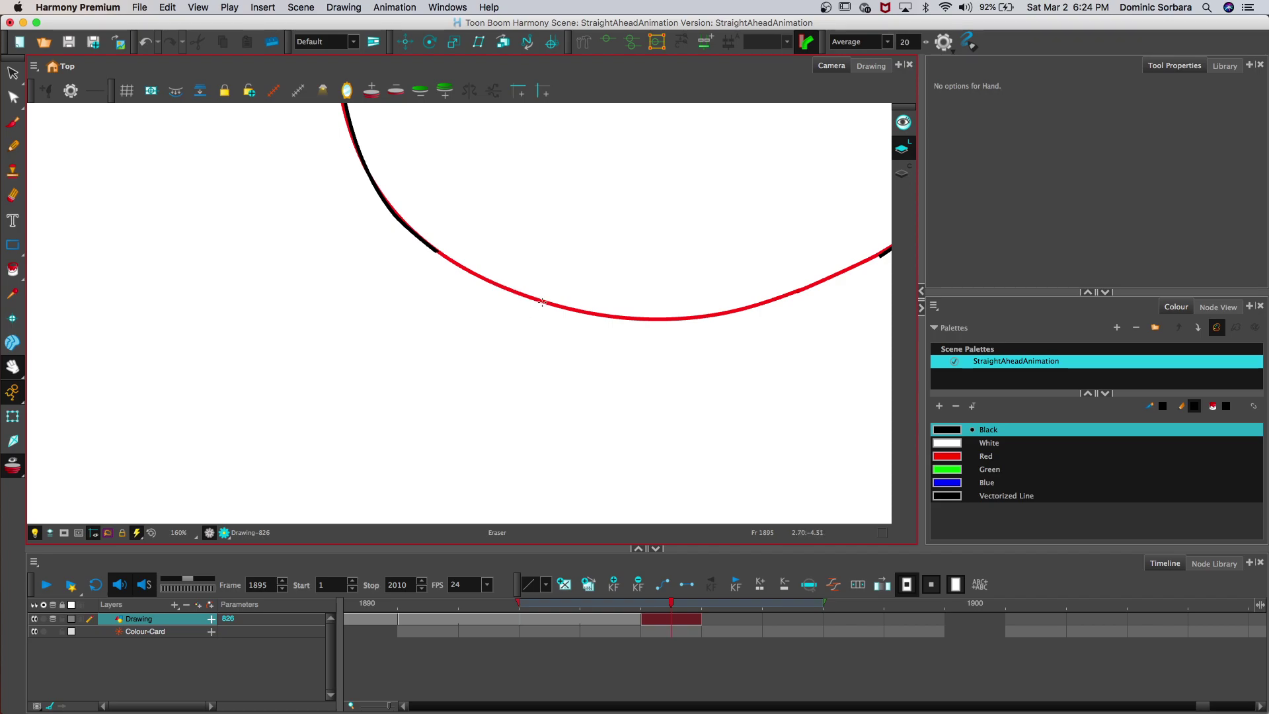
# Step: Redraw the bottom arc along the onion-skinned curve, joining the left bend to the right side
pyautogui.hotkey('shift', 'z')
pyautogui.hotkey('alt', '/')
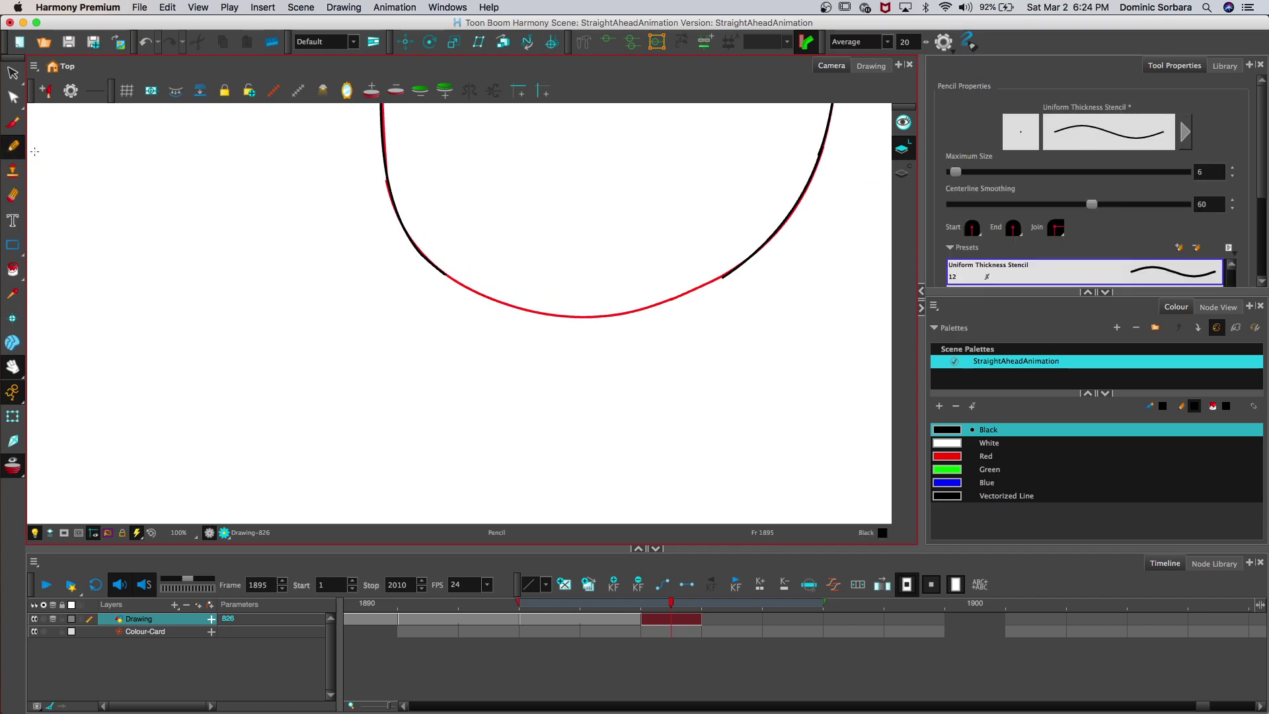
pyautogui.moveTo(446, 275)
pyautogui.mouseDown()
pyautogui.moveTo(487, 299)
pyautogui.moveTo(602, 316)
pyautogui.moveTo(725, 273)
pyautogui.mouseUp()
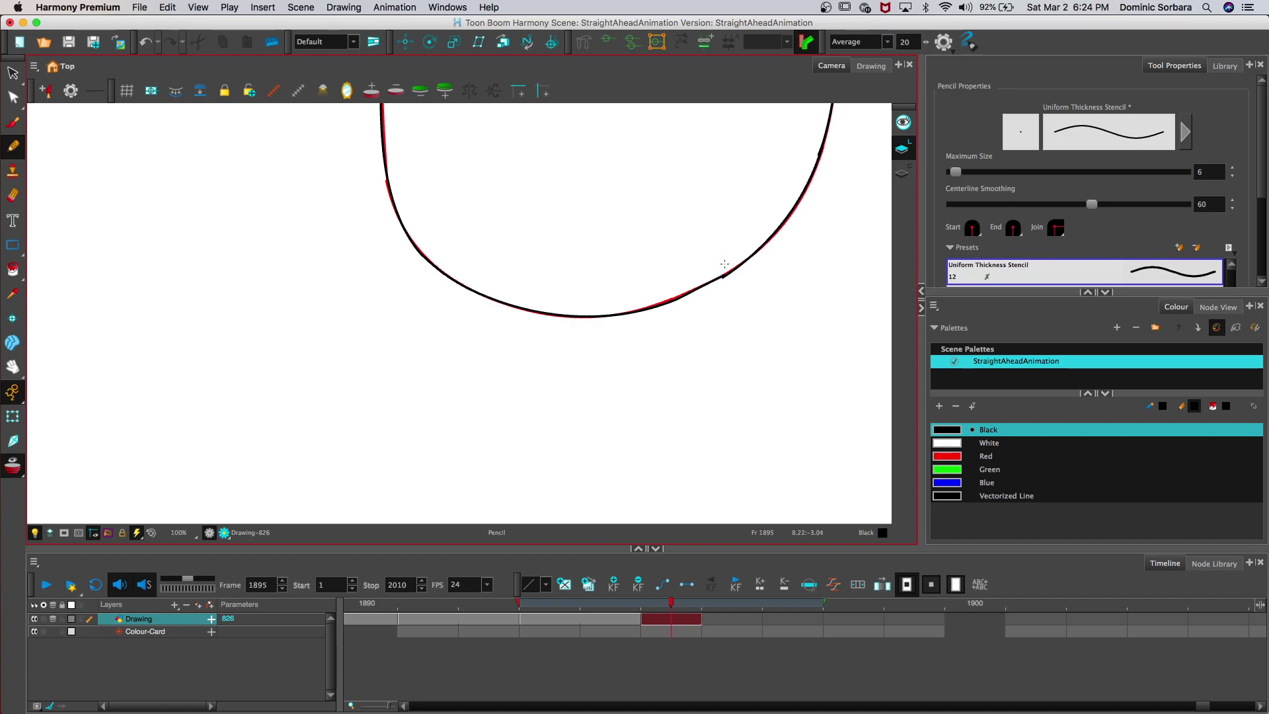
# Step: Erase the uneven lower right section of the bottom arc and redraw it smoothly up into the right side
pyautogui.hotkey('alt', 'e')
pyautogui.moveTo(628, 311)
pyautogui.mouseDown()
pyautogui.moveTo(726, 275)
pyautogui.moveTo(653, 305)
pyautogui.mouseUp()
pyautogui.hotkey('alt', 'o')
pyautogui.moveTo(621, 315); pyautogui.dragTo(748, 259)
pyautogui.press('2')
pyautogui.press('2')
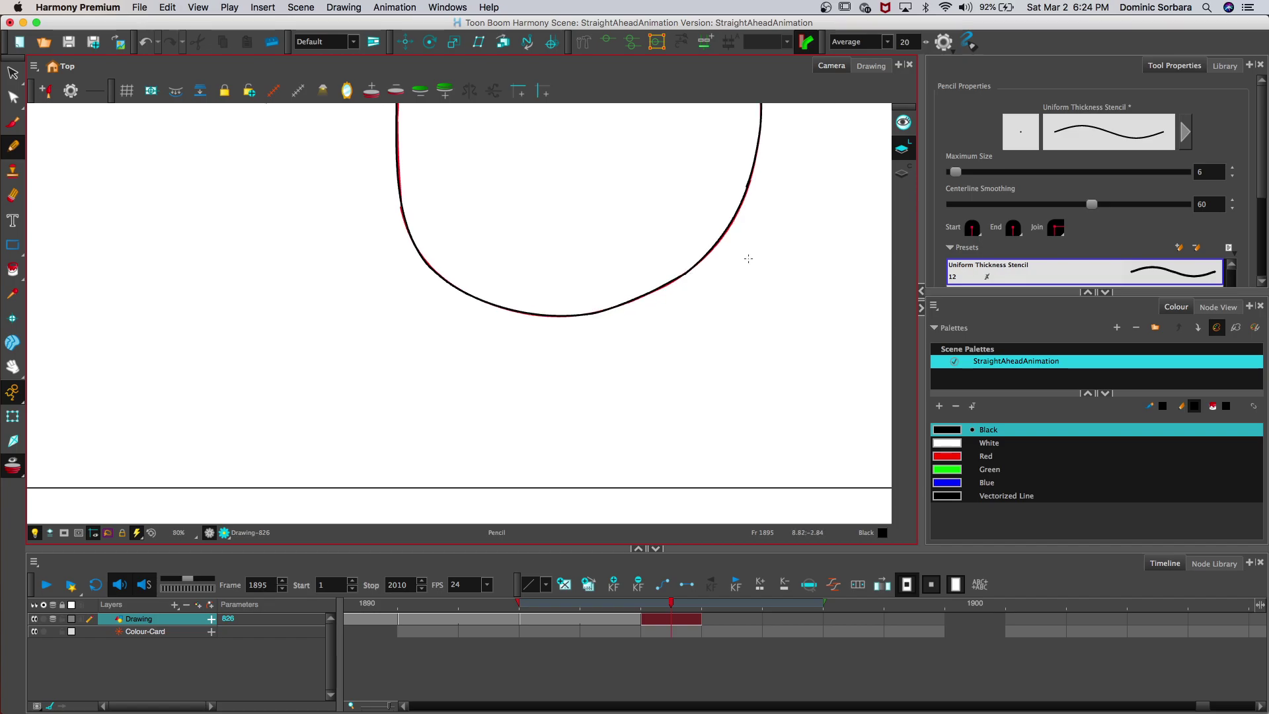
pyautogui.press('2')
pyautogui.press('2')
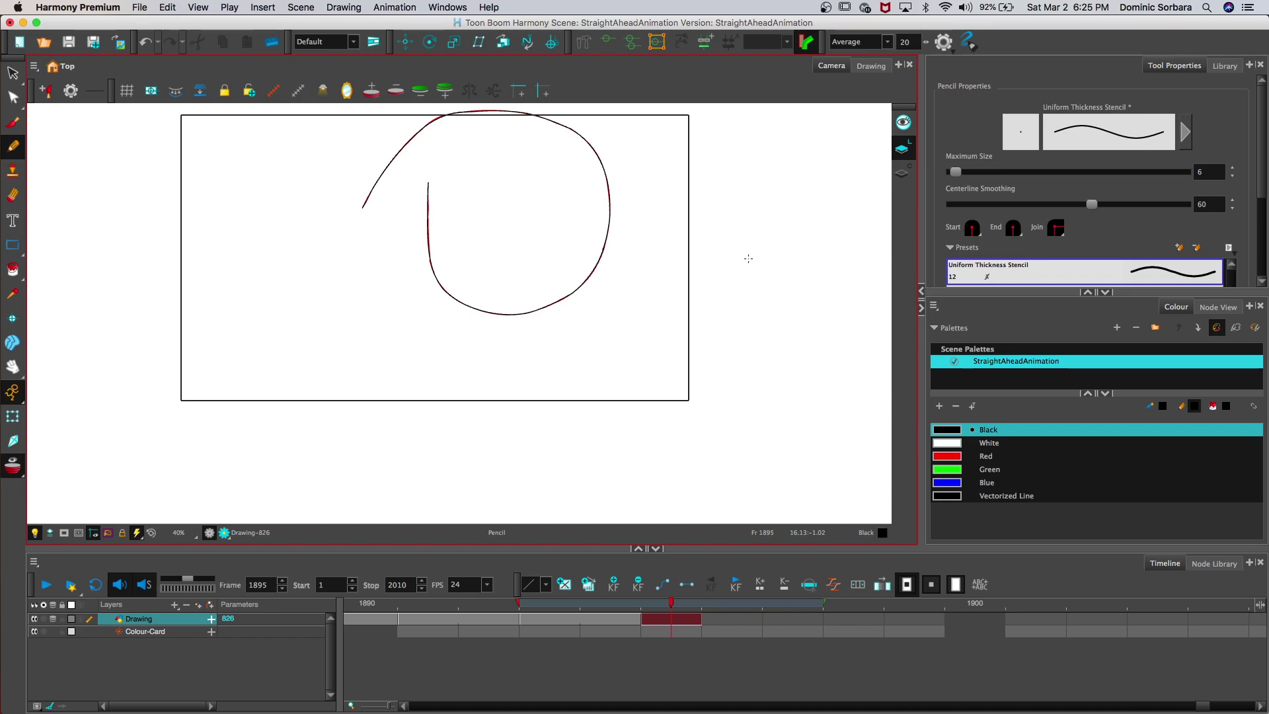
# Step: Hold frame 1895's drawing through frame 1896 and extend the line's outer left end downward in a curve
pyautogui.click(720, 622)
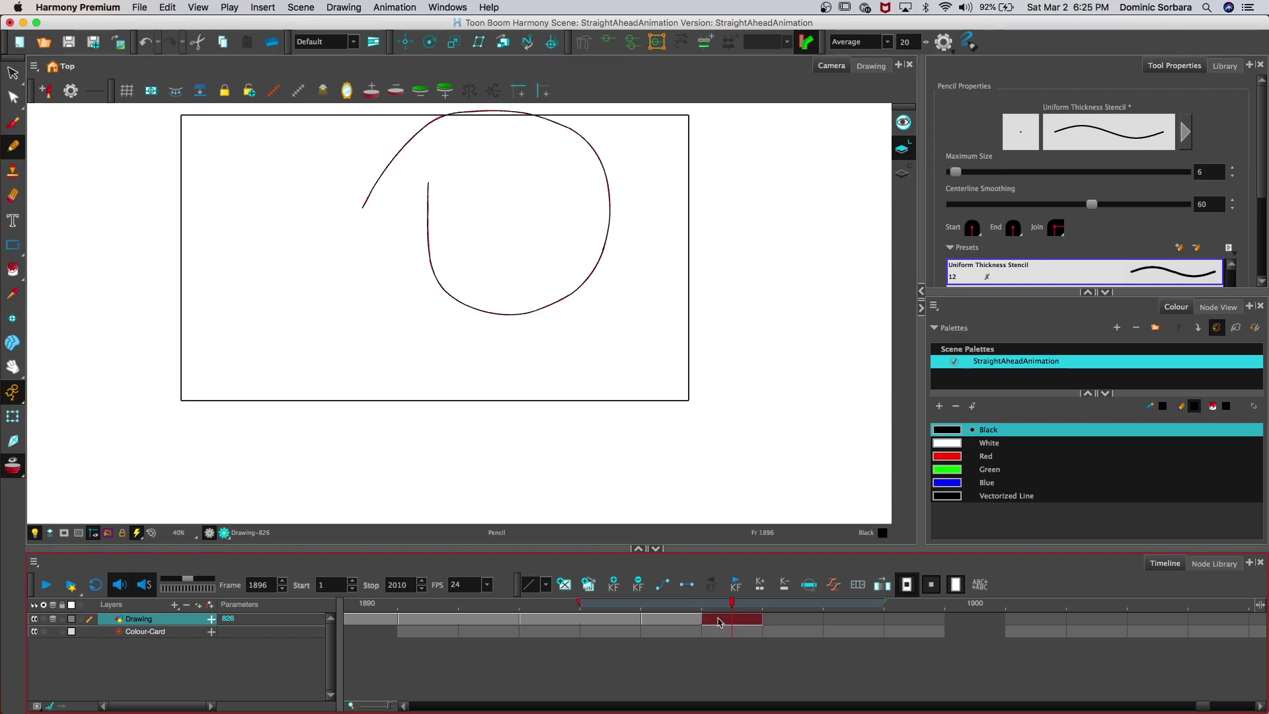
pyautogui.click(588, 618)
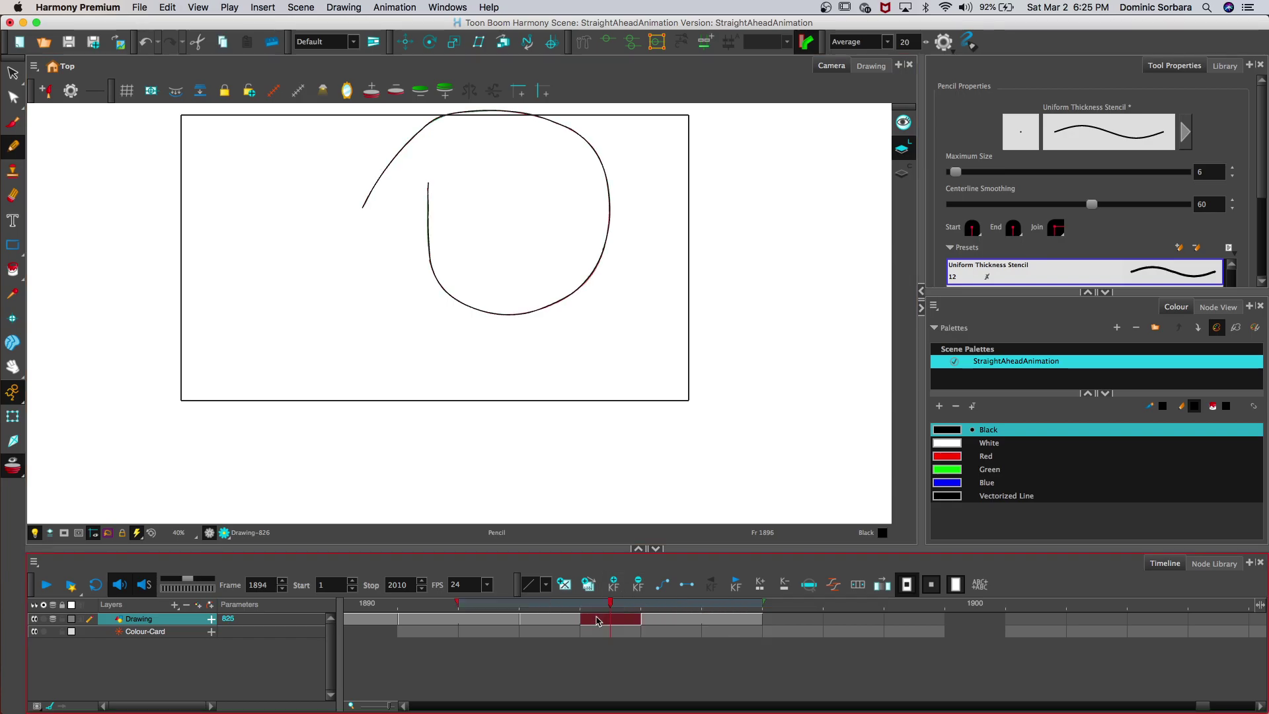
pyautogui.click(669, 621)
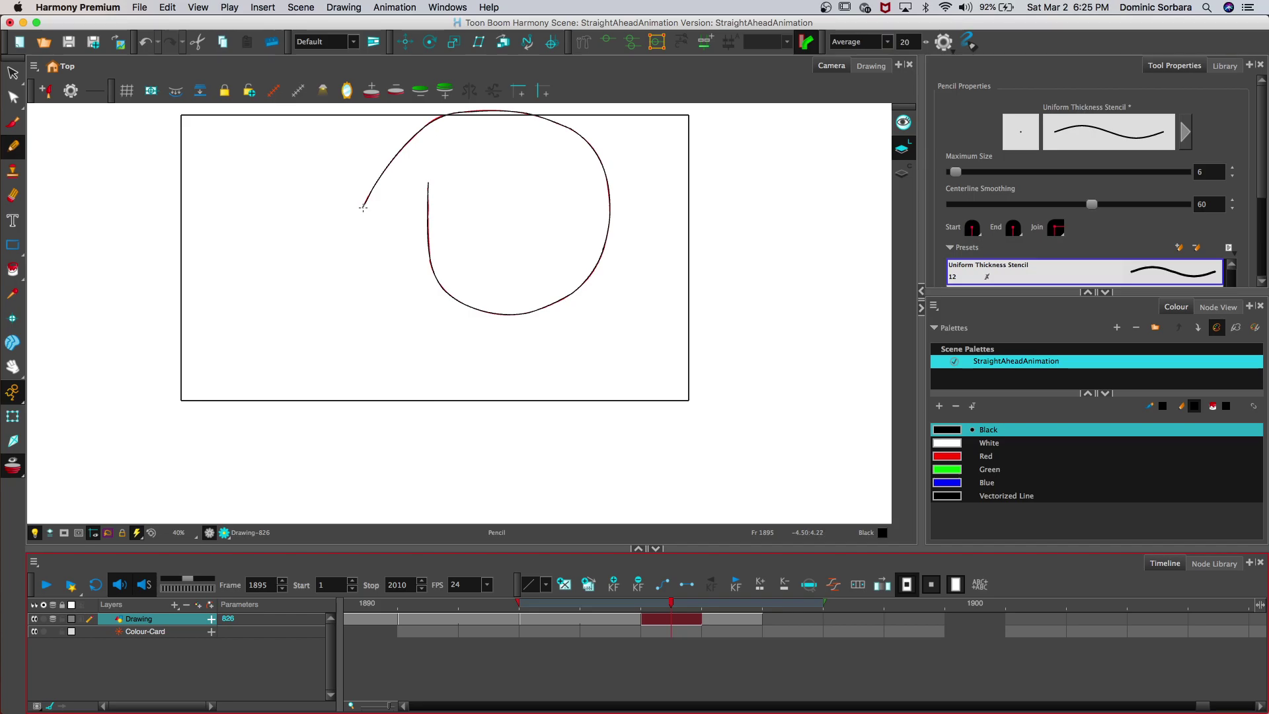
pyautogui.moveTo(363, 207)
pyautogui.mouseDown()
pyautogui.moveTo(350, 249)
pyautogui.moveTo(364, 304)
pyautogui.mouseUp()
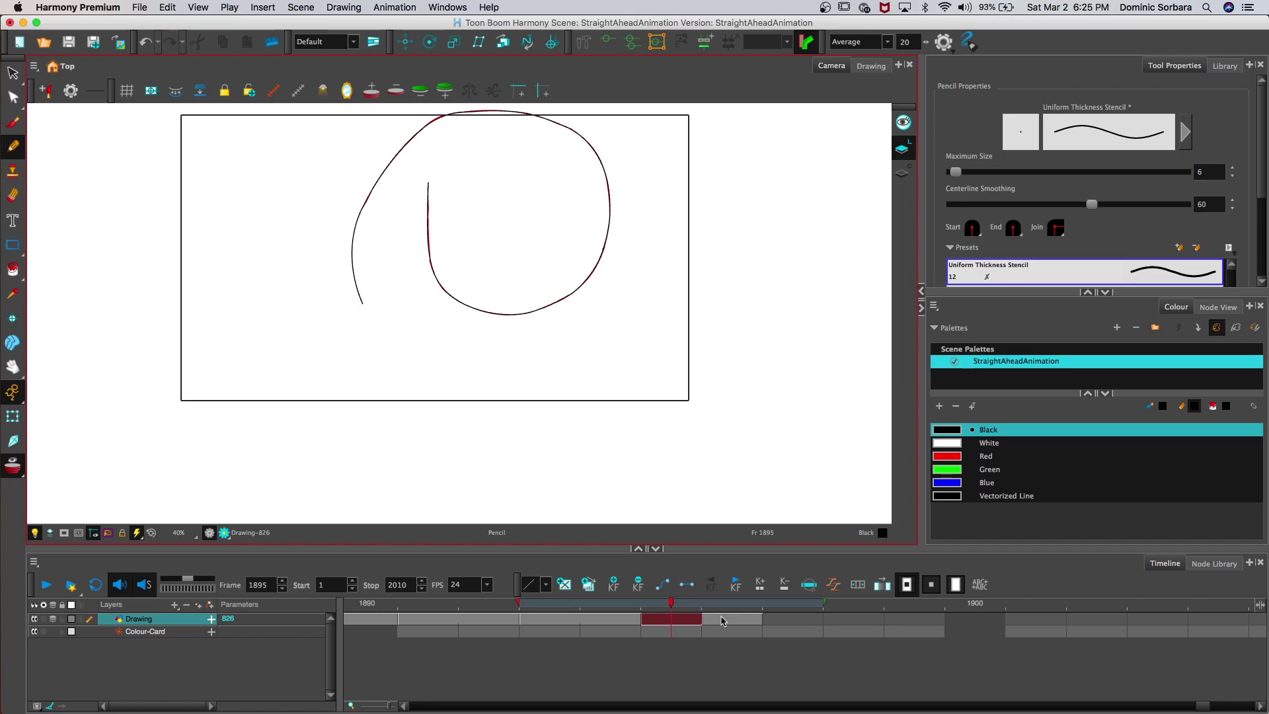
# Step: On a new drawing at frame 1897, trace the whole onion-skinned loop from its outer left tail to the inner end
pyautogui.click(718, 618)
pyautogui.click(781, 618)
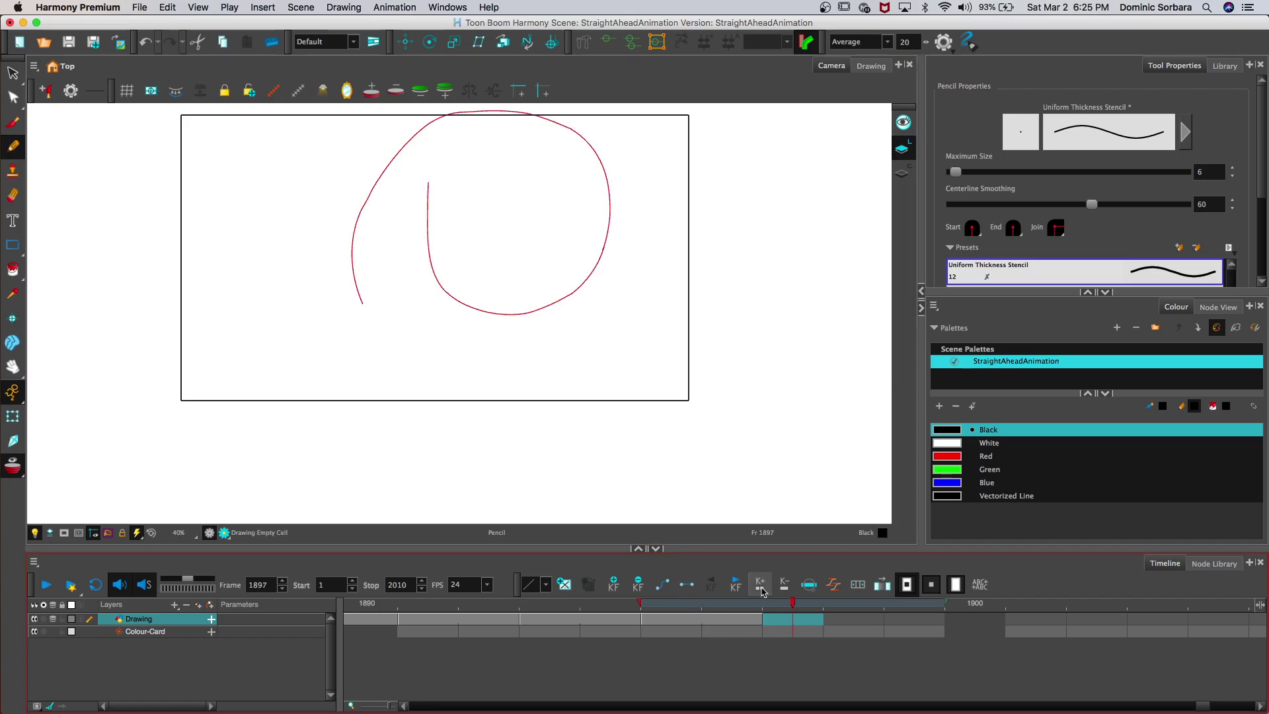
pyautogui.moveTo(362, 304)
pyautogui.mouseDown()
pyautogui.moveTo(352, 234)
pyautogui.moveTo(365, 197)
pyautogui.mouseUp()
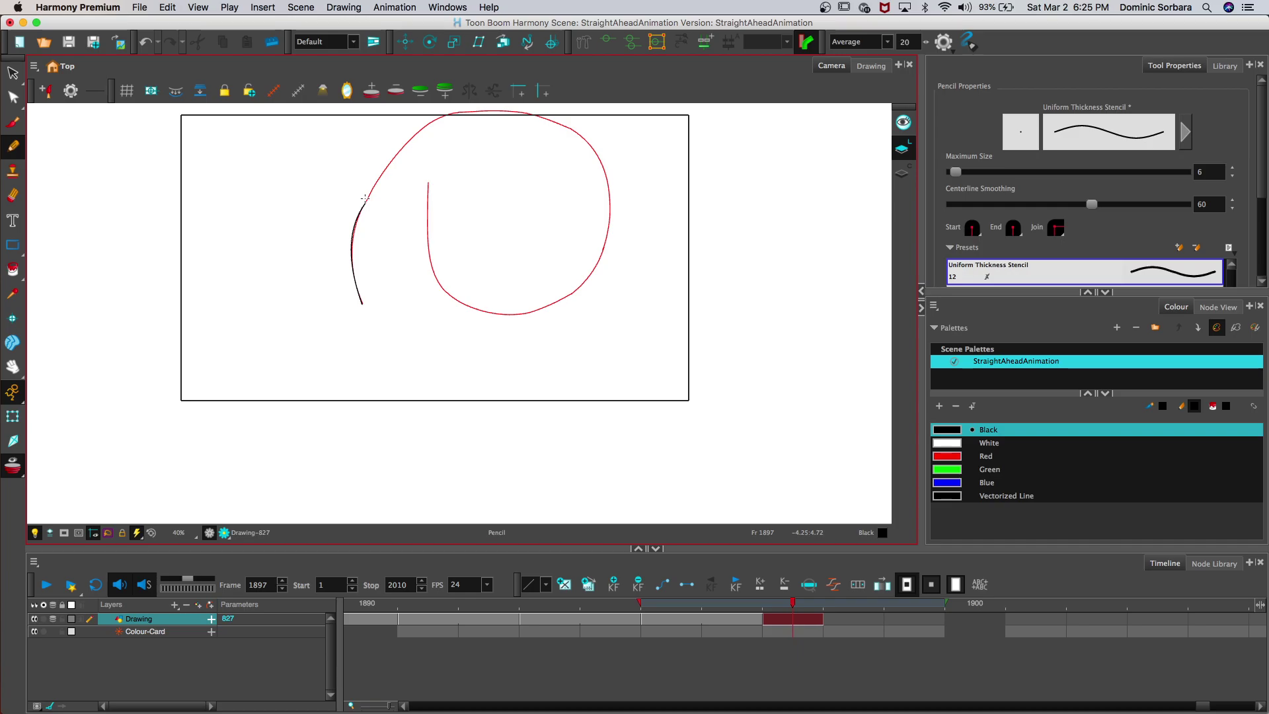
pyautogui.press('super+z')
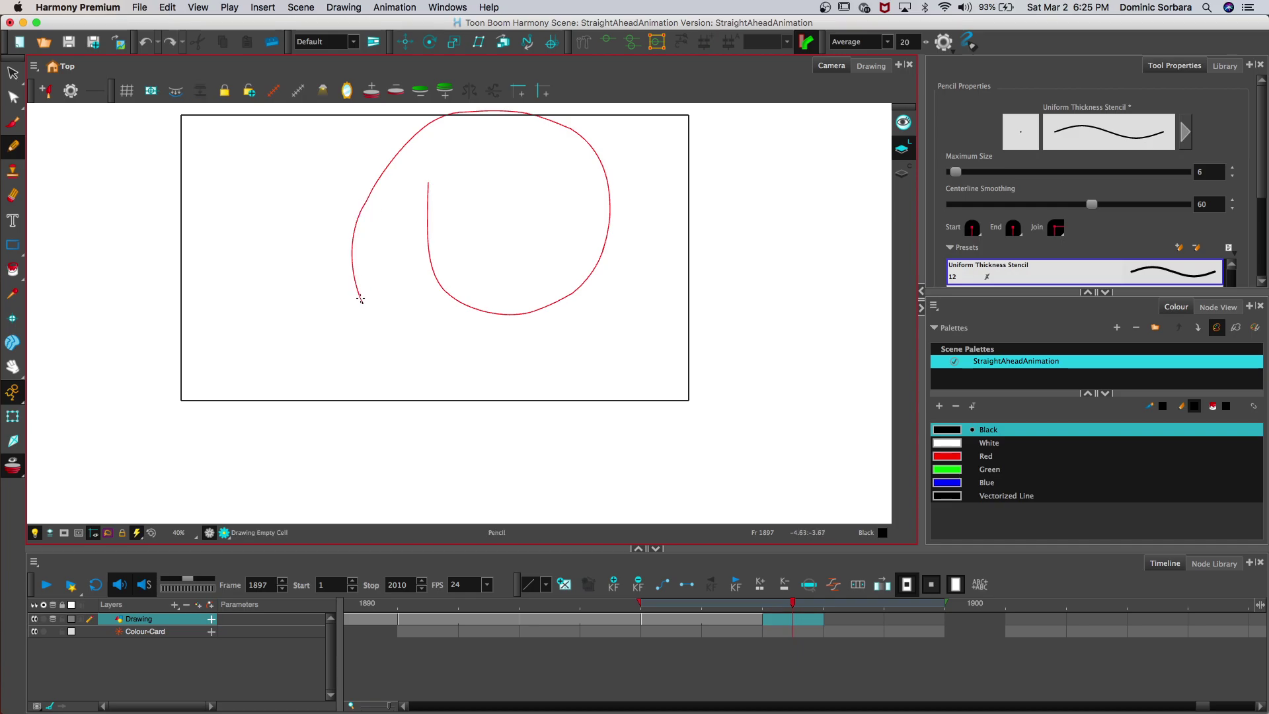
pyautogui.moveTo(355, 277)
pyautogui.mouseDown()
pyautogui.moveTo(351, 225)
pyautogui.moveTo(427, 125)
pyautogui.moveTo(532, 115)
pyautogui.moveTo(586, 140)
pyautogui.moveTo(608, 183)
pyautogui.mouseUp()
pyautogui.moveTo(601, 258)
pyautogui.mouseDown()
pyautogui.moveTo(553, 305)
pyautogui.moveTo(468, 306)
pyautogui.moveTo(435, 281)
pyautogui.moveTo(425, 182)
pyautogui.mouseUp()
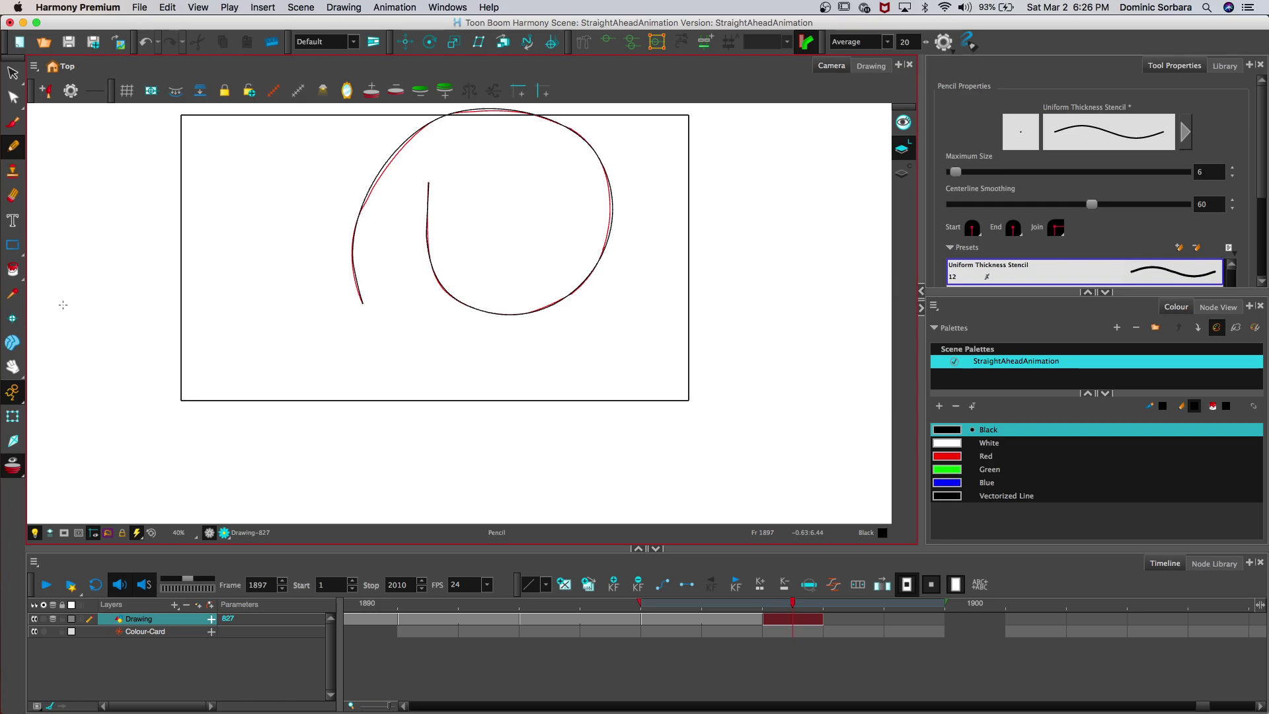
# Step: Erase the inaccurate upper left and top sections of frame 1897's trace and redraw them along the onion-skinned curve
pyautogui.click(13, 366)
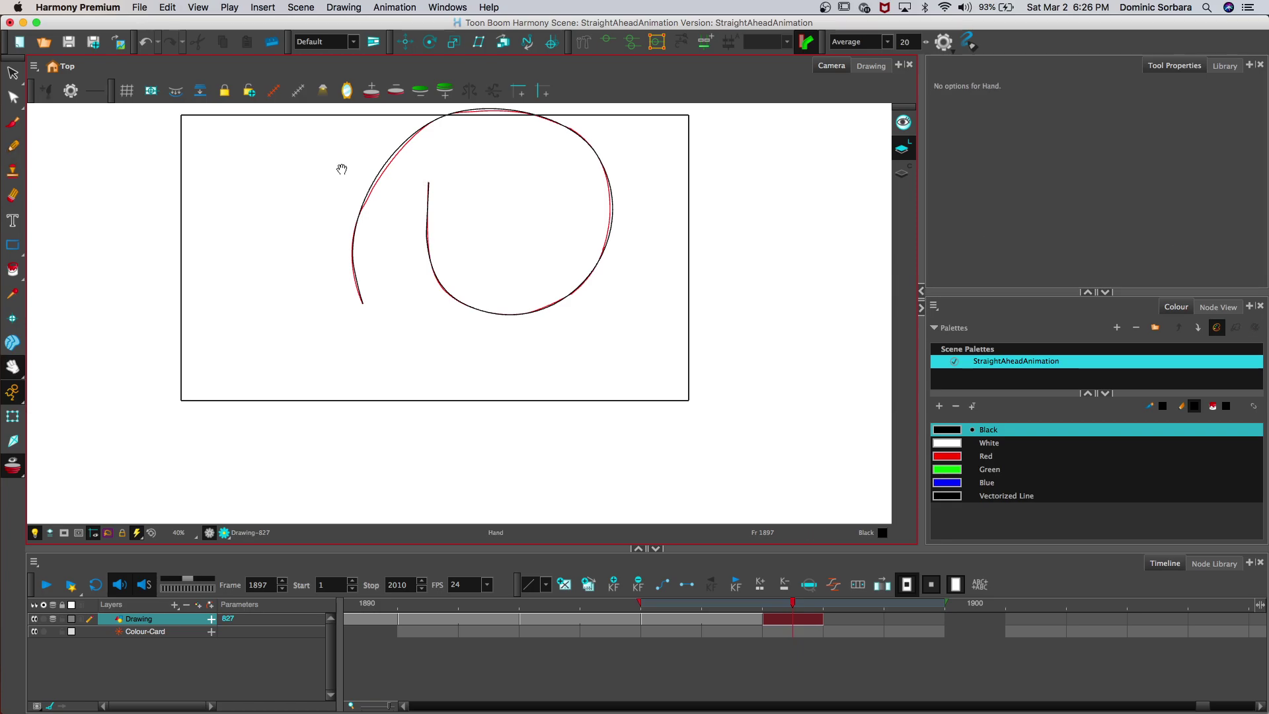
pyautogui.scroll(3, 341, 168)
pyautogui.moveTo(364, 193)
pyautogui.mouseDown()
pyautogui.moveTo(393, 316)
pyautogui.moveTo(382, 327)
pyautogui.moveTo(493, 181)
pyautogui.moveTo(593, 145)
pyautogui.moveTo(691, 145)
pyautogui.moveTo(655, 142)
pyautogui.mouseUp()
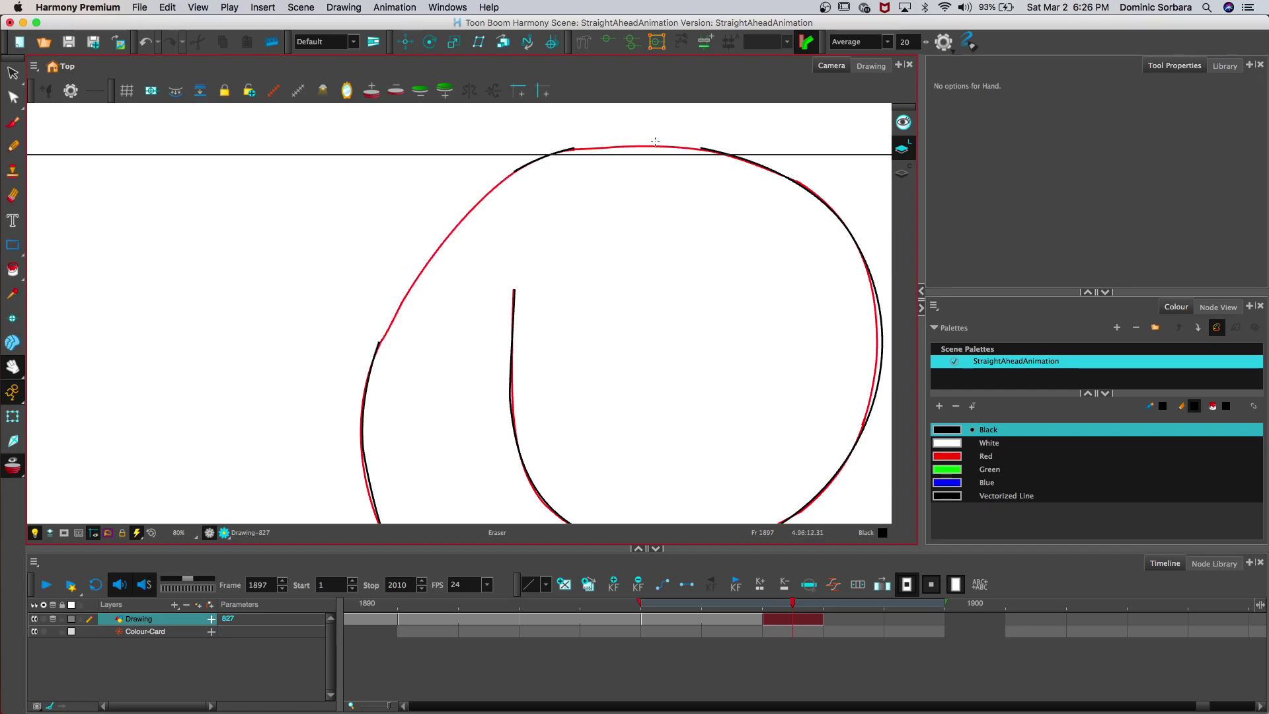
pyautogui.hotkey('alt', '/')
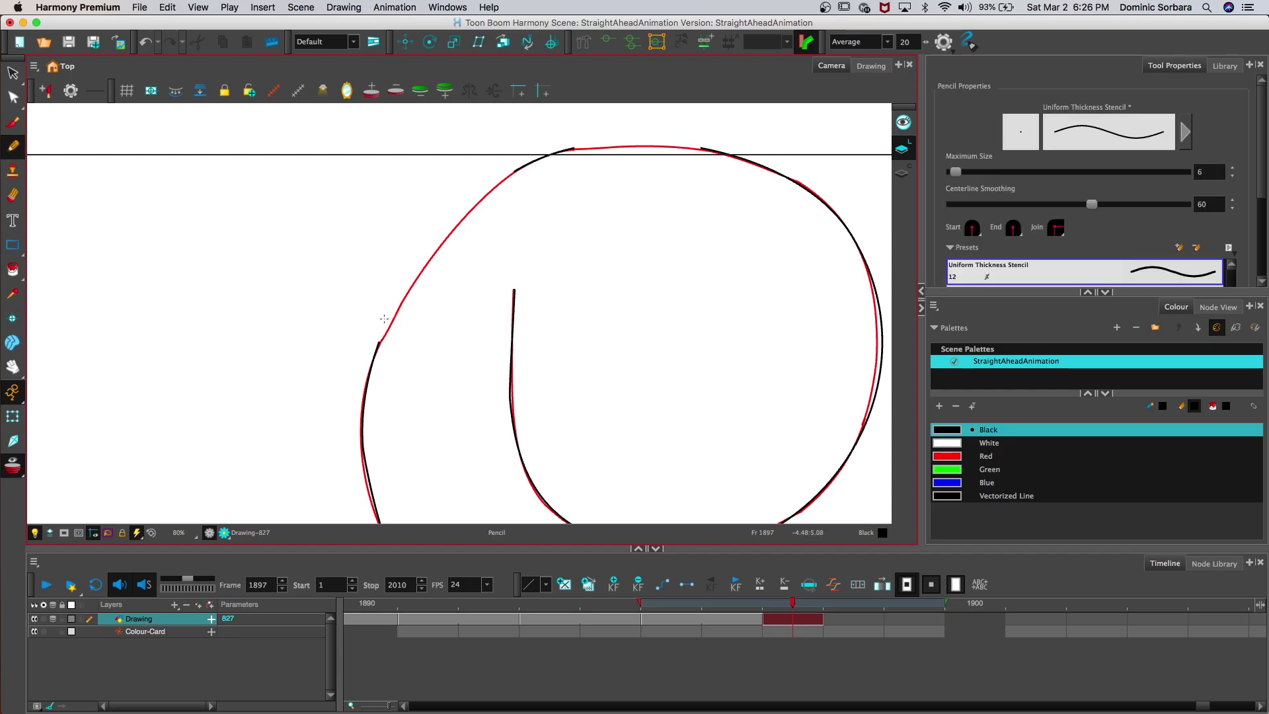
pyautogui.moveTo(379, 343)
pyautogui.mouseDown()
pyautogui.moveTo(457, 225)
pyautogui.moveTo(524, 165)
pyautogui.mouseUp()
pyautogui.moveTo(573, 149); pyautogui.dragTo(700, 148)
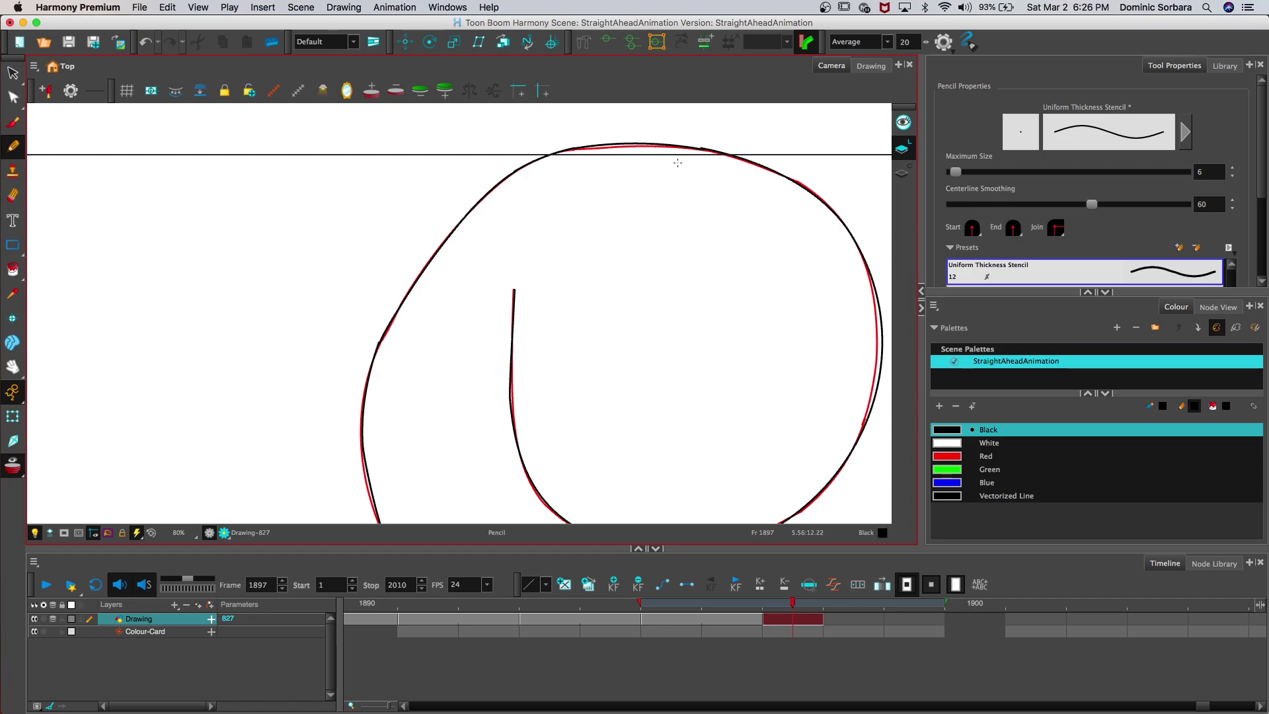
# Step: Erase the loop's top arc and bulging right side, and redraw both closer to the onion-skinned line
pyautogui.moveTo(578, 148); pyautogui.dragTo(704, 149)
pyautogui.press('2')
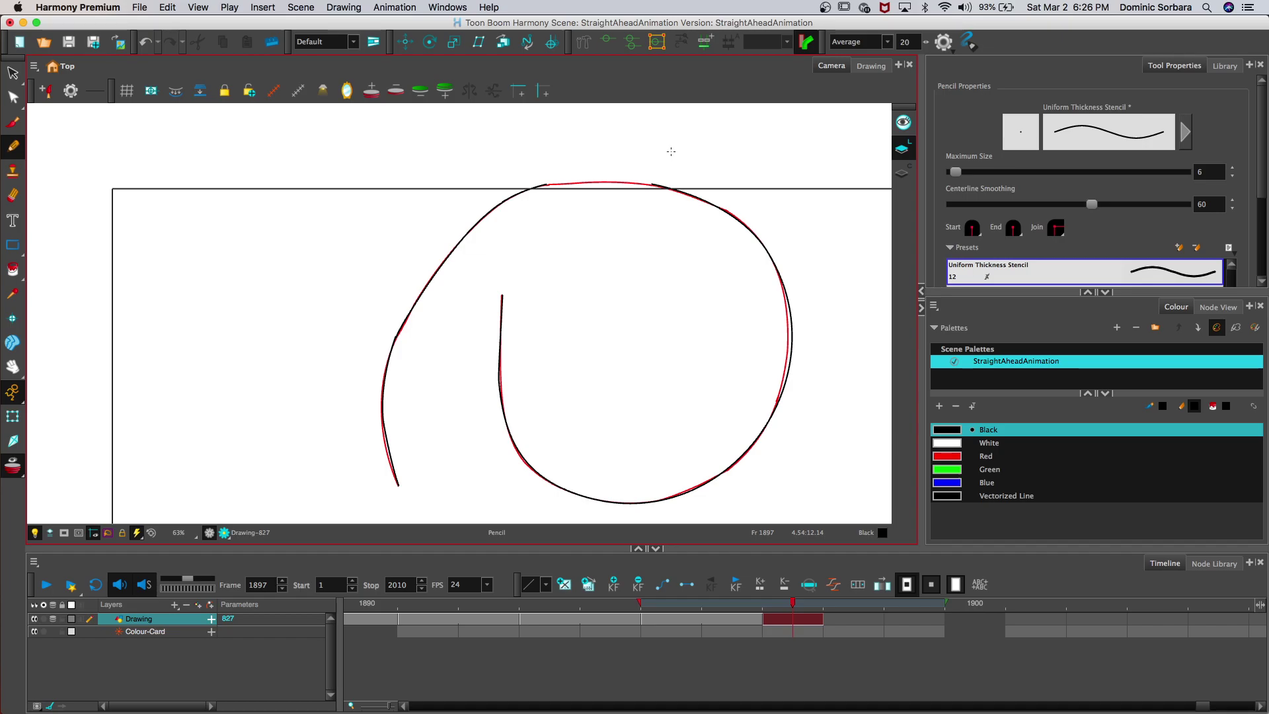
pyautogui.moveTo(778, 271)
pyautogui.mouseDown()
pyautogui.moveTo(792, 346)
pyautogui.moveTo(773, 402)
pyautogui.mouseUp()
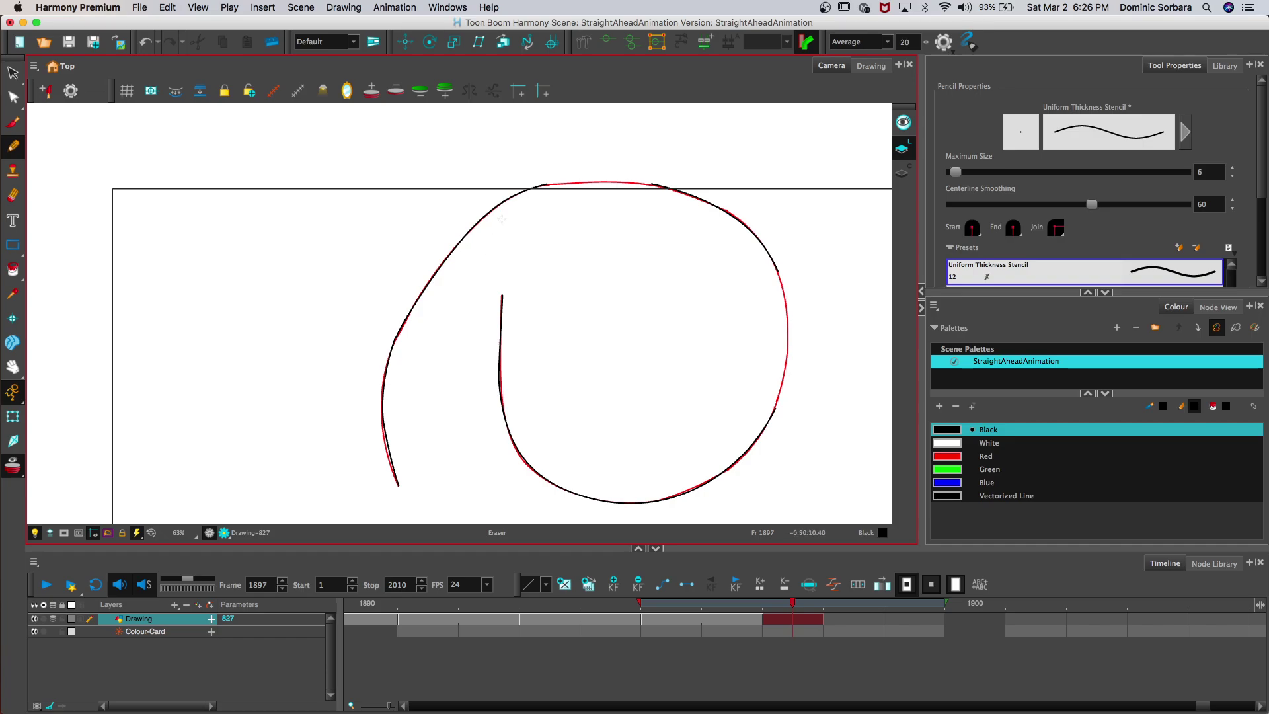
pyautogui.moveTo(776, 406)
pyautogui.mouseDown()
pyautogui.moveTo(787, 327)
pyautogui.moveTo(776, 253)
pyautogui.mouseUp()
pyautogui.press('super+z')
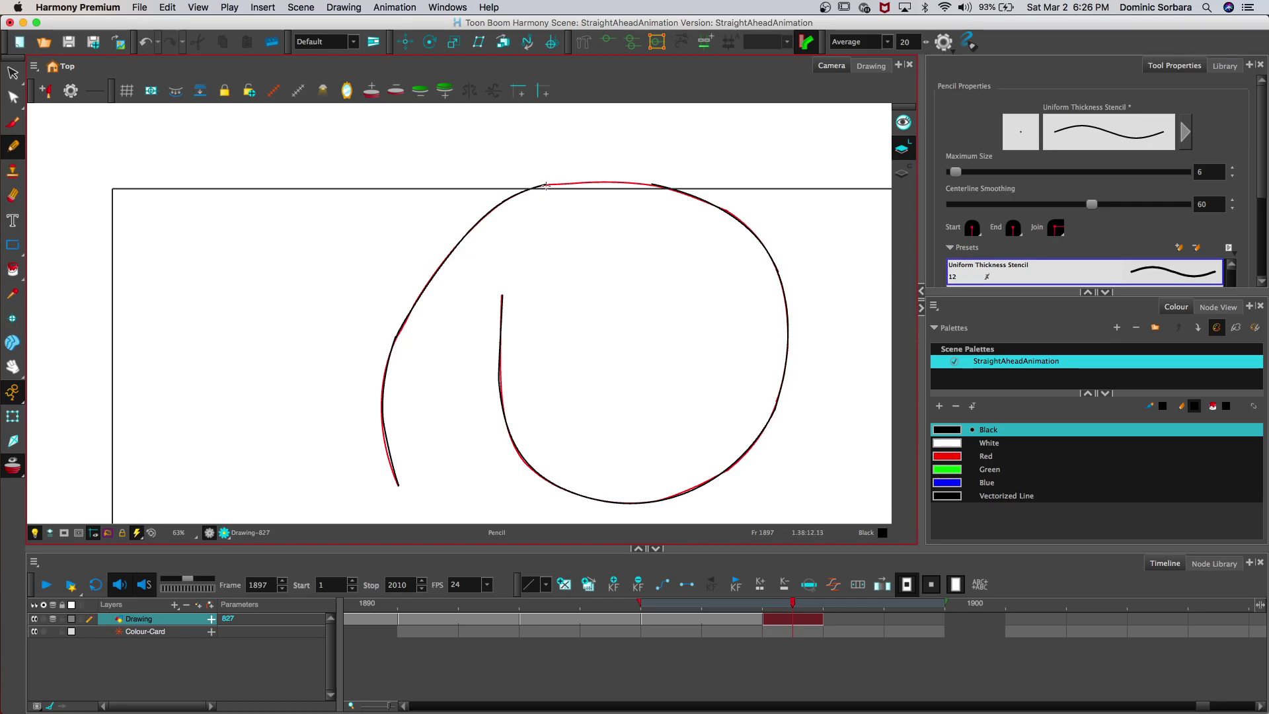
pyautogui.moveTo(546, 185); pyautogui.dragTo(646, 185)
# Step: Erase and redraw the inner left side and lower left bend so they follow the onion-skinned line
pyautogui.moveTo(497, 356); pyautogui.dragTo(498, 400)
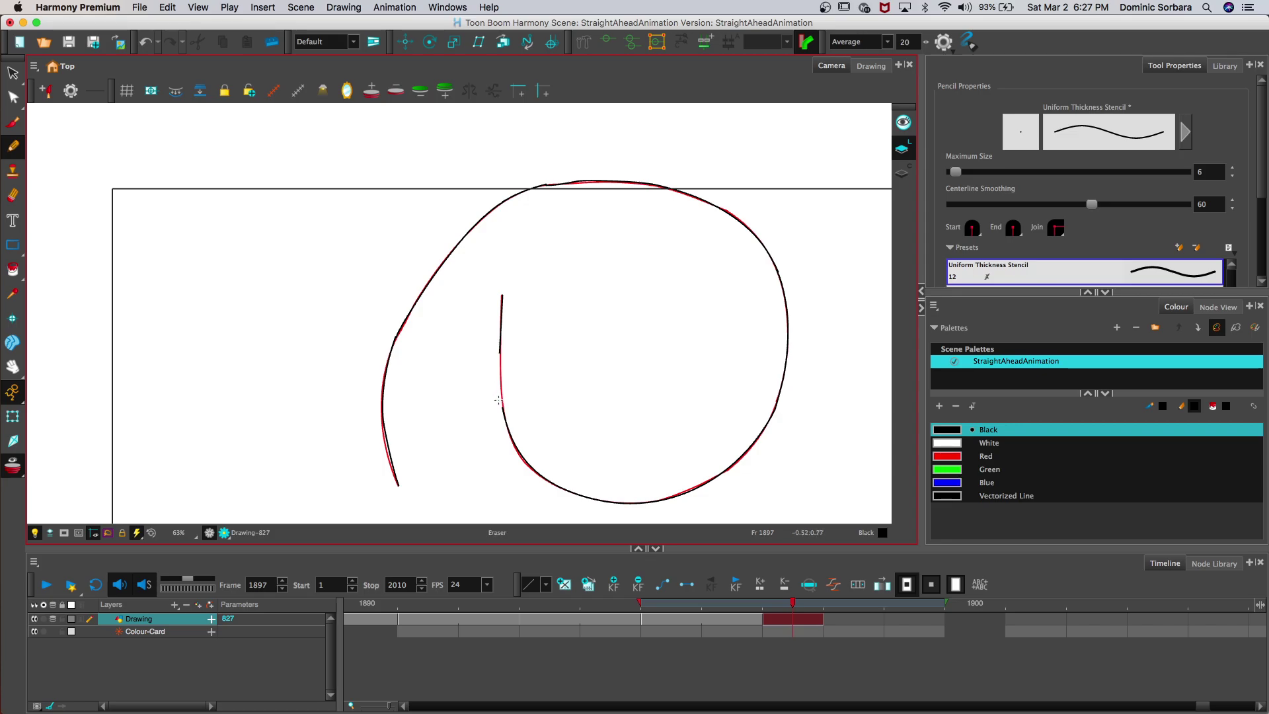
pyautogui.moveTo(516, 450); pyautogui.dragTo(533, 469)
pyautogui.moveTo(499, 353); pyautogui.dragTo(499, 367)
pyautogui.press('super+z')
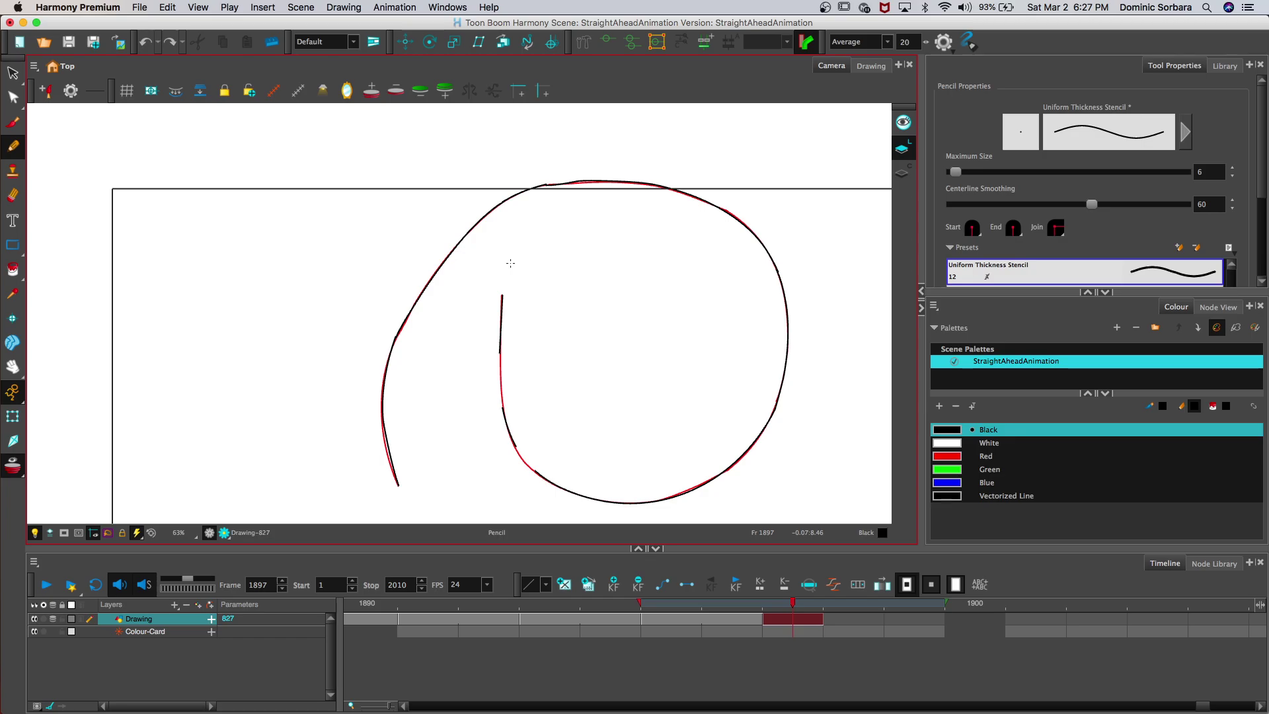
pyautogui.moveTo(499, 341); pyautogui.dragTo(491, 368)
pyautogui.moveTo(500, 348); pyautogui.dragTo(504, 414)
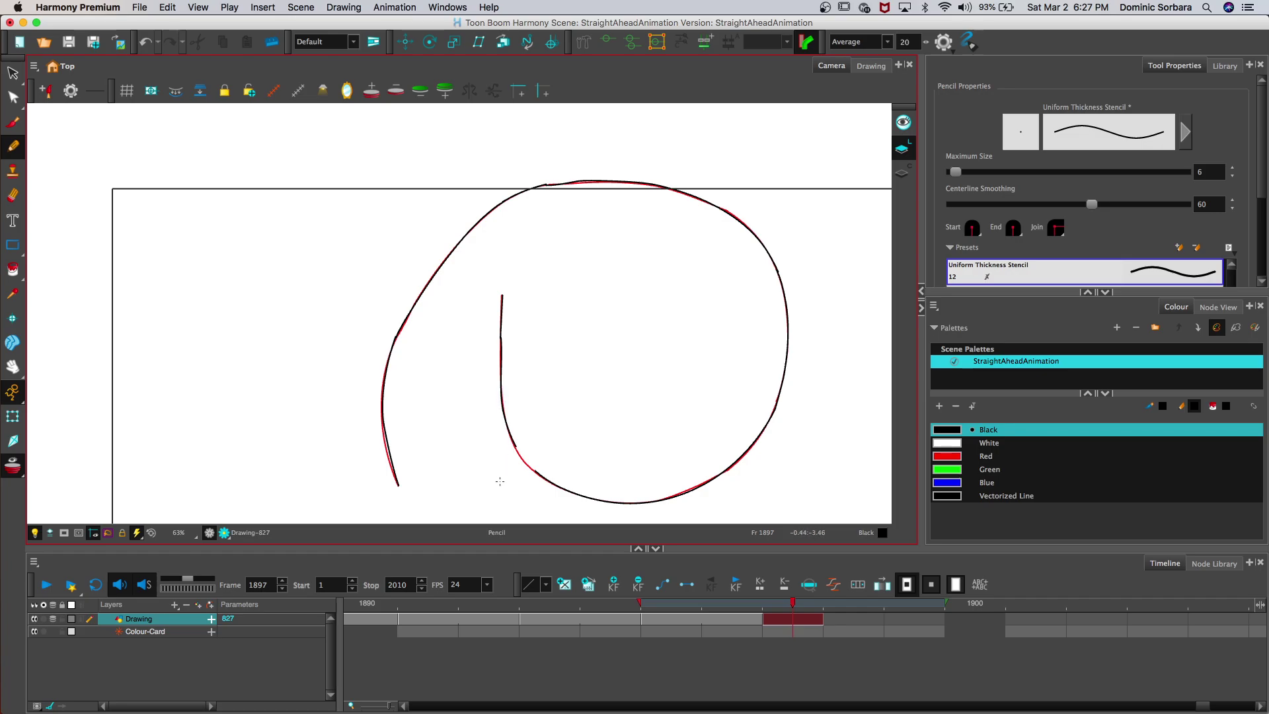
pyautogui.moveTo(514, 442); pyautogui.dragTo(520, 466)
pyautogui.moveTo(513, 446); pyautogui.dragTo(533, 471)
# Step: Erase the loop's lower right section and the outer left tail of frame 1897's trace
pyautogui.moveTo(671, 499); pyautogui.dragTo(761, 433)
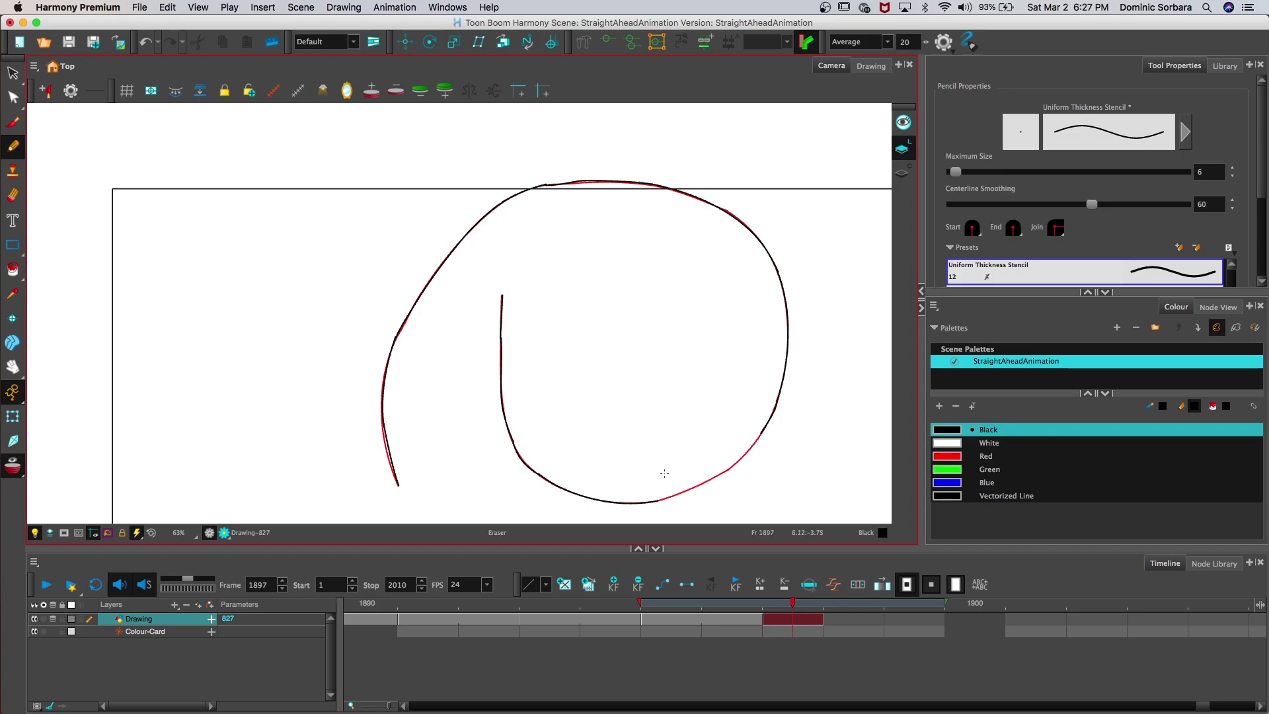
pyautogui.moveTo(397, 481); pyautogui.dragTo(382, 412)
pyautogui.moveTo(395, 478); pyautogui.dragTo(399, 490)
# Step: Redraw the outer left tail and extend it in a curve beneath the loop
pyautogui.press('1')
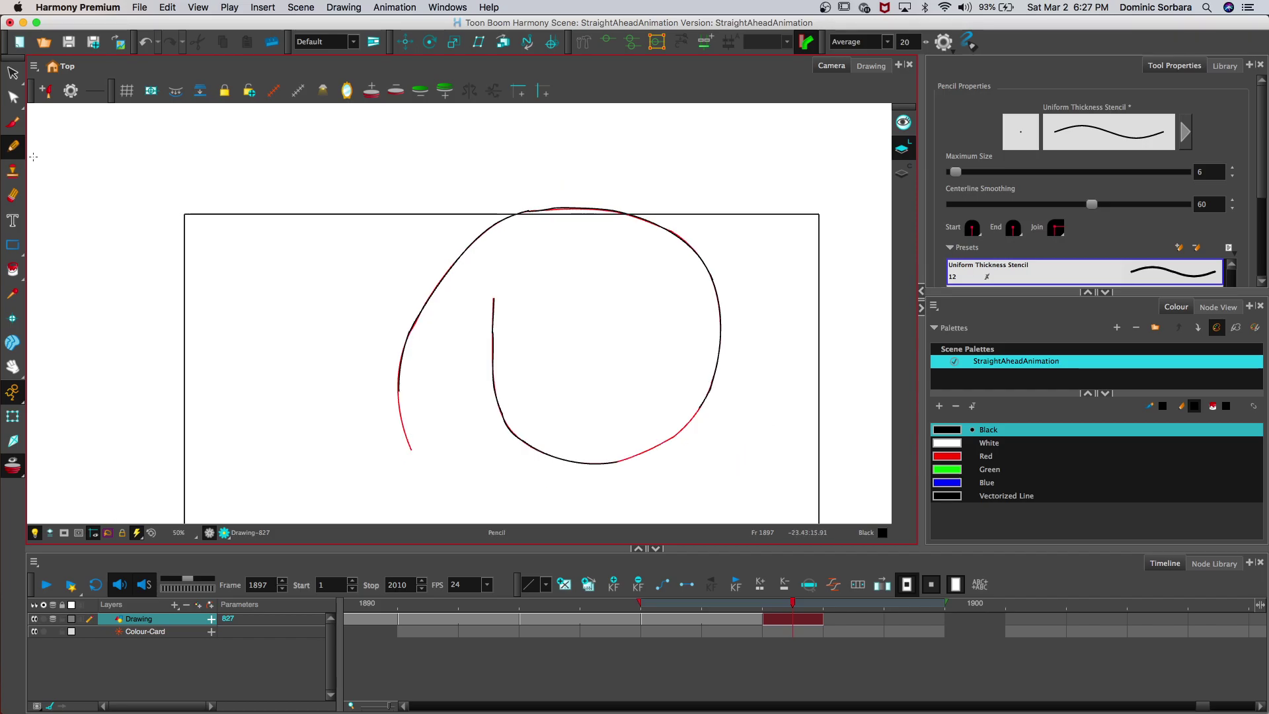
pyautogui.press('1')
pyautogui.click(14, 149)
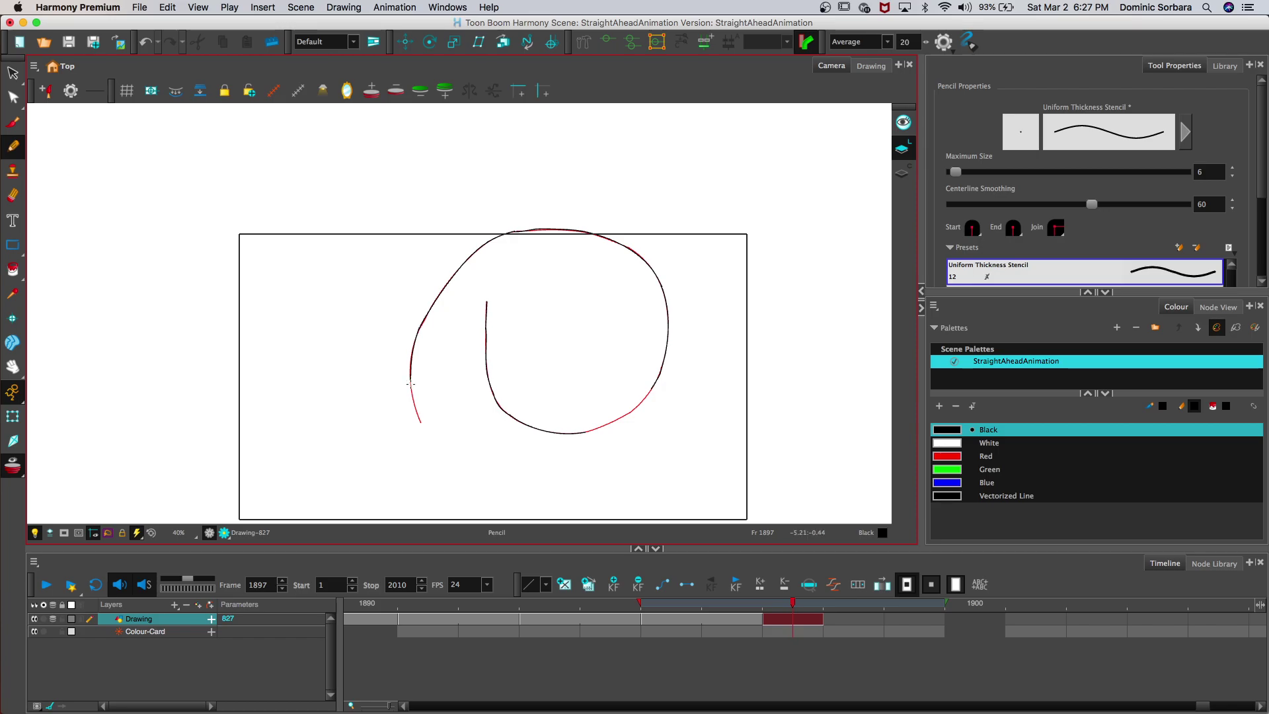
pyautogui.moveTo(437, 444); pyautogui.dragTo(551, 487)
# Step: Redraw the loop's missing lower right section, joining the bottom arc to the right side
pyautogui.press('2')
pyautogui.press('2')
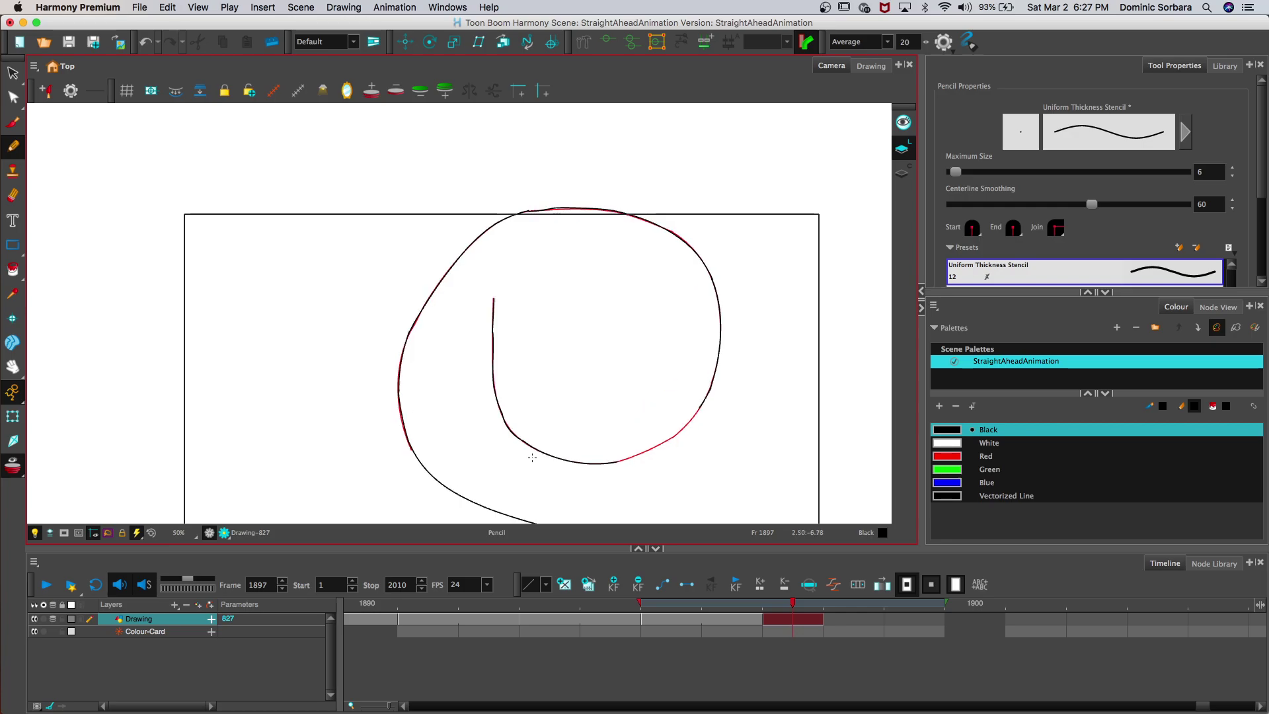
pyautogui.click(15, 367)
pyautogui.moveTo(311, 357); pyautogui.dragTo(237, 232)
pyautogui.press('2')
pyautogui.press('2')
pyautogui.click(13, 146)
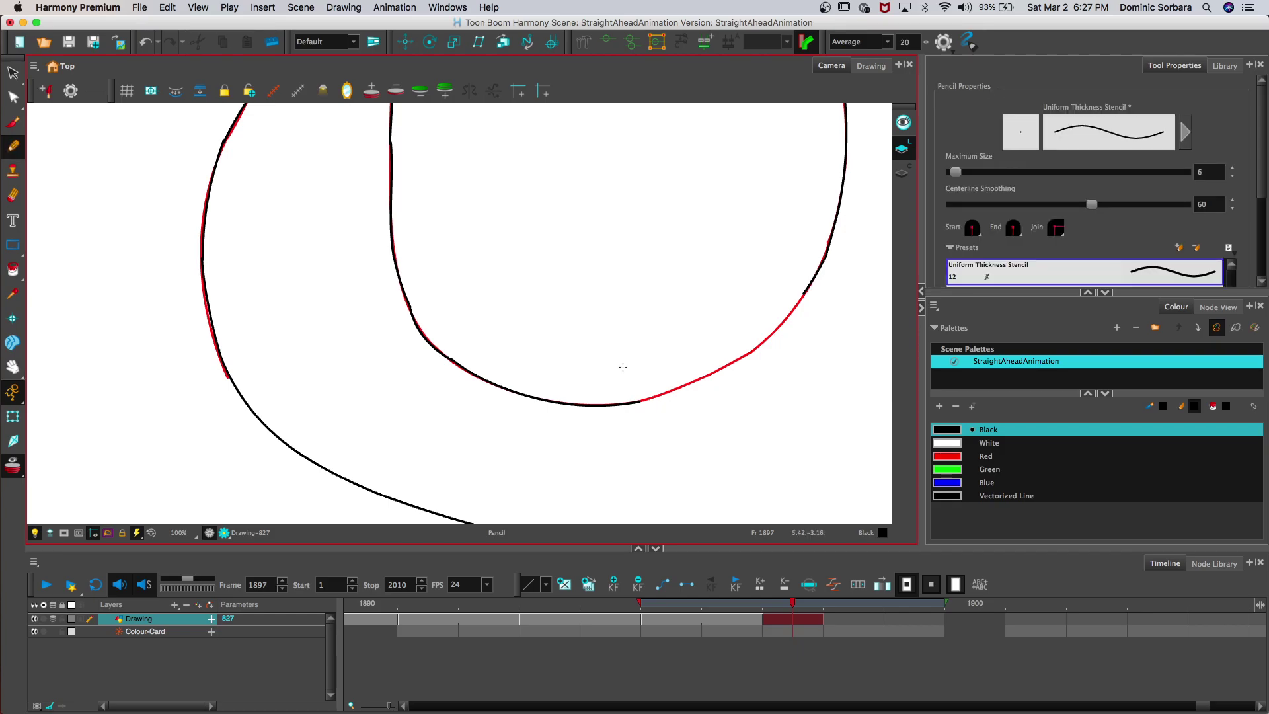
pyautogui.moveTo(639, 400)
pyautogui.mouseDown()
pyautogui.moveTo(738, 360)
pyautogui.moveTo(786, 320)
pyautogui.moveTo(832, 251)
pyautogui.moveTo(837, 207)
pyautogui.mouseUp()
# Step: Erase the uneven join between the bottom arc and right side, and redraw it smoothly
pyautogui.hotkey('alt', 'e')
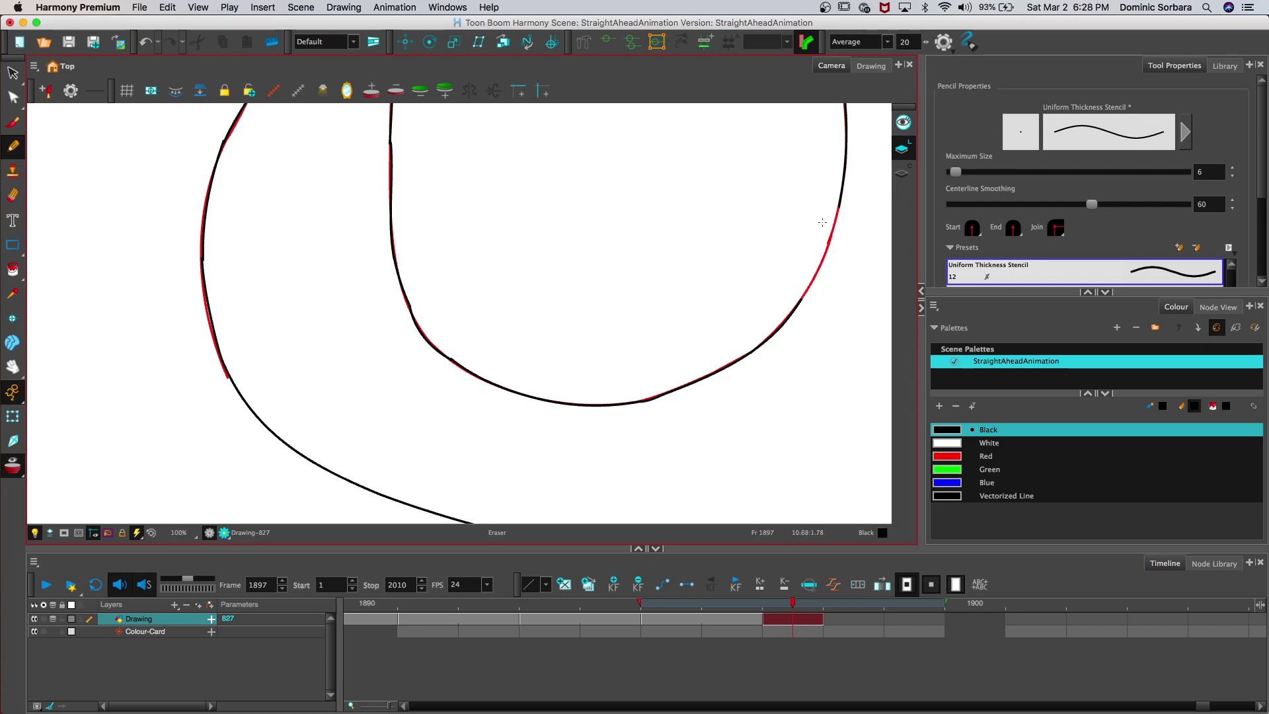
pyautogui.moveTo(801, 298); pyautogui.dragTo(841, 202)
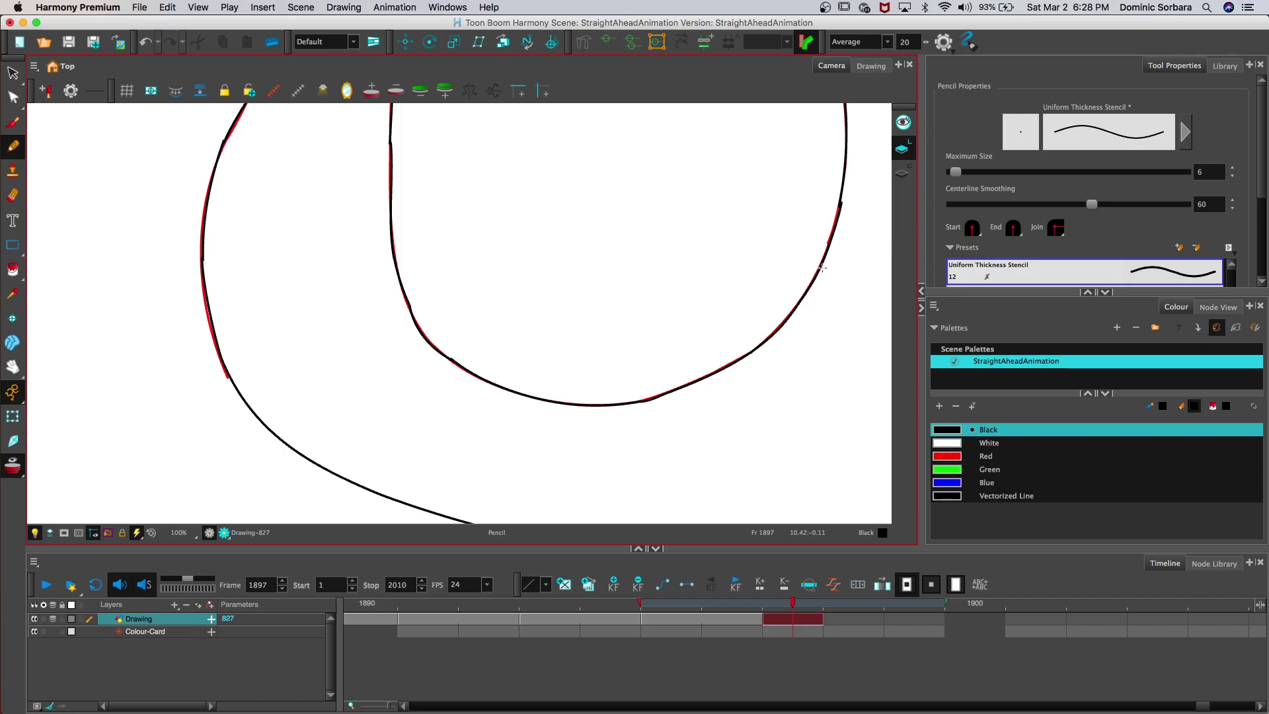
pyautogui.hotkey('ctrl', 'z')
pyautogui.moveTo(800, 299); pyautogui.dragTo(839, 202)
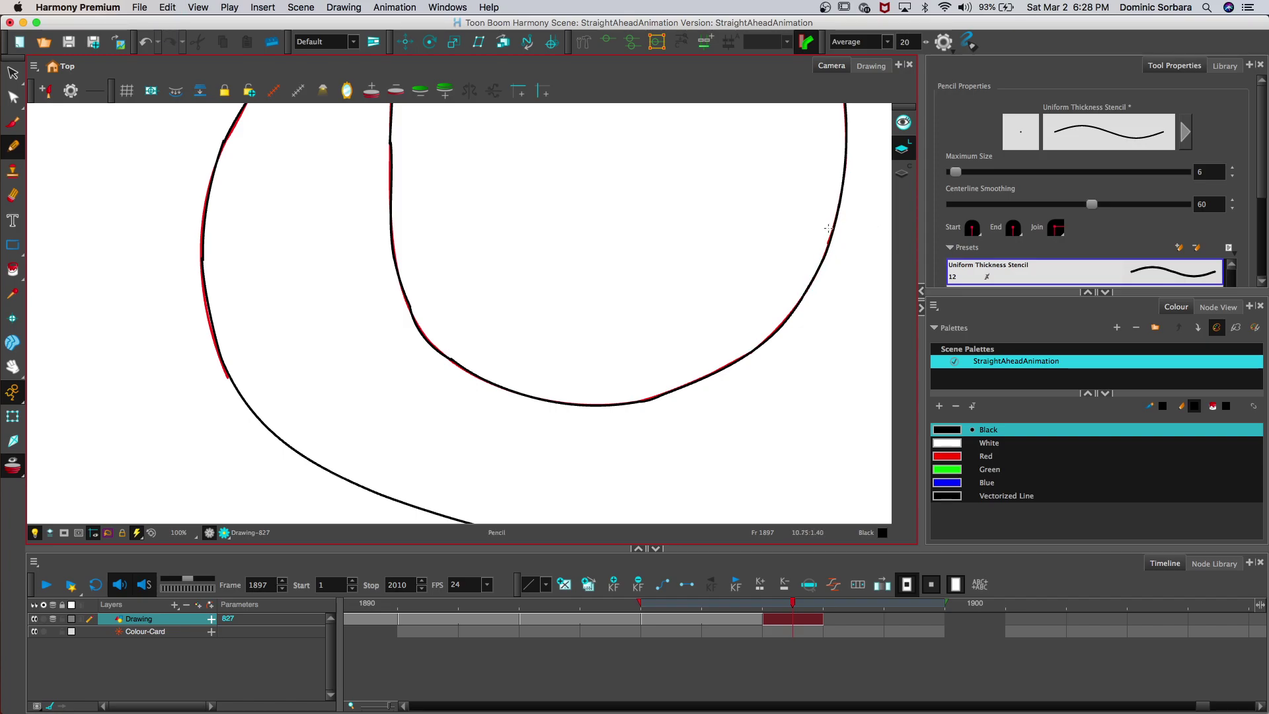
pyautogui.press('2')
pyautogui.press('2')
pyautogui.press('2')
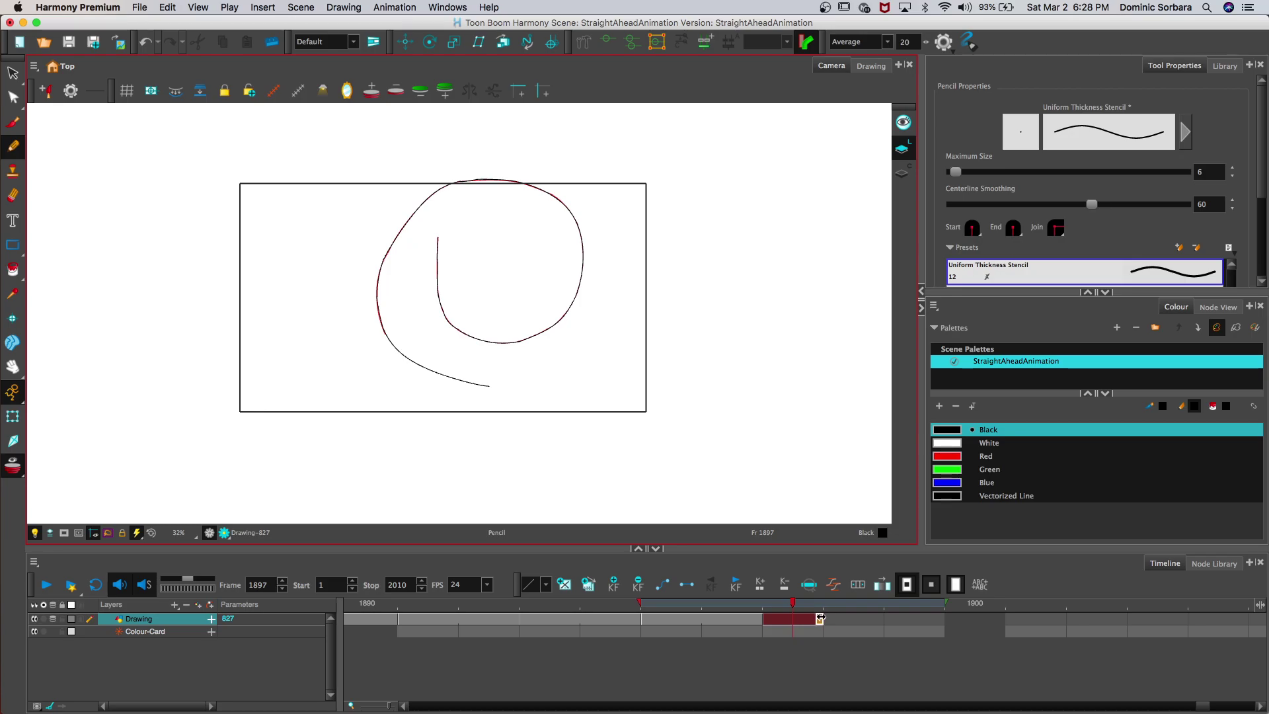
# Step: Hold frame 1897's drawing through frame 1898, and at frame 1899 trace the tail and extend it along the bottom
pyautogui.click(825, 622)
pyautogui.moveTo(848, 622); pyautogui.dragTo(861, 621)
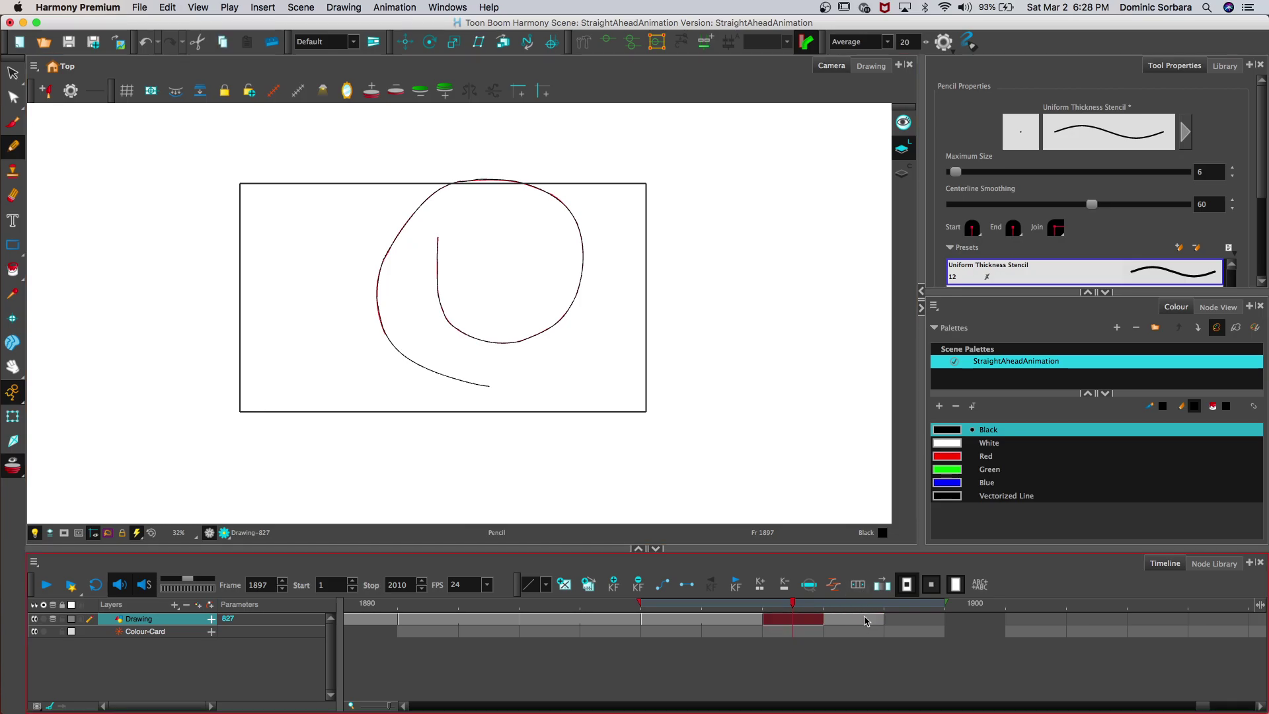
pyautogui.click(866, 617)
pyautogui.click(896, 618)
pyautogui.moveTo(400, 353)
pyautogui.mouseDown()
pyautogui.moveTo(488, 386)
pyautogui.moveTo(609, 387)
pyautogui.mouseUp()
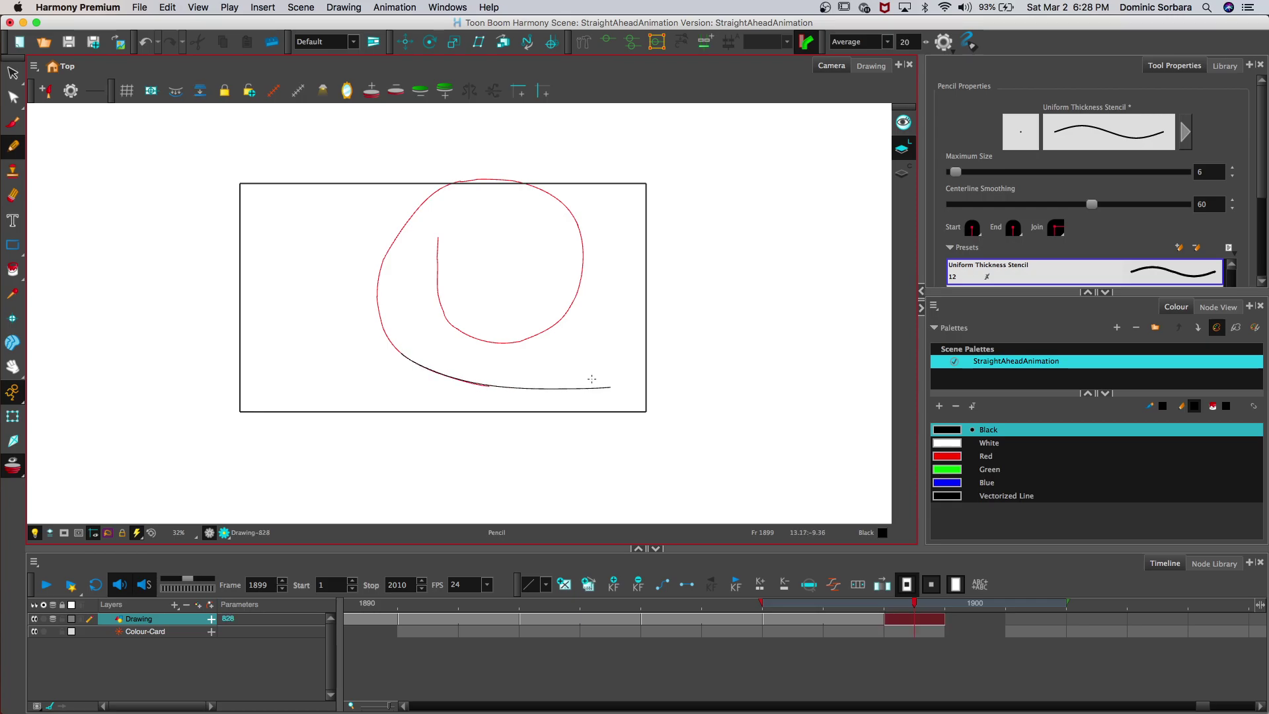
# Step: Erase the middle of frame 1899's tail where it strays from the onion-skinned line
pyautogui.click(12, 365)
pyautogui.moveTo(483, 267); pyautogui.dragTo(554, 194)
pyautogui.moveTo(475, 204); pyautogui.dragTo(494, 285)
pyautogui.scroll(-2, 461, 210)
pyautogui.scroll(5, 461, 210)
pyautogui.press('e')
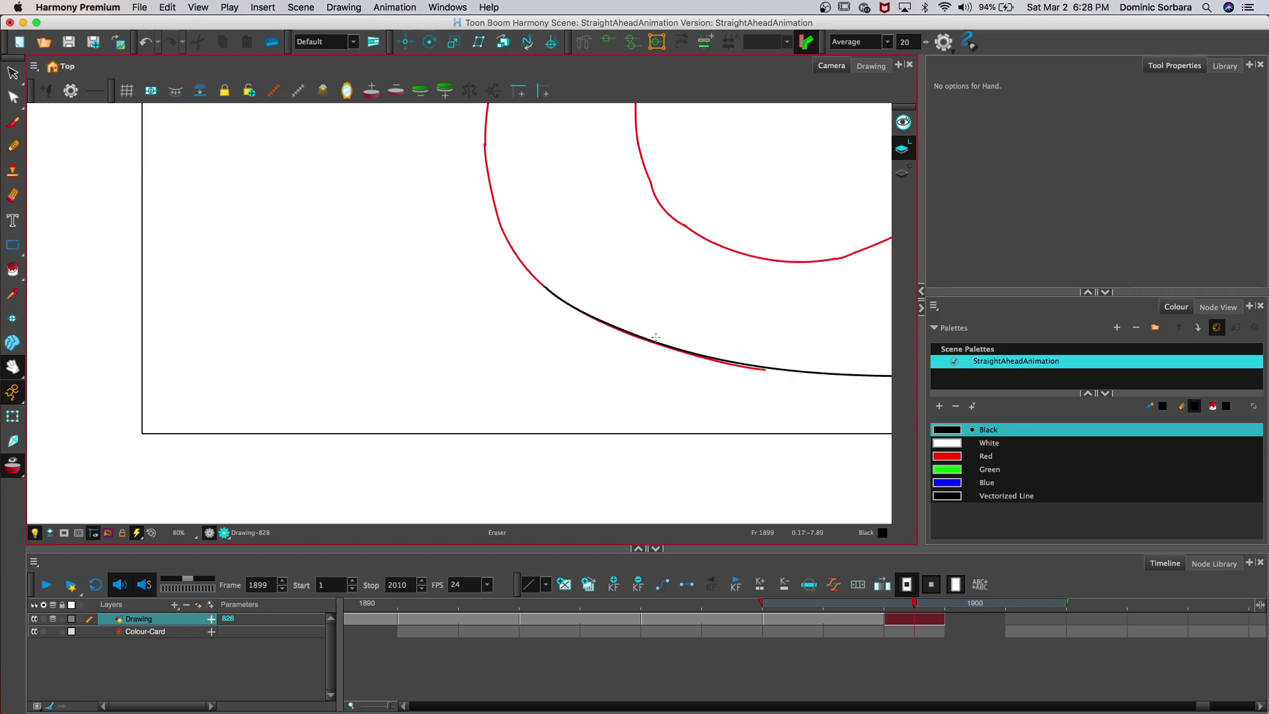
pyautogui.moveTo(651, 341); pyautogui.dragTo(788, 368)
# Step: Redraw the tail's missing middle section along the onion-skinned curve, joining it to the new extension
pyautogui.click(13, 366)
pyautogui.click(43, 360)
pyautogui.moveTo(490, 326); pyautogui.dragTo(70, 169)
pyautogui.click(13, 145)
pyautogui.moveTo(308, 243); pyautogui.dragTo(467, 276)
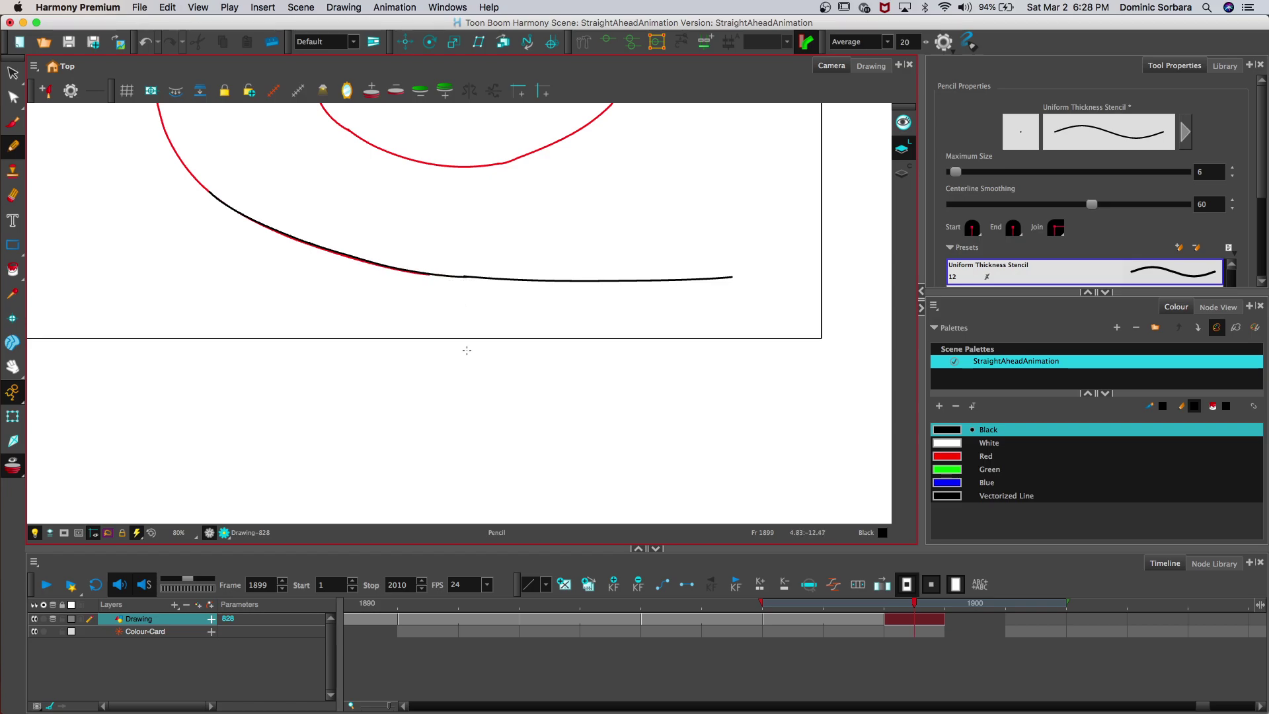
# Step: Erase the tail's tip and redraw it longer, reaching almost to the camera frame's right edge
pyautogui.press('e')
pyautogui.moveTo(701, 278)
pyautogui.mouseDown()
pyautogui.moveTo(734, 265)
pyautogui.moveTo(709, 278)
pyautogui.moveTo(747, 279)
pyautogui.mouseUp()
pyautogui.hotkey('ctrl', 'z')
pyautogui.moveTo(698, 279); pyautogui.dragTo(815, 280)
# Step: Erase the small kink where the tail's sections meet and redraw the join smoothly
pyautogui.moveTo(457, 277); pyautogui.dragTo(473, 272)
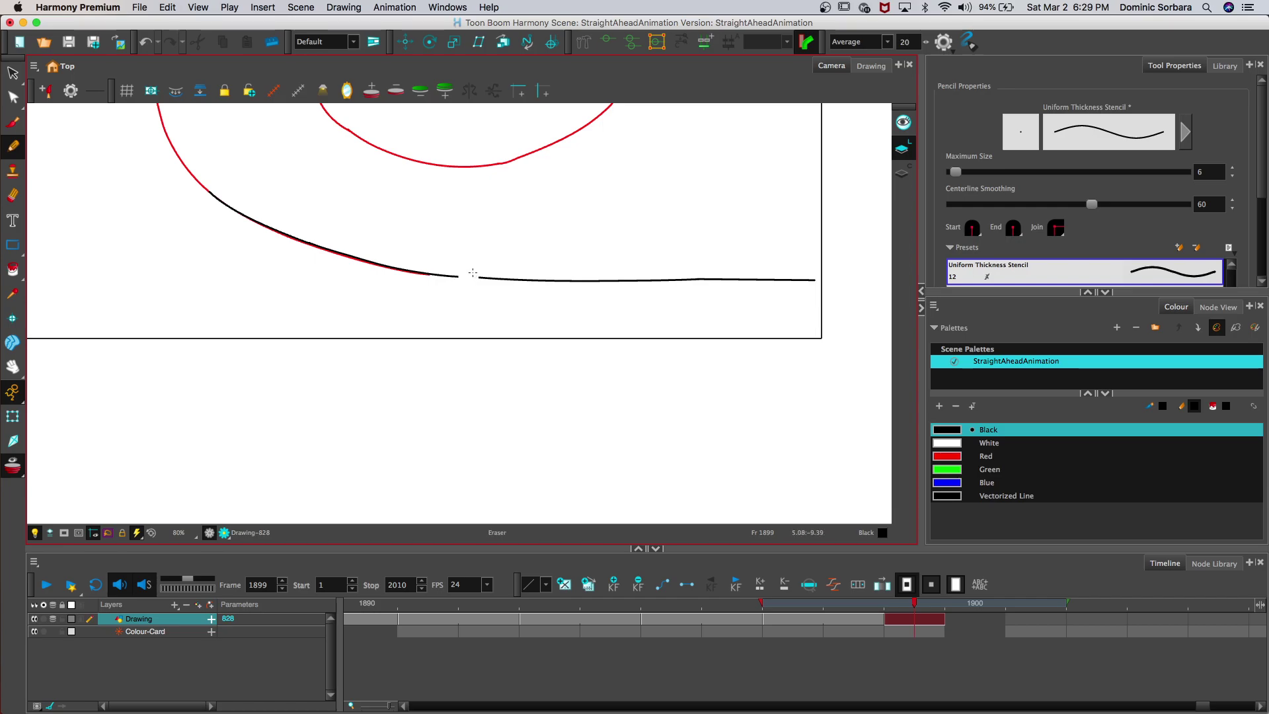
pyautogui.hotkey('alt', 'x')
pyautogui.moveTo(456, 276); pyautogui.dragTo(484, 279)
pyautogui.press('super+z')
pyautogui.moveTo(481, 277); pyautogui.dragTo(455, 276)
# Step: Trace the loop's inner left side and bottom arc up into the right side on frame 1899
pyautogui.scroll(-2, 427, 307)
pyautogui.click(12, 366)
pyautogui.moveTo(154, 231); pyautogui.dragTo(227, 334)
pyautogui.scroll(2, 231, 274)
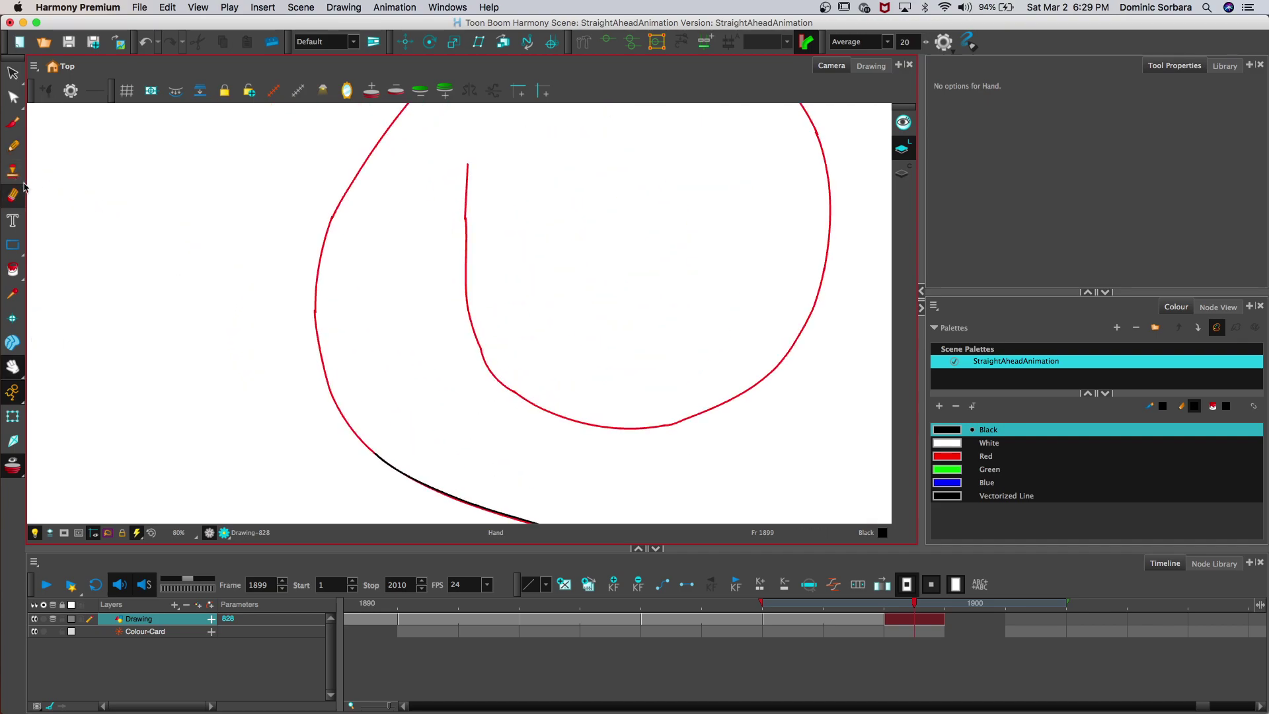
pyautogui.click(13, 145)
pyautogui.moveTo(466, 164)
pyautogui.mouseDown()
pyautogui.moveTo(466, 299)
pyautogui.moveTo(485, 362)
pyautogui.moveTo(528, 402)
pyautogui.moveTo(603, 427)
pyautogui.moveTo(688, 419)
pyautogui.moveTo(771, 372)
pyautogui.moveTo(810, 311)
pyautogui.moveTo(831, 202)
pyautogui.mouseUp()
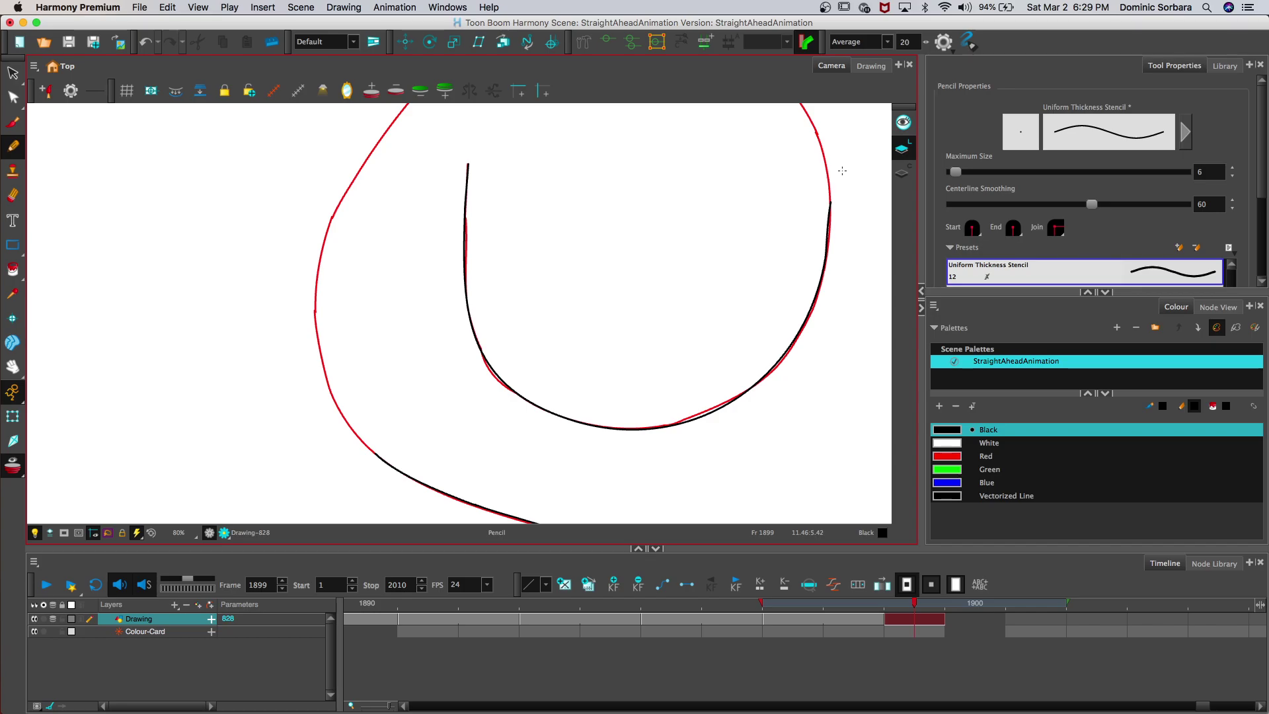
# Step: Try to rework the inner lower left bend, and erase the upper right end of the traced arc
pyautogui.moveTo(485, 362)
pyautogui.mouseDown()
pyautogui.moveTo(478, 350)
pyautogui.moveTo(497, 381)
pyautogui.mouseUp()
pyautogui.press('super+z')
pyautogui.moveTo(830, 204); pyautogui.dragTo(816, 292)
pyautogui.press('1')
pyautogui.press('1')
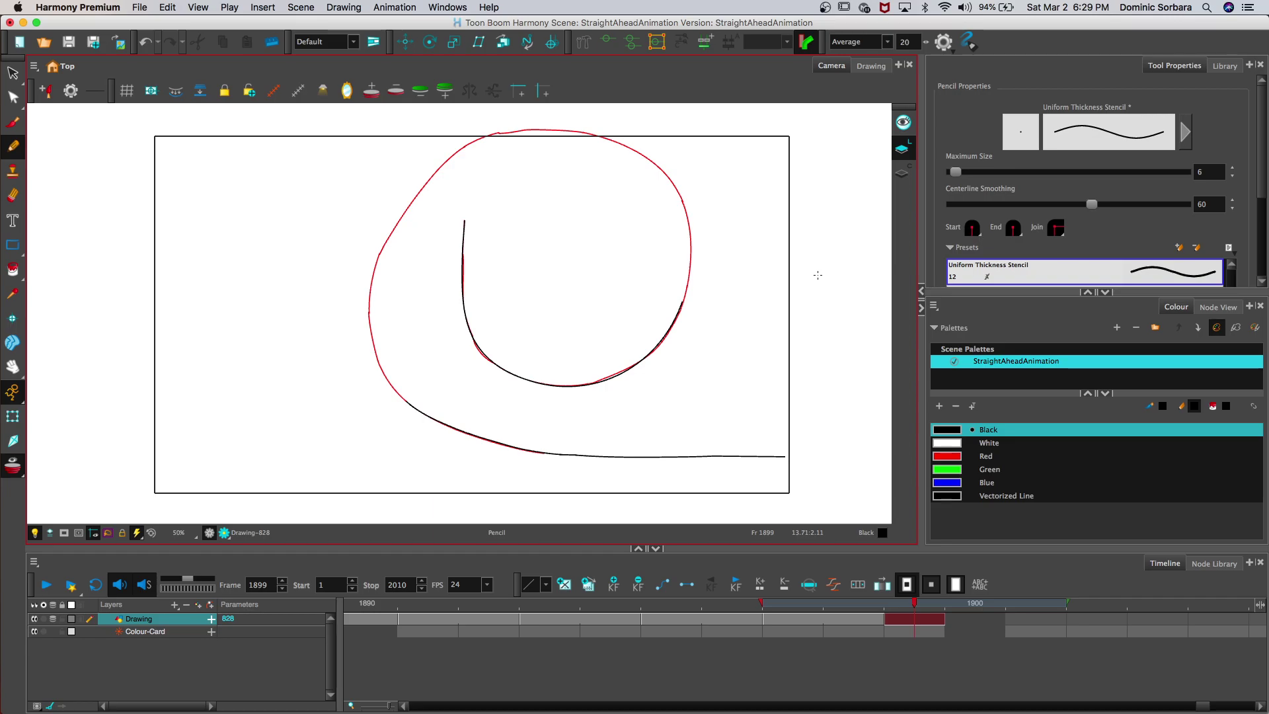
# Step: Trace the loop's right side upward from the bottom arc, and erase the stroke's uneven upper right end
pyautogui.moveTo(682, 304)
pyautogui.mouseDown()
pyautogui.moveTo(690, 228)
pyautogui.moveTo(680, 192)
pyautogui.moveTo(645, 155)
pyautogui.mouseUp()
pyautogui.click(12, 366)
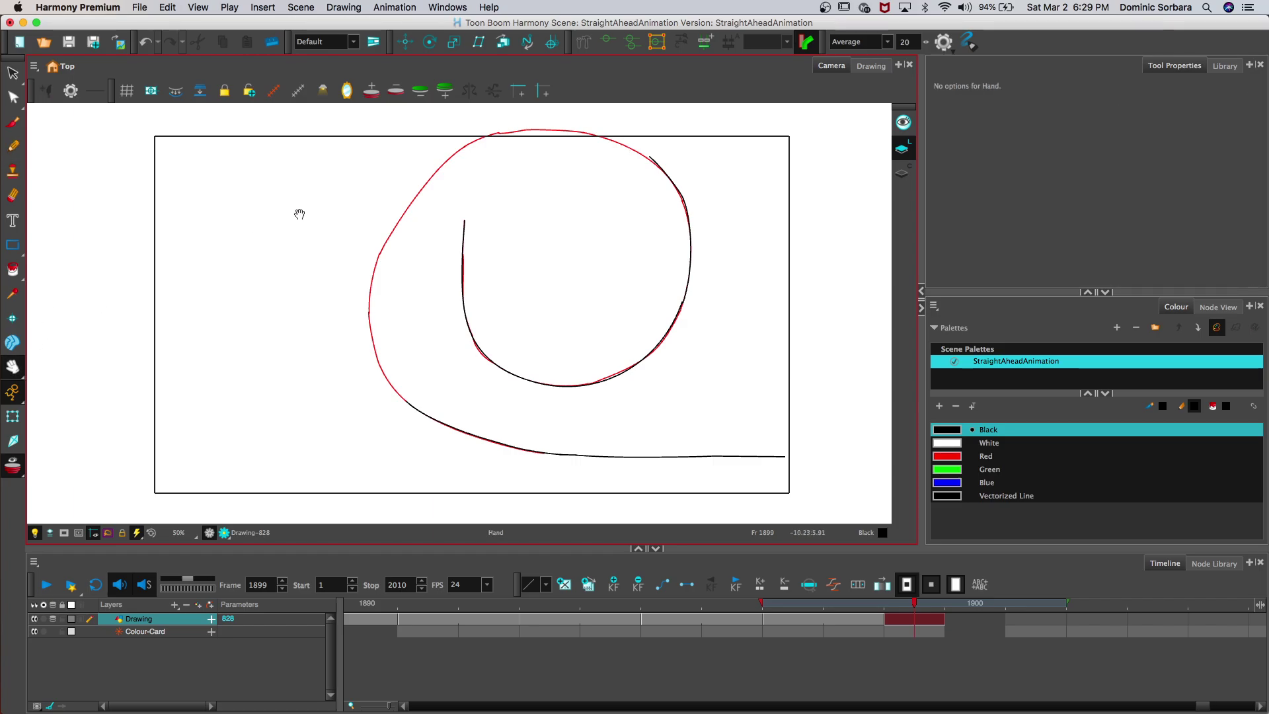
pyautogui.moveTo(710, 189)
pyautogui.mouseDown()
pyautogui.moveTo(635, 246)
pyautogui.moveTo(593, 233)
pyautogui.mouseUp()
pyautogui.press('2')
pyautogui.press('2')
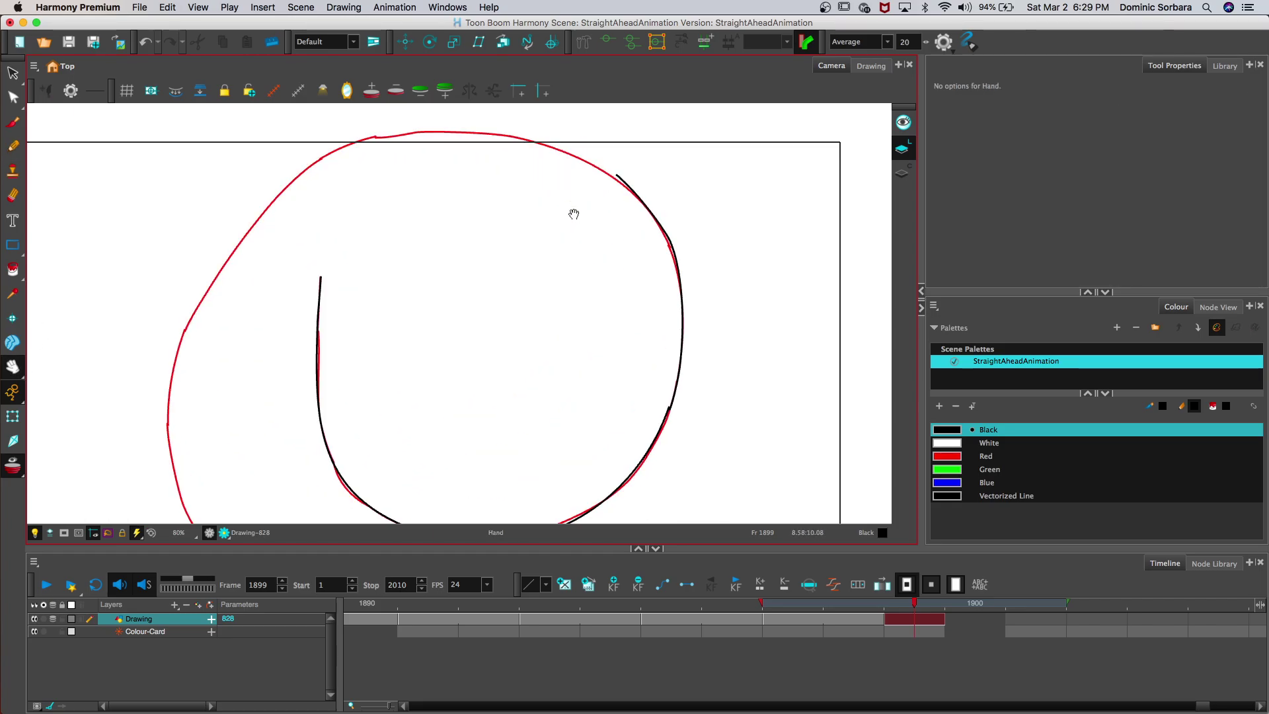
pyautogui.hotkey('alt', 'e')
pyautogui.moveTo(614, 174); pyautogui.dragTo(681, 272)
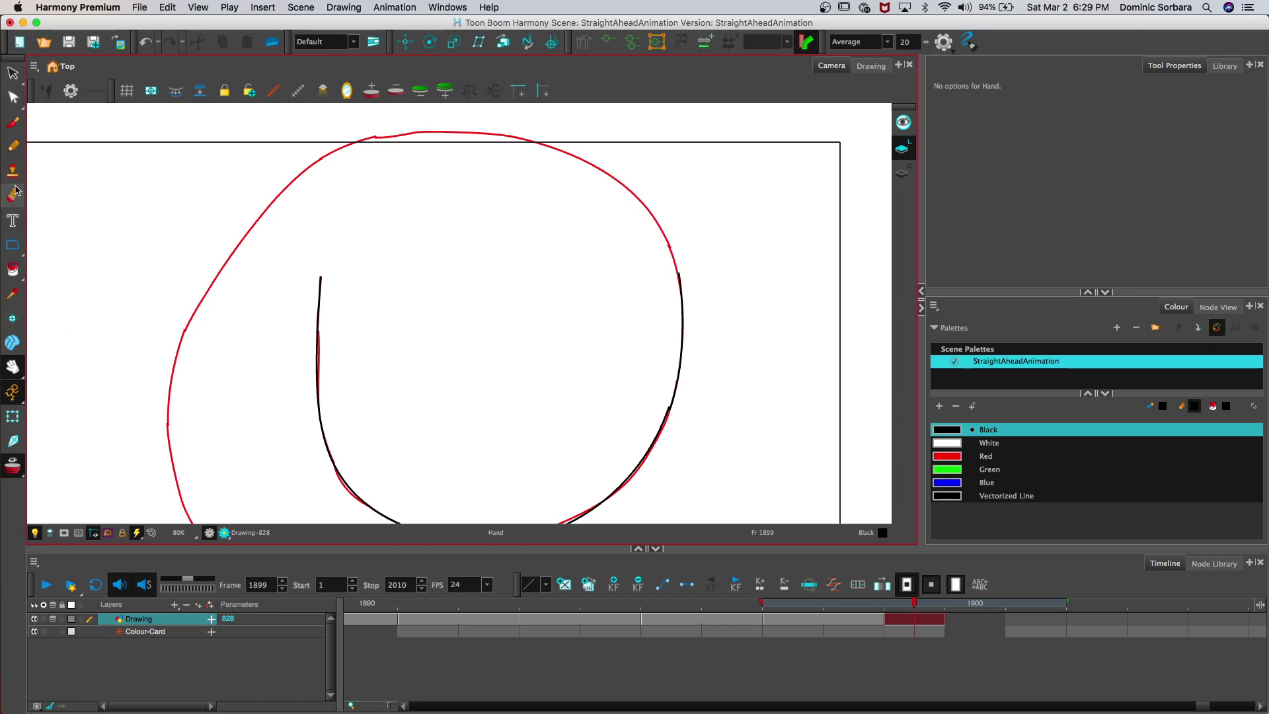
# Step: Trace the loop's outer left side and top arc, erasing and redrawing the upper left portion where it drifts
pyautogui.click(12, 146)
pyautogui.moveTo(168, 440)
pyautogui.mouseDown()
pyautogui.moveTo(179, 343)
pyautogui.moveTo(199, 305)
pyautogui.moveTo(263, 216)
pyautogui.moveTo(322, 163)
pyautogui.mouseUp()
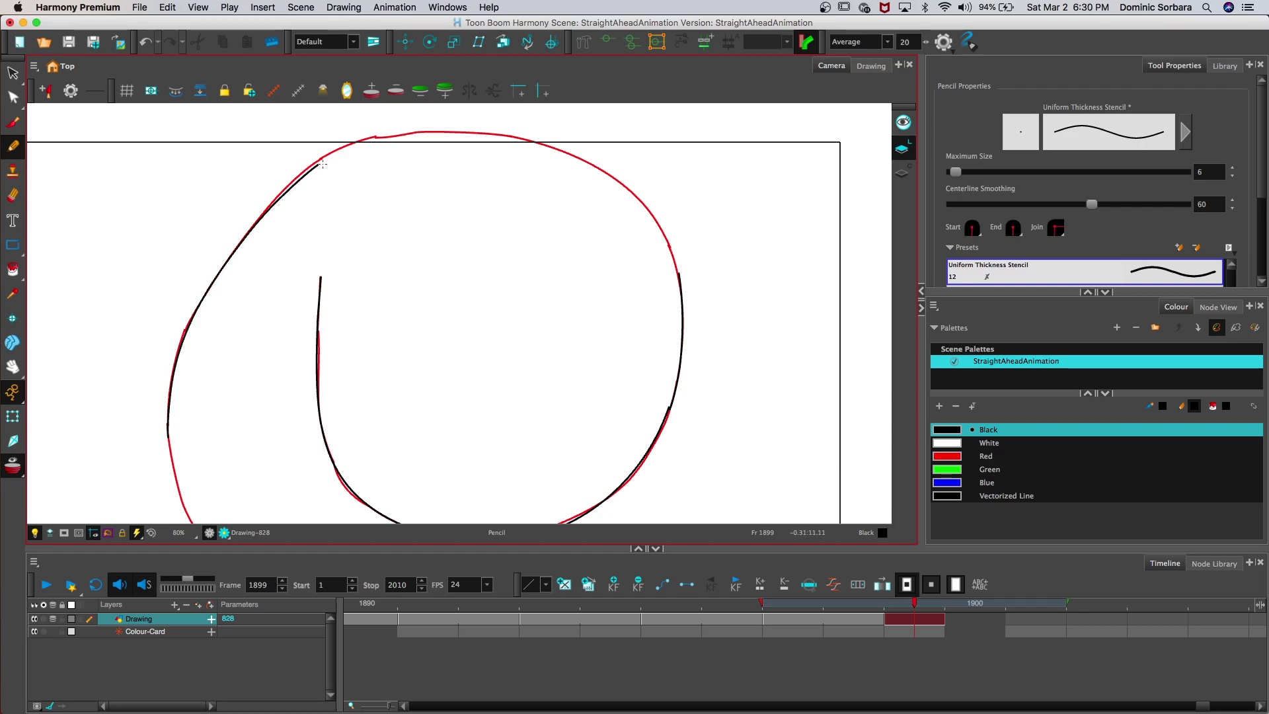
pyautogui.moveTo(251, 223); pyautogui.dragTo(311, 170)
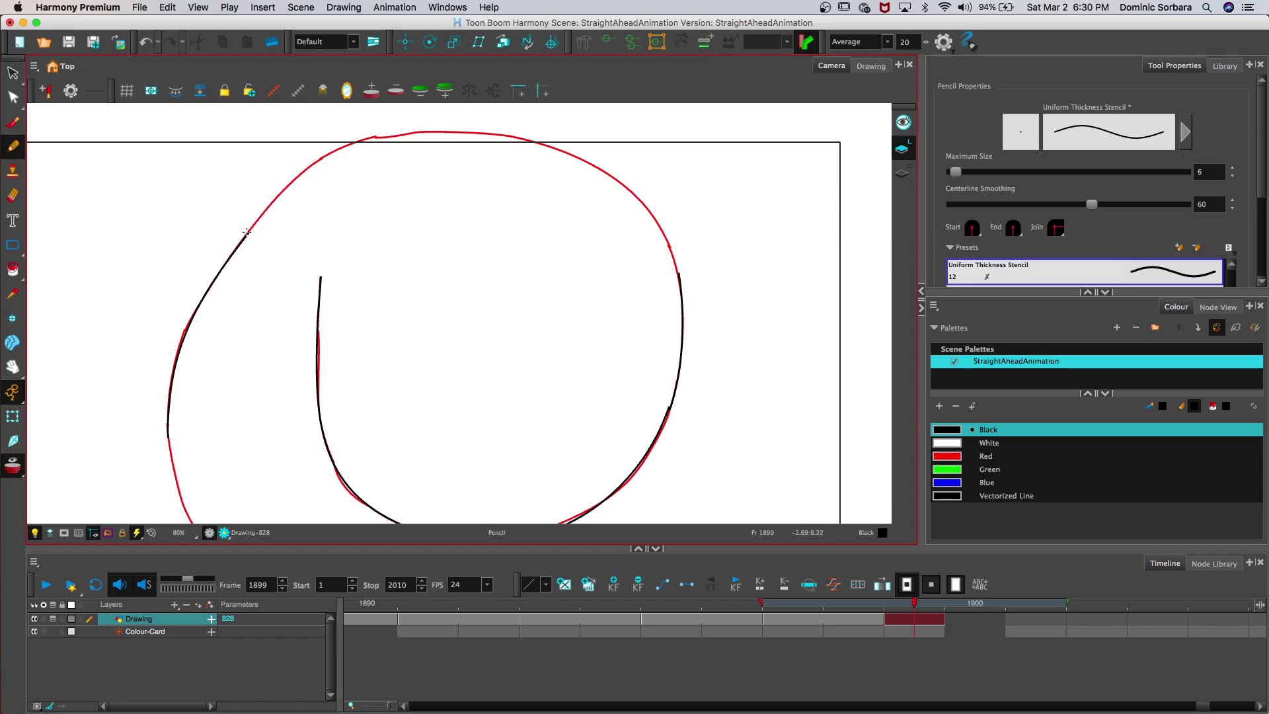
pyautogui.moveTo(253, 225)
pyautogui.mouseDown()
pyautogui.moveTo(332, 153)
pyautogui.moveTo(385, 136)
pyautogui.moveTo(510, 137)
pyautogui.moveTo(593, 165)
pyautogui.mouseUp()
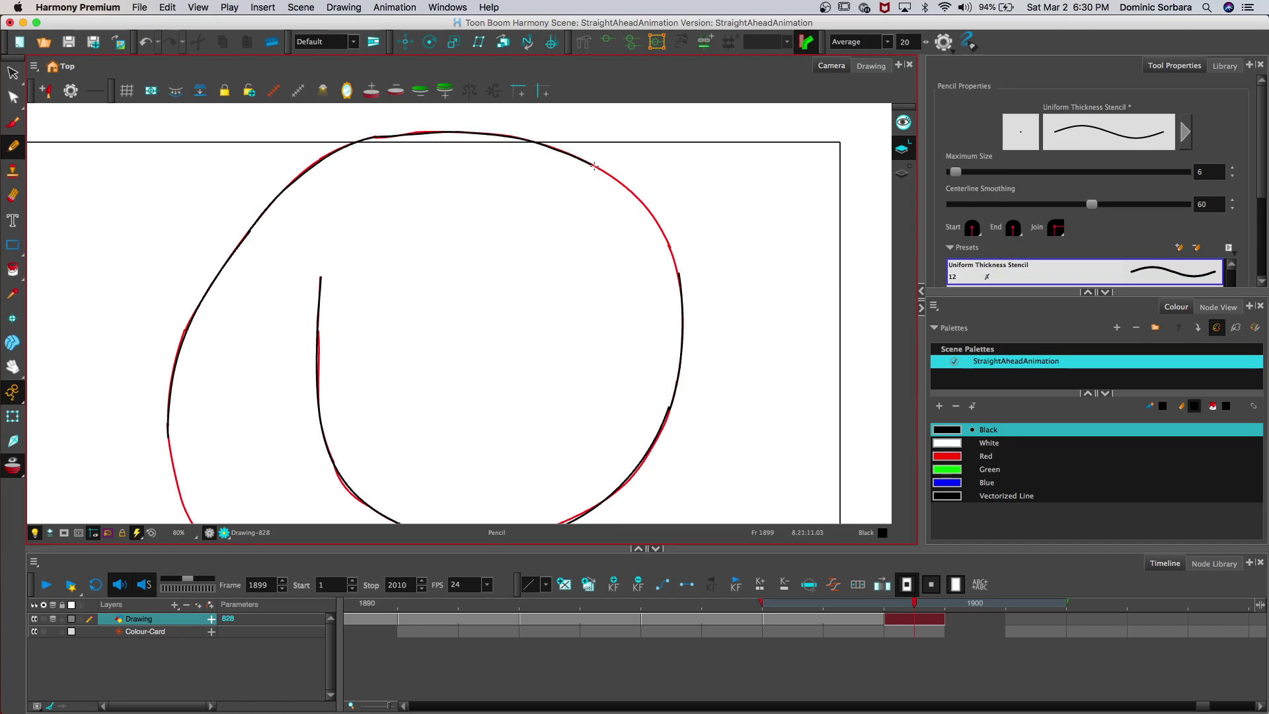
# Step: Trace the loop's upper right curve down into the right side, reworking the join where the two lines meet
pyautogui.moveTo(656, 221)
pyautogui.mouseDown()
pyautogui.moveTo(681, 276)
pyautogui.moveTo(681, 291)
pyautogui.moveTo(669, 245)
pyautogui.moveTo(683, 324)
pyautogui.mouseUp()
pyautogui.hotkey('alt', 'e')
pyautogui.hotkey('alt', 'e')
pyautogui.hotkey('alt', '/')
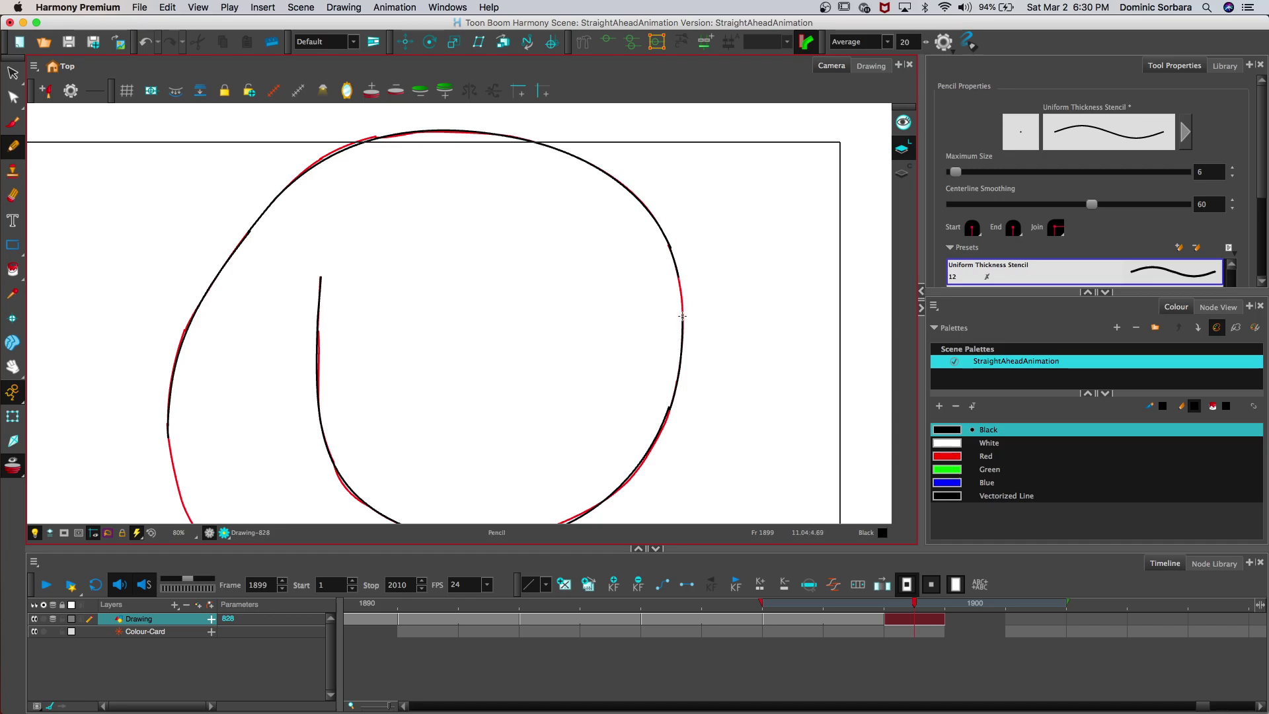
pyautogui.moveTo(679, 282); pyautogui.dragTo(673, 267)
pyautogui.press('super+z')
pyautogui.press('super+z')
pyautogui.press('super+z')
pyautogui.press('super+z')
pyautogui.press('super+z')
pyautogui.moveTo(671, 253); pyautogui.dragTo(665, 236)
# Step: Trace the outer lower left bend, closing the gap between the loop's left side and the bottom tail
pyautogui.press('1')
pyautogui.press('2')
pyautogui.press('2')
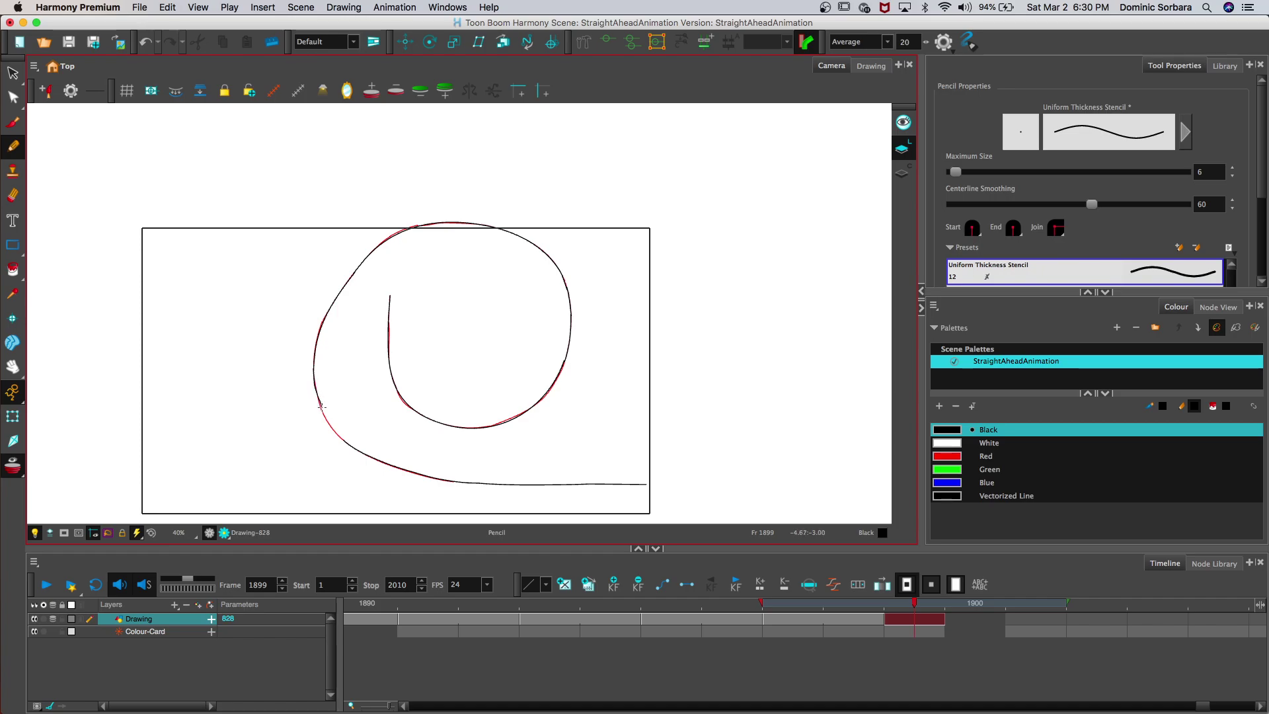
pyautogui.press('super+z')
pyautogui.click(7, 373)
pyautogui.moveTo(119, 394); pyautogui.dragTo(165, 311)
pyautogui.press('2')
pyautogui.press('2')
pyautogui.press('2')
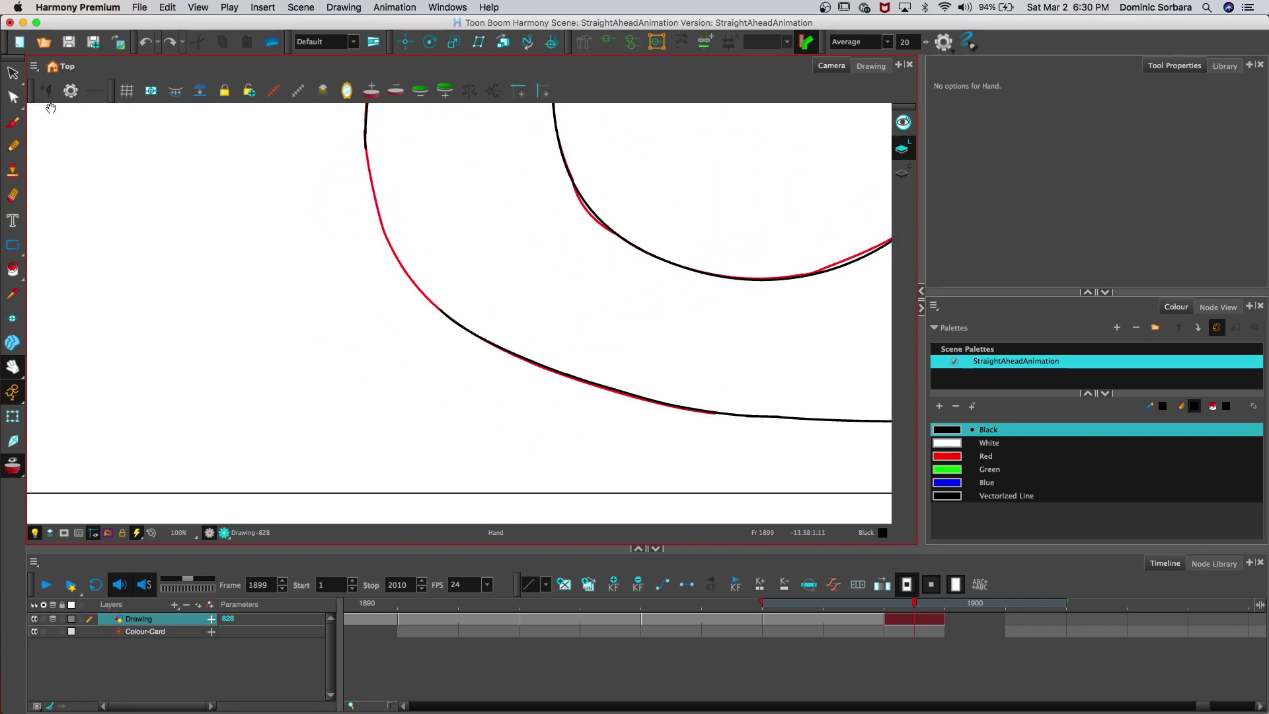
pyautogui.click(13, 146)
pyautogui.moveTo(366, 156)
pyautogui.mouseDown()
pyautogui.moveTo(386, 246)
pyautogui.moveTo(411, 285)
pyautogui.mouseUp()
pyautogui.press('super+z')
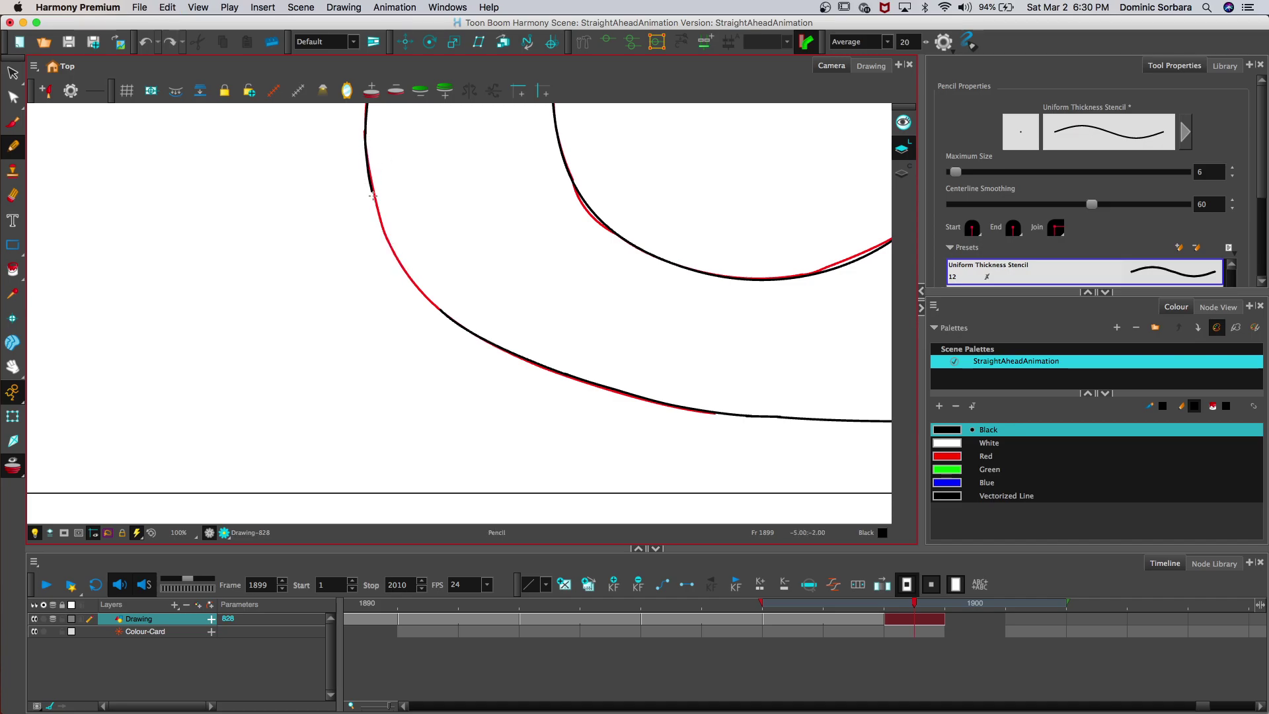
pyautogui.moveTo(367, 158)
pyautogui.mouseDown()
pyautogui.moveTo(389, 246)
pyautogui.moveTo(442, 311)
pyautogui.mouseUp()
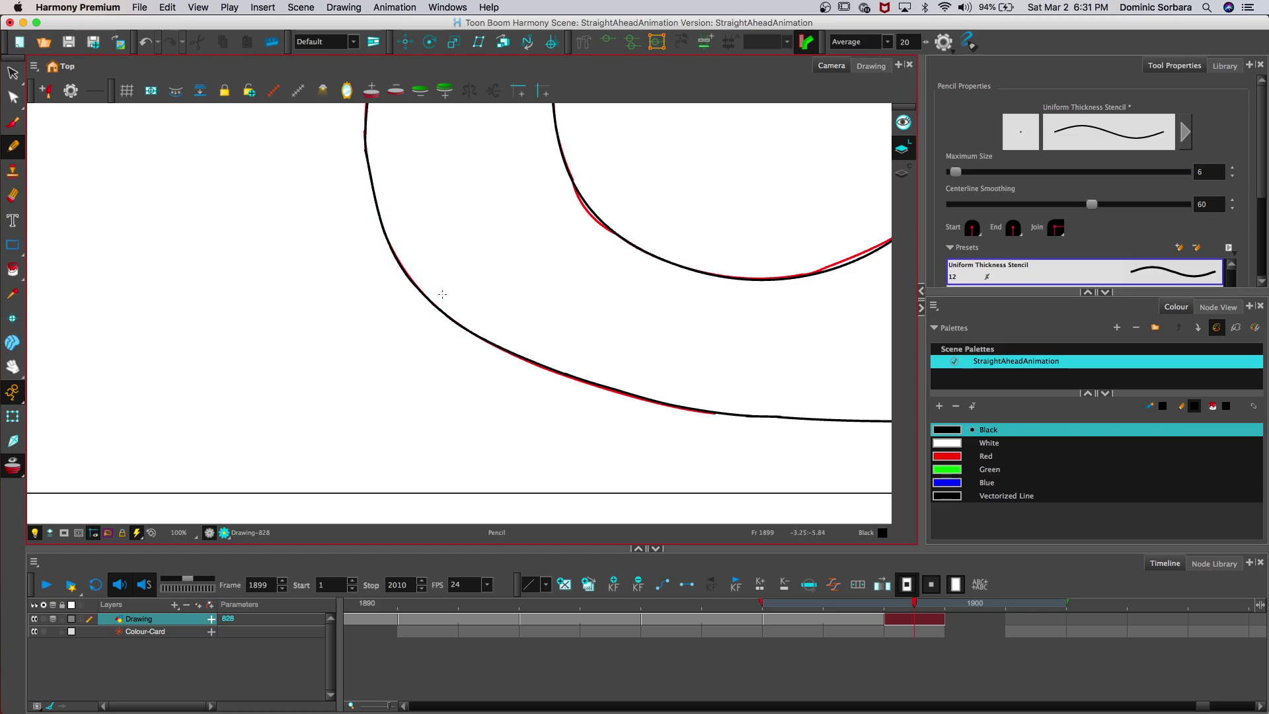
# Step: Extend the exposure of frame 1899's drawing through frame 1900 and turn off the layer's onion skin
pyautogui.scroll(-6, 442, 293)
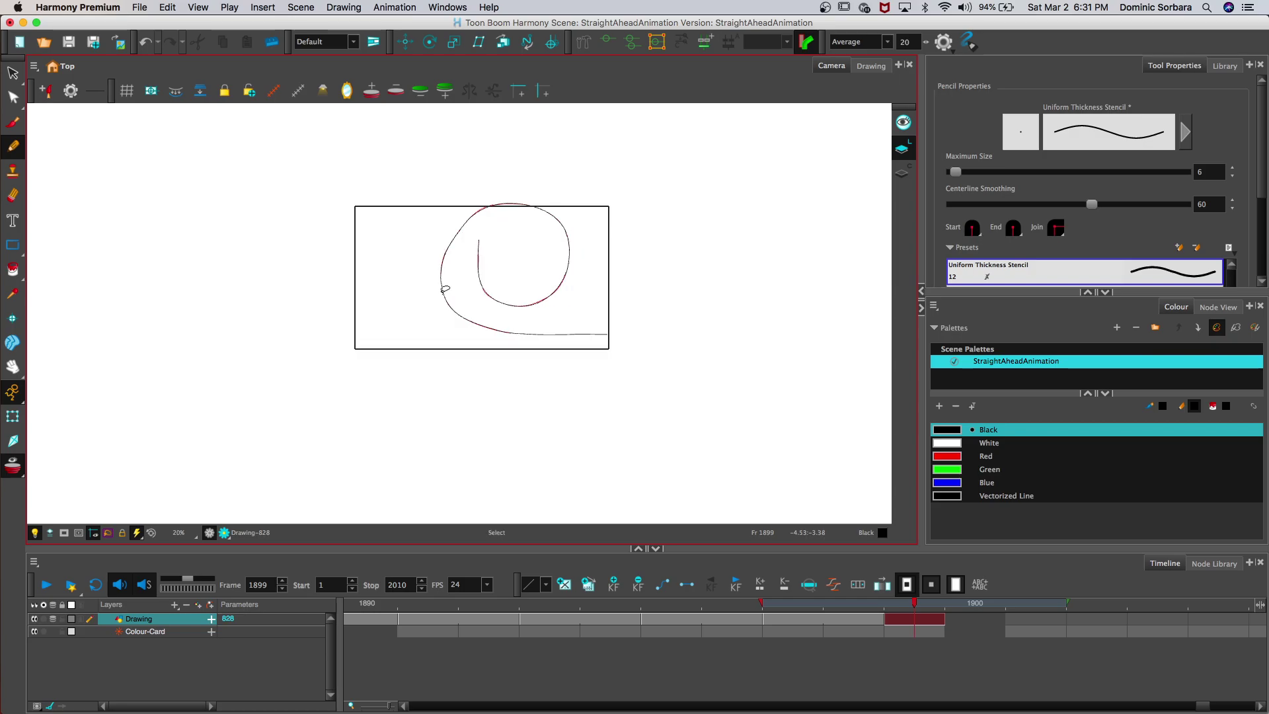
pyautogui.moveTo(942, 619); pyautogui.dragTo(979, 620)
pyautogui.moveTo(900, 596)
pyautogui.mouseDown()
pyautogui.moveTo(926, 590)
pyautogui.moveTo(356, 578)
pyautogui.mouseUp()
pyautogui.click(52, 619)
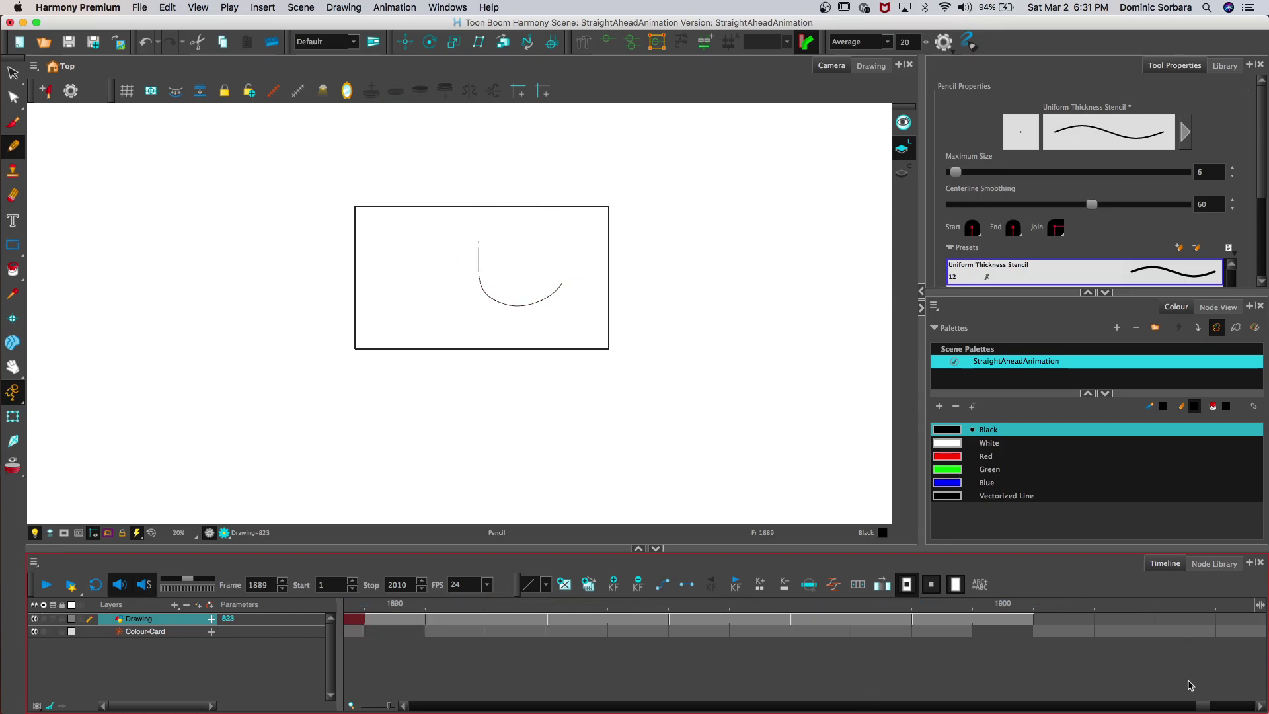
# Step: Play the animation from around frame 1774 to review the motion
pyautogui.click(1183, 704)
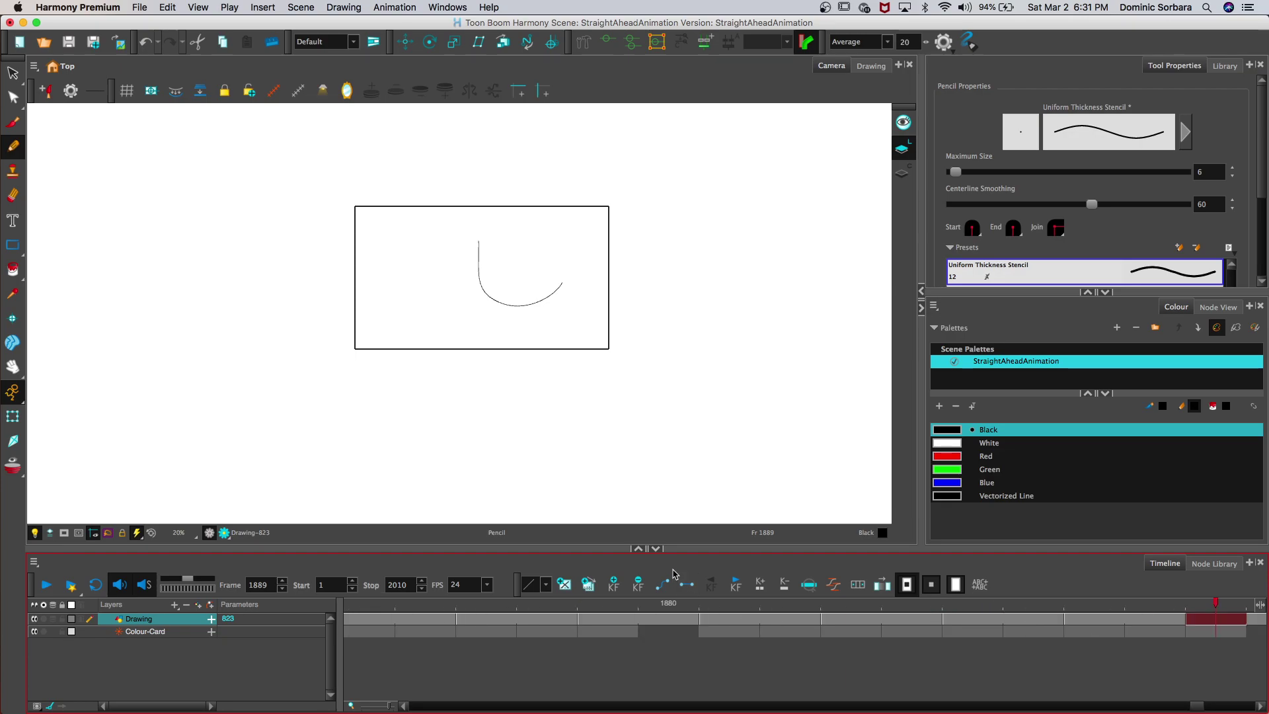
pyautogui.click(425, 605)
pyautogui.moveTo(401, 605); pyautogui.dragTo(316, 625)
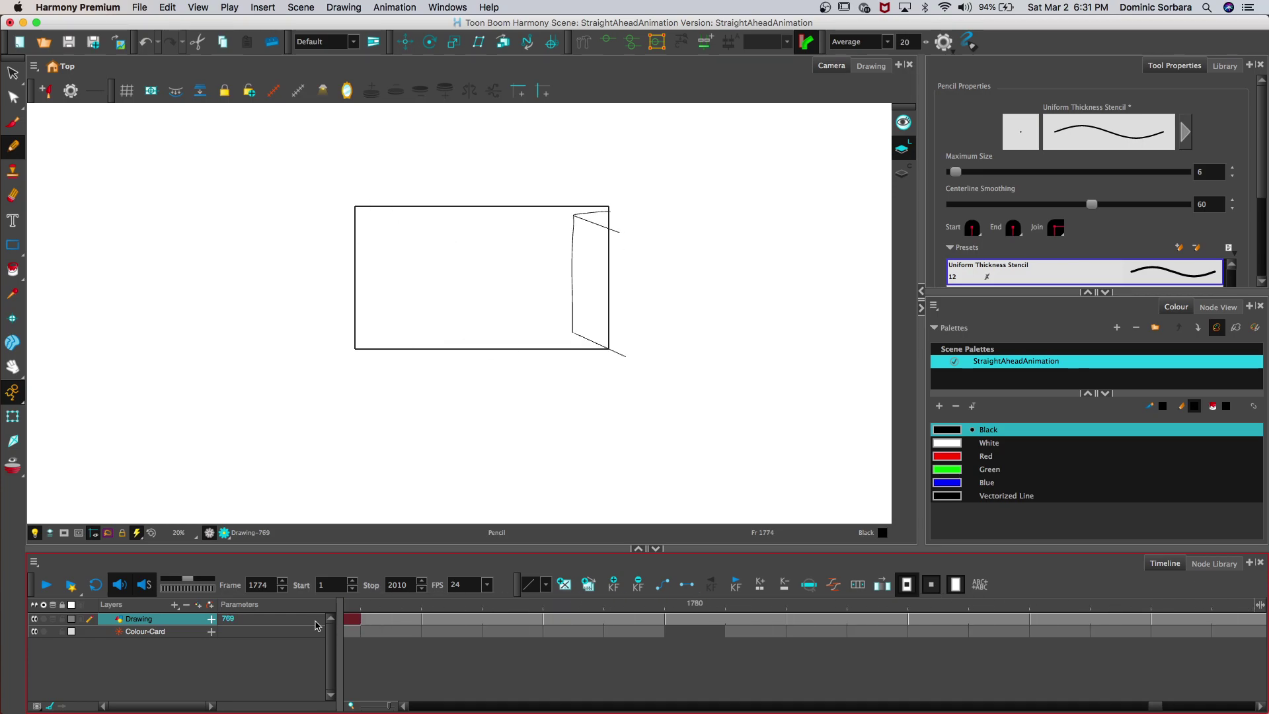
pyautogui.click(56, 588)
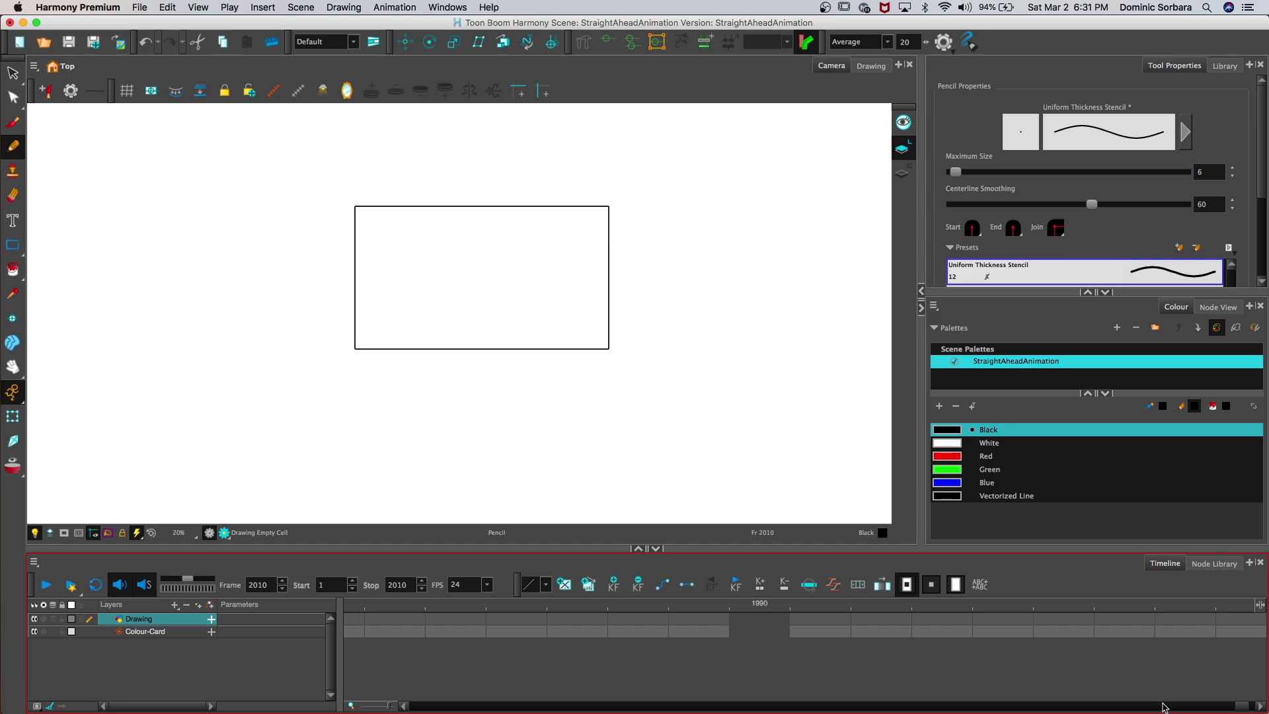
# Step: Return to the empty frame 1901 and turn the drawing layer's onion skin back on
pyautogui.moveTo(437, 604); pyautogui.dragTo(329, 589)
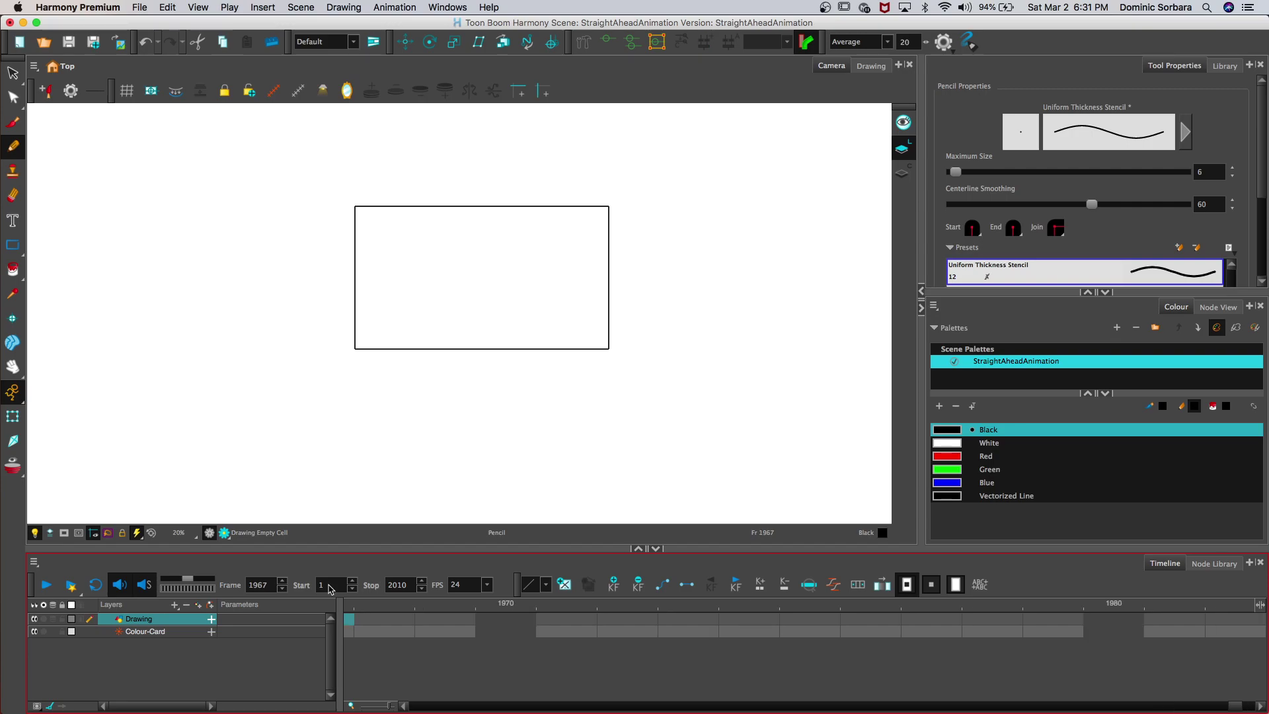
pyautogui.click(283, 589)
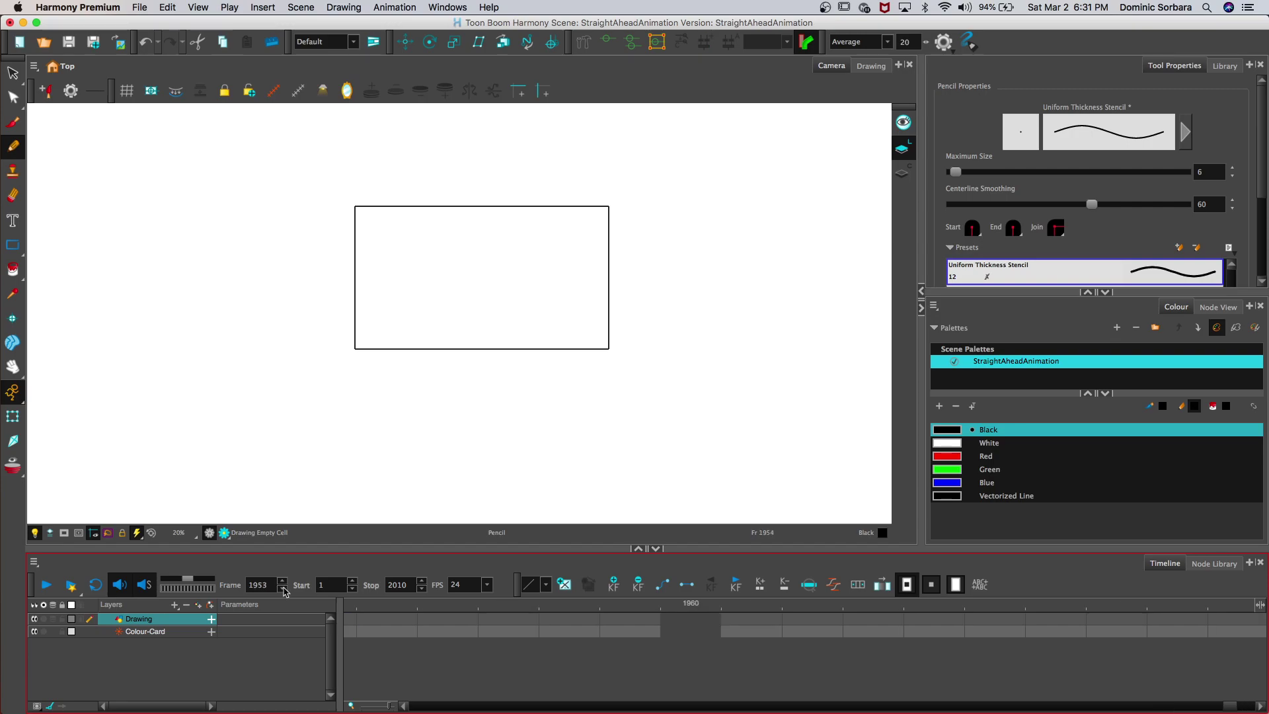
pyautogui.click(283, 588)
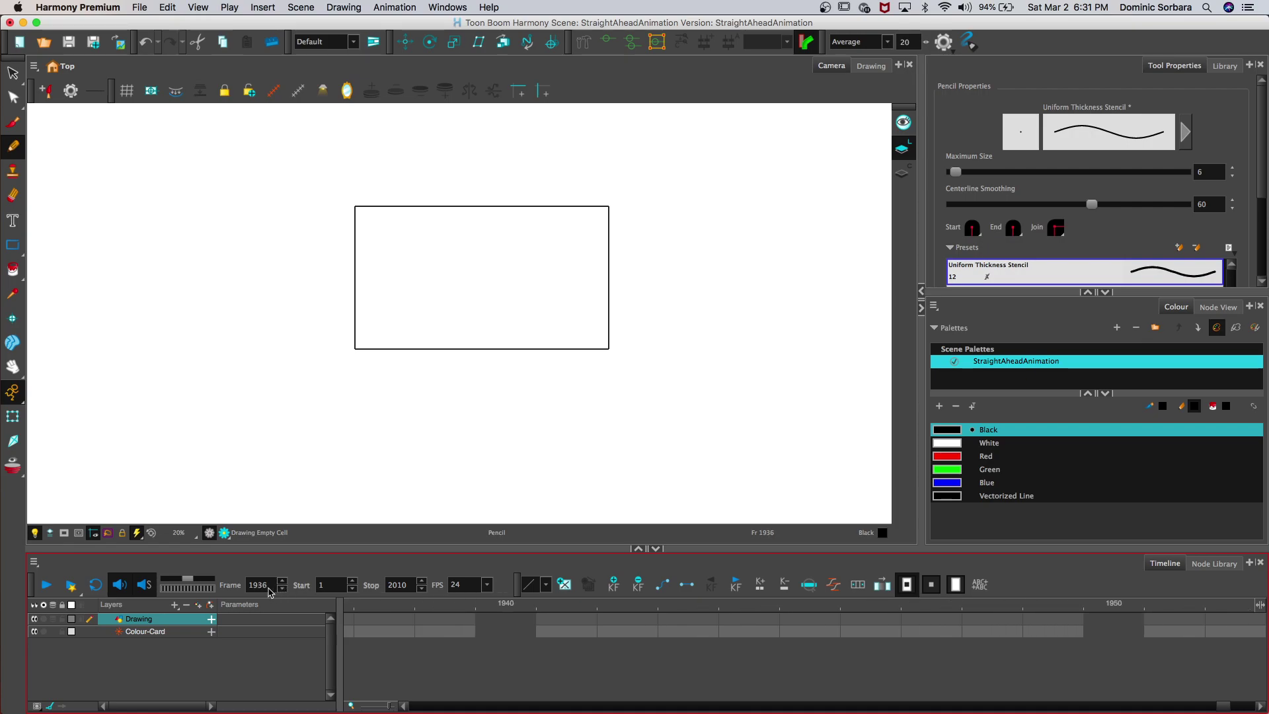
pyautogui.moveTo(1226, 705); pyautogui.dragTo(1201, 707)
pyautogui.click(746, 621)
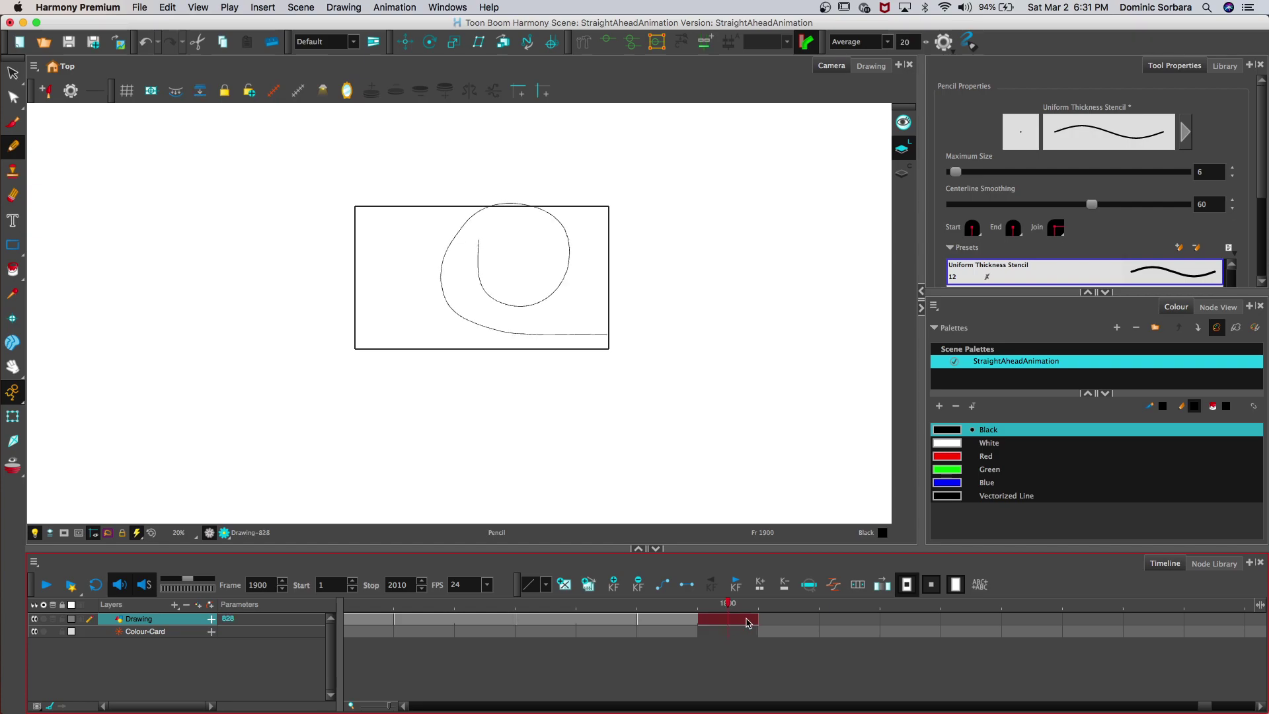
pyautogui.click(772, 619)
pyautogui.click(52, 619)
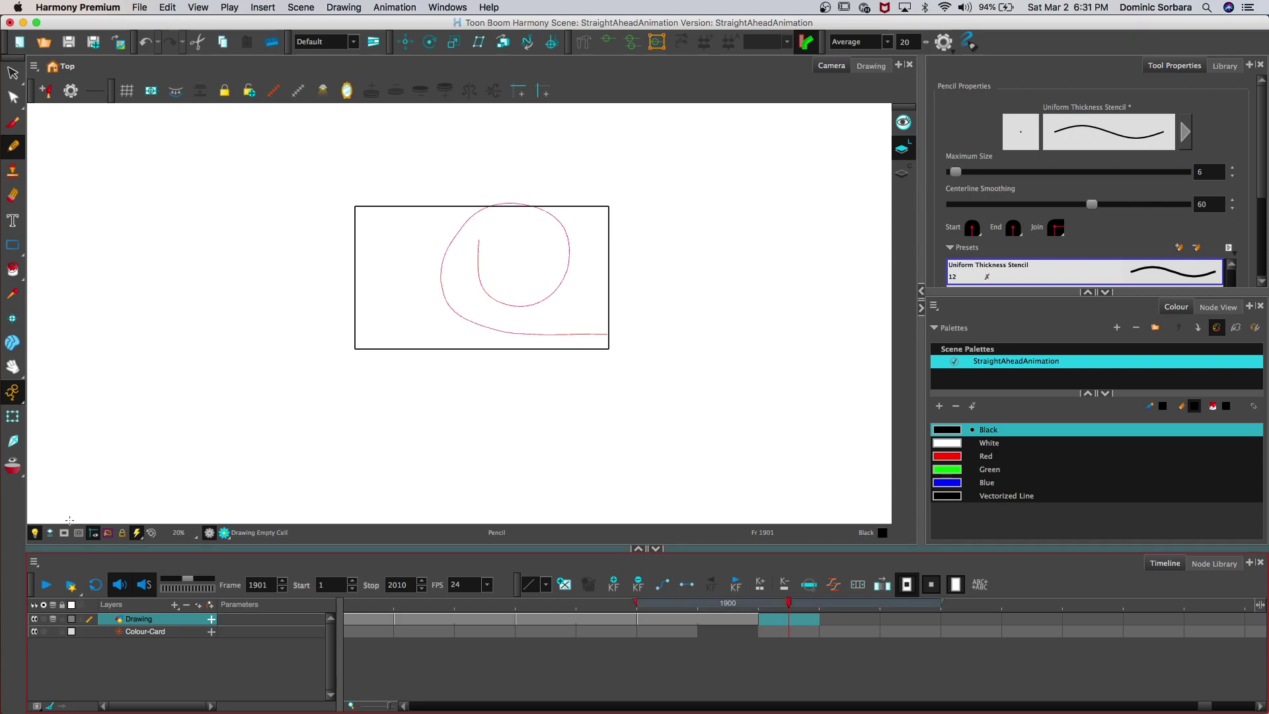
# Step: Draw a wide outer left curve on frame 1901, flowing into a bottom tail that runs past the camera frame's right edge
pyautogui.click(13, 367)
pyautogui.moveTo(373, 199); pyautogui.dragTo(374, 209)
pyautogui.scroll(2, 374, 209)
pyautogui.scroll(2, 242, 167)
pyautogui.click(13, 145)
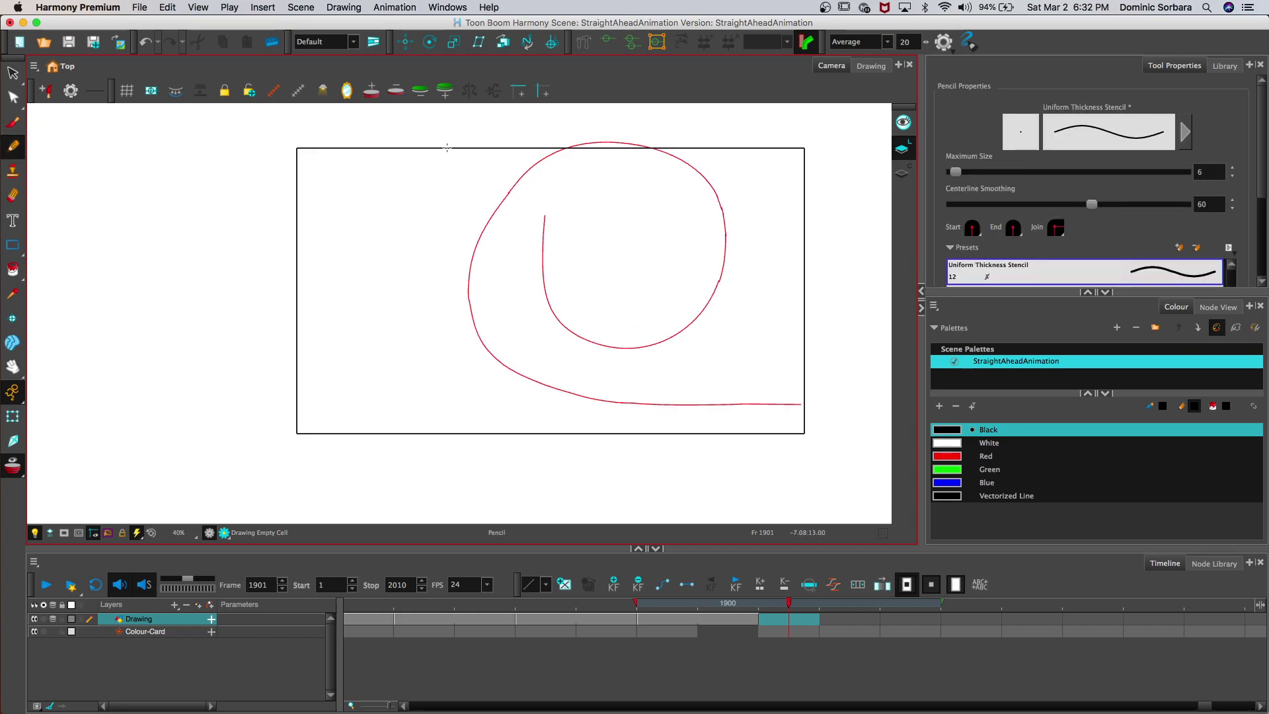
pyautogui.moveTo(494, 143)
pyautogui.mouseDown()
pyautogui.moveTo(427, 169)
pyautogui.moveTo(395, 217)
pyautogui.moveTo(382, 303)
pyautogui.moveTo(438, 370)
pyautogui.moveTo(594, 401)
pyautogui.mouseUp()
pyautogui.moveTo(693, 404); pyautogui.dragTo(816, 404)
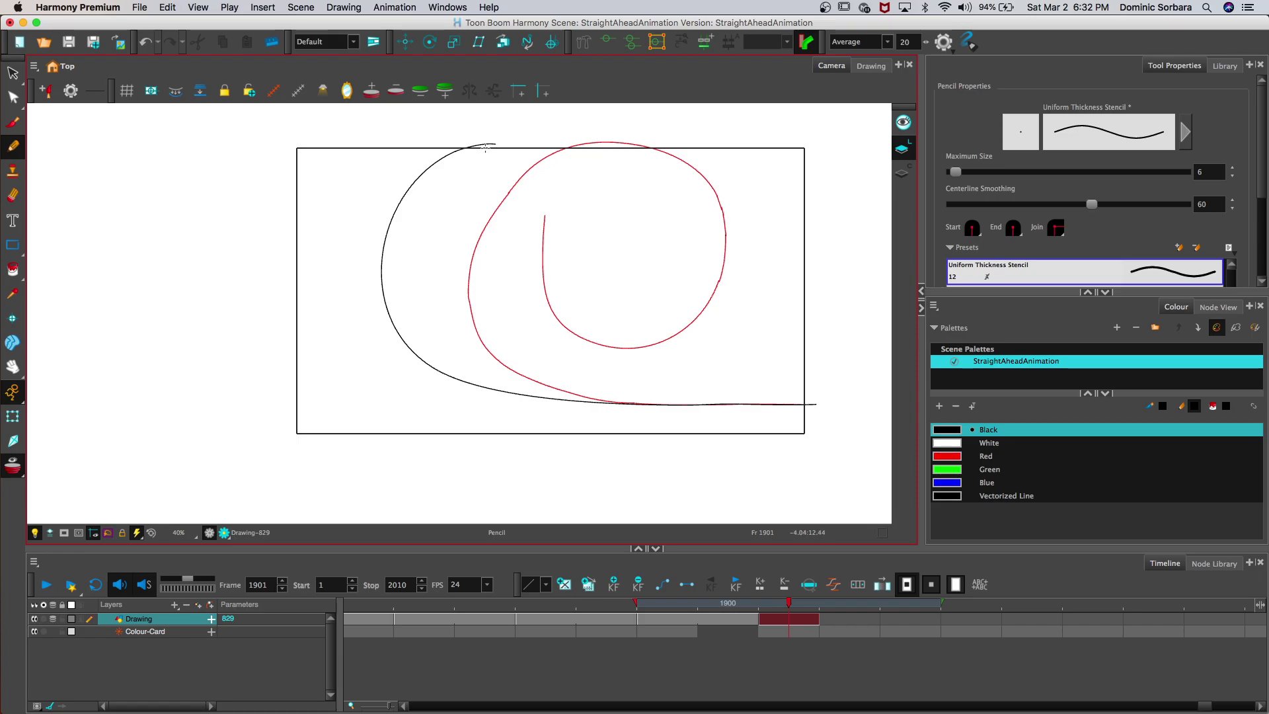
# Step: Draw the inner loop left of the previous drawing's loop, and erase the outer left curve
pyautogui.moveTo(490, 142); pyautogui.dragTo(486, 156)
pyautogui.moveTo(505, 315)
pyautogui.mouseDown()
pyautogui.moveTo(575, 344)
pyautogui.moveTo(647, 326)
pyautogui.moveTo(668, 292)
pyautogui.moveTo(674, 203)
pyautogui.moveTo(631, 145)
pyautogui.moveTo(578, 128)
pyautogui.moveTo(466, 148)
pyautogui.mouseUp()
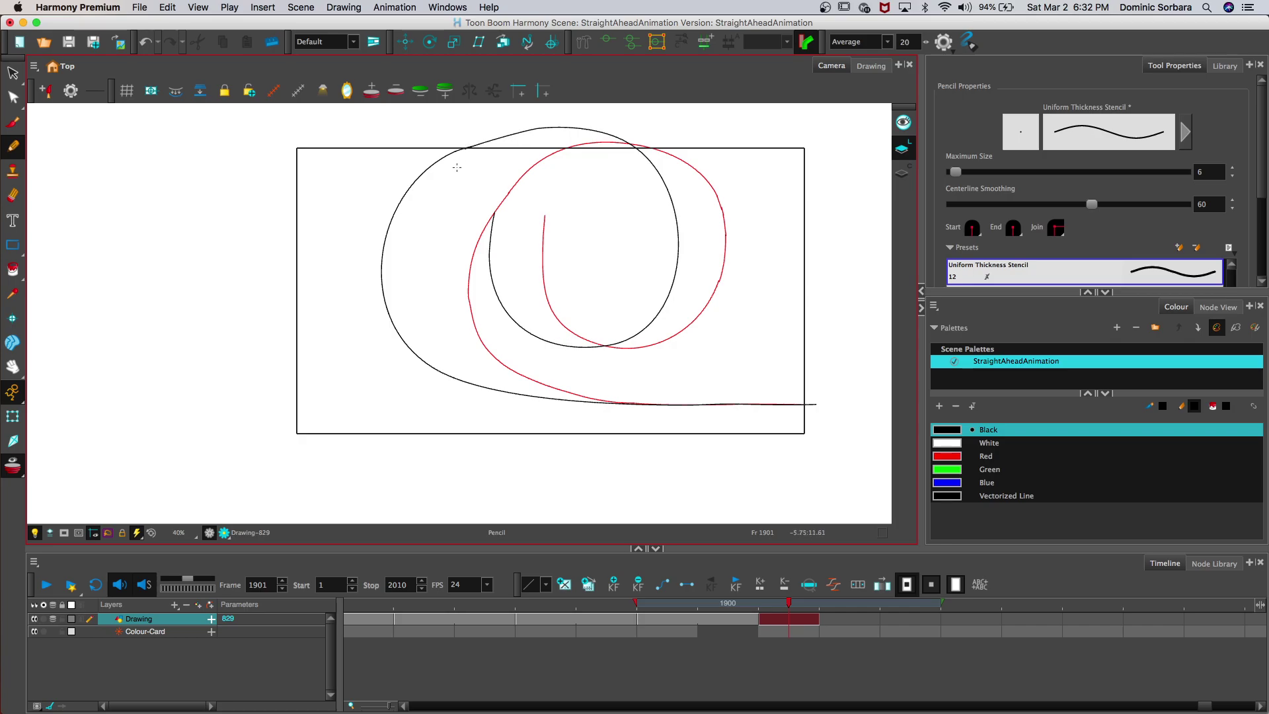
pyautogui.moveTo(516, 126)
pyautogui.mouseDown()
pyautogui.moveTo(459, 149)
pyautogui.moveTo(408, 190)
pyautogui.moveTo(384, 296)
pyautogui.mouseUp()
pyautogui.moveTo(383, 241)
pyautogui.mouseDown()
pyautogui.moveTo(381, 289)
pyautogui.moveTo(382, 268)
pyautogui.moveTo(416, 364)
pyautogui.mouseUp()
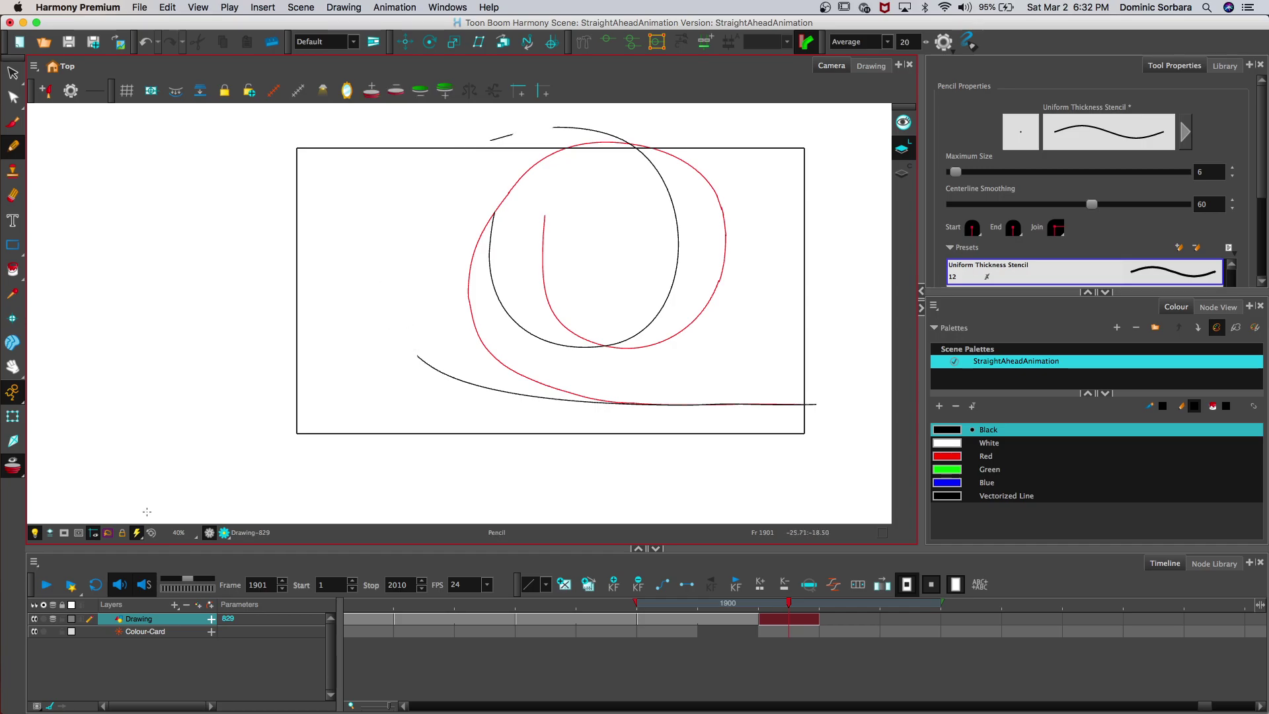
# Step: Limit the onion skin to one previous drawing and no next drawings
pyautogui.click(418, 92)
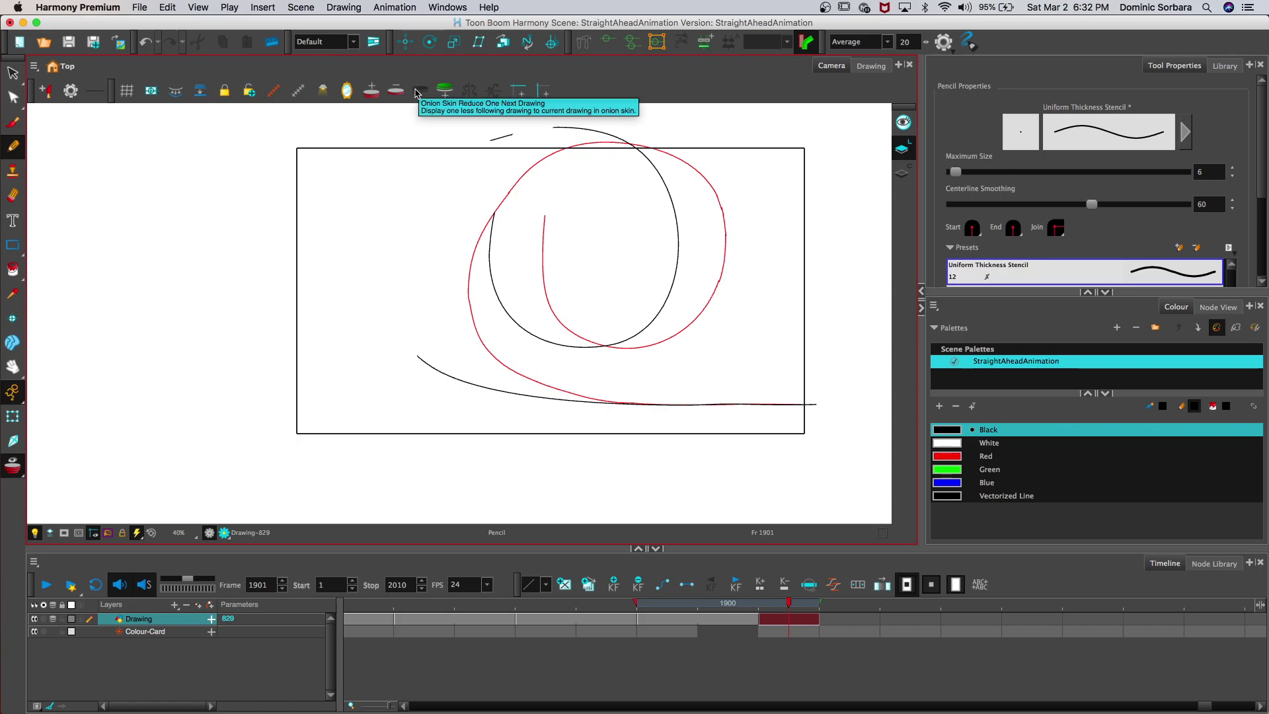
pyautogui.click(394, 92)
pyautogui.click(395, 92)
pyautogui.click(374, 91)
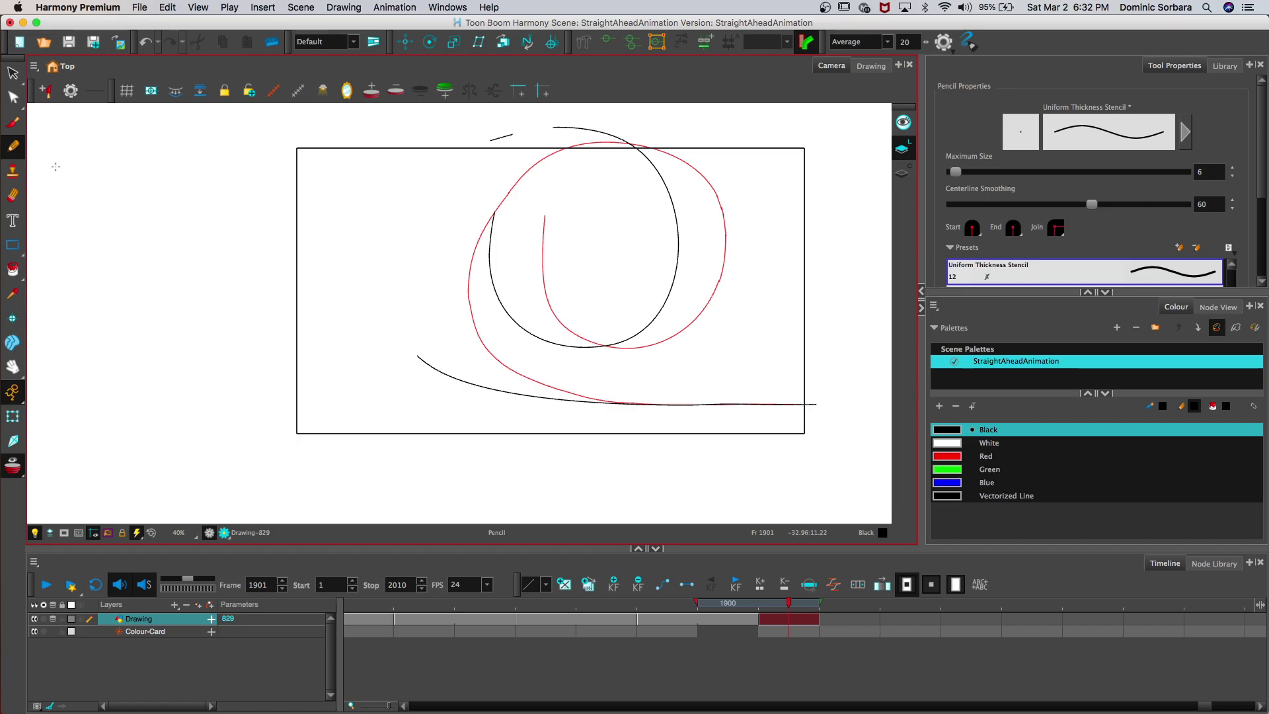
# Step: Redraw the loop's outer left side closer to the previous drawing, erasing the stray fragment at the top and the tail's old left end
pyautogui.hotkey('alt', 'e')
pyautogui.moveTo(518, 134)
pyautogui.mouseDown()
pyautogui.moveTo(489, 139)
pyautogui.moveTo(503, 139)
pyautogui.mouseUp()
pyautogui.hotkey('alt', '/')
pyautogui.moveTo(556, 127)
pyautogui.mouseDown()
pyautogui.moveTo(525, 134)
pyautogui.moveTo(447, 201)
pyautogui.moveTo(422, 267)
pyautogui.mouseUp()
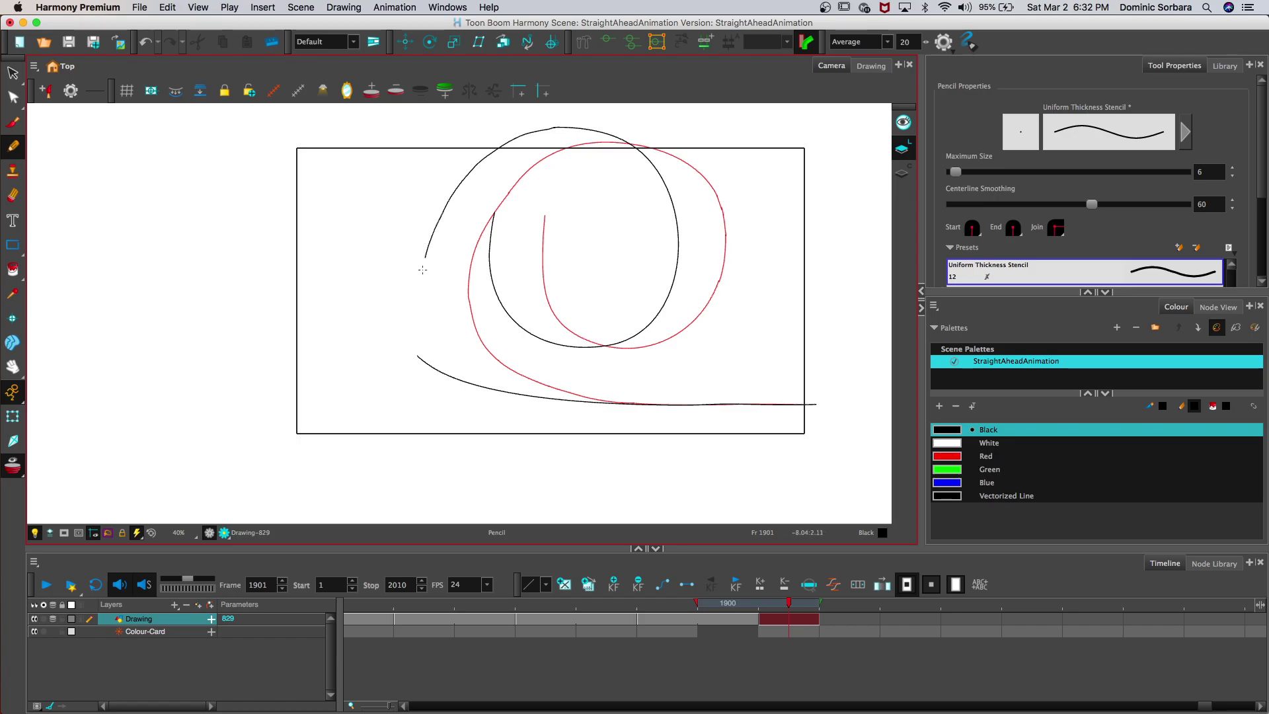
pyautogui.moveTo(431, 365)
pyautogui.mouseDown()
pyautogui.moveTo(516, 395)
pyautogui.moveTo(498, 391)
pyautogui.mouseUp()
pyautogui.moveTo(425, 357); pyautogui.dragTo(435, 368)
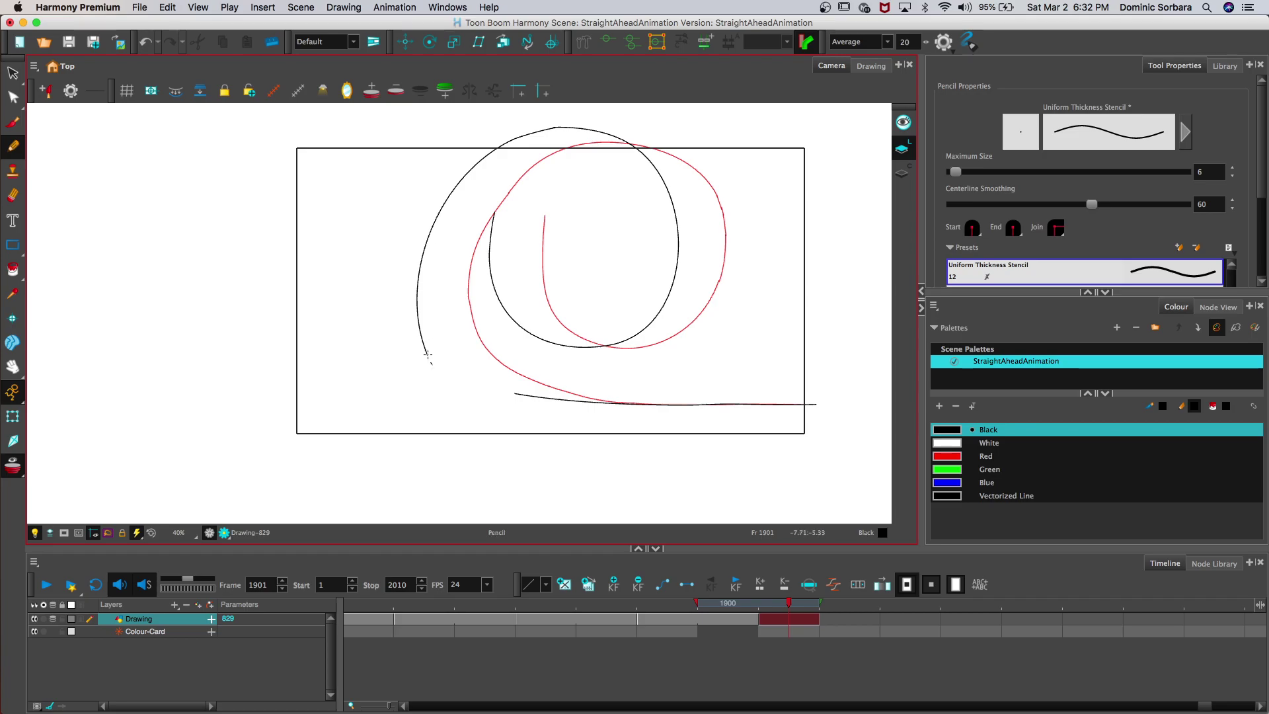
# Step: Draw a new lower left bend on frame 1901 and connect it to the loop's left side and the tail
pyautogui.moveTo(433, 363); pyautogui.dragTo(462, 383)
pyautogui.moveTo(425, 342); pyautogui.dragTo(436, 370)
pyautogui.moveTo(524, 394); pyautogui.dragTo(494, 385)
pyautogui.press('super+z')
pyautogui.press('2')
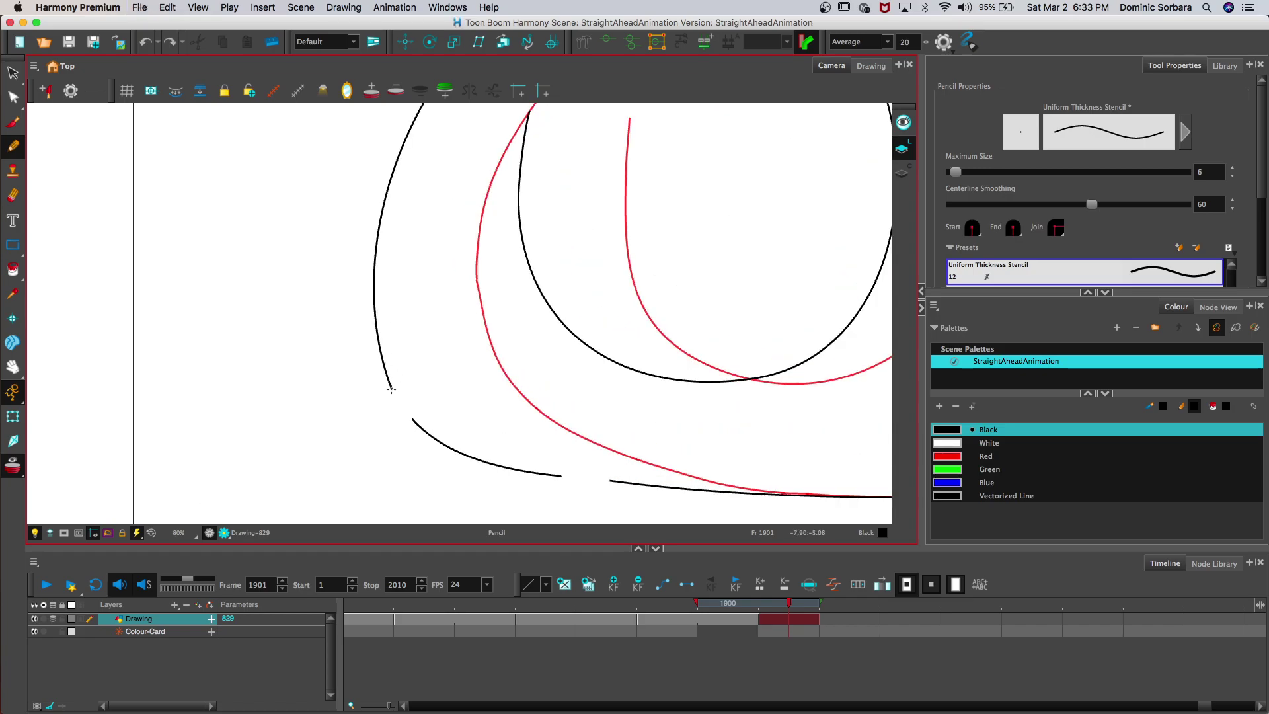
pyautogui.moveTo(394, 392); pyautogui.dragTo(426, 429)
pyautogui.press('super+z')
pyautogui.moveTo(390, 383); pyautogui.dragTo(396, 397)
pyautogui.moveTo(559, 475); pyautogui.dragTo(610, 480)
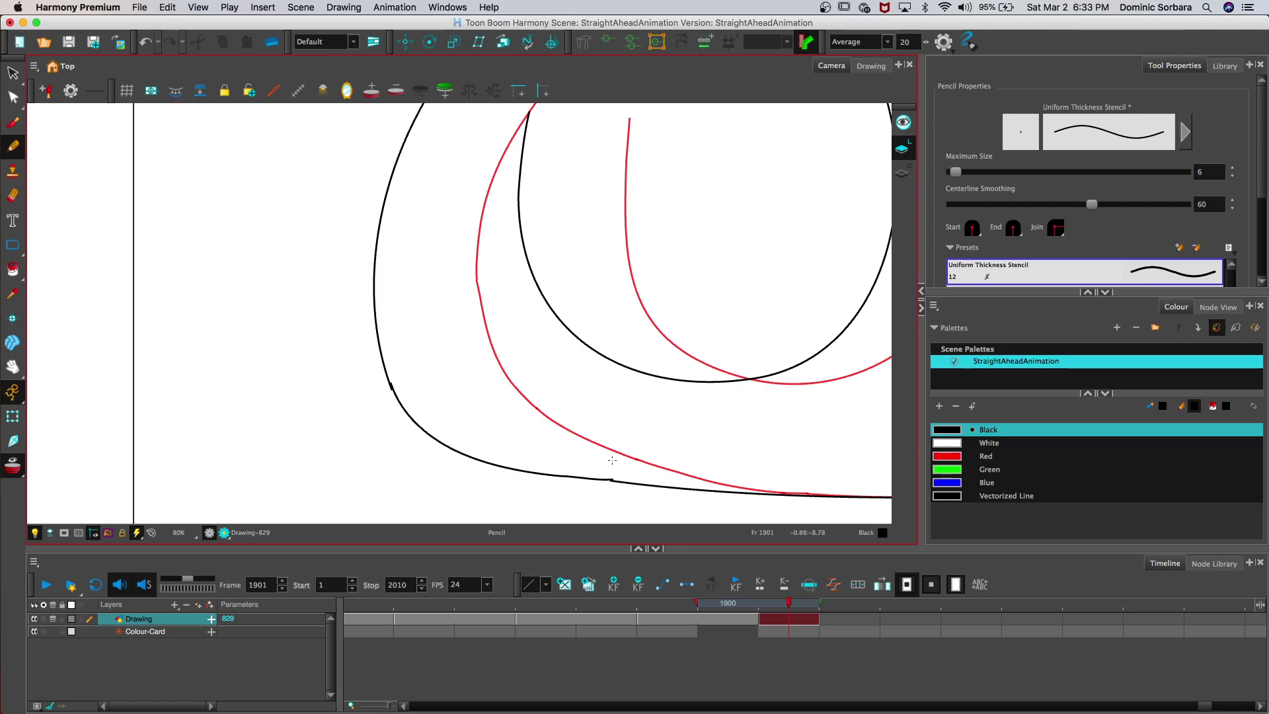
# Step: Erase the kinks at both ends of the lower left bend and redraw the joins smoothly
pyautogui.moveTo(391, 383); pyautogui.dragTo(398, 400)
pyautogui.moveTo(602, 480); pyautogui.dragTo(614, 482)
pyautogui.press('2')
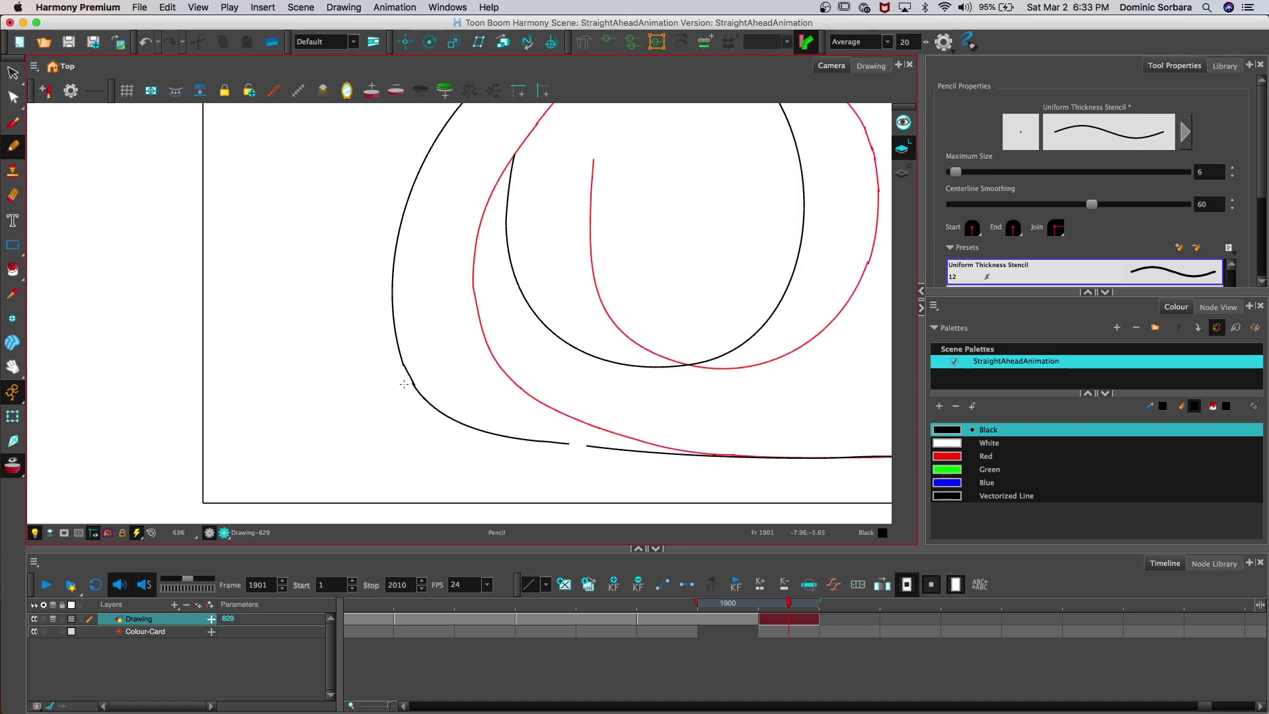
pyautogui.press('super+z')
pyautogui.moveTo(403, 360); pyautogui.dragTo(402, 368)
pyautogui.moveTo(583, 444); pyautogui.dragTo(589, 446)
pyautogui.press('1')
pyautogui.press('1')
pyautogui.press('1')
pyautogui.press('1')
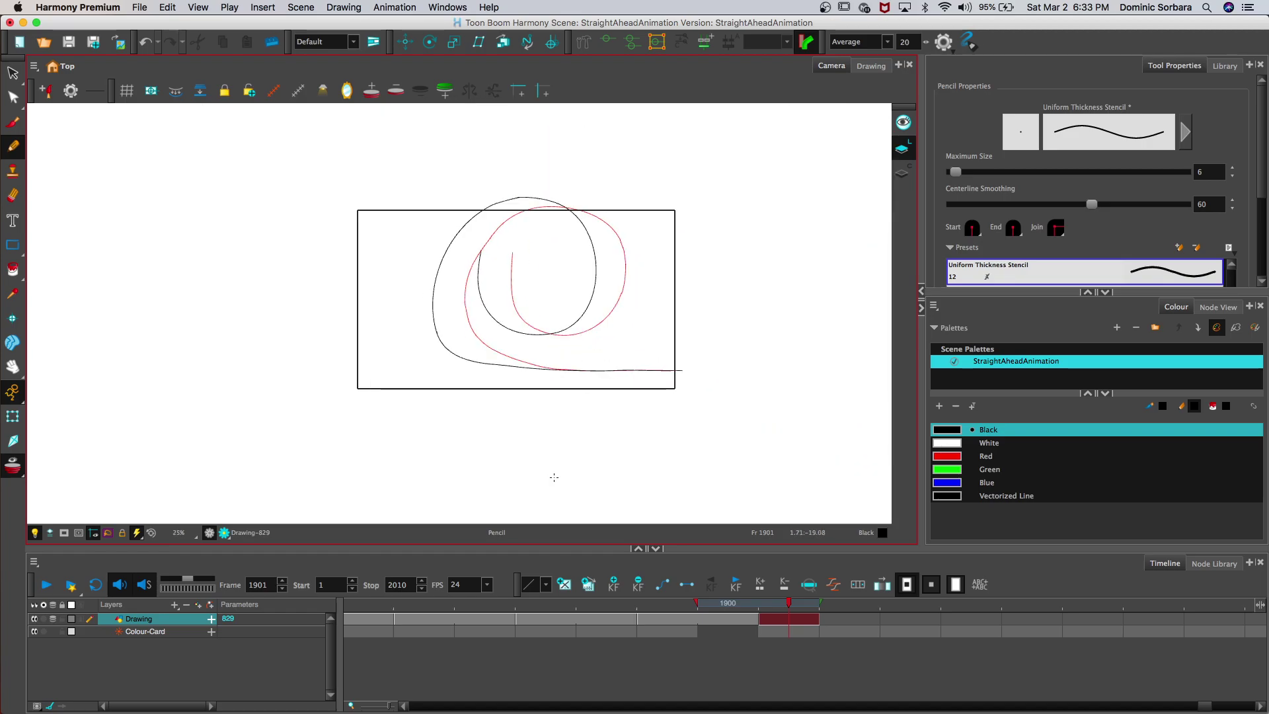
# Step: Turn off the layer's onion skin and hold frame 1901's drawing through frame 1902
pyautogui.click(63, 618)
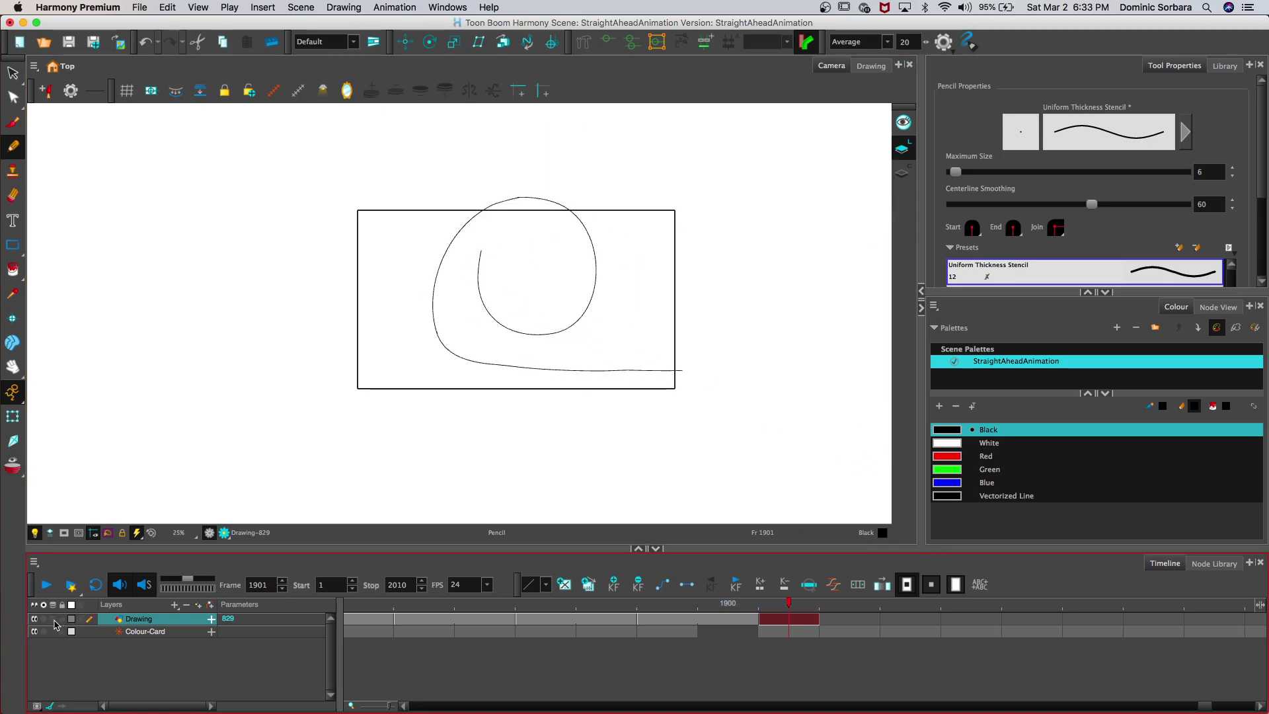
pyautogui.click(746, 599)
pyautogui.moveTo(746, 600)
pyautogui.mouseDown()
pyautogui.moveTo(782, 596)
pyautogui.moveTo(707, 593)
pyautogui.moveTo(900, 588)
pyautogui.moveTo(789, 570)
pyautogui.mouseUp()
pyautogui.press('.')
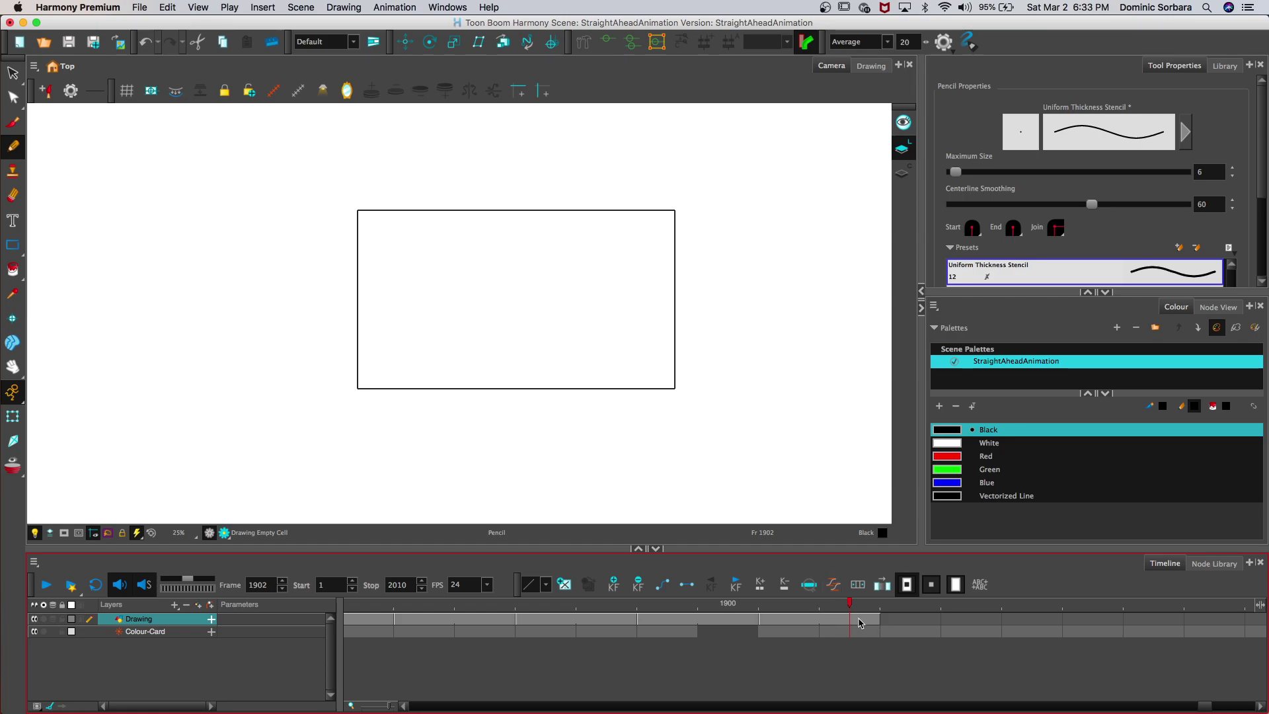
# Step: On frame 1903, use the onion skin to draw the next line, moving the loop's outer side further left and shortening its inner curl
pyautogui.press('.')
pyautogui.click(53, 618)
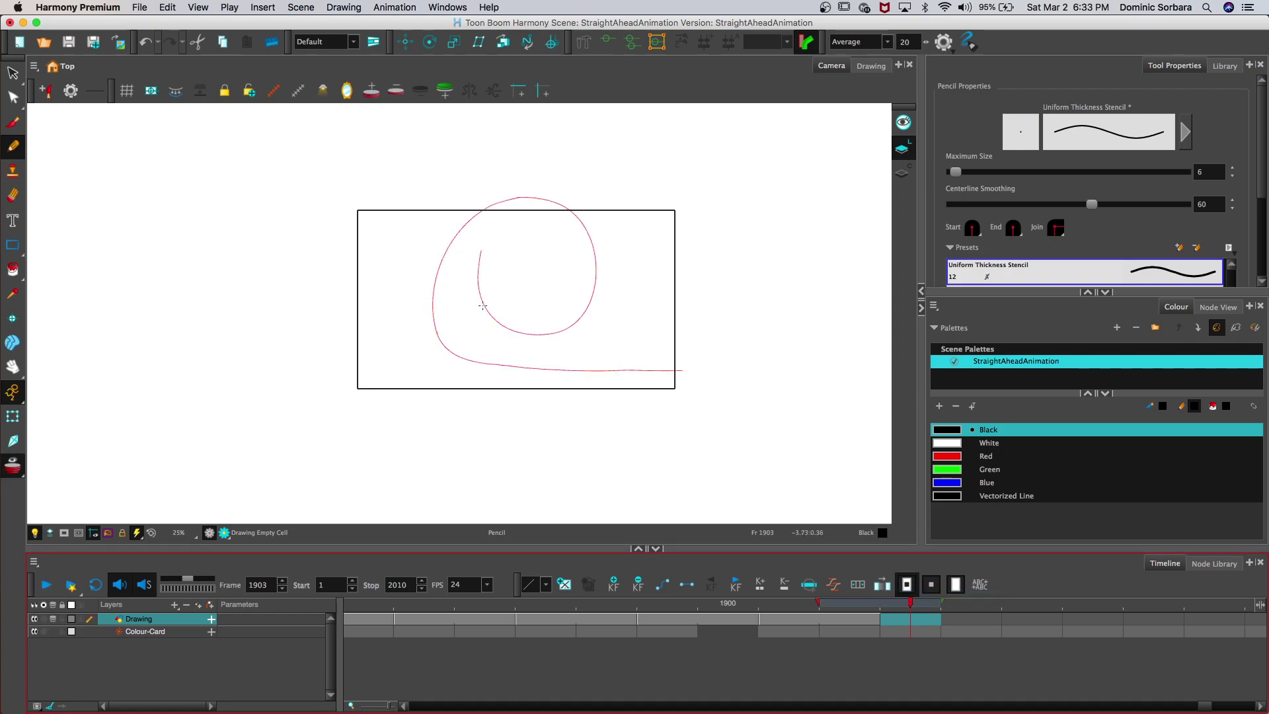
pyautogui.moveTo(407, 232)
pyautogui.mouseDown()
pyautogui.moveTo(384, 309)
pyautogui.moveTo(427, 356)
pyautogui.moveTo(681, 370)
pyautogui.mouseUp()
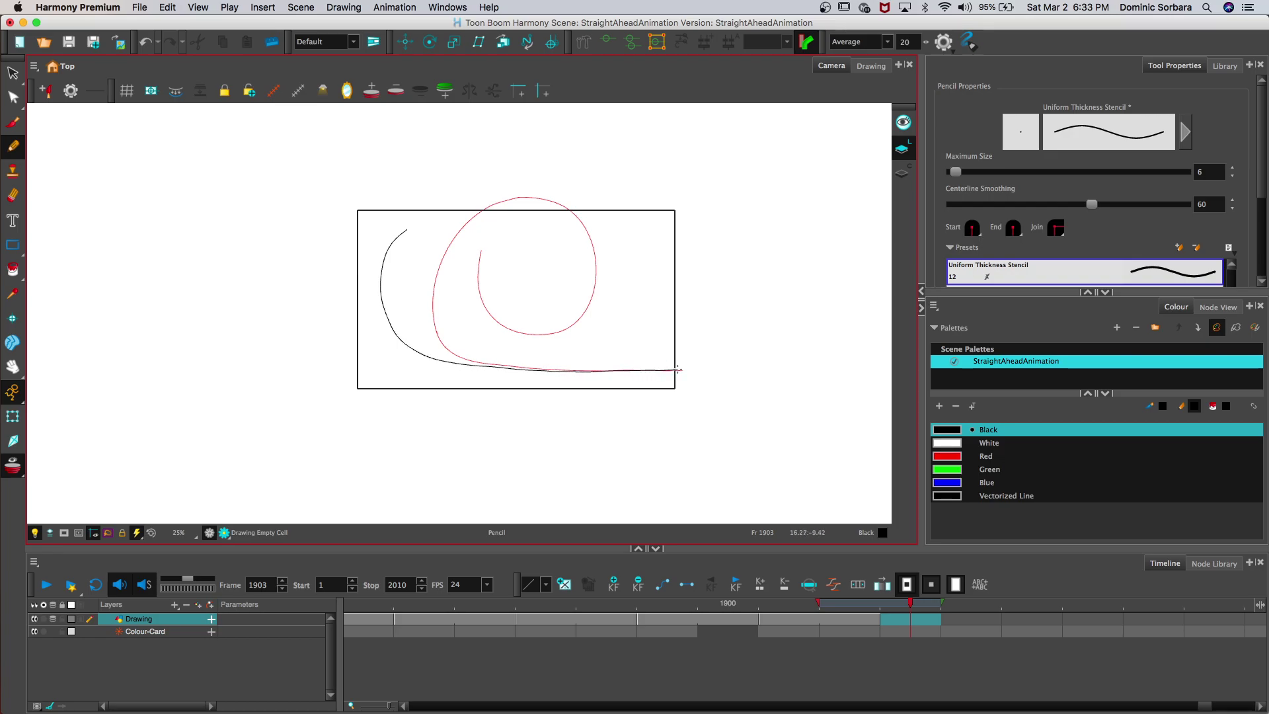
pyautogui.moveTo(406, 229); pyautogui.dragTo(434, 212)
pyautogui.moveTo(510, 209)
pyautogui.mouseDown()
pyautogui.moveTo(531, 250)
pyautogui.moveTo(478, 295)
pyautogui.mouseUp()
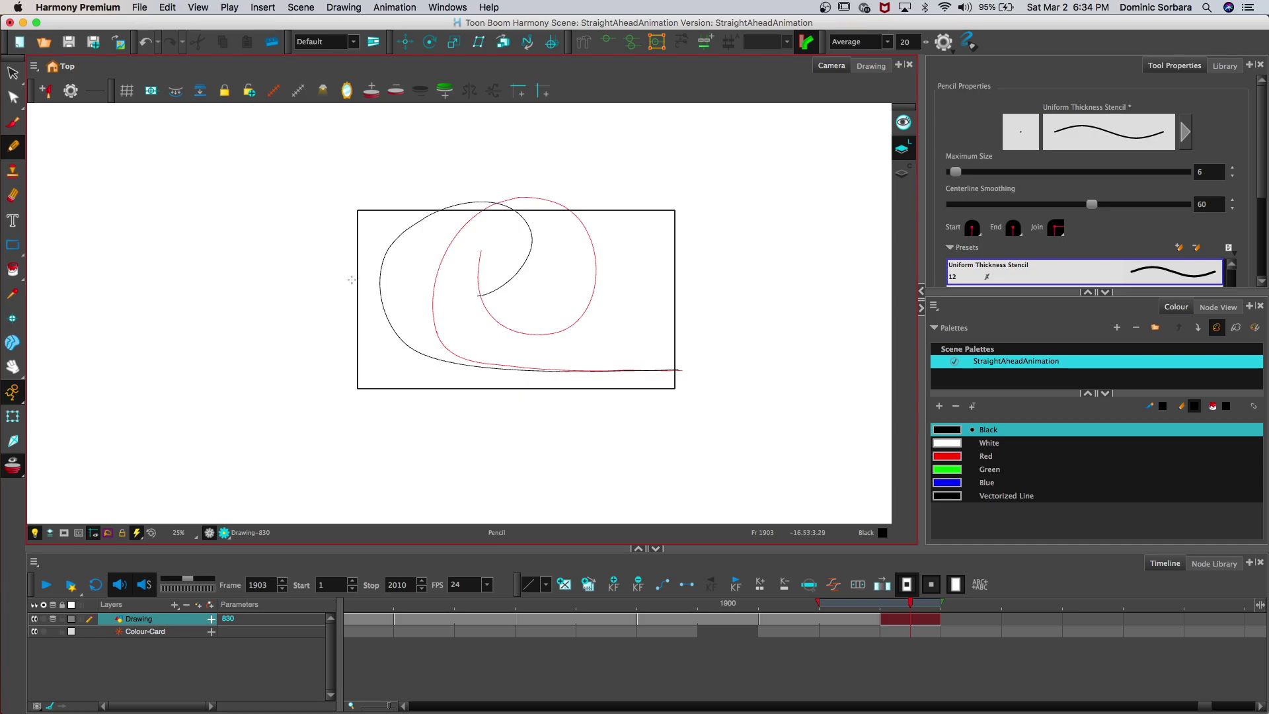
pyautogui.click(54, 619)
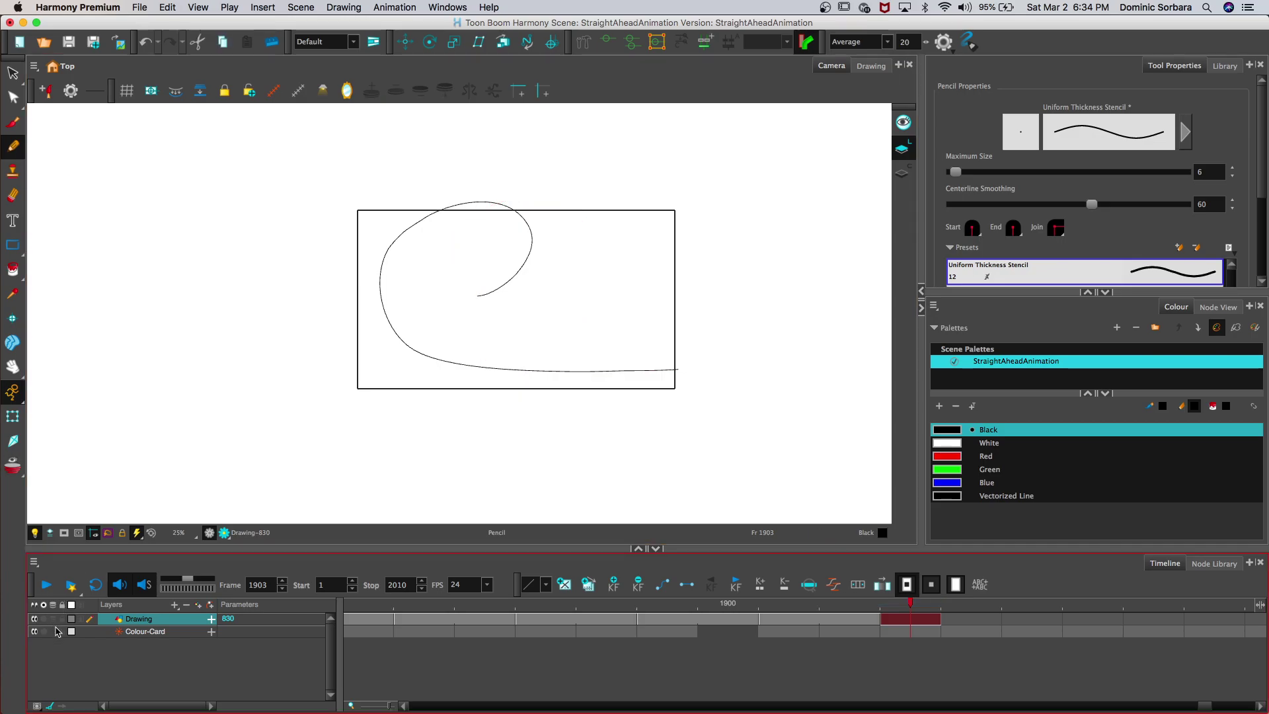
# Step: Erase the upper tip of the loop's inner end in frame 1901's drawing
pyautogui.moveTo(914, 604)
pyautogui.mouseDown()
pyautogui.moveTo(605, 600)
pyautogui.moveTo(972, 600)
pyautogui.moveTo(852, 582)
pyautogui.mouseUp()
pyautogui.press(',')
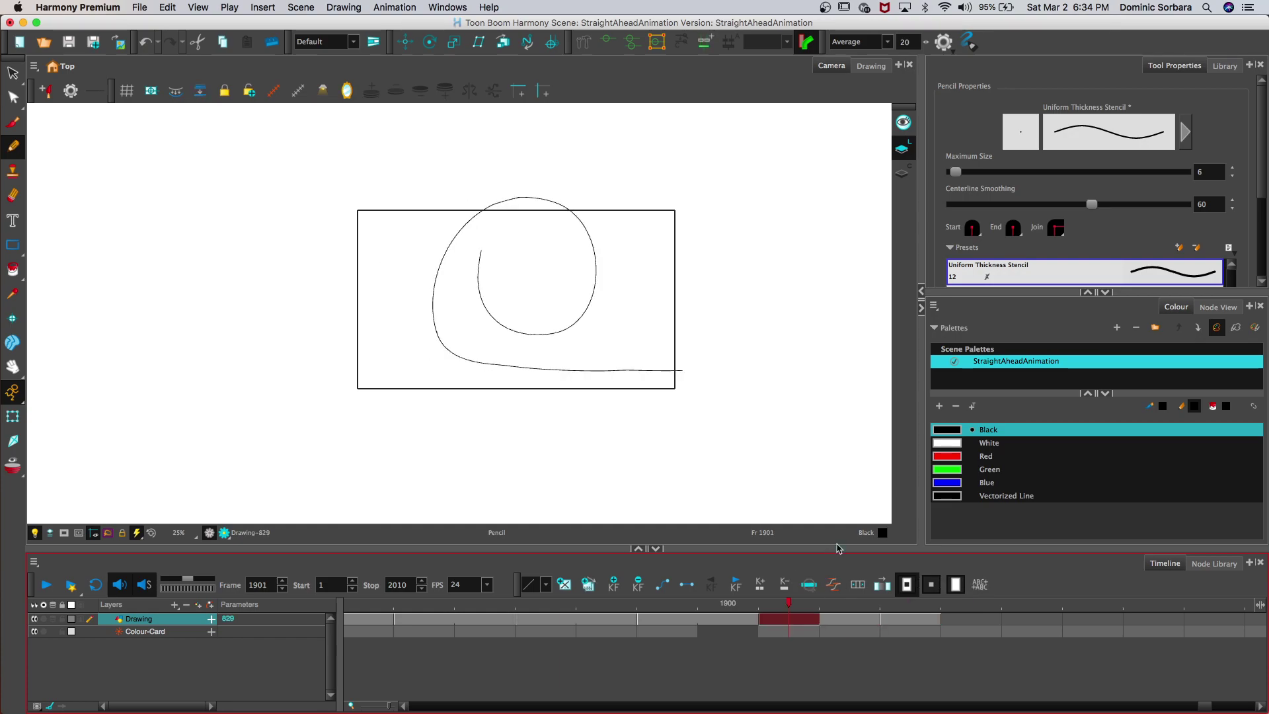
pyautogui.press('e')
pyautogui.moveTo(480, 249); pyautogui.dragTo(479, 266)
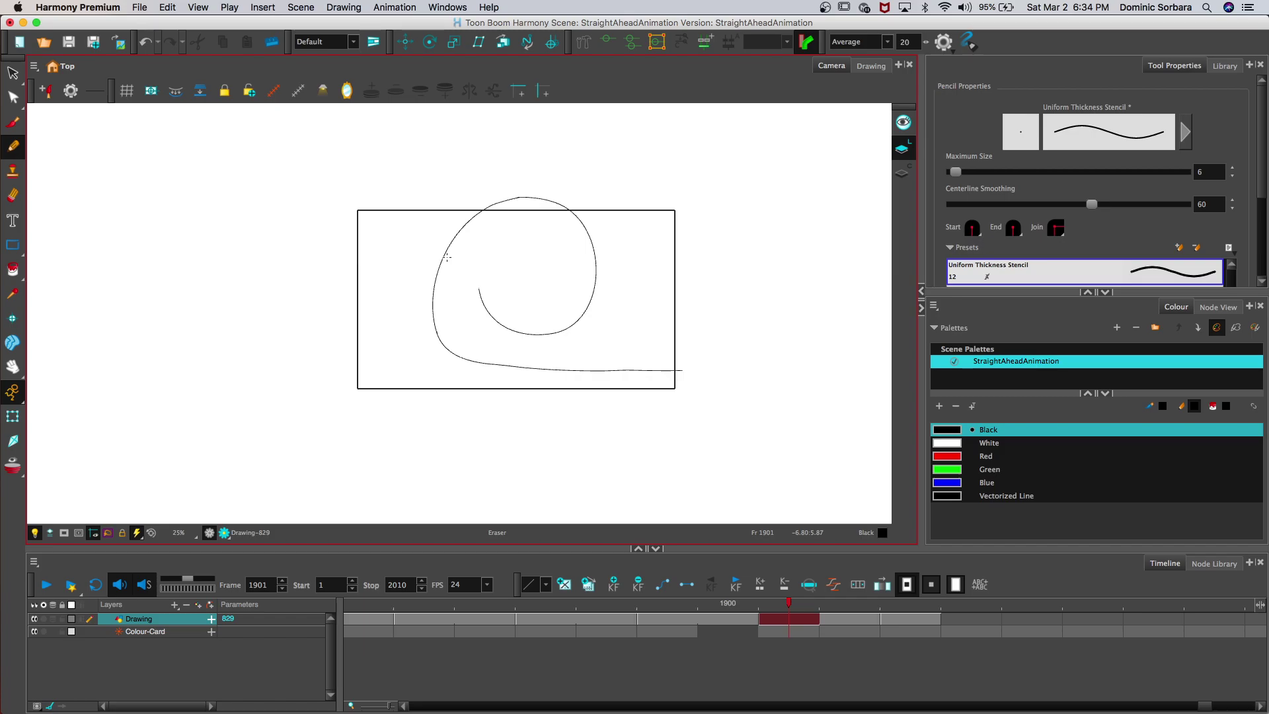
# Step: On frame 1905, draw the line uncurled into one open curve extending past the camera frame's left edge, and hold it through frame 1906
pyautogui.moveTo(785, 601)
pyautogui.mouseDown()
pyautogui.moveTo(923, 602)
pyautogui.moveTo(862, 602)
pyautogui.moveTo(911, 603)
pyautogui.mouseUp()
pyautogui.click(996, 625)
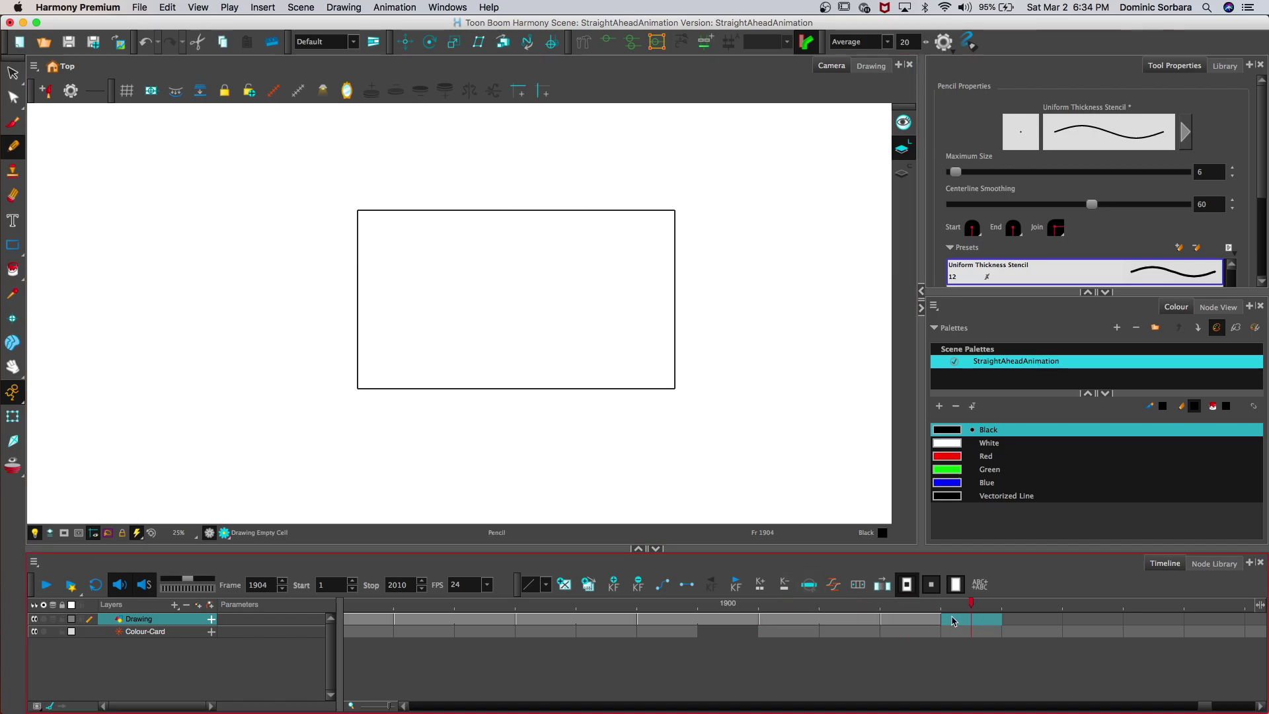
pyautogui.press('.')
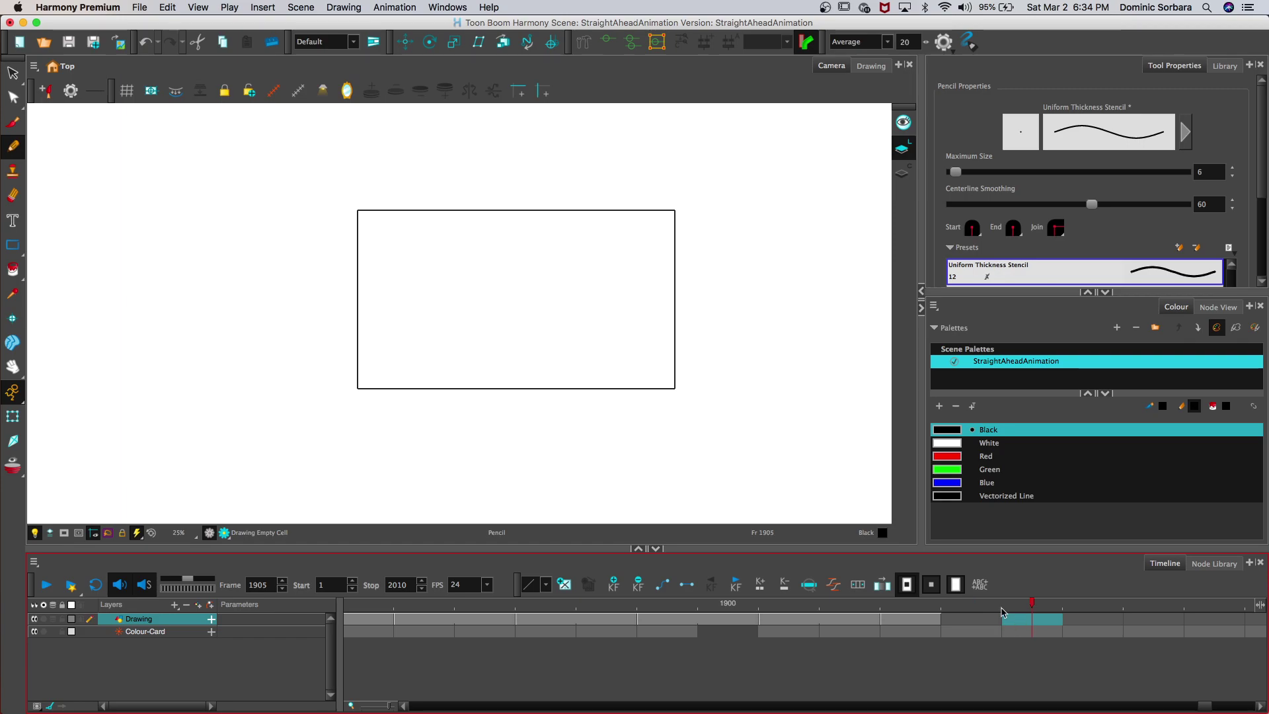
pyautogui.click(53, 619)
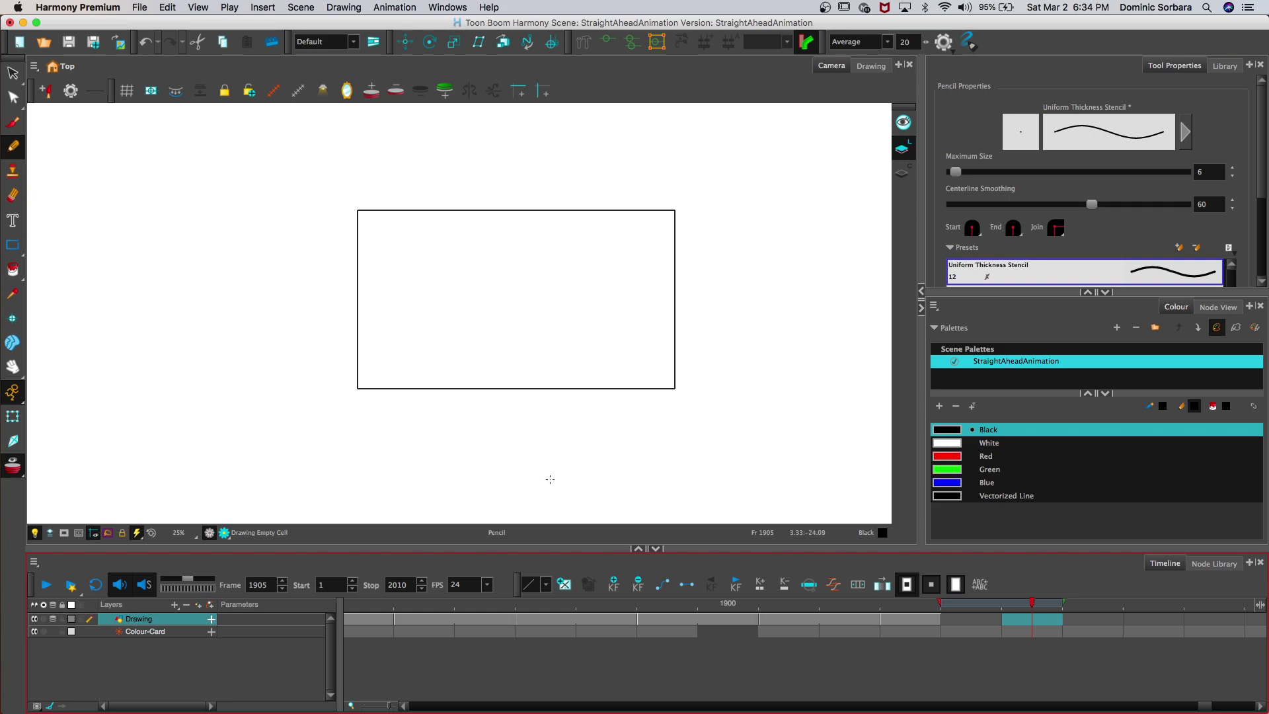
pyautogui.moveTo(477, 295); pyautogui.dragTo(678, 368)
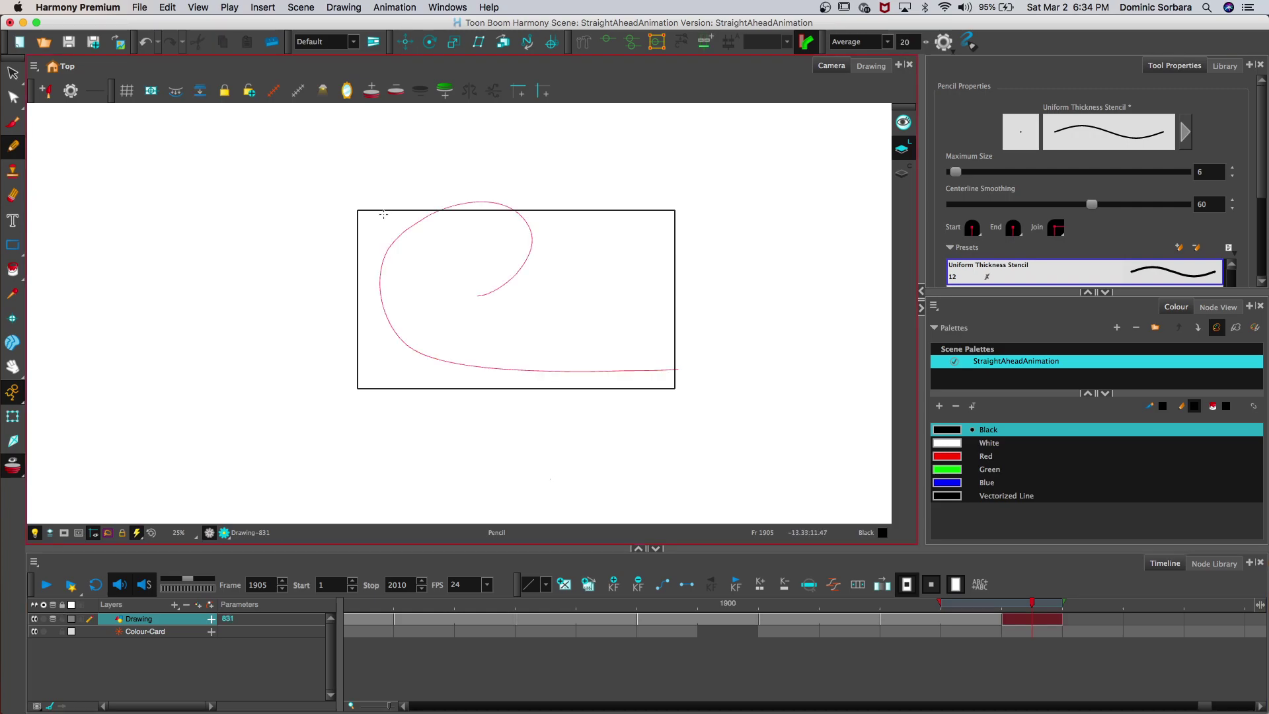
pyautogui.moveTo(366, 227)
pyautogui.mouseDown()
pyautogui.moveTo(351, 285)
pyautogui.moveTo(369, 339)
pyautogui.moveTo(452, 367)
pyautogui.moveTo(679, 371)
pyautogui.mouseUp()
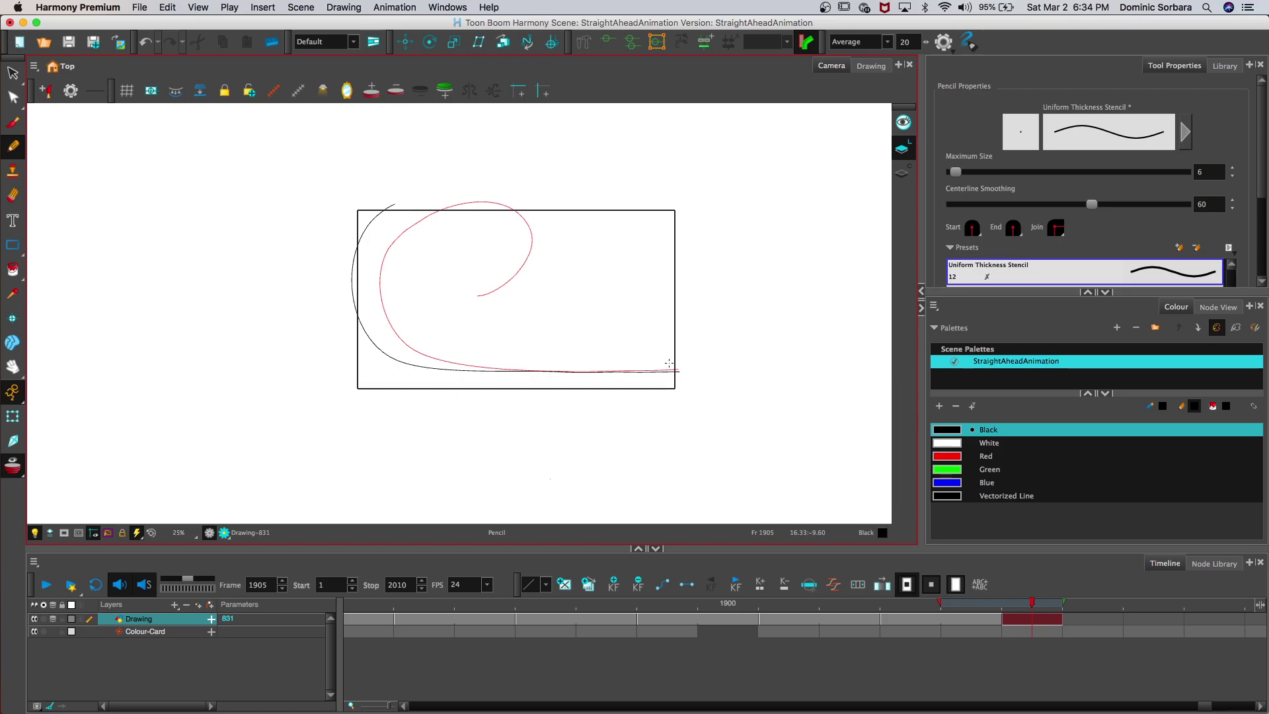
pyautogui.press('super+z')
pyautogui.moveTo(386, 199)
pyautogui.mouseDown()
pyautogui.moveTo(350, 241)
pyautogui.moveTo(339, 303)
pyautogui.moveTo(367, 356)
pyautogui.moveTo(681, 369)
pyautogui.mouseUp()
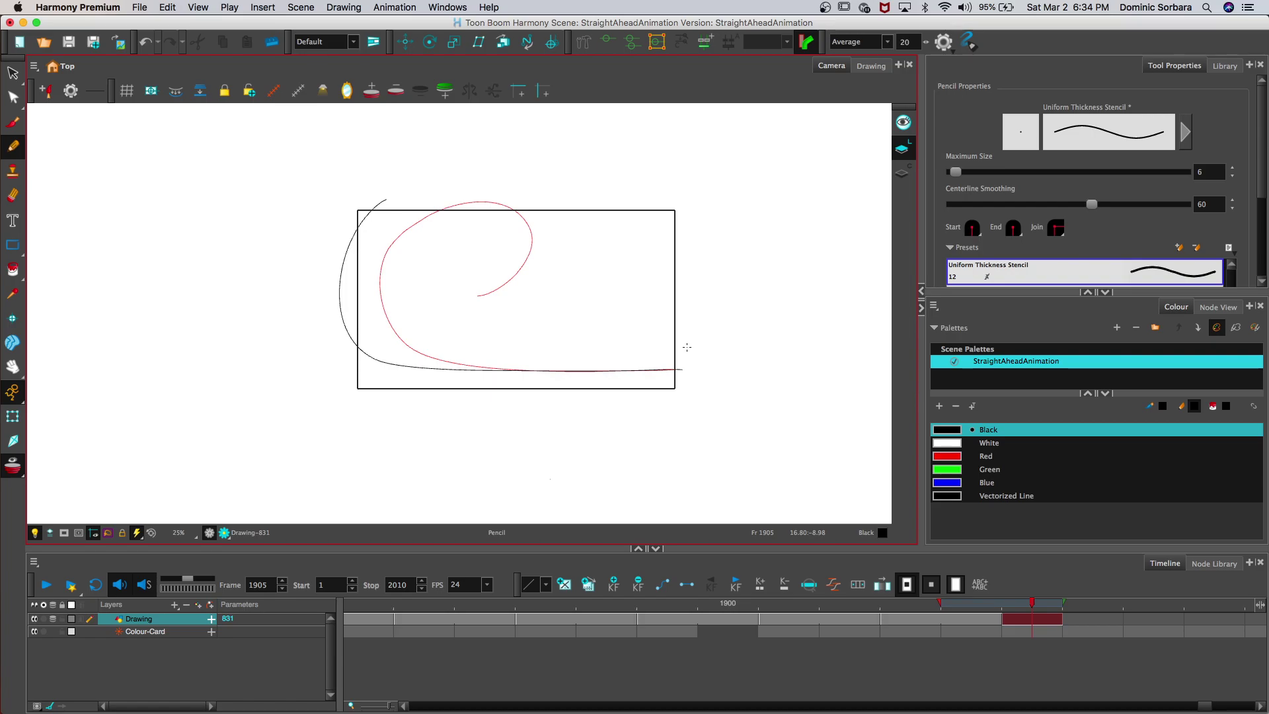
pyautogui.click(53, 619)
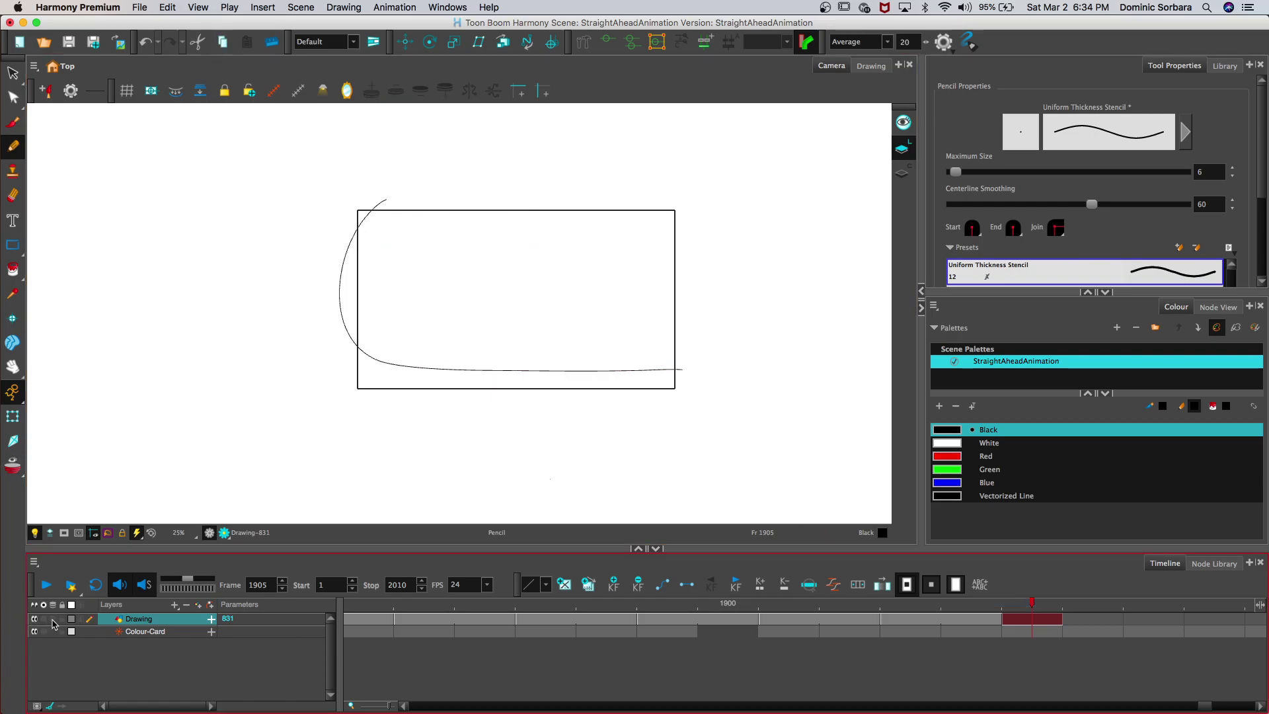
pyautogui.moveTo(1061, 619)
pyautogui.mouseDown()
pyautogui.moveTo(1105, 622)
pyautogui.moveTo(677, 603)
pyautogui.mouseUp()
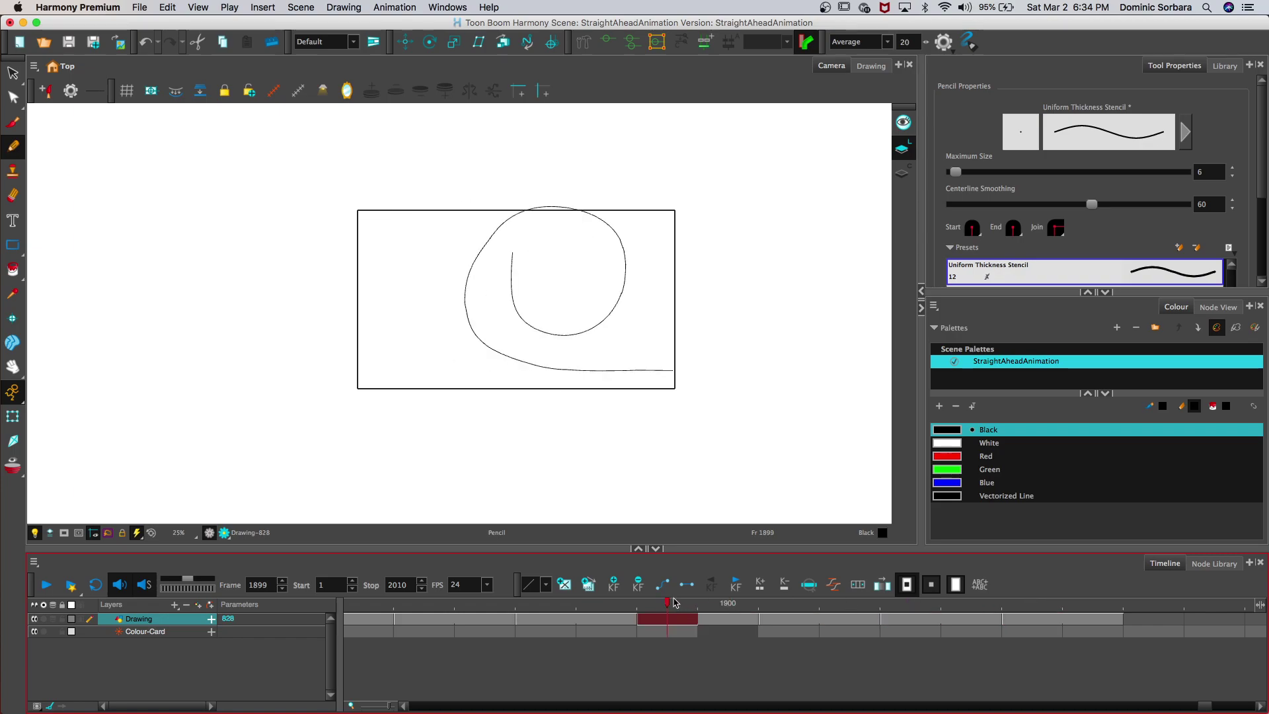
# Step: Play back the looping line animation from frame 1880
pyautogui.click(342, 609)
pyautogui.moveTo(342, 609); pyautogui.dragTo(317, 616)
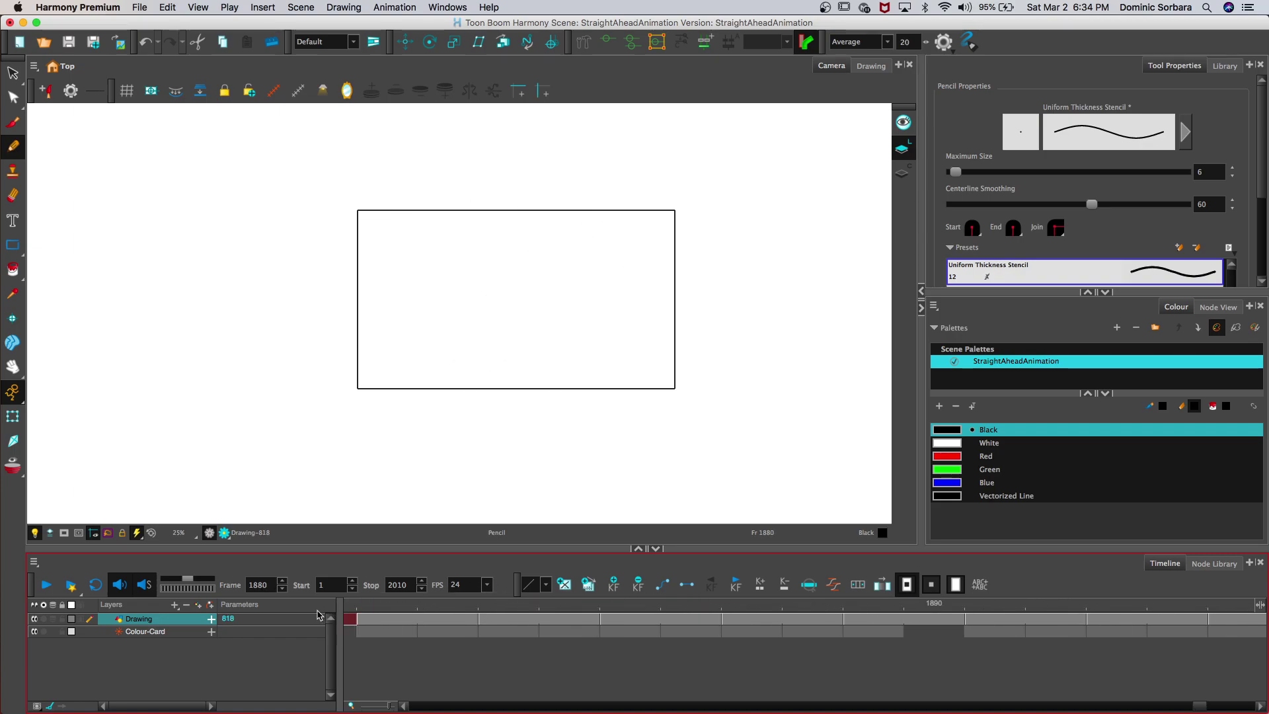
pyautogui.click(46, 584)
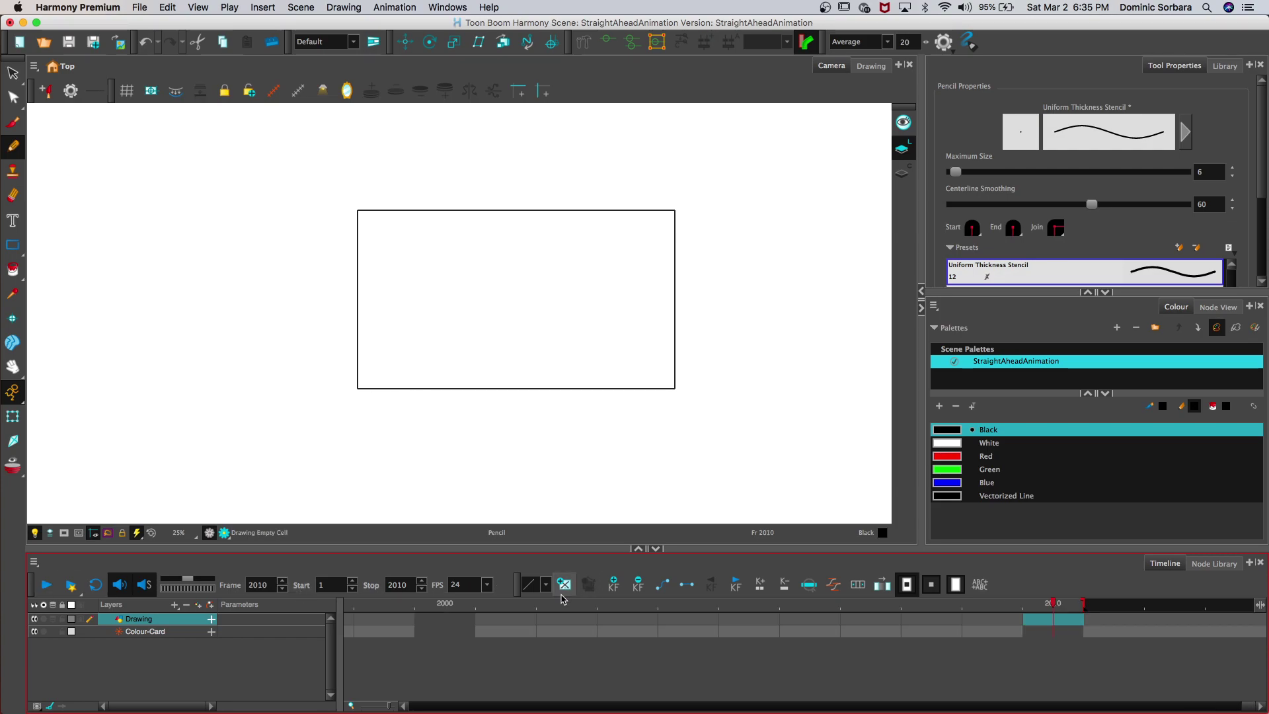
# Step: Look back through the earlier drawings and play the animation from frame 1860
pyautogui.moveTo(1246, 705); pyautogui.dragTo(1086, 705)
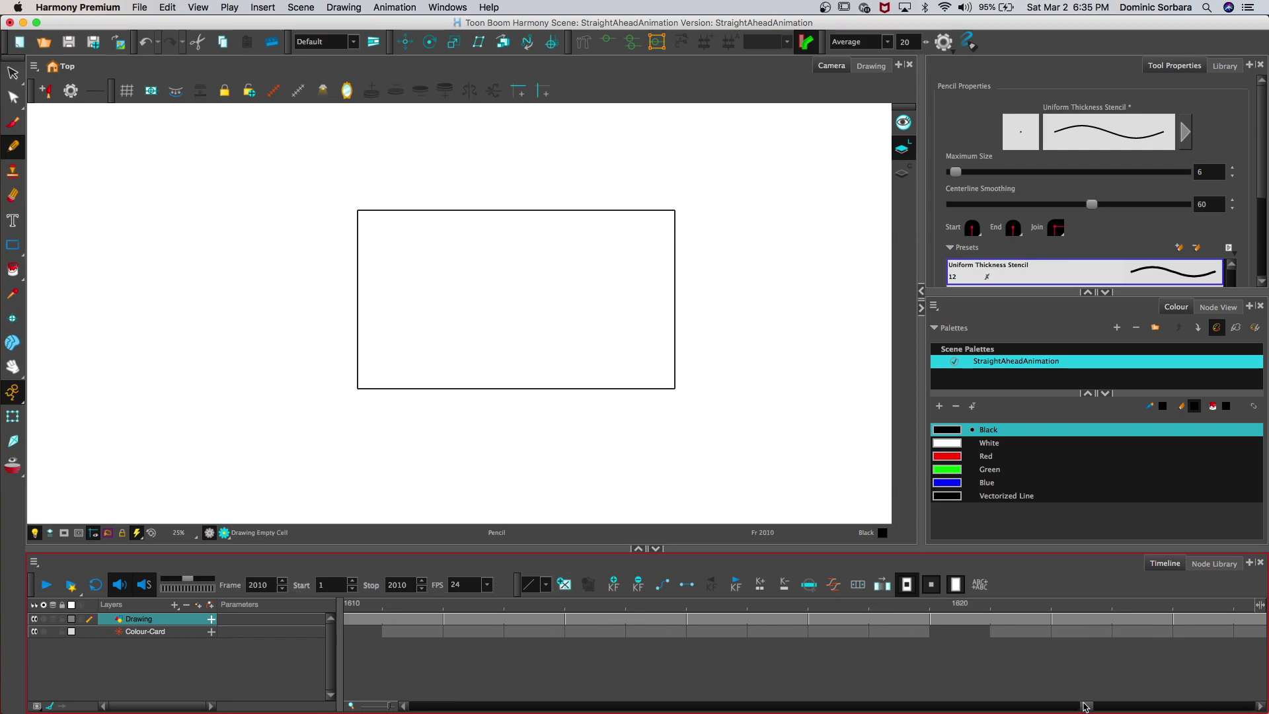
pyautogui.moveTo(837, 605); pyautogui.dragTo(768, 605)
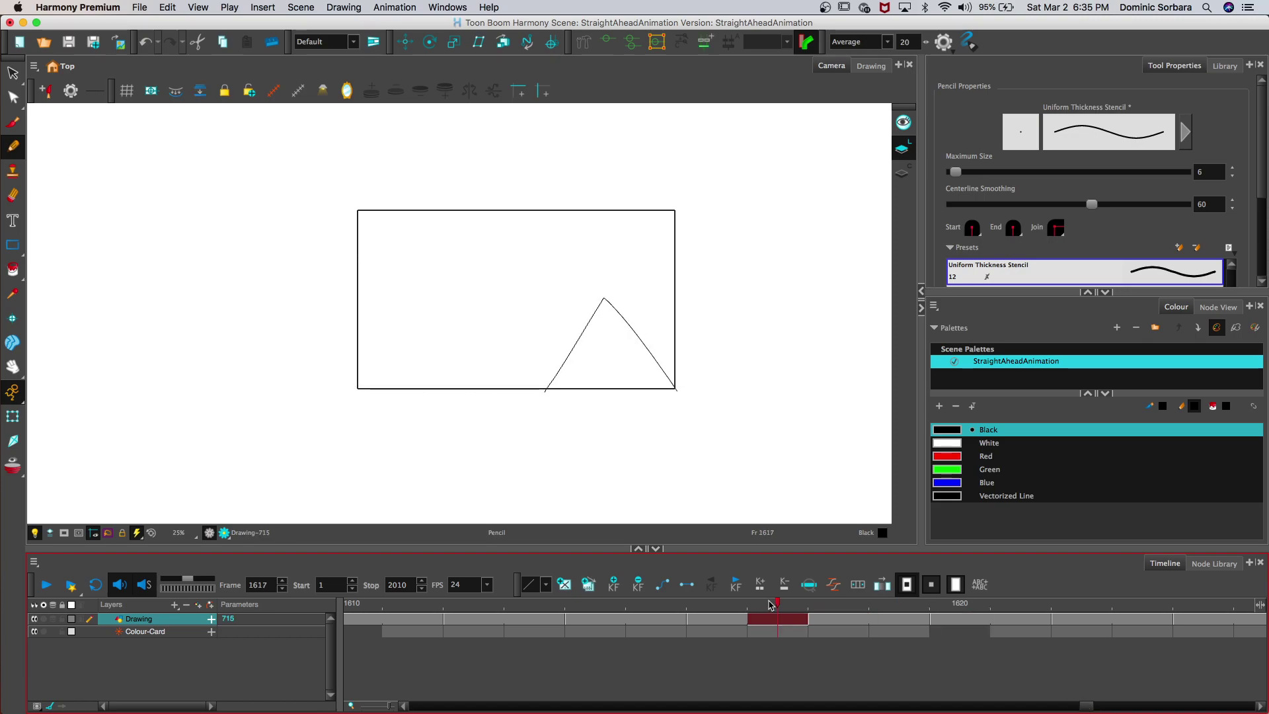
pyautogui.moveTo(1089, 707); pyautogui.dragTo(1191, 684)
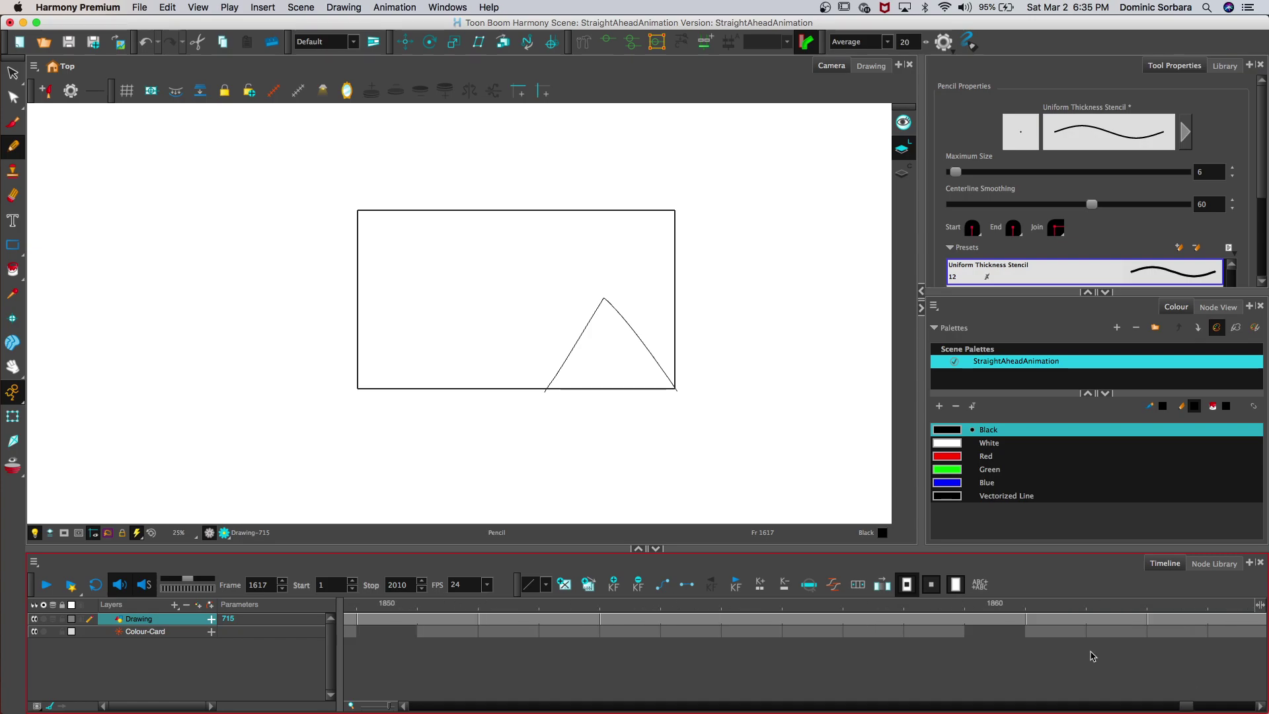
pyautogui.click(1005, 603)
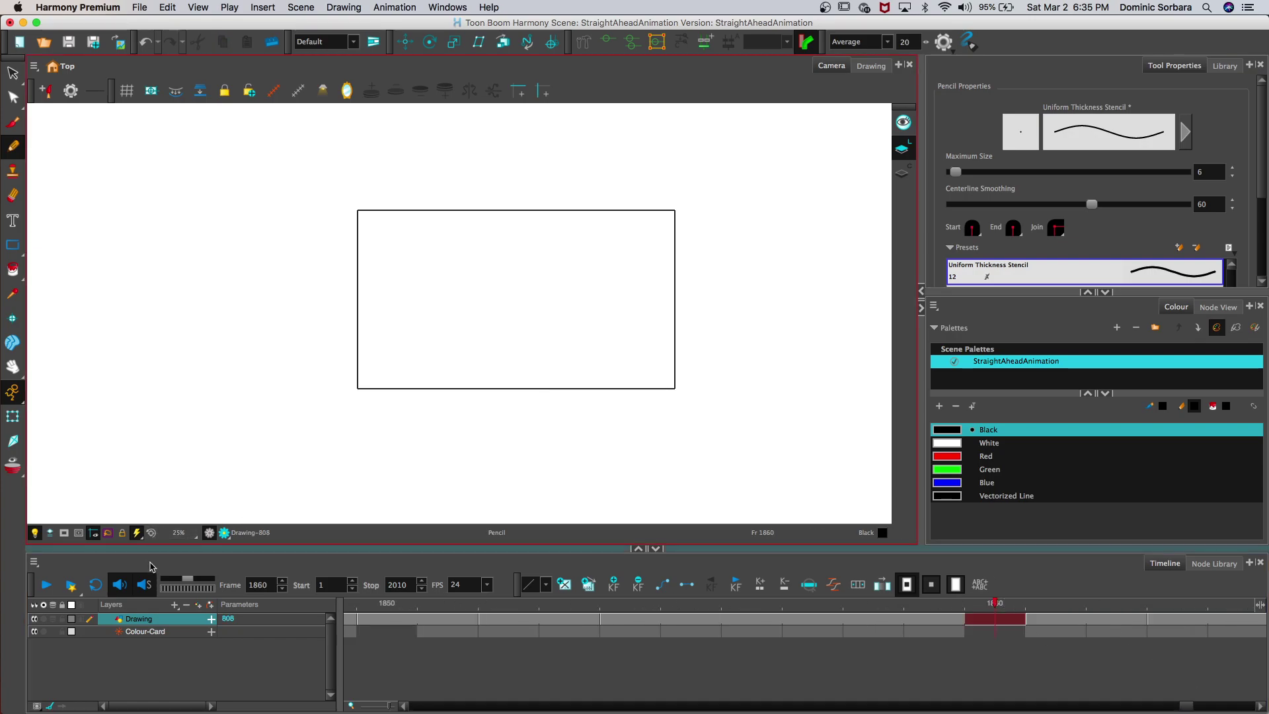
pyautogui.click(46, 584)
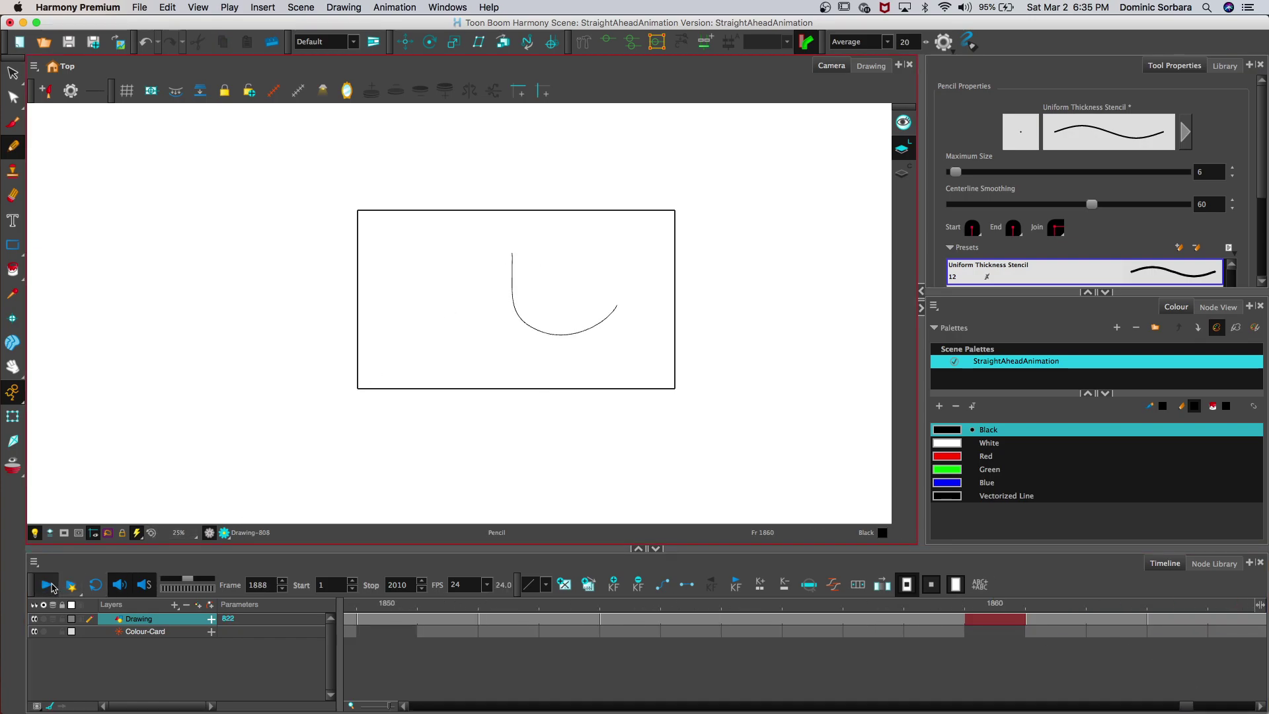
pyautogui.click(51, 587)
# Step: On frame 1907, use the onion skin to redraw the open curve slightly further left with a lower upper end and the same flat tail
pyautogui.moveTo(525, 603); pyautogui.dragTo(1020, 614)
pyautogui.click(1053, 618)
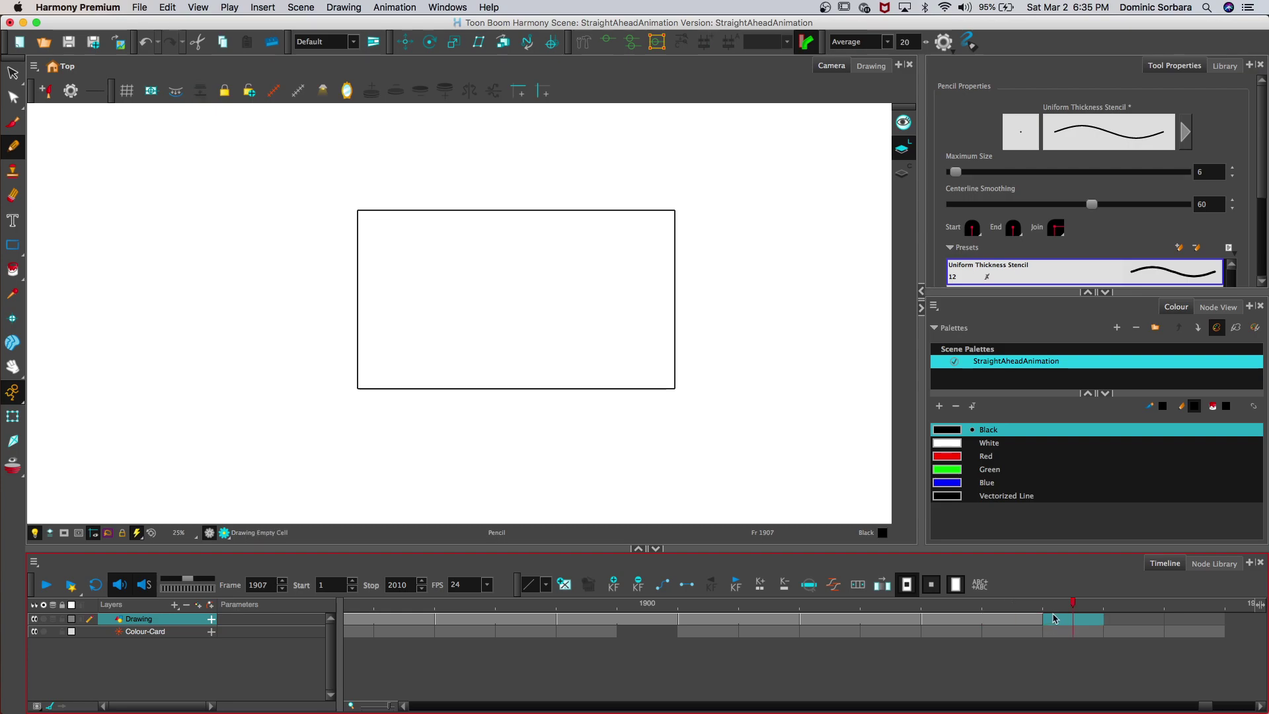
pyautogui.click(52, 619)
pyautogui.moveTo(346, 223); pyautogui.dragTo(343, 228)
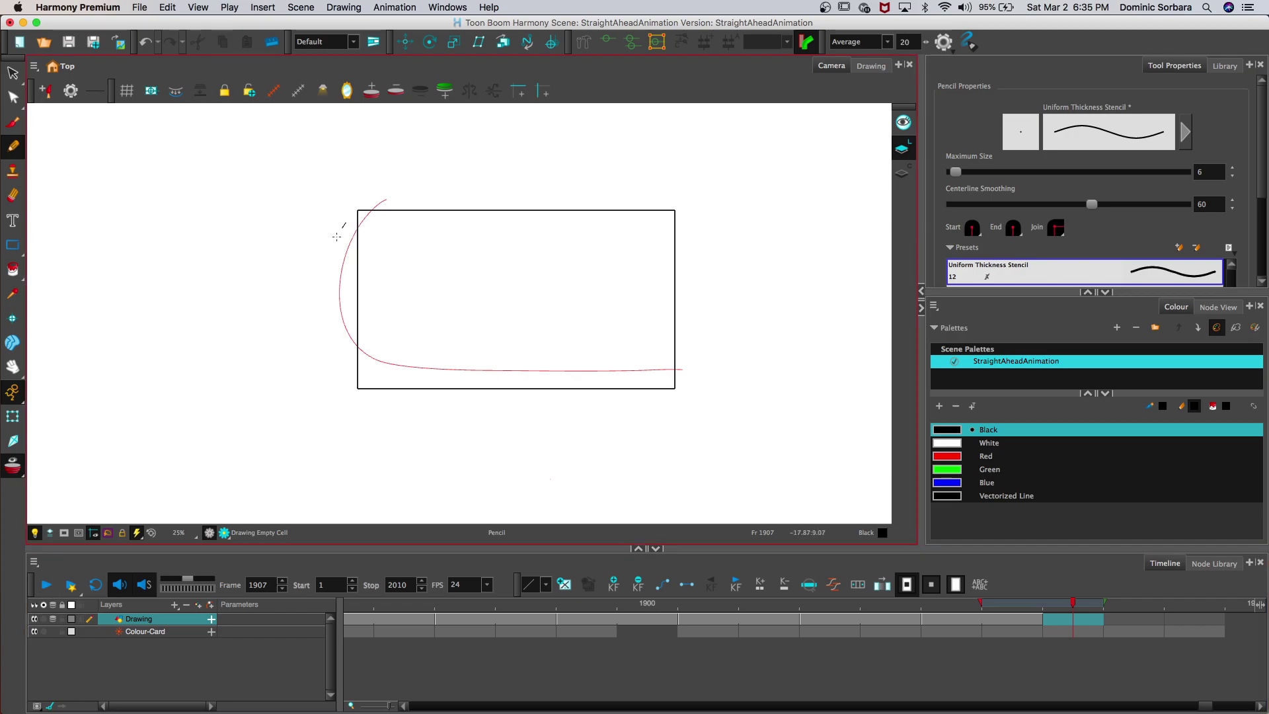
pyautogui.moveTo(333, 302)
pyautogui.mouseDown()
pyautogui.moveTo(360, 357)
pyautogui.moveTo(439, 370)
pyautogui.mouseUp()
pyautogui.moveTo(516, 370); pyautogui.dragTo(673, 370)
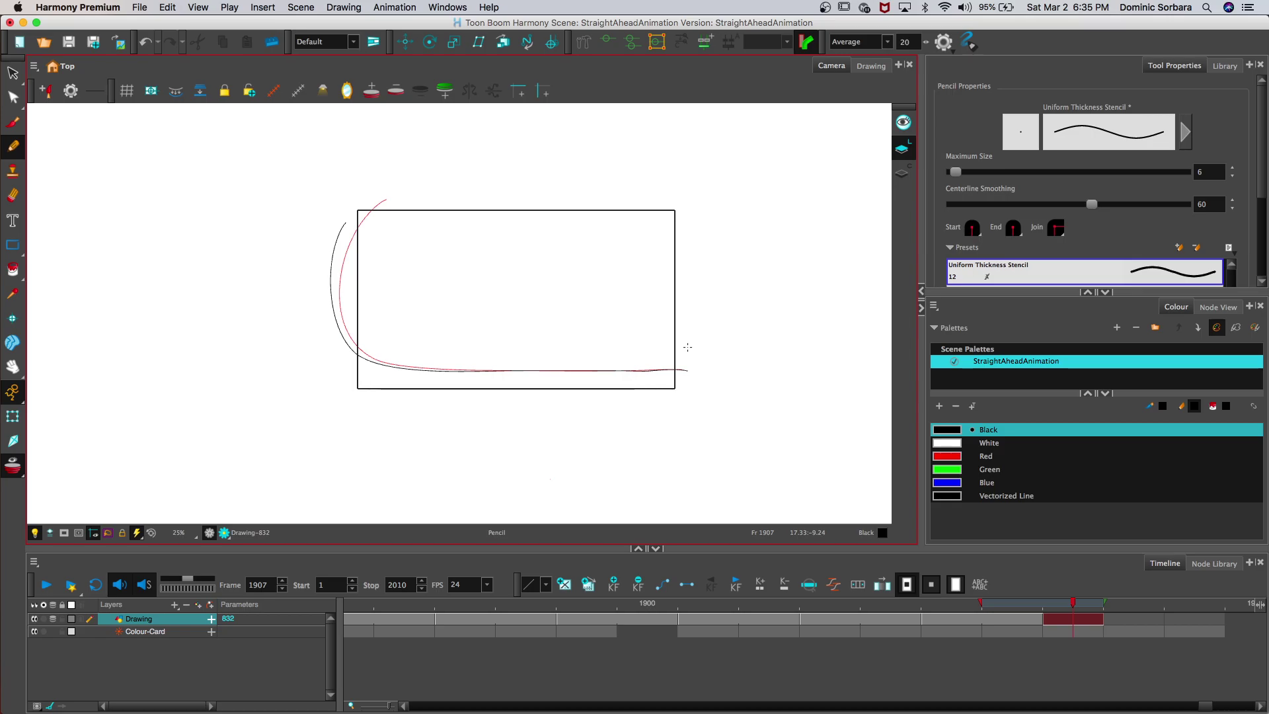
pyautogui.click(52, 618)
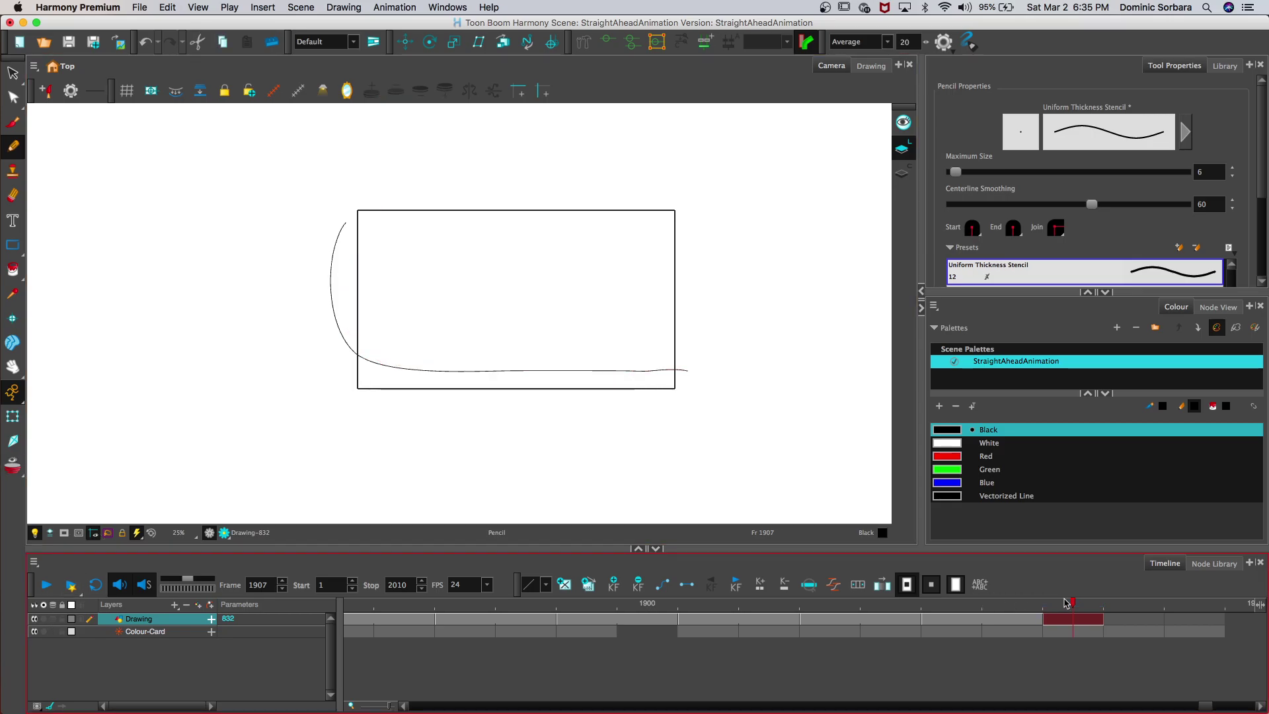
# Step: Play back the line's animation from frame 1879, and replay it from frame 1882
pyautogui.moveTo(1067, 602); pyautogui.dragTo(173, 585)
pyautogui.click(48, 584)
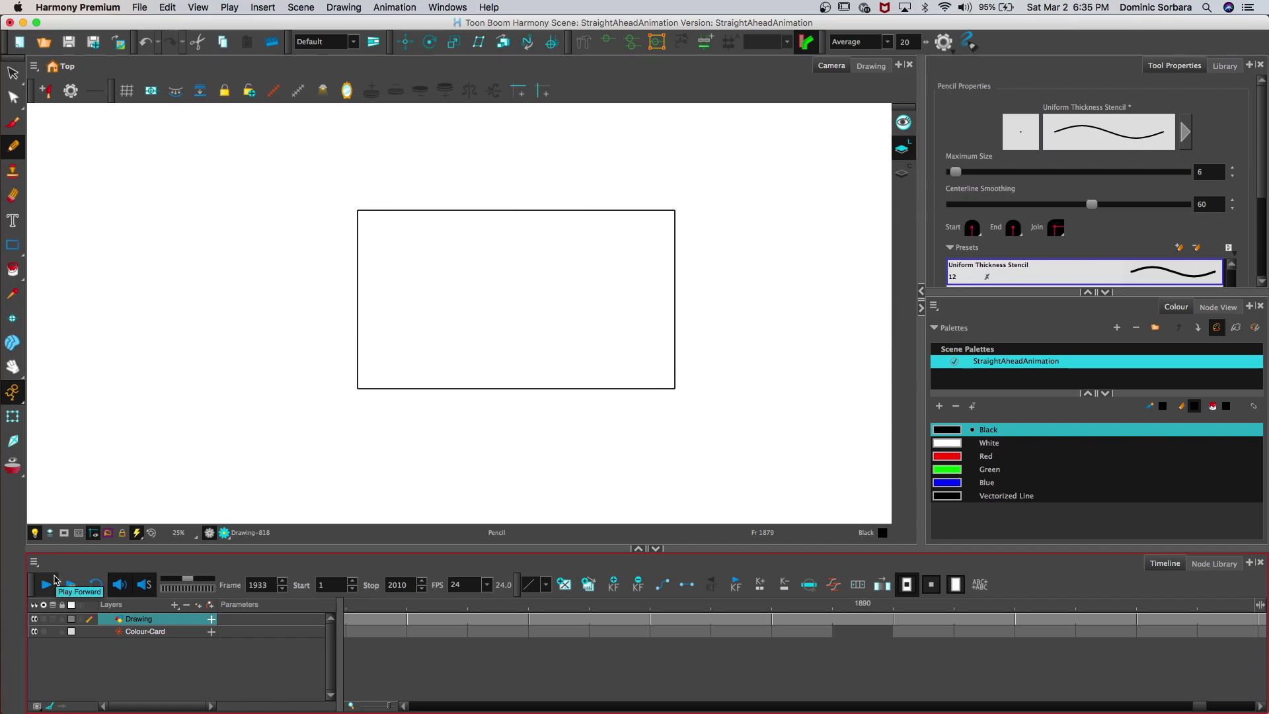
pyautogui.moveTo(696, 603); pyautogui.dragTo(329, 581)
pyautogui.press(',')
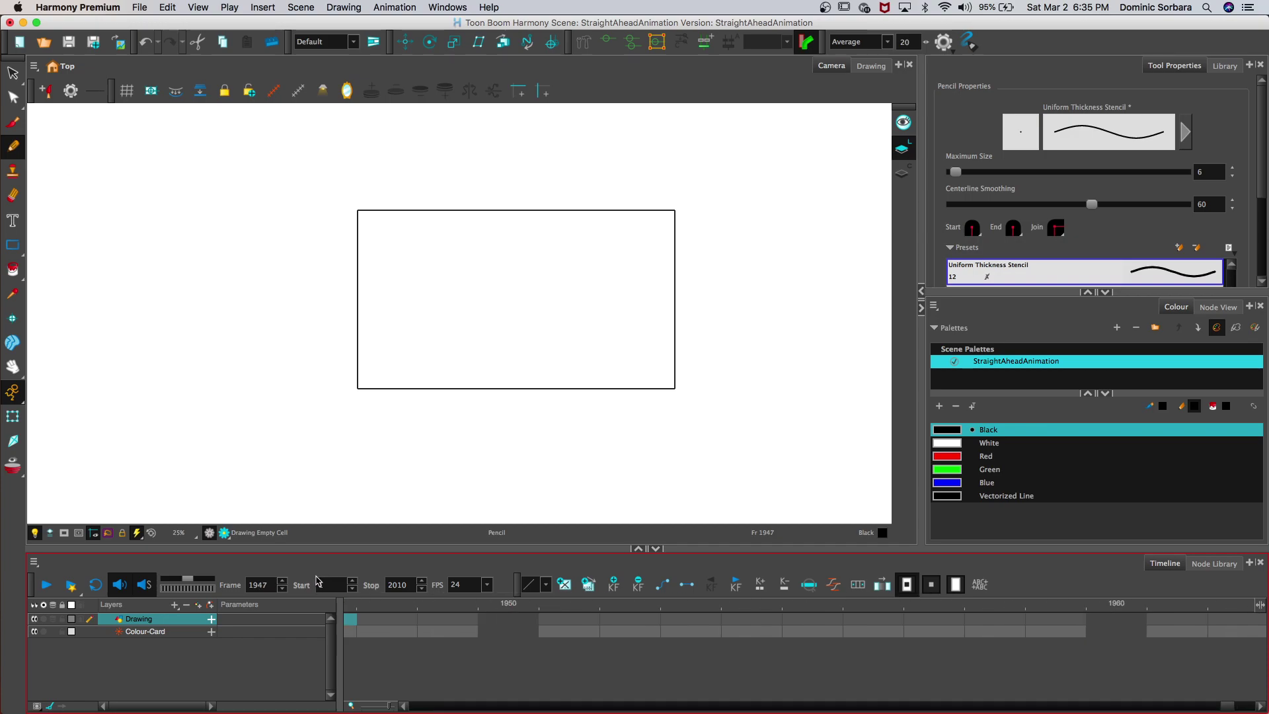
pyautogui.press(',')
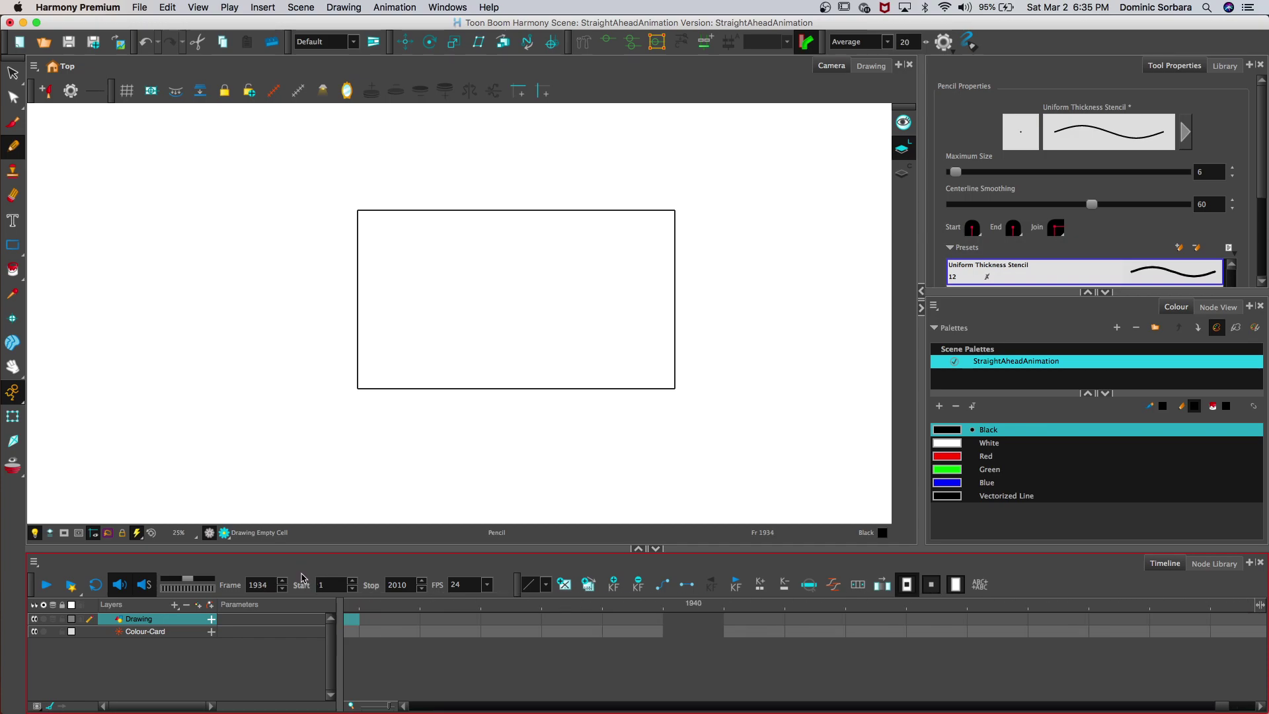
pyautogui.press(',')
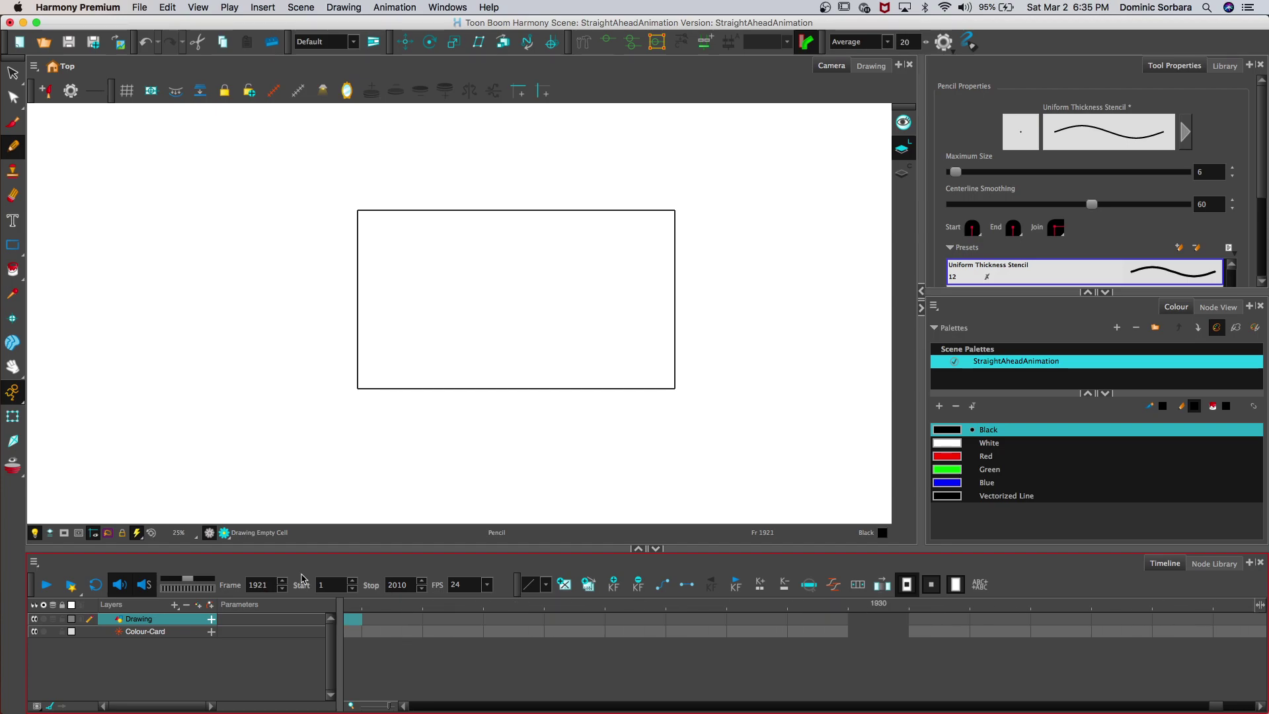
pyautogui.press(',')
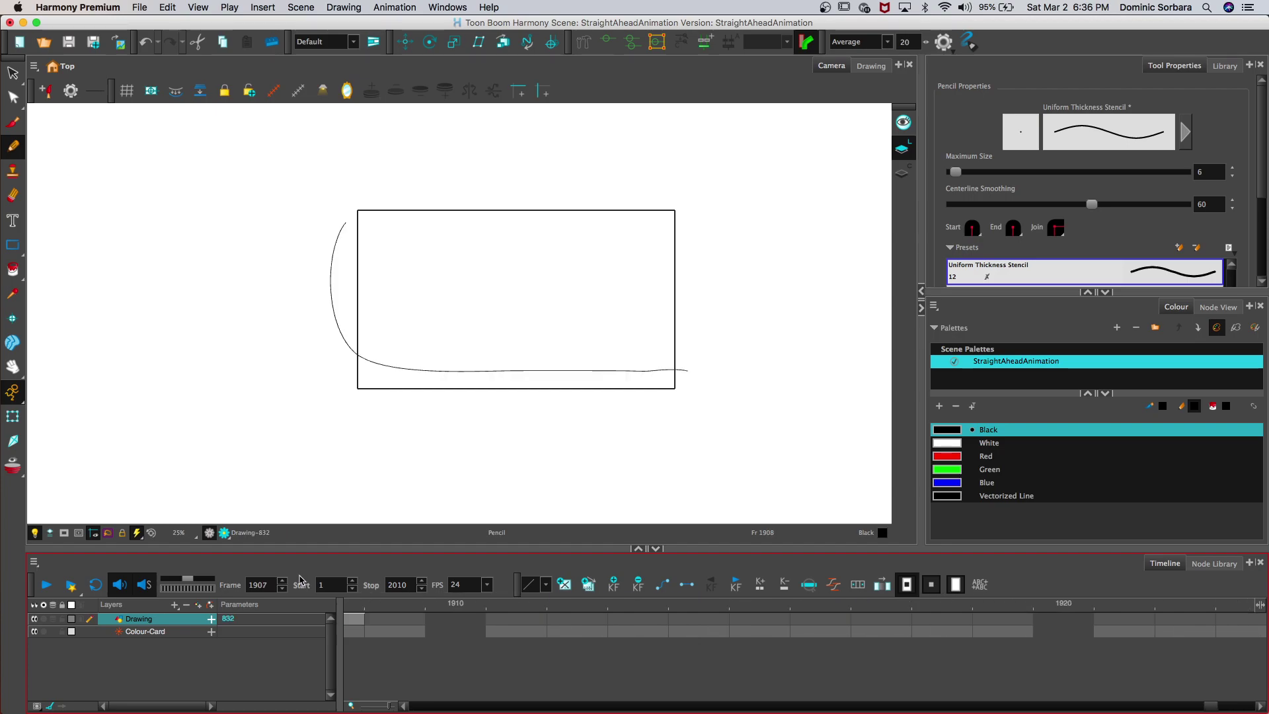
pyautogui.press(',')
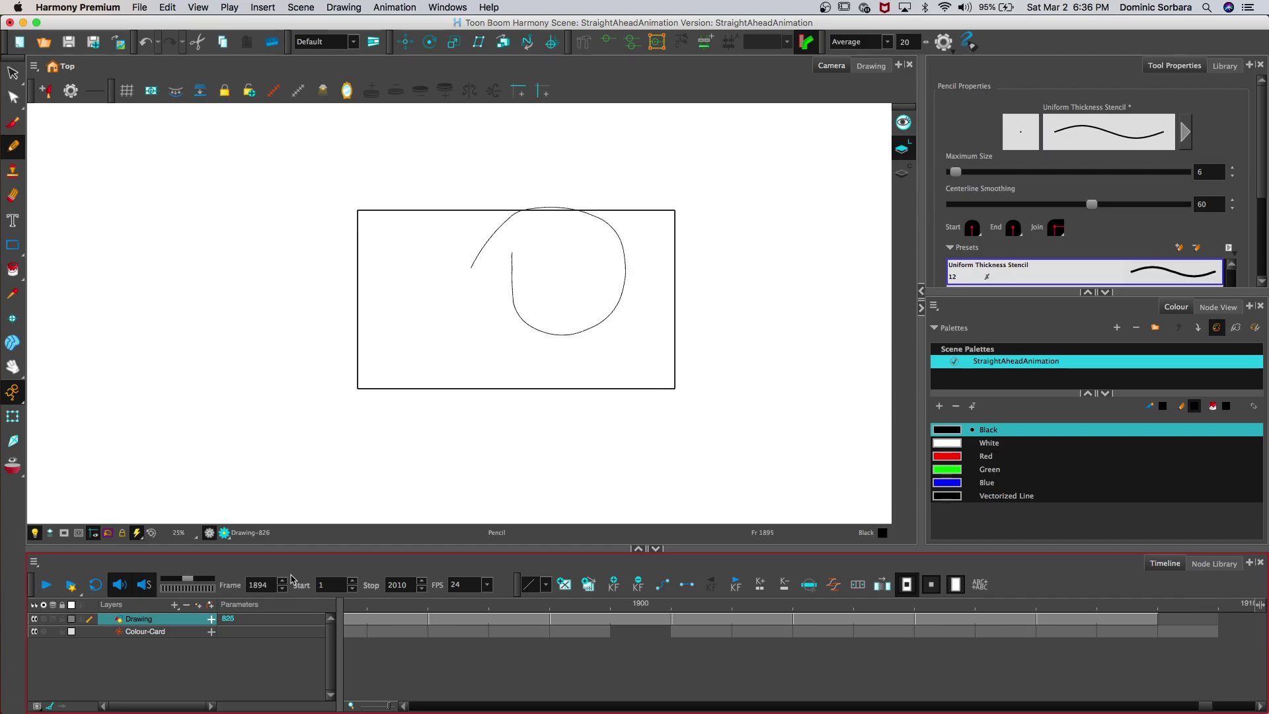
pyautogui.press(',')
pyautogui.press(',')
pyautogui.press(',')
pyautogui.press(',')
pyautogui.press(',')
pyautogui.press(',')
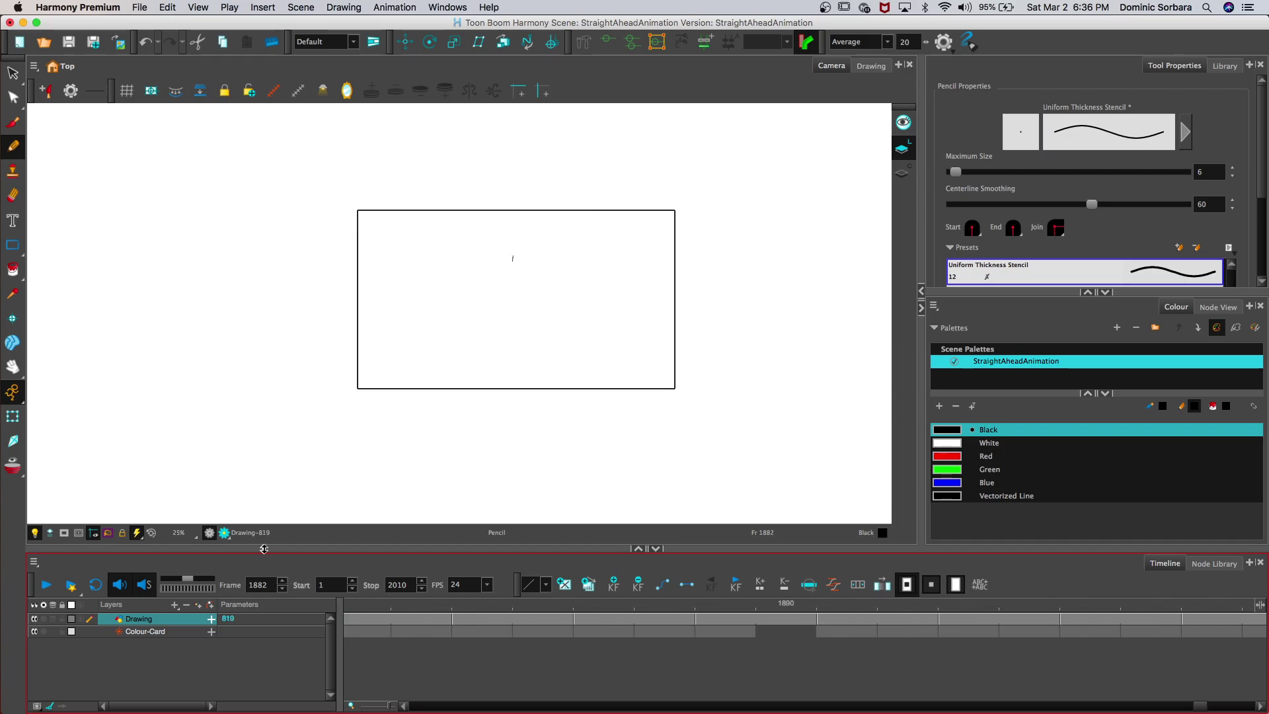
pyautogui.click(49, 590)
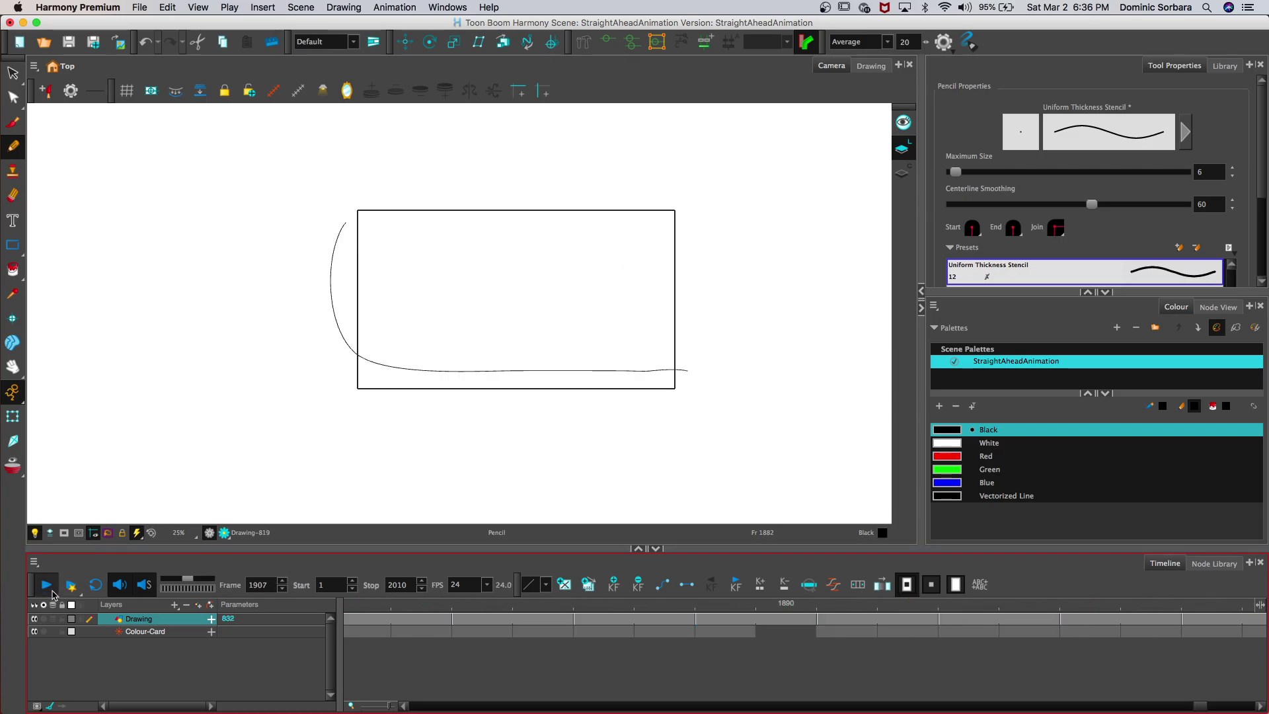
# Step: On frame 1909, use the onion skin to draw the curve's arm lower and further left, sweeping down to the flat tail
pyautogui.moveTo(551, 605); pyautogui.dragTo(326, 614)
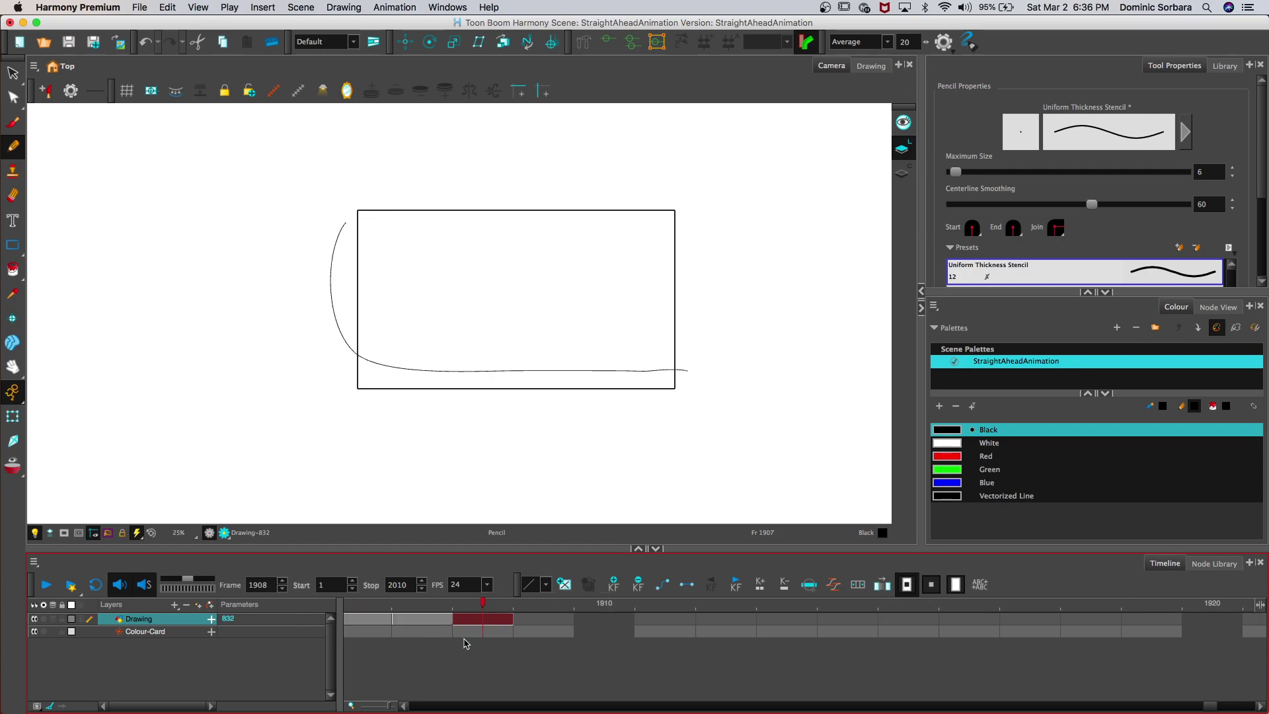
pyautogui.click(526, 630)
pyautogui.click(53, 619)
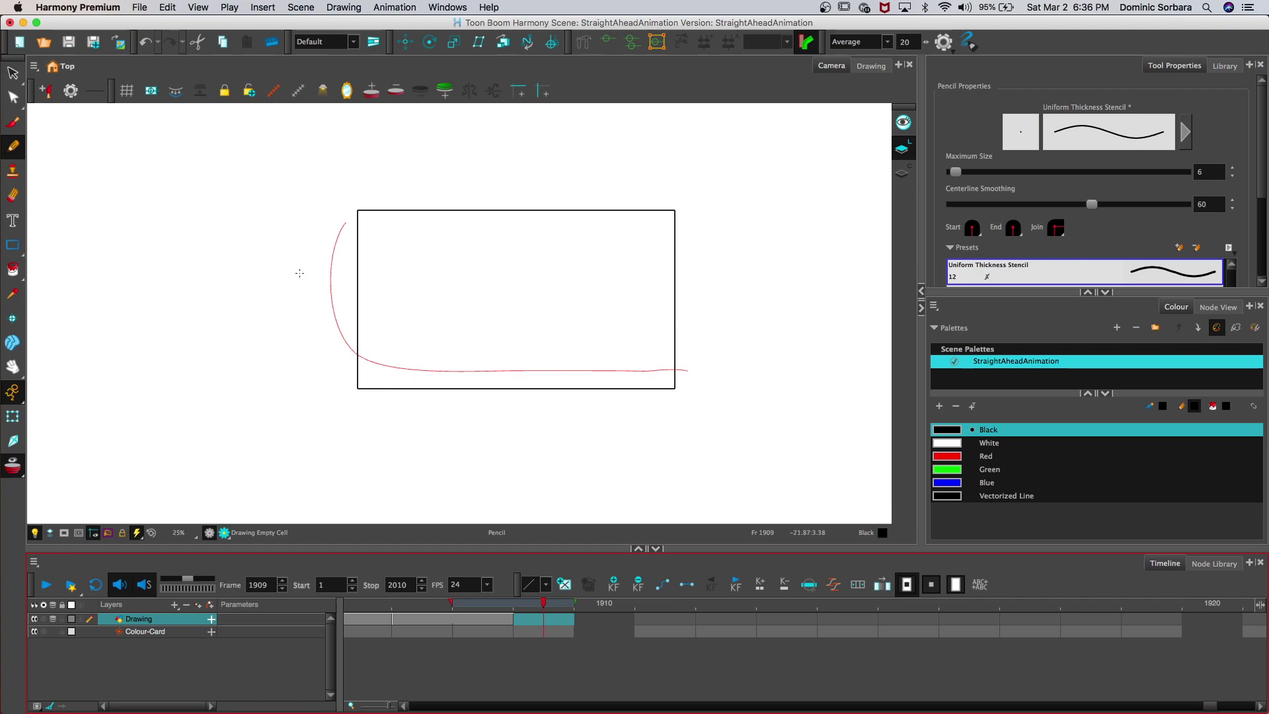
pyautogui.moveTo(300, 272); pyautogui.dragTo(312, 327)
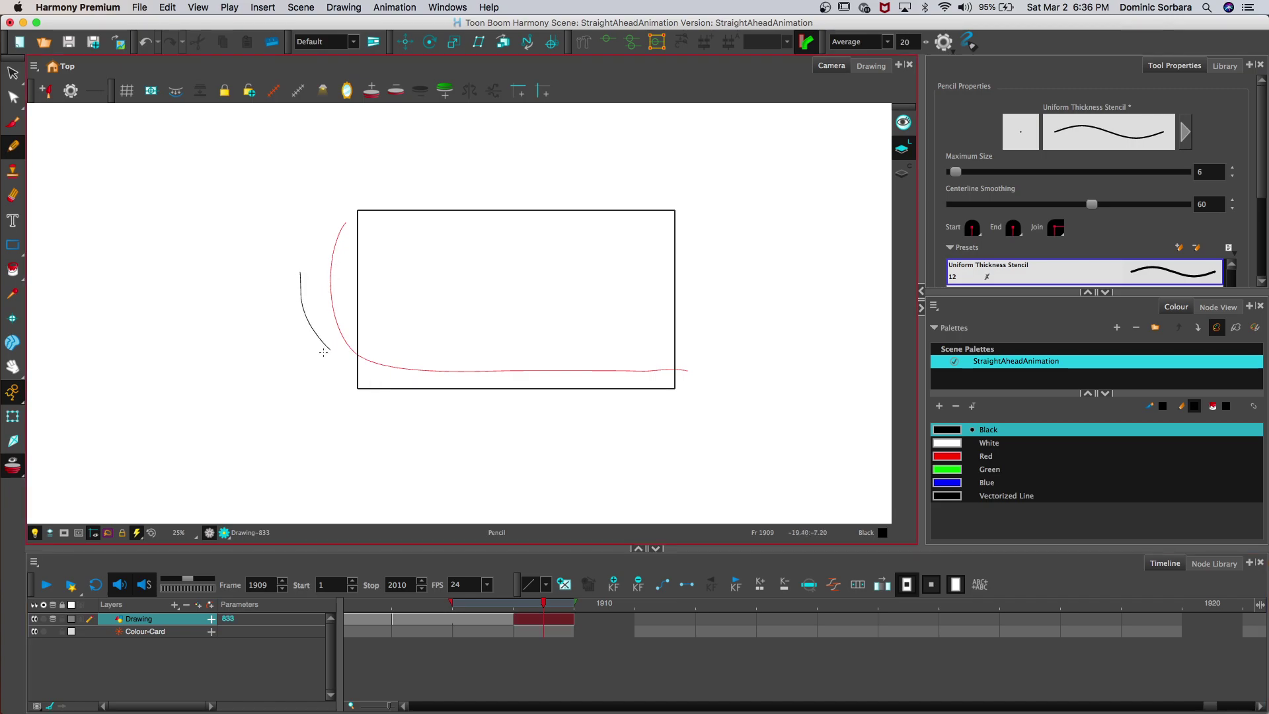
pyautogui.press('super+z')
pyautogui.moveTo(279, 267); pyautogui.dragTo(324, 343)
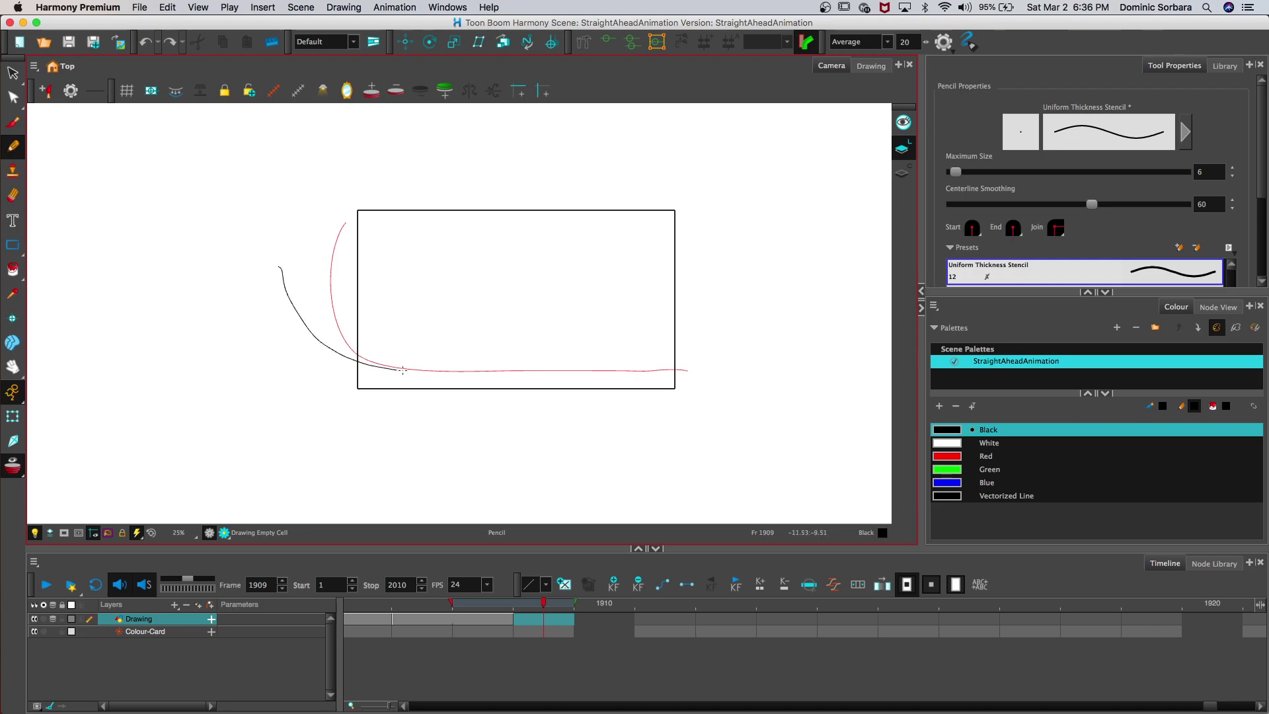
pyautogui.moveTo(402, 370); pyautogui.dragTo(406, 372)
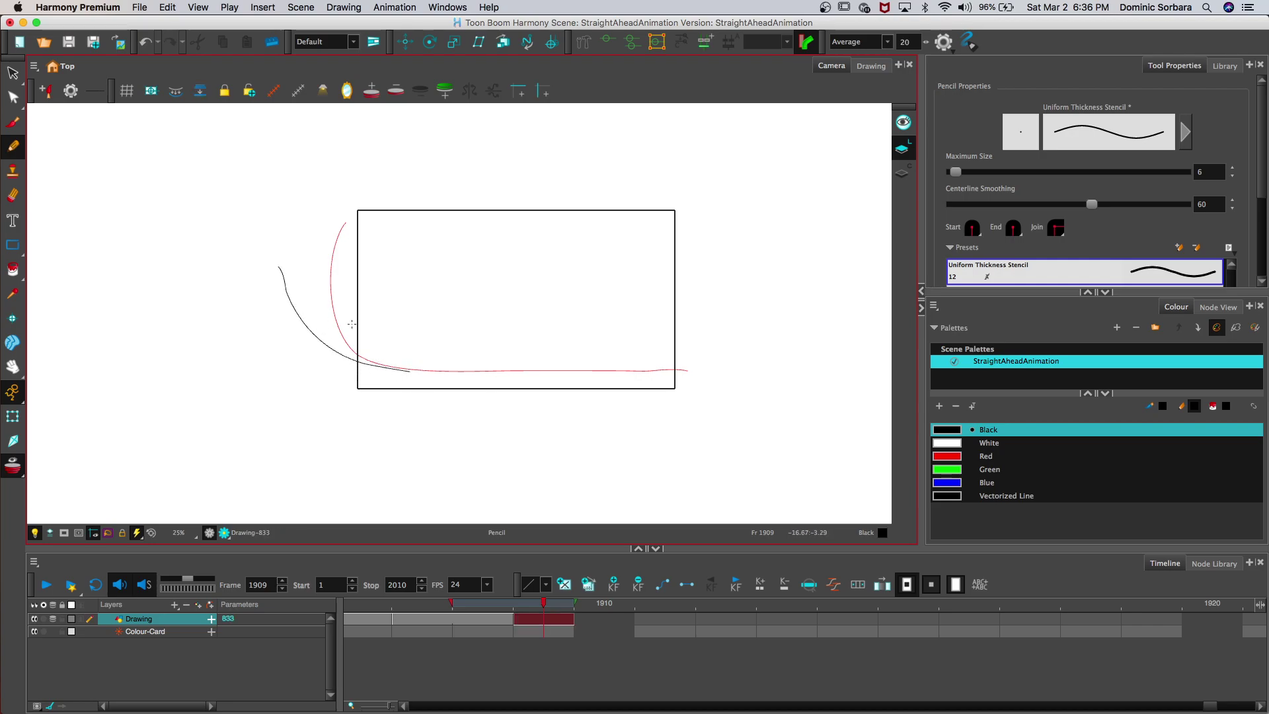
# Step: Trim the new arm's lower end on frame 1909 and continue the flat tail along the onion-skinned line to about mid-frame
pyautogui.click(12, 366)
pyautogui.scroll(-2, 204, 341)
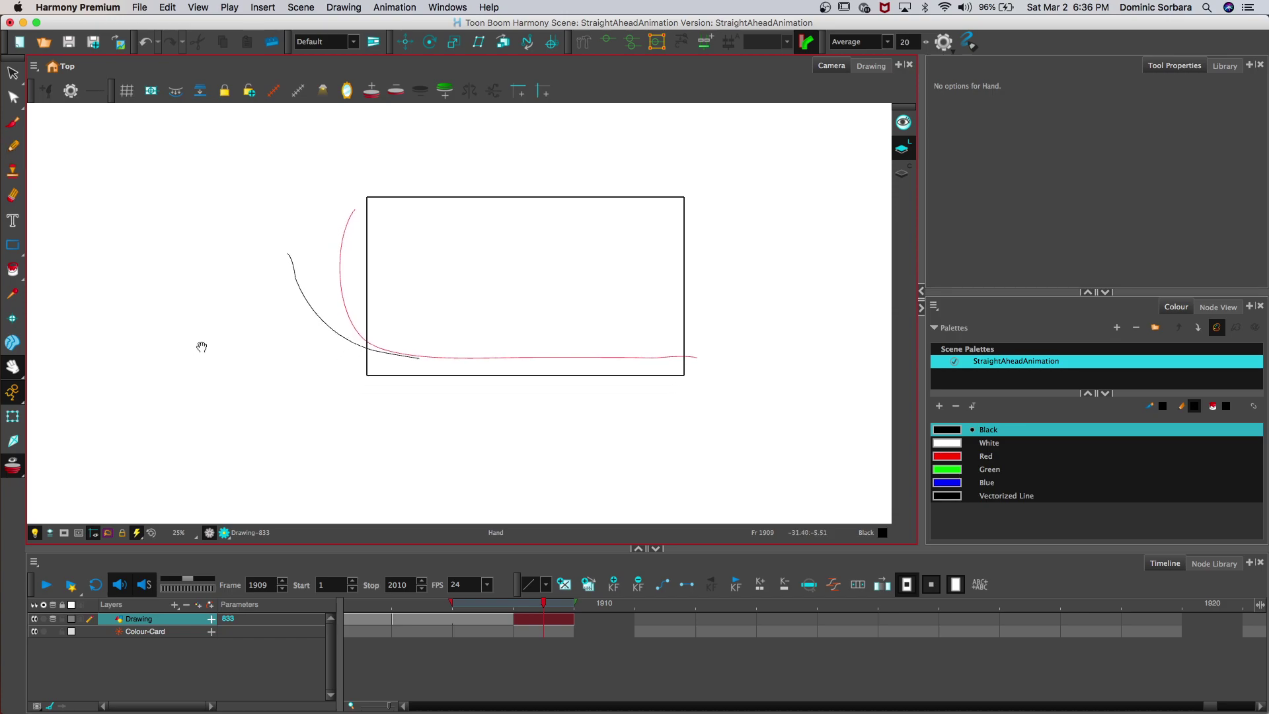
pyautogui.scroll(3, 202, 347)
pyautogui.moveTo(324, 372)
pyautogui.mouseDown()
pyautogui.moveTo(413, 381)
pyautogui.moveTo(385, 367)
pyautogui.mouseUp()
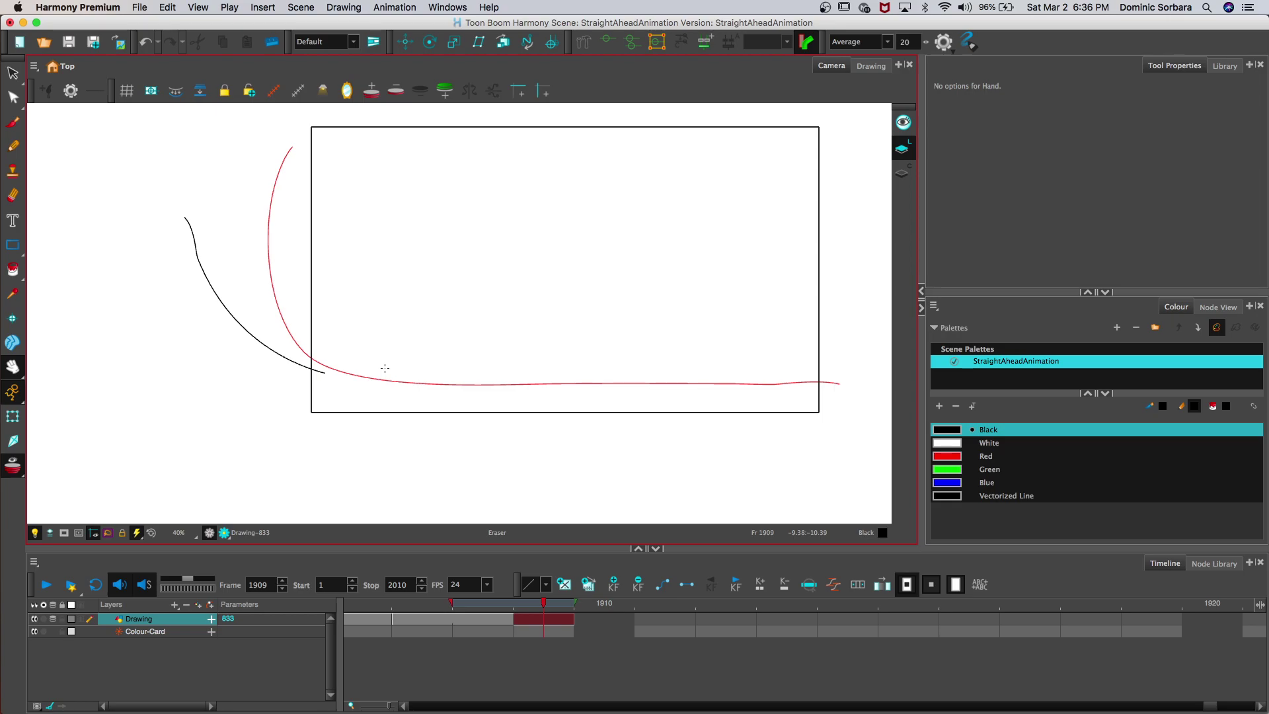
pyautogui.hotkey('alt', 'x')
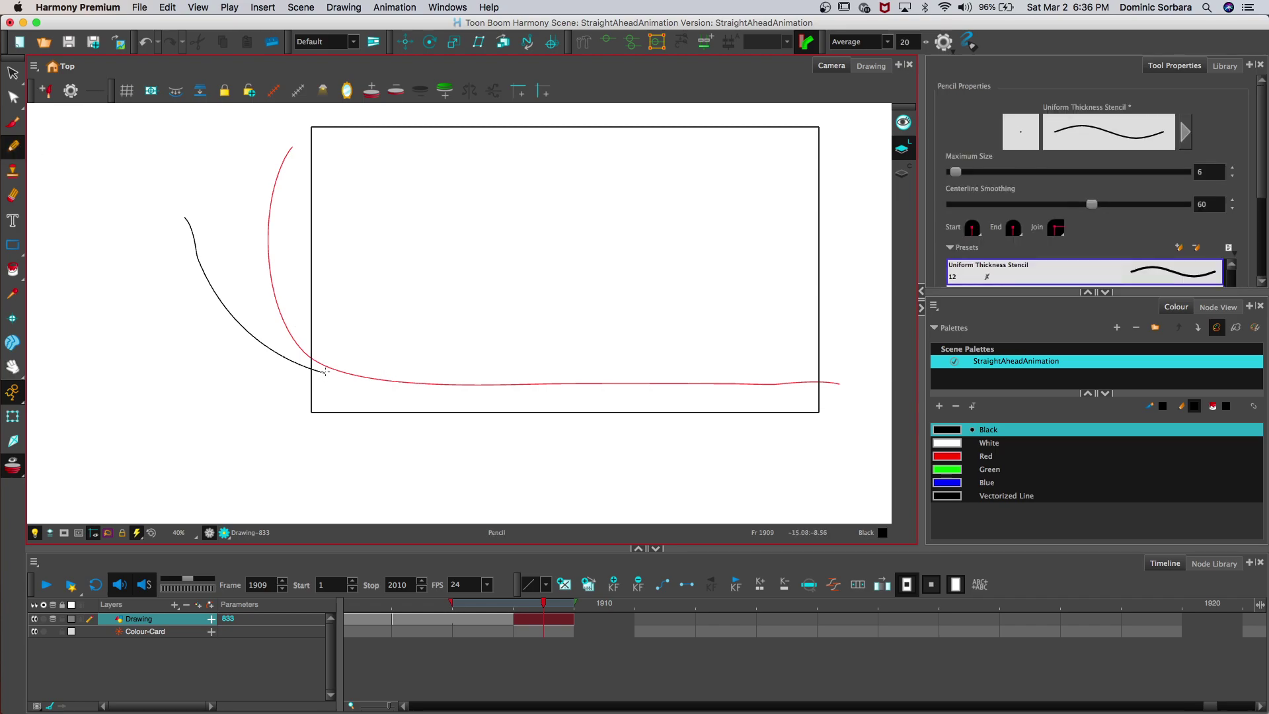
pyautogui.moveTo(324, 372); pyautogui.dragTo(413, 384)
pyautogui.moveTo(553, 386); pyautogui.dragTo(591, 386)
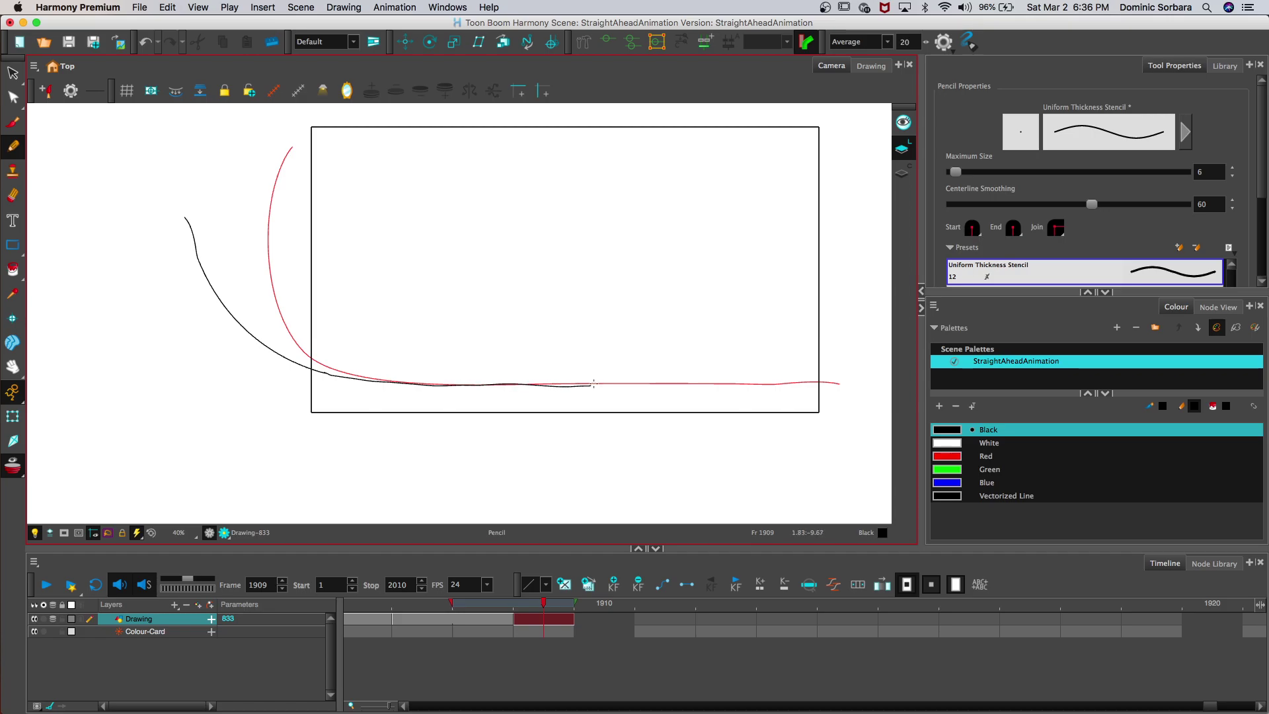
# Step: Trim the drooping tail end on frame 1909 and draw the rest of the flat tail just past the camera frame's right edge
pyautogui.click(13, 366)
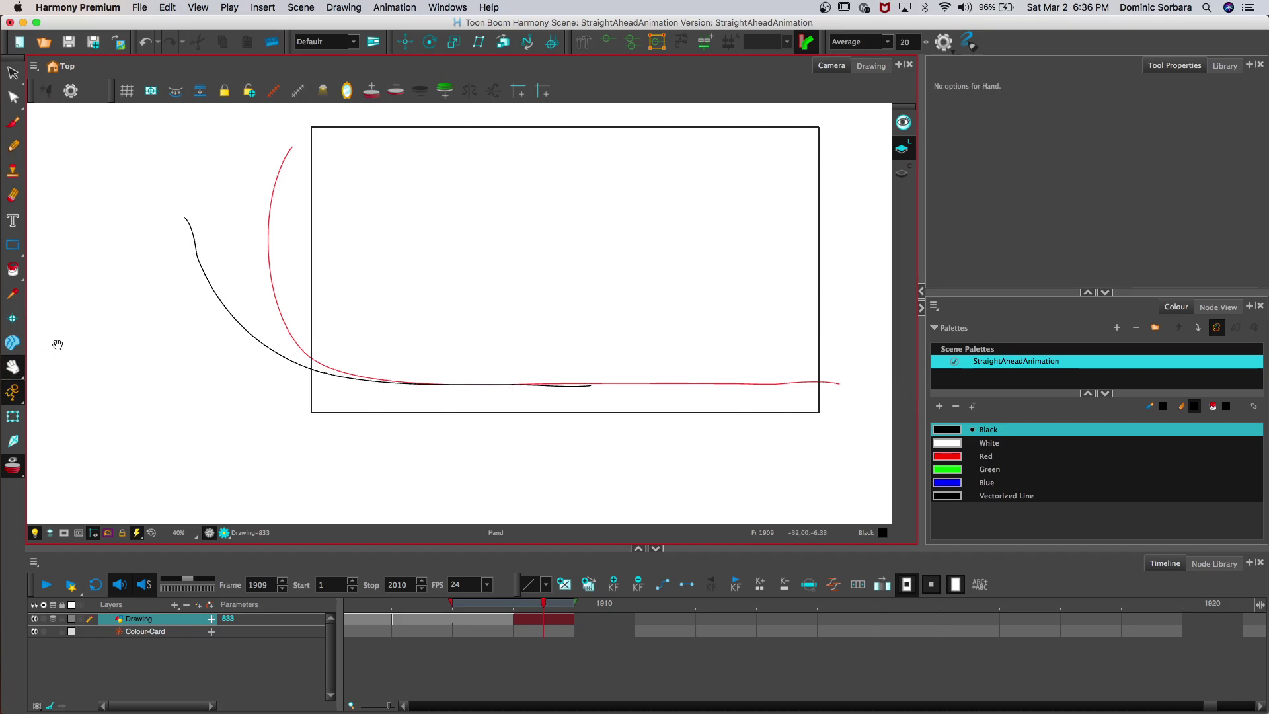
pyautogui.moveTo(437, 410); pyautogui.dragTo(258, 335)
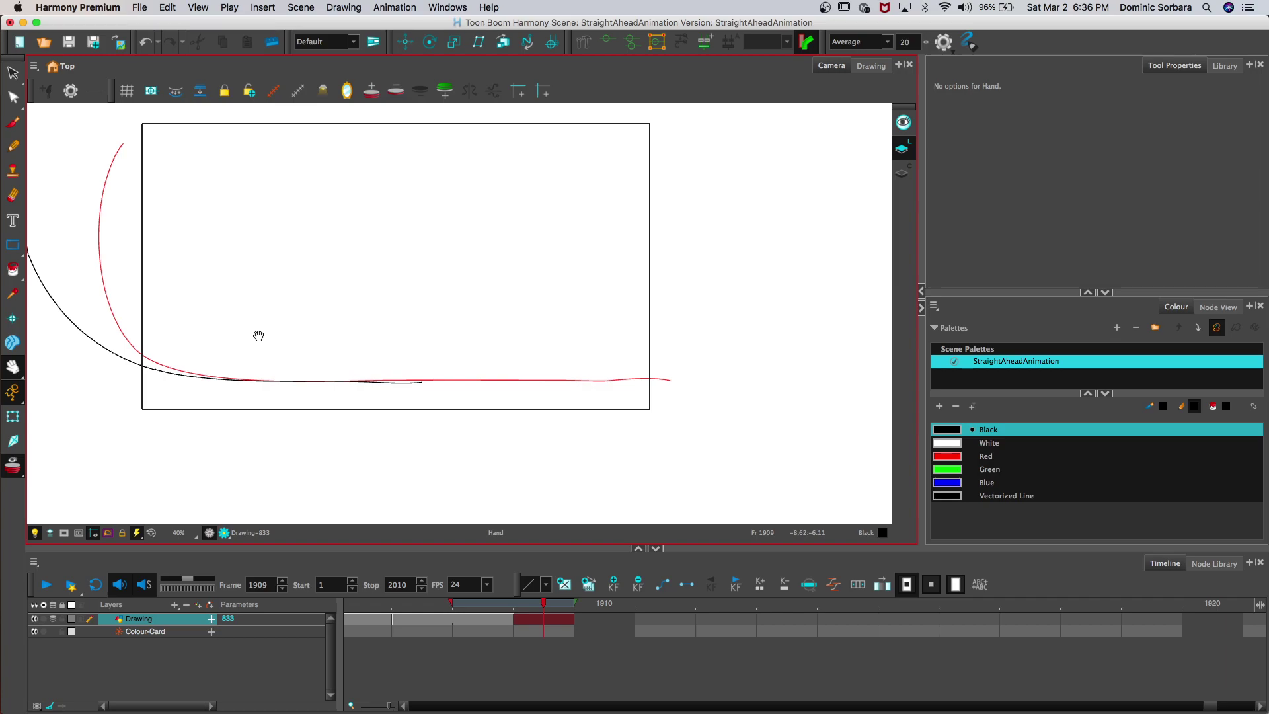
pyautogui.moveTo(365, 382)
pyautogui.mouseDown()
pyautogui.moveTo(446, 383)
pyautogui.moveTo(409, 384)
pyautogui.mouseUp()
pyautogui.hotkey('alt', '/')
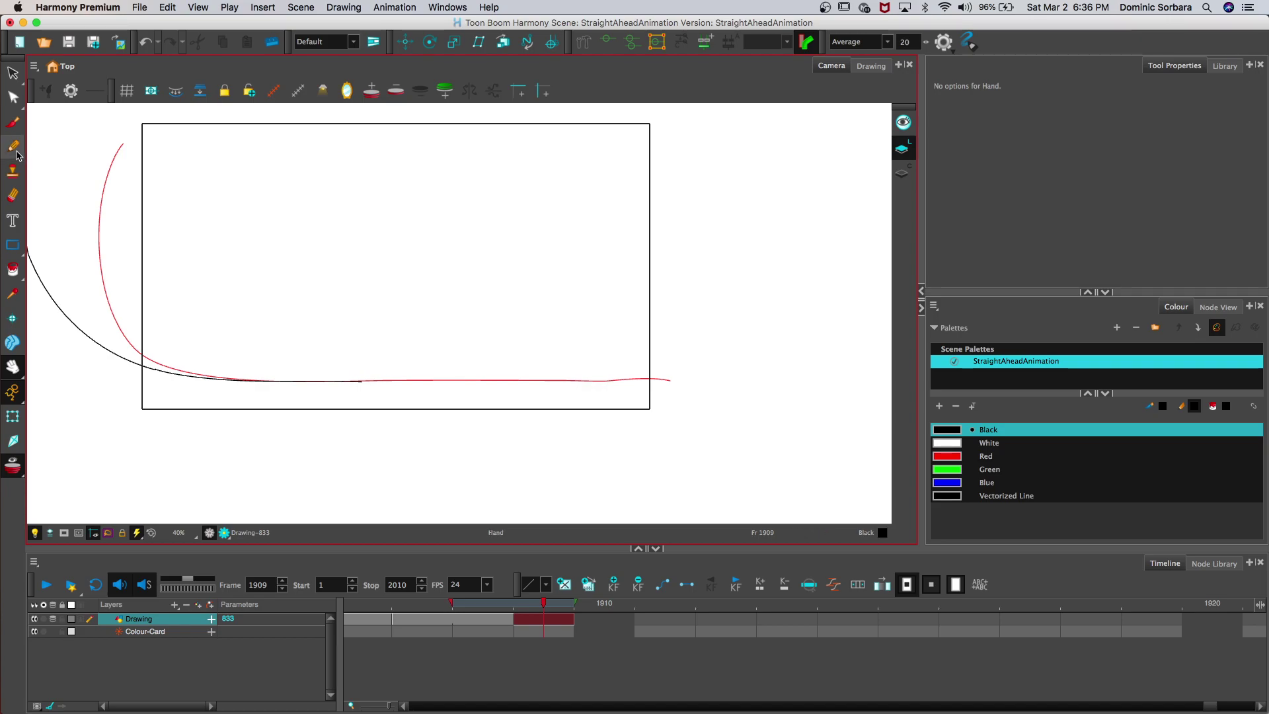
pyautogui.moveTo(372, 382); pyautogui.dragTo(386, 383)
pyautogui.press('super+z')
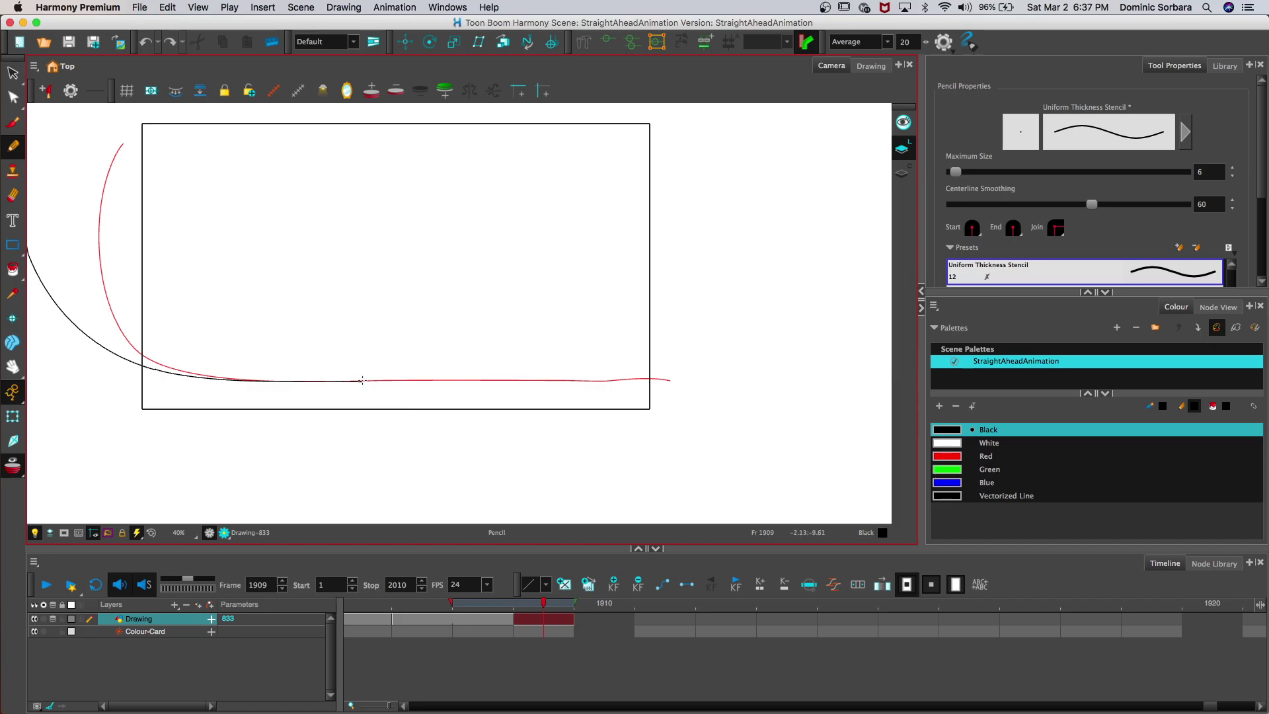
pyautogui.moveTo(379, 381); pyautogui.dragTo(680, 381)
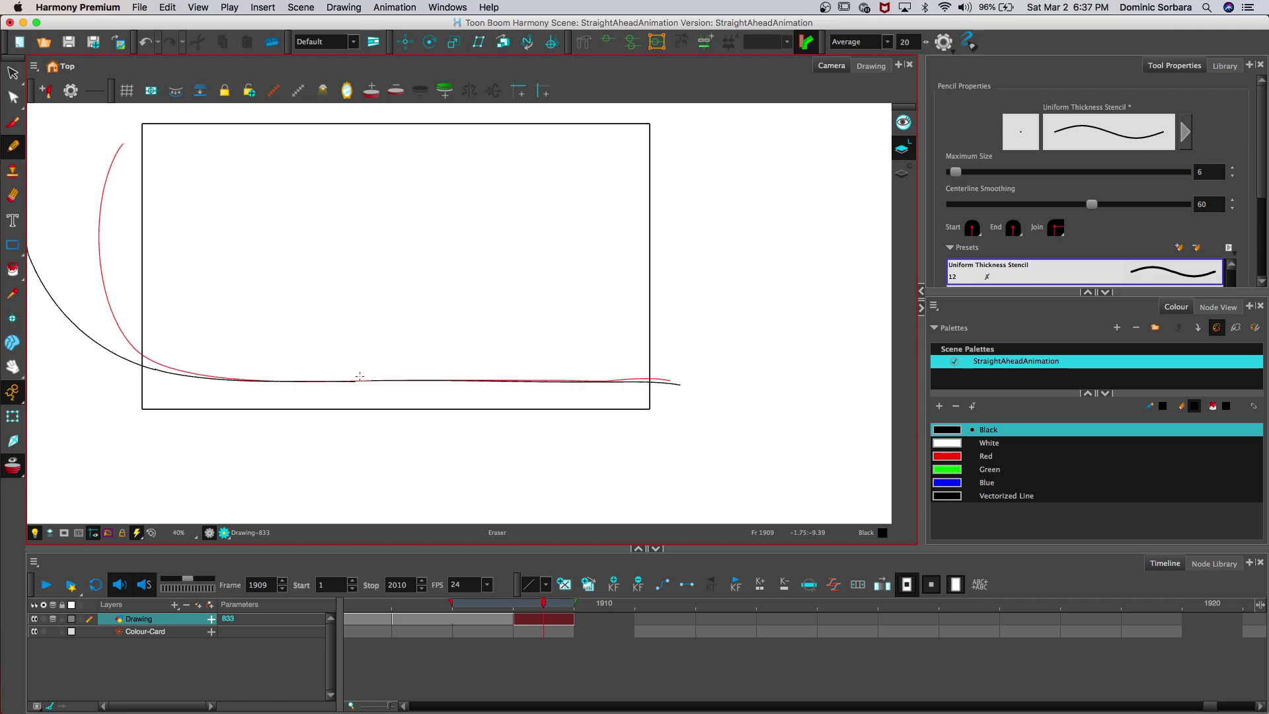
pyautogui.click(12, 73)
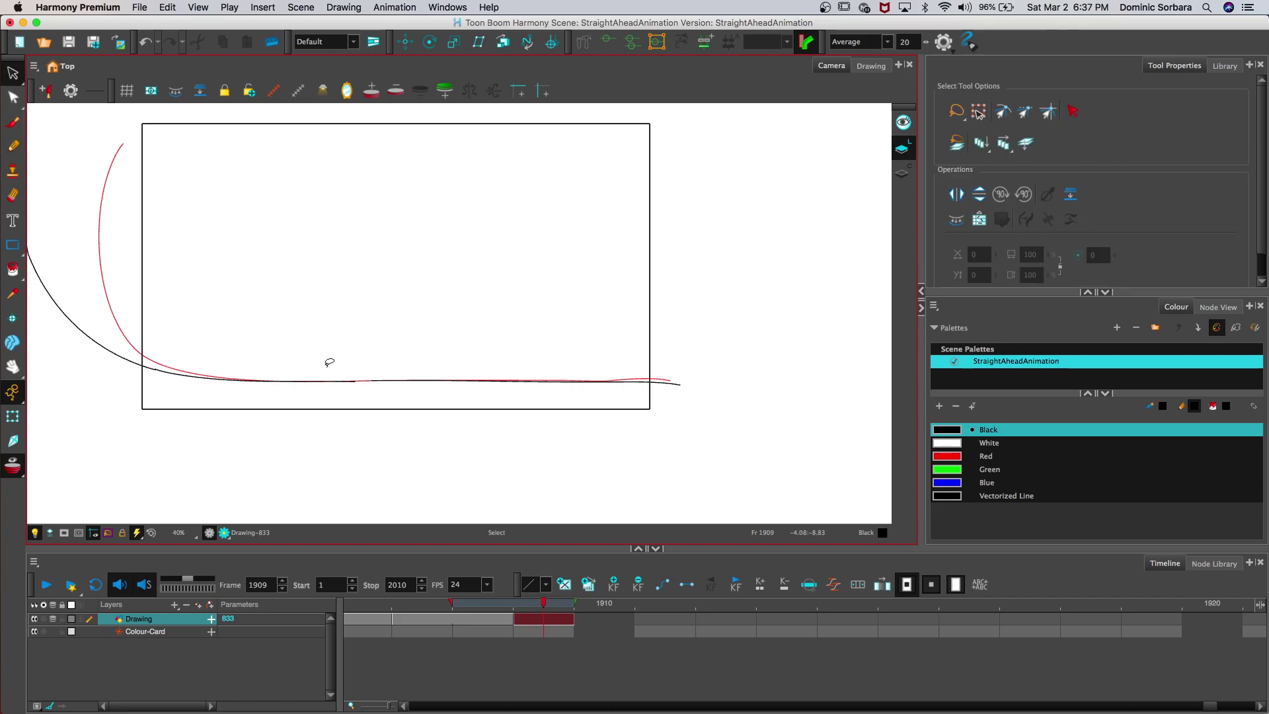
pyautogui.click(12, 145)
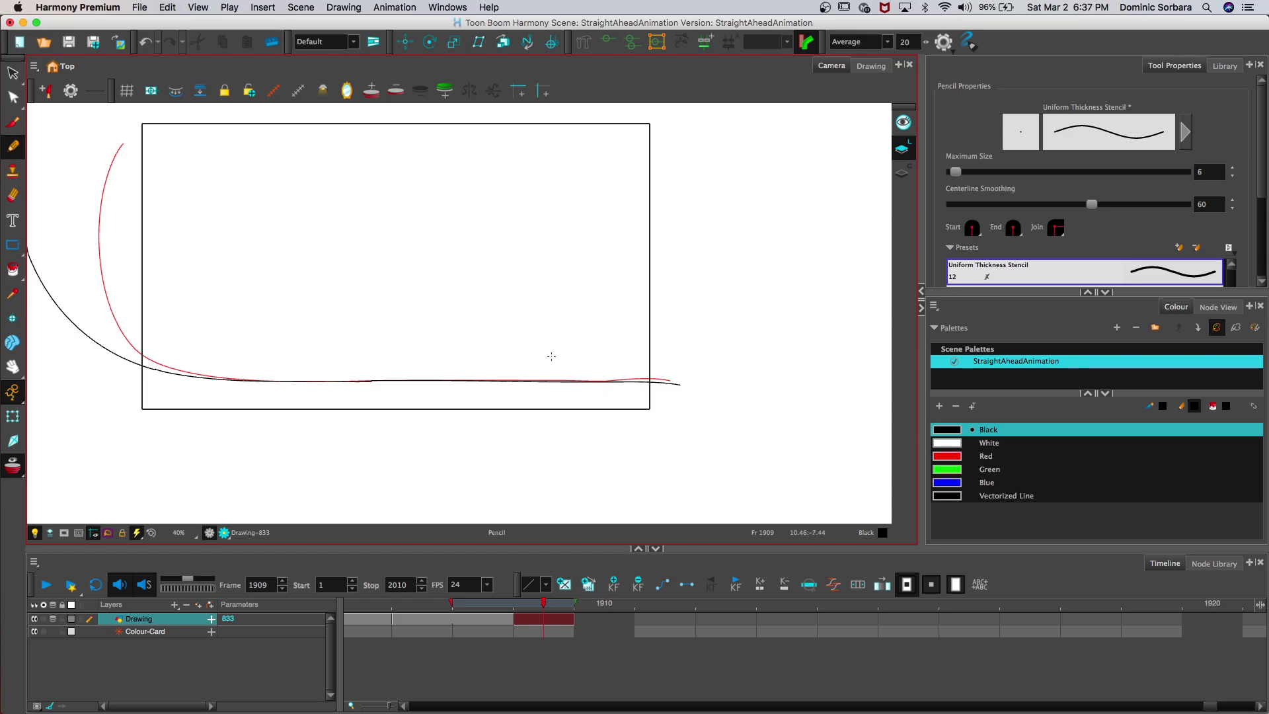
# Step: On frame 1911, draw the start of a nearly flat line from the camera frame's left edge and trim its drooping right end
pyautogui.click(386, 603)
pyautogui.moveTo(385, 604); pyautogui.dragTo(722, 615)
pyautogui.press(',')
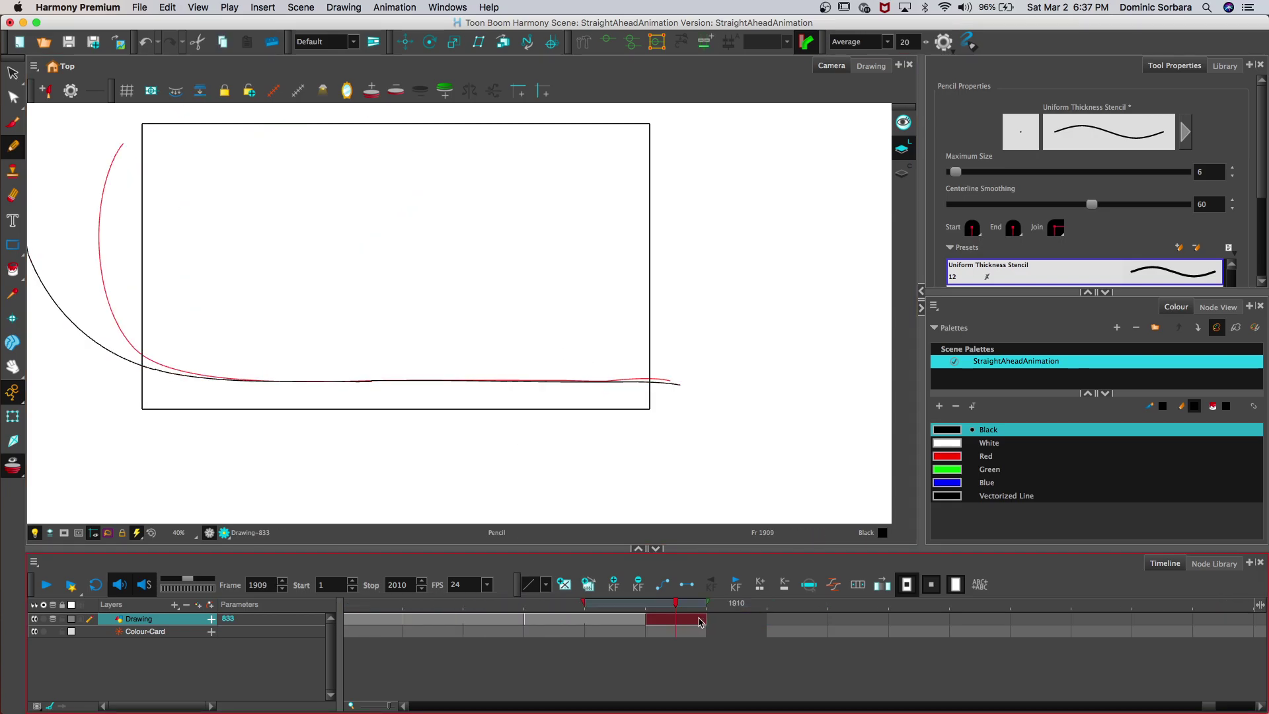
pyautogui.press('.')
pyautogui.press('.')
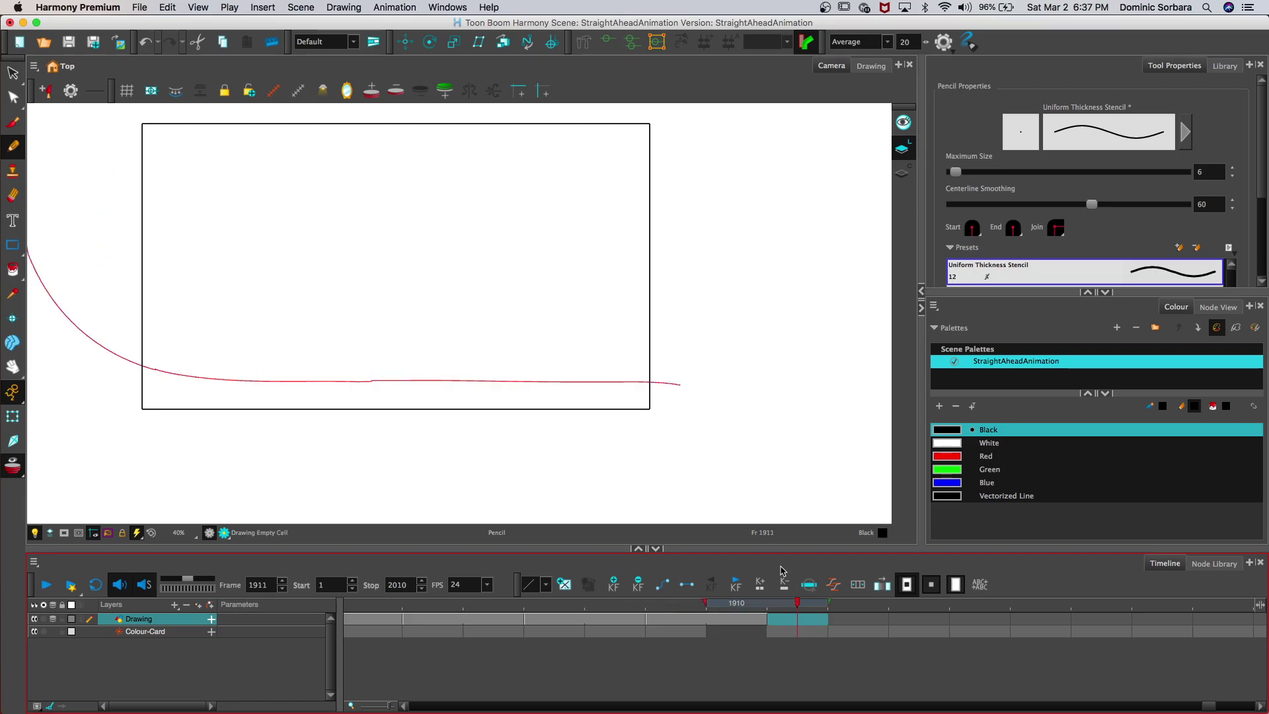
pyautogui.moveTo(131, 372); pyautogui.dragTo(551, 382)
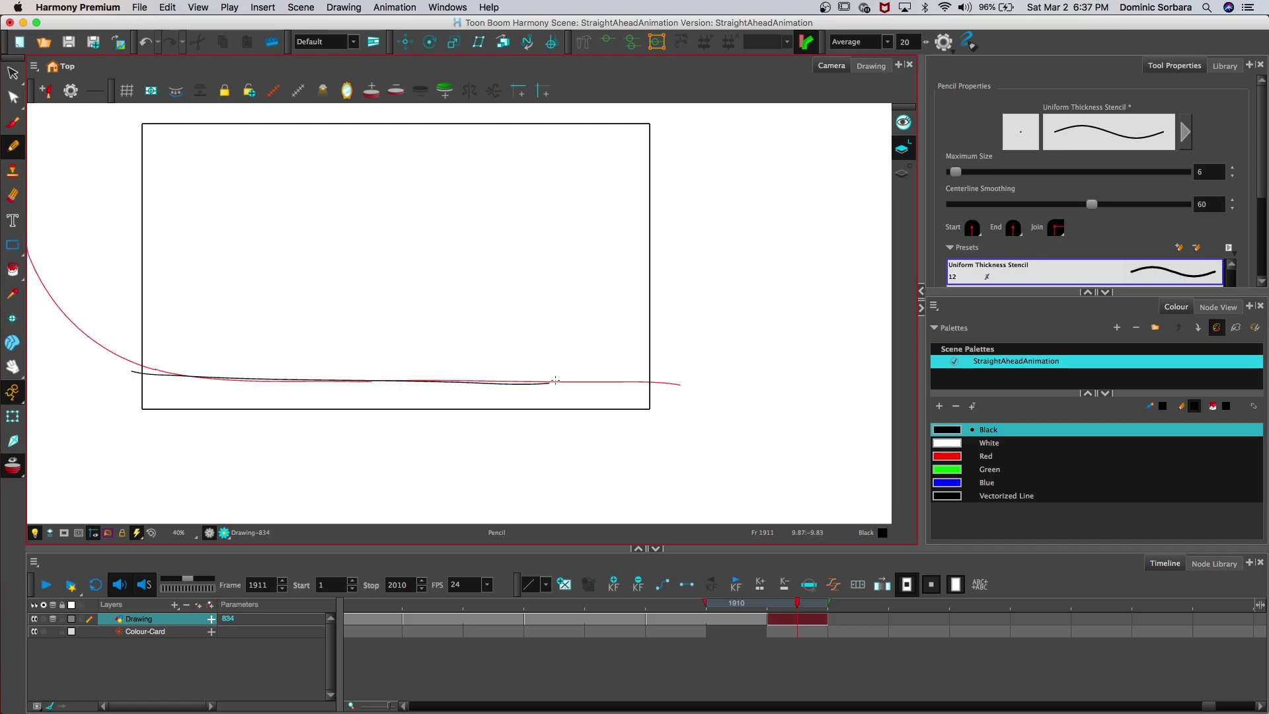
pyautogui.press('super+z')
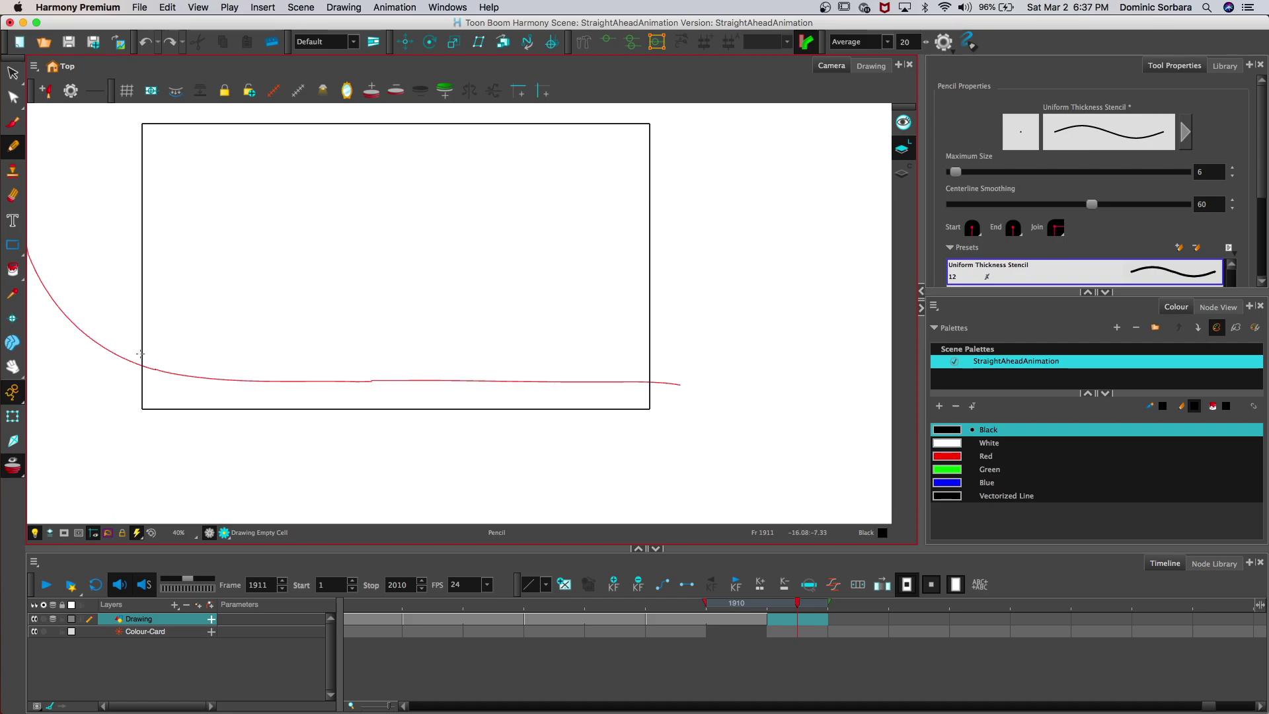
pyautogui.moveTo(203, 378); pyautogui.dragTo(380, 384)
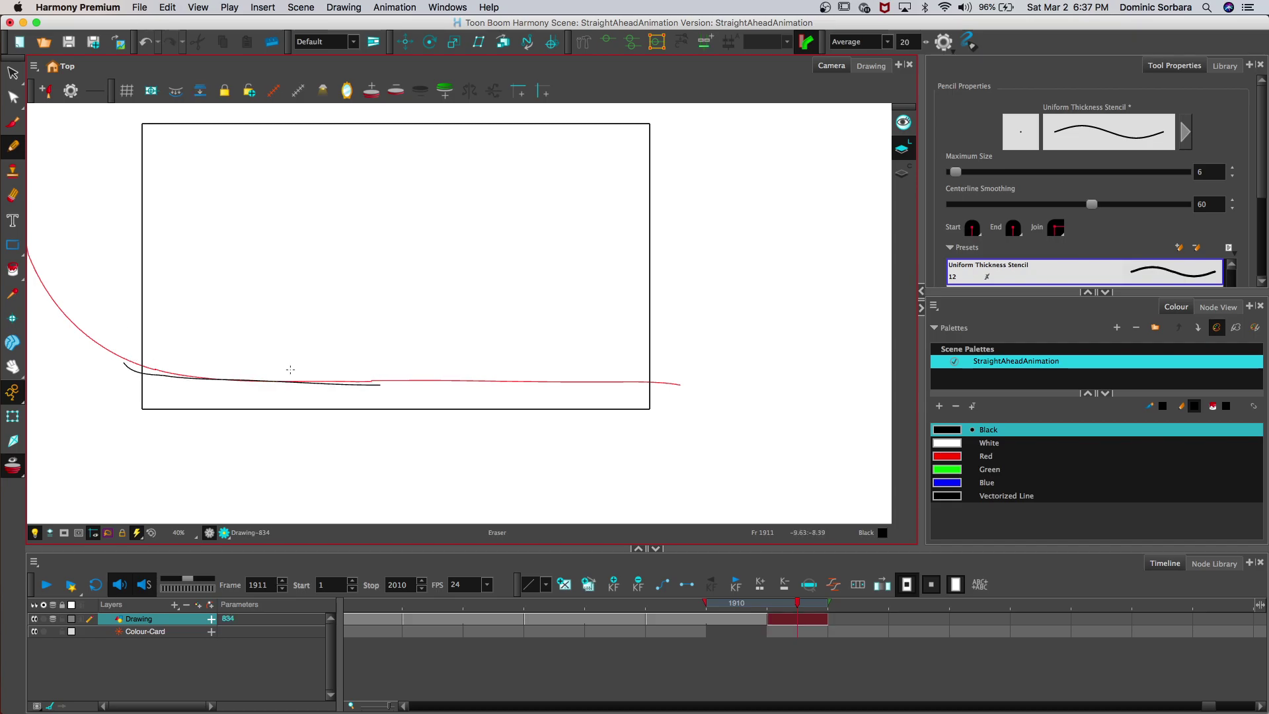
pyautogui.moveTo(280, 378)
pyautogui.mouseDown()
pyautogui.moveTo(407, 387)
pyautogui.moveTo(317, 383)
pyautogui.moveTo(383, 381)
pyautogui.mouseUp()
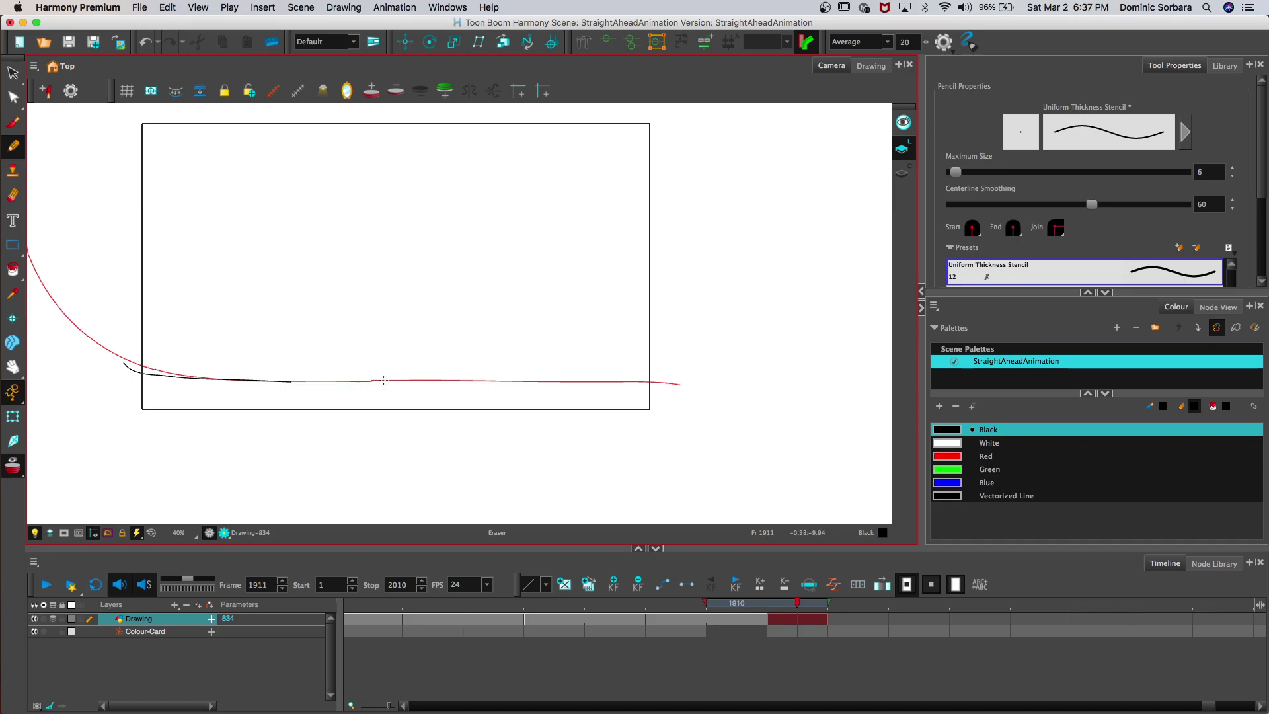
# Step: Continue the flat line on frame 1911 along the onion-skinned tail until it passes the camera frame's right edge
pyautogui.press('2')
pyautogui.press('2')
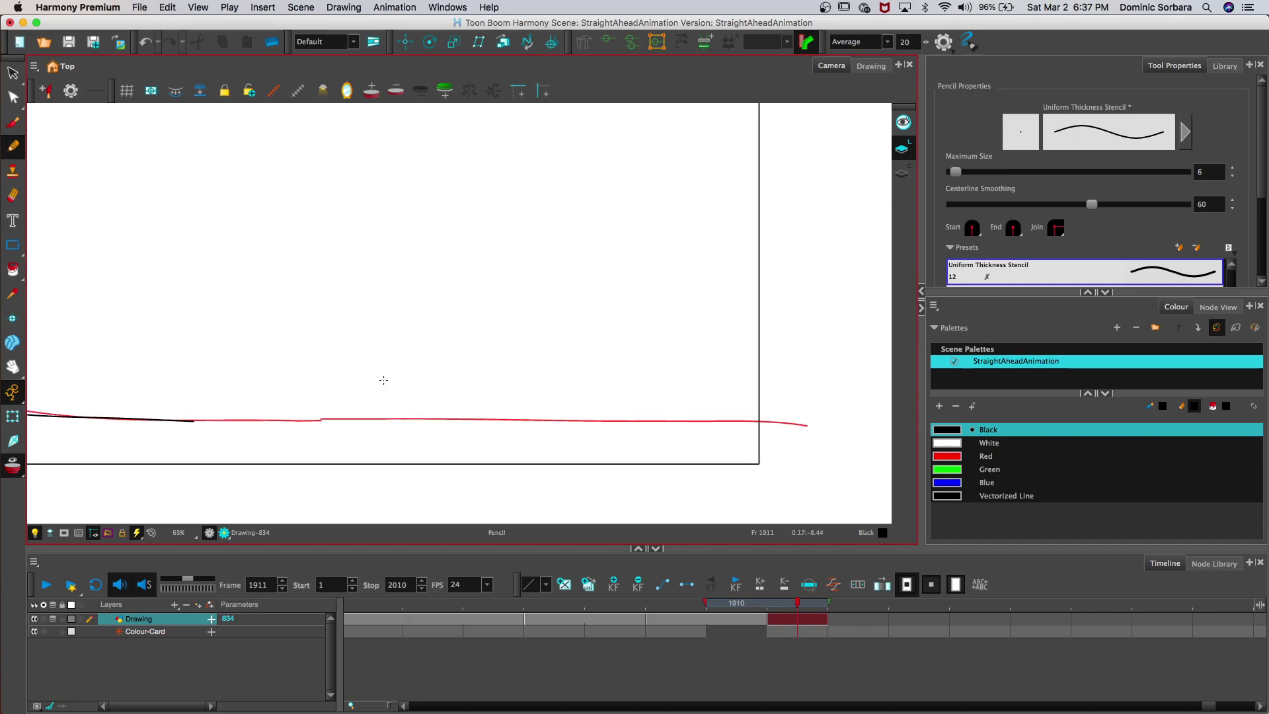
pyautogui.click(13, 365)
pyautogui.moveTo(136, 371)
pyautogui.mouseDown()
pyautogui.moveTo(153, 371)
pyautogui.moveTo(126, 380)
pyautogui.mouseUp()
pyautogui.click(13, 145)
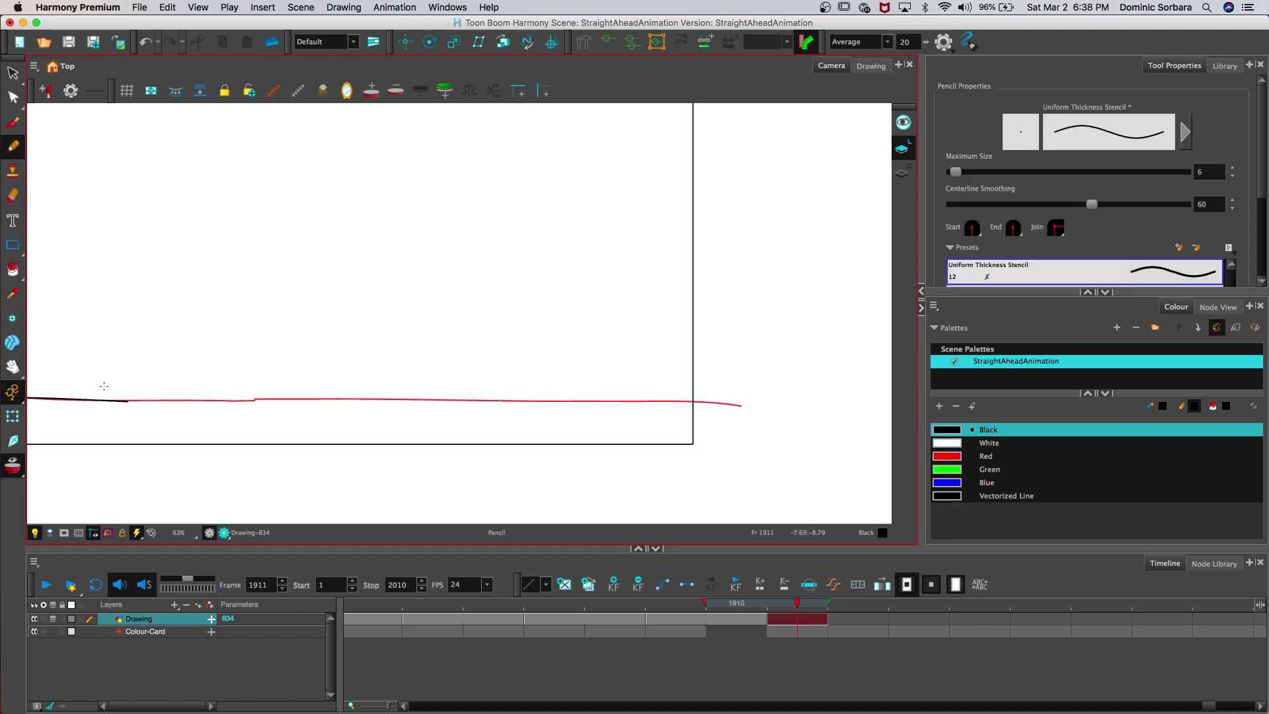
pyautogui.moveTo(136, 402); pyautogui.dragTo(195, 403)
pyautogui.press('super+z')
pyautogui.moveTo(116, 403); pyautogui.dragTo(133, 395)
pyautogui.moveTo(145, 401); pyautogui.dragTo(392, 403)
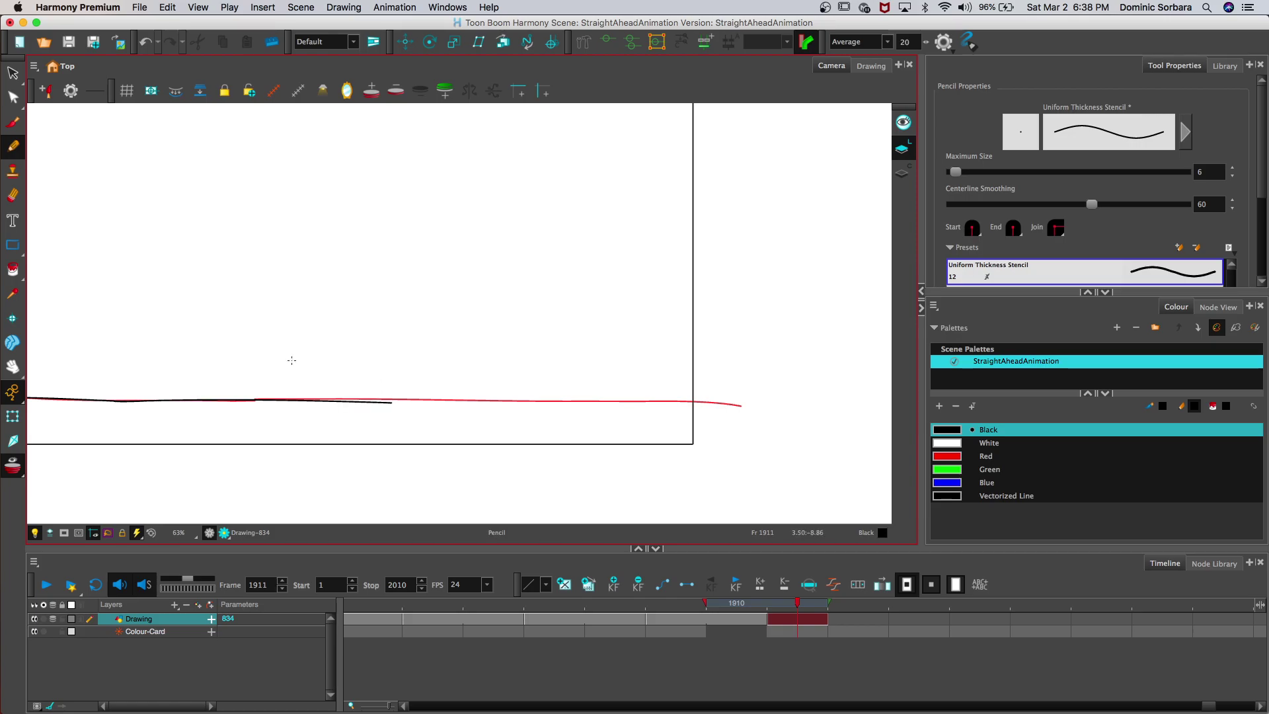
pyautogui.press('super+z')
pyautogui.moveTo(307, 400); pyautogui.dragTo(757, 404)
# Step: Erase the curled left end of the line on frame 1911 and redraw it as a straighter, gently rising end
pyautogui.press('2')
pyautogui.press('2')
pyautogui.press('2')
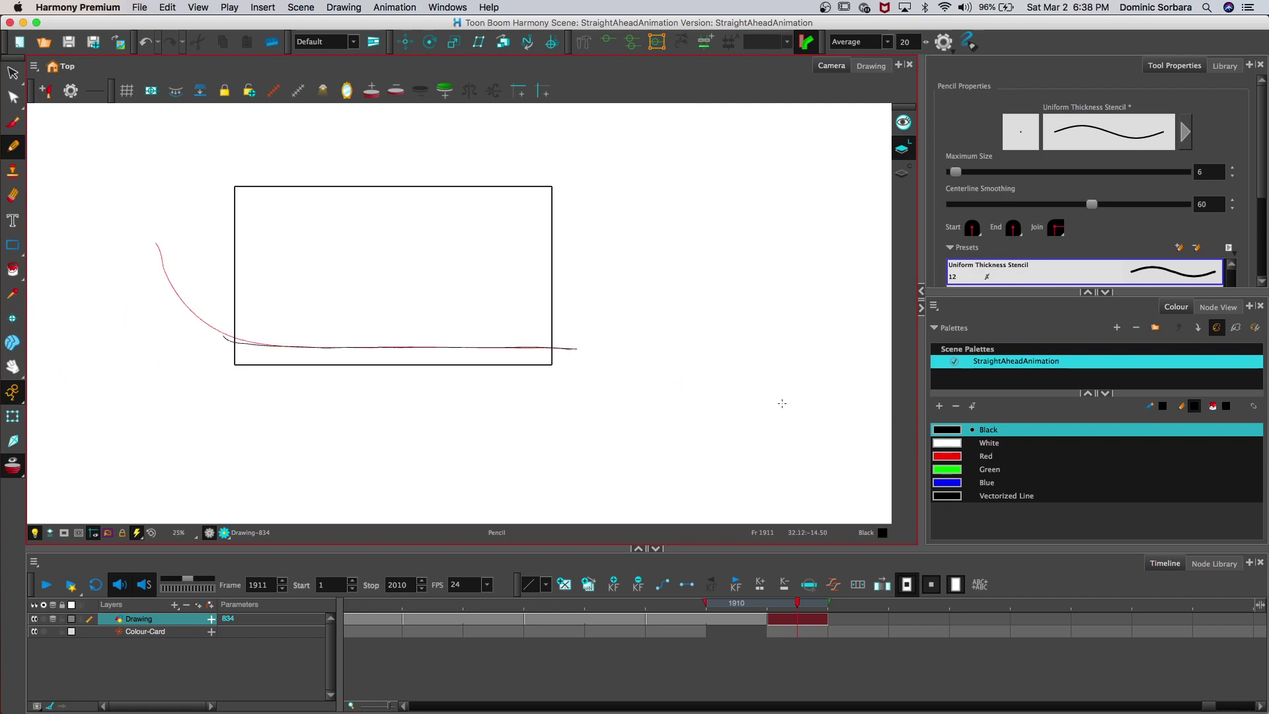
pyautogui.click(13, 366)
pyautogui.moveTo(227, 334); pyautogui.dragTo(425, 266)
pyautogui.press('2')
pyautogui.press('2')
pyautogui.press('2')
pyautogui.press('2')
pyautogui.press('2')
pyautogui.press('2')
pyautogui.moveTo(158, 299); pyautogui.dragTo(352, 307)
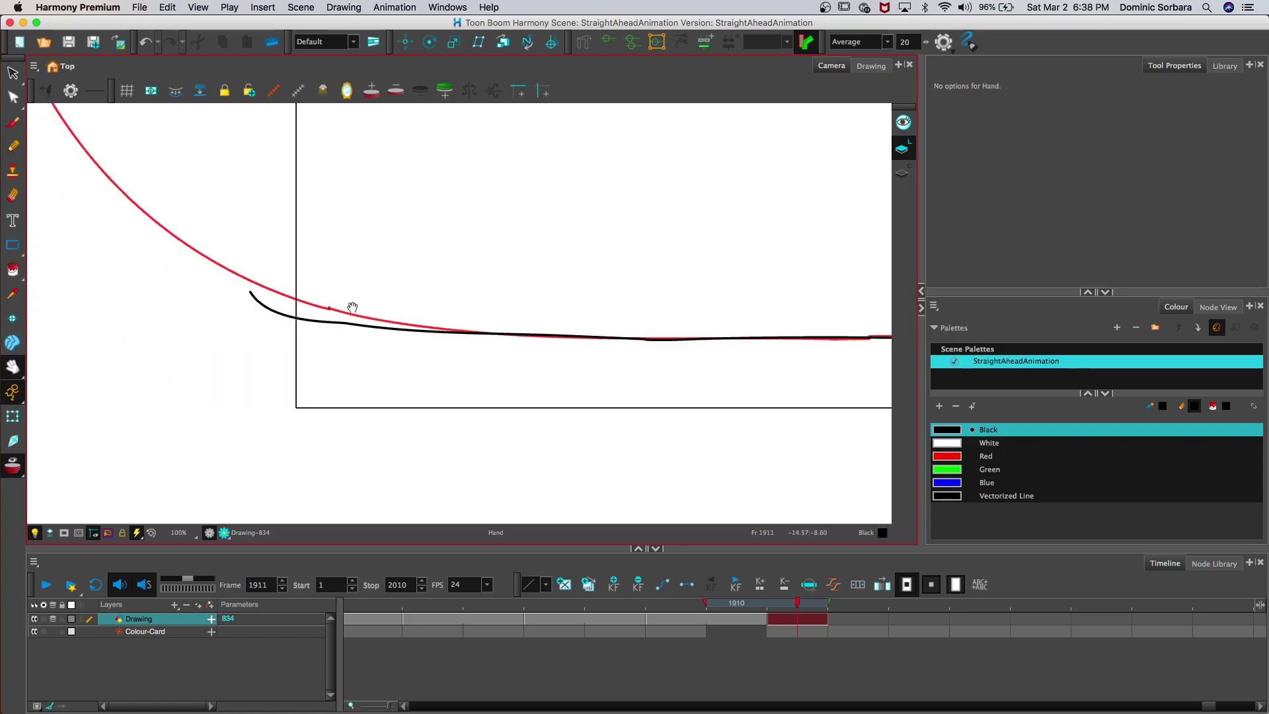
pyautogui.moveTo(250, 290)
pyautogui.mouseDown()
pyautogui.moveTo(281, 316)
pyautogui.moveTo(366, 328)
pyautogui.mouseUp()
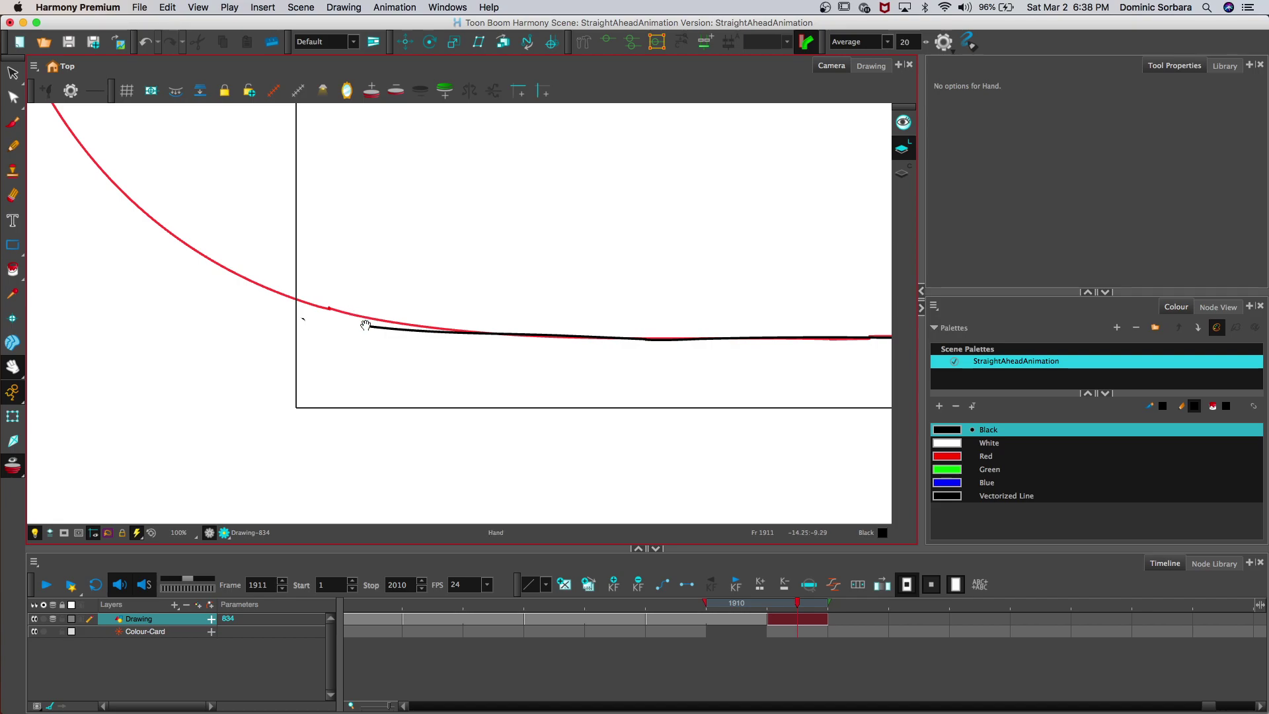
pyautogui.click(13, 146)
pyautogui.click(302, 318)
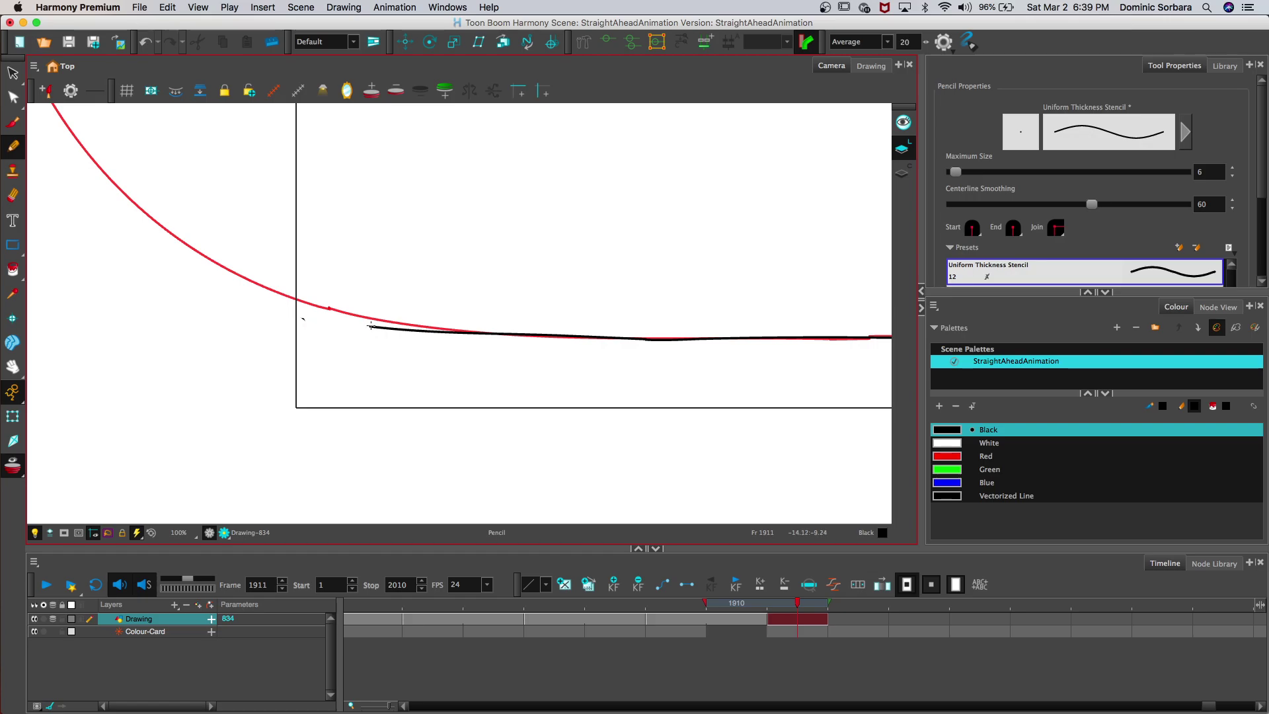
pyautogui.moveTo(358, 325); pyautogui.dragTo(246, 308)
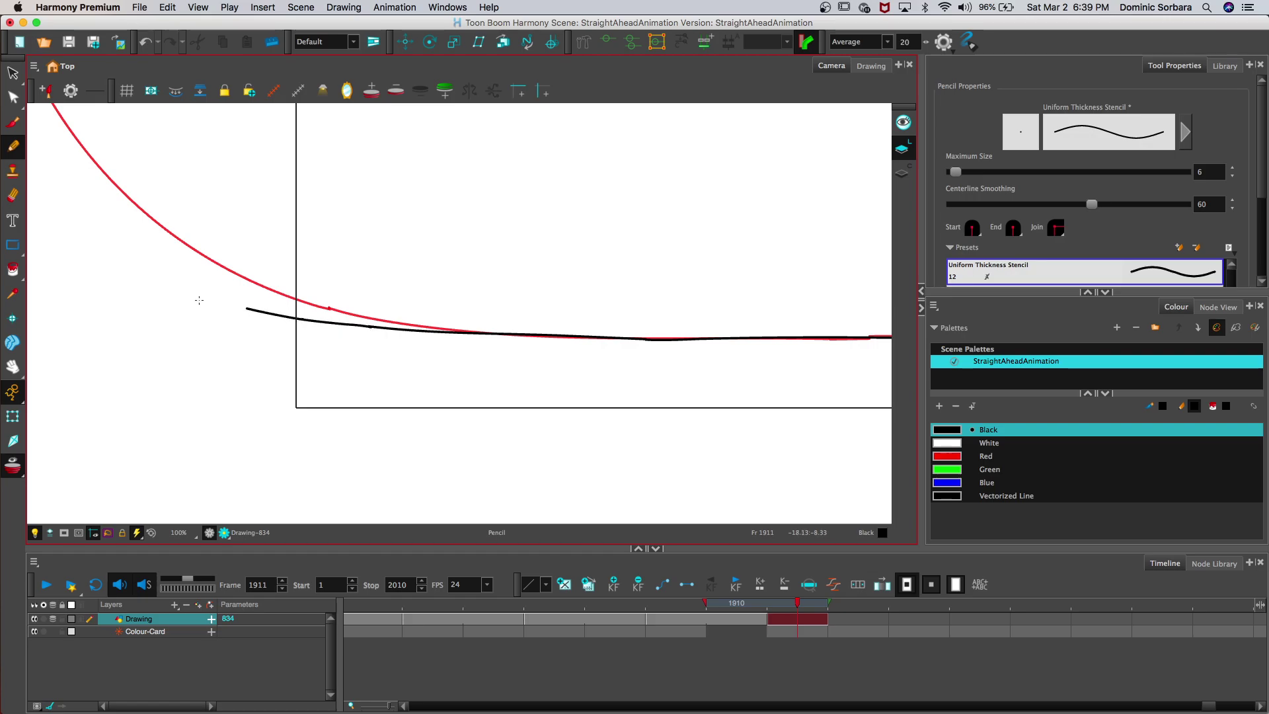
pyautogui.scroll(-3, 199, 300)
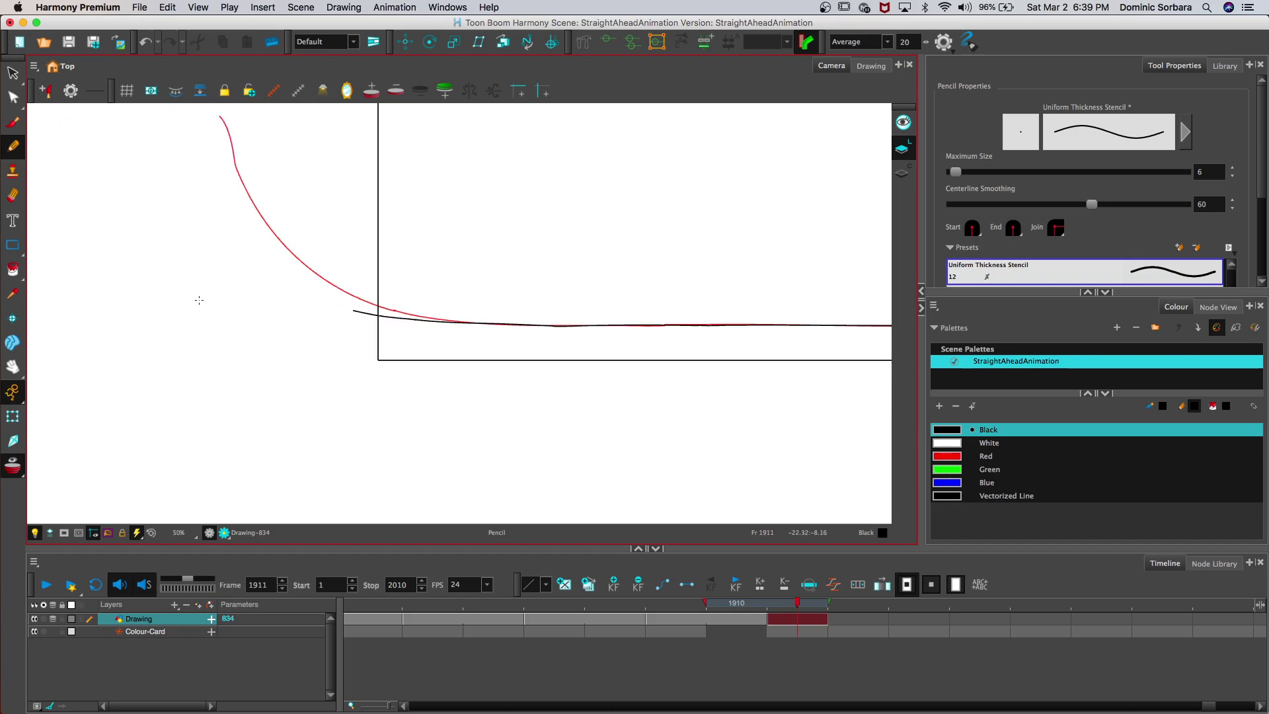
pyautogui.scroll(-1, 199, 300)
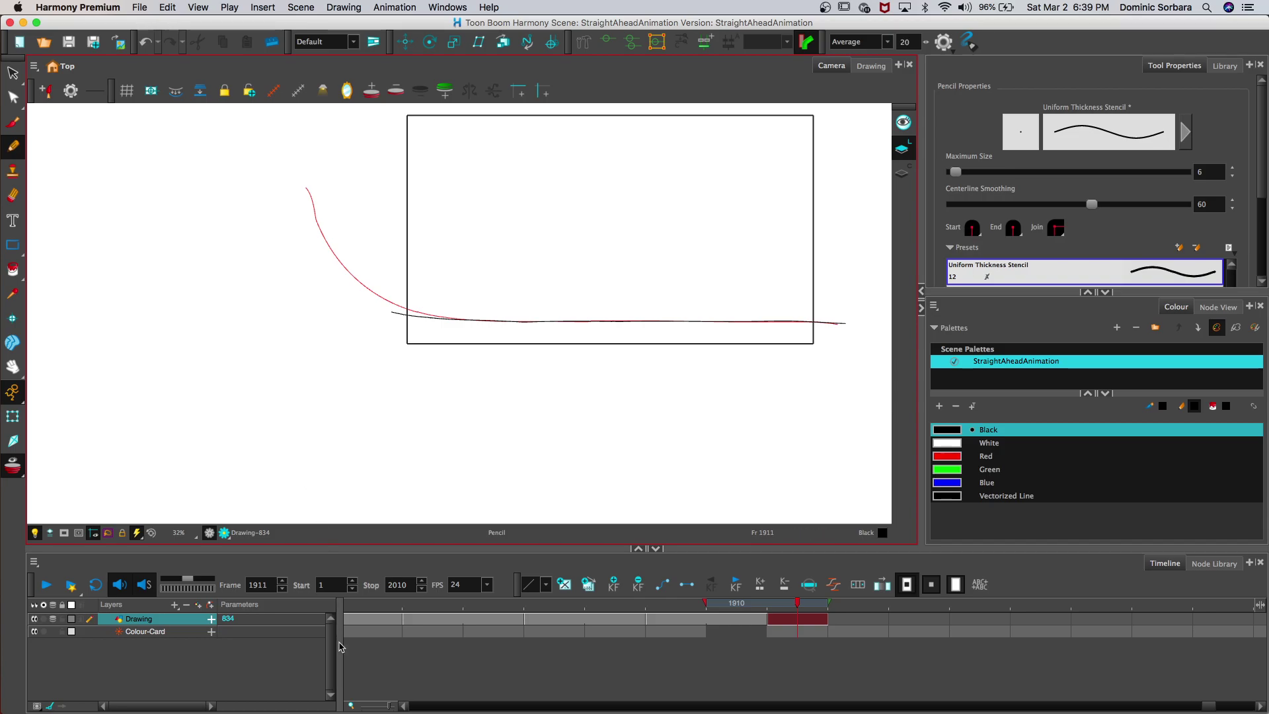
# Step: Turn off the onion skin and play back the line animation from frame 1836
pyautogui.click(50, 621)
pyautogui.moveTo(607, 602); pyautogui.dragTo(305, 609)
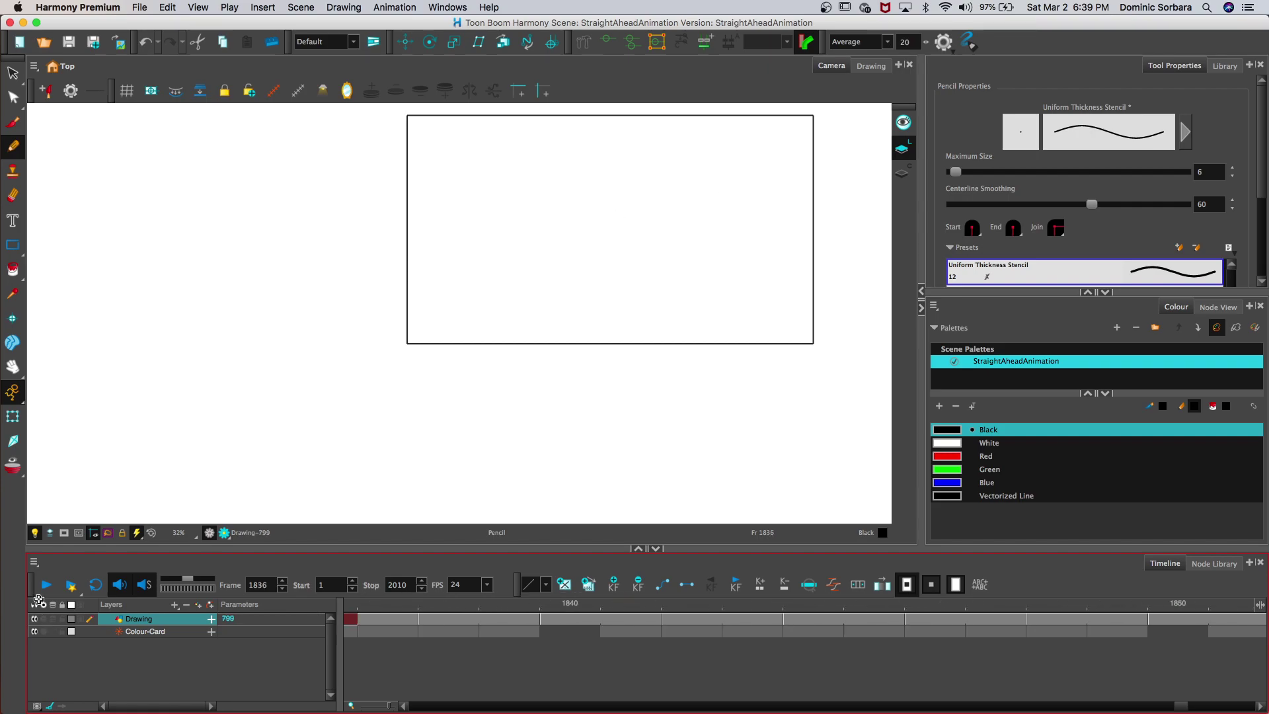
pyautogui.click(38, 591)
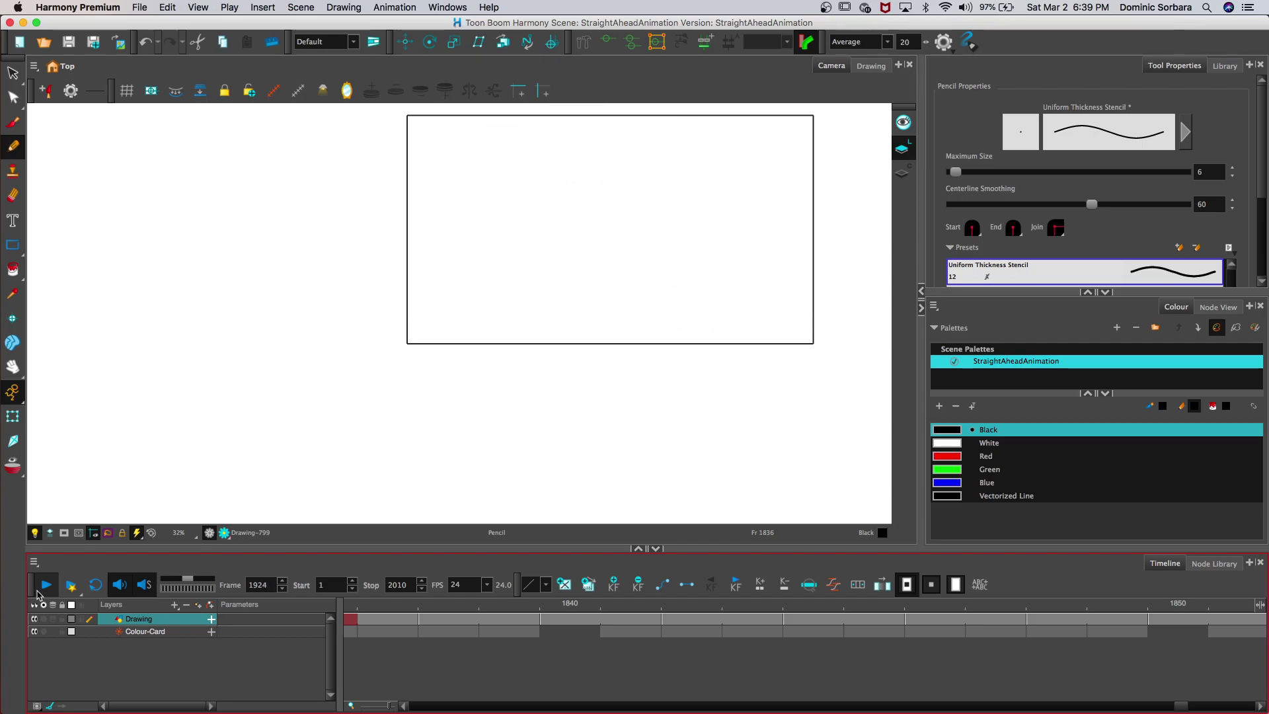
pyautogui.click(43, 586)
# Step: Turn on the onion skin and, on frame 1913, draw a nearly straight line over the onion-skinned one, past both sides of the camera frame
pyautogui.moveTo(467, 602)
pyautogui.mouseDown()
pyautogui.moveTo(276, 603)
pyautogui.moveTo(334, 637)
pyautogui.moveTo(634, 622)
pyautogui.mouseUp()
pyautogui.click(53, 619)
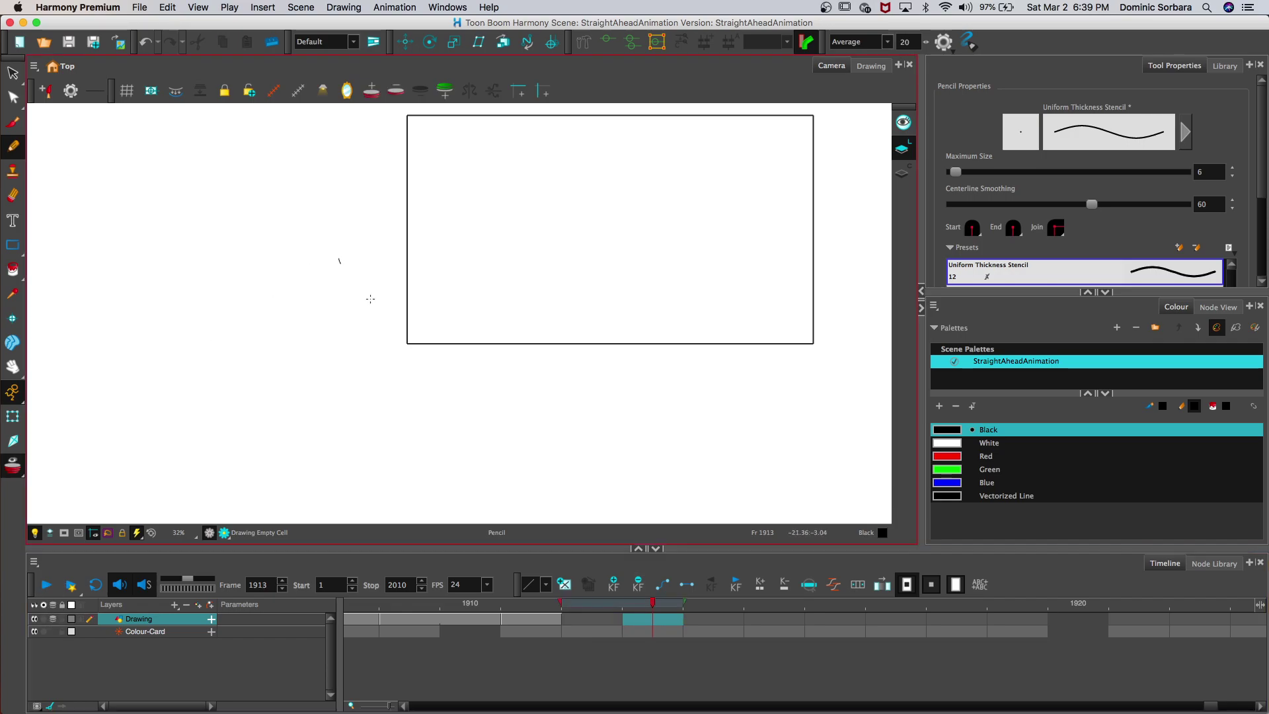
pyautogui.moveTo(338, 257); pyautogui.dragTo(340, 263)
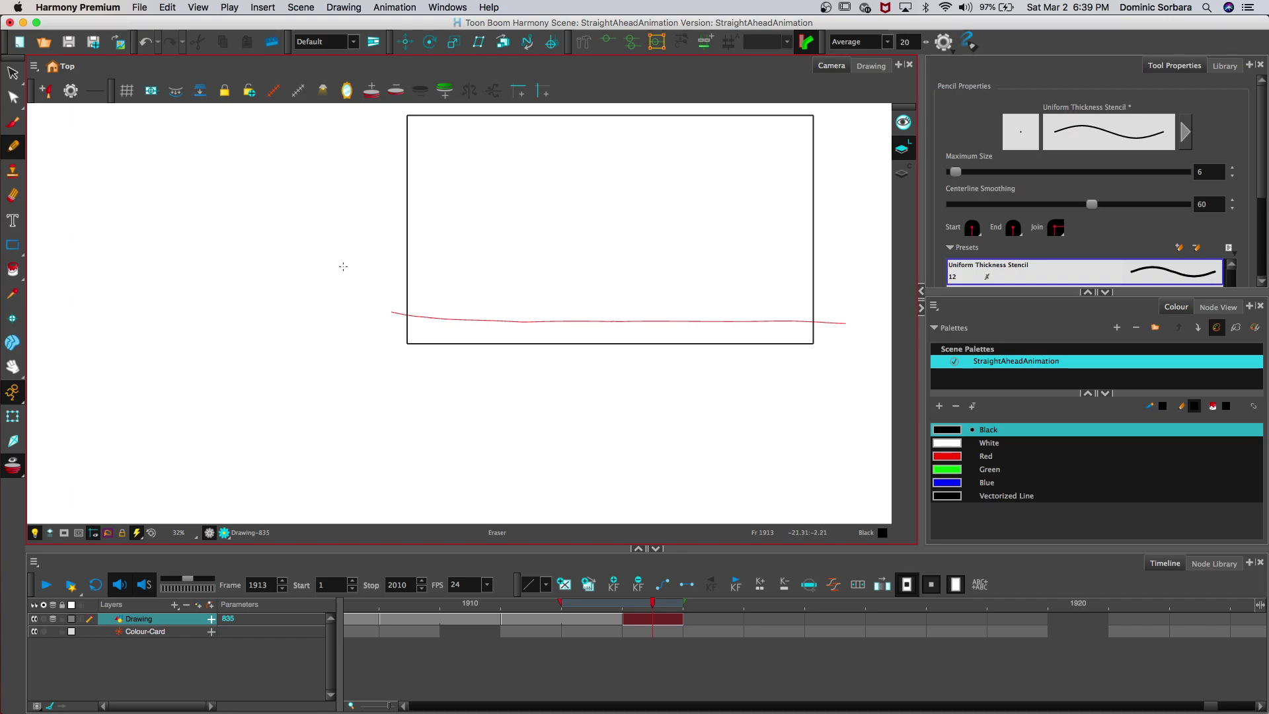
pyautogui.press('space')
pyautogui.moveTo(314, 306)
pyautogui.mouseDown()
pyautogui.moveTo(249, 346)
pyautogui.moveTo(202, 331)
pyautogui.mouseUp()
pyautogui.press('2')
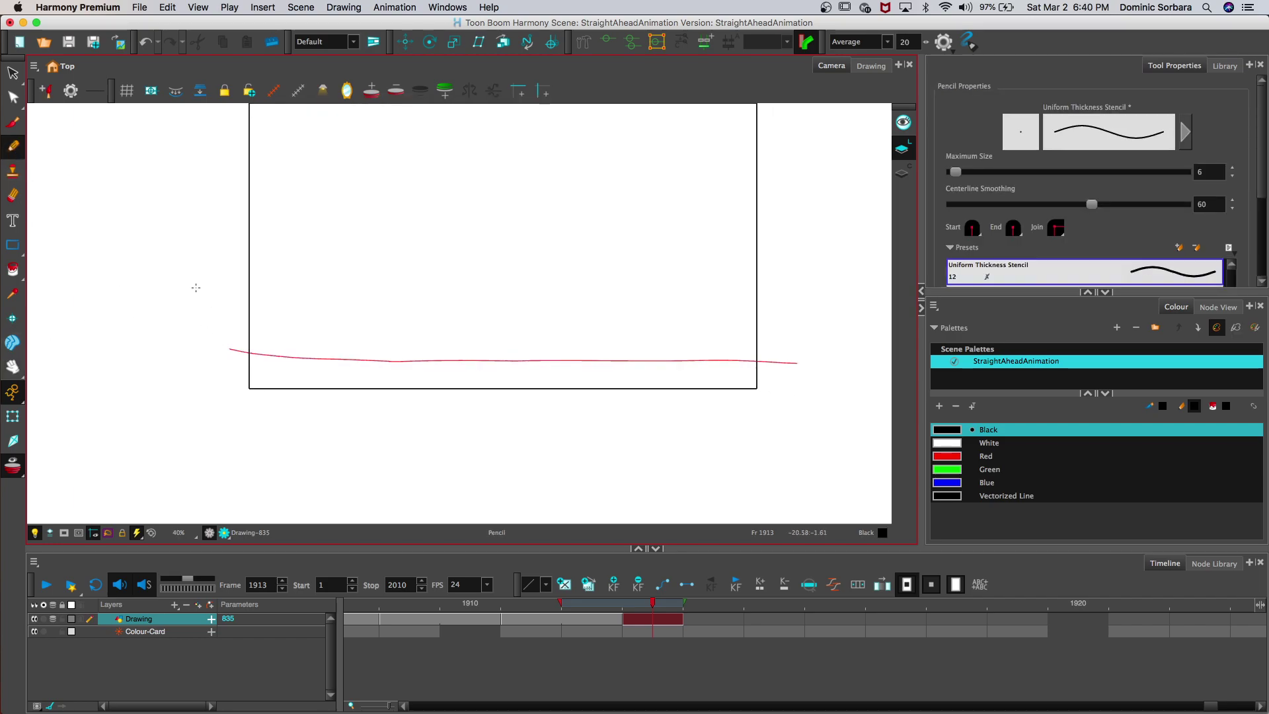
pyautogui.moveTo(244, 357); pyautogui.dragTo(771, 363)
pyautogui.moveTo(797, 363); pyautogui.dragTo(801, 361)
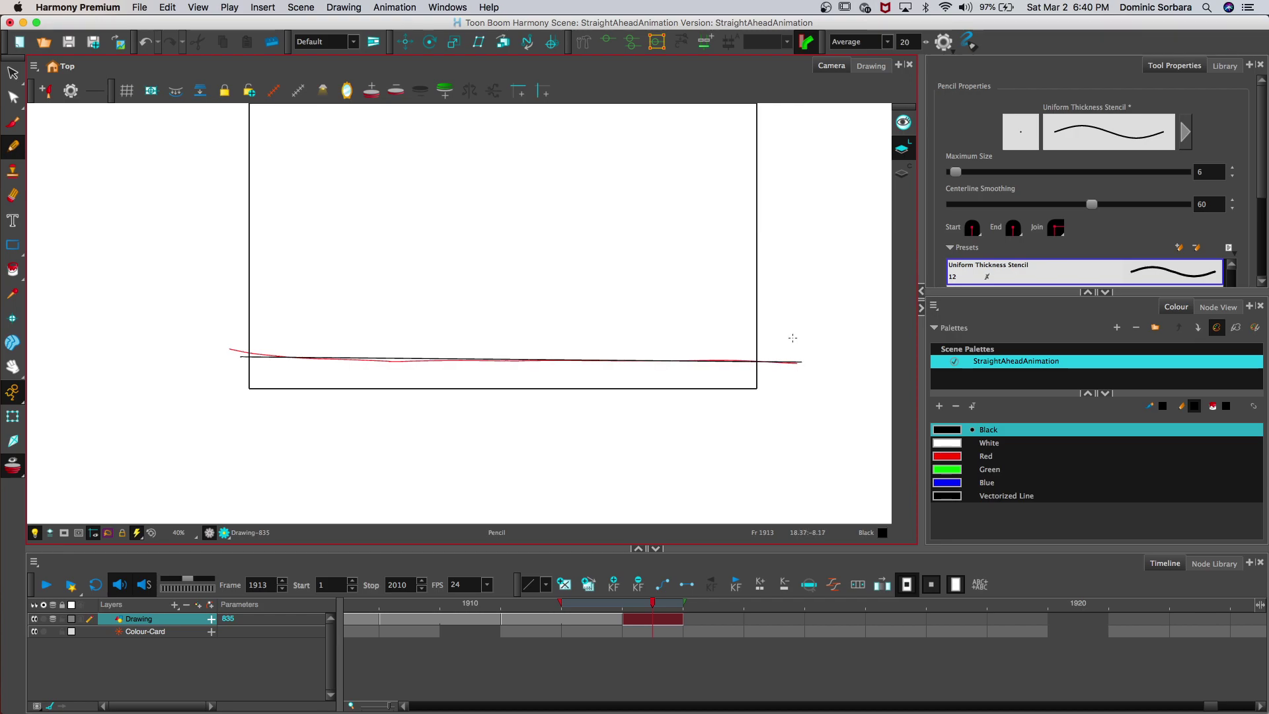
# Step: Draw slightly longer straight lines over the onion-skinned line on frames 1915 and 1917, keeping two-frame exposures
pyautogui.click(52, 621)
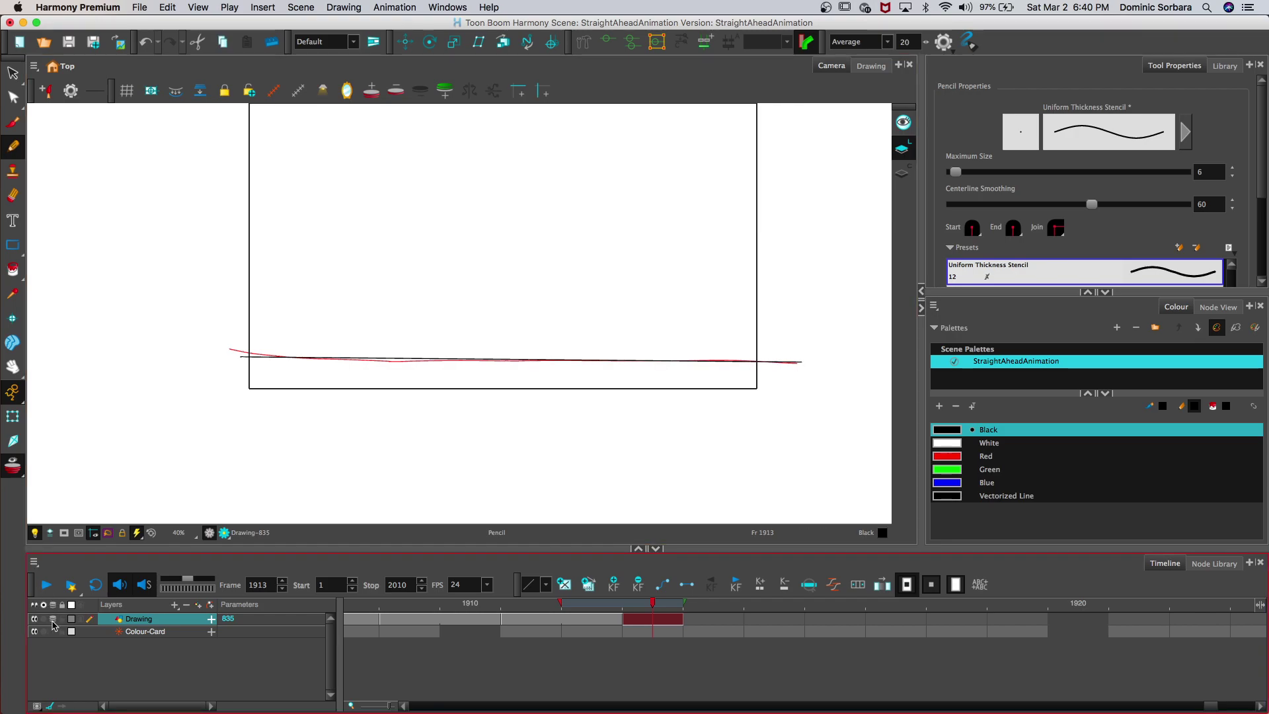
pyautogui.click(737, 617)
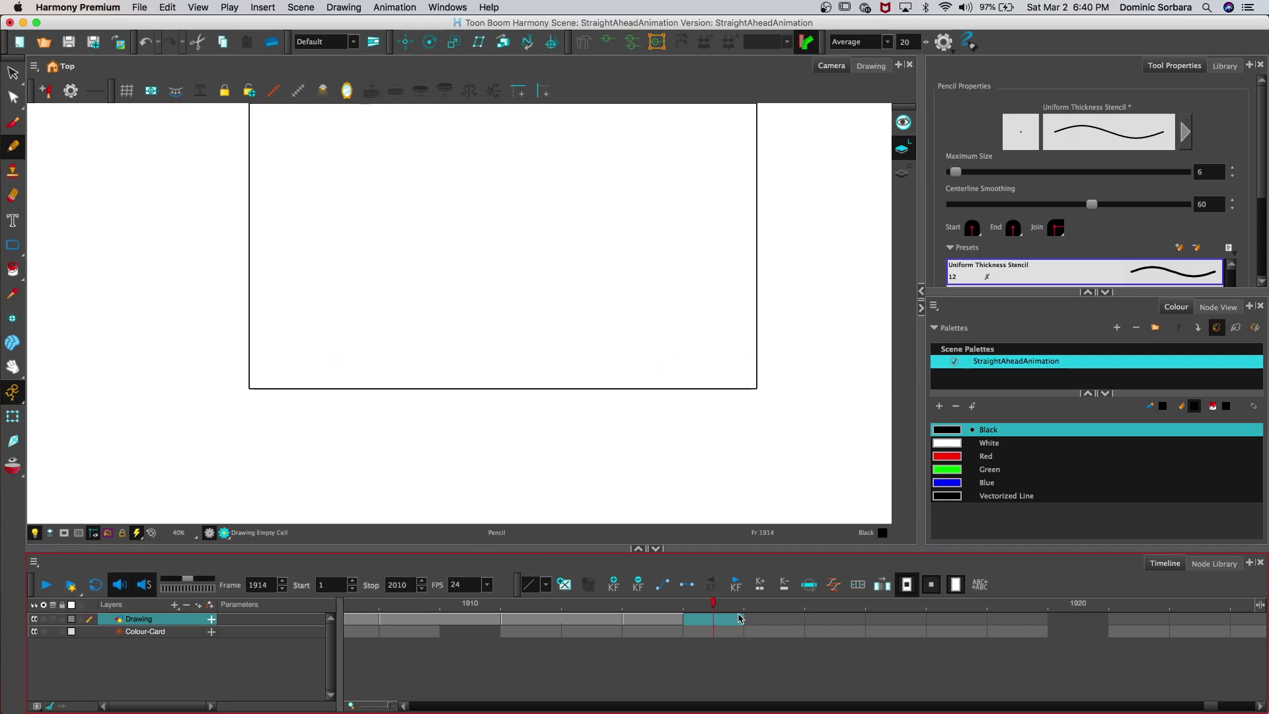
pyautogui.press('.')
pyautogui.hotkey('alt', 'o')
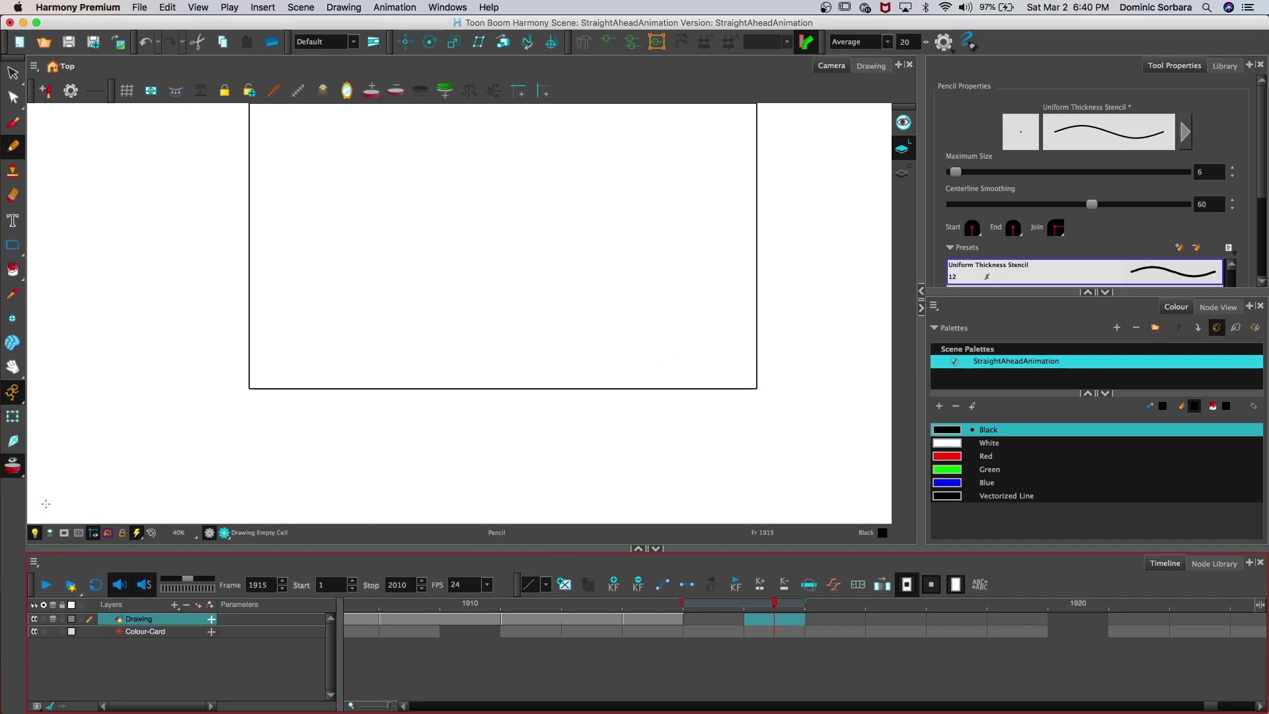
pyautogui.click(178, 340)
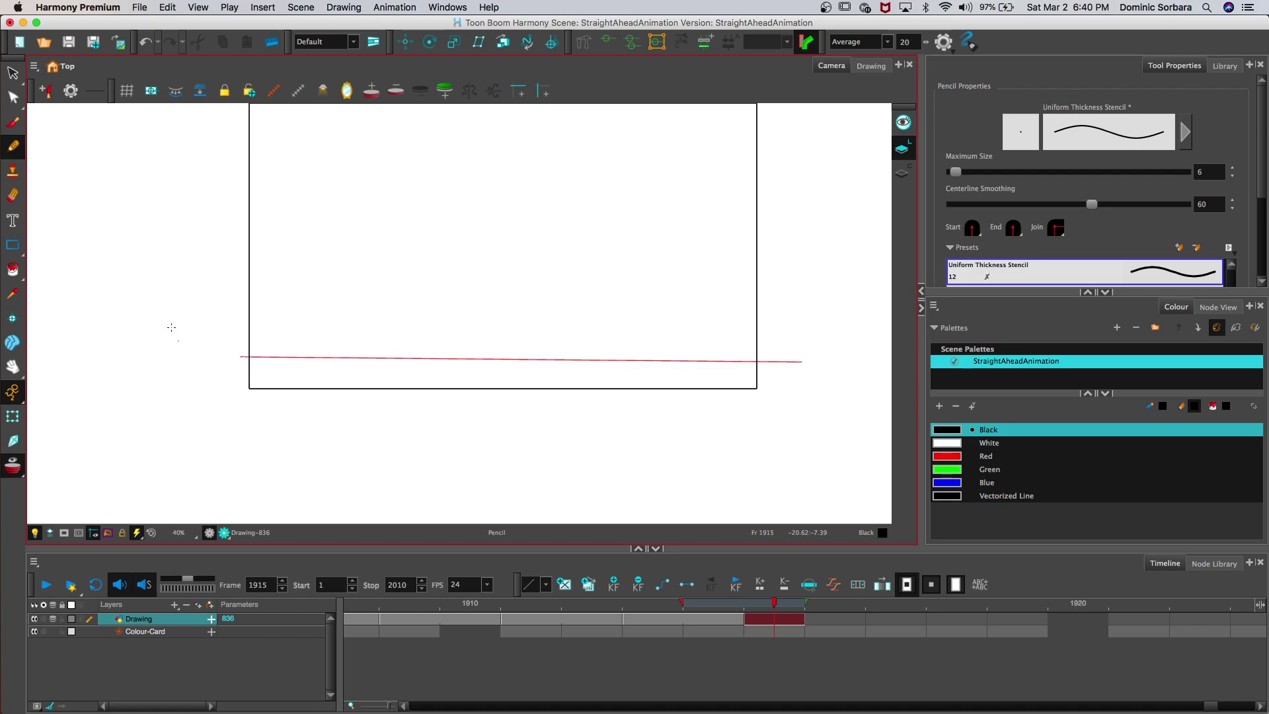
pyautogui.moveTo(238, 357); pyautogui.dragTo(806, 362)
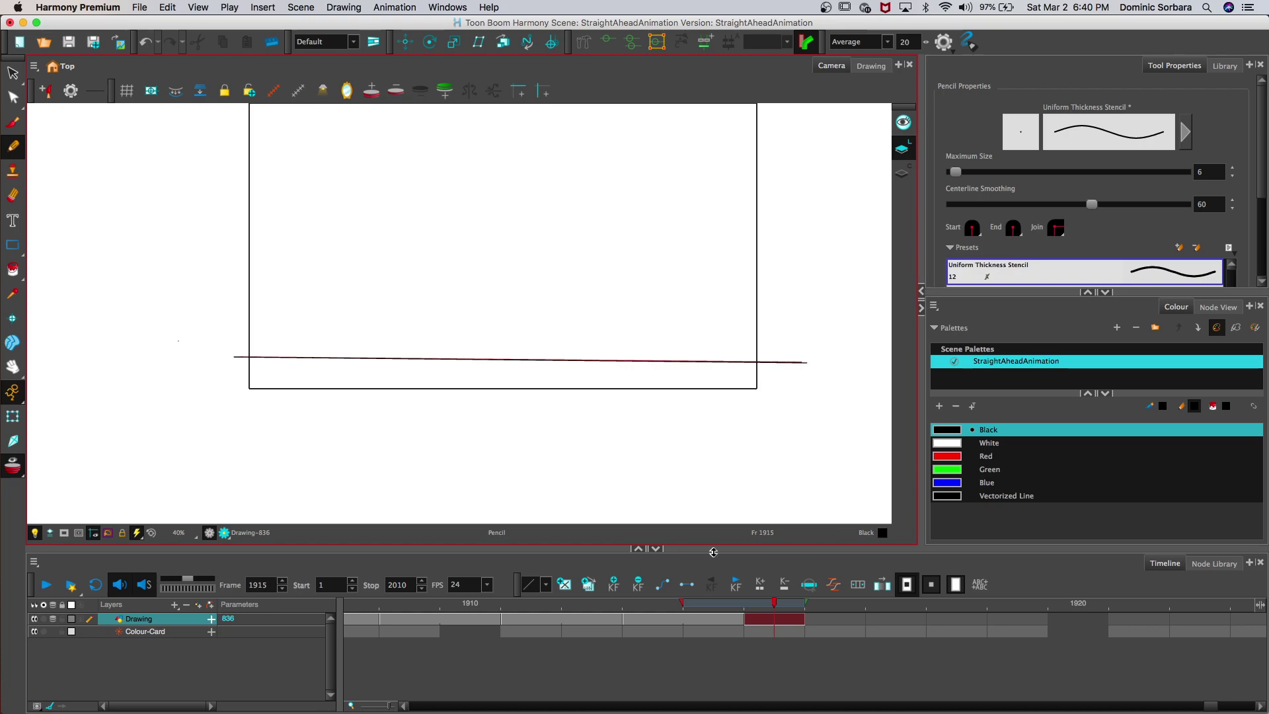
pyautogui.click(896, 618)
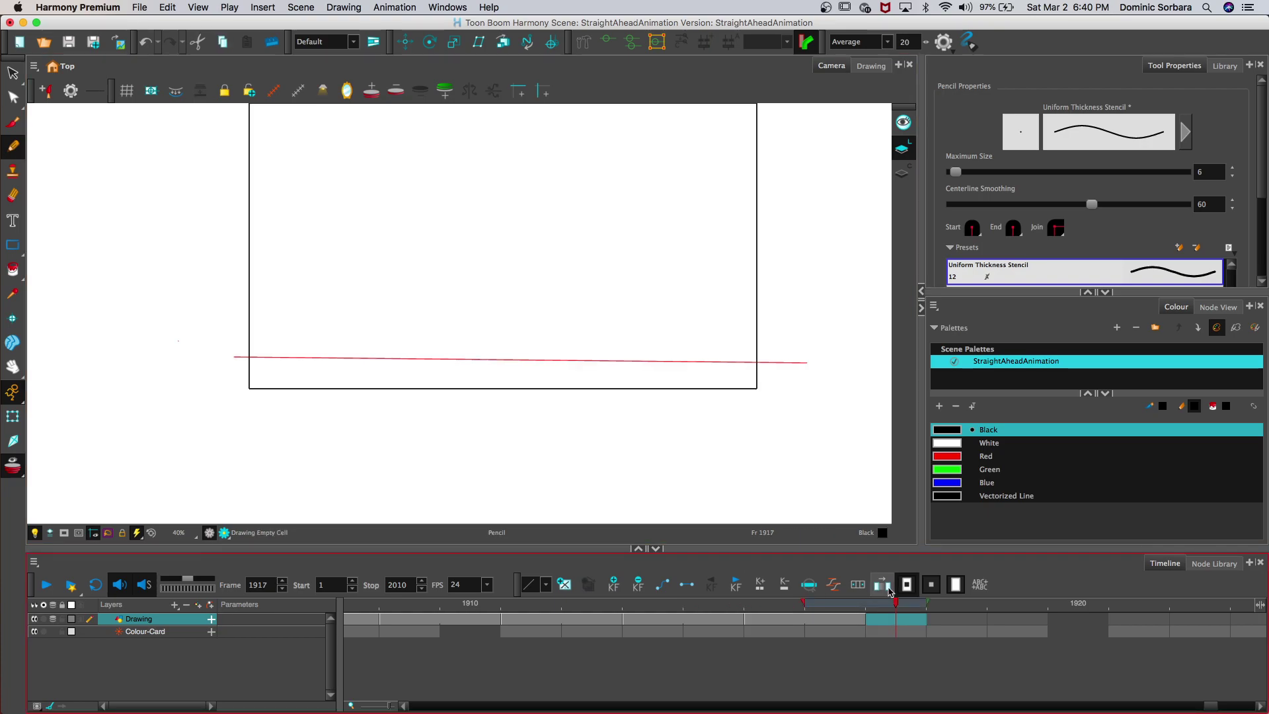
pyautogui.moveTo(228, 357); pyautogui.dragTo(822, 364)
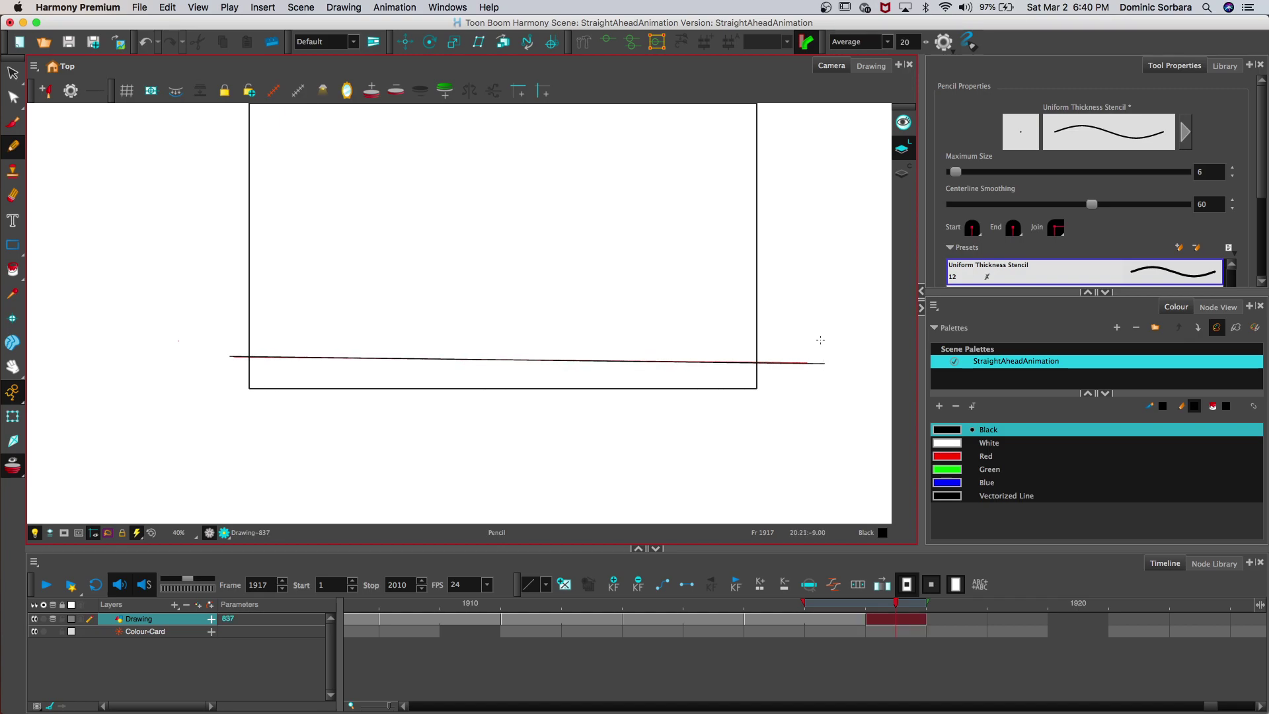
# Step: Turn off the onion skin, play back the line animation, and step back from the empty frames to frame 1916
pyautogui.moveTo(465, 603); pyautogui.dragTo(74, 587)
pyautogui.click(47, 586)
pyautogui.click(49, 590)
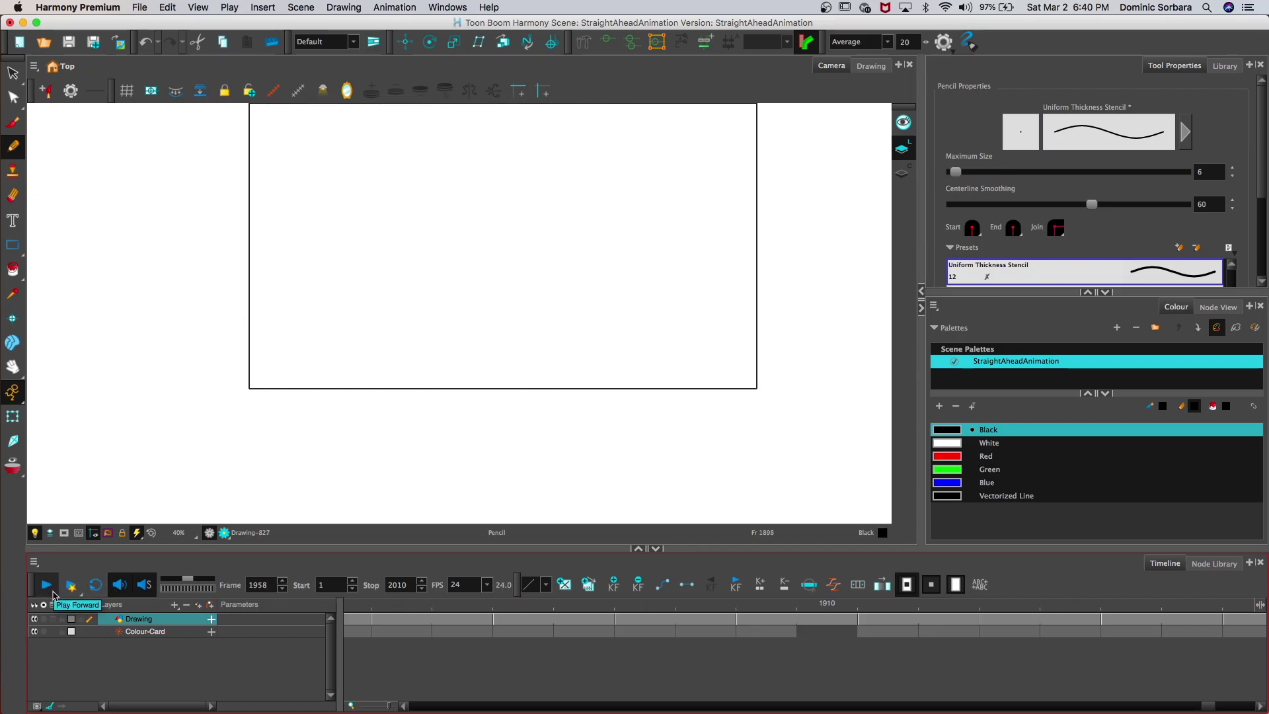
pyautogui.click(54, 589)
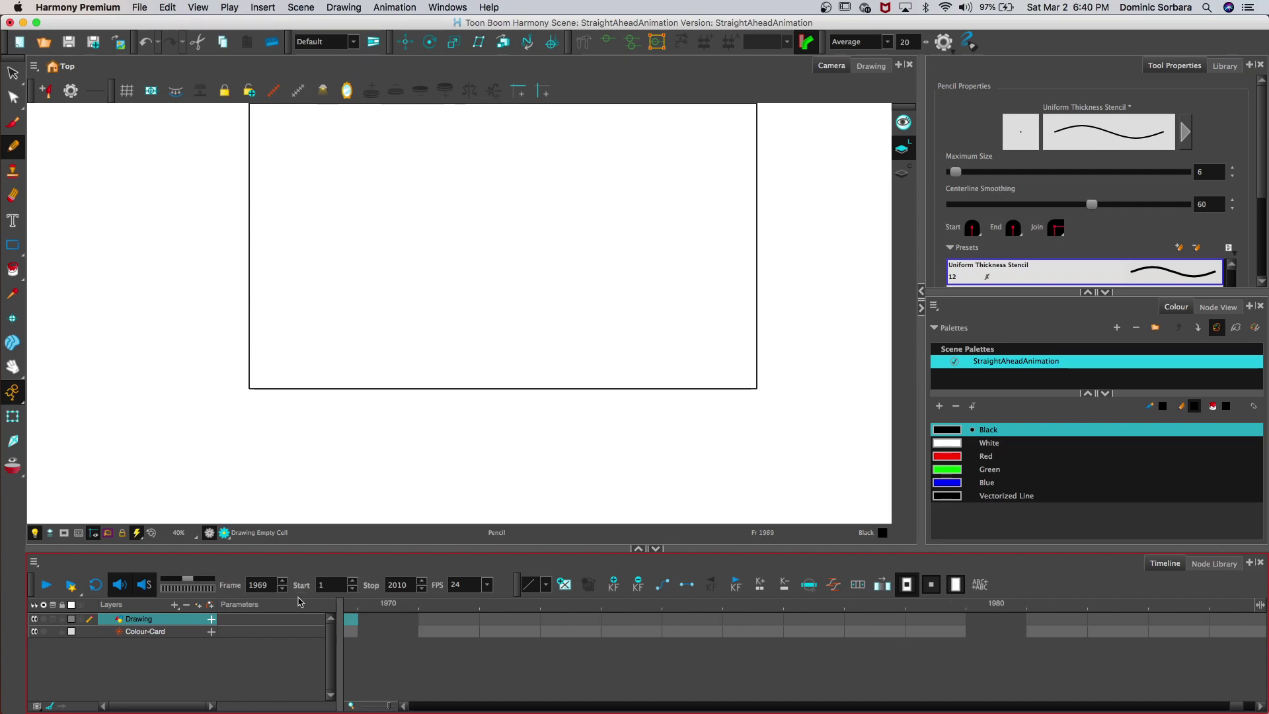
pyautogui.press(',')
pyautogui.press(',')
pyautogui.press(',')
pyautogui.press(',')
pyautogui.press(',')
pyautogui.press(',')
pyautogui.press(',')
pyautogui.press(',')
pyautogui.press(',')
pyautogui.press(',')
pyautogui.press(',')
pyautogui.press(',')
pyautogui.press(',')
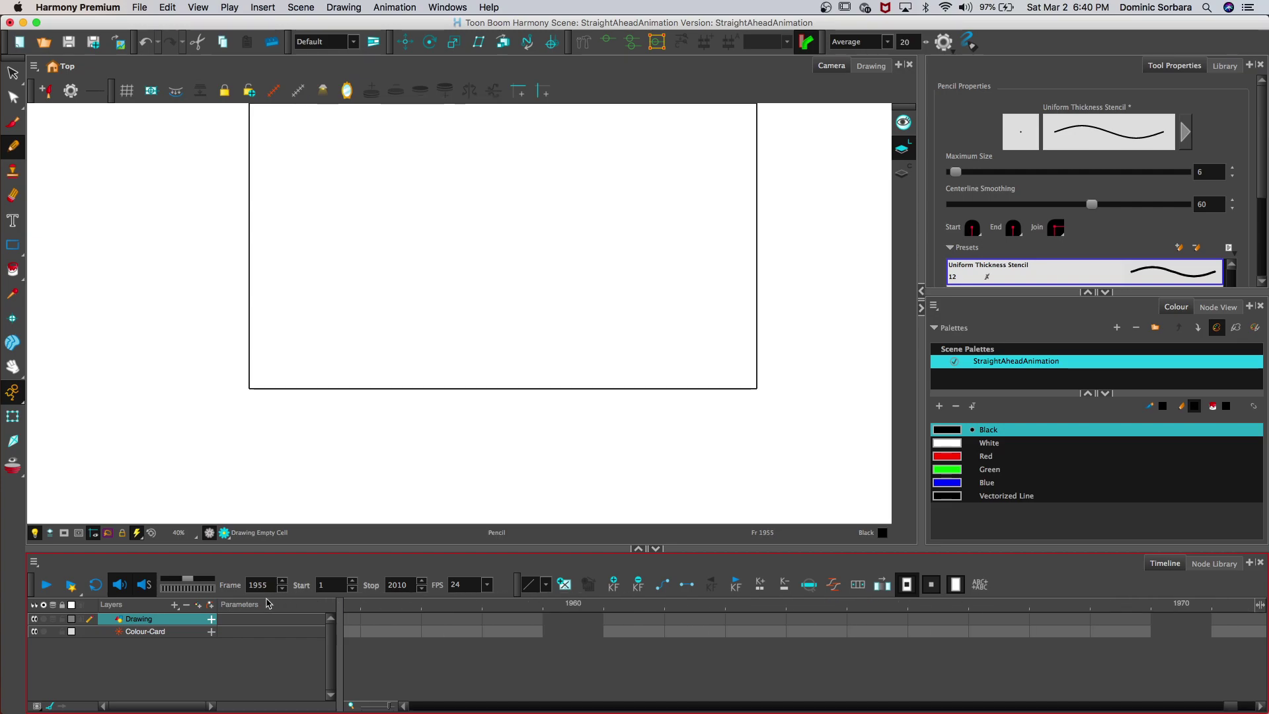
pyautogui.press(',')
pyautogui.press(',')
pyautogui.press(',')
pyautogui.press(',')
pyautogui.press(',')
pyautogui.press(',')
pyautogui.press(',')
pyautogui.press(',')
pyautogui.press(',')
pyautogui.press(',')
pyautogui.press(',')
pyautogui.press(',')
pyautogui.press(',')
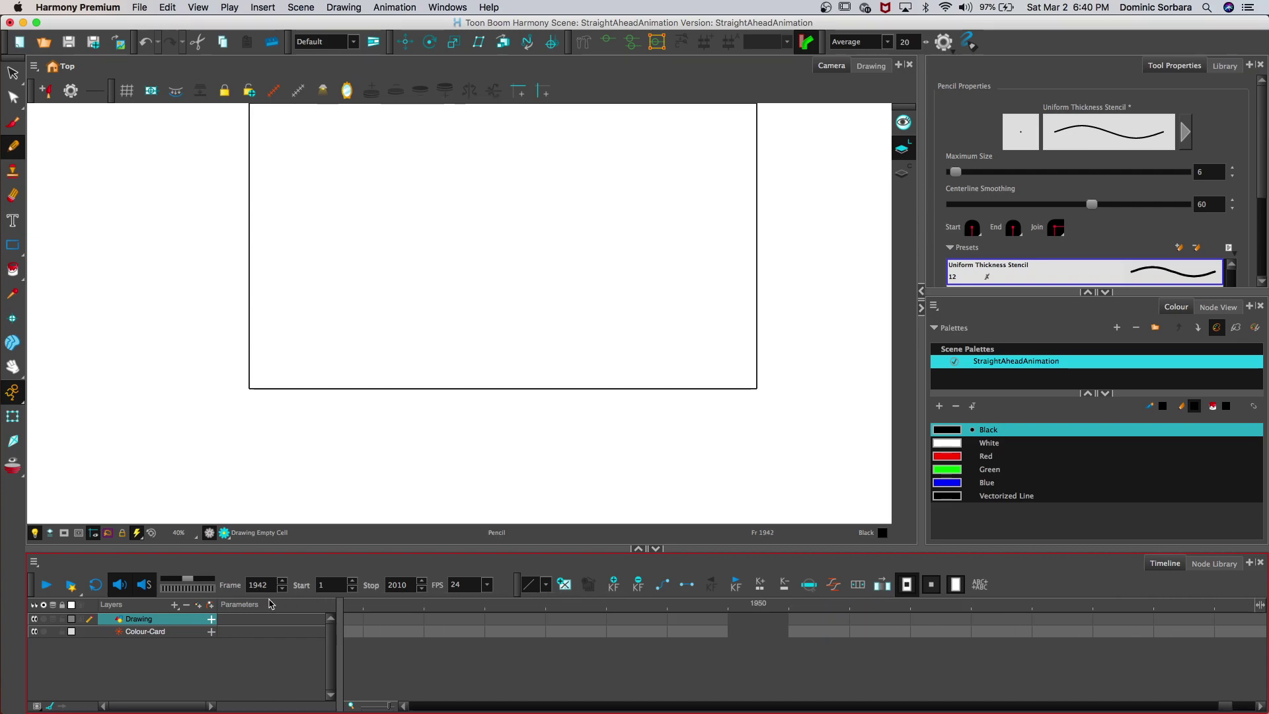
pyautogui.press(',')
pyautogui.press(',')
pyautogui.press(',')
pyautogui.press(',')
pyautogui.press(',')
pyautogui.press(',')
pyautogui.press(',')
pyautogui.press(',')
pyautogui.press(',')
pyautogui.press(',')
pyautogui.press(',')
pyautogui.press(',')
pyautogui.press(',')
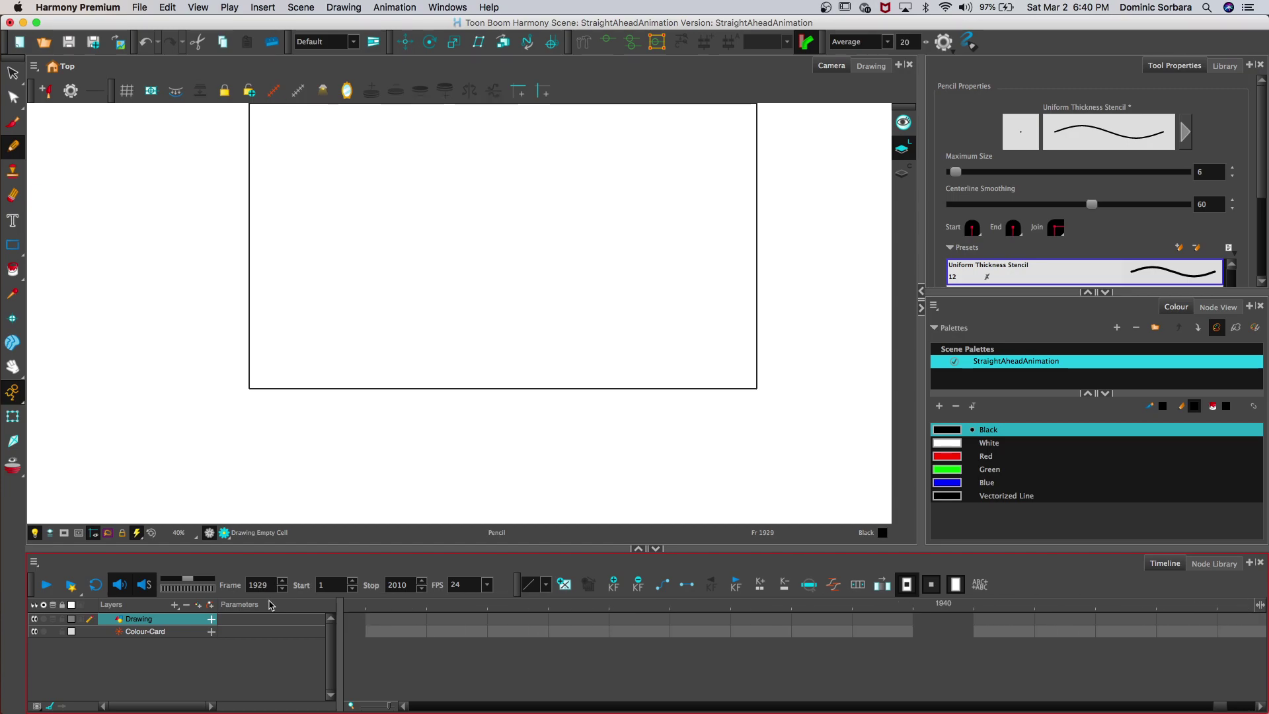
pyautogui.press(',')
pyautogui.press(',')
pyautogui.press(',')
pyautogui.press(',')
pyautogui.press(',')
pyautogui.press(',')
pyautogui.press(',')
pyautogui.press(',')
pyautogui.press(',')
pyautogui.press(',')
pyautogui.press(',')
pyautogui.press(',')
pyautogui.press(',')
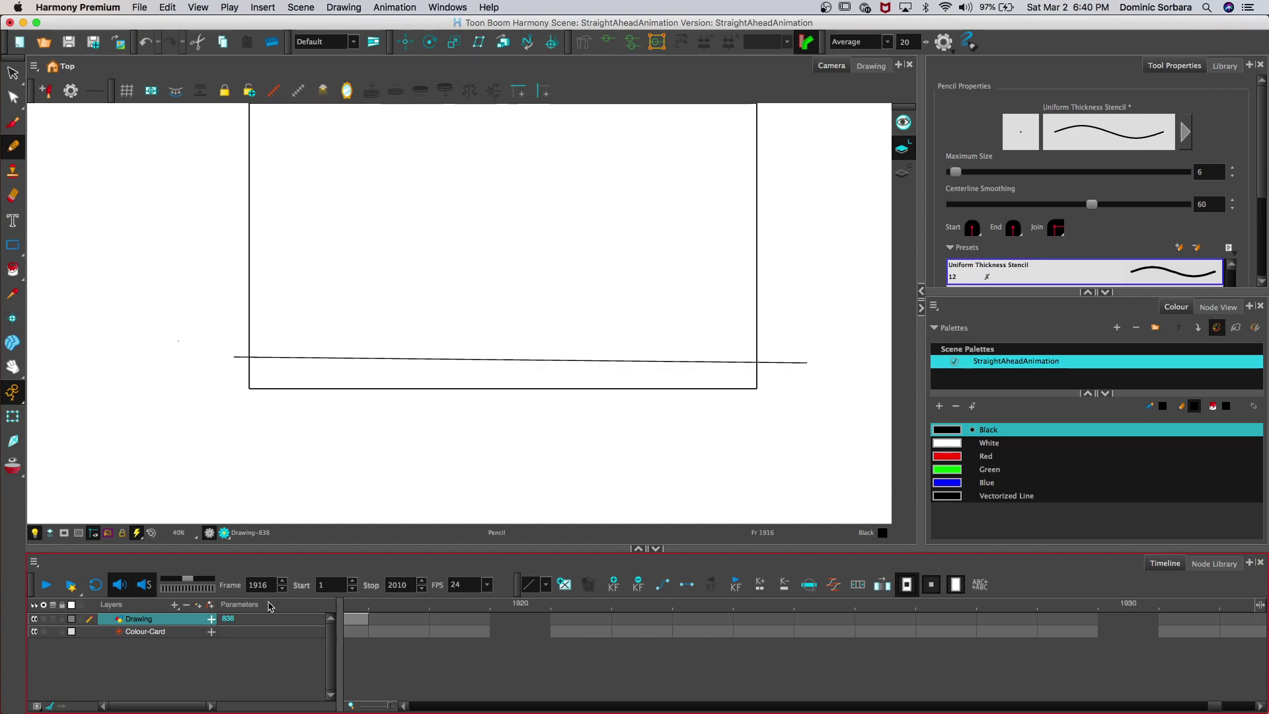
# Step: Turn on the onion skin and draw a slightly longer straight line on frame 1919, tracing the previous drawing
pyautogui.press('.')
pyautogui.press('.')
pyautogui.press('.')
pyautogui.press('.')
pyautogui.press('.')
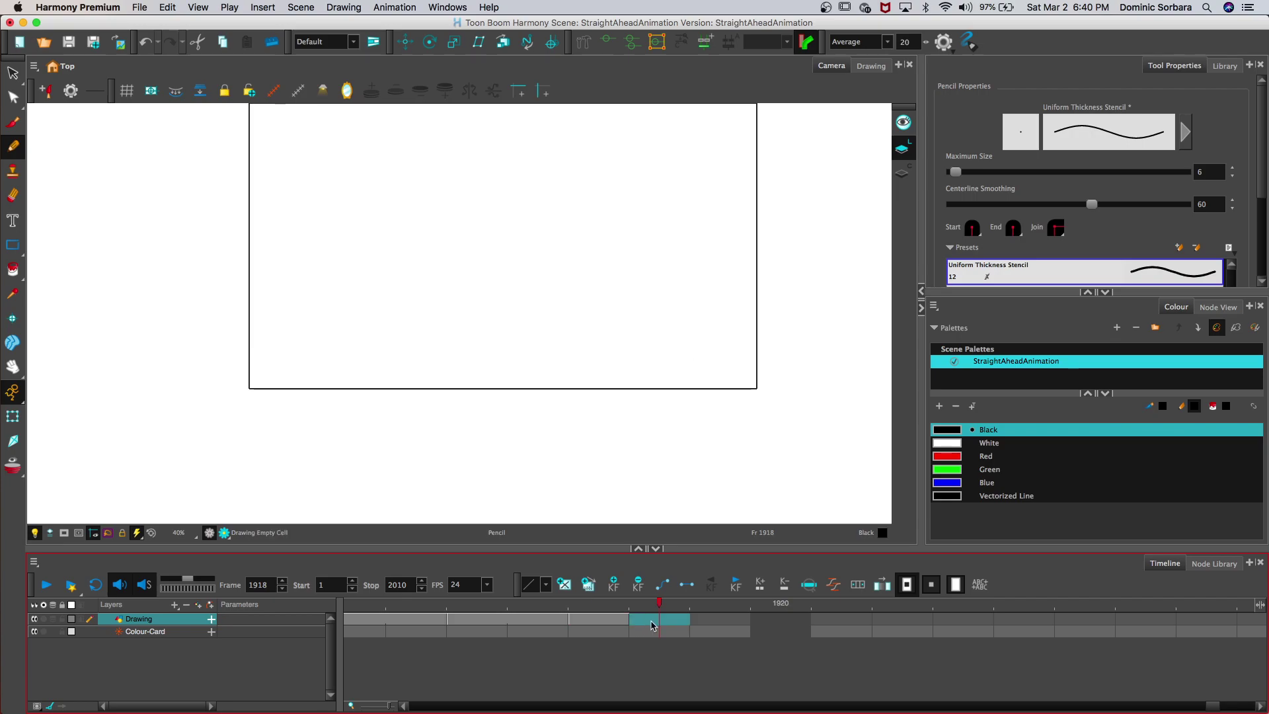
pyautogui.press(',')
pyautogui.press('.')
pyautogui.press('.')
pyautogui.click(53, 618)
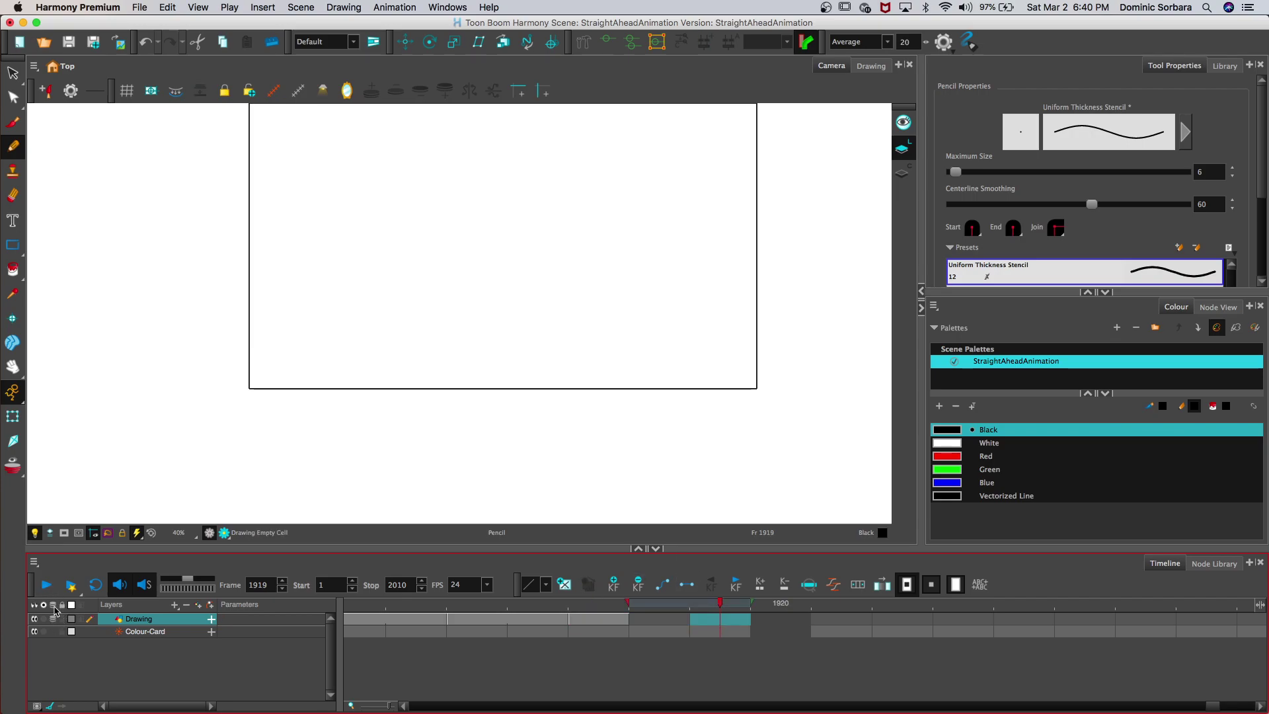
pyautogui.click(143, 349)
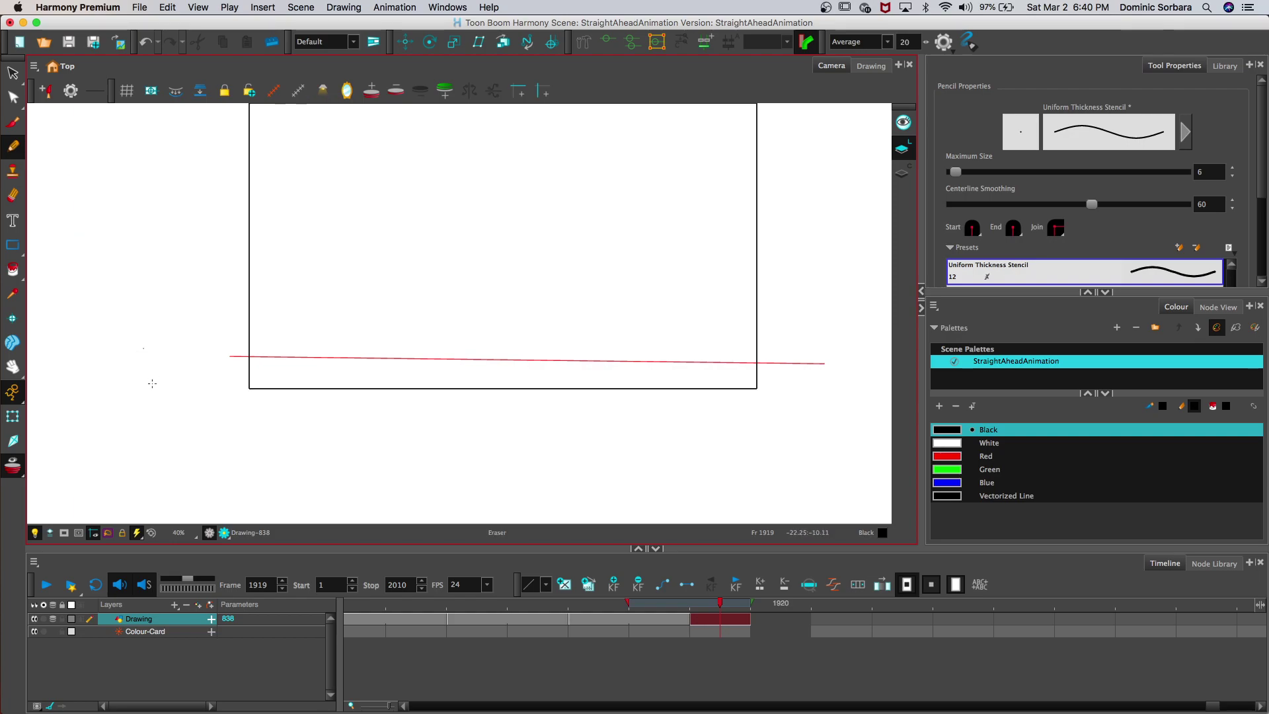
pyautogui.moveTo(277, 359); pyautogui.dragTo(830, 363)
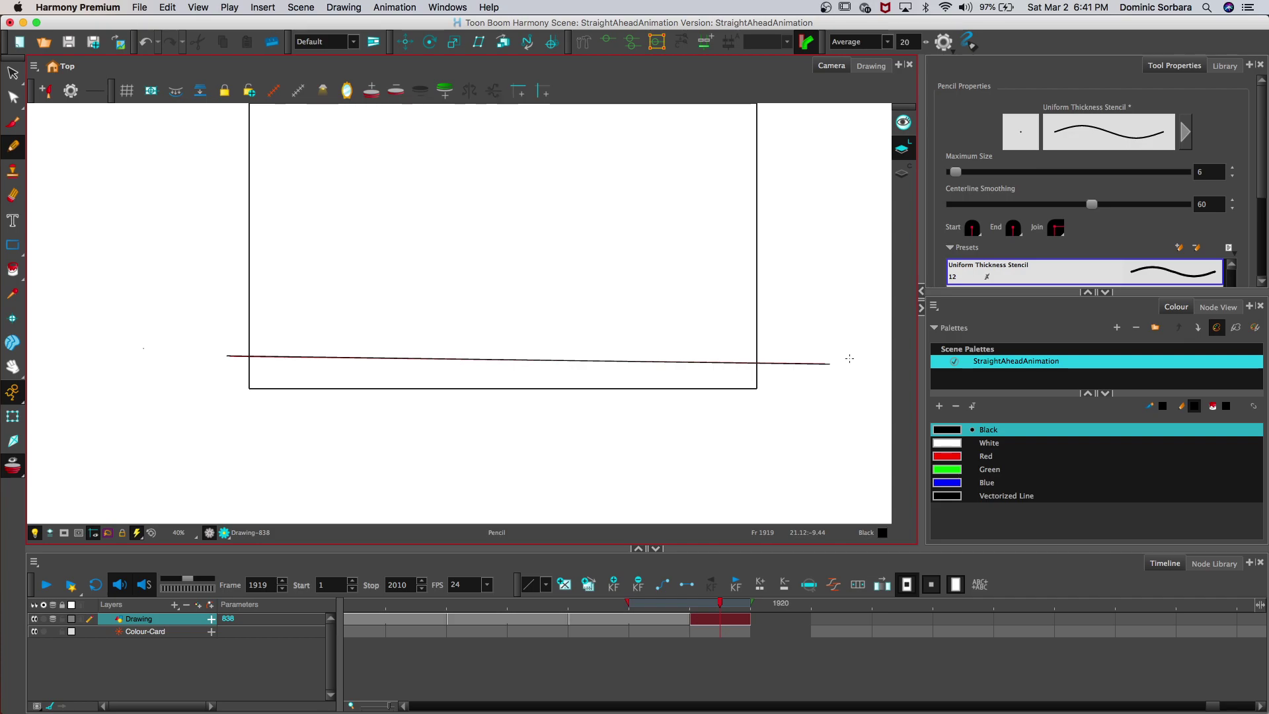
# Step: Hold frame 1919's drawing through frame 1920 and trace a slightly longer straight line on frame 1921
pyautogui.click(785, 618)
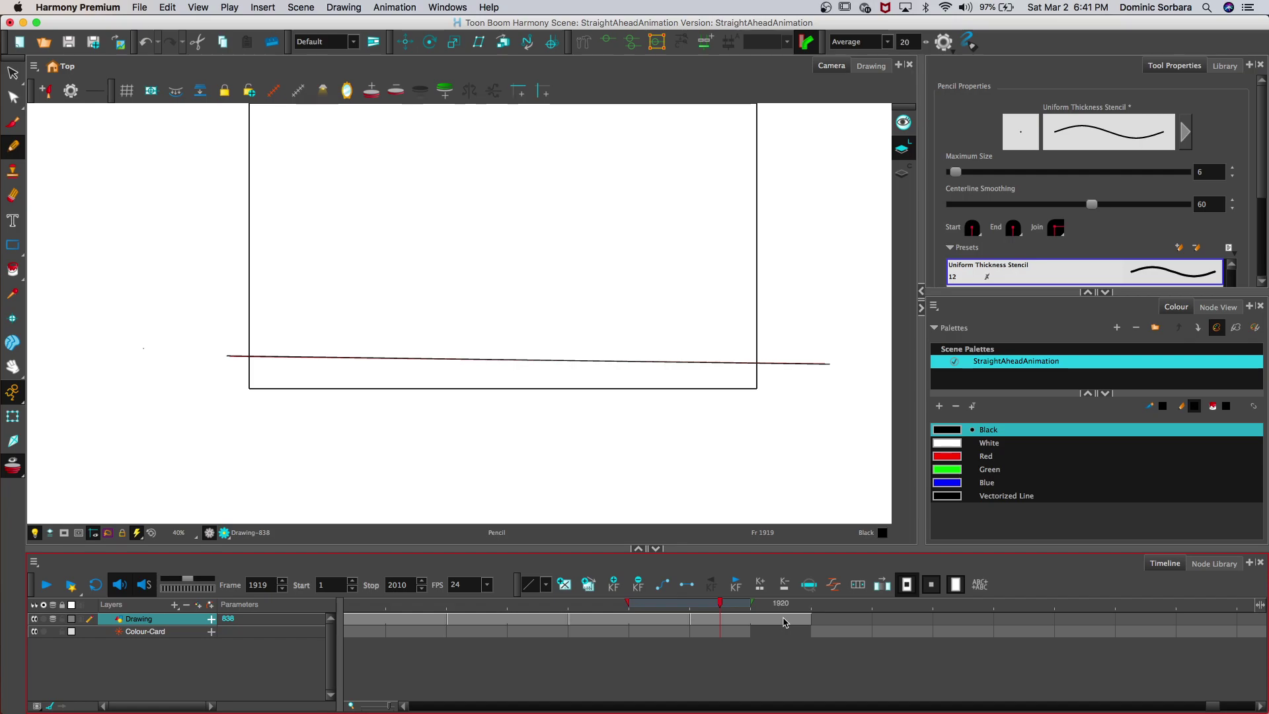
pyautogui.click(831, 620)
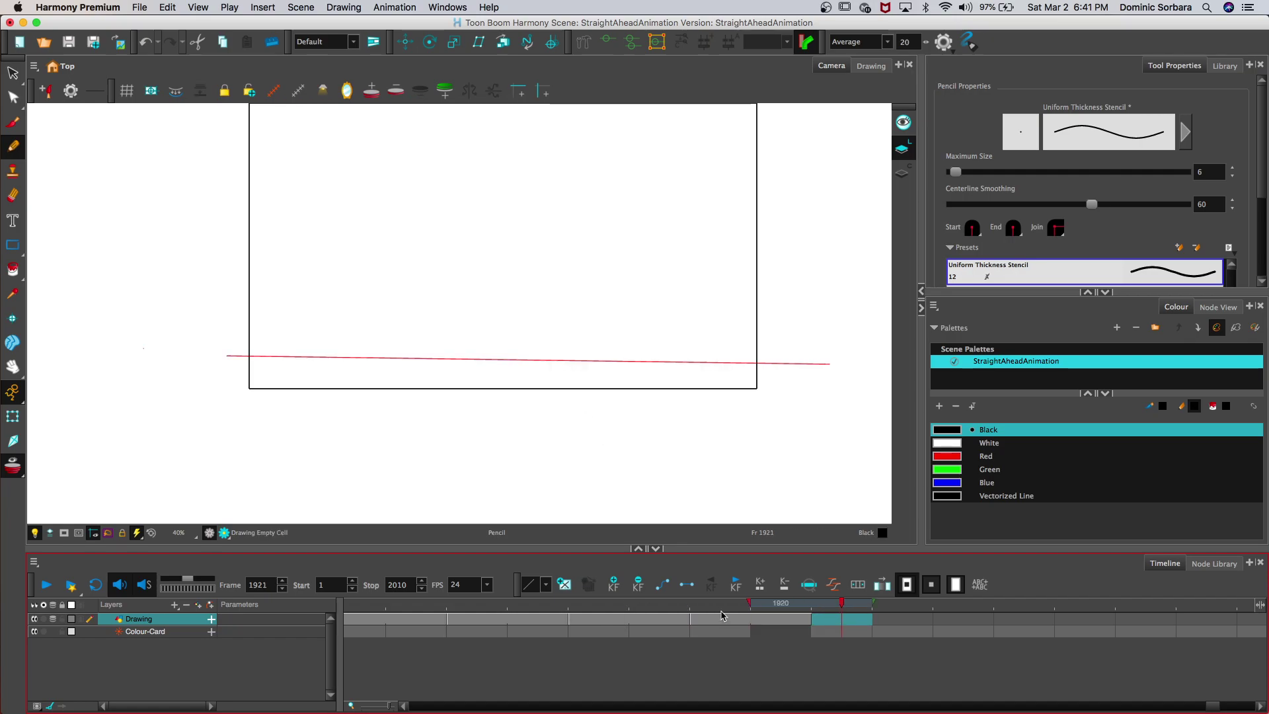
pyautogui.click(691, 617)
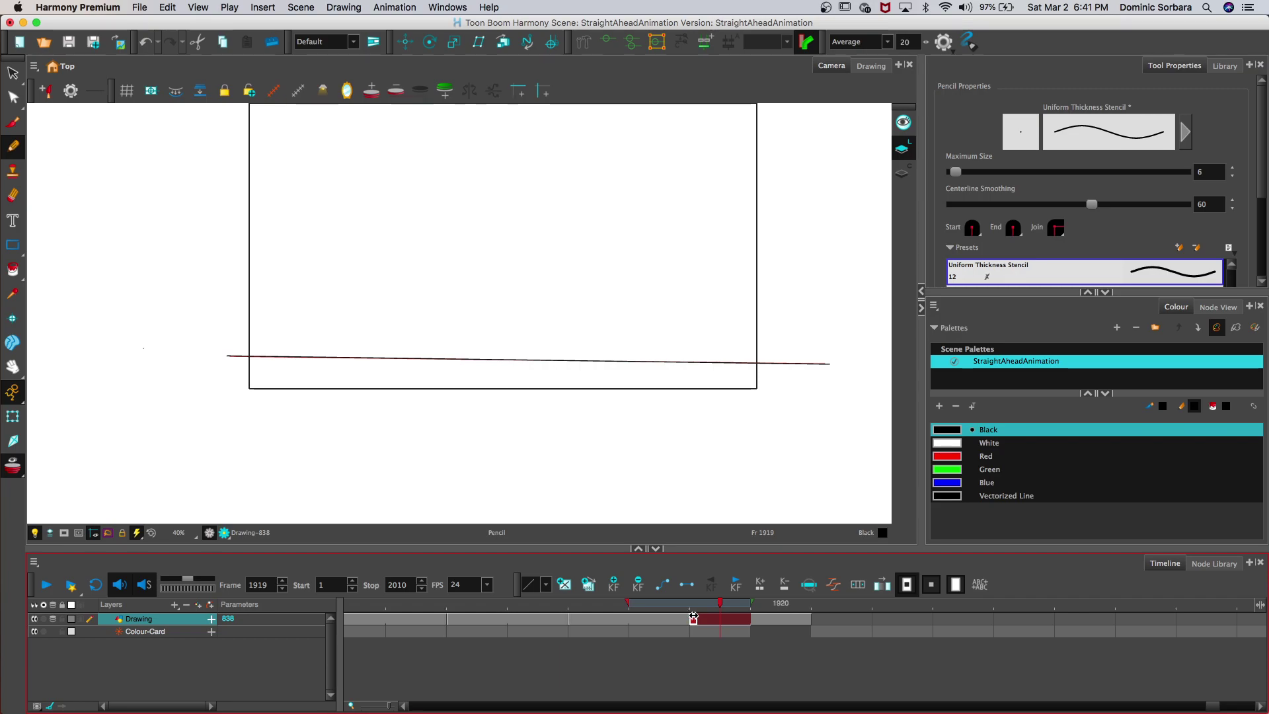
pyautogui.click(819, 620)
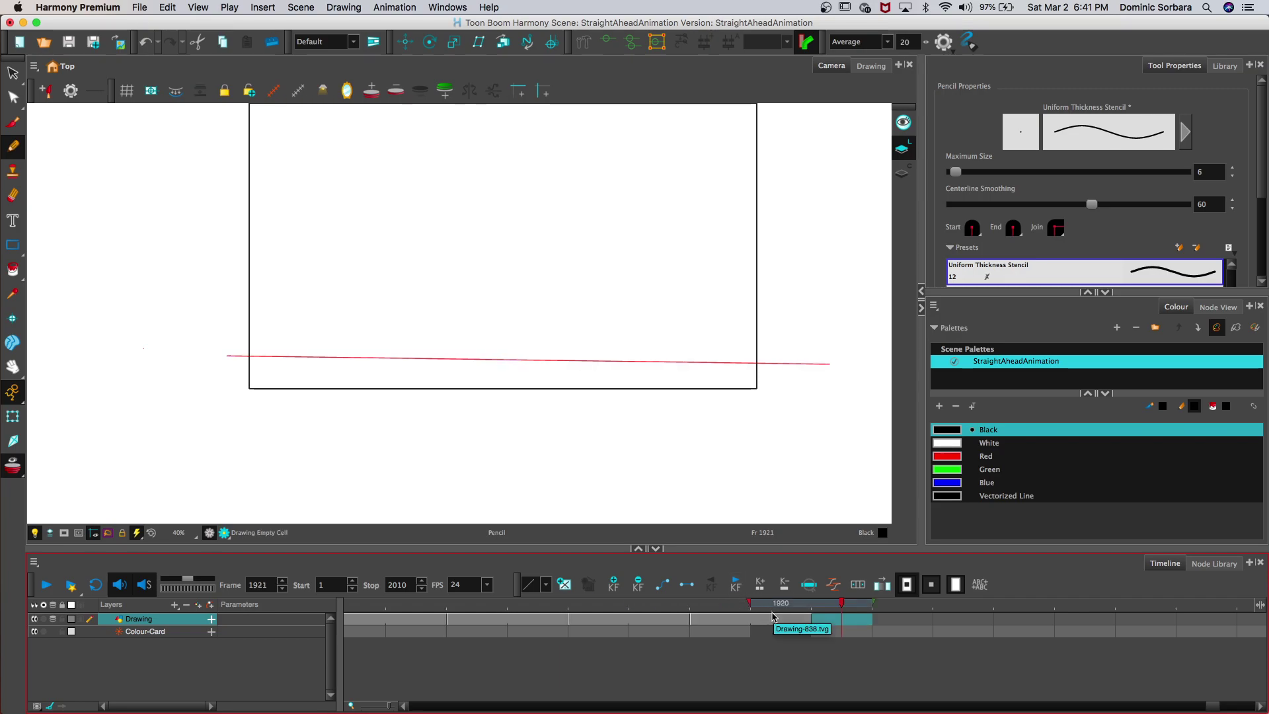
pyautogui.moveTo(224, 355); pyautogui.dragTo(835, 362)
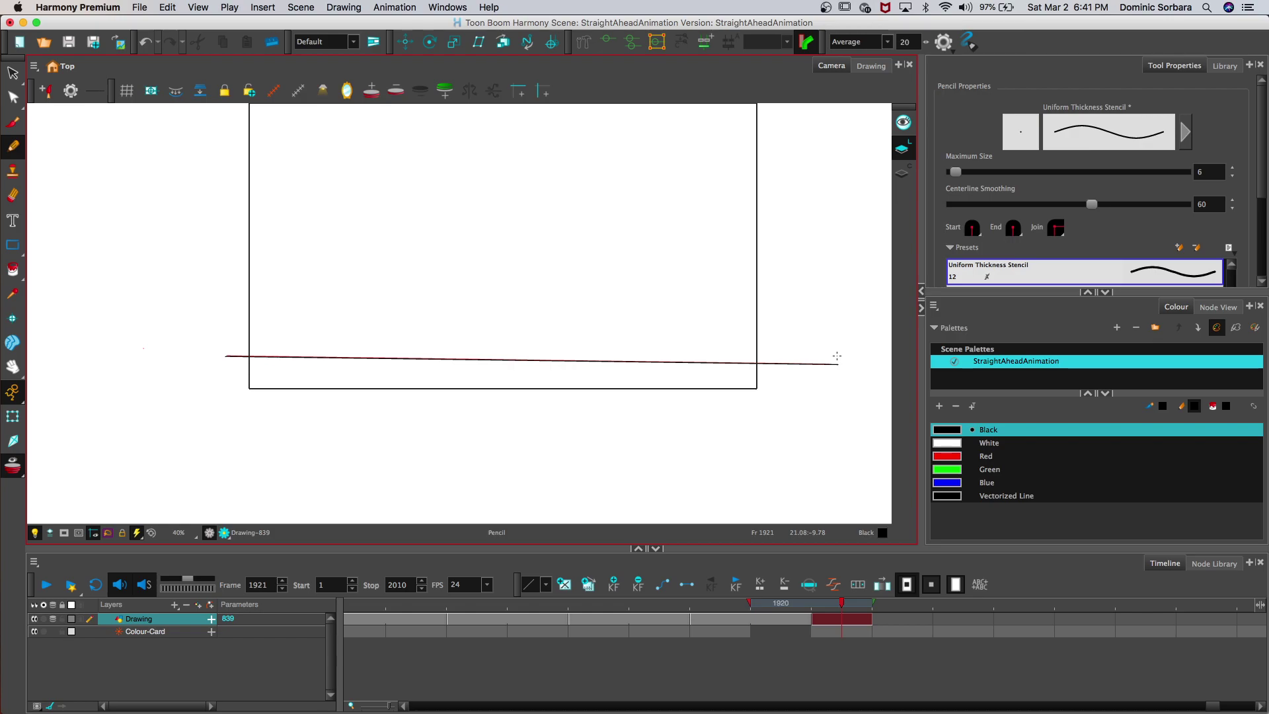
# Step: On frame 1923, trace the line from beyond the camera frame's left edge, ending it just inside the right edge
pyautogui.click(954, 585)
pyautogui.click(954, 584)
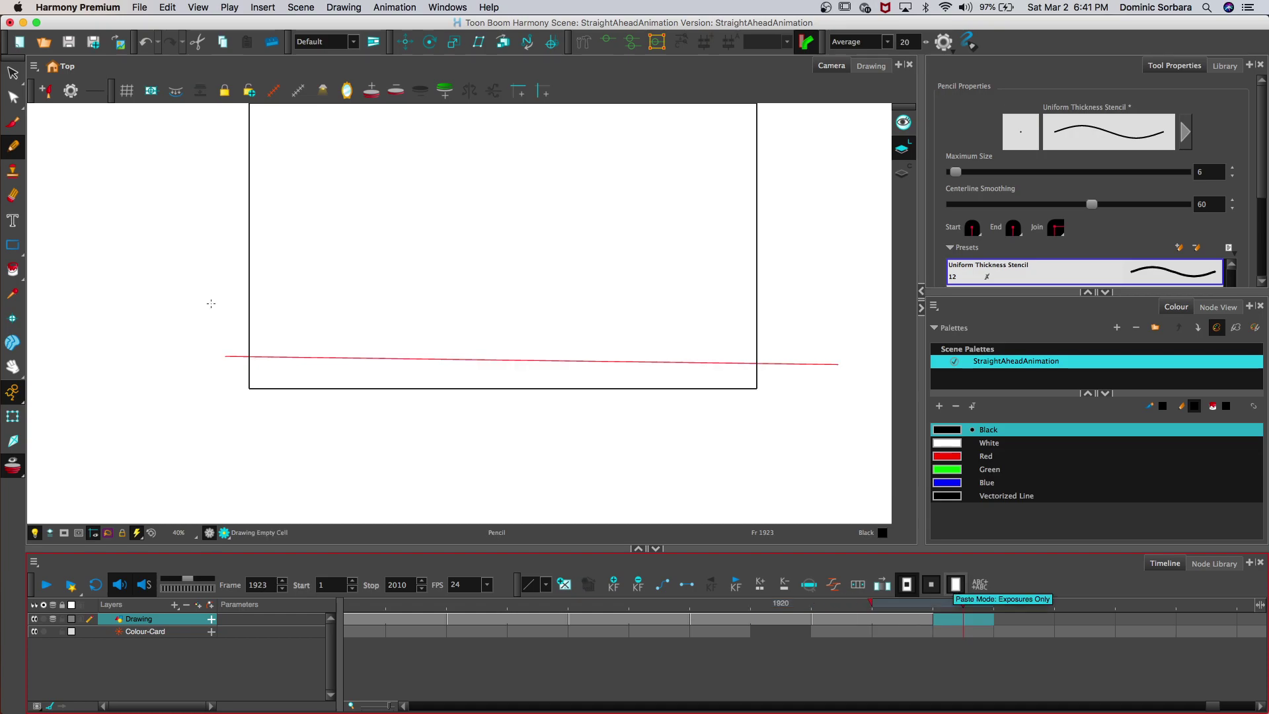
pyautogui.moveTo(225, 356); pyautogui.dragTo(747, 364)
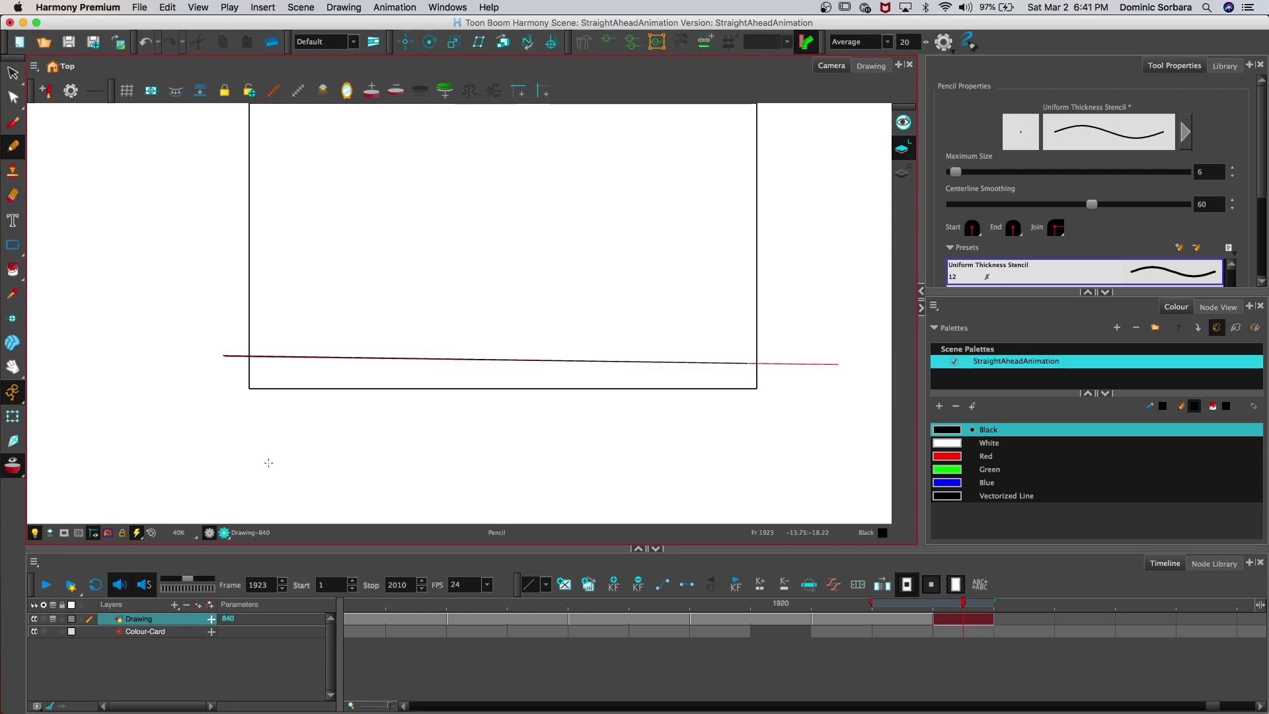
# Step: Turn off the onion skin and scrub through the latest straight-line drawings to check the motion up to frame 1923
pyautogui.click(58, 621)
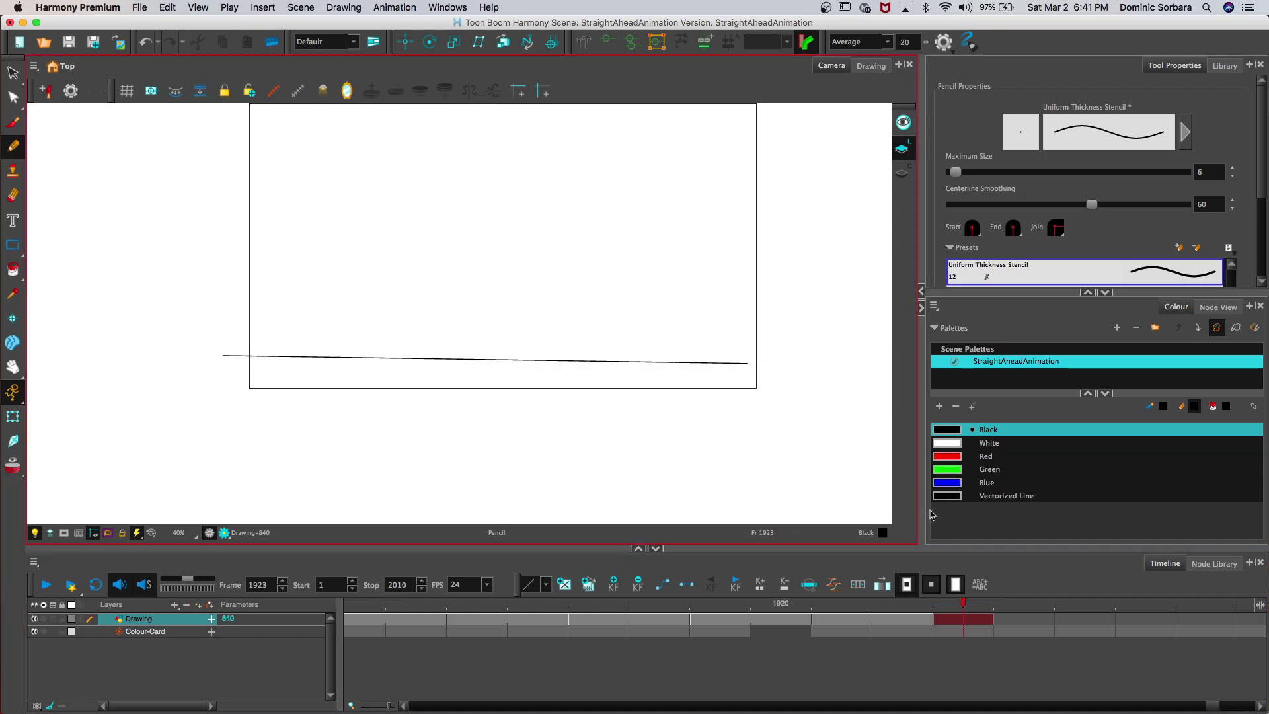
pyautogui.moveTo(970, 606)
pyautogui.mouseDown()
pyautogui.moveTo(618, 574)
pyautogui.moveTo(886, 586)
pyautogui.moveTo(782, 544)
pyautogui.moveTo(306, 603)
pyautogui.moveTo(960, 551)
pyautogui.moveTo(558, 549)
pyautogui.moveTo(1109, 536)
pyautogui.mouseUp()
pyautogui.press('.')
pyautogui.moveTo(1181, 556); pyautogui.dragTo(1145, 547)
pyautogui.press('.')
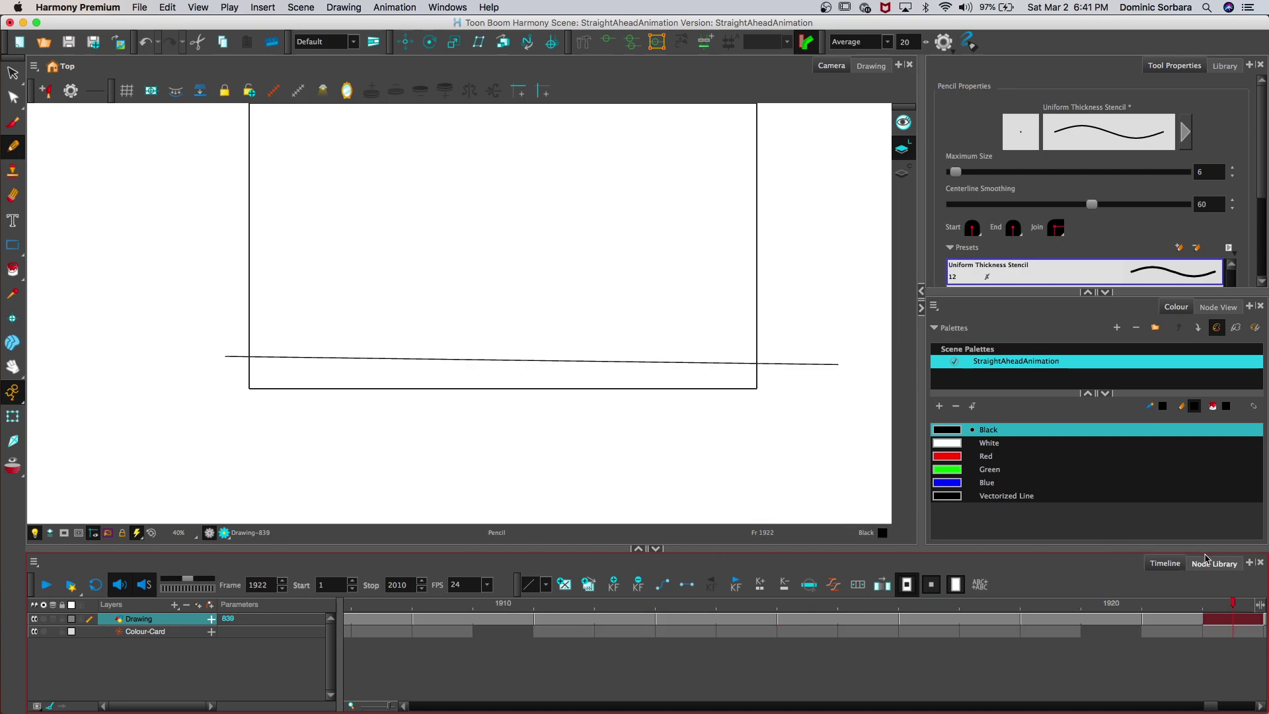
pyautogui.hscroll(1, 1208, 707)
pyautogui.hscroll(10, 1208, 706)
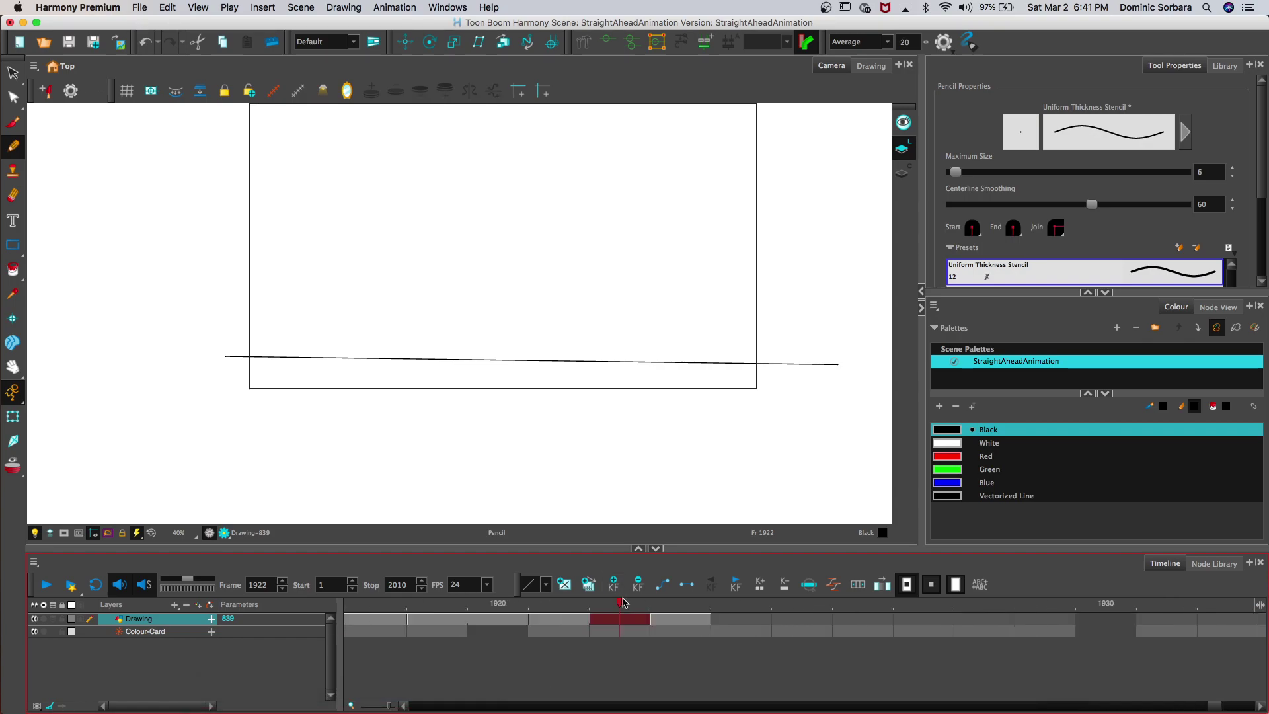
# Step: On frame 1924, with the onion skin on, trace the line from its left end to just past the camera frame's middle, and compare with frame 1923
pyautogui.click(672, 604)
pyautogui.click(728, 604)
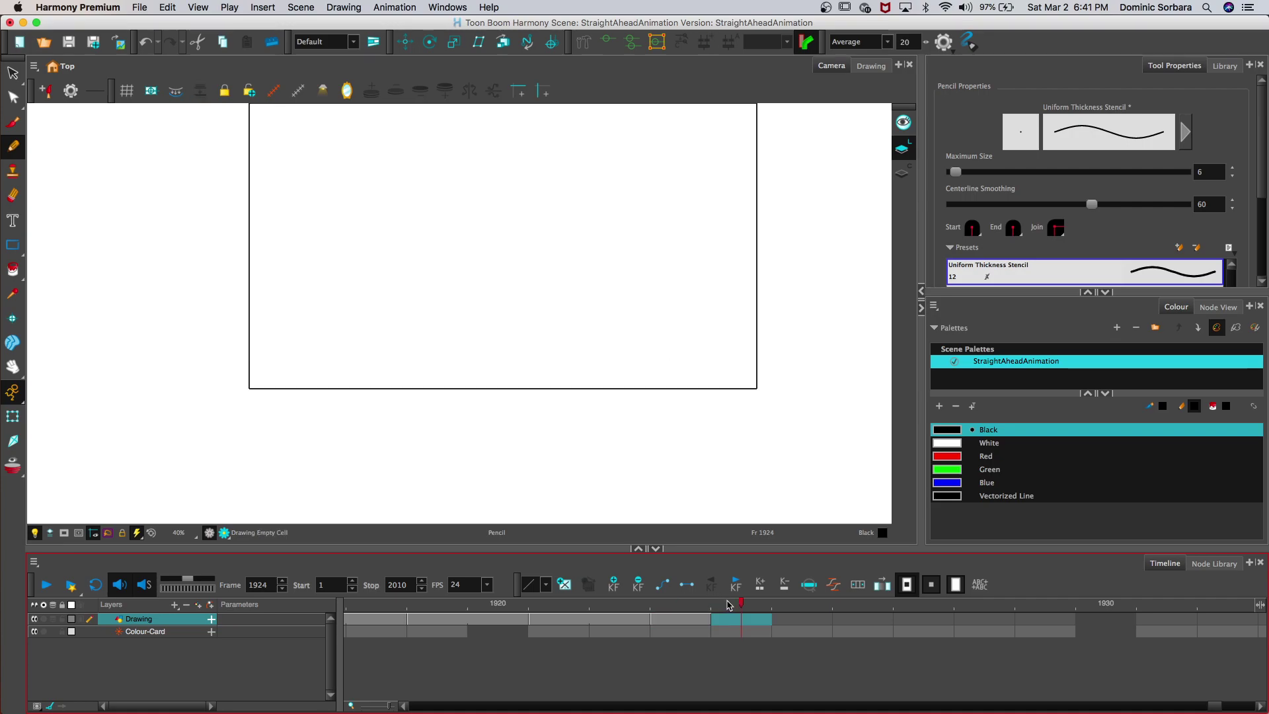
pyautogui.click(54, 619)
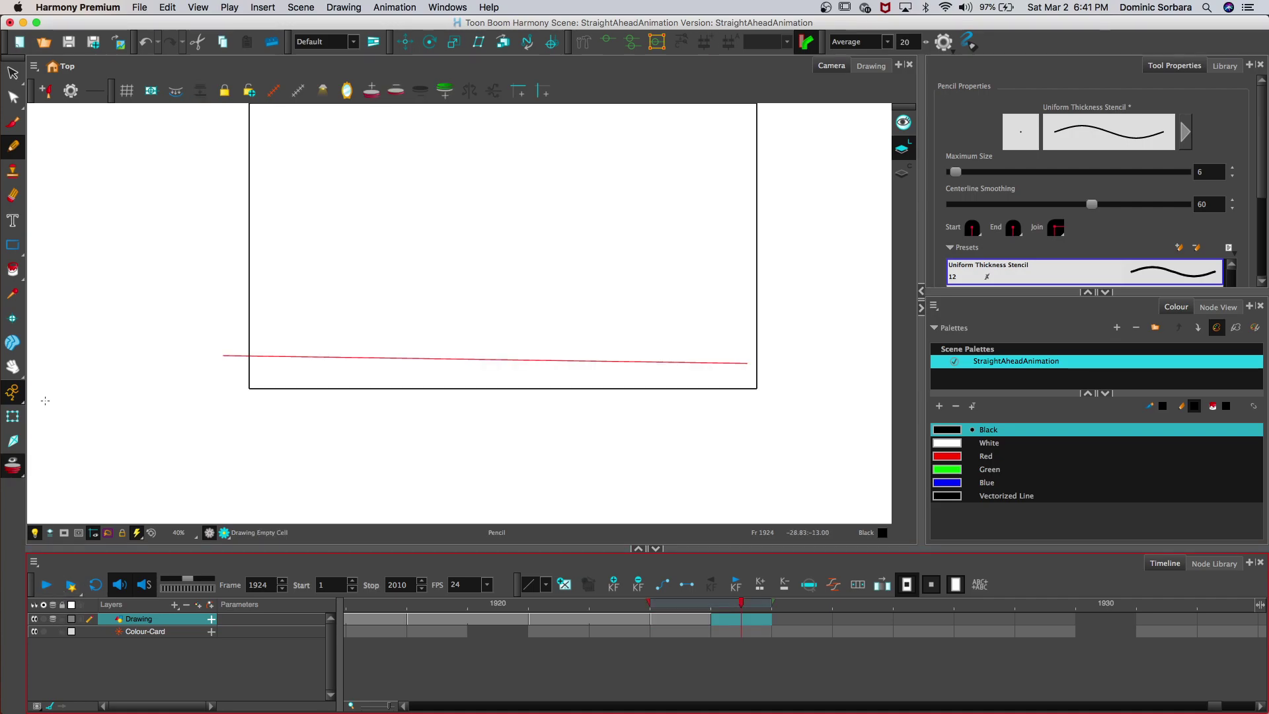
pyautogui.moveTo(224, 356); pyautogui.dragTo(560, 360)
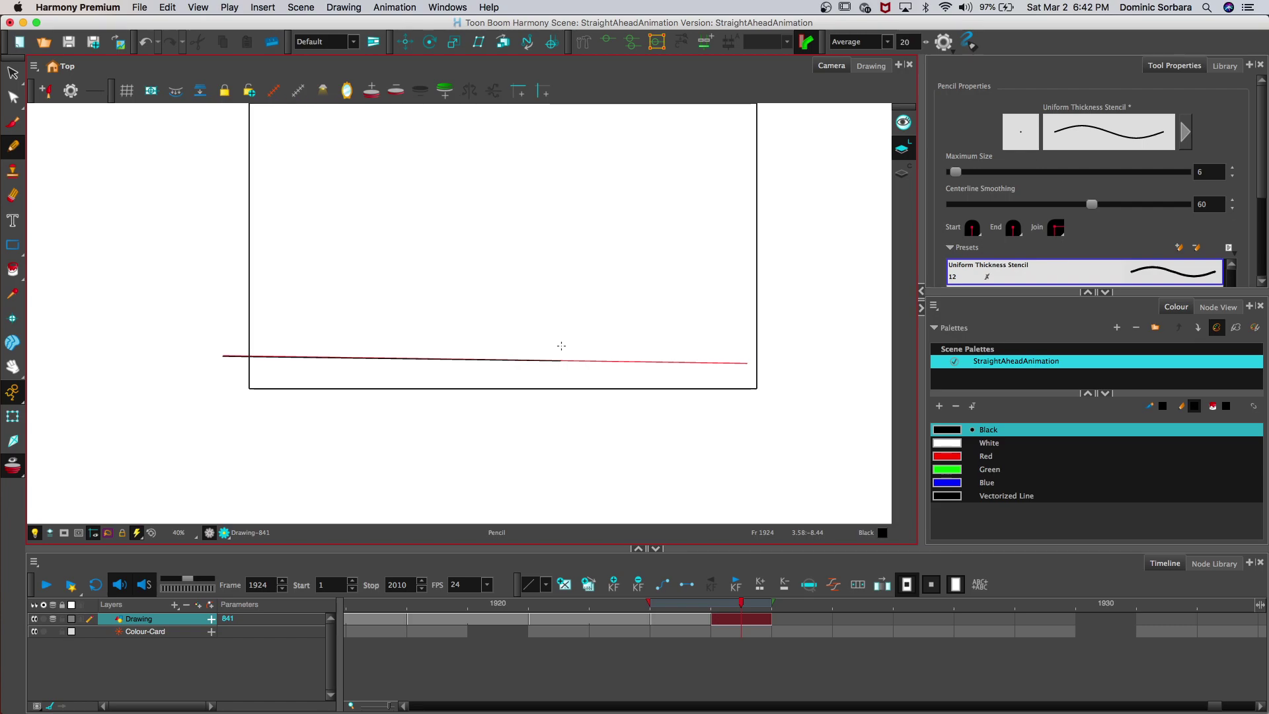
pyautogui.click(683, 621)
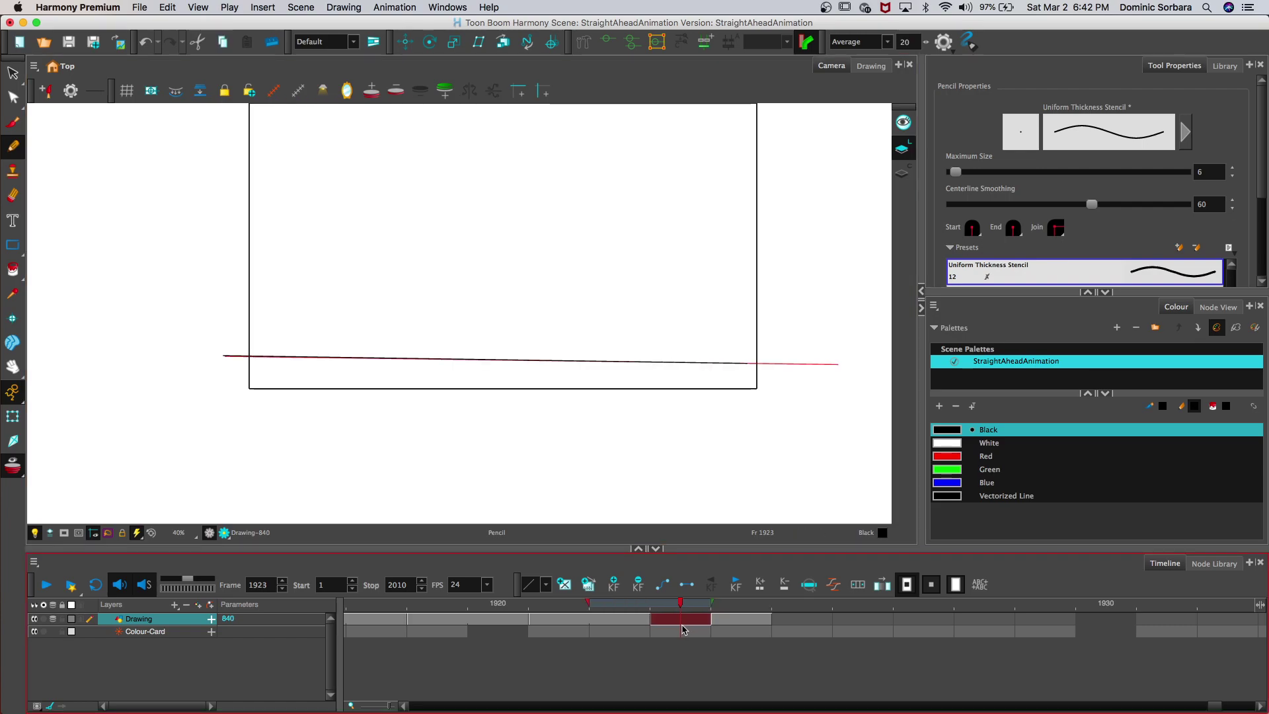
# Step: Hold frame 1924's drawing through frame 1926 and trace a shorter line on frame 1927, keeping the same left end
pyautogui.click(731, 617)
pyautogui.moveTo(744, 616); pyautogui.dragTo(869, 621)
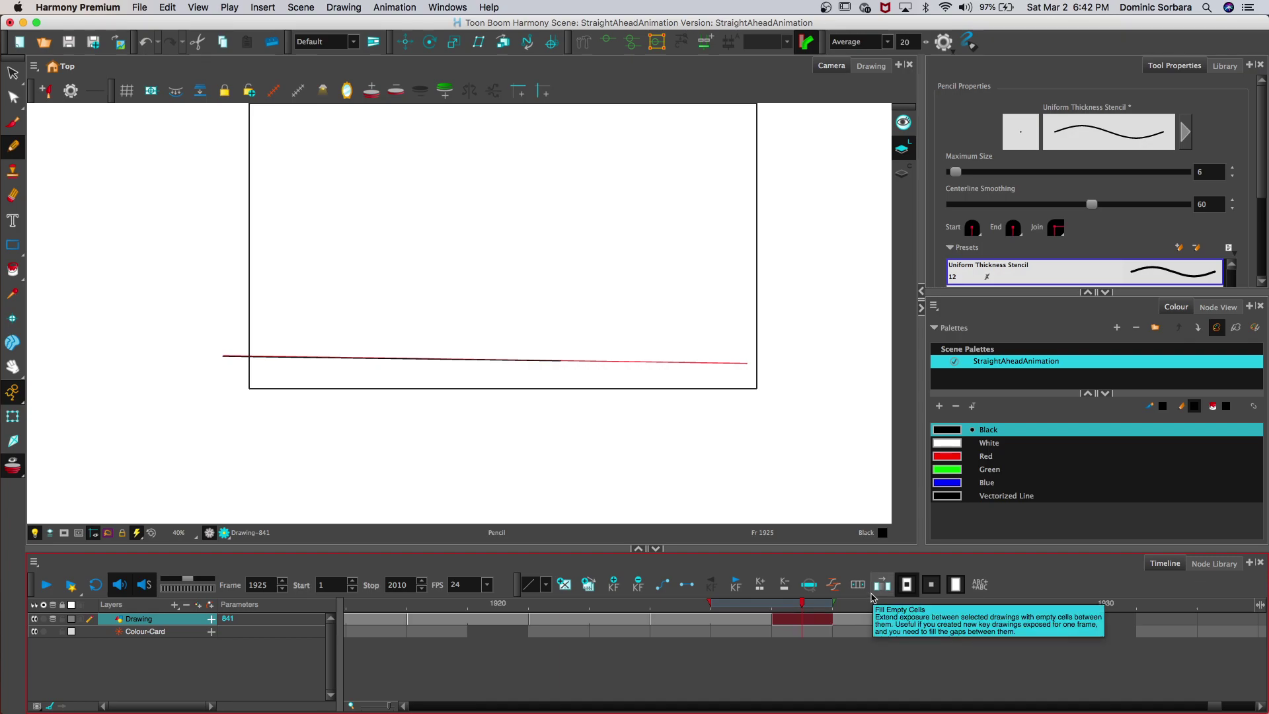
pyautogui.click(866, 620)
pyautogui.click(907, 618)
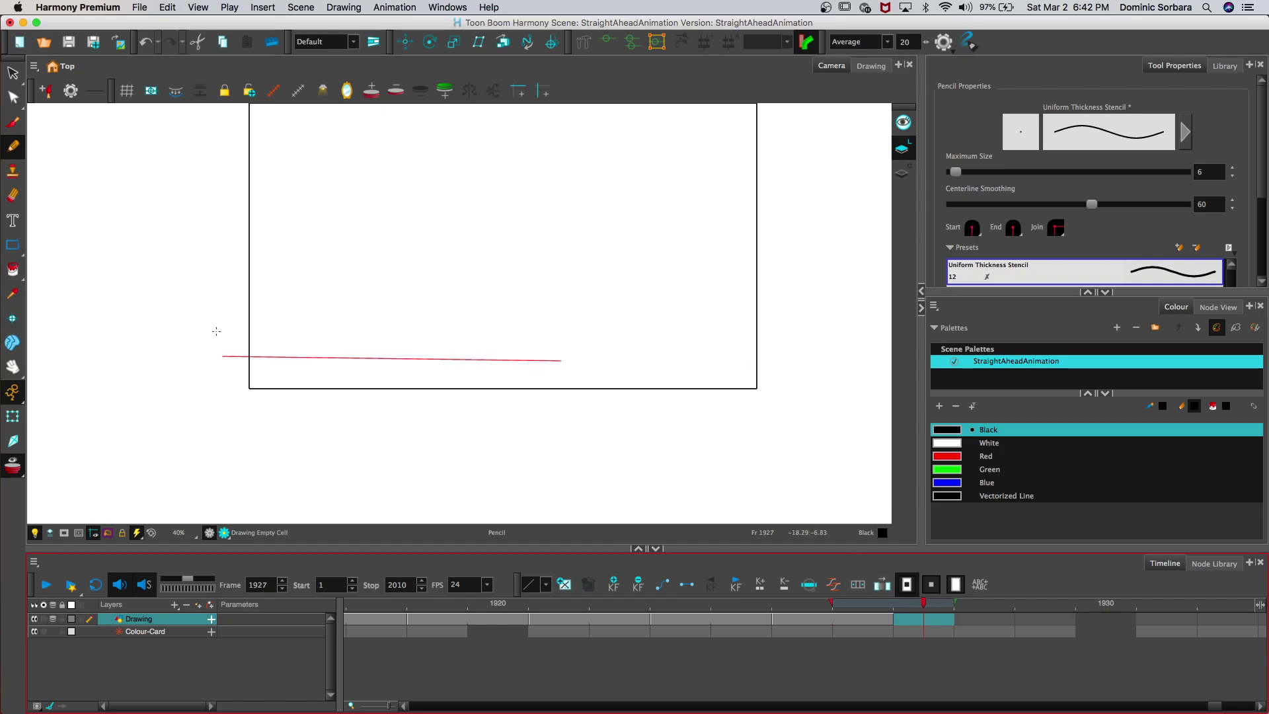
pyautogui.moveTo(226, 357); pyautogui.dragTo(438, 359)
# Step: On frame 1927, add a short tip curving upward from the right end of the line
pyautogui.click(13, 366)
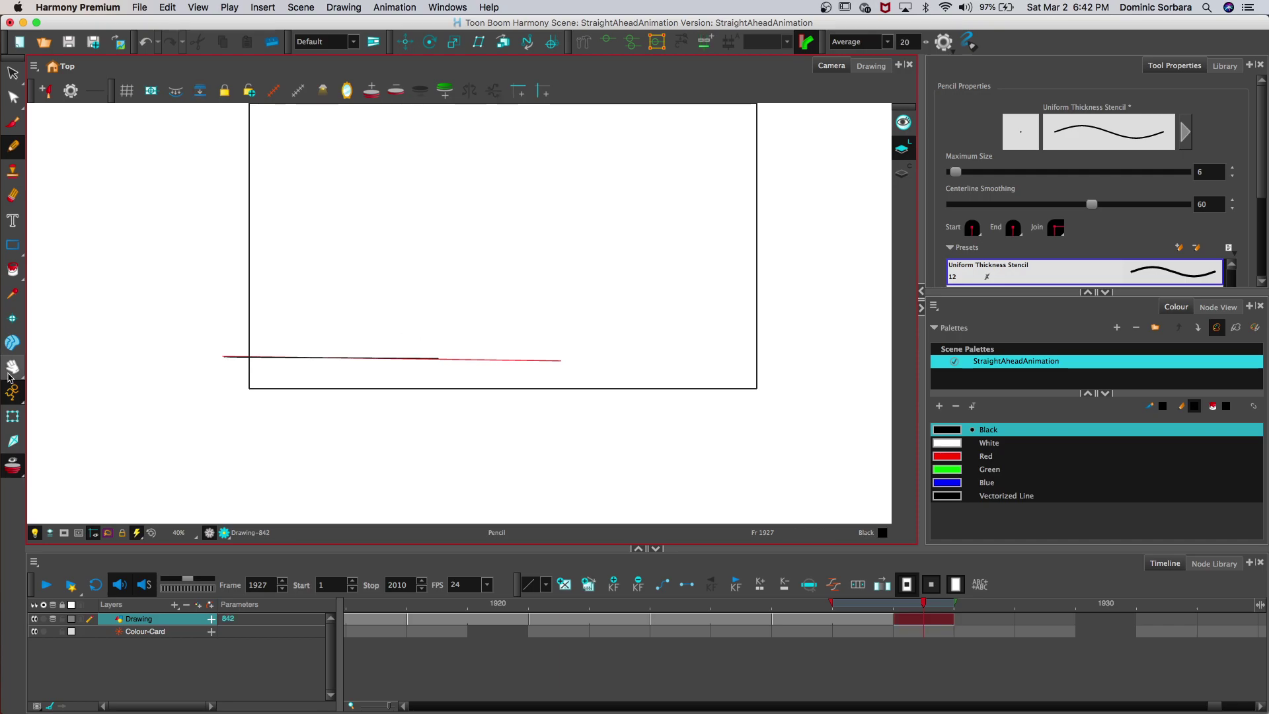
pyautogui.moveTo(115, 353); pyautogui.dragTo(116, 413)
pyautogui.scroll(-1, 132, 383)
pyautogui.scroll(2, 127, 378)
pyautogui.click(12, 145)
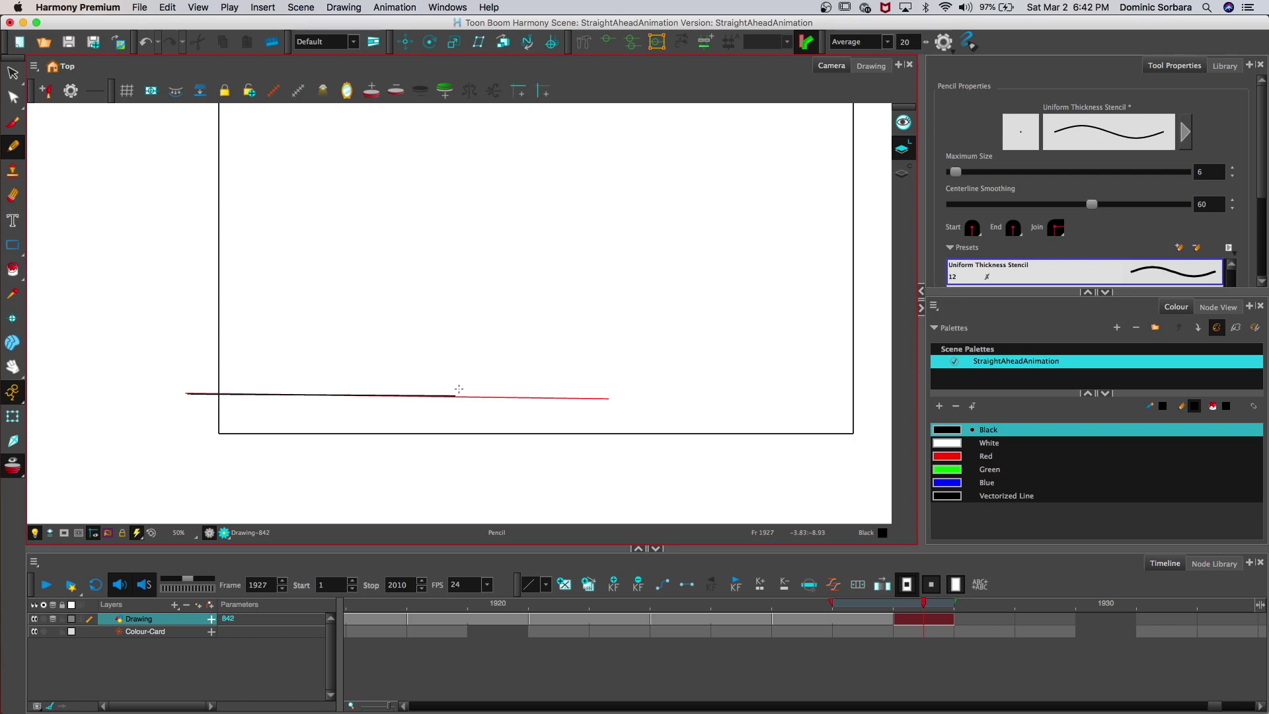
pyautogui.moveTo(474, 386); pyautogui.dragTo(521, 334)
pyautogui.press('super+z')
pyautogui.moveTo(481, 368); pyautogui.dragTo(480, 369)
pyautogui.press('1')
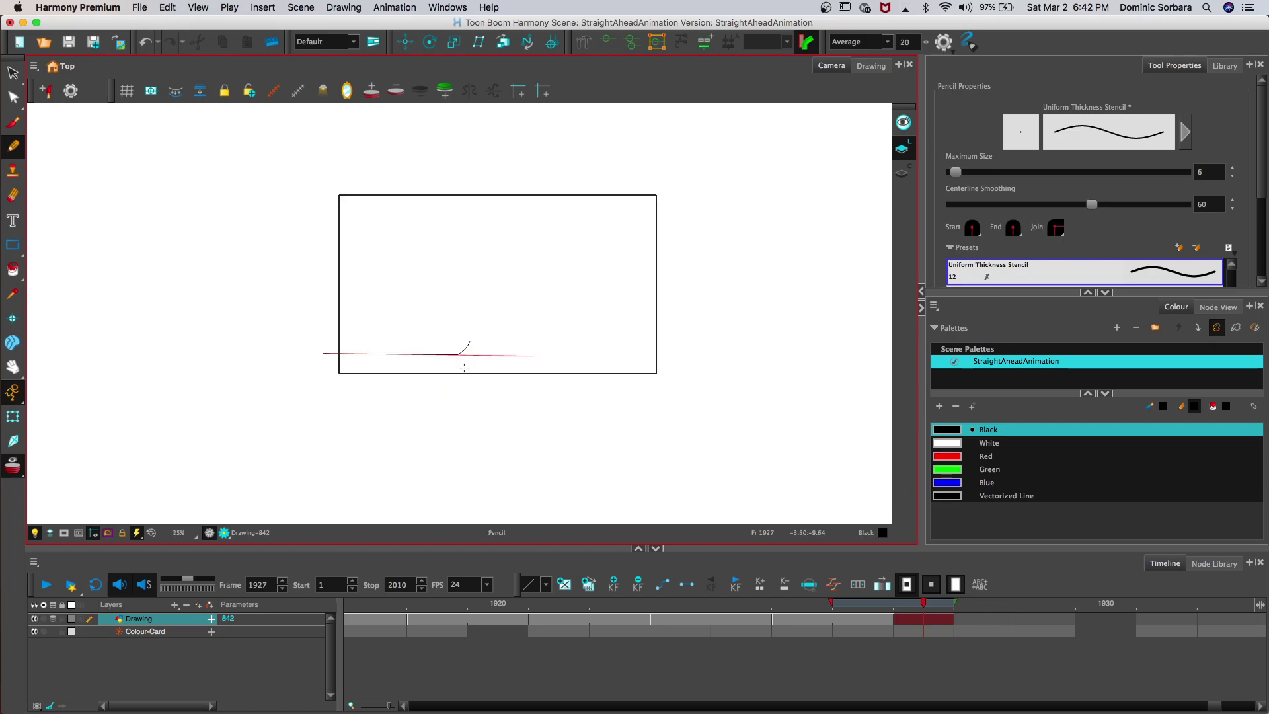
# Step: Scrub back through the straight-line drawings to frame 1920 and turn off the Drawing layer's onion skin
pyautogui.click(644, 604)
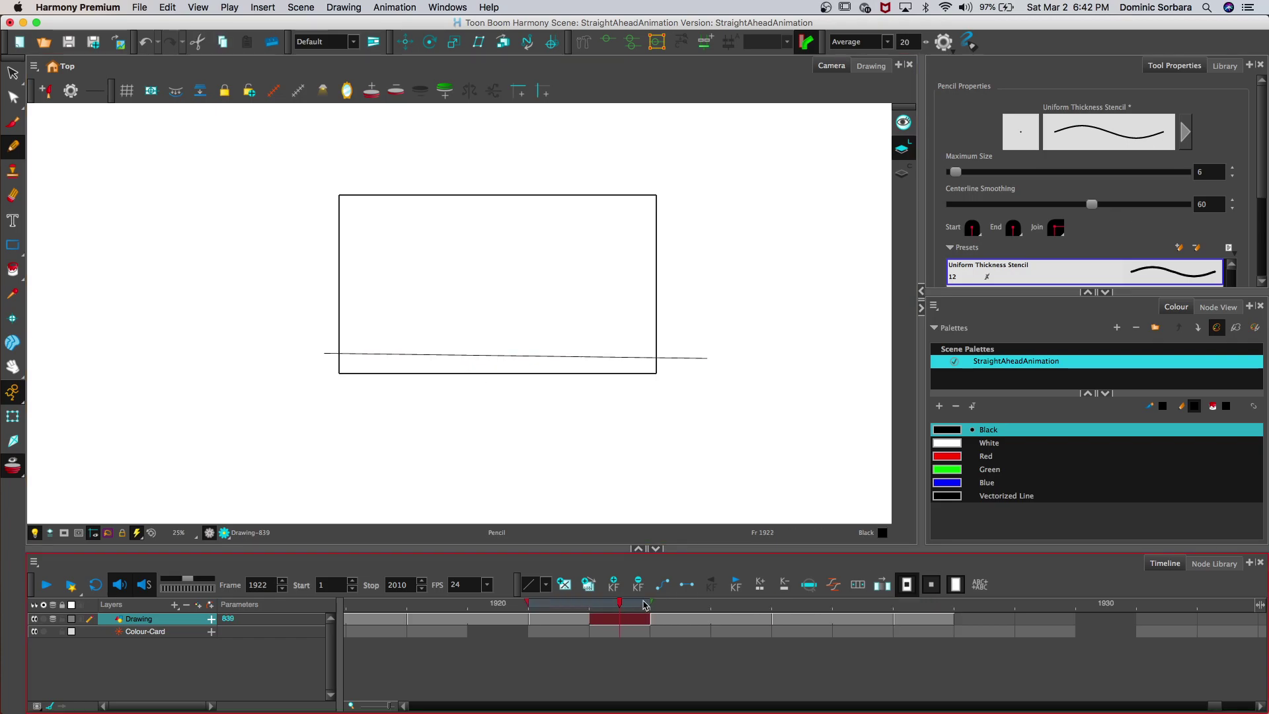
pyautogui.moveTo(645, 604); pyautogui.dragTo(471, 601)
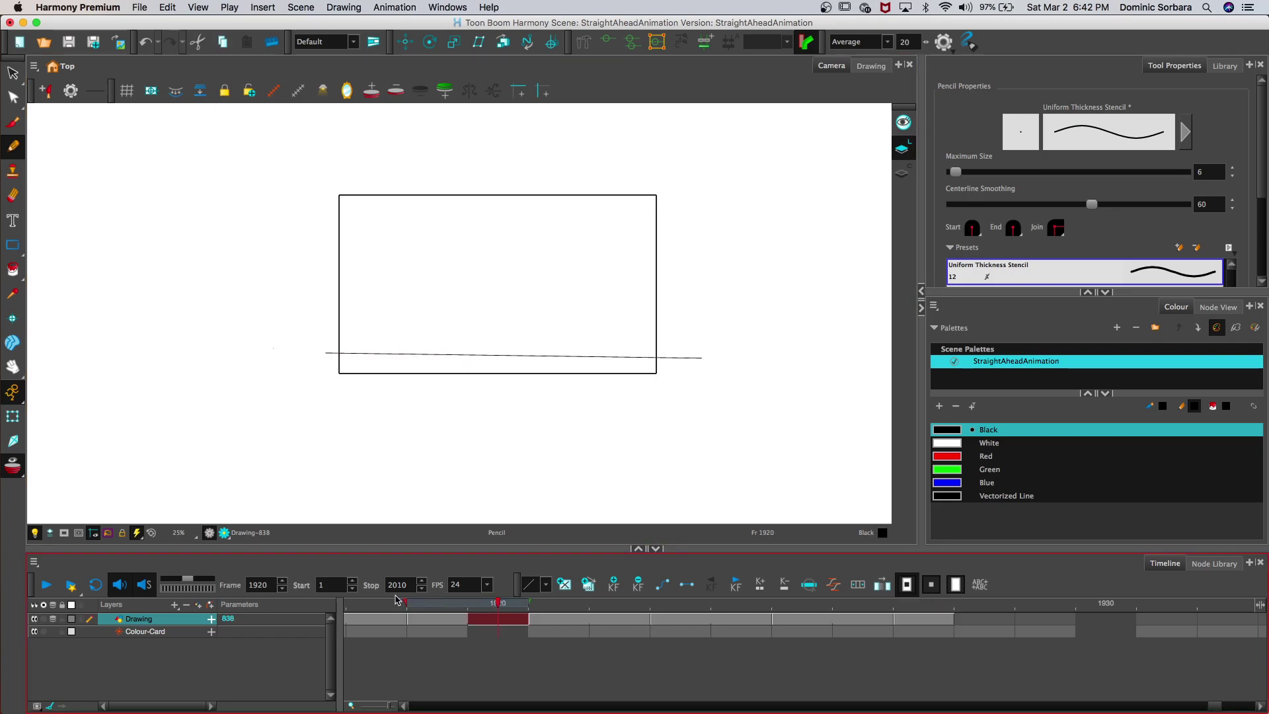
pyautogui.click(54, 619)
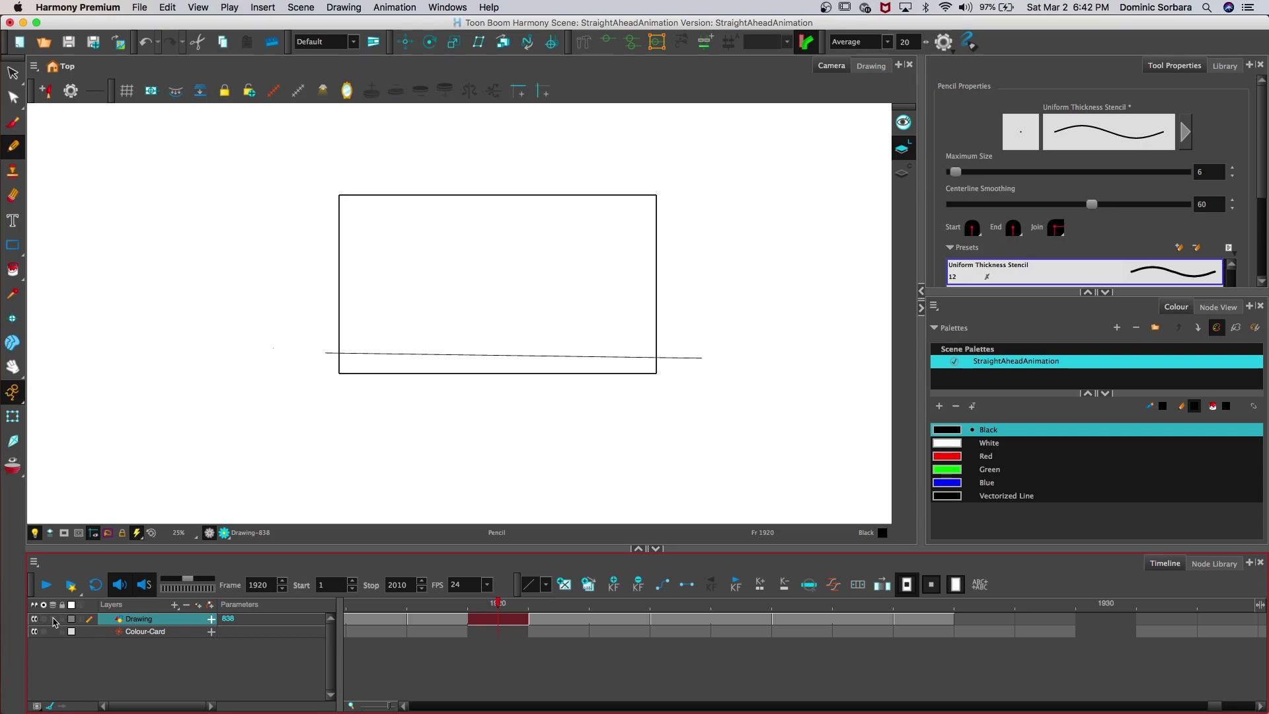
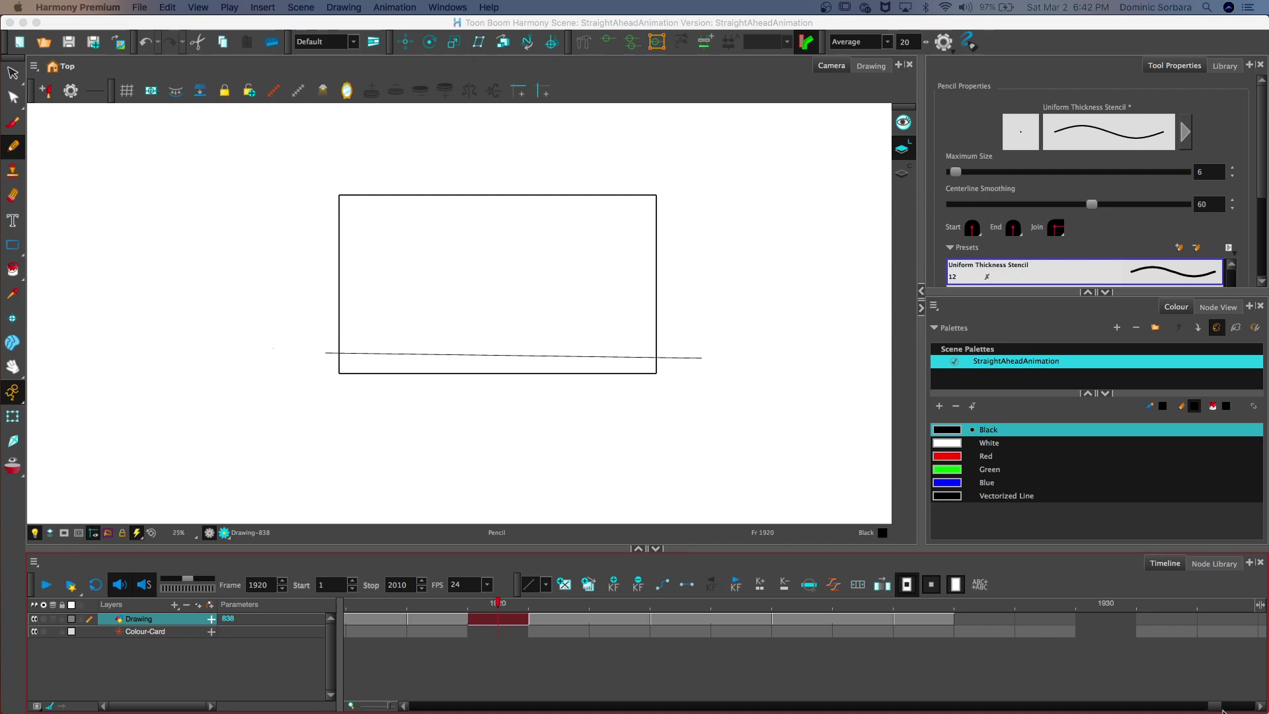
# Step: Play the animation from frame 1857 to review the motion of the line drawings made so far
pyautogui.click(1222, 708)
pyautogui.moveTo(1223, 707); pyautogui.dragTo(1194, 706)
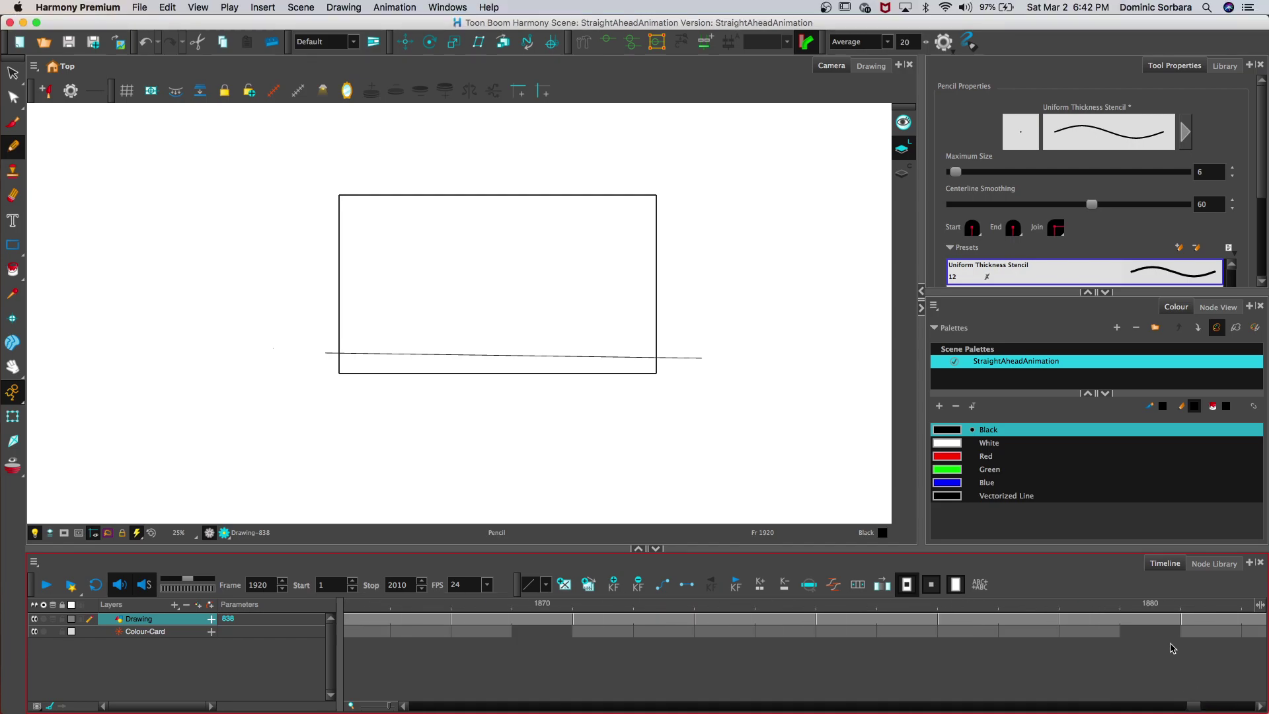
pyautogui.click(540, 603)
pyautogui.moveTo(517, 605)
pyautogui.mouseDown()
pyautogui.moveTo(335, 596)
pyautogui.moveTo(268, 566)
pyautogui.mouseUp()
pyautogui.click(48, 584)
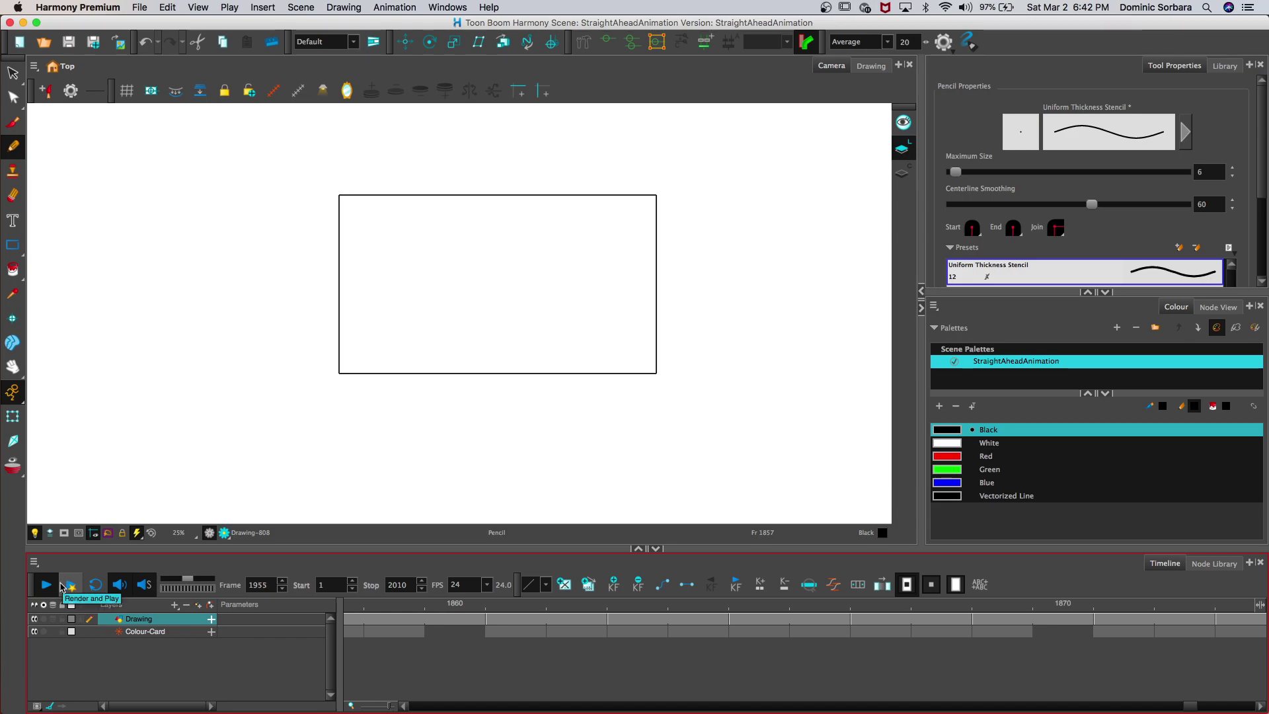
# Step: On frame 1928 with the onion skin on, trace the line's horizontal part from its left end to the bend
pyautogui.click(463, 618)
pyautogui.moveTo(470, 603)
pyautogui.mouseDown()
pyautogui.moveTo(293, 618)
pyautogui.moveTo(643, 621)
pyautogui.mouseUp()
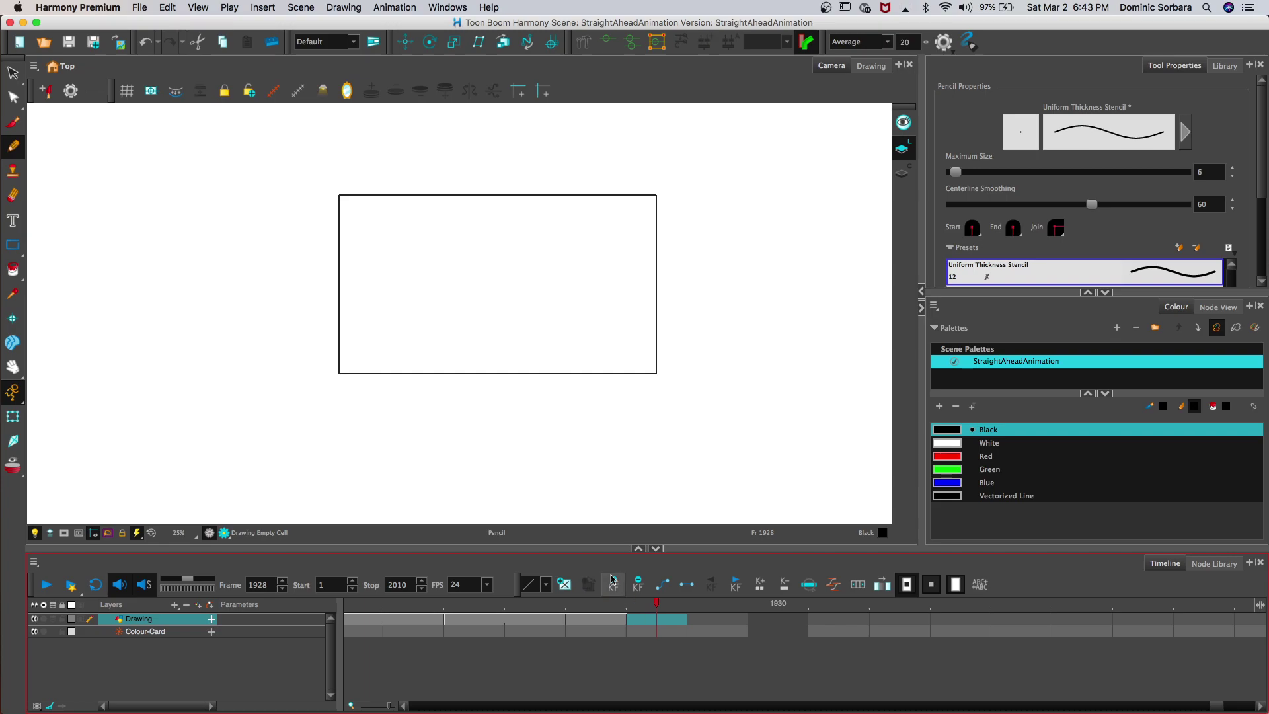
pyautogui.click(52, 619)
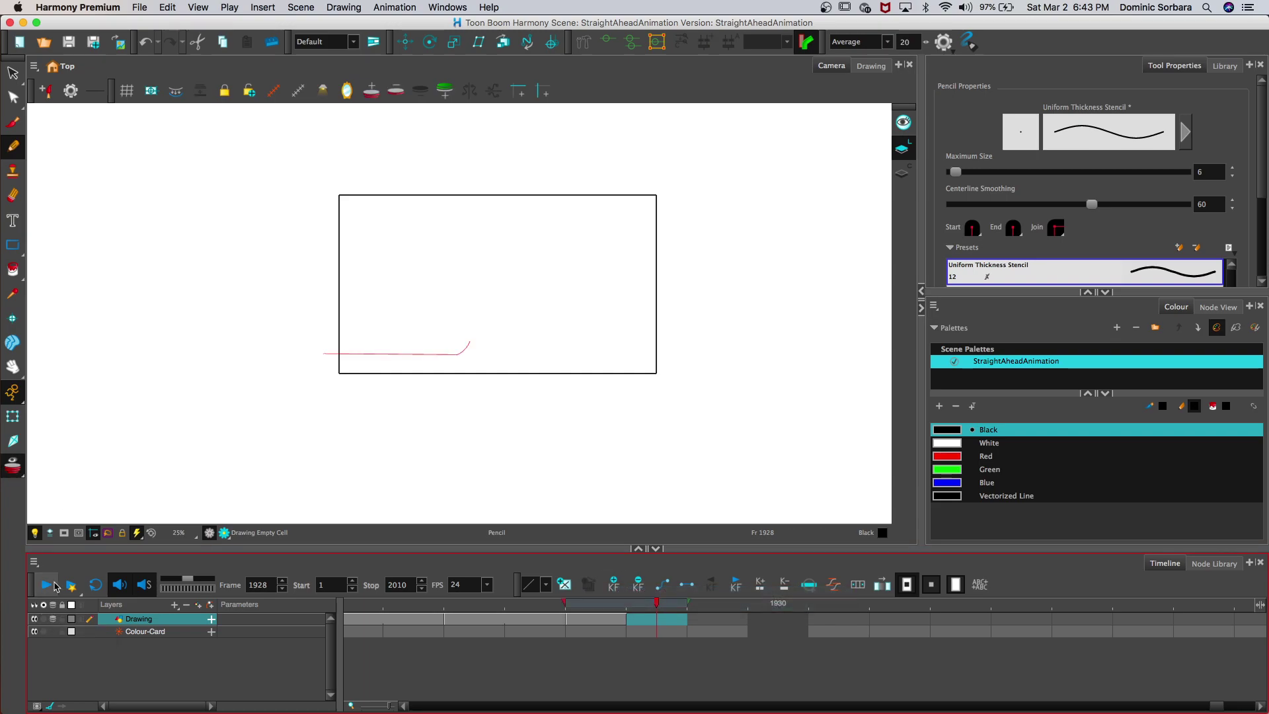
pyautogui.click(12, 366)
pyautogui.click(175, 295)
pyautogui.press('2')
pyautogui.press('2')
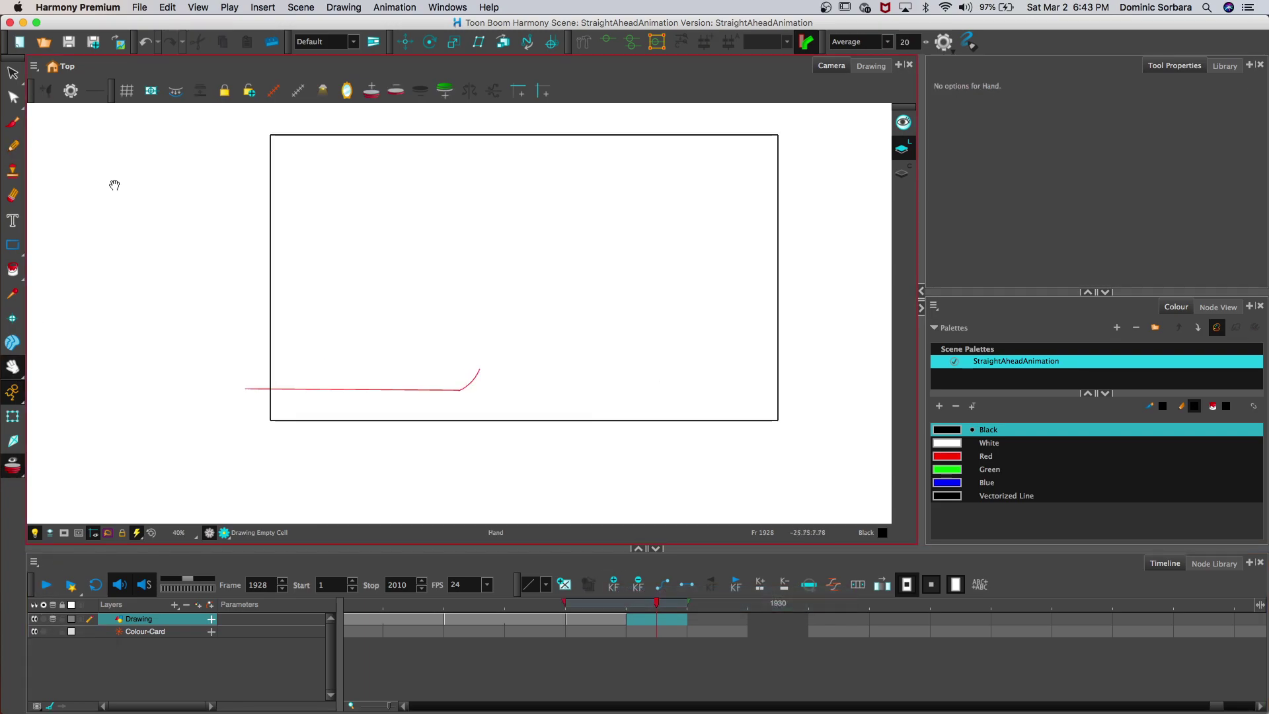
pyautogui.click(13, 146)
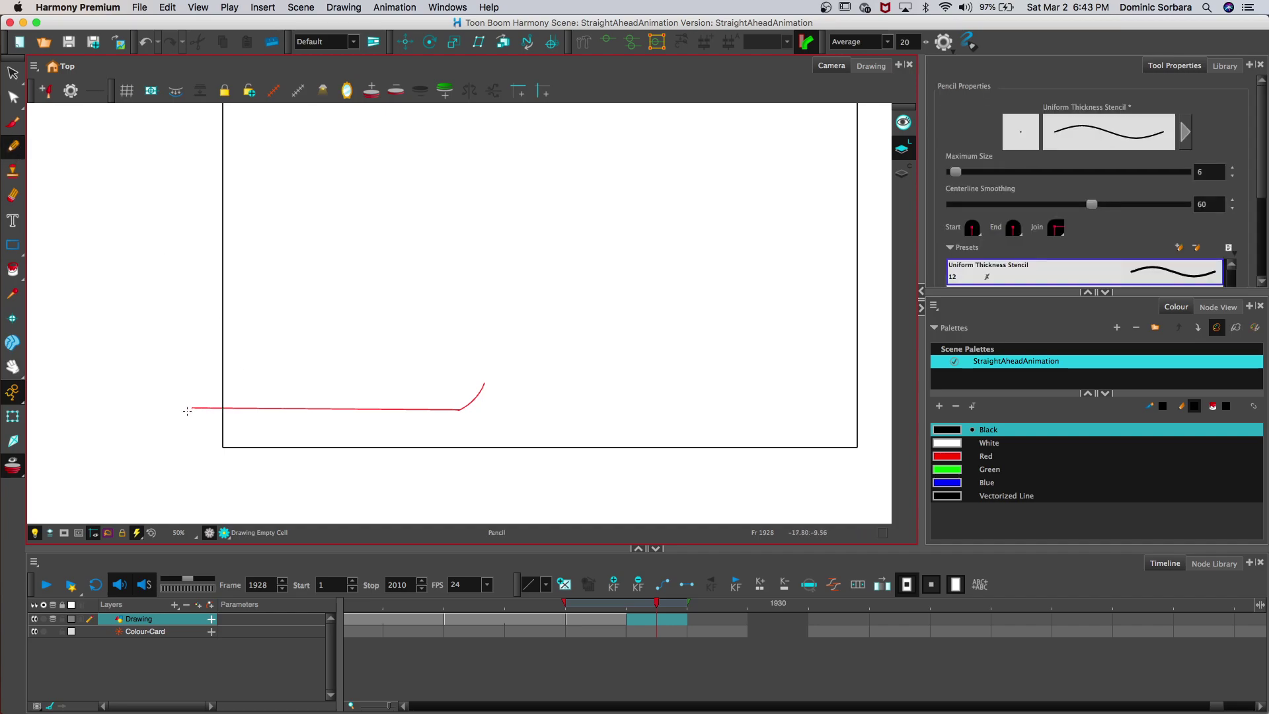
pyautogui.moveTo(192, 407); pyautogui.dragTo(457, 410)
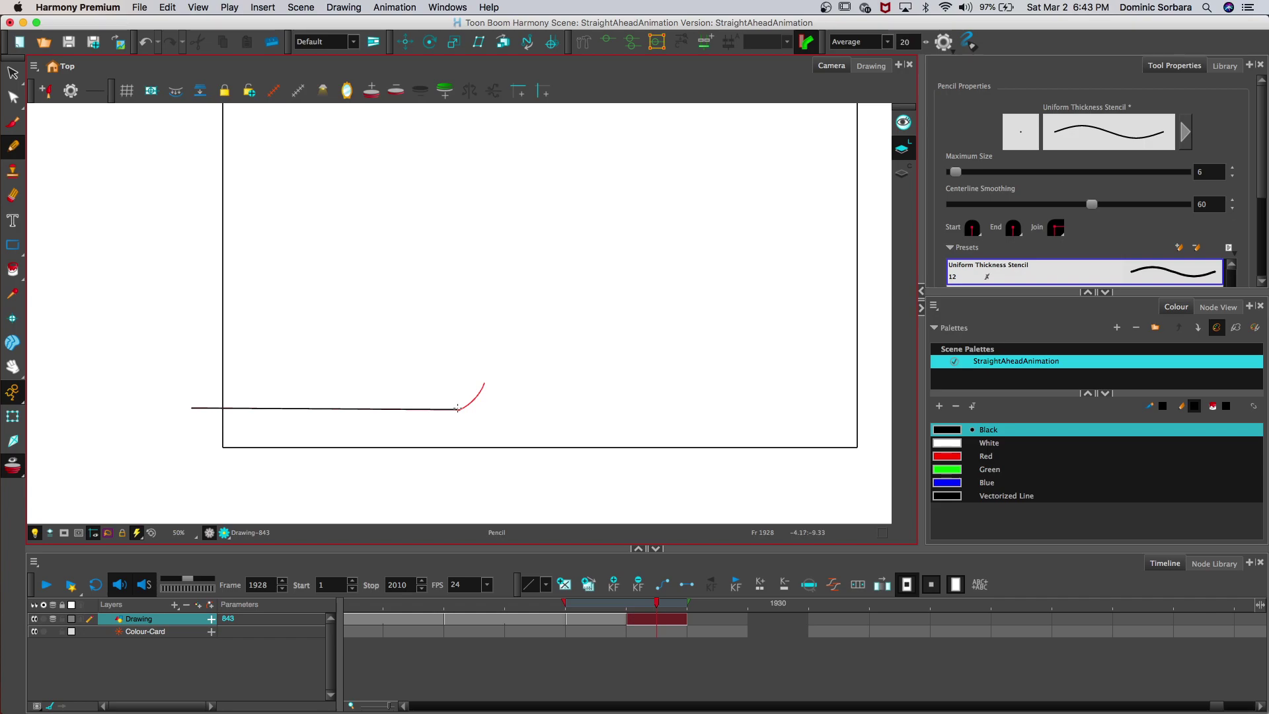
# Step: Draw a tall upward stroke from the bend on frame 1928 and erase its top down to about the camera frame's mid-height
pyautogui.moveTo(489, 235); pyautogui.dragTo(514, 111)
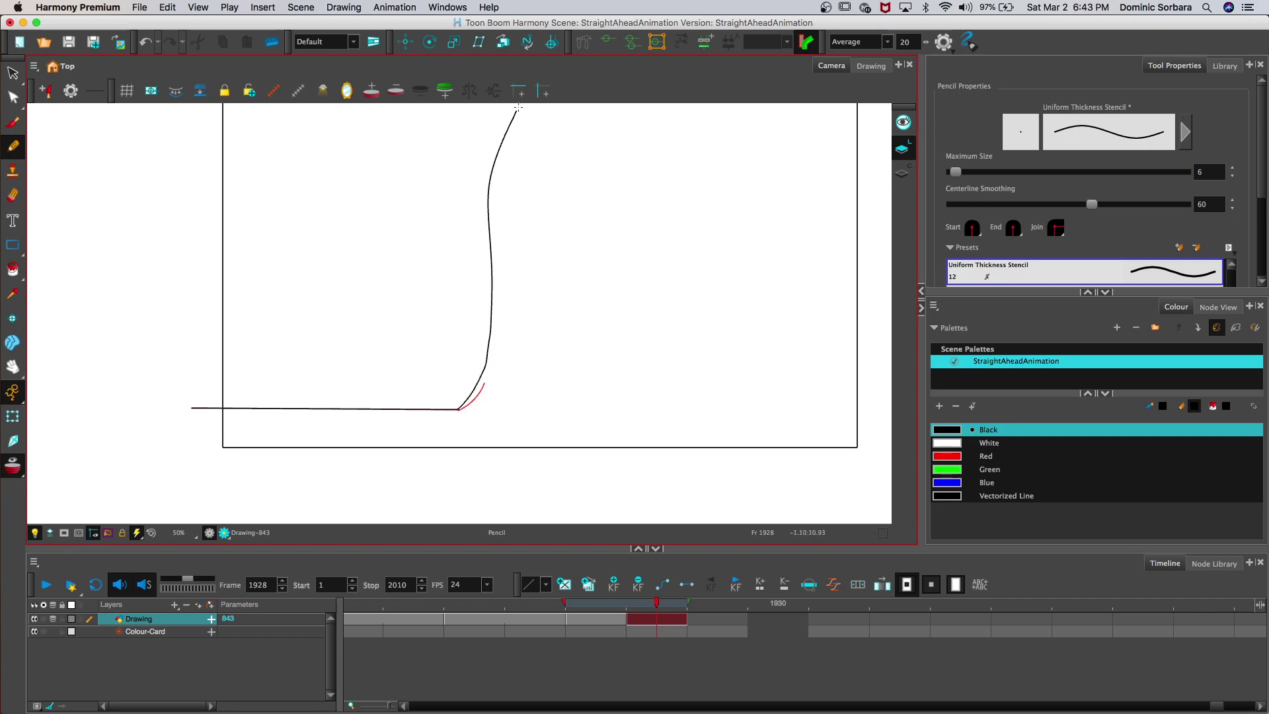
pyautogui.hotkey('ctrl', 'z')
pyautogui.moveTo(457, 409)
pyautogui.mouseDown()
pyautogui.moveTo(495, 168)
pyautogui.moveTo(518, 107)
pyautogui.mouseUp()
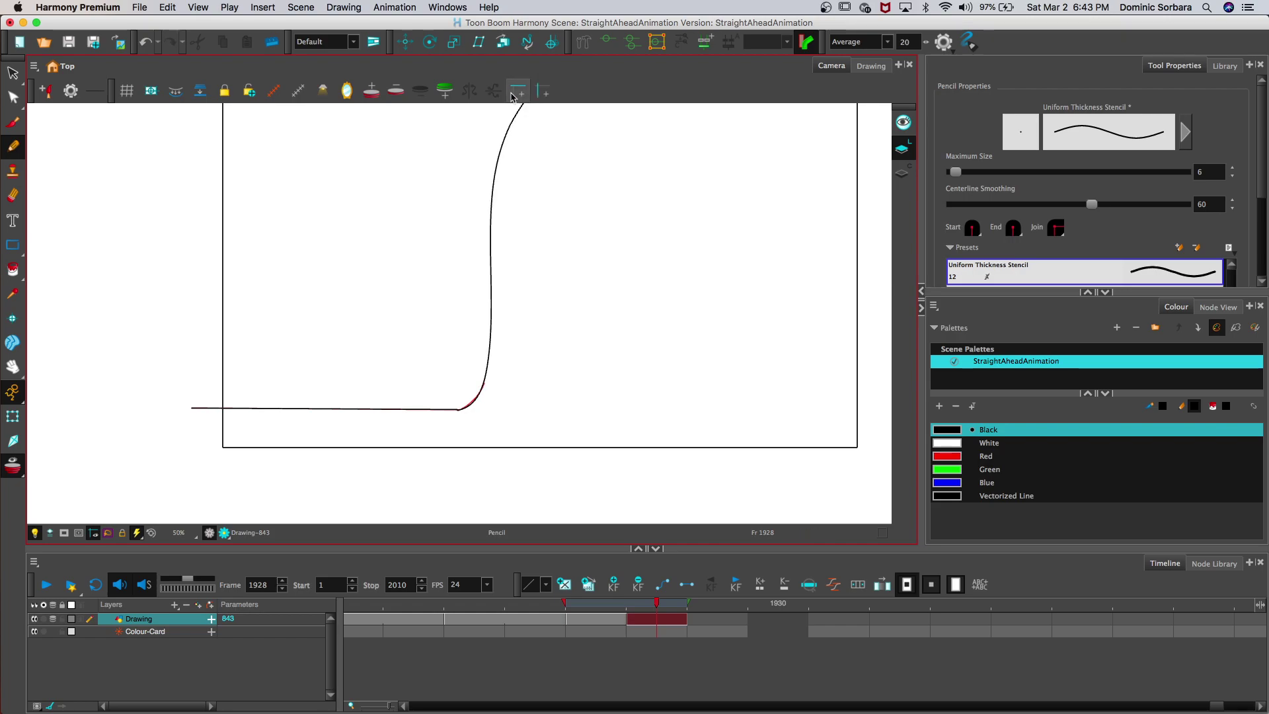
pyautogui.press('2')
pyautogui.moveTo(518, 136); pyautogui.dragTo(483, 234)
pyautogui.moveTo(495, 180); pyautogui.dragTo(482, 250)
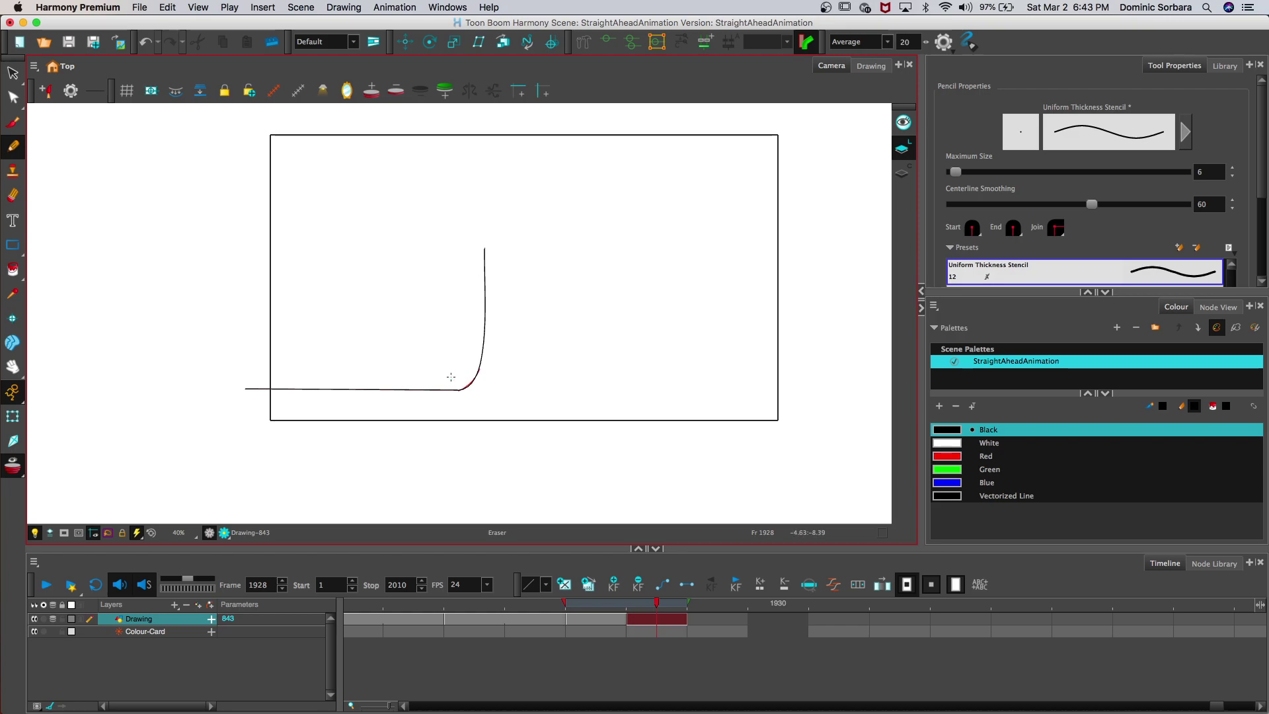
pyautogui.moveTo(482, 243)
pyautogui.mouseDown()
pyautogui.moveTo(484, 268)
pyautogui.moveTo(482, 250)
pyautogui.mouseUp()
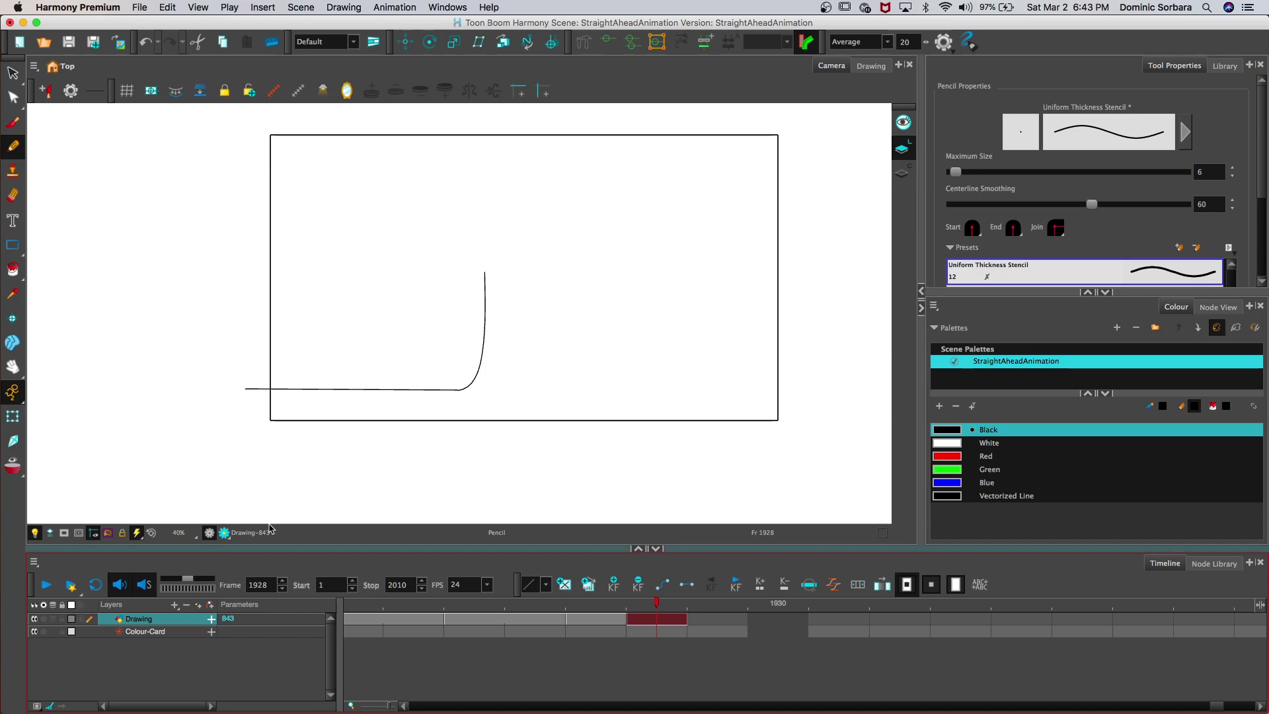
# Step: Scrub back through the curl drawings and play the animation from frame 1883 with the onion skin off
pyautogui.click(557, 602)
pyautogui.moveTo(555, 599); pyautogui.dragTo(130, 583)
pyautogui.press(',')
pyautogui.press(',')
pyautogui.press(',')
pyautogui.press(',')
pyautogui.press(',')
pyautogui.press(',')
pyautogui.press(',')
pyautogui.press(',')
pyautogui.press(',')
pyautogui.press(',')
pyautogui.press(',')
pyautogui.press(',')
pyautogui.press(',')
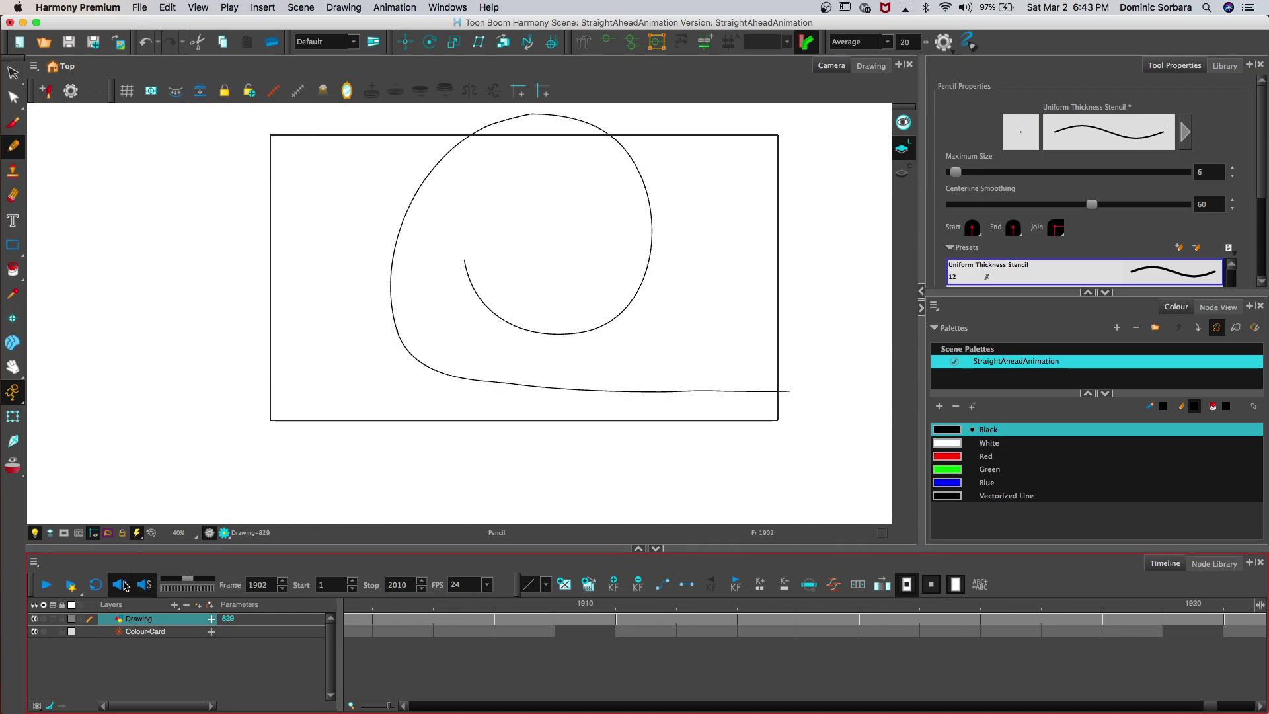
pyautogui.click(42, 584)
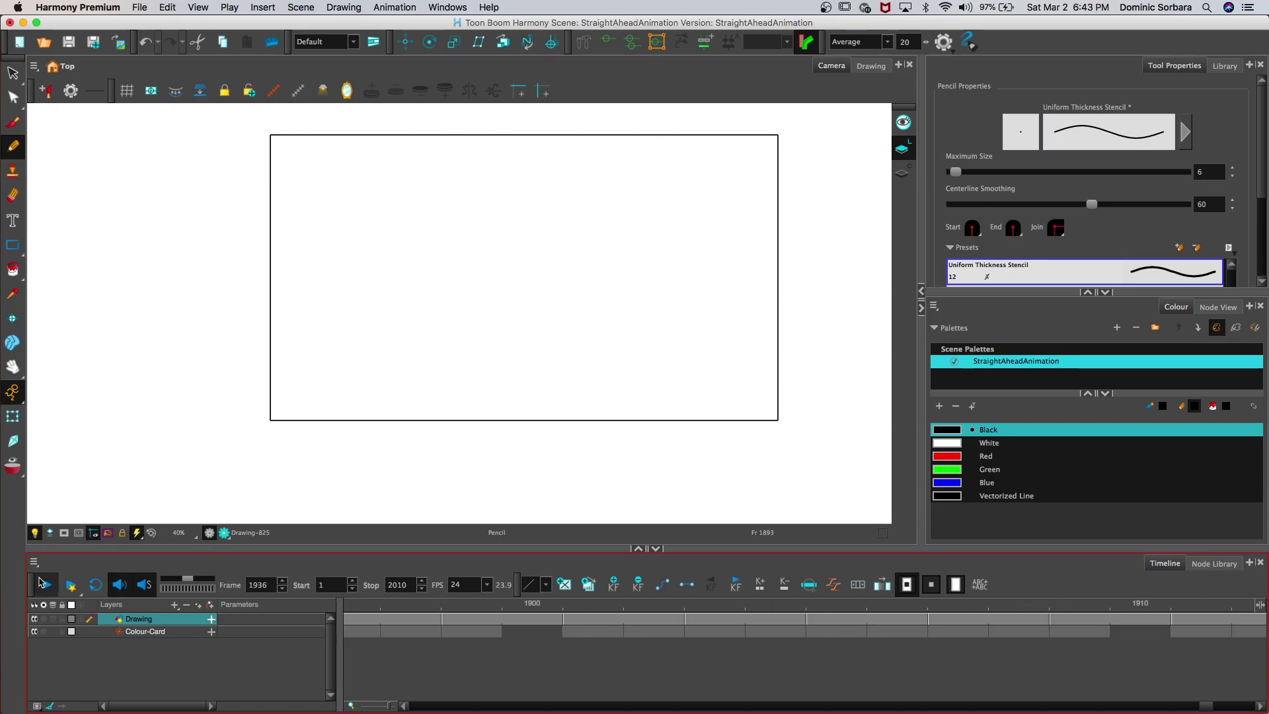
pyautogui.click(45, 585)
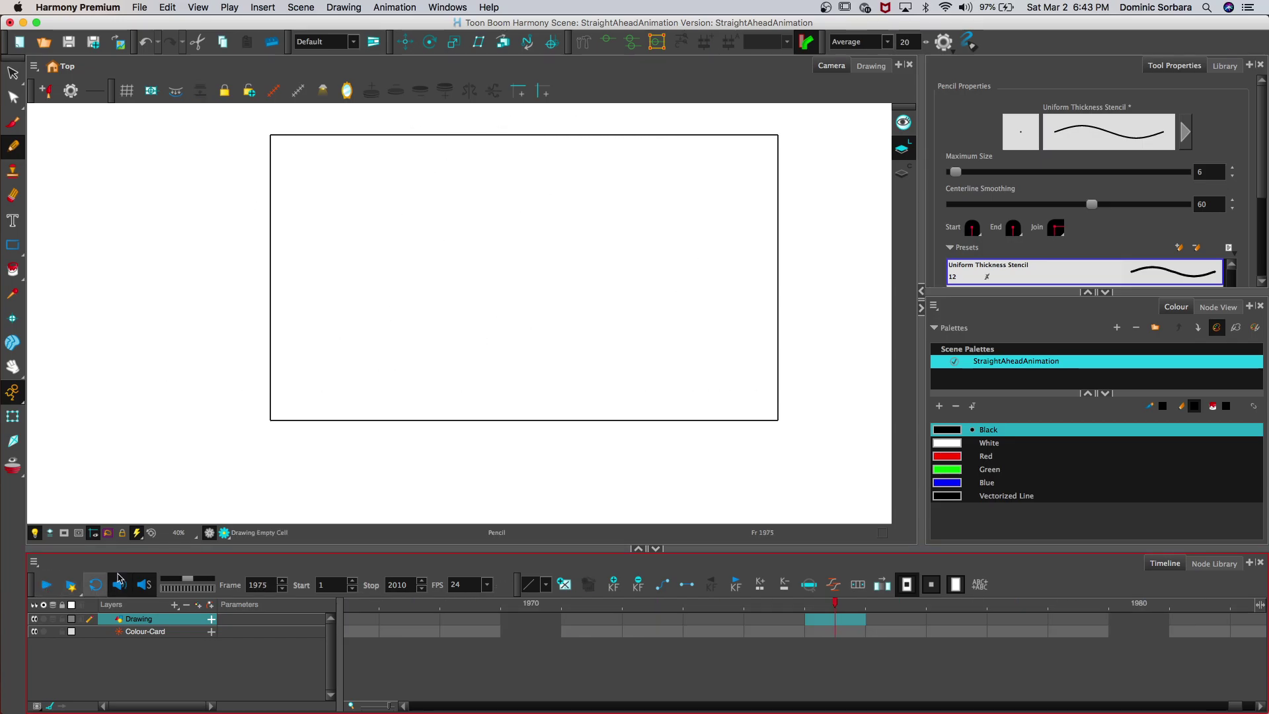
# Step: Hold frame 1928's drawing through frame 1929 and turn on the Drawing layer's onion skin at frame 1930
pyautogui.moveTo(395, 605); pyautogui.dragTo(504, 624)
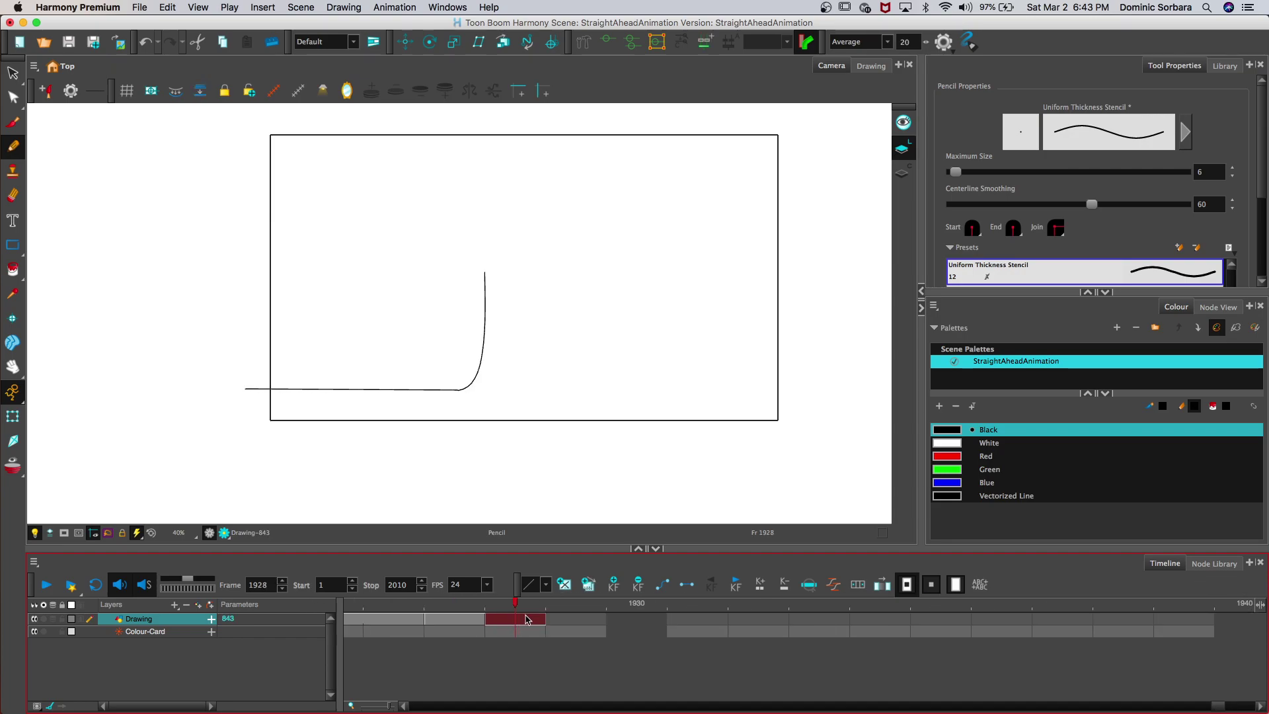
pyautogui.click(551, 619)
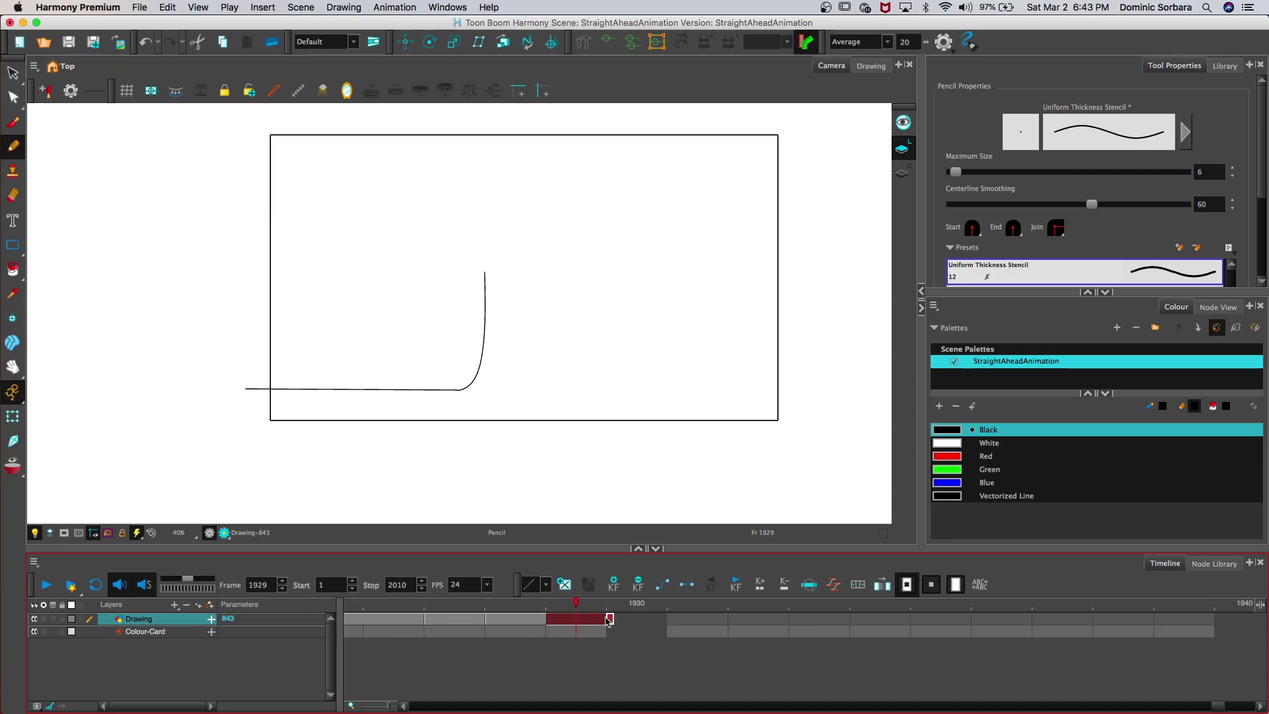
pyautogui.click(627, 616)
pyautogui.click(54, 620)
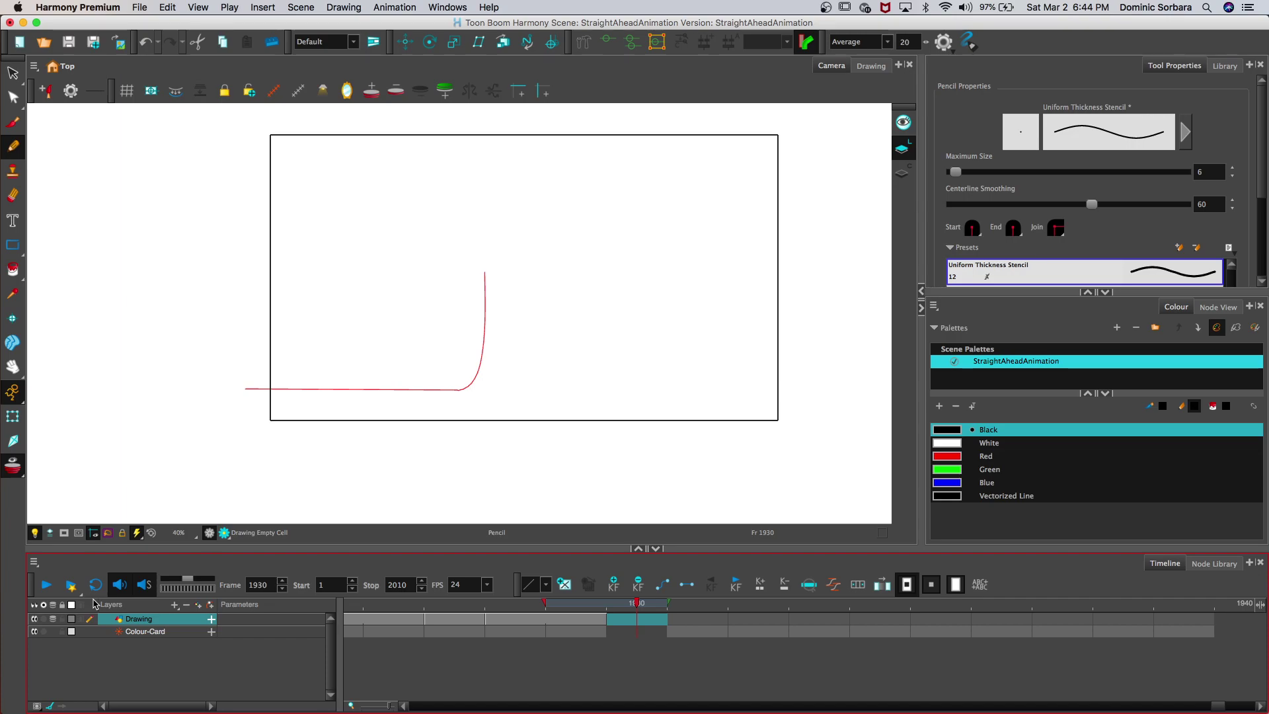
# Step: On frame 1930, trace the line from its left end and extend it almost to the camera frame's top edge, curving the tip right
pyautogui.click(12, 367)
pyautogui.press('2')
pyautogui.press('2')
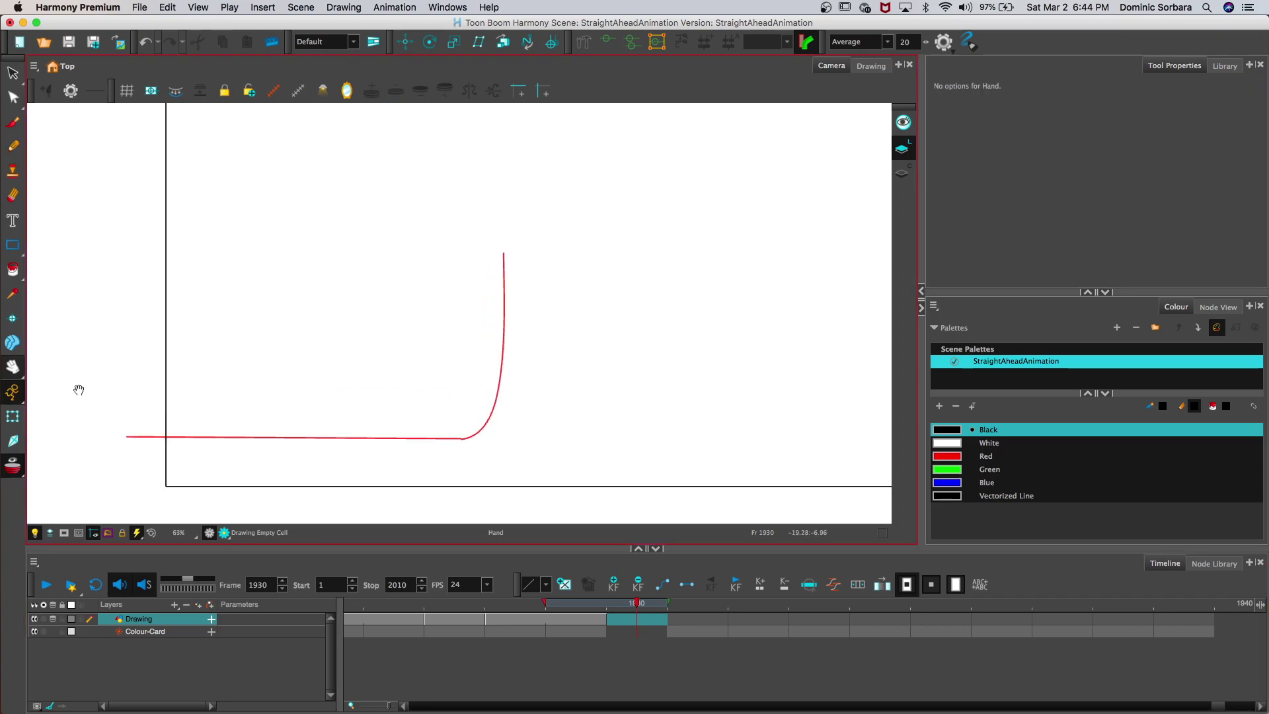
pyautogui.click(13, 146)
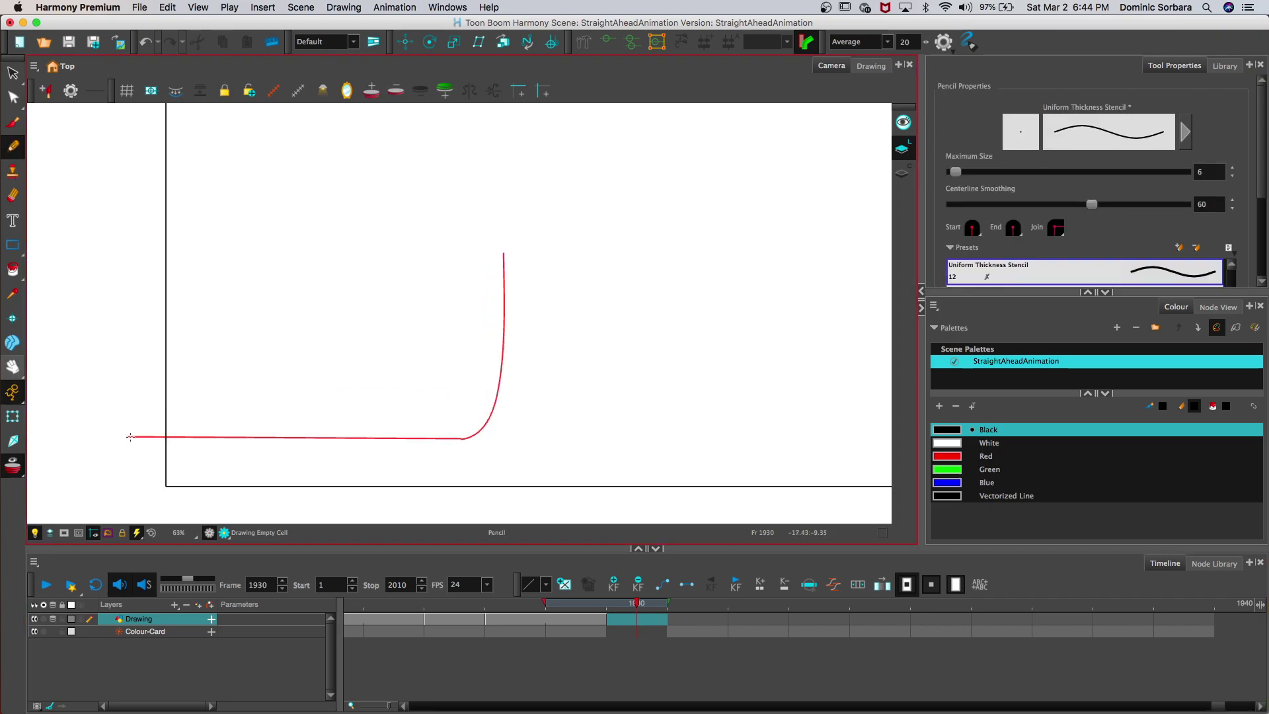
pyautogui.moveTo(137, 436)
pyautogui.mouseDown()
pyautogui.moveTo(478, 431)
pyautogui.moveTo(500, 392)
pyautogui.moveTo(508, 177)
pyautogui.moveTo(527, 77)
pyautogui.mouseUp()
pyautogui.hotkey('alt', 'e')
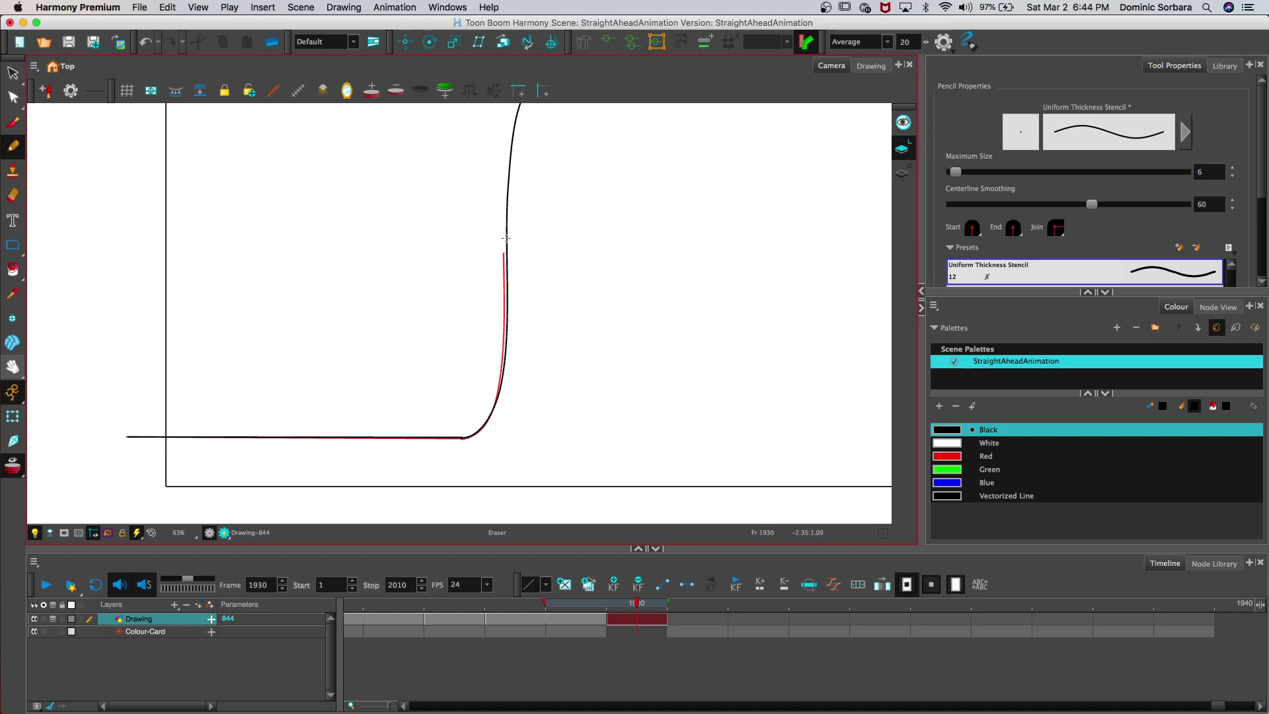
pyautogui.scroll(-1, 497, 260)
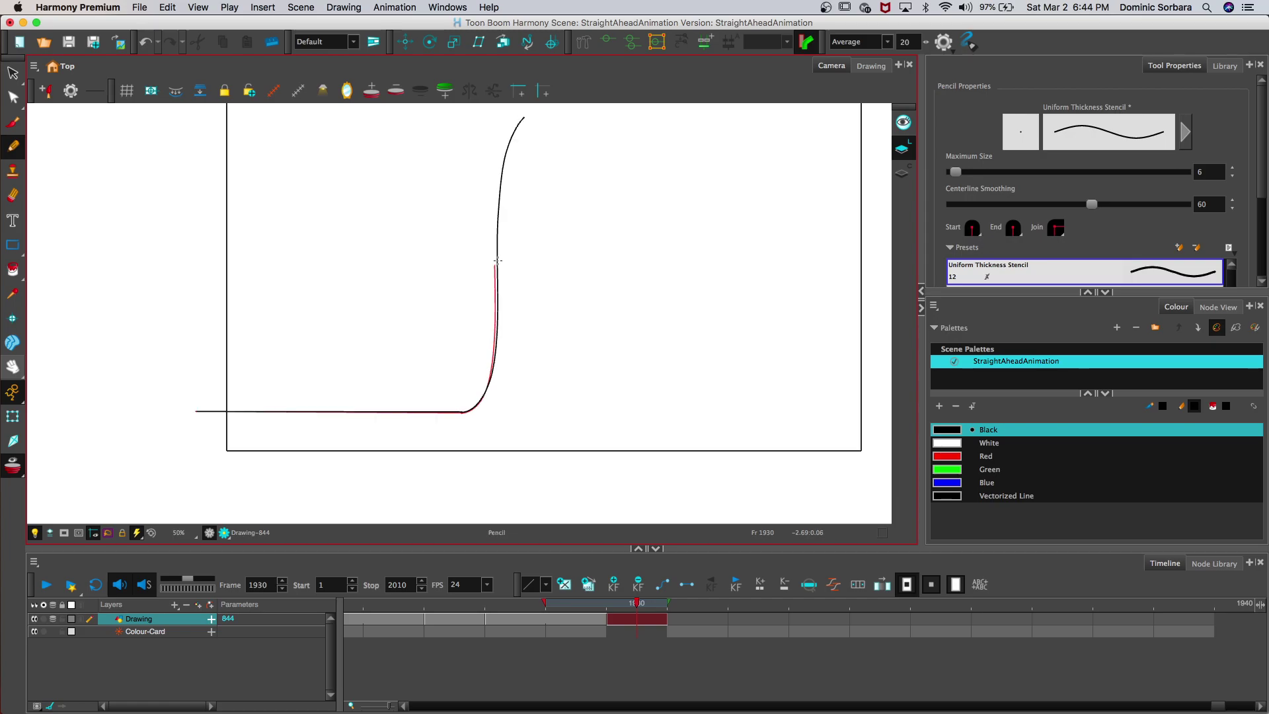
pyautogui.scroll(-1, 497, 260)
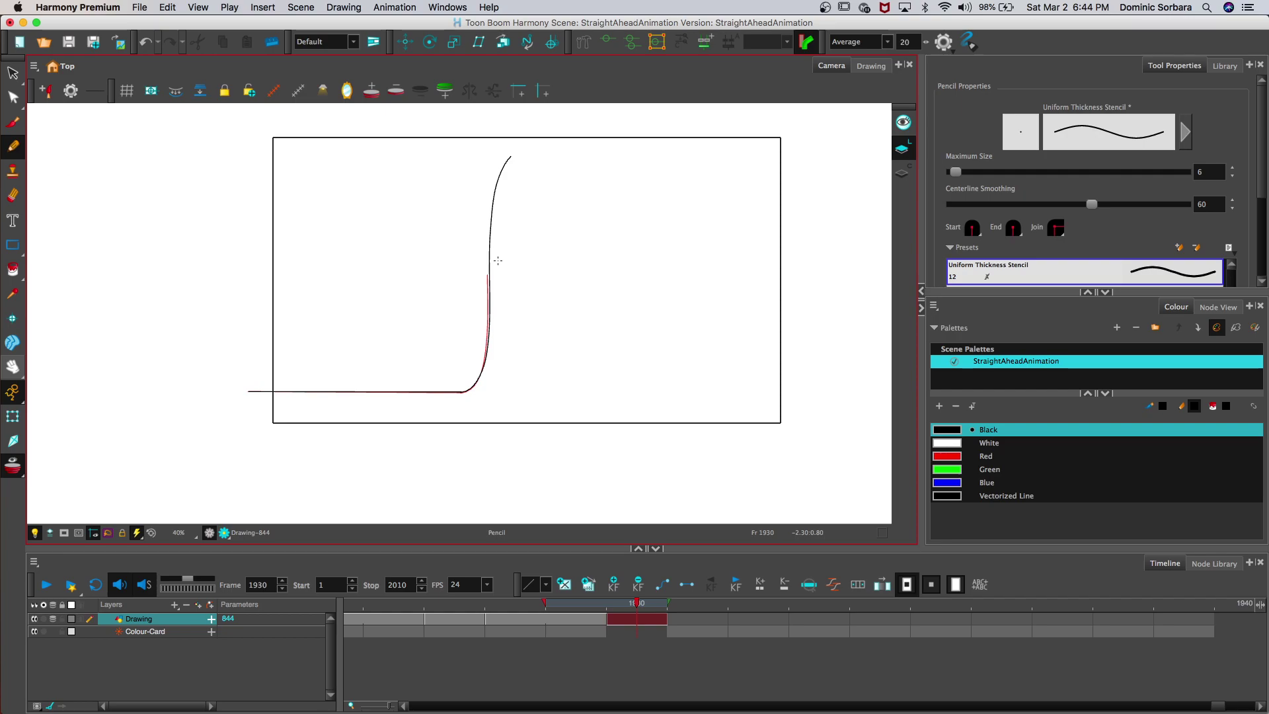
# Step: Hold frame 1930's drawing through frame 1931 and trace the line's horizontal part up to the bend on frame 1932
pyautogui.click(693, 624)
pyautogui.click(697, 621)
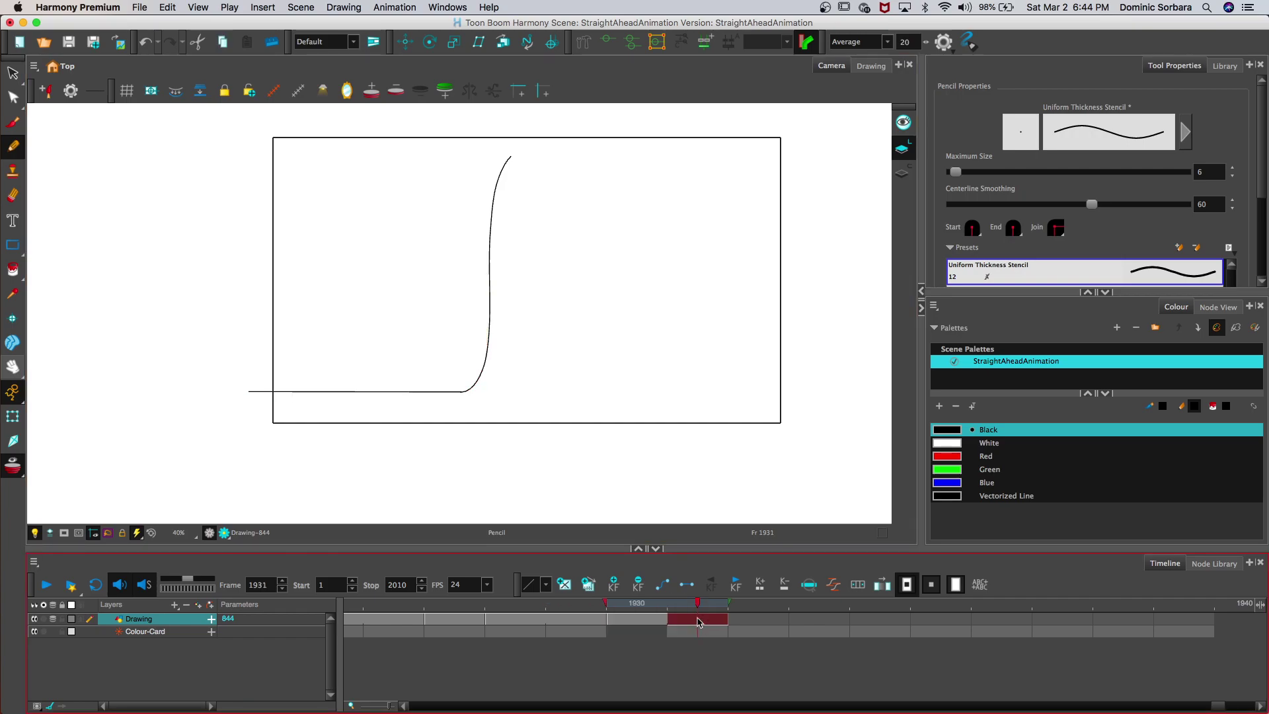
pyautogui.click(756, 621)
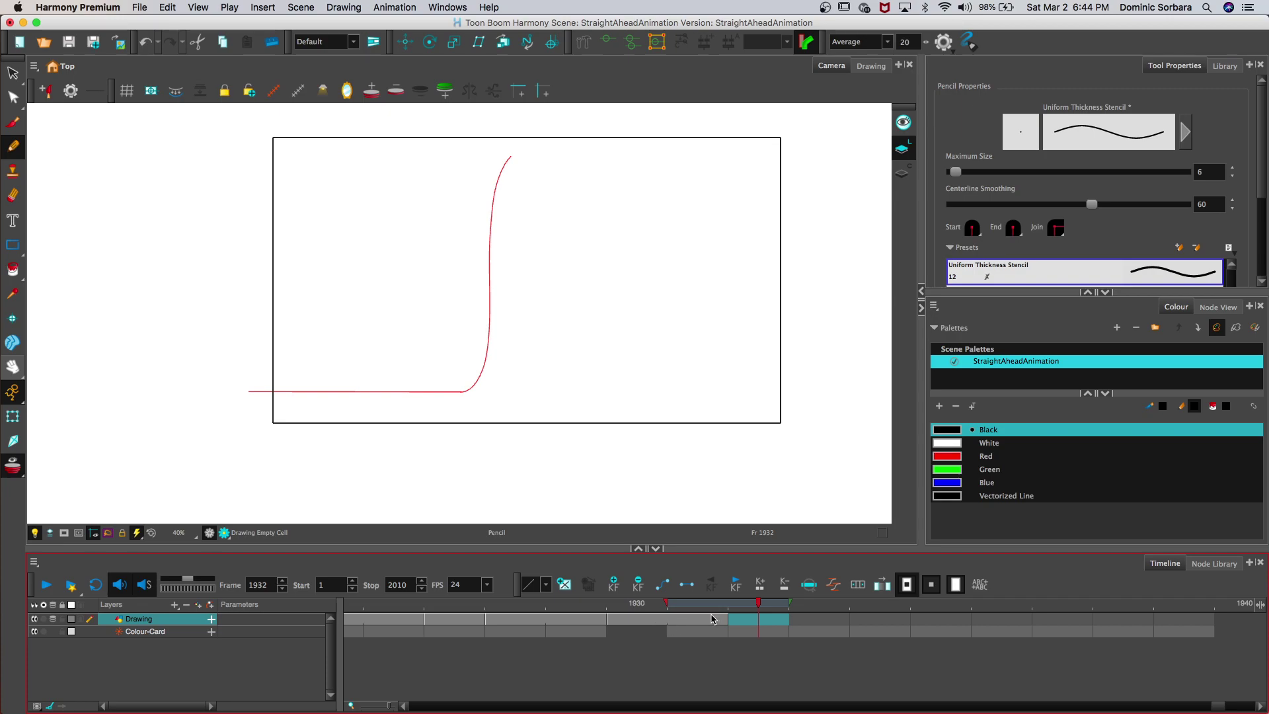
pyautogui.click(13, 367)
pyautogui.moveTo(105, 368)
pyautogui.mouseDown()
pyautogui.moveTo(141, 354)
pyautogui.moveTo(188, 285)
pyautogui.mouseUp()
pyautogui.press('2')
pyautogui.press('2')
pyautogui.press('2')
pyautogui.click(12, 146)
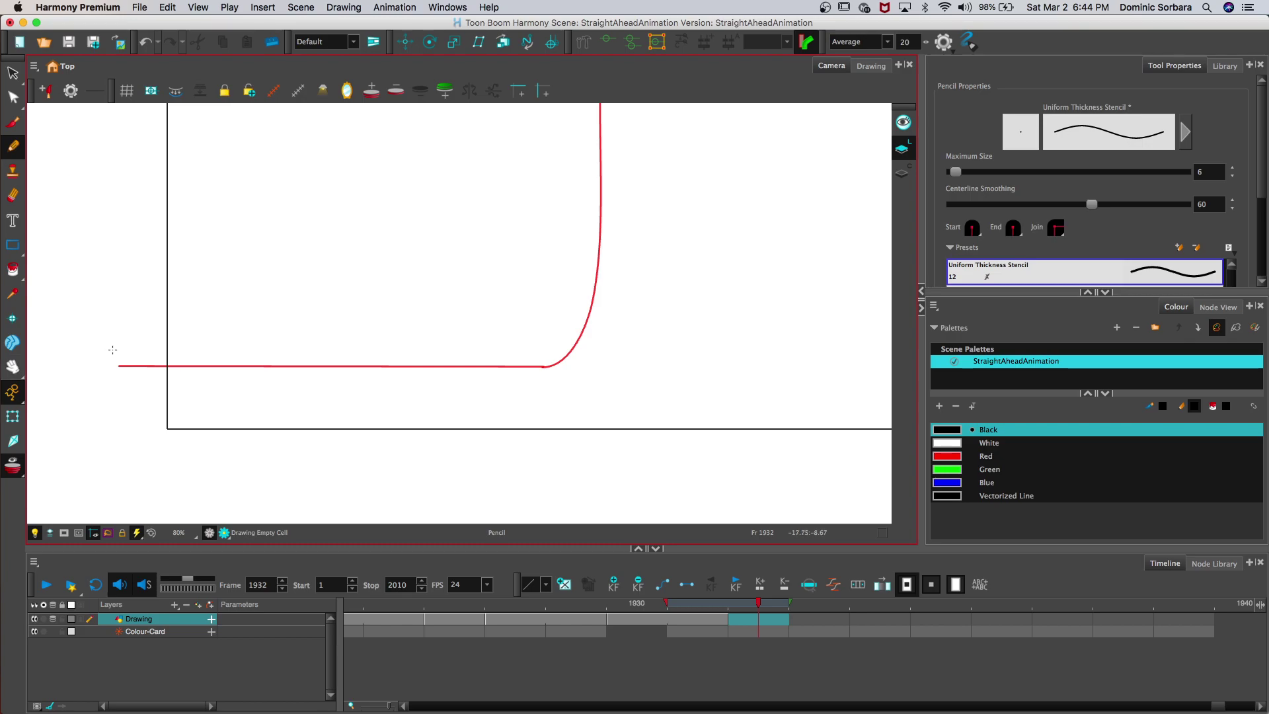
pyautogui.moveTo(119, 366); pyautogui.dragTo(542, 366)
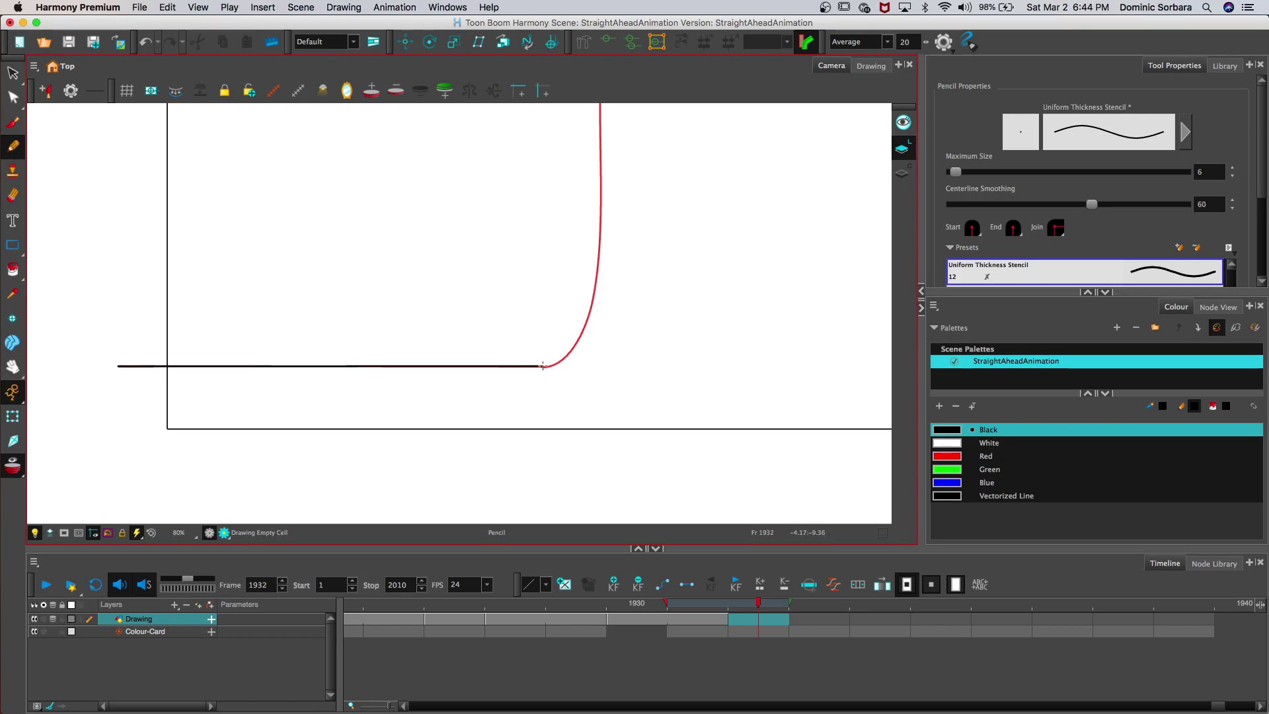
# Step: Trace the rising part of the line on frame 1932, from just above the bend toward the onion-skinned tip
pyautogui.press('2')
pyautogui.press('2')
pyautogui.press('2')
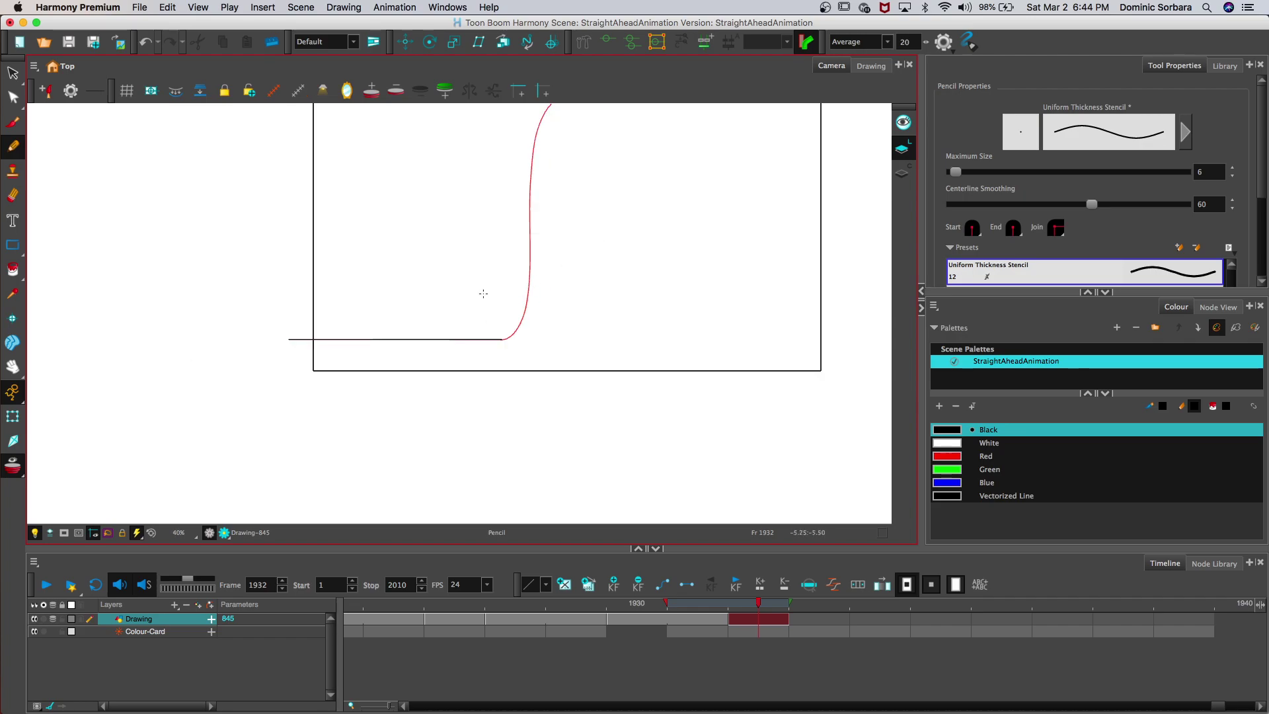
pyautogui.click(13, 367)
pyautogui.moveTo(350, 218); pyautogui.dragTo(278, 290)
pyautogui.press('2')
pyautogui.press('1')
pyautogui.press('1')
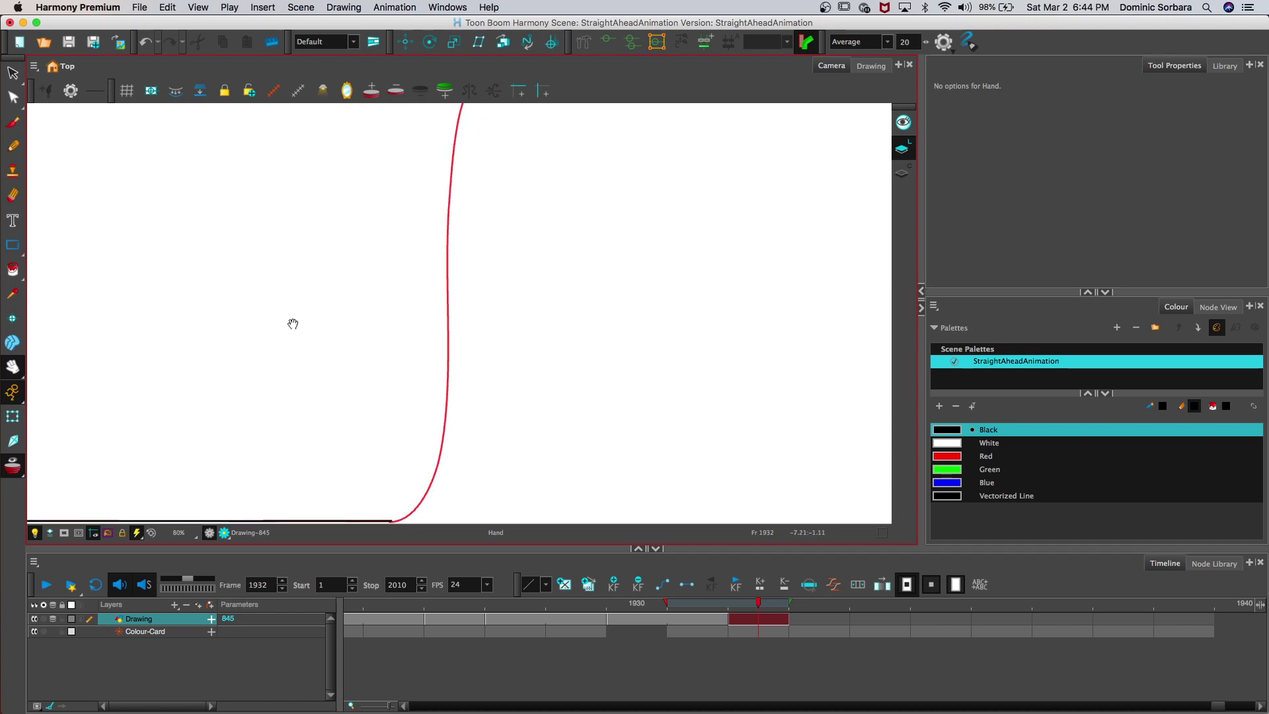
pyautogui.press('2')
pyautogui.moveTo(292, 326); pyautogui.dragTo(241, 324)
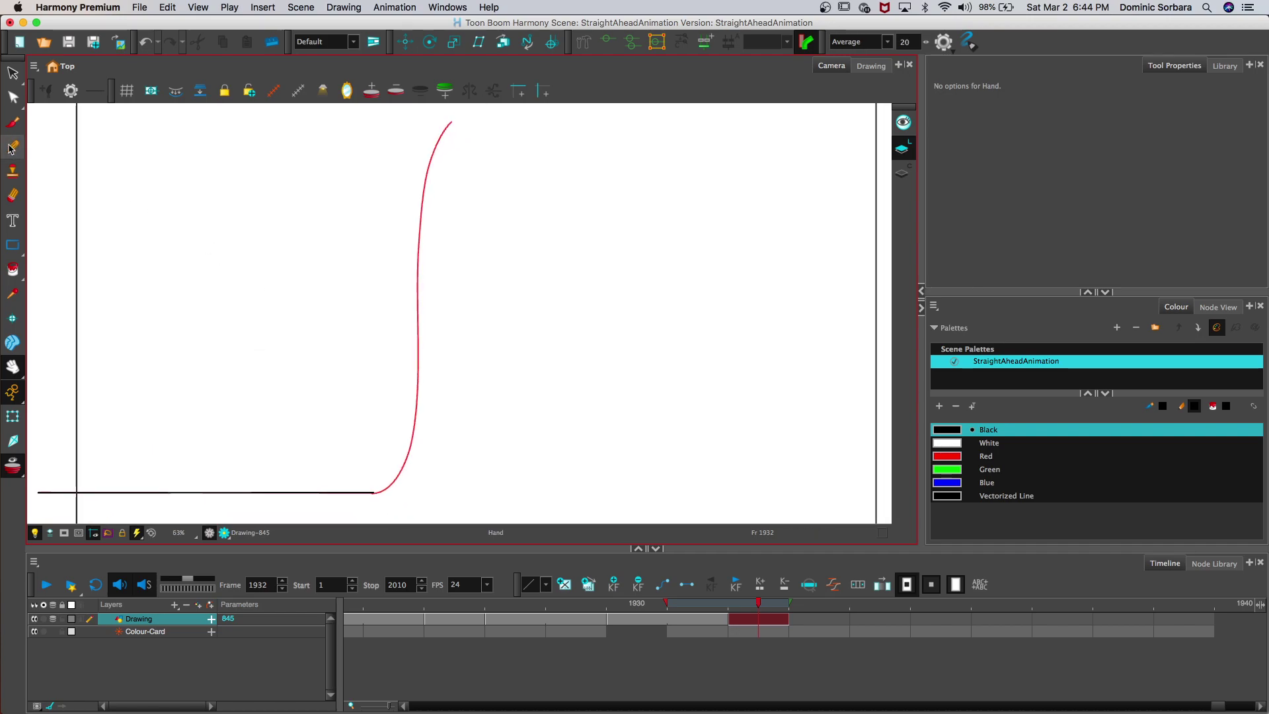
pyautogui.click(12, 147)
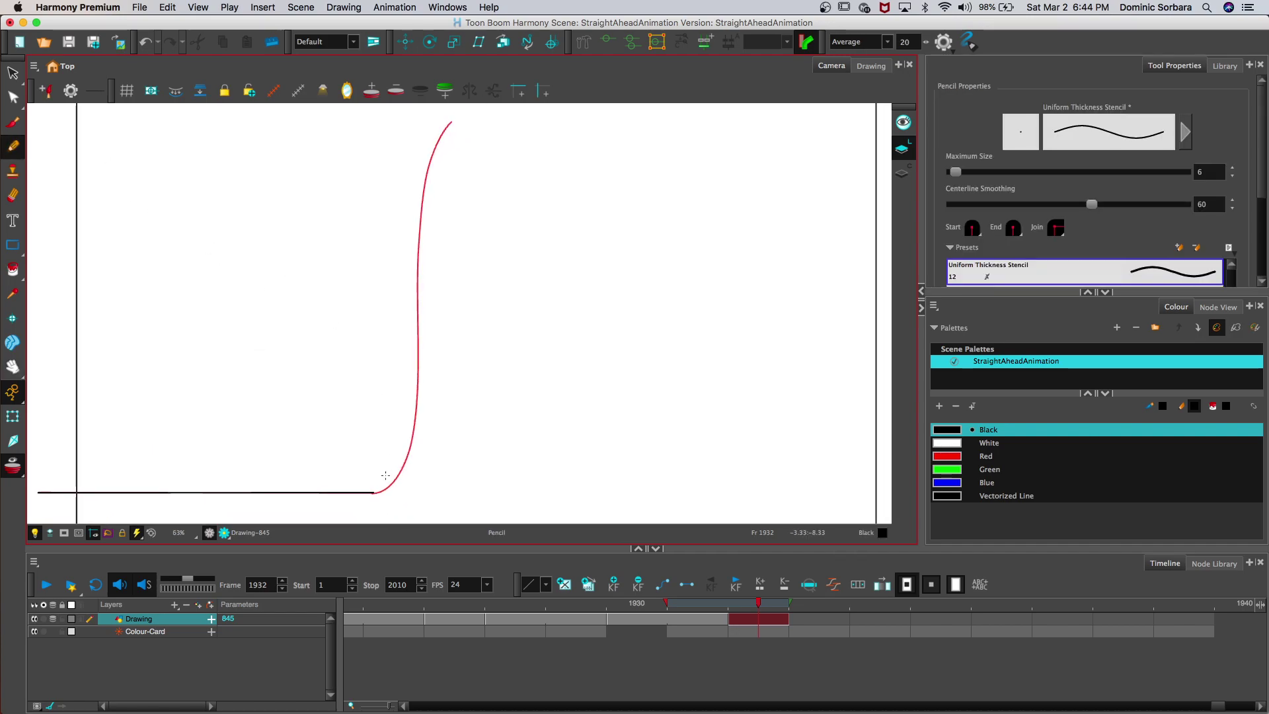
pyautogui.moveTo(372, 492); pyautogui.dragTo(393, 481)
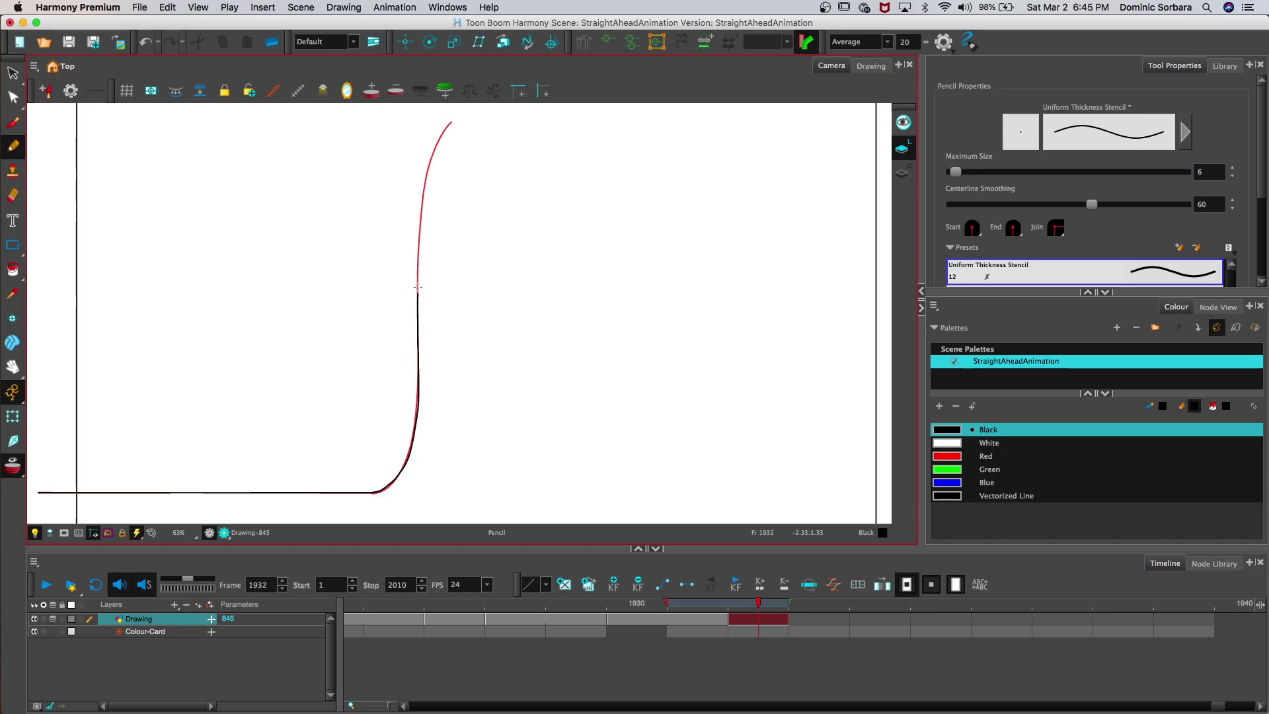
pyautogui.moveTo(418, 229); pyautogui.dragTo(418, 230)
pyautogui.moveTo(383, 487)
pyautogui.mouseDown()
pyautogui.moveTo(369, 494)
pyautogui.moveTo(397, 476)
pyautogui.mouseUp()
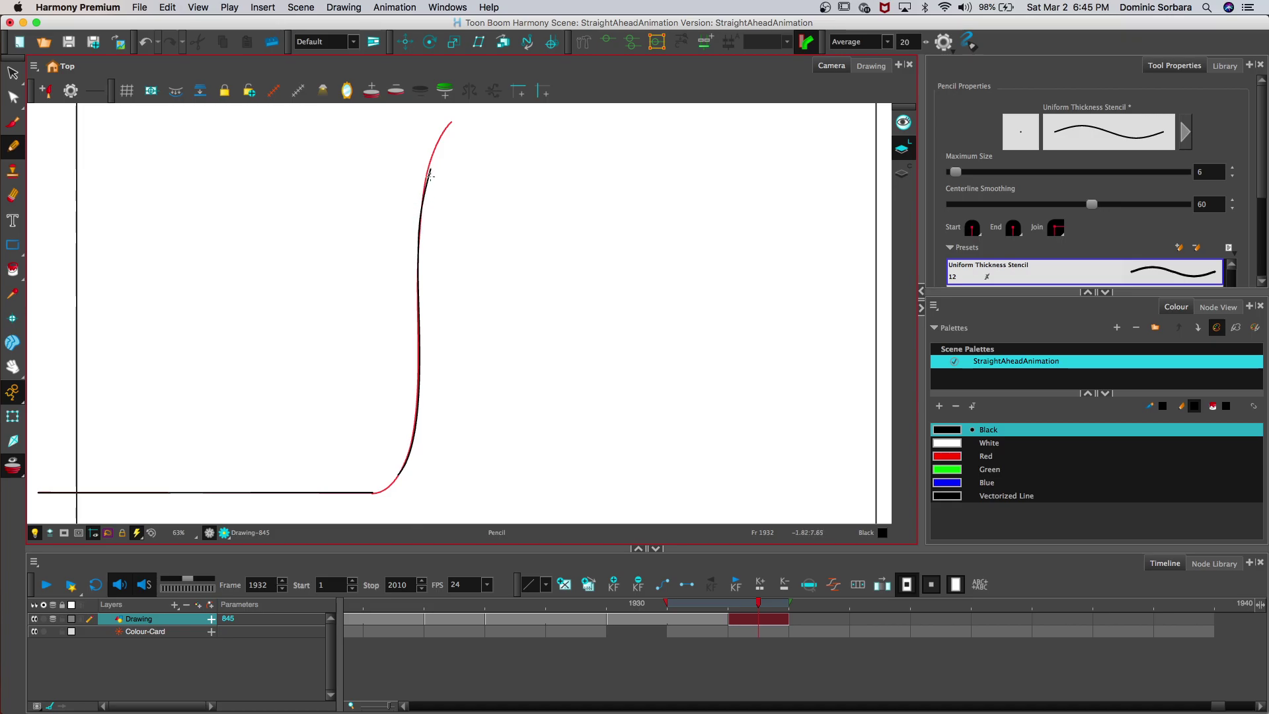
# Step: Shorten the top of frame 1932's rising stroke to end just below where the onion-skinned tip curves right
pyautogui.moveTo(432, 166); pyautogui.dragTo(421, 198)
pyautogui.press('super+z')
pyautogui.click(424, 193)
pyautogui.moveTo(421, 217); pyautogui.dragTo(420, 197)
pyautogui.press('super+z')
# Step: Close the gap at frame 1932's bend with a short curve joining the horizontal line to the rising stroke
pyautogui.click(13, 365)
pyautogui.moveTo(272, 417); pyautogui.dragTo(306, 275)
pyautogui.press('2')
pyautogui.click(12, 146)
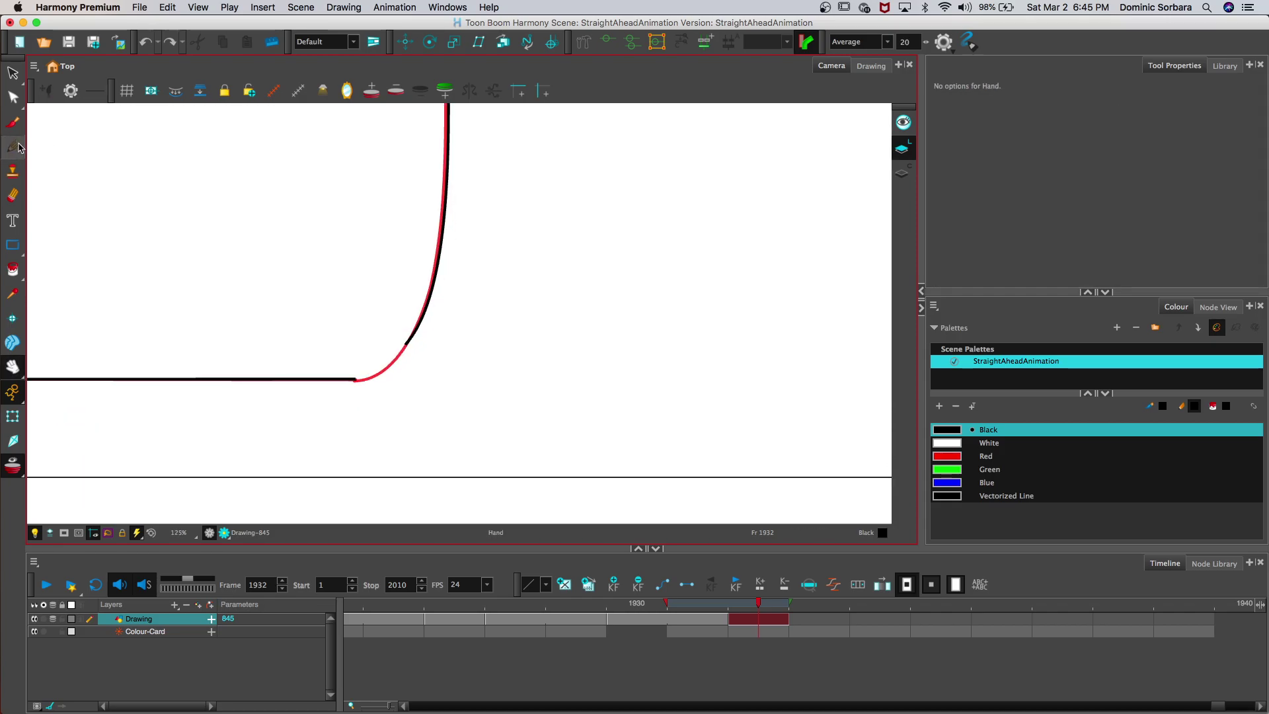
pyautogui.moveTo(396, 357); pyautogui.dragTo(409, 340)
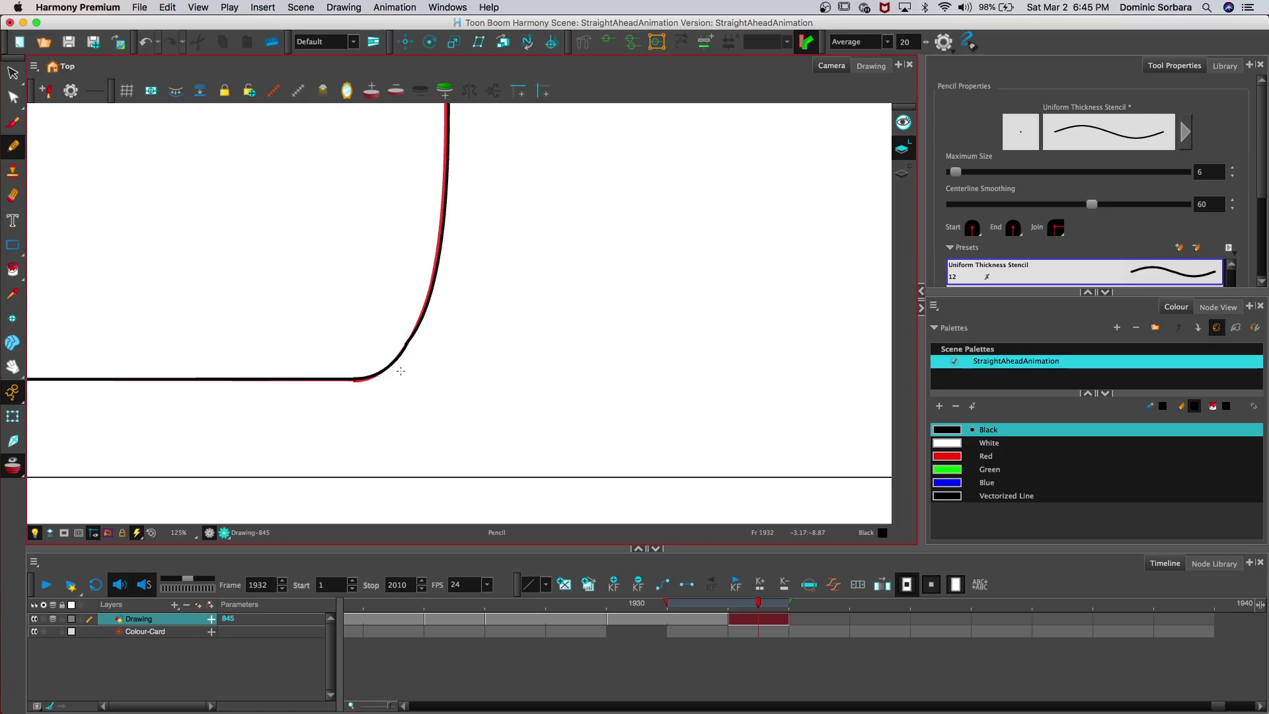
# Step: Extend frame 1932's rising stroke into an arch near the camera frame's top that curves right and comes back down
pyautogui.press('1')
pyautogui.press('1')
pyautogui.click(12, 367)
pyautogui.moveTo(181, 296); pyautogui.dragTo(177, 378)
pyautogui.press('2')
pyautogui.press('2')
pyautogui.press('2')
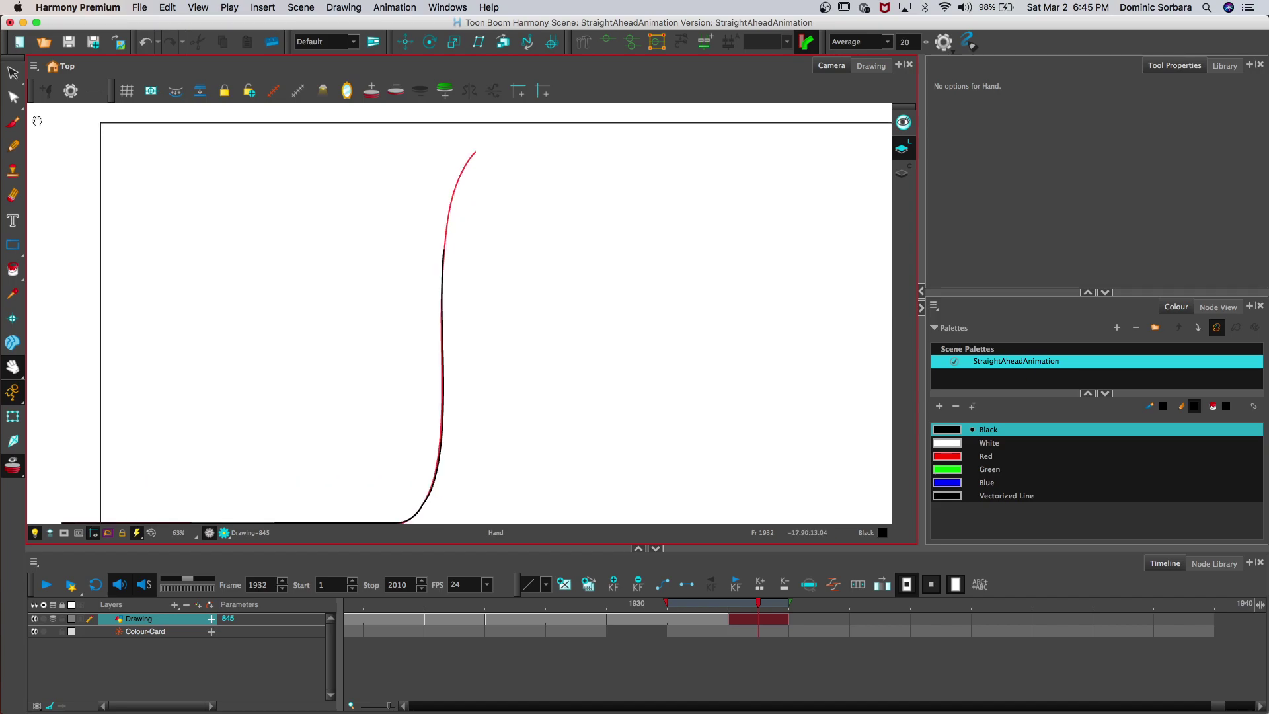
pyautogui.hotkey('alt', '/')
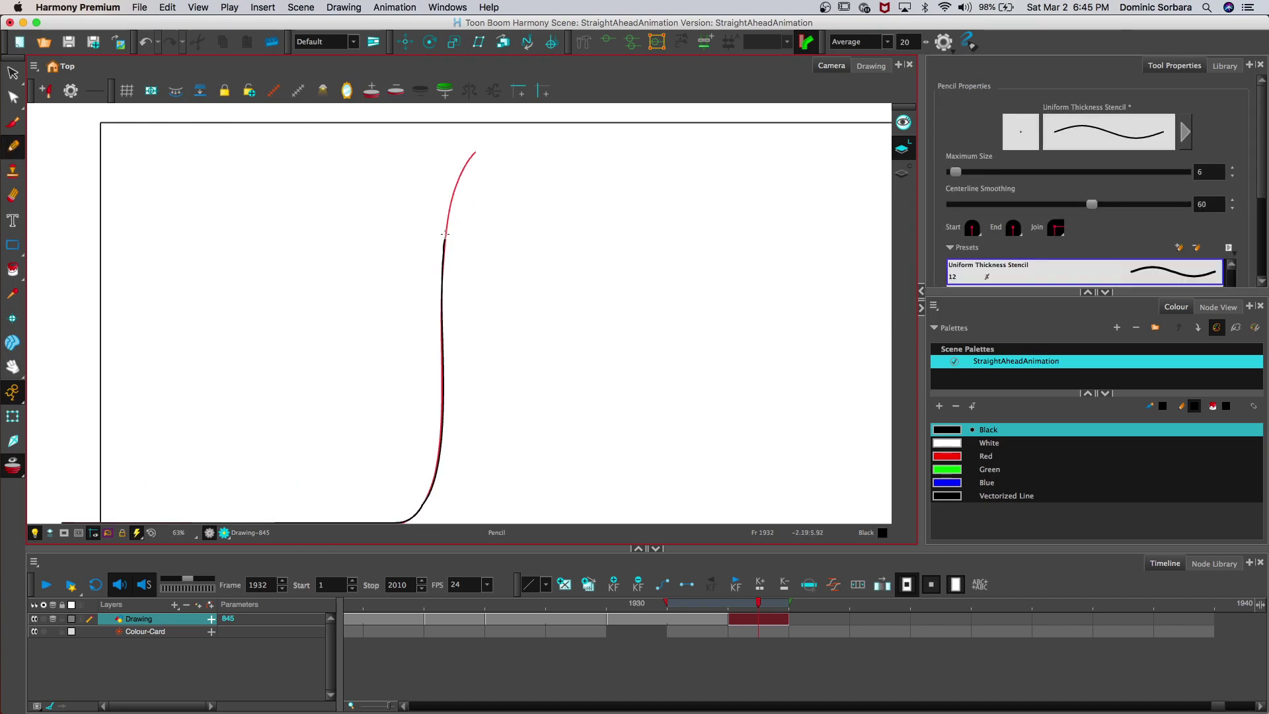
pyautogui.moveTo(507, 154)
pyautogui.mouseDown()
pyautogui.moveTo(544, 215)
pyautogui.moveTo(551, 316)
pyautogui.mouseUp()
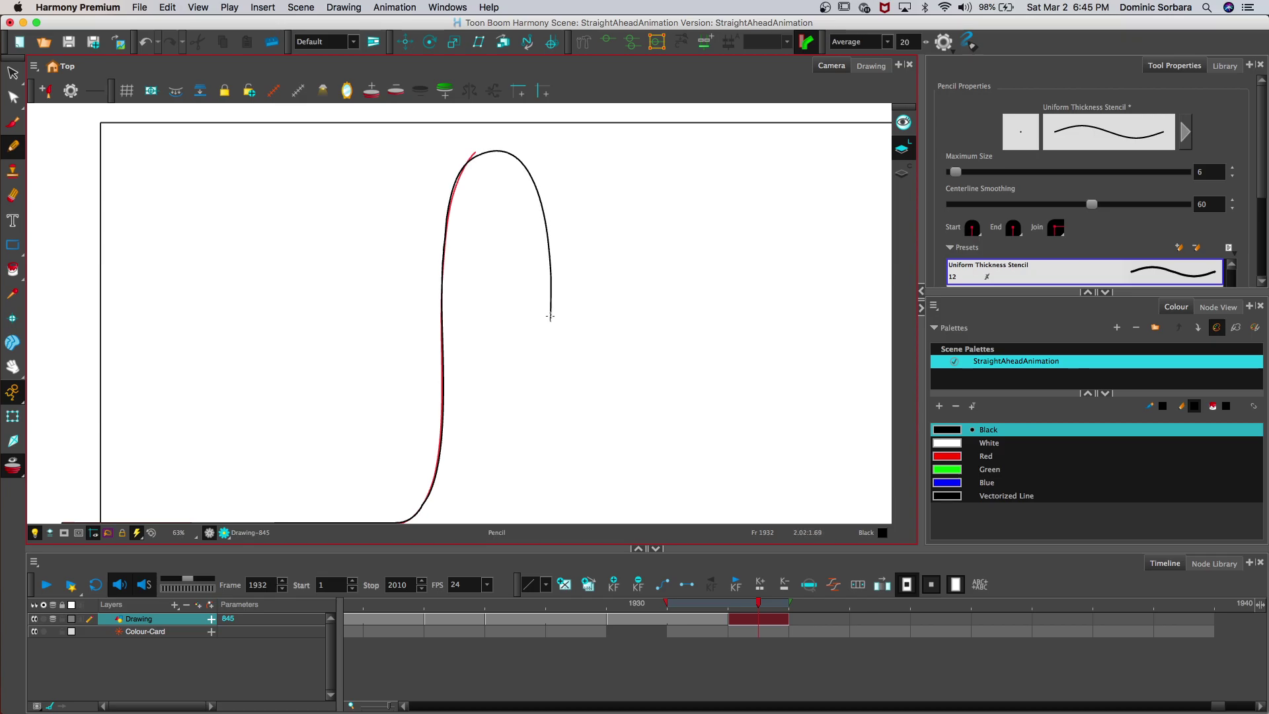
# Step: Play back the line animation from frame 1896 to check the motion up to frame 1932
pyautogui.press('1')
pyautogui.press('1')
pyautogui.press('1')
pyautogui.press('1')
pyautogui.press('1')
pyautogui.press('1')
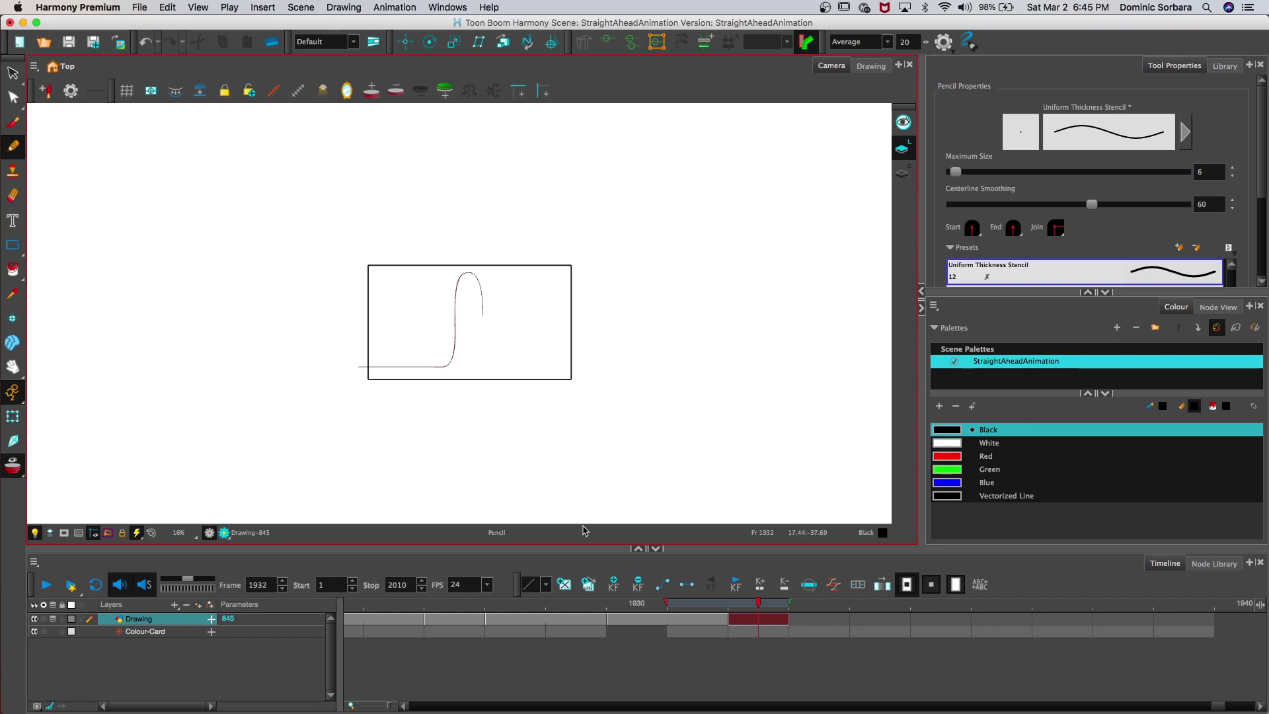
pyautogui.moveTo(596, 601); pyautogui.dragTo(280, 589)
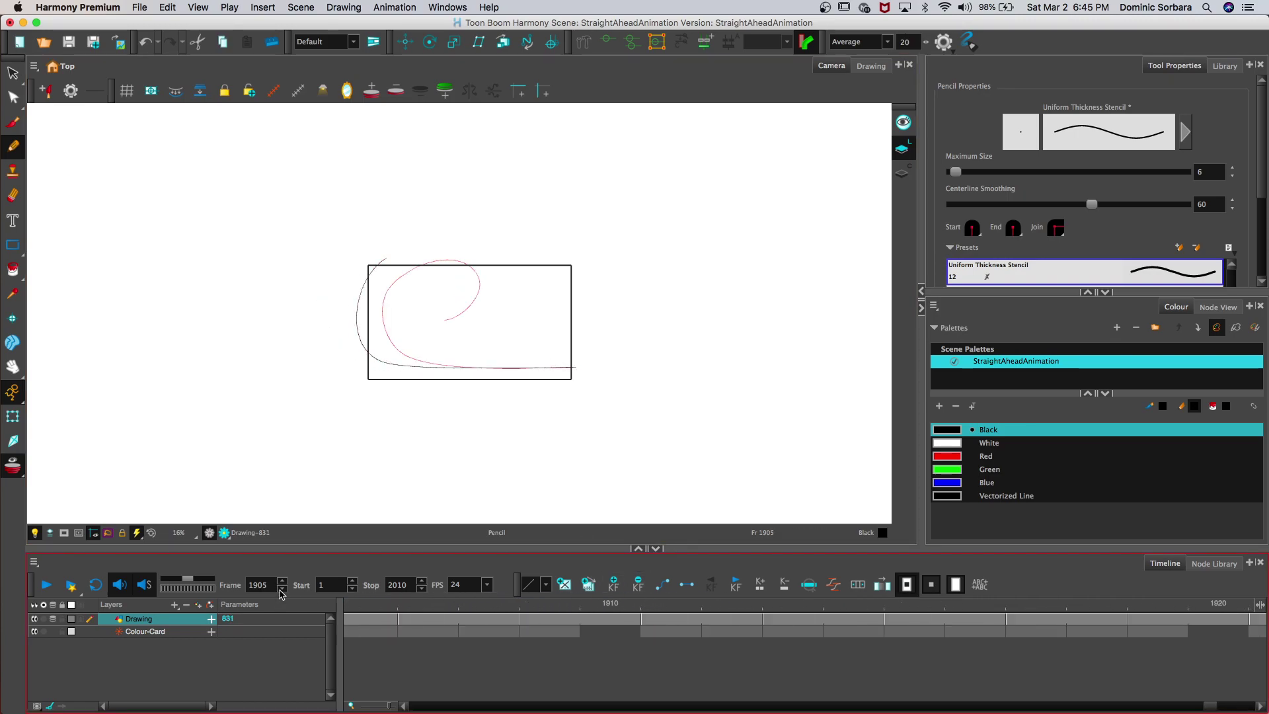
pyautogui.click(282, 588)
pyautogui.click(282, 588)
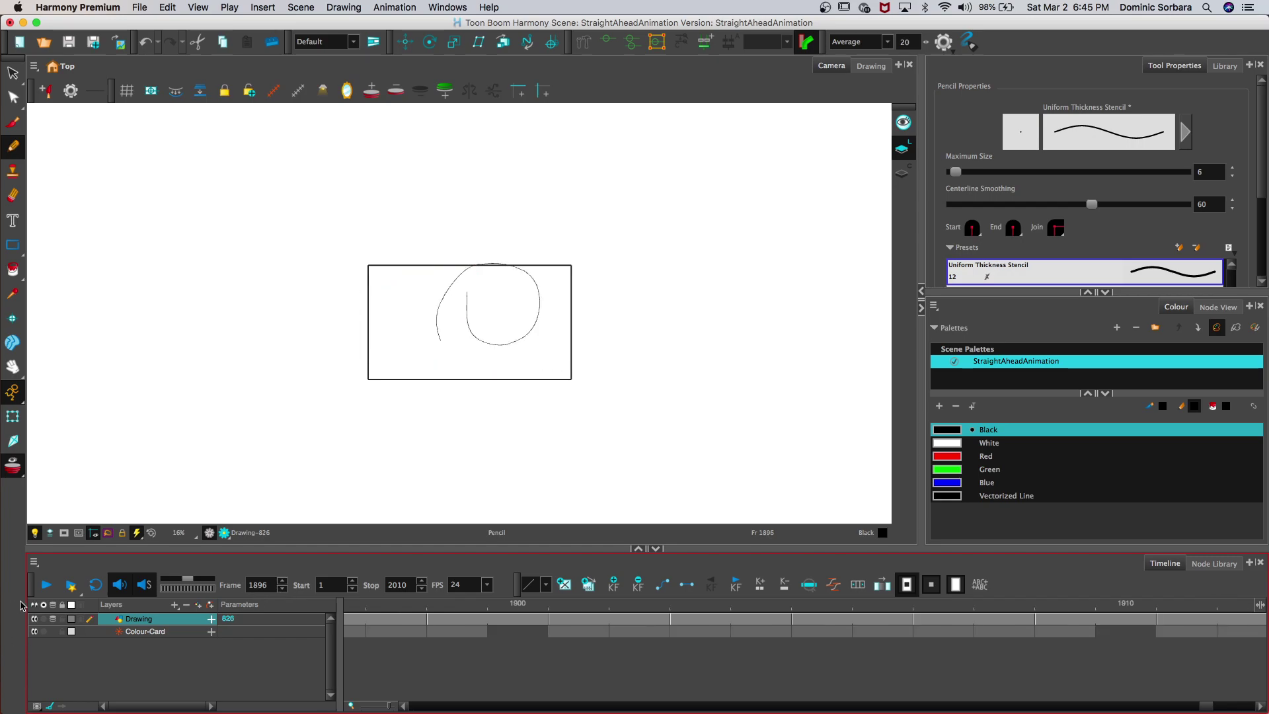
pyautogui.click(51, 593)
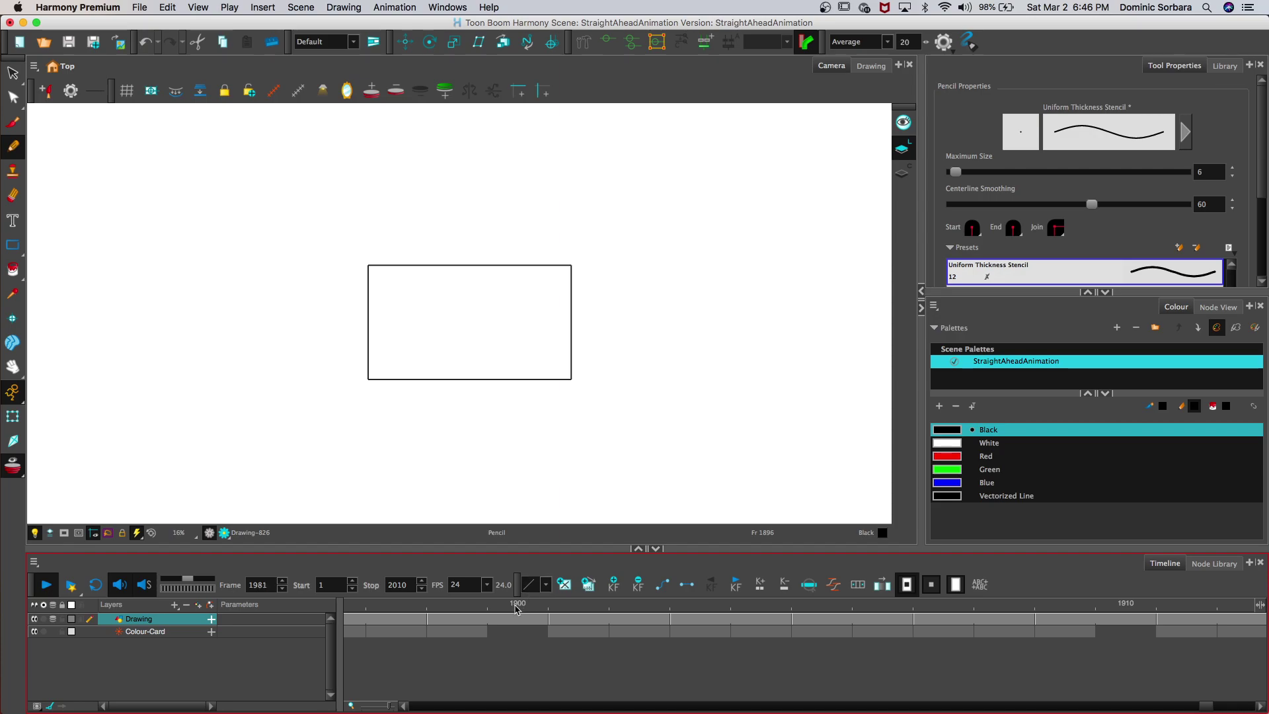
pyautogui.press('Return')
pyautogui.moveTo(956, 602)
pyautogui.mouseDown()
pyautogui.moveTo(350, 570)
pyautogui.moveTo(569, 575)
pyautogui.mouseUp()
pyautogui.press('.')
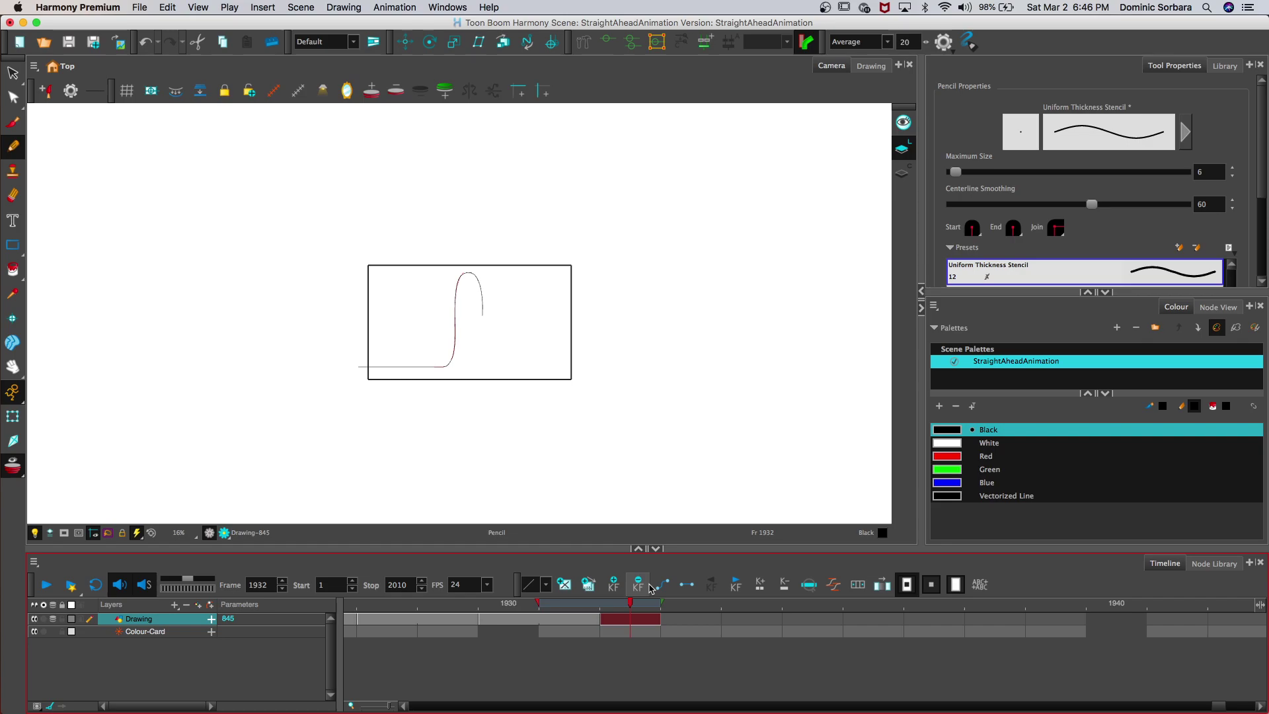
# Step: Trace the onion-skinned horizontal line on frame 1934, from its outer end to the start of the bend
pyautogui.click(12, 366)
pyautogui.moveTo(325, 284); pyautogui.dragTo(335, 241)
pyautogui.press('2')
pyautogui.press('2')
pyautogui.press('2')
pyautogui.press('2')
pyautogui.press('2')
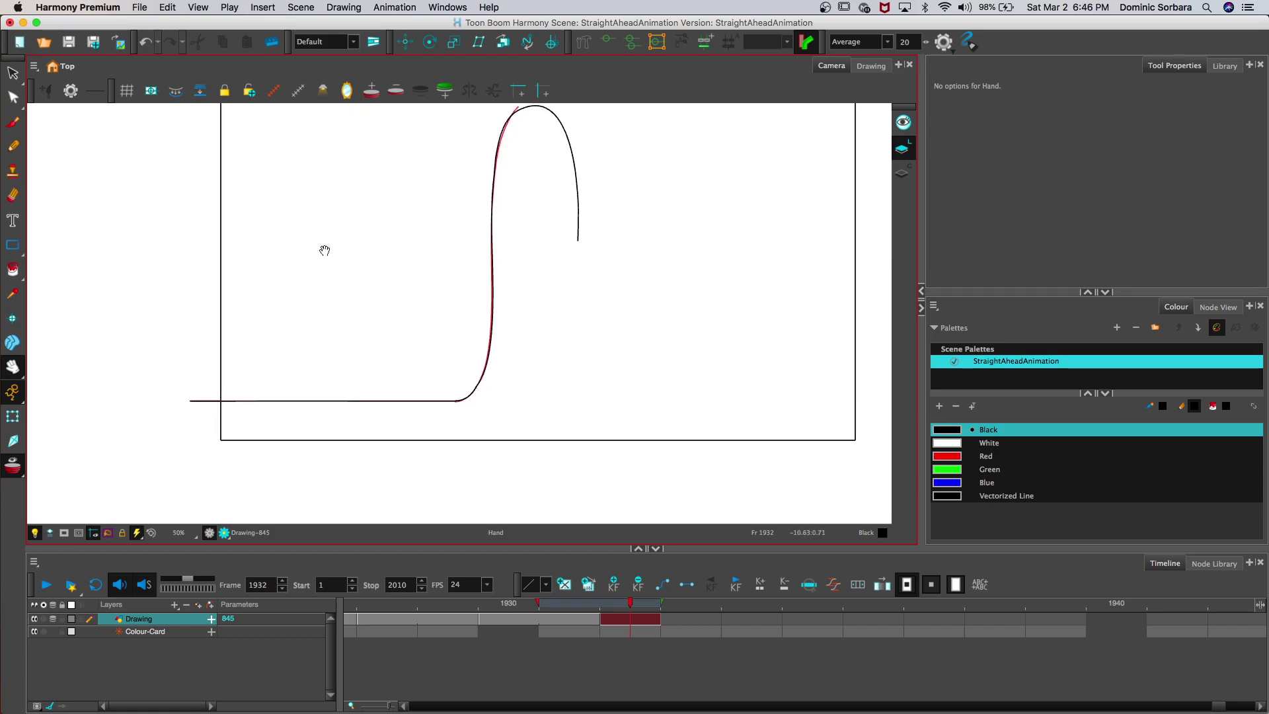
pyautogui.moveTo(662, 618); pyautogui.dragTo(698, 619)
pyautogui.click(741, 618)
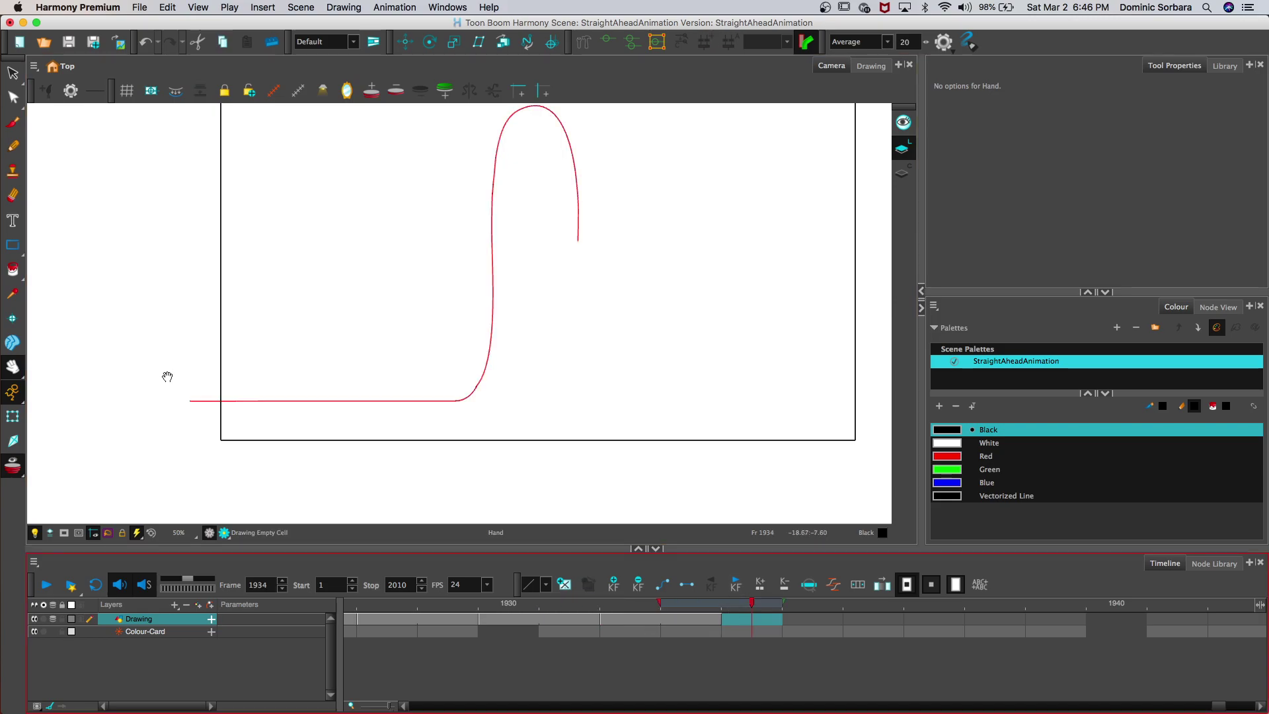
pyautogui.click(13, 146)
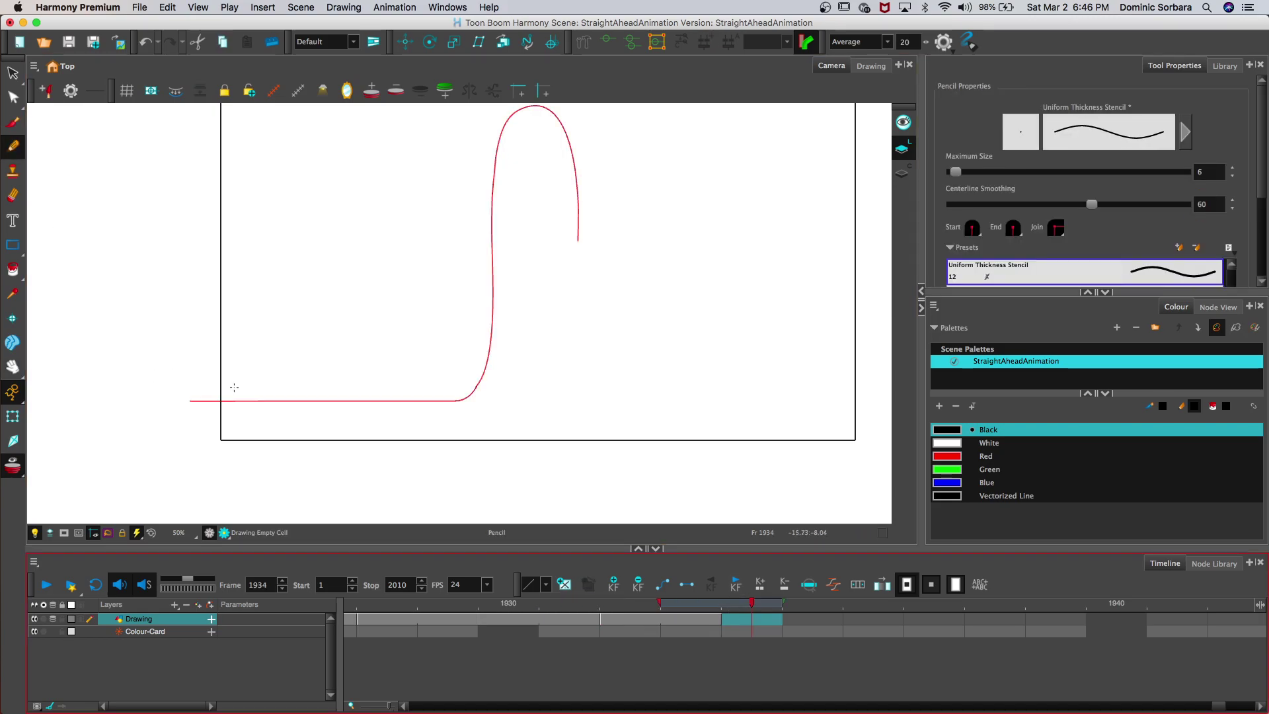
pyautogui.moveTo(190, 401); pyautogui.dragTo(458, 399)
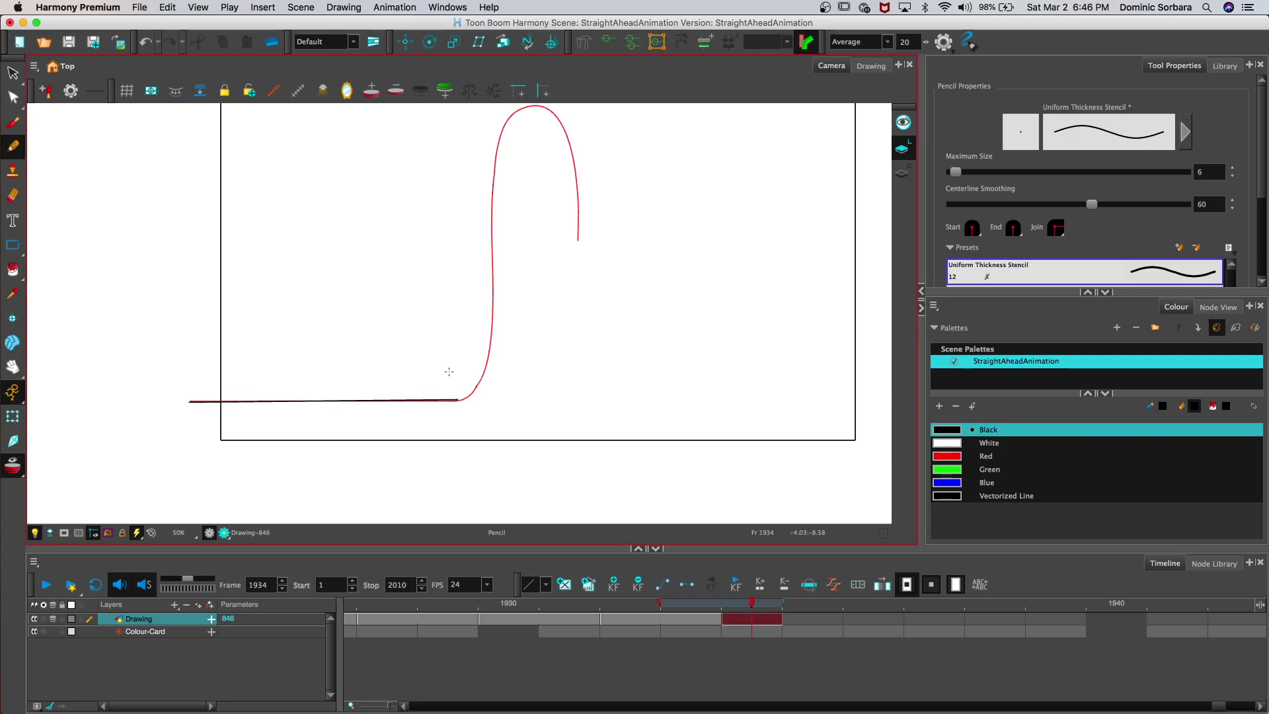
pyautogui.press('super+z')
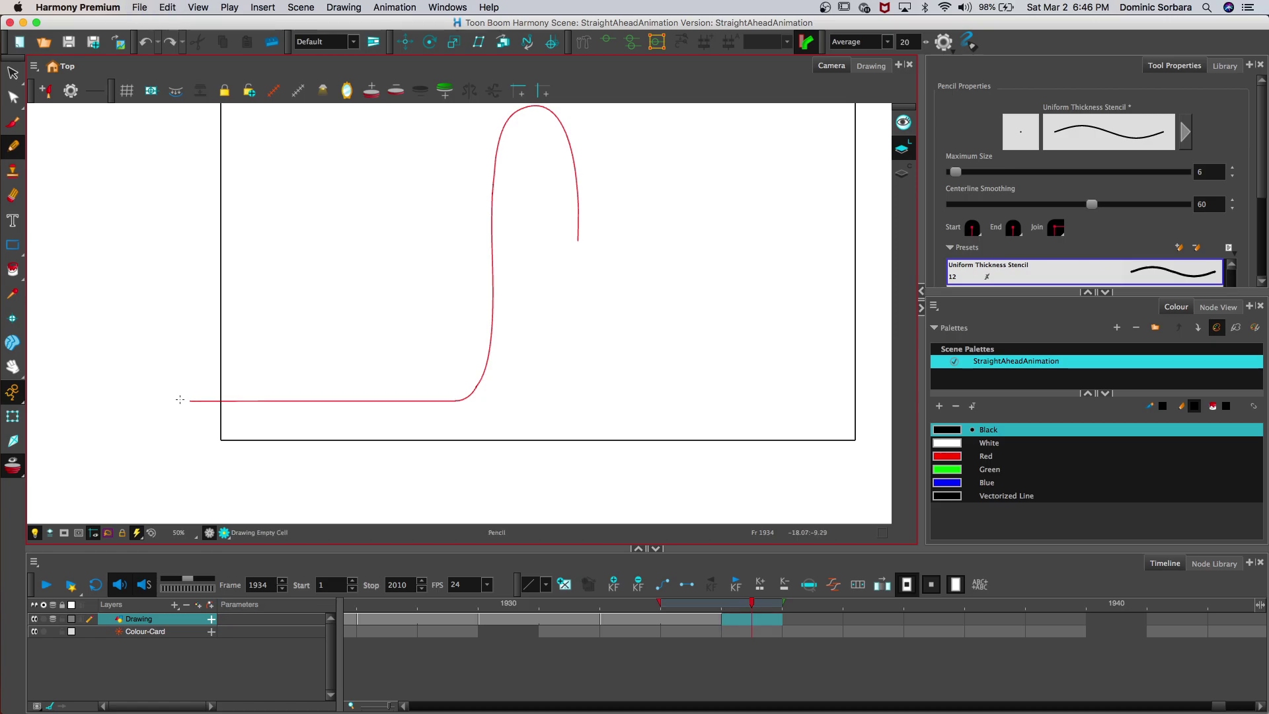
pyautogui.moveTo(191, 401); pyautogui.dragTo(456, 401)
# Step: Trace frame 1934's bend and the lower half of the rising line over the onion skin
pyautogui.click(13, 367)
pyautogui.moveTo(256, 261); pyautogui.dragTo(187, 322)
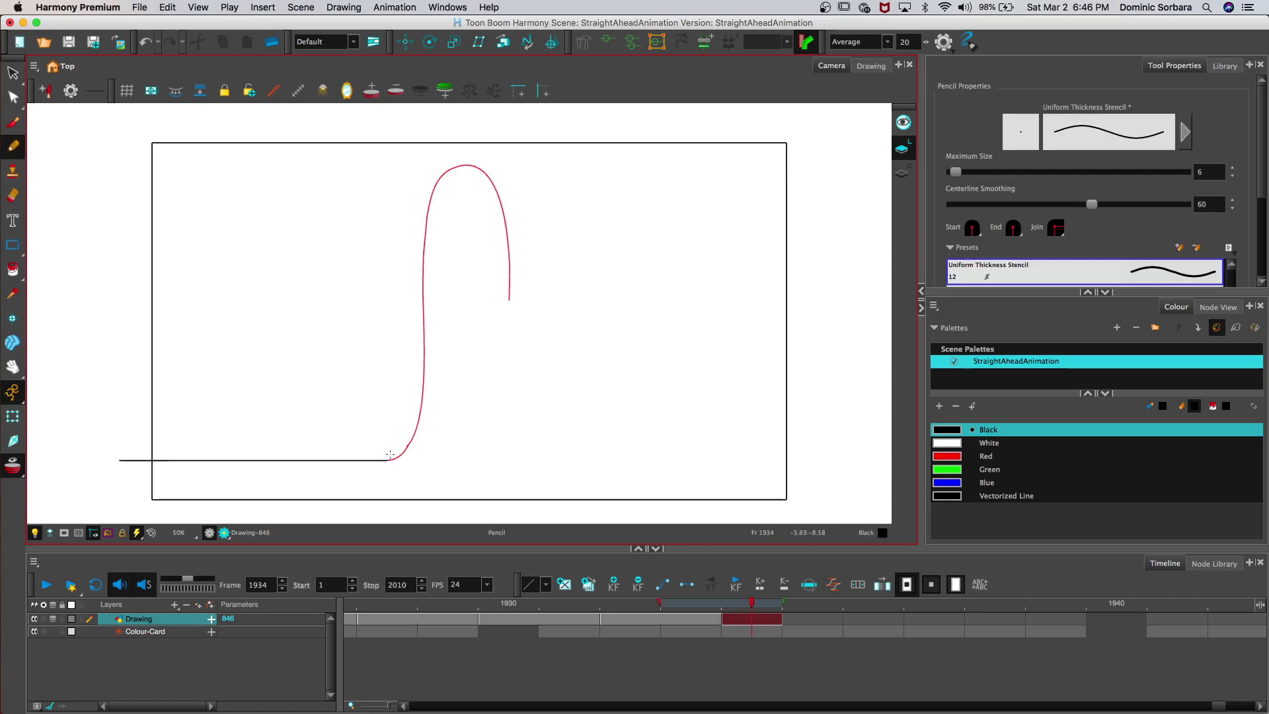
pyautogui.moveTo(397, 456); pyautogui.dragTo(417, 428)
pyautogui.press('super+z')
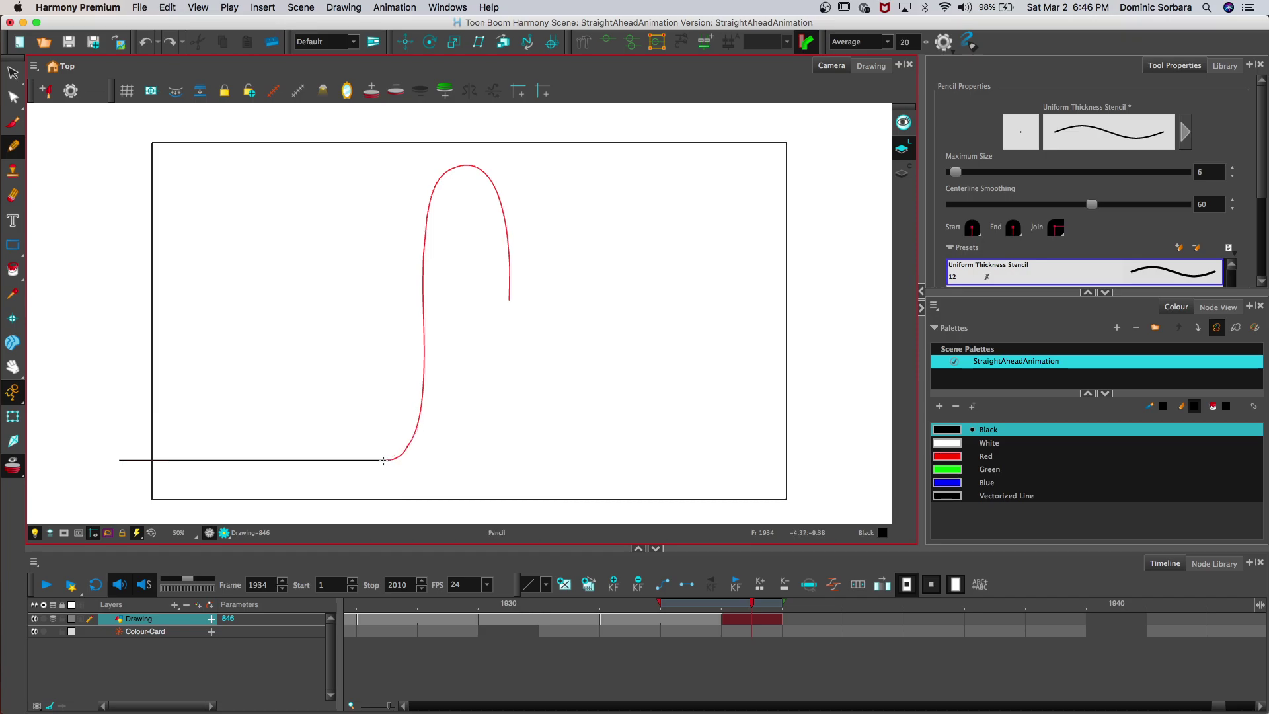
pyautogui.moveTo(388, 460); pyautogui.dragTo(409, 445)
pyautogui.moveTo(424, 390); pyautogui.dragTo(425, 269)
pyautogui.moveTo(422, 284); pyautogui.dragTo(424, 261)
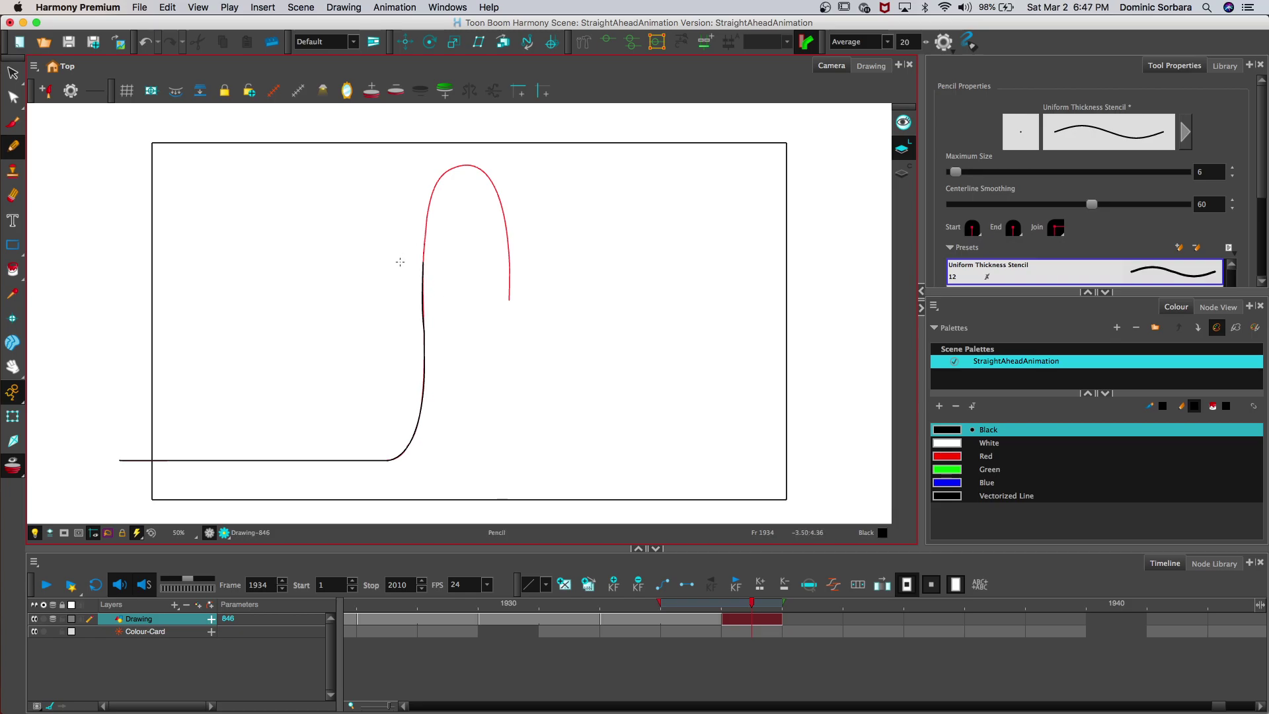
# Step: Trace frame 1934's upper rise and arch, extending the descending end past the onion skin into a curve that sweeps right
pyautogui.press('2')
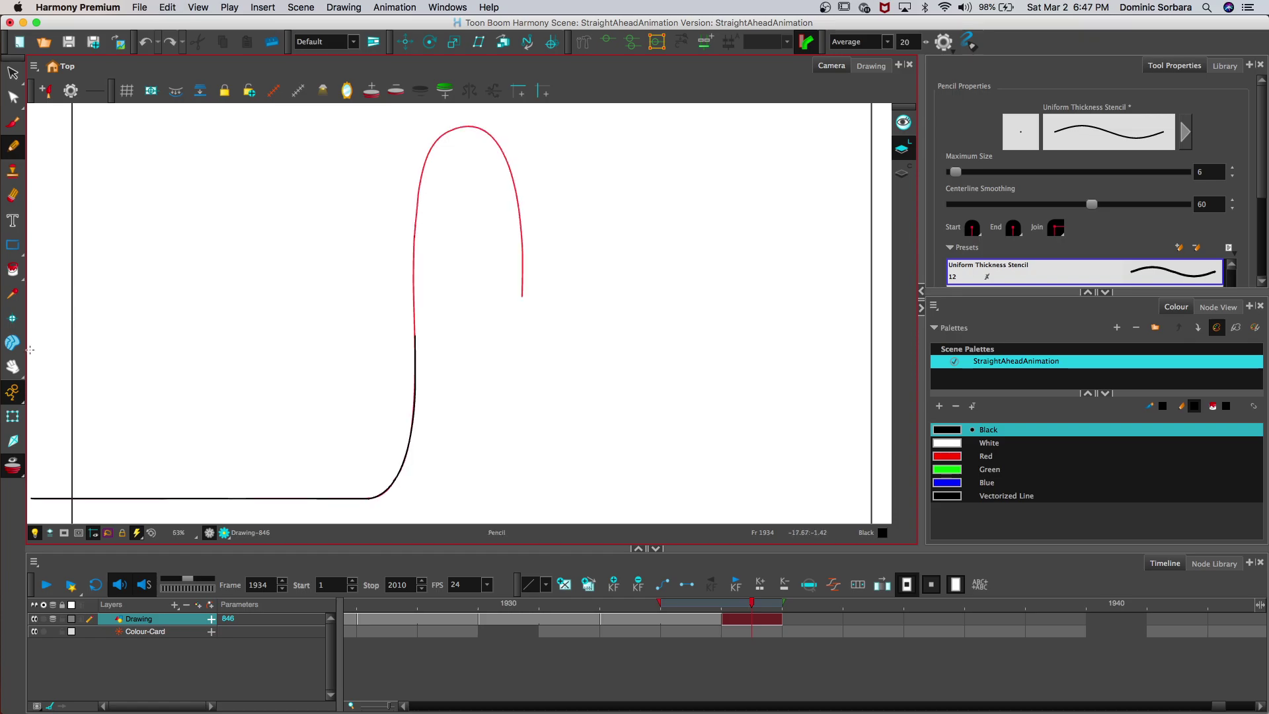
pyautogui.click(13, 367)
pyautogui.moveTo(216, 211); pyautogui.dragTo(202, 254)
pyautogui.click(14, 147)
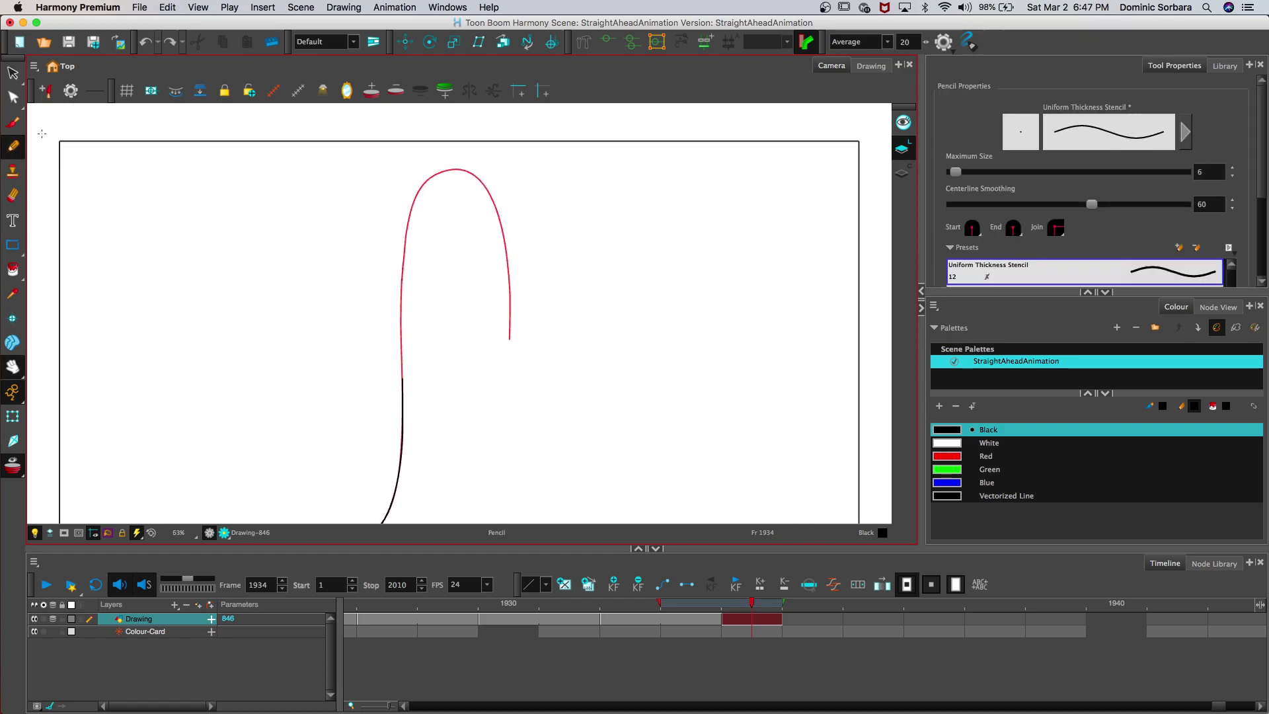
pyautogui.moveTo(400, 357); pyautogui.dragTo(413, 207)
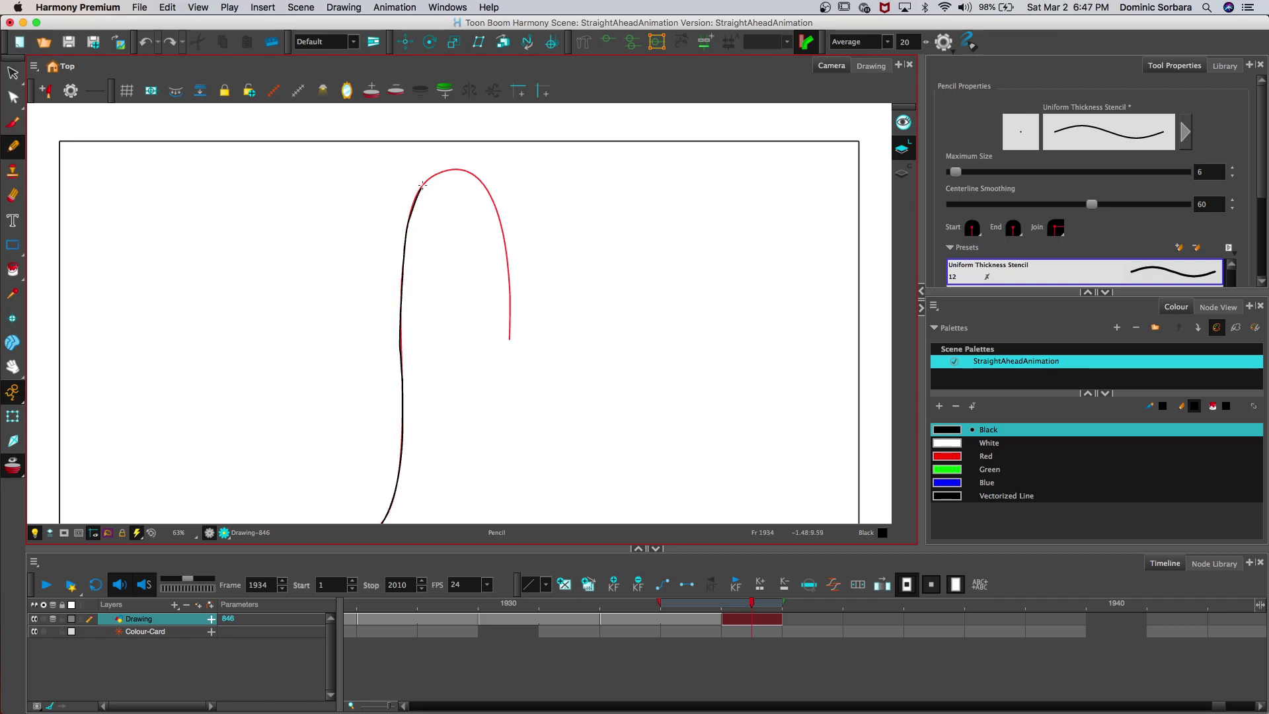
pyautogui.moveTo(479, 179); pyautogui.dragTo(508, 294)
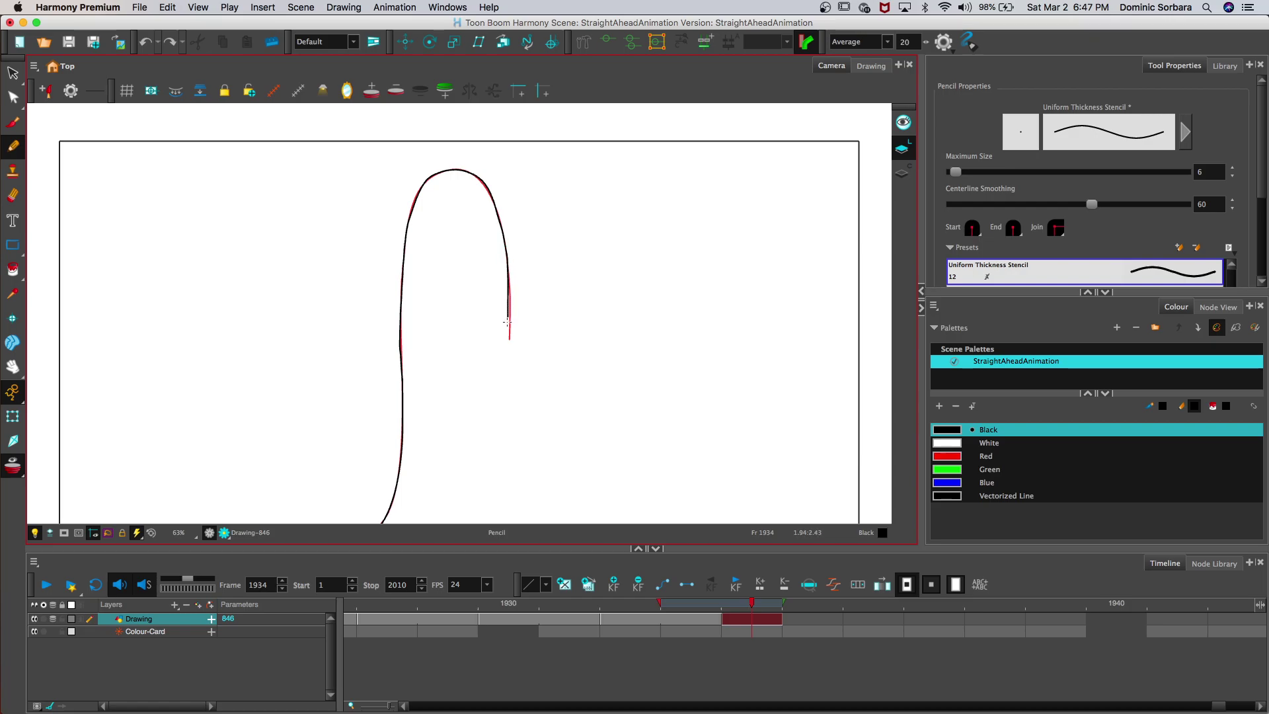
pyautogui.moveTo(509, 362)
pyautogui.mouseDown()
pyautogui.moveTo(537, 402)
pyautogui.moveTo(599, 404)
pyautogui.mouseUp()
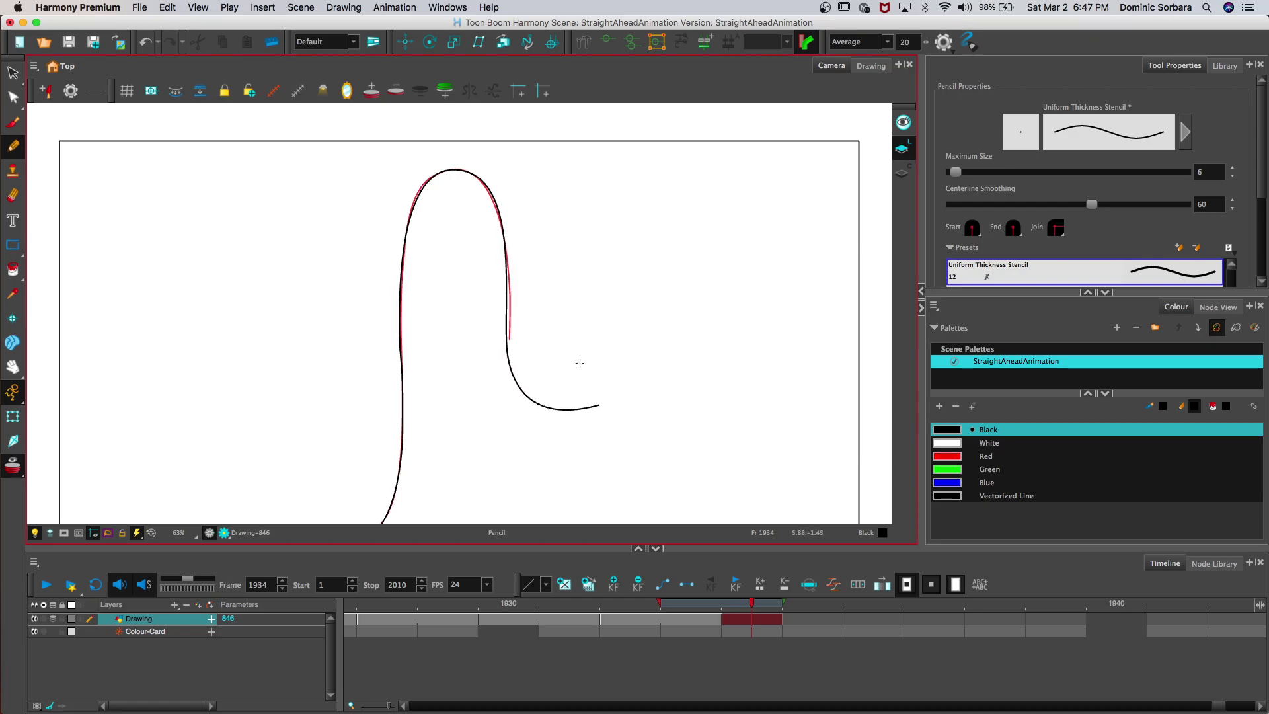
# Step: Play back the animation from frame 1922 to check how the line moves into the newest drawing
pyautogui.click(16, 366)
pyautogui.moveTo(93, 425); pyautogui.dragTo(138, 285)
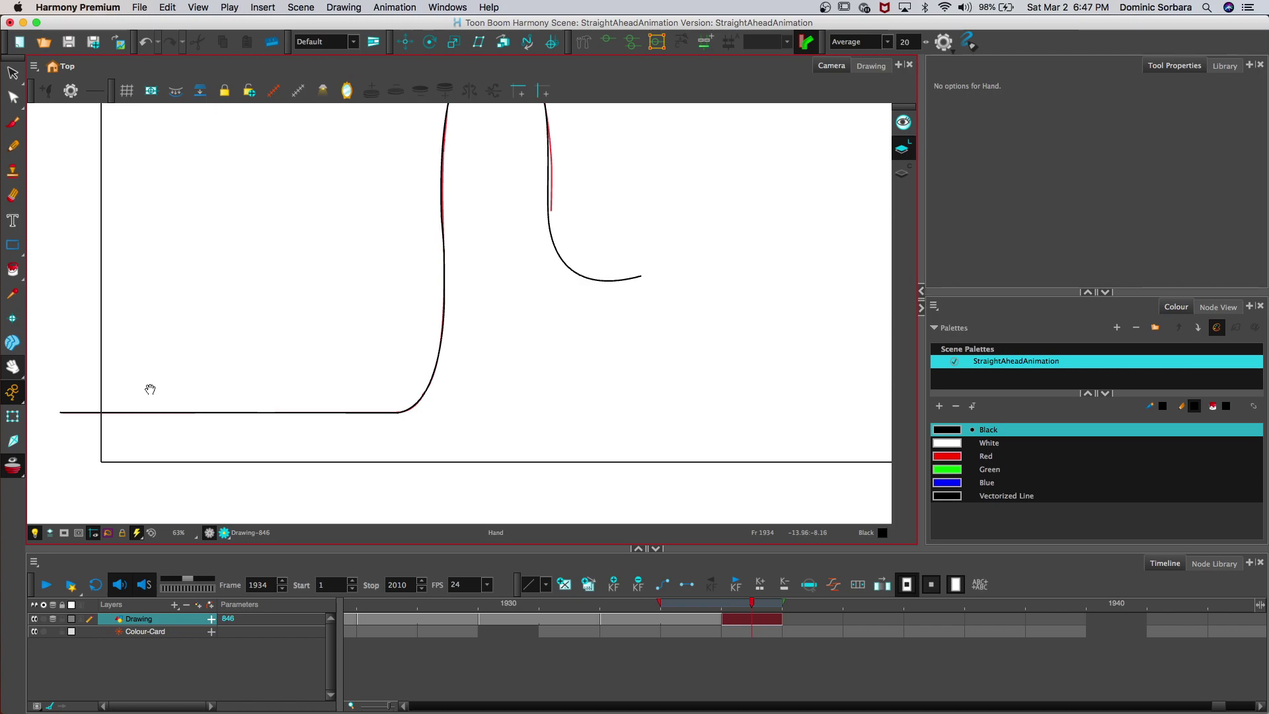
pyautogui.moveTo(288, 394); pyautogui.dragTo(261, 402)
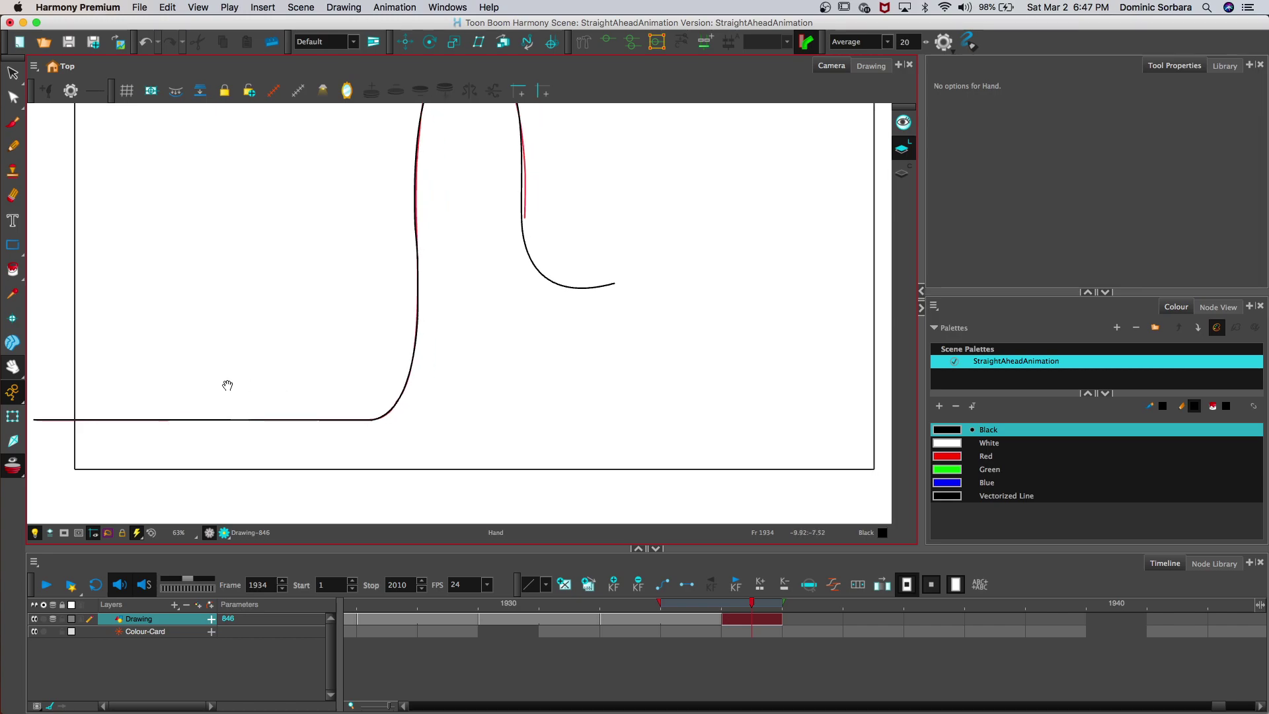
pyautogui.scroll(3, 244, 410)
pyautogui.hscroll(3, 176, 430)
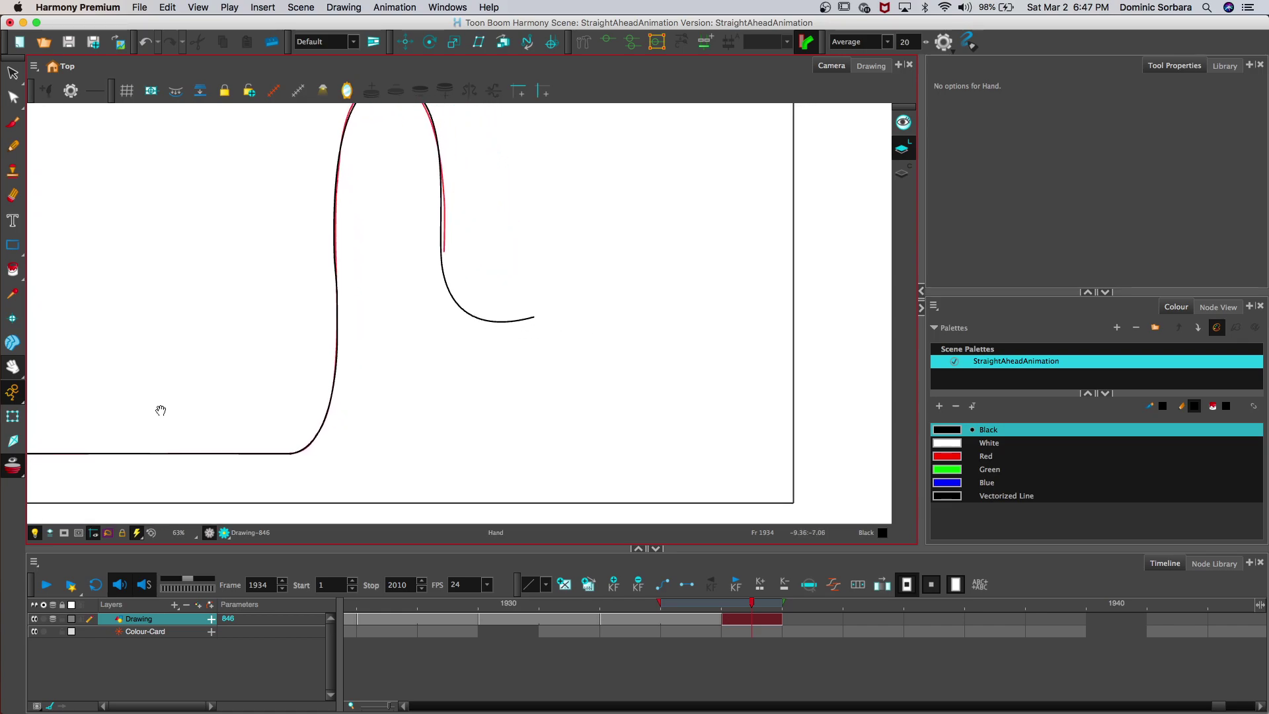
pyautogui.scroll(-3, 167, 414)
pyautogui.scroll(-5, 184, 412)
pyautogui.moveTo(751, 602); pyautogui.dragTo(312, 606)
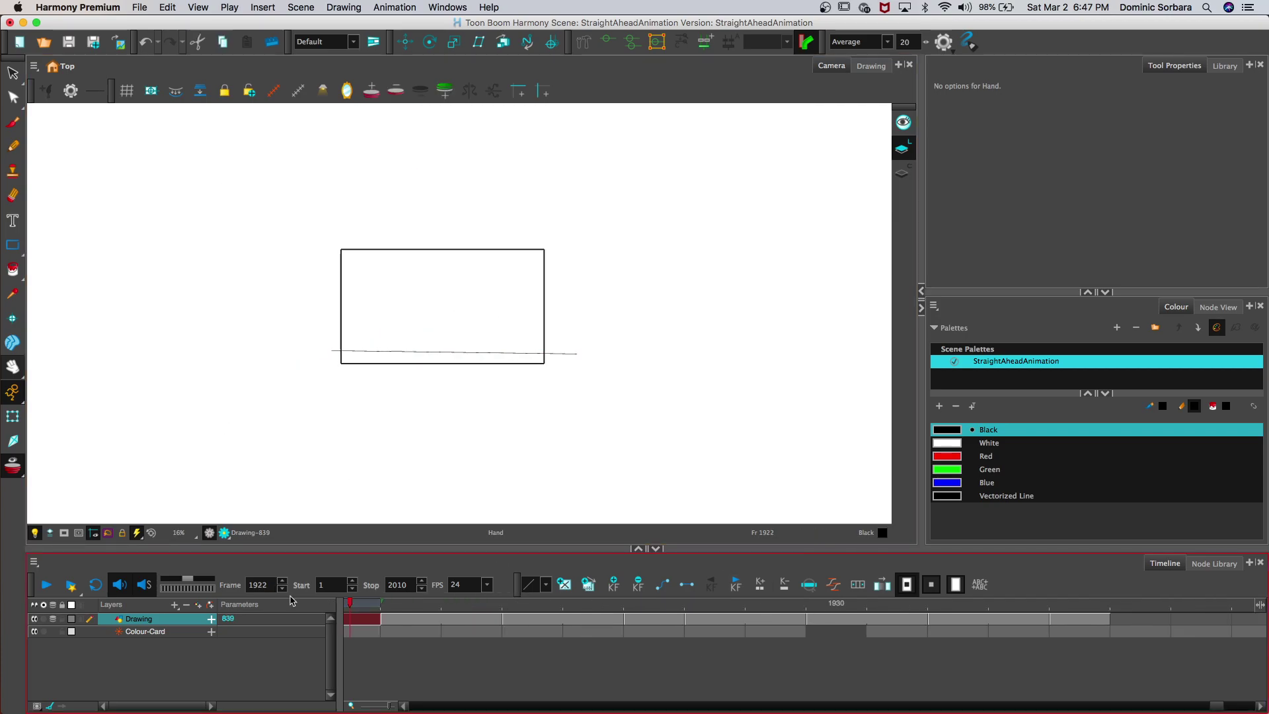
pyautogui.click(46, 585)
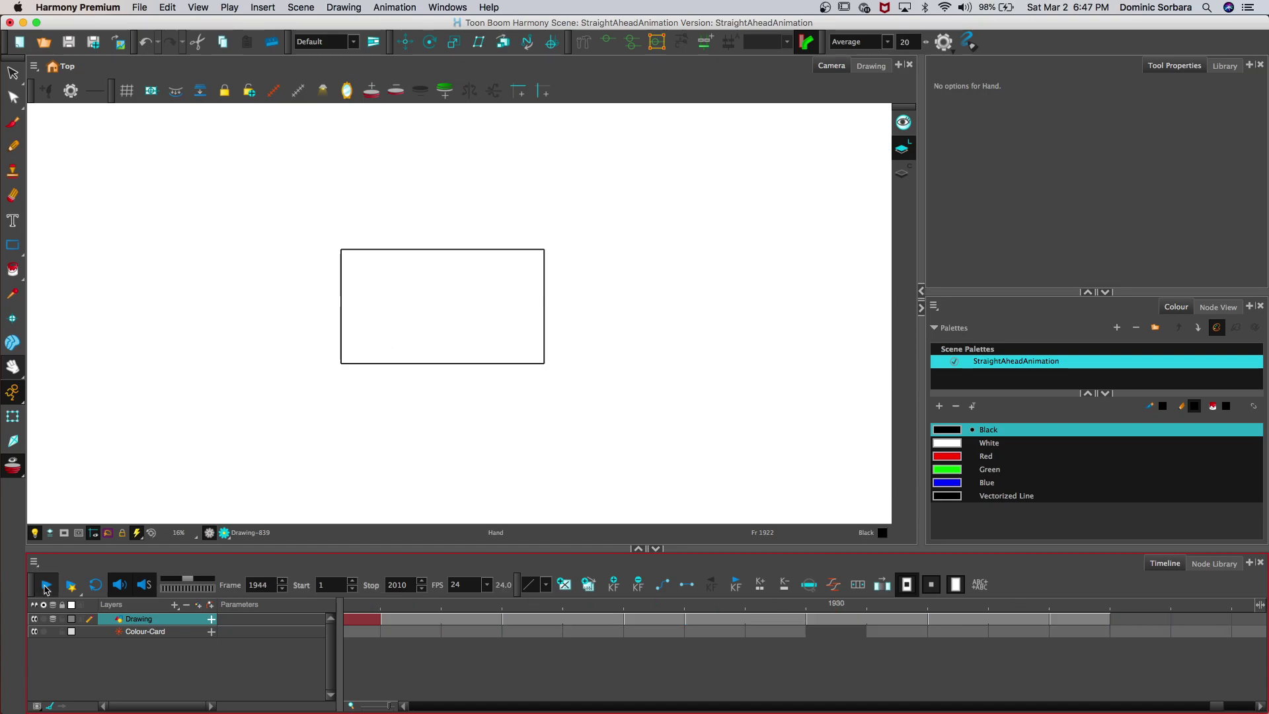
pyautogui.click(45, 585)
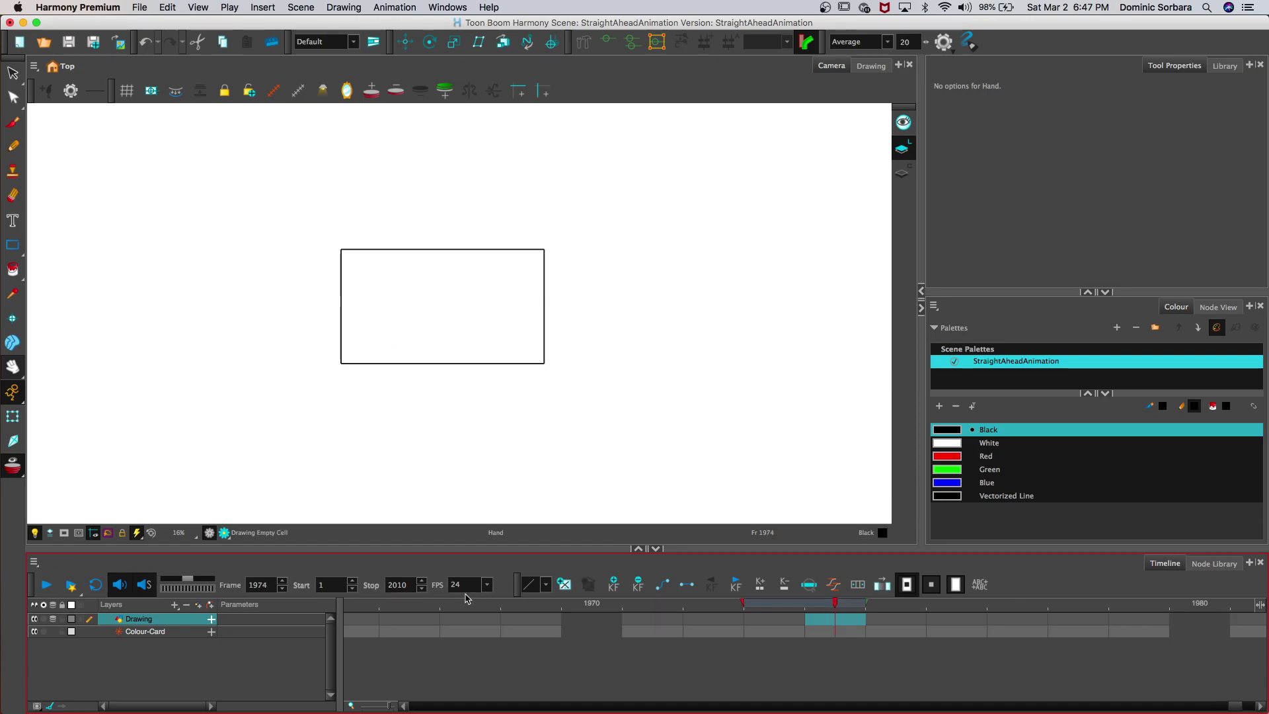
pyautogui.click(502, 607)
pyautogui.moveTo(497, 607); pyautogui.dragTo(749, 617)
pyautogui.click(770, 618)
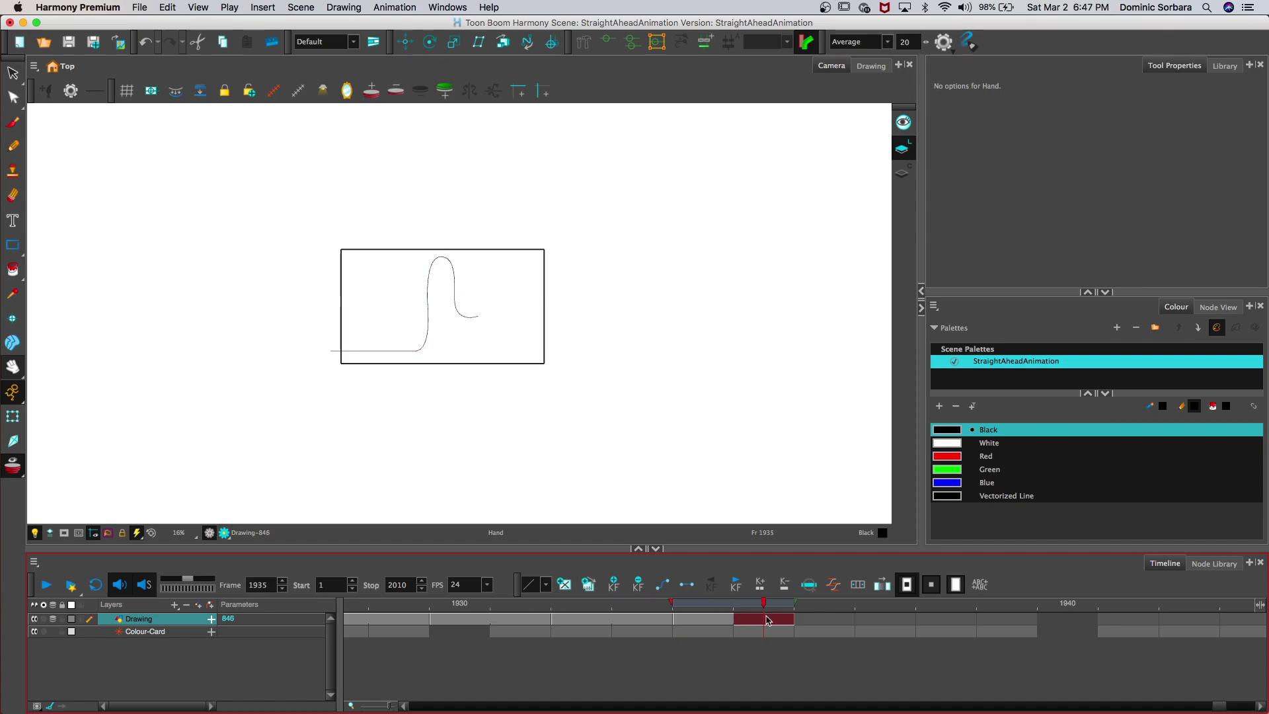
# Step: Trace the onion-skinned horizontal line on frame 1936, from its outer end to the start of the bend
pyautogui.click(803, 621)
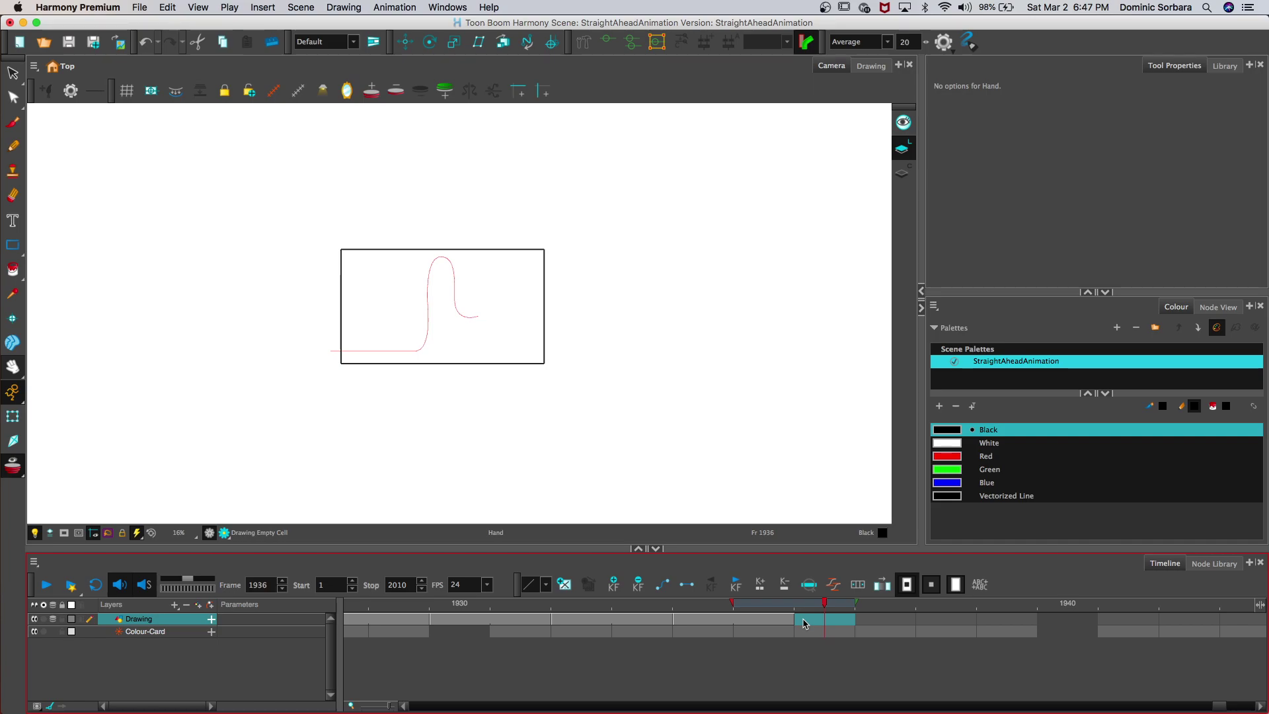
pyautogui.click(21, 370)
pyautogui.moveTo(293, 353); pyautogui.dragTo(298, 364)
pyautogui.press('2')
pyautogui.press('2')
pyautogui.press('2')
pyautogui.press('2')
pyautogui.press('2')
pyautogui.moveTo(289, 300); pyautogui.dragTo(432, 259)
pyautogui.press('2')
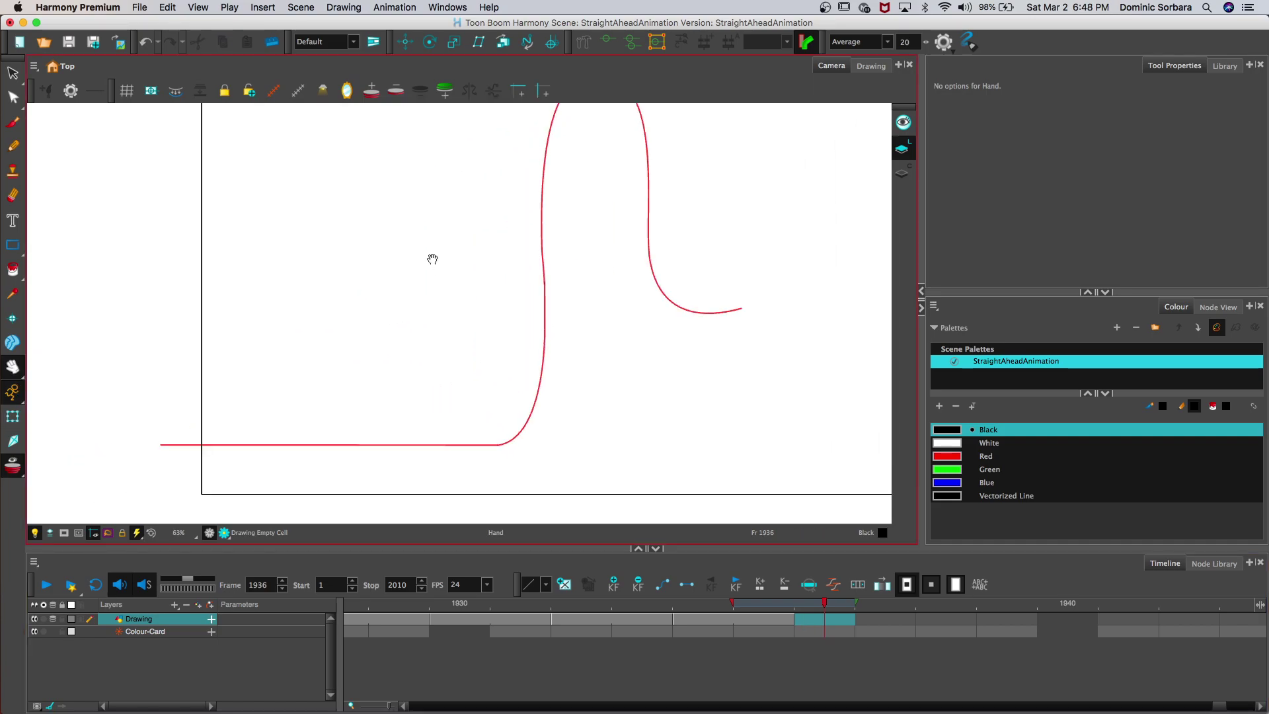
pyautogui.click(14, 146)
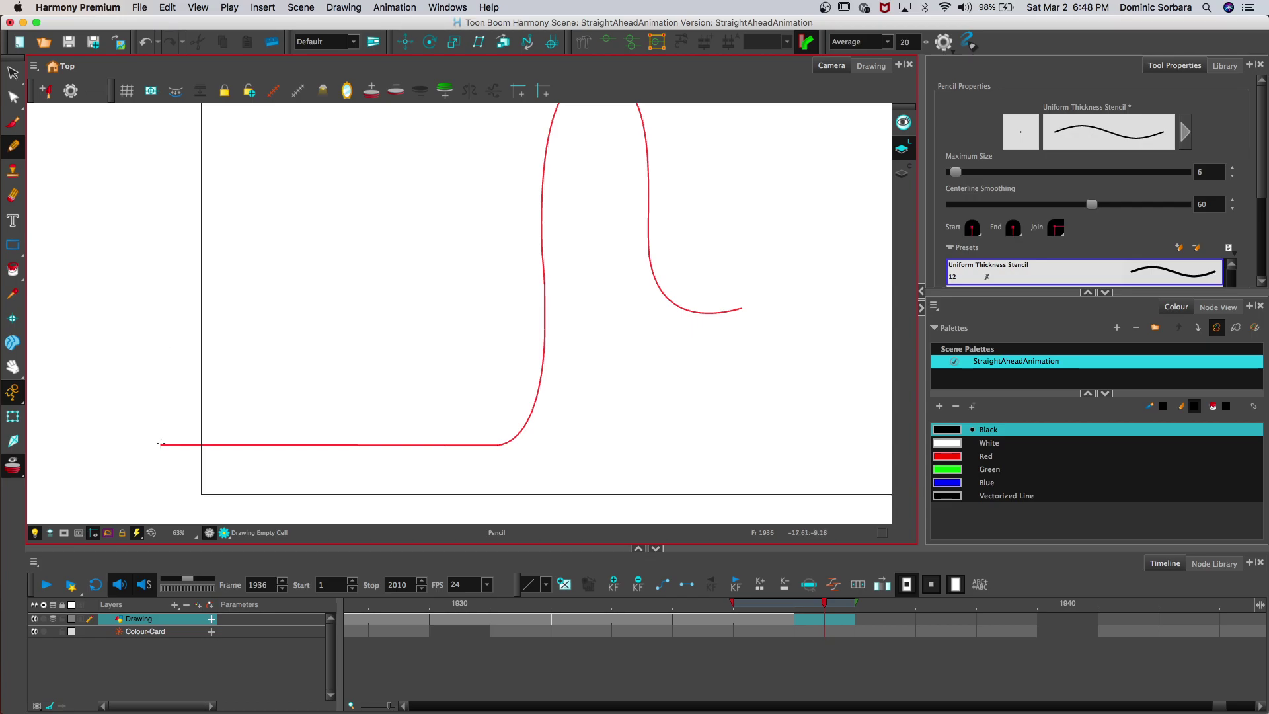
pyautogui.moveTo(159, 444); pyautogui.dragTo(499, 444)
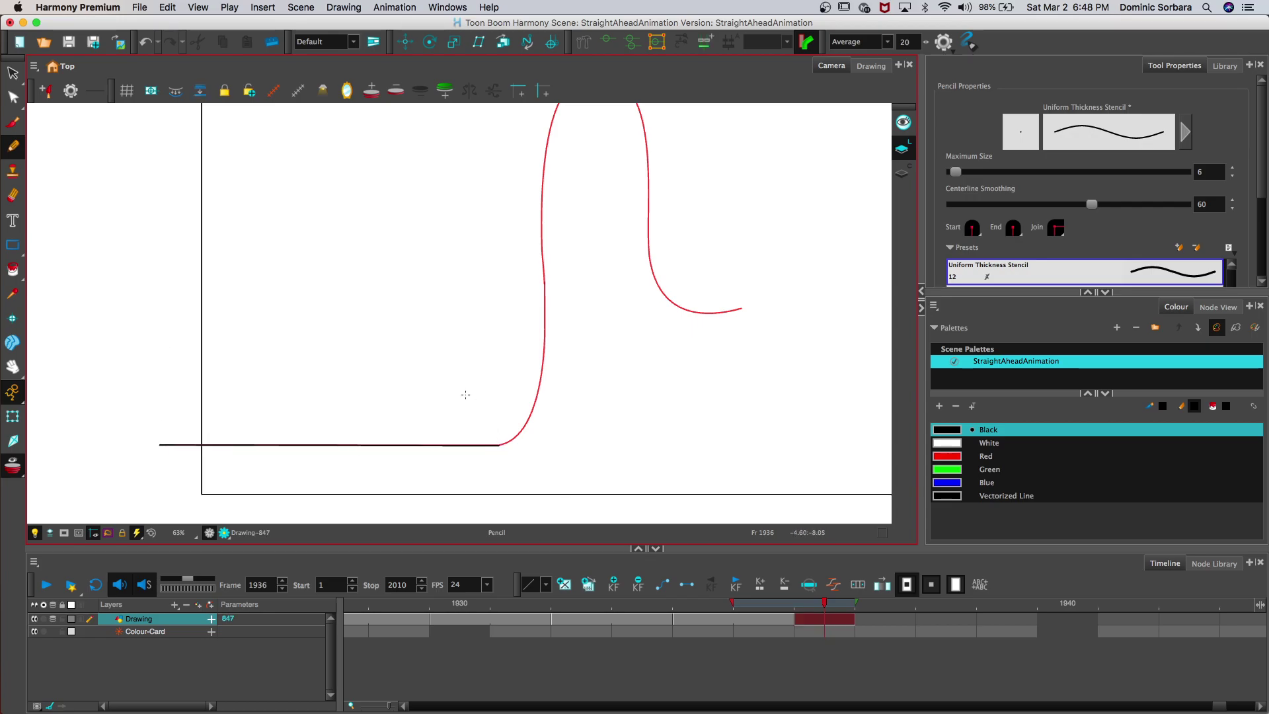
# Step: Trace frame 1936's bend and the lower part of the rising line over the onion skin
pyautogui.click(12, 366)
pyautogui.moveTo(331, 354); pyautogui.dragTo(232, 385)
pyautogui.press('1')
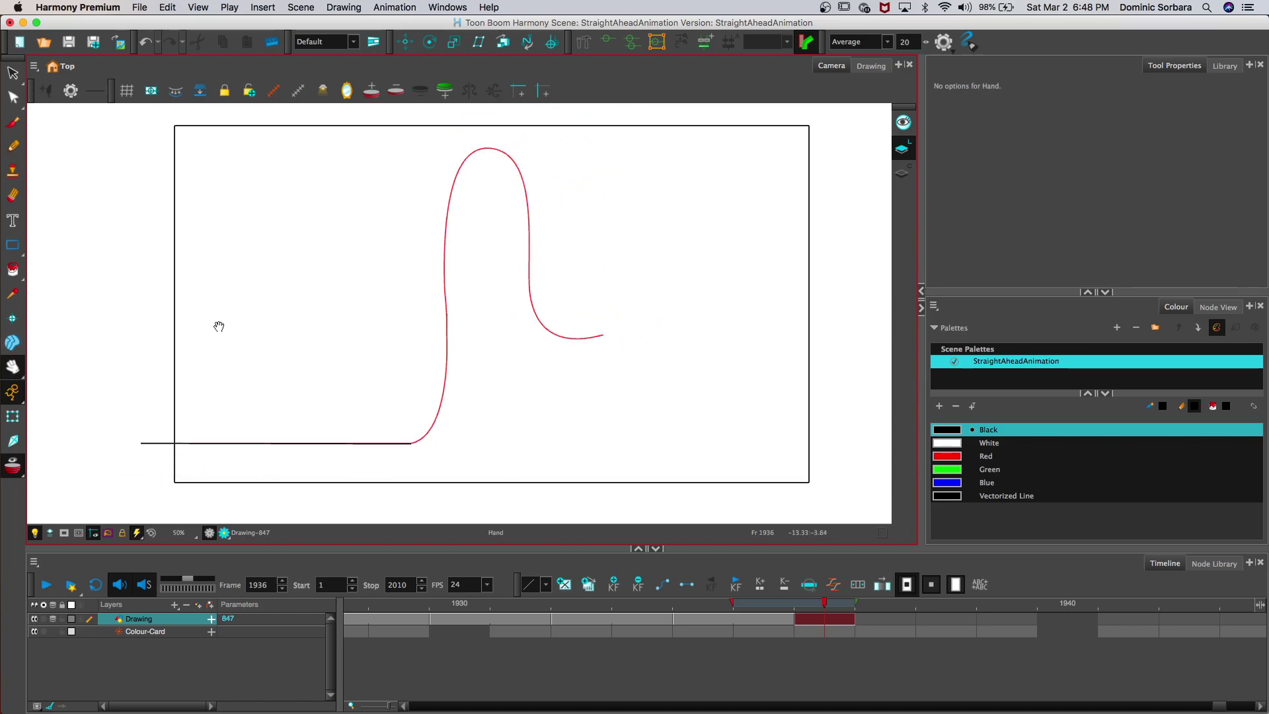
pyautogui.click(12, 146)
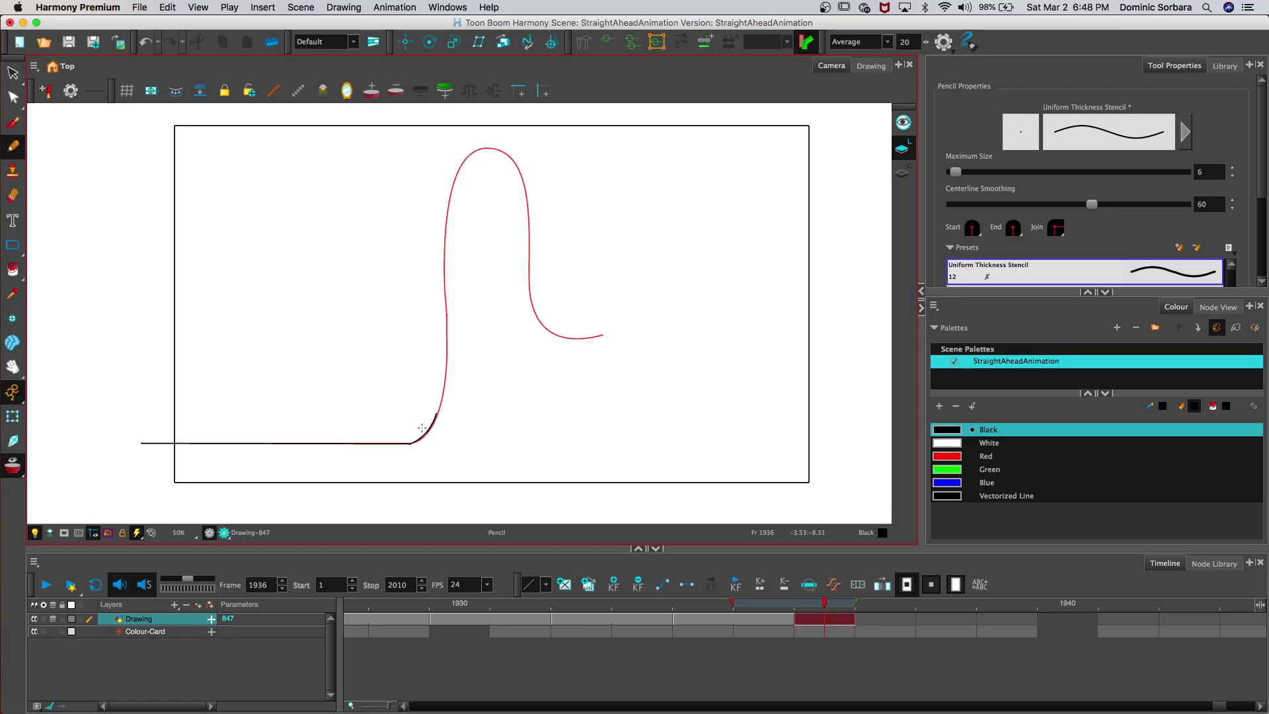
pyautogui.moveTo(443, 400); pyautogui.dragTo(409, 443)
pyautogui.moveTo(446, 330)
pyautogui.mouseDown()
pyautogui.moveTo(450, 230)
pyautogui.moveTo(433, 230)
pyautogui.moveTo(435, 203)
pyautogui.moveTo(431, 304)
pyautogui.mouseUp()
pyautogui.press('2')
pyautogui.press('2')
pyautogui.hotkey('alt', 'e')
pyautogui.press('1')
pyautogui.hotkey('alt', '/')
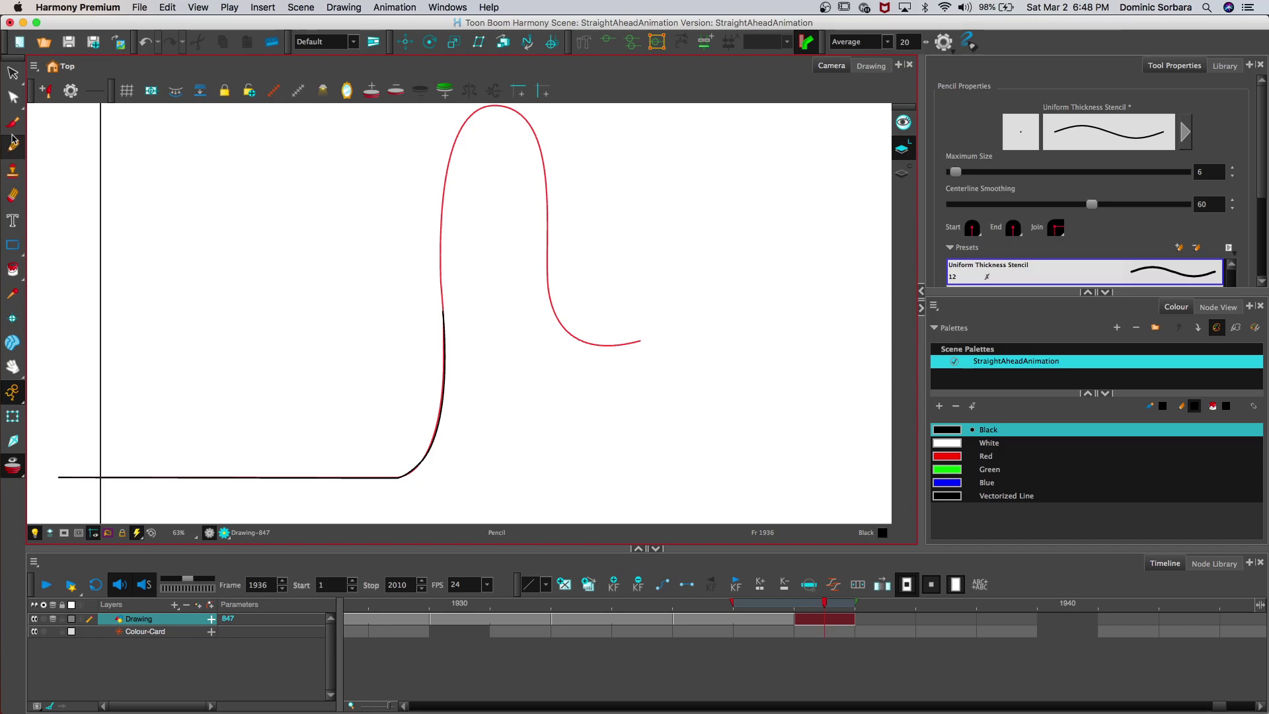
# Step: Trace frame 1936's arch and descending curve, extending its tip up and to the right beyond the onion skin
pyautogui.moveTo(441, 305)
pyautogui.mouseDown()
pyautogui.moveTo(448, 164)
pyautogui.moveTo(466, 121)
pyautogui.moveTo(511, 109)
pyautogui.mouseUp()
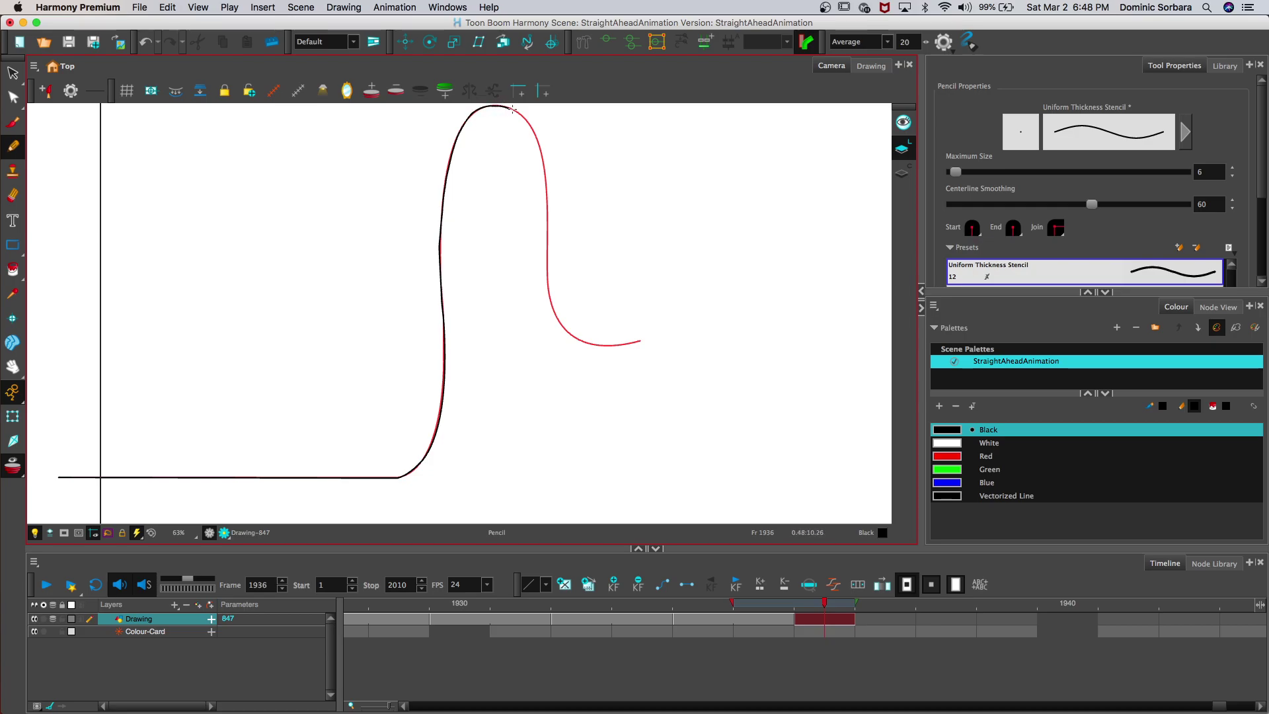
pyautogui.moveTo(542, 154); pyautogui.dragTo(551, 304)
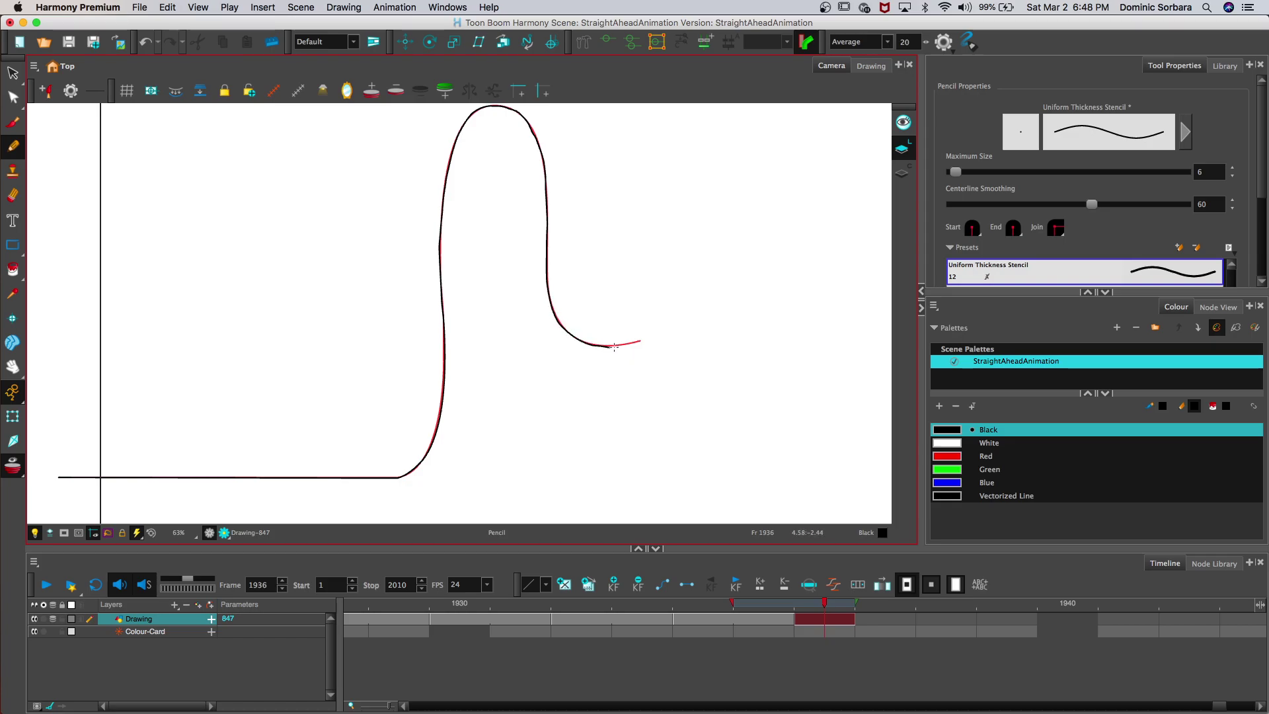
pyautogui.moveTo(639, 341); pyautogui.dragTo(712, 296)
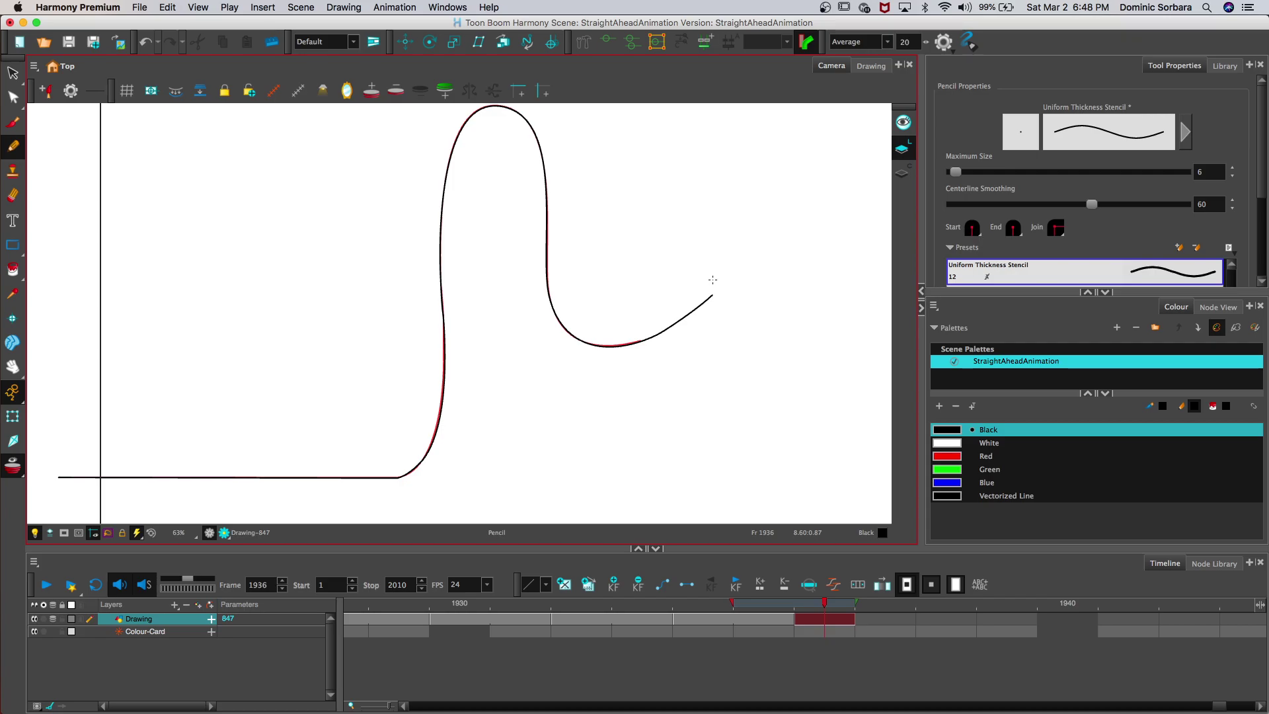
# Step: Play back the animation from frame 1928 to check how the line moves into the newest drawing
pyautogui.press('2')
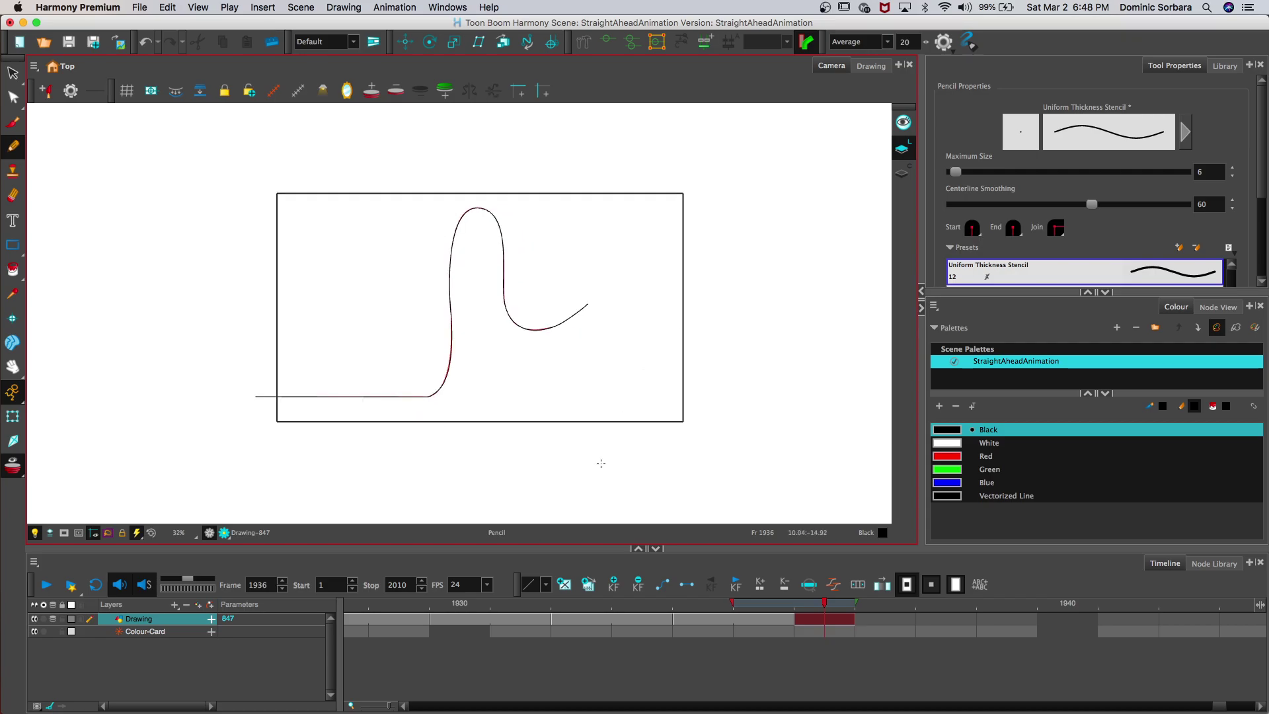
pyautogui.moveTo(754, 603); pyautogui.dragTo(340, 602)
pyautogui.click(43, 585)
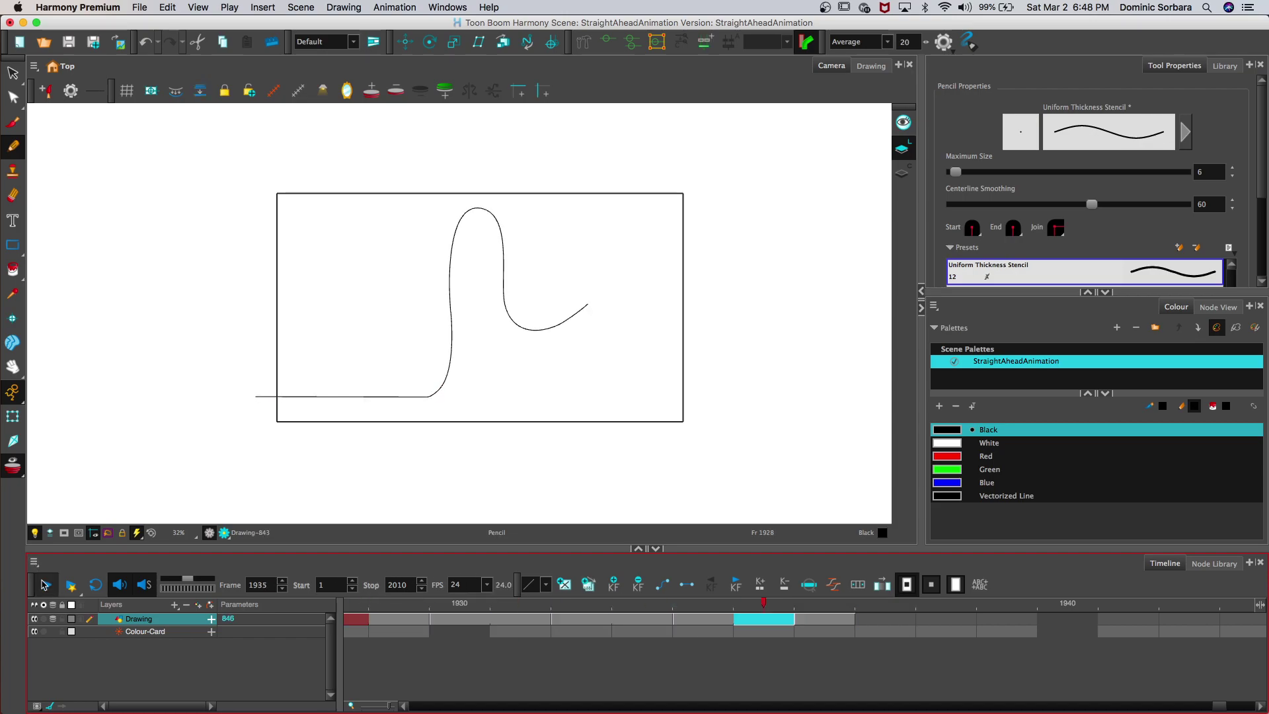
pyautogui.click(43, 585)
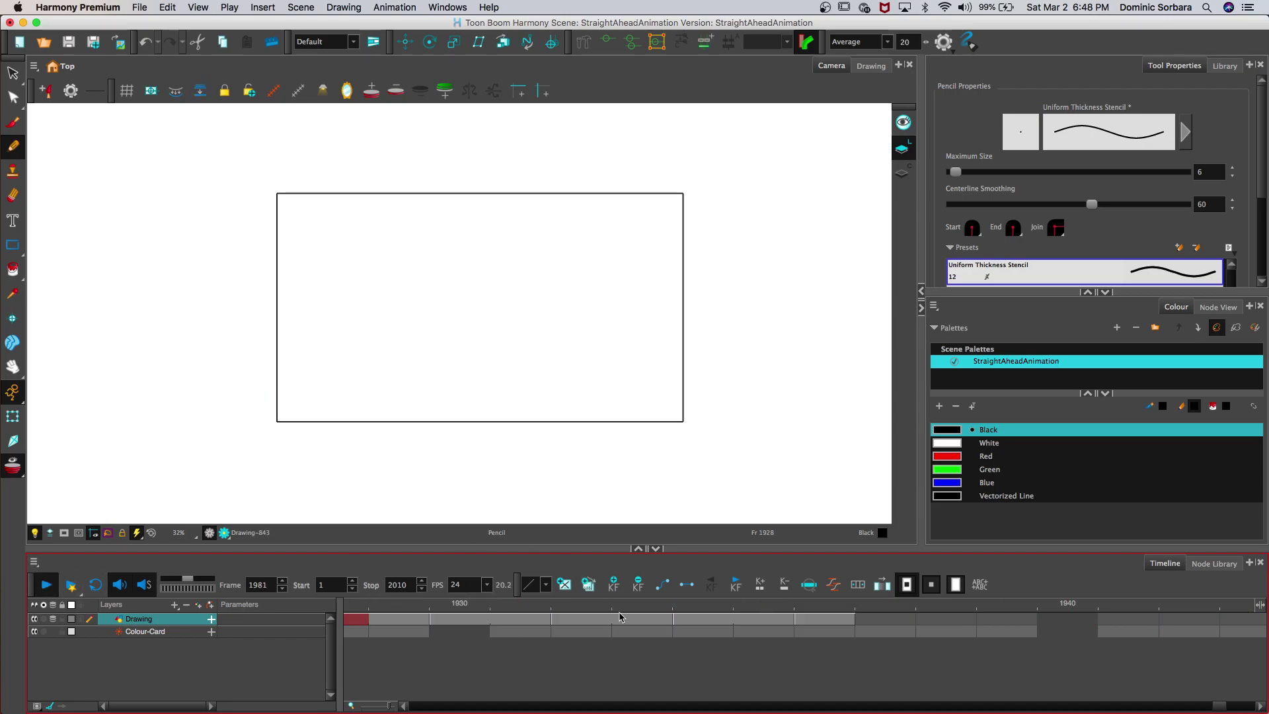
# Step: Return to the drawn frames and play back the animation from frame 1912 to review a longer stretch of the movement
pyautogui.press(',')
pyautogui.press(',')
pyautogui.press(',')
pyautogui.press(',')
pyautogui.press(',')
pyautogui.press(',')
pyautogui.press(',')
pyautogui.press(',')
pyautogui.press(',')
pyautogui.press(',')
pyautogui.press(',')
pyautogui.press(',')
pyautogui.press(',')
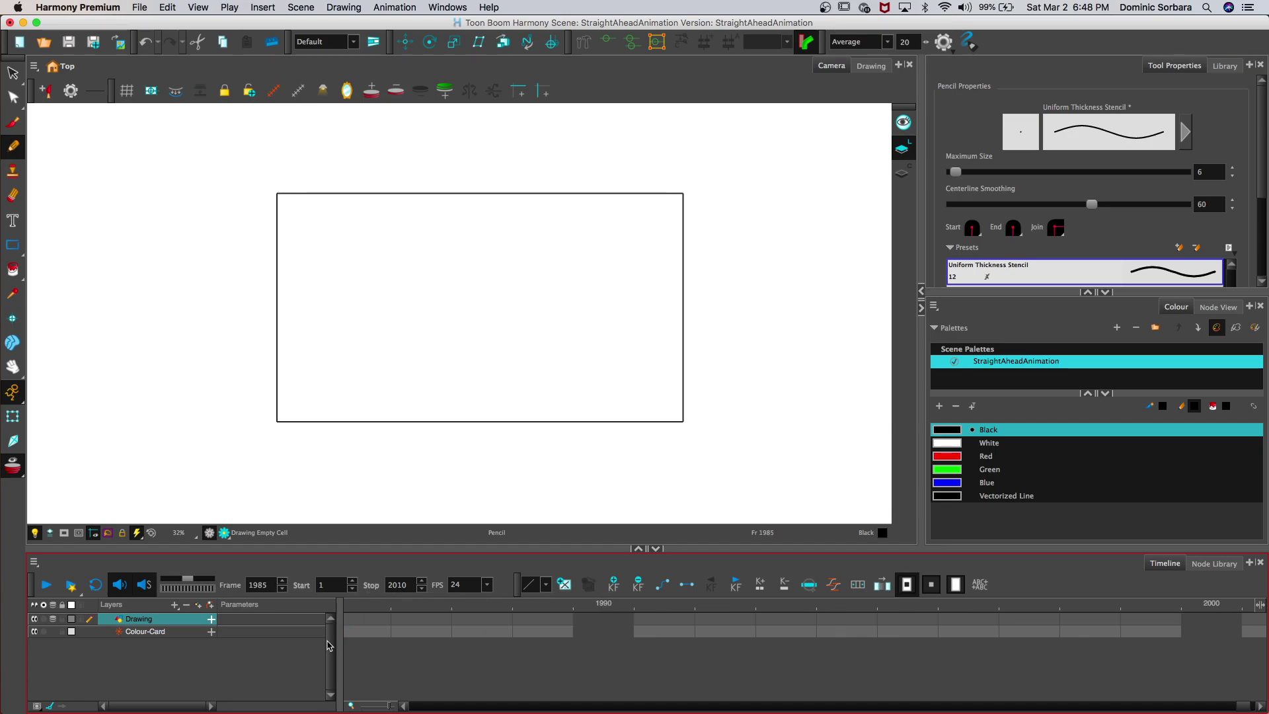
pyautogui.press(',')
pyautogui.press(',')
pyautogui.press(',')
pyautogui.press(',')
pyautogui.press(',')
pyautogui.press(',')
pyautogui.press(',')
pyautogui.press(',')
pyautogui.press(',')
pyautogui.press(',')
pyautogui.press(',')
pyautogui.press(',')
pyautogui.press(',')
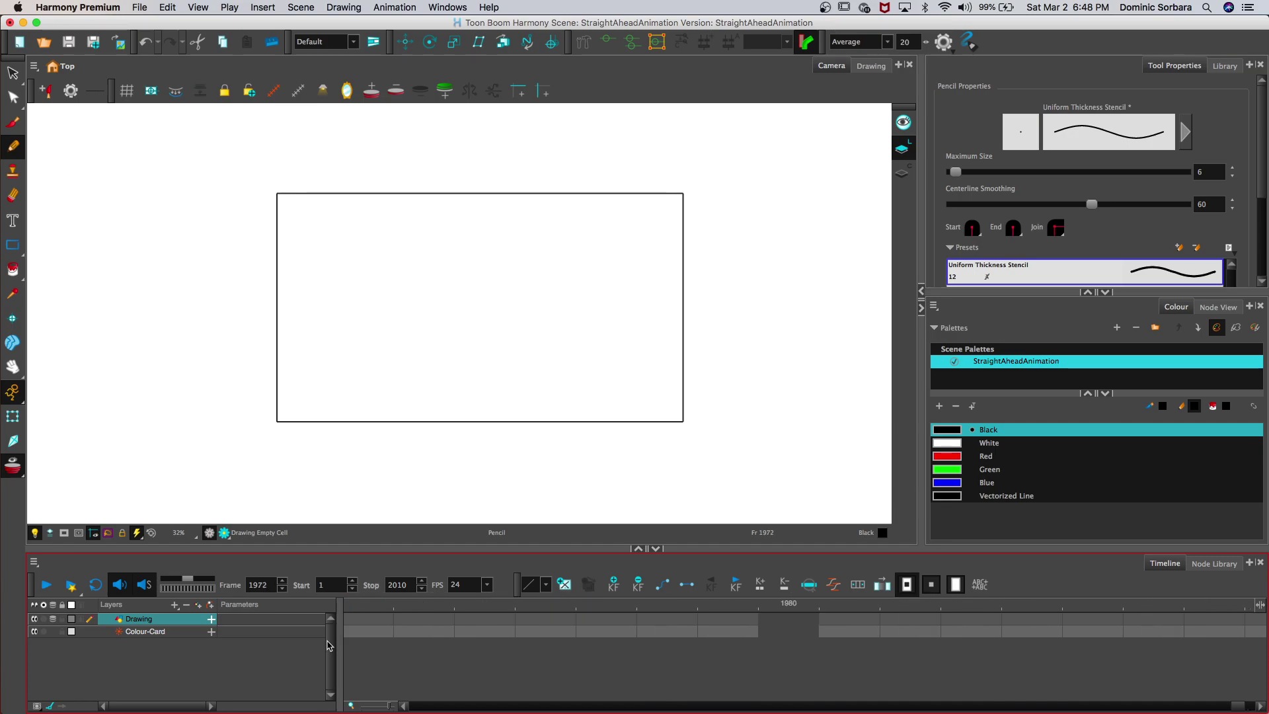
pyautogui.press(',')
pyautogui.press(',')
pyautogui.press(',')
pyautogui.press(',')
pyautogui.press(',')
pyautogui.press(',')
pyautogui.press(',')
pyautogui.press(',')
pyautogui.press(',')
pyautogui.press(',')
pyautogui.press(',')
pyautogui.press(',')
pyautogui.press(',')
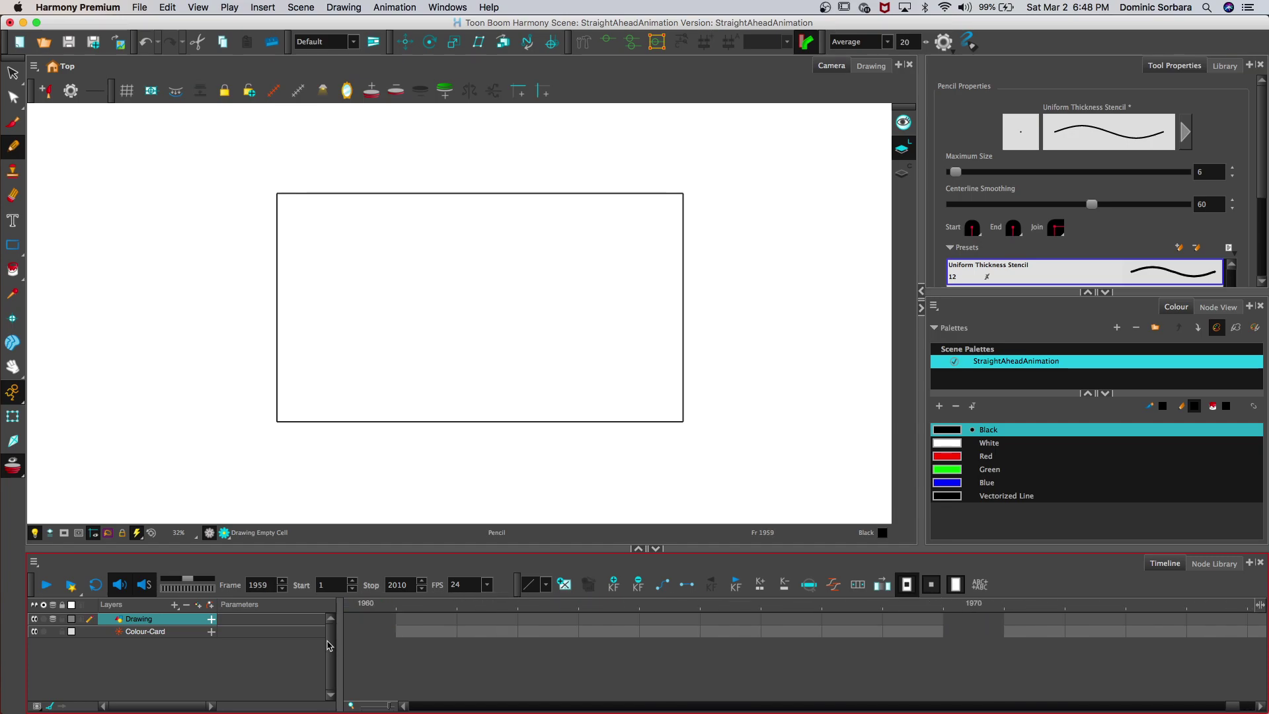
pyautogui.press(',')
pyautogui.press(',')
pyautogui.press(',')
pyautogui.press(',')
pyautogui.press(',')
pyautogui.press(',')
pyautogui.press(',')
pyautogui.press(',')
pyautogui.press(',')
pyautogui.press(',')
pyautogui.press(',')
pyautogui.press(',')
pyautogui.press(',')
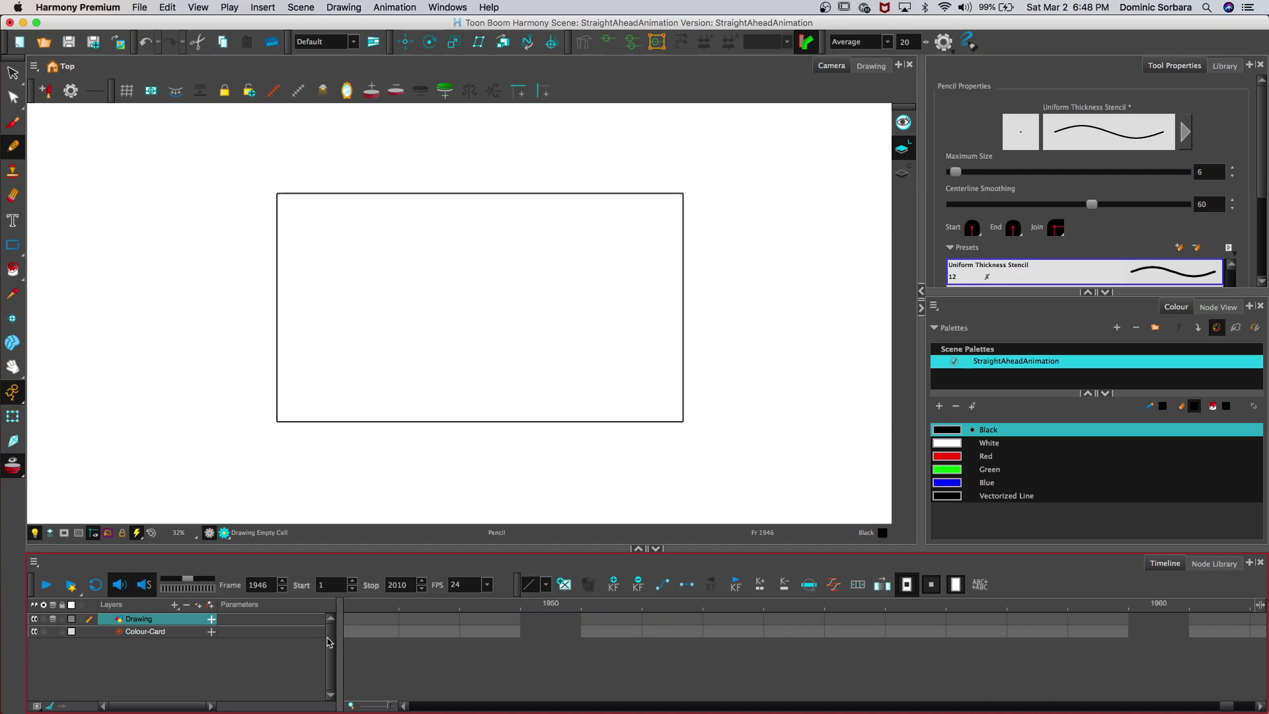
pyautogui.press(',')
pyautogui.press(',')
pyautogui.press(',')
pyautogui.press(',')
pyautogui.press(',')
pyautogui.press(',')
pyautogui.press(',')
pyautogui.press(',')
pyautogui.press(',')
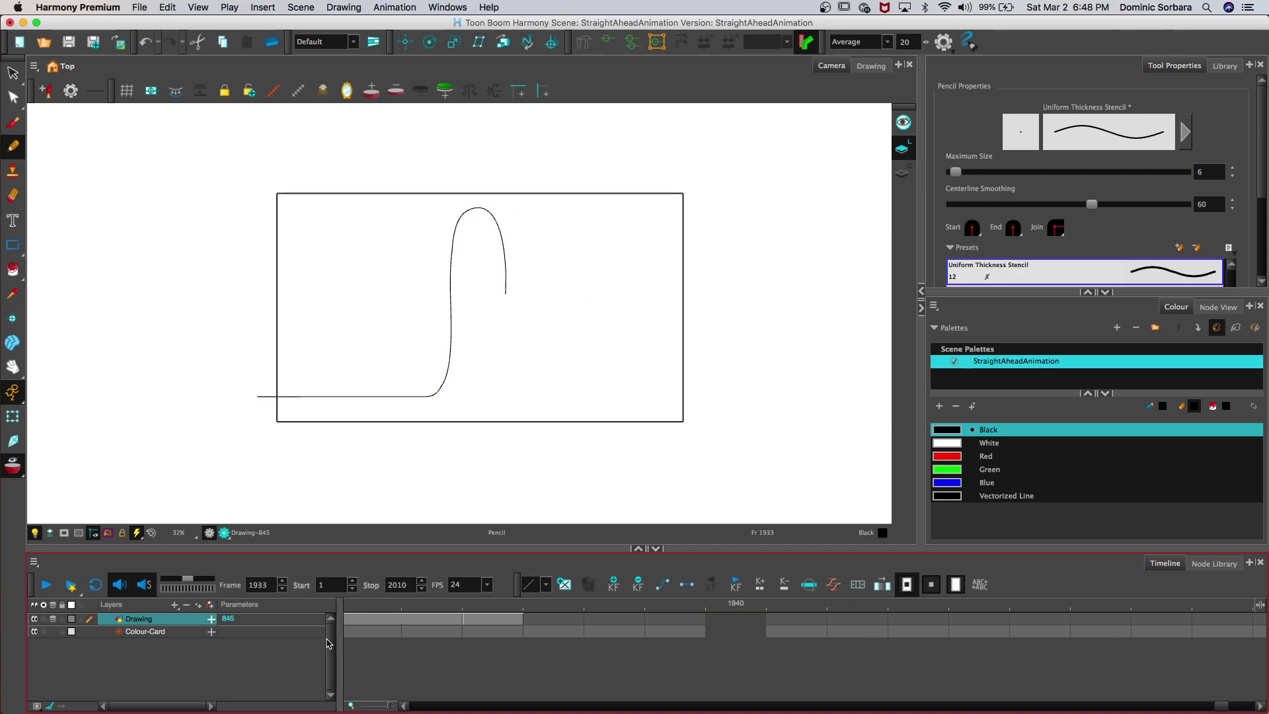
pyautogui.click(553, 615)
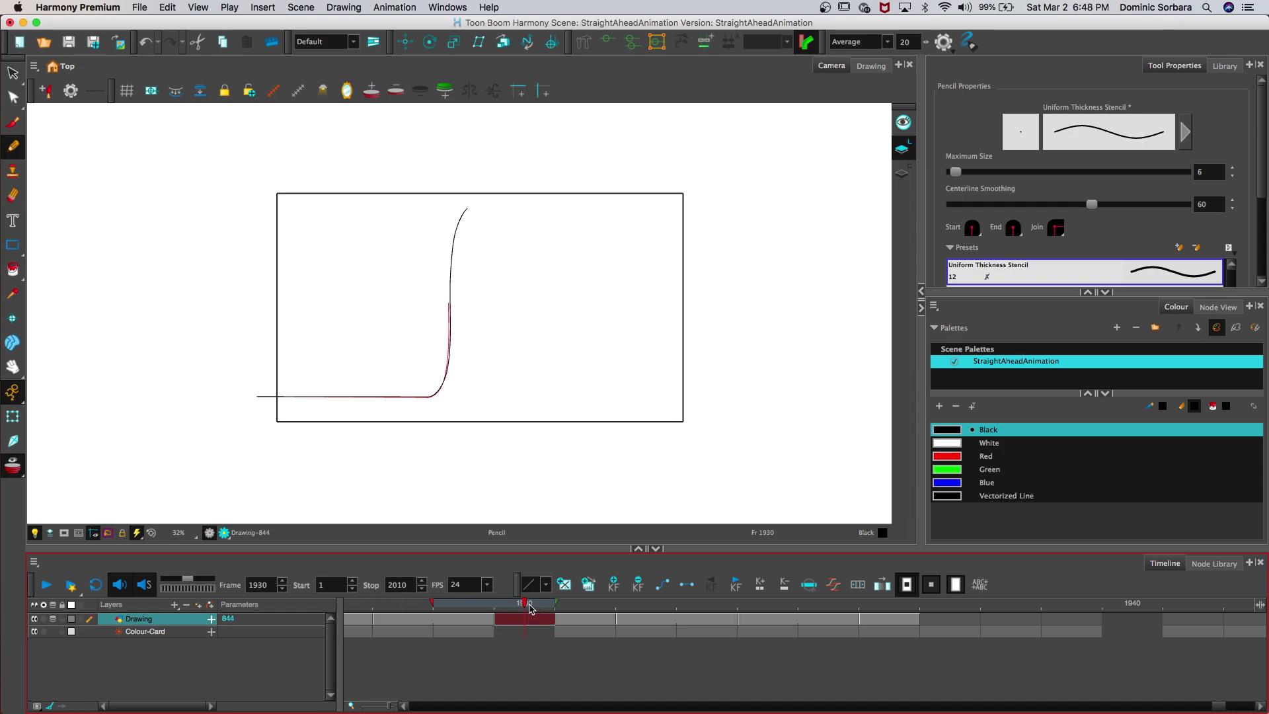
pyautogui.moveTo(514, 608); pyautogui.dragTo(331, 609)
pyautogui.click(47, 584)
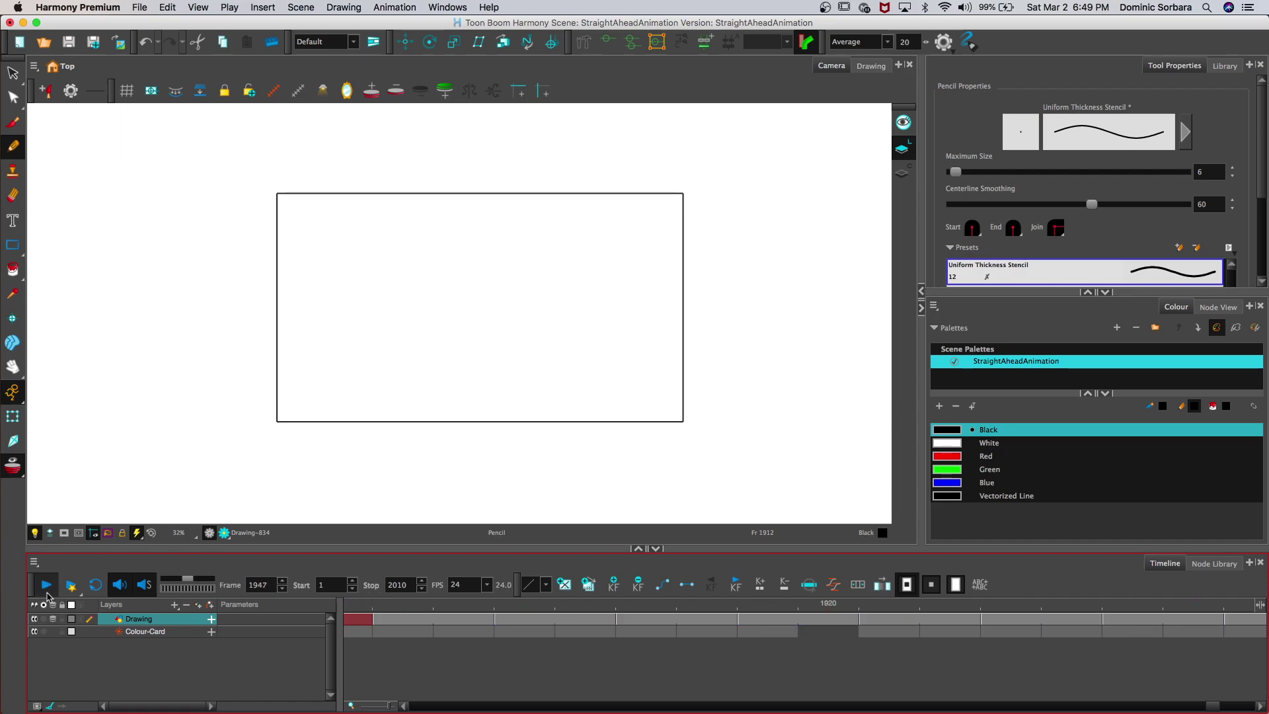
pyautogui.click(47, 590)
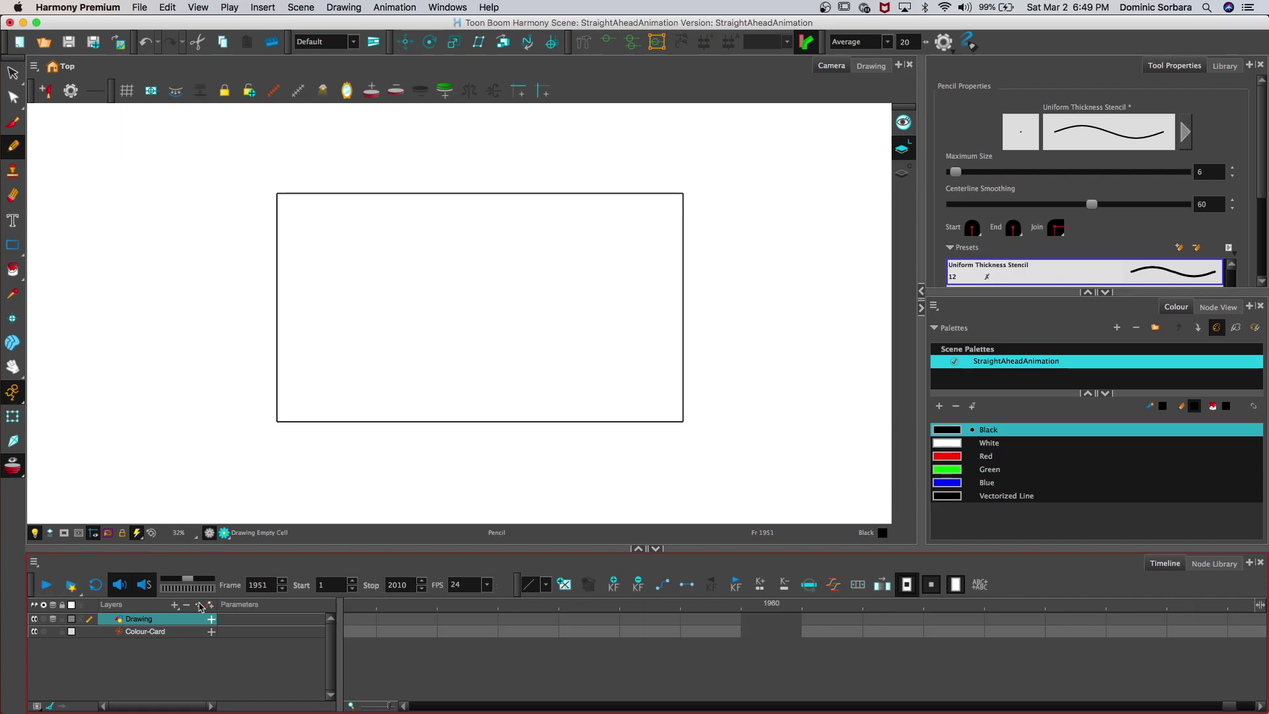
# Step: Start a new drawing on frame 1938 and trace the onion-skinned horizontal line from its outer end to the bend
pyautogui.moveTo(199, 605)
pyautogui.mouseDown()
pyautogui.moveTo(272, 622)
pyautogui.moveTo(586, 621)
pyautogui.mouseUp()
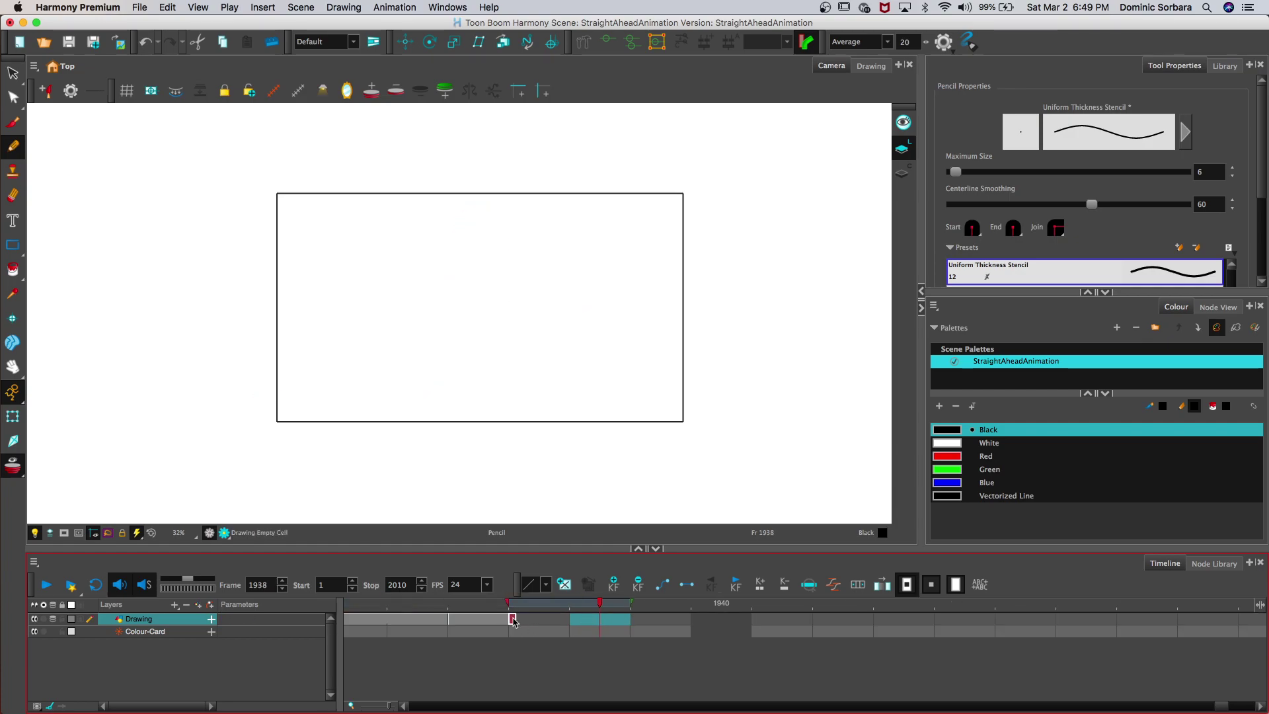
pyautogui.click(12, 366)
pyautogui.moveTo(245, 234); pyautogui.dragTo(288, 206)
pyautogui.press('2')
pyautogui.press('2')
pyautogui.scroll(3, 343, 212)
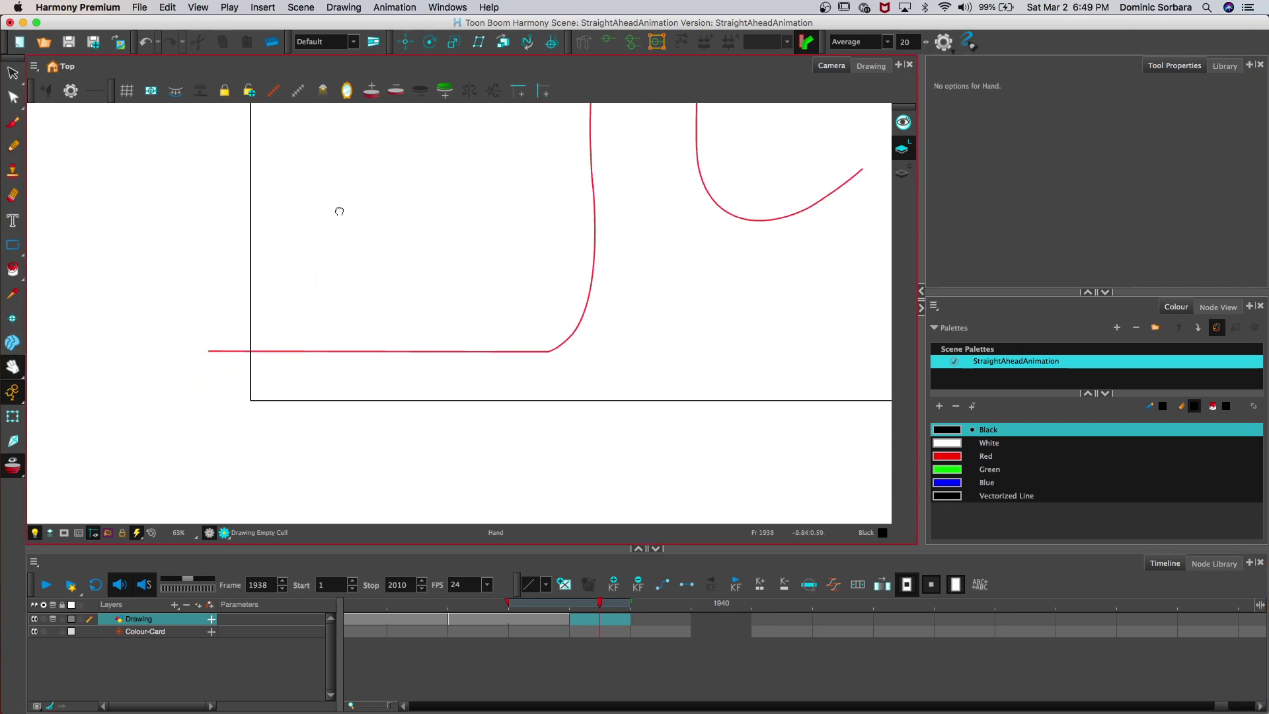
pyautogui.click(12, 146)
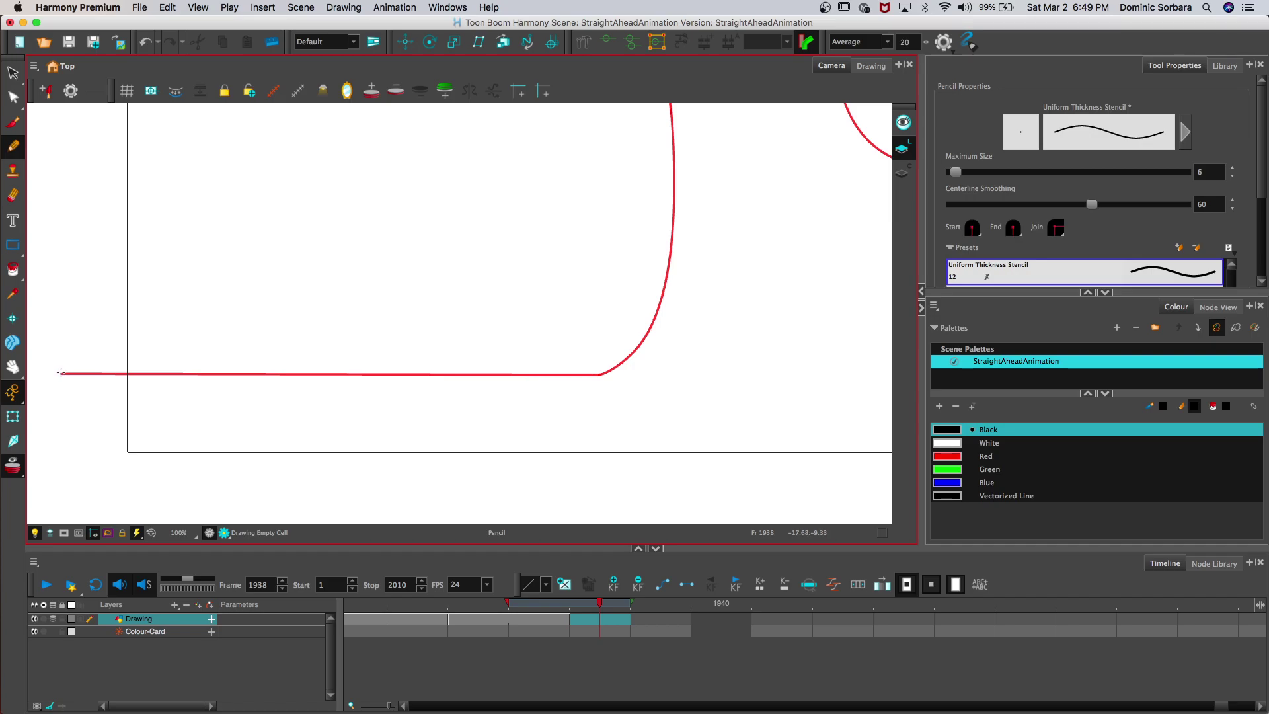
pyautogui.moveTo(71, 373); pyautogui.dragTo(600, 375)
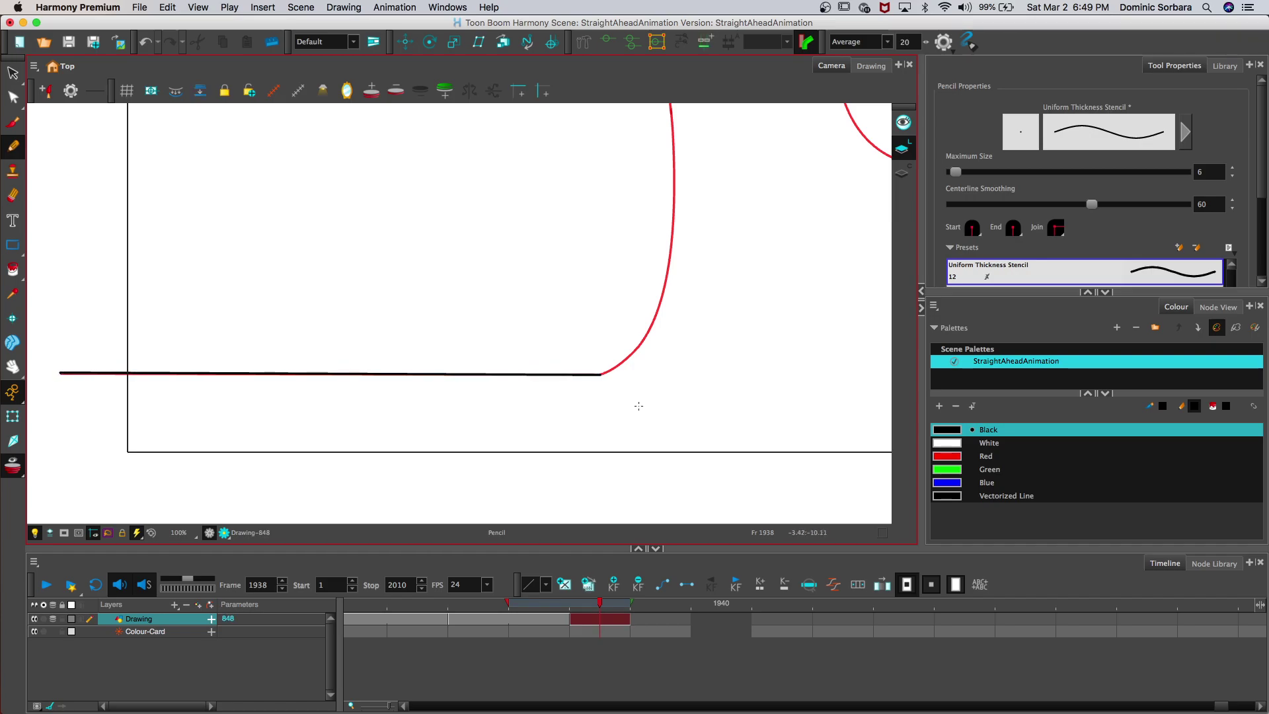
# Step: Trace the short start of frame 1938's bend over the onion skin, undoing the longer strokes that stray from it
pyautogui.scroll(-3, 639, 406)
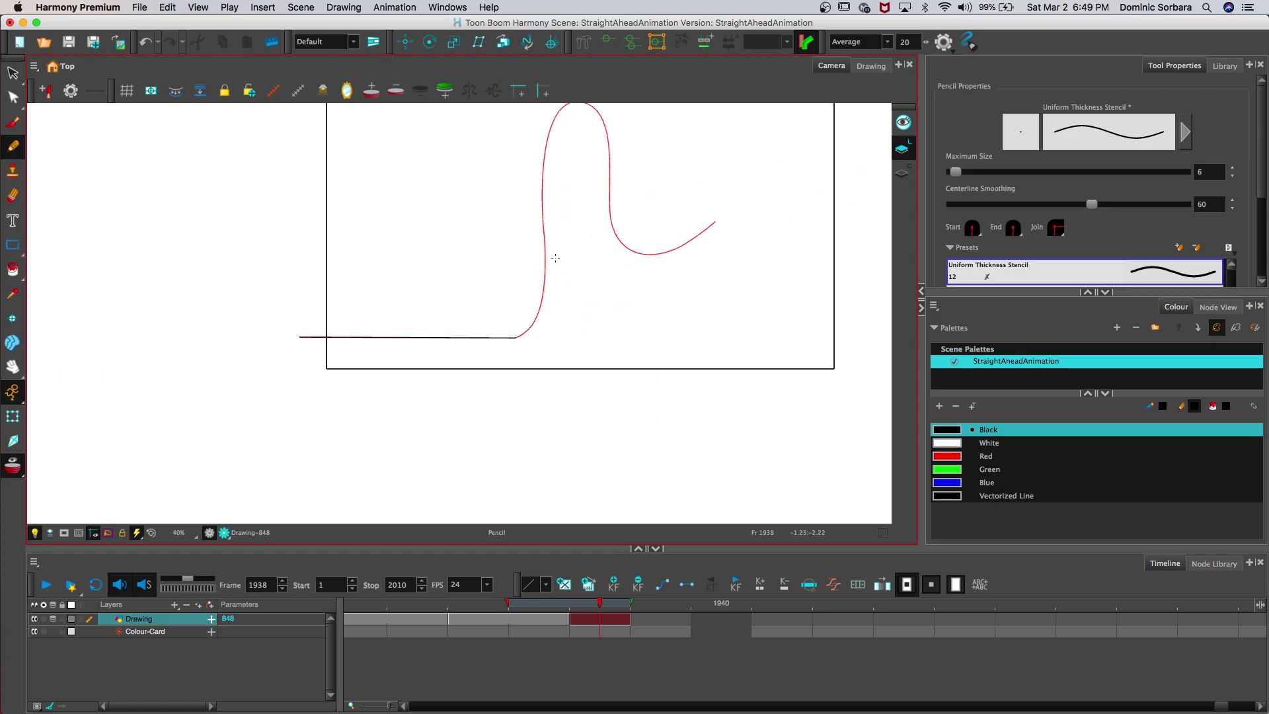
pyautogui.click(17, 368)
pyautogui.moveTo(442, 184)
pyautogui.mouseDown()
pyautogui.moveTo(365, 249)
pyautogui.moveTo(293, 263)
pyautogui.mouseUp()
pyautogui.press('2')
pyautogui.press('2')
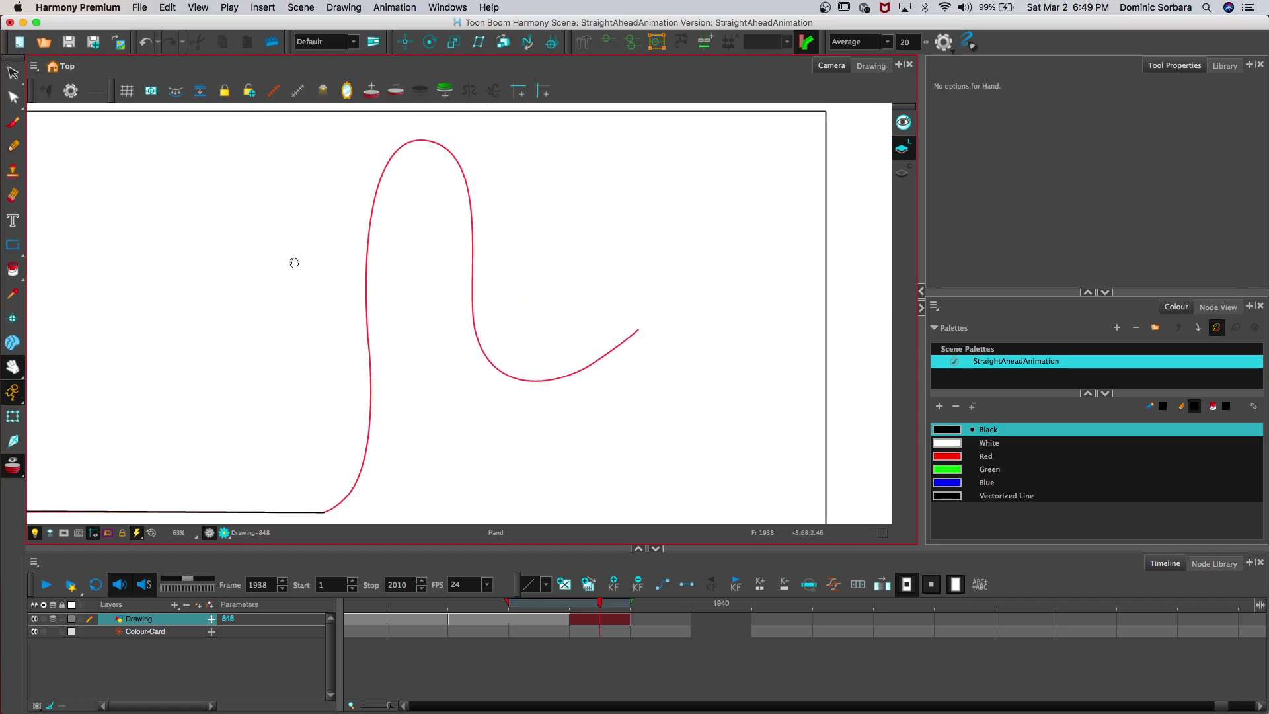
pyautogui.click(13, 146)
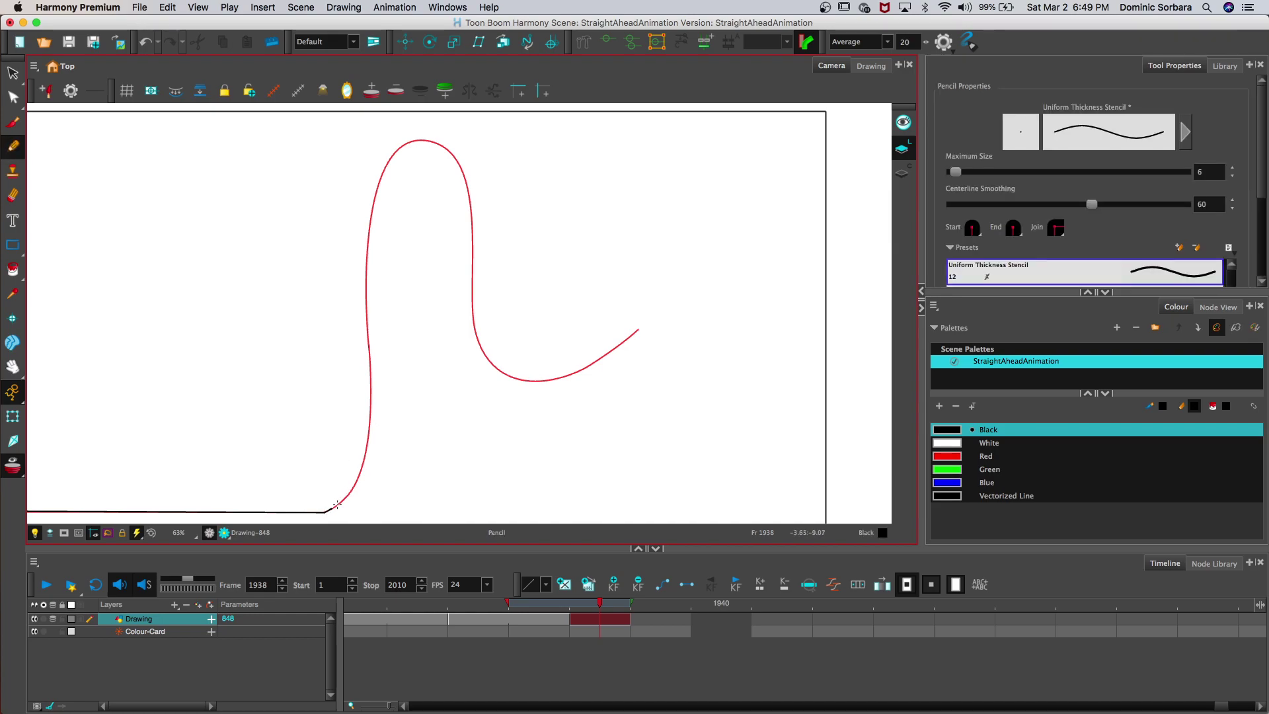
pyautogui.moveTo(358, 476); pyautogui.dragTo(372, 379)
pyautogui.press('super+z')
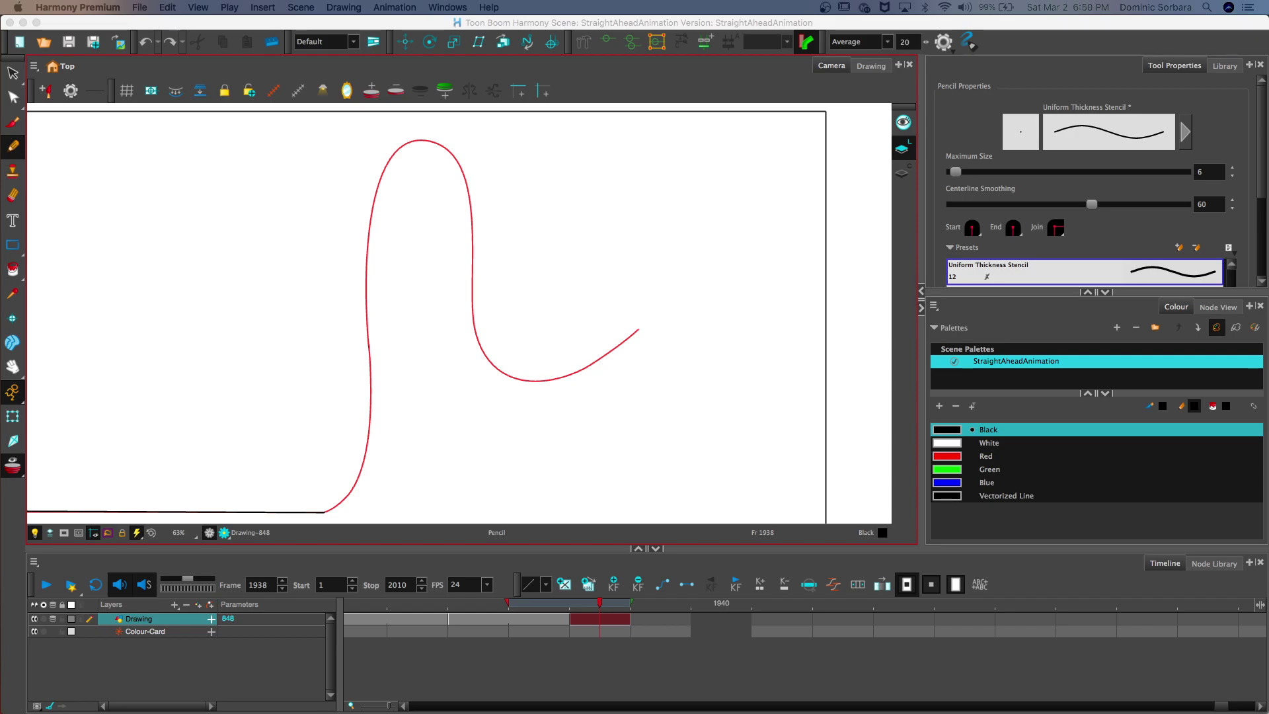
pyautogui.click(350, 460)
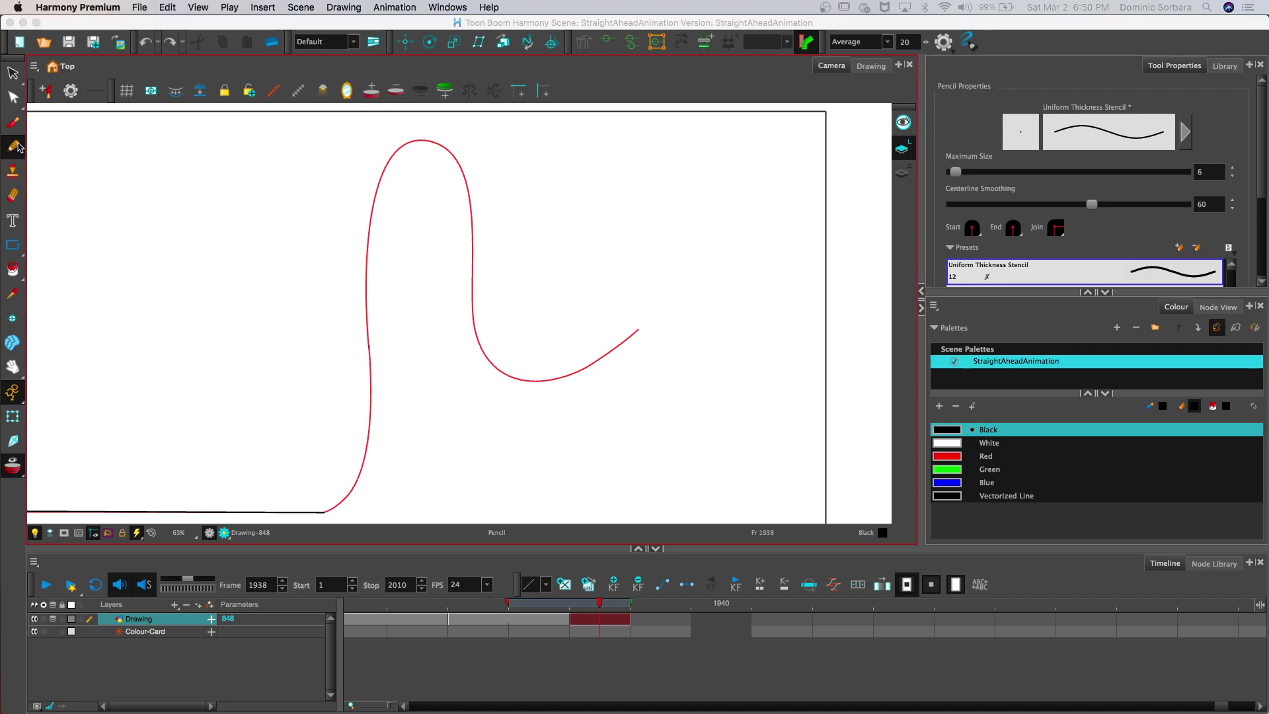
pyautogui.moveTo(323, 513); pyautogui.dragTo(364, 458)
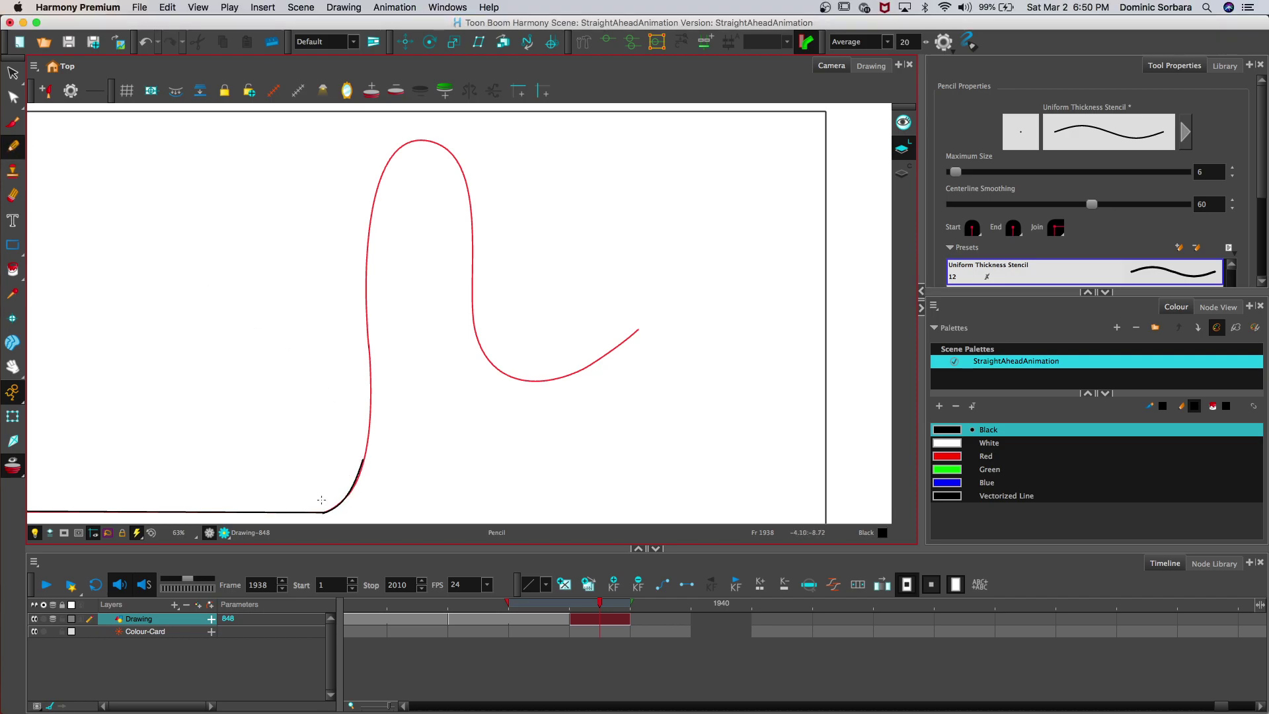
pyautogui.press('super+z')
pyautogui.moveTo(334, 507)
pyautogui.mouseDown()
pyautogui.moveTo(362, 465)
pyautogui.moveTo(374, 386)
pyautogui.moveTo(350, 488)
pyautogui.mouseUp()
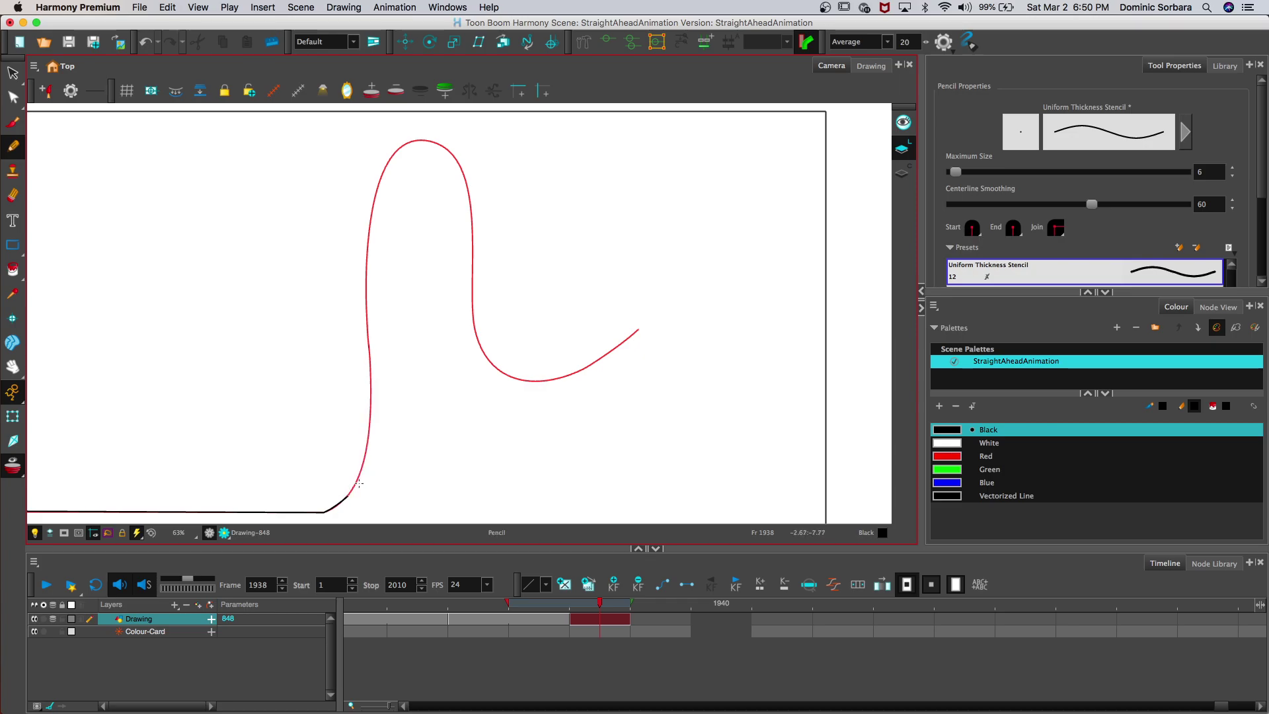
pyautogui.moveTo(360, 471); pyautogui.dragTo(371, 348)
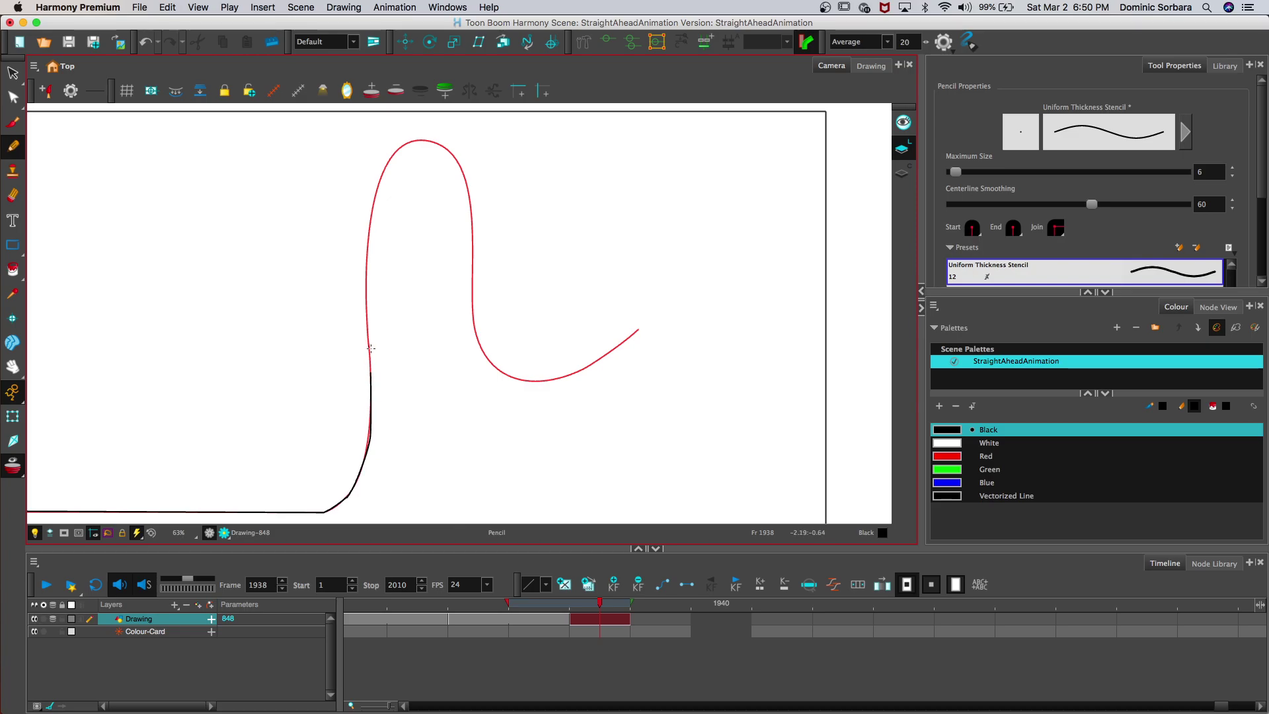
pyautogui.press('super+z')
# Step: Draw frame 1938's descending curve through the dip and extend its tip to the right beyond the onion skin, levelling it off
pyautogui.press('2')
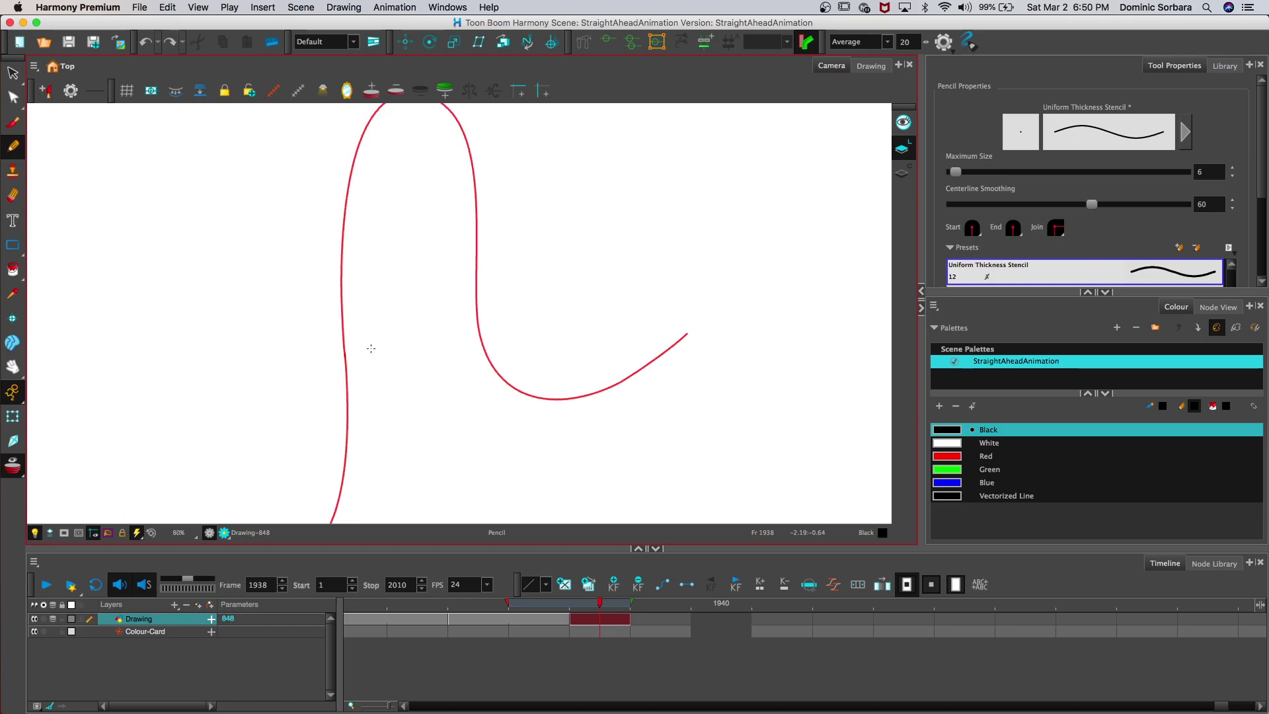
pyautogui.moveTo(476, 254)
pyautogui.mouseDown()
pyautogui.moveTo(494, 367)
pyautogui.moveTo(525, 395)
pyautogui.moveTo(560, 400)
pyautogui.moveTo(640, 370)
pyautogui.moveTo(773, 270)
pyautogui.moveTo(870, 272)
pyautogui.mouseUp()
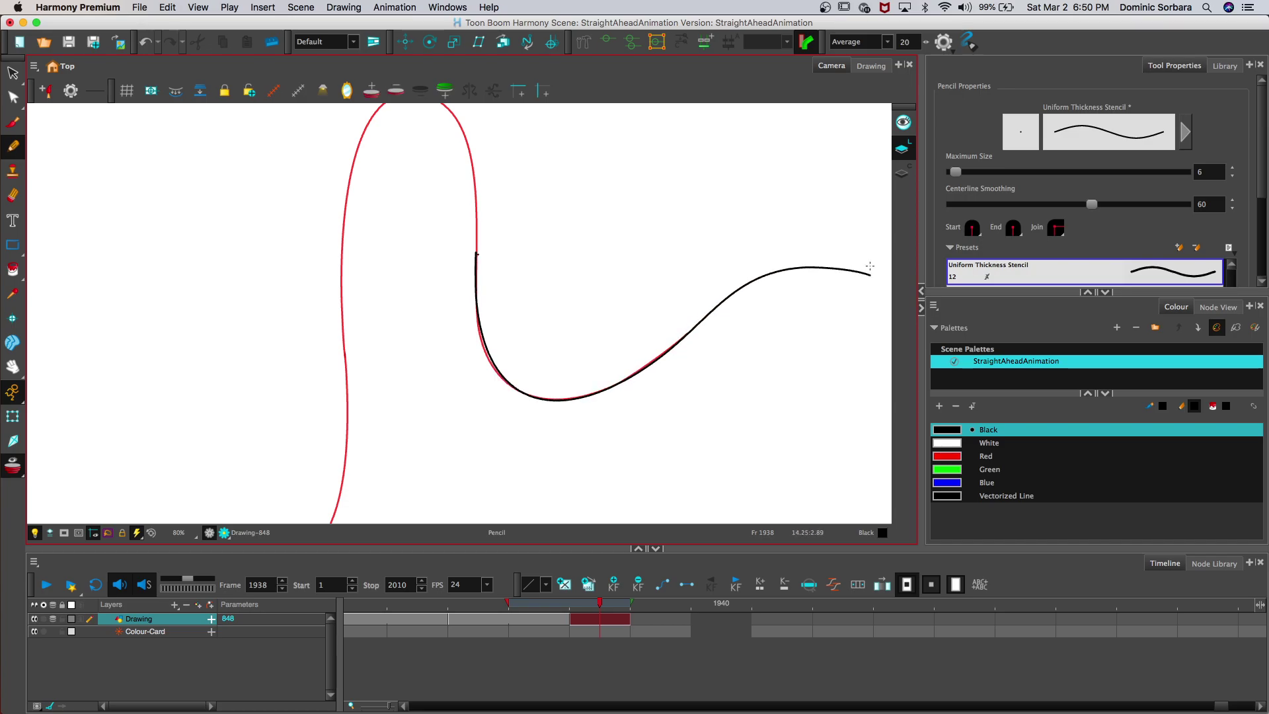
pyautogui.press('2')
pyautogui.press('2')
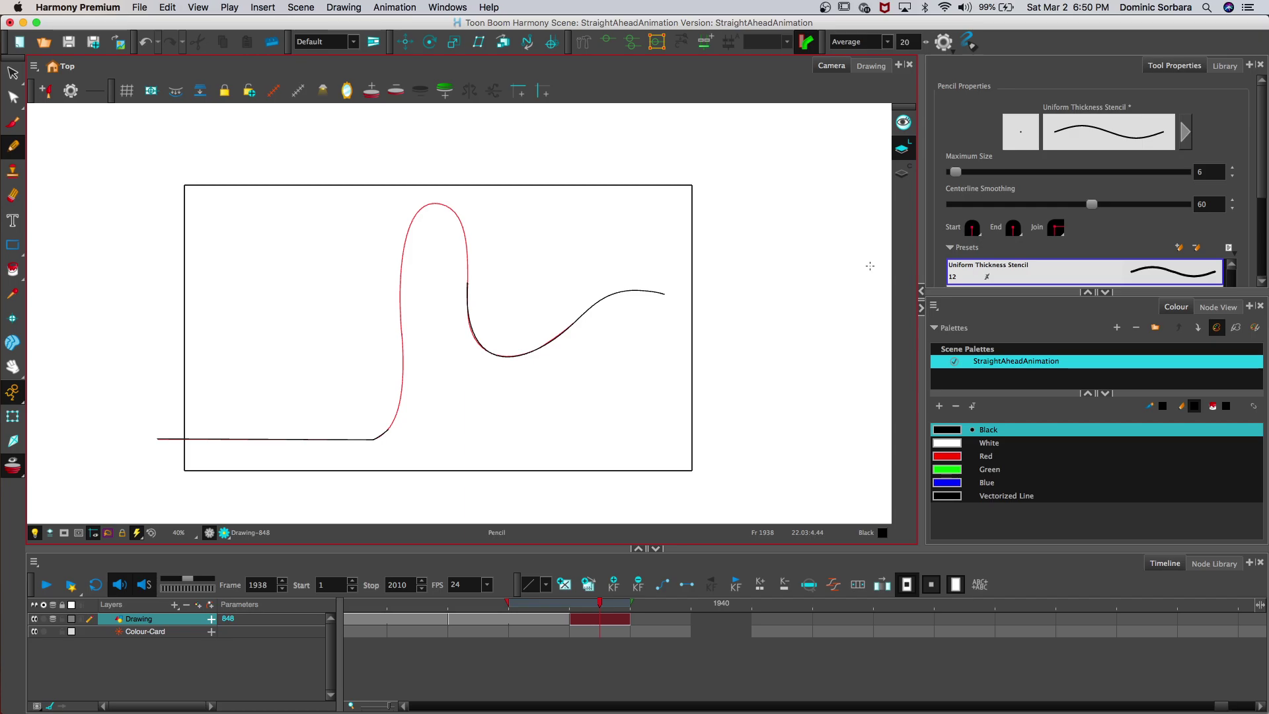
# Step: Erase the misaligned part of frame 1938's curve leading into the dip and the stray mark at the stroke's upper end
pyautogui.click(12, 366)
pyautogui.moveTo(317, 200); pyautogui.dragTo(321, 214)
pyautogui.press('1')
pyautogui.press('1')
pyautogui.press('1')
pyautogui.moveTo(491, 344); pyautogui.dragTo(547, 469)
pyautogui.moveTo(504, 410); pyautogui.dragTo(518, 436)
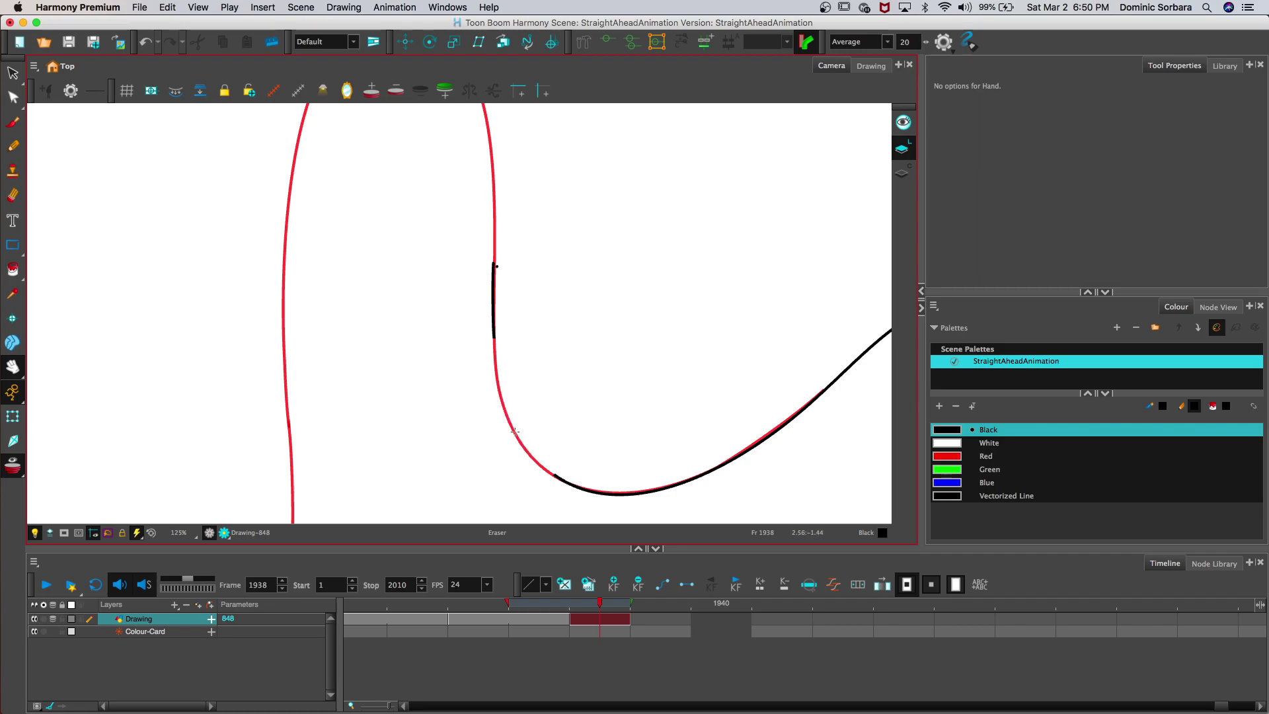
pyautogui.moveTo(503, 257); pyautogui.dragTo(499, 275)
# Step: Redraw the erased part of the curve along the onion skin and continue the descending line up toward the arch
pyautogui.hotkey('alt', '/')
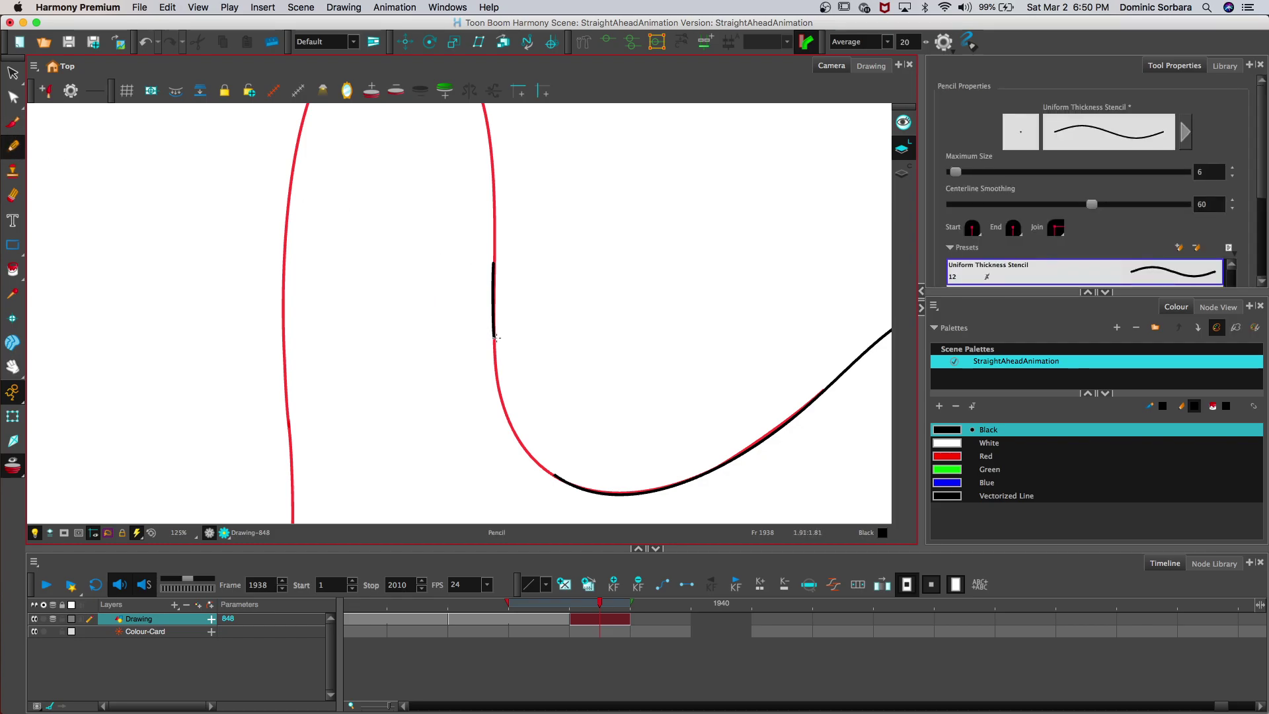
pyautogui.moveTo(494, 346)
pyautogui.mouseDown()
pyautogui.moveTo(506, 413)
pyautogui.moveTo(551, 481)
pyautogui.mouseUp()
pyautogui.press('2')
pyautogui.press('2')
pyautogui.press('2')
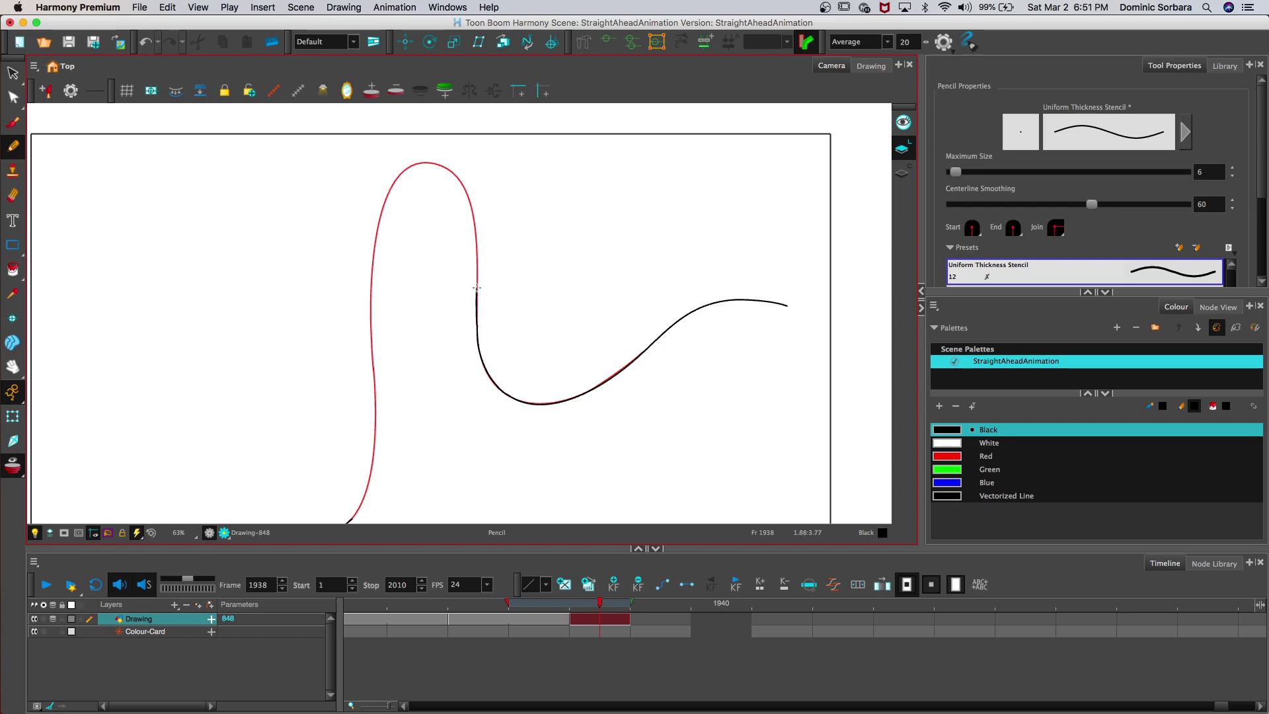
pyautogui.moveTo(476, 287); pyautogui.dragTo(477, 259)
pyautogui.moveTo(471, 208)
pyautogui.mouseDown()
pyautogui.moveTo(455, 173)
pyautogui.moveTo(415, 162)
pyautogui.moveTo(437, 163)
pyautogui.moveTo(471, 218)
pyautogui.mouseUp()
# Step: Trace frame 1938's rising line from the bend up toward the arch and erase the stroke's misaligned upper end
pyautogui.click(12, 367)
pyautogui.moveTo(111, 387); pyautogui.dragTo(209, 243)
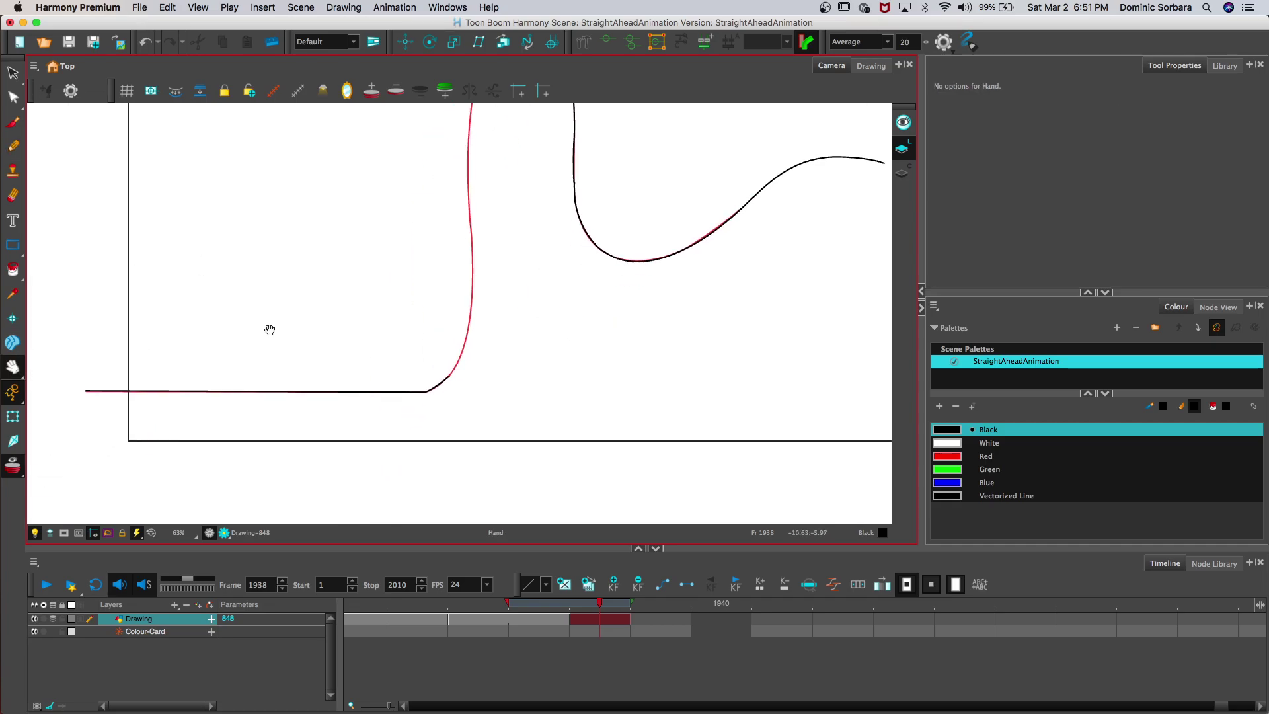
pyautogui.moveTo(392, 245); pyautogui.dragTo(354, 328)
pyautogui.click(15, 144)
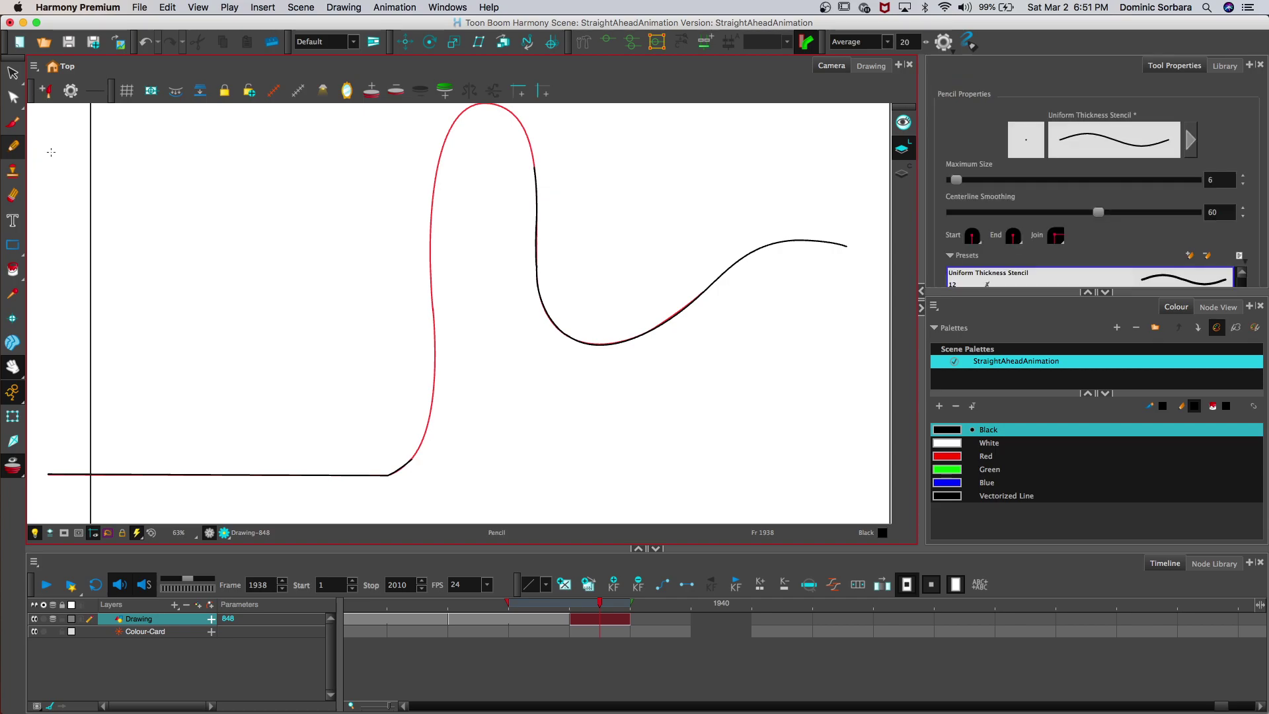
pyautogui.moveTo(418, 443)
pyautogui.mouseDown()
pyautogui.moveTo(435, 365)
pyautogui.moveTo(432, 206)
pyautogui.moveTo(452, 132)
pyautogui.mouseUp()
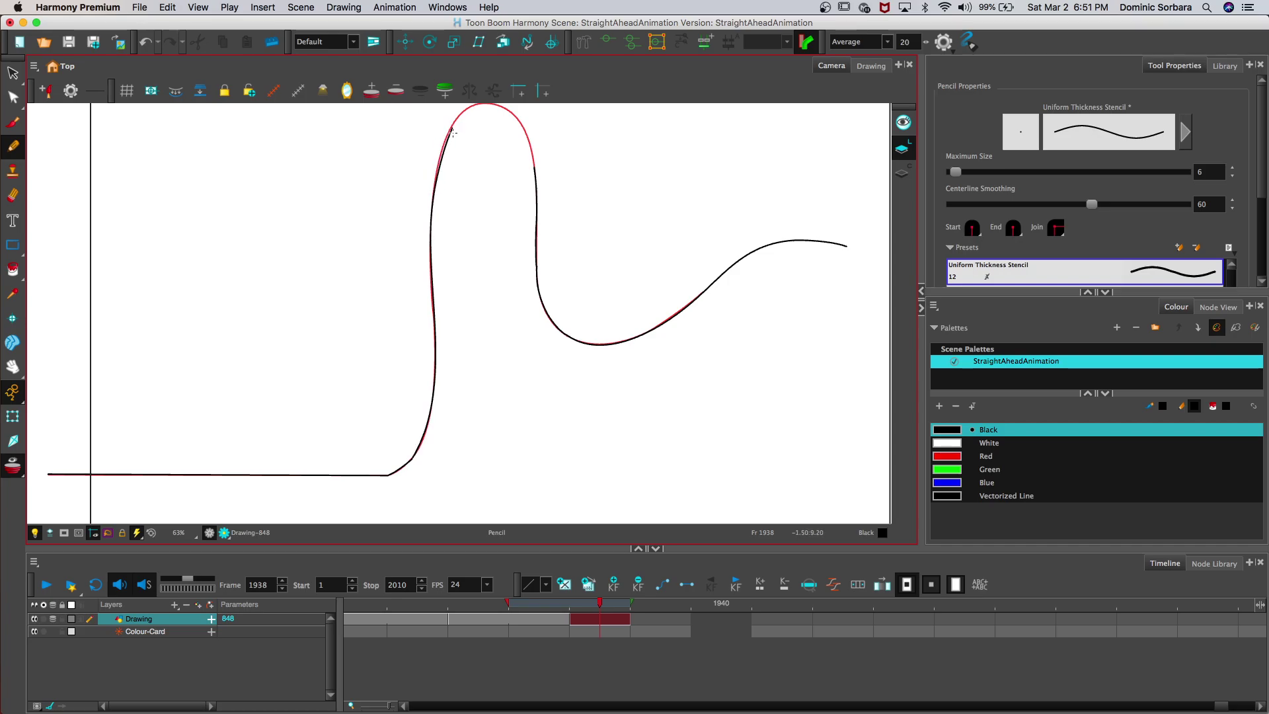
pyautogui.moveTo(449, 132); pyautogui.dragTo(430, 197)
# Step: Trace frame 1938's arch over the onion skin, joining the rising line to the descending line
pyautogui.click(12, 366)
pyautogui.moveTo(382, 172); pyautogui.dragTo(347, 286)
pyautogui.press('2')
pyautogui.press('2')
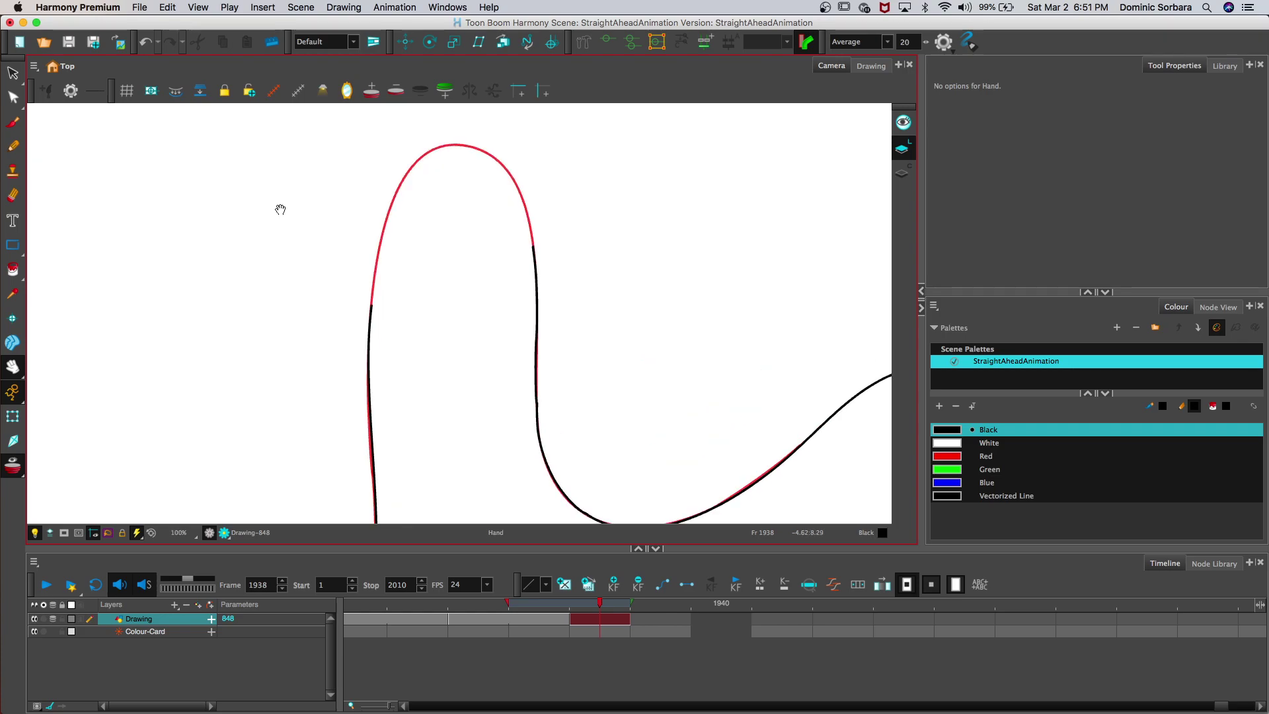
pyautogui.click(14, 143)
pyautogui.moveTo(371, 306)
pyautogui.mouseDown()
pyautogui.moveTo(389, 203)
pyautogui.moveTo(433, 149)
pyautogui.moveTo(496, 158)
pyautogui.moveTo(527, 206)
pyautogui.moveTo(534, 251)
pyautogui.mouseUp()
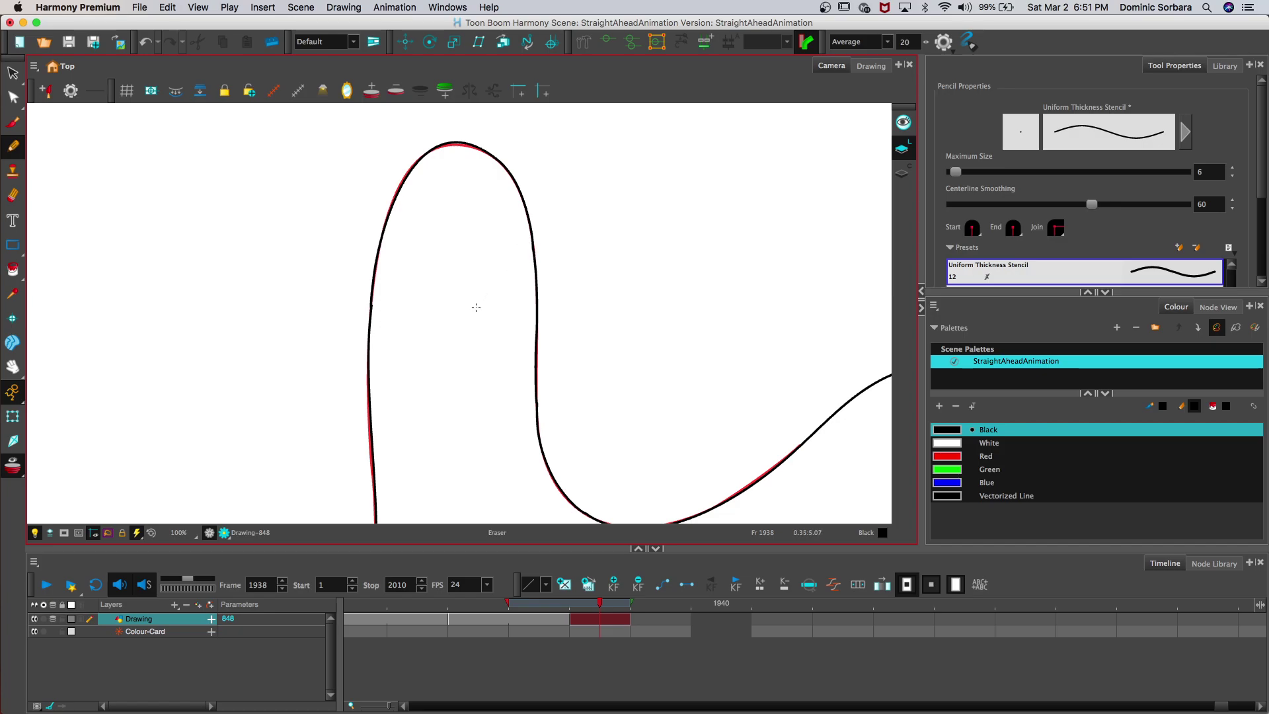
pyautogui.press('2')
pyautogui.press('2')
pyautogui.press('2')
pyautogui.press('2')
pyautogui.press('2')
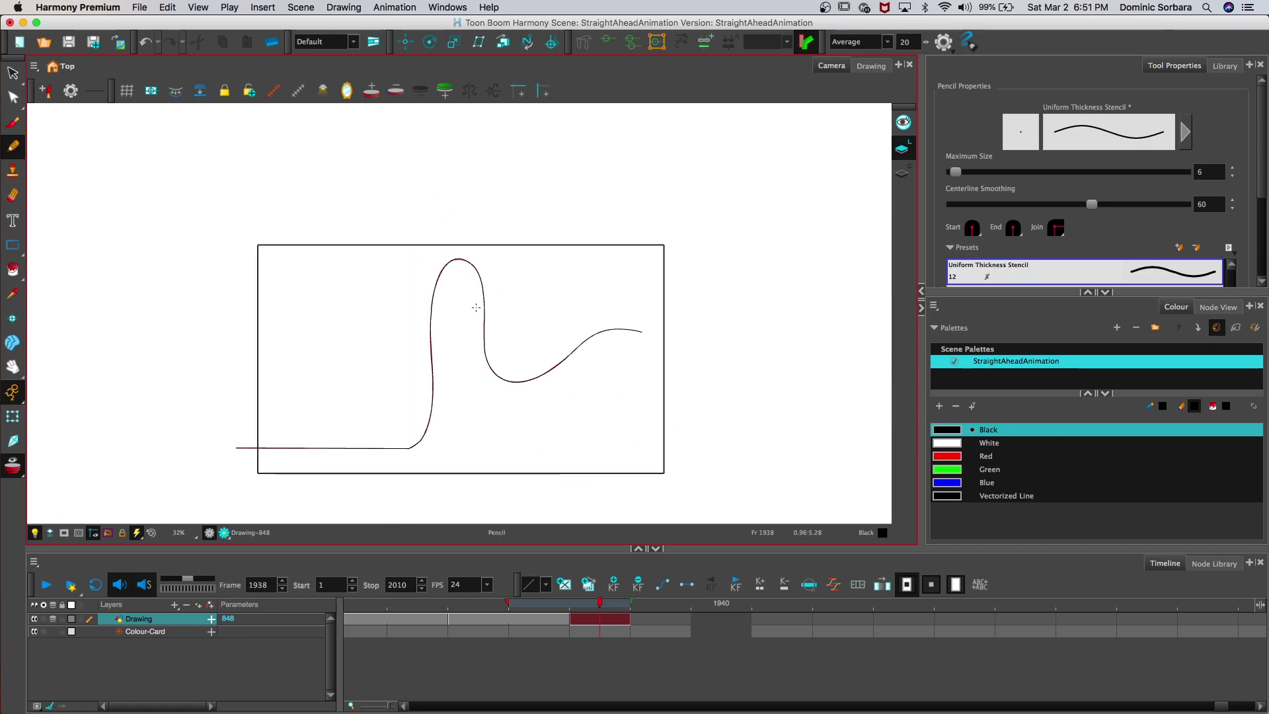
# Step: On empty frame 1940, trace the flat baseline over the onion skin, stopping before the bend
pyautogui.moveTo(627, 619); pyautogui.dragTo(660, 624)
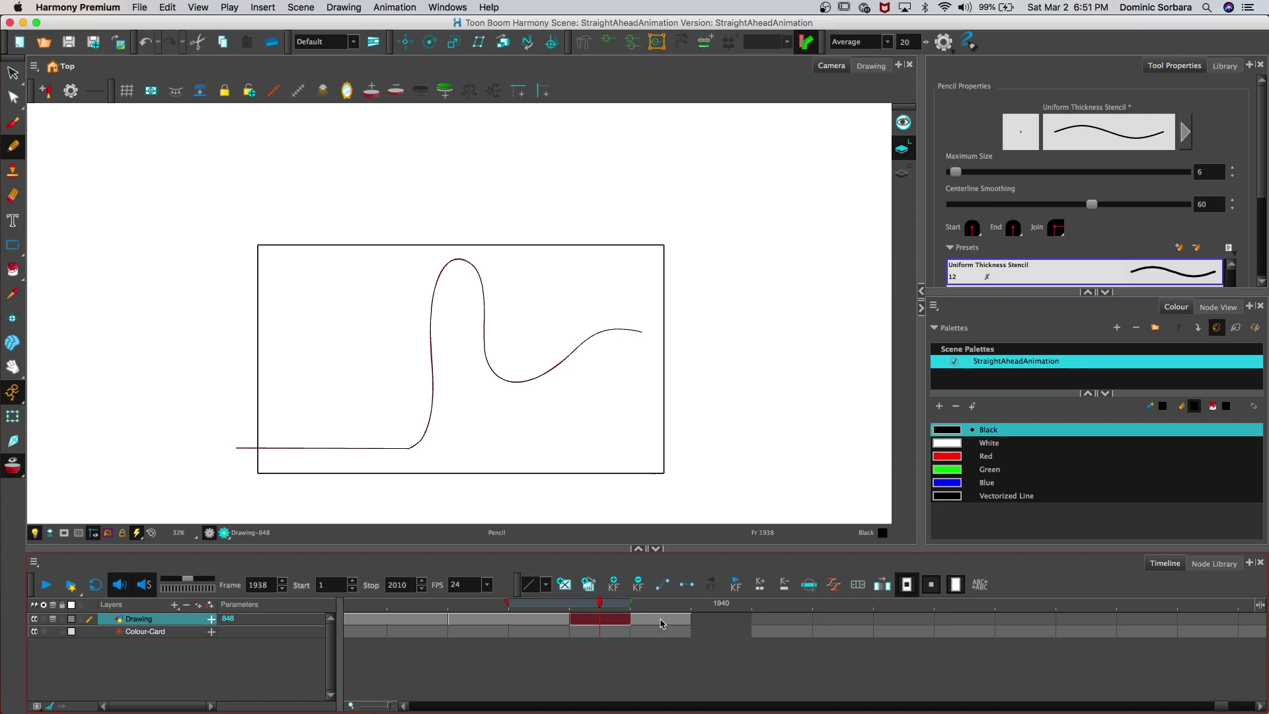
pyautogui.click(716, 622)
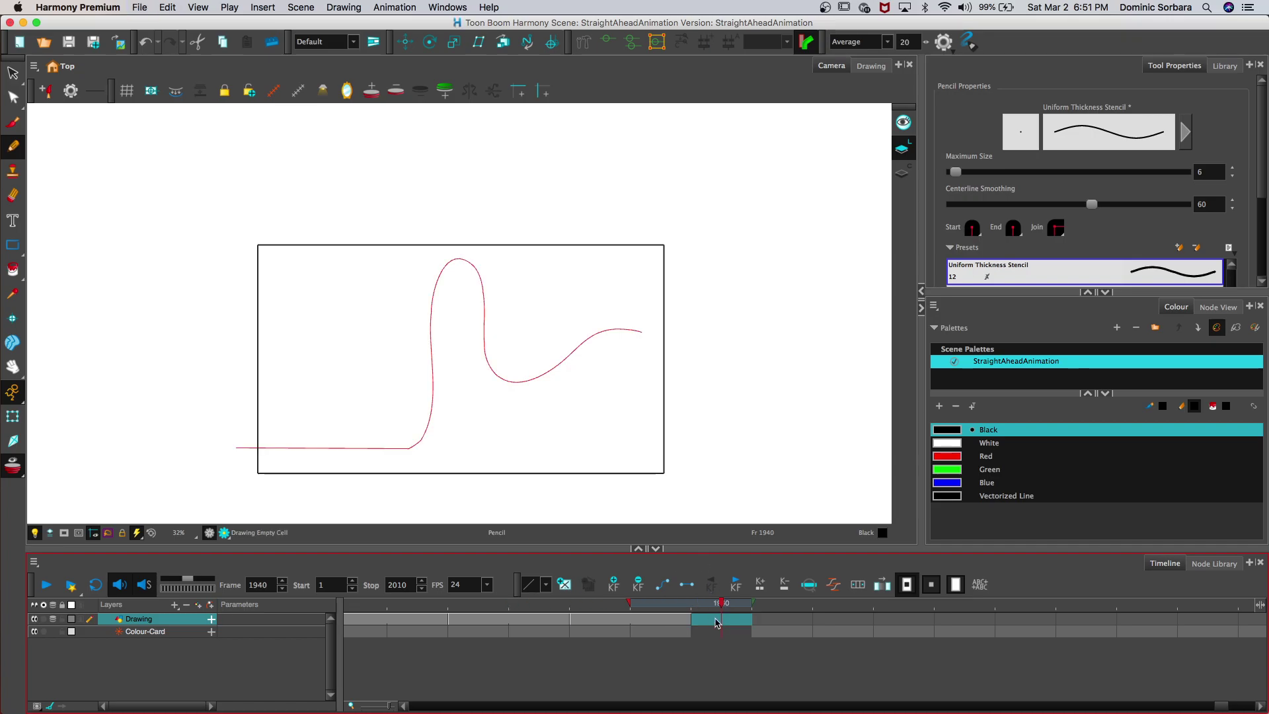
pyautogui.click(12, 367)
pyautogui.moveTo(148, 431)
pyautogui.mouseDown()
pyautogui.moveTo(154, 386)
pyautogui.moveTo(166, 386)
pyautogui.mouseUp()
pyautogui.press('2')
pyautogui.scroll(2, 216, 303)
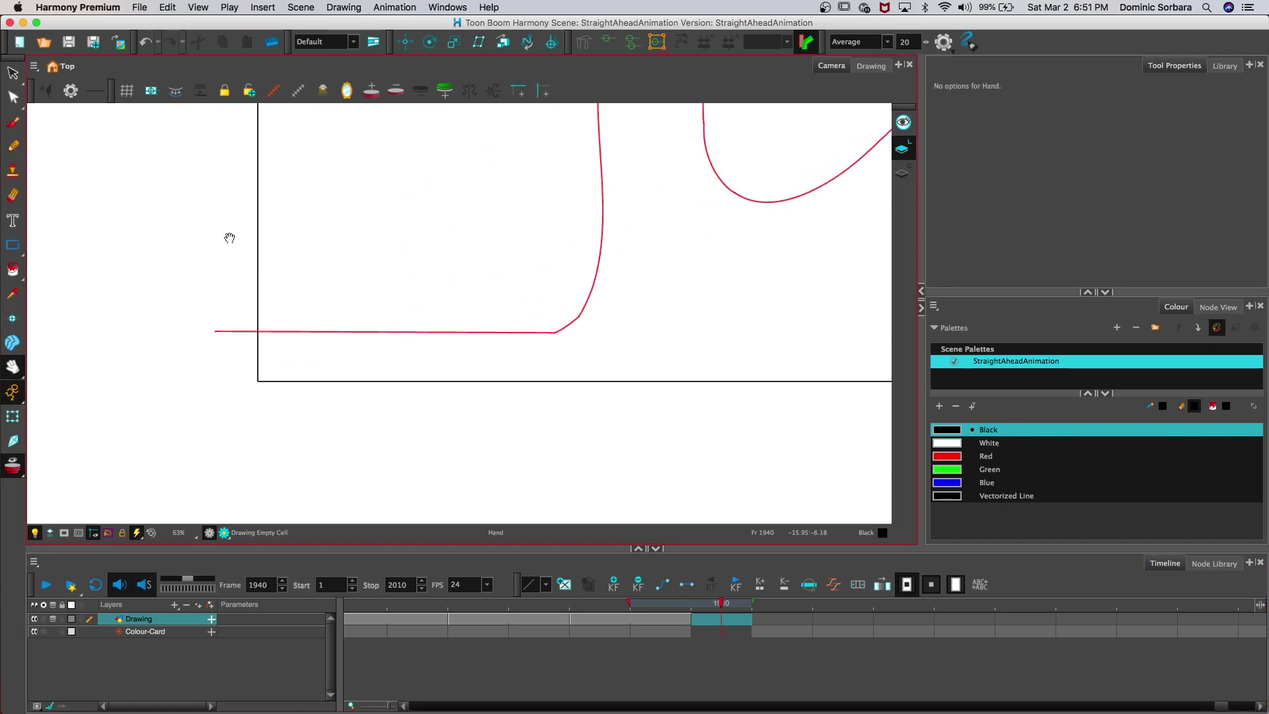
pyautogui.click(12, 148)
pyautogui.moveTo(215, 332); pyautogui.dragTo(461, 332)
# Step: Continue frame 1940's baseline into a rounded bend and a rising line, offset to the left of the onion skin
pyautogui.click(12, 366)
pyautogui.moveTo(136, 371); pyautogui.dragTo(80, 416)
pyautogui.click(12, 146)
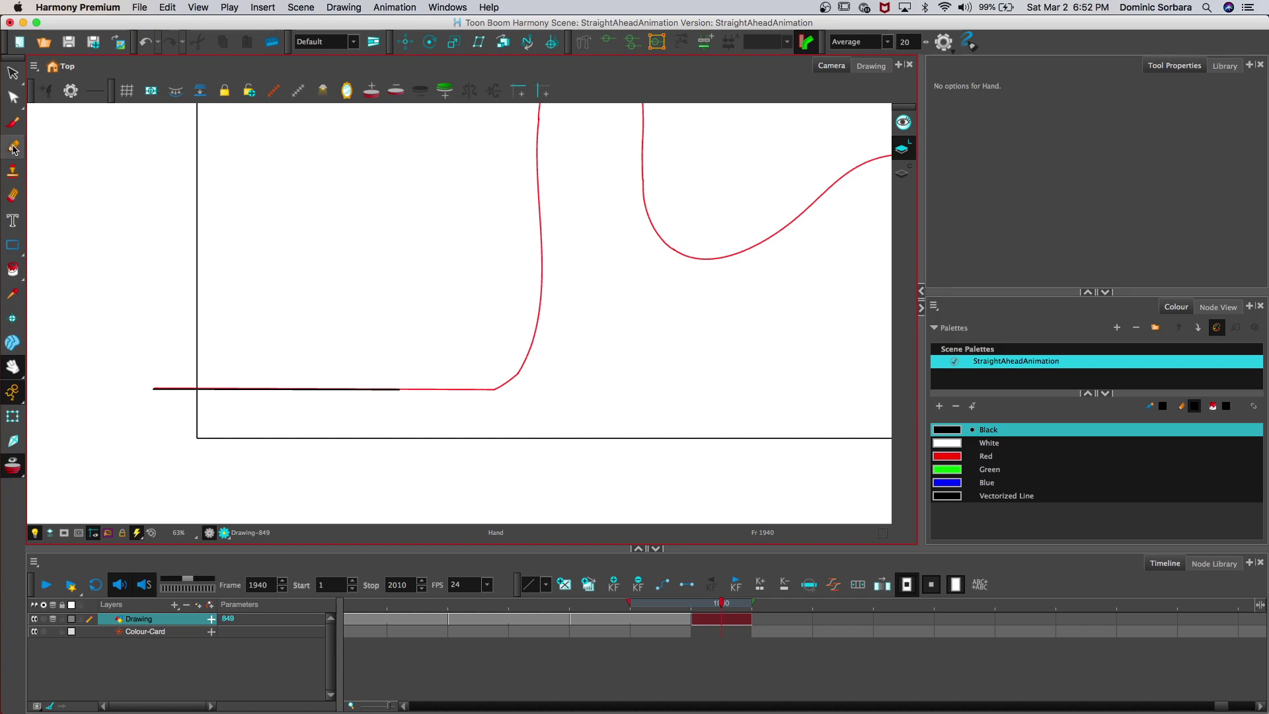
pyautogui.moveTo(405, 390)
pyautogui.mouseDown()
pyautogui.moveTo(447, 368)
pyautogui.moveTo(476, 298)
pyautogui.moveTo(491, 101)
pyautogui.mouseUp()
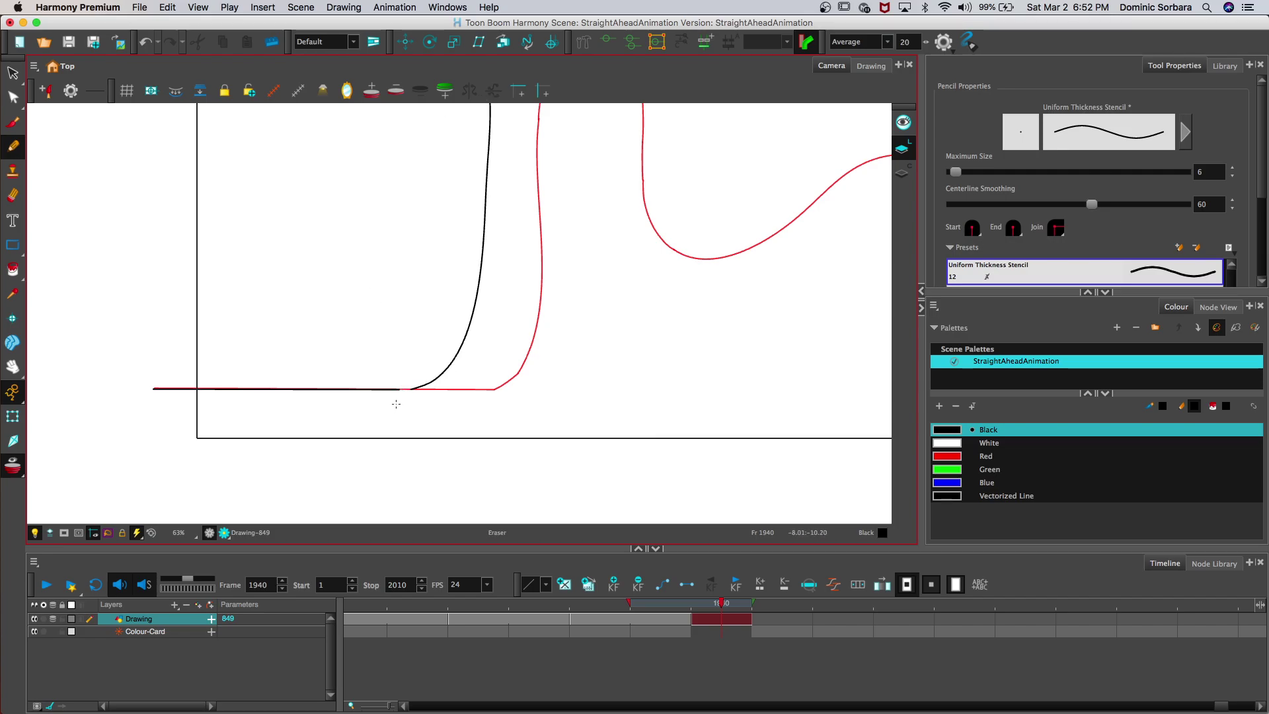
# Step: Continue frame 1940's rising line over an arch, down into the dip and up the sweep to meet the onion skin
pyautogui.click(13, 366)
pyautogui.moveTo(60, 337); pyautogui.dragTo(125, 458)
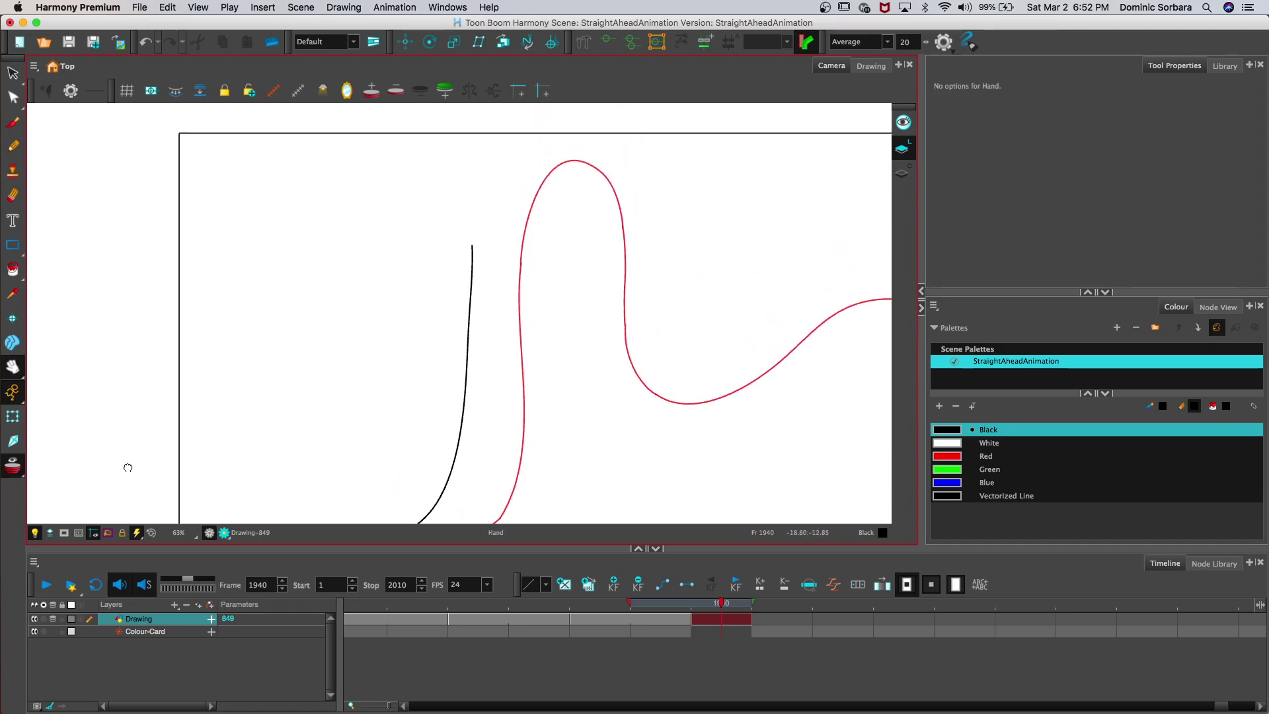
pyautogui.hotkey('alt', '/')
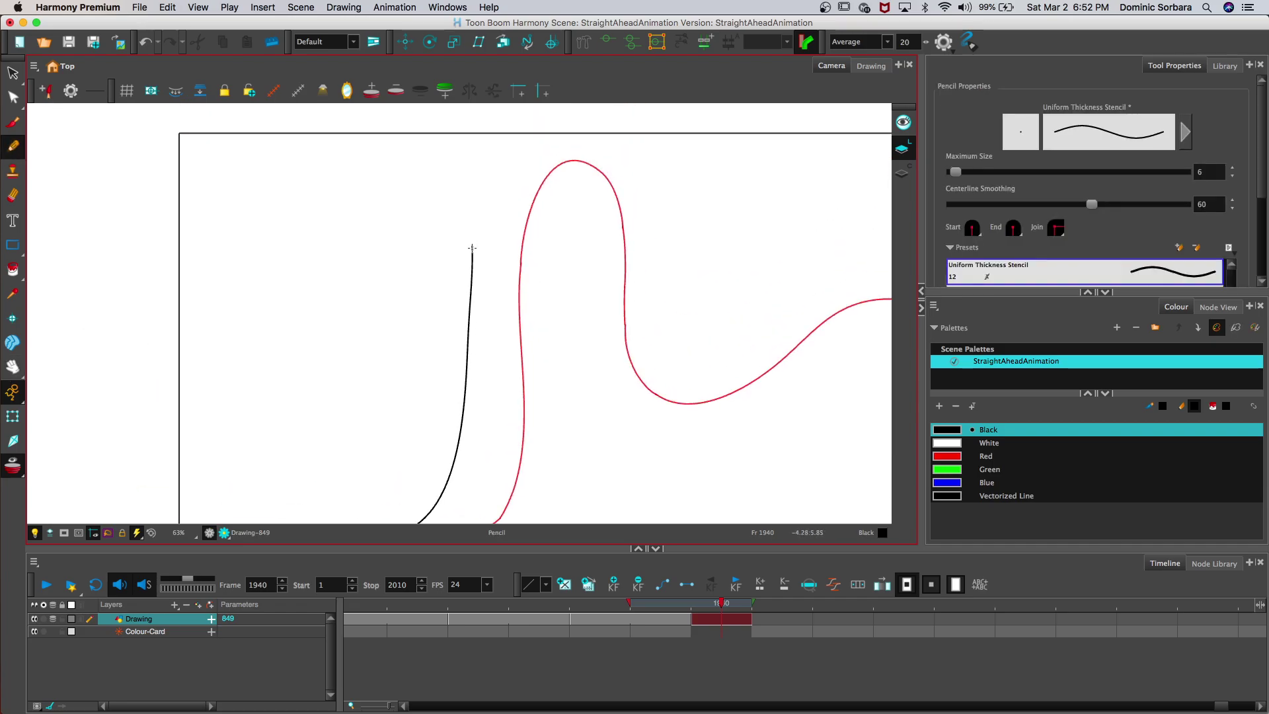
pyautogui.moveTo(471, 247)
pyautogui.mouseDown()
pyautogui.moveTo(505, 172)
pyautogui.moveTo(566, 167)
pyautogui.moveTo(590, 376)
pyautogui.moveTo(643, 414)
pyautogui.moveTo(710, 390)
pyautogui.moveTo(778, 332)
pyautogui.moveTo(843, 303)
pyautogui.moveTo(857, 278)
pyautogui.mouseUp()
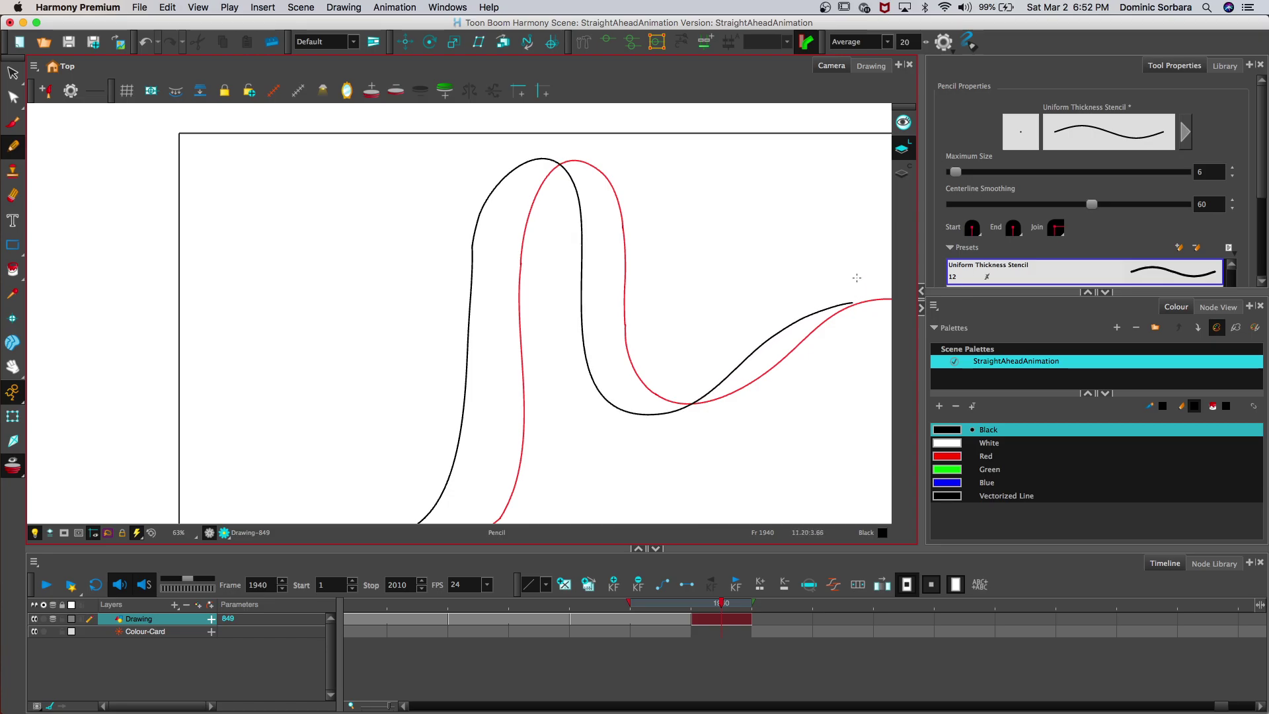
# Step: Erase frame 1940's uneven arch and redraw it as a rounder curve joining the descending line to the rising line
pyautogui.moveTo(470, 241)
pyautogui.mouseDown()
pyautogui.moveTo(470, 277)
pyautogui.moveTo(477, 204)
pyautogui.moveTo(467, 253)
pyautogui.mouseUp()
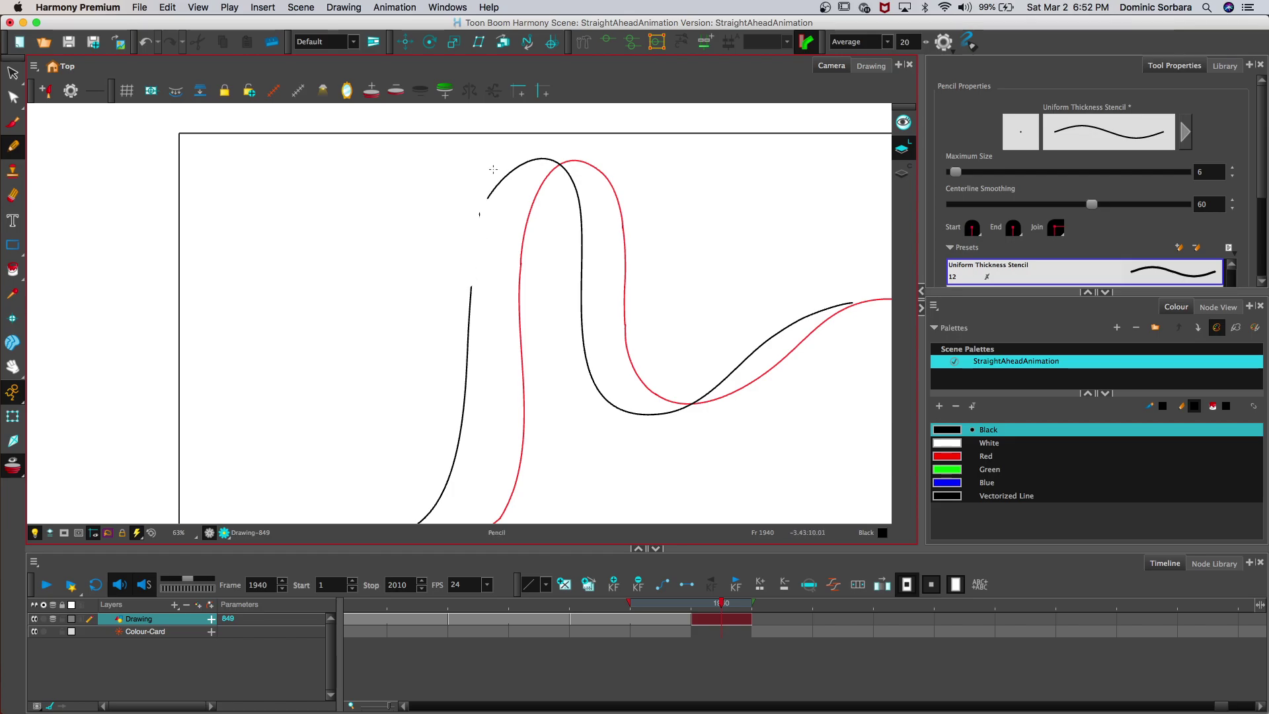
pyautogui.moveTo(576, 186)
pyautogui.mouseDown()
pyautogui.moveTo(547, 161)
pyautogui.moveTo(485, 199)
pyautogui.moveTo(542, 146)
pyautogui.moveTo(477, 222)
pyautogui.mouseUp()
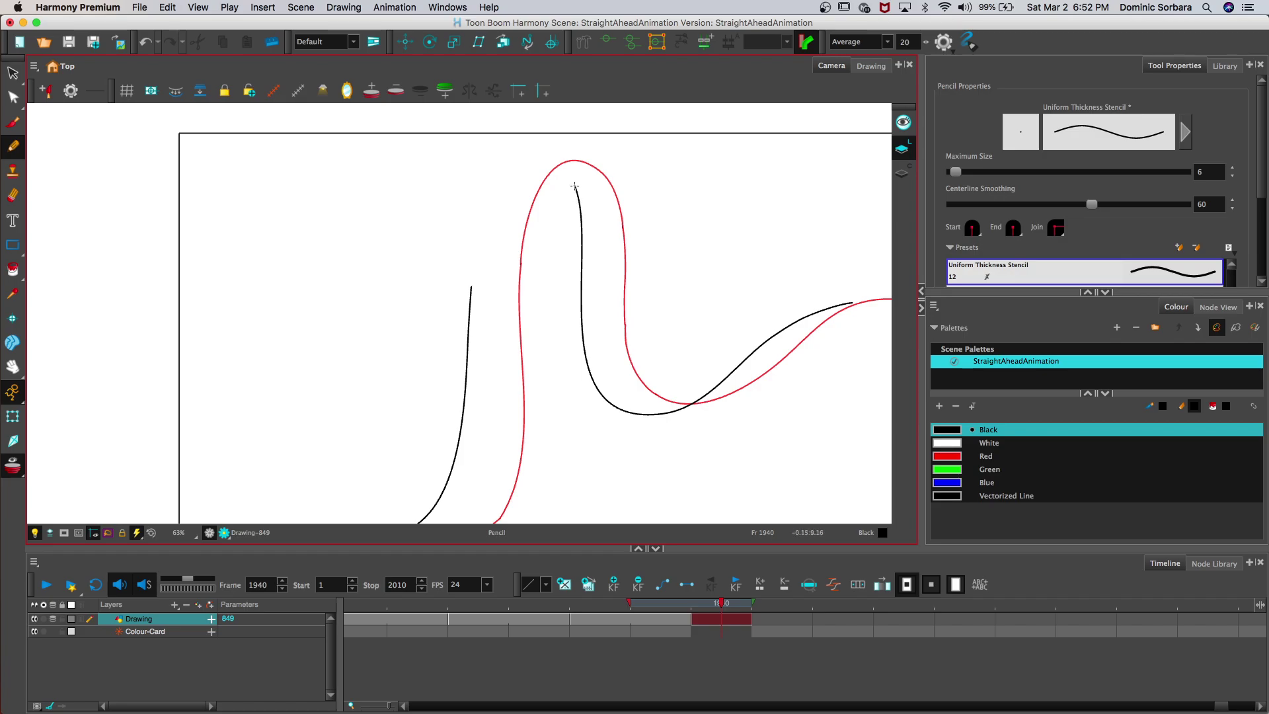
pyautogui.moveTo(574, 183)
pyautogui.mouseDown()
pyautogui.moveTo(556, 165)
pyautogui.moveTo(524, 162)
pyautogui.moveTo(493, 192)
pyautogui.moveTo(459, 339)
pyautogui.mouseUp()
pyautogui.hotkey('alt', 'e')
pyautogui.hotkey('alt', 'e')
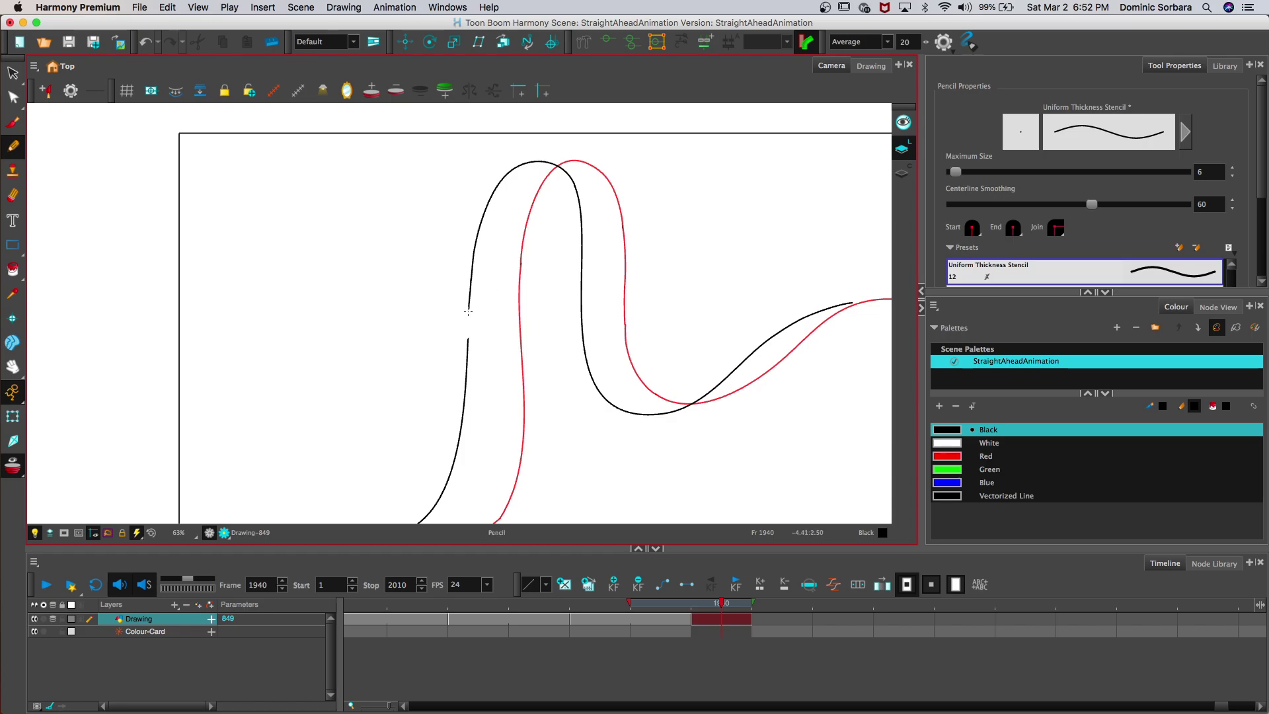
pyautogui.moveTo(468, 343); pyautogui.dragTo(467, 347)
# Step: Extend frame 1940's sweep over a low crest and down past the camera frame's right edge
pyautogui.press('2')
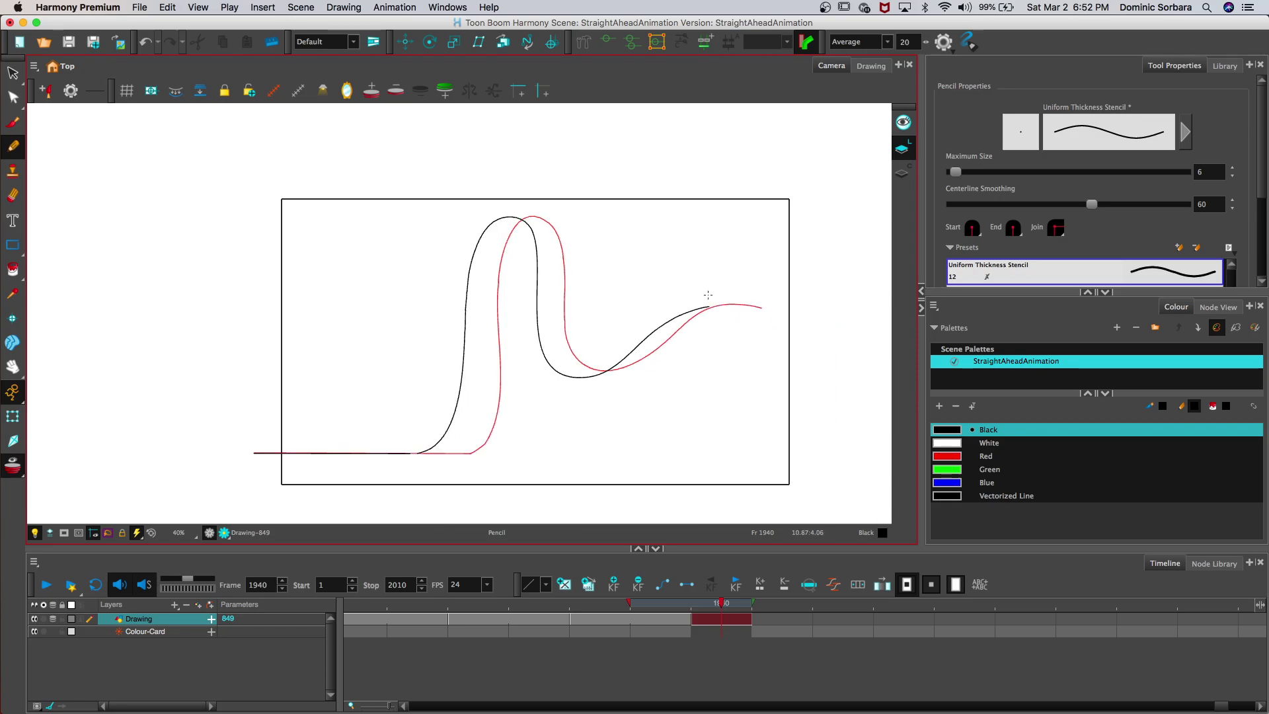
pyautogui.moveTo(709, 307)
pyautogui.mouseDown()
pyautogui.moveTo(760, 315)
pyautogui.moveTo(803, 350)
pyautogui.mouseUp()
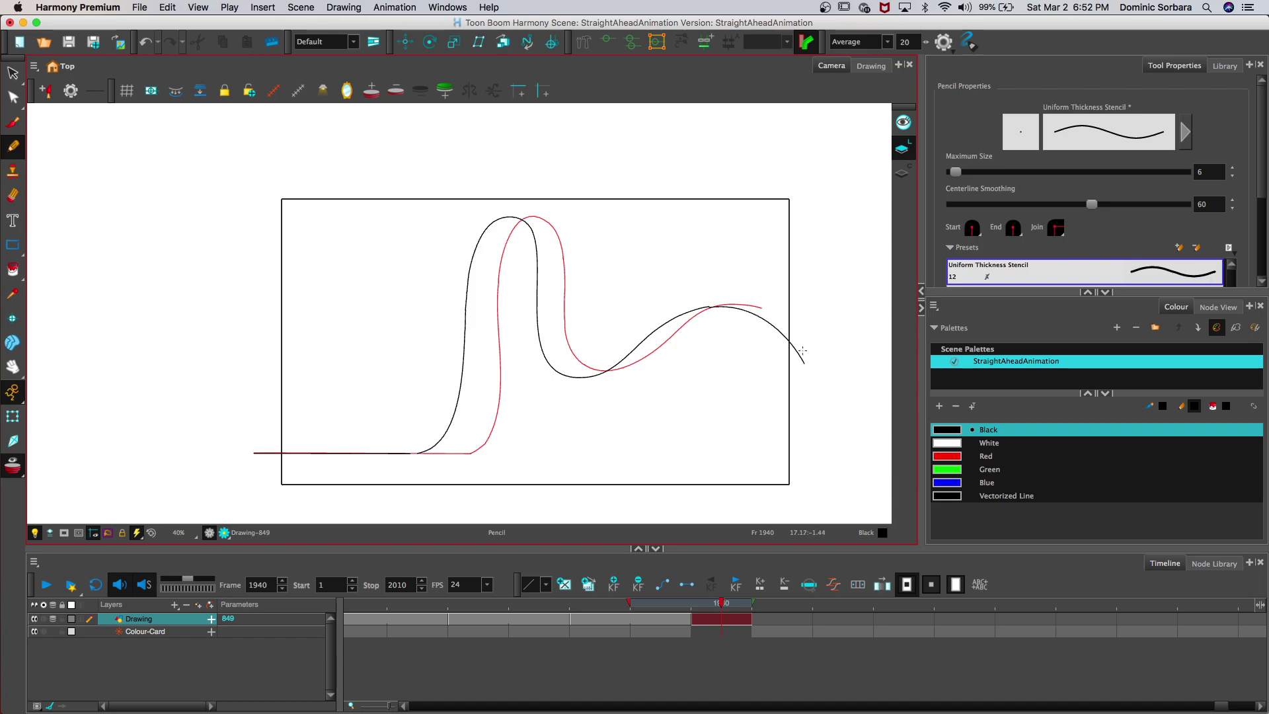
pyautogui.click(13, 368)
pyautogui.moveTo(387, 334); pyautogui.dragTo(286, 364)
pyautogui.press('2')
pyautogui.press('2')
pyautogui.press('2')
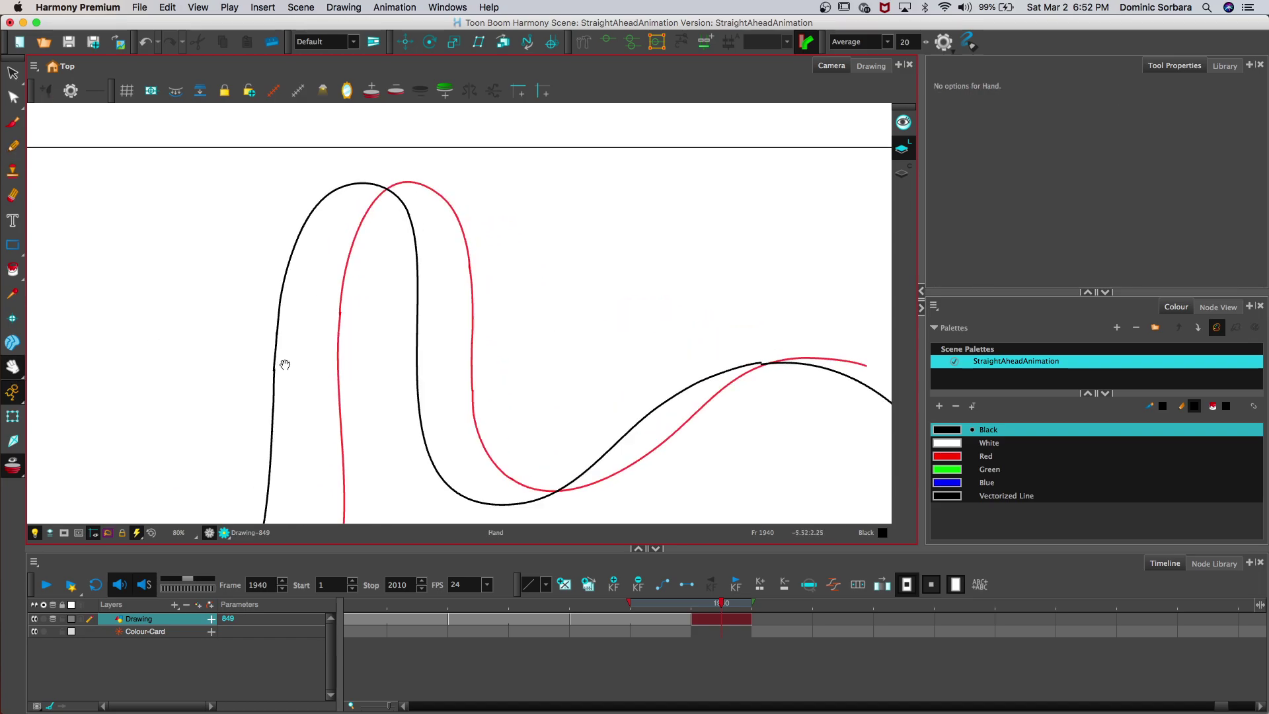
# Step: Erase the rough joint at frame 1940's low crest, redraw the crest and clear the misaligned overlap beyond it
pyautogui.moveTo(767, 354); pyautogui.dragTo(765, 368)
pyautogui.moveTo(792, 362); pyautogui.dragTo(791, 365)
pyautogui.hotkey('alt', '/')
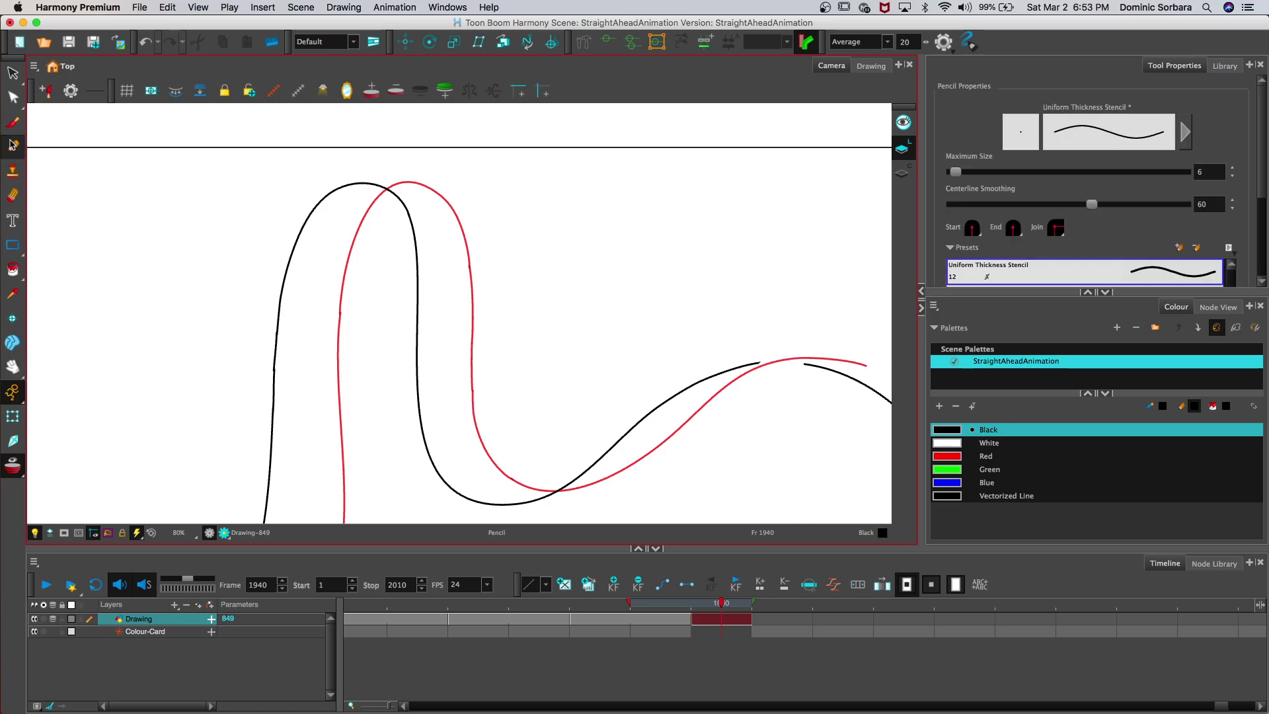
pyautogui.moveTo(758, 363); pyautogui.dragTo(796, 364)
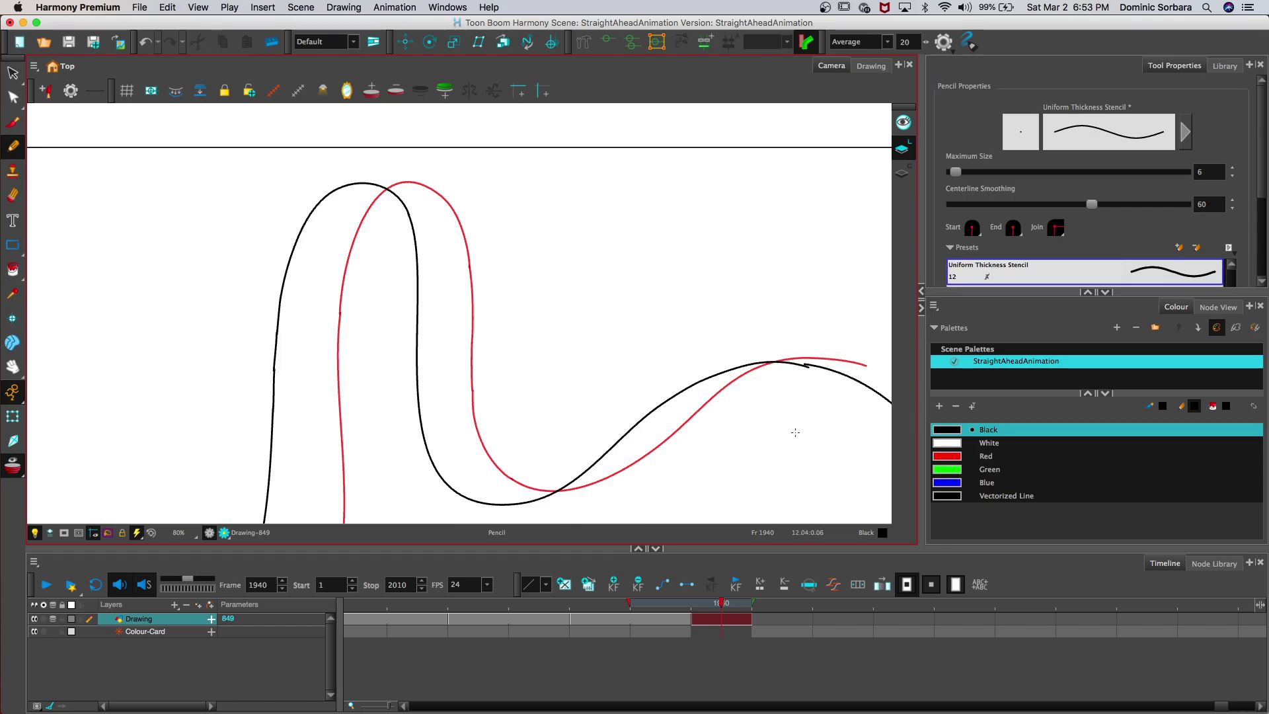
pyautogui.click(807, 366)
pyautogui.moveTo(807, 364); pyautogui.dragTo(826, 368)
pyautogui.press('super+z')
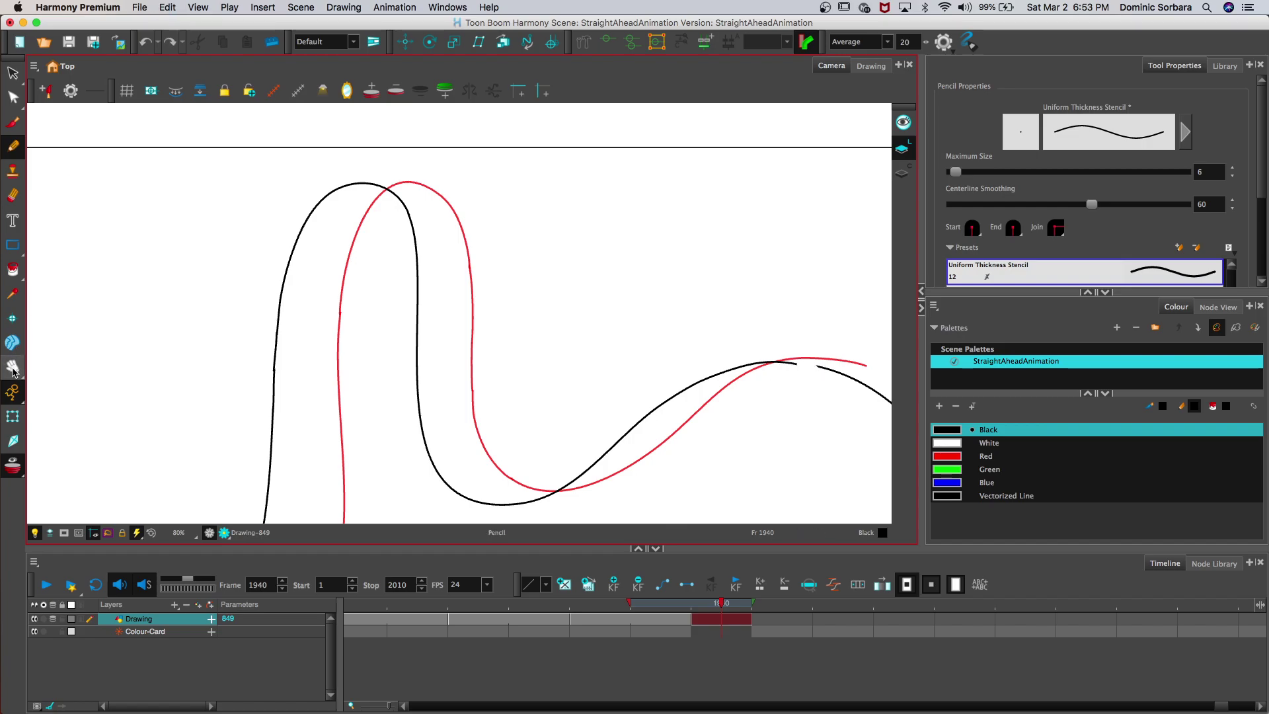
# Step: Erase frame 1940's descending end beyond the low crest, including the part outside the camera frame
pyautogui.press('space')
pyautogui.moveTo(289, 365); pyautogui.dragTo(93, 286)
pyautogui.press('2')
pyautogui.press('2')
pyautogui.moveTo(357, 340); pyautogui.dragTo(170, 300)
pyautogui.press('2')
pyautogui.press('2')
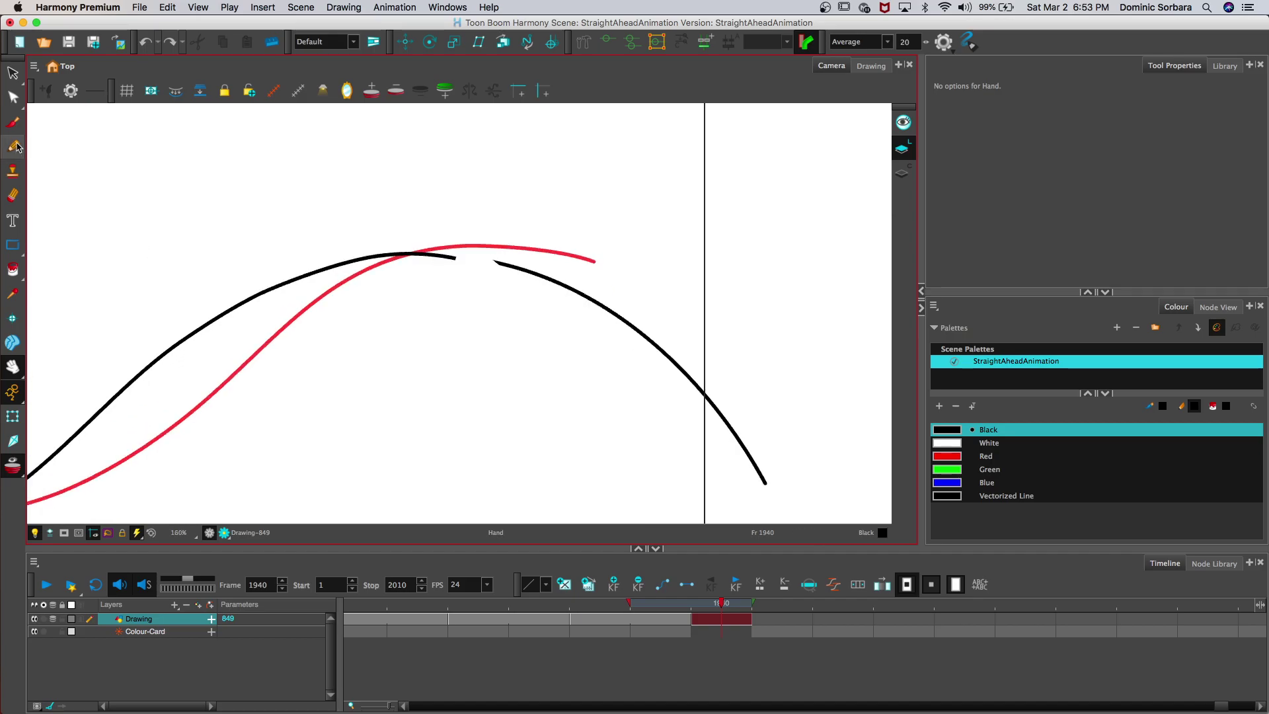
pyautogui.click(13, 146)
pyautogui.moveTo(452, 244)
pyautogui.mouseDown()
pyautogui.moveTo(514, 255)
pyautogui.moveTo(583, 300)
pyautogui.moveTo(760, 453)
pyautogui.moveTo(766, 486)
pyautogui.mouseUp()
pyautogui.scroll(-1, 486, 255)
pyautogui.moveTo(721, 420); pyautogui.dragTo(757, 501)
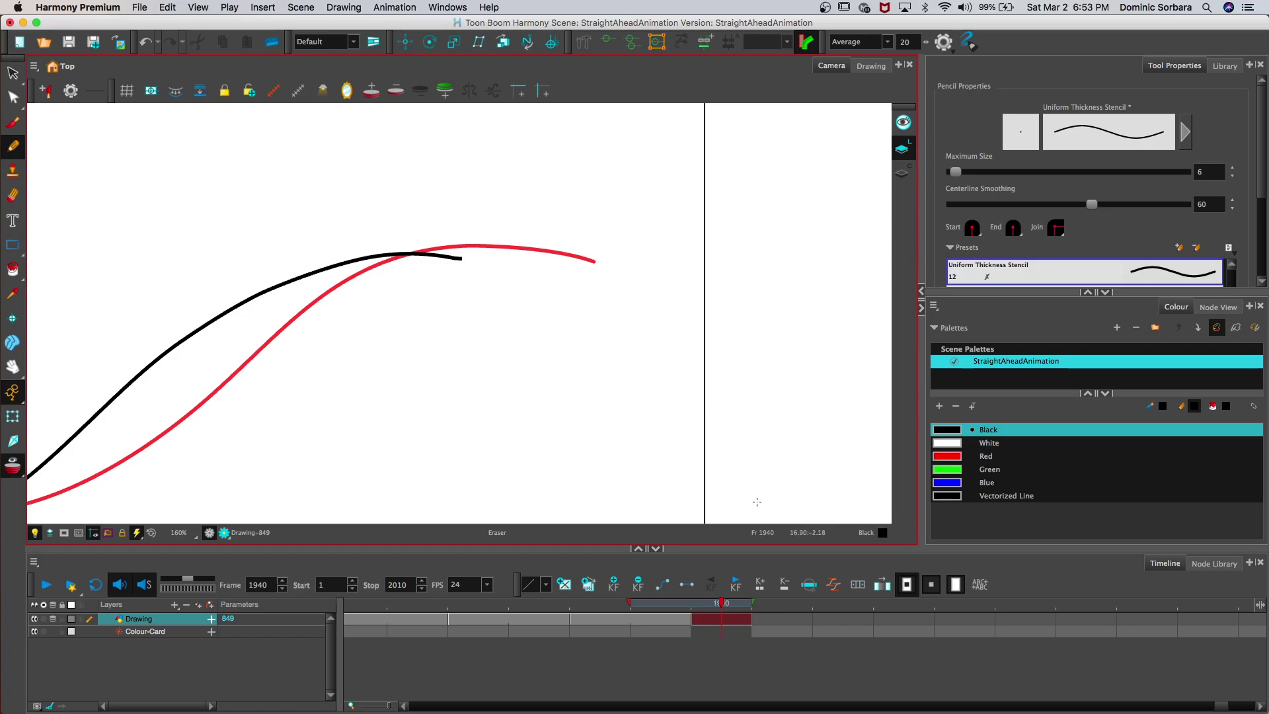
# Step: Redraw frame 1940's end as a smooth curve from the low crest down past the camera frame's right edge
pyautogui.moveTo(432, 246); pyautogui.dragTo(466, 259)
pyautogui.moveTo(480, 264)
pyautogui.mouseDown()
pyautogui.moveTo(647, 334)
pyautogui.moveTo(722, 402)
pyautogui.moveTo(771, 483)
pyautogui.mouseUp()
pyautogui.hotkey('shift', 'z')
pyautogui.press('2')
pyautogui.press('2')
pyautogui.press('2')
pyautogui.press('2')
pyautogui.press('2')
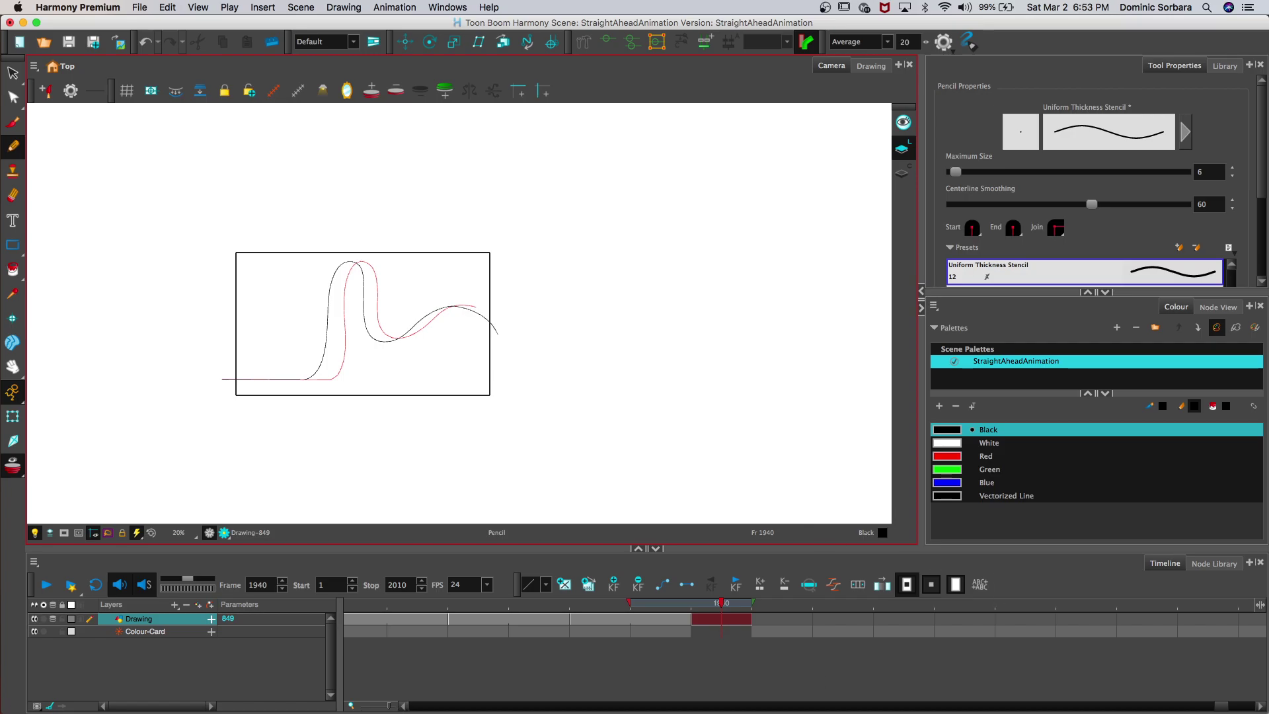
# Step: Turn off the Drawing layer's onion skin and bridge the gap between frame 1940's baseline and bend
pyautogui.click(53, 619)
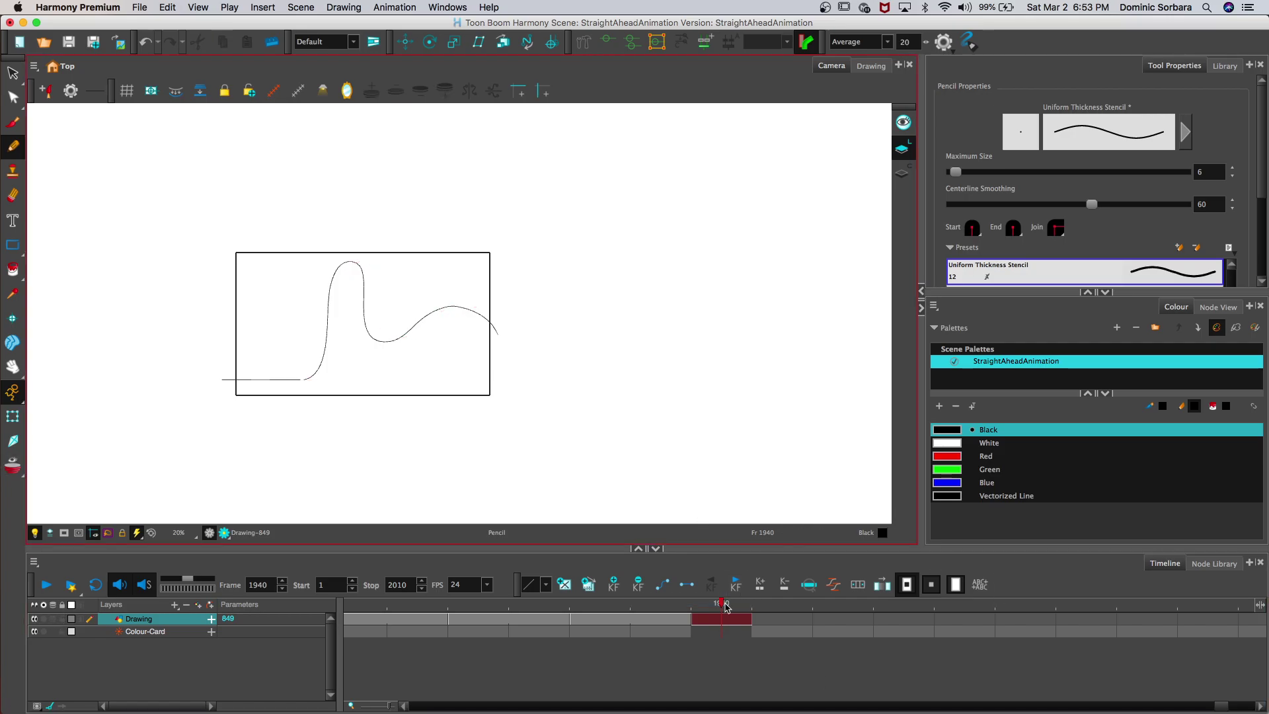
pyautogui.moveTo(695, 607)
pyautogui.mouseDown()
pyautogui.moveTo(661, 603)
pyautogui.moveTo(718, 604)
pyautogui.moveTo(594, 598)
pyautogui.moveTo(703, 596)
pyautogui.mouseUp()
pyautogui.click(12, 366)
pyautogui.moveTo(183, 317); pyautogui.dragTo(324, 241)
pyautogui.press('2')
pyautogui.scroll(5, 325, 241)
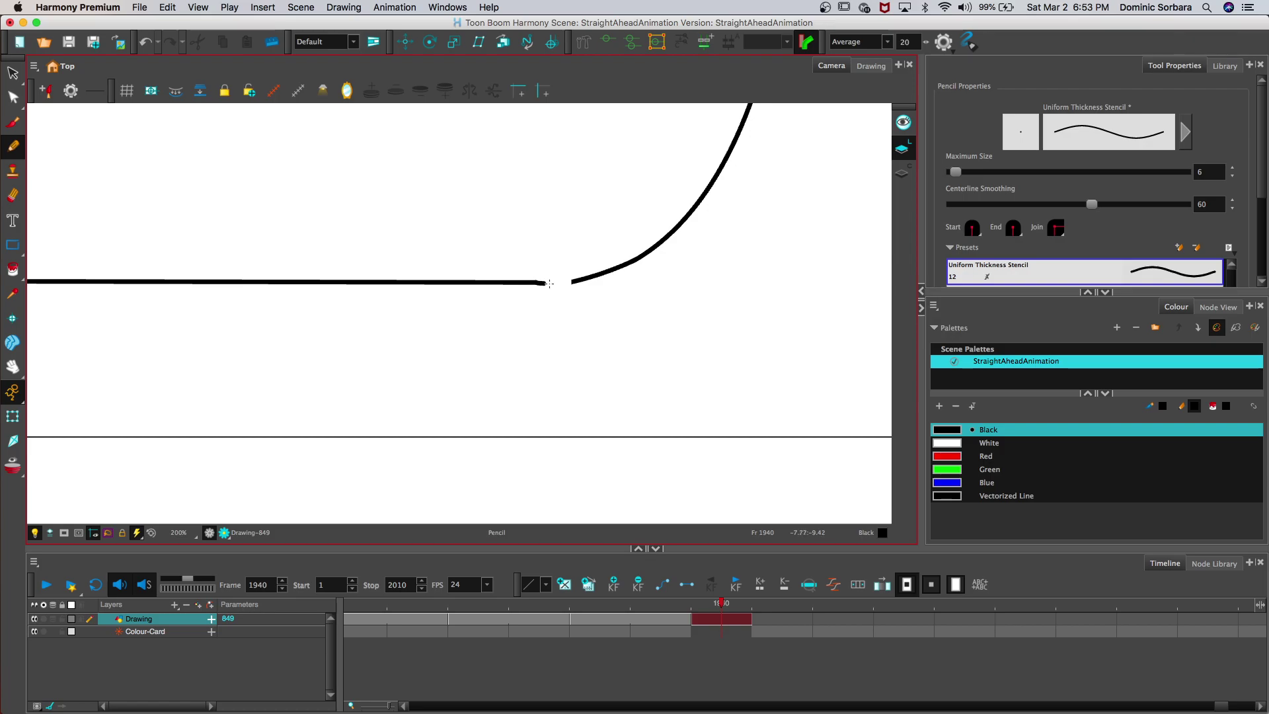
pyautogui.press('super+z')
pyautogui.moveTo(562, 282); pyautogui.dragTo(577, 280)
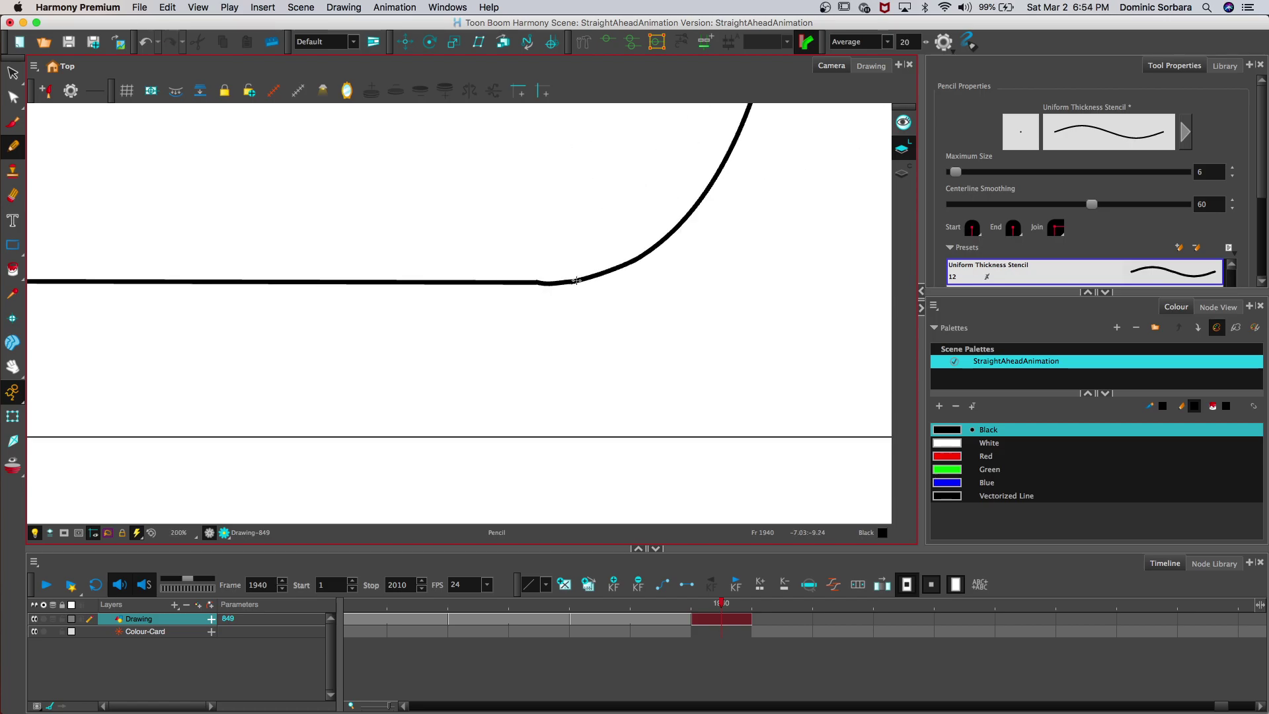
# Step: Undo the uneven bridging stroke and redraw it as a smoother transition from the baseline into the bend
pyautogui.press('2')
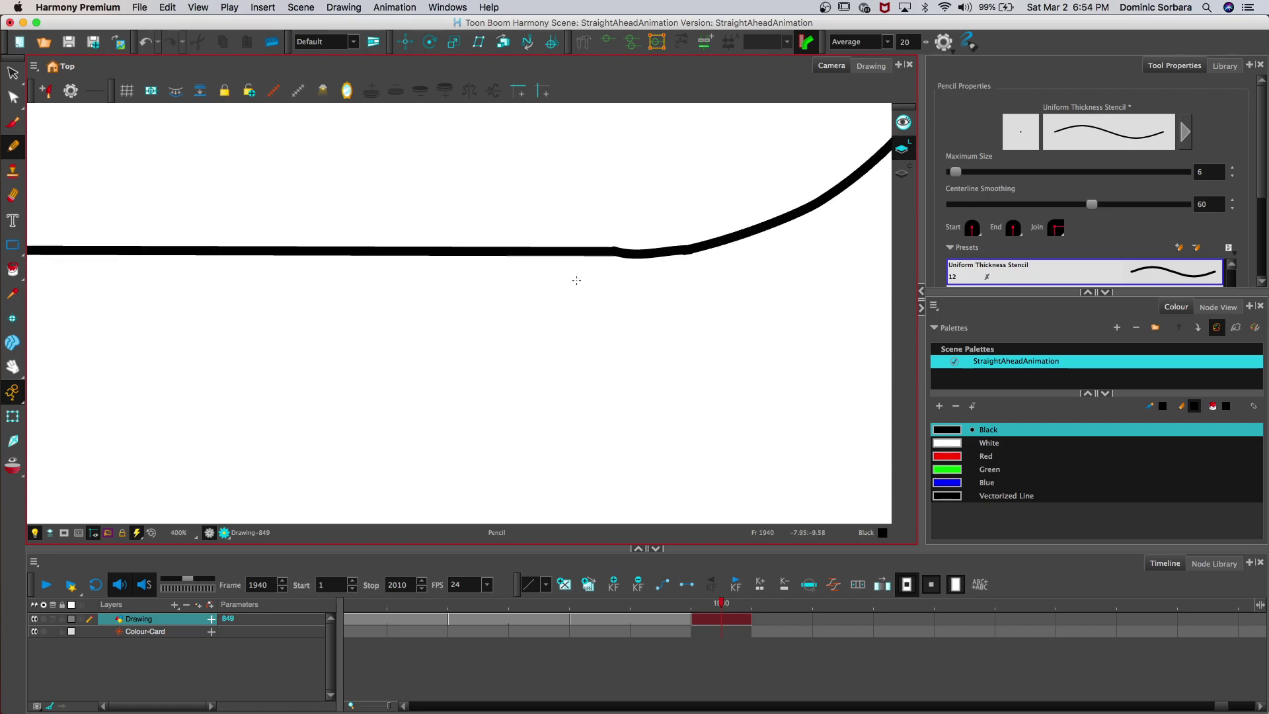
pyautogui.press('super+z')
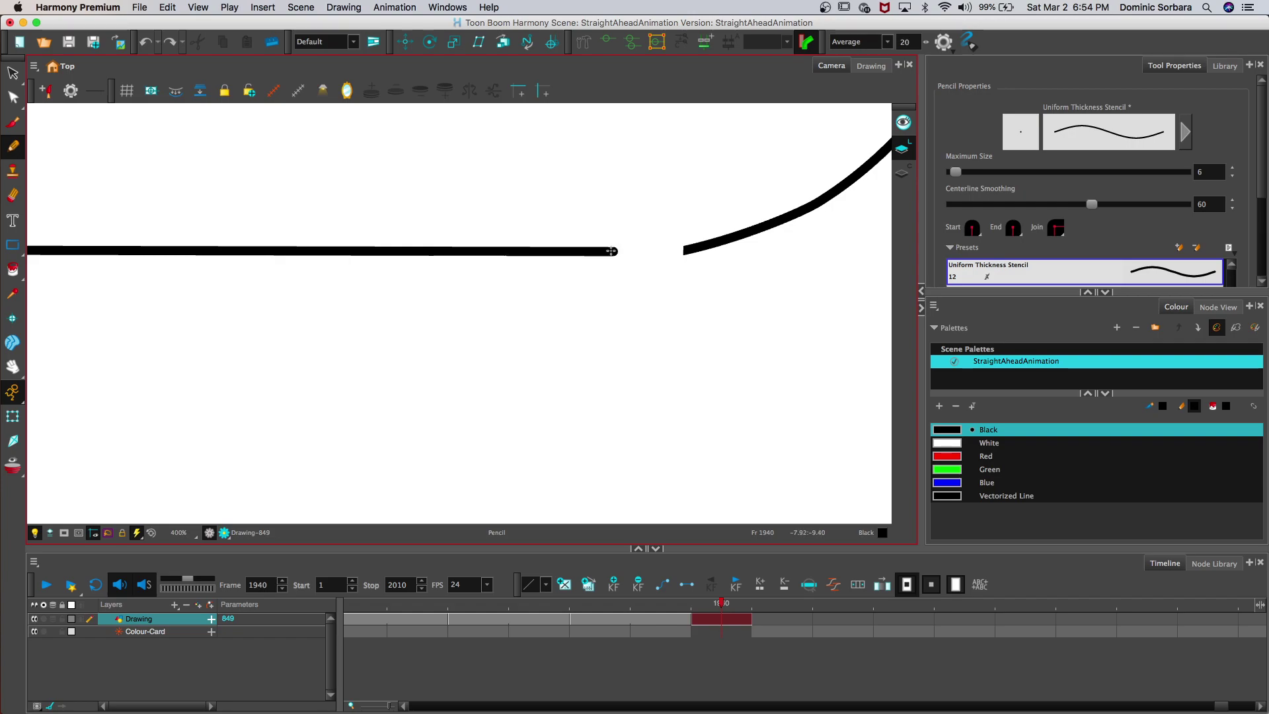
pyautogui.moveTo(618, 251); pyautogui.dragTo(687, 252)
pyautogui.press('super+z')
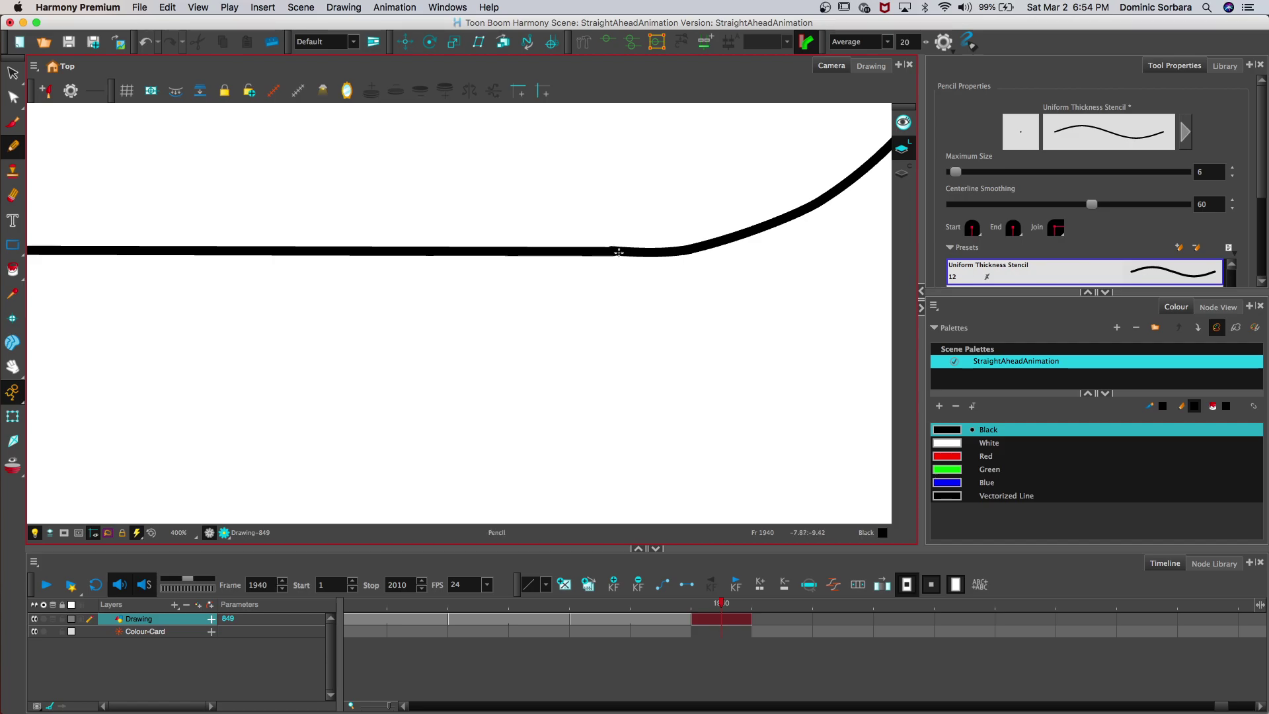
# Step: Adjust the bridging stroke's baseline-side end point with the Contour Editor to line it up with the baseline
pyautogui.click(13, 97)
pyautogui.click(612, 252)
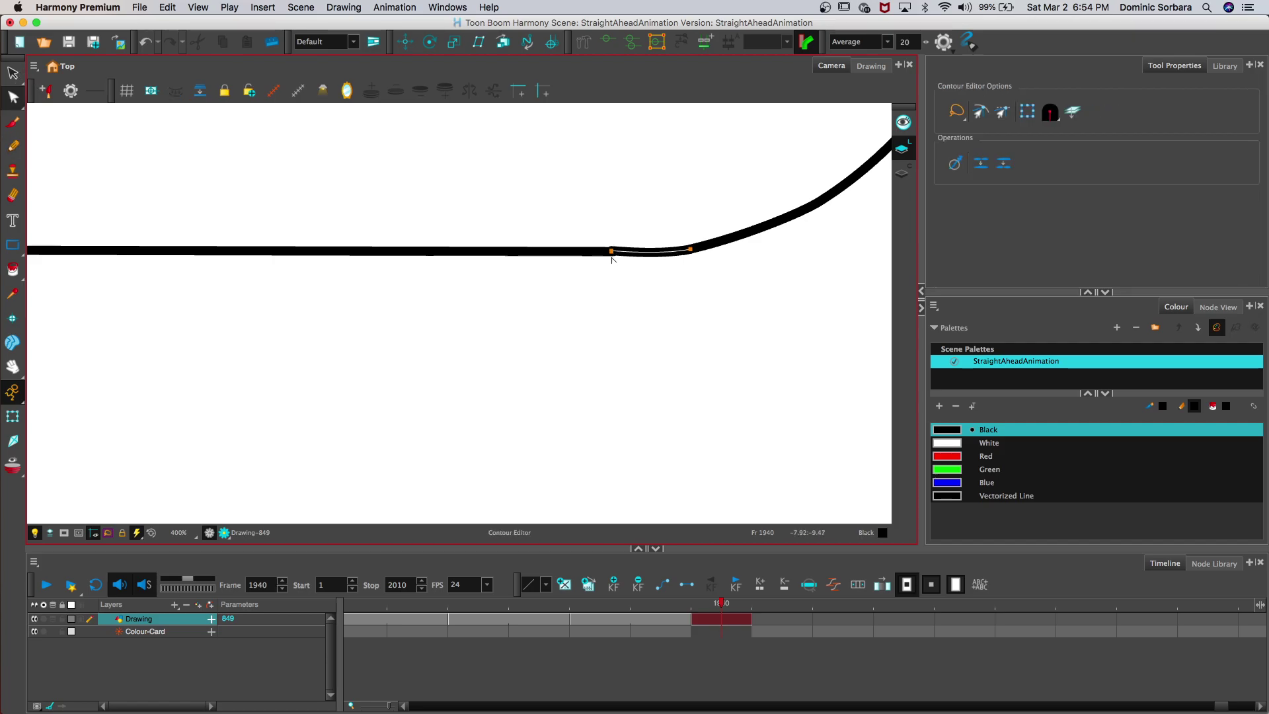
pyautogui.moveTo(611, 252); pyautogui.dragTo(613, 254)
pyautogui.click(608, 218)
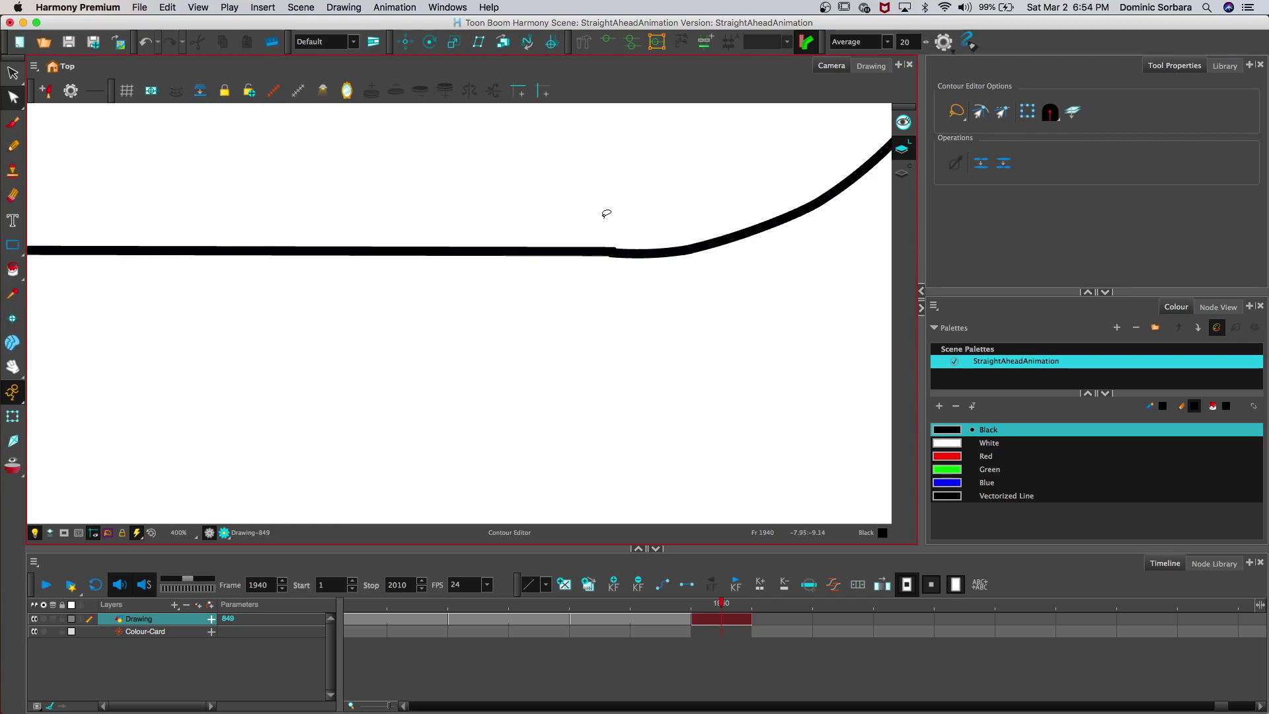
pyautogui.click(613, 255)
pyautogui.click(613, 254)
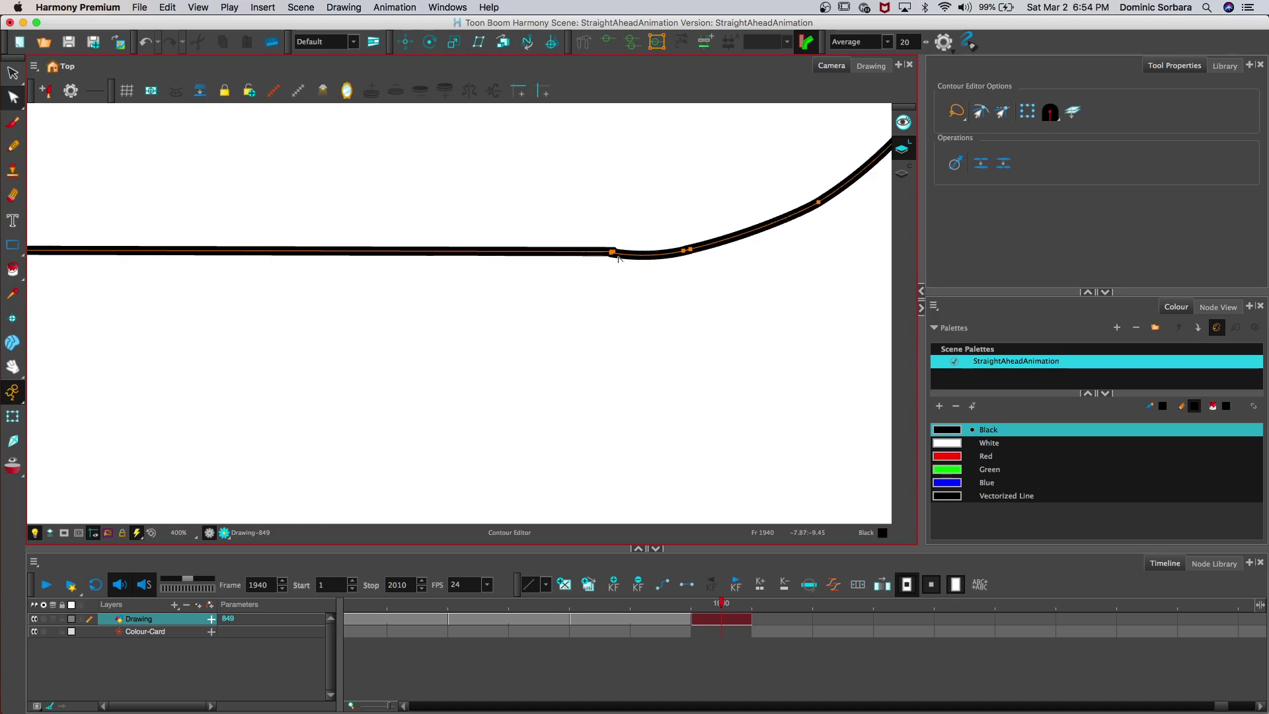
pyautogui.press('super+z')
pyautogui.click(612, 254)
pyautogui.click(612, 211)
pyautogui.scroll(-8, 612, 211)
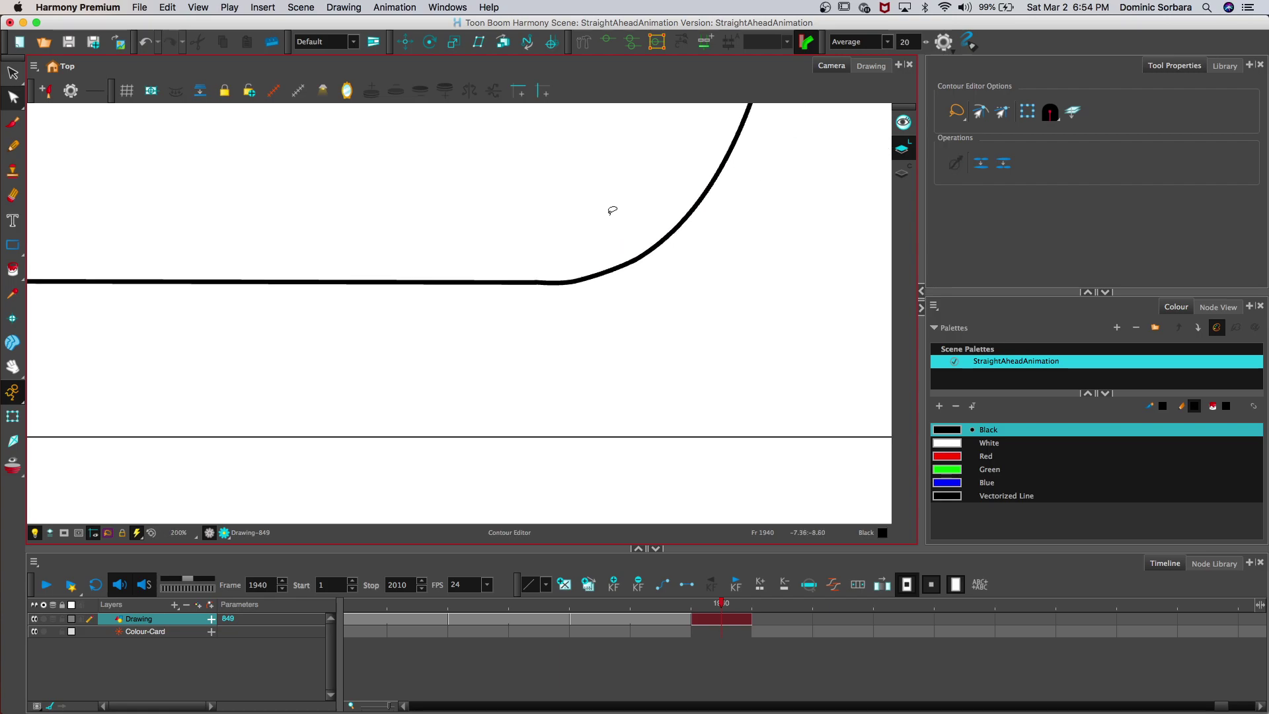
pyautogui.scroll(-1, 612, 210)
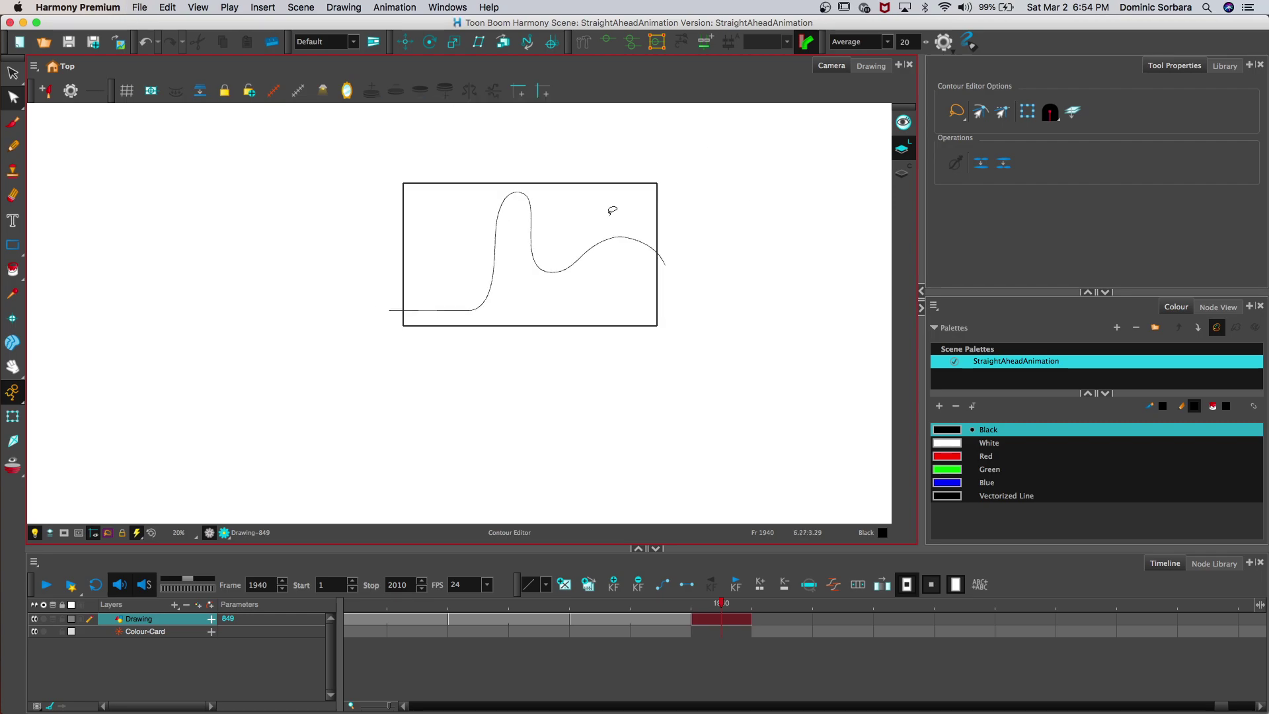
# Step: On empty frame 1942, turn the Drawing layer's onion skin back on and trace the flat baseline, stopping before the bend
pyautogui.moveTo(723, 603)
pyautogui.mouseDown()
pyautogui.moveTo(822, 619)
pyautogui.moveTo(806, 619)
pyautogui.mouseUp()
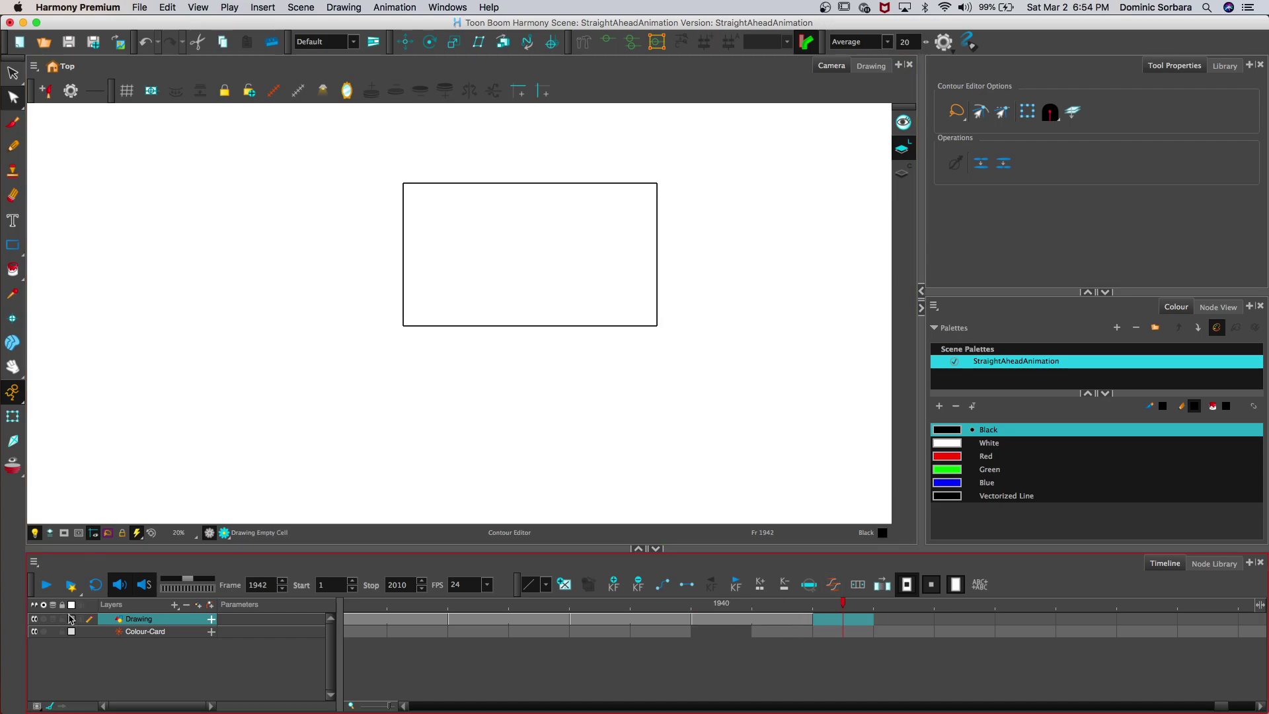
pyautogui.click(56, 620)
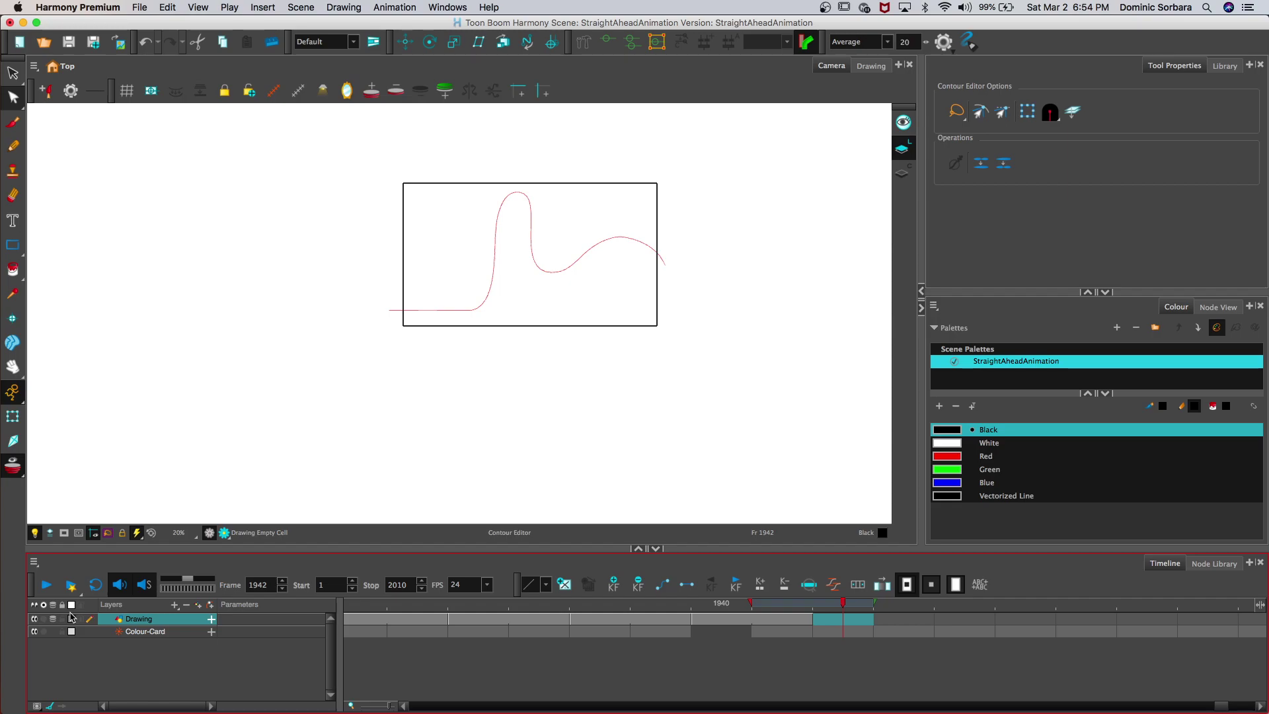
pyautogui.click(13, 366)
pyautogui.moveTo(340, 191); pyautogui.dragTo(320, 225)
pyautogui.press('2')
pyautogui.press('2')
pyautogui.press('2')
pyautogui.press('2')
pyautogui.press('1')
pyautogui.click(13, 147)
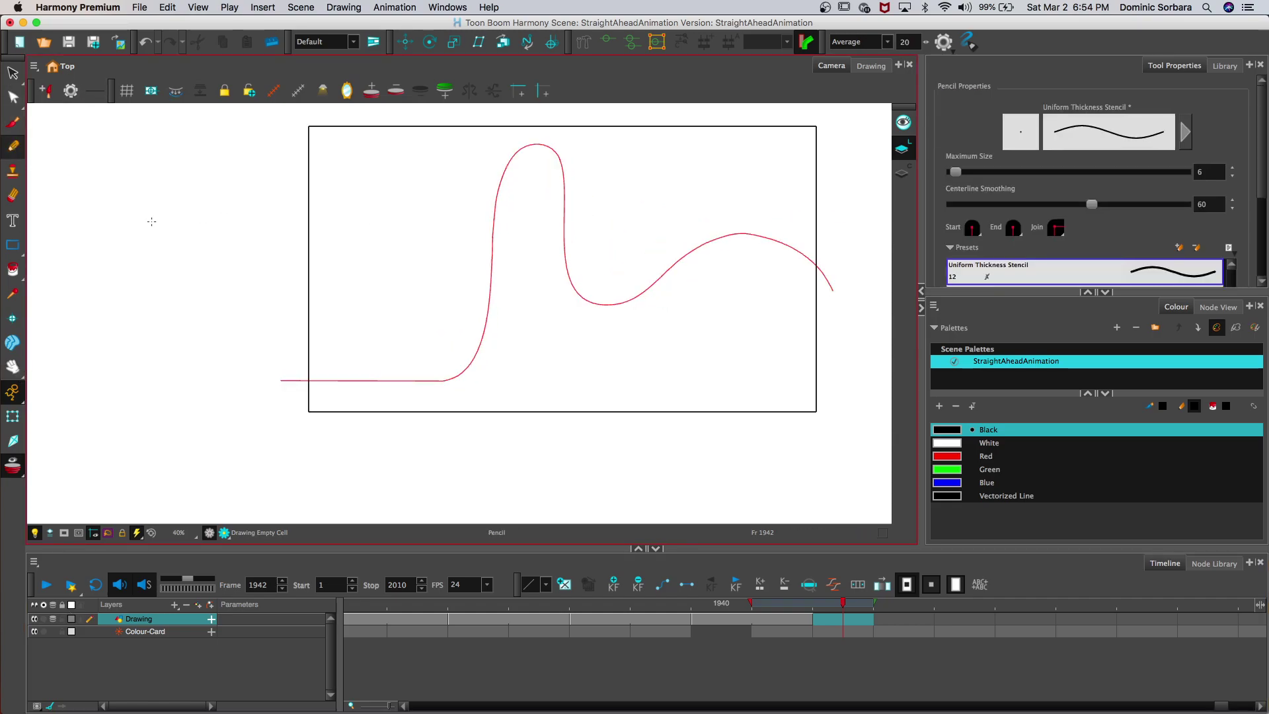
pyautogui.moveTo(281, 380); pyautogui.dragTo(400, 381)
pyautogui.scroll(3, 385, 354)
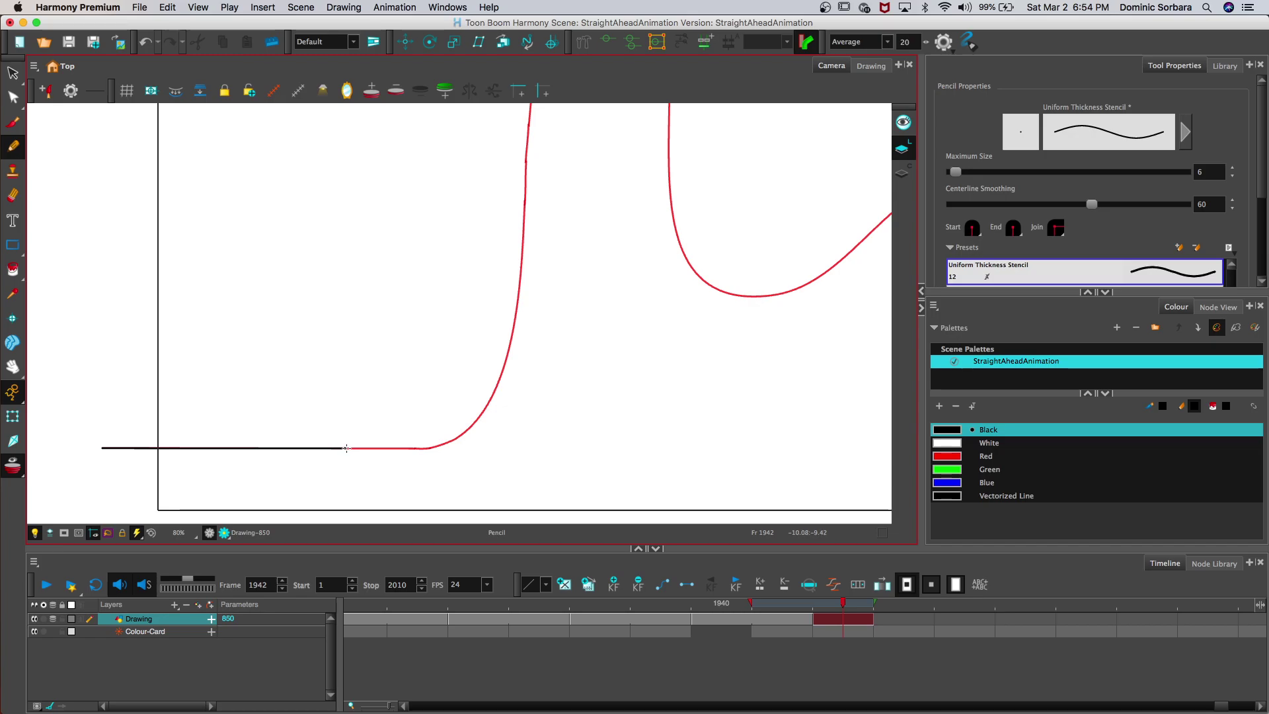
# Step: On frame 1942, draw the line curving up steeply from the baseline's end, behind the previous drawing's rise
pyautogui.moveTo(393, 405)
pyautogui.mouseDown()
pyautogui.moveTo(416, 188)
pyautogui.moveTo(407, 92)
pyautogui.mouseUp()
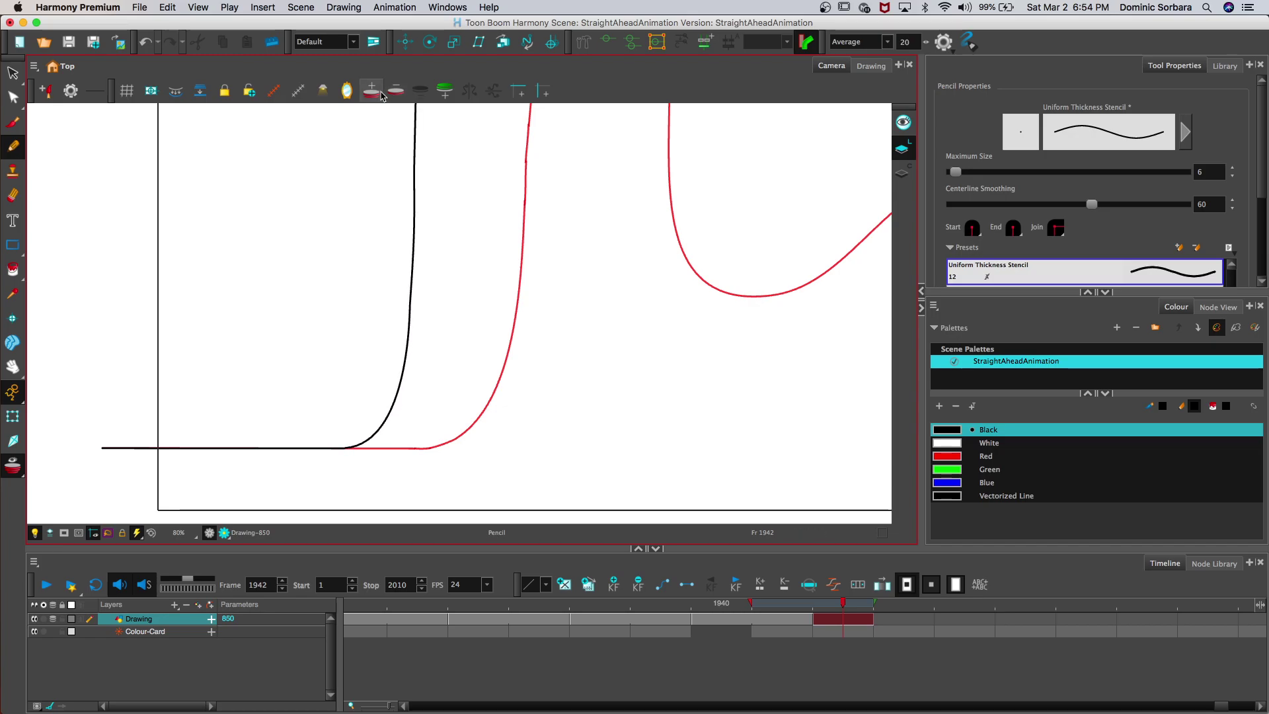
pyautogui.click(12, 365)
pyautogui.moveTo(208, 248); pyautogui.dragTo(196, 436)
pyautogui.click(13, 146)
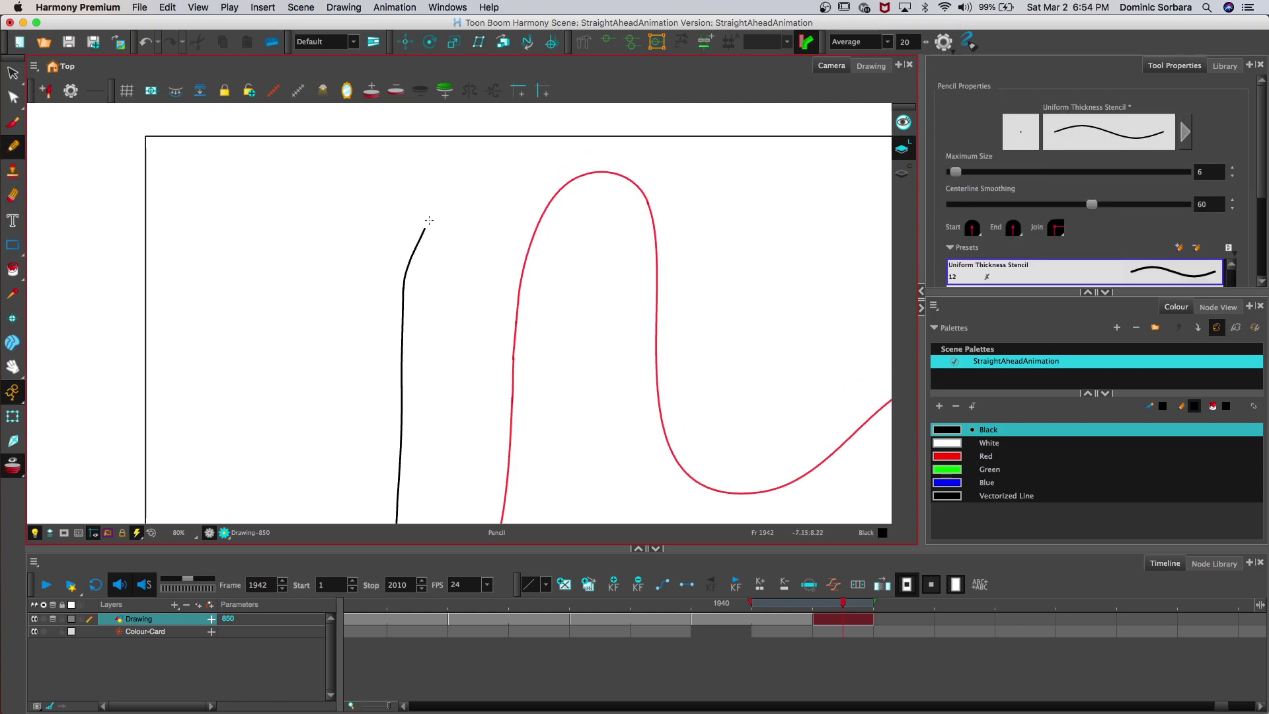
pyautogui.moveTo(541, 180); pyautogui.dragTo(571, 222)
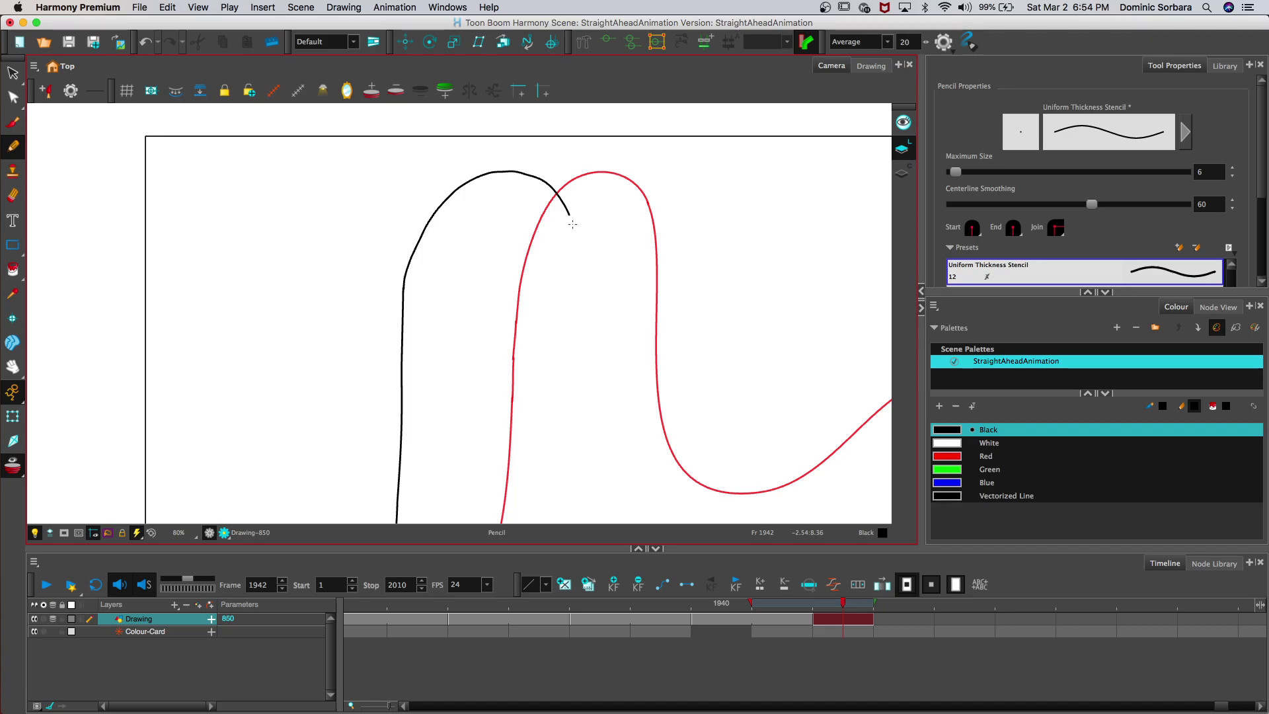
pyautogui.moveTo(576, 266); pyautogui.dragTo(576, 255)
pyautogui.press('super+z')
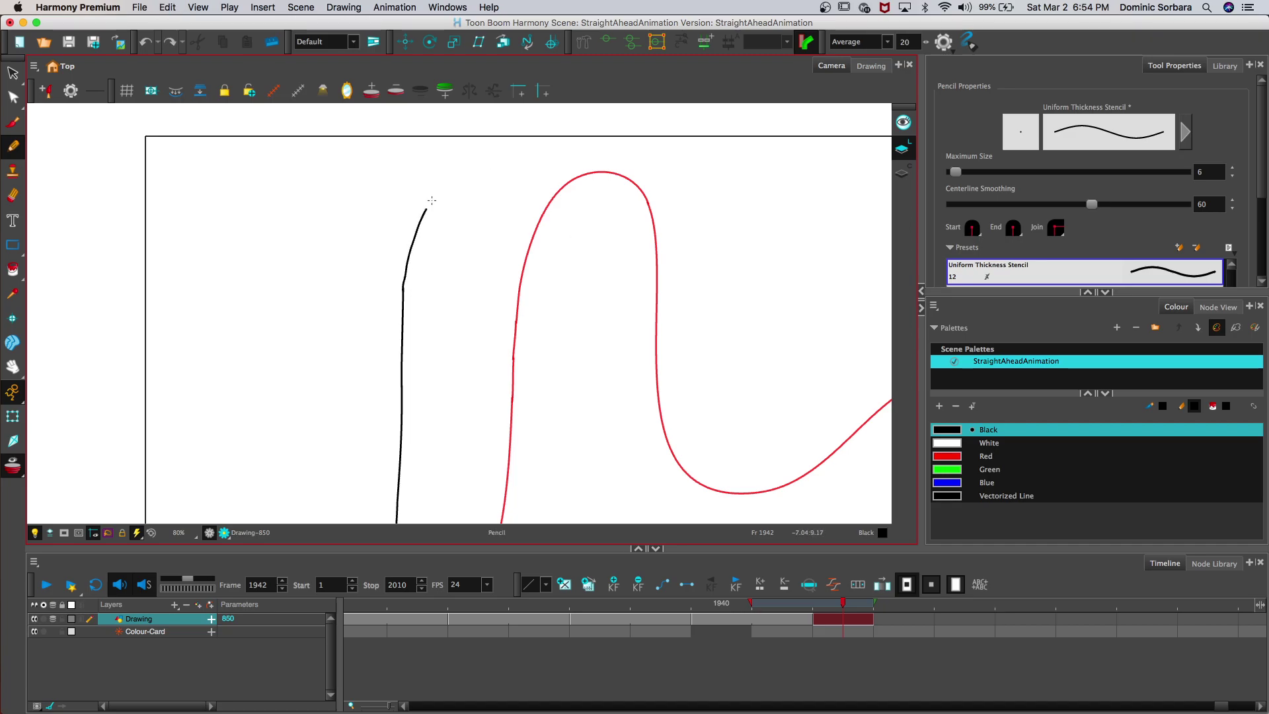
# Step: Draw the narrow arch over the rising line, bringing it down into a rounded dip with a short upward hook
pyautogui.moveTo(484, 170)
pyautogui.mouseDown()
pyautogui.moveTo(530, 188)
pyautogui.moveTo(543, 278)
pyautogui.mouseUp()
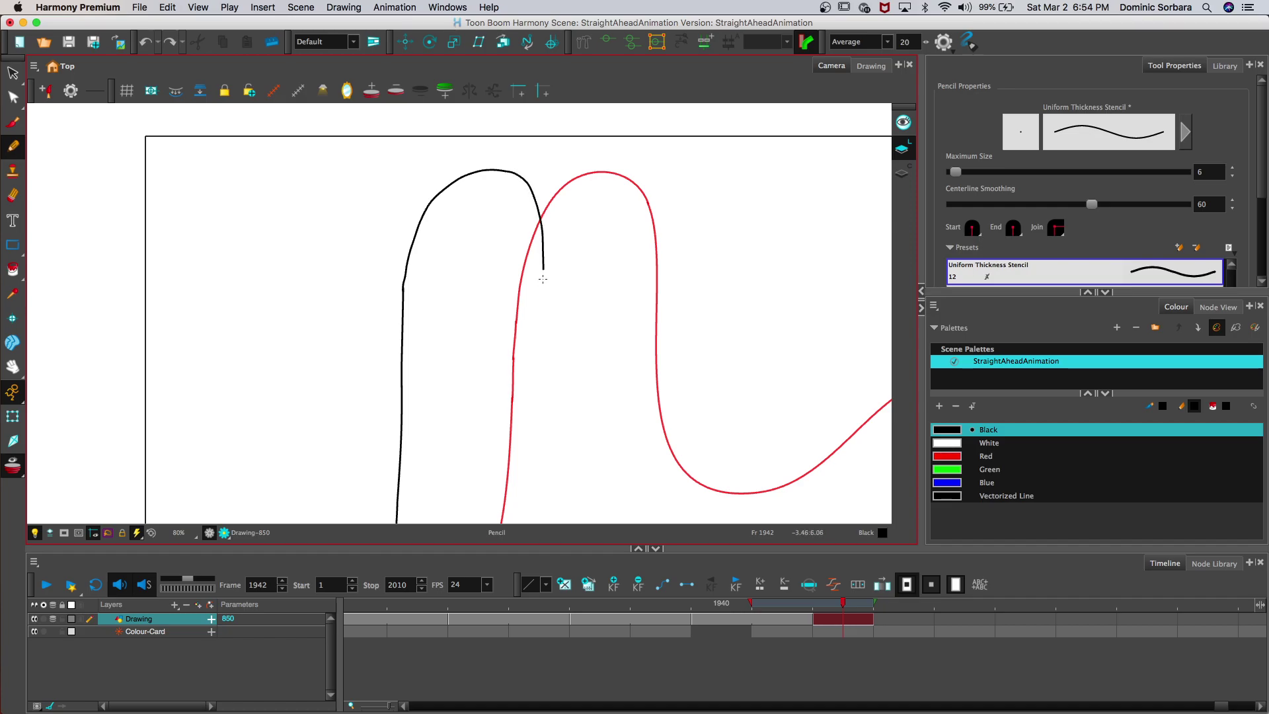
pyautogui.moveTo(550, 435); pyautogui.dragTo(597, 483)
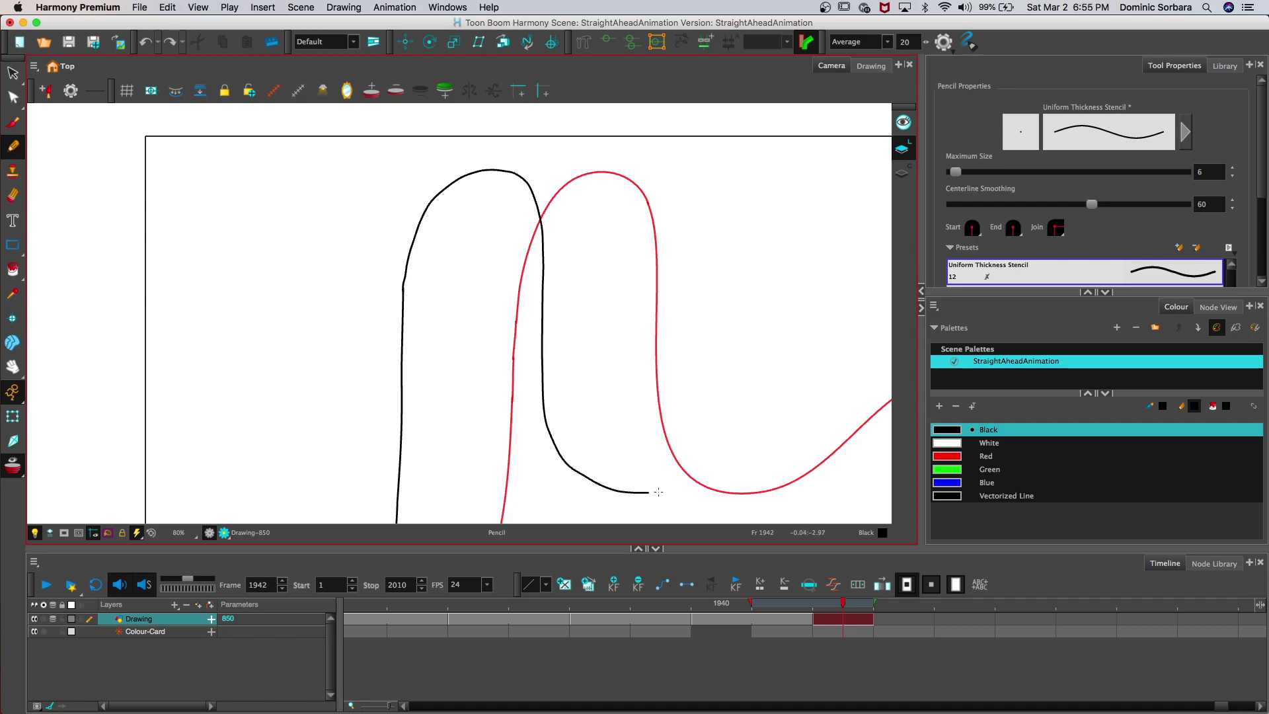
pyautogui.moveTo(713, 458); pyautogui.dragTo(714, 456)
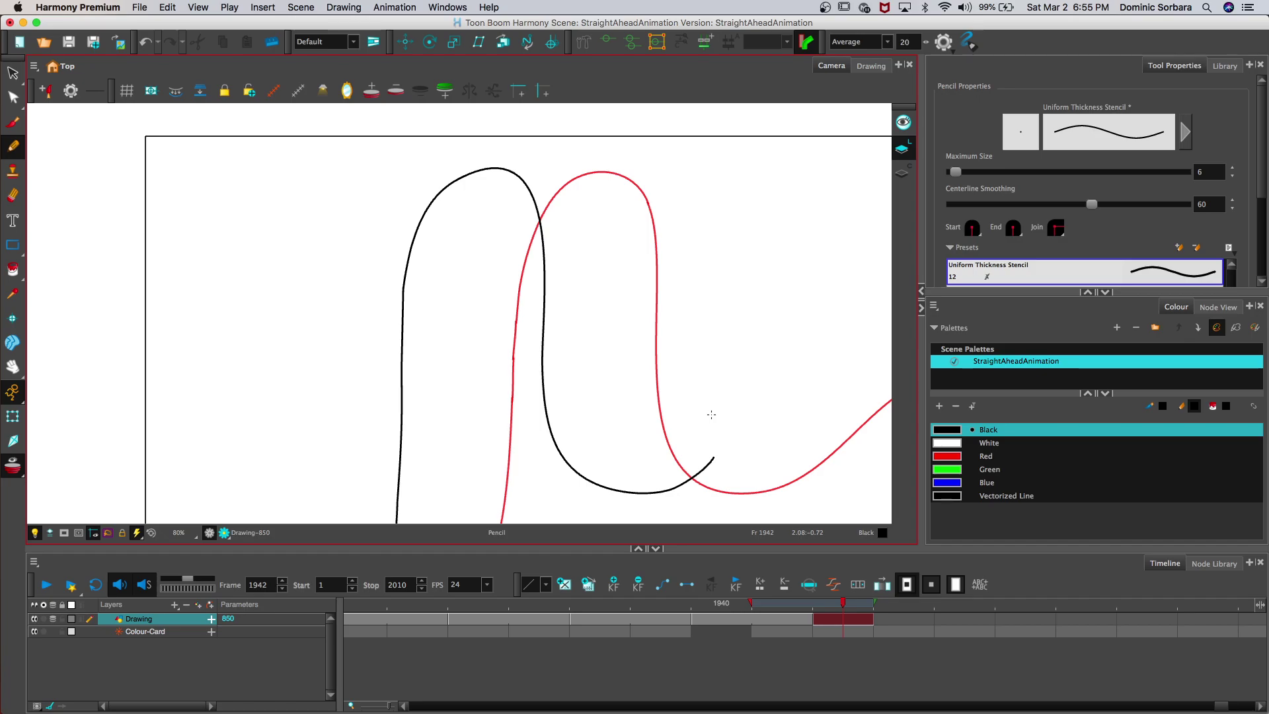
# Step: Extend the onion skin by another previous drawing, select the whole new line, and shift it slightly to the left
pyautogui.press('2')
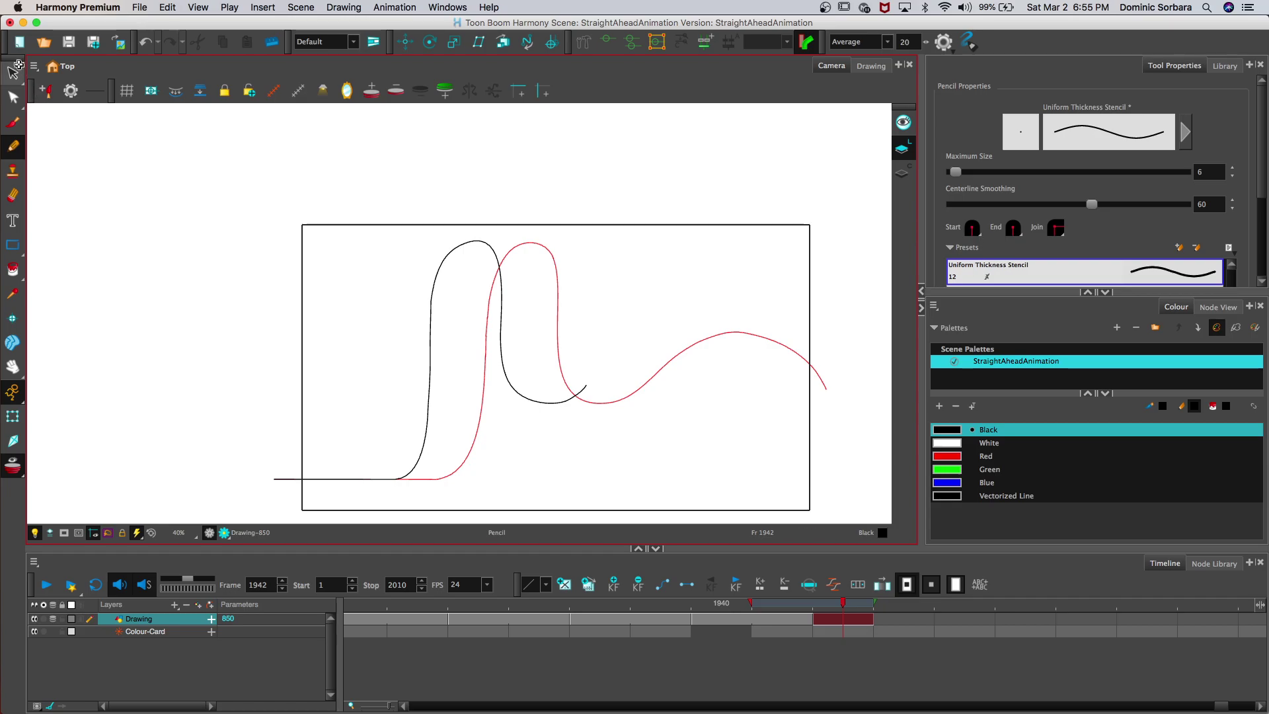
pyautogui.hotkey('alt', 's')
pyautogui.moveTo(433, 259)
pyautogui.mouseDown()
pyautogui.moveTo(251, 547)
pyautogui.moveTo(447, 210)
pyautogui.moveTo(436, 221)
pyautogui.mouseUp()
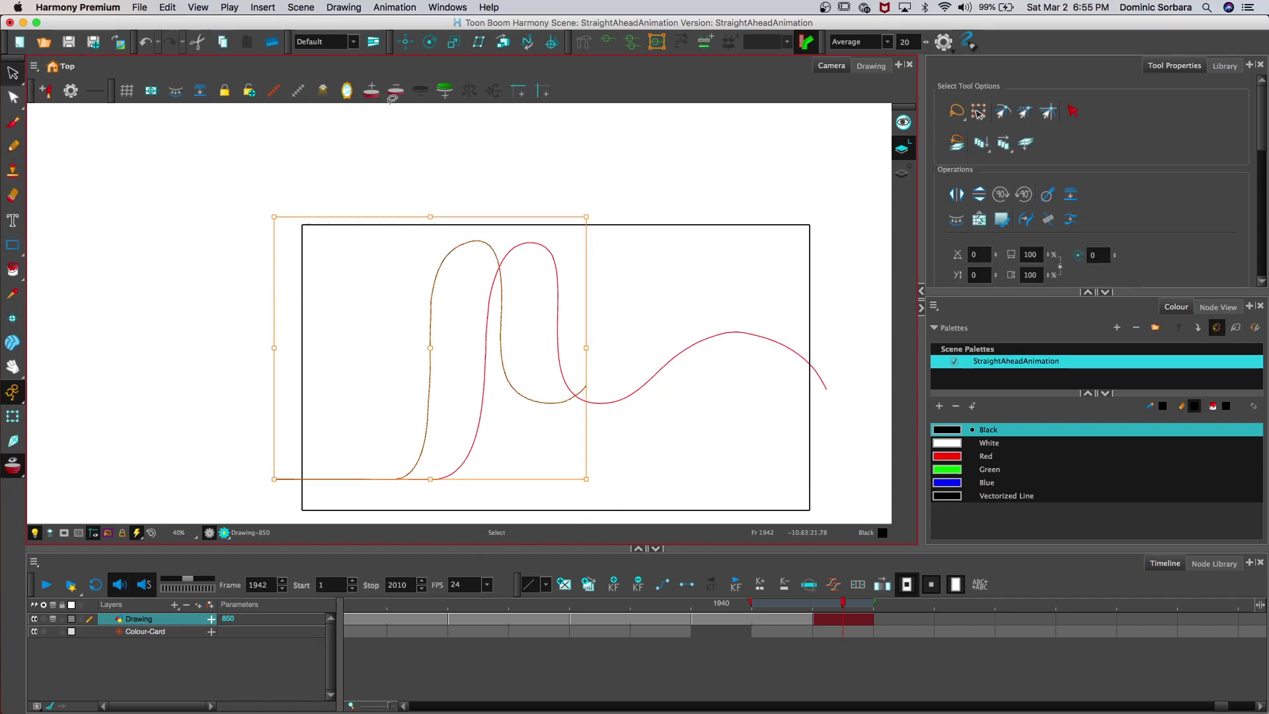
pyautogui.click(371, 91)
pyautogui.click(431, 371)
pyautogui.click(435, 354)
pyautogui.moveTo(434, 354); pyautogui.dragTo(421, 355)
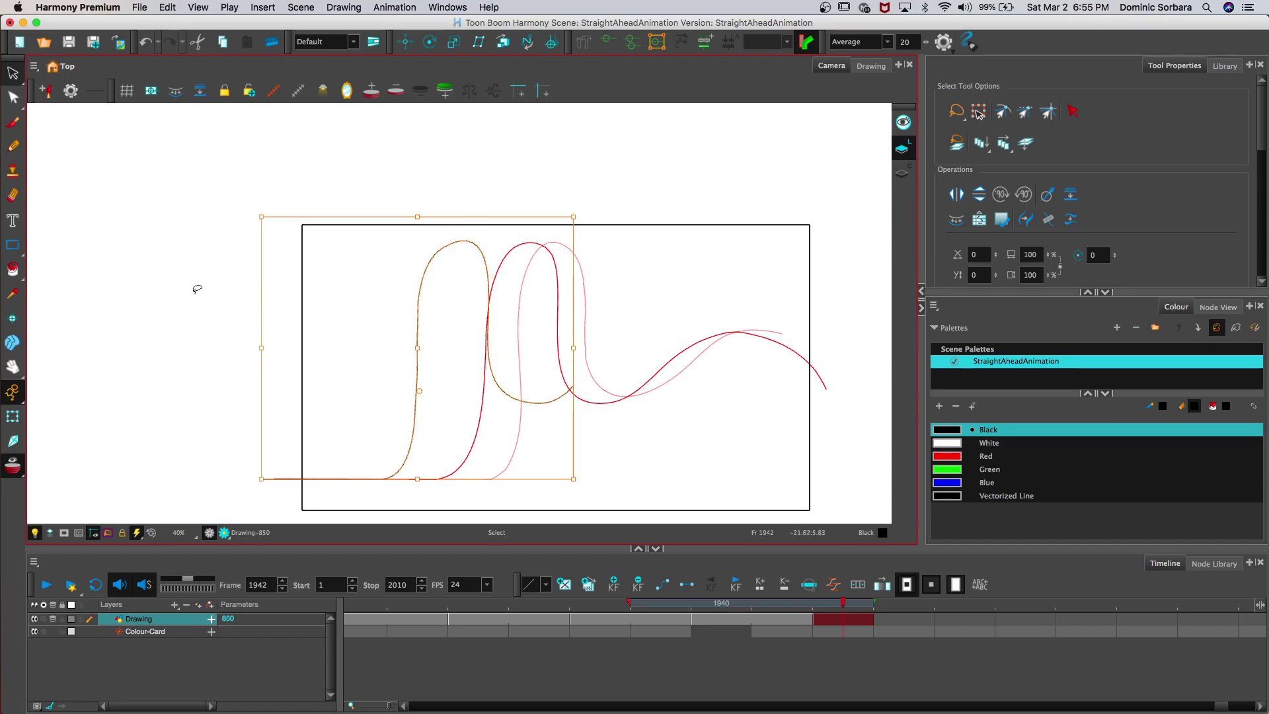
pyautogui.click(130, 277)
# Step: Hide the Drawing layer's onion skin, play back the animation to check the motion, and return to frame 1943
pyautogui.click(54, 619)
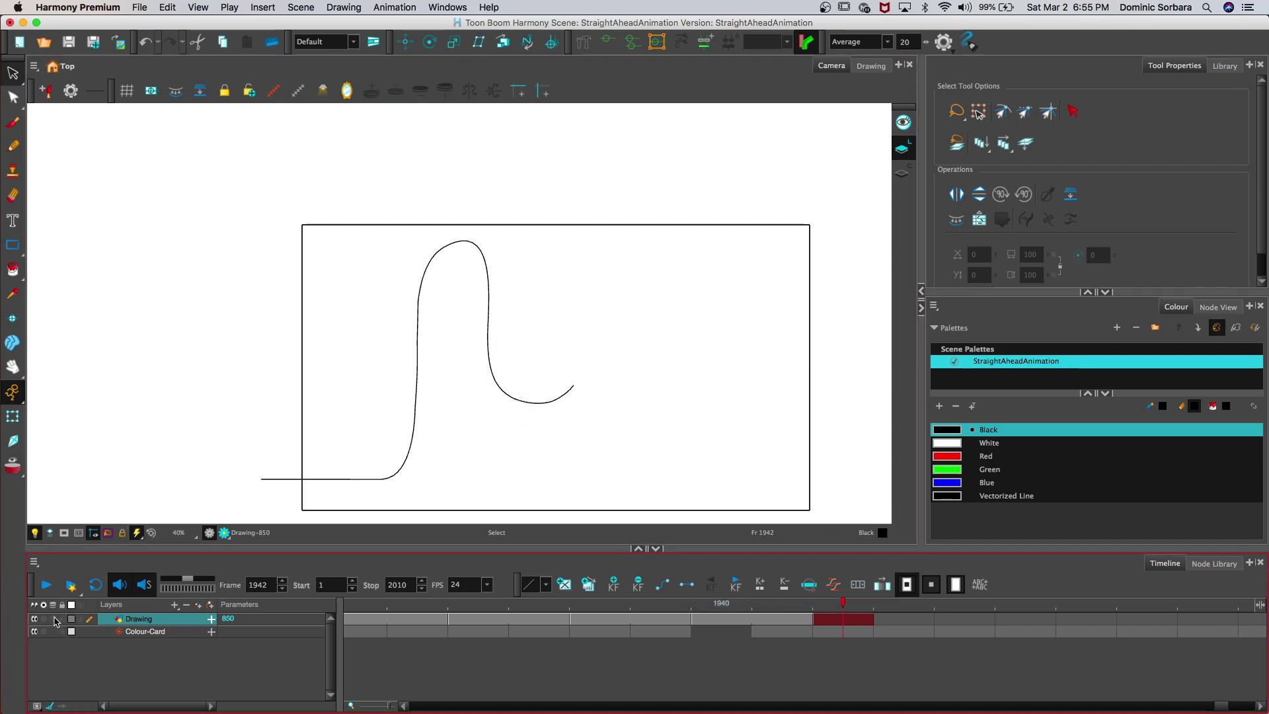
pyautogui.moveTo(832, 597)
pyautogui.mouseDown()
pyautogui.moveTo(66, 598)
pyautogui.moveTo(4, 582)
pyautogui.moveTo(29, 579)
pyautogui.mouseUp()
pyautogui.click(46, 584)
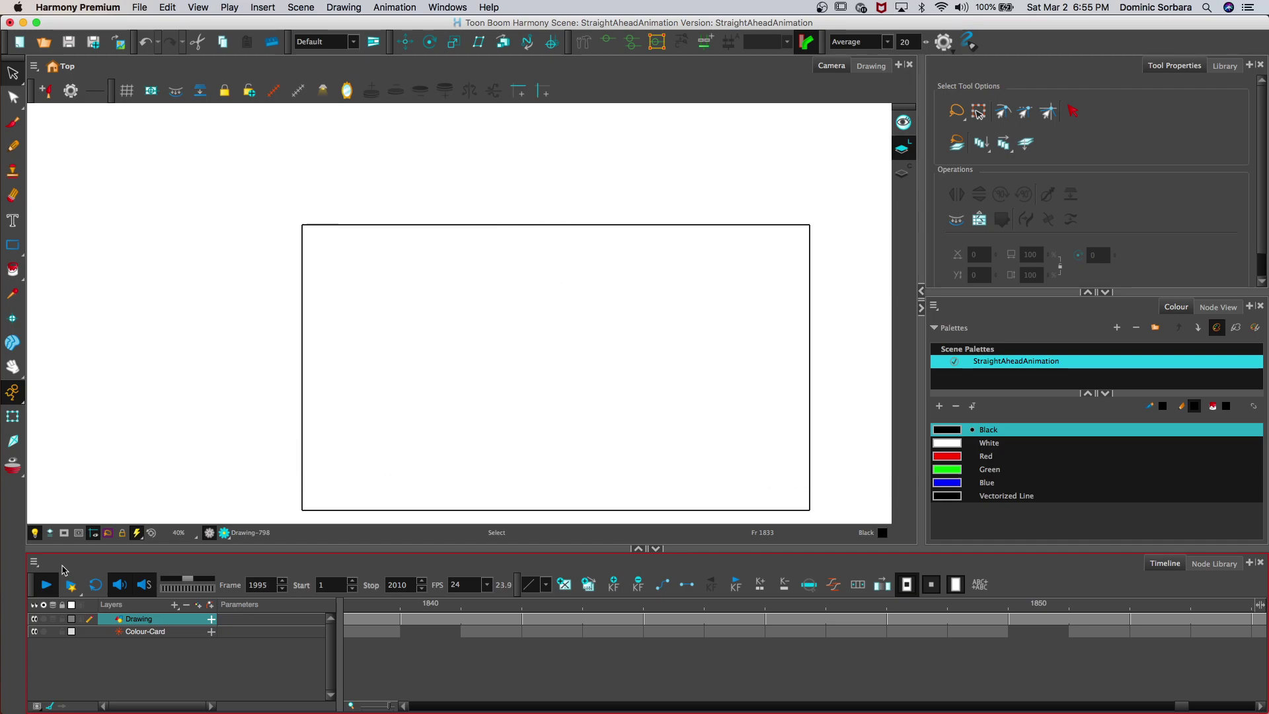
pyautogui.click(410, 604)
pyautogui.moveTo(410, 605)
pyautogui.mouseDown()
pyautogui.moveTo(246, 611)
pyautogui.moveTo(629, 616)
pyautogui.mouseUp()
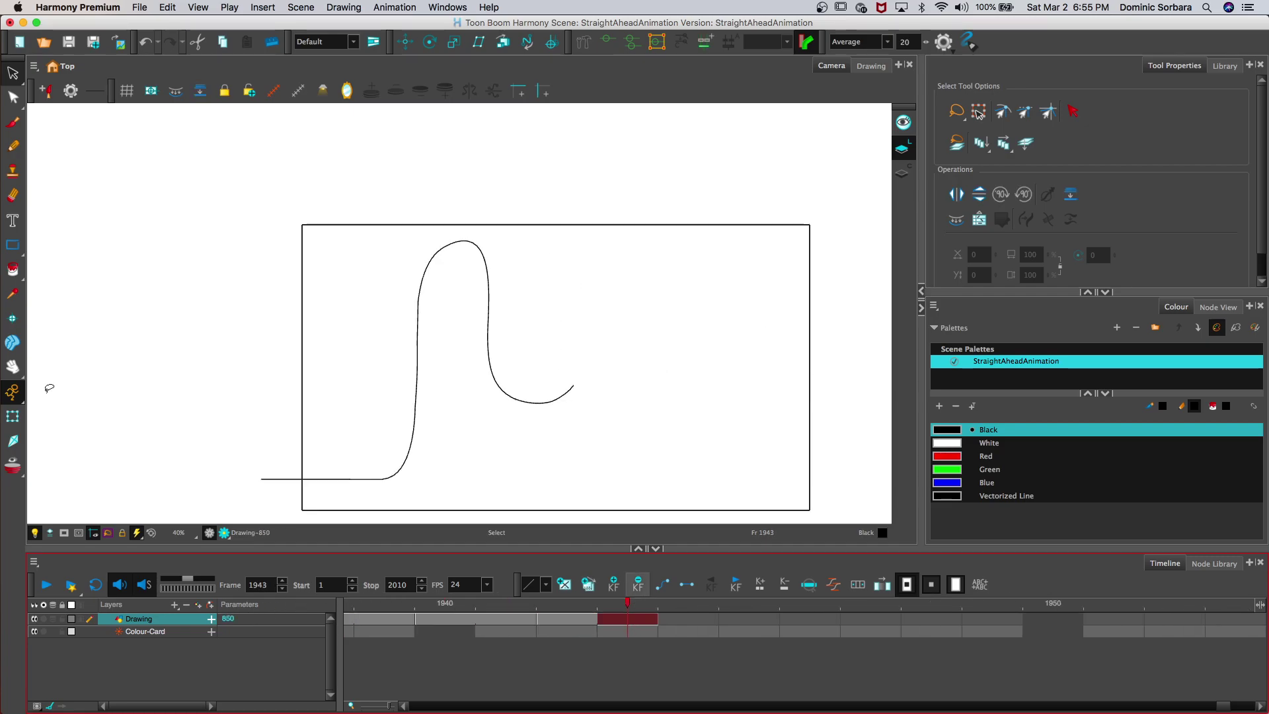
# Step: Turn the onion skin back on and extend the line from the dip over a broad hump and down past the frame's right edge
pyautogui.click(53, 619)
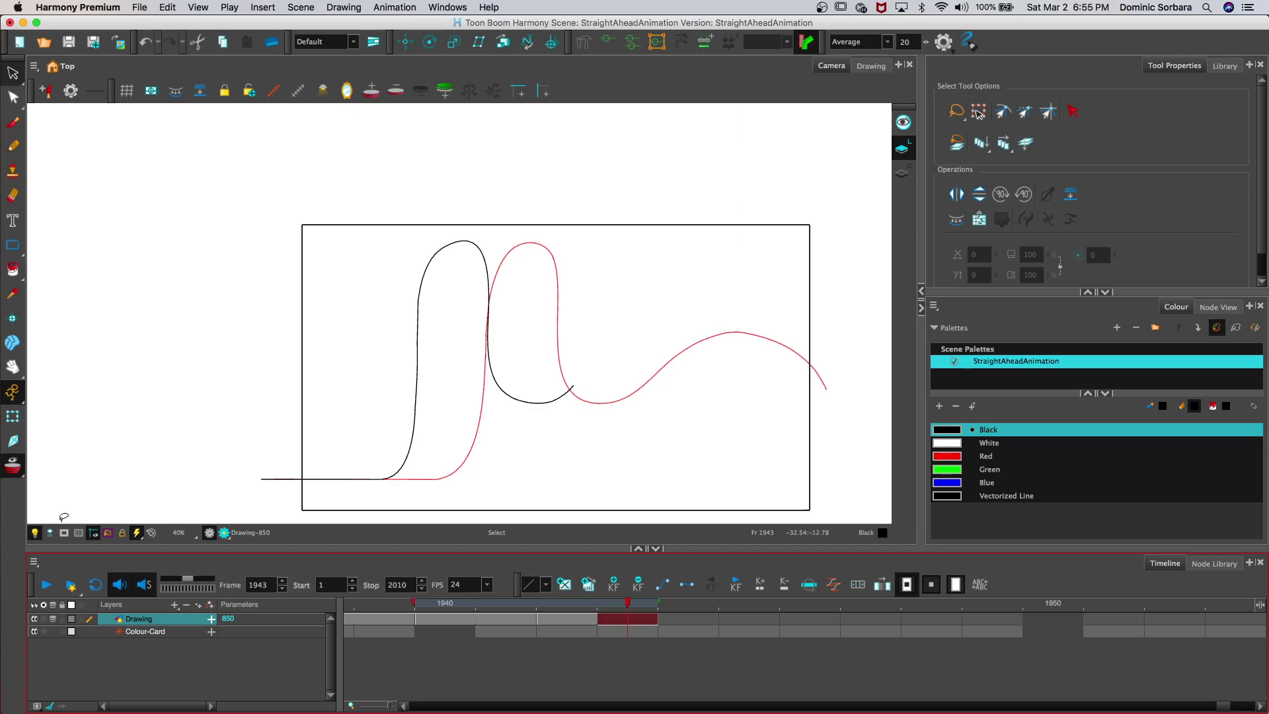
pyautogui.click(13, 366)
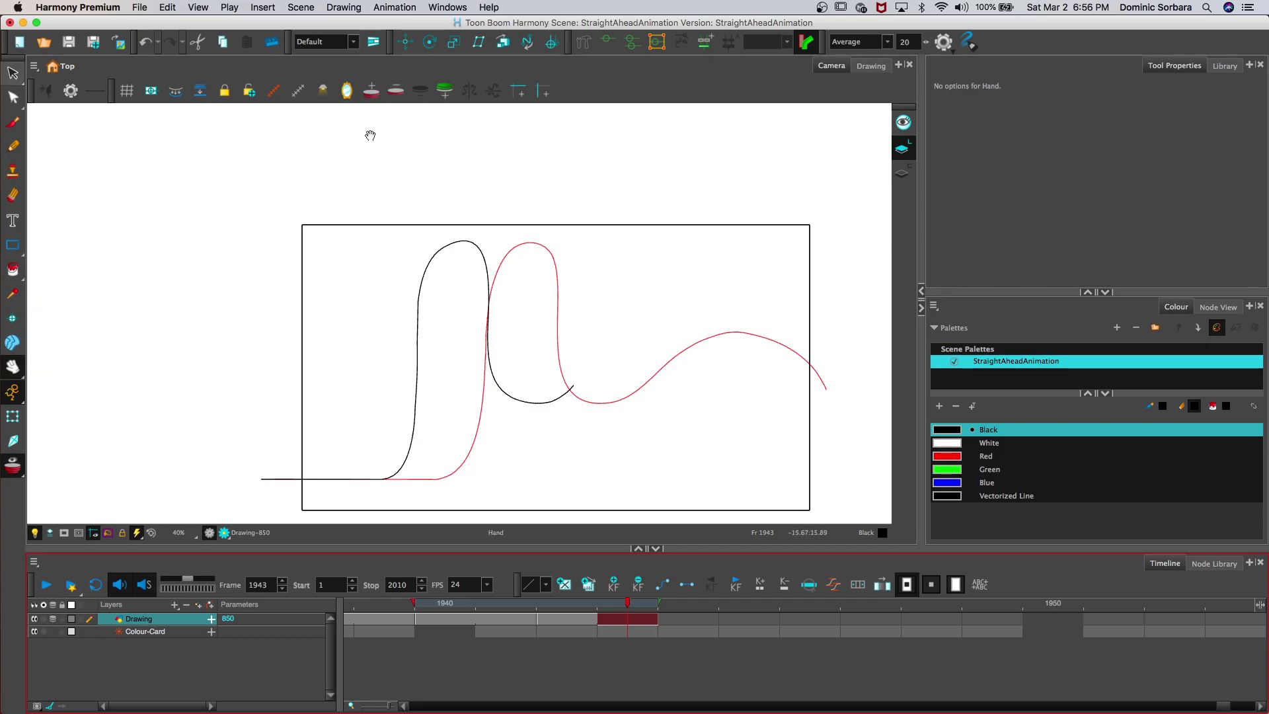
pyautogui.moveTo(553, 354); pyautogui.dragTo(419, 351)
pyautogui.scroll(2, 380, 292)
pyautogui.press('2')
pyautogui.press('2')
pyautogui.press('1')
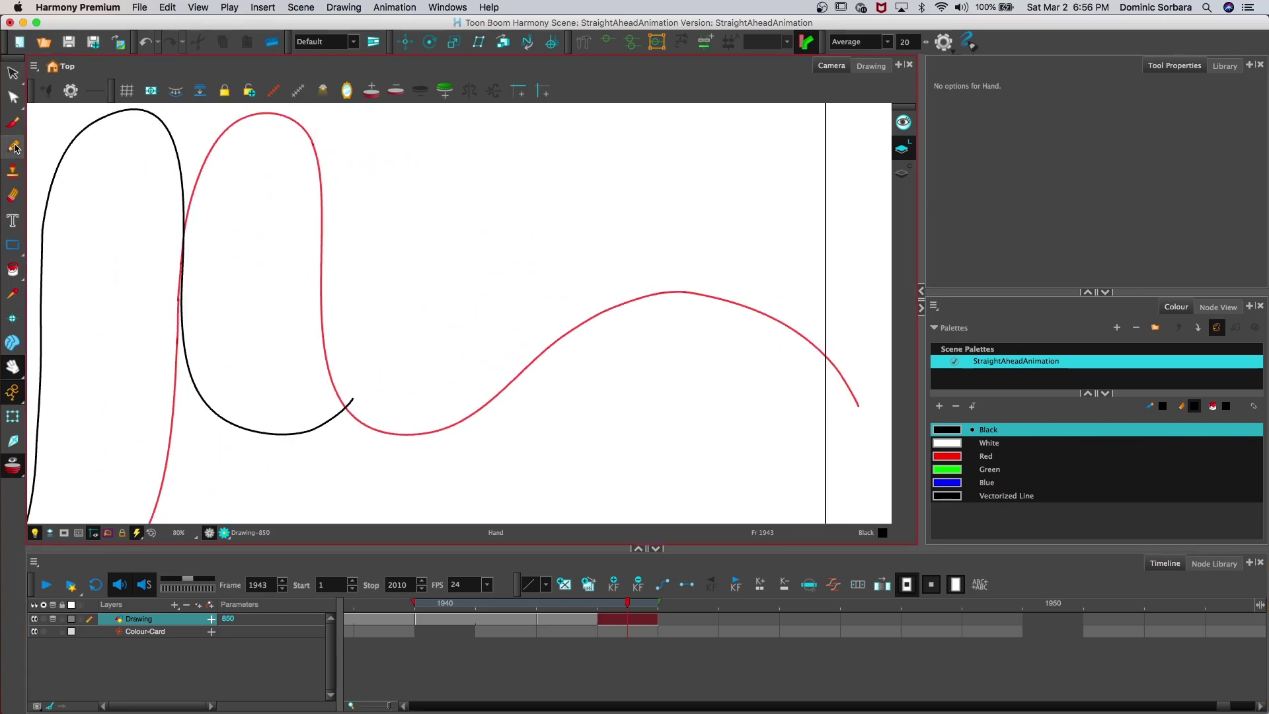
pyautogui.click(13, 146)
pyautogui.moveTo(352, 399); pyautogui.dragTo(441, 311)
pyautogui.moveTo(514, 282)
pyautogui.mouseDown()
pyautogui.moveTo(561, 280)
pyautogui.moveTo(658, 309)
pyautogui.moveTo(700, 340)
pyautogui.moveTo(781, 452)
pyautogui.moveTo(852, 479)
pyautogui.mouseUp()
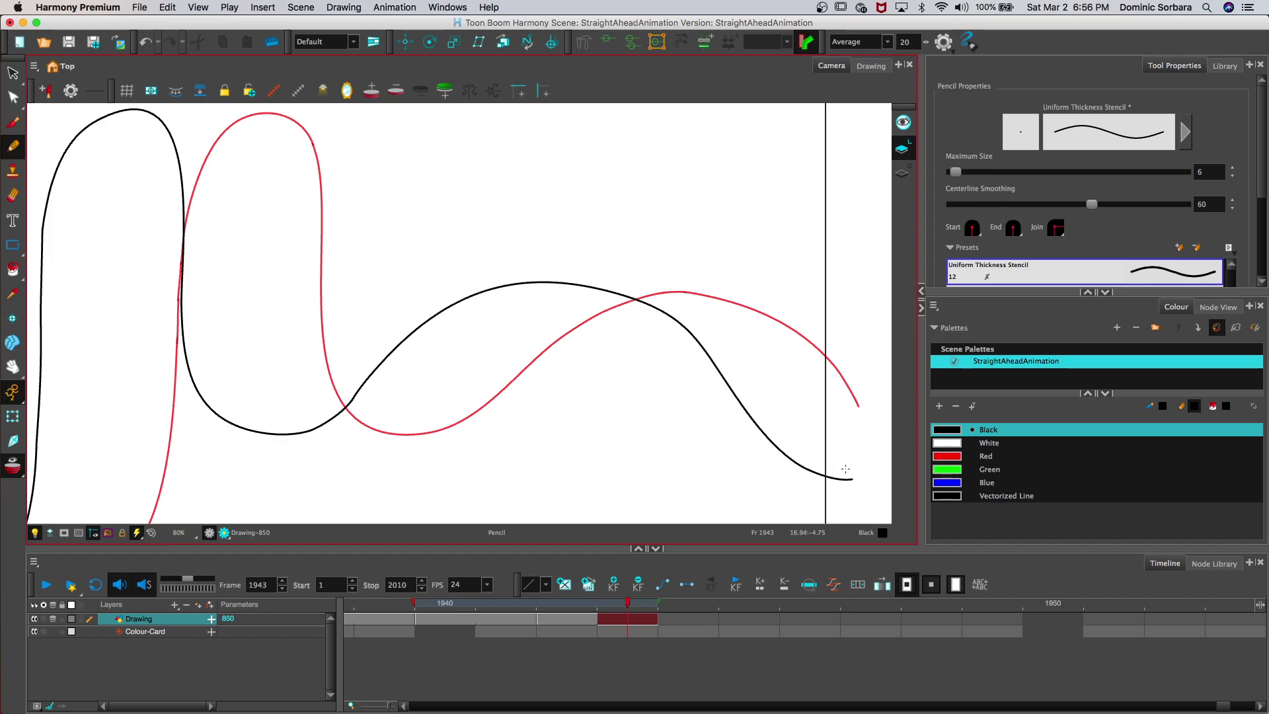
# Step: Erase the kink where the dip meets the rising sweep and redraw the join as a smooth transition
pyautogui.press('1')
pyautogui.press('2')
pyautogui.press('2')
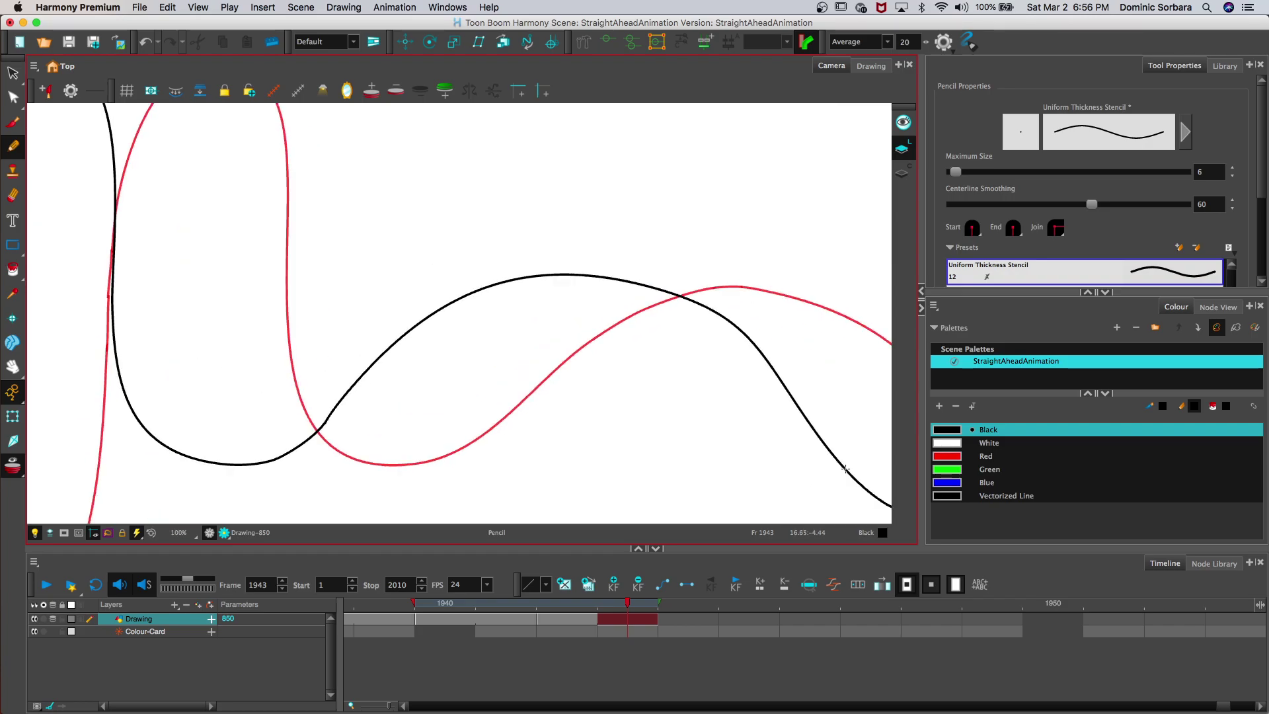
pyautogui.moveTo(341, 398)
pyautogui.mouseDown()
pyautogui.moveTo(316, 431)
pyautogui.moveTo(336, 413)
pyautogui.mouseUp()
pyautogui.press('super+z')
pyautogui.hotkey('alt', 'e')
pyautogui.moveTo(360, 377); pyautogui.dragTo(334, 411)
pyautogui.moveTo(353, 385); pyautogui.dragTo(361, 376)
pyautogui.scroll(-6, 344, 387)
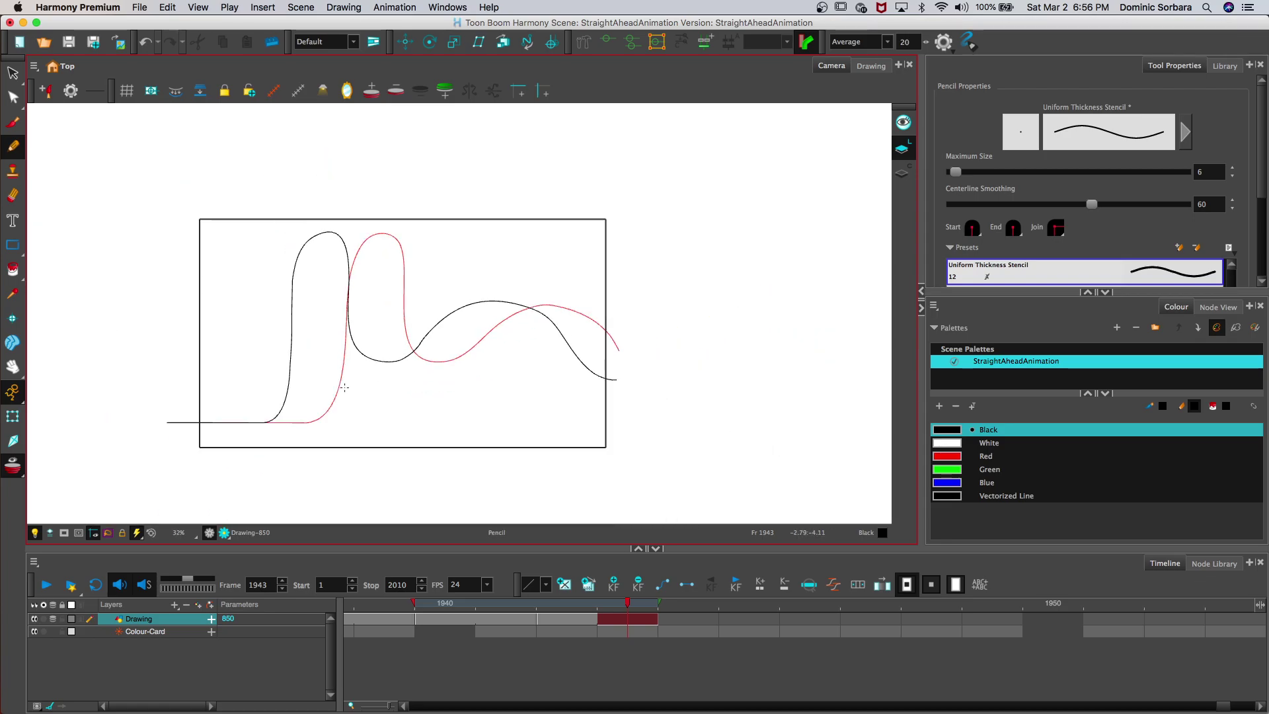
# Step: Select the first arch's stroke, lower its peak slightly, and deselect it
pyautogui.hotkey('alt', 's')
pyautogui.moveTo(311, 207); pyautogui.dragTo(350, 218)
pyautogui.click(251, 197)
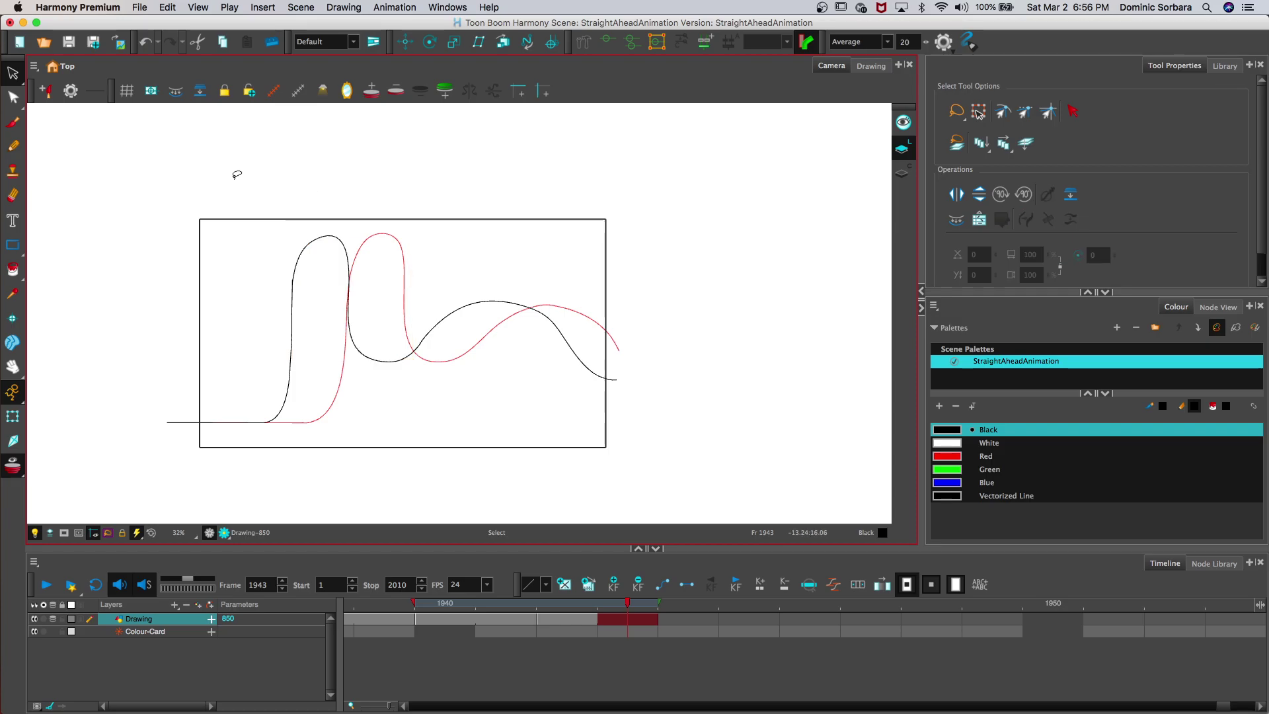
# Step: On empty frame 1944, trace the flat baseline with the Pencil tool, stopping well before the previous drawing's bend
pyautogui.click(678, 614)
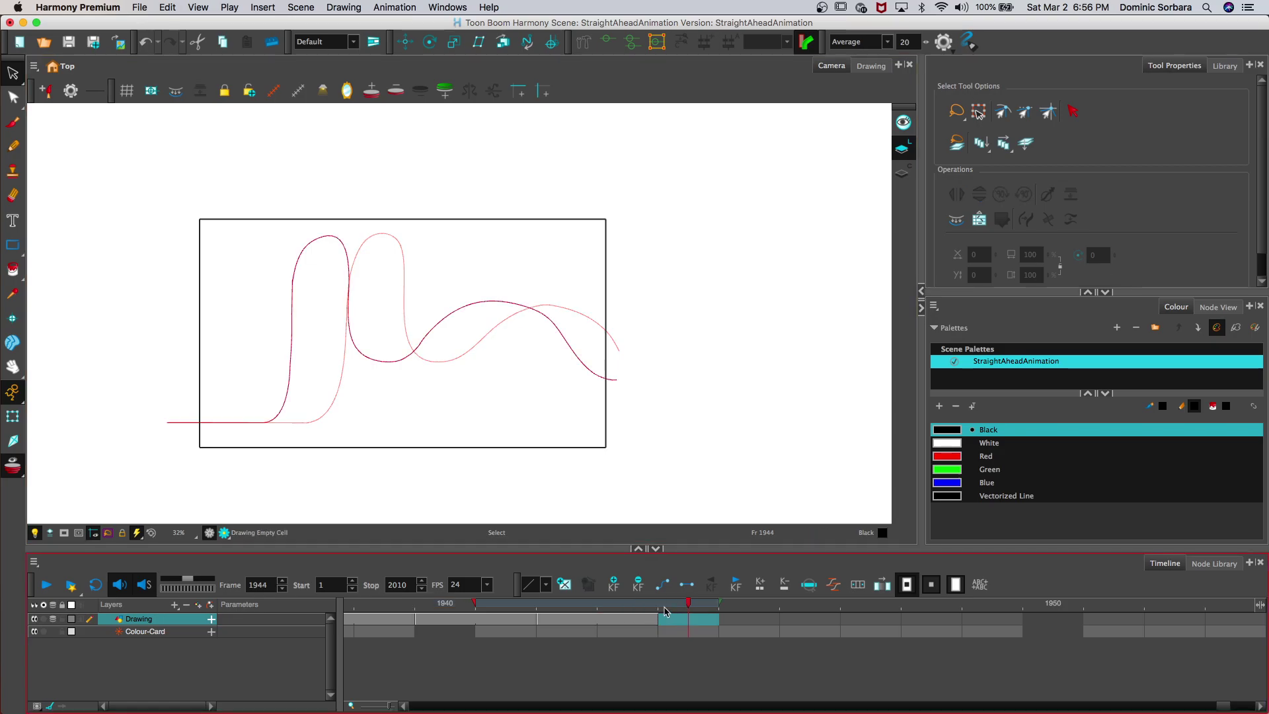
pyautogui.click(19, 152)
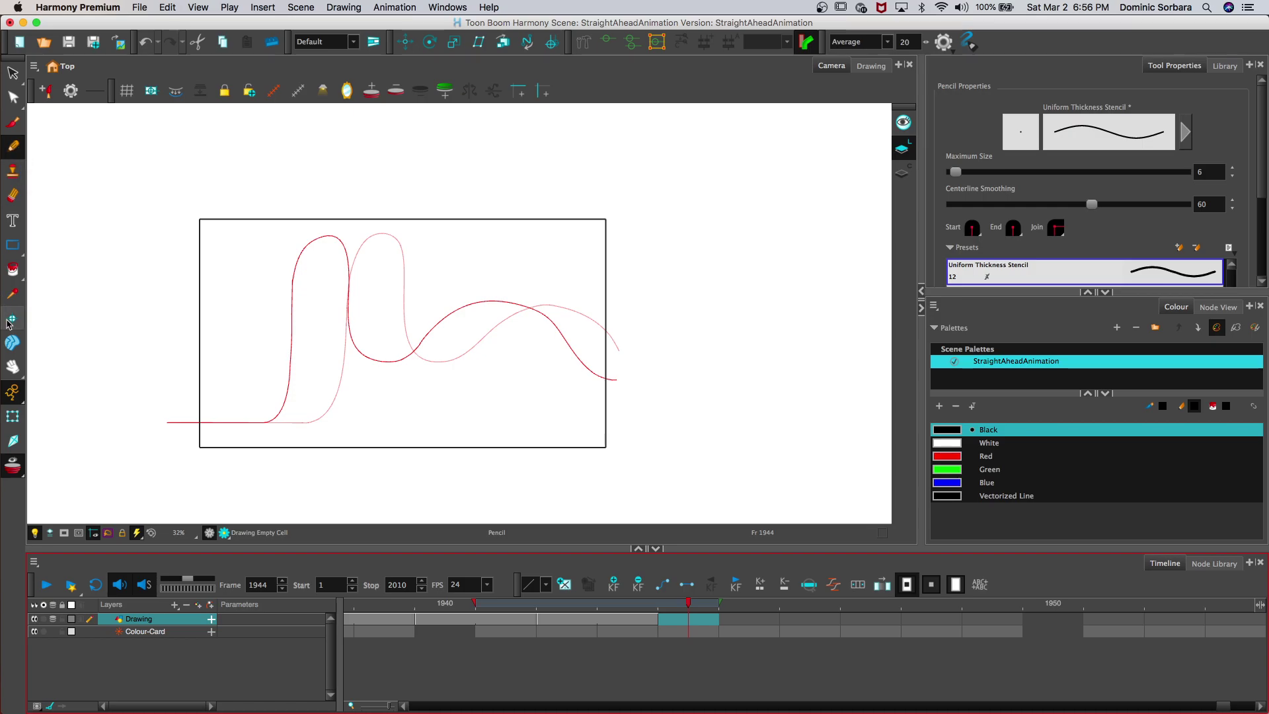
pyautogui.click(13, 366)
pyautogui.moveTo(178, 330); pyautogui.dragTo(408, 252)
pyautogui.press('2')
pyautogui.press('2')
pyautogui.press('2')
pyautogui.press('2')
pyautogui.press('2')
pyautogui.press('2')
pyautogui.click(13, 146)
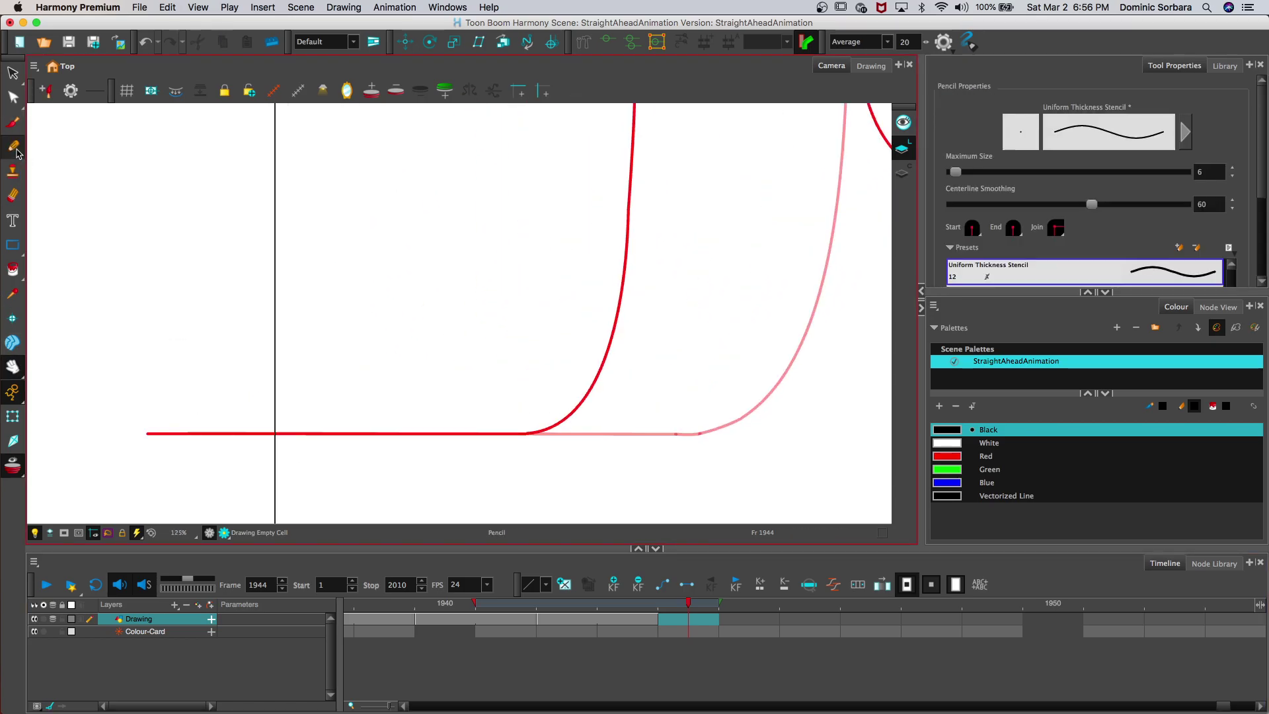
pyautogui.moveTo(195, 428); pyautogui.dragTo(372, 429)
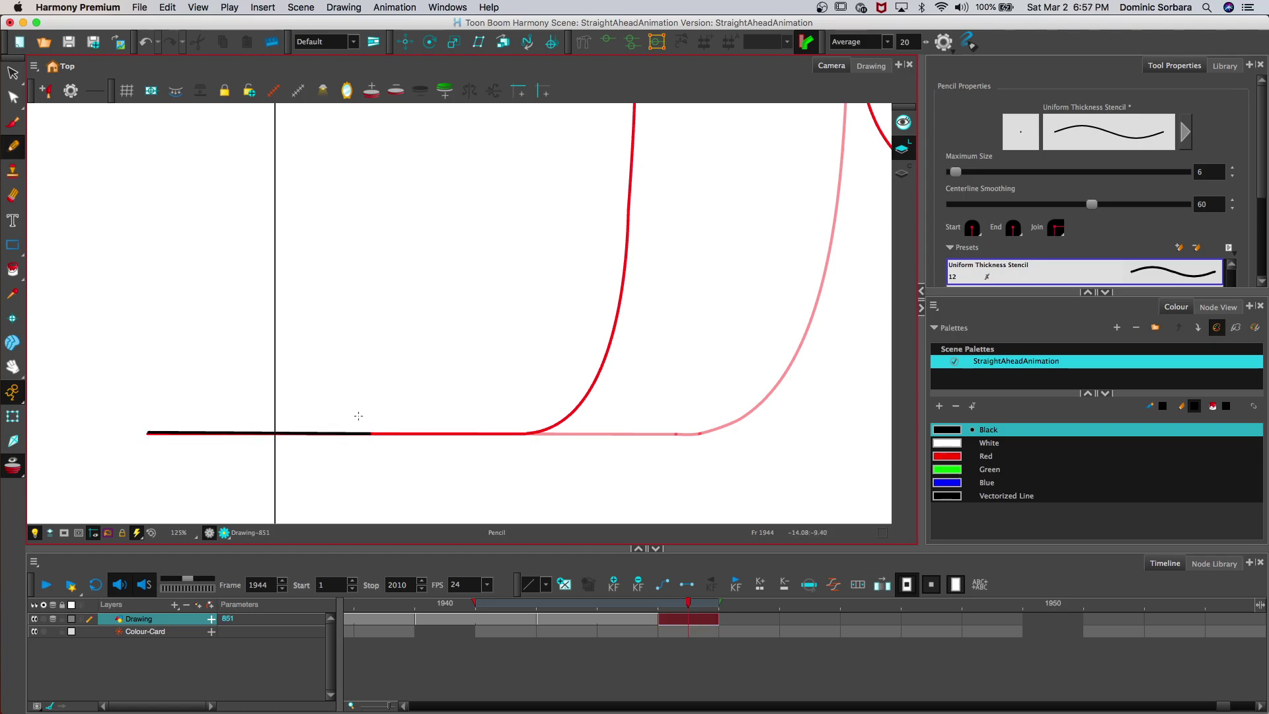
# Step: Draw a short bend curving upward from the end of frame 1944's baseline
pyautogui.scroll(-4, 358, 416)
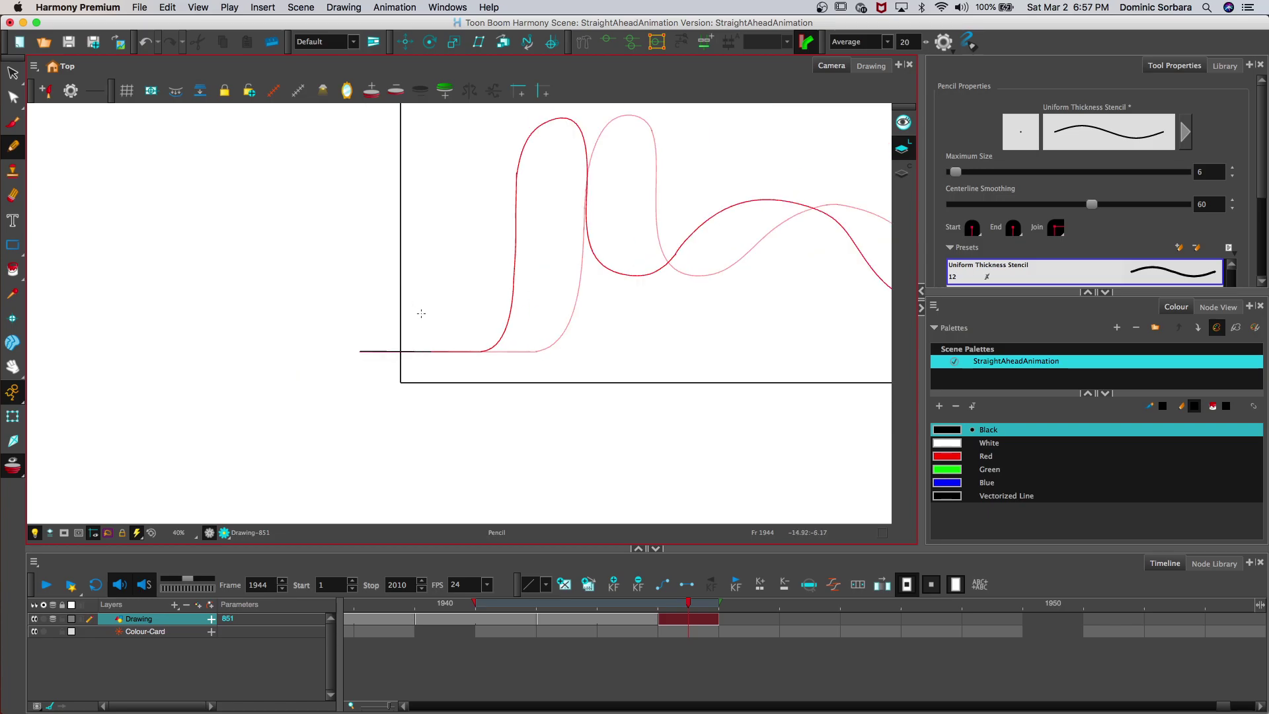
pyautogui.scroll(4, 395, 336)
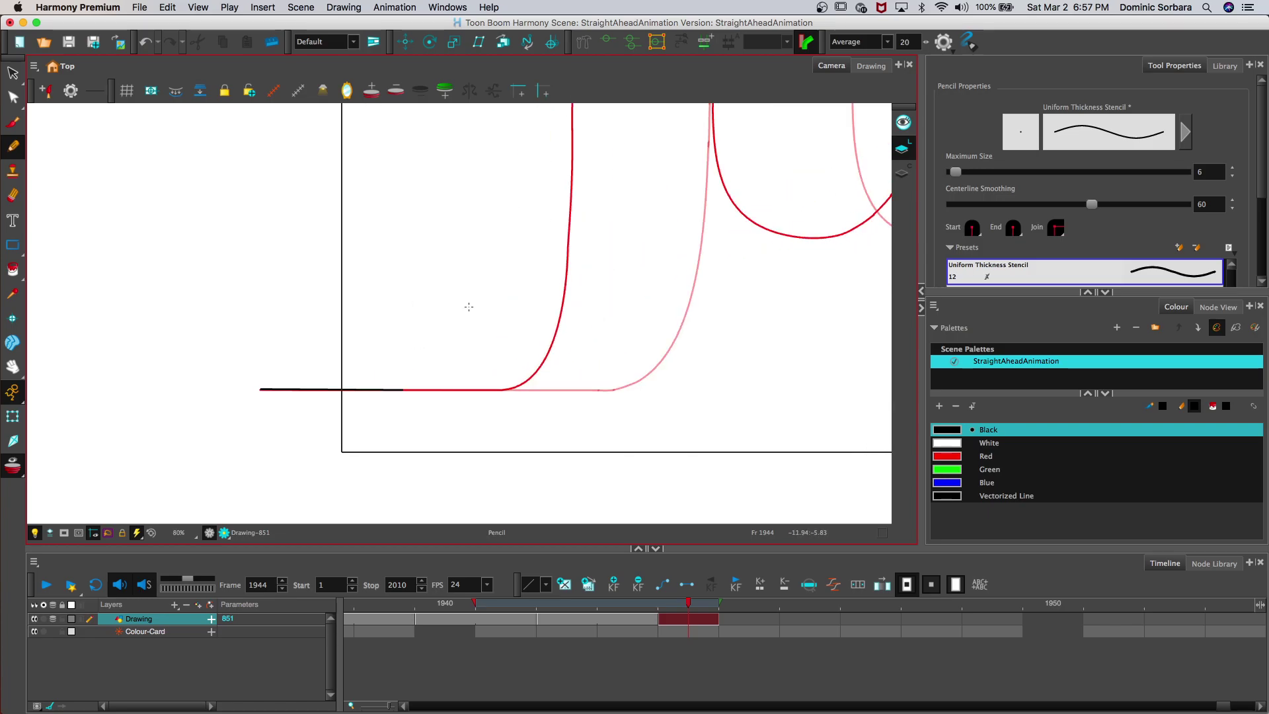
pyautogui.moveTo(370, 433)
pyautogui.mouseDown()
pyautogui.moveTo(408, 425)
pyautogui.moveTo(450, 370)
pyautogui.moveTo(471, 306)
pyautogui.moveTo(463, 96)
pyautogui.mouseUp()
pyautogui.click(12, 366)
pyautogui.moveTo(286, 218); pyautogui.dragTo(241, 405)
pyautogui.moveTo(433, 241); pyautogui.dragTo(433, 448)
pyautogui.press('1')
pyautogui.press('1')
pyautogui.press('1')
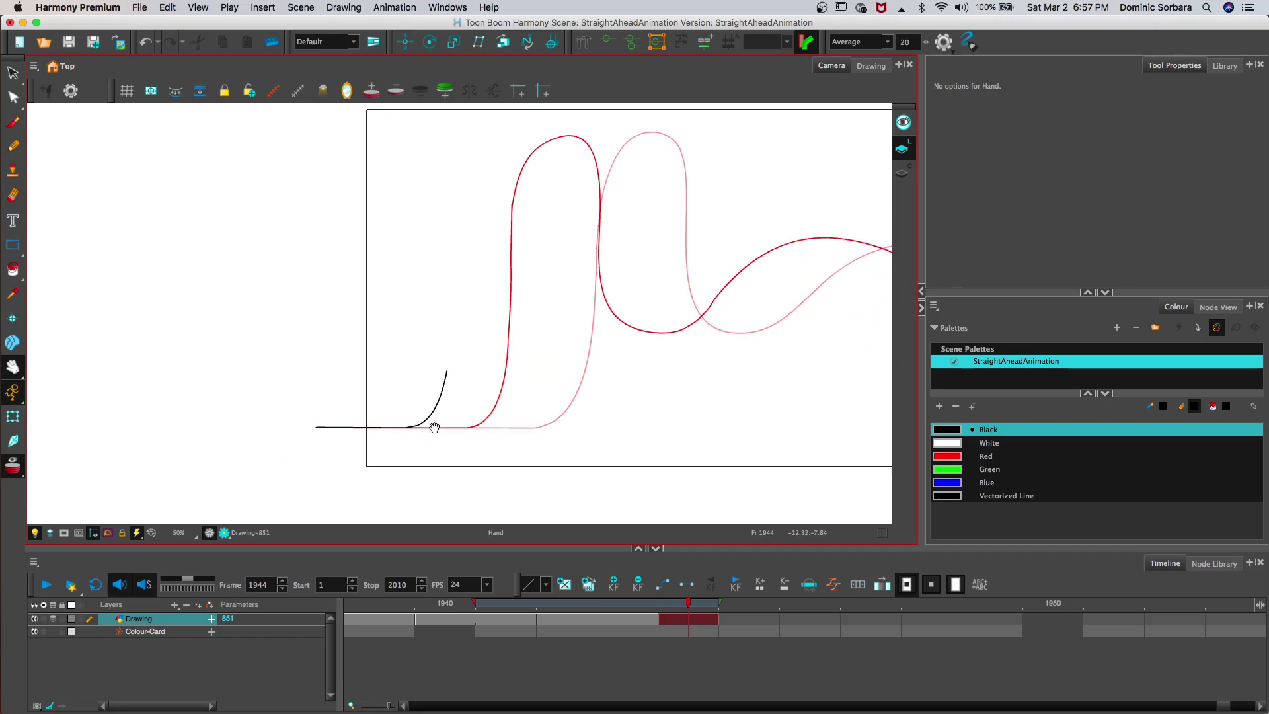
pyautogui.click(12, 145)
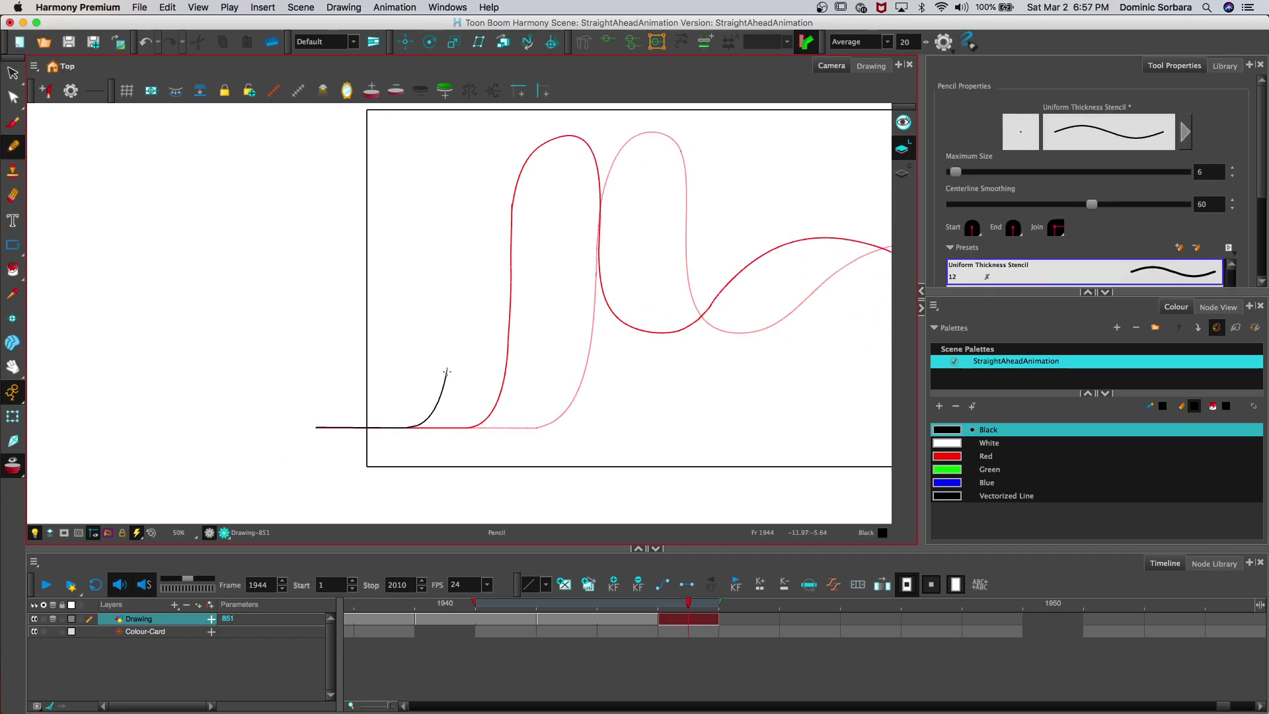
pyautogui.moveTo(454, 316)
pyautogui.mouseDown()
pyautogui.moveTo(484, 162)
pyautogui.moveTo(542, 140)
pyautogui.moveTo(552, 209)
pyautogui.mouseUp()
pyautogui.moveTo(551, 256); pyautogui.dragTo(548, 314)
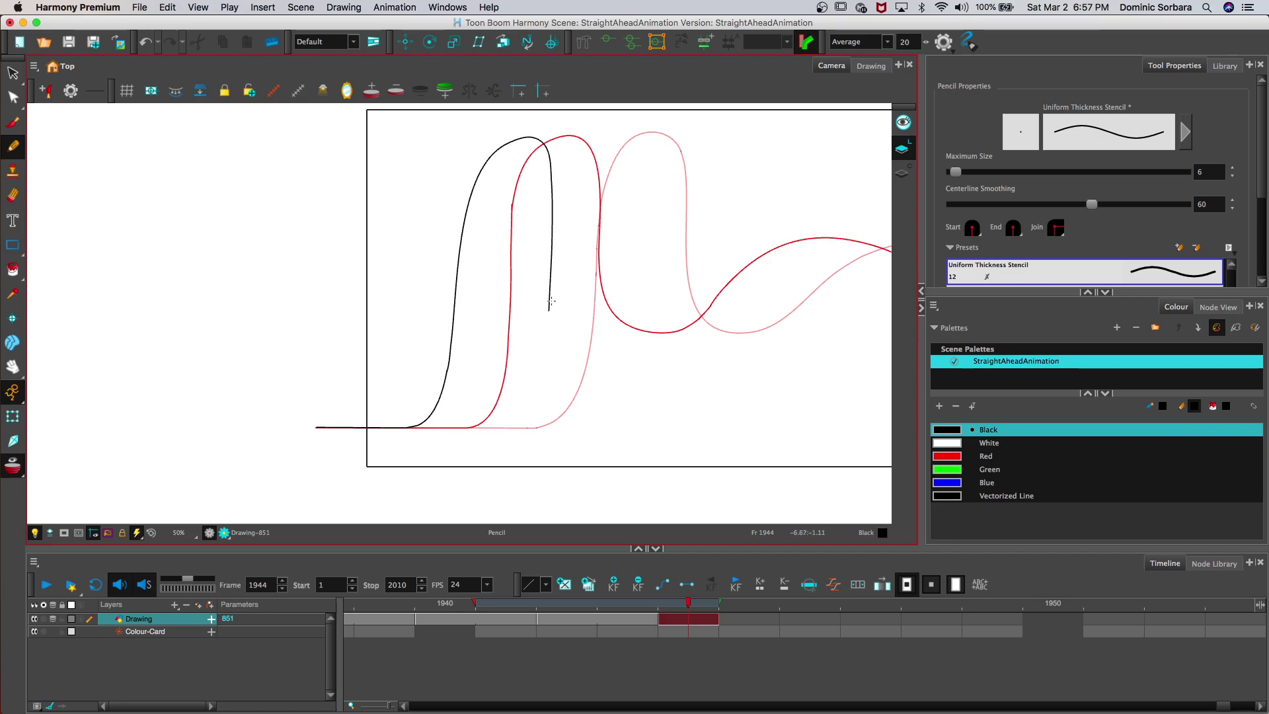
pyautogui.hotkey('ctrl', 'z')
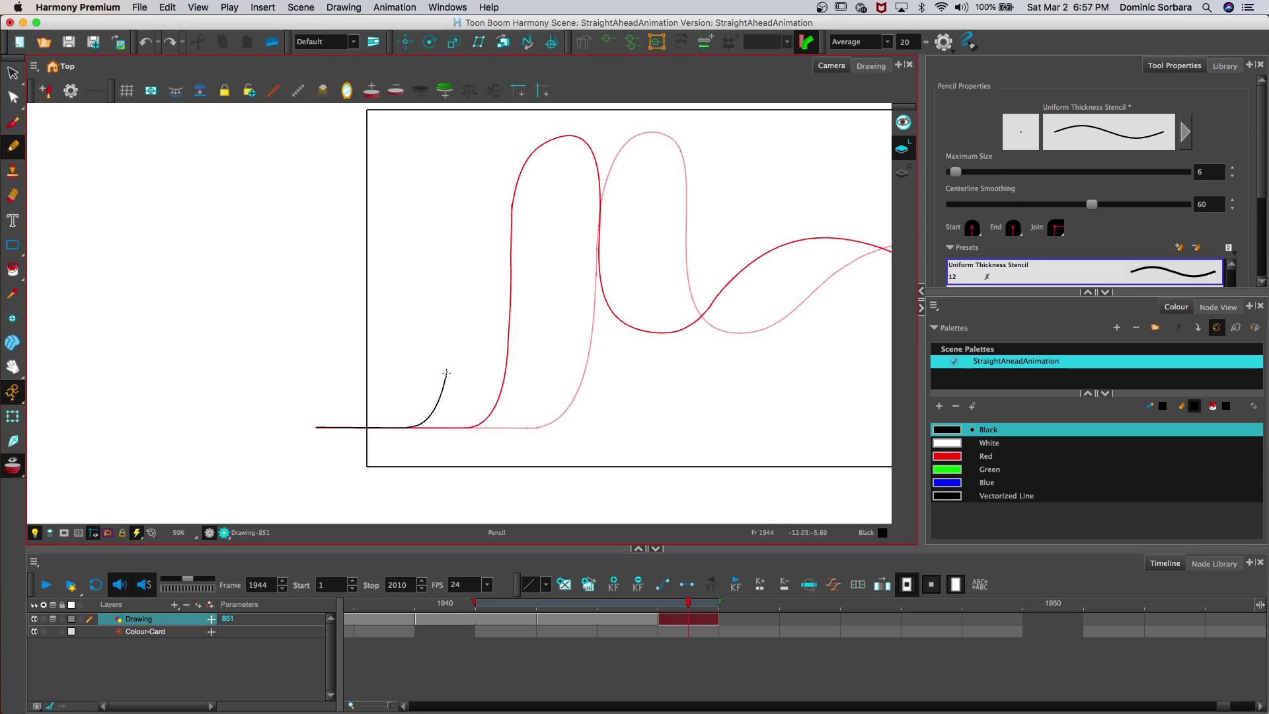
# Step: Continue the line from the bend up over a narrow arch, down into a dip, and up across a broad hump
pyautogui.moveTo(457, 310); pyautogui.dragTo(468, 198)
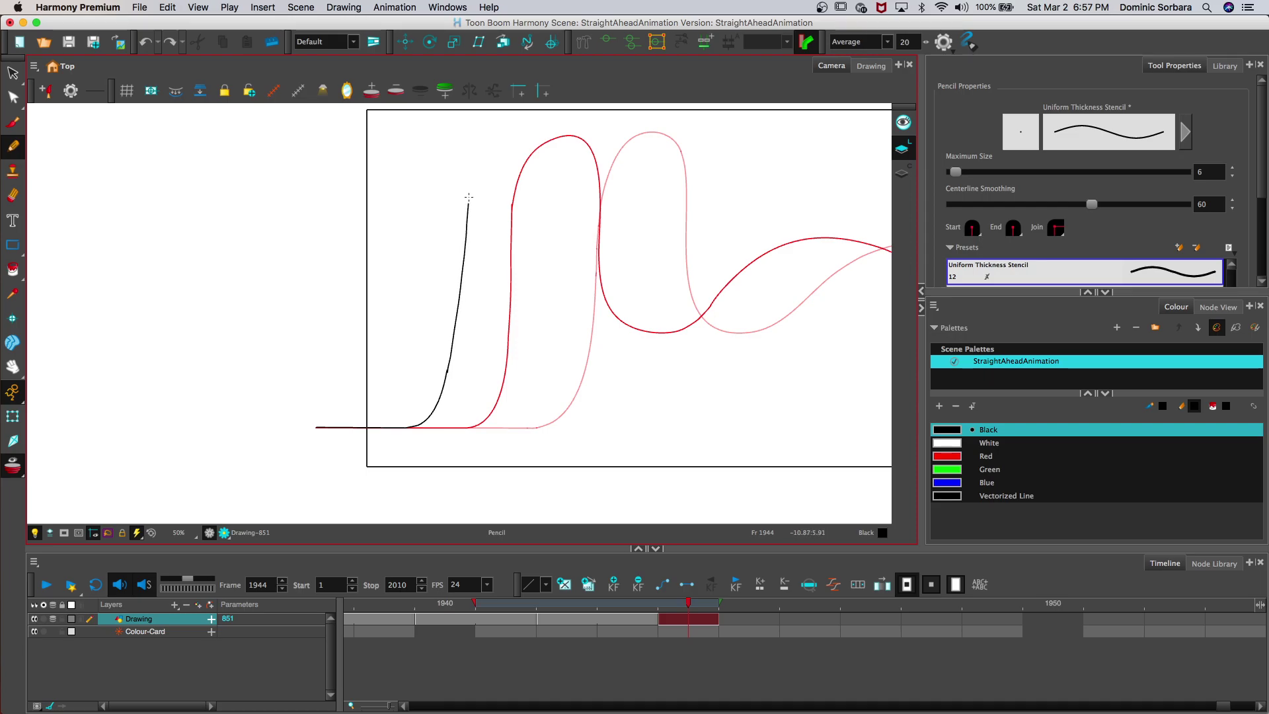
pyautogui.moveTo(533, 142); pyautogui.dragTo(543, 159)
pyautogui.moveTo(548, 206); pyautogui.dragTo(548, 265)
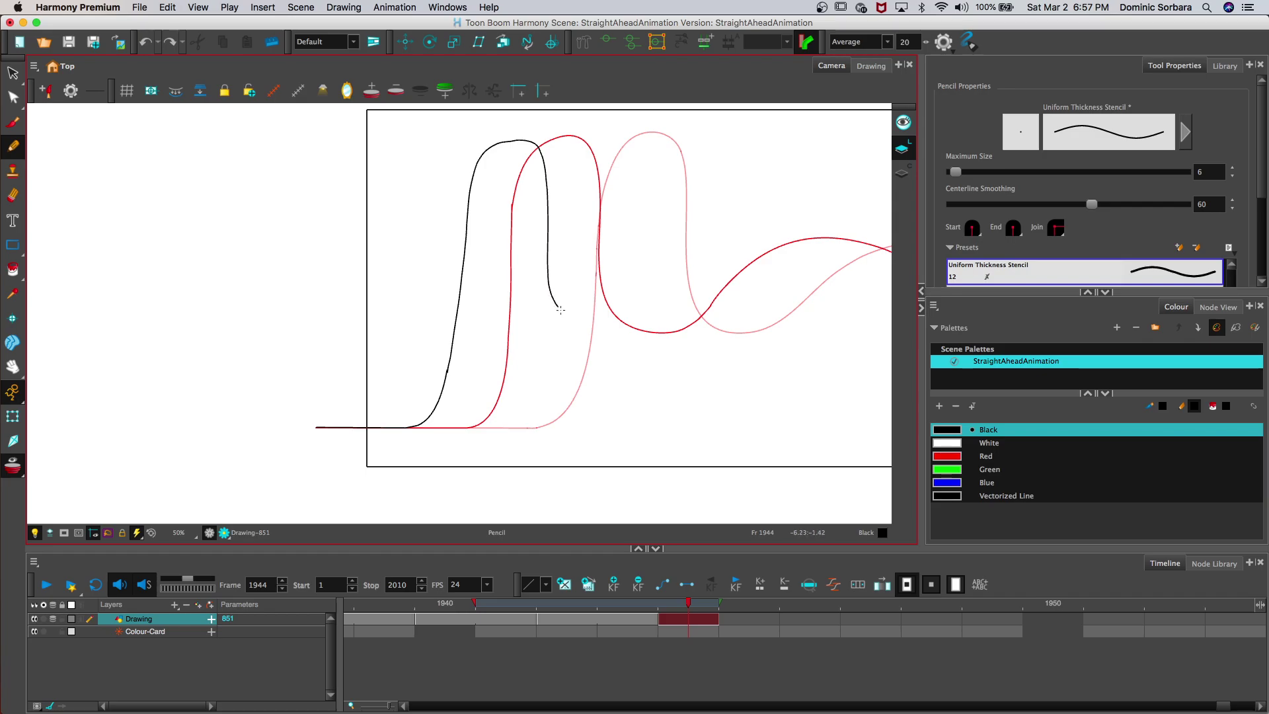
pyautogui.moveTo(595, 331)
pyautogui.mouseDown()
pyautogui.moveTo(637, 334)
pyautogui.moveTo(783, 246)
pyautogui.moveTo(830, 241)
pyautogui.moveTo(877, 262)
pyautogui.mouseUp()
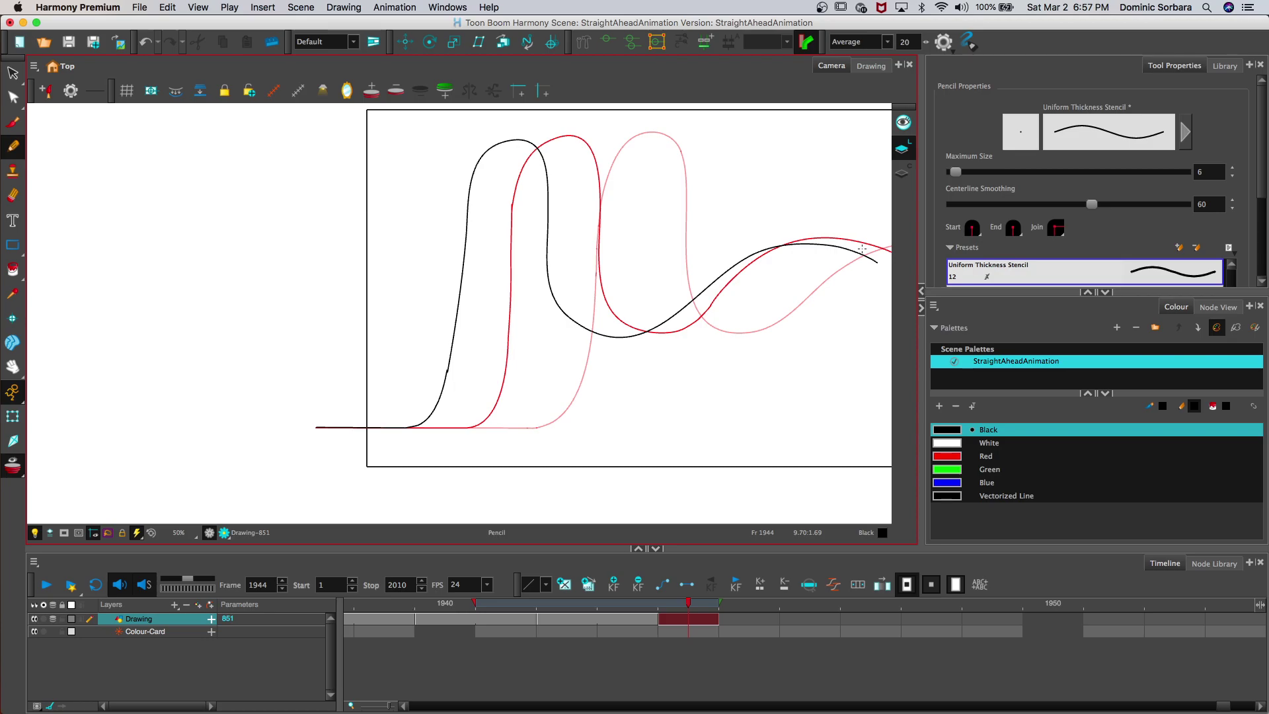
# Step: Extend the line from the hump steeply down, levelling it off just past the frame's right edge
pyautogui.click(12, 365)
pyautogui.moveTo(312, 373); pyautogui.dragTo(71, 321)
pyautogui.click(13, 146)
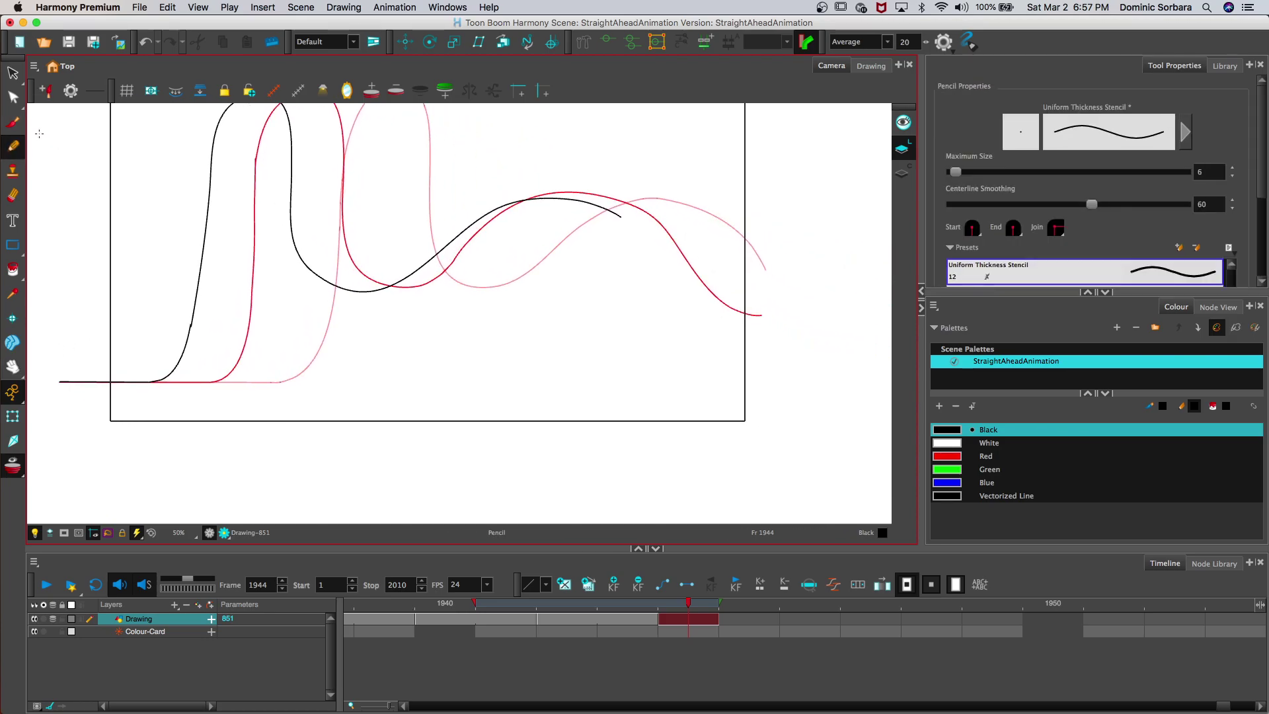
pyautogui.moveTo(622, 217)
pyautogui.mouseDown()
pyautogui.moveTo(659, 296)
pyautogui.moveTo(714, 331)
pyautogui.moveTo(756, 329)
pyautogui.mouseUp()
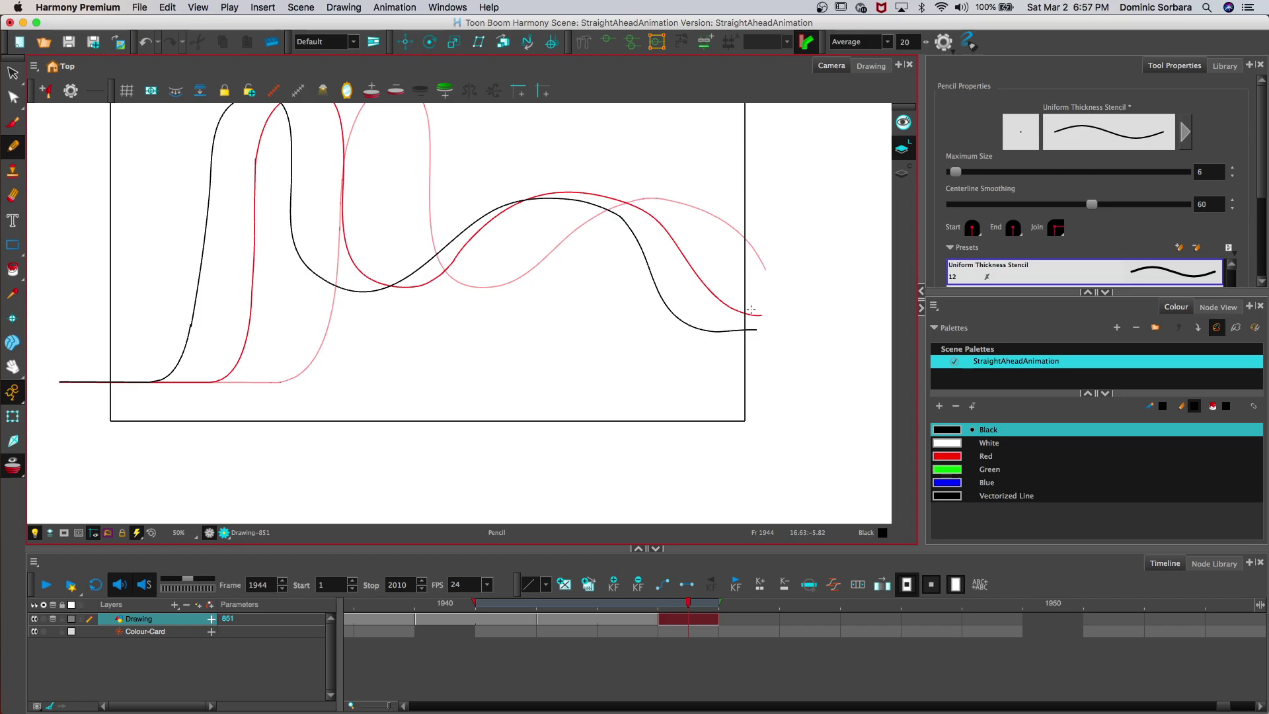
# Step: Remove the broad hump and tail from frame 1944's line, keeping the narrow arch and the start of the rise out of the dip
pyautogui.press('super+z')
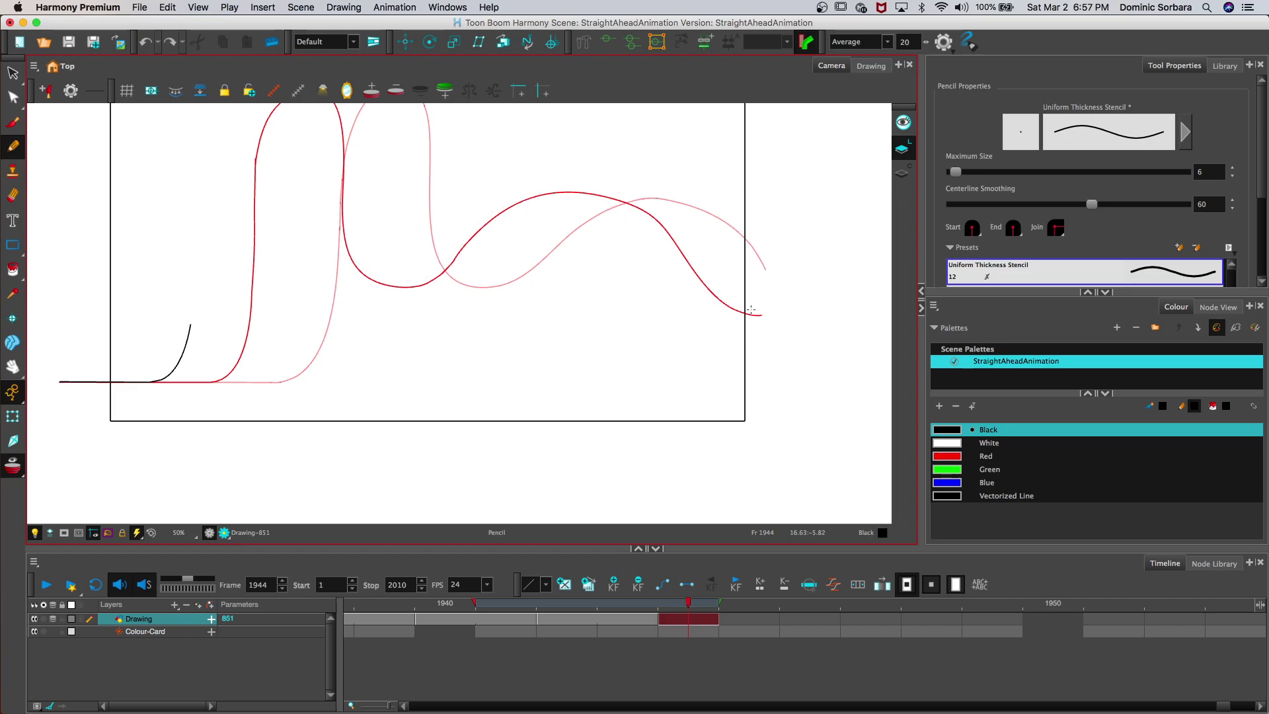
pyautogui.moveTo(395, 286); pyautogui.dragTo(535, 198)
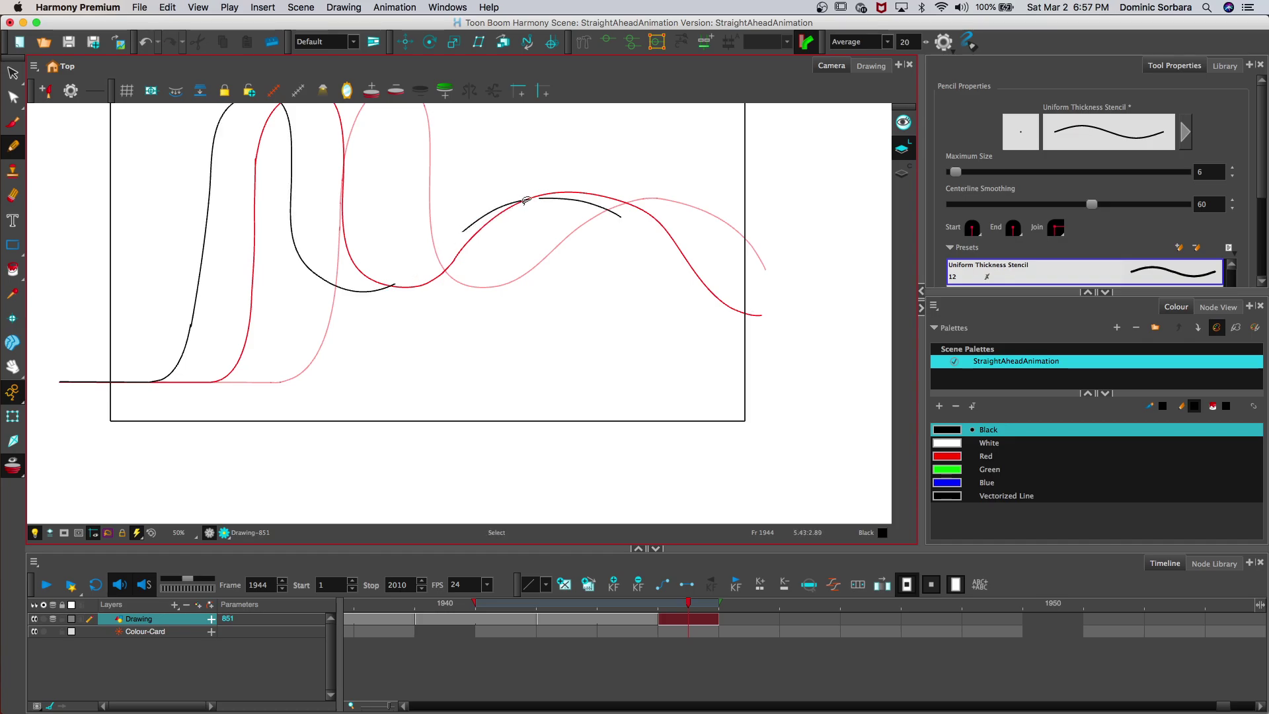
pyautogui.press('super+z')
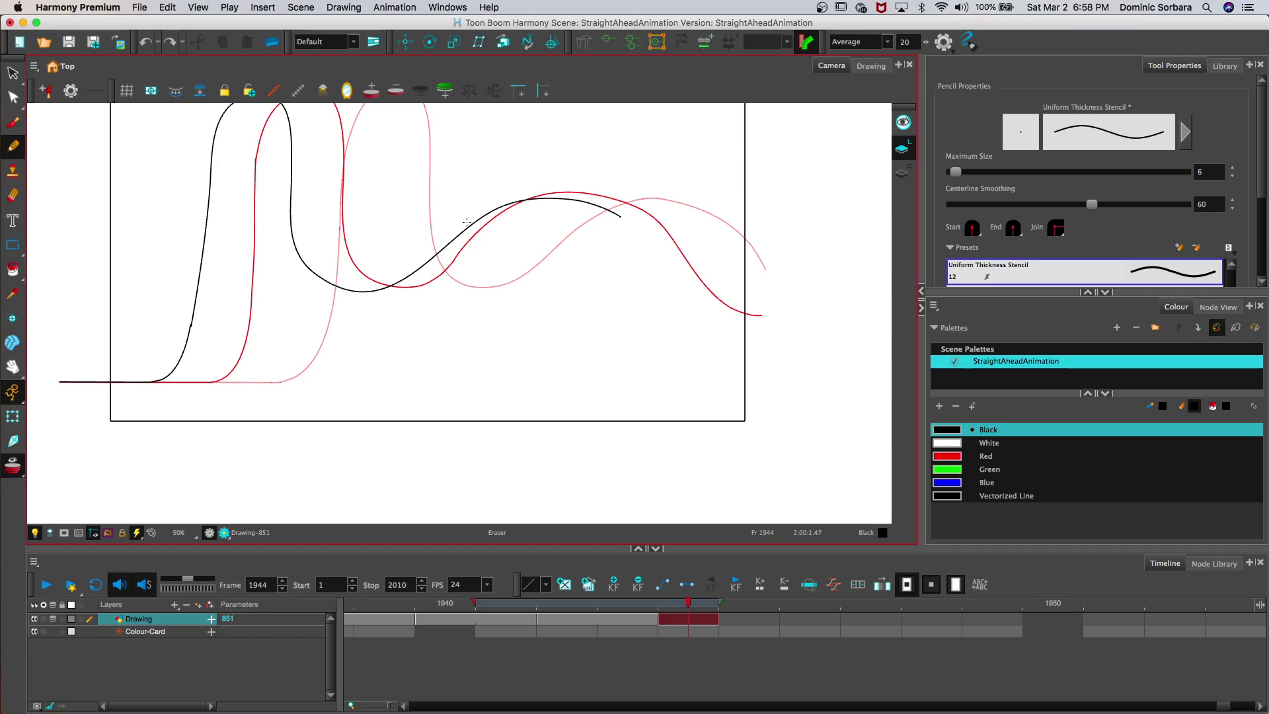
pyautogui.moveTo(464, 227)
pyautogui.mouseDown()
pyautogui.moveTo(505, 202)
pyautogui.moveTo(627, 218)
pyautogui.mouseUp()
pyautogui.moveTo(462, 234); pyautogui.dragTo(425, 267)
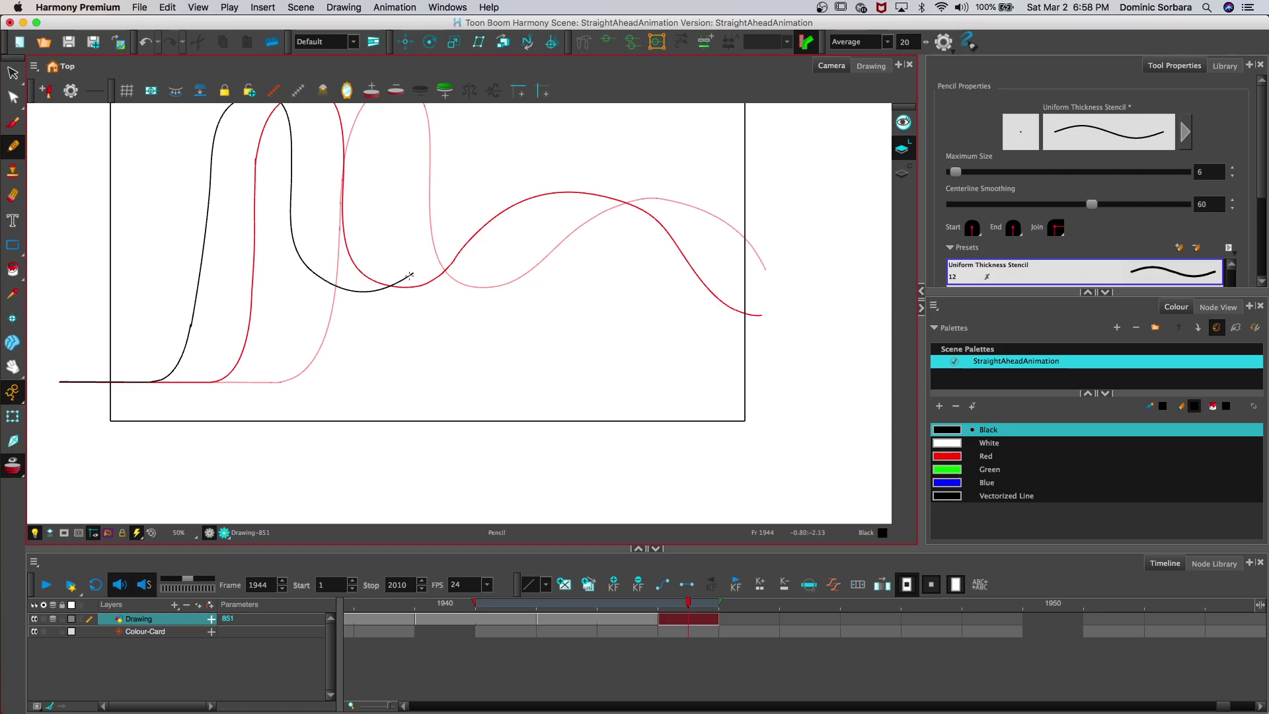
# Step: Try to redraw the line from the dip over a broad hump and down into a trough that rises past the camera frame's right edge
pyautogui.moveTo(420, 265)
pyautogui.mouseDown()
pyautogui.moveTo(491, 203)
pyautogui.moveTo(587, 197)
pyautogui.moveTo(657, 313)
pyautogui.moveTo(711, 323)
pyautogui.moveTo(765, 306)
pyautogui.mouseUp()
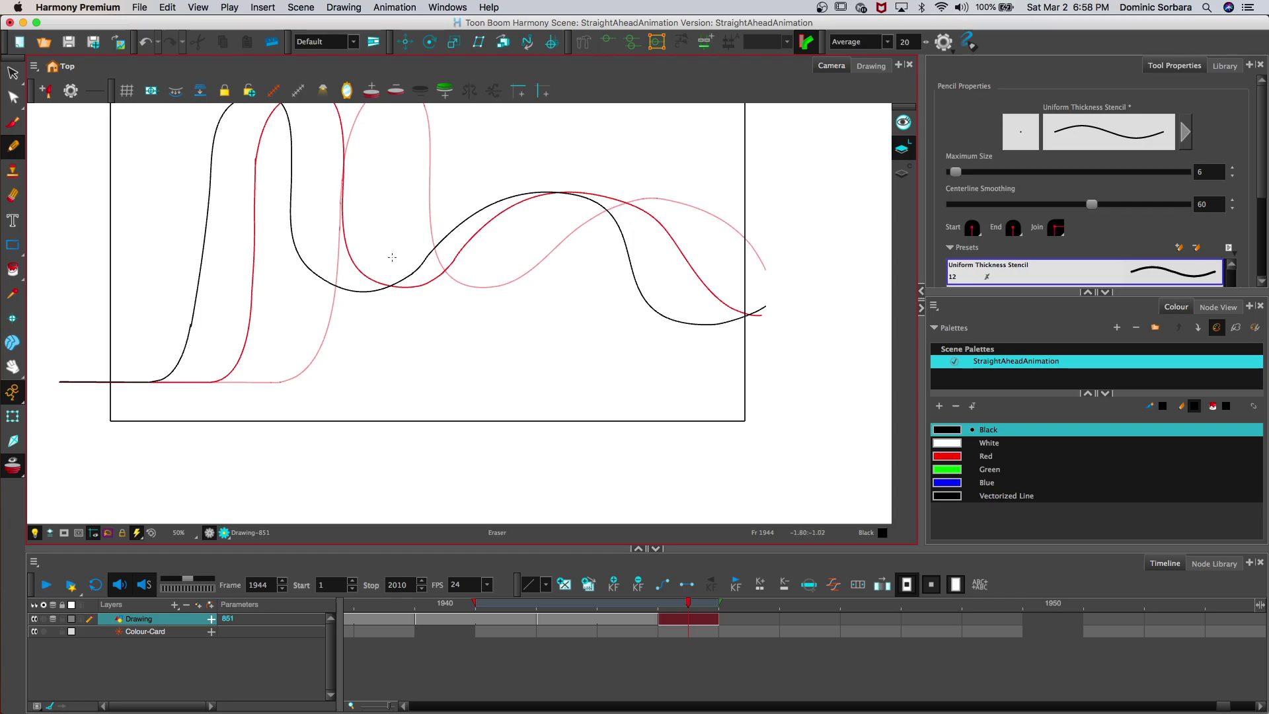
pyautogui.press('2')
pyautogui.press('2')
pyautogui.press('1')
pyautogui.press('1')
pyautogui.press('1')
pyautogui.press('1')
pyautogui.press('1')
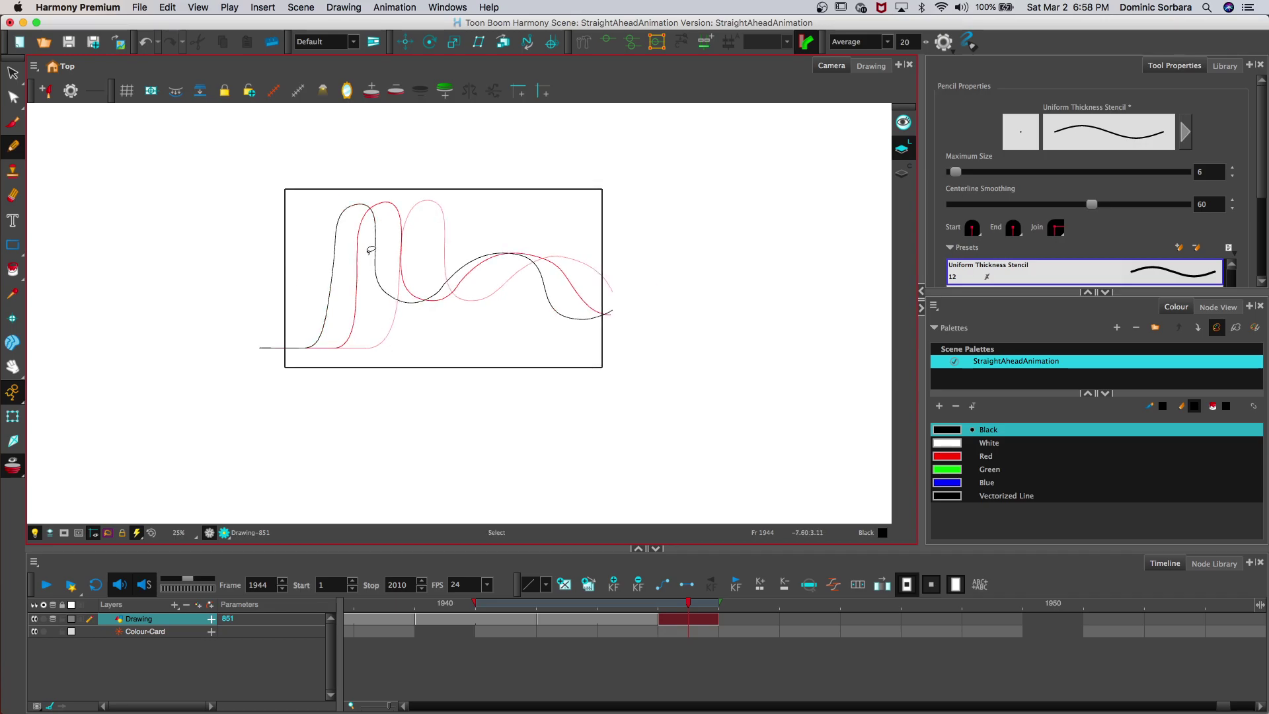
pyautogui.press('super+z')
pyautogui.press('super+z')
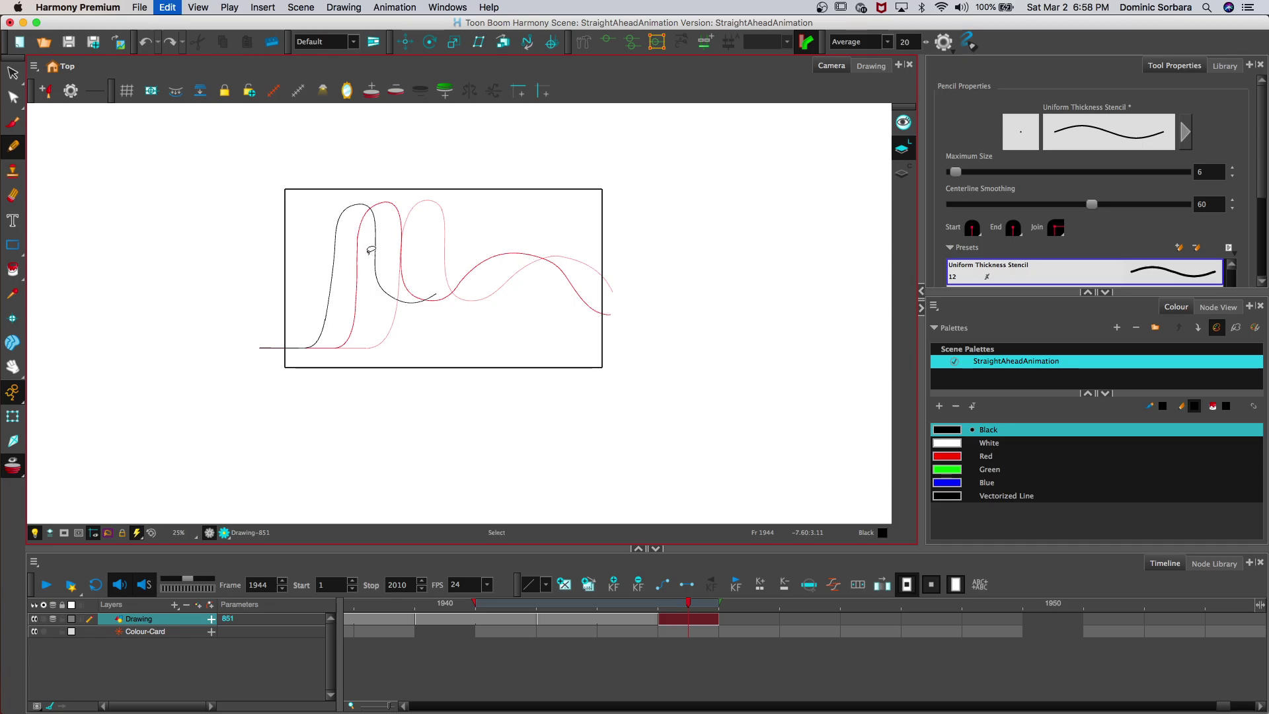
# Step: Draw the line from the dip up over a broad hump and down, levelling it off just past the camera frame's right edge
pyautogui.press('2')
pyautogui.press('2')
pyautogui.press('2')
pyautogui.press('2')
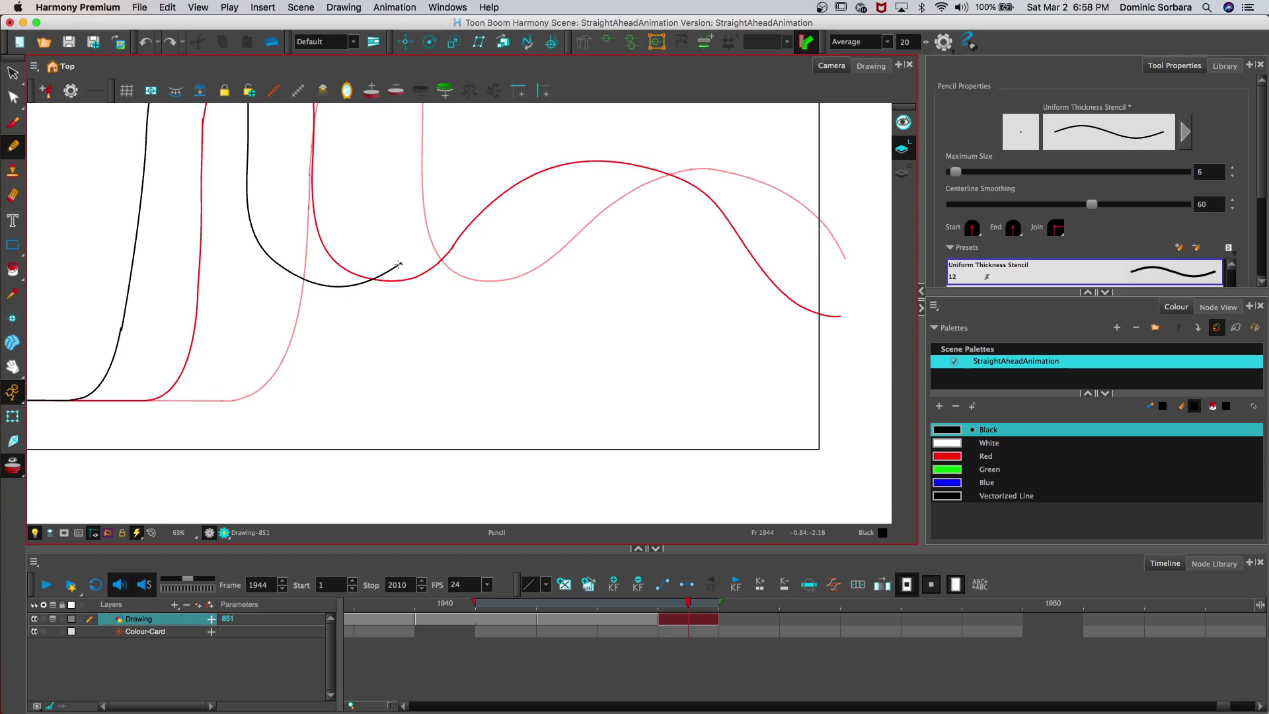
pyautogui.moveTo(415, 248)
pyautogui.mouseDown()
pyautogui.moveTo(504, 180)
pyautogui.moveTo(553, 167)
pyautogui.mouseUp()
pyautogui.press('super+z')
pyautogui.moveTo(399, 263)
pyautogui.mouseDown()
pyautogui.moveTo(487, 184)
pyautogui.moveTo(600, 162)
pyautogui.moveTo(669, 184)
pyautogui.moveTo(738, 301)
pyautogui.moveTo(776, 333)
pyautogui.moveTo(832, 334)
pyautogui.mouseUp()
pyautogui.press('super+z')
pyautogui.moveTo(411, 249)
pyautogui.mouseDown()
pyautogui.moveTo(532, 170)
pyautogui.moveTo(623, 157)
pyautogui.moveTo(692, 194)
pyautogui.moveTo(745, 278)
pyautogui.moveTo(781, 309)
pyautogui.moveTo(838, 310)
pyautogui.mouseUp()
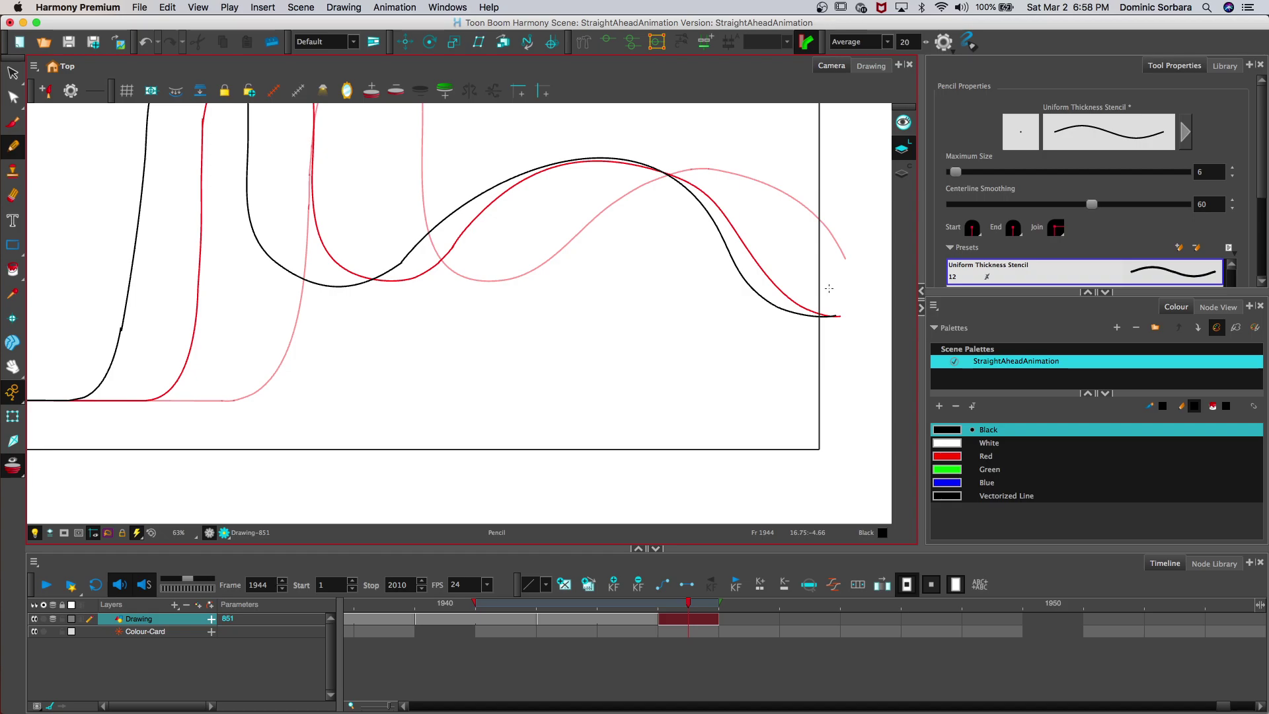
# Step: Erase the kinked join between the dip and the hump and bridge the gap with a smooth pencil stroke
pyautogui.moveTo(413, 247); pyautogui.dragTo(388, 265)
pyautogui.moveTo(414, 246); pyautogui.dragTo(421, 240)
pyautogui.moveTo(401, 257); pyautogui.dragTo(428, 232)
pyautogui.press('super+z')
pyautogui.moveTo(391, 263); pyautogui.dragTo(387, 271)
pyautogui.click(386, 271)
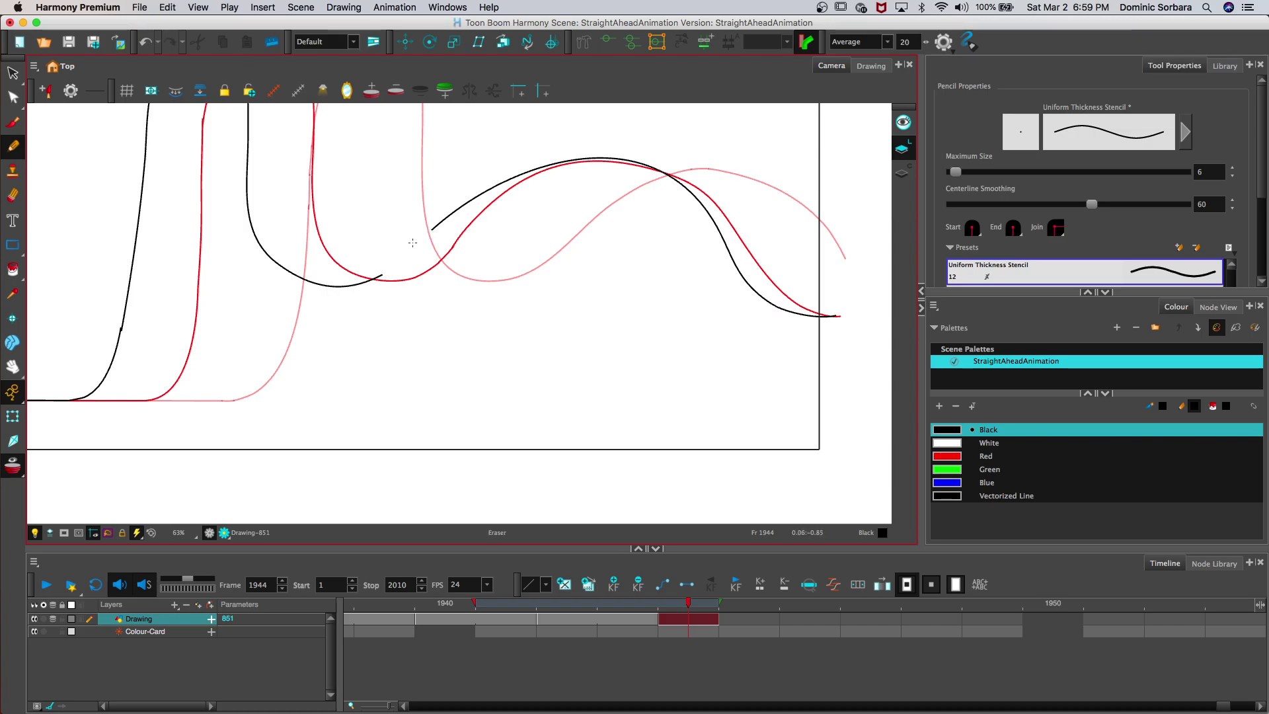
pyautogui.moveTo(398, 262); pyautogui.dragTo(436, 226)
pyautogui.moveTo(443, 219); pyautogui.dragTo(444, 218)
# Step: Select frame 1944's whole line and move it left so its bend starts at the camera frame's left edge
pyautogui.scroll(-5, 441, 215)
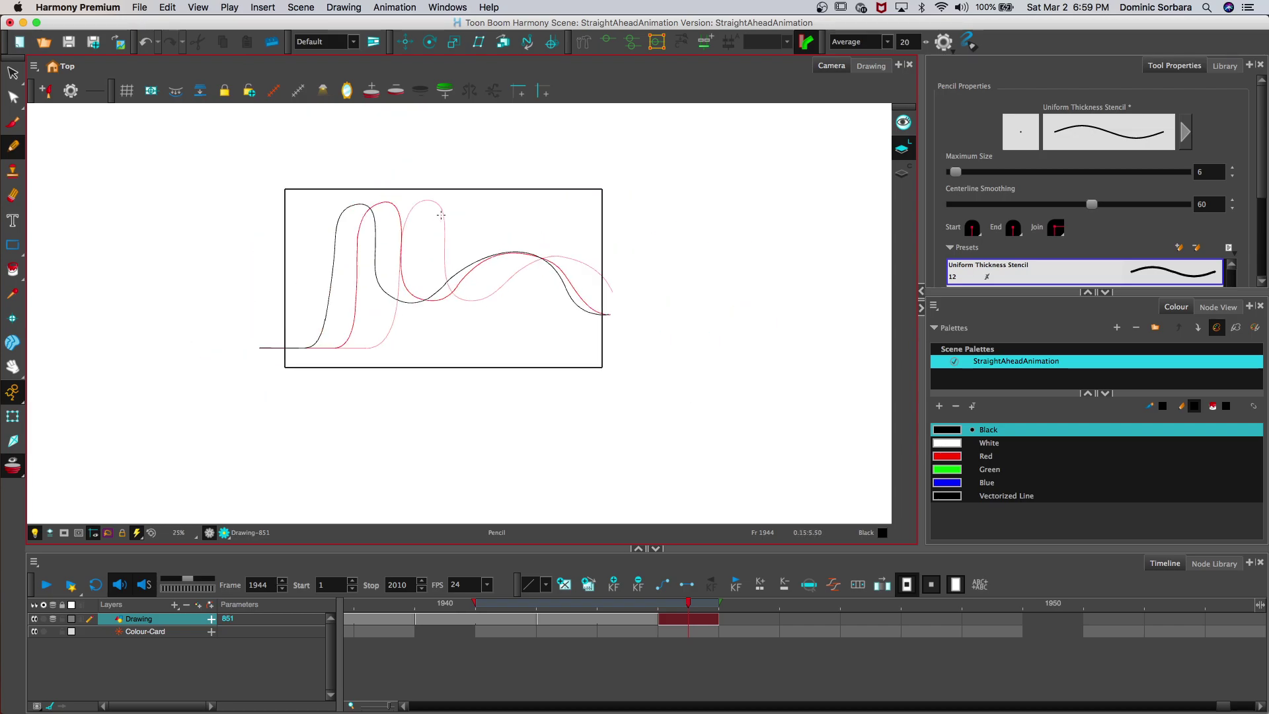
pyautogui.hotkey('alt', 's')
pyautogui.moveTo(372, 182)
pyautogui.mouseDown()
pyautogui.moveTo(231, 312)
pyautogui.moveTo(518, 446)
pyautogui.moveTo(479, 183)
pyautogui.moveTo(241, 291)
pyautogui.mouseUp()
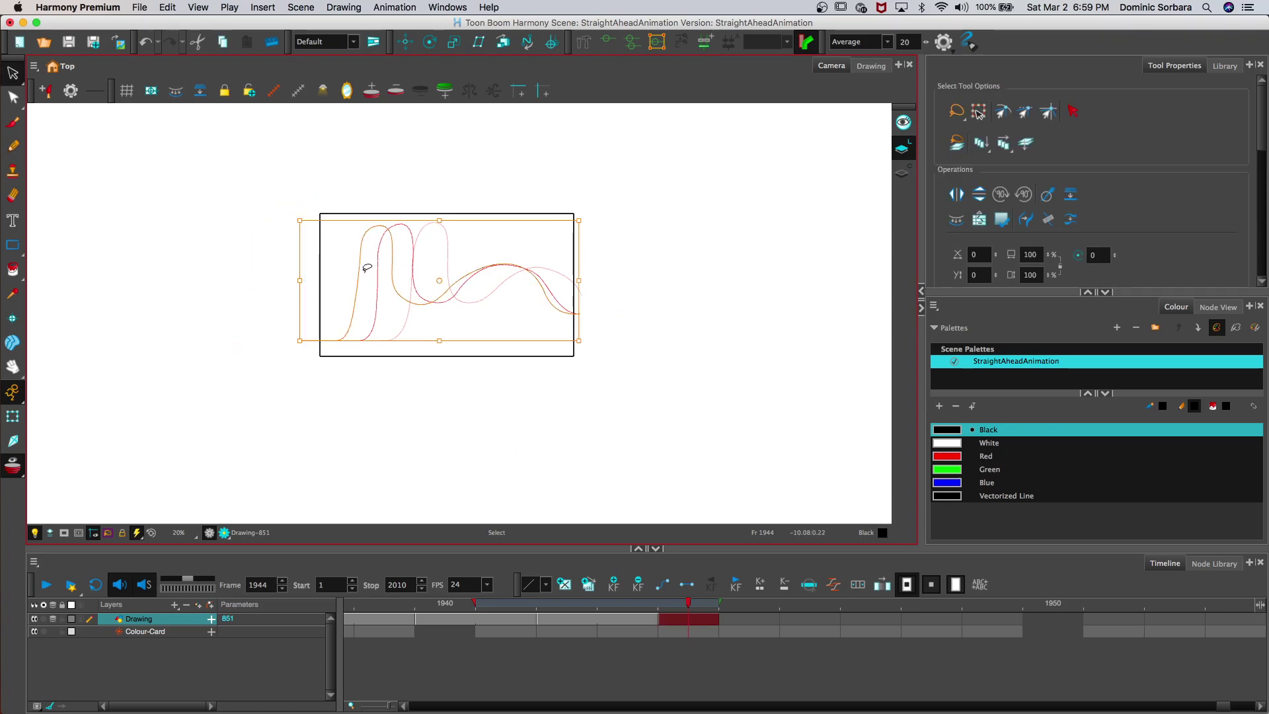
pyautogui.click(441, 298)
pyautogui.moveTo(444, 287); pyautogui.dragTo(425, 287)
pyautogui.click(197, 276)
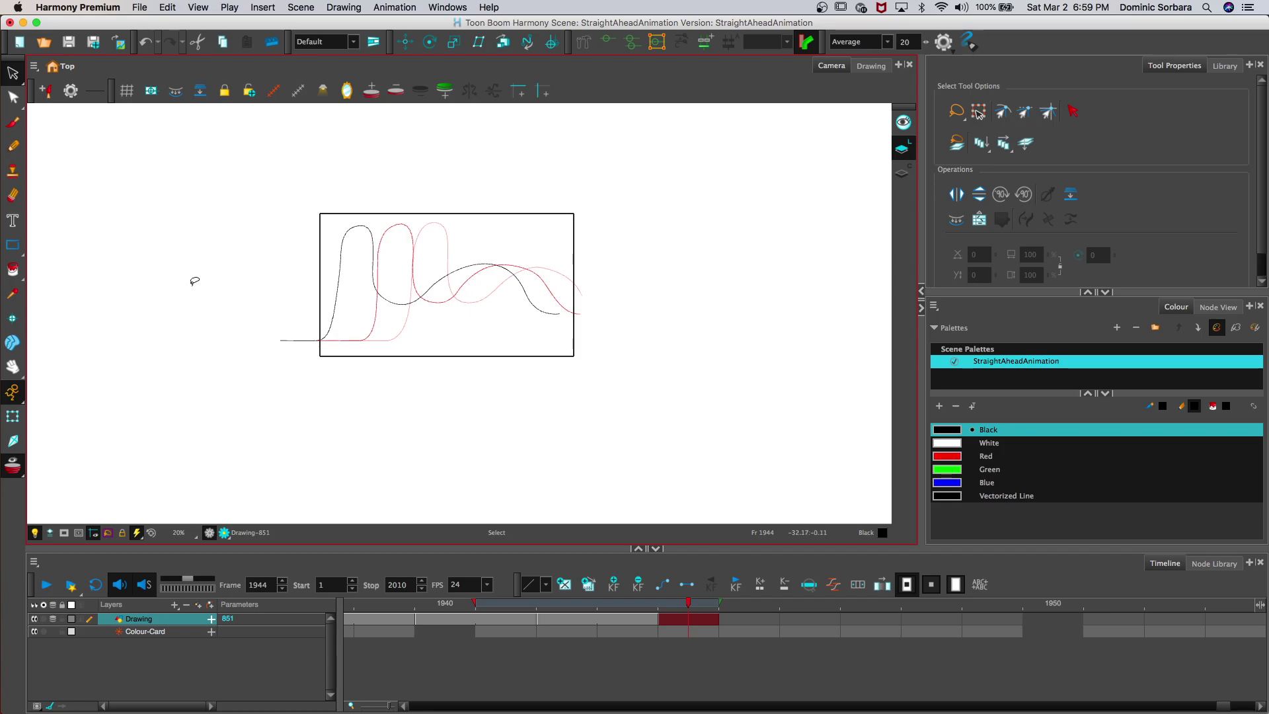
# Step: Extend the shifted line's tail with a pencil stroke curving upward to the camera frame's right edge
pyautogui.click(12, 366)
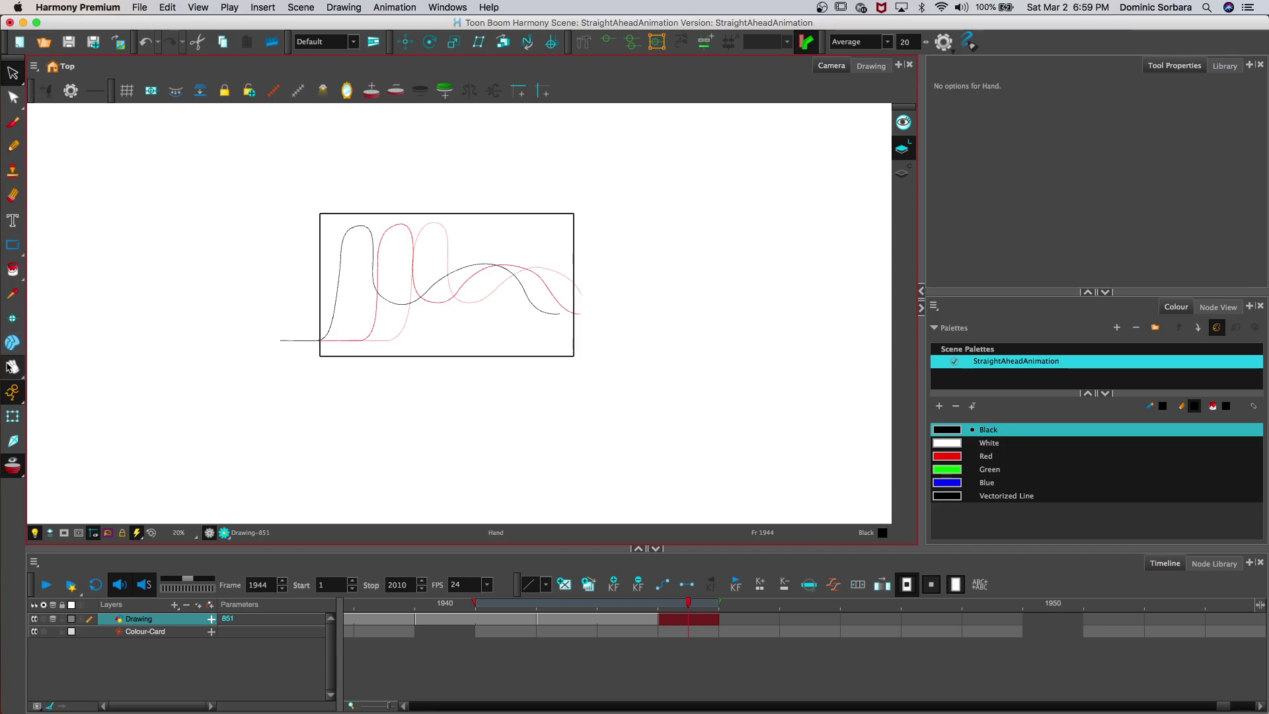
pyautogui.moveTo(447, 213); pyautogui.dragTo(411, 214)
pyautogui.press('2')
pyautogui.press('2')
pyautogui.press('2')
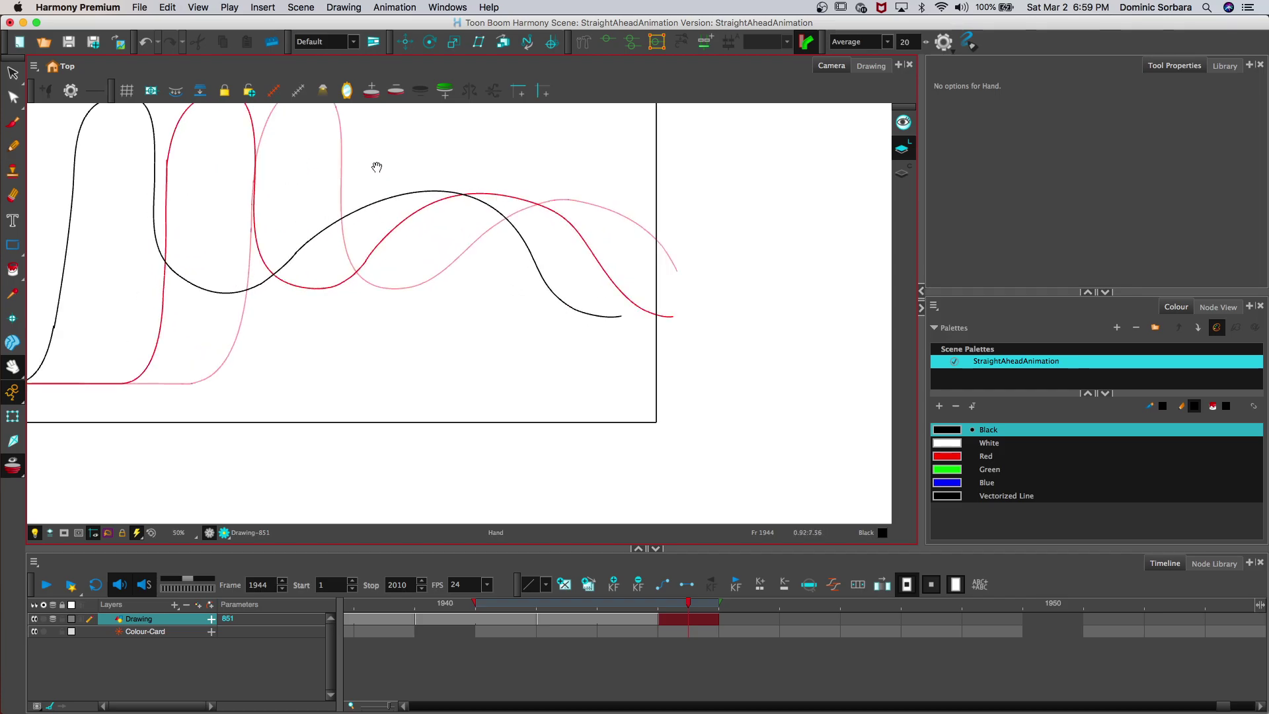
pyautogui.press('2')
pyautogui.press('2')
pyautogui.click(13, 145)
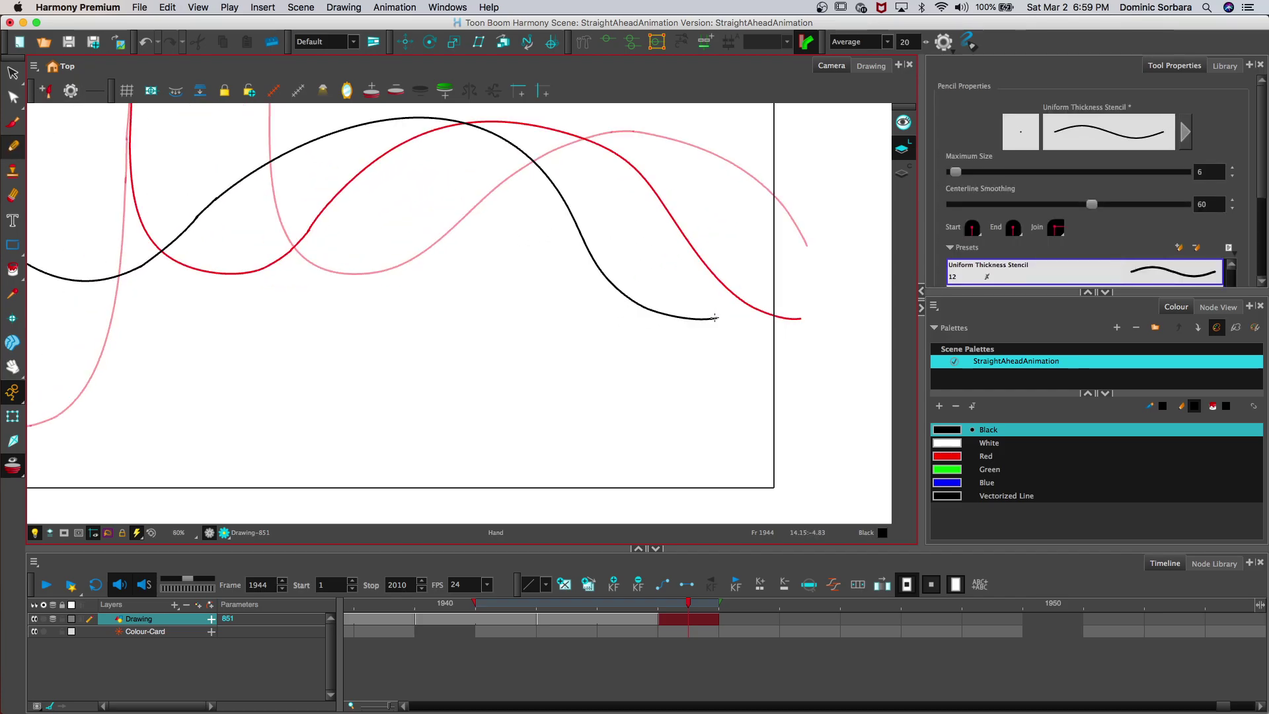
pyautogui.moveTo(714, 318)
pyautogui.mouseDown()
pyautogui.moveTo(752, 291)
pyautogui.moveTo(778, 238)
pyautogui.mouseUp()
pyautogui.press('1')
pyautogui.press('1')
pyautogui.press('1')
pyautogui.press('1')
pyautogui.press('1')
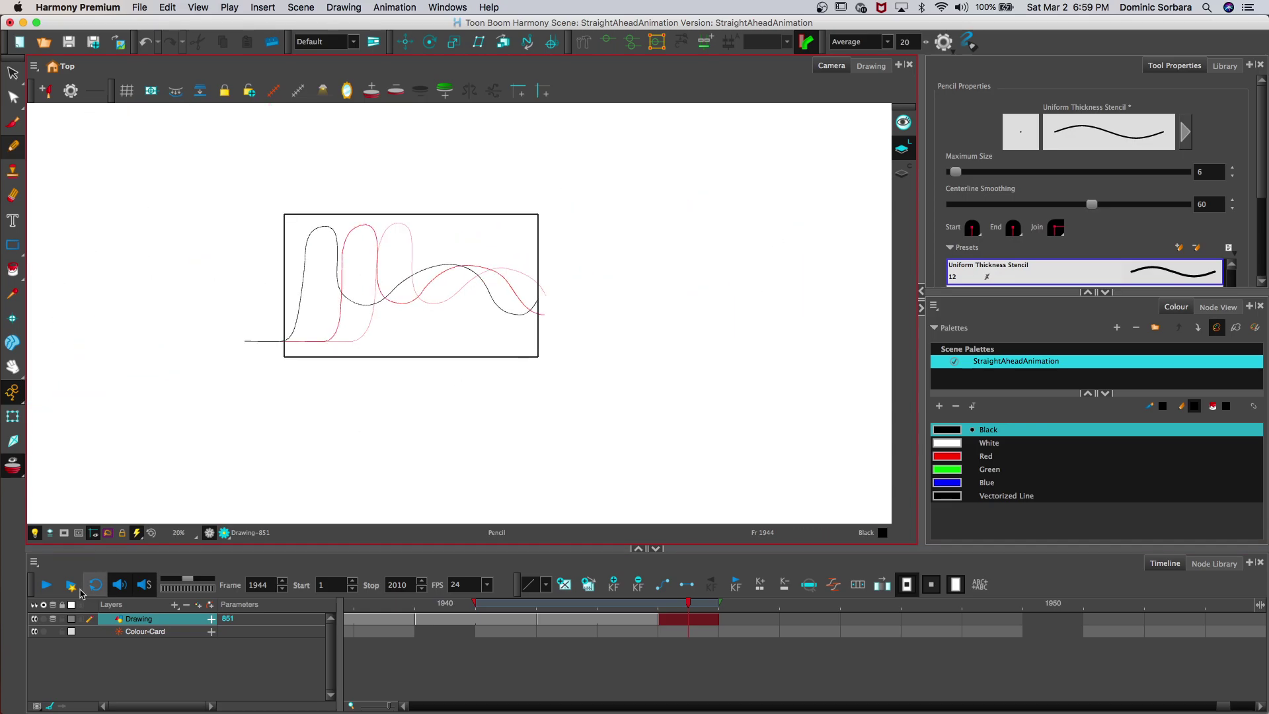
# Step: Turn off the Drawing layer's onion skin and play the animation from frame 1838 to review the motion
pyautogui.click(51, 621)
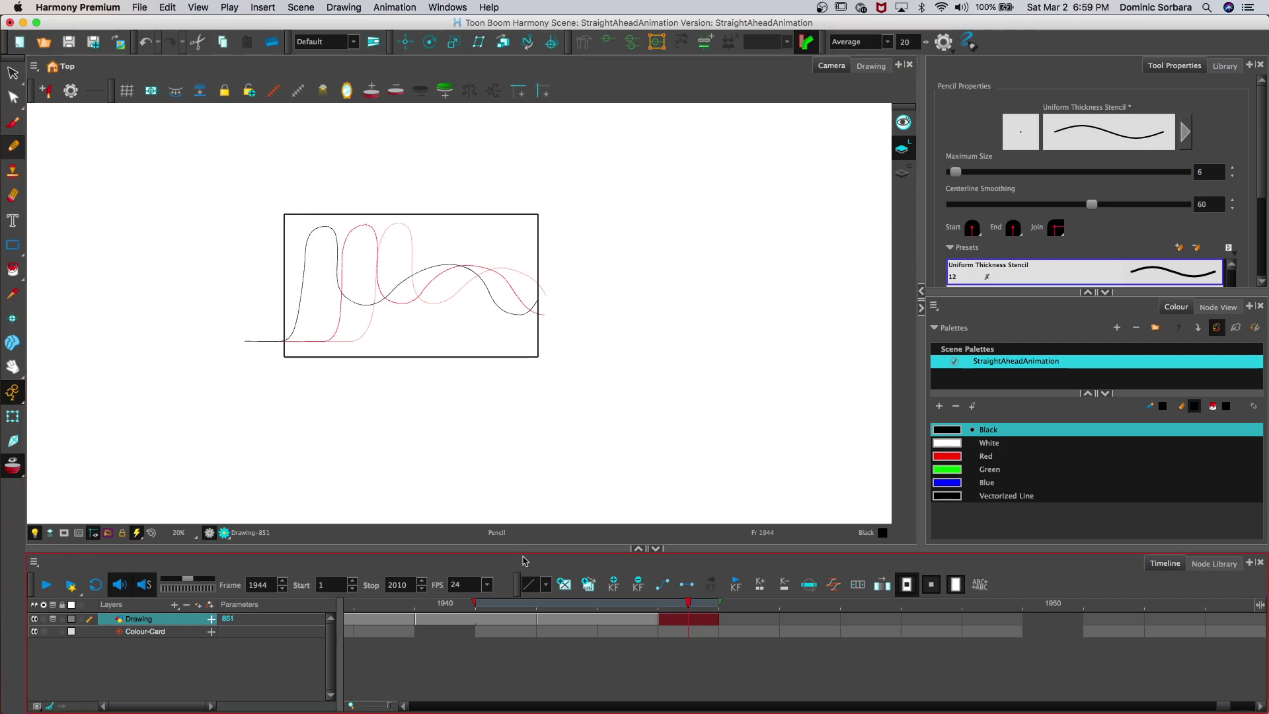
pyautogui.click(53, 619)
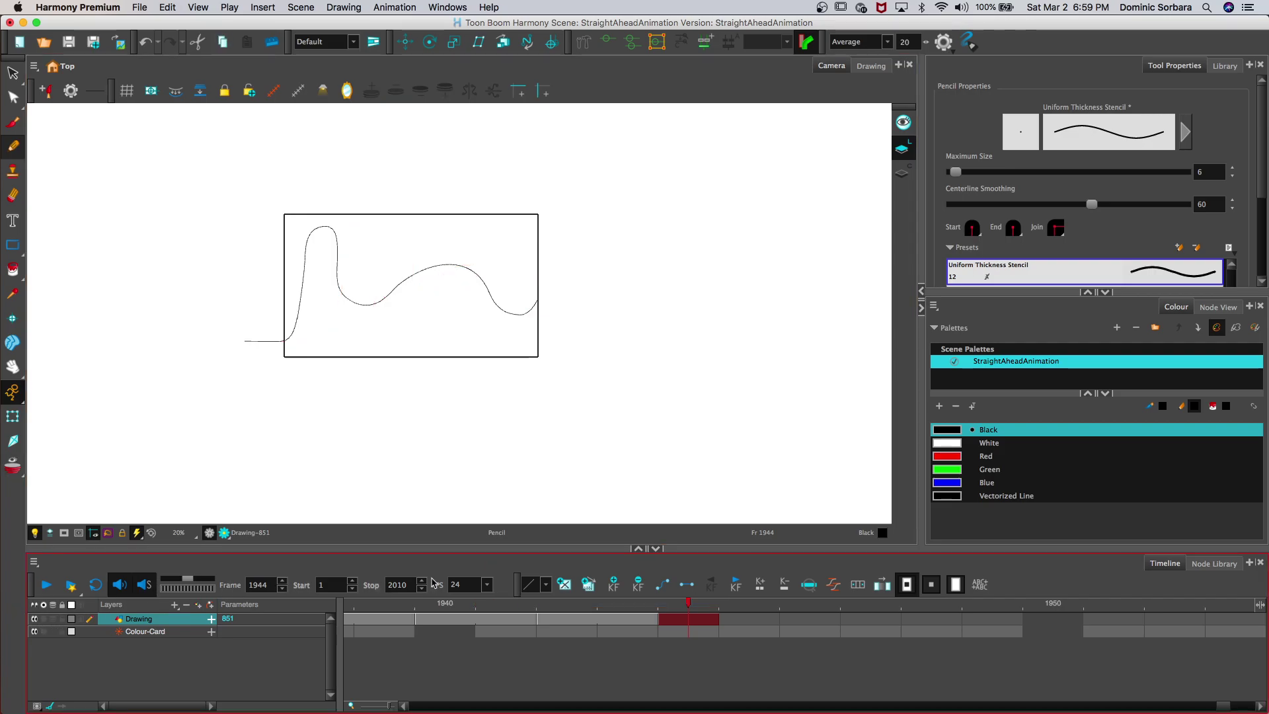
pyautogui.moveTo(461, 605); pyautogui.dragTo(260, 600)
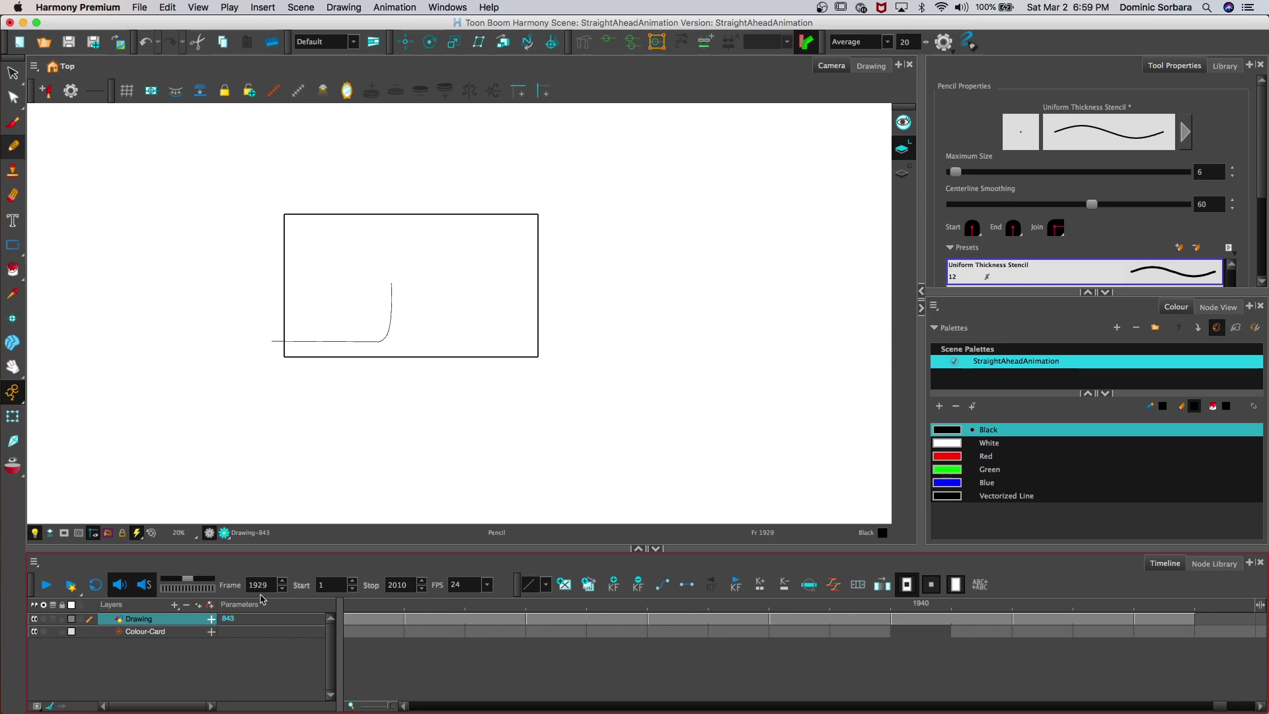
pyautogui.press(',')
pyautogui.press(',')
pyautogui.press(',')
pyautogui.press(',')
pyautogui.press(',')
pyautogui.press(',')
pyautogui.press(',')
pyautogui.press(',')
pyautogui.press(',')
pyautogui.press(',')
pyautogui.press(',')
pyautogui.press(',')
pyautogui.press(',')
pyautogui.press(',')
pyautogui.press(',')
pyautogui.press(',')
pyautogui.press(',')
pyautogui.press(',')
pyautogui.press(',')
pyautogui.press(',')
pyautogui.press(',')
pyautogui.press(',')
pyautogui.press(',')
pyautogui.press(',')
pyautogui.press(',')
pyautogui.press(',')
pyautogui.press(',')
pyautogui.press(',')
pyautogui.press(',')
pyautogui.press(',')
pyautogui.press(',')
pyautogui.press(',')
pyautogui.press(',')
pyautogui.press(',')
pyautogui.press(',')
pyautogui.press(',')
pyautogui.press(',')
pyautogui.press(',')
pyautogui.press(',')
pyautogui.press(',')
pyautogui.press(',')
pyautogui.press(',')
pyautogui.press(',')
pyautogui.press(',')
pyautogui.press(',')
pyautogui.press(',')
pyautogui.press(',')
pyautogui.press(',')
pyautogui.press(',')
pyautogui.press(',')
pyautogui.press(',')
pyautogui.press(',')
pyautogui.press(',')
pyautogui.press(',')
pyautogui.press(',')
pyautogui.press(',')
pyautogui.press(',')
pyautogui.press(',')
pyautogui.press(',')
pyautogui.press(',')
pyautogui.press(',')
pyautogui.press(',')
pyautogui.press(',')
pyautogui.press(',')
pyautogui.press(',')
pyautogui.press(',')
pyautogui.press(',')
pyautogui.press(',')
pyautogui.press(',')
pyautogui.press(',')
pyautogui.press(',')
pyautogui.press(',')
pyautogui.press(',')
pyautogui.press(',')
pyautogui.press(',')
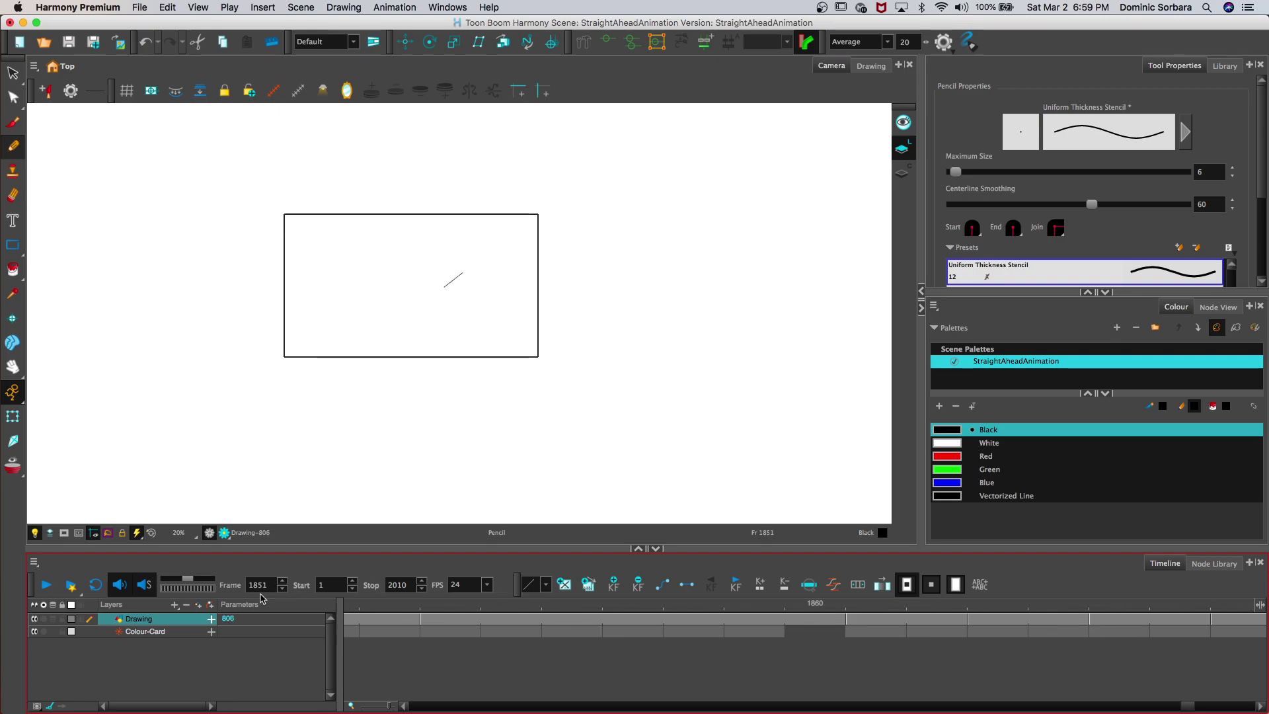
pyautogui.press(',')
pyautogui.press(',')
pyautogui.press(',')
pyautogui.press(',')
pyautogui.press(',')
pyautogui.press(',')
pyautogui.press(',')
pyautogui.press(',')
pyautogui.press(',')
pyautogui.press(',')
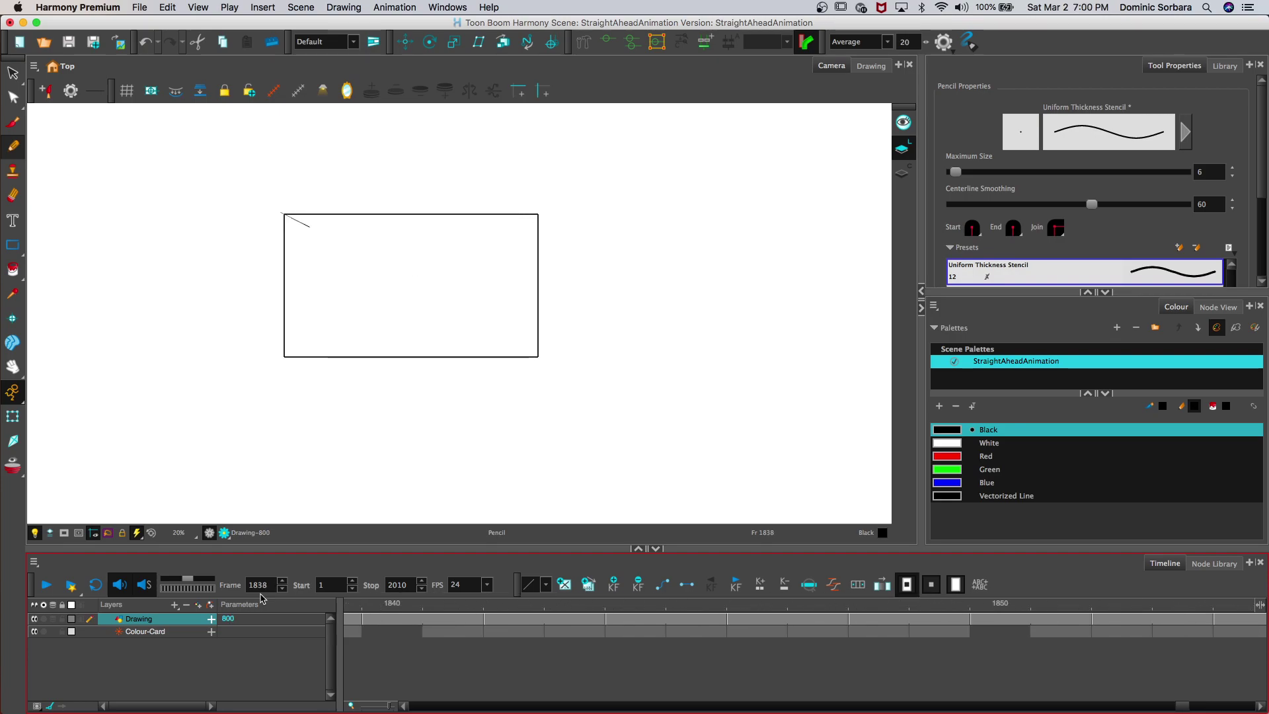
pyautogui.click(41, 585)
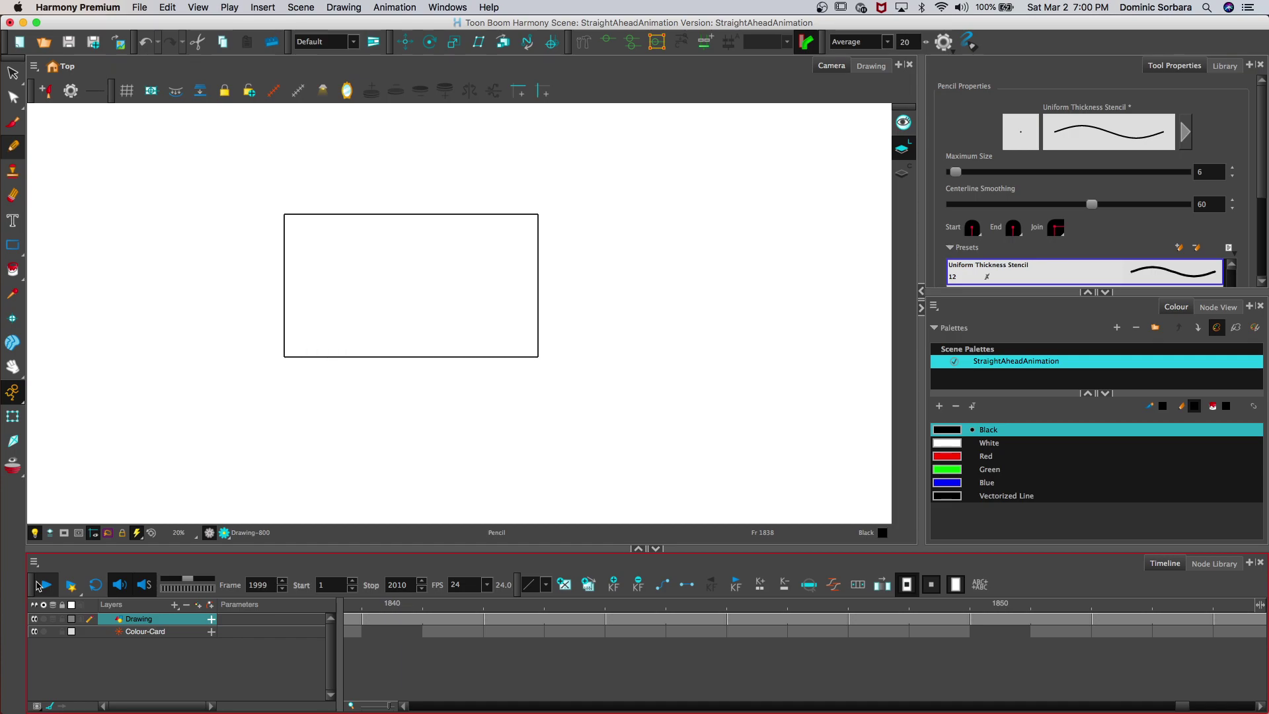
pyautogui.click(38, 586)
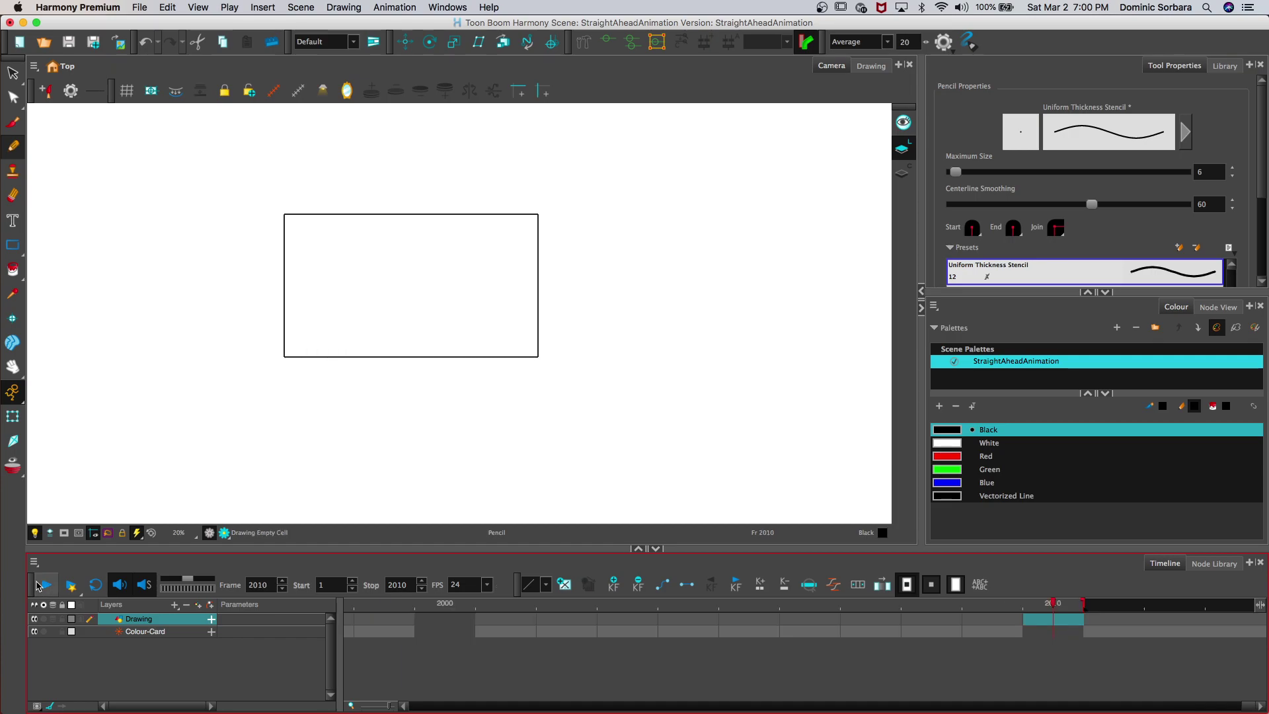
# Step: Return to the Drawing layer's first empty cell after the last drawing, at frame 1946
pyautogui.moveTo(455, 602); pyautogui.dragTo(291, 589)
pyautogui.press(',')
pyautogui.press(',')
pyautogui.press(',')
pyautogui.press(',')
pyautogui.press(',')
pyautogui.press(',')
pyautogui.press(',')
pyautogui.press(',')
pyautogui.press(',')
pyautogui.press(',')
pyautogui.press(',')
pyautogui.press(',')
pyautogui.press(',')
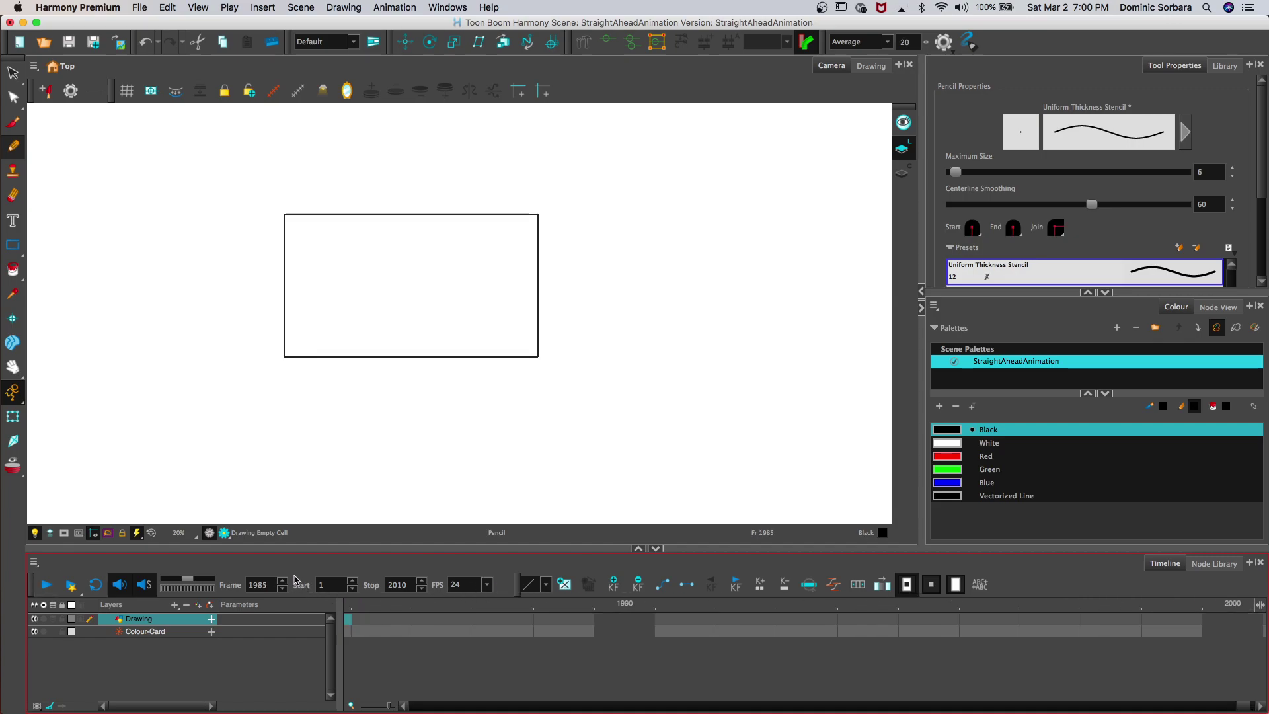
pyautogui.press(',')
pyautogui.press(',')
pyautogui.press(',')
pyautogui.press(',')
pyautogui.press(',')
pyautogui.press(',')
pyautogui.press(',')
pyautogui.press(',')
pyautogui.press(',')
pyautogui.press(',')
pyautogui.press(',')
pyautogui.press(',')
pyautogui.press(',')
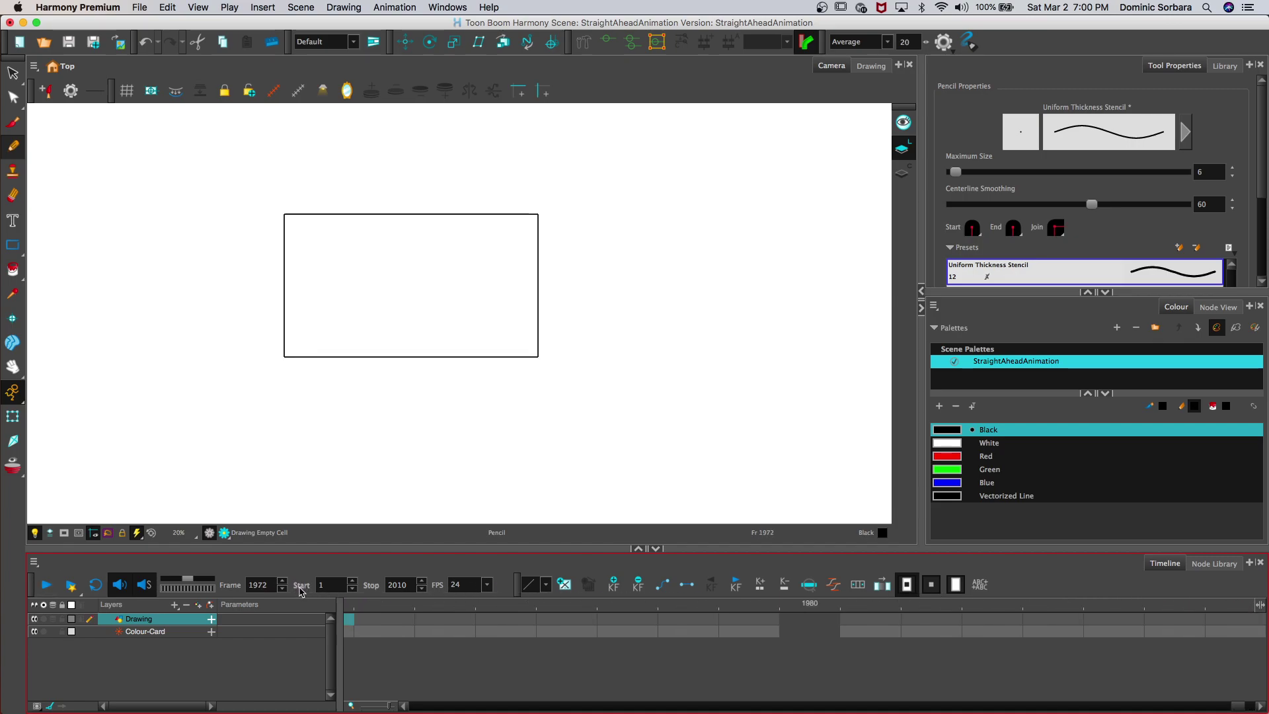
pyautogui.press(',')
pyautogui.press(',')
pyautogui.press(',')
pyautogui.press(',')
pyautogui.press(',')
pyautogui.press(',')
pyautogui.press(',')
pyautogui.press(',')
pyautogui.press(',')
pyautogui.press(',')
pyautogui.press(',')
pyautogui.press(',')
pyautogui.press(',')
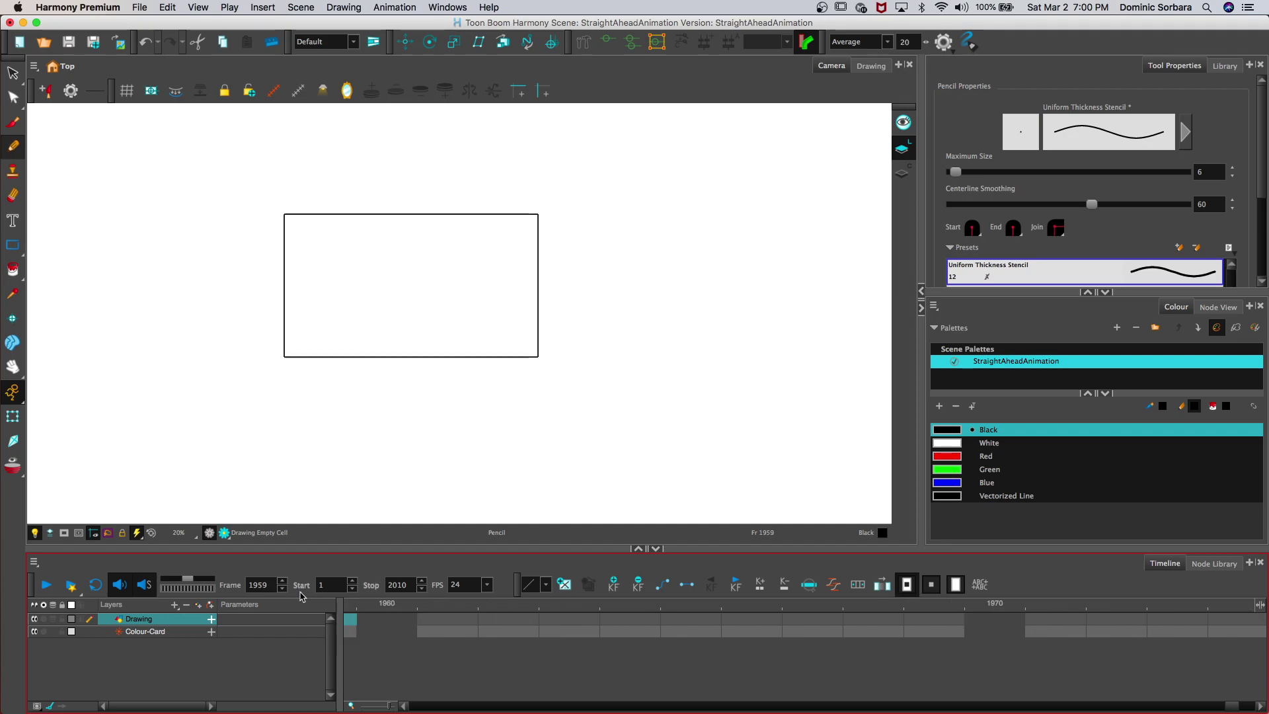
pyautogui.press(',')
pyautogui.press(',')
pyautogui.press(',')
pyautogui.press(',')
pyautogui.press(',')
pyautogui.press(',')
pyautogui.press(',')
pyautogui.press(',')
pyautogui.press(',')
pyautogui.press(',')
pyautogui.press(',')
pyautogui.press(',')
pyautogui.press(',')
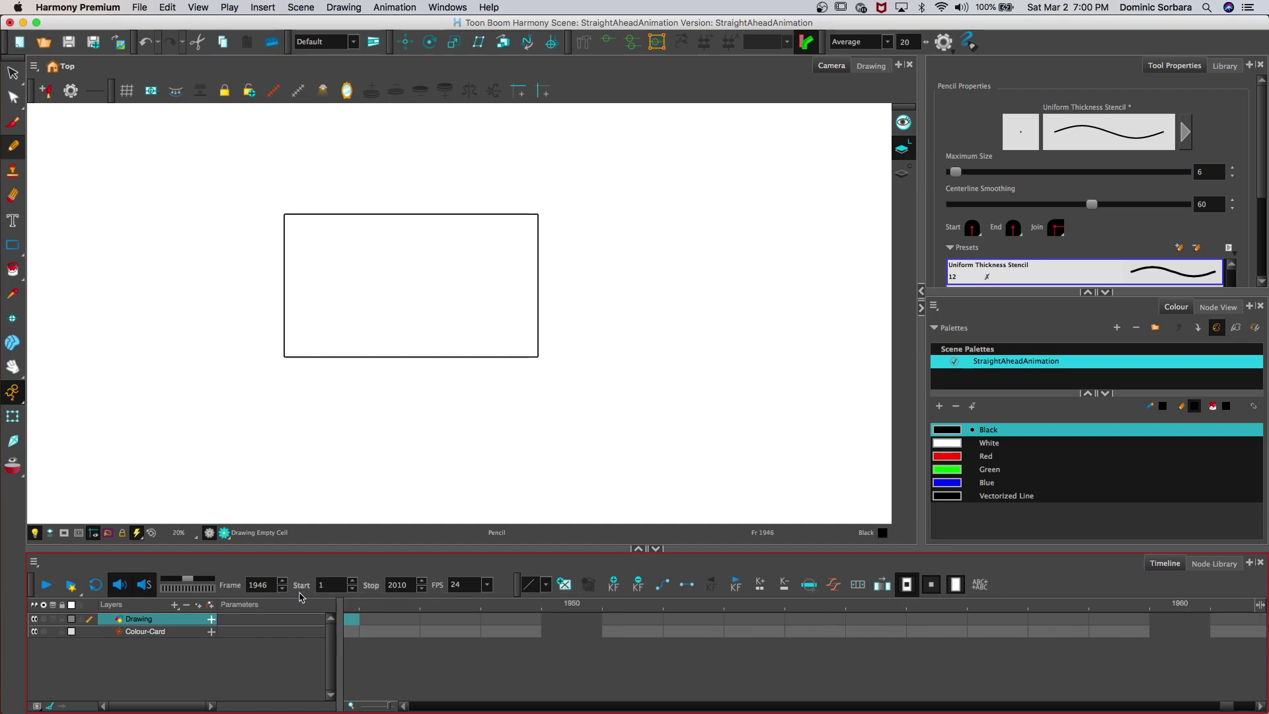
pyautogui.press('.')
pyautogui.press('.')
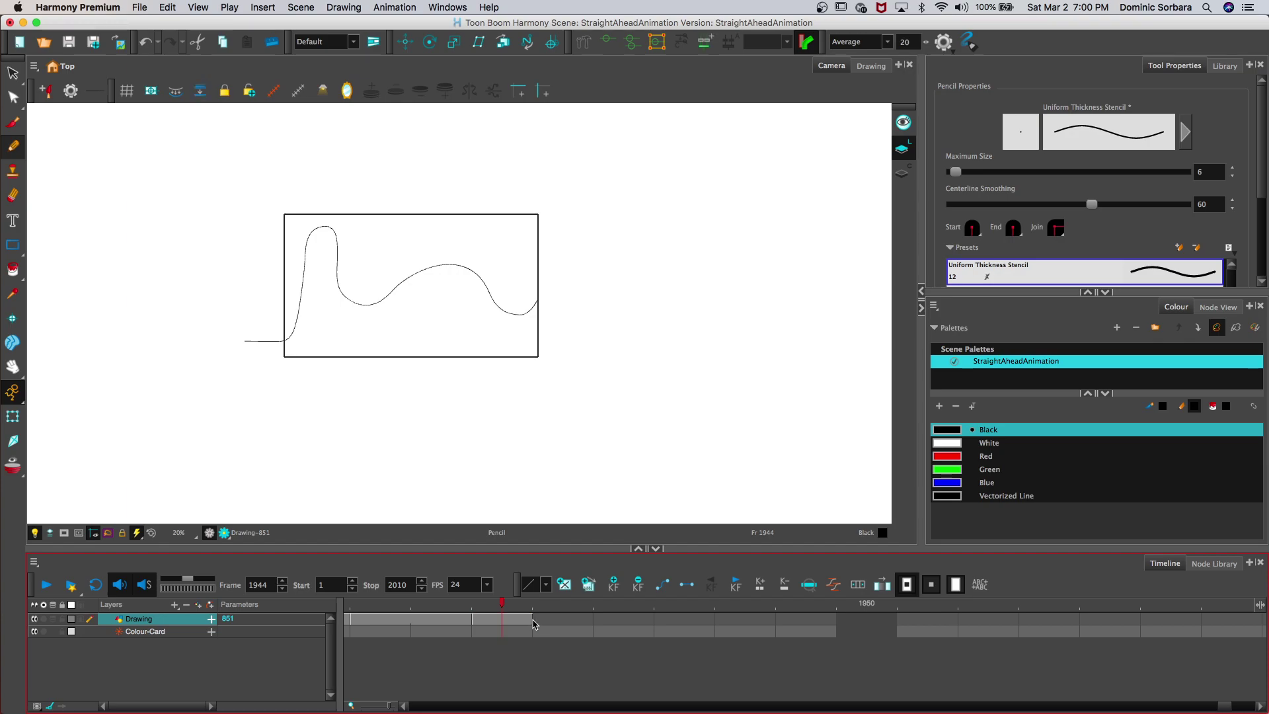
pyautogui.click(623, 621)
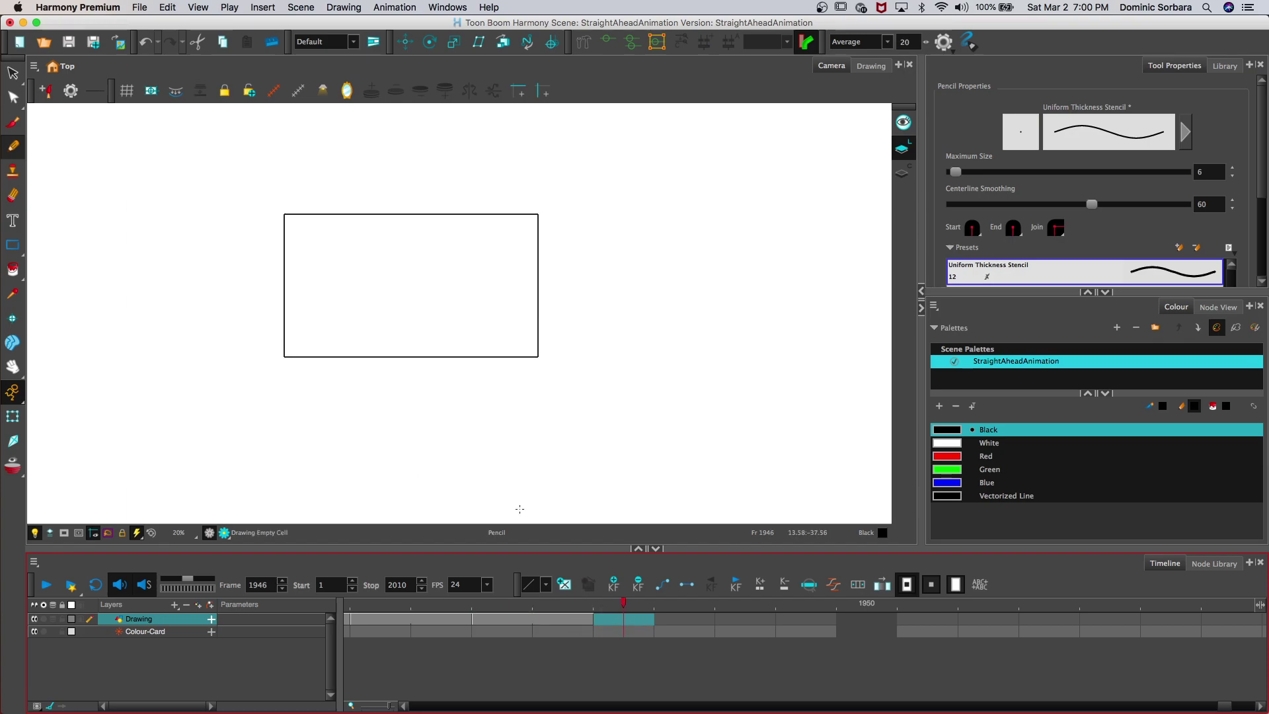
# Step: Turn the Drawing layer's onion skin back on and limit it to one previous drawing
pyautogui.click(55, 620)
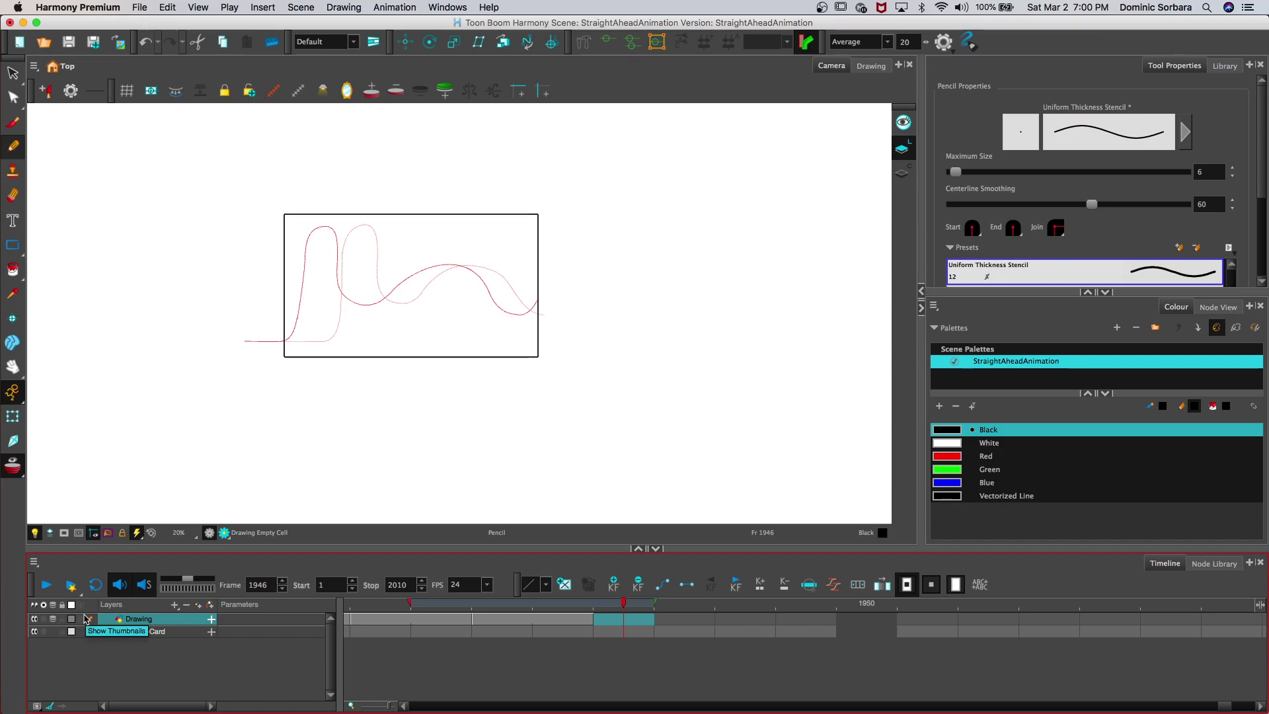
pyautogui.click(396, 90)
pyautogui.click(371, 90)
pyautogui.click(396, 90)
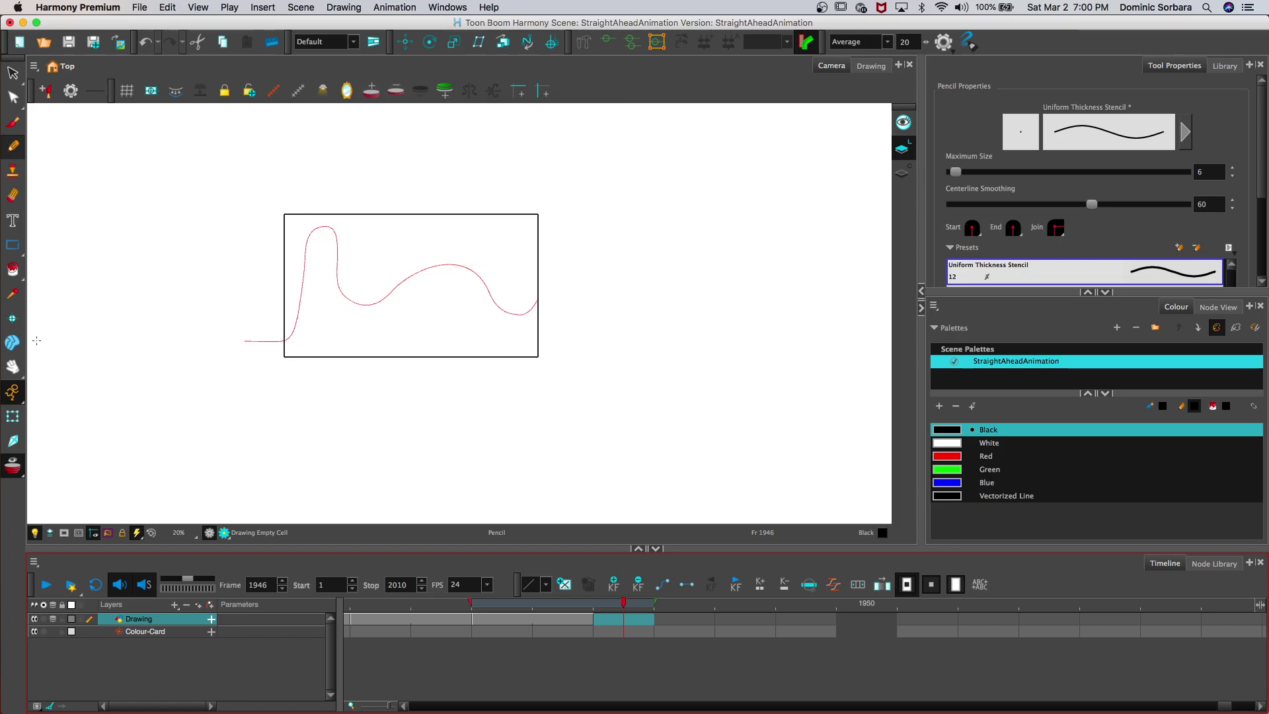
# Step: Draw frame 1946's line shifted left of the previous drawing, from a crest over the camera frame's left edge through a trough to a second crest
pyautogui.click(21, 364)
pyautogui.moveTo(259, 288); pyautogui.dragTo(303, 301)
pyautogui.press('2')
pyautogui.press('2')
pyautogui.moveTo(263, 218); pyautogui.dragTo(499, 252)
pyautogui.press('2')
pyautogui.moveTo(492, 431)
pyautogui.mouseDown()
pyautogui.moveTo(527, 407)
pyautogui.moveTo(541, 237)
pyautogui.mouseUp()
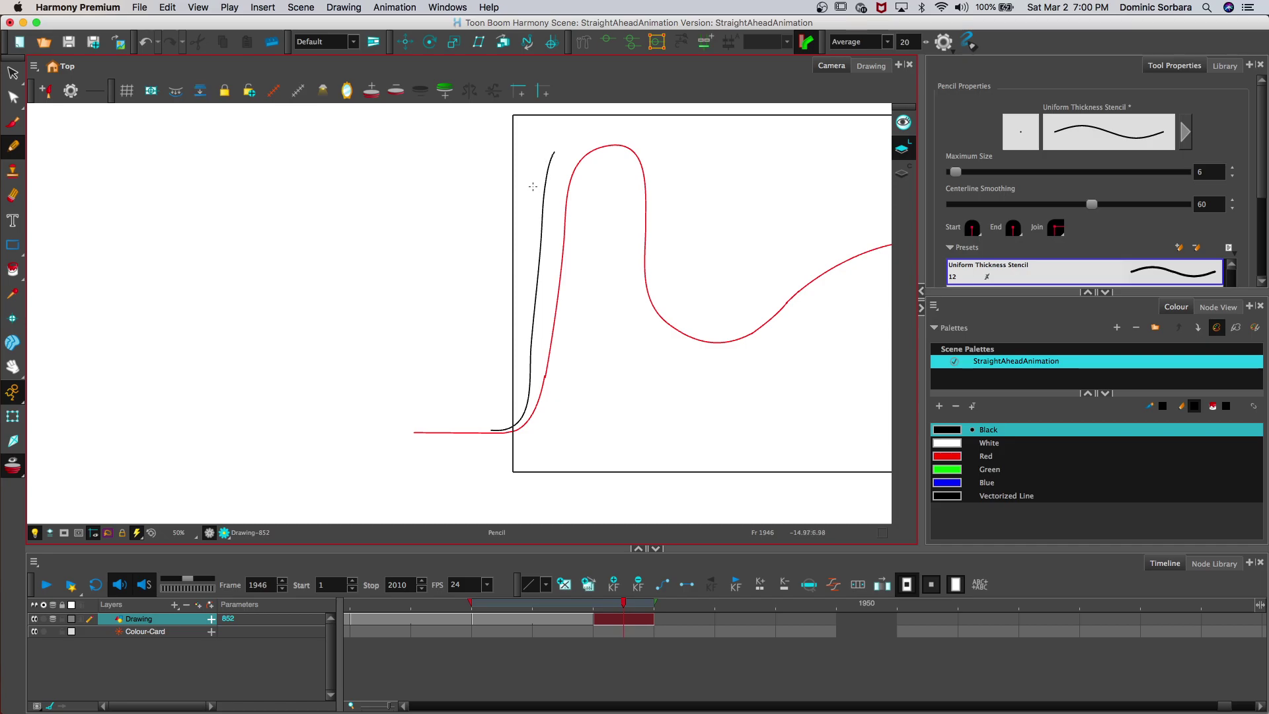
pyautogui.press('super+z')
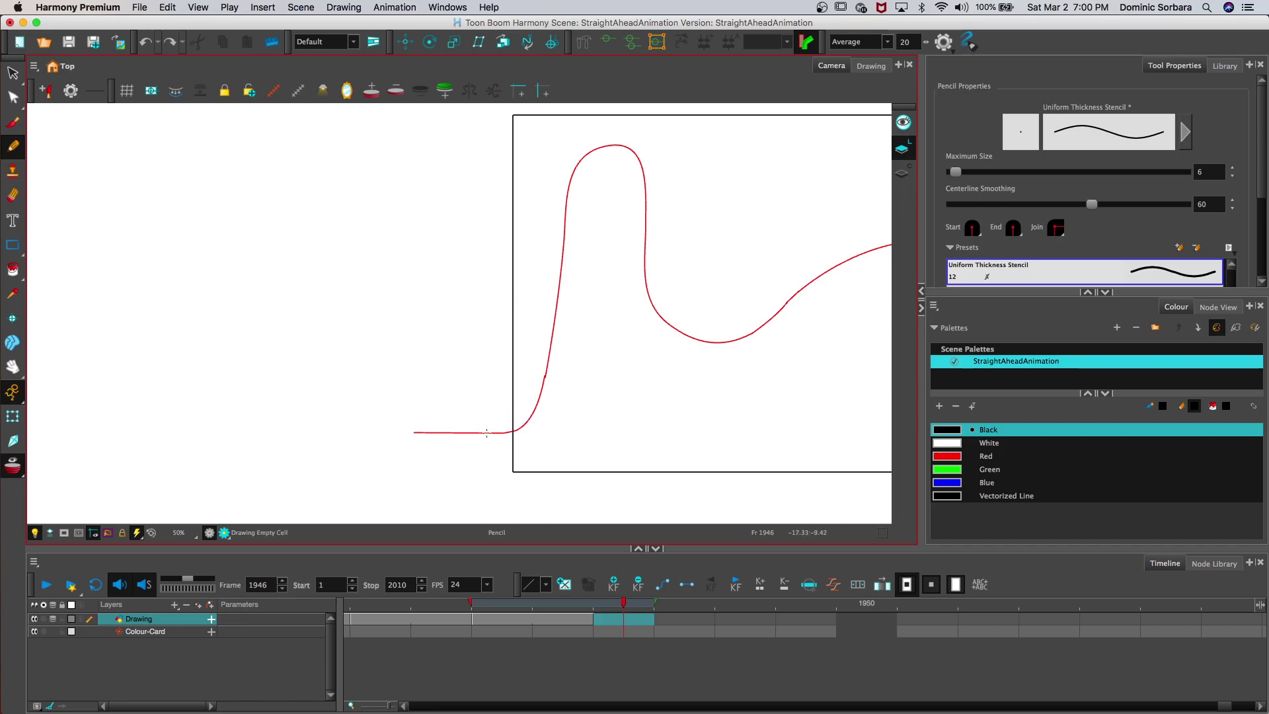
pyautogui.moveTo(508, 150)
pyautogui.mouseDown()
pyautogui.moveTo(541, 153)
pyautogui.moveTo(542, 172)
pyautogui.moveTo(505, 144)
pyautogui.moveTo(536, 144)
pyautogui.moveTo(546, 162)
pyautogui.moveTo(548, 244)
pyautogui.mouseUp()
pyautogui.press('super+z')
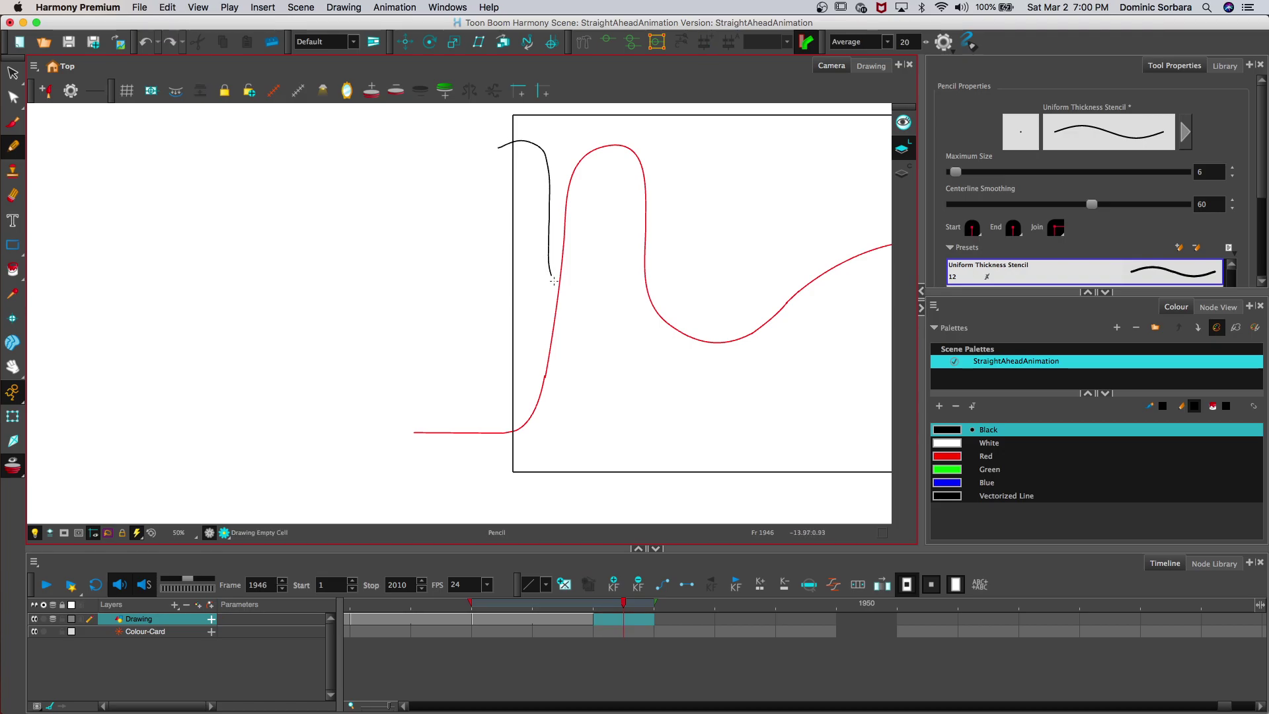
pyautogui.moveTo(698, 315); pyautogui.dragTo(744, 281)
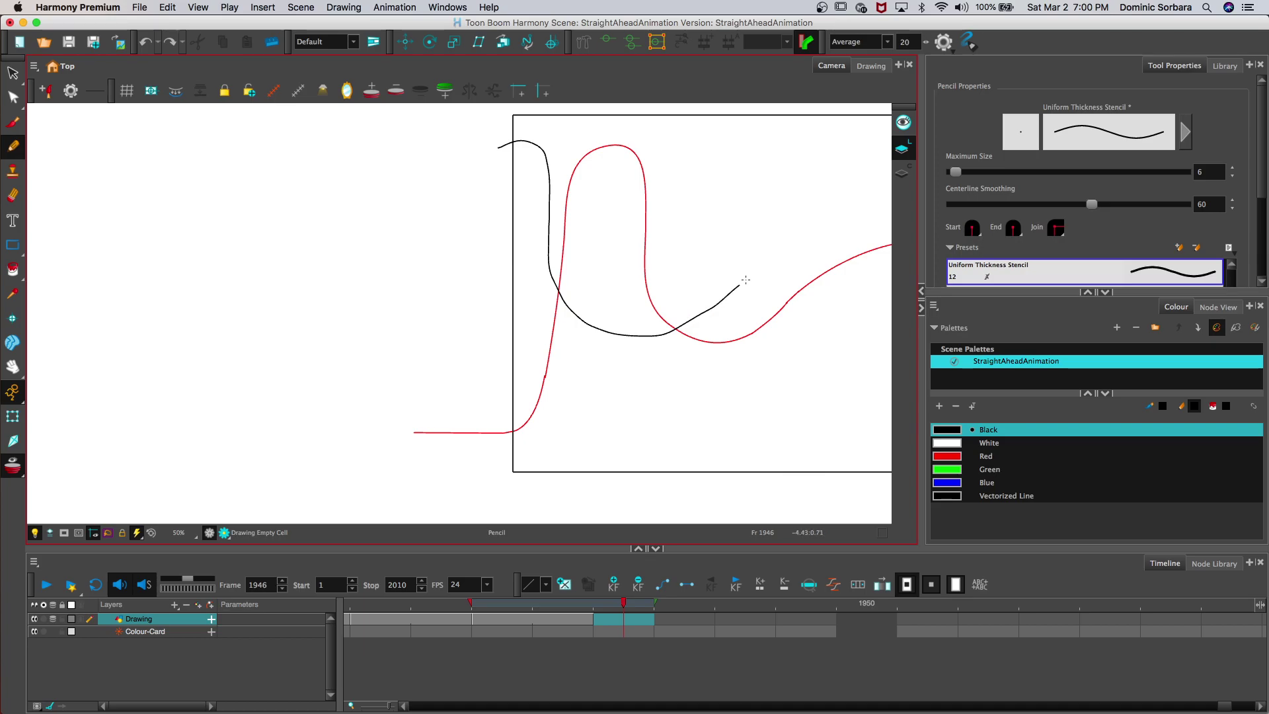
pyautogui.moveTo(870, 240); pyautogui.dragTo(893, 245)
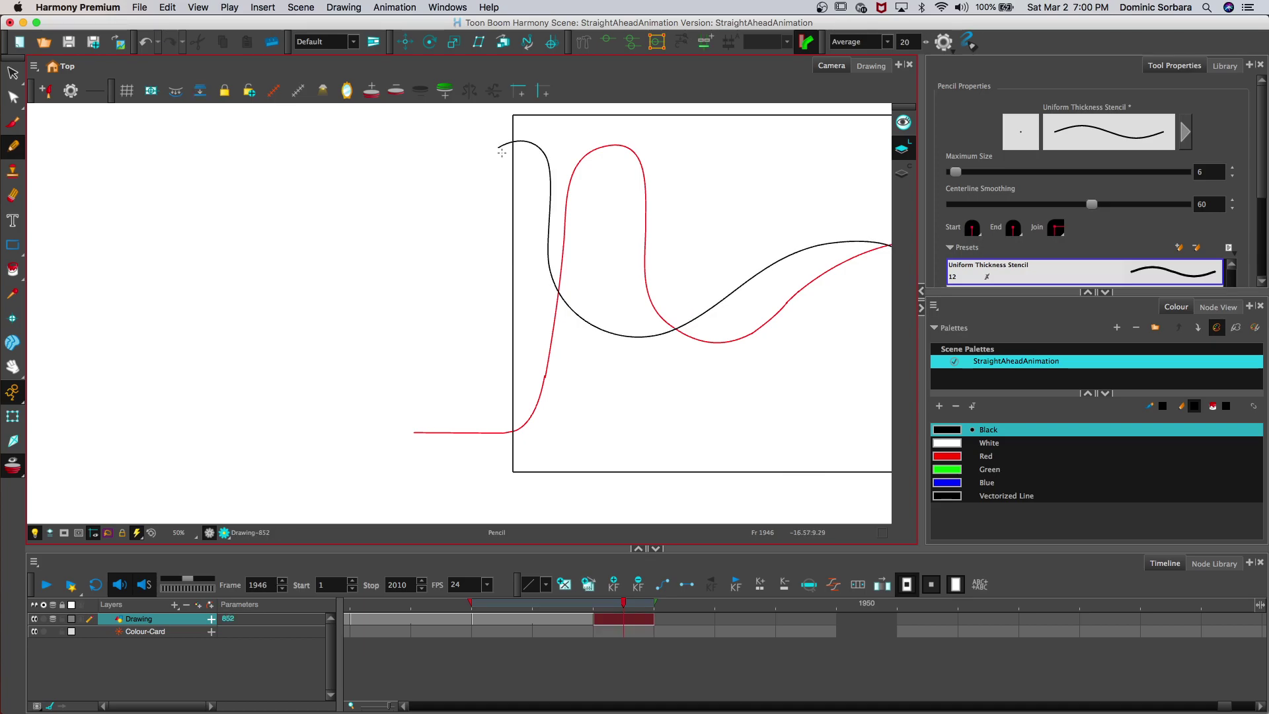
# Step: Add a steep pencil stroke from the first crest down to the baseline outside the camera frame's left edge
pyautogui.moveTo(487, 167); pyautogui.dragTo(478, 210)
pyautogui.moveTo(474, 267)
pyautogui.mouseDown()
pyautogui.moveTo(470, 304)
pyautogui.moveTo(490, 165)
pyautogui.moveTo(474, 438)
pyautogui.mouseUp()
pyautogui.press('super+z')
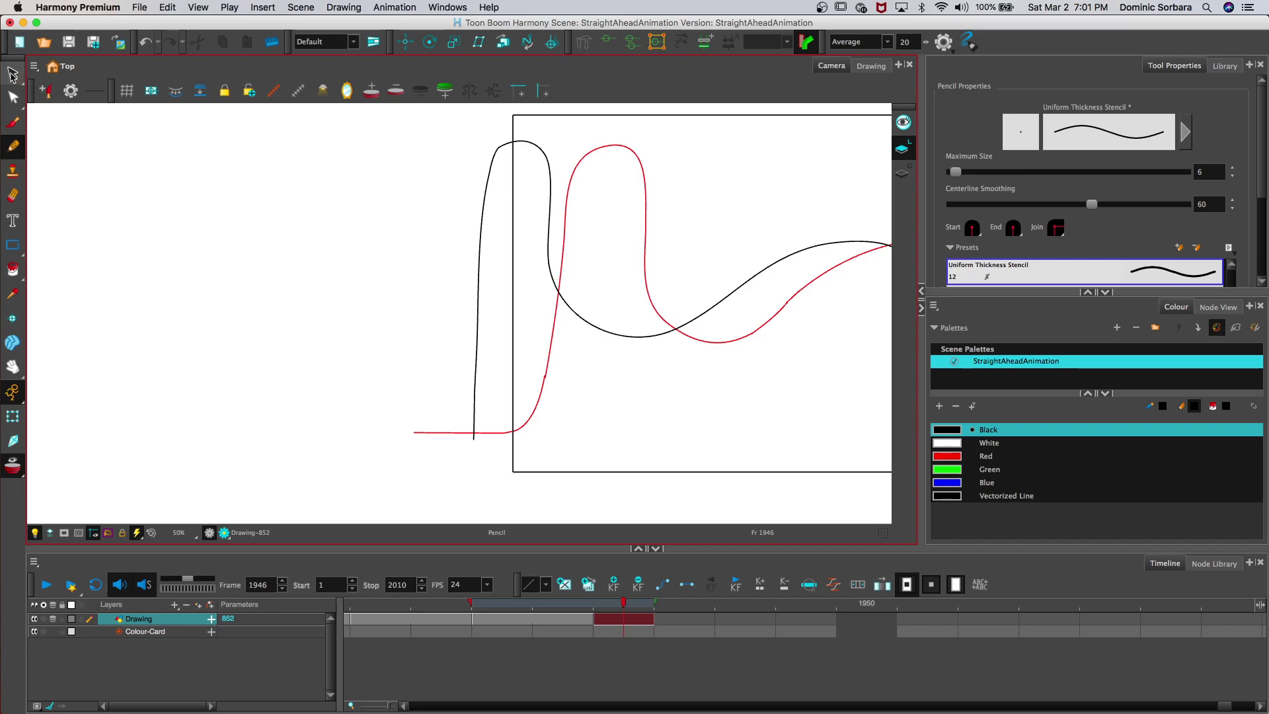
pyautogui.hotkey('alt', 's')
pyautogui.click(513, 146)
pyautogui.moveTo(684, 138); pyautogui.dragTo(684, 142)
pyautogui.press('Escape')
# Step: Extend the onion skin to two previous drawings and continue the line from the second crest down into a second trough
pyautogui.click(12, 365)
pyautogui.moveTo(510, 284); pyautogui.dragTo(186, 266)
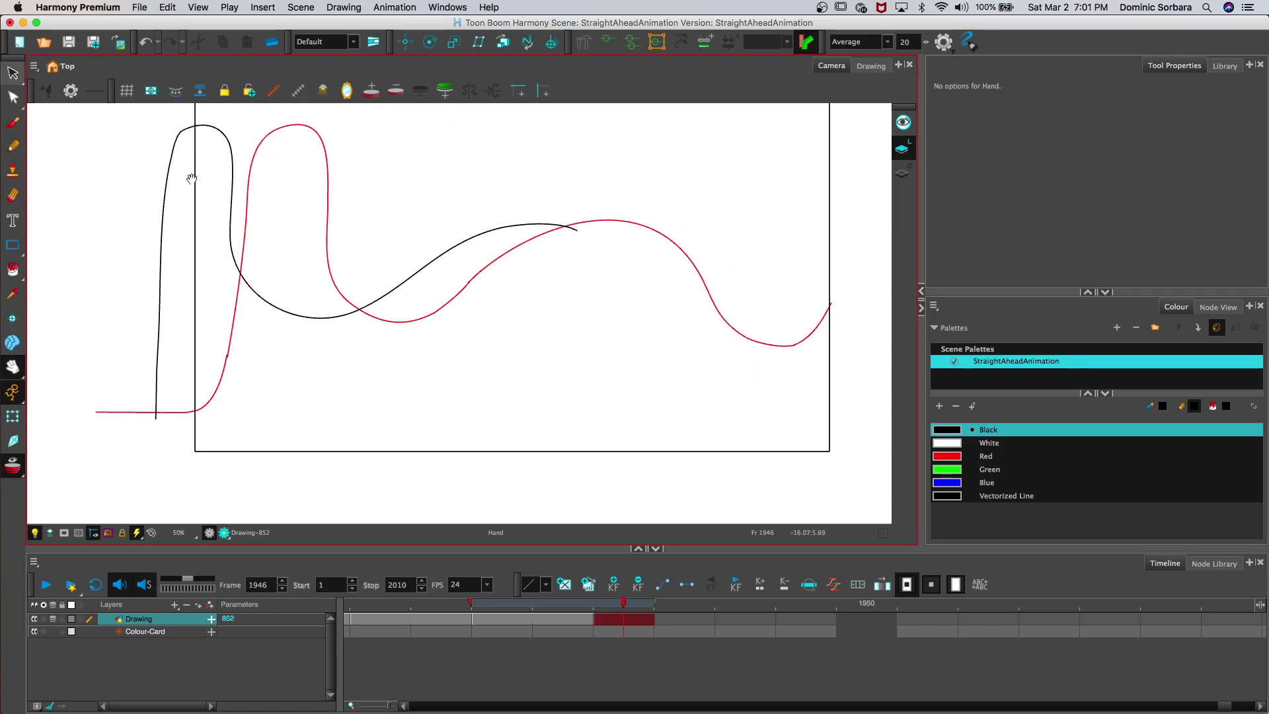
pyautogui.click(13, 145)
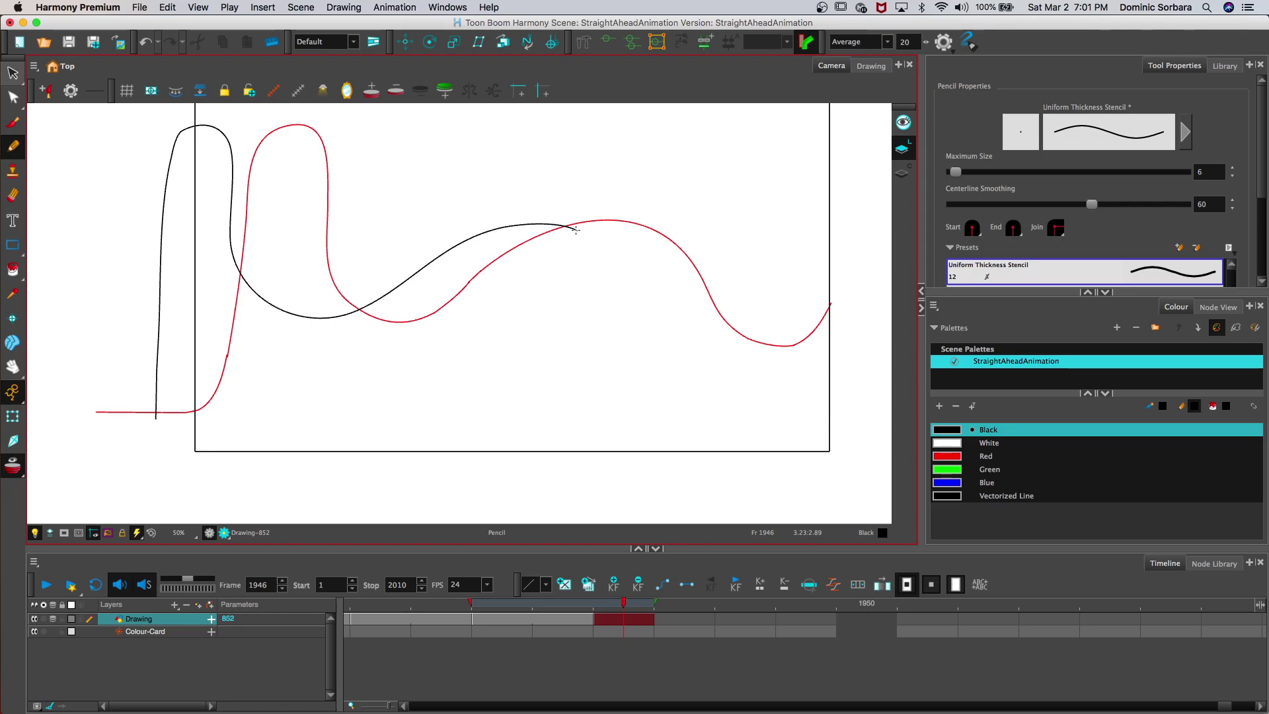
pyautogui.click(372, 91)
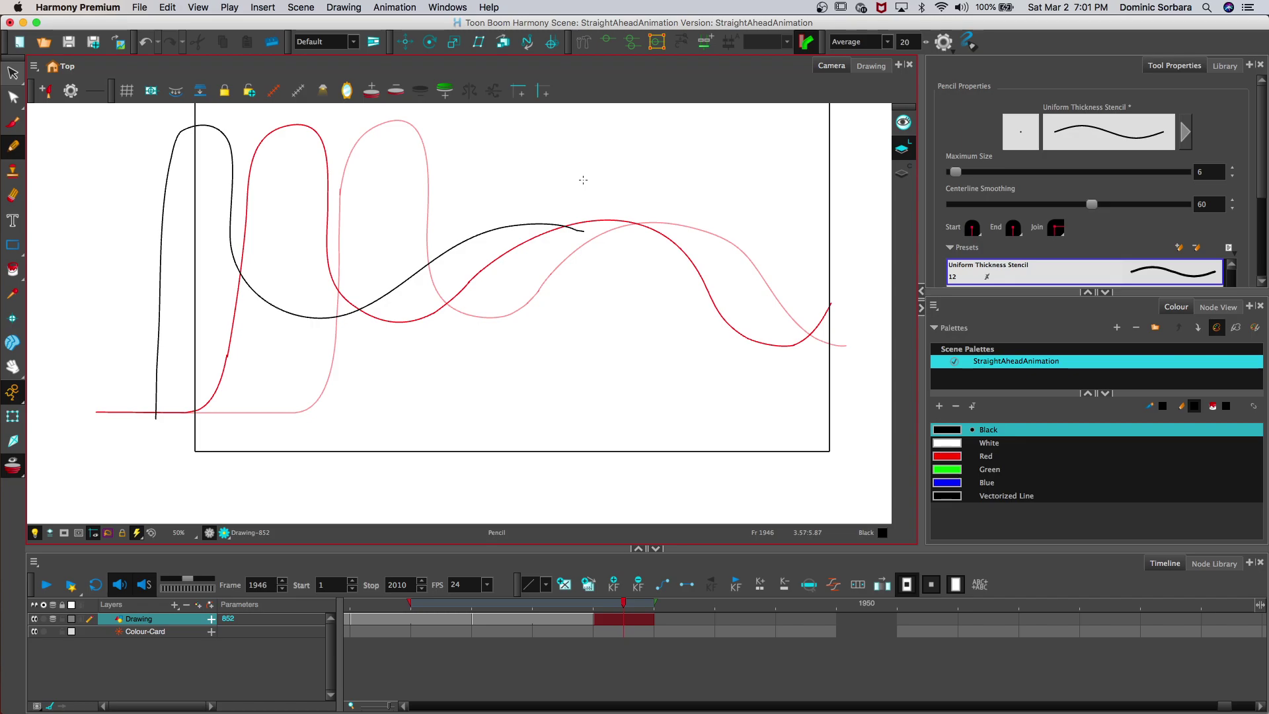
pyautogui.moveTo(573, 230)
pyautogui.mouseDown()
pyautogui.moveTo(591, 229)
pyautogui.moveTo(561, 231)
pyautogui.mouseUp()
pyautogui.click(12, 146)
pyautogui.moveTo(652, 326); pyautogui.dragTo(668, 341)
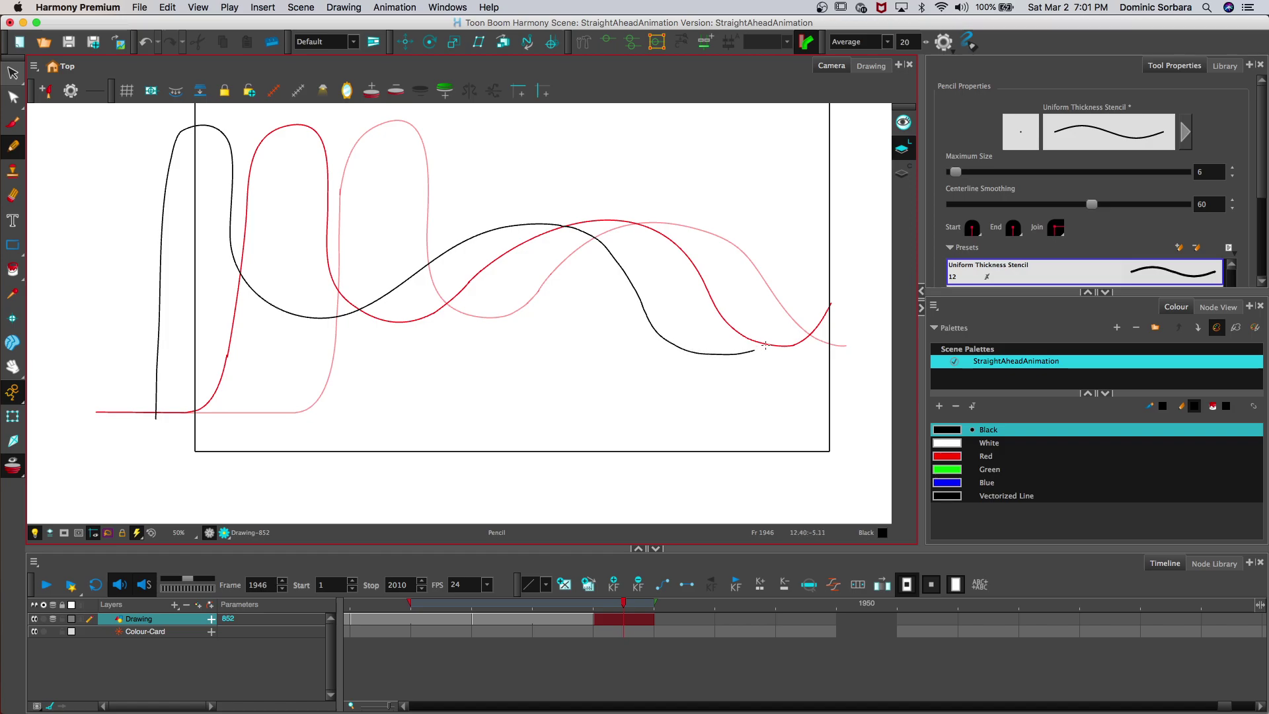
# Step: Try a rising stroke out of the second trough, and erase the line back to the slope falling from the second crest
pyautogui.moveTo(796, 258); pyautogui.dragTo(809, 249)
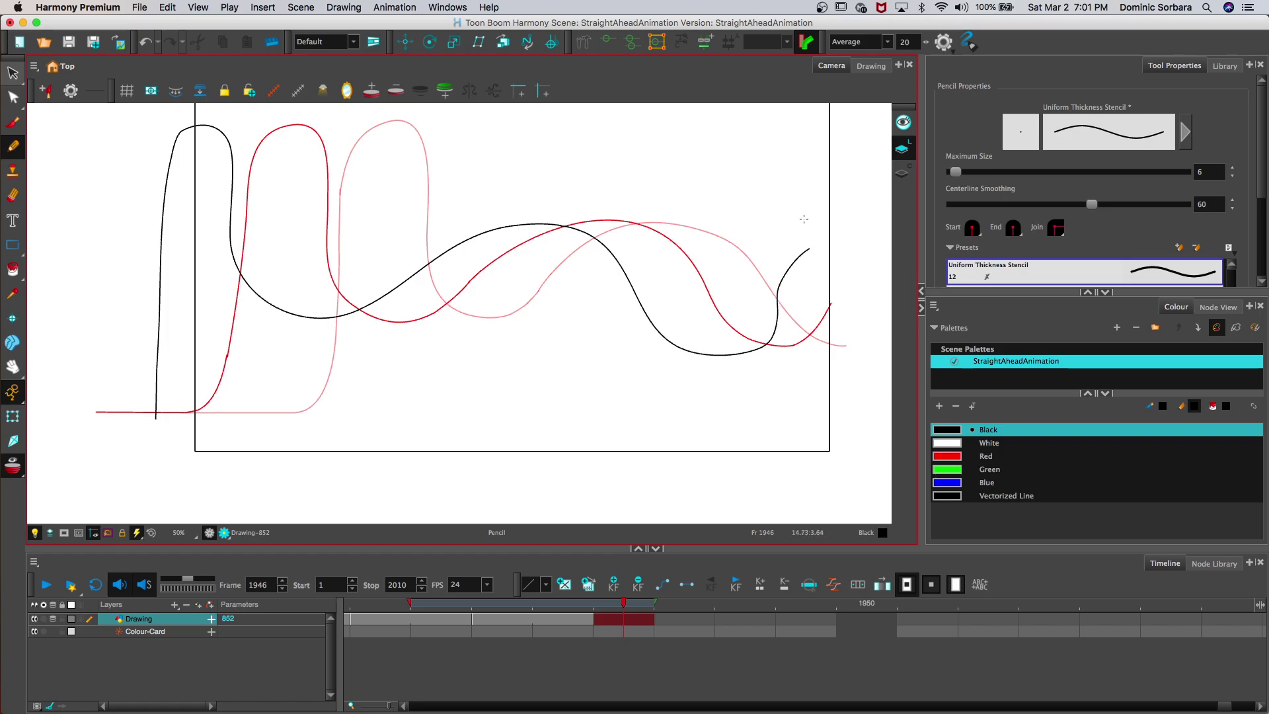
pyautogui.moveTo(773, 318)
pyautogui.mouseDown()
pyautogui.moveTo(800, 248)
pyautogui.moveTo(793, 271)
pyautogui.mouseUp()
pyautogui.press('super+z')
pyautogui.hotkey('alt', 'e')
pyautogui.moveTo(654, 317)
pyautogui.mouseDown()
pyautogui.moveTo(672, 346)
pyautogui.moveTo(763, 350)
pyautogui.moveTo(801, 247)
pyautogui.moveTo(754, 332)
pyautogui.moveTo(759, 313)
pyautogui.moveTo(808, 246)
pyautogui.mouseUp()
pyautogui.moveTo(783, 292)
pyautogui.mouseDown()
pyautogui.moveTo(766, 341)
pyautogui.moveTo(702, 355)
pyautogui.mouseUp()
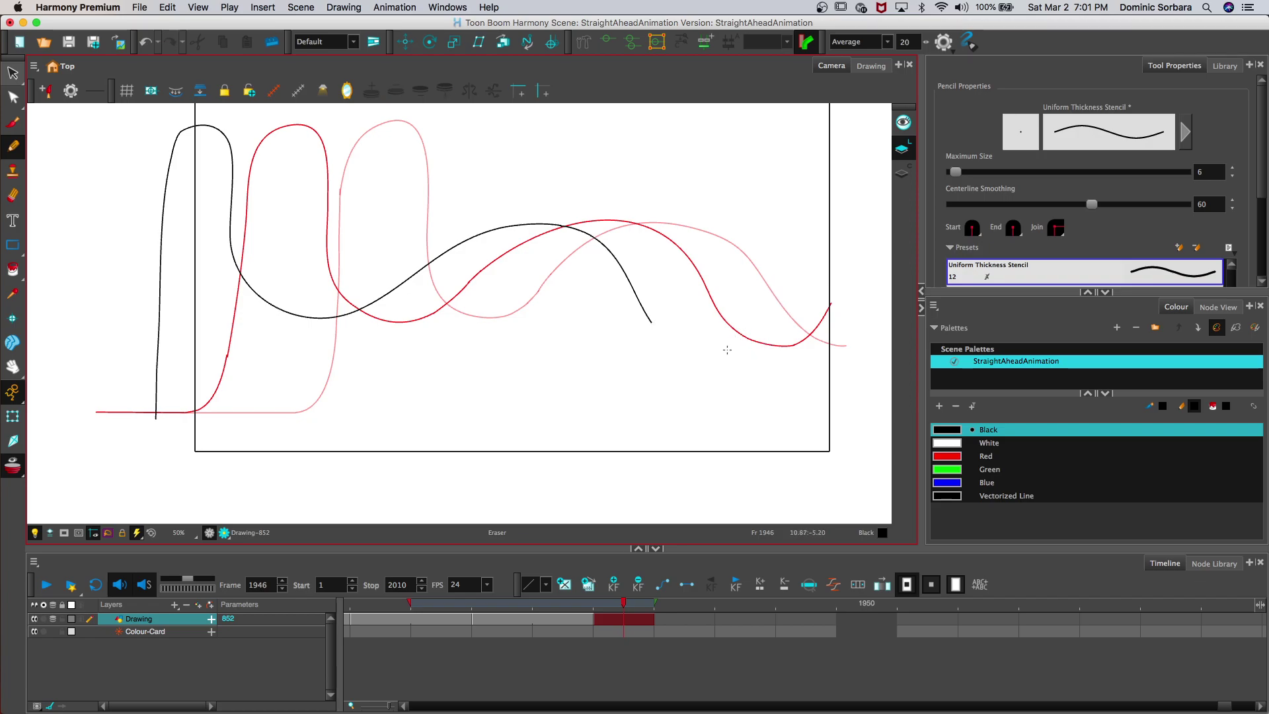
# Step: Redraw the second trough from the falling slope and curve the line up to the camera frame's right edge
pyautogui.click(14, 142)
pyautogui.moveTo(704, 345)
pyautogui.mouseDown()
pyautogui.moveTo(753, 340)
pyautogui.moveTo(778, 285)
pyautogui.moveTo(830, 255)
pyautogui.mouseUp()
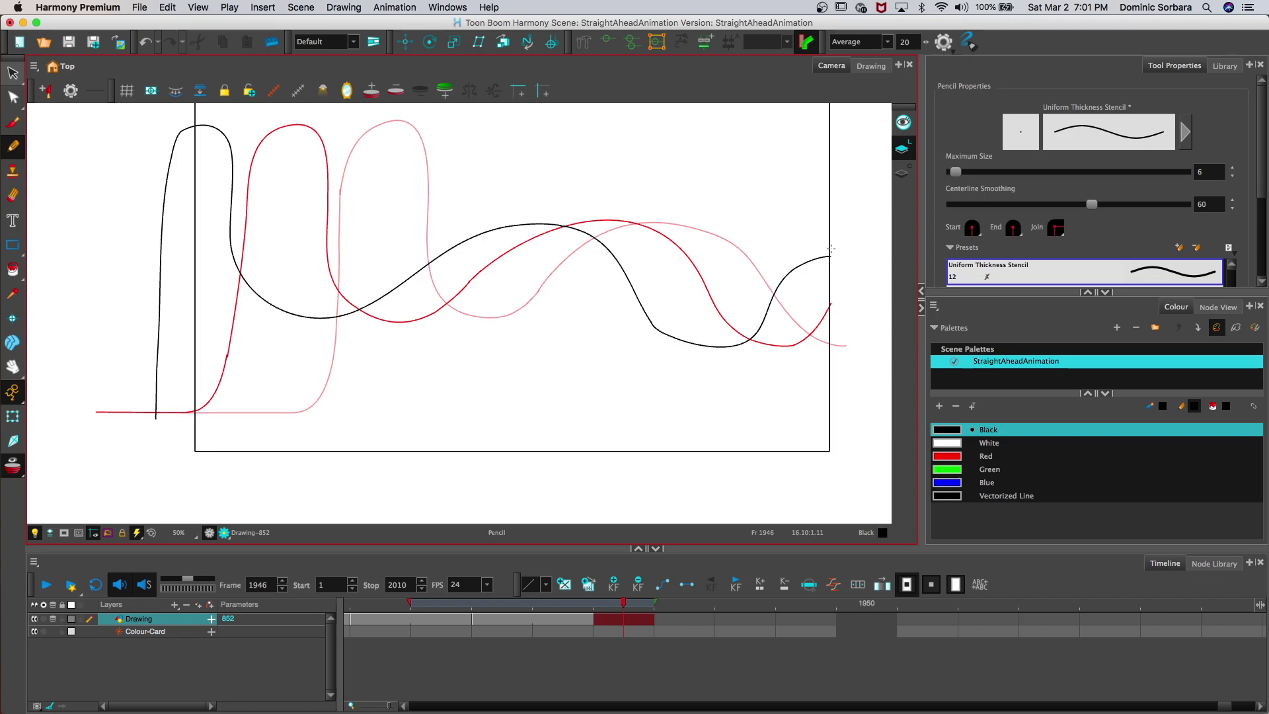
pyautogui.press('2')
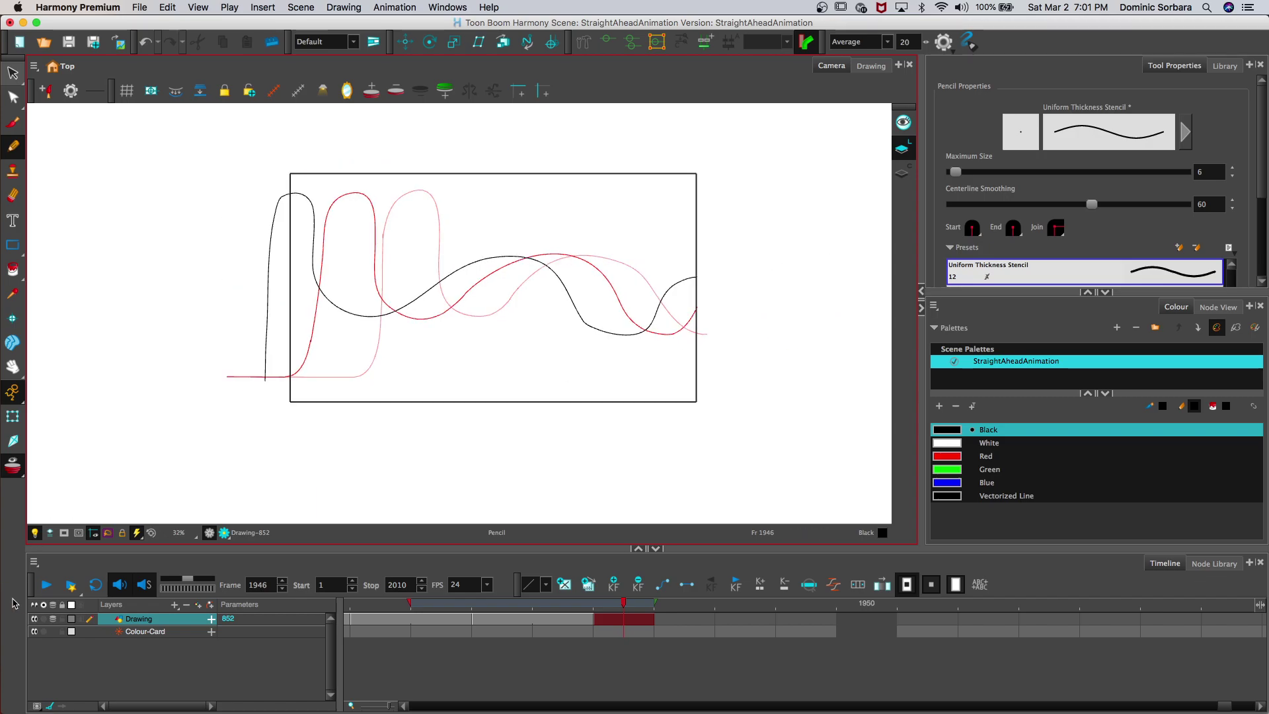
# Step: Turn off the Drawing layer's onion skin and review the motion by flipping through frames 1942 to 1946 and playing the animation
pyautogui.click(53, 619)
pyautogui.moveTo(624, 604); pyautogui.dragTo(401, 618)
pyautogui.click(618, 619)
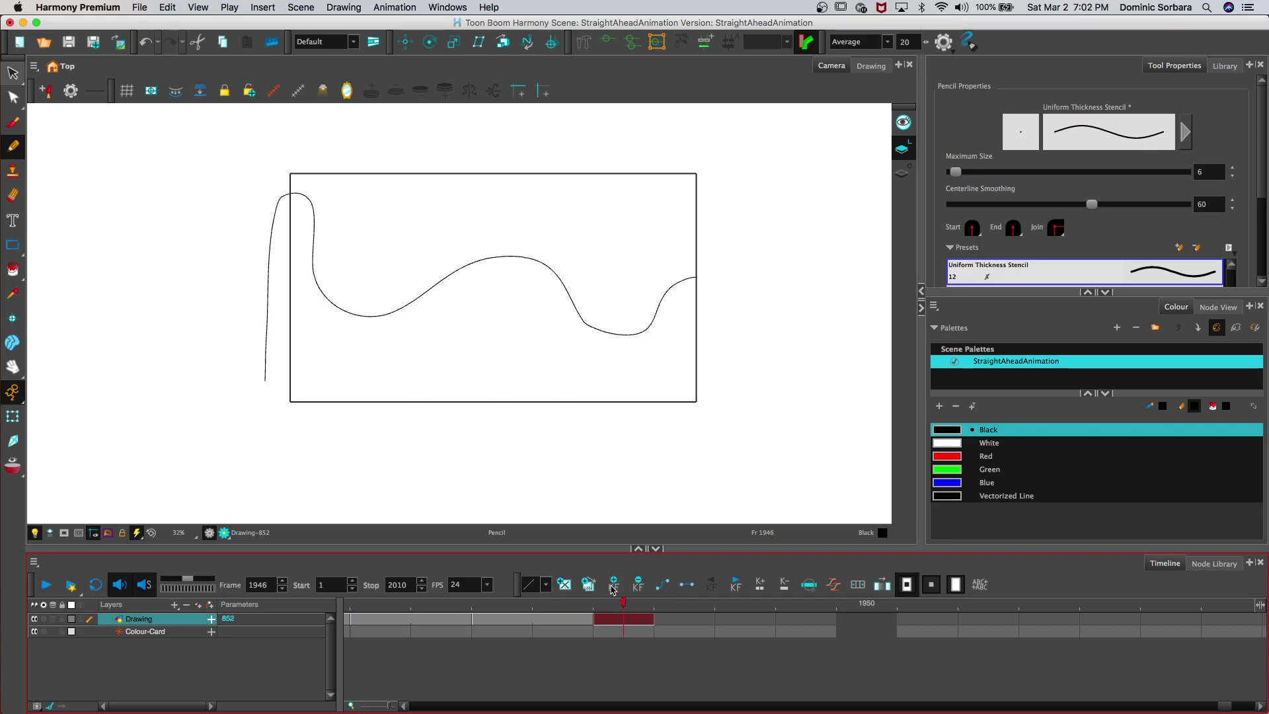
pyautogui.press('.')
pyautogui.press(',')
pyautogui.press(',')
pyautogui.press('.')
pyautogui.press(',')
pyautogui.press(',')
pyautogui.press(',')
pyautogui.press(',')
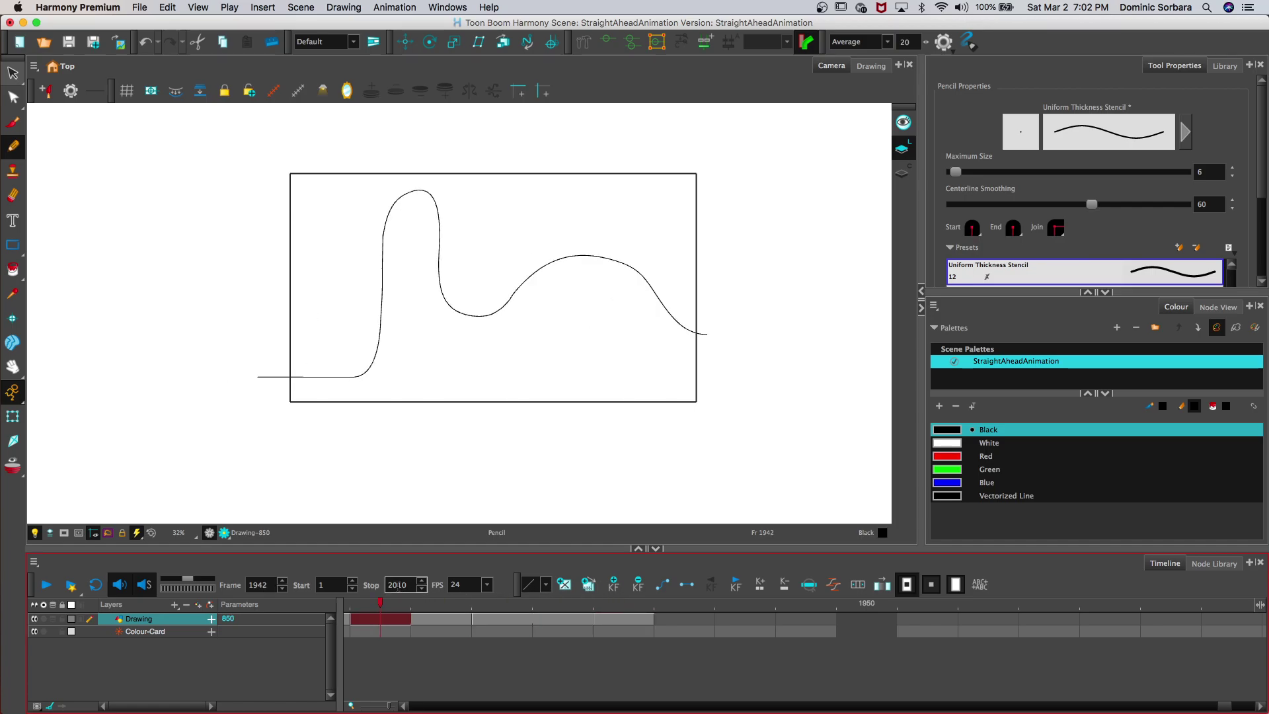
pyautogui.moveTo(383, 597); pyautogui.dragTo(215, 599)
pyautogui.click(47, 584)
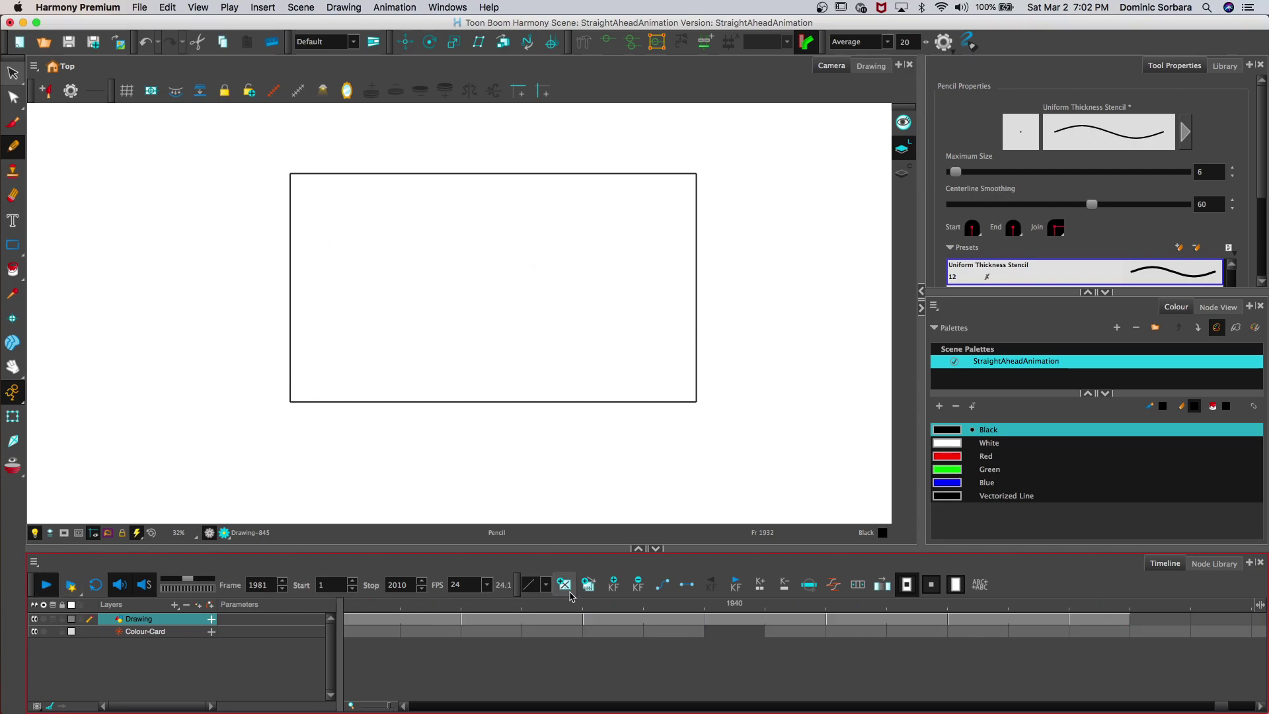
# Step: Extend the last drawing's exposure through frame 1947 and select the Drawing layer's empty cell at frame 1948
pyautogui.moveTo(567, 601); pyautogui.dragTo(330, 570)
pyautogui.press(',')
pyautogui.press(',')
pyautogui.press(',')
pyautogui.press(',')
pyautogui.press(',')
pyautogui.press(',')
pyautogui.press(',')
pyautogui.press(',')
pyautogui.press(',')
pyautogui.press(',')
pyautogui.press(',')
pyautogui.press(',')
pyautogui.press(',')
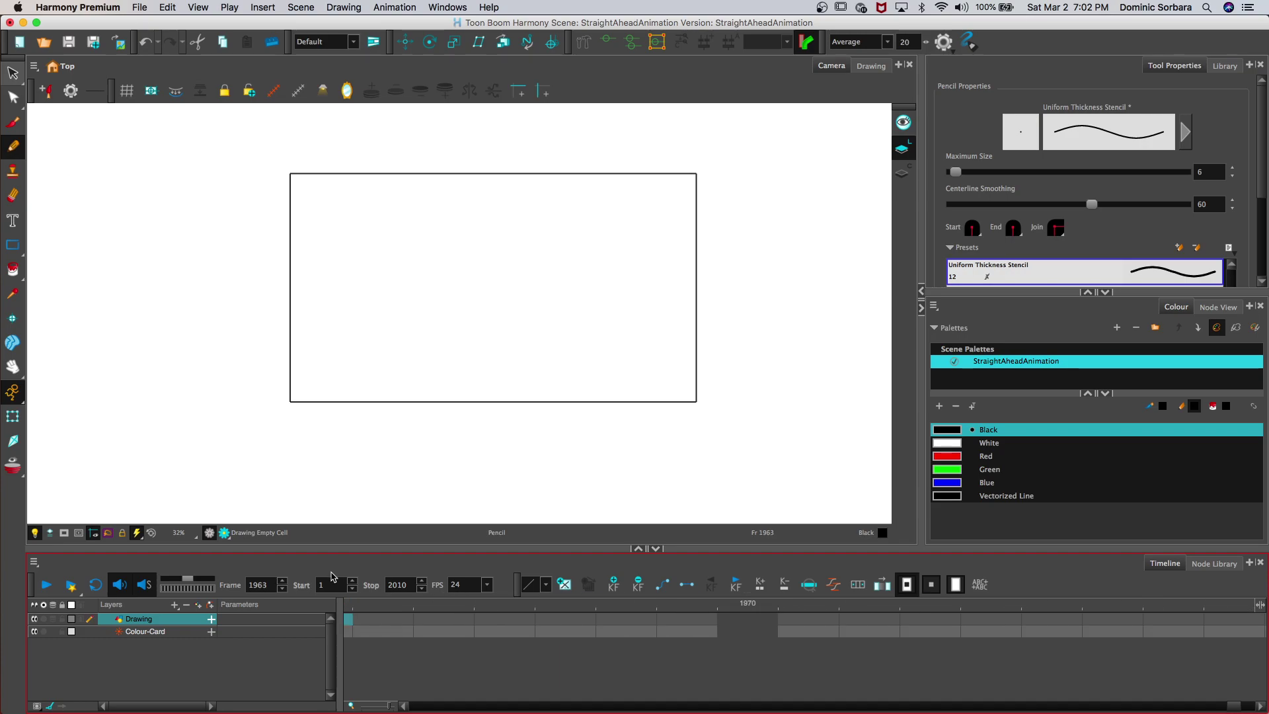
pyautogui.press(',')
pyautogui.press(',')
pyautogui.press(',')
pyautogui.press(',')
pyautogui.press(',')
pyautogui.press(',')
pyautogui.press(',')
pyautogui.press(',')
pyautogui.press(',')
pyautogui.press(',')
pyautogui.press(',')
pyautogui.press(',')
pyautogui.press(',')
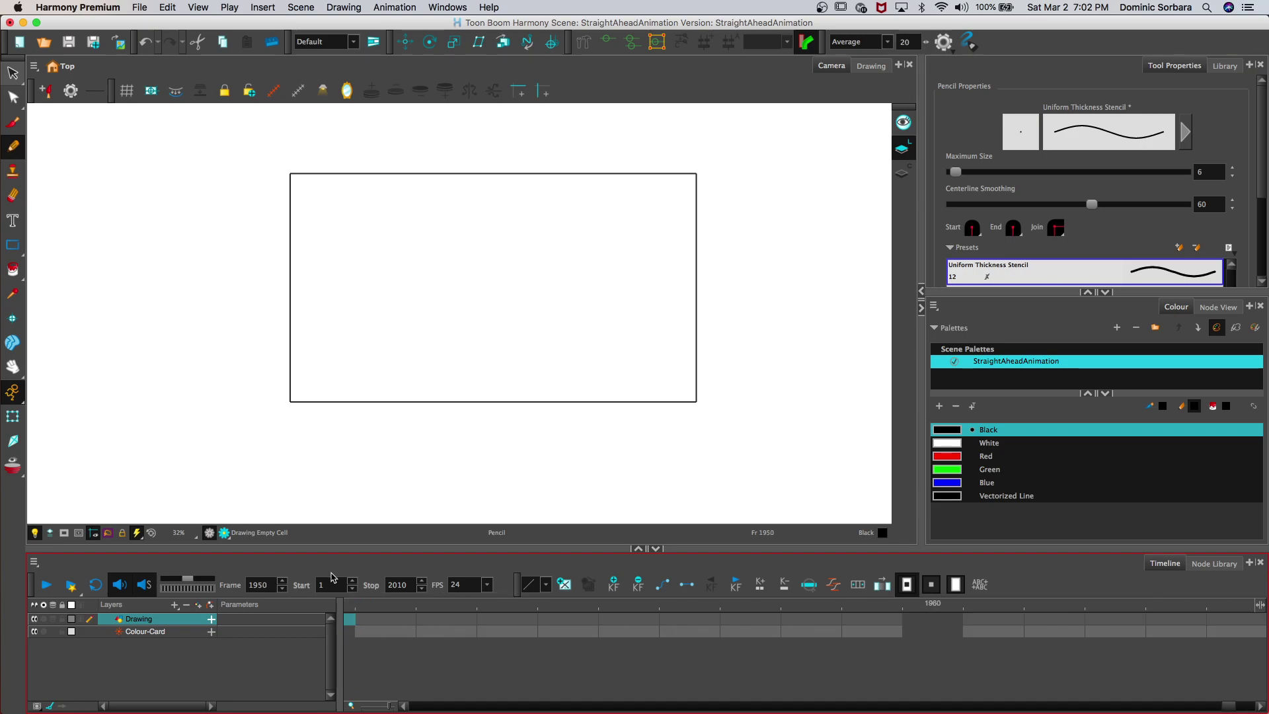
pyautogui.press('.')
pyautogui.press('.')
pyautogui.press('.')
pyautogui.press('.')
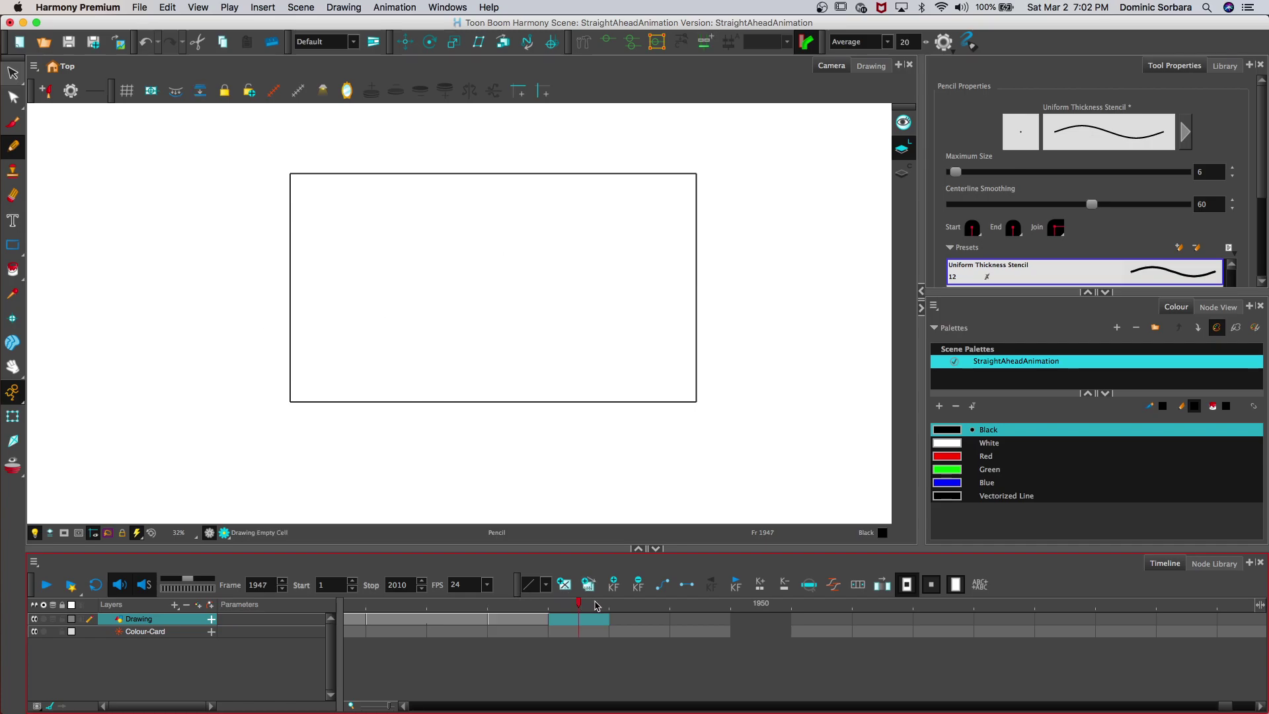
pyautogui.moveTo(549, 619); pyautogui.dragTo(607, 621)
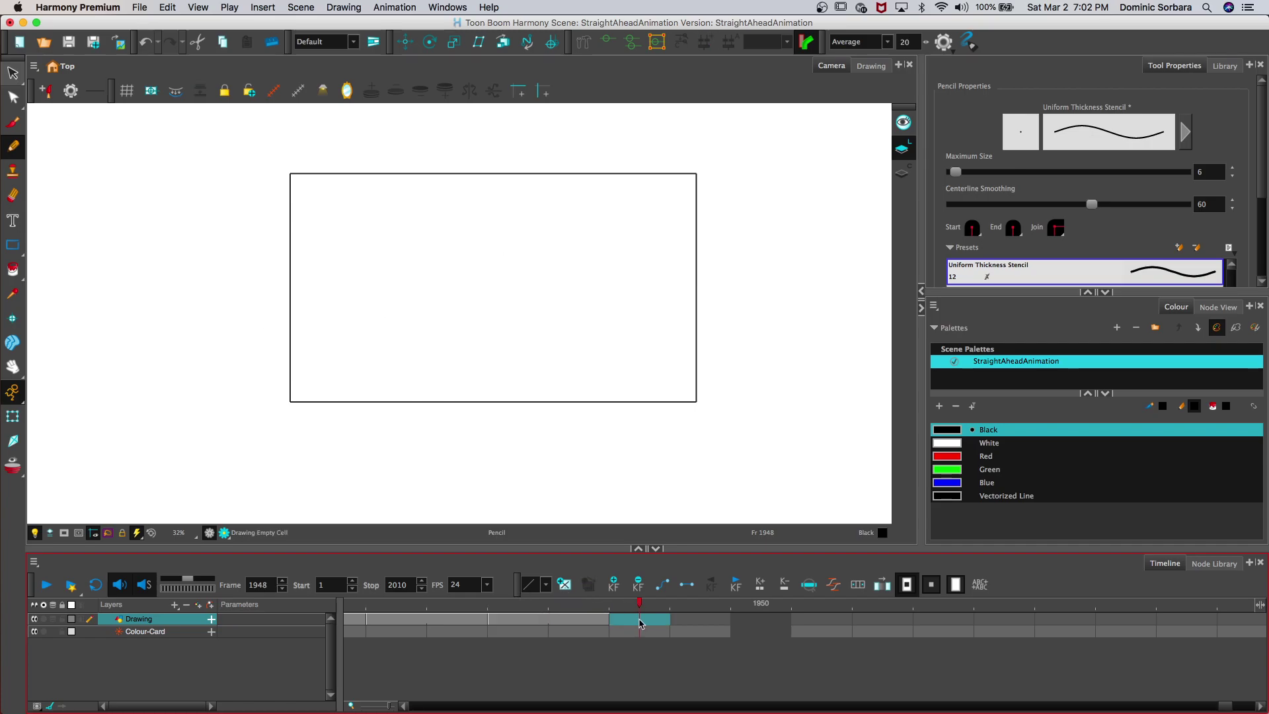
# Step: Turn the Drawing layer's onion skin back on and draw frame 1948's wave from the camera frame's left edge to the rise after the second trough
pyautogui.click(54, 618)
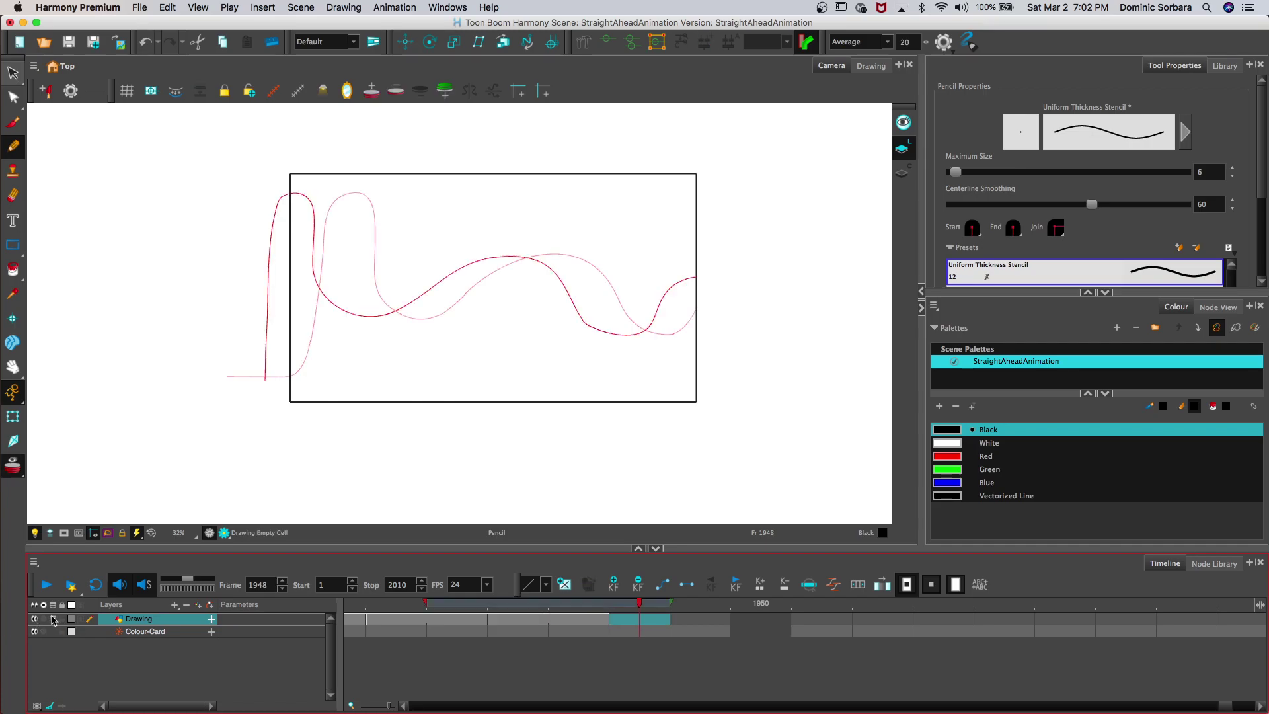
pyautogui.click(13, 365)
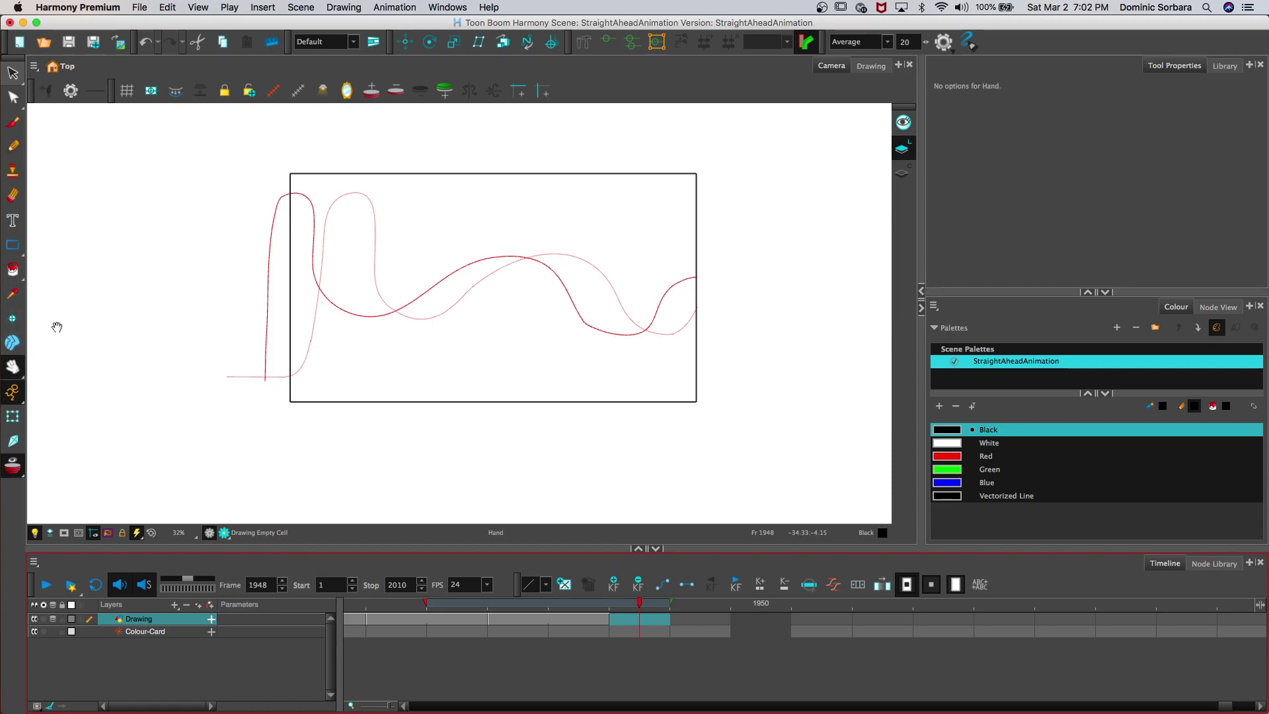
pyautogui.press('2')
pyautogui.press('2')
pyautogui.click(13, 146)
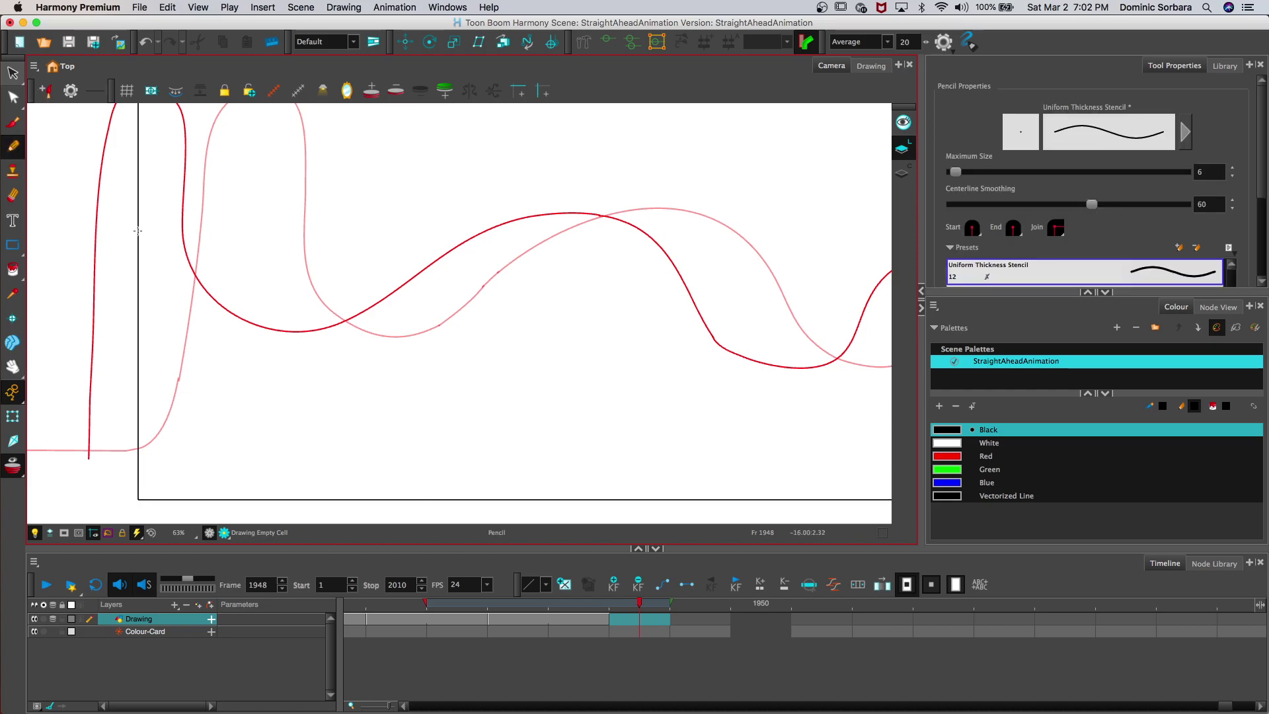
pyautogui.moveTo(152, 265)
pyautogui.mouseDown()
pyautogui.moveTo(187, 300)
pyautogui.moveTo(261, 331)
pyautogui.moveTo(318, 323)
pyautogui.moveTo(393, 251)
pyautogui.mouseUp()
pyautogui.moveTo(451, 217); pyautogui.dragTo(583, 206)
pyautogui.moveTo(651, 269)
pyautogui.mouseDown()
pyautogui.moveTo(694, 342)
pyautogui.moveTo(755, 374)
pyautogui.moveTo(817, 364)
pyautogui.moveTo(847, 305)
pyautogui.mouseUp()
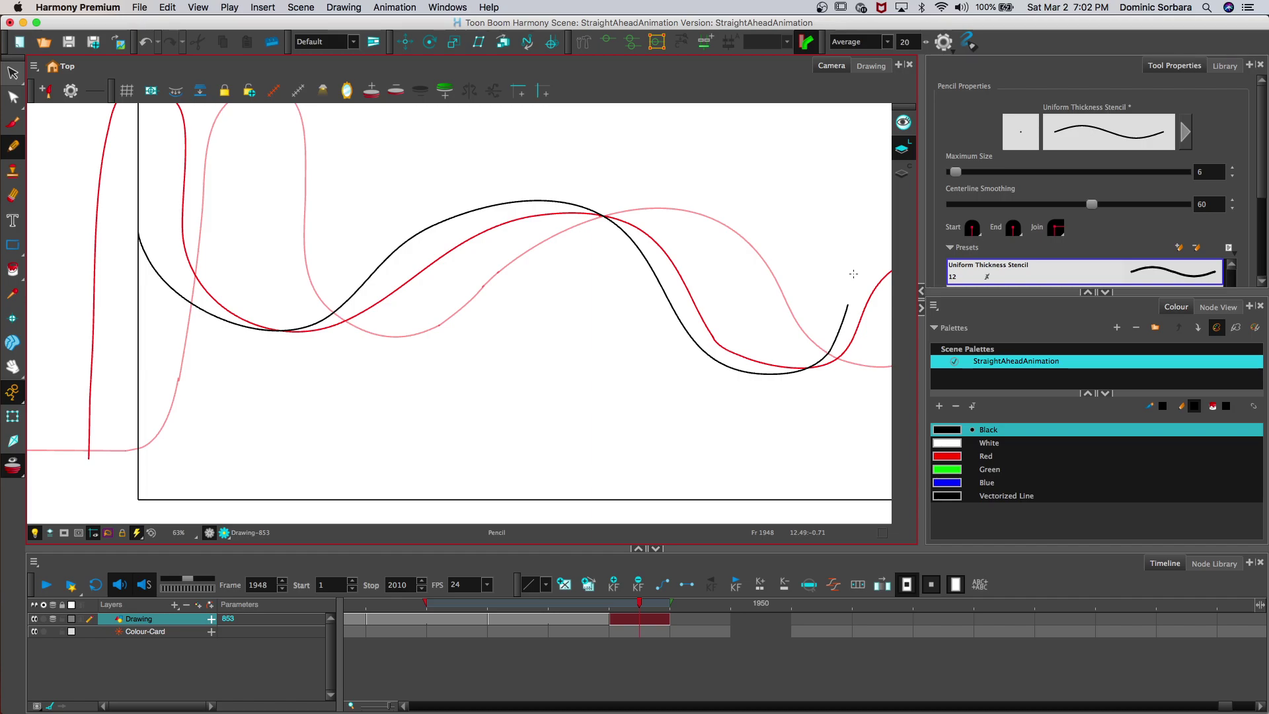
# Step: Move frame 1948's line slightly left and down, and extend its tail over another crest to the camera frame's right edge
pyautogui.click(18, 366)
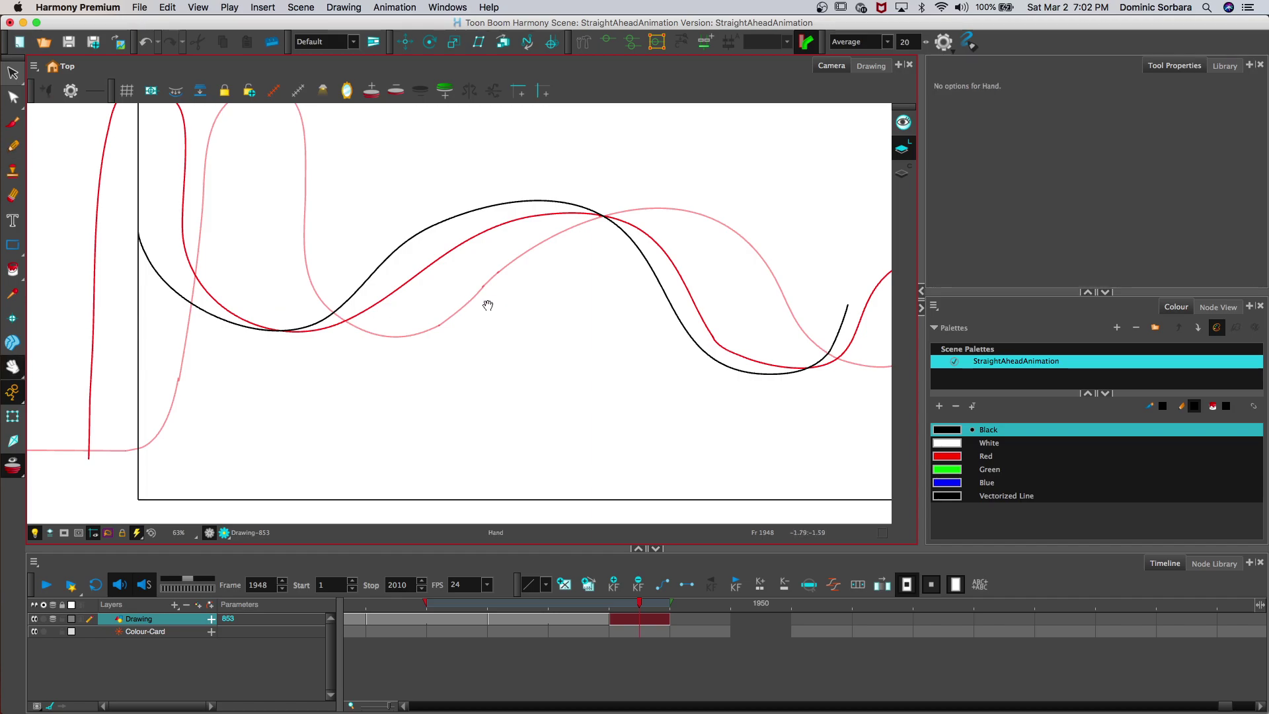
pyautogui.moveTo(490, 304); pyautogui.dragTo(247, 314)
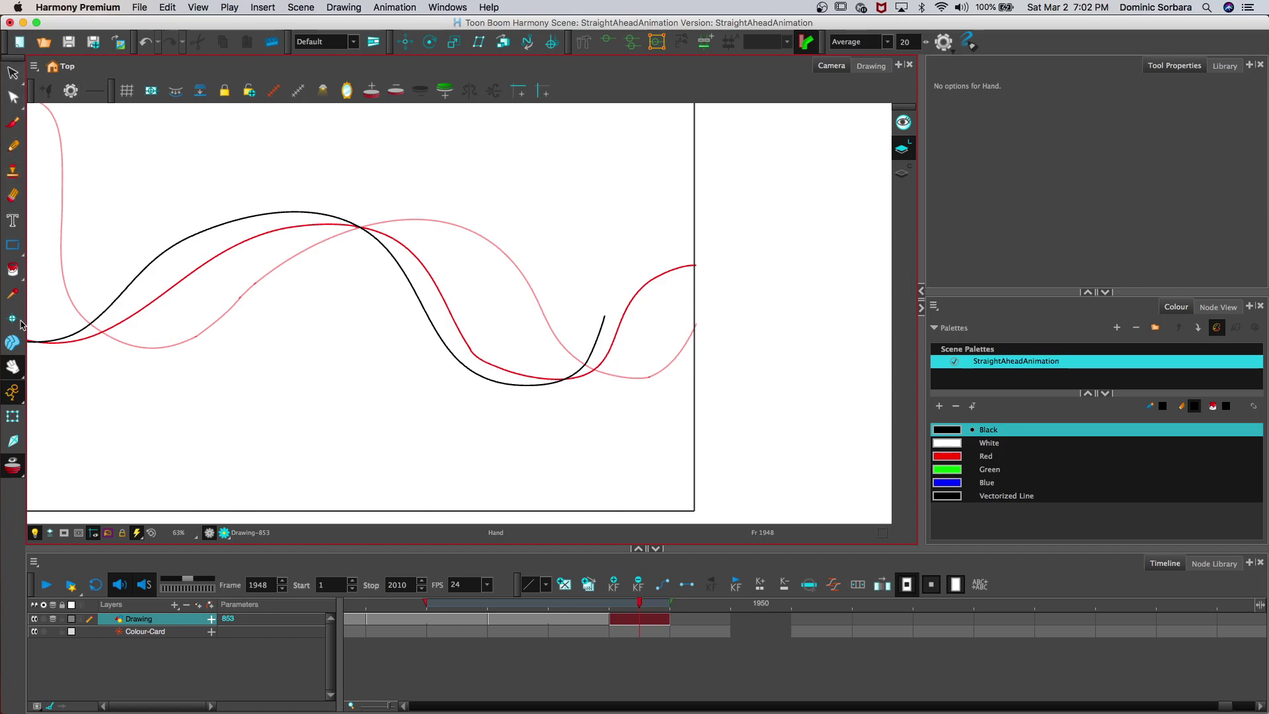
pyautogui.moveTo(185, 194); pyautogui.dragTo(415, 174)
pyautogui.press('1')
pyautogui.press('1')
pyautogui.hotkey('alt', 's')
pyautogui.moveTo(318, 205)
pyautogui.mouseDown()
pyautogui.moveTo(530, 446)
pyautogui.moveTo(156, 255)
pyautogui.moveTo(278, 208)
pyautogui.mouseUp()
pyautogui.moveTo(471, 289)
pyautogui.mouseDown()
pyautogui.moveTo(442, 289)
pyautogui.moveTo(456, 296)
pyautogui.mouseUp()
pyautogui.click(391, 199)
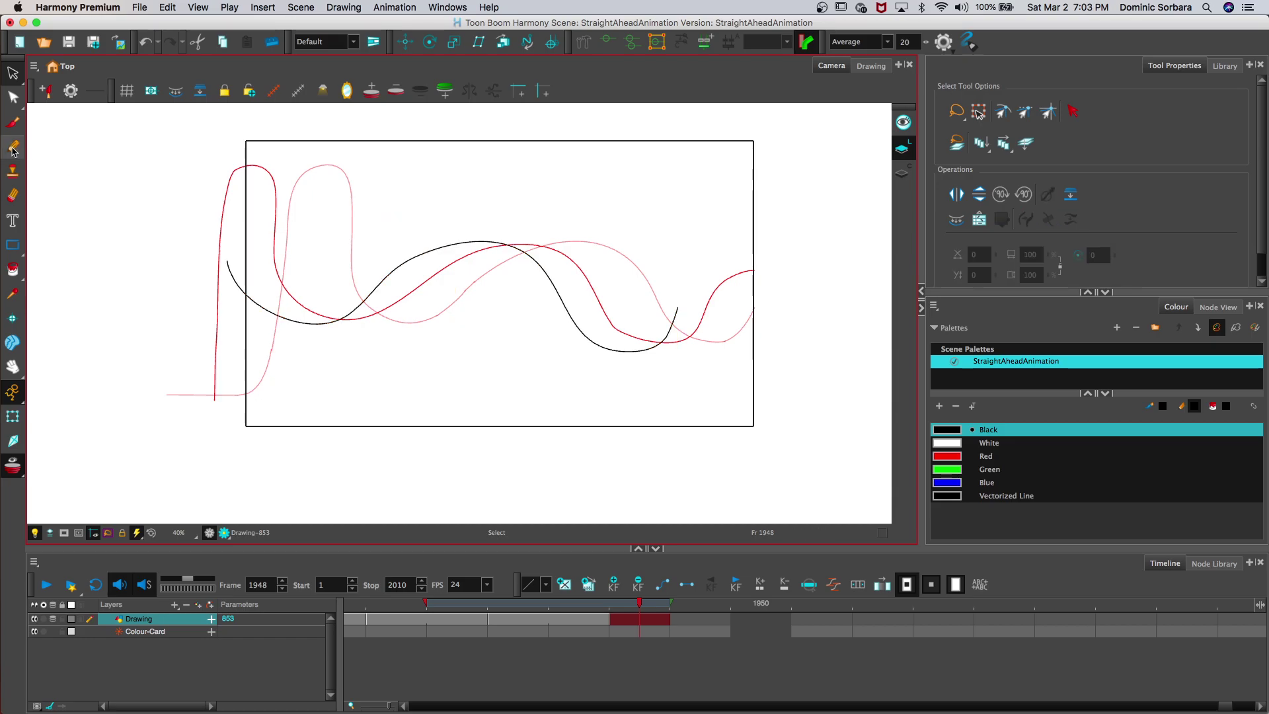
pyautogui.hotkey('alt', '/')
pyautogui.moveTo(677, 309)
pyautogui.mouseDown()
pyautogui.moveTo(717, 268)
pyautogui.moveTo(757, 291)
pyautogui.mouseUp()
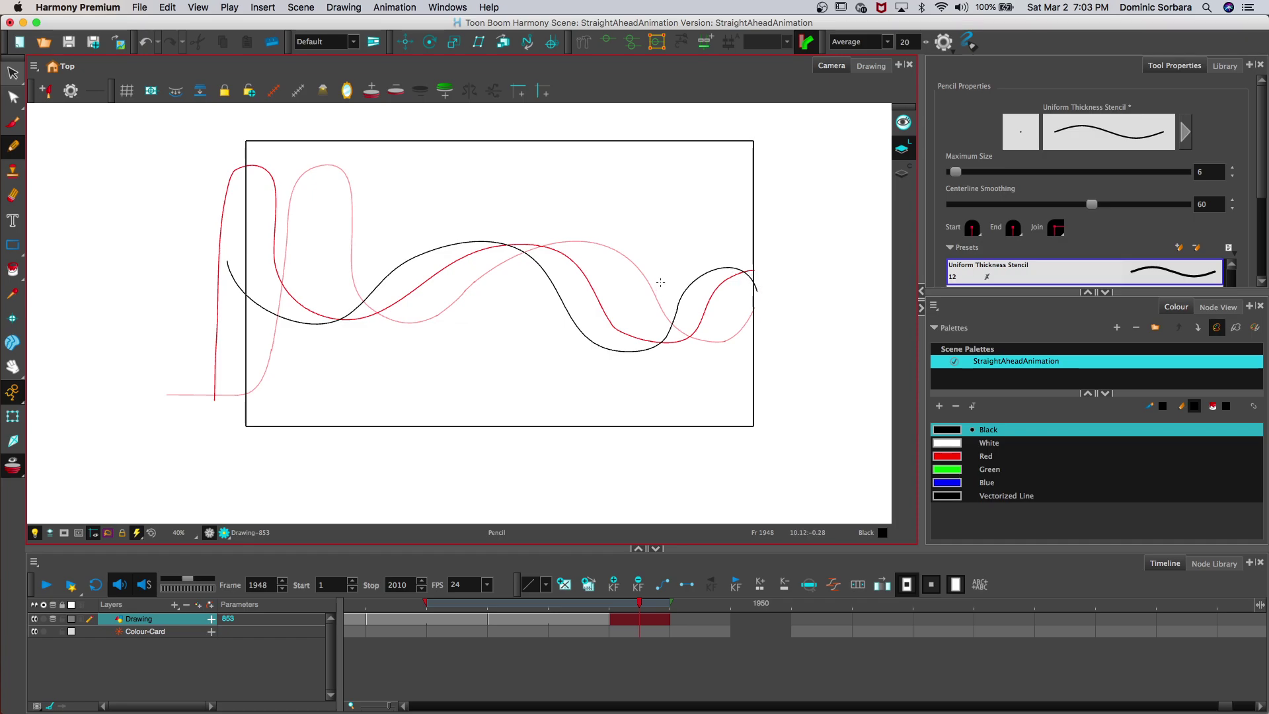
# Step: Extend frame 1948's drawing through frame 1949 and select the empty cell at frame 1950 with the Drawing layer's onion skin on
pyautogui.click(55, 619)
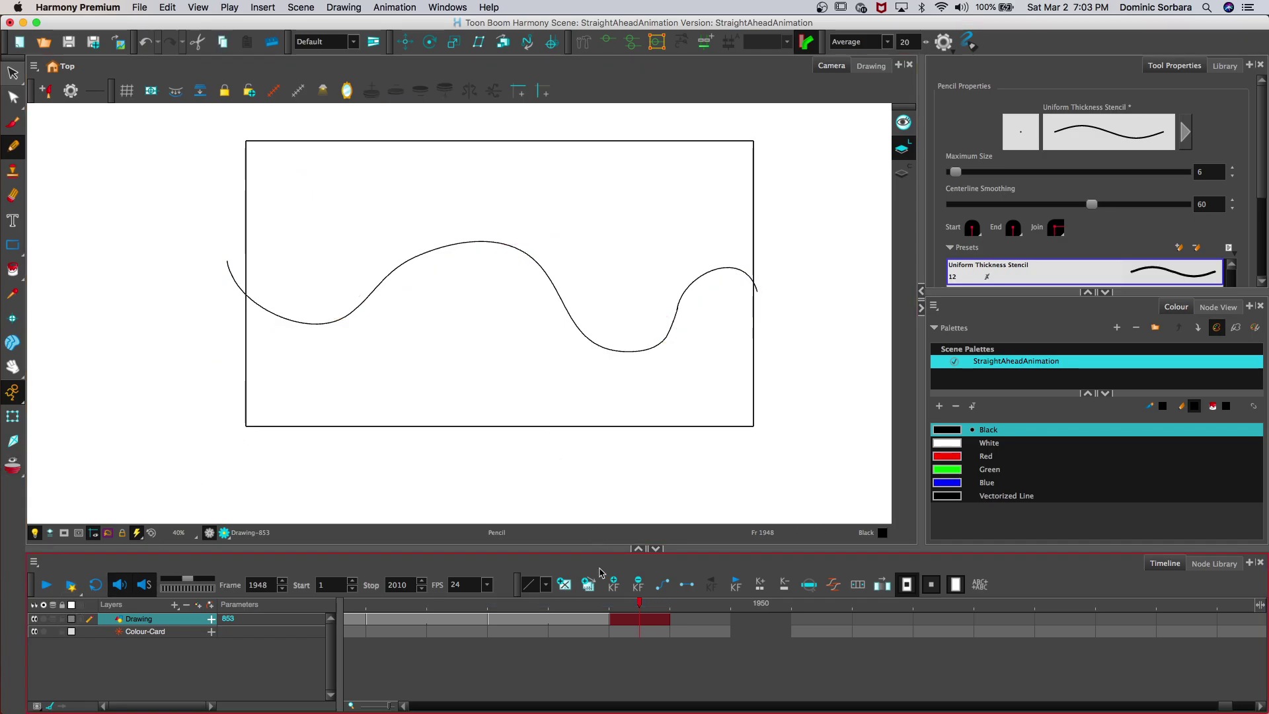
pyautogui.moveTo(639, 600)
pyautogui.mouseDown()
pyautogui.moveTo(590, 608)
pyautogui.moveTo(691, 611)
pyautogui.mouseUp()
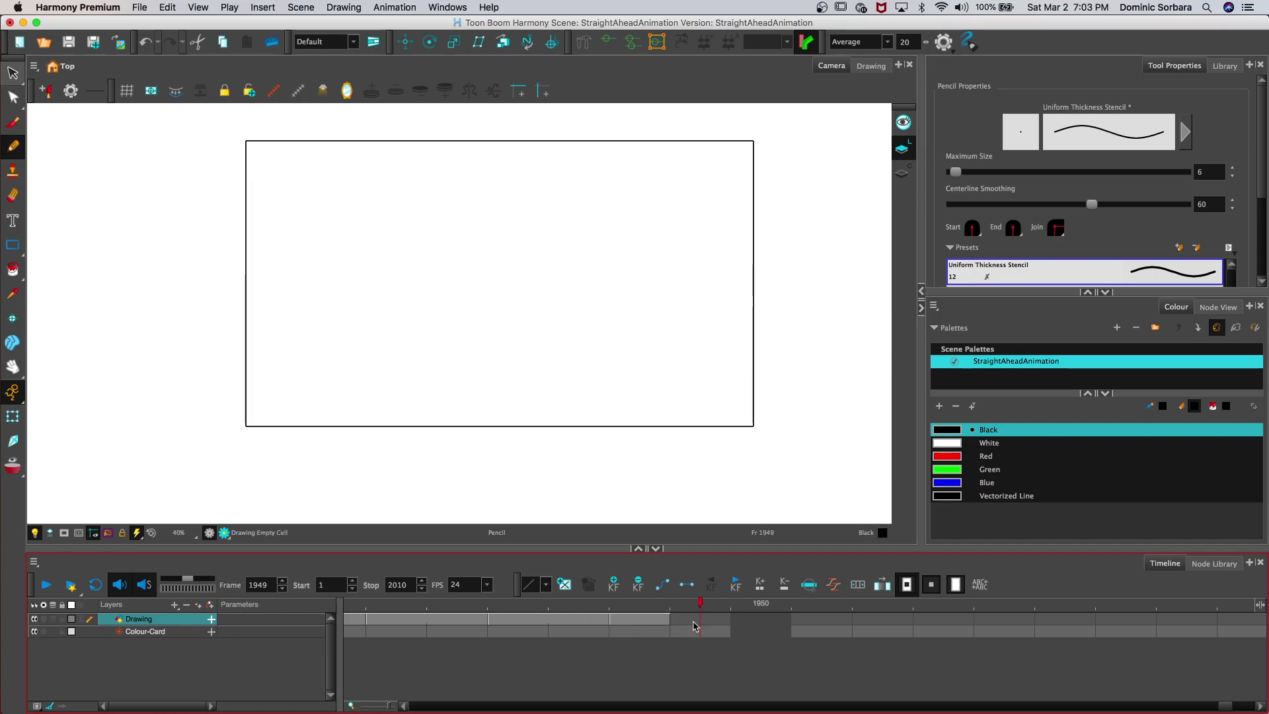
pyautogui.click(760, 626)
pyautogui.click(55, 619)
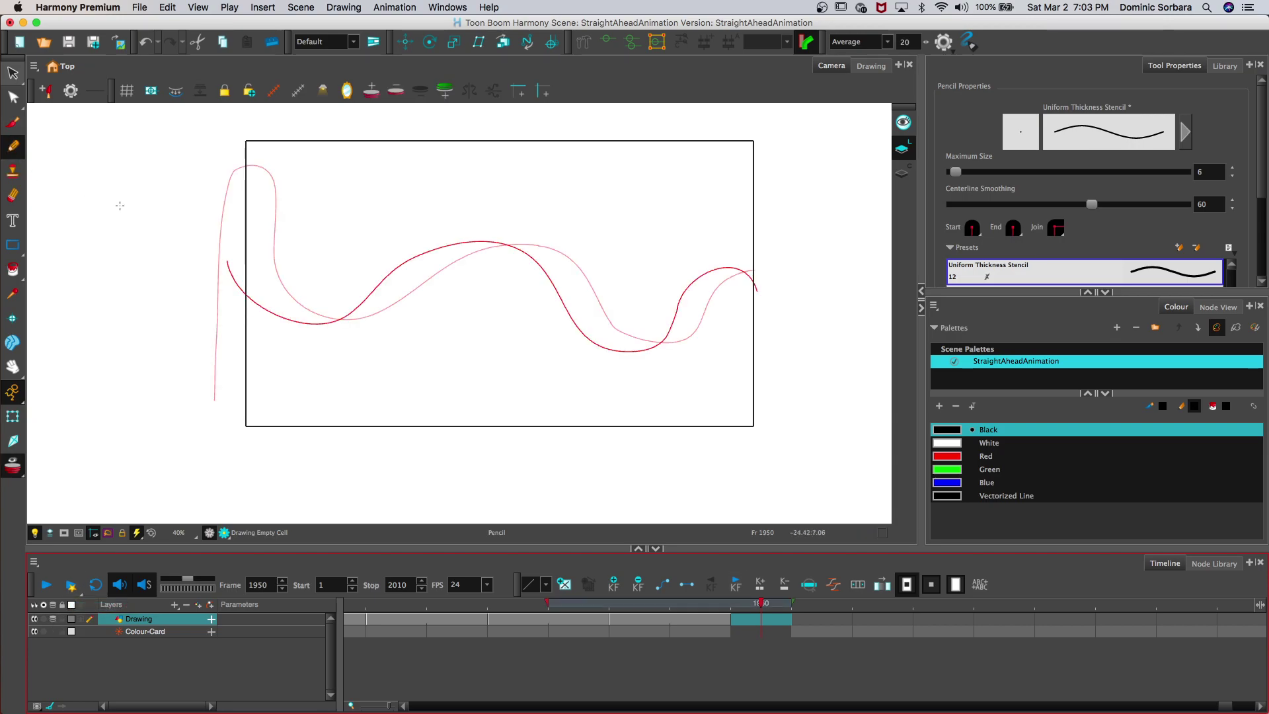
# Step: Draw frame 1950's wave shifted further left, with two crests and three troughs, from the camera frame's left edge to its right edge
pyautogui.moveTo(244, 293)
pyautogui.mouseDown()
pyautogui.moveTo(291, 313)
pyautogui.moveTo(343, 268)
pyautogui.mouseUp()
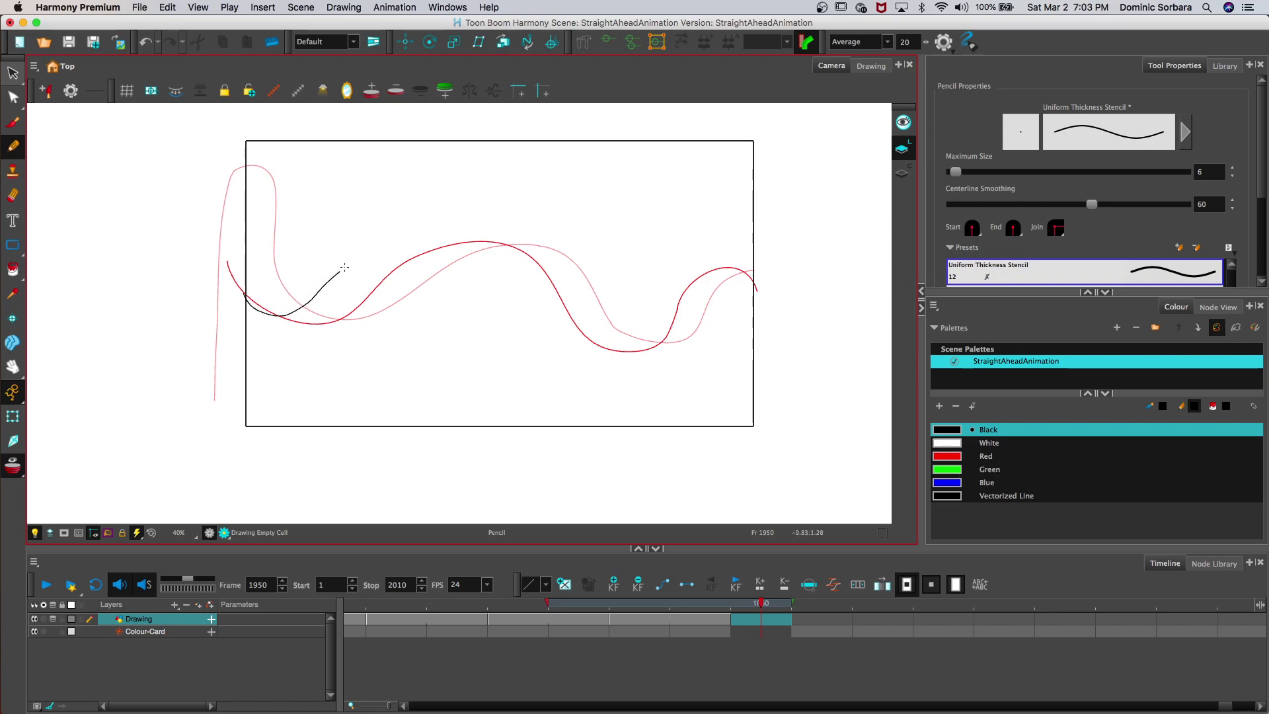
pyautogui.moveTo(481, 245); pyautogui.dragTo(509, 307)
pyautogui.moveTo(557, 348); pyautogui.dragTo(587, 349)
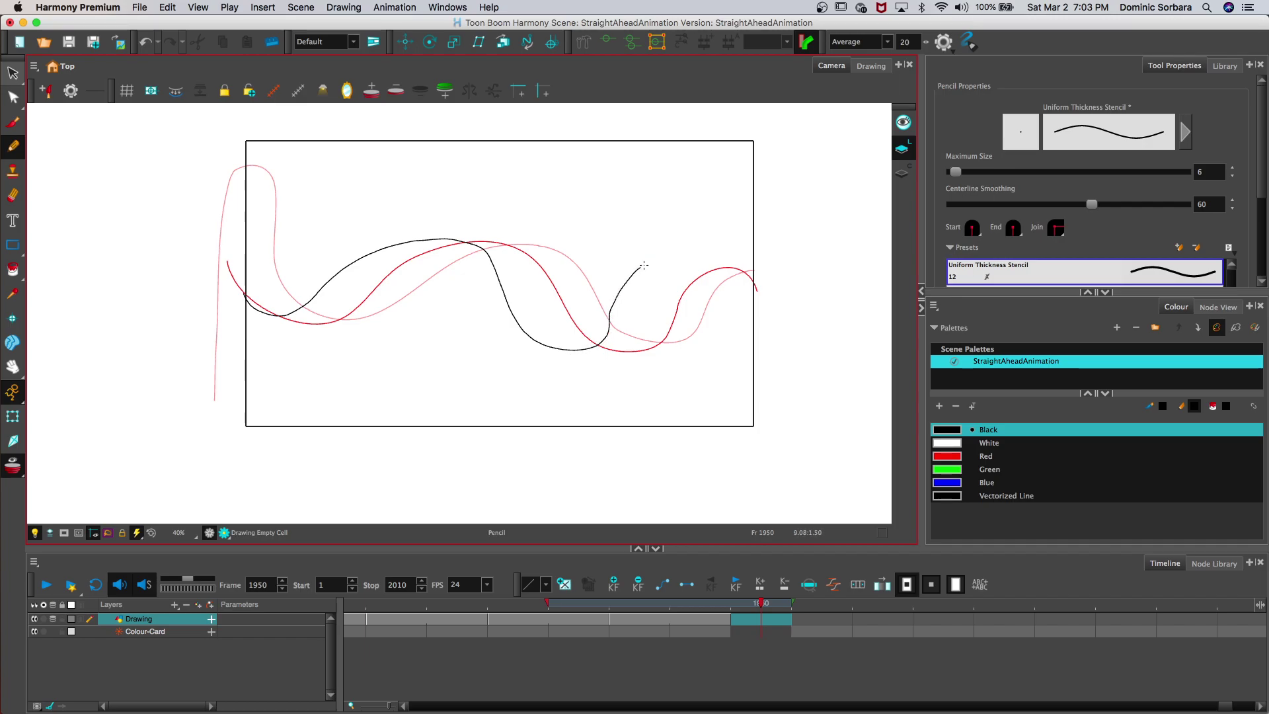
pyautogui.moveTo(675, 264); pyautogui.dragTo(691, 287)
pyautogui.moveTo(717, 346); pyautogui.dragTo(758, 347)
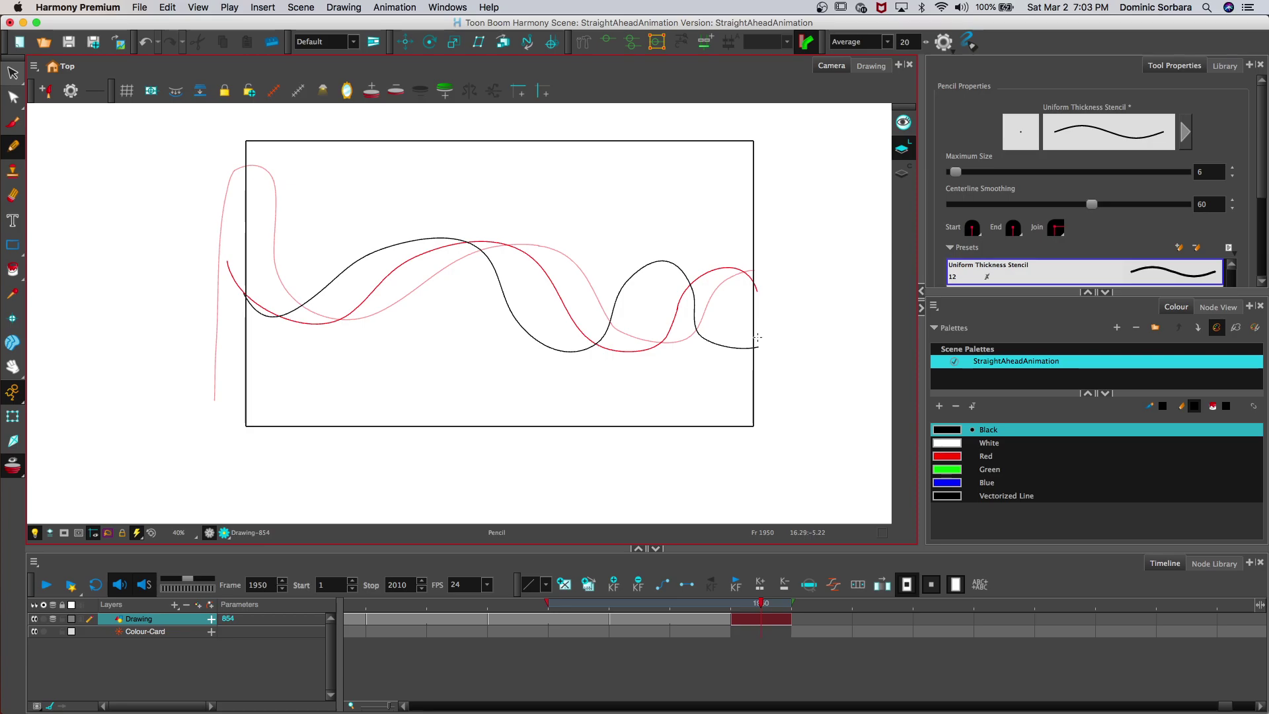
# Step: Erase the top of the second crest on frame 1950's line and ready the Pencil tool for redrawing it
pyautogui.press('2')
pyautogui.press('2')
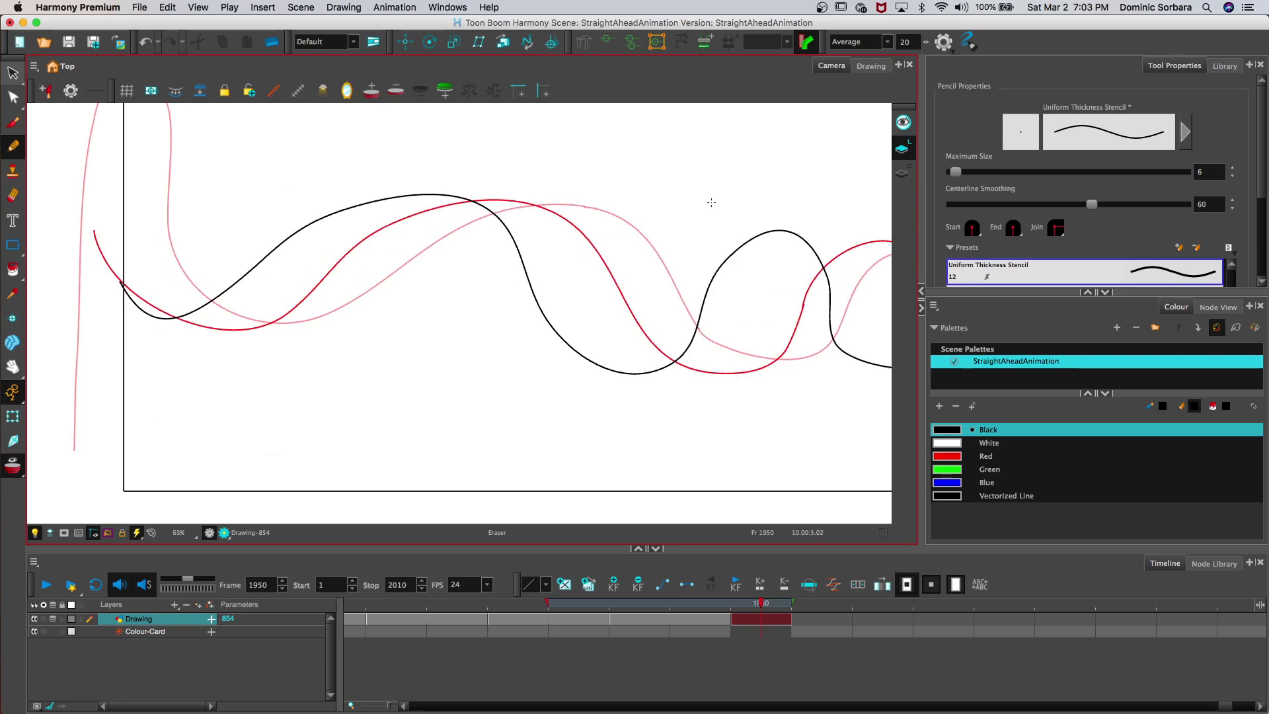
pyautogui.moveTo(714, 271)
pyautogui.mouseDown()
pyautogui.moveTo(766, 232)
pyautogui.moveTo(799, 239)
pyautogui.moveTo(828, 281)
pyautogui.mouseUp()
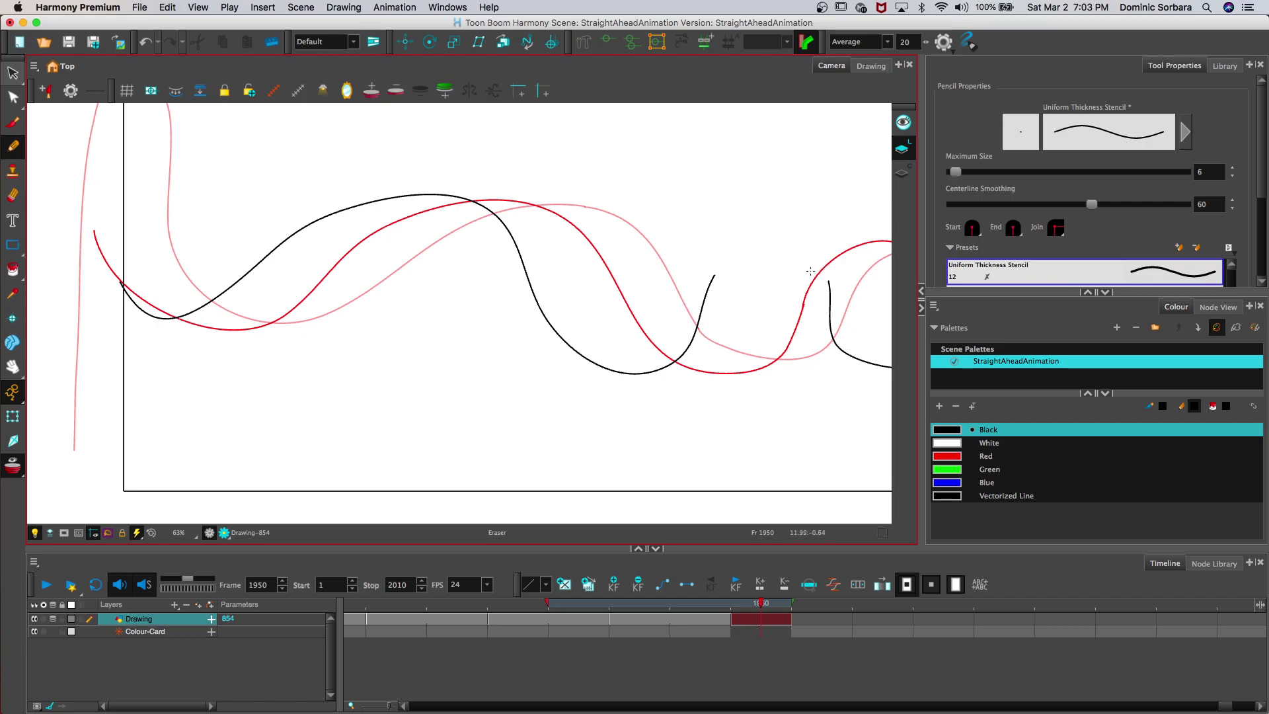
pyautogui.press('space')
pyautogui.moveTo(575, 191); pyautogui.dragTo(372, 134)
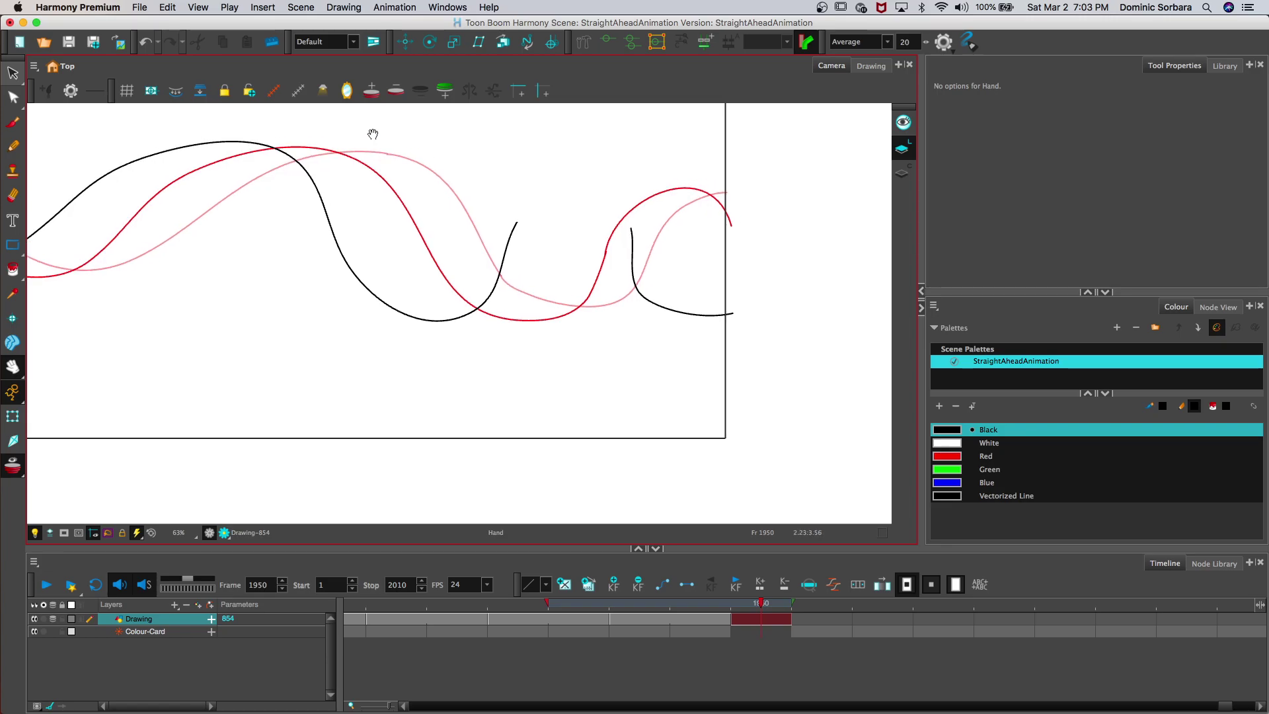
pyautogui.hotkey('alt', 'x')
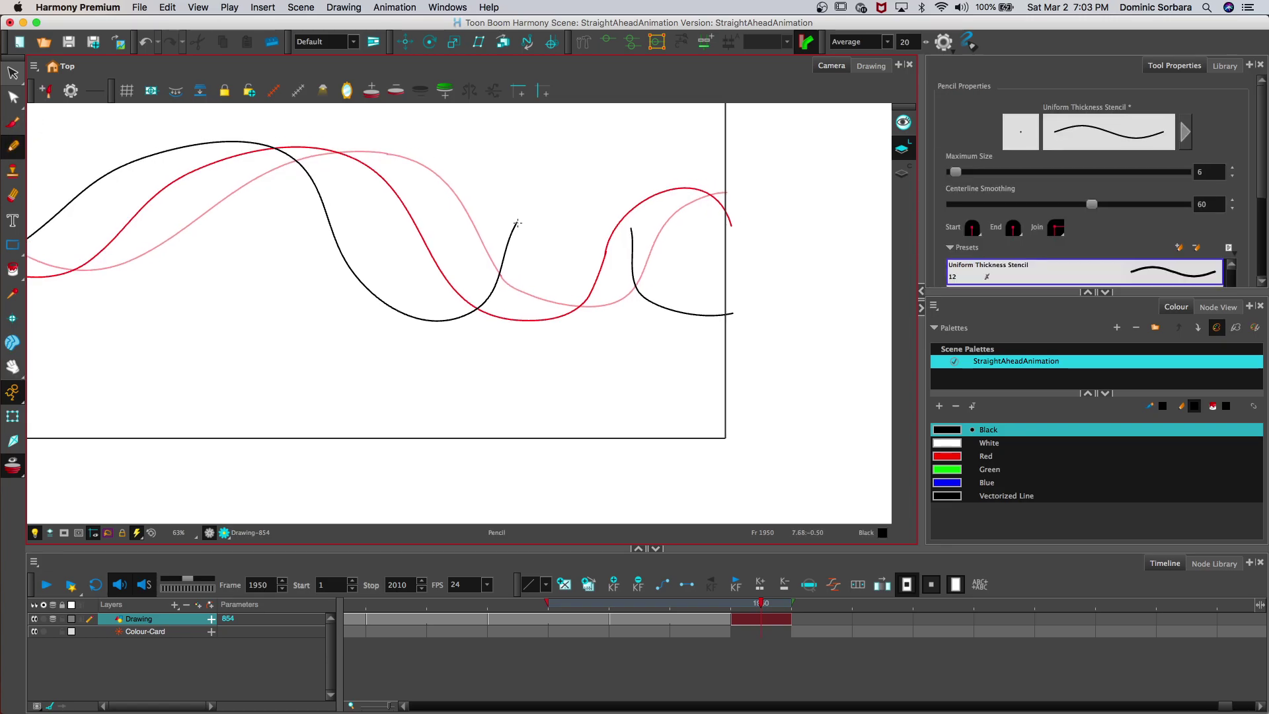
pyautogui.moveTo(590, 192); pyautogui.dragTo(594, 199)
pyautogui.hotkey('ctrl', 'z')
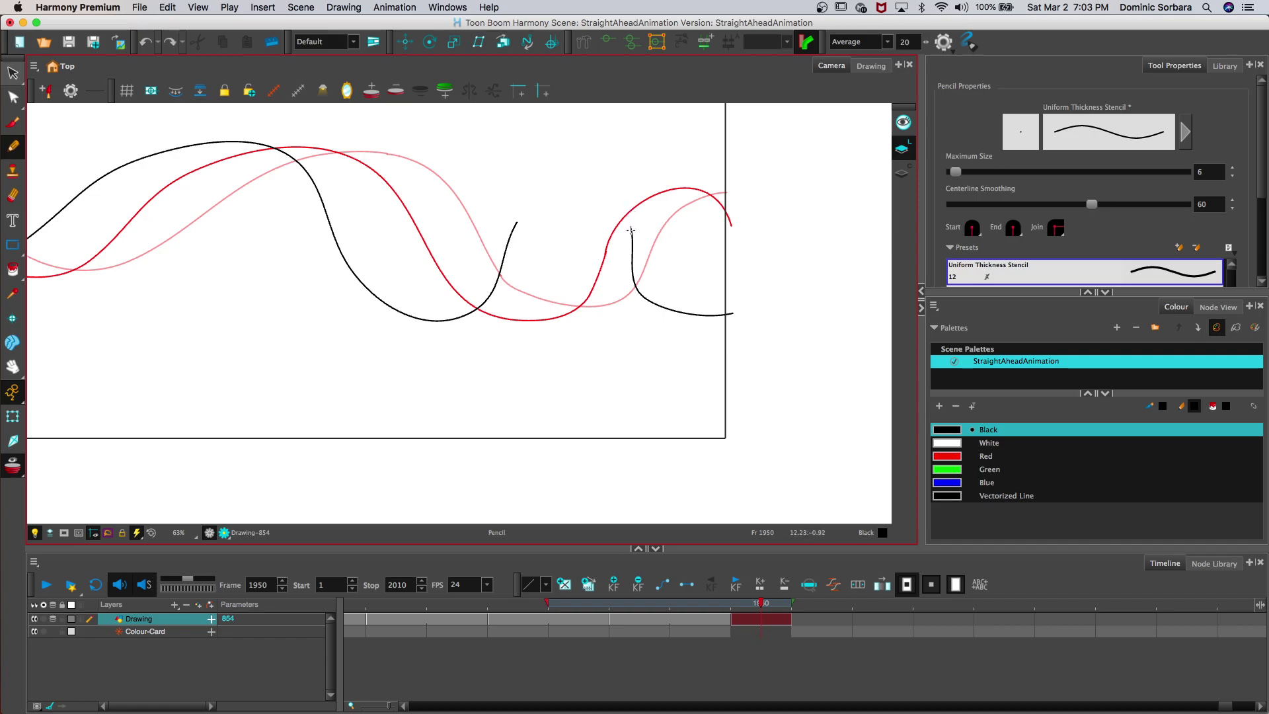
pyautogui.moveTo(618, 199)
pyautogui.mouseDown()
pyautogui.moveTo(562, 180)
pyautogui.moveTo(517, 220)
pyautogui.mouseUp()
pyautogui.hotkey('ctrl', 'z')
pyautogui.moveTo(631, 230)
pyautogui.mouseDown()
pyautogui.moveTo(580, 187)
pyautogui.moveTo(631, 232)
pyautogui.moveTo(597, 182)
pyautogui.mouseUp()
pyautogui.hotkey('ctrl', 'z')
pyautogui.hotkey('ctrl', 'z')
# Step: Redraw frame 1950's second crest as a smooth rounded arch joining the two open ends, and leave the line deselected
pyautogui.moveTo(525, 209); pyautogui.dragTo(502, 242)
pyautogui.click(13, 73)
pyautogui.moveTo(529, 176)
pyautogui.mouseDown()
pyautogui.moveTo(569, 152)
pyautogui.moveTo(526, 153)
pyautogui.moveTo(573, 167)
pyautogui.mouseUp()
pyautogui.click(568, 134)
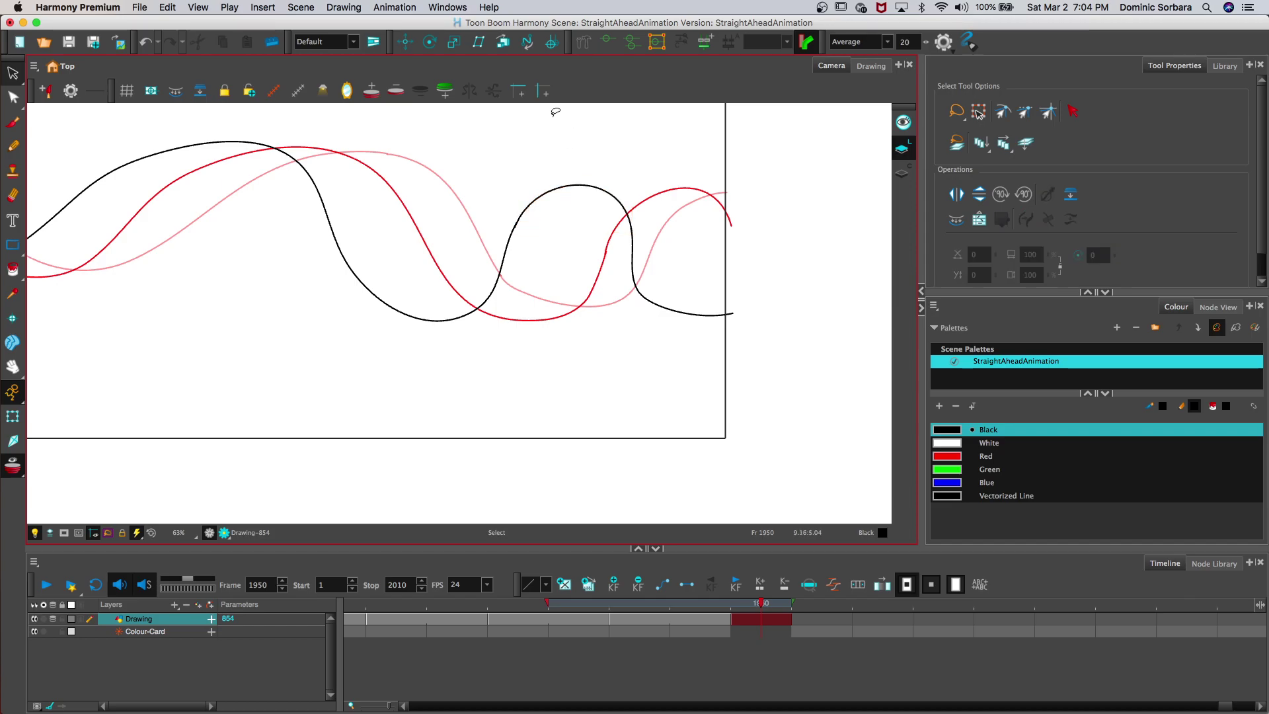
# Step: Turn off the Drawing layer's onion skin and play the animation from frame 1879 to the scene's end
pyautogui.press('2')
pyautogui.press('2')
pyautogui.press('2')
pyautogui.press('2')
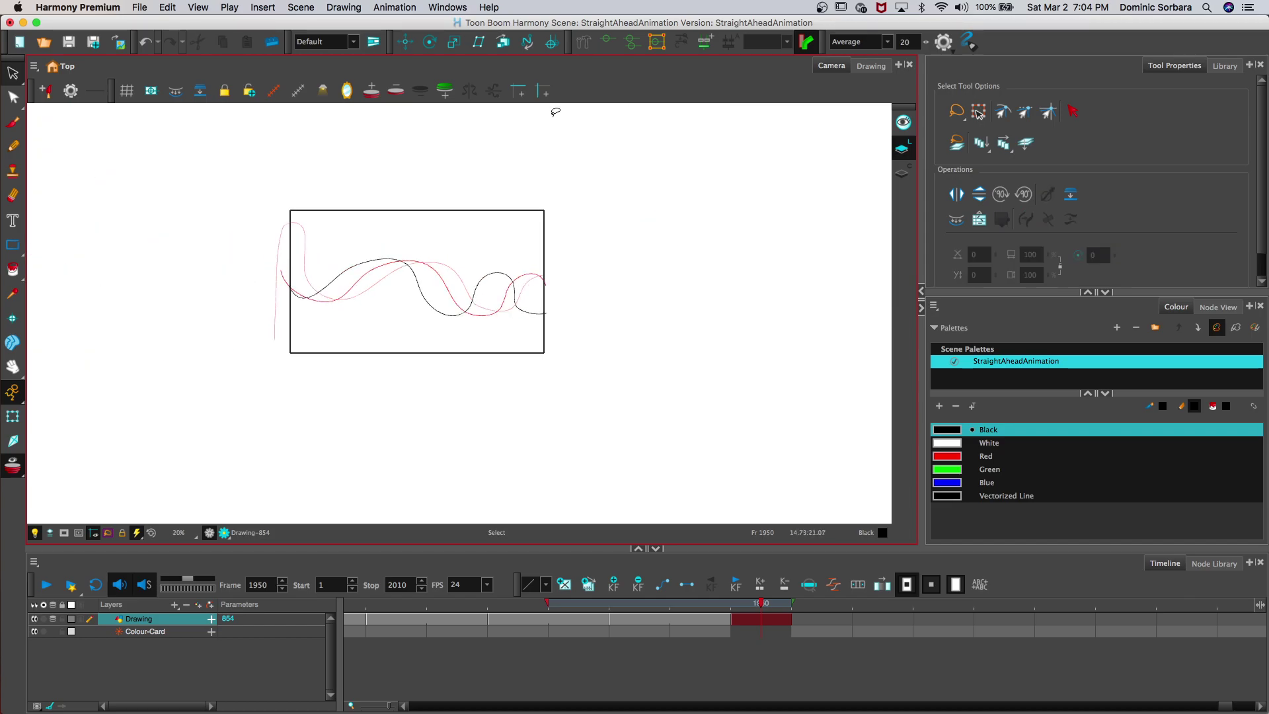
pyautogui.click(53, 619)
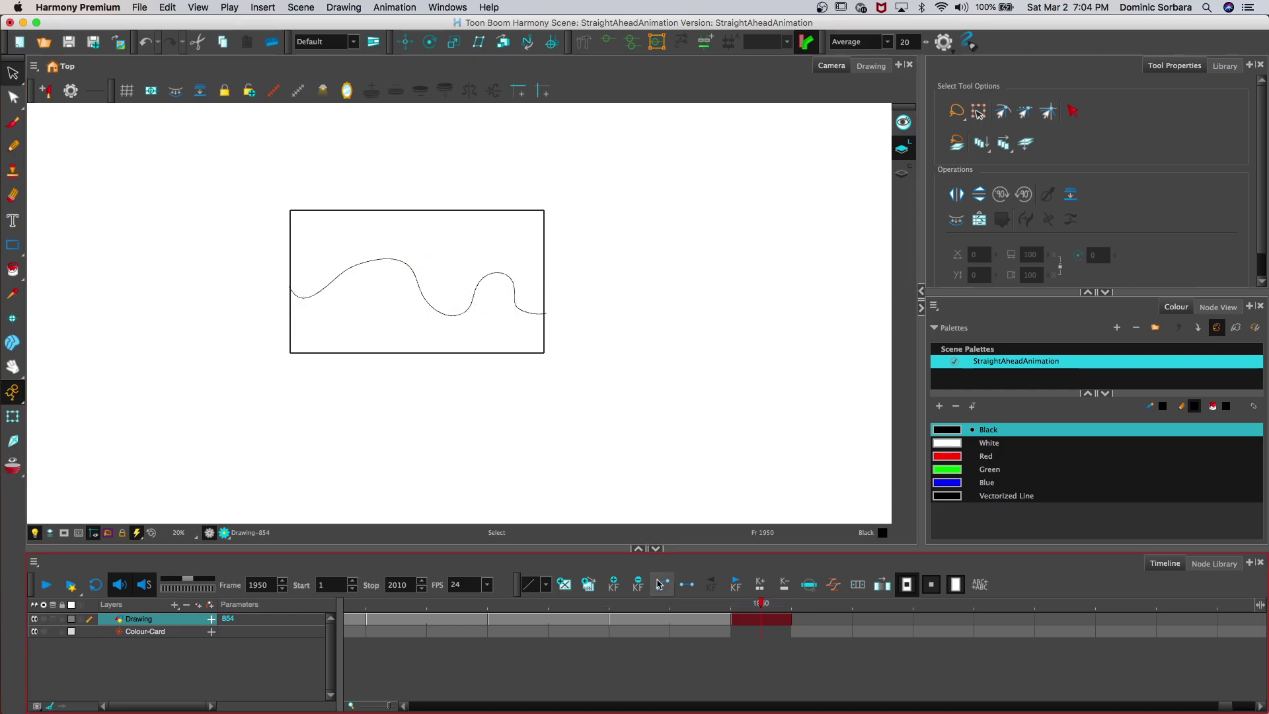
pyautogui.moveTo(765, 602)
pyautogui.mouseDown()
pyautogui.moveTo(369, 573)
pyautogui.moveTo(315, 601)
pyautogui.mouseUp()
pyautogui.click(44, 587)
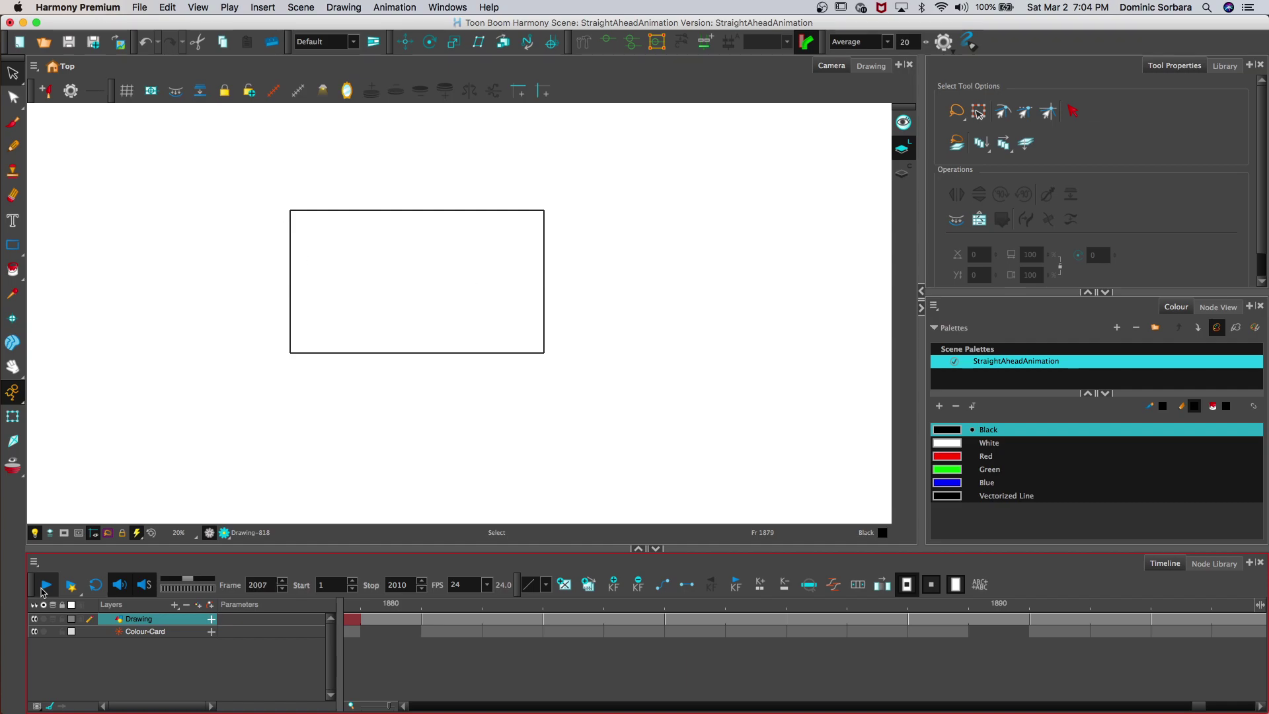
pyautogui.click(575, 513)
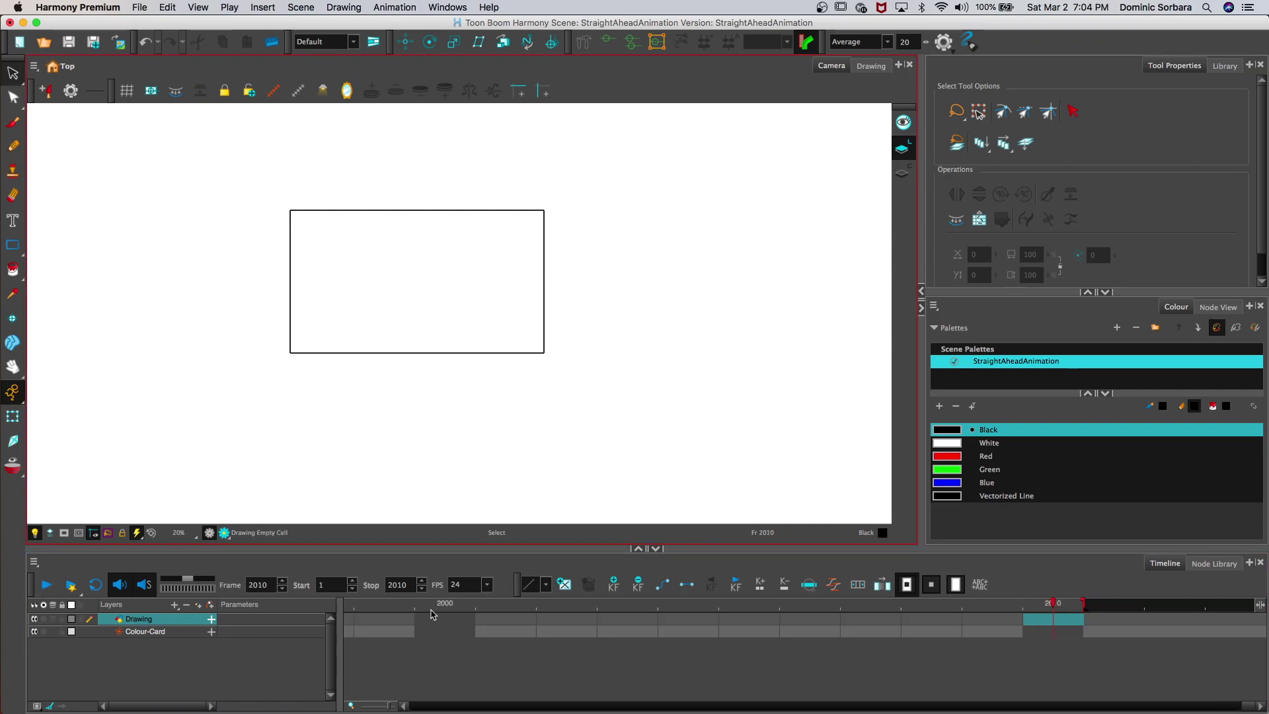
# Step: Extend frame 1950's drawing through frame 1951 and move past it to the Drawing layer's empty cell at frame 1953
pyautogui.moveTo(430, 607)
pyautogui.mouseDown()
pyautogui.moveTo(232, 609)
pyautogui.moveTo(609, 606)
pyautogui.moveTo(581, 622)
pyautogui.moveTo(622, 620)
pyautogui.mouseUp()
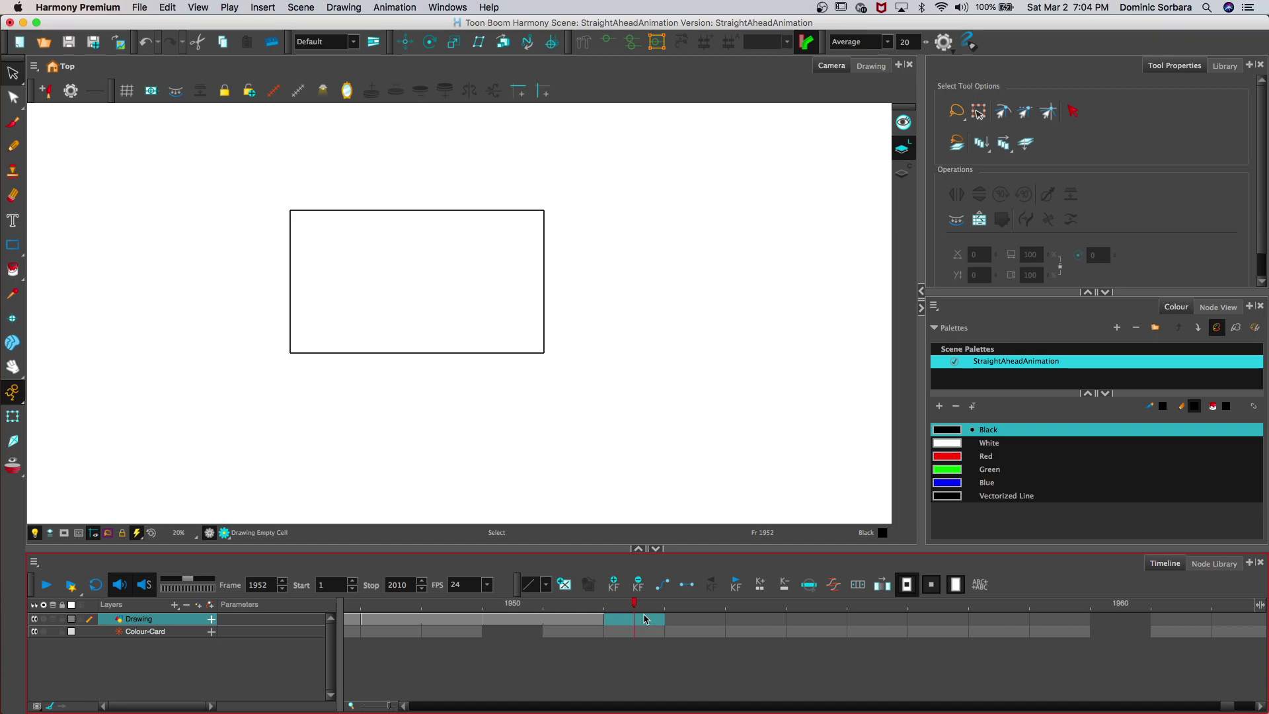
pyautogui.click(687, 606)
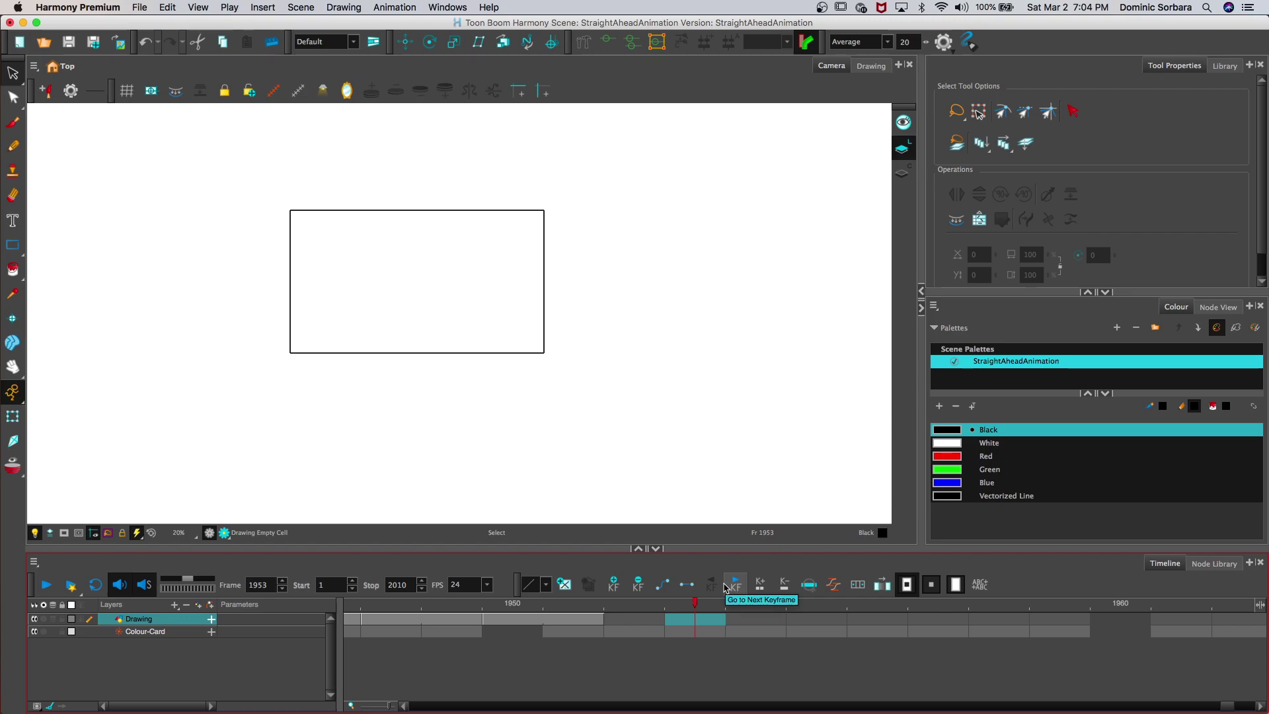
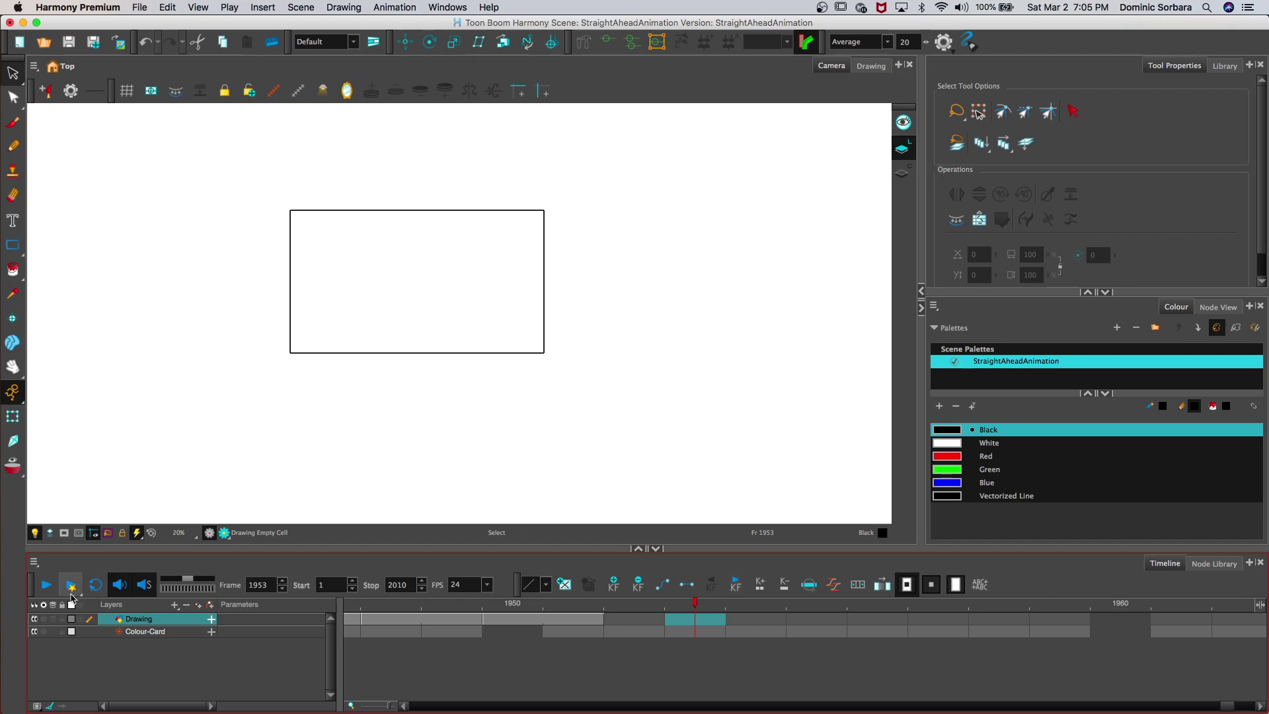
# Step: Turn on the Drawing layer's onion skin and draw frame 1953's two-crested line, shifted left of the previous wave, down the second crest's far side
pyautogui.click(53, 619)
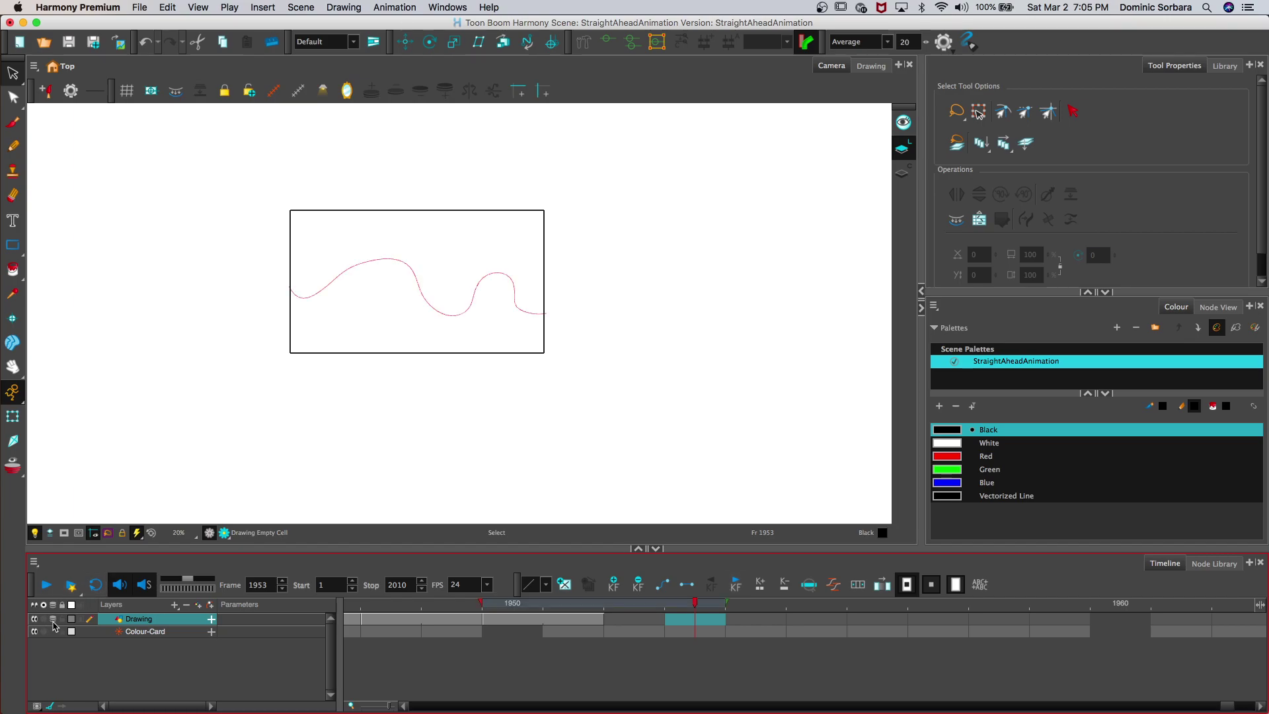
pyautogui.click(13, 366)
pyautogui.moveTo(292, 182); pyautogui.dragTo(387, 197)
pyautogui.press('2')
pyautogui.press('2')
pyautogui.press('2')
pyautogui.press('2')
pyautogui.press('2')
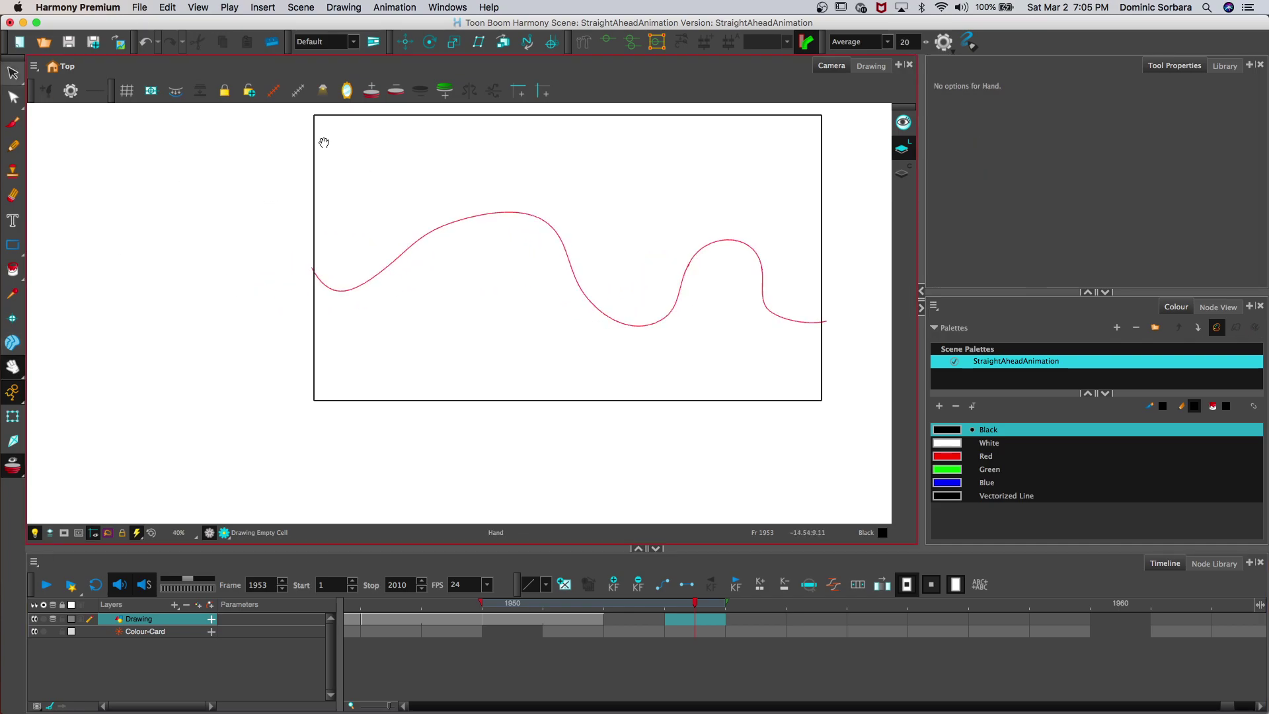
pyautogui.click(15, 146)
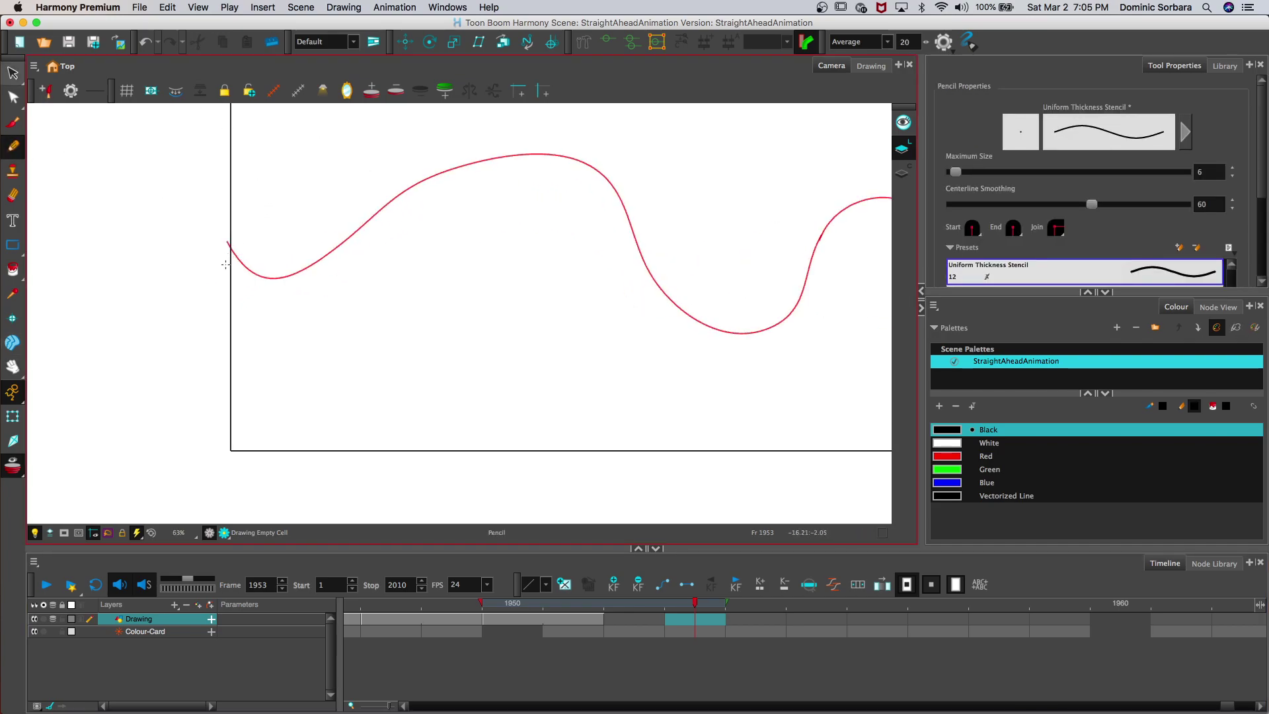
pyautogui.moveTo(284, 269)
pyautogui.mouseDown()
pyautogui.moveTo(353, 197)
pyautogui.moveTo(436, 155)
pyautogui.moveTo(525, 148)
pyautogui.moveTo(584, 220)
pyautogui.moveTo(602, 307)
pyautogui.moveTo(656, 343)
pyautogui.moveTo(715, 336)
pyautogui.moveTo(743, 236)
pyautogui.mouseUp()
pyautogui.moveTo(784, 195)
pyautogui.mouseDown()
pyautogui.moveTo(858, 210)
pyautogui.moveTo(876, 297)
pyautogui.mouseUp()
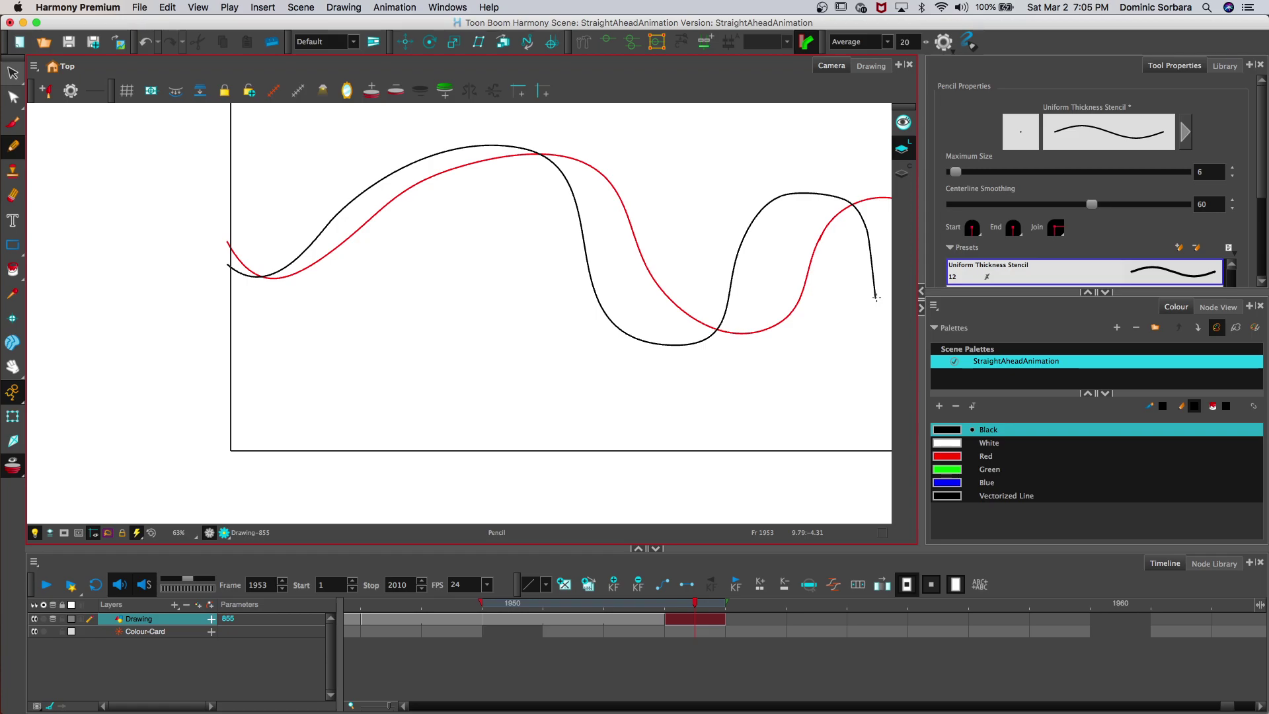
pyautogui.click(14, 367)
pyautogui.moveTo(337, 212)
pyautogui.mouseDown()
pyautogui.moveTo(319, 216)
pyautogui.moveTo(331, 214)
pyautogui.mouseUp()
pyautogui.press('2')
pyautogui.press('2')
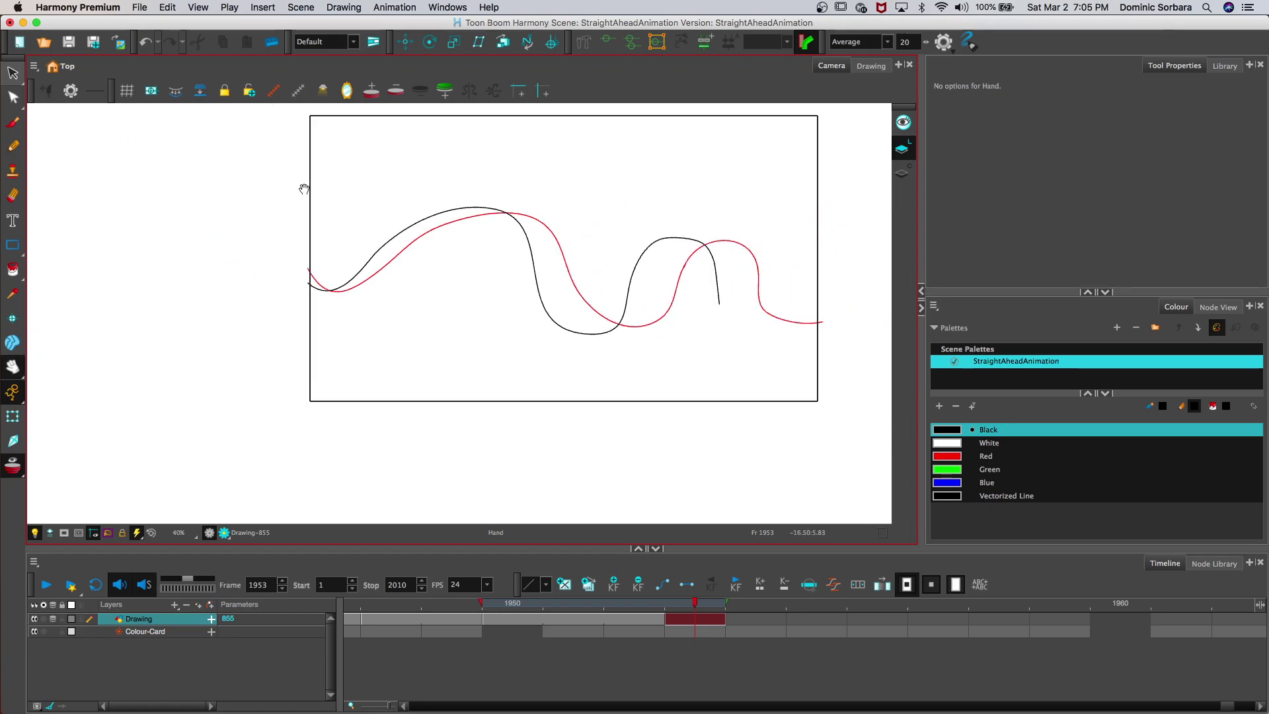
pyautogui.moveTo(487, 238); pyautogui.dragTo(471, 228)
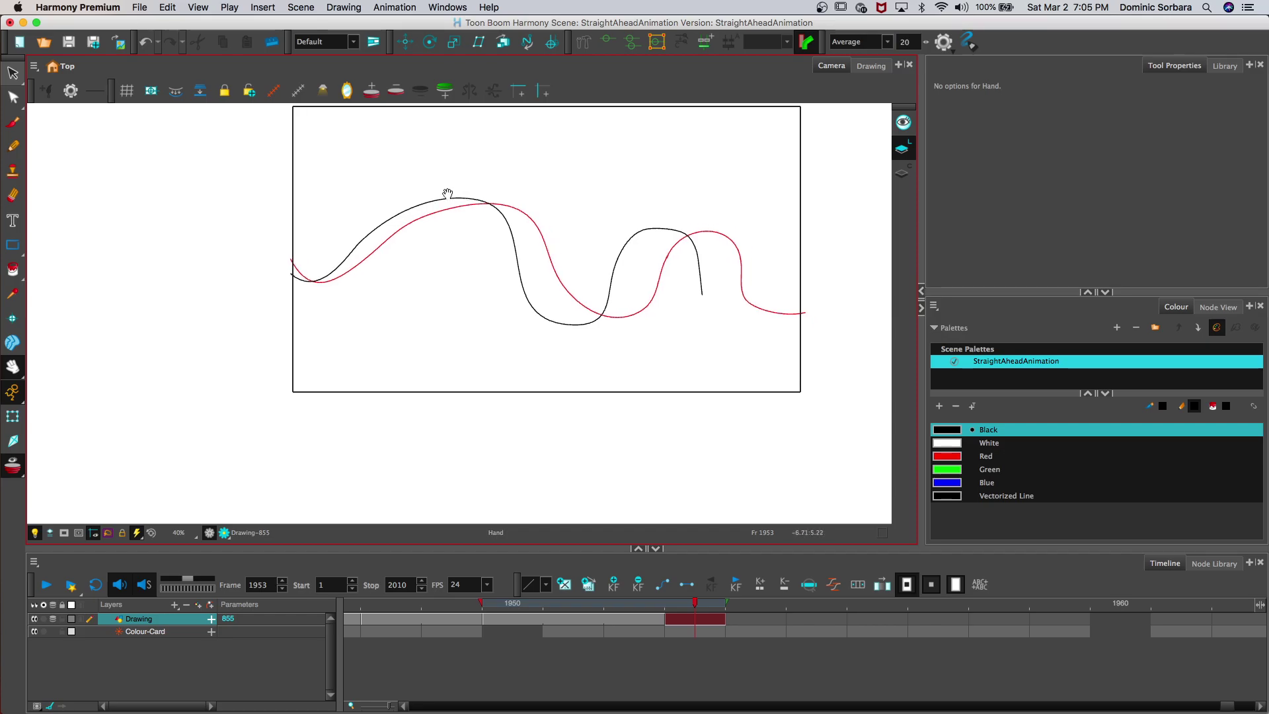
pyautogui.moveTo(409, 166); pyautogui.dragTo(247, 149)
pyautogui.click(12, 145)
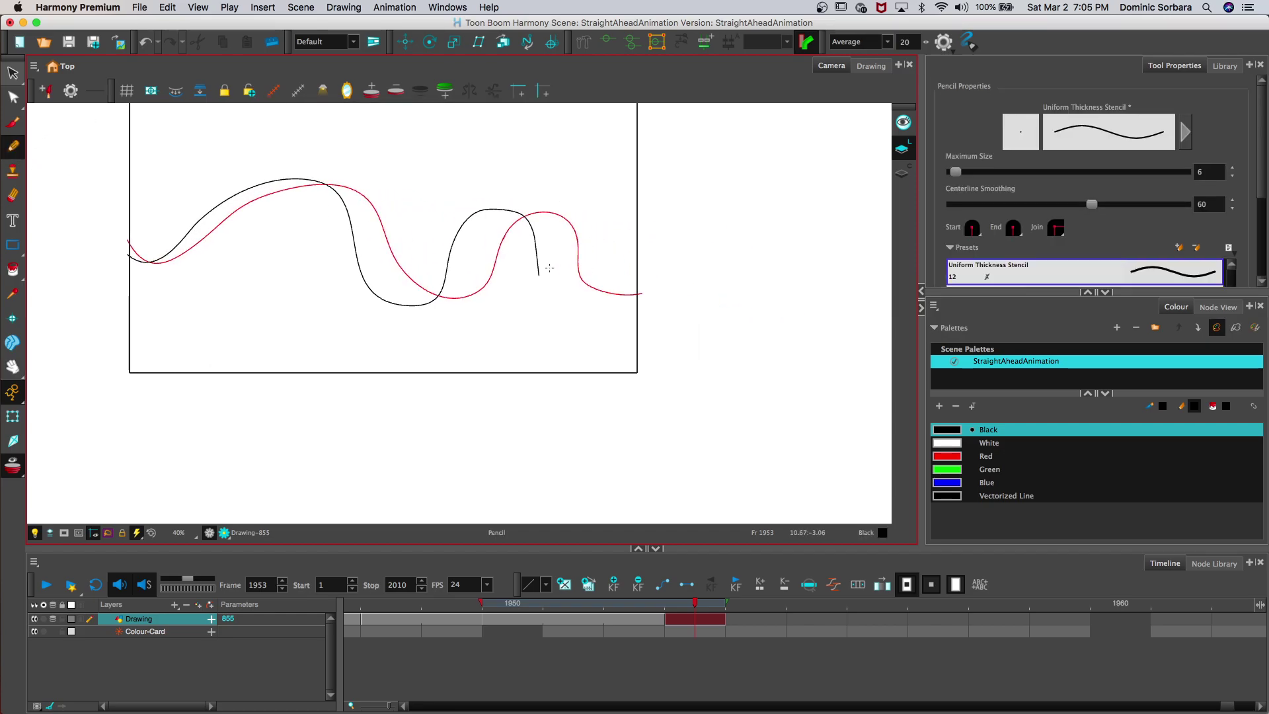
pyautogui.moveTo(540, 277)
pyautogui.mouseDown()
pyautogui.moveTo(595, 299)
pyautogui.moveTo(643, 257)
pyautogui.mouseUp()
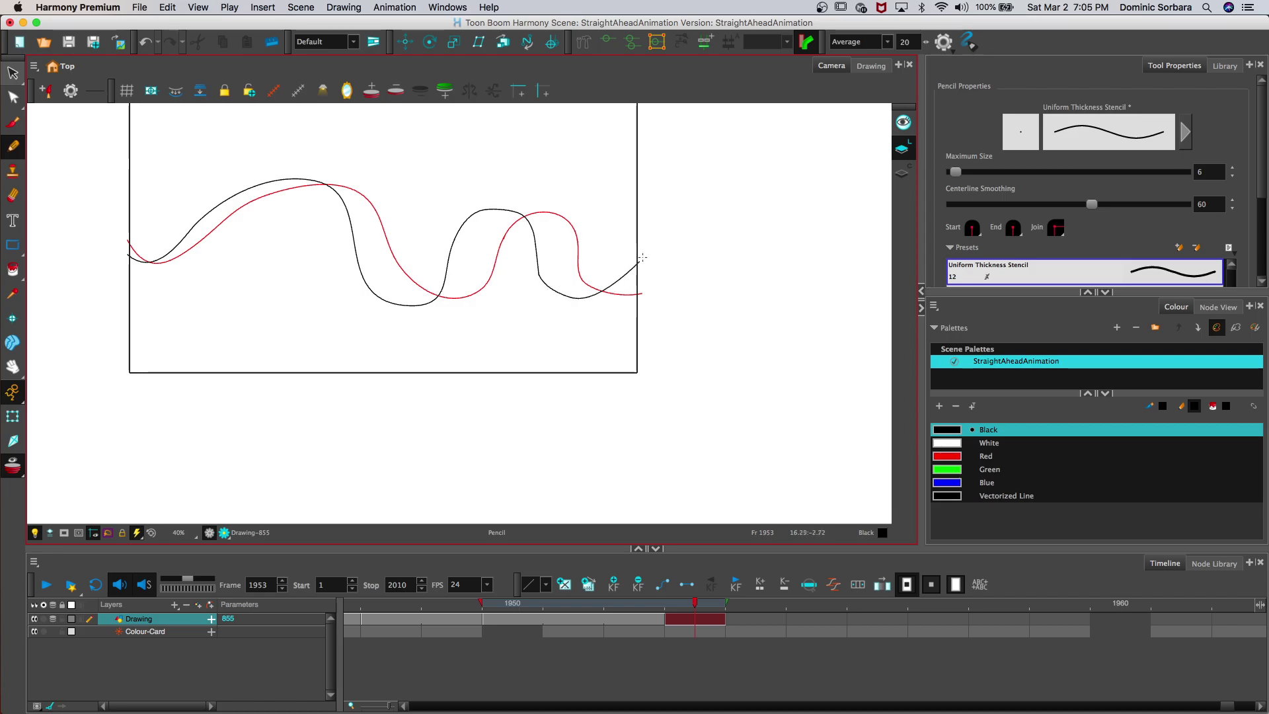
pyautogui.press('super+z')
# Step: Draw frame 1953's tail from the second crest's open end, curving down and levelling out to the camera frame's right edge
pyautogui.press('2')
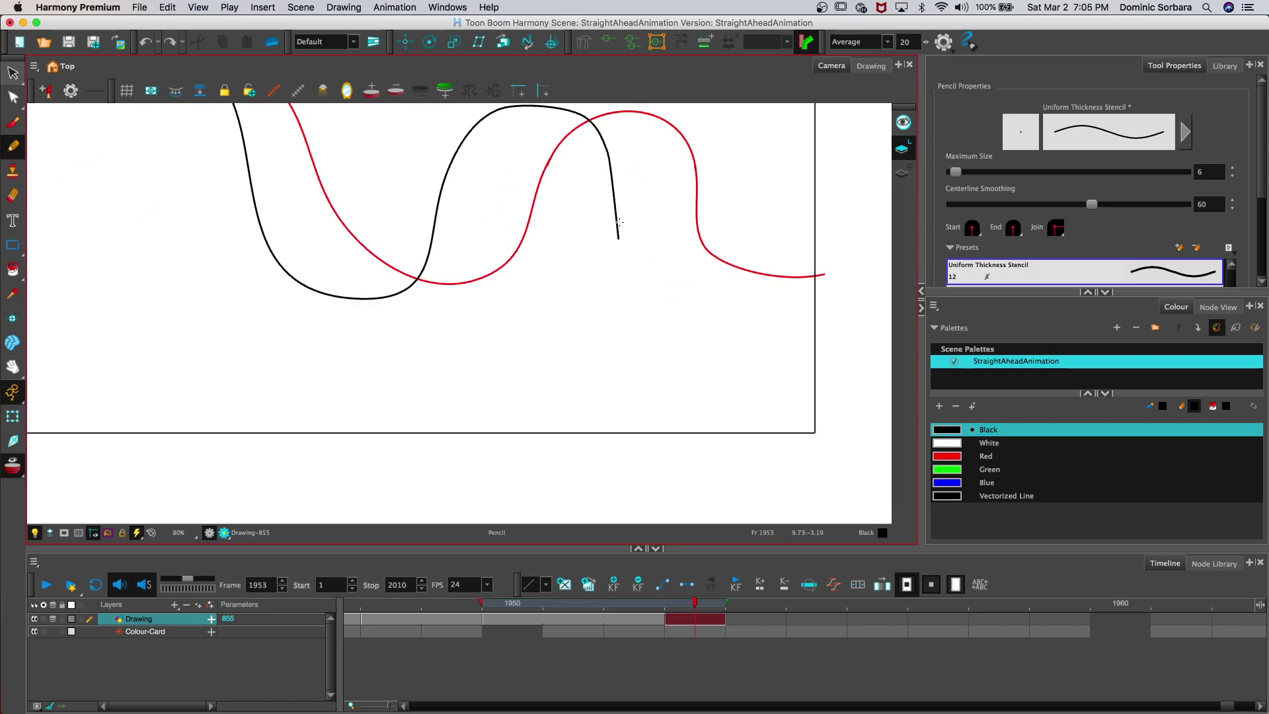
pyautogui.moveTo(618, 239)
pyautogui.mouseDown()
pyautogui.moveTo(653, 277)
pyautogui.moveTo(706, 294)
pyautogui.moveTo(817, 293)
pyautogui.mouseUp()
pyautogui.press('1')
pyautogui.press('1')
pyautogui.press('1')
pyautogui.press('2')
pyautogui.press('2')
pyautogui.press('2')
# Step: Erase the descending side of frame 1953's second crest and redraw it as a rounder curve joined smoothly to the tail
pyautogui.moveTo(553, 104)
pyautogui.mouseDown()
pyautogui.moveTo(604, 157)
pyautogui.moveTo(622, 255)
pyautogui.mouseUp()
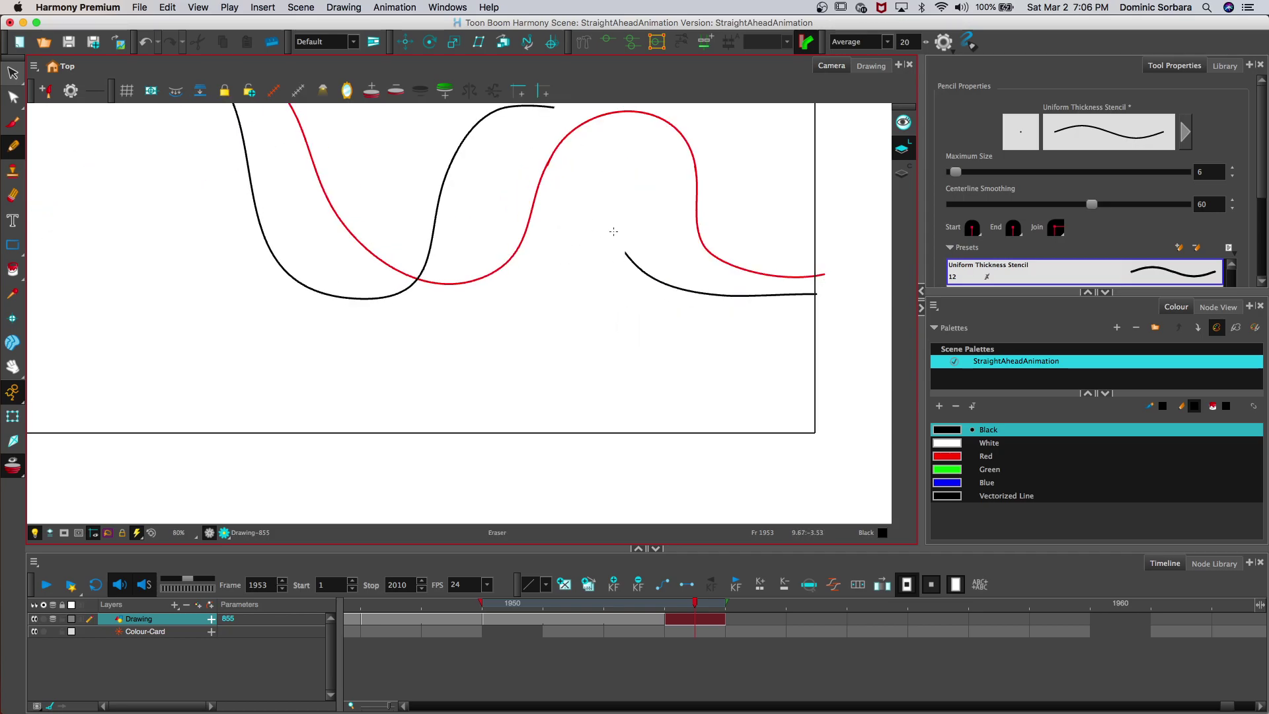
pyautogui.click(14, 145)
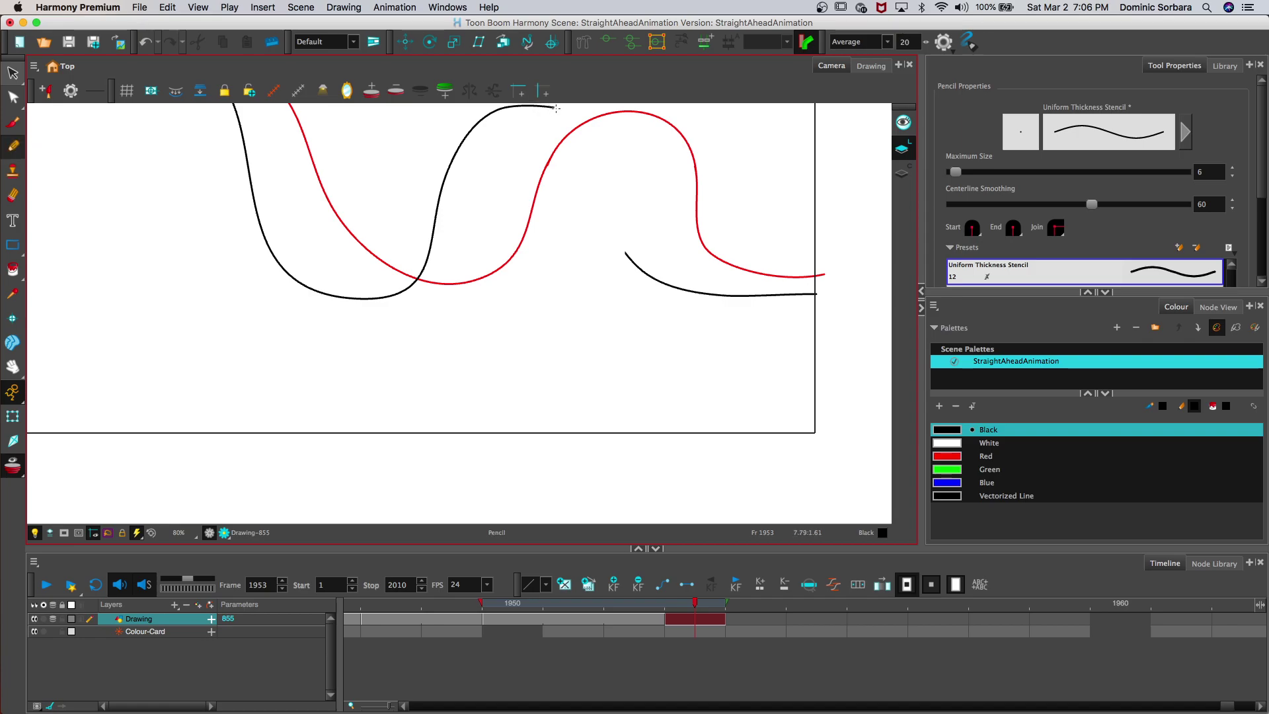
pyautogui.moveTo(554, 105)
pyautogui.mouseDown()
pyautogui.moveTo(585, 123)
pyautogui.moveTo(617, 183)
pyautogui.moveTo(631, 253)
pyautogui.mouseUp()
pyautogui.moveTo(622, 245); pyautogui.dragTo(647, 274)
pyautogui.press('super+z')
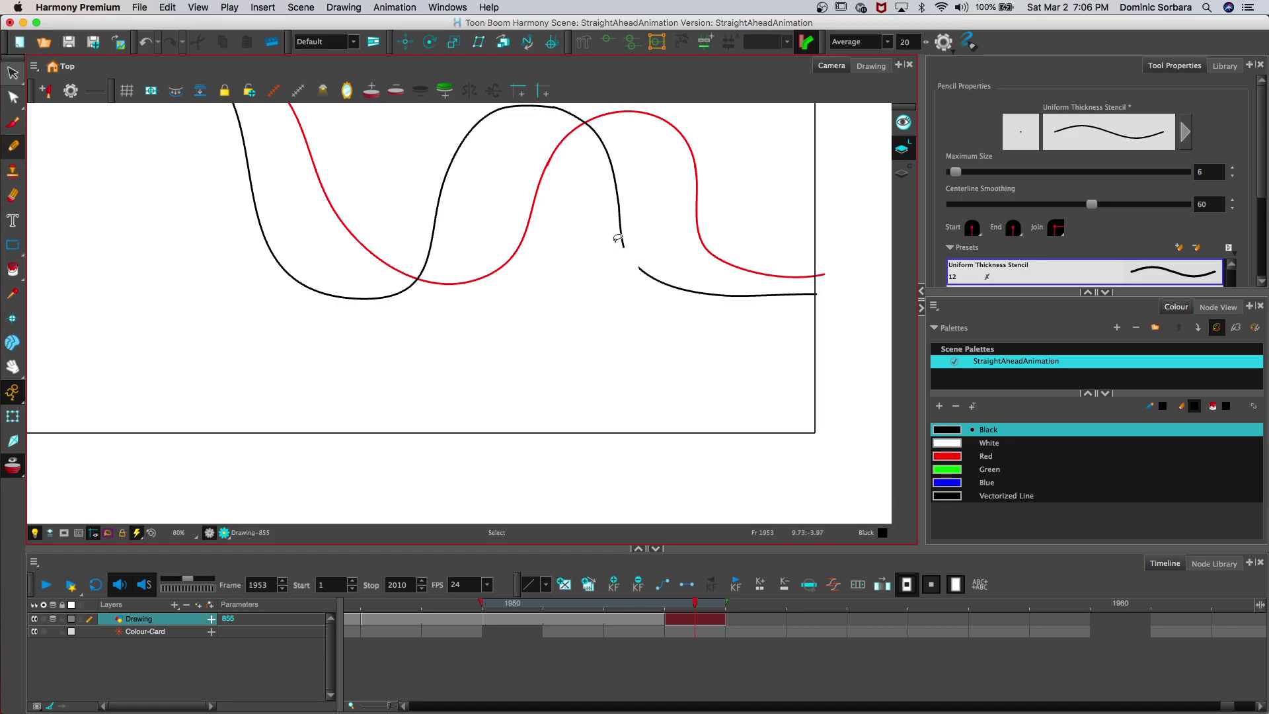
pyautogui.press('super+z')
pyautogui.moveTo(627, 257); pyautogui.dragTo(621, 235)
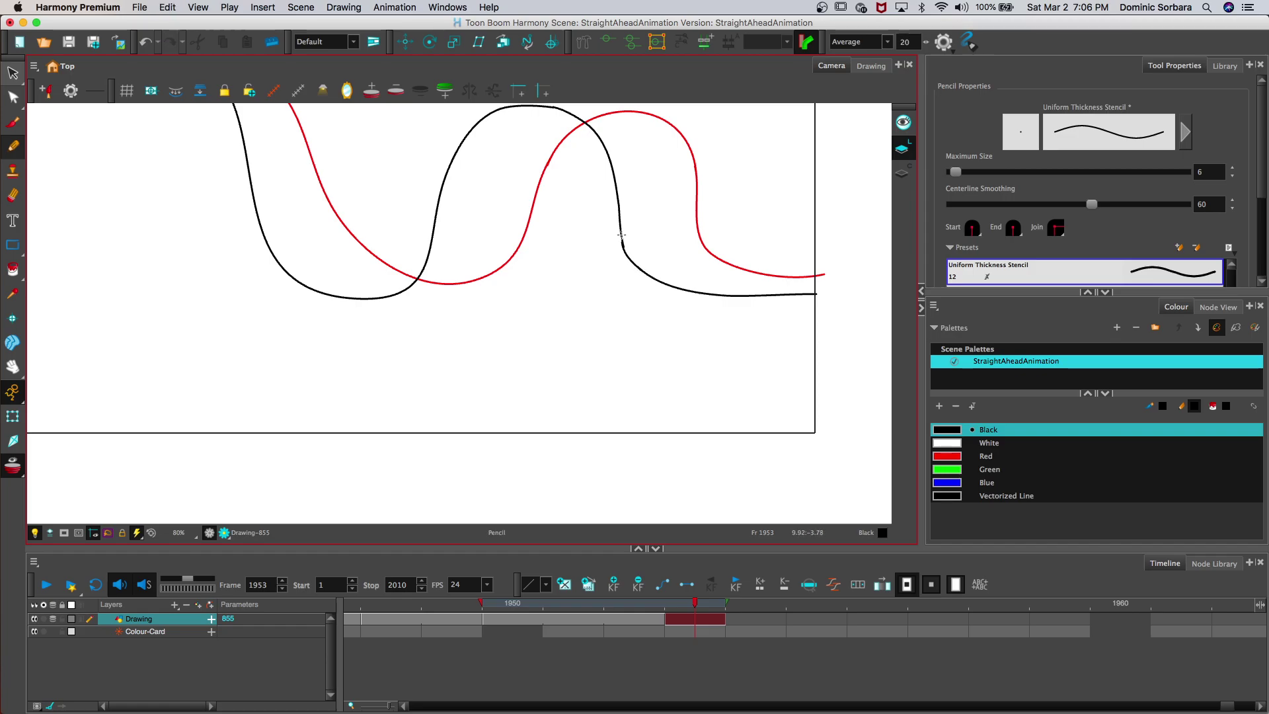
pyautogui.press('1')
pyautogui.press('1')
pyautogui.press('2')
pyautogui.press('2')
pyautogui.press('2')
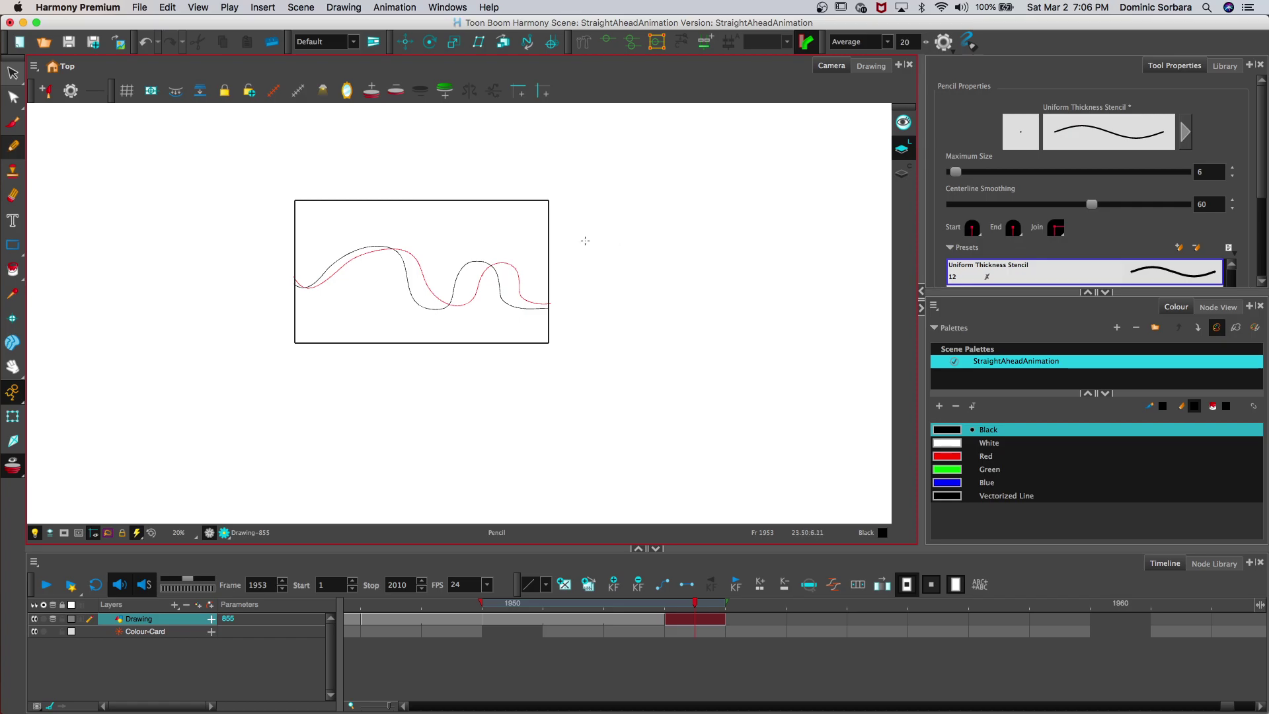
# Step: With onion skin off, extend frame 1953's drawing through frame 1954 and stretch its line's left end slightly past the camera frame
pyautogui.click(53, 617)
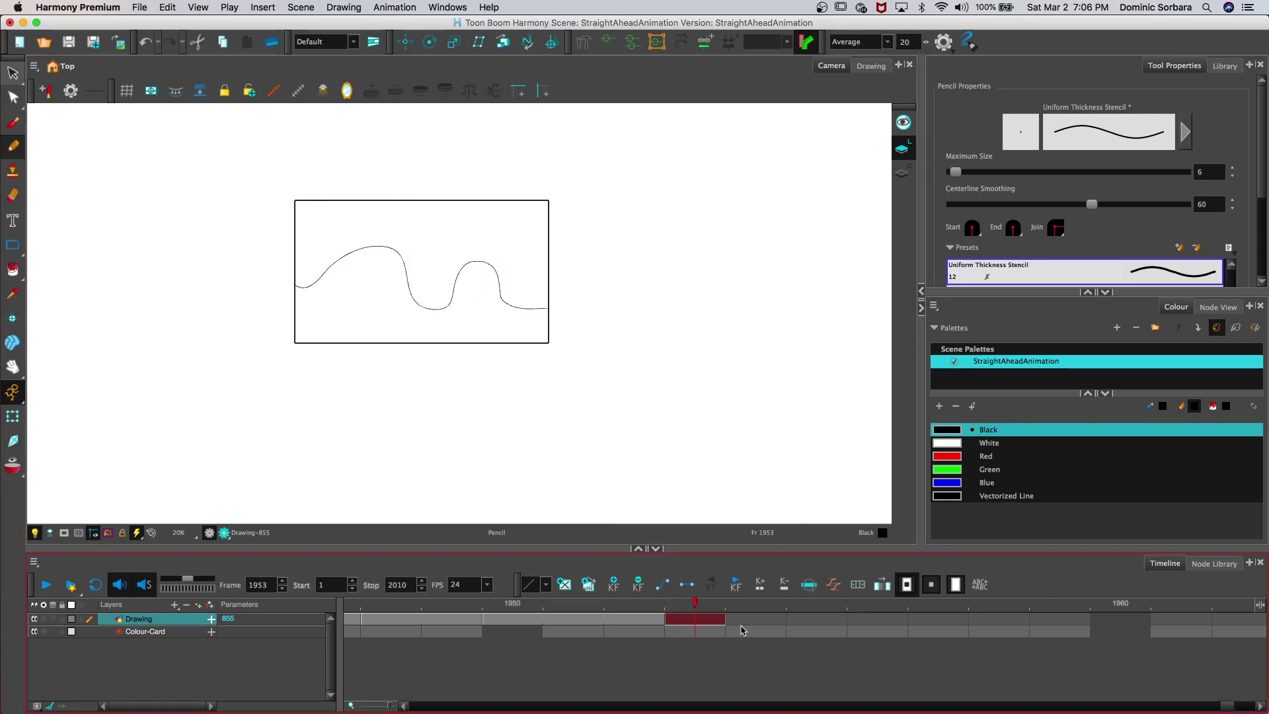
pyautogui.moveTo(722, 618)
pyautogui.mouseDown()
pyautogui.moveTo(765, 621)
pyautogui.moveTo(630, 601)
pyautogui.moveTo(694, 596)
pyautogui.moveTo(638, 602)
pyautogui.moveTo(685, 602)
pyautogui.mouseUp()
pyautogui.click(13, 72)
pyautogui.click(334, 263)
pyautogui.moveTo(290, 277); pyautogui.dragTo(279, 279)
pyautogui.click(272, 218)
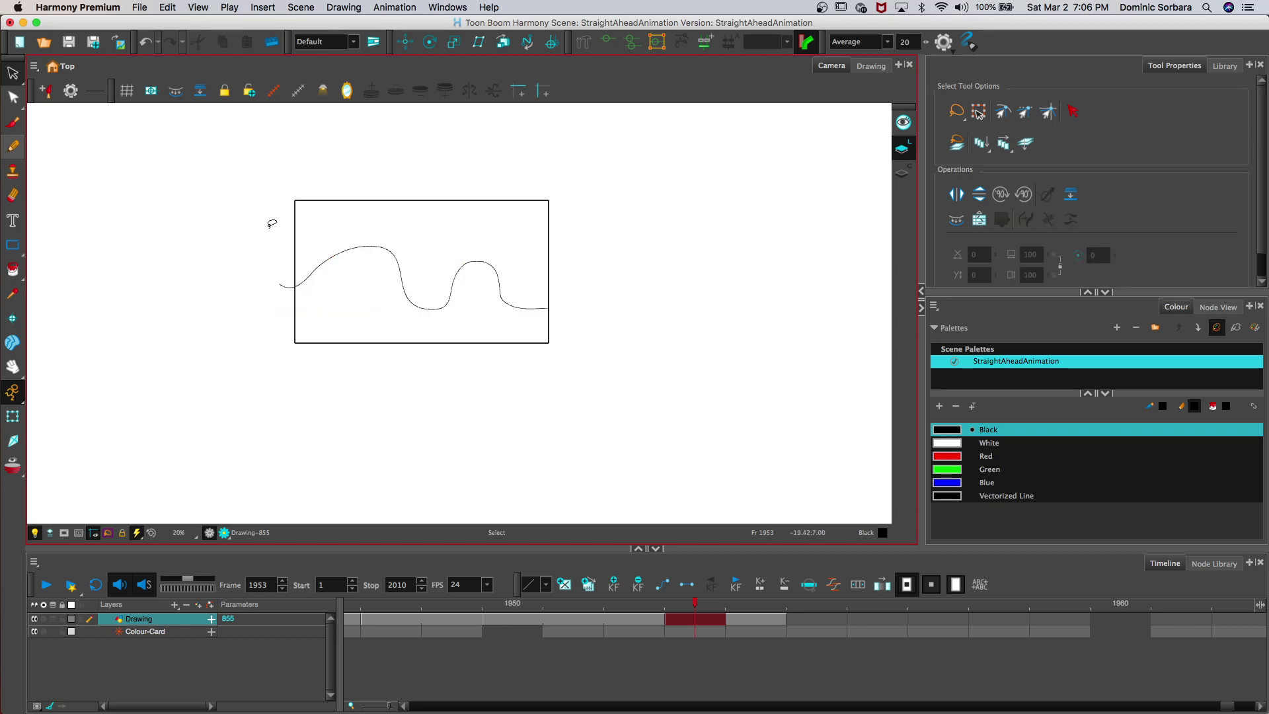
# Step: Scrub back to frame 1938 and play the animation through the new drawing
pyautogui.moveTo(688, 604)
pyautogui.mouseDown()
pyautogui.moveTo(659, 615)
pyautogui.moveTo(767, 626)
pyautogui.mouseUp()
pyautogui.moveTo(739, 612); pyautogui.dragTo(59, 574)
pyautogui.click(53, 583)
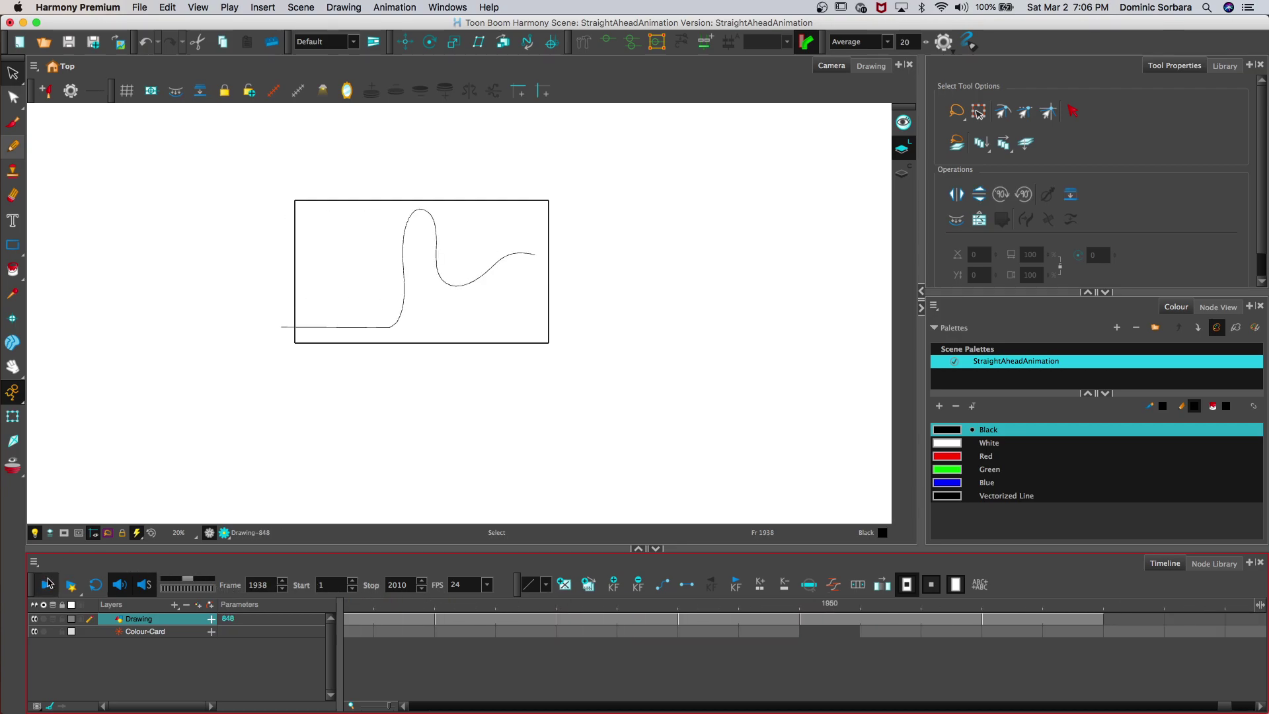
pyautogui.click(48, 585)
# Step: Step back through the empty frames to frame 1935 and replay the animation past the last drawing
pyautogui.press(',')
pyautogui.press(',')
pyautogui.press(',')
pyautogui.press(',')
pyautogui.press(',')
pyautogui.press(',')
pyautogui.press(',')
pyautogui.press(',')
pyautogui.press(',')
pyautogui.press(',')
pyautogui.press(',')
pyautogui.press(',')
pyautogui.press(',')
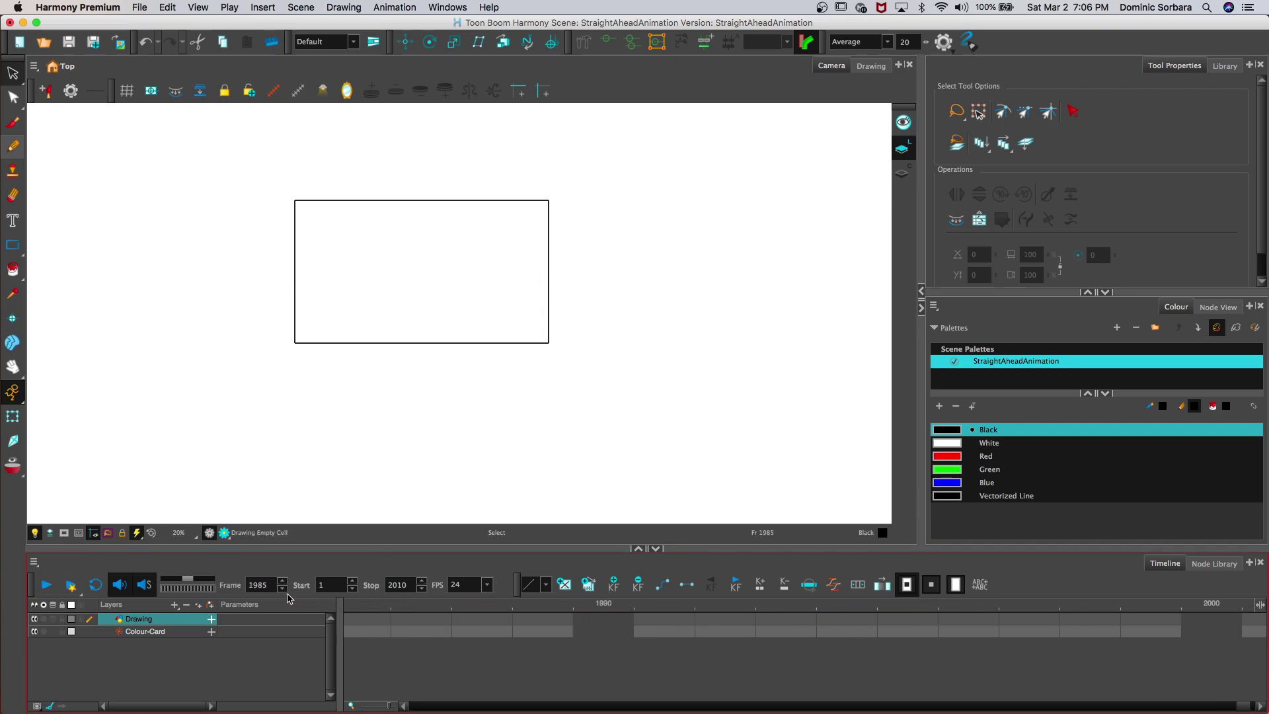
pyautogui.press(',')
pyautogui.press(',')
pyautogui.press(',')
pyautogui.press(',')
pyautogui.press(',')
pyautogui.press(',')
pyautogui.press(',')
pyautogui.press(',')
pyautogui.press(',')
pyautogui.press(',')
pyautogui.press(',')
pyautogui.press(',')
pyautogui.press(',')
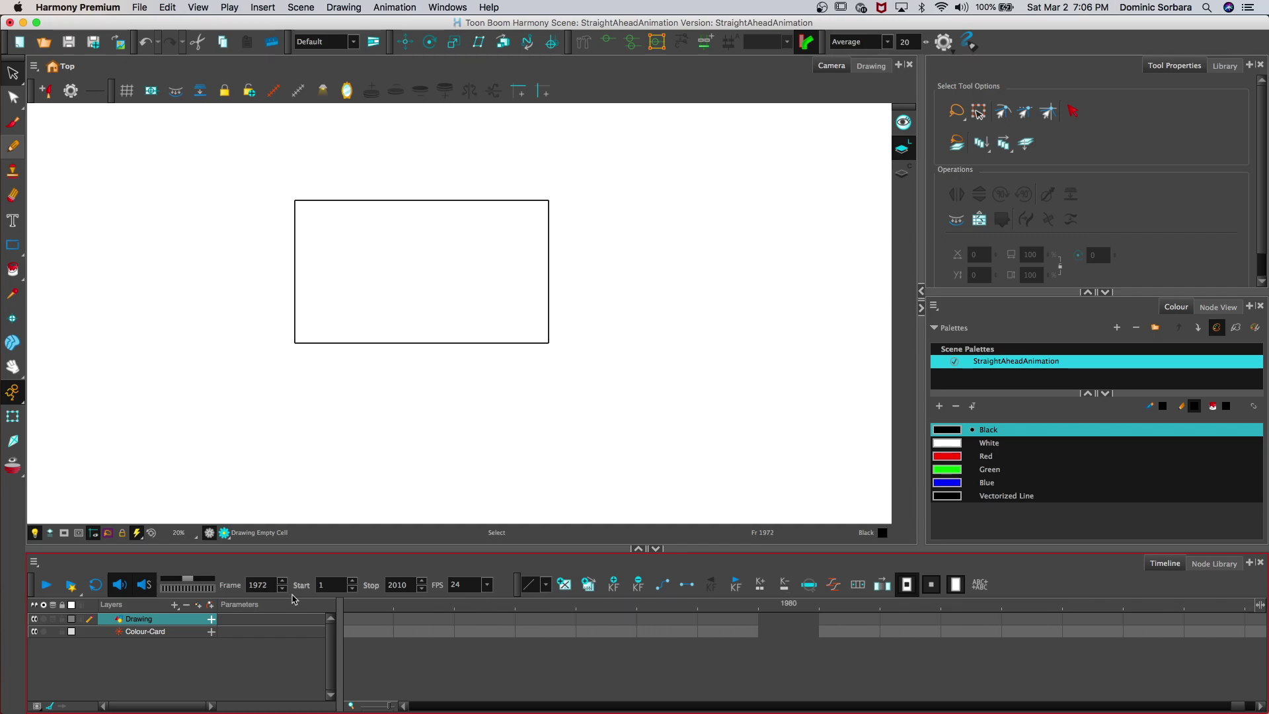
pyautogui.press(',')
pyautogui.press(',')
pyautogui.press(',')
pyautogui.press(',')
pyautogui.press(',')
pyautogui.press(',')
pyautogui.press(',')
pyautogui.press(',')
pyautogui.press(',')
pyautogui.press(',')
pyautogui.press(',')
pyautogui.press(',')
pyautogui.press(',')
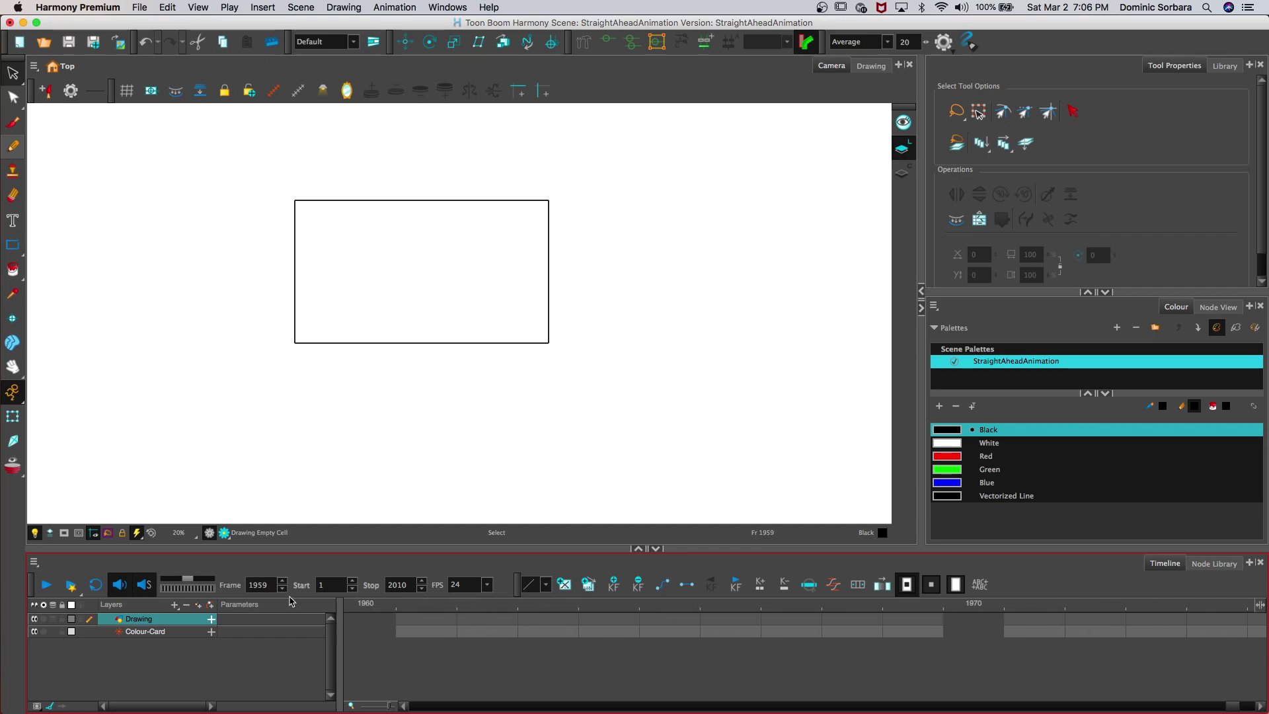
pyautogui.press(',')
pyautogui.press(',')
pyautogui.press(',')
pyautogui.press(',')
pyautogui.press(',')
pyautogui.press(',')
pyautogui.press(',')
pyautogui.press(',')
pyautogui.press(',')
pyautogui.press(',')
pyautogui.press(',')
pyautogui.press(',')
pyautogui.press(',')
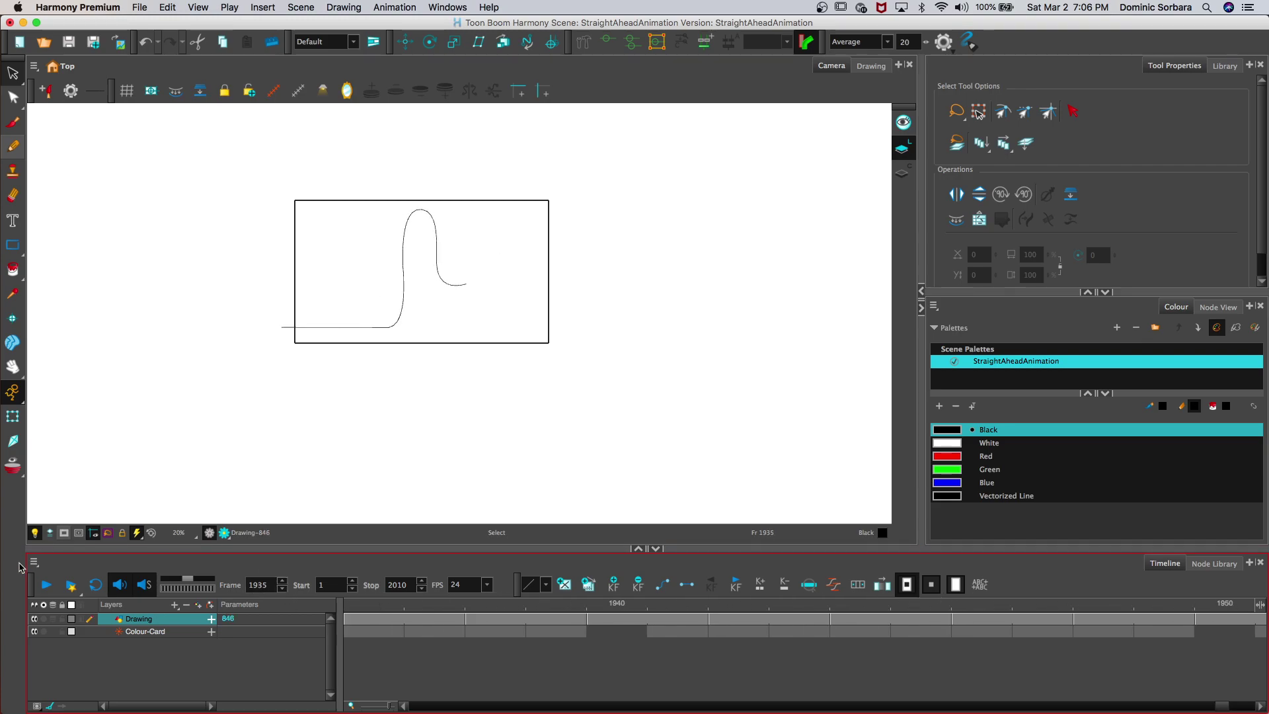
pyautogui.click(46, 585)
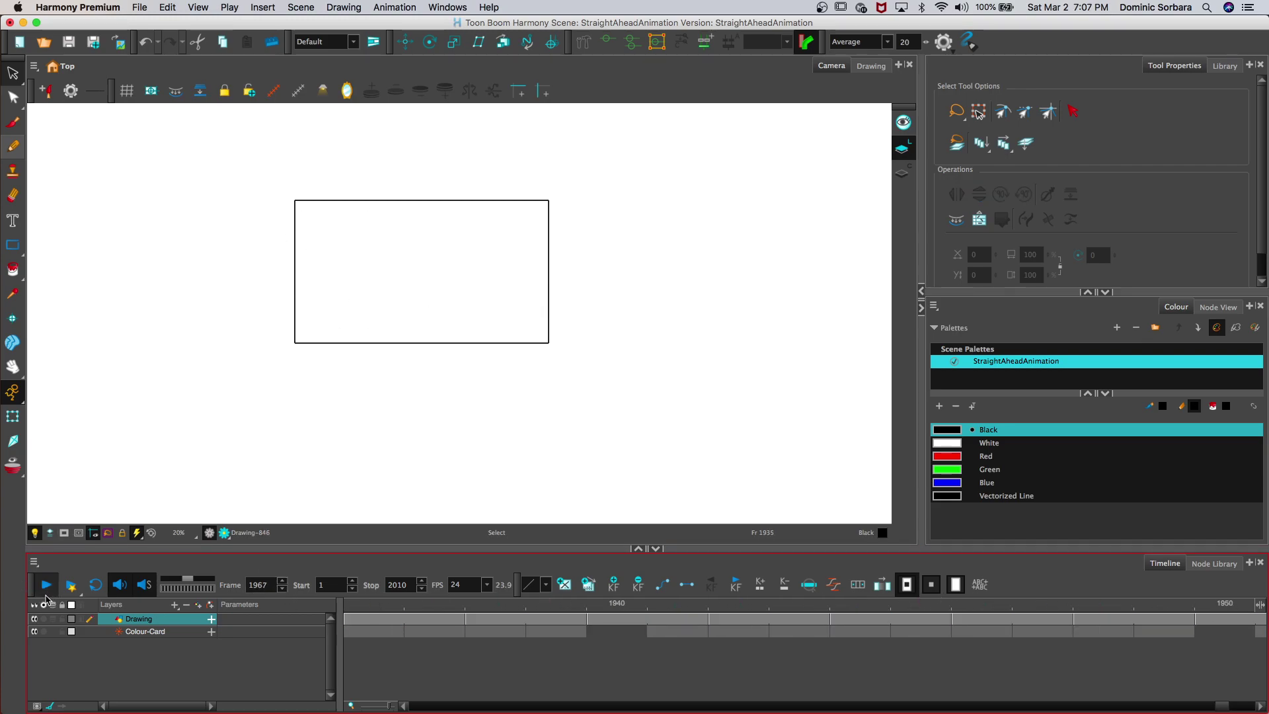
pyautogui.click(45, 584)
# Step: Return to frame 1938 to replay the wave's movement and scrub through its latest drawings
pyautogui.press(',')
pyautogui.press(',')
pyautogui.press(',')
pyautogui.press(',')
pyautogui.press(',')
pyautogui.press(',')
pyautogui.press(',')
pyautogui.press(',')
pyautogui.press(',')
pyautogui.press(',')
pyautogui.press(',')
pyautogui.press(',')
pyautogui.press(',')
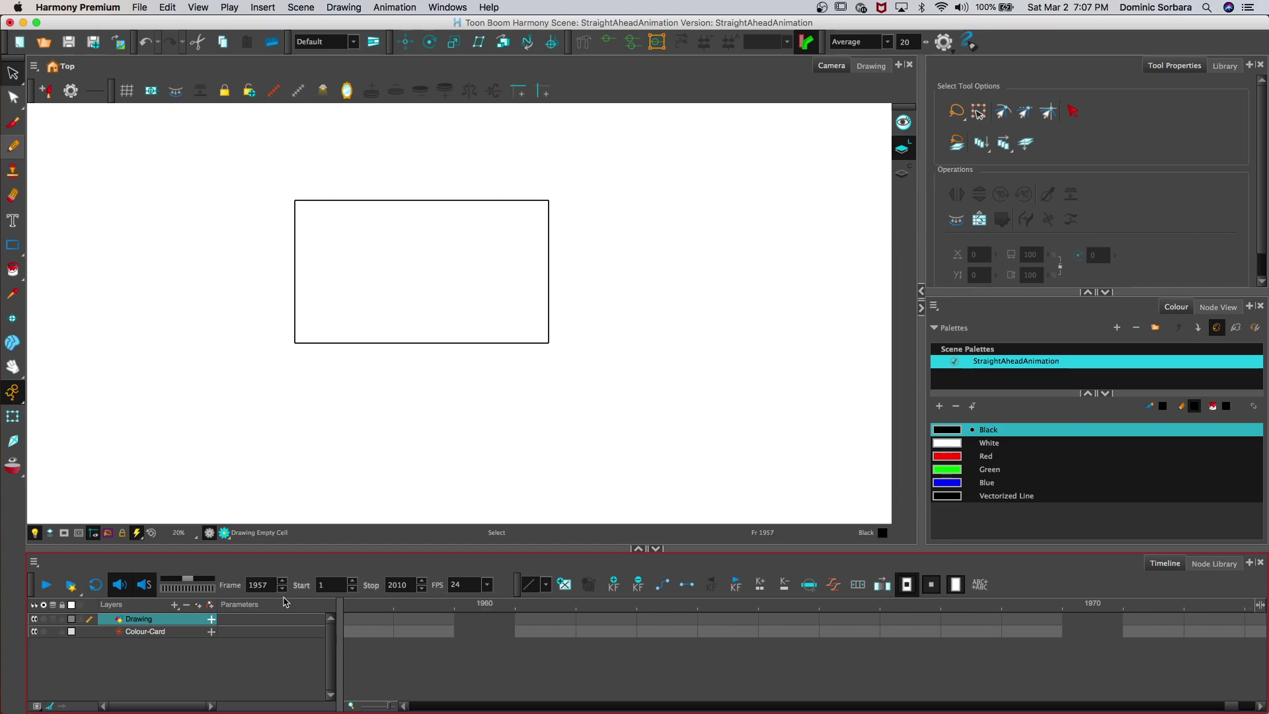
pyautogui.press(',')
pyautogui.press(',')
pyautogui.press(',')
pyautogui.press(',')
pyautogui.press(',')
pyautogui.press(',')
pyautogui.press(',')
pyautogui.press(',')
pyautogui.press(',')
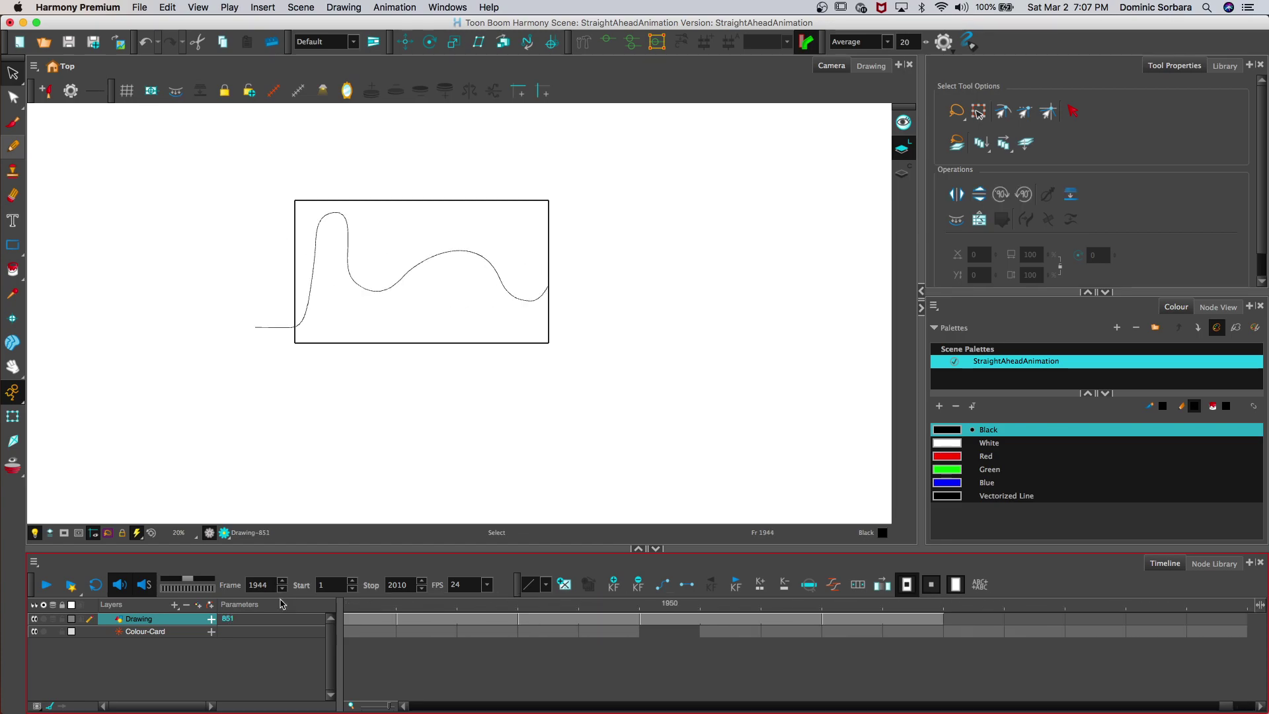
pyautogui.click(46, 584)
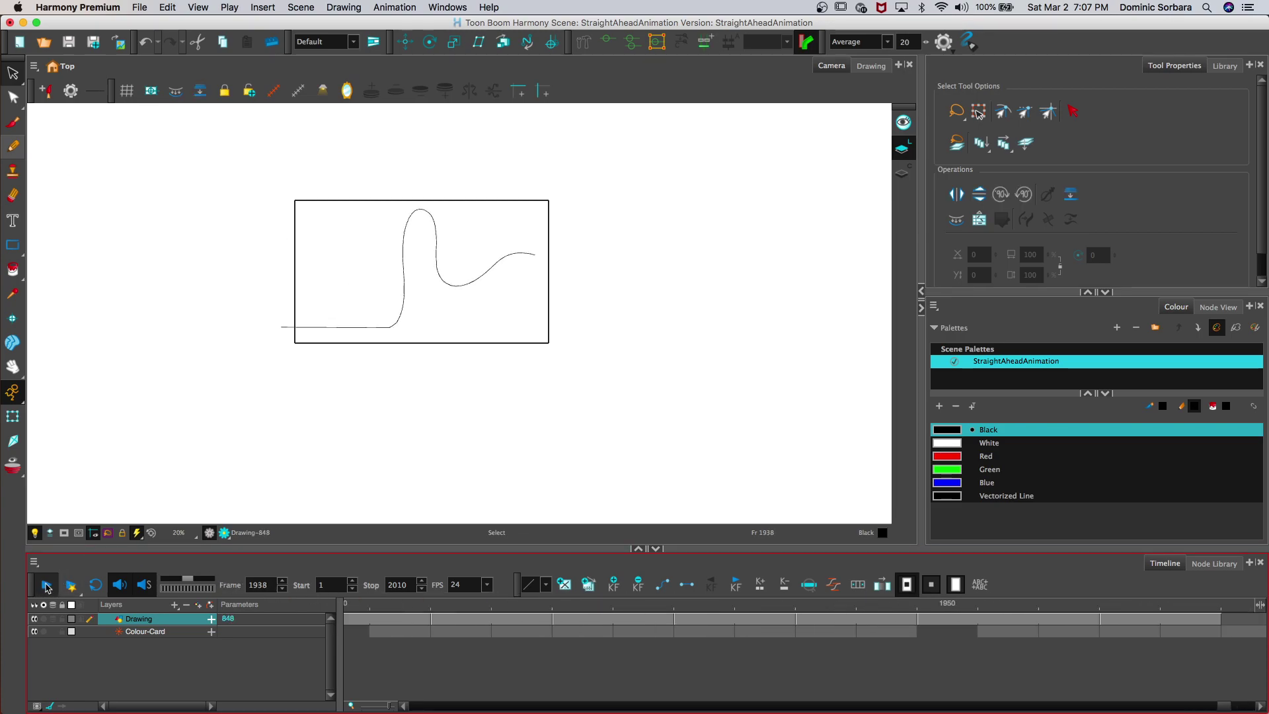
pyautogui.click(45, 584)
pyautogui.moveTo(397, 604); pyautogui.dragTo(341, 584)
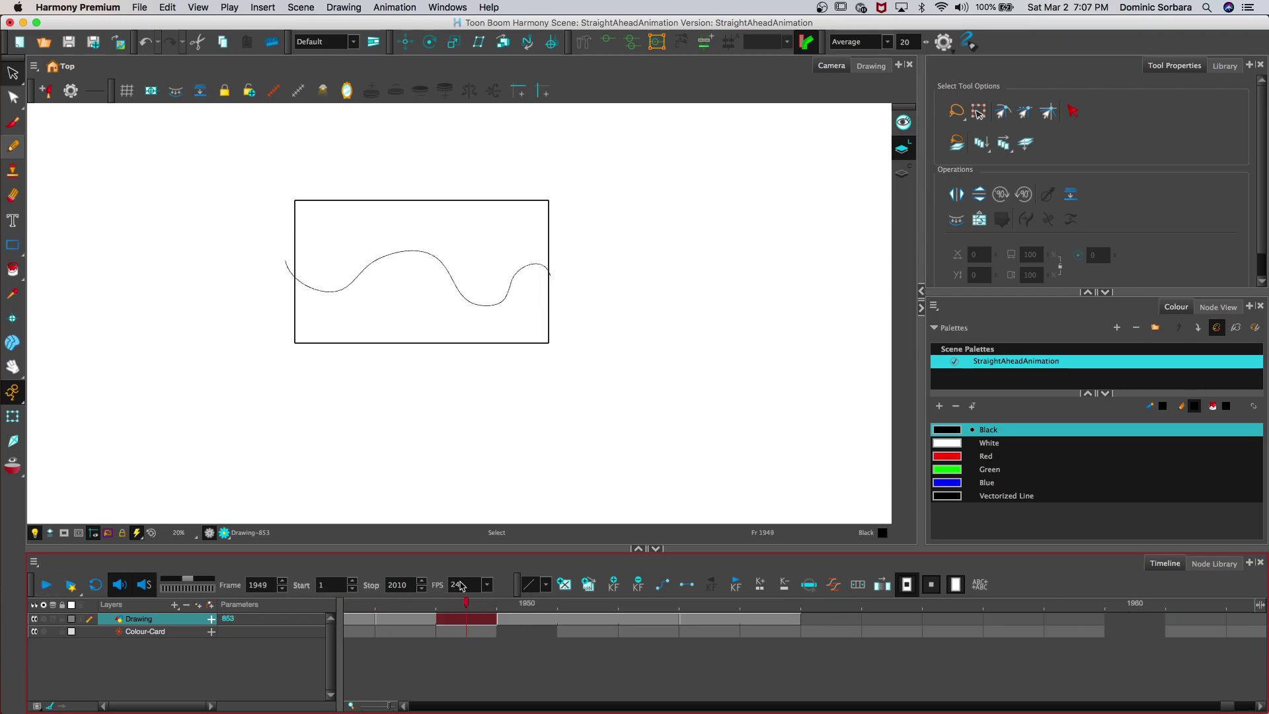
# Step: Nudge frame 1953's whole line slightly left against the onion-skinned previous drawing, then deselect it and turn off onion skin
pyautogui.moveTo(549, 593)
pyautogui.mouseDown()
pyautogui.moveTo(467, 588)
pyautogui.moveTo(695, 615)
pyautogui.mouseUp()
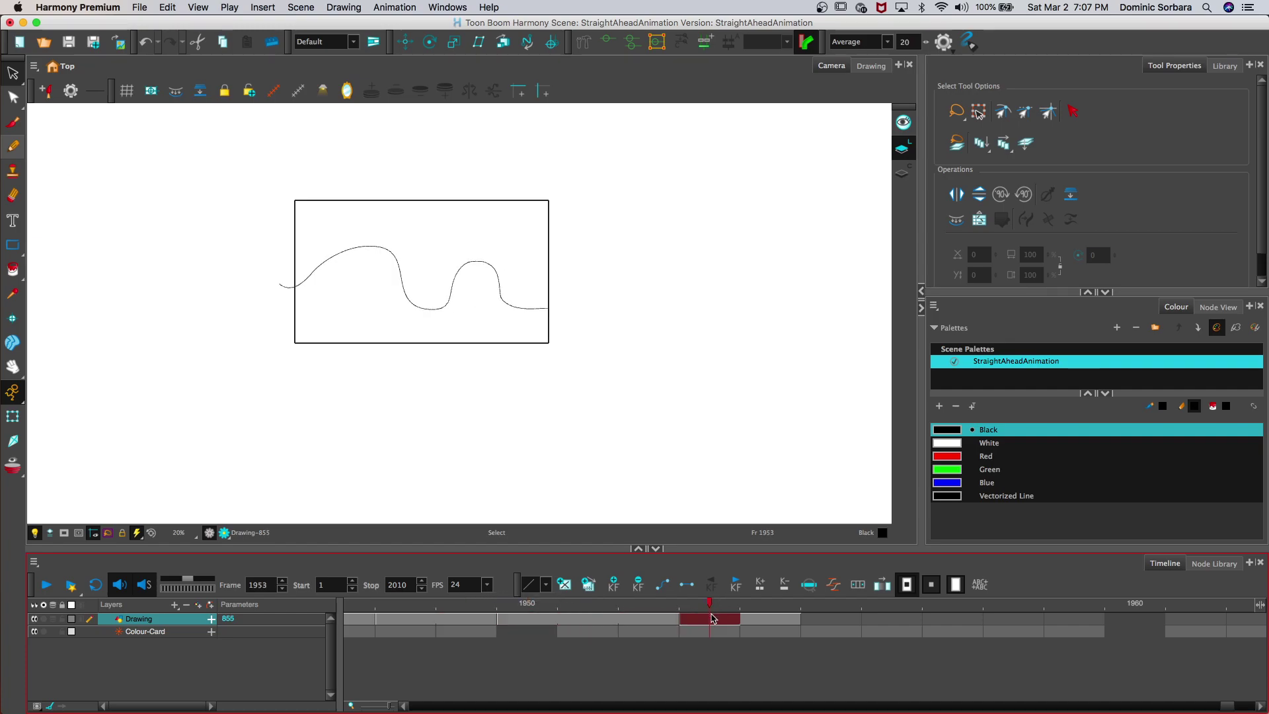
pyautogui.click(53, 618)
pyautogui.moveTo(320, 238)
pyautogui.mouseDown()
pyautogui.moveTo(374, 388)
pyautogui.moveTo(238, 259)
pyautogui.moveTo(266, 280)
pyautogui.mouseUp()
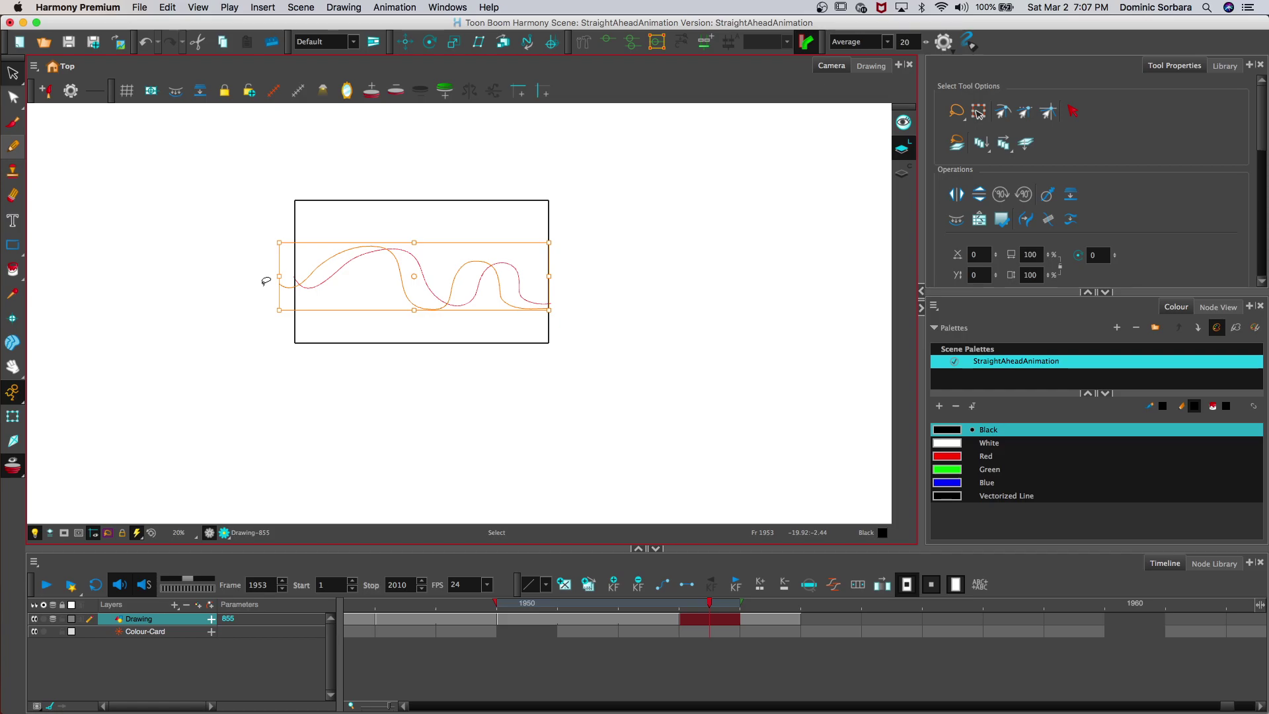
pyautogui.click(419, 283)
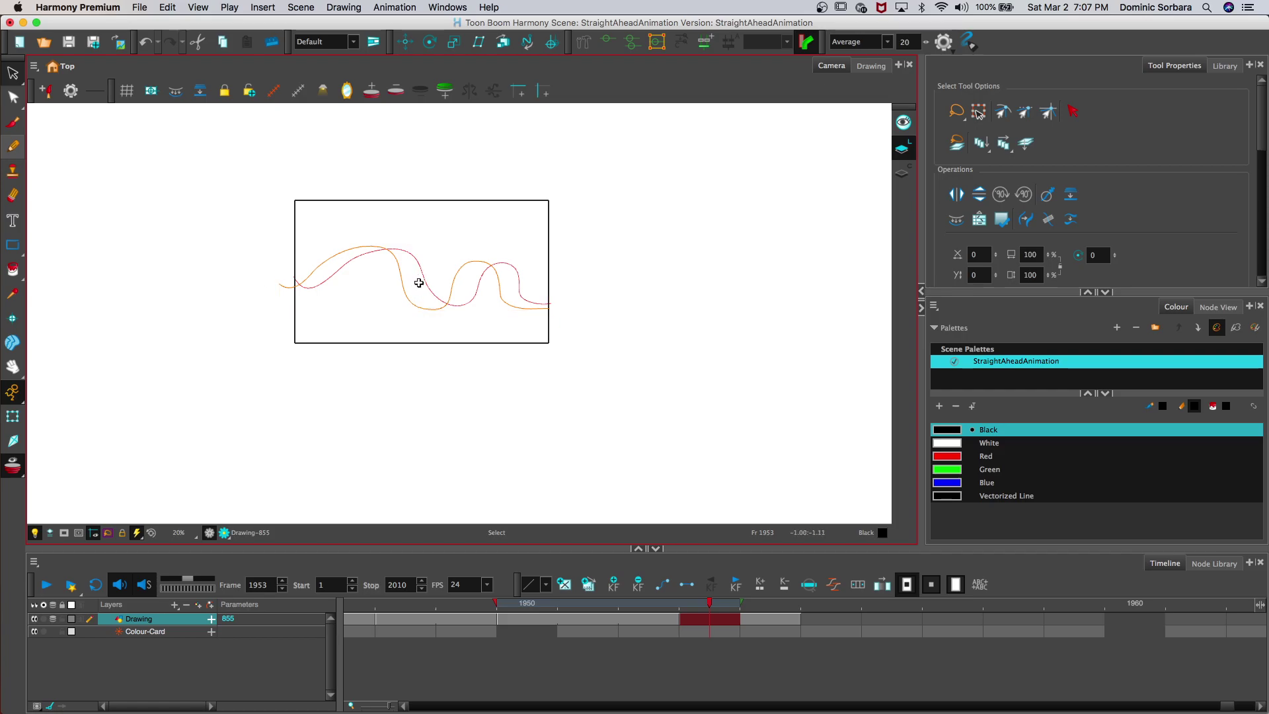
pyautogui.moveTo(419, 283); pyautogui.dragTo(411, 283)
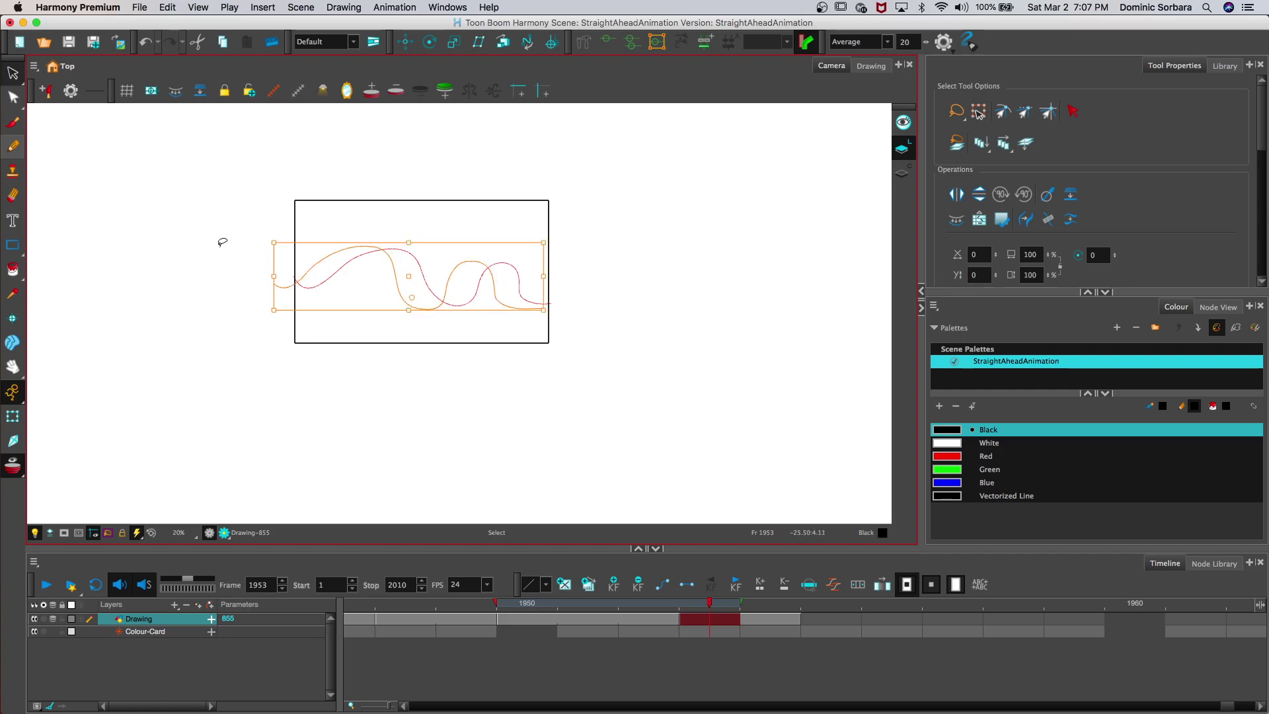
pyautogui.click(215, 249)
pyautogui.click(55, 620)
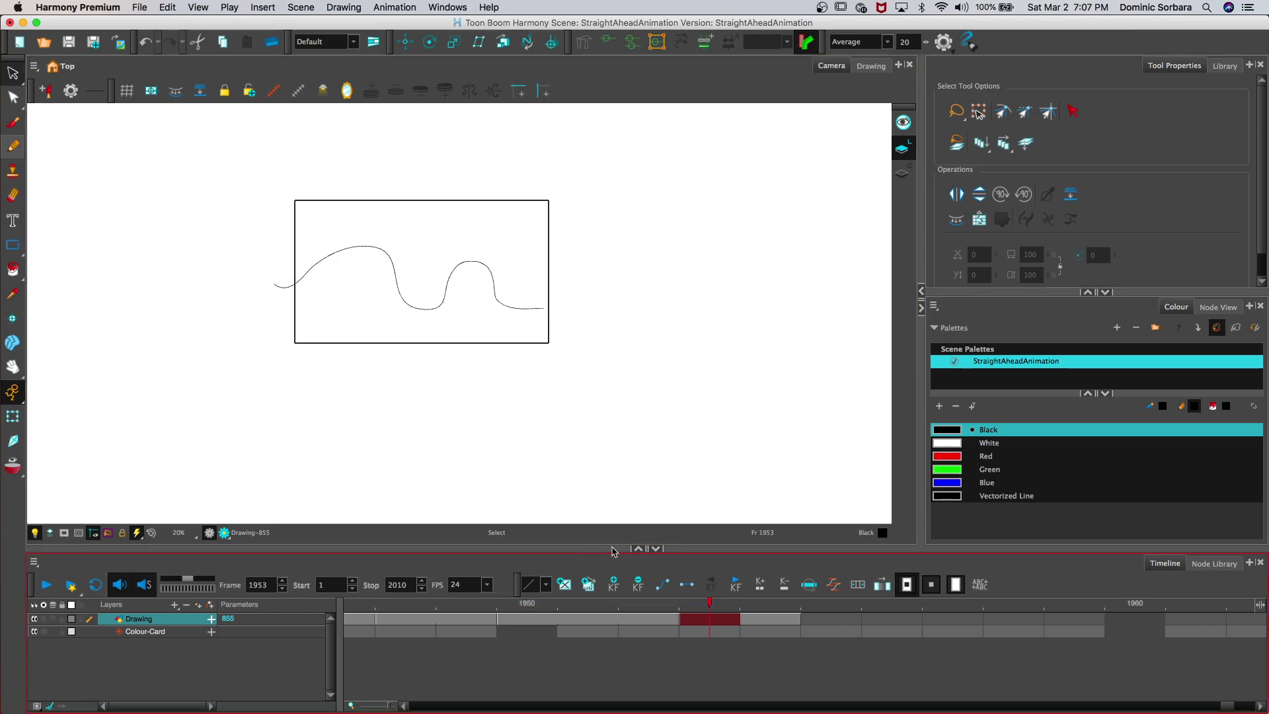
# Step: Go to the empty frame 1955, turn on onion skin for the Drawing layer, and pick the Pencil tool
pyautogui.moveTo(712, 602)
pyautogui.mouseDown()
pyautogui.moveTo(660, 604)
pyautogui.moveTo(721, 607)
pyautogui.mouseUp()
pyautogui.click(770, 618)
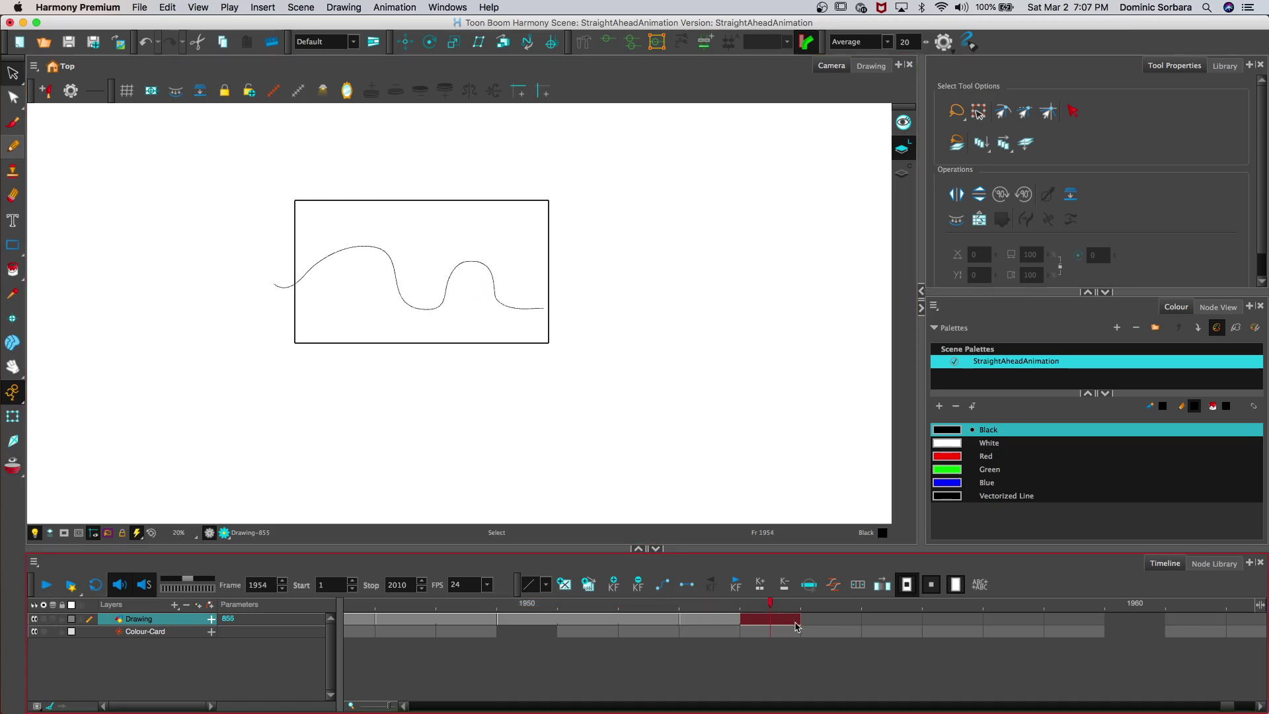
pyautogui.click(814, 621)
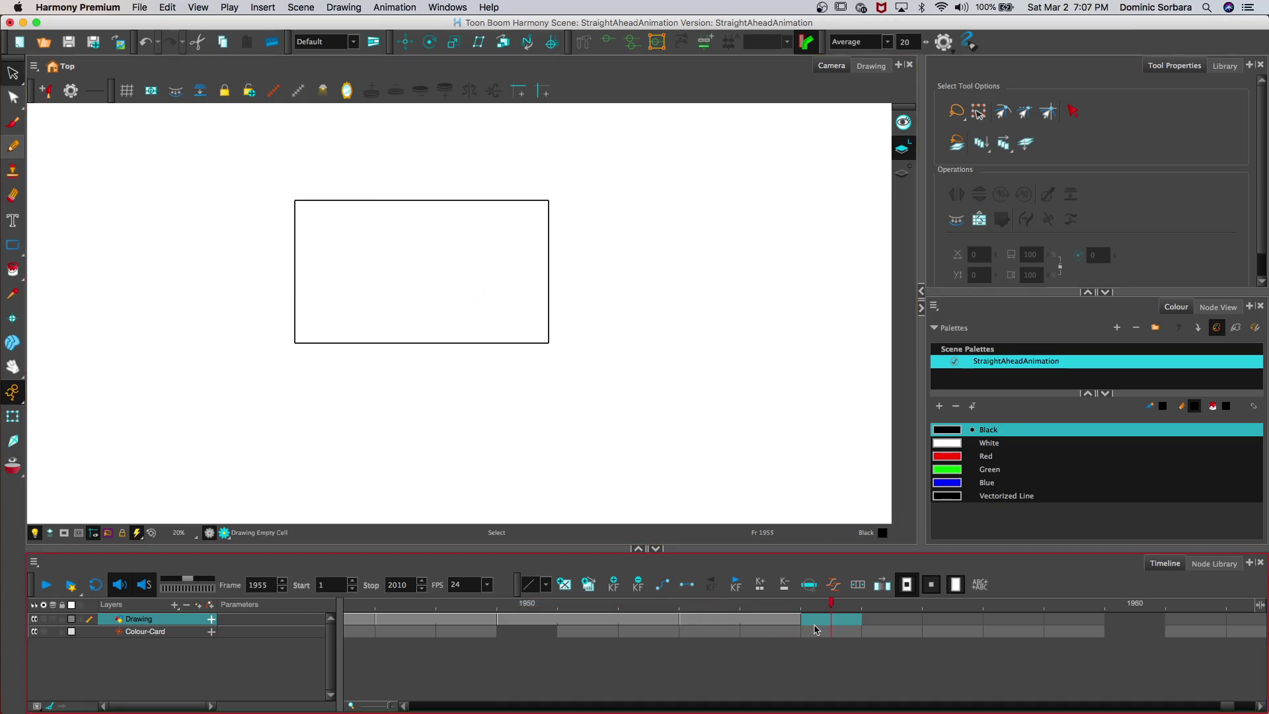
pyautogui.click(55, 620)
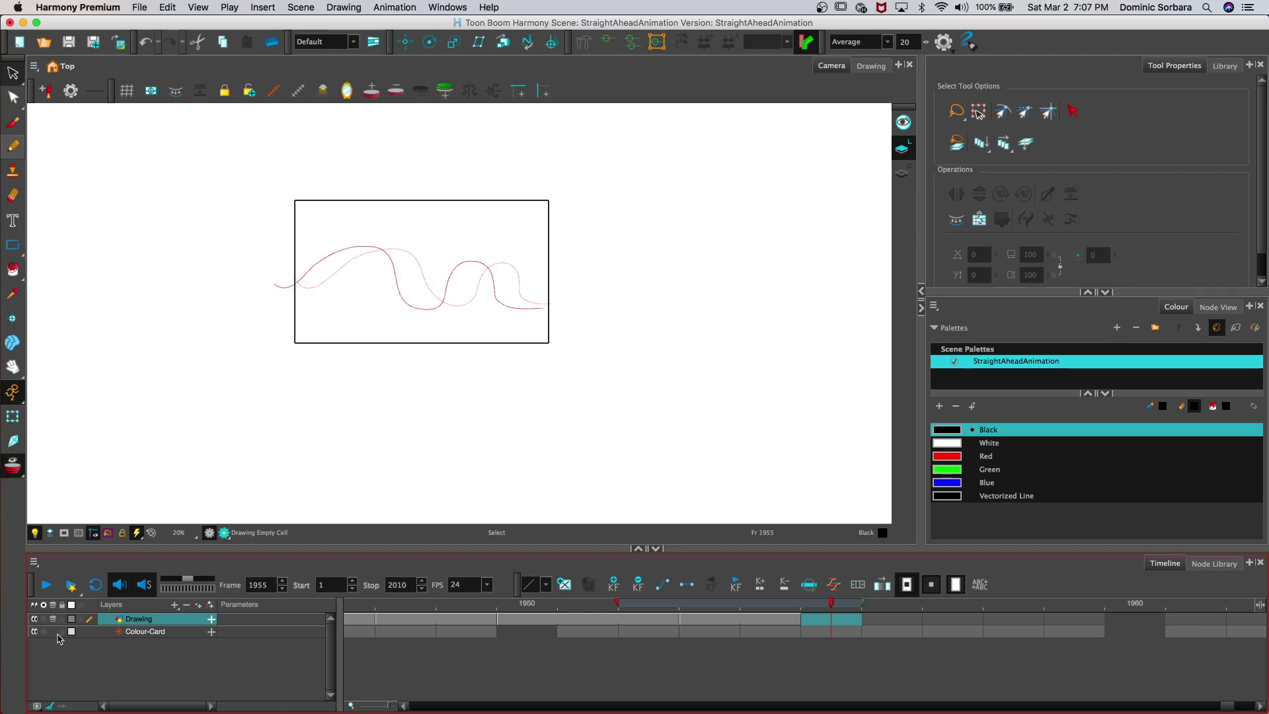
pyautogui.click(12, 367)
pyautogui.scroll(3, 275, 218)
pyautogui.scroll(1, 291, 175)
pyautogui.click(12, 145)
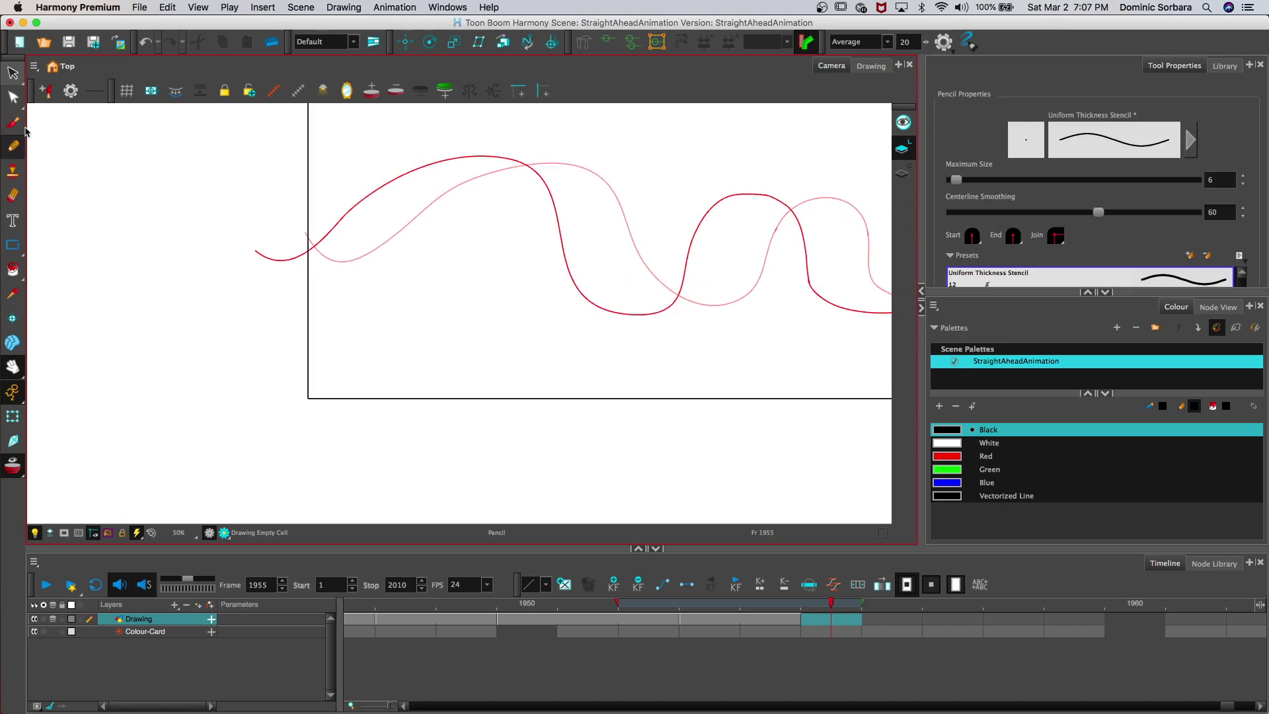
pyautogui.moveTo(360, 148)
pyautogui.mouseDown()
pyautogui.moveTo(402, 164)
pyautogui.moveTo(424, 229)
pyautogui.mouseUp()
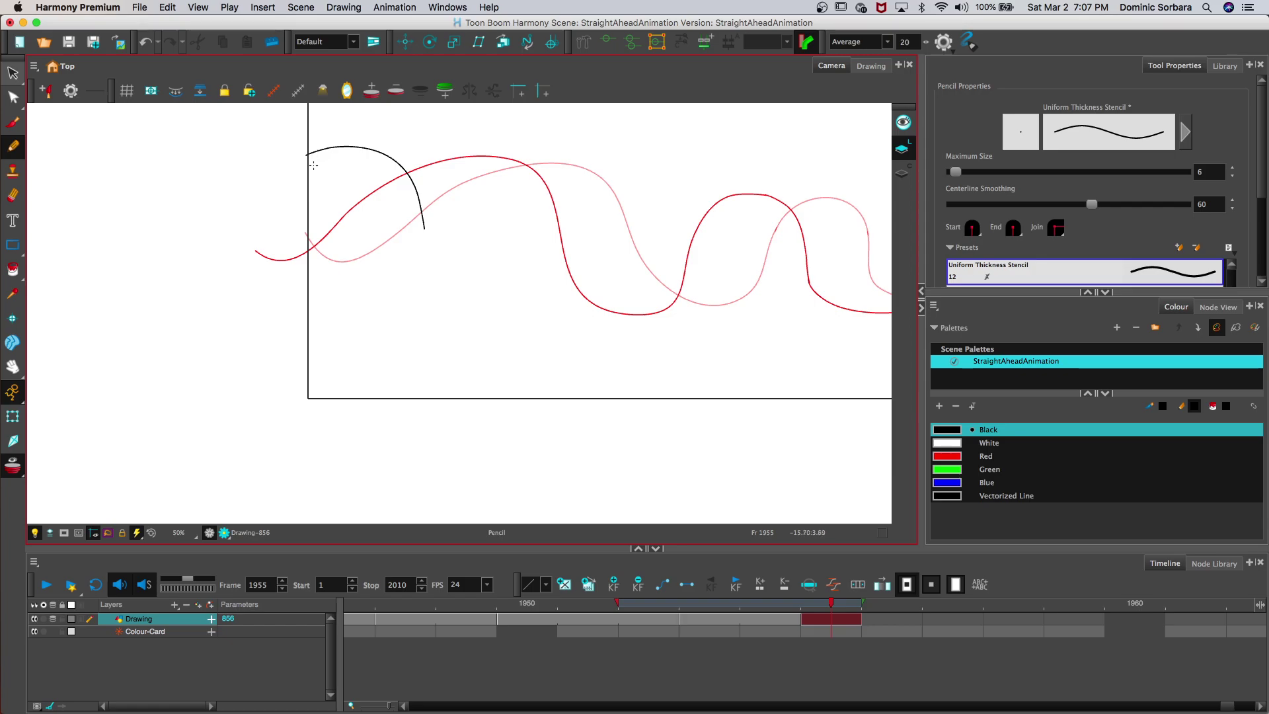
pyautogui.press('super+z')
pyautogui.moveTo(366, 166); pyautogui.dragTo(449, 167)
pyautogui.moveTo(486, 214); pyautogui.dragTo(505, 274)
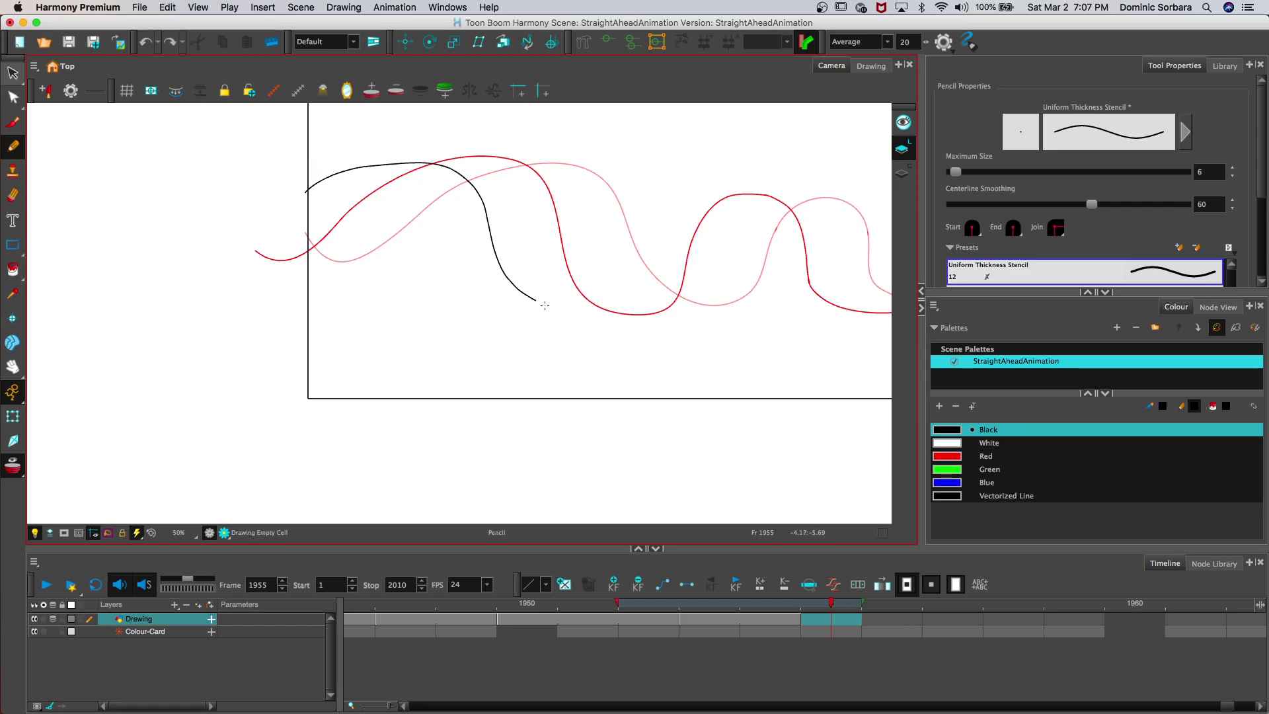
pyautogui.moveTo(613, 319); pyautogui.dragTo(654, 302)
pyautogui.moveTo(668, 238); pyautogui.dragTo(687, 209)
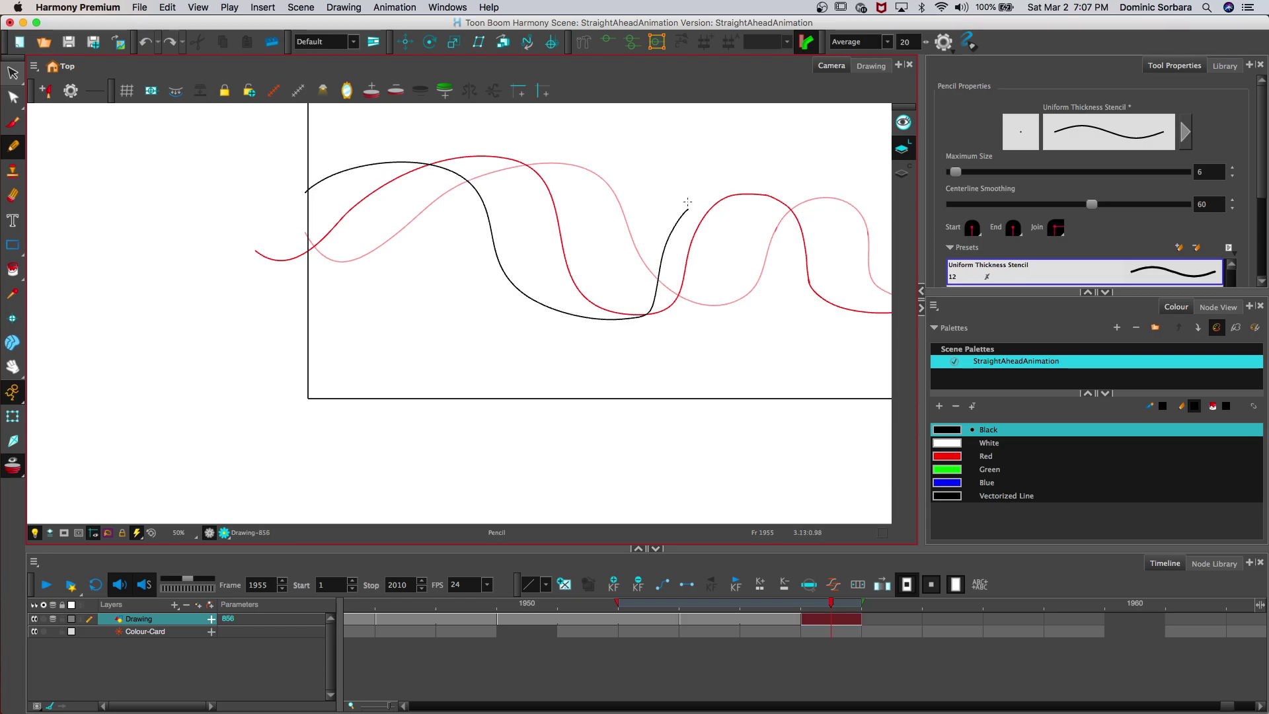
pyautogui.press('super+z')
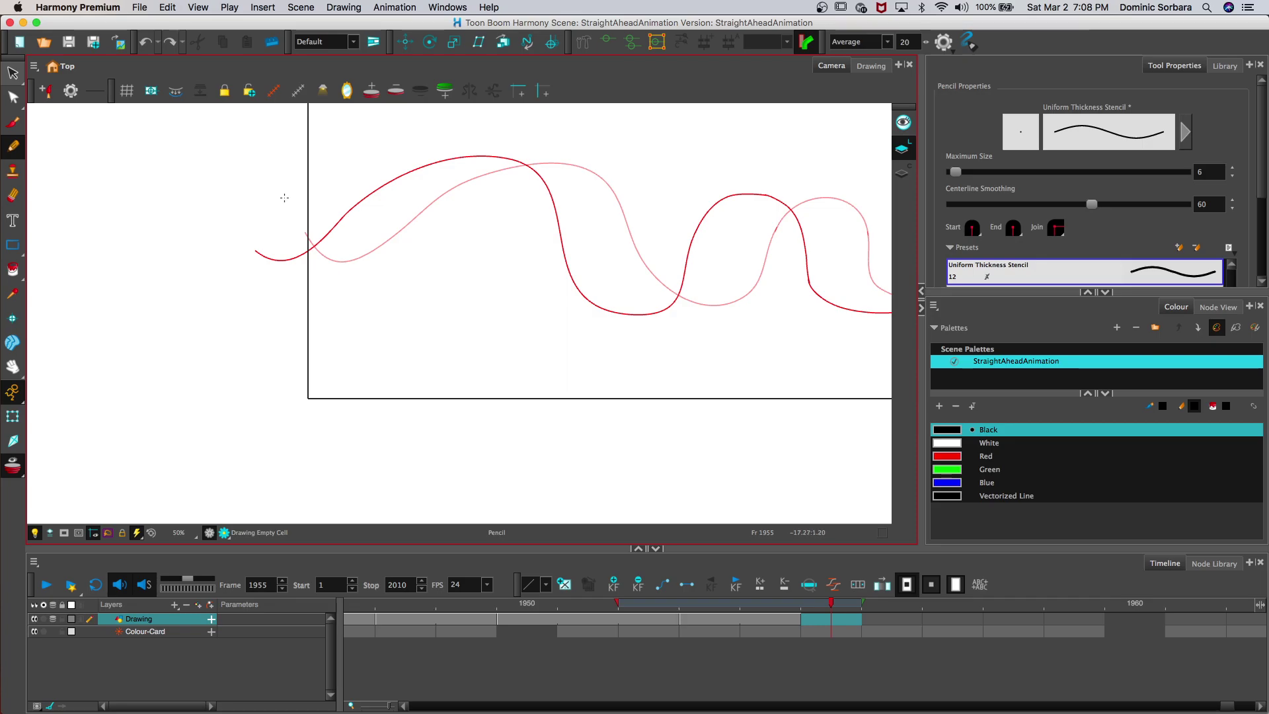
# Step: Draw frame 1955's wave left of the onion-skinned line, from the camera frame's left edge through the second hump's descent
pyautogui.moveTo(336, 160); pyautogui.dragTo(462, 163)
pyautogui.moveTo(504, 226)
pyautogui.mouseDown()
pyautogui.moveTo(526, 285)
pyautogui.moveTo(602, 310)
pyautogui.mouseUp()
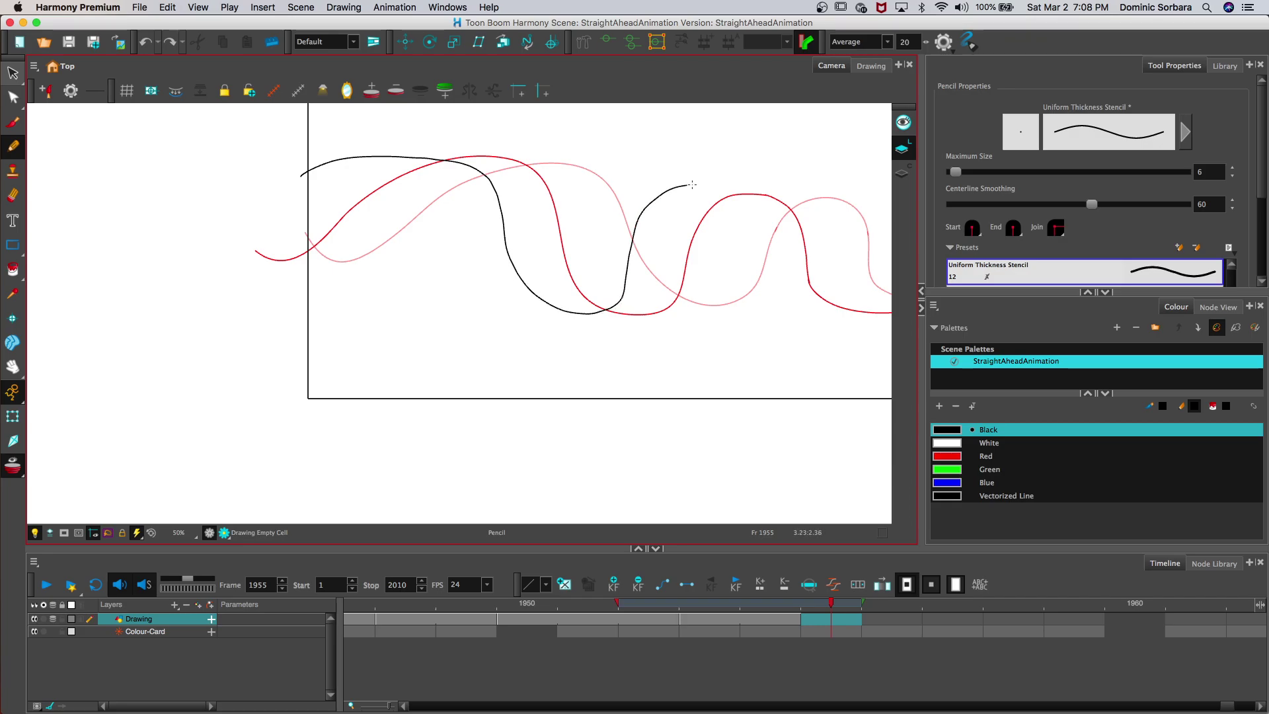
pyautogui.moveTo(752, 308); pyautogui.dragTo(752, 310)
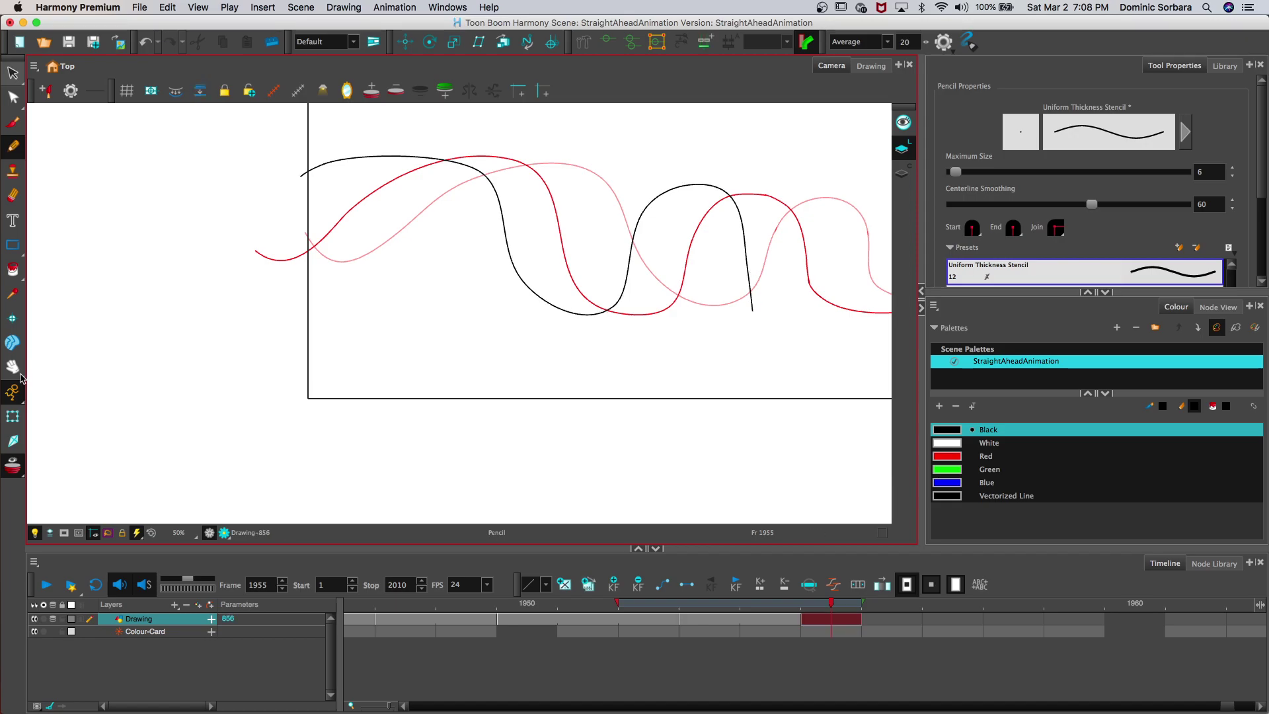
# Step: Trim the end of the second hump's descent and extend the line along a flat trough up to the camera frame's right edge
pyautogui.click(13, 367)
pyautogui.moveTo(366, 298); pyautogui.dragTo(135, 239)
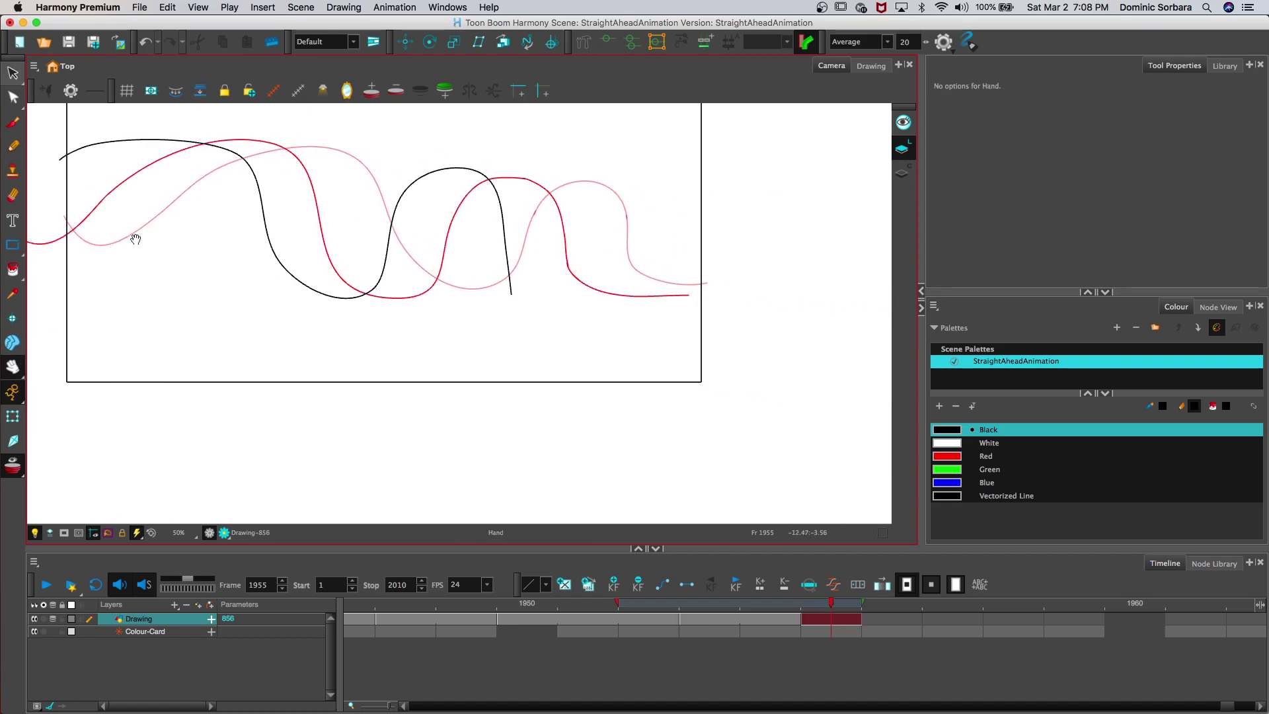
pyautogui.moveTo(508, 256)
pyautogui.mouseDown()
pyautogui.moveTo(511, 297)
pyautogui.moveTo(505, 281)
pyautogui.mouseUp()
pyautogui.click(13, 145)
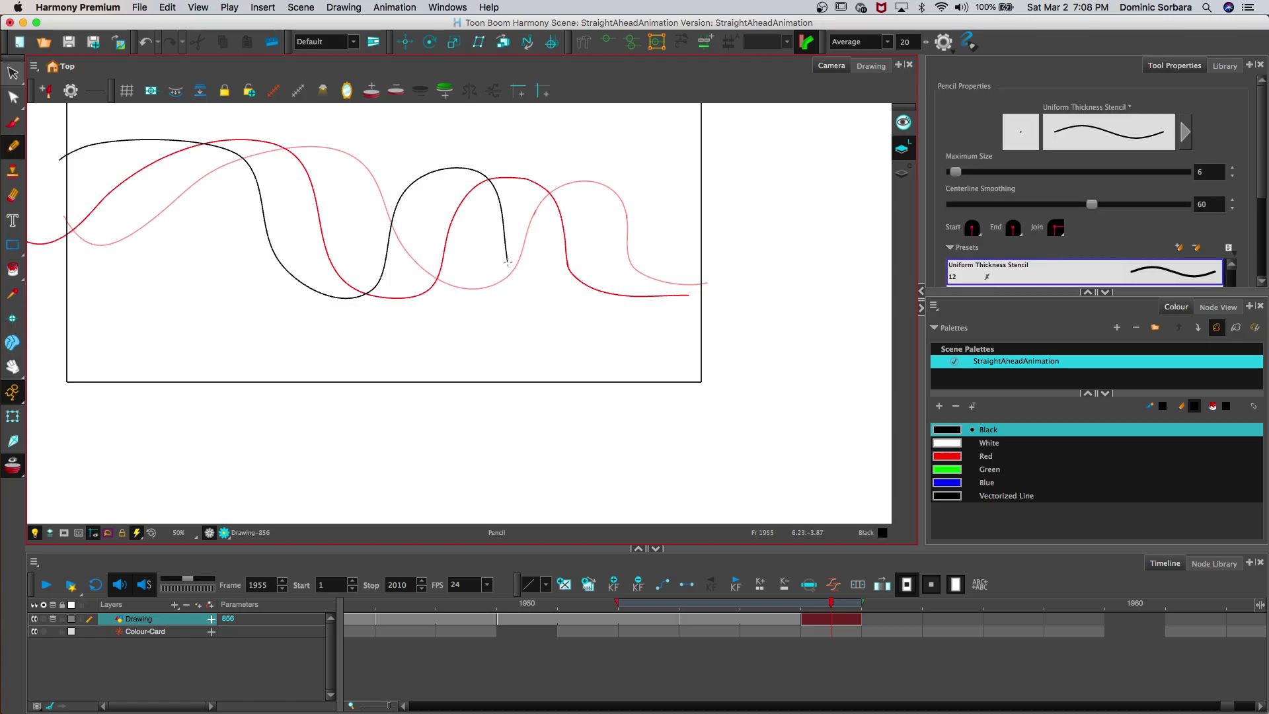
pyautogui.moveTo(554, 295); pyautogui.dragTo(637, 297)
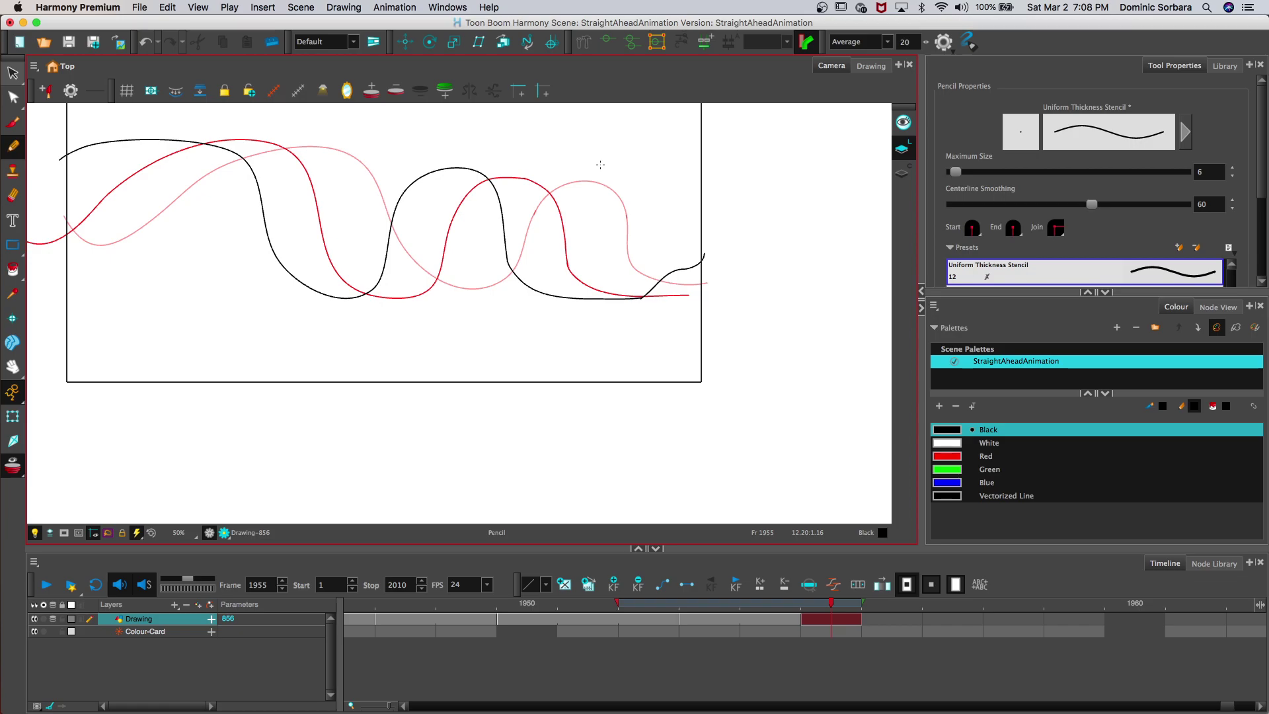
# Step: Turn off onion skin and flip back and forth between frame 1955's drawing and the preceding frames to check the wave's movement
pyautogui.press('2')
pyautogui.press('2')
pyautogui.press('2')
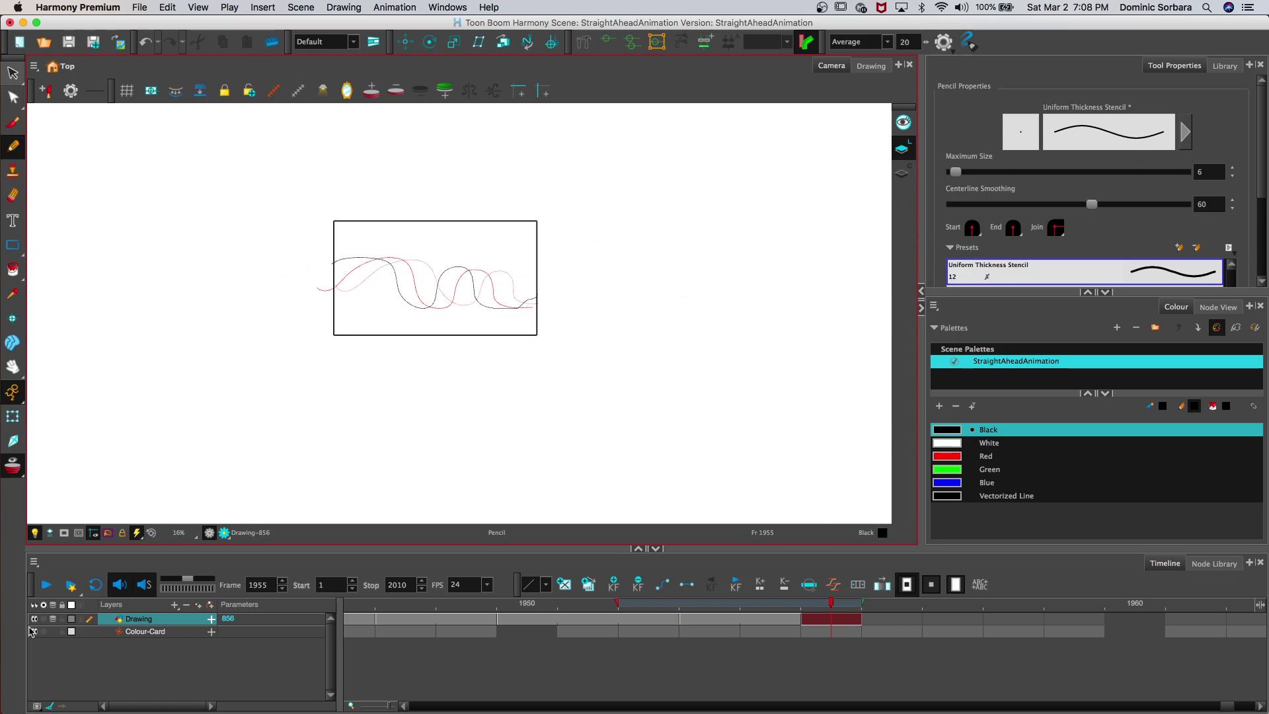
pyautogui.click(53, 619)
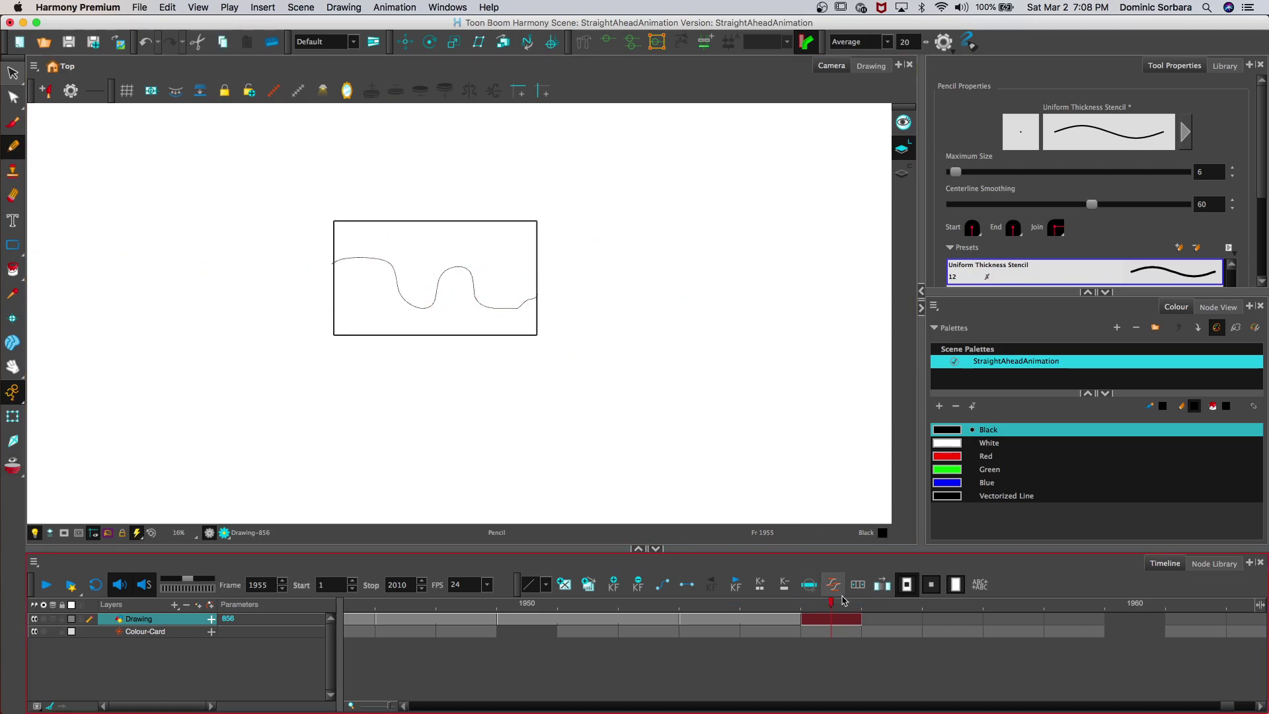
pyautogui.press(',')
pyautogui.press(',')
pyautogui.press(',')
pyautogui.press('.')
pyautogui.press('.')
pyautogui.press('.')
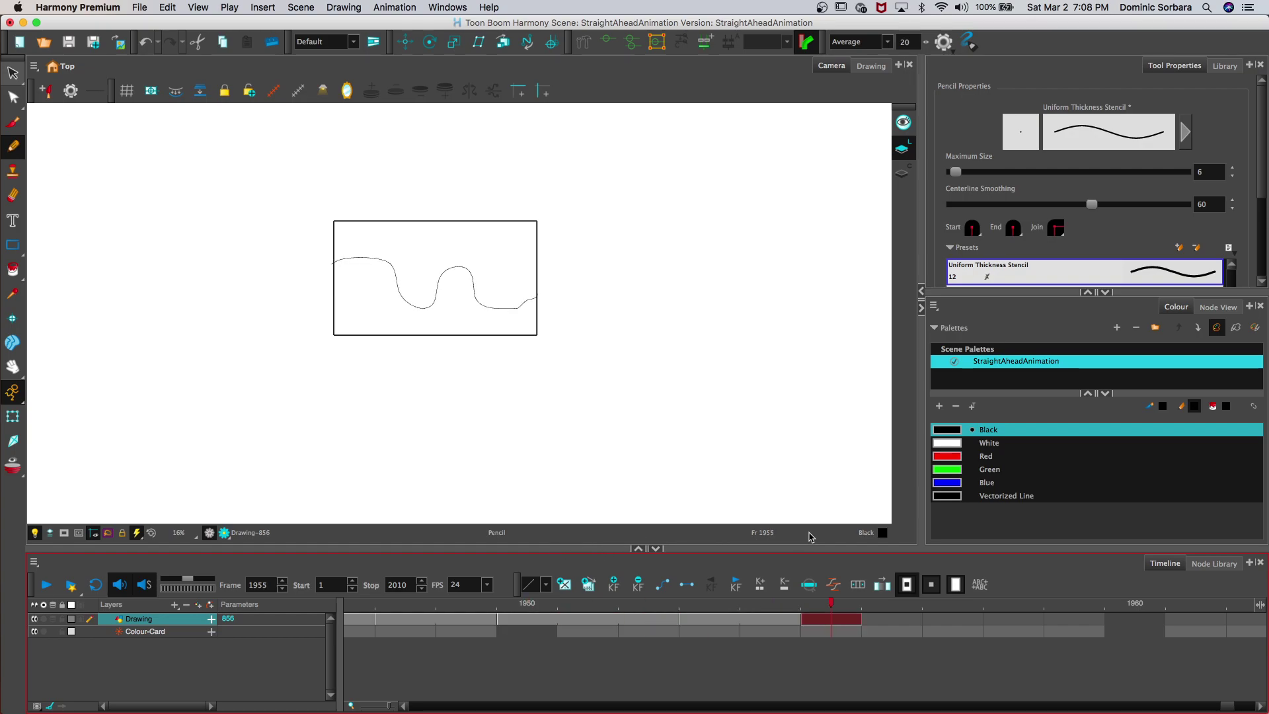
pyautogui.press(',')
pyautogui.press('.')
pyautogui.press(',')
pyautogui.press('.')
pyautogui.press(',')
pyautogui.press(',')
pyautogui.press(',')
pyautogui.press(',')
pyautogui.press(',')
pyautogui.press(',')
pyautogui.press(',')
# Step: Scrub back to frame 1876 and play the animation through the newest drawing
pyautogui.click(386, 486)
pyautogui.moveTo(402, 601); pyautogui.dragTo(187, 599)
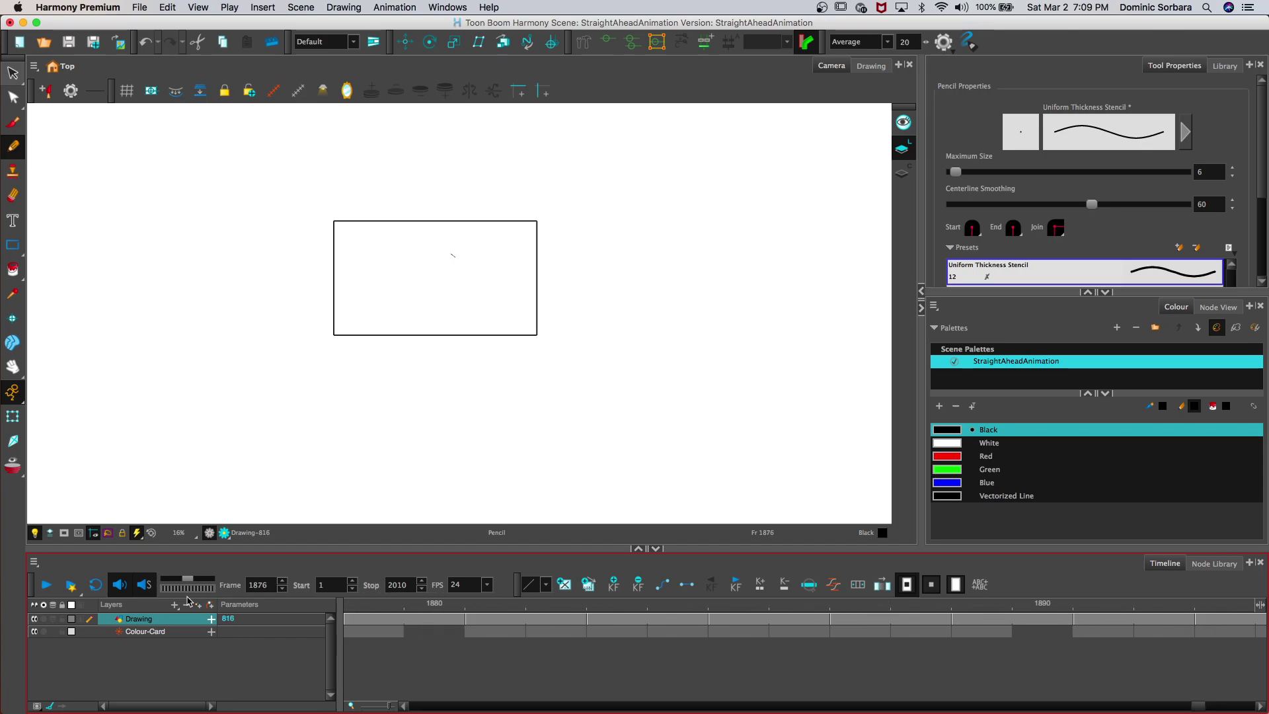
pyautogui.click(46, 585)
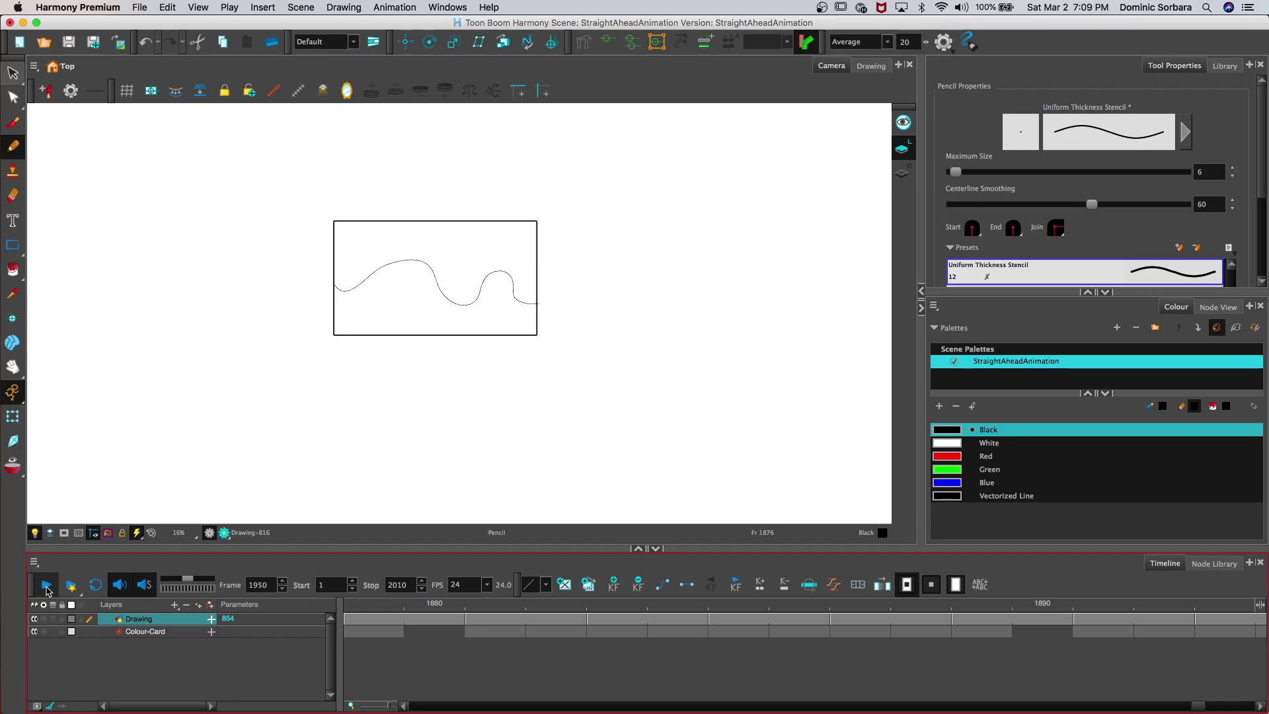
pyautogui.click(465, 584)
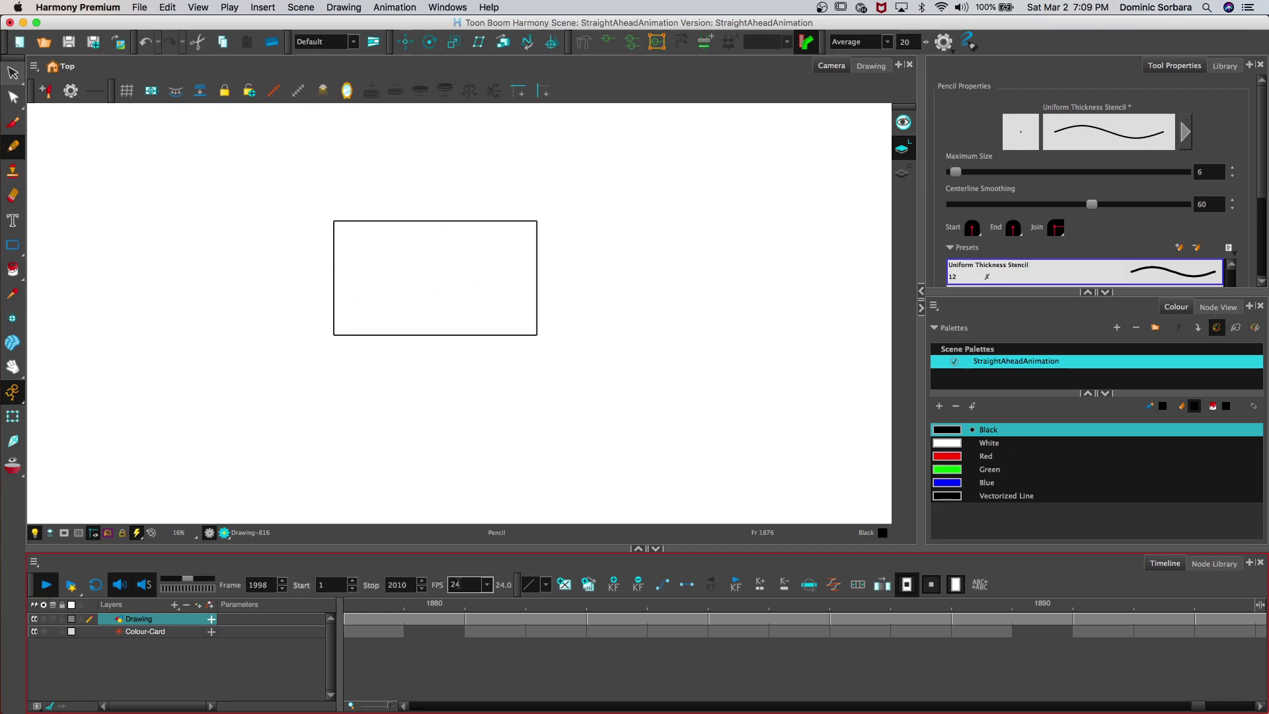
# Step: Return to frame 1943 and replay the last stretch of the wave animation
pyautogui.moveTo(417, 604)
pyautogui.mouseDown()
pyautogui.moveTo(287, 606)
pyautogui.moveTo(485, 604)
pyautogui.moveTo(550, 619)
pyautogui.moveTo(333, 612)
pyautogui.mouseUp()
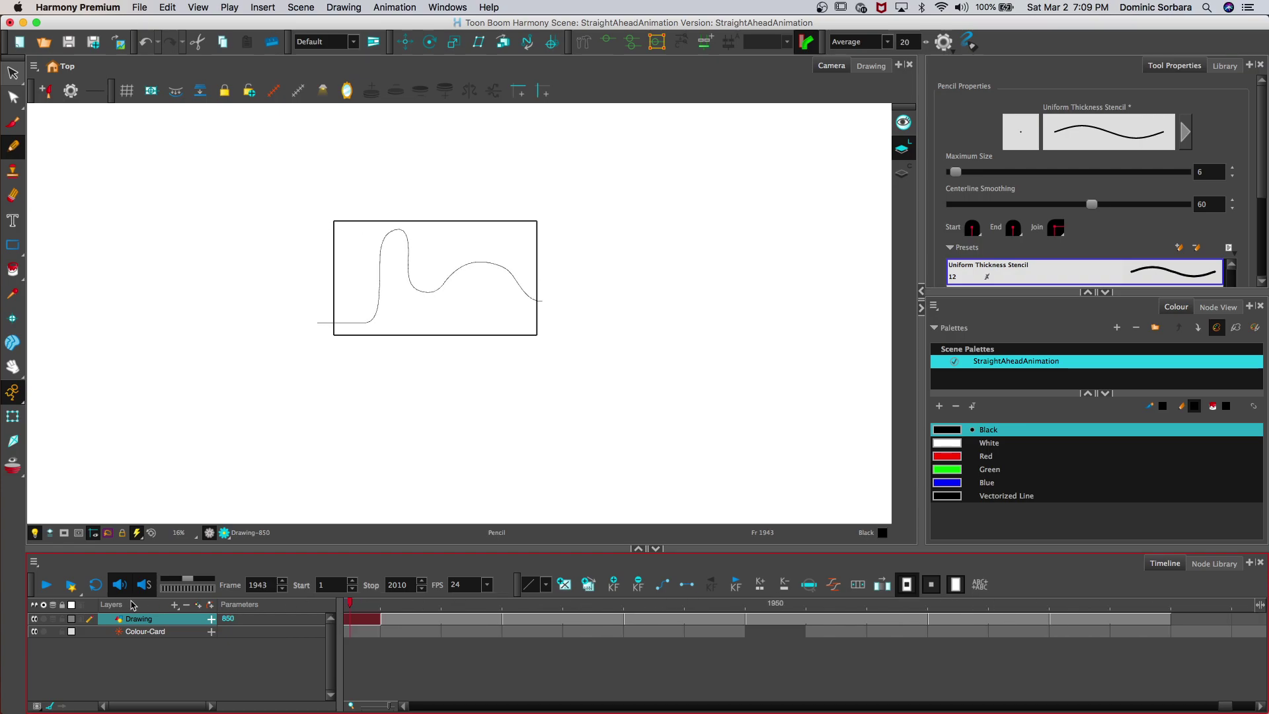
pyautogui.click(48, 585)
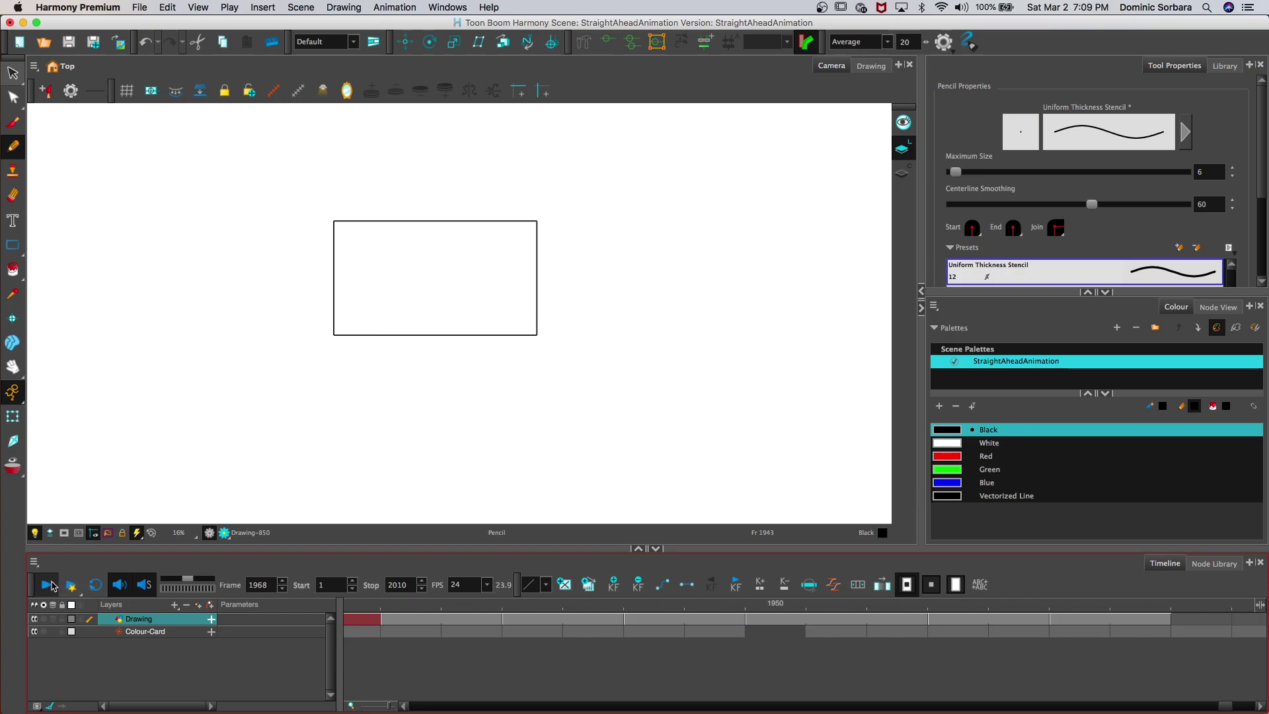
pyautogui.click(51, 585)
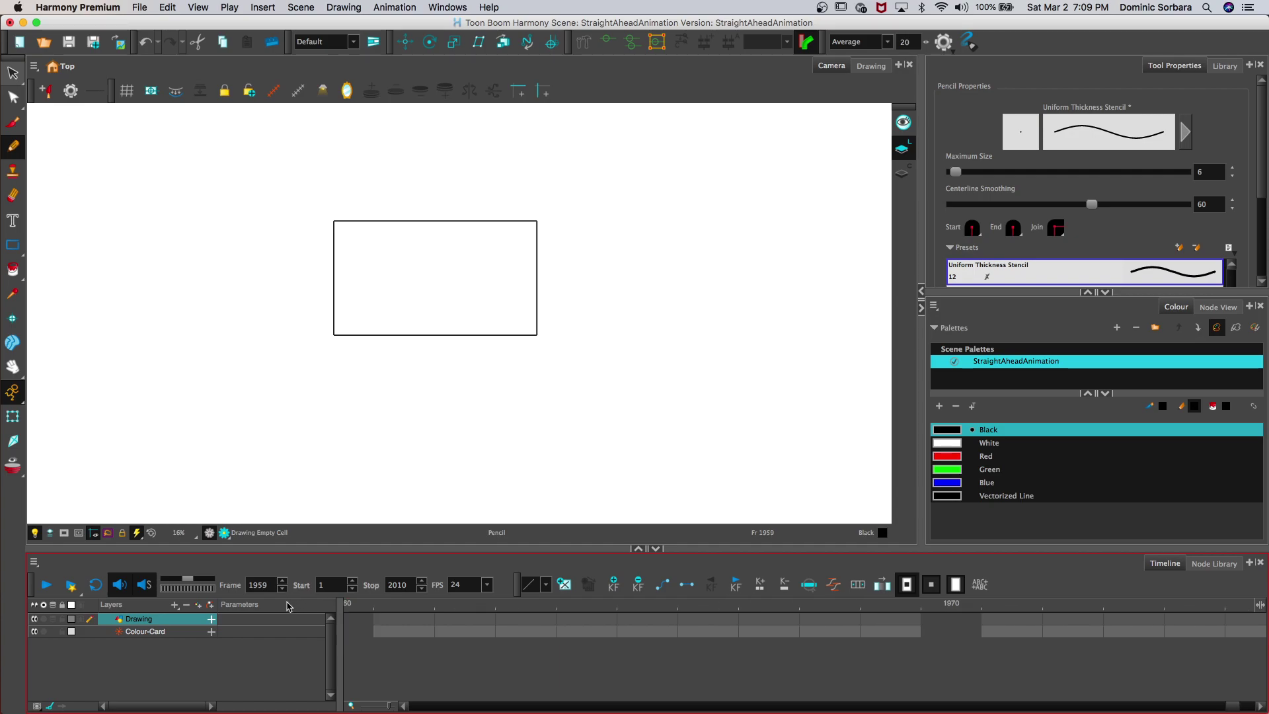
# Step: Go to the empty frame 1957 and turn on onion skin for the Drawing layer
pyautogui.click(495, 616)
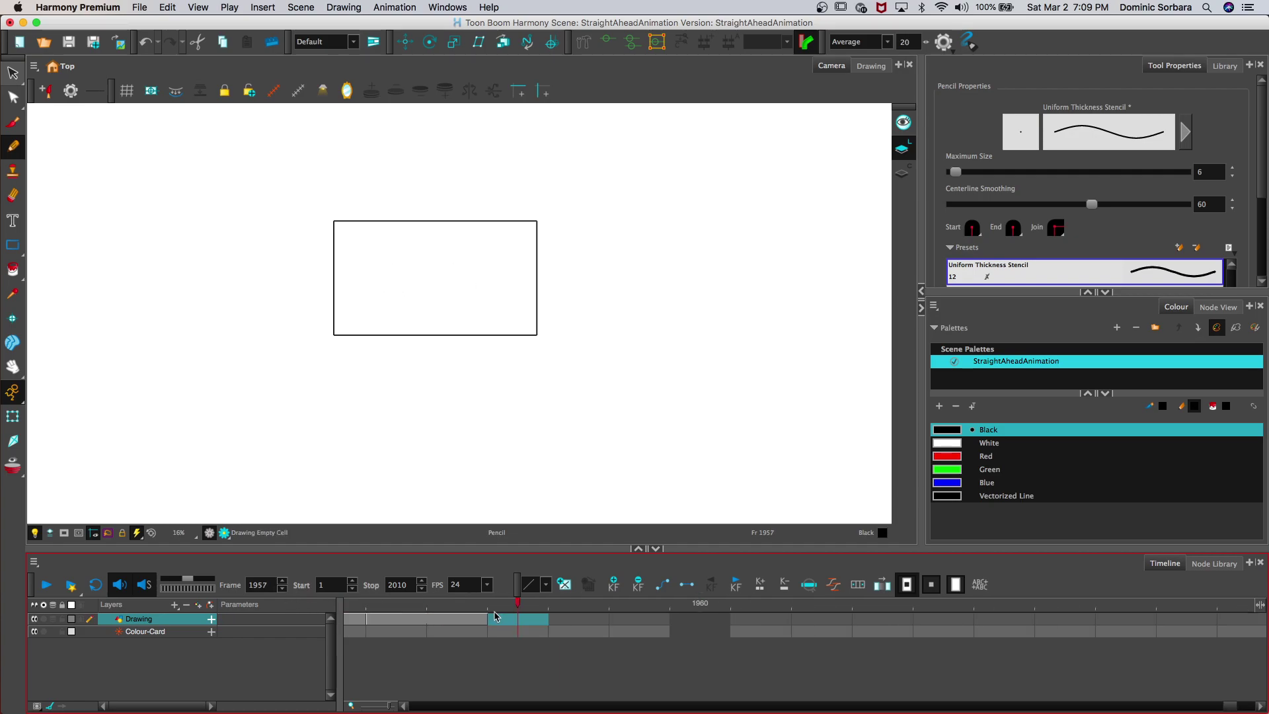
pyautogui.click(53, 619)
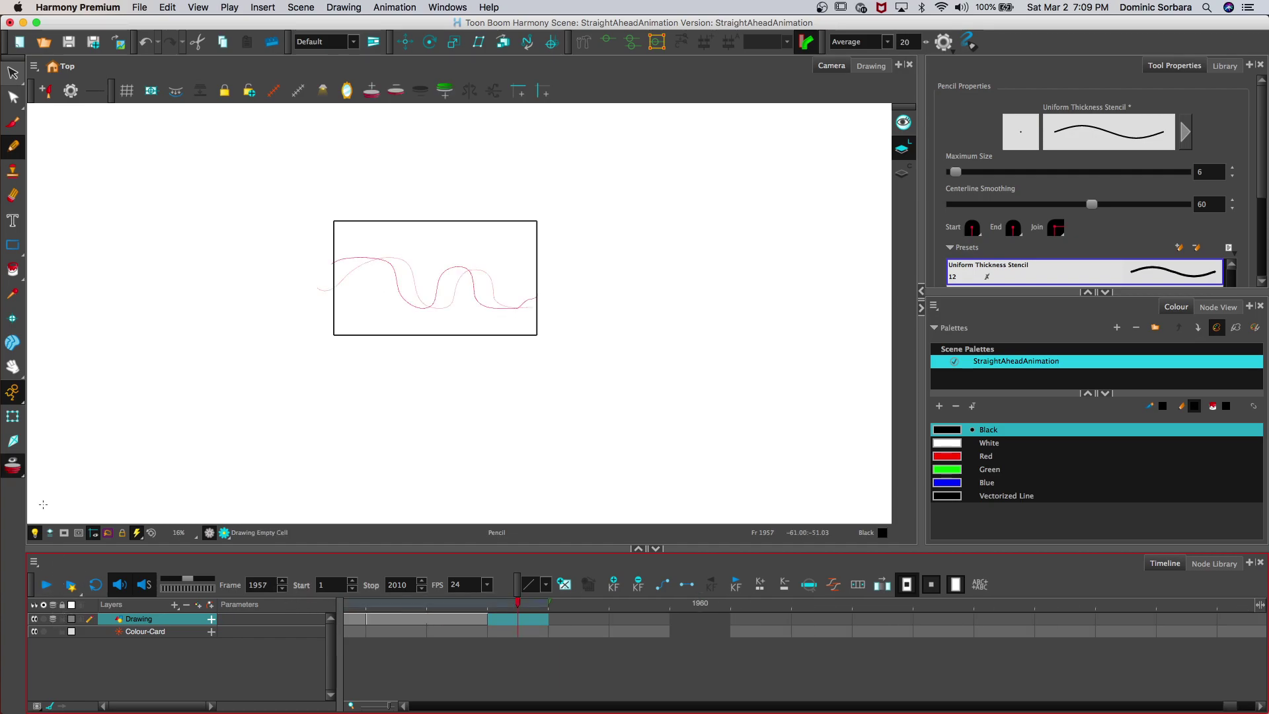
pyautogui.click(13, 366)
pyautogui.moveTo(313, 226)
pyautogui.mouseDown()
pyautogui.moveTo(347, 237)
pyautogui.moveTo(312, 241)
pyautogui.mouseUp()
pyautogui.press('2')
pyautogui.press('2')
pyautogui.press('2')
pyautogui.press('2')
pyautogui.press('2')
pyautogui.press('2')
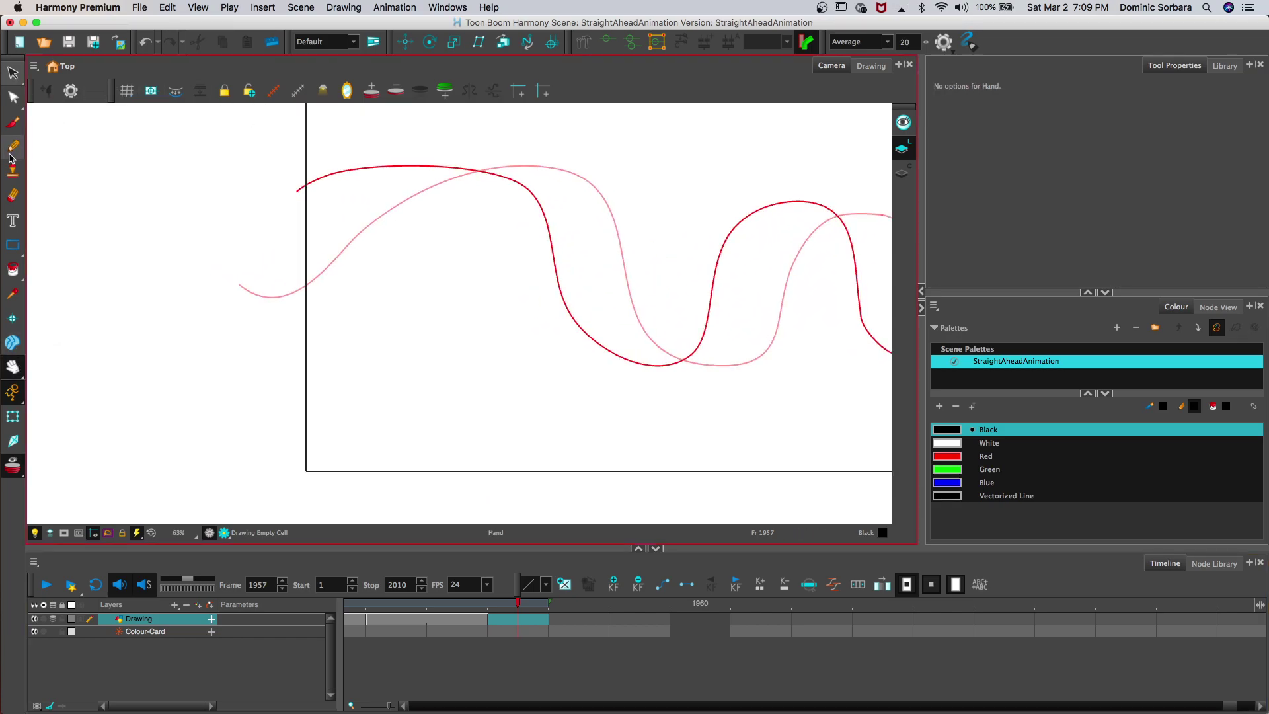
# Step: Pencil frame 1957's wave slightly left of the onion-skinned line, from the first hump through the second hump's descent
pyautogui.click(12, 145)
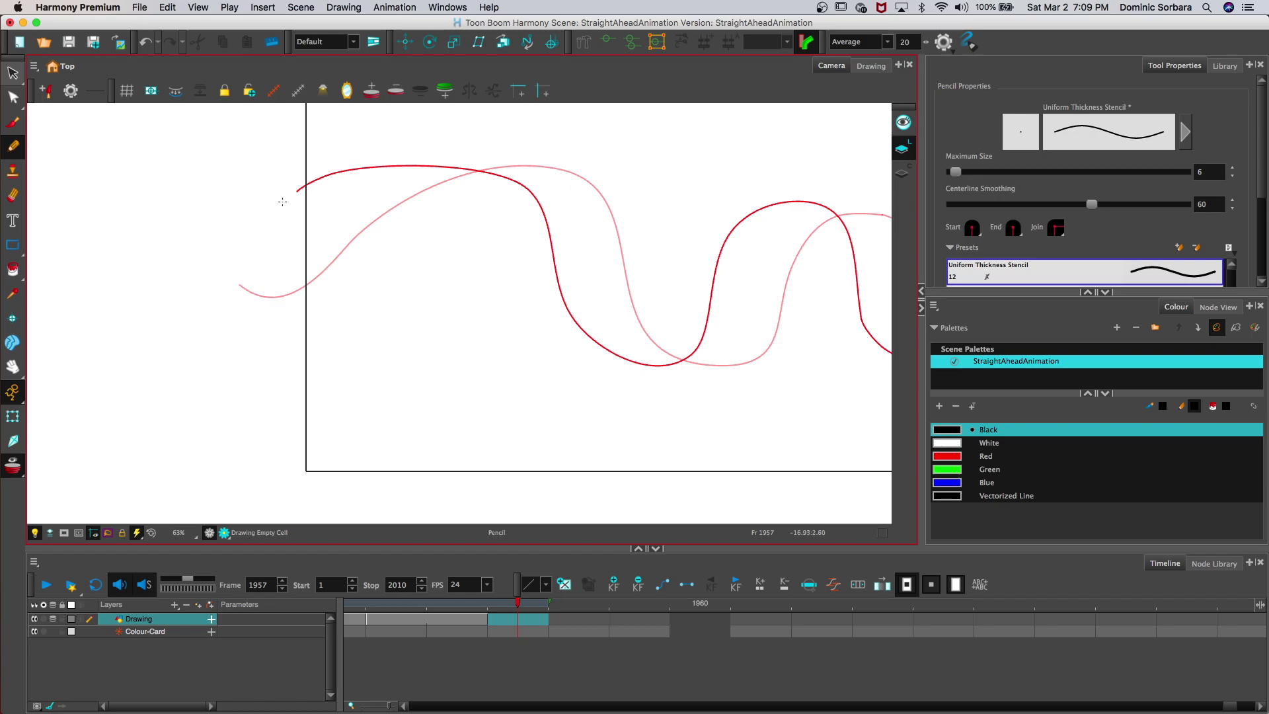
pyautogui.moveTo(275, 215)
pyautogui.mouseDown()
pyautogui.moveTo(362, 158)
pyautogui.moveTo(419, 159)
pyautogui.mouseUp()
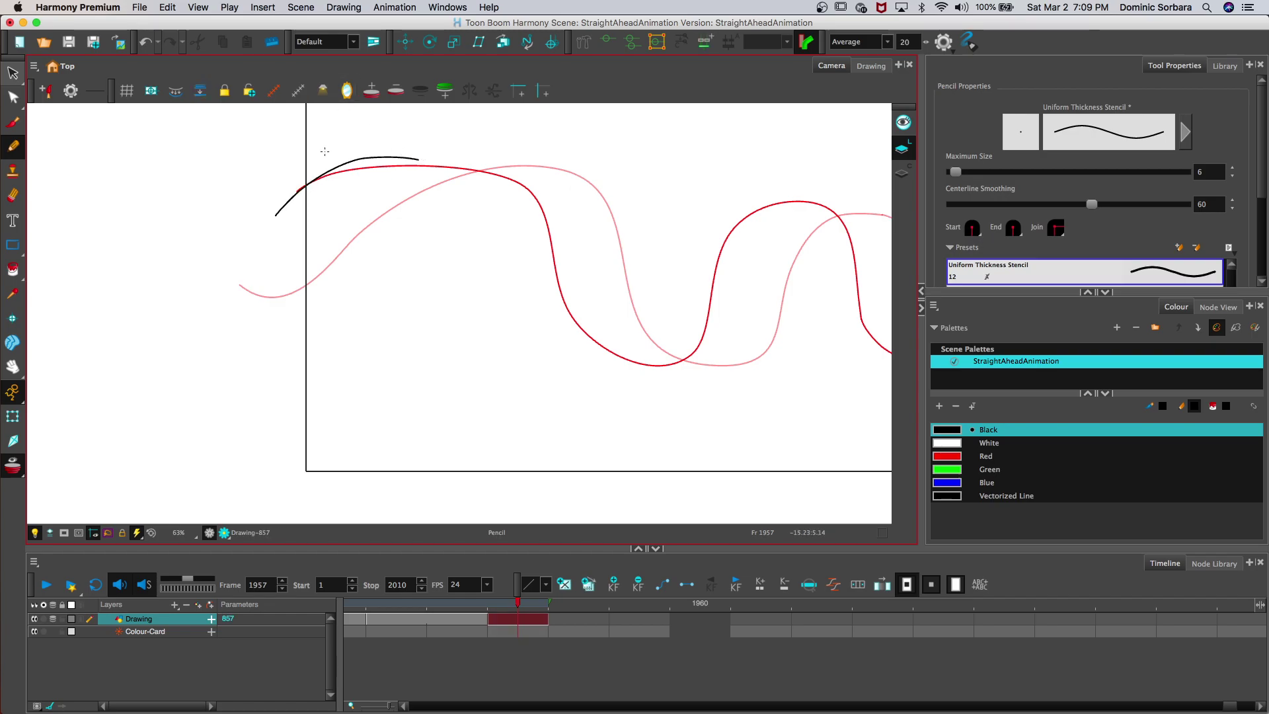
pyautogui.press('super+z')
pyautogui.moveTo(279, 213)
pyautogui.mouseDown()
pyautogui.moveTo(308, 189)
pyautogui.moveTo(413, 163)
pyautogui.moveTo(481, 217)
pyautogui.mouseUp()
pyautogui.moveTo(487, 263); pyautogui.dragTo(493, 294)
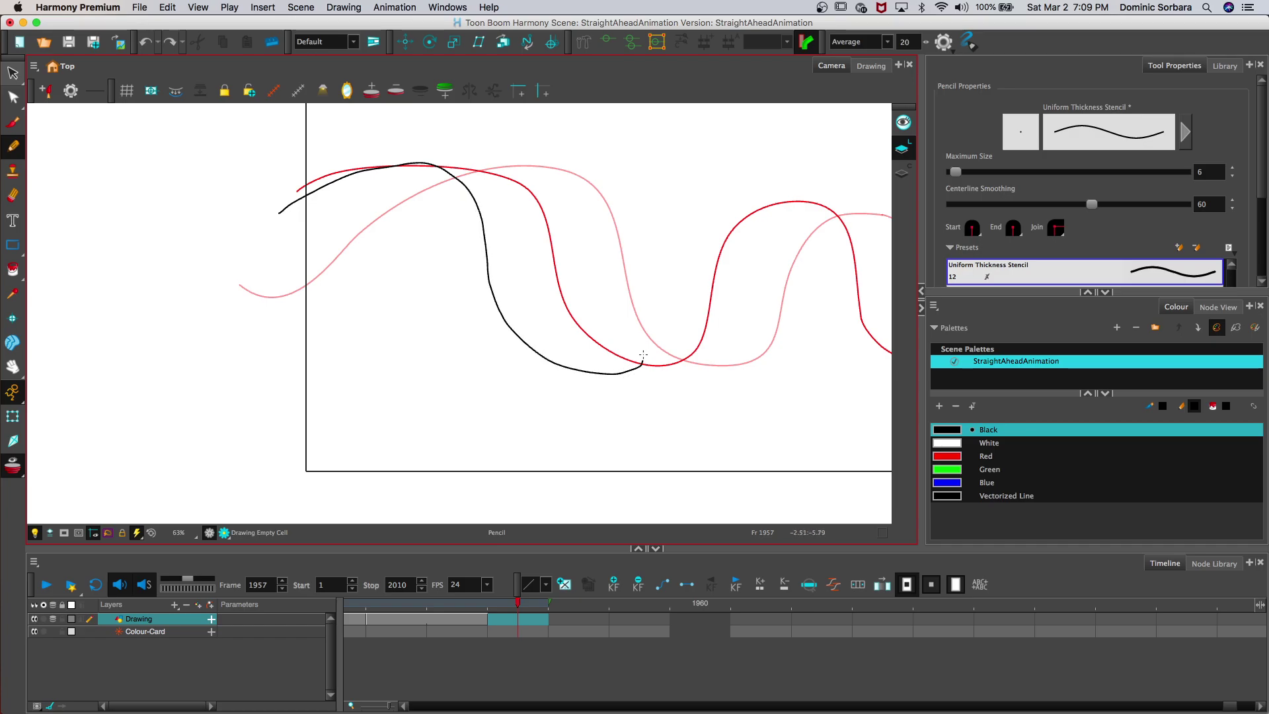
pyautogui.moveTo(699, 225); pyautogui.dragTo(741, 207)
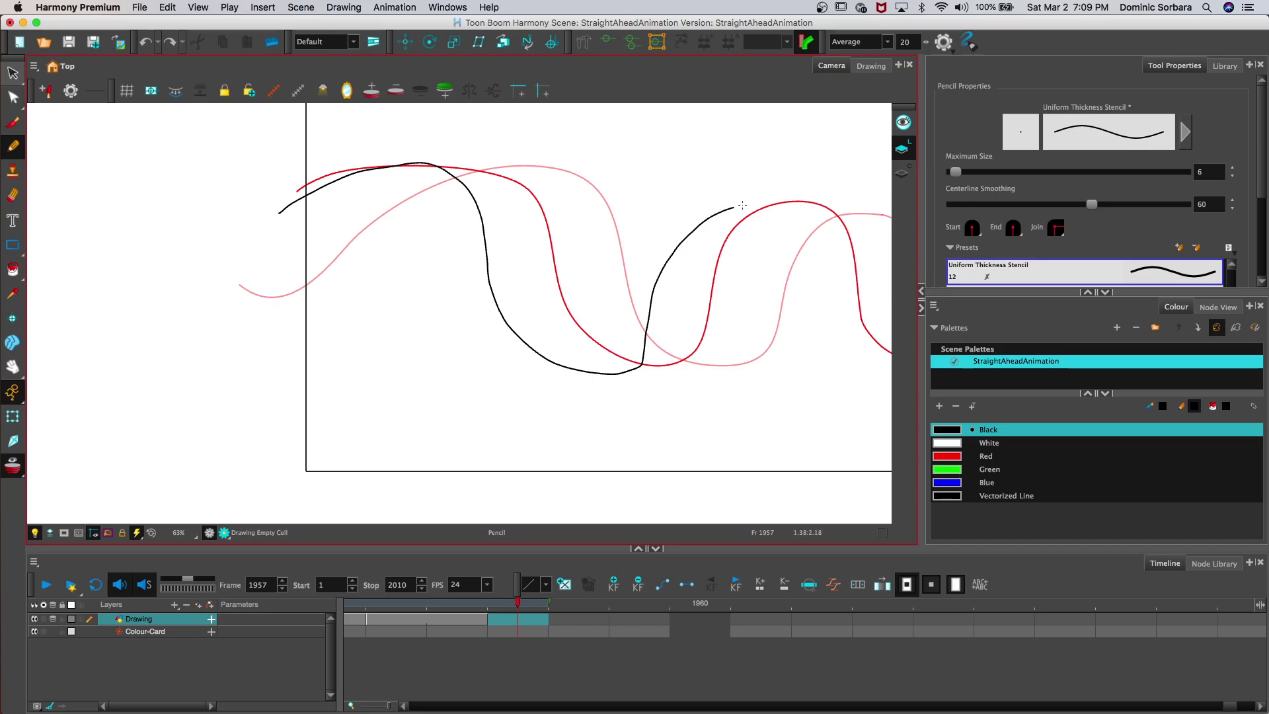
pyautogui.moveTo(810, 273); pyautogui.dragTo(827, 360)
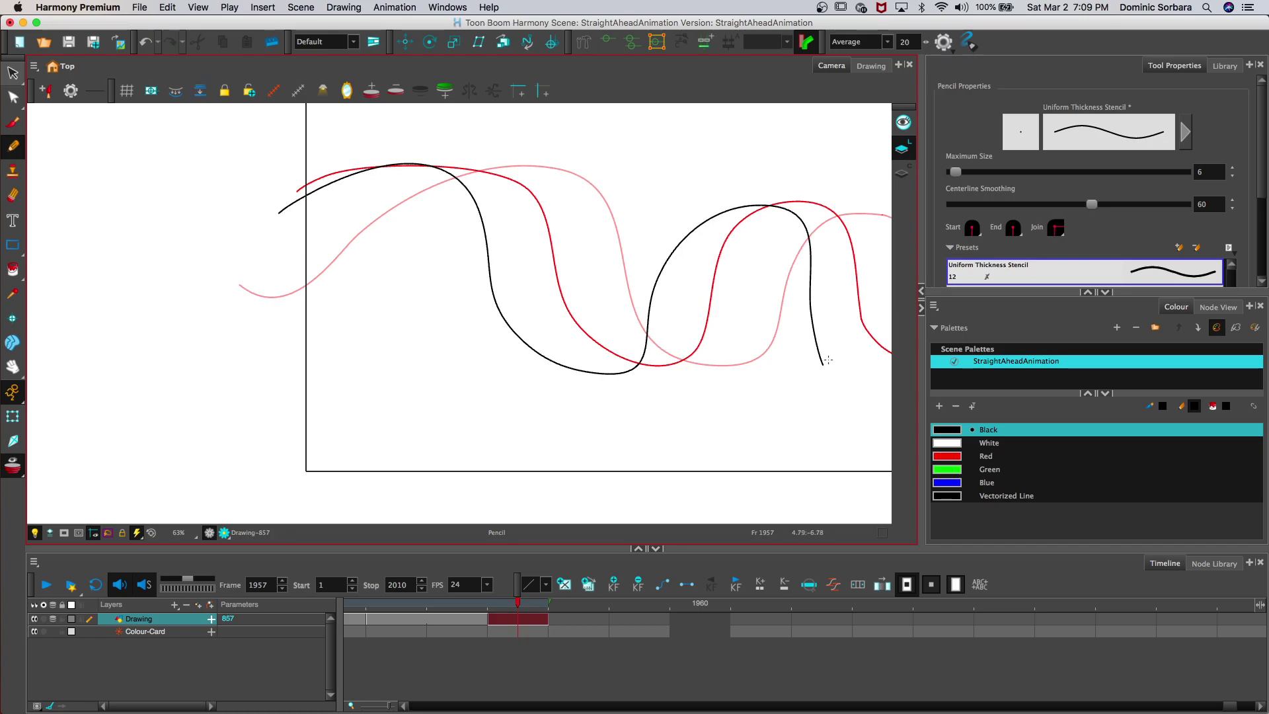
# Step: Erase the rising side and crest of the second hump on frame 1957
pyautogui.press('space')
pyautogui.moveTo(603, 227); pyautogui.dragTo(498, 192)
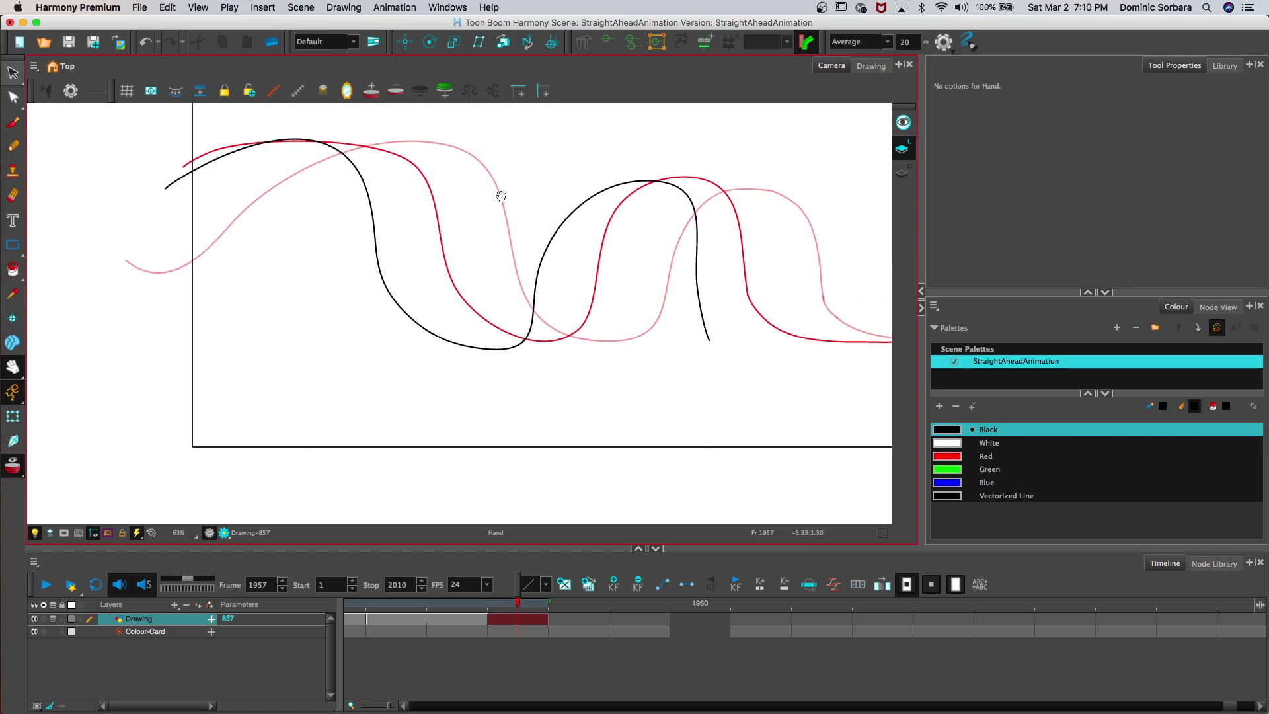
pyautogui.moveTo(556, 228)
pyautogui.mouseDown()
pyautogui.moveTo(598, 192)
pyautogui.moveTo(541, 259)
pyautogui.mouseUp()
pyautogui.moveTo(599, 190); pyautogui.dragTo(627, 179)
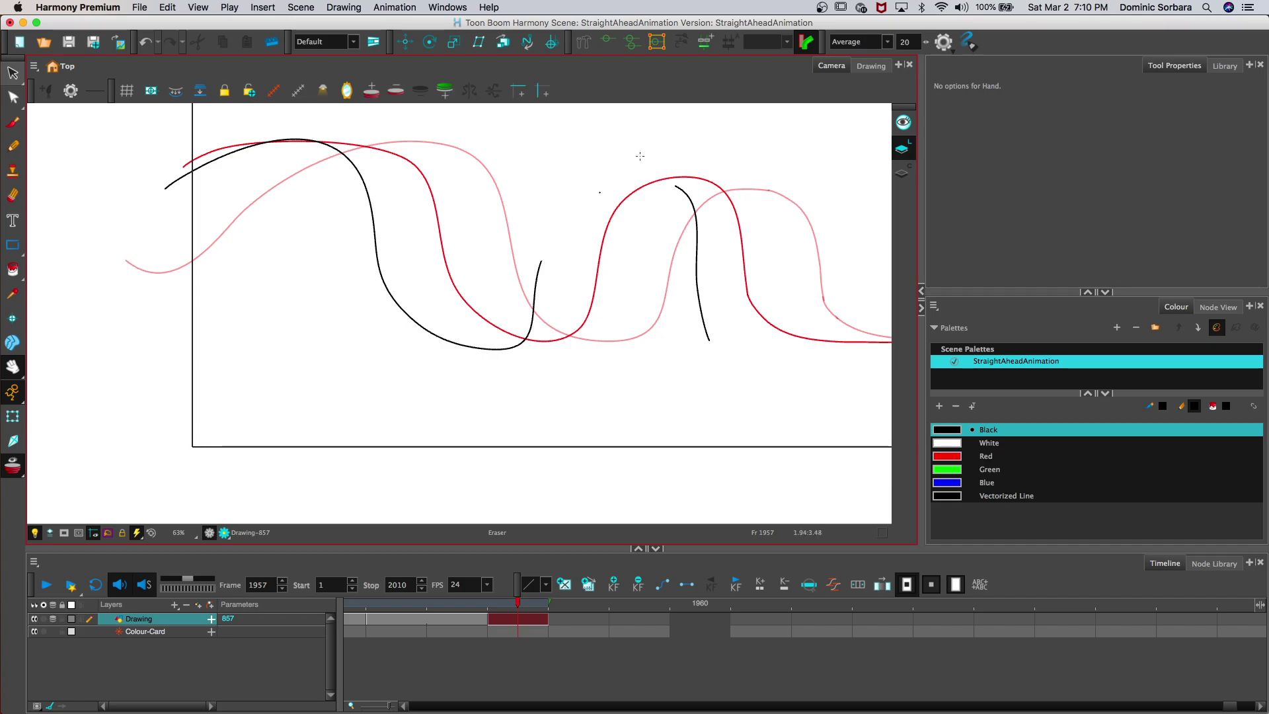
# Step: Move the second hump's remaining descending stroke slightly left and deselect it
pyautogui.click(13, 72)
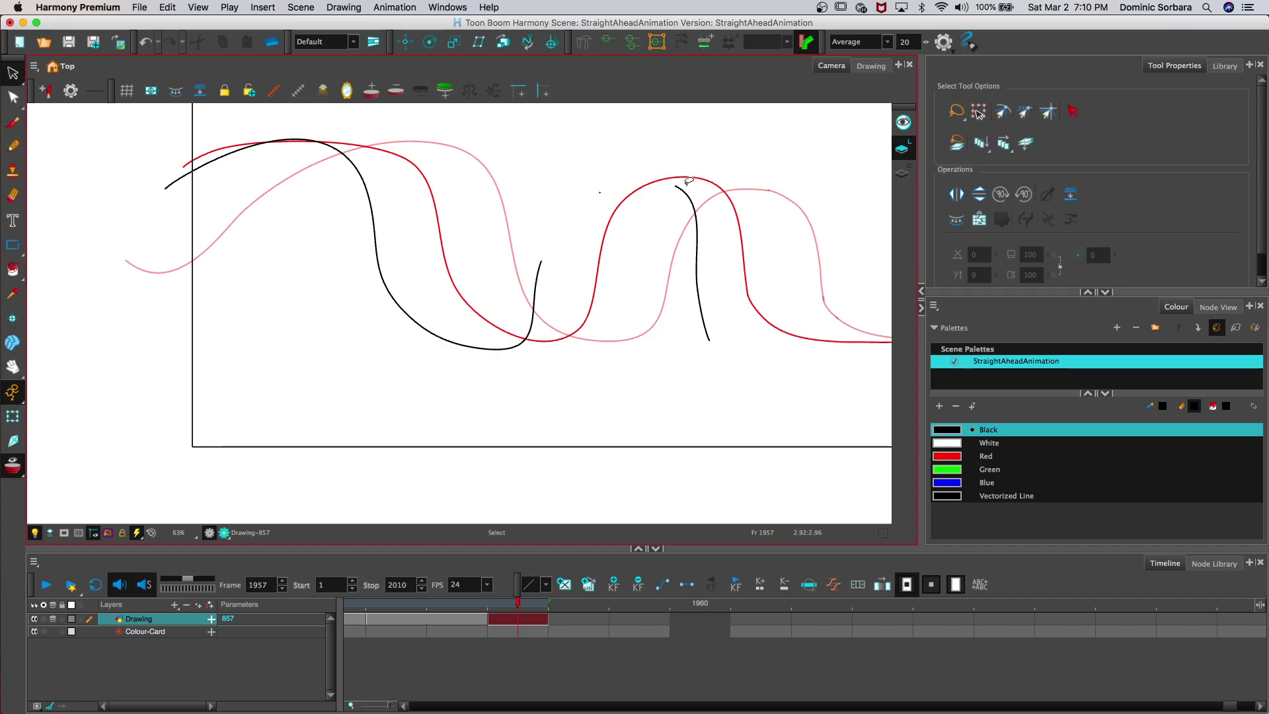
pyautogui.moveTo(674, 177)
pyautogui.mouseDown()
pyautogui.moveTo(652, 207)
pyautogui.moveTo(654, 275)
pyautogui.moveTo(747, 356)
pyautogui.moveTo(674, 178)
pyautogui.mouseUp()
pyautogui.moveTo(691, 263); pyautogui.dragTo(675, 272)
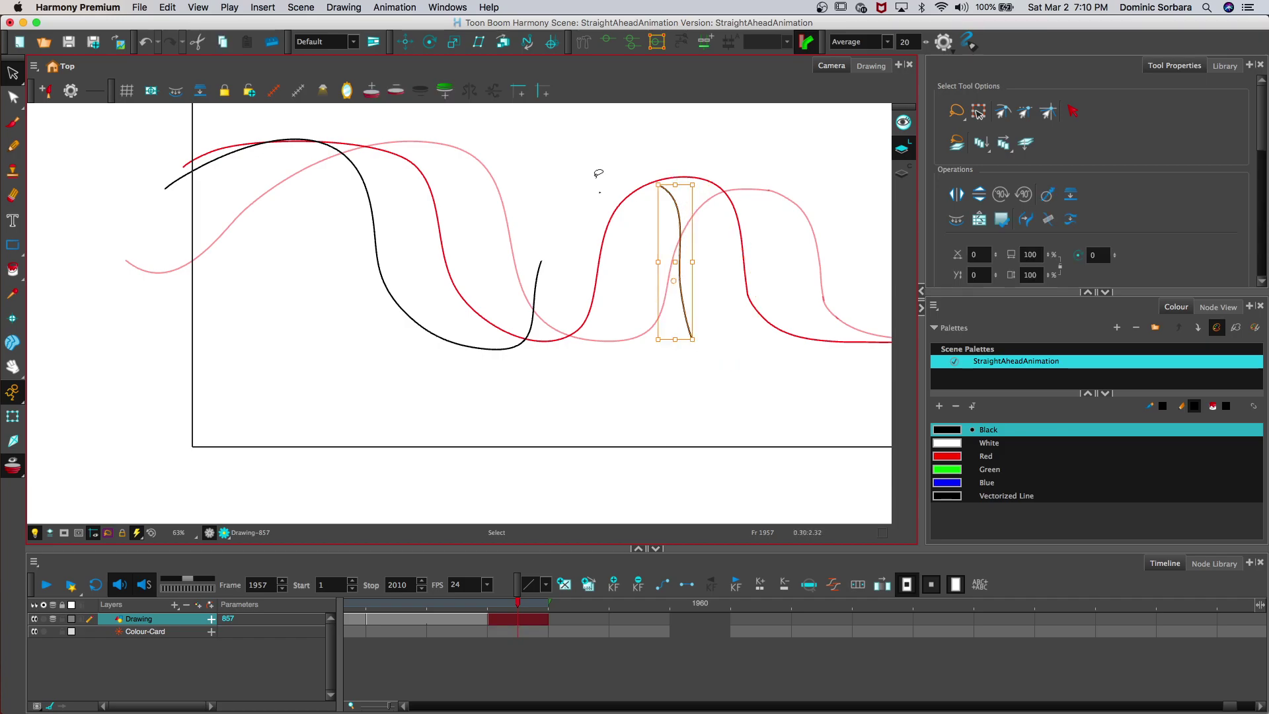
pyautogui.click(601, 174)
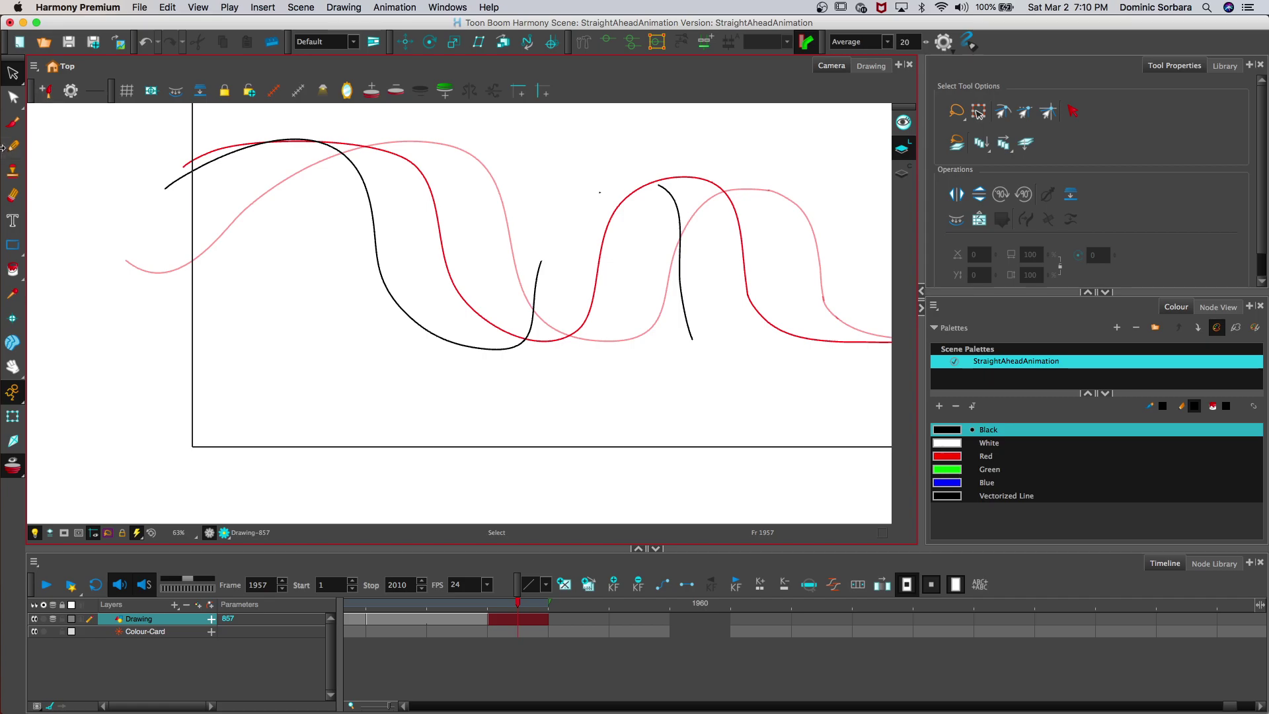
# Step: Pencil the second hump's crest and rising side on frame 1957, joining the first trough to the descending stroke
pyautogui.hotkey('alt', '/')
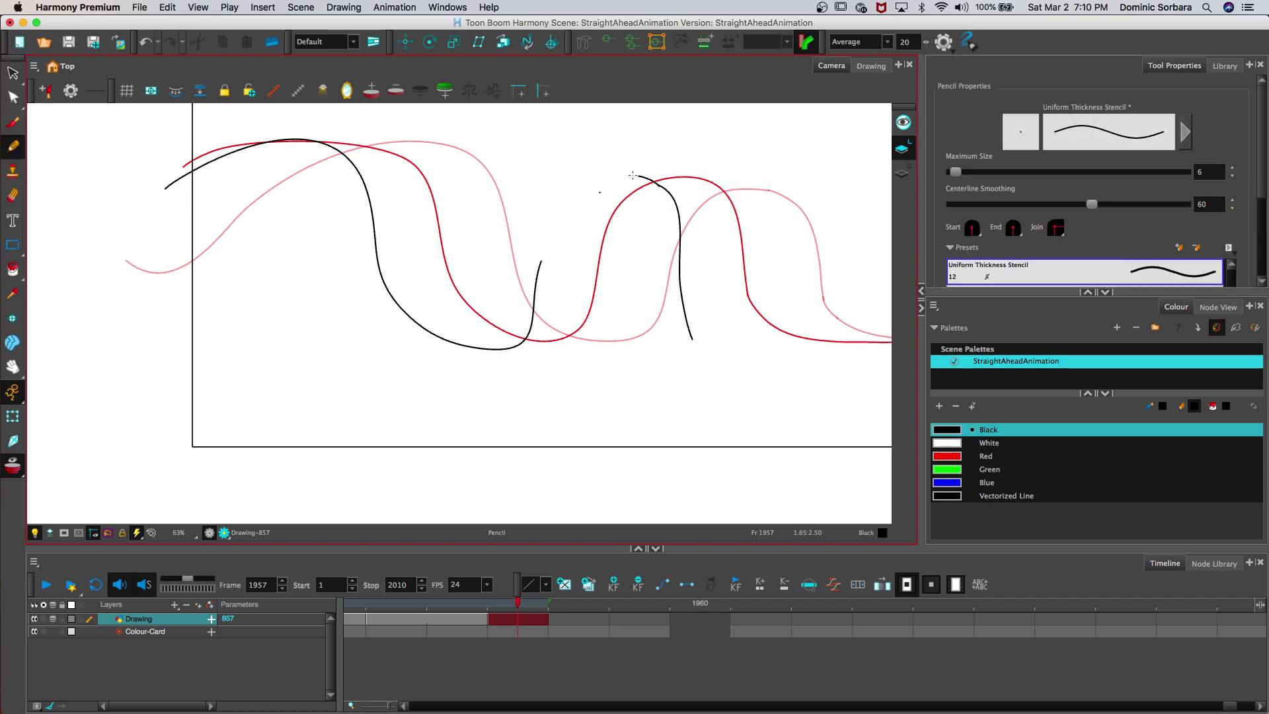
pyautogui.moveTo(577, 191)
pyautogui.mouseDown()
pyautogui.moveTo(555, 217)
pyautogui.moveTo(532, 315)
pyautogui.mouseUp()
pyautogui.click(13, 147)
pyautogui.moveTo(532, 315); pyautogui.dragTo(542, 262)
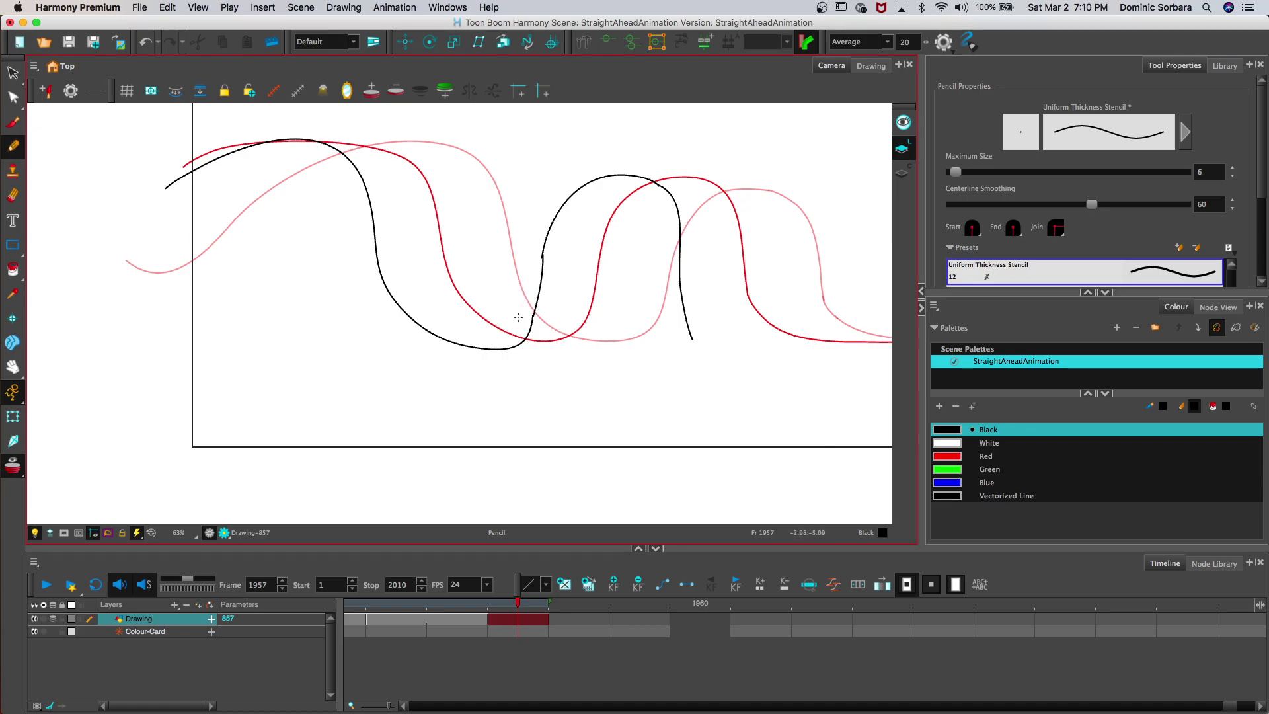
pyautogui.press('super+z')
# Step: Pencil the rest of frame 1957's wave from the second hump's base along the flat stretch and up past the frame's right edge
pyautogui.press('2')
pyautogui.moveTo(641, 324)
pyautogui.mouseDown()
pyautogui.moveTo(768, 339)
pyautogui.moveTo(796, 309)
pyautogui.moveTo(848, 297)
pyautogui.moveTo(886, 260)
pyautogui.mouseUp()
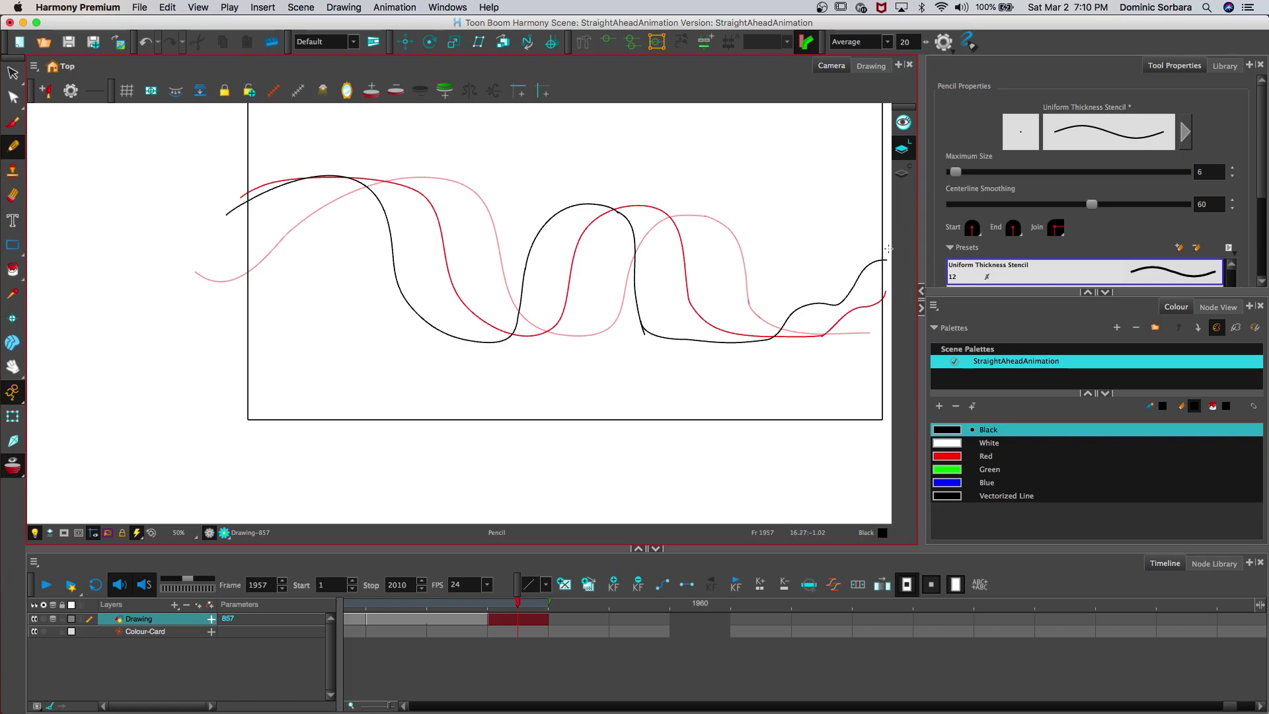
pyautogui.moveTo(642, 326); pyautogui.dragTo(649, 334)
pyautogui.moveTo(661, 337); pyautogui.dragTo(641, 325)
# Step: Erase the corner at the second hump's base on frame 1957 and try to pencil a smoother join
pyautogui.press('2')
pyautogui.press('2')
pyautogui.press('e')
pyautogui.click(750, 327)
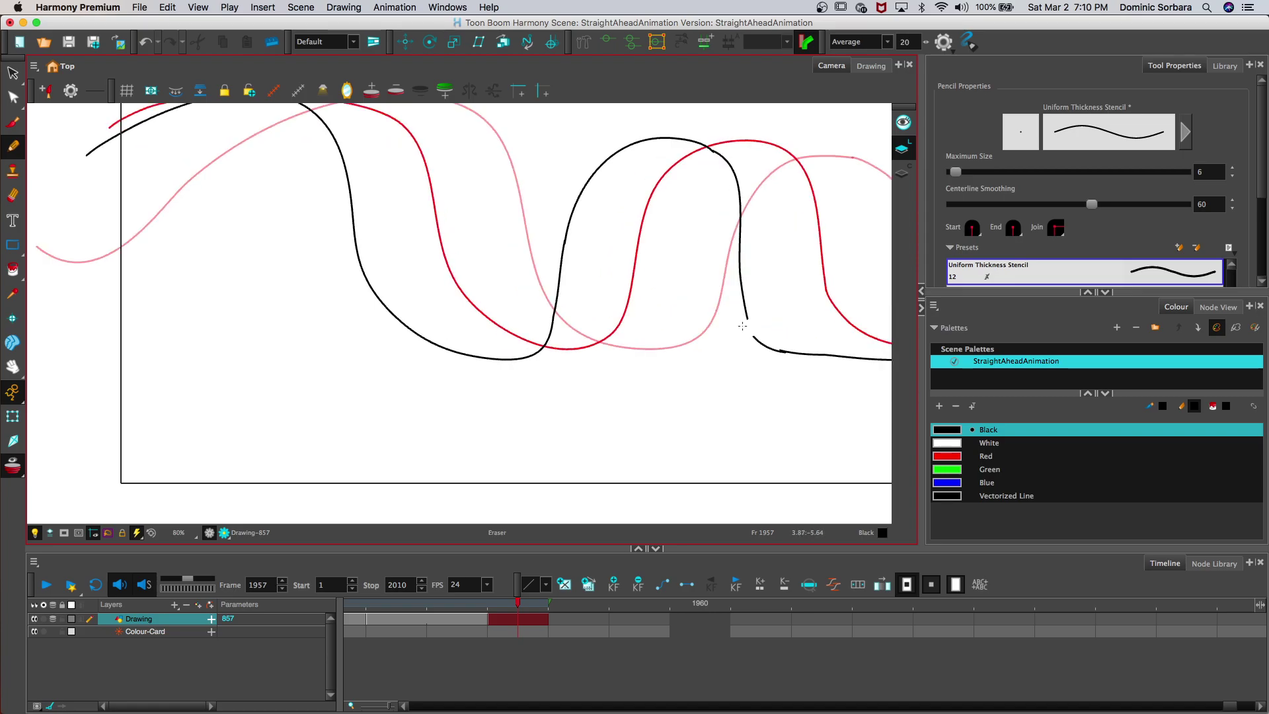
pyautogui.moveTo(747, 322)
pyautogui.mouseDown()
pyautogui.moveTo(755, 340)
pyautogui.moveTo(743, 313)
pyautogui.mouseUp()
pyautogui.press('super+z')
pyautogui.moveTo(746, 317); pyautogui.dragTo(754, 336)
pyautogui.press('super+z')
# Step: Erase the rough overlap beside that corner and pencil one smooth curve from the second hump's descent into the flat stretch
pyautogui.click(13, 366)
pyautogui.moveTo(520, 260); pyautogui.dragTo(251, 221)
pyautogui.scroll(2, 249, 215)
pyautogui.scroll(1, 248, 216)
pyautogui.moveTo(621, 308); pyautogui.dragTo(645, 304)
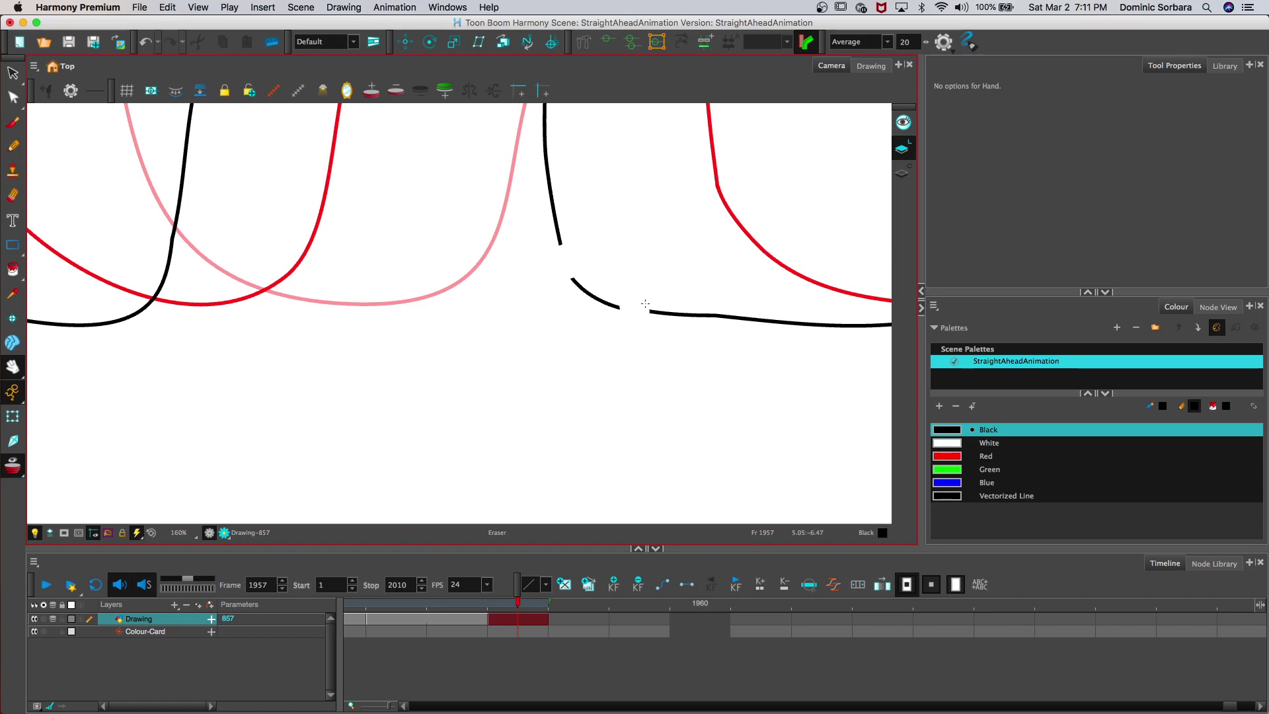
pyautogui.hotkey('alt', '/')
pyautogui.moveTo(560, 243)
pyautogui.mouseDown()
pyautogui.moveTo(573, 279)
pyautogui.moveTo(647, 311)
pyautogui.mouseUp()
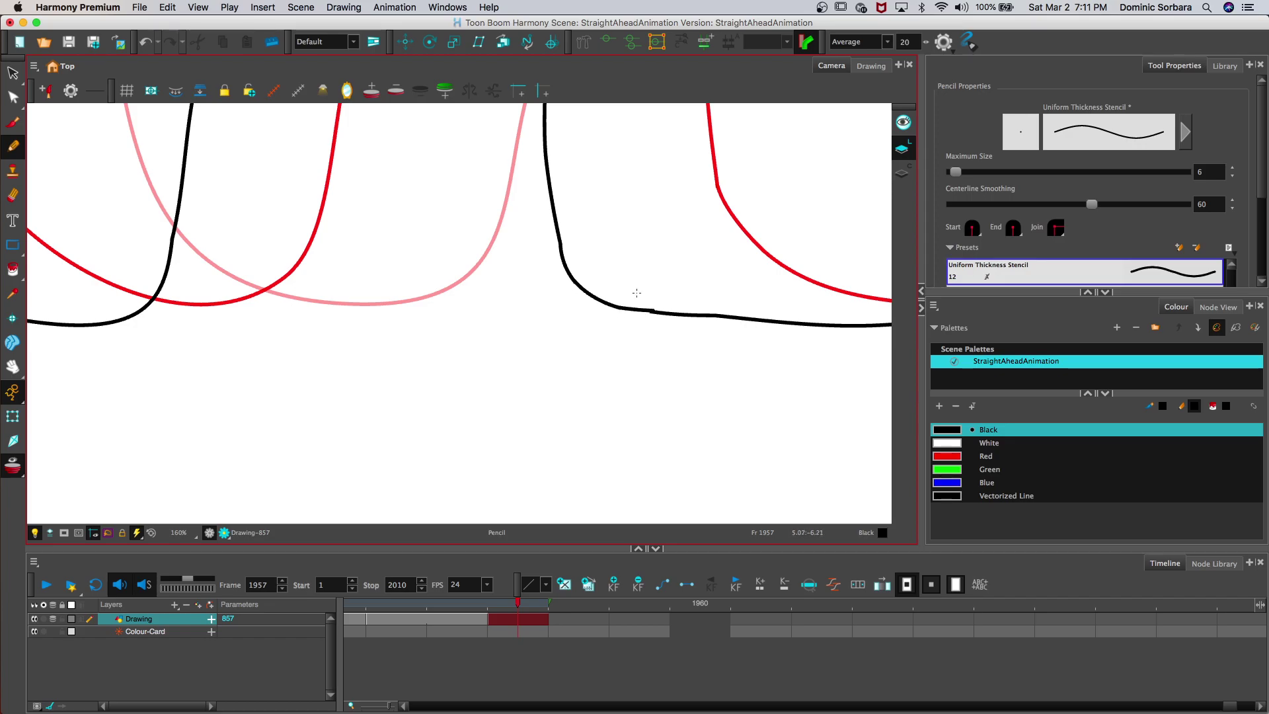
pyautogui.press('super+z')
pyautogui.press('super+shift+z')
pyautogui.press('2')
pyautogui.press('2')
pyautogui.press('2')
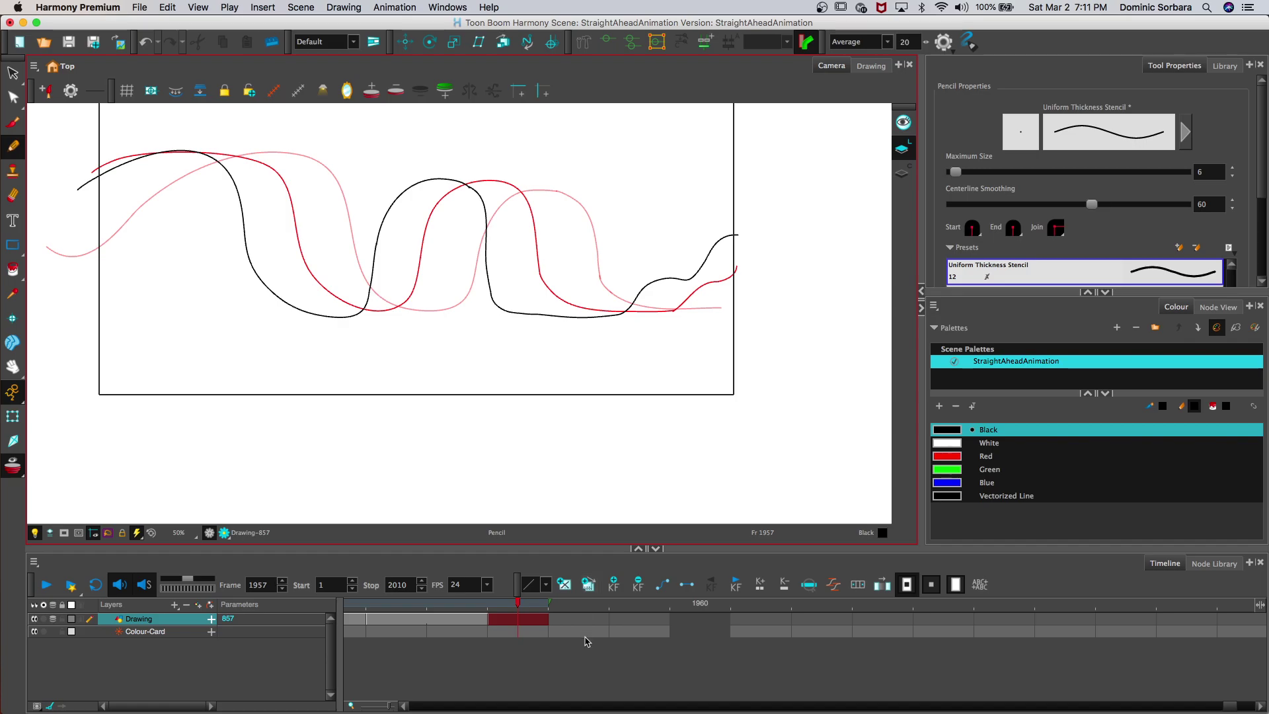
# Step: Go back to frame 1943, turn off onion skin for the Drawing layer and play the animation
pyautogui.moveTo(522, 606); pyautogui.dragTo(212, 594)
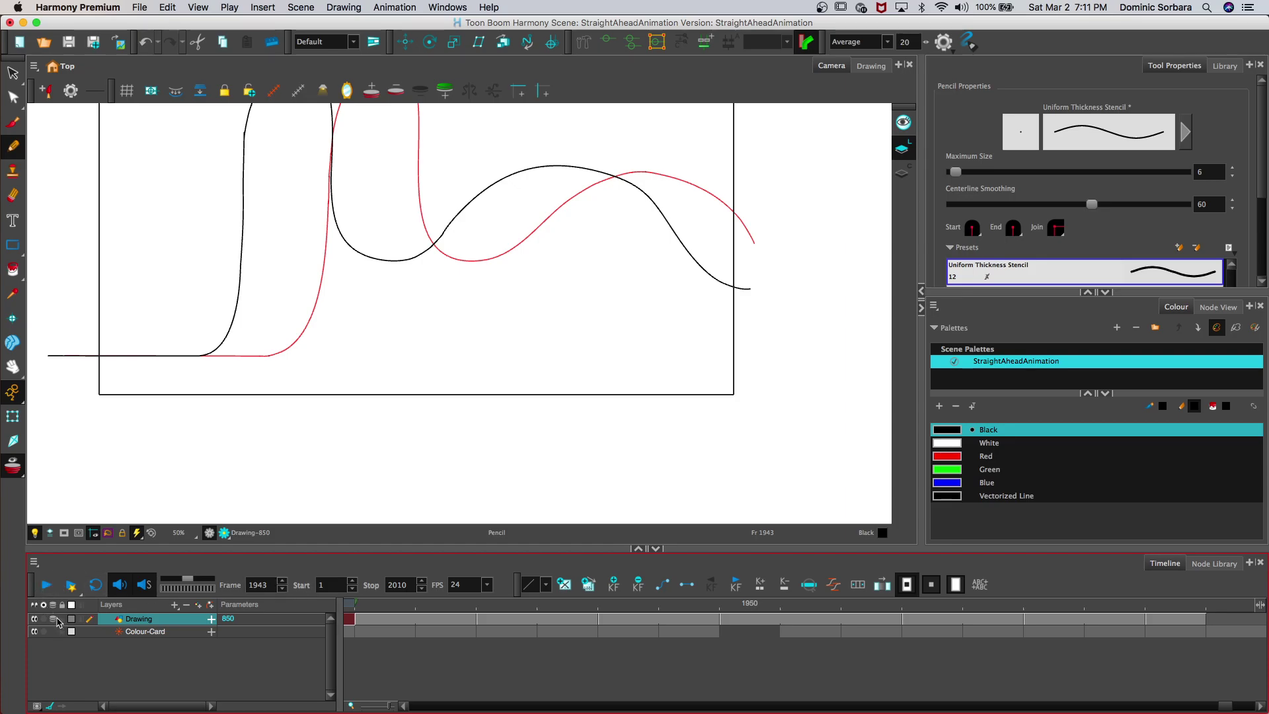
pyautogui.click(55, 619)
pyautogui.click(13, 364)
pyautogui.moveTo(195, 247); pyautogui.dragTo(249, 312)
pyautogui.press('-')
pyautogui.press('-')
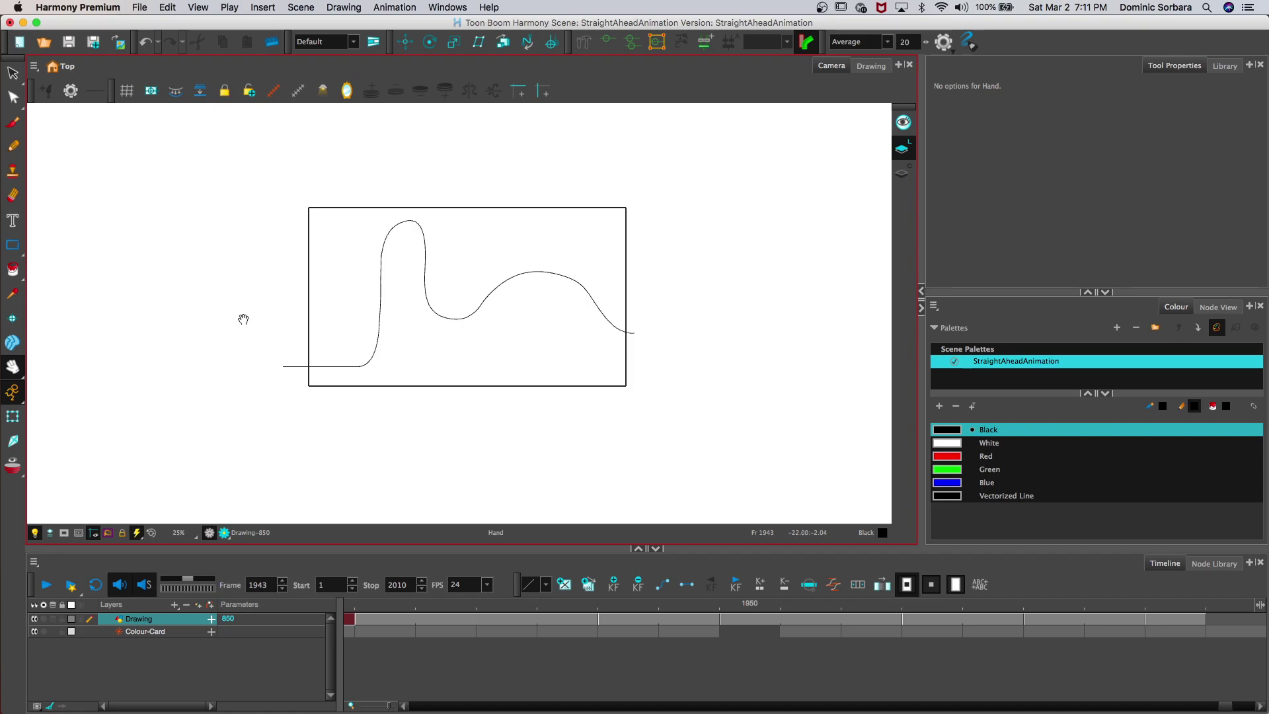
pyautogui.click(45, 585)
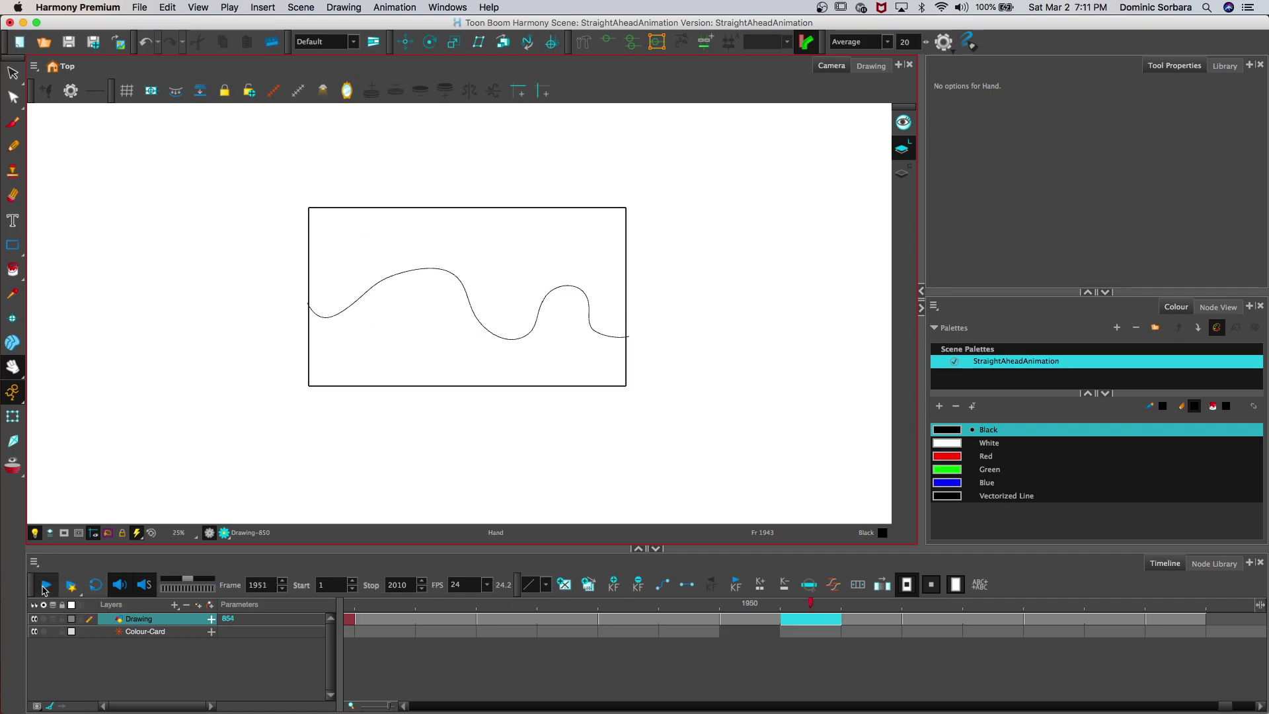
pyautogui.click(45, 586)
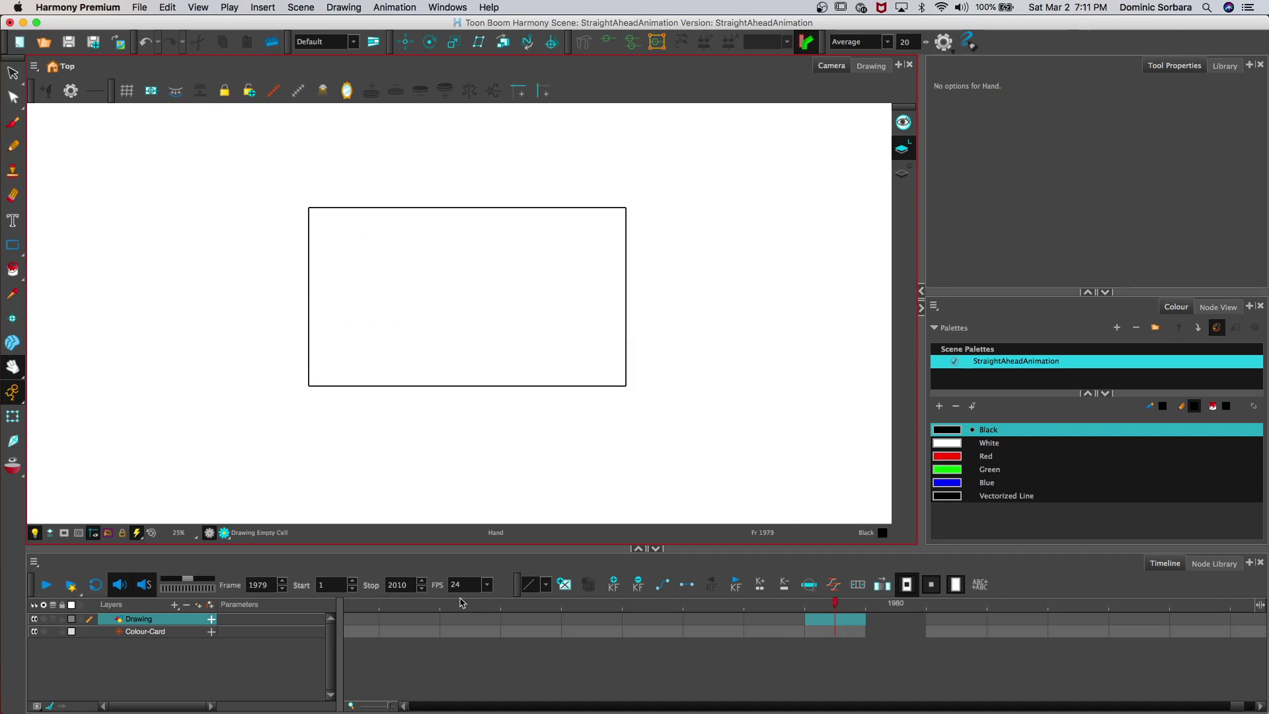
# Step: Go to the empty frame 1959 and turn on onion skin for the Drawing layer
pyautogui.moveTo(310, 603)
pyautogui.mouseDown()
pyautogui.moveTo(600, 634)
pyautogui.moveTo(663, 624)
pyautogui.moveTo(566, 602)
pyautogui.moveTo(572, 618)
pyautogui.mouseUp()
pyautogui.click(602, 619)
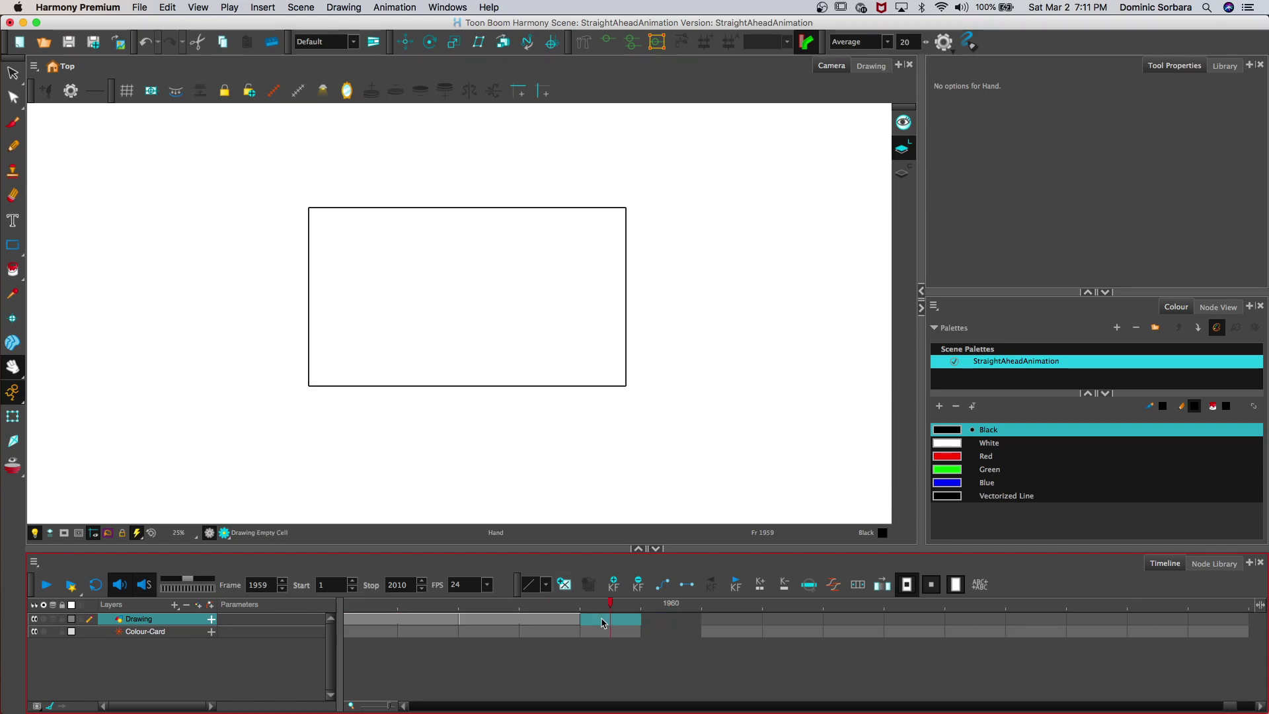
pyautogui.click(53, 619)
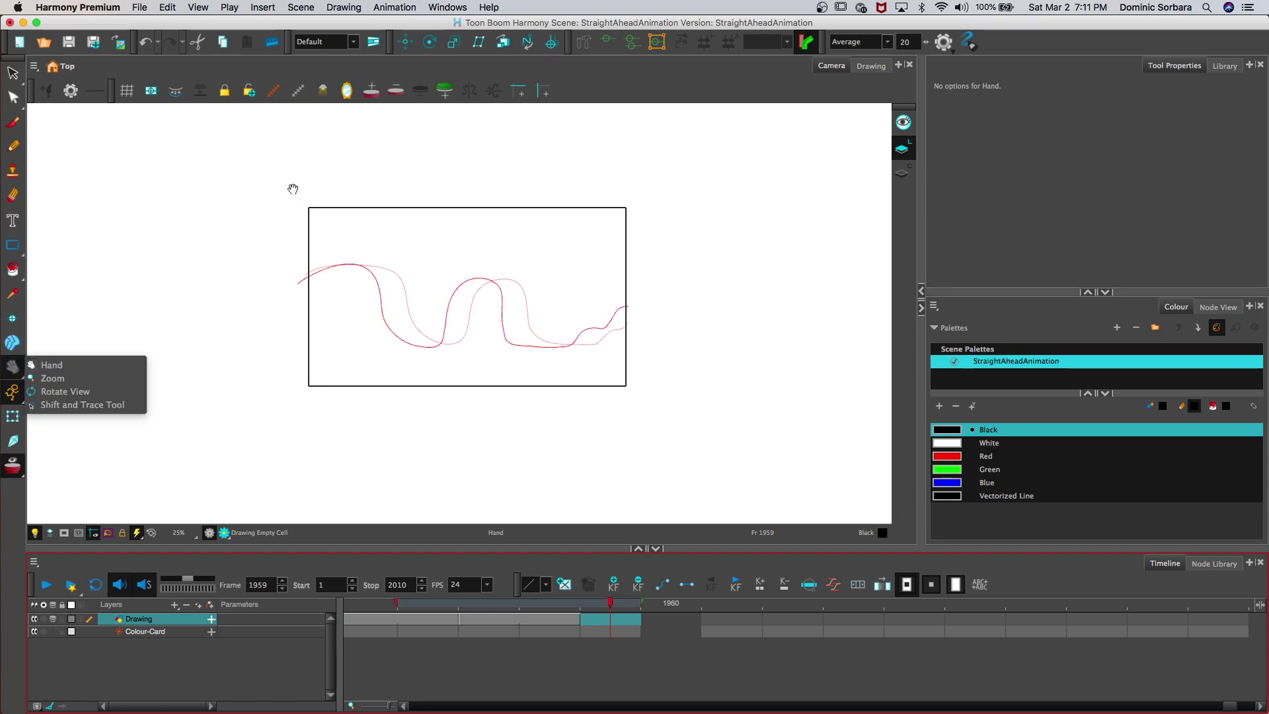
# Step: Pencil frame 1959's wave left of the onion-skinned line, from the first hump through the second hump into the flat stretch
pyautogui.moveTo(275, 190); pyautogui.dragTo(319, 190)
pyautogui.press('2')
pyautogui.press('2')
pyautogui.press('2')
pyautogui.press('2')
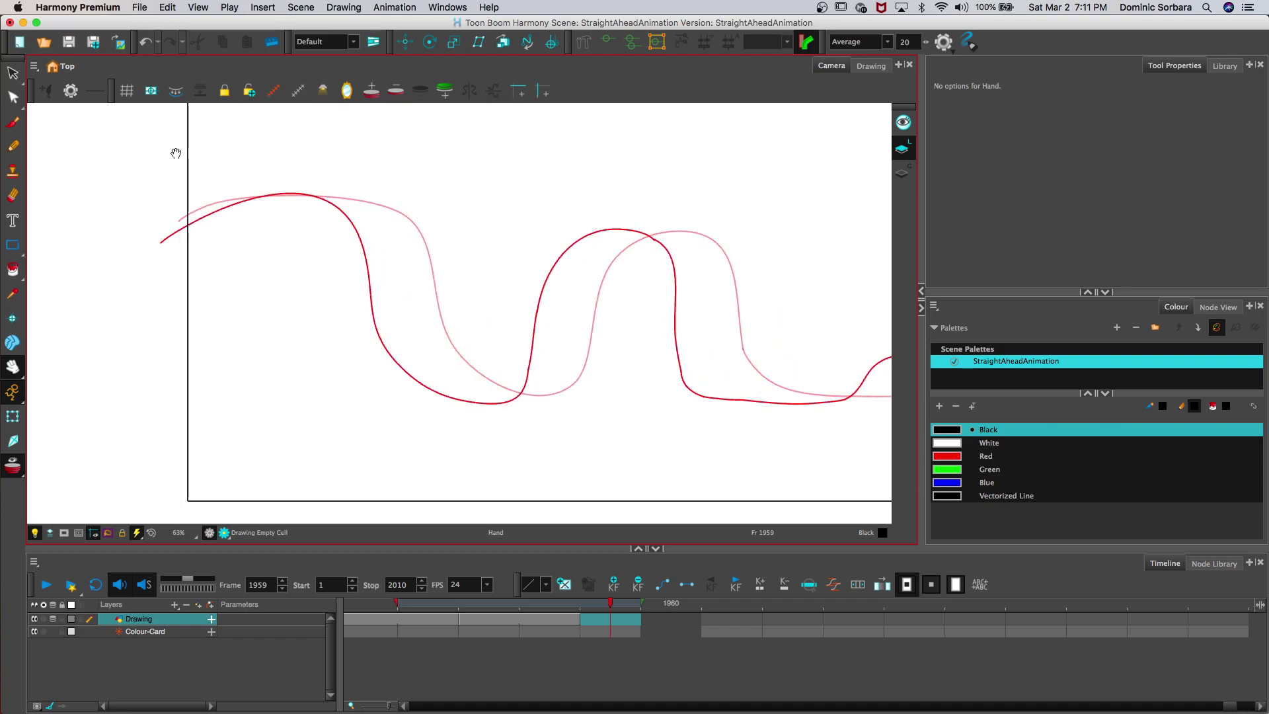
pyautogui.click(12, 146)
pyautogui.moveTo(179, 201)
pyautogui.mouseDown()
pyautogui.moveTo(258, 222)
pyautogui.moveTo(303, 359)
pyautogui.moveTo(342, 387)
pyautogui.moveTo(433, 400)
pyautogui.moveTo(453, 377)
pyautogui.moveTo(485, 259)
pyautogui.moveTo(529, 231)
pyautogui.moveTo(567, 227)
pyautogui.moveTo(599, 256)
pyautogui.moveTo(601, 360)
pyautogui.moveTo(616, 391)
pyautogui.moveTo(788, 402)
pyautogui.mouseUp()
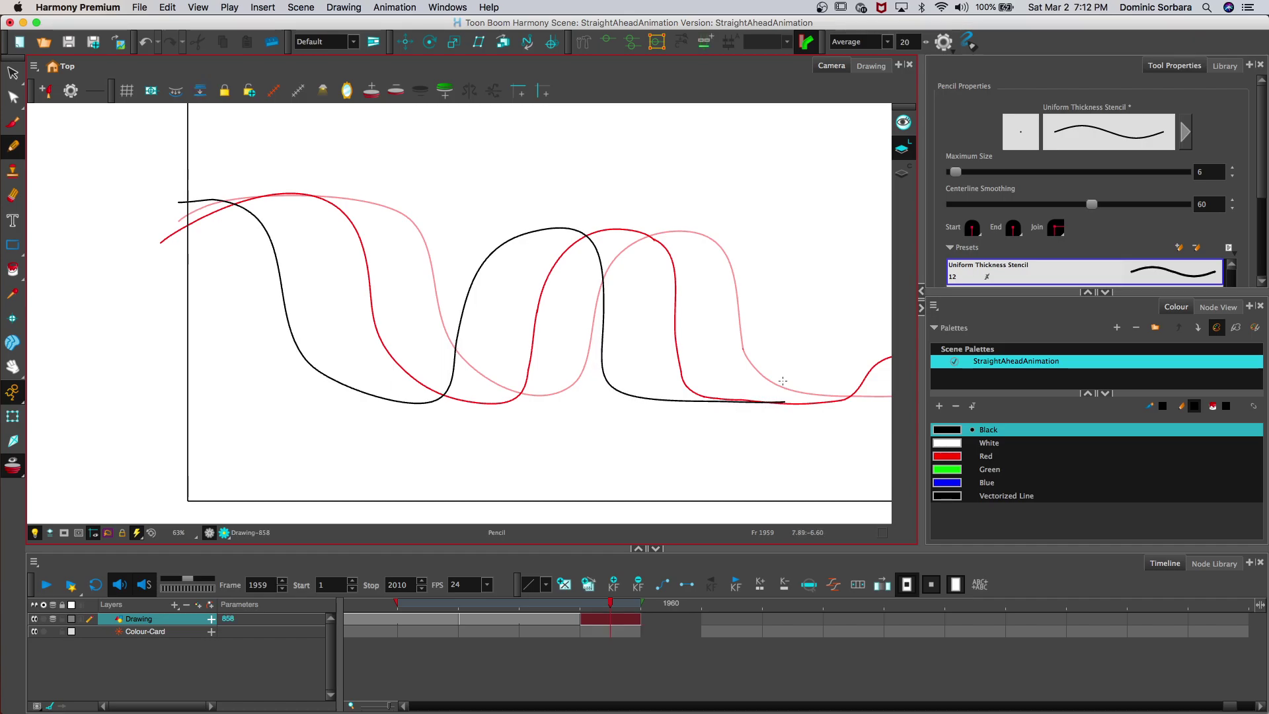
# Step: Extend frame 1959's line with rising ripples past the frame's right edge, redrawing the final ripple as a small smooth bump
pyautogui.click(13, 365)
pyautogui.moveTo(587, 341); pyautogui.dragTo(328, 278)
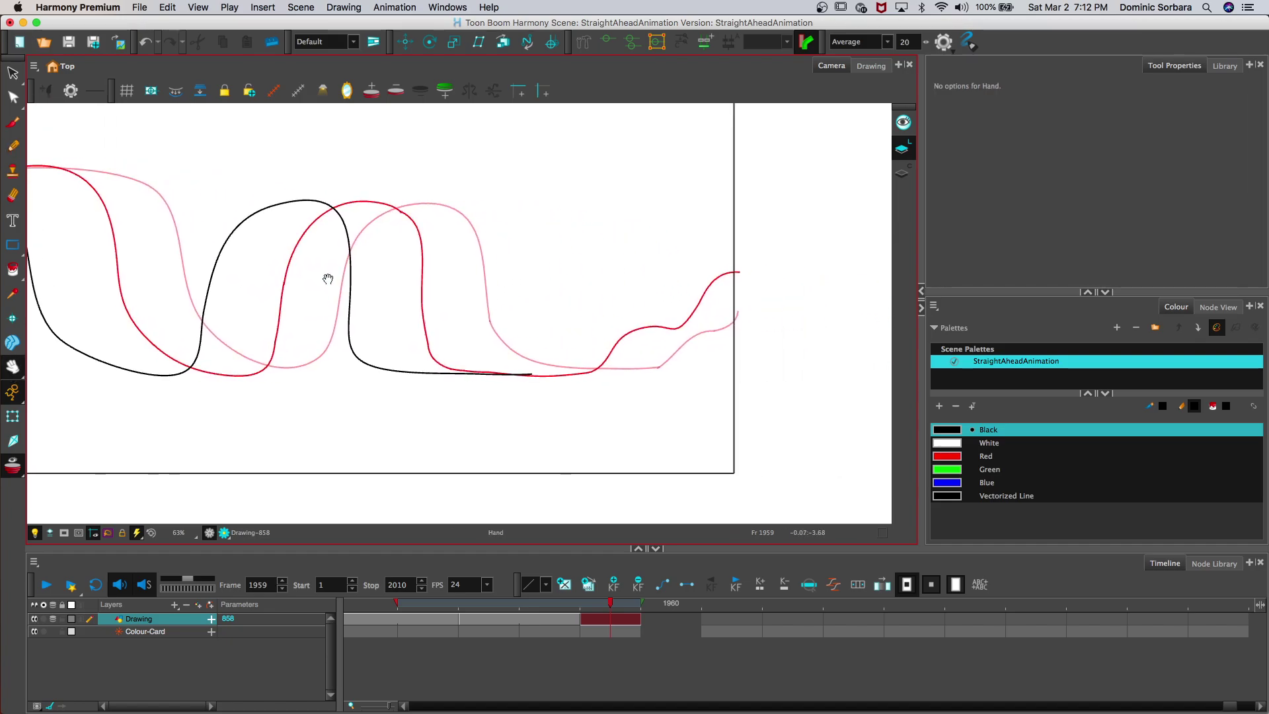
pyautogui.click(12, 145)
pyautogui.moveTo(529, 374)
pyautogui.mouseDown()
pyautogui.moveTo(551, 369)
pyautogui.moveTo(572, 327)
pyautogui.moveTo(654, 305)
pyautogui.moveTo(677, 262)
pyautogui.moveTo(713, 249)
pyautogui.moveTo(746, 199)
pyautogui.mouseUp()
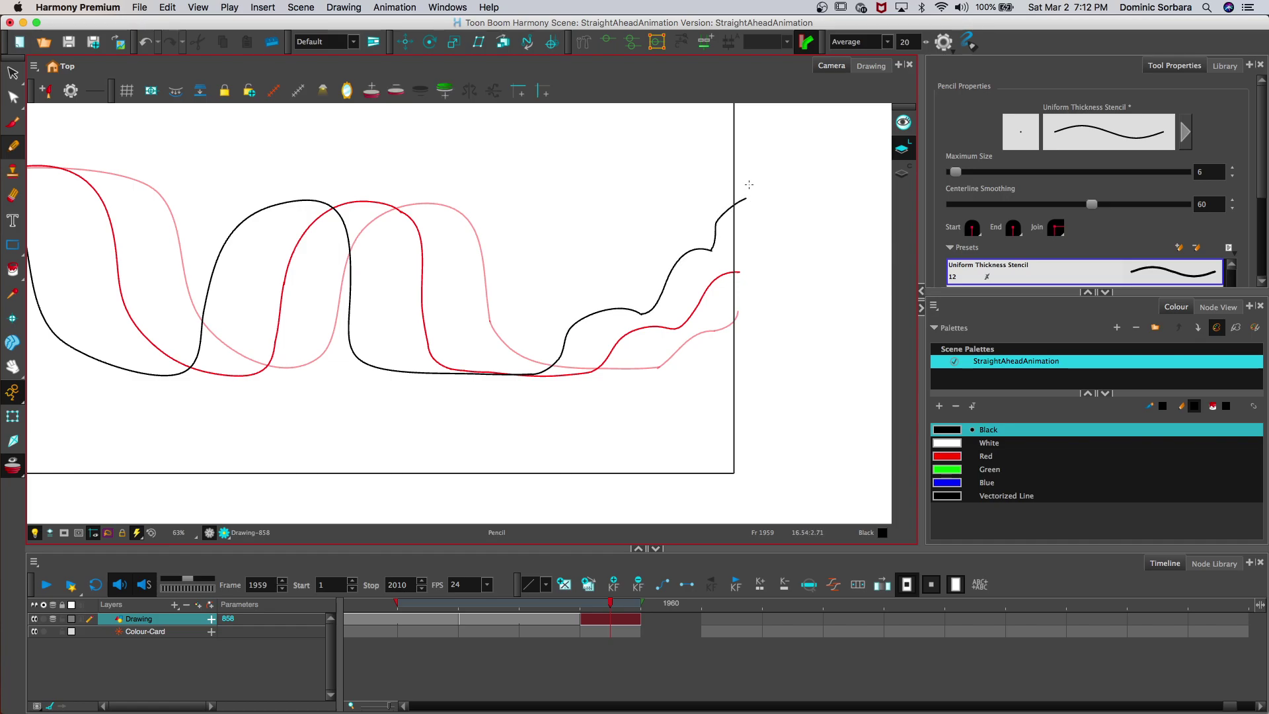
pyautogui.press('super+z')
pyautogui.moveTo(712, 250); pyautogui.dragTo(748, 220)
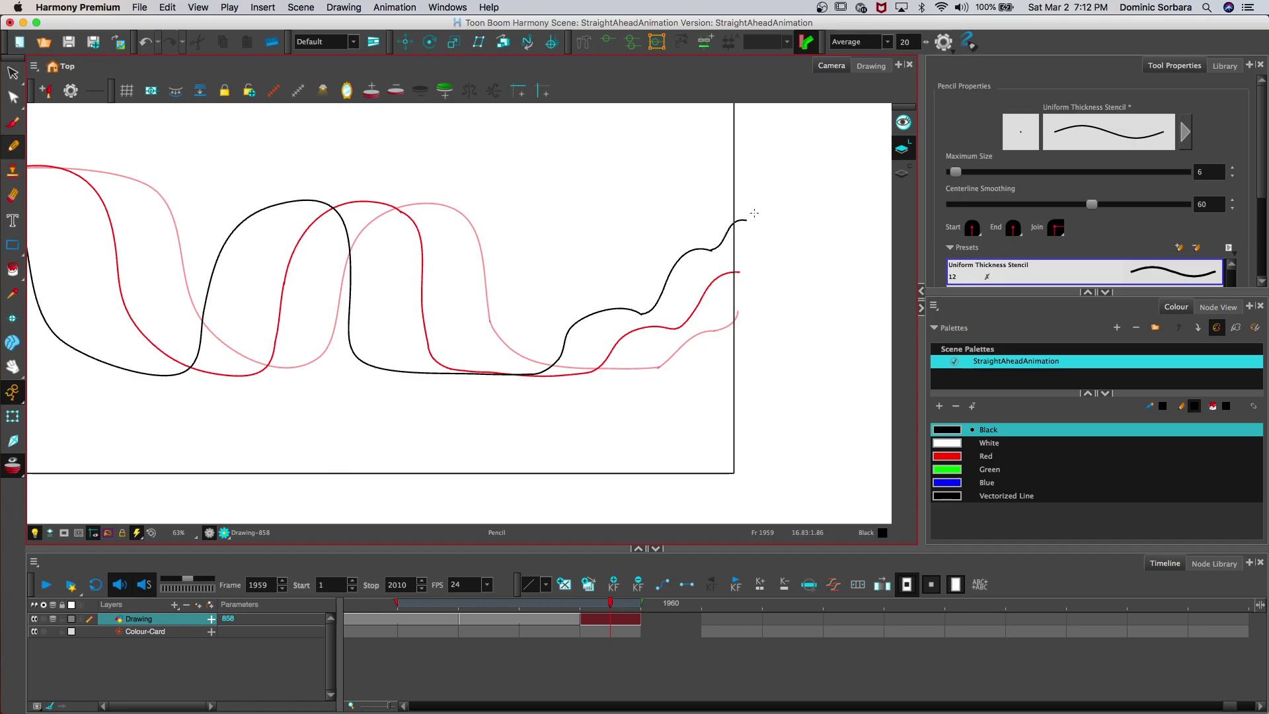
# Step: Extend the exposure of frame 1959's drawing through frame 1960 and go to the empty frame 1961
pyautogui.press('2')
pyautogui.press('2')
pyautogui.press('2')
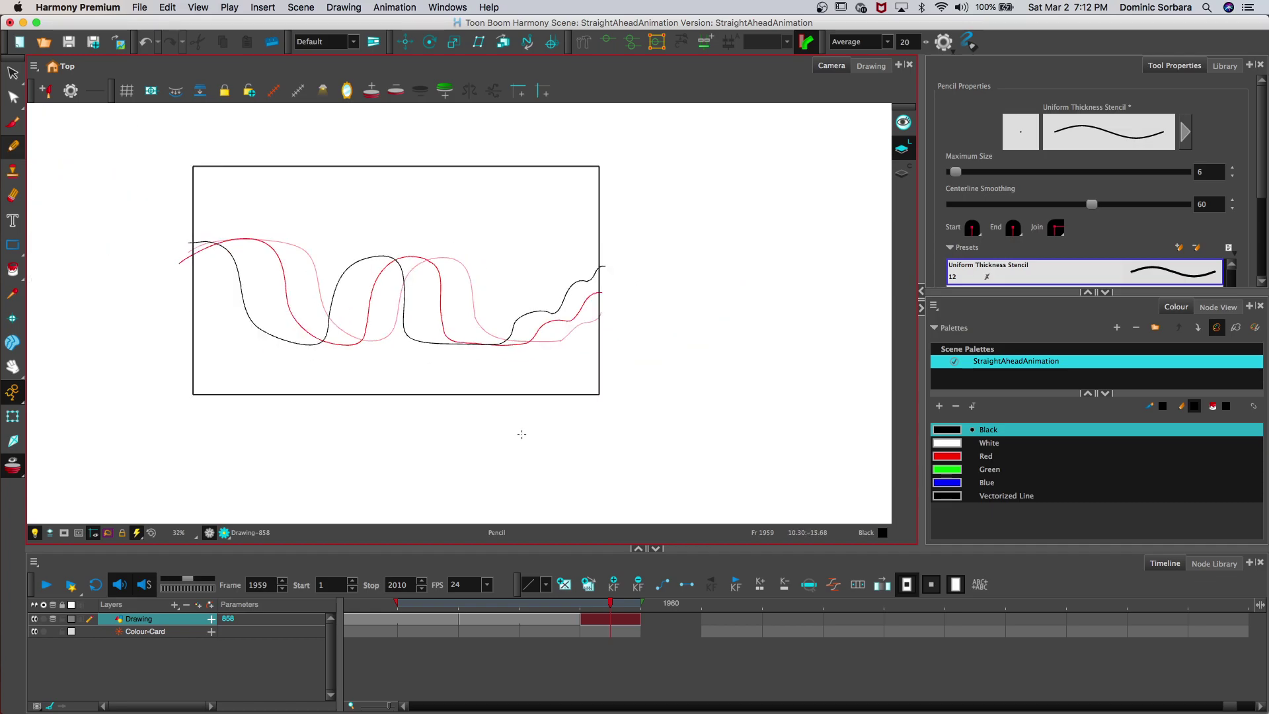
pyautogui.moveTo(638, 619); pyautogui.dragTo(698, 622)
pyautogui.click(725, 623)
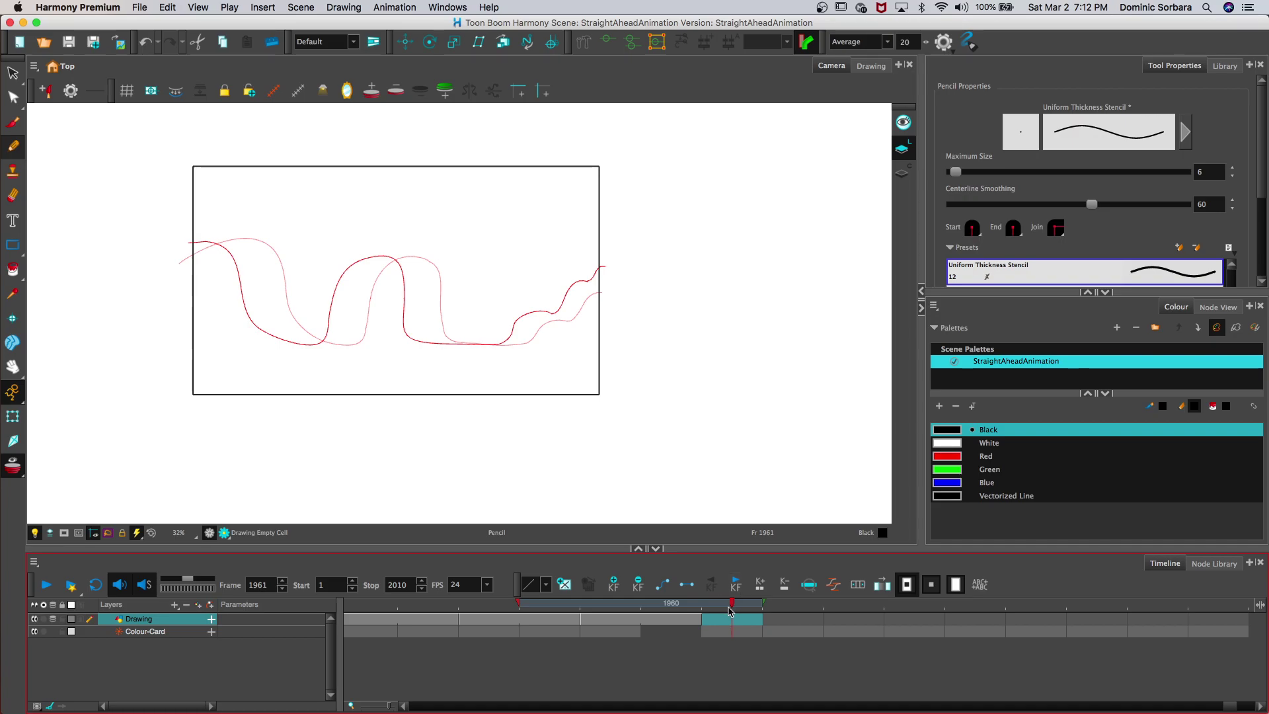
pyautogui.click(660, 614)
pyautogui.click(707, 617)
# Step: Pencil frame 1961's wave from the descent at the frame's left edge through the trough and hump into the flat stretch
pyautogui.click(13, 364)
pyautogui.moveTo(151, 212); pyautogui.dragTo(245, 196)
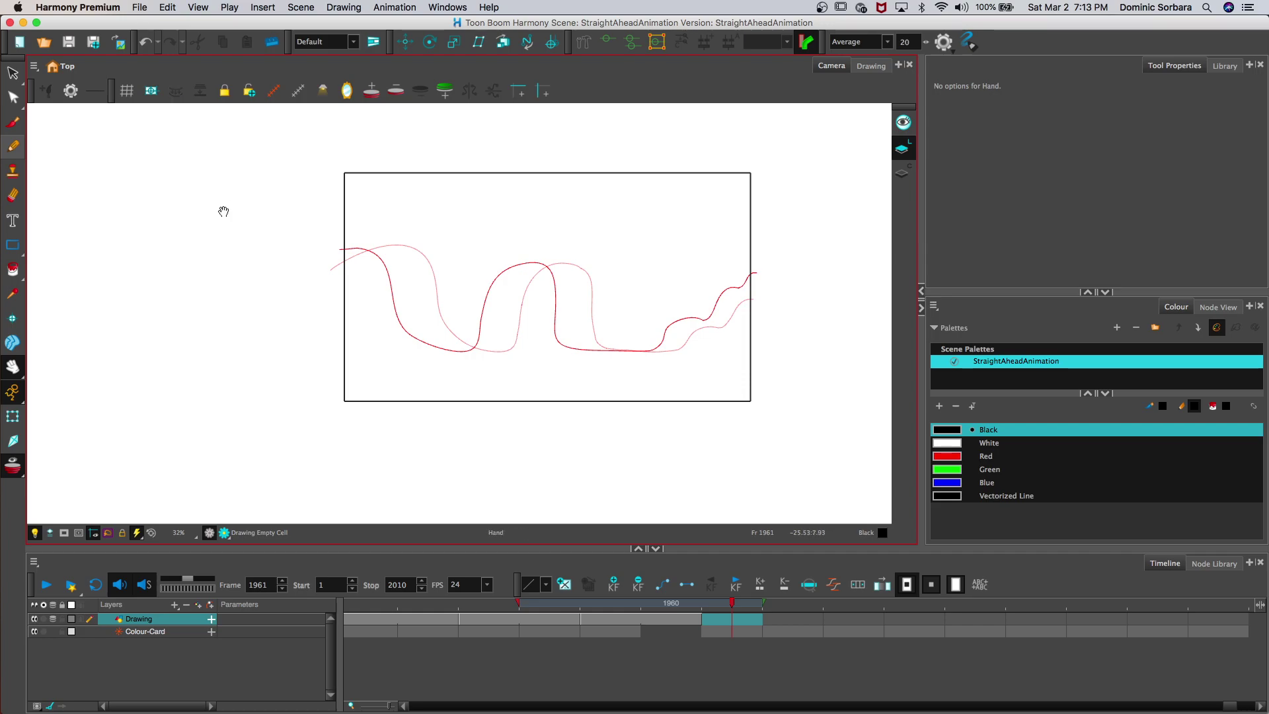
pyautogui.press('2')
pyautogui.press('2')
pyautogui.press('2')
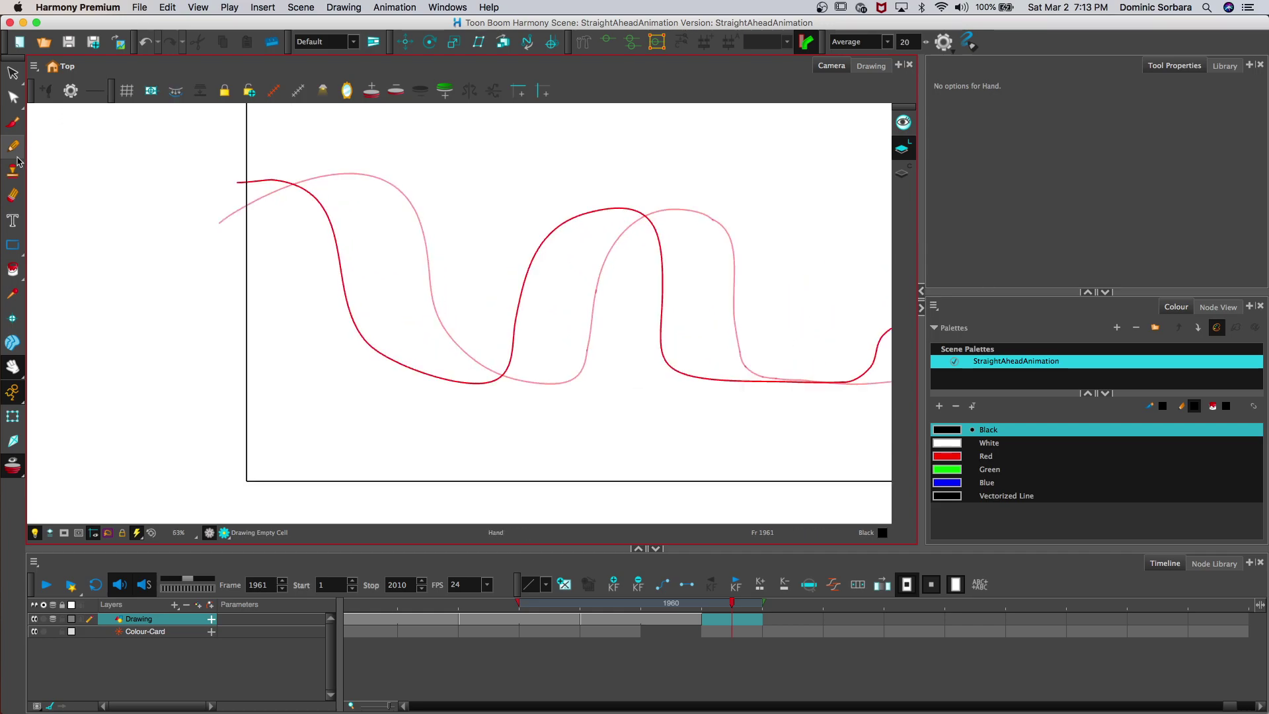
pyautogui.click(13, 145)
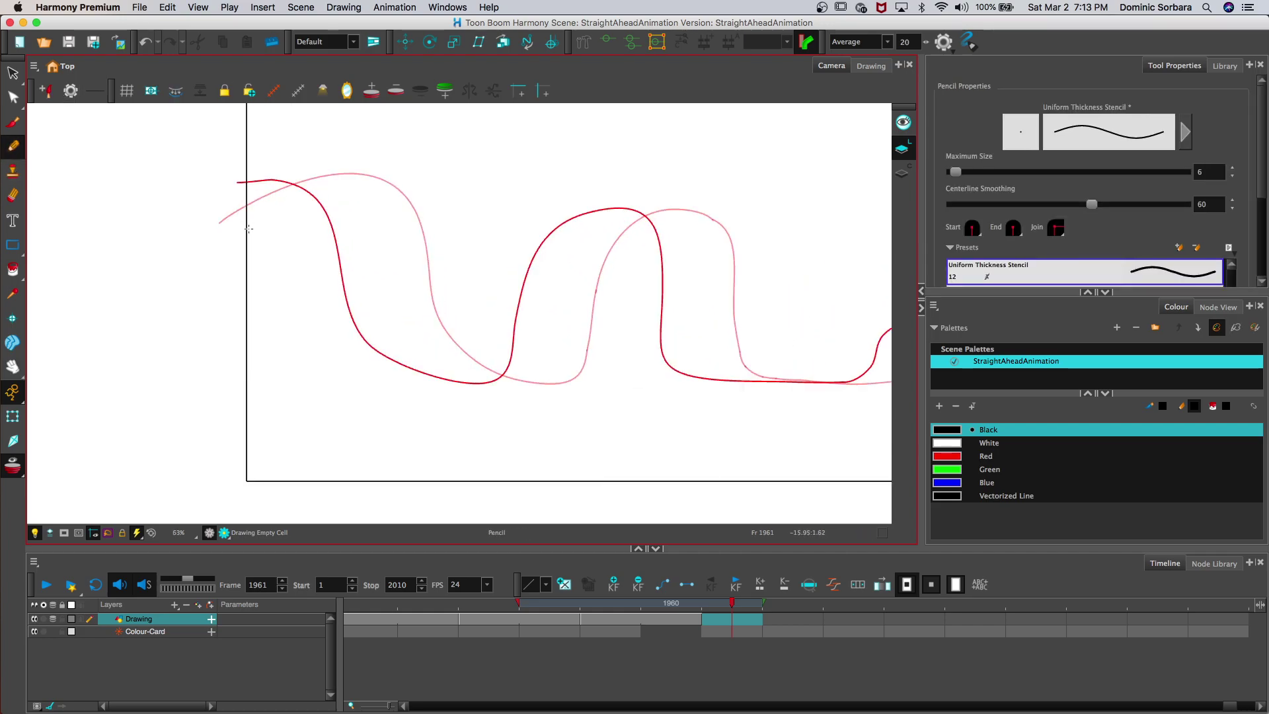
pyautogui.moveTo(243, 222)
pyautogui.mouseDown()
pyautogui.moveTo(287, 337)
pyautogui.moveTo(355, 372)
pyautogui.moveTo(443, 372)
pyautogui.moveTo(470, 338)
pyautogui.moveTo(502, 239)
pyautogui.moveTo(533, 214)
pyautogui.moveTo(576, 206)
pyautogui.moveTo(612, 239)
pyautogui.moveTo(640, 359)
pyautogui.moveTo(679, 375)
pyautogui.moveTo(809, 381)
pyautogui.mouseUp()
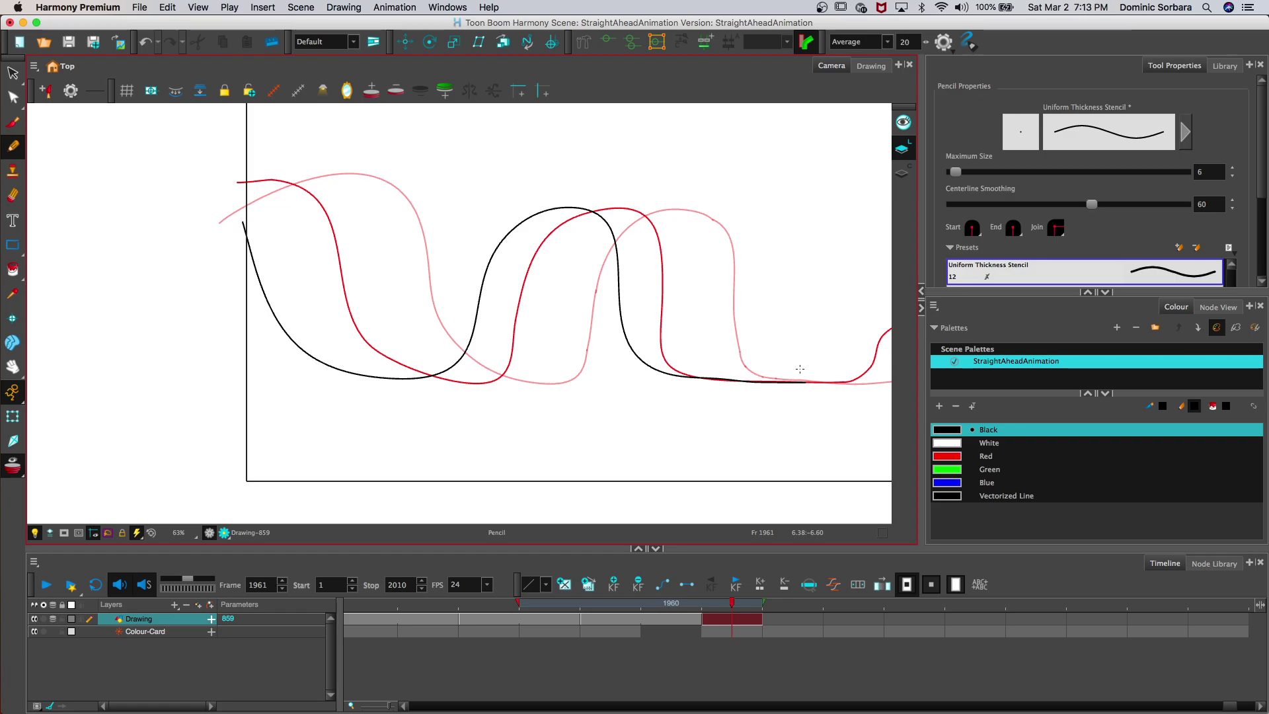
# Step: Select frame 1961's stroke, move it slightly left past the frame's edge and deselect it
pyautogui.click(12, 366)
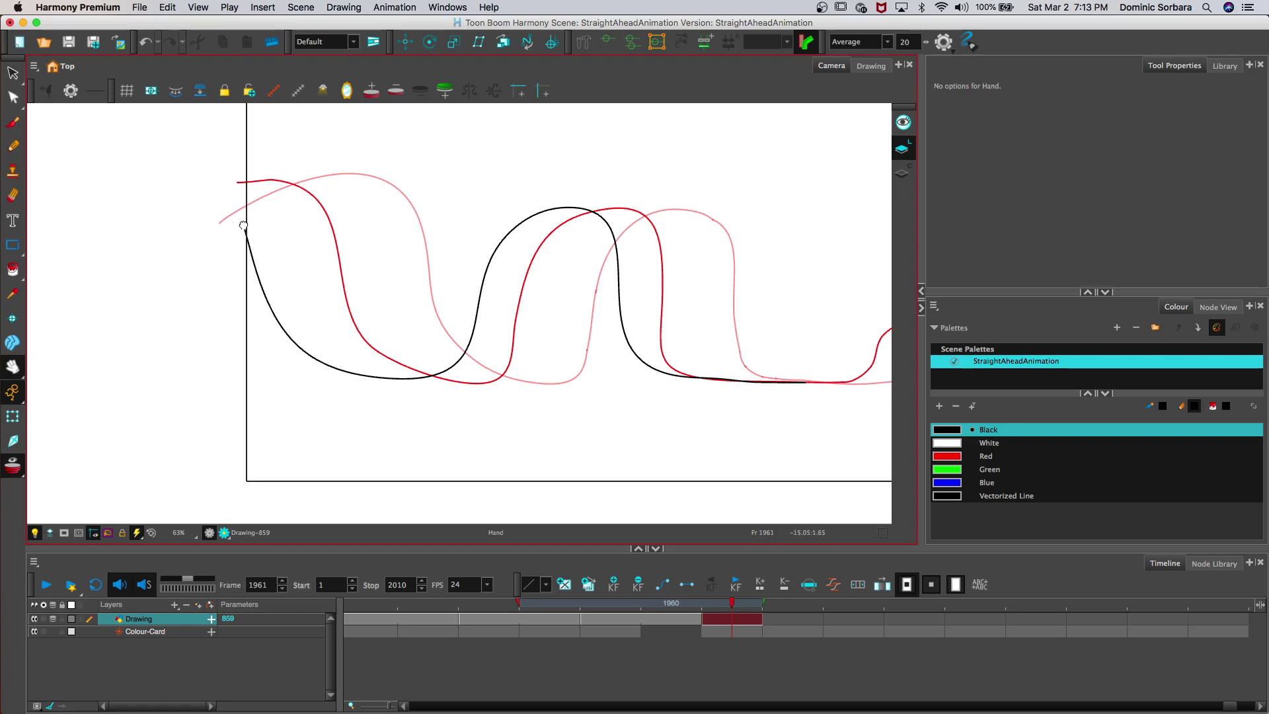
pyautogui.moveTo(245, 222); pyautogui.dragTo(198, 193)
pyautogui.click(12, 73)
pyautogui.moveTo(485, 175)
pyautogui.mouseDown()
pyautogui.moveTo(321, 446)
pyautogui.moveTo(334, 117)
pyautogui.mouseUp()
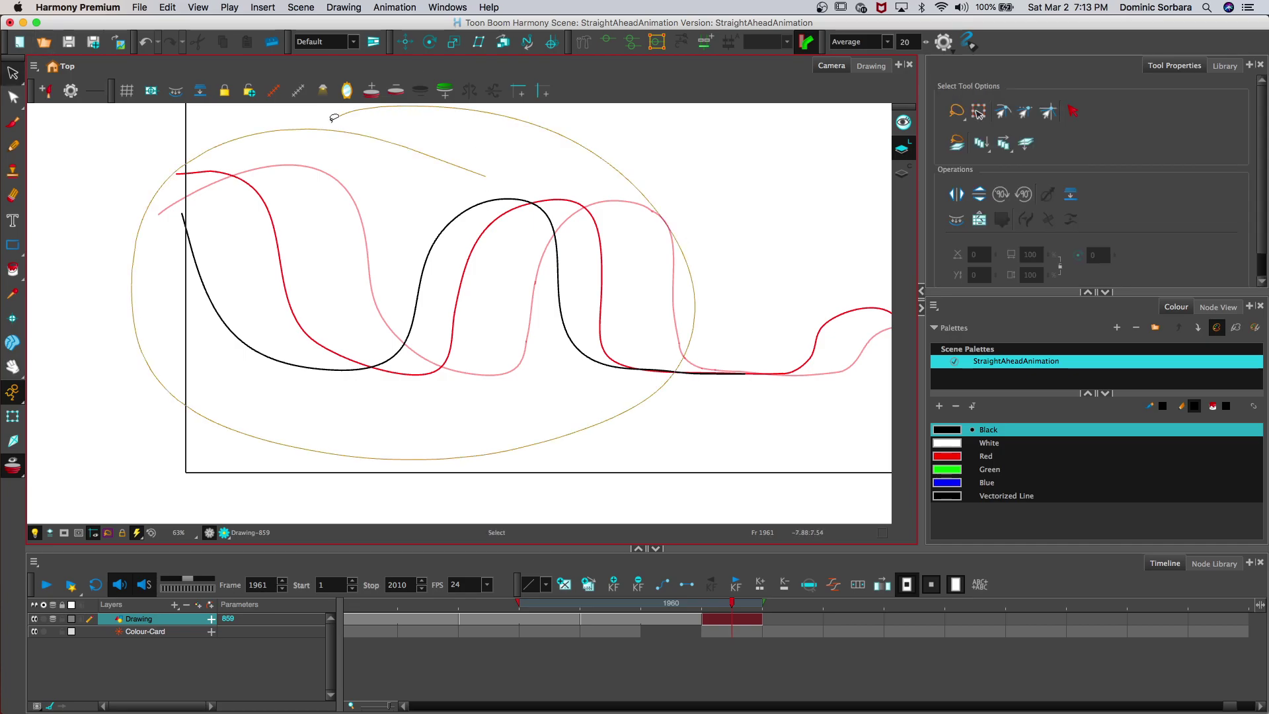
pyautogui.click(465, 297)
pyautogui.moveTo(464, 297); pyautogui.dragTo(441, 296)
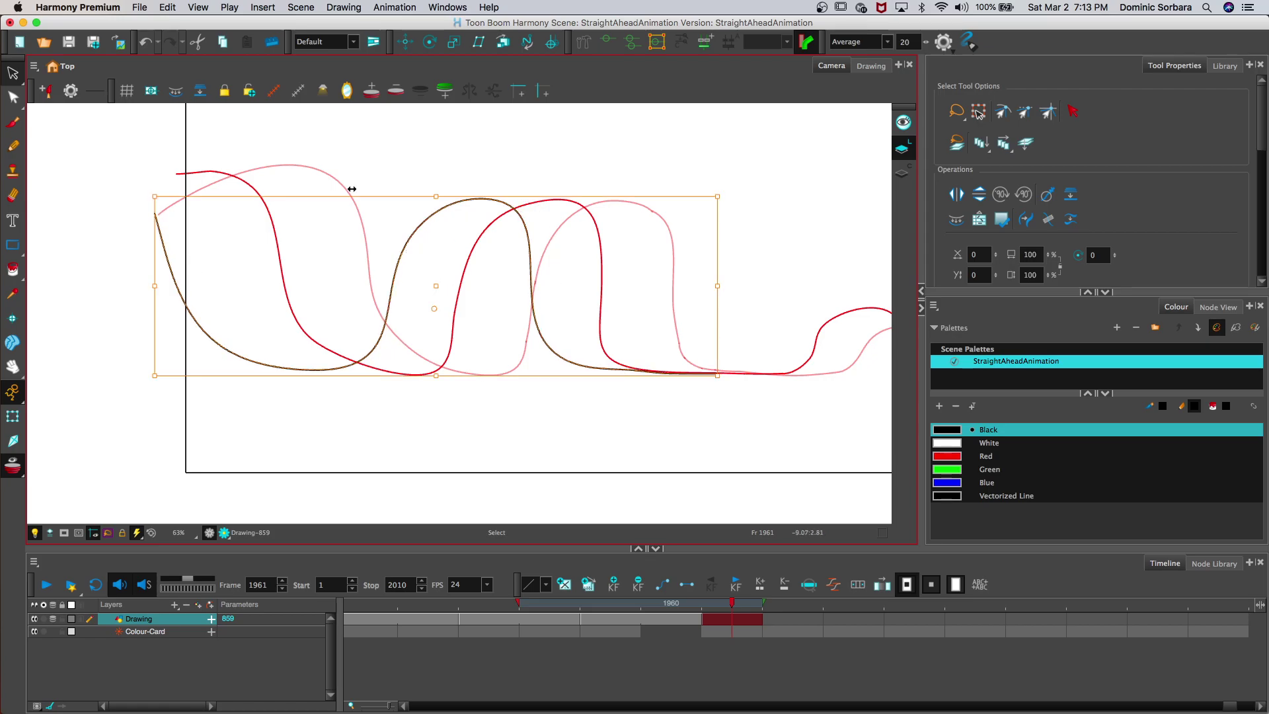
pyautogui.click(354, 110)
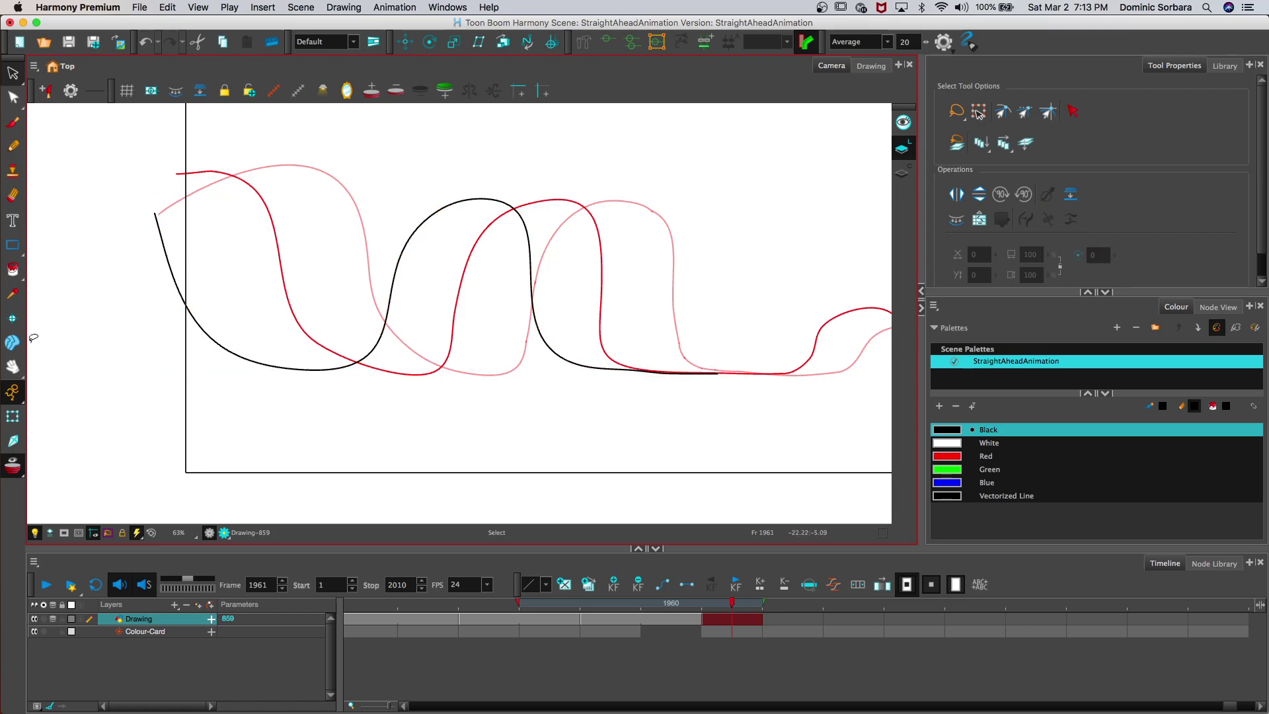
# Step: Pencil a series of rising ripples on frame 1961 from the flat stretch's end up past the frame's right edge
pyautogui.click(13, 366)
pyautogui.moveTo(276, 160); pyautogui.dragTo(125, 204)
pyautogui.click(12, 147)
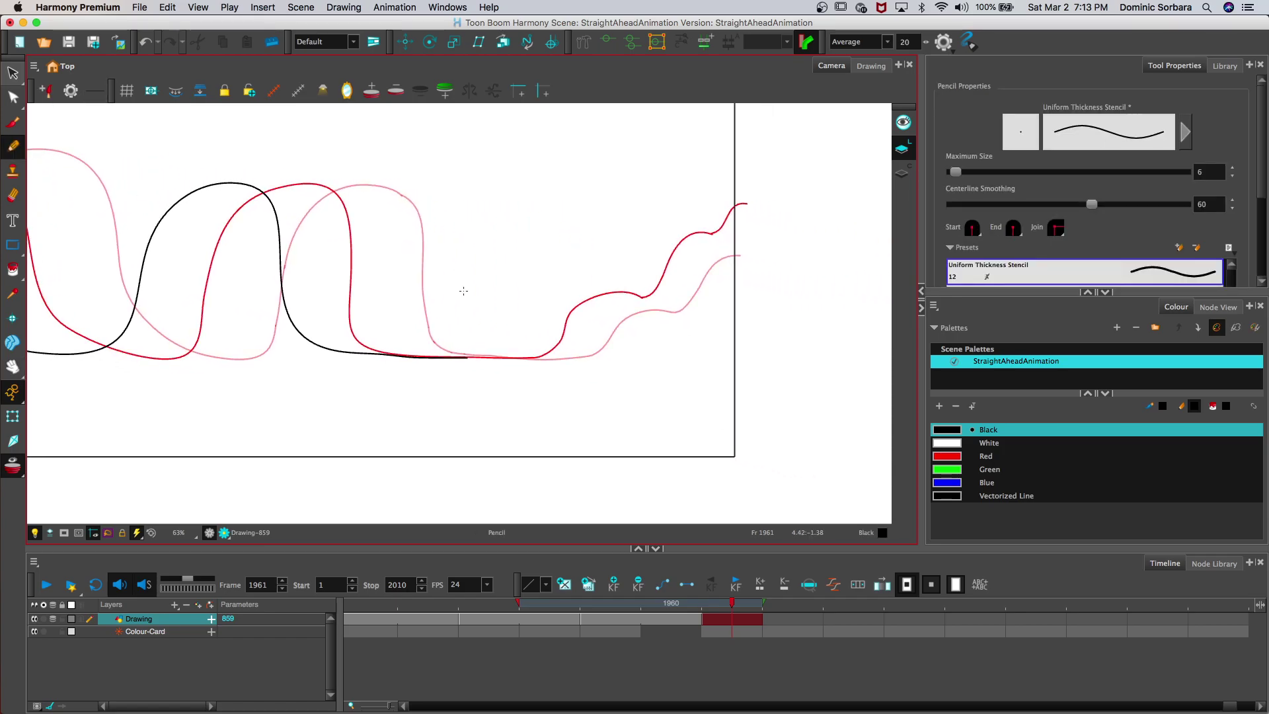
pyautogui.moveTo(468, 357)
pyautogui.mouseDown()
pyautogui.moveTo(518, 290)
pyautogui.moveTo(588, 284)
pyautogui.moveTo(627, 238)
pyautogui.moveTo(670, 225)
pyautogui.moveTo(692, 180)
pyautogui.moveTo(720, 173)
pyautogui.moveTo(754, 122)
pyautogui.mouseUp()
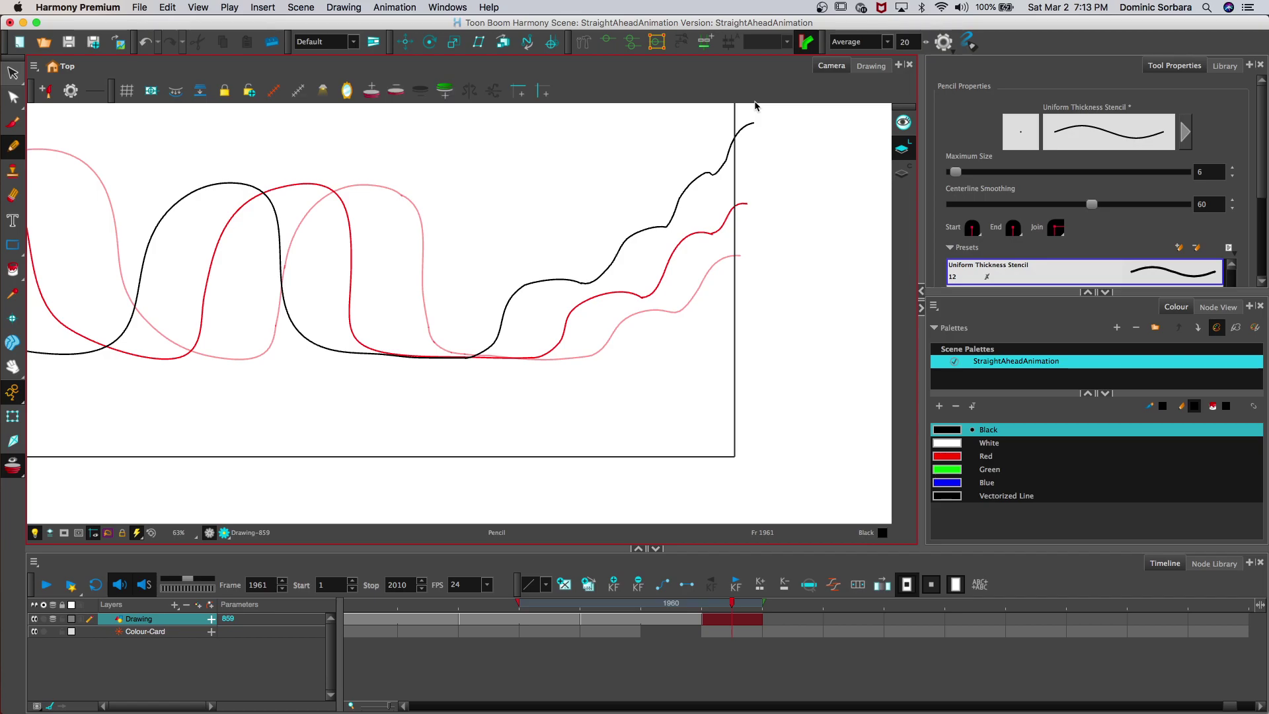
# Step: Extend the exposure of frame 1961's drawing through frame 1962 and go to the empty frame 1963
pyautogui.press('1')
pyautogui.press('1')
pyautogui.press('1')
pyautogui.press('1')
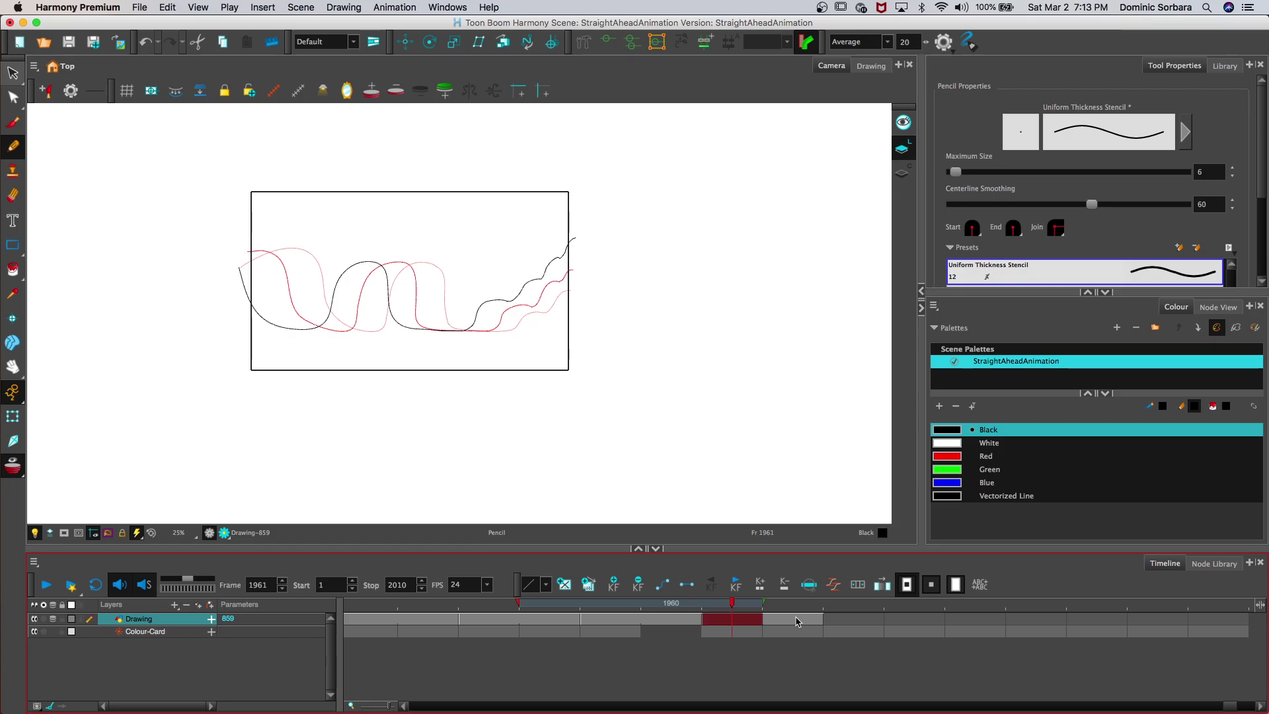
pyautogui.click(852, 619)
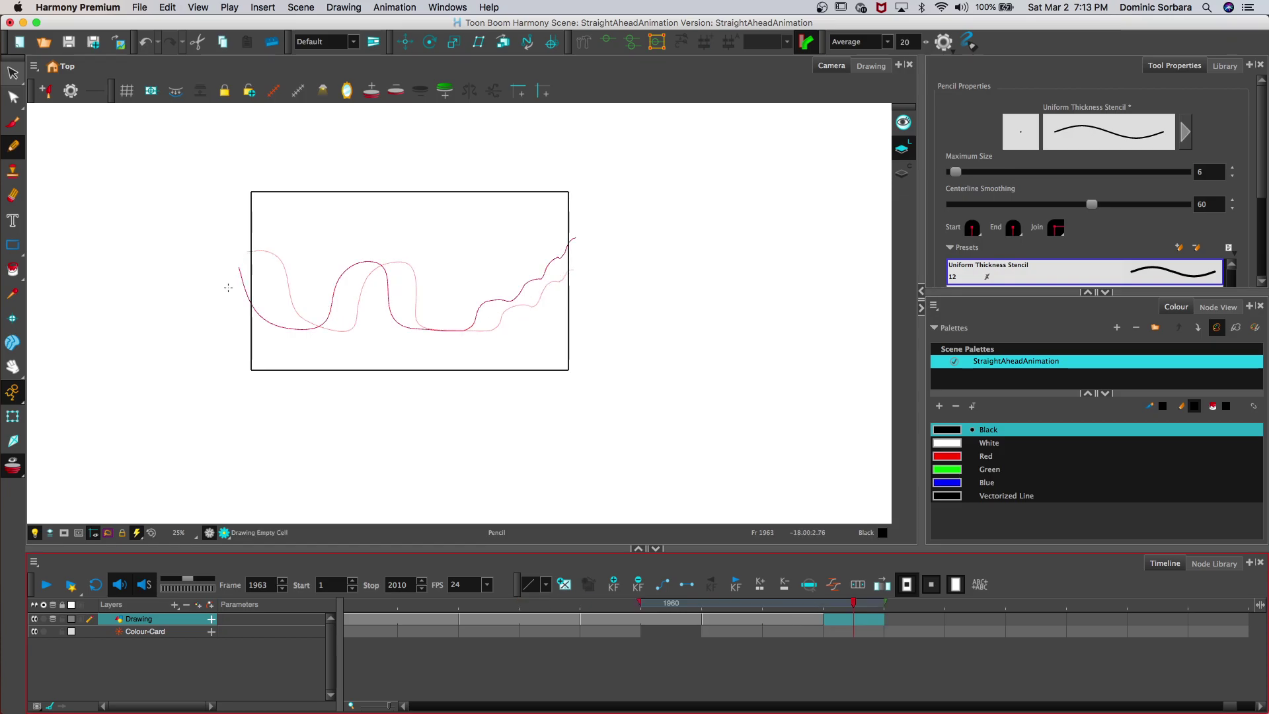
# Step: Pencil frame 1963's wave lower and farther left, with a trough, a hump, a flat base and one small rise
pyautogui.moveTo(228, 326)
pyautogui.mouseDown()
pyautogui.moveTo(275, 358)
pyautogui.moveTo(307, 277)
pyautogui.moveTo(329, 267)
pyautogui.moveTo(348, 285)
pyautogui.mouseUp()
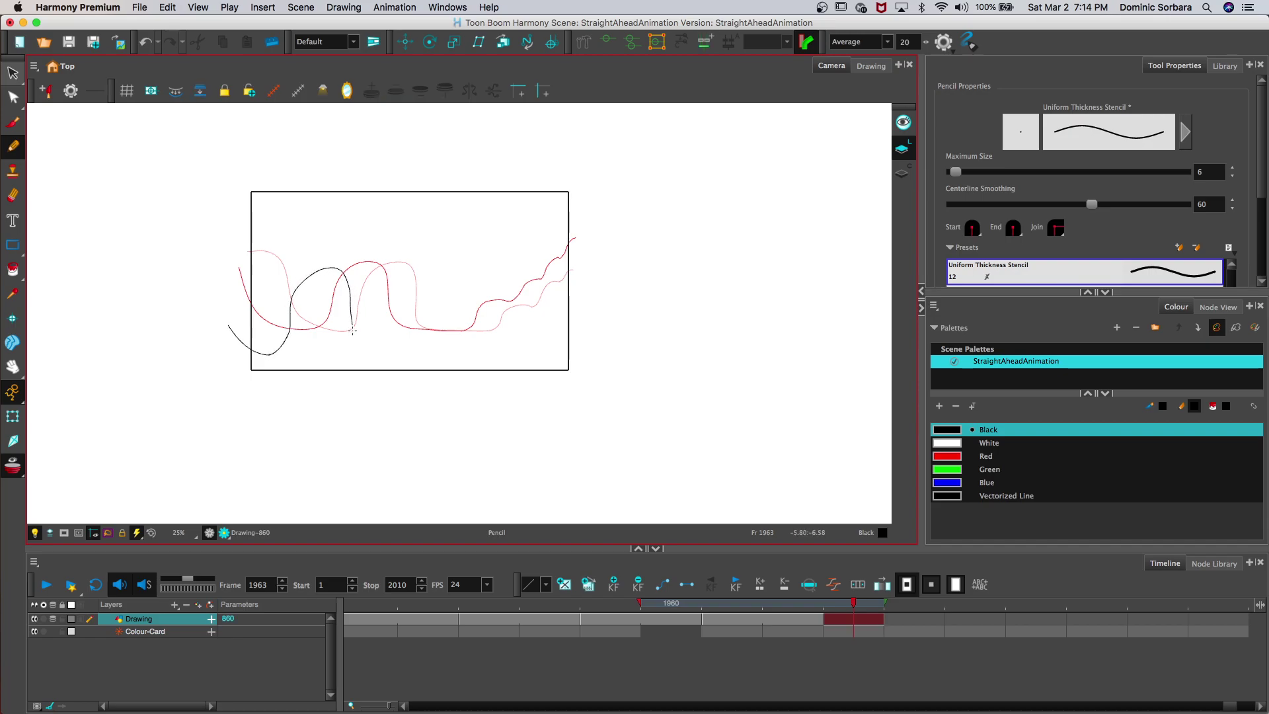
pyautogui.moveTo(352, 343); pyautogui.dragTo(422, 352)
pyautogui.moveTo(466, 313); pyautogui.dragTo(469, 314)
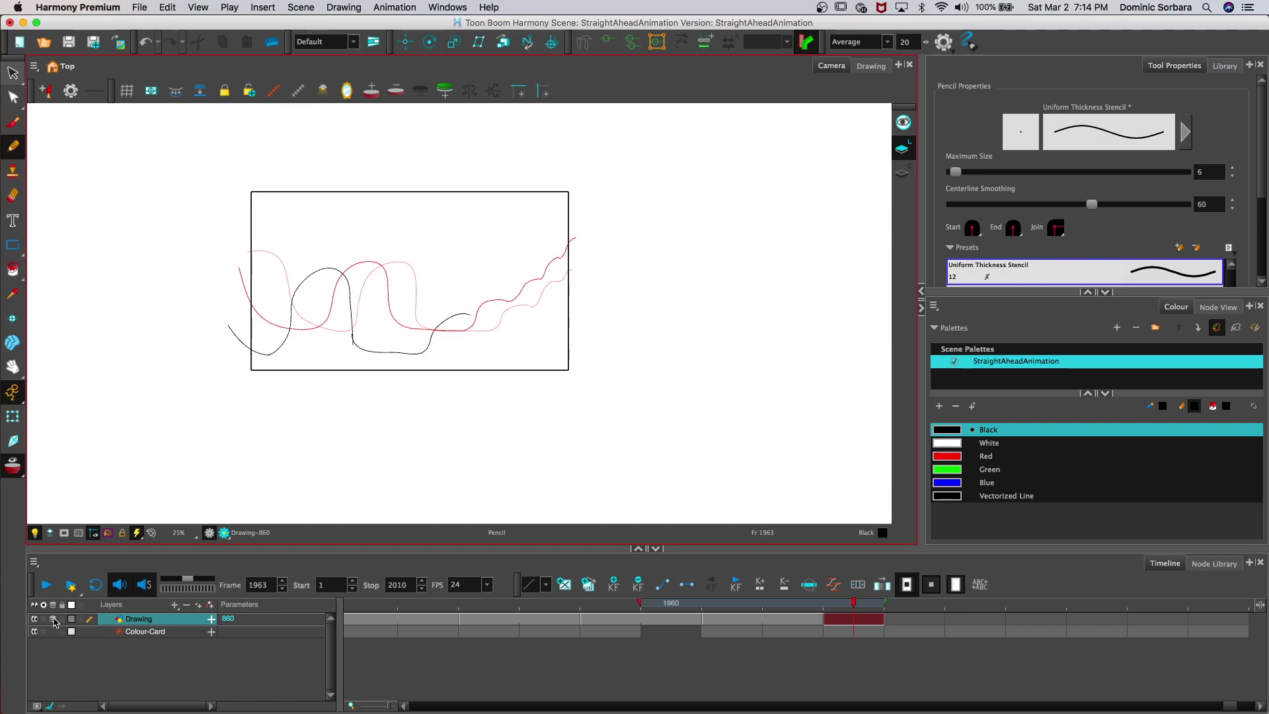
# Step: Hide the onion skin, play the animation from frame 1930 through the newest drawing, and return to frame 1963
pyautogui.click(53, 617)
pyautogui.moveTo(854, 604)
pyautogui.mouseDown()
pyautogui.moveTo(674, 608)
pyautogui.moveTo(109, 562)
pyautogui.moveTo(179, 558)
pyautogui.moveTo(64, 566)
pyautogui.mouseUp()
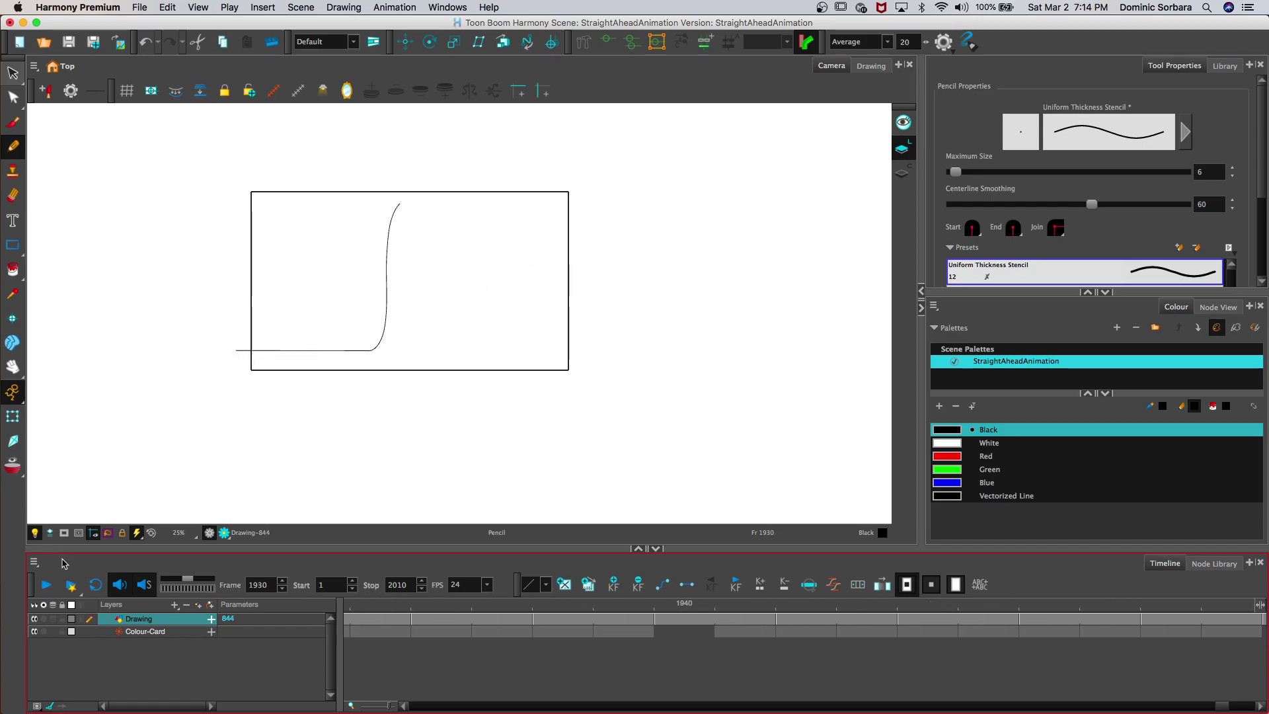
pyautogui.click(46, 584)
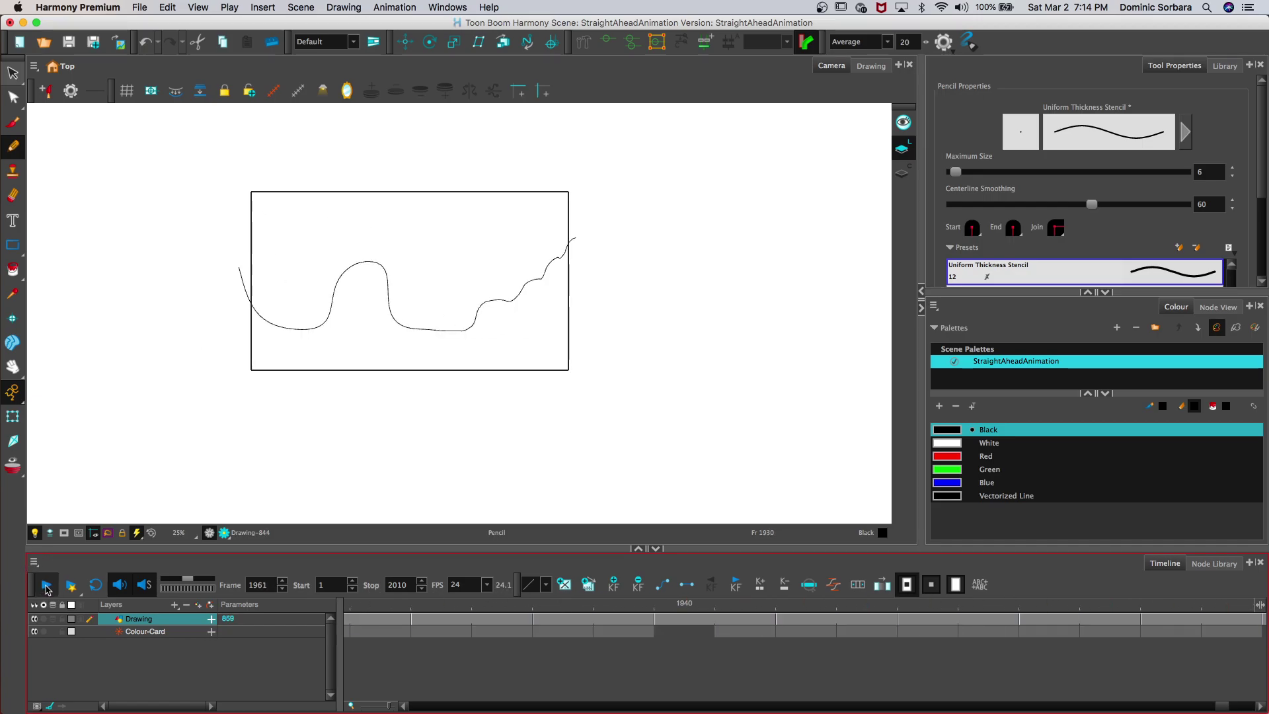
pyautogui.click(46, 586)
pyautogui.moveTo(451, 602)
pyautogui.mouseDown()
pyautogui.moveTo(268, 587)
pyautogui.moveTo(513, 621)
pyautogui.moveTo(585, 616)
pyautogui.mouseUp()
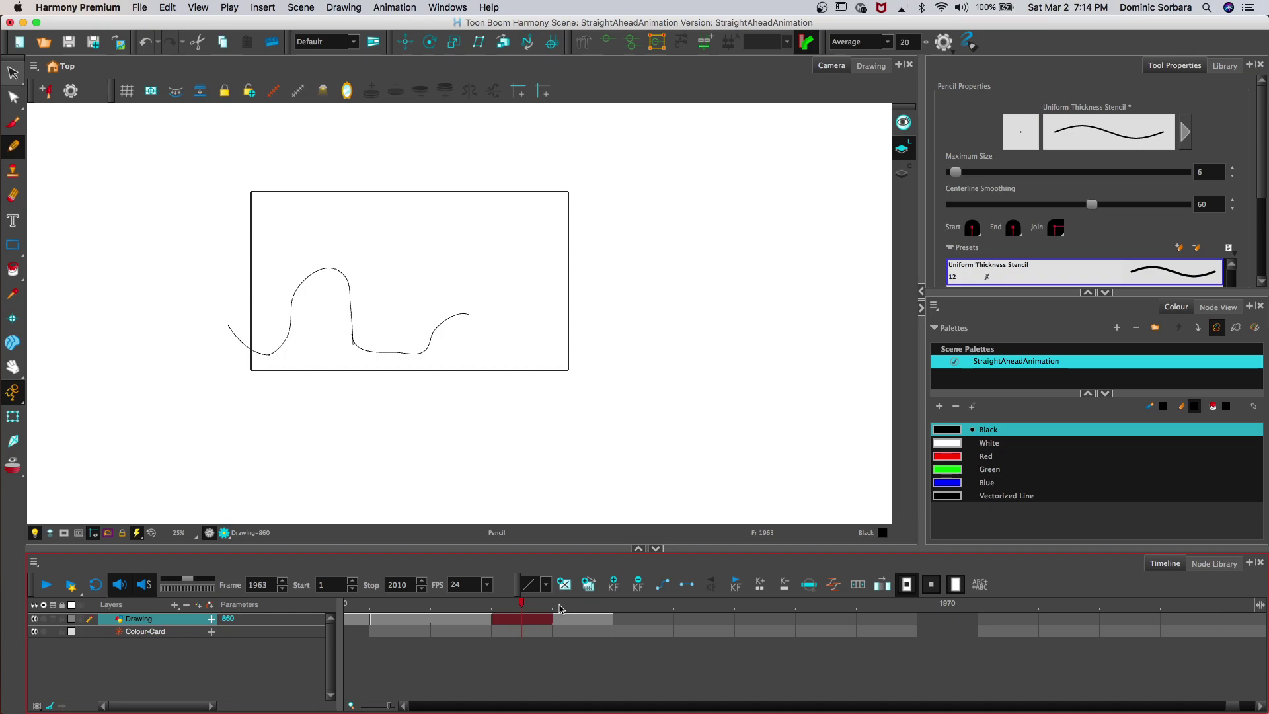
# Step: Show the onion skin again, erase the overlapping lines at the hump's lower right on frame 1963 and pencil a smooth joining curve
pyautogui.click(52, 619)
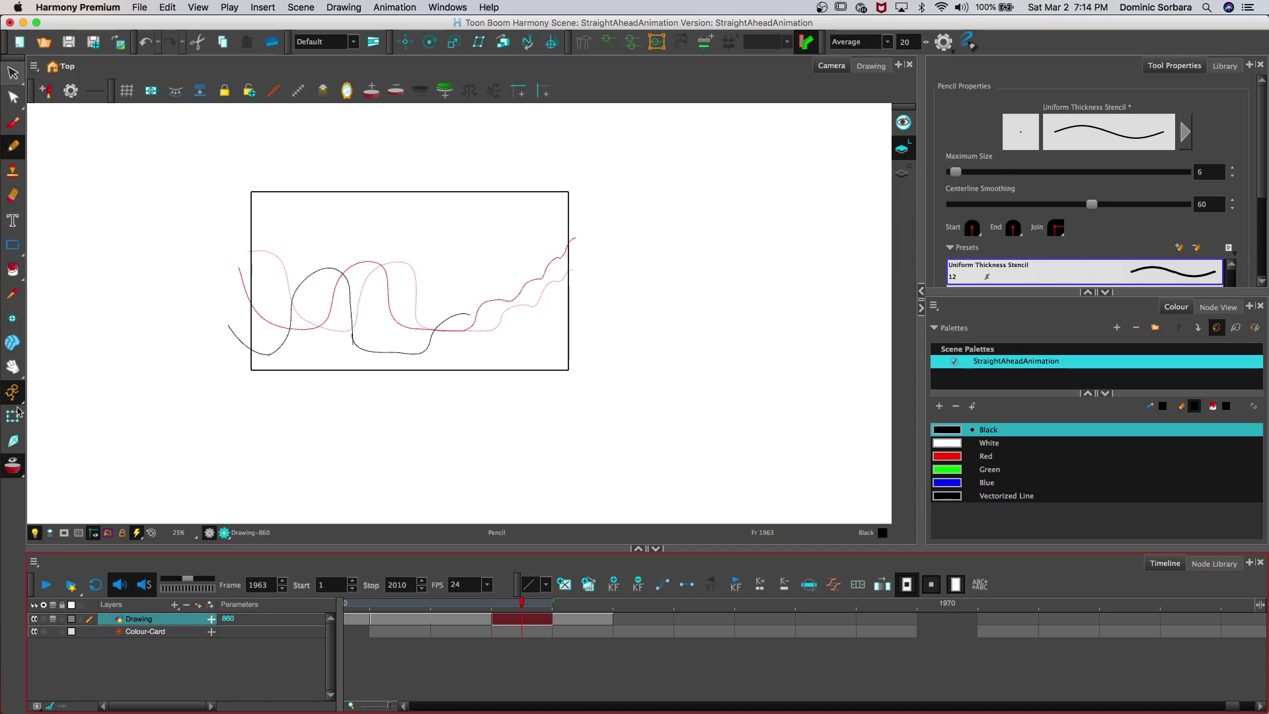
pyautogui.click(12, 365)
pyautogui.moveTo(275, 216); pyautogui.dragTo(301, 207)
pyautogui.scroll(1, 324, 184)
pyautogui.scroll(3, 324, 184)
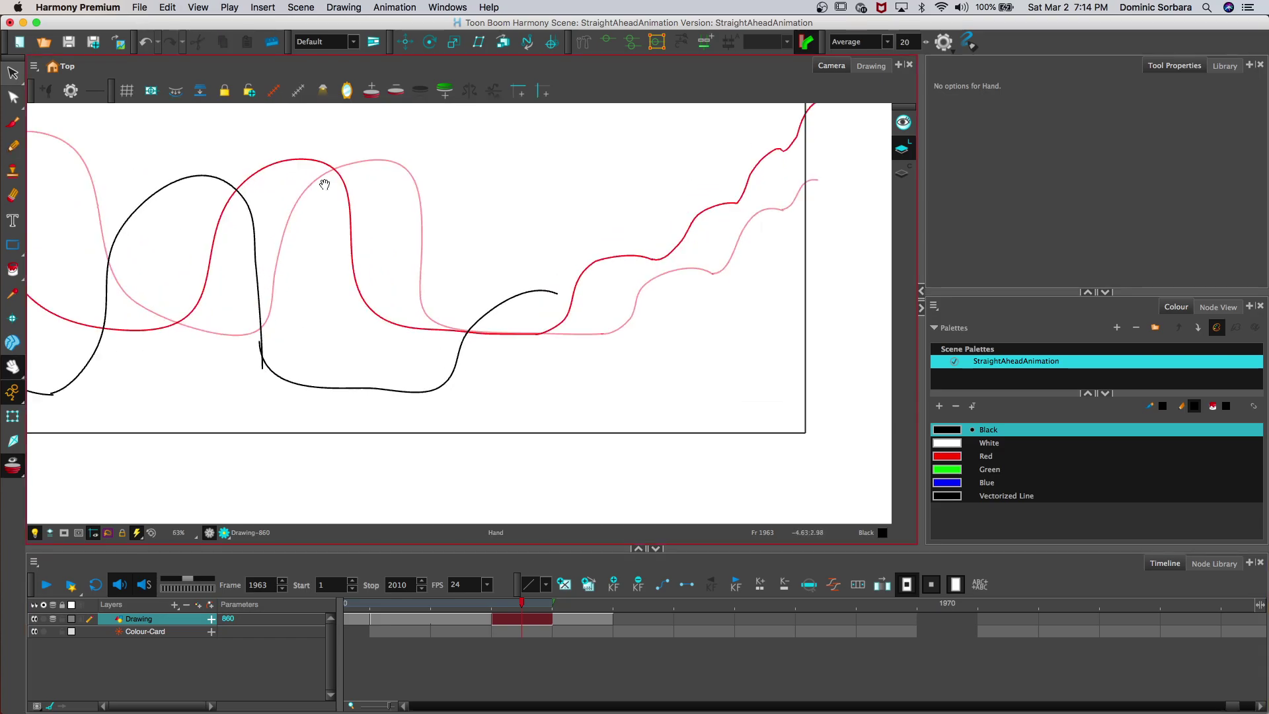
pyautogui.moveTo(205, 338)
pyautogui.mouseDown()
pyautogui.moveTo(218, 396)
pyautogui.moveTo(214, 379)
pyautogui.mouseUp()
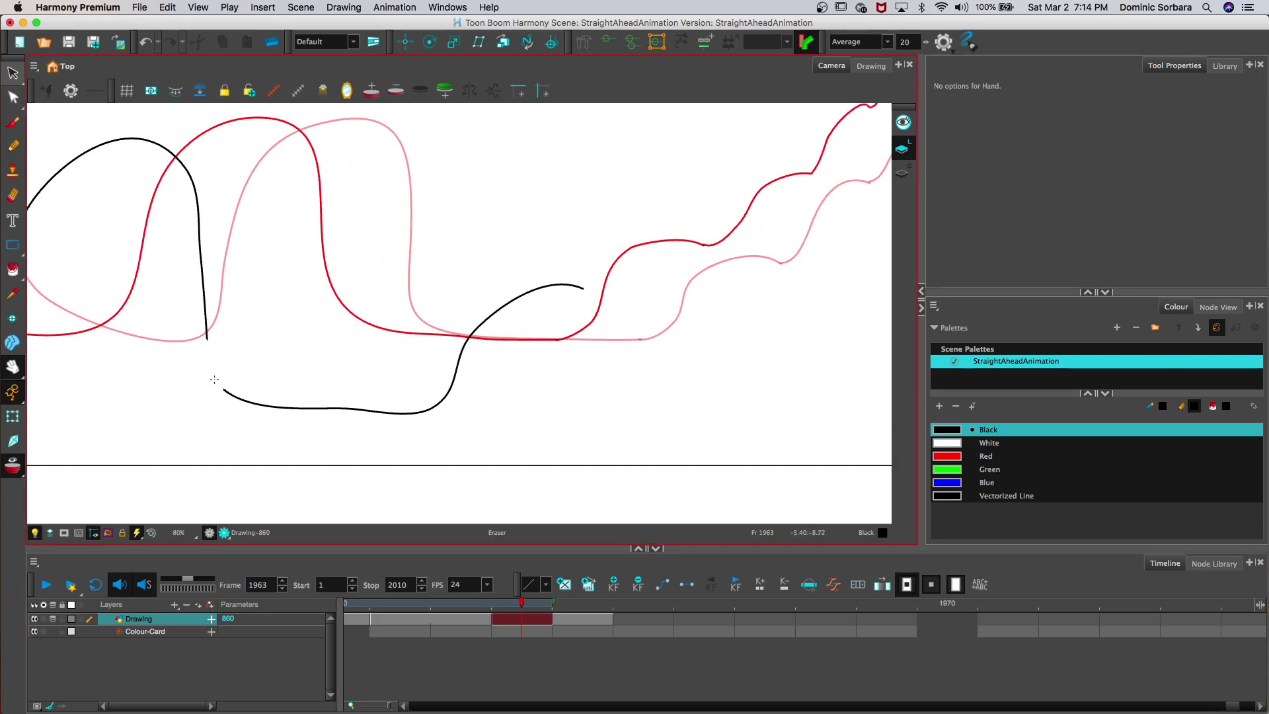
pyautogui.hotkey('alt', '/')
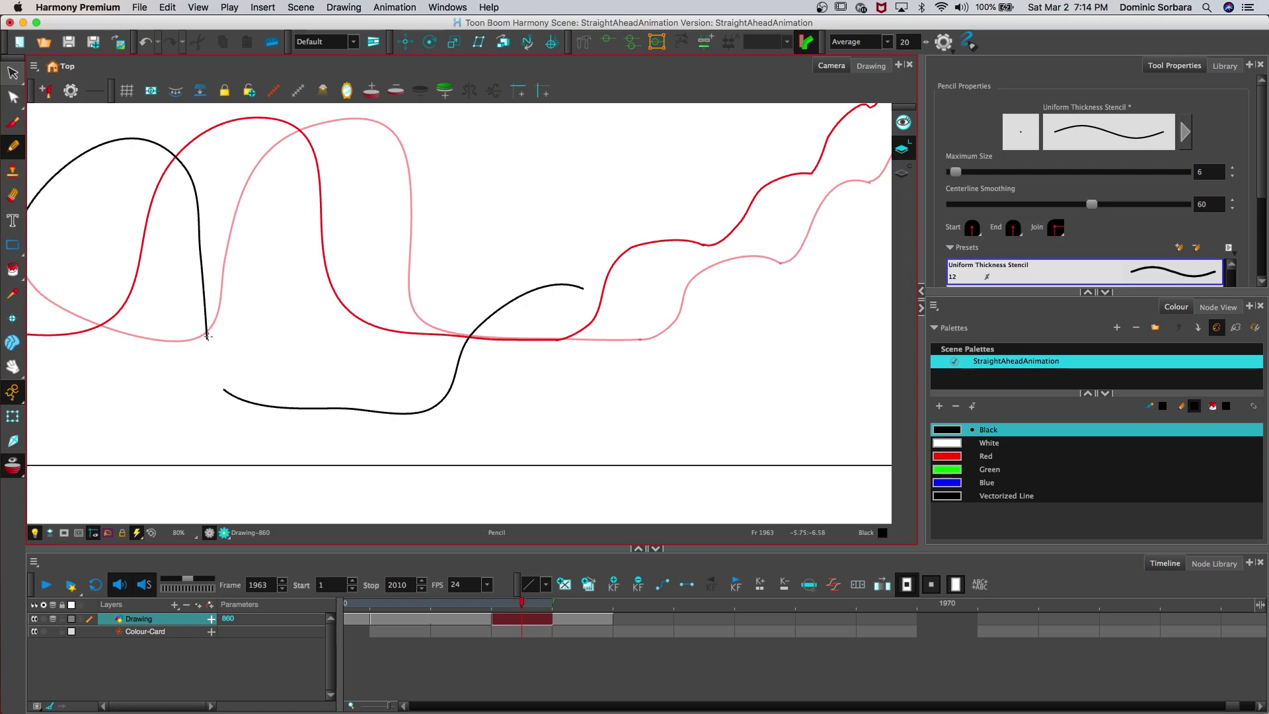
pyautogui.moveTo(209, 348)
pyautogui.mouseDown()
pyautogui.moveTo(236, 407)
pyautogui.moveTo(229, 393)
pyautogui.mouseUp()
# Step: Select the hump stroke on frame 1963, squash it slightly lower from its upper edge and deselect it
pyautogui.click(12, 366)
pyautogui.moveTo(57, 345); pyautogui.dragTo(348, 357)
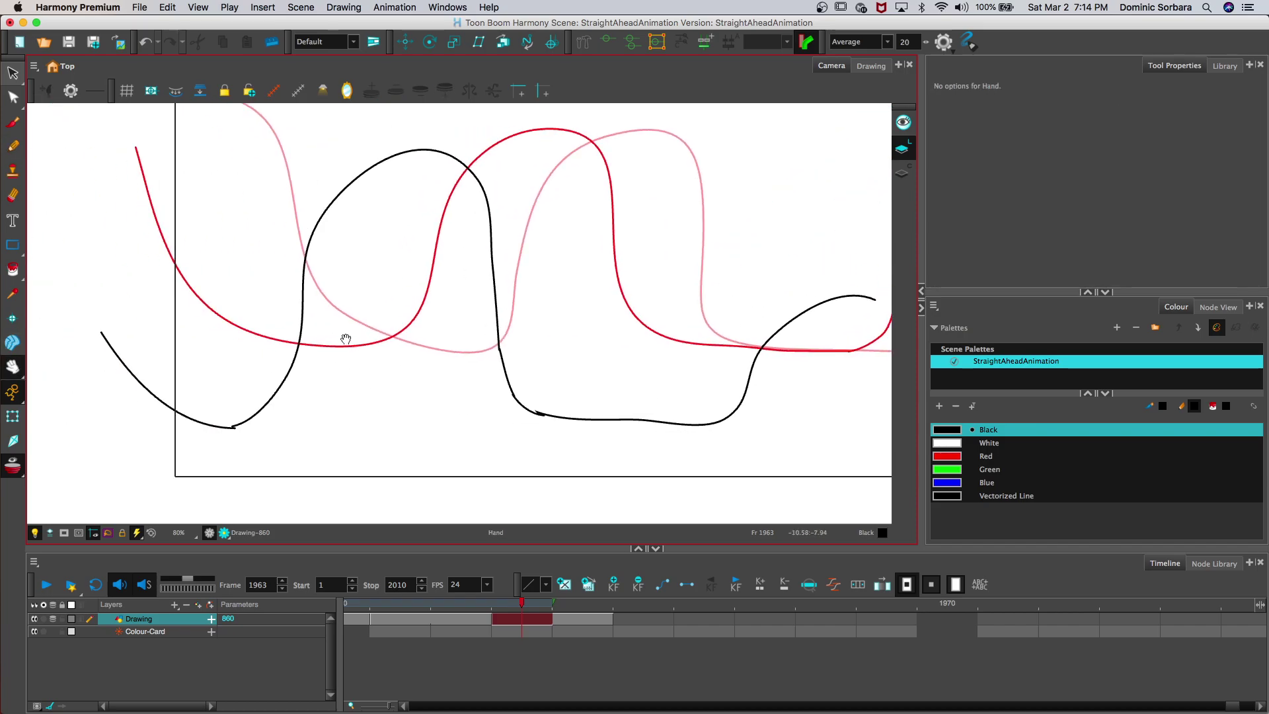
pyautogui.press('2')
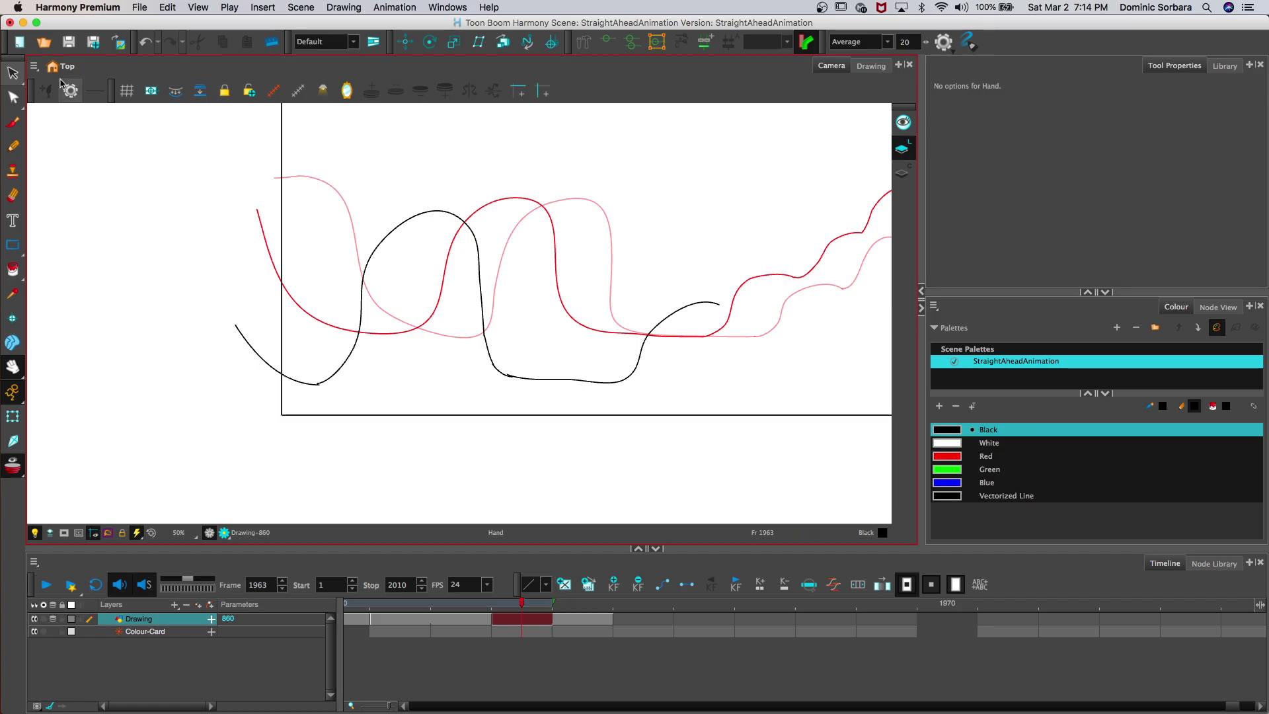
pyautogui.click(12, 72)
pyautogui.click(430, 210)
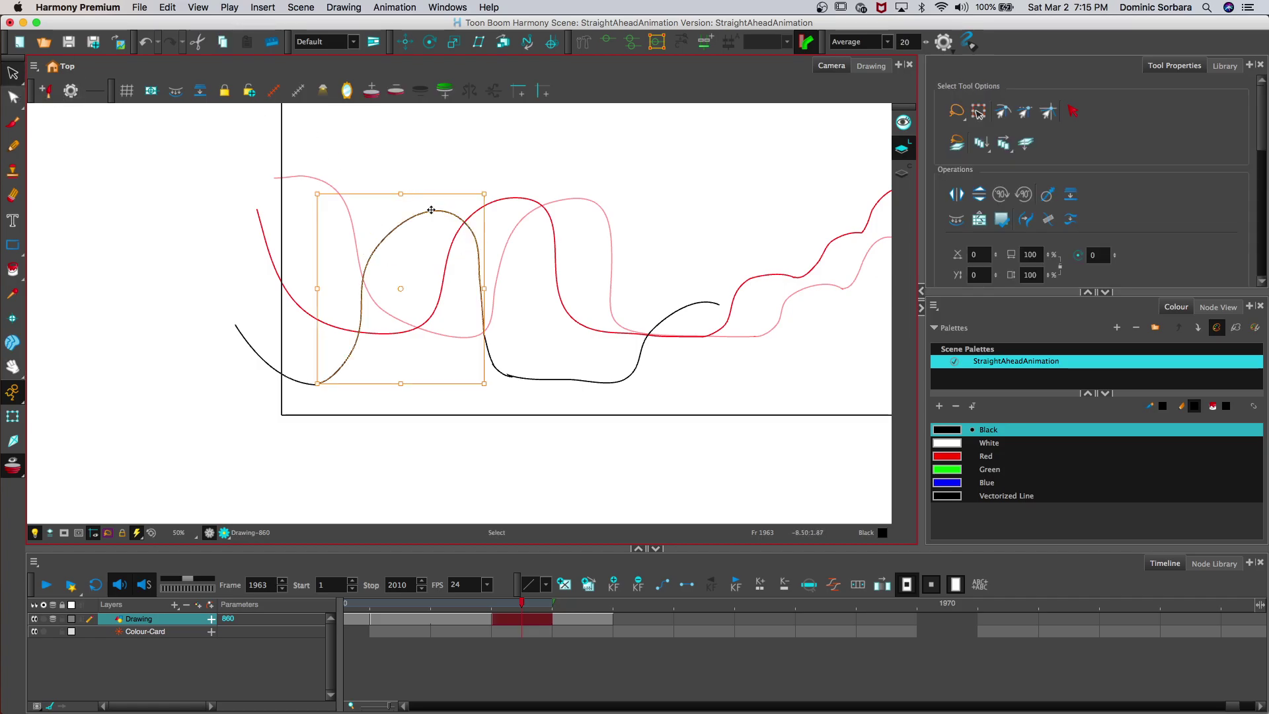
pyautogui.moveTo(410, 197); pyautogui.dragTo(404, 217)
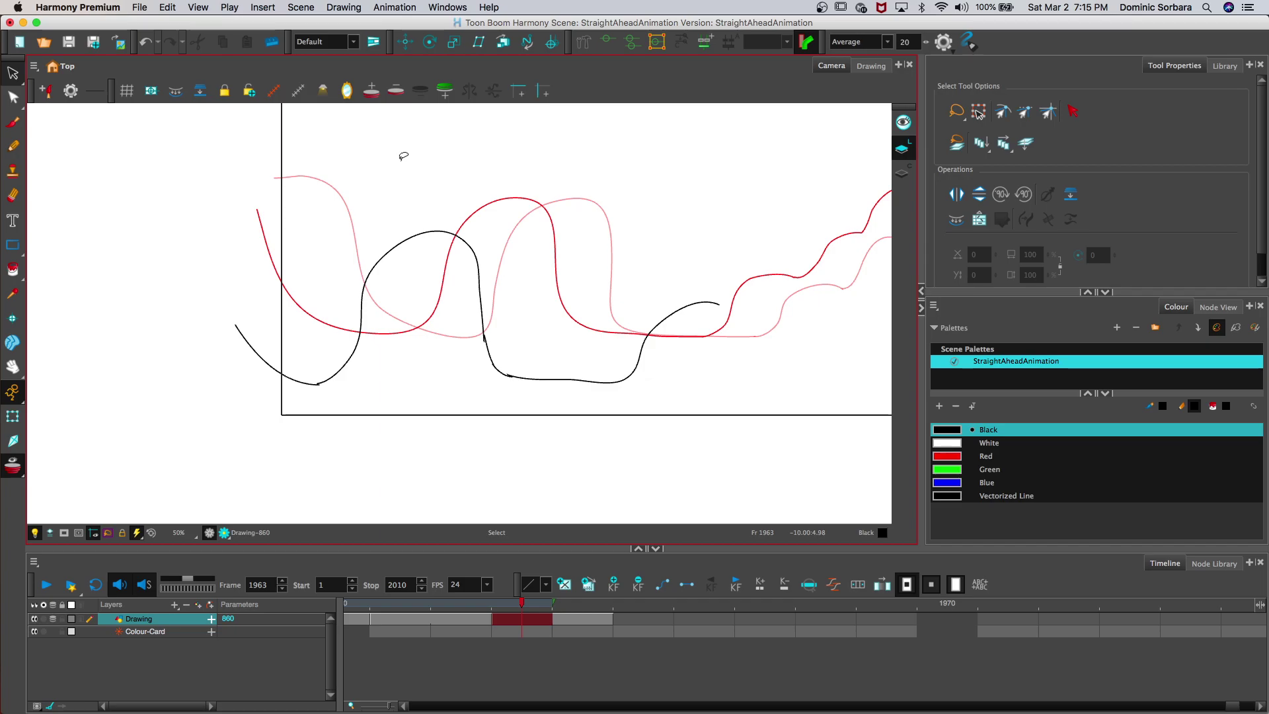
# Step: Erase the hump's right side on frame 1963 and pencil it farther left, curving down to meet the flat base
pyautogui.moveTo(451, 234)
pyautogui.mouseDown()
pyautogui.moveTo(475, 266)
pyautogui.moveTo(484, 361)
pyautogui.mouseUp()
pyautogui.moveTo(480, 294); pyautogui.dragTo(481, 316)
pyautogui.moveTo(497, 371)
pyautogui.mouseDown()
pyautogui.moveTo(477, 328)
pyautogui.moveTo(512, 376)
pyautogui.mouseUp()
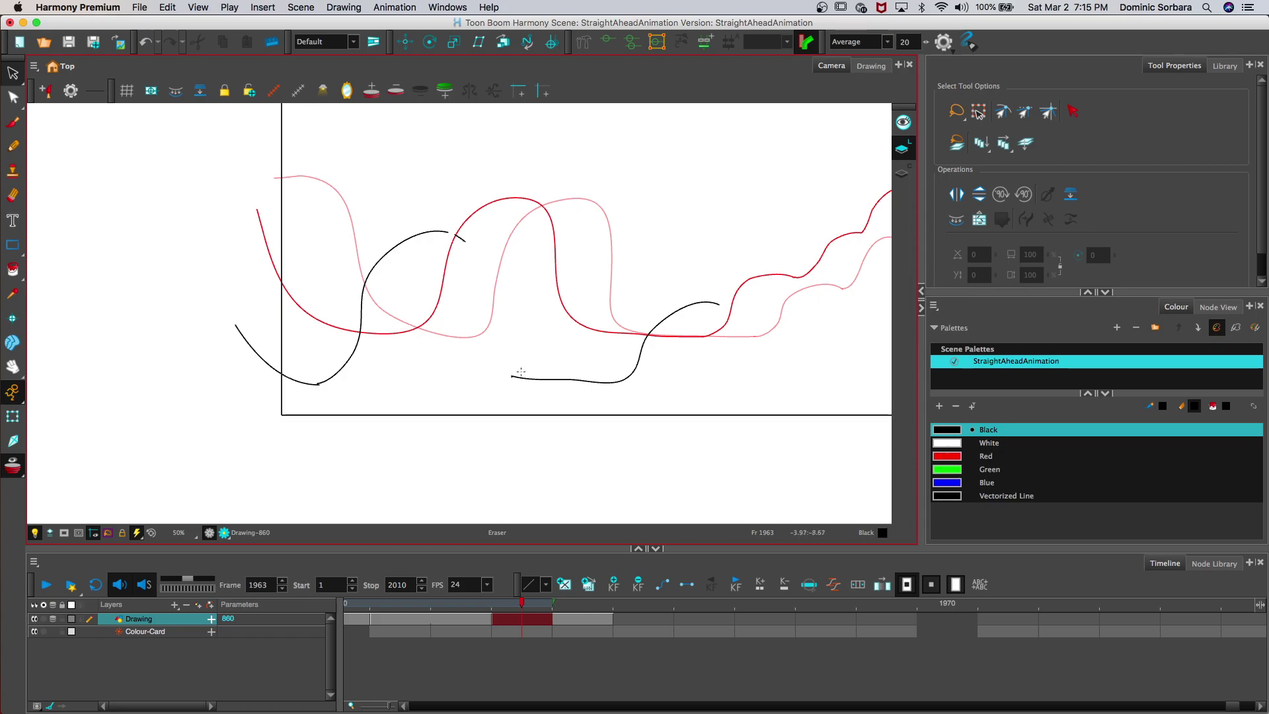
pyautogui.moveTo(448, 232); pyautogui.dragTo(472, 254)
pyautogui.click(16, 145)
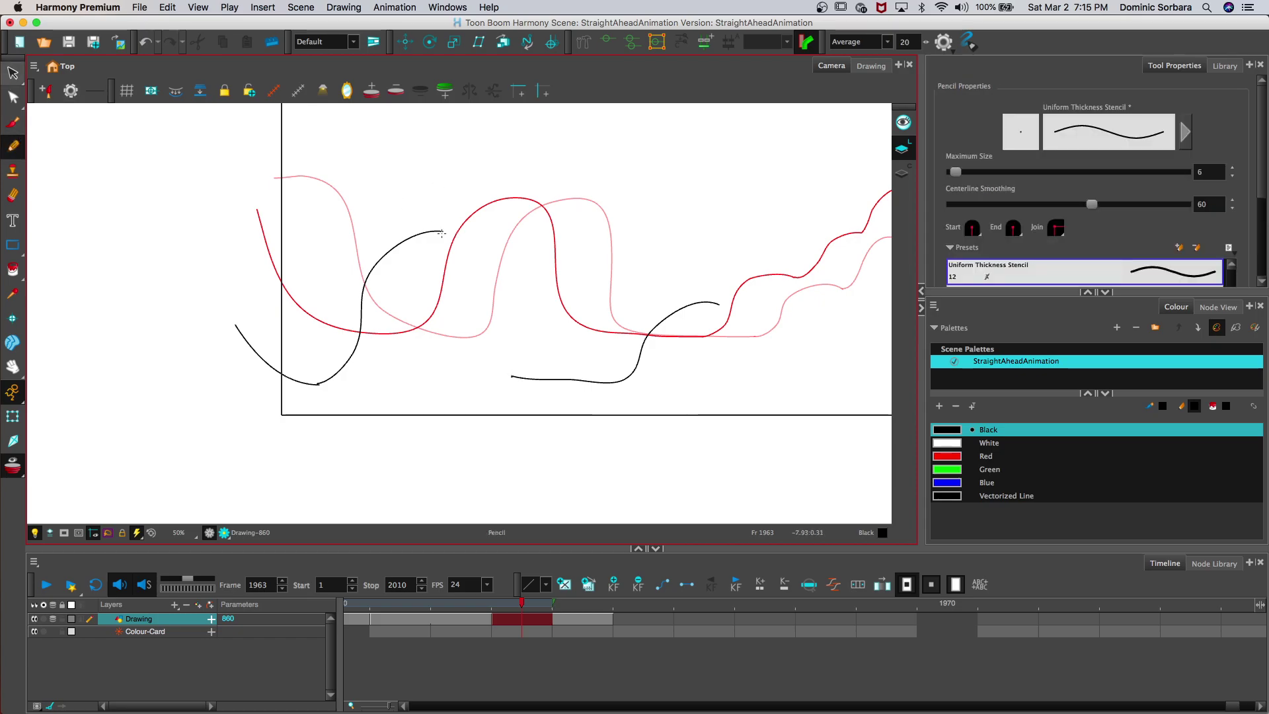
pyautogui.moveTo(442, 231); pyautogui.dragTo(460, 305)
pyautogui.moveTo(506, 375); pyautogui.dragTo(514, 378)
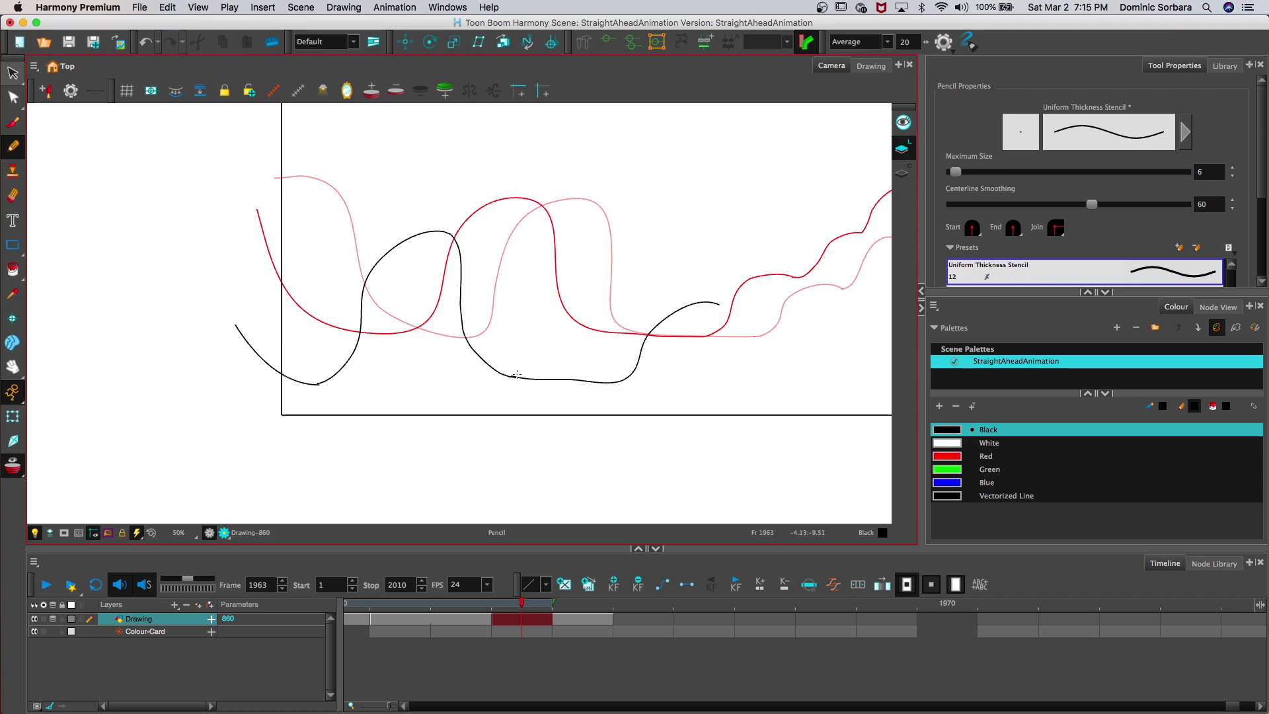
# Step: Erase the hump's crown on frame 1963 and pencil a rounder arc linking its right and left sides
pyautogui.moveTo(462, 249)
pyautogui.mouseDown()
pyautogui.moveTo(434, 231)
pyautogui.moveTo(391, 244)
pyautogui.moveTo(461, 241)
pyautogui.moveTo(415, 234)
pyautogui.moveTo(382, 254)
pyautogui.mouseUp()
pyautogui.moveTo(410, 239); pyautogui.dragTo(371, 287)
pyautogui.press('super+z')
pyautogui.press('super+s')
pyautogui.press('2')
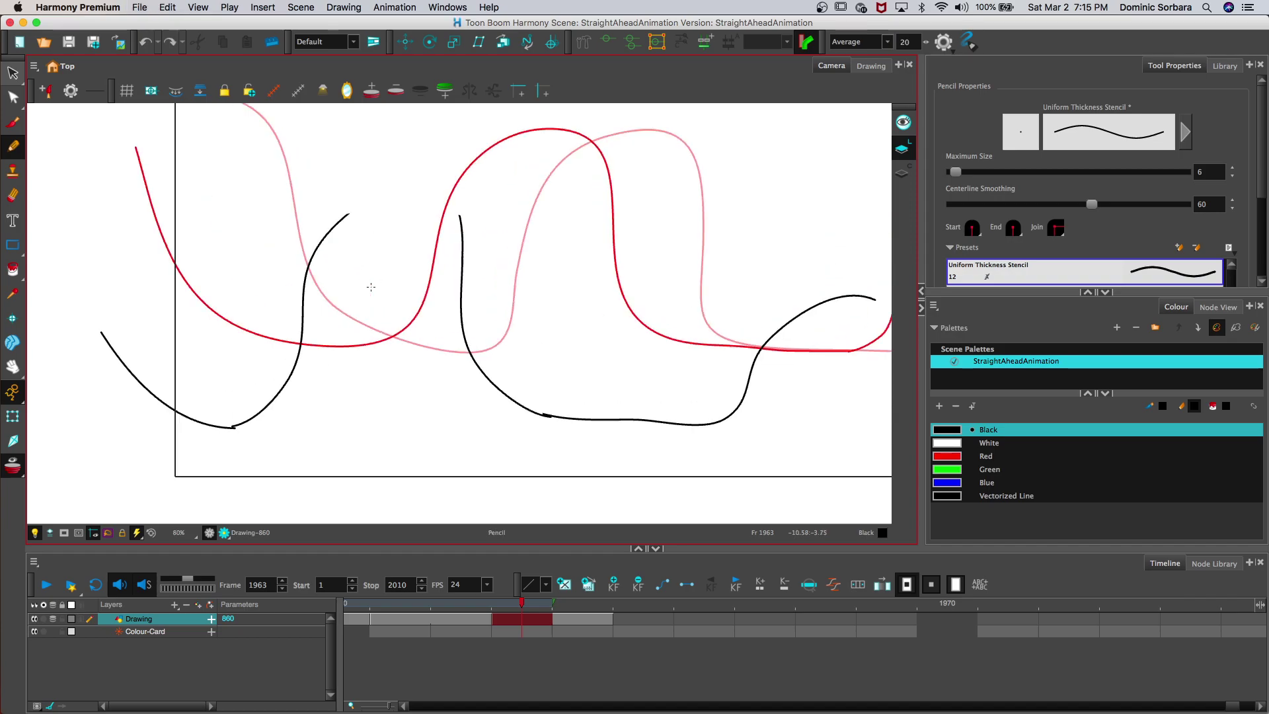
pyautogui.press('2')
pyautogui.moveTo(323, 183); pyautogui.dragTo(277, 234)
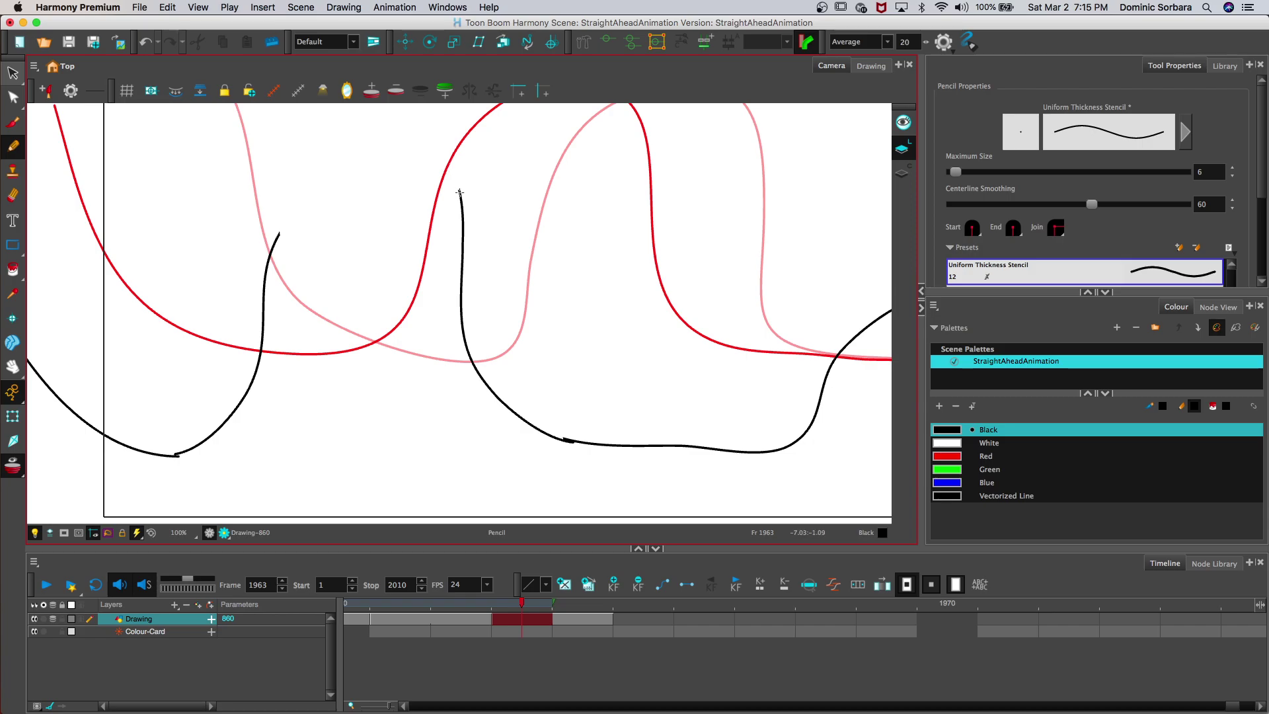
pyautogui.moveTo(445, 172)
pyautogui.mouseDown()
pyautogui.moveTo(403, 151)
pyautogui.moveTo(361, 155)
pyautogui.moveTo(323, 179)
pyautogui.moveTo(270, 252)
pyautogui.moveTo(305, 192)
pyautogui.moveTo(347, 157)
pyautogui.moveTo(296, 189)
pyautogui.moveTo(363, 154)
pyautogui.moveTo(317, 167)
pyautogui.moveTo(281, 209)
pyautogui.moveTo(264, 277)
pyautogui.mouseUp()
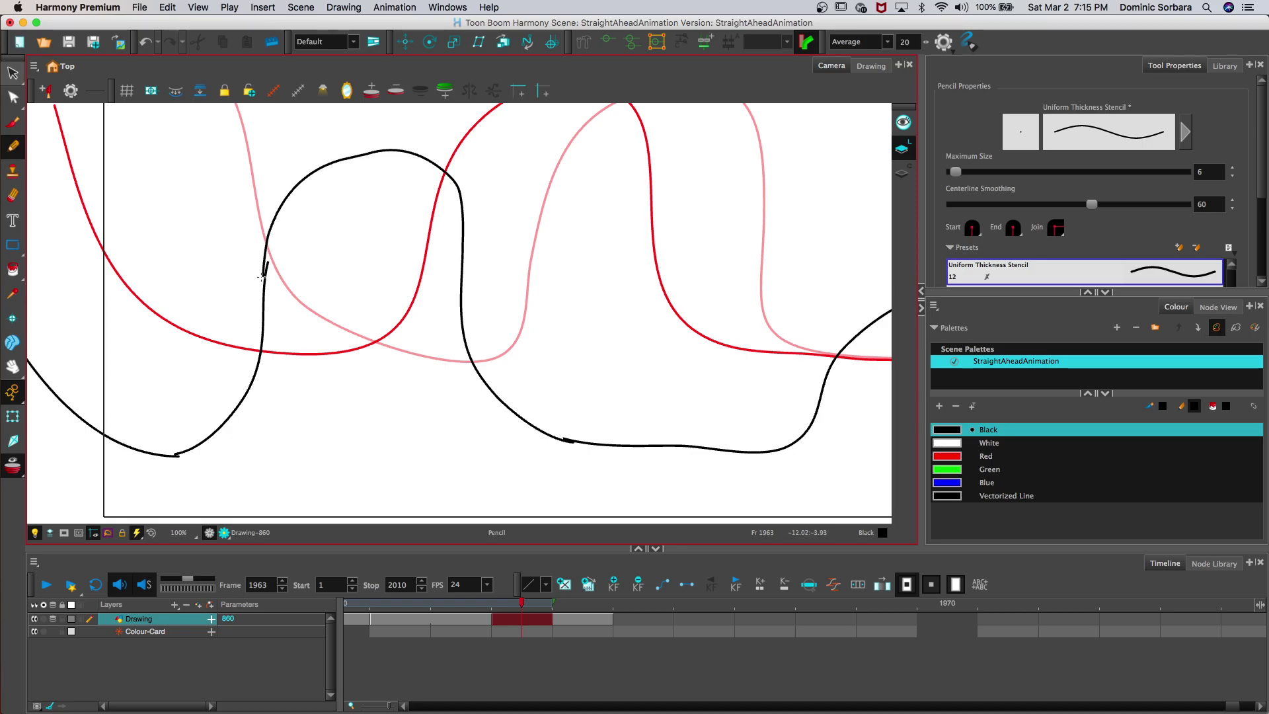
pyautogui.press('super+z')
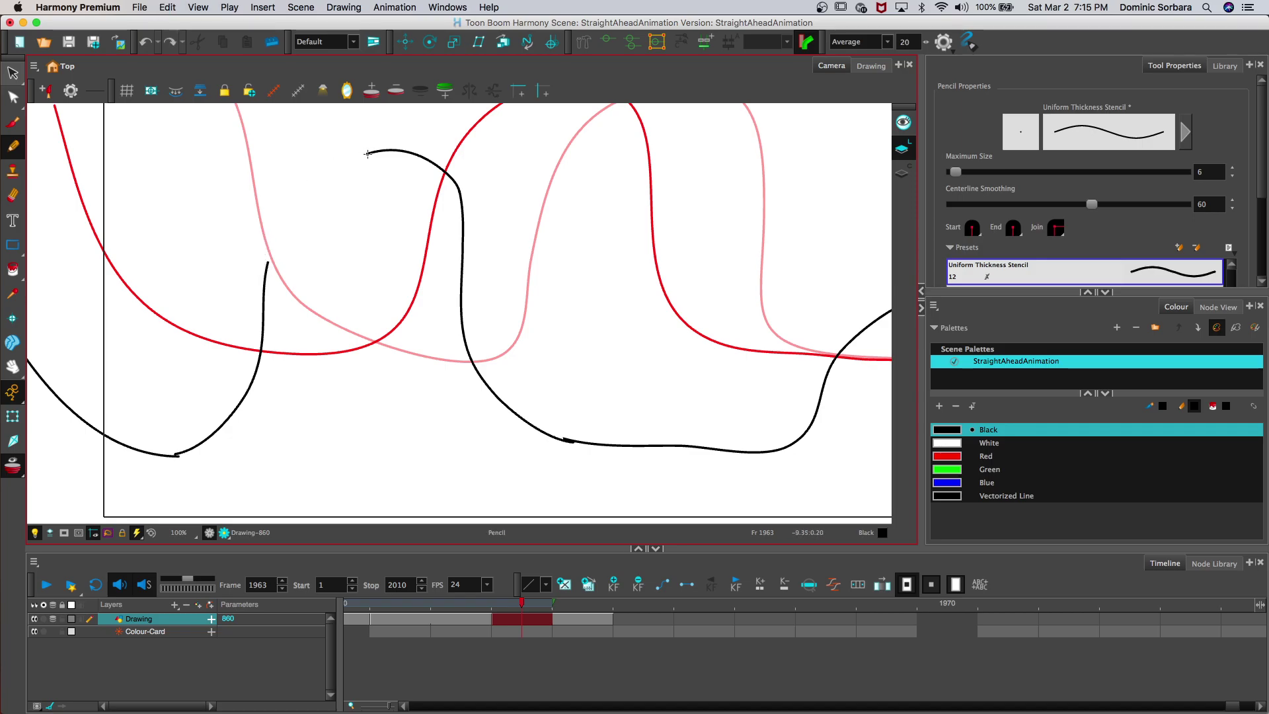
pyautogui.moveTo(373, 152)
pyautogui.mouseDown()
pyautogui.moveTo(335, 162)
pyautogui.moveTo(287, 205)
pyautogui.moveTo(264, 284)
pyautogui.mouseUp()
# Step: Erase the rough joints on the hump's left side and crown, and pencil smooth lines across both gaps
pyautogui.hotkey('alt', 'e')
pyautogui.moveTo(271, 236); pyautogui.dragTo(265, 284)
pyautogui.moveTo(349, 159); pyautogui.dragTo(401, 152)
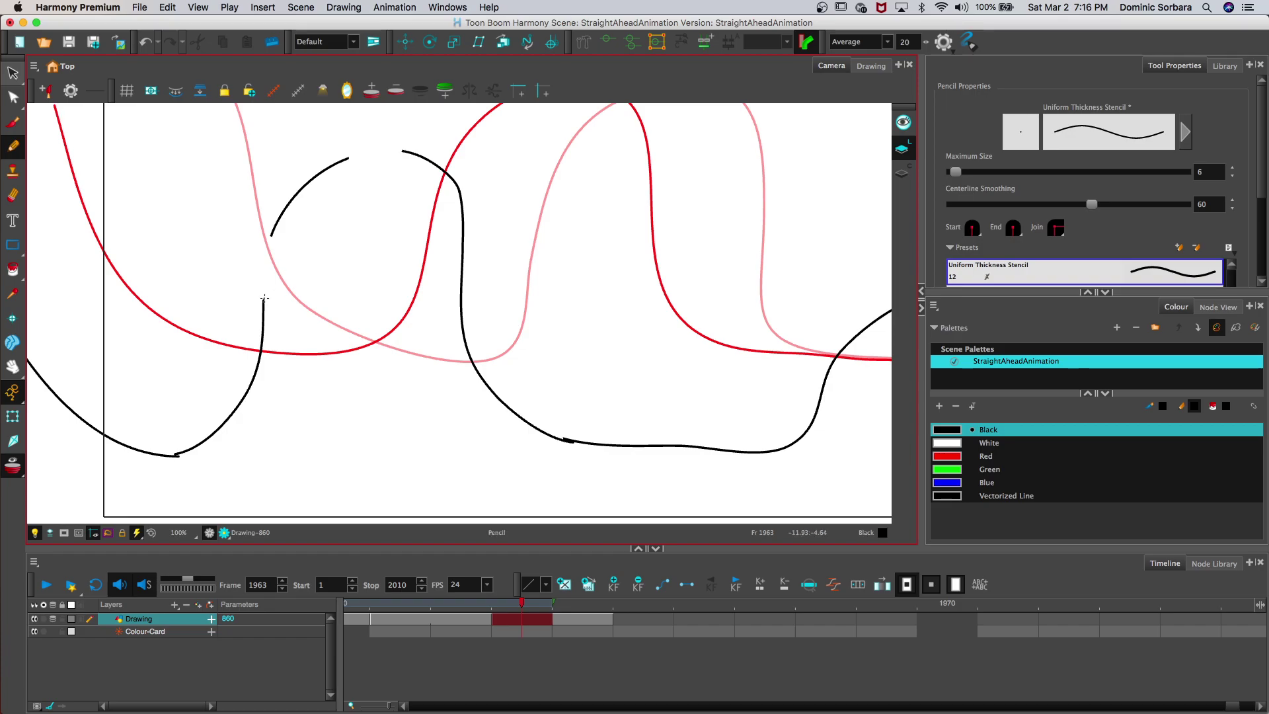
pyautogui.moveTo(263, 300); pyautogui.dragTo(272, 234)
pyautogui.moveTo(347, 159); pyautogui.dragTo(408, 152)
# Step: Pencil a series of rising ripples on frame 1963 from the small rise's end up past the frame's right edge
pyautogui.press('1')
pyautogui.press('1')
pyautogui.press('1')
pyautogui.press('1')
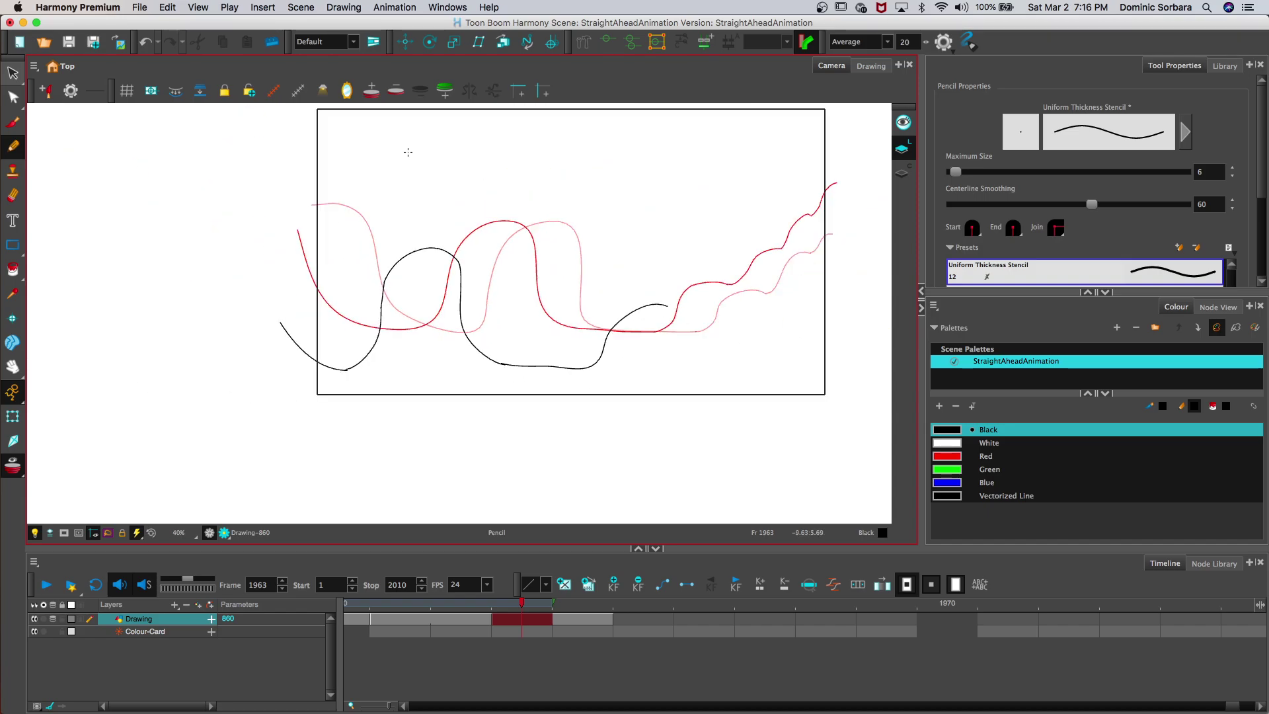
pyautogui.moveTo(666, 305)
pyautogui.mouseDown()
pyautogui.moveTo(737, 259)
pyautogui.moveTo(760, 221)
pyautogui.moveTo(784, 215)
pyautogui.moveTo(837, 143)
pyautogui.mouseUp()
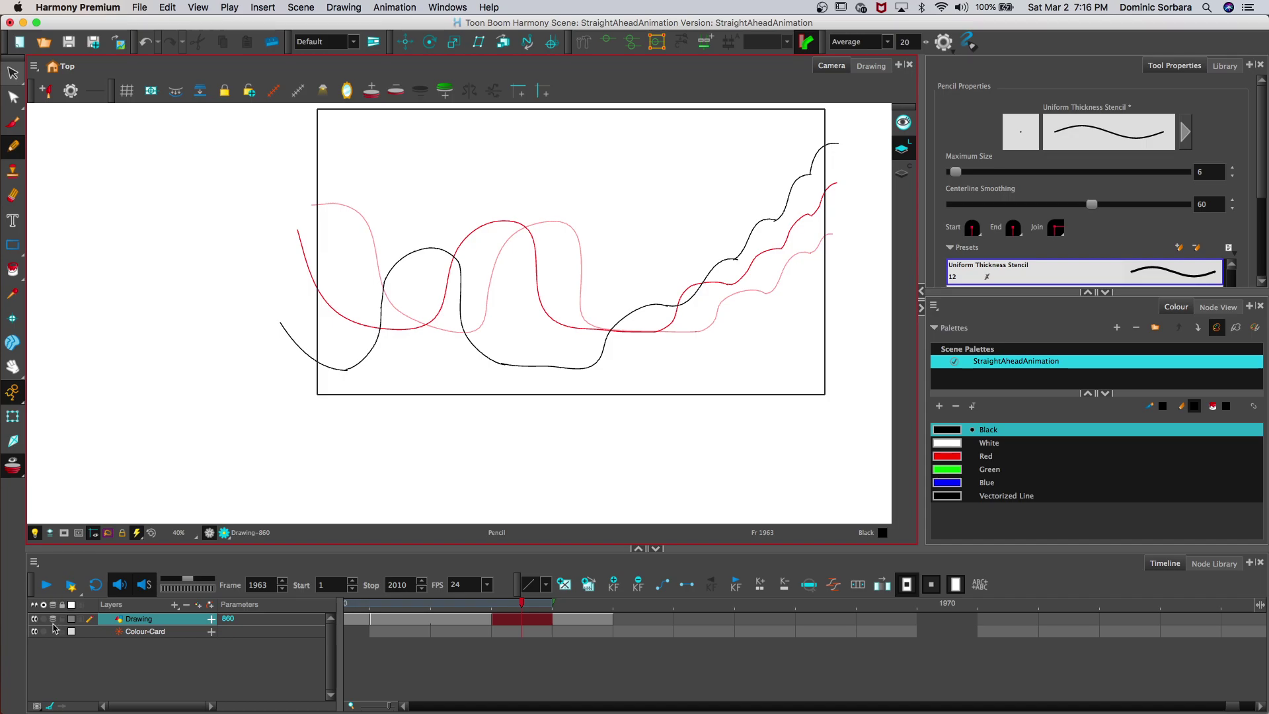
# Step: Scrub the new drawing with the onion skin off, go to empty frame 1965 and show the two previous drawings as onion skin
pyautogui.click(53, 619)
pyautogui.moveTo(507, 603)
pyautogui.mouseDown()
pyautogui.moveTo(522, 603)
pyautogui.moveTo(484, 601)
pyautogui.moveTo(565, 591)
pyautogui.mouseUp()
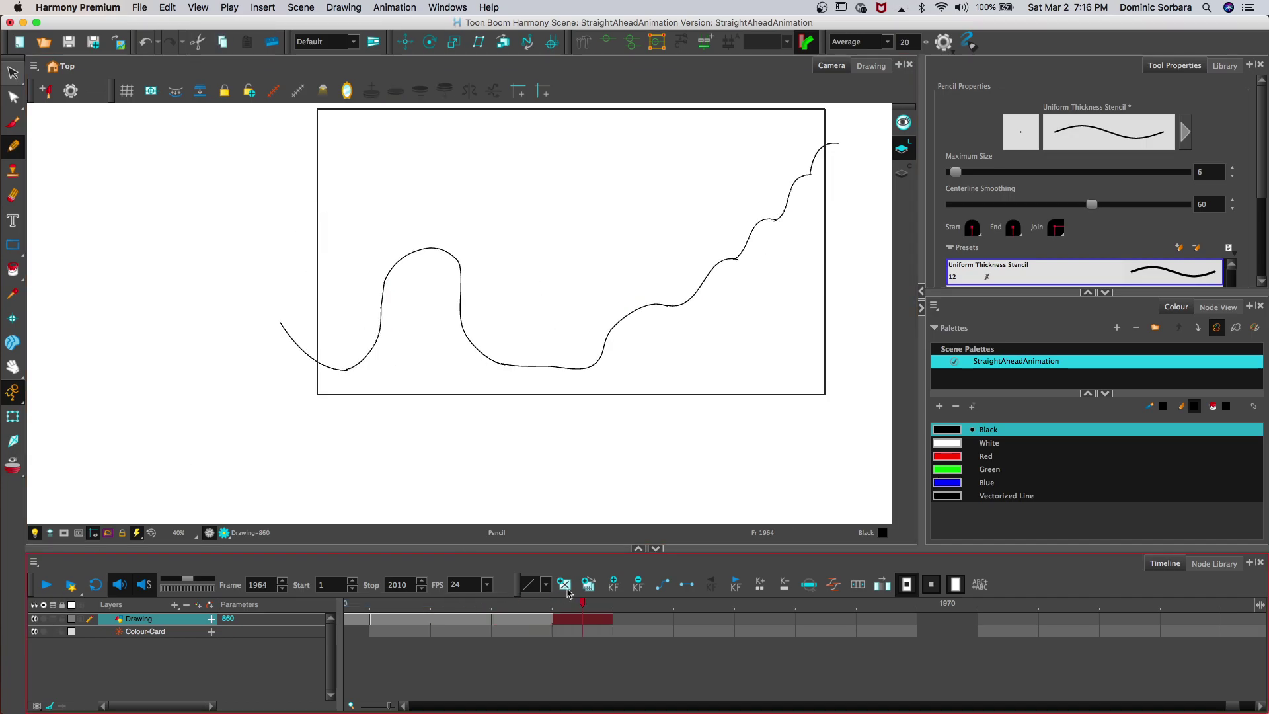
pyautogui.click(623, 623)
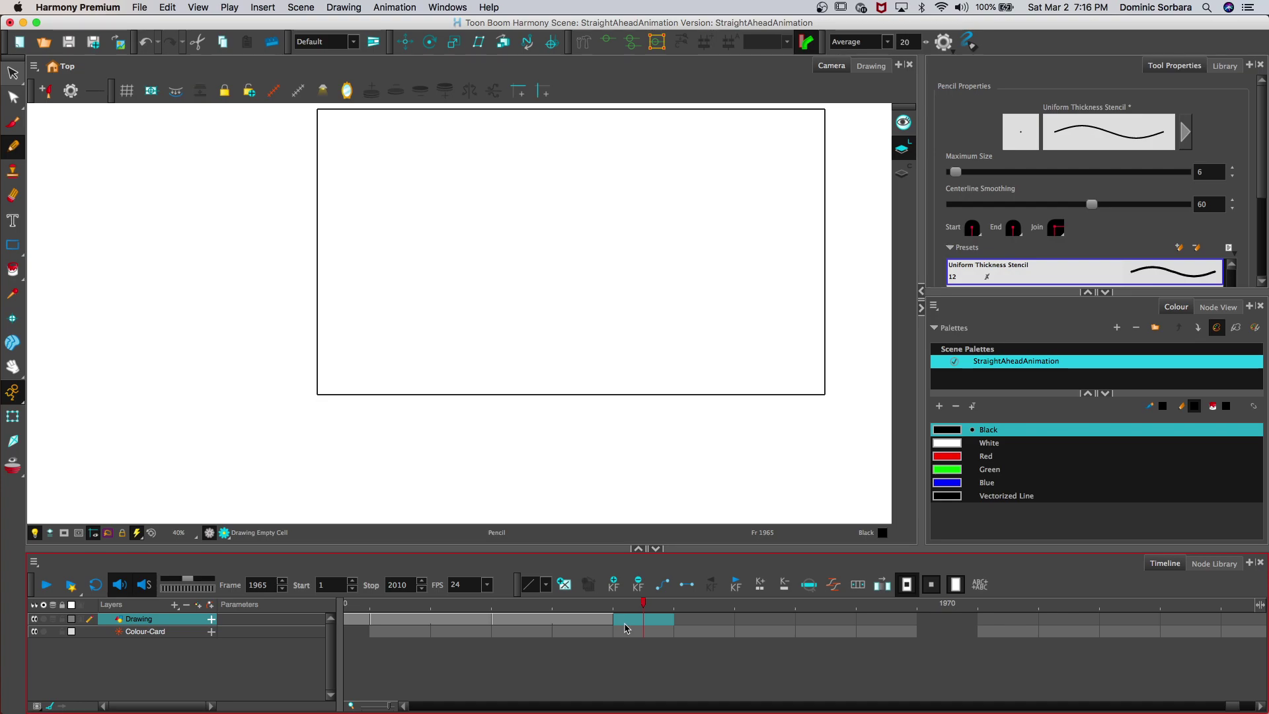
pyautogui.click(55, 623)
pyautogui.click(395, 92)
pyautogui.click(371, 91)
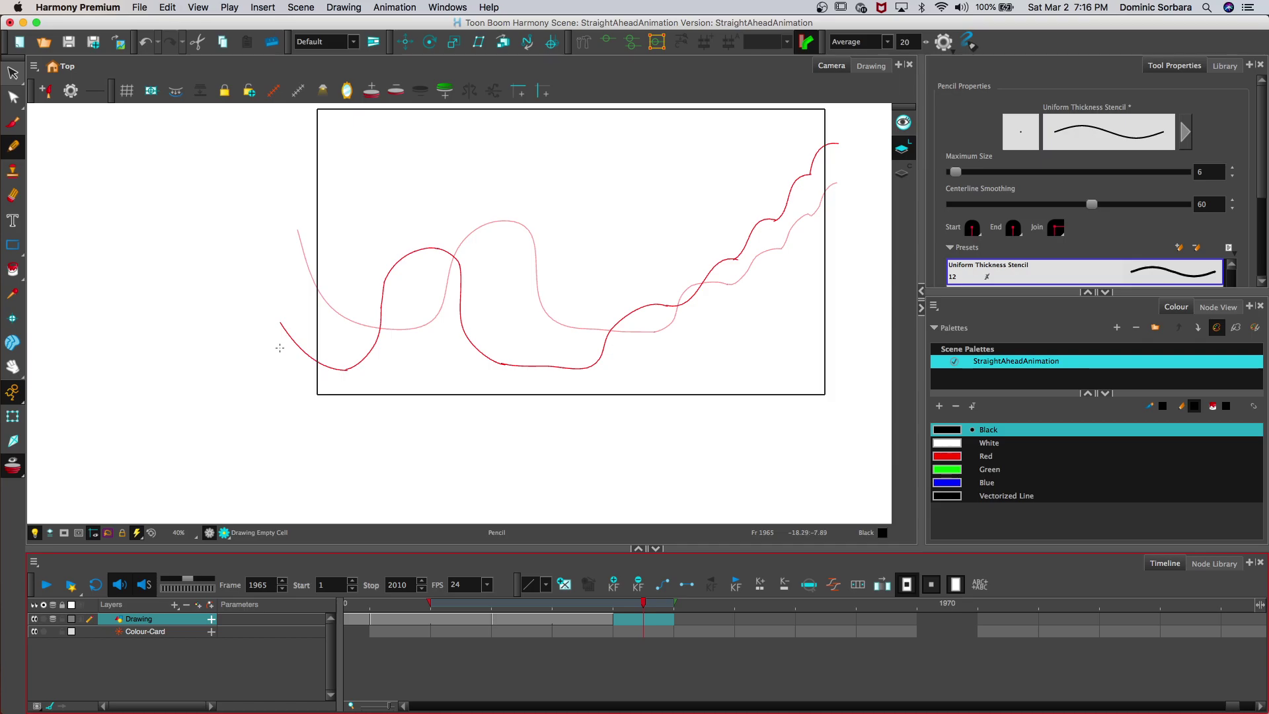
# Step: Pencil a hump with trailing ends on frame 1965, move it down and left over the frame's lower-left corner, and deselect it
pyautogui.moveTo(298, 386)
pyautogui.mouseDown()
pyautogui.moveTo(334, 374)
pyautogui.moveTo(357, 294)
pyautogui.moveTo(410, 274)
pyautogui.moveTo(433, 382)
pyautogui.moveTo(494, 415)
pyautogui.mouseUp()
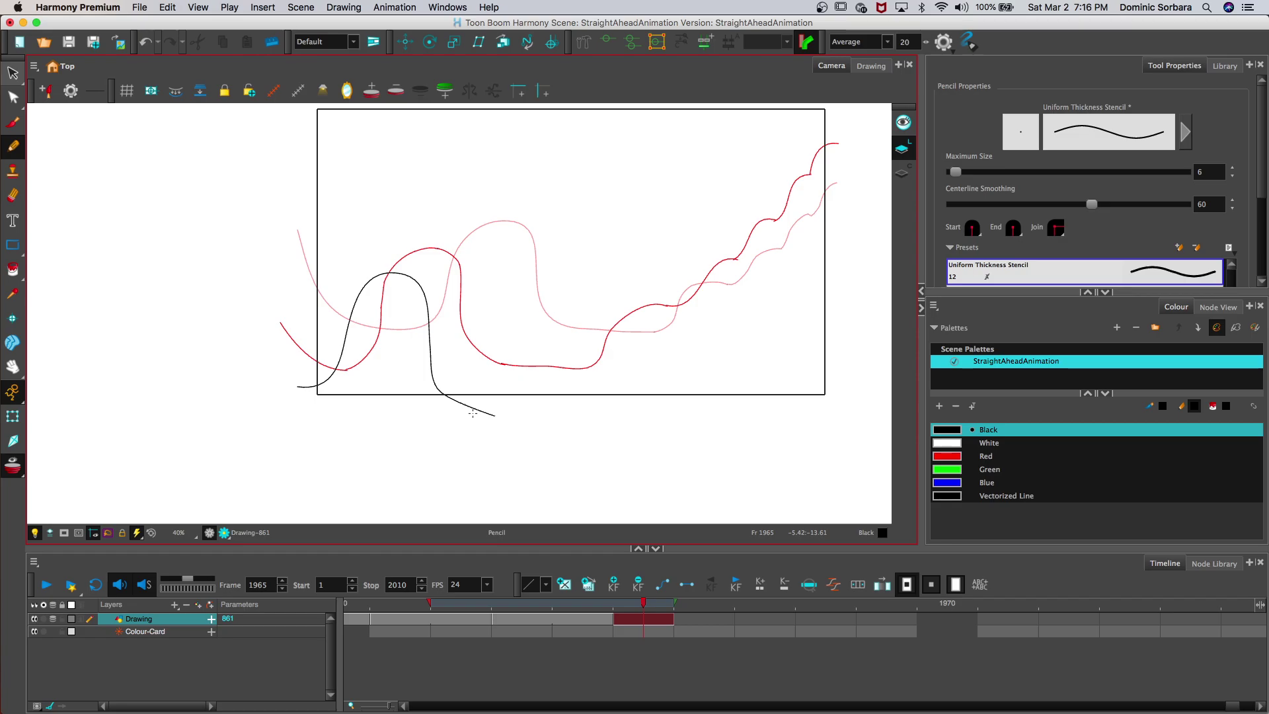
pyautogui.click(12, 73)
pyautogui.moveTo(385, 227)
pyautogui.mouseDown()
pyautogui.moveTo(317, 264)
pyautogui.moveTo(519, 317)
pyautogui.mouseUp()
pyautogui.moveTo(395, 344); pyautogui.dragTo(379, 355)
pyautogui.moveTo(376, 357); pyautogui.dragTo(372, 366)
pyautogui.click(213, 283)
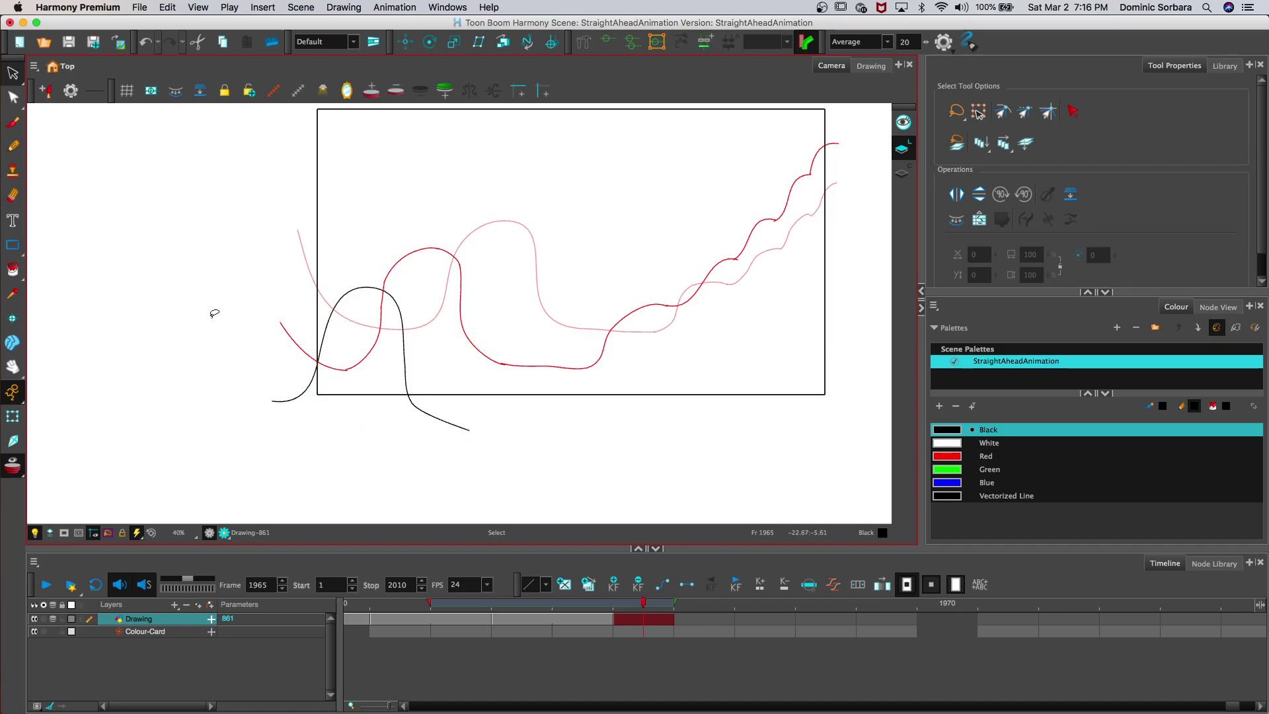
pyautogui.moveTo(337, 281)
pyautogui.mouseDown()
pyautogui.moveTo(246, 400)
pyautogui.moveTo(404, 493)
pyautogui.moveTo(440, 491)
pyautogui.moveTo(376, 268)
pyautogui.moveTo(362, 364)
pyautogui.mouseUp()
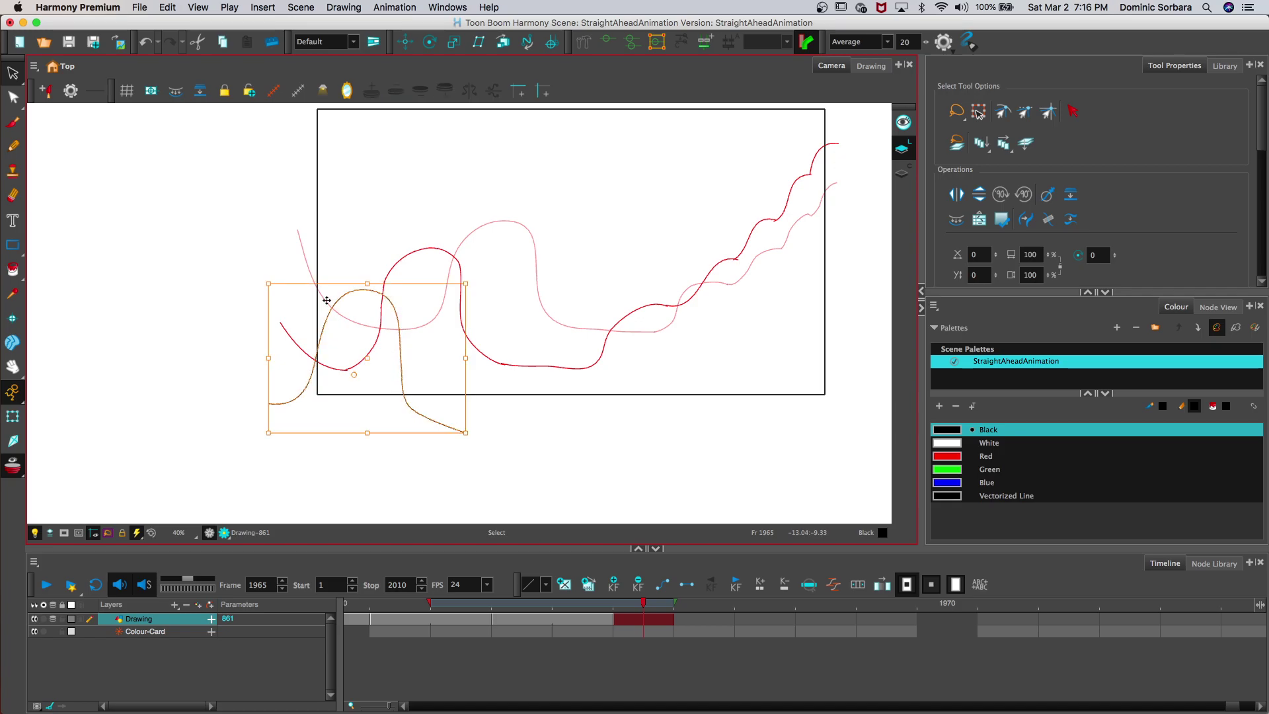
pyautogui.click(279, 246)
pyautogui.click(12, 146)
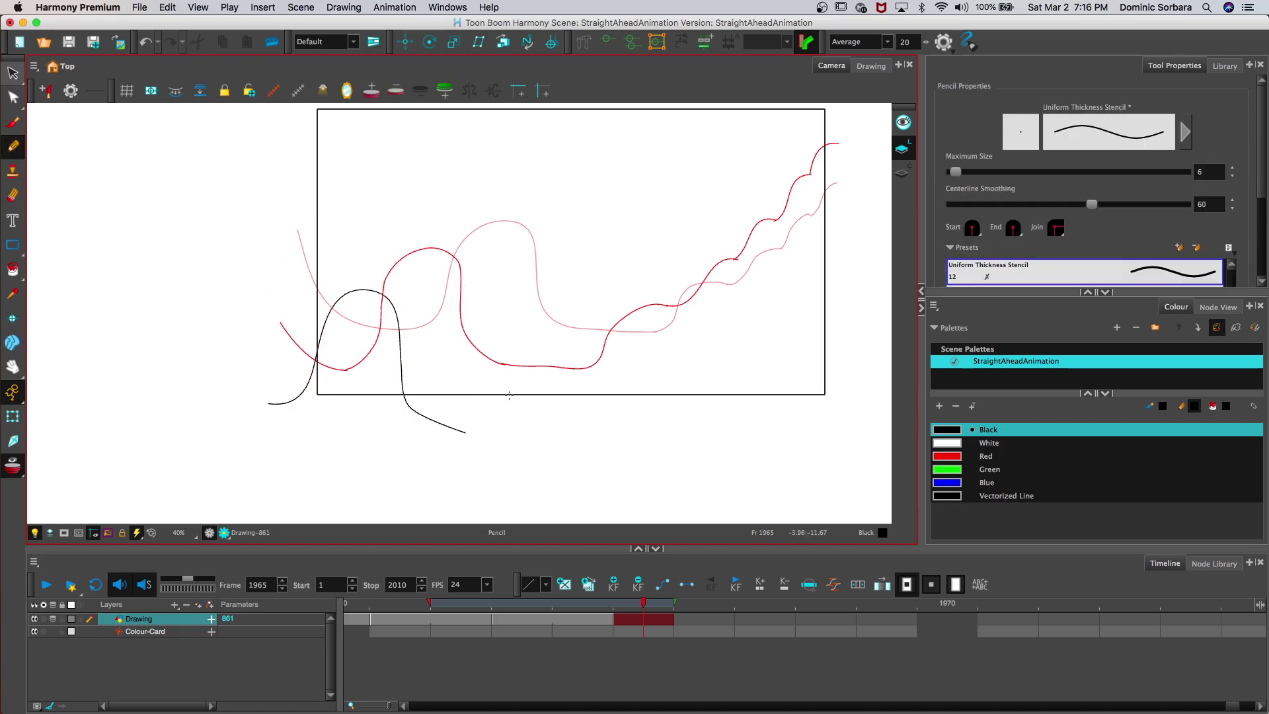
pyautogui.moveTo(564, 353); pyautogui.dragTo(631, 321)
pyautogui.moveTo(666, 278); pyautogui.dragTo(699, 266)
pyautogui.press('super+z')
pyautogui.press('super+z')
# Step: Extend the exposure of frame 1965's drawing through frame 1966
pyautogui.press('2')
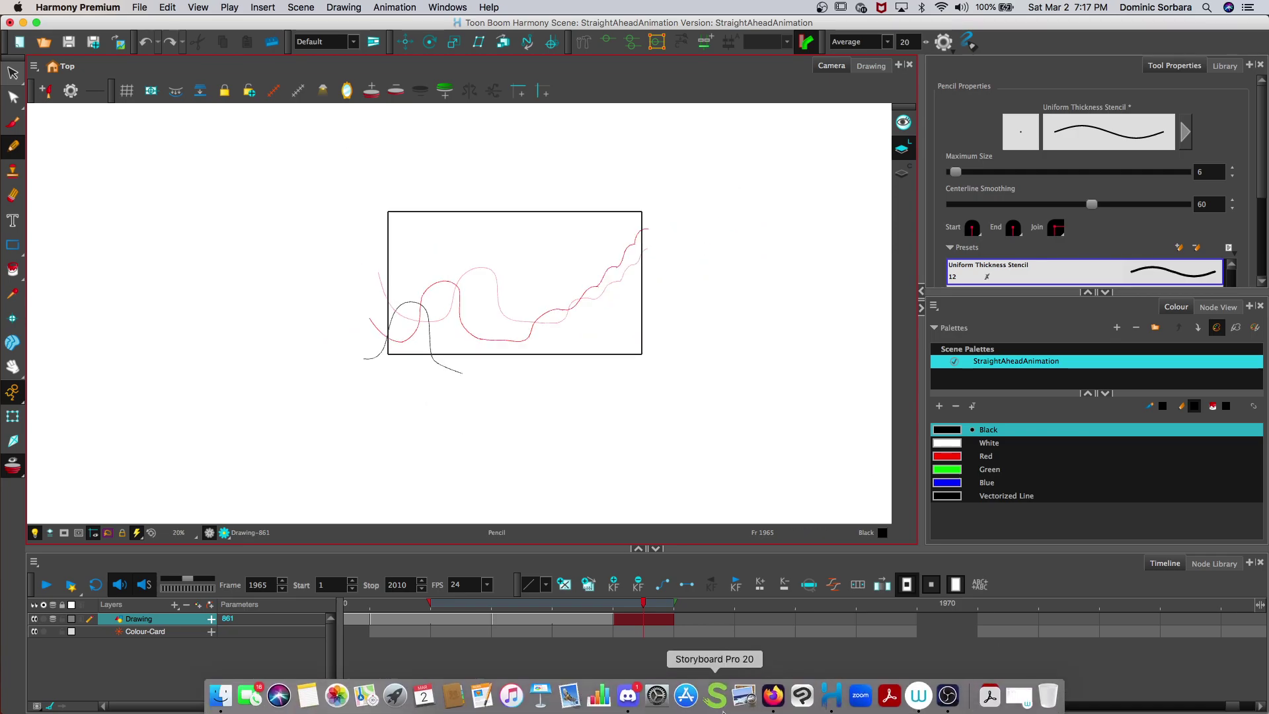
pyautogui.moveTo(676, 618); pyautogui.dragTo(736, 618)
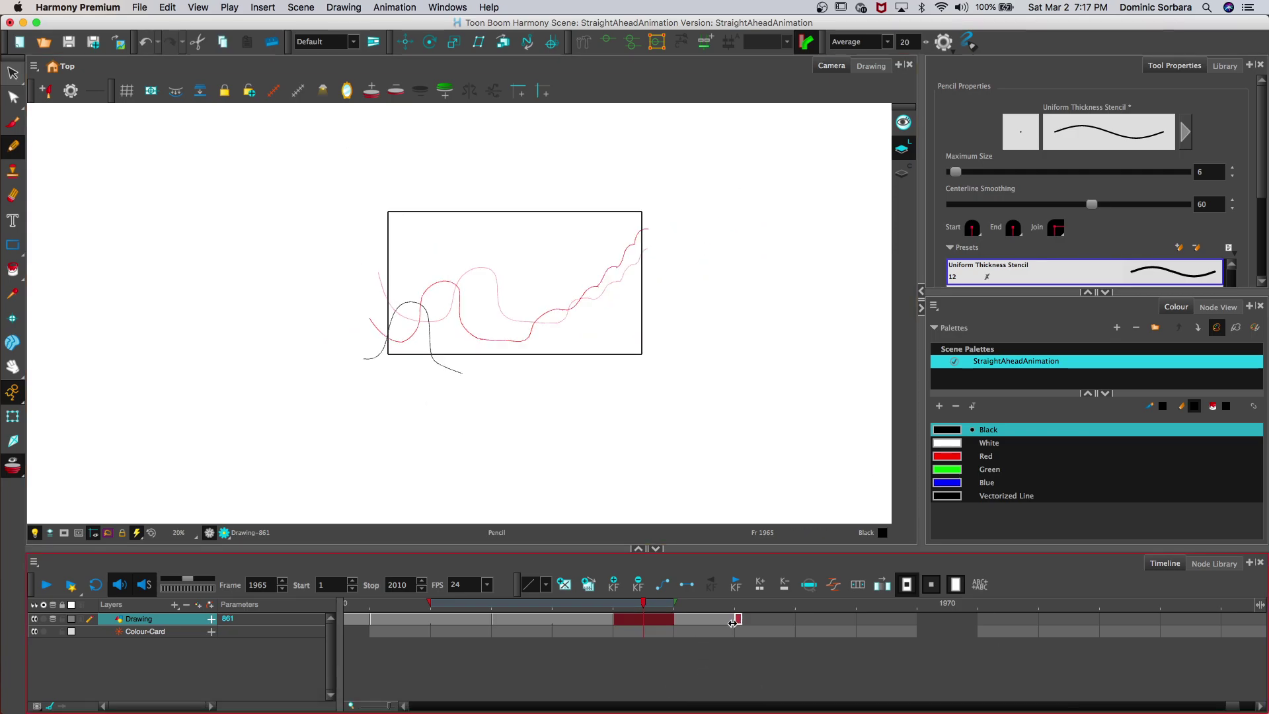
pyautogui.moveTo(633, 711)
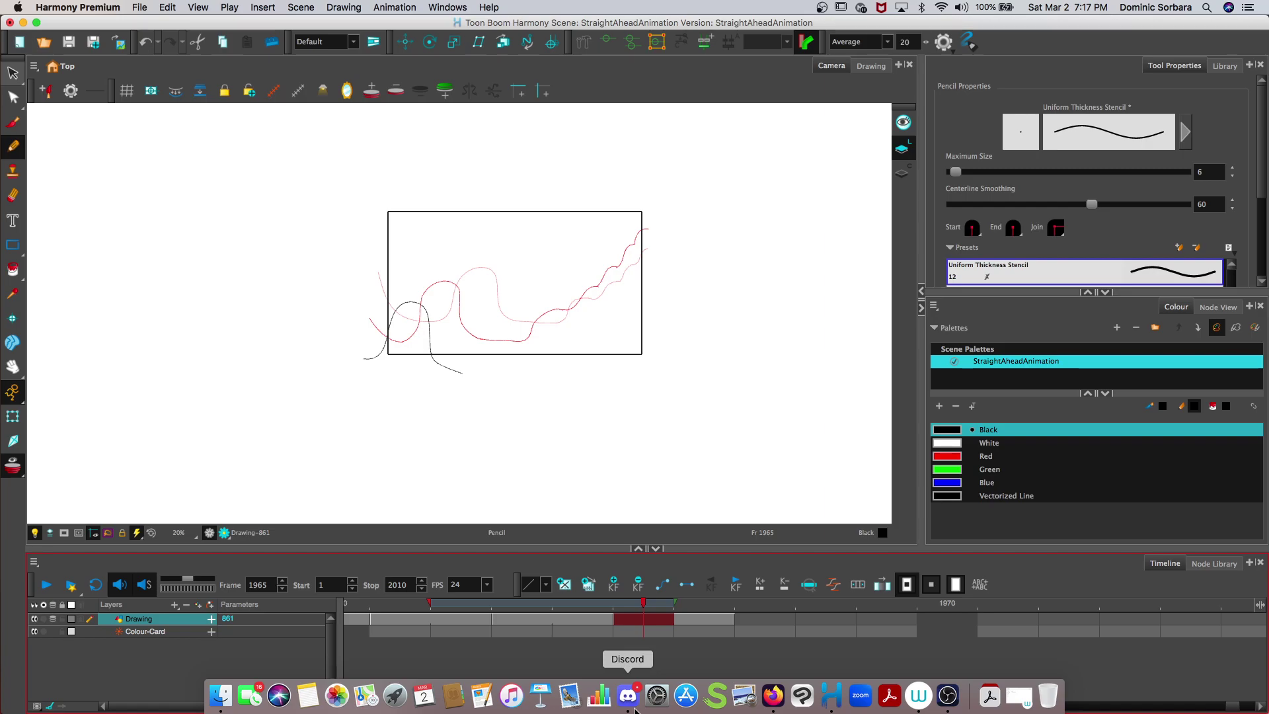
# Step: Pencil frame 1965's rising ripples from below the frame's lower edge up past its right edge, ending in a steep upward stroke
pyautogui.press('space')
pyautogui.moveTo(342, 178); pyautogui.dragTo(331, 193)
pyautogui.press('2')
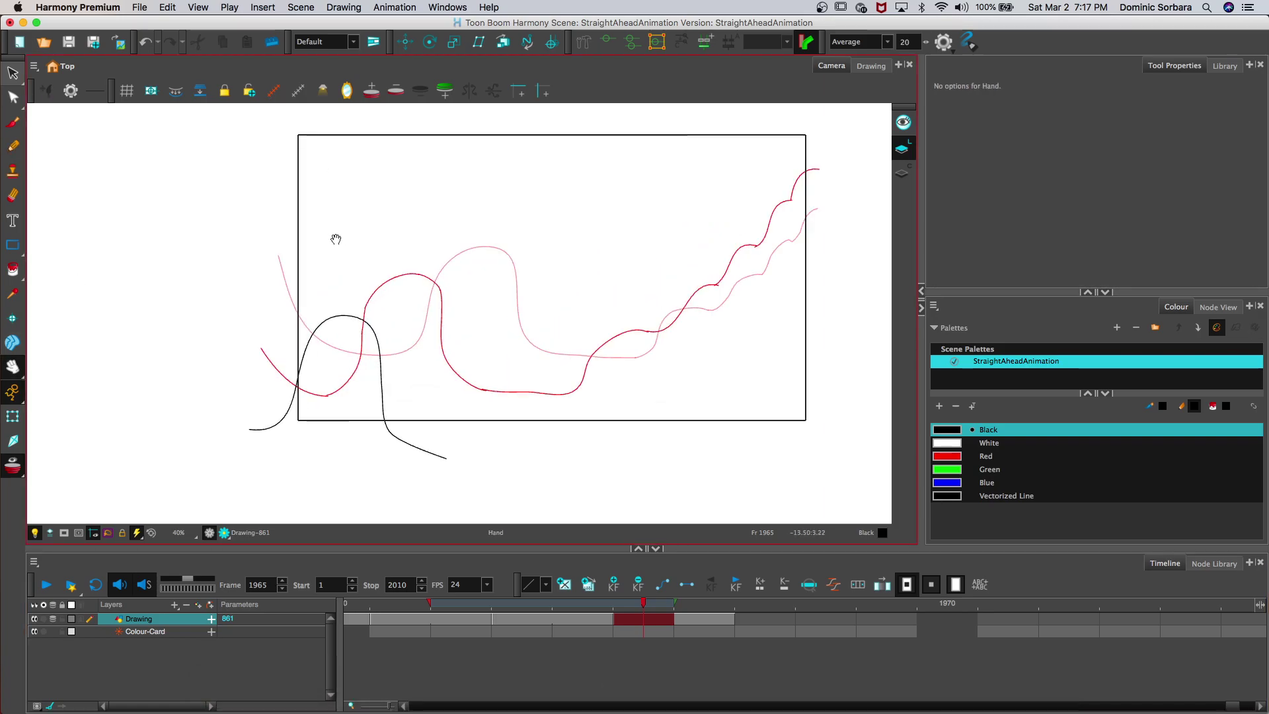
pyautogui.moveTo(337, 239); pyautogui.dragTo(277, 186)
pyautogui.press('2')
pyautogui.click(13, 146)
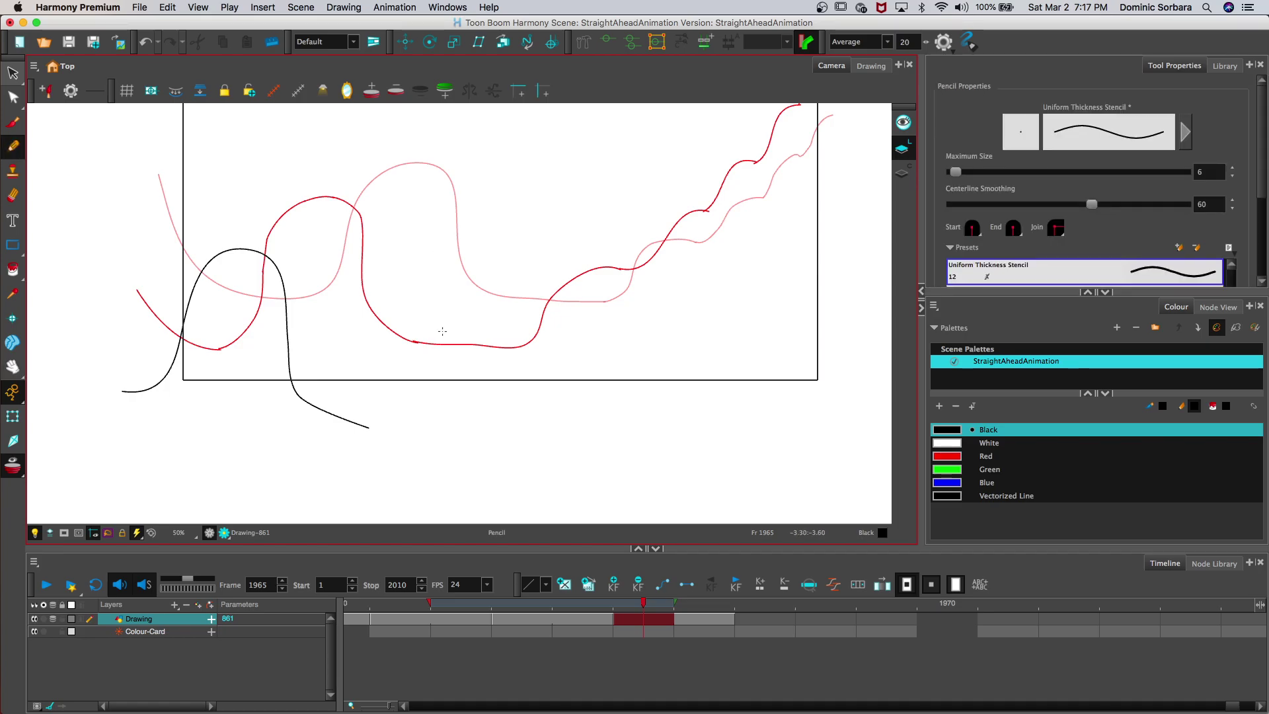
pyautogui.moveTo(425, 406)
pyautogui.mouseDown()
pyautogui.moveTo(468, 323)
pyautogui.moveTo(560, 288)
pyautogui.mouseUp()
pyautogui.moveTo(612, 231)
pyautogui.mouseDown()
pyautogui.moveTo(633, 208)
pyautogui.moveTo(664, 203)
pyautogui.moveTo(749, 129)
pyautogui.mouseUp()
pyautogui.press('space')
pyautogui.moveTo(323, 211); pyautogui.dragTo(210, 348)
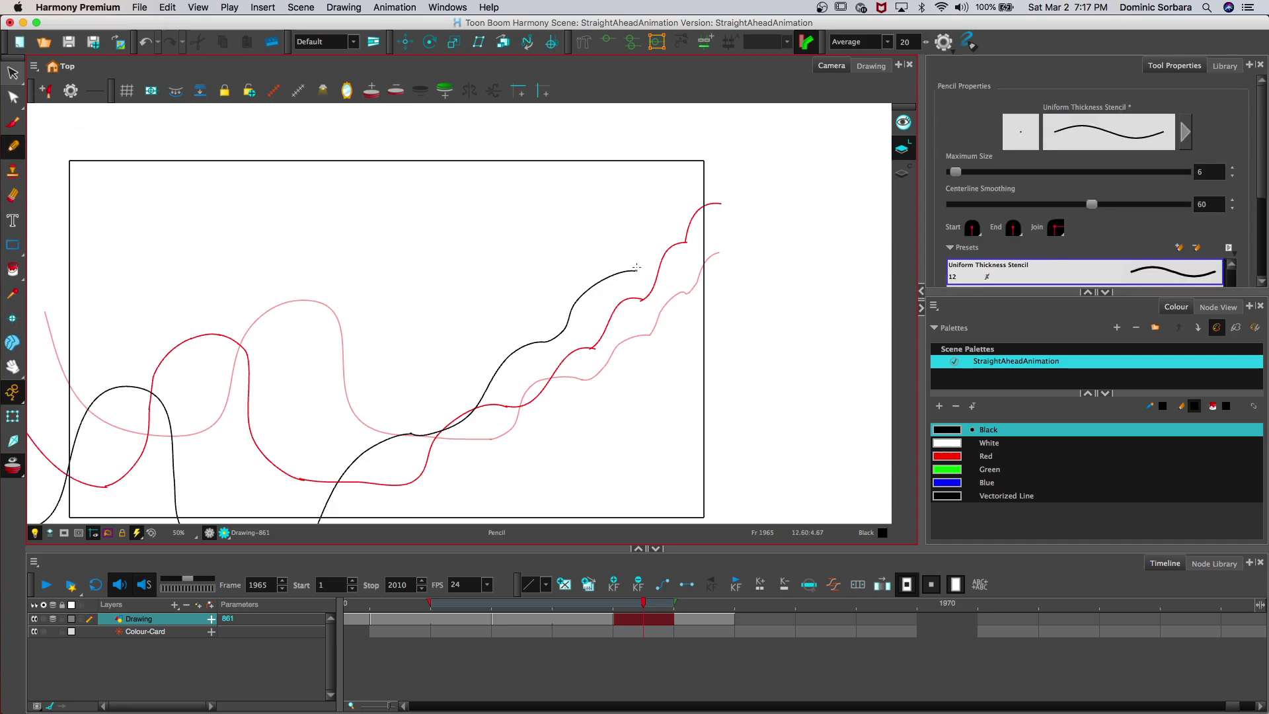
pyautogui.moveTo(700, 202); pyautogui.dragTo(714, 108)
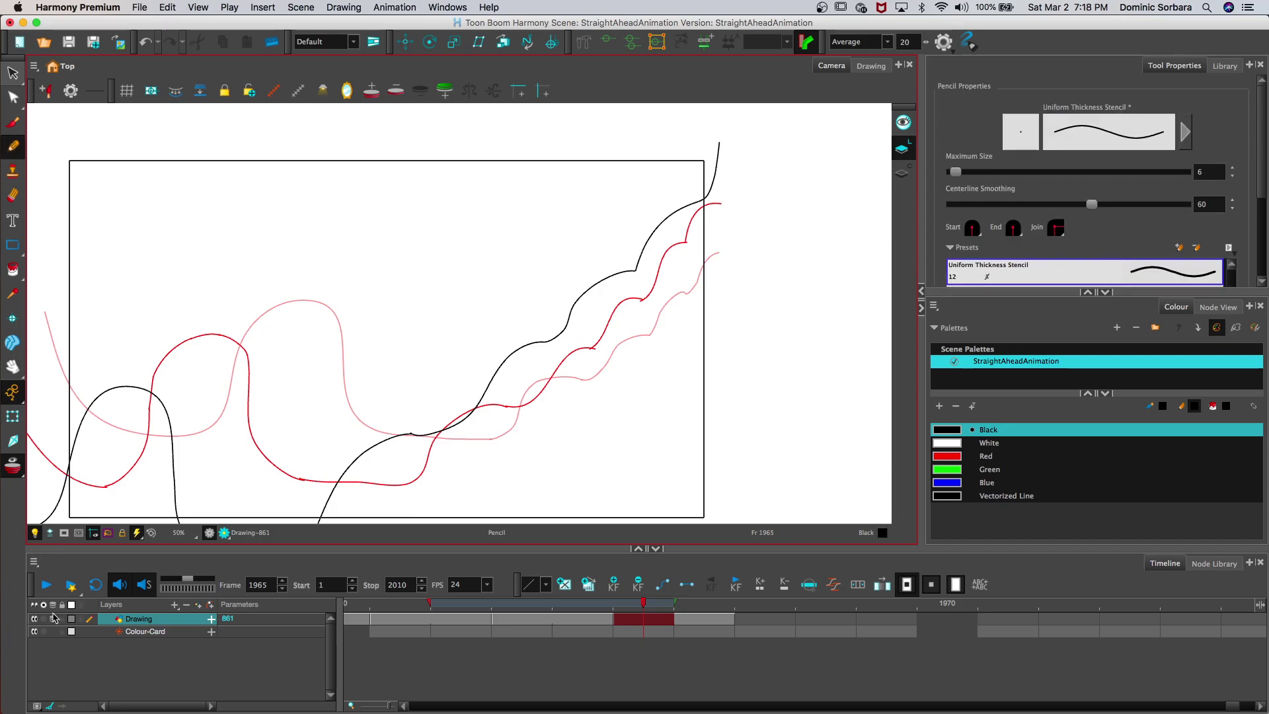
# Step: Turn off the onion skin, step back through the latest drawings and play back the end of the animation
pyautogui.hotkey('alt', 'o')
pyautogui.press(',')
pyautogui.press(',')
pyautogui.press(',')
pyautogui.press(',')
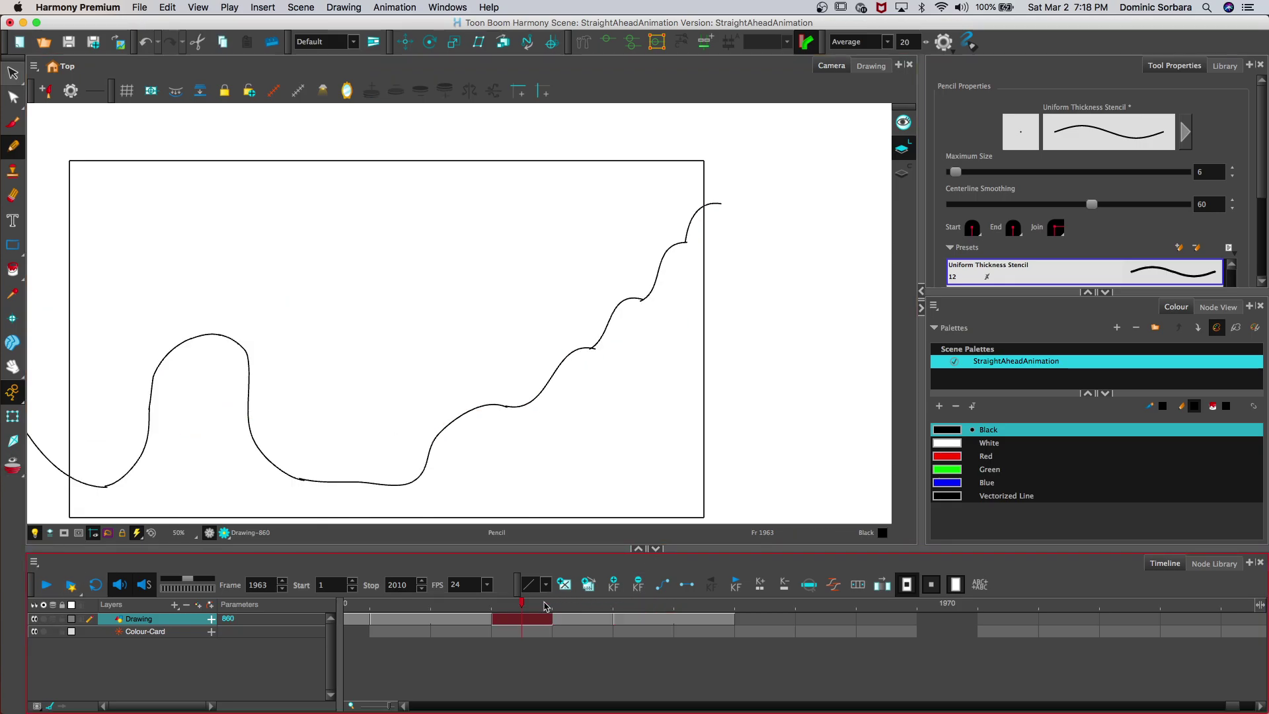
pyautogui.moveTo(439, 586); pyautogui.dragTo(169, 586)
pyautogui.click(45, 585)
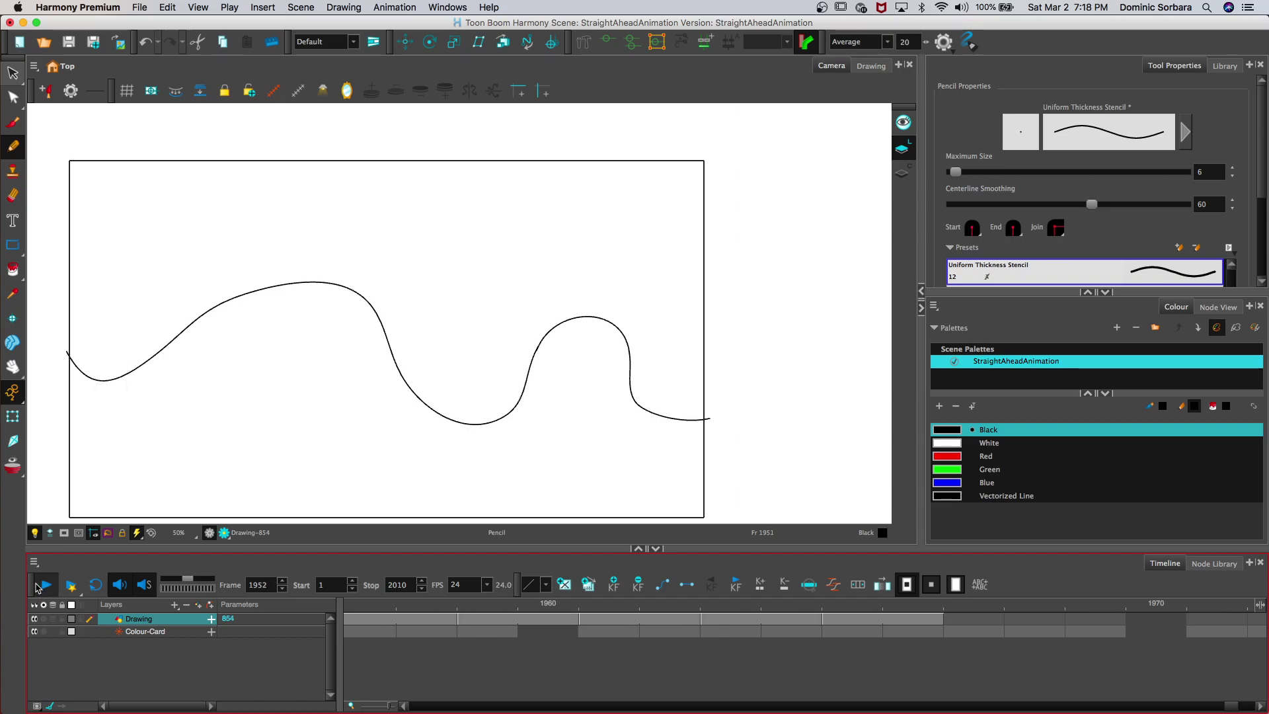
pyautogui.click(45, 585)
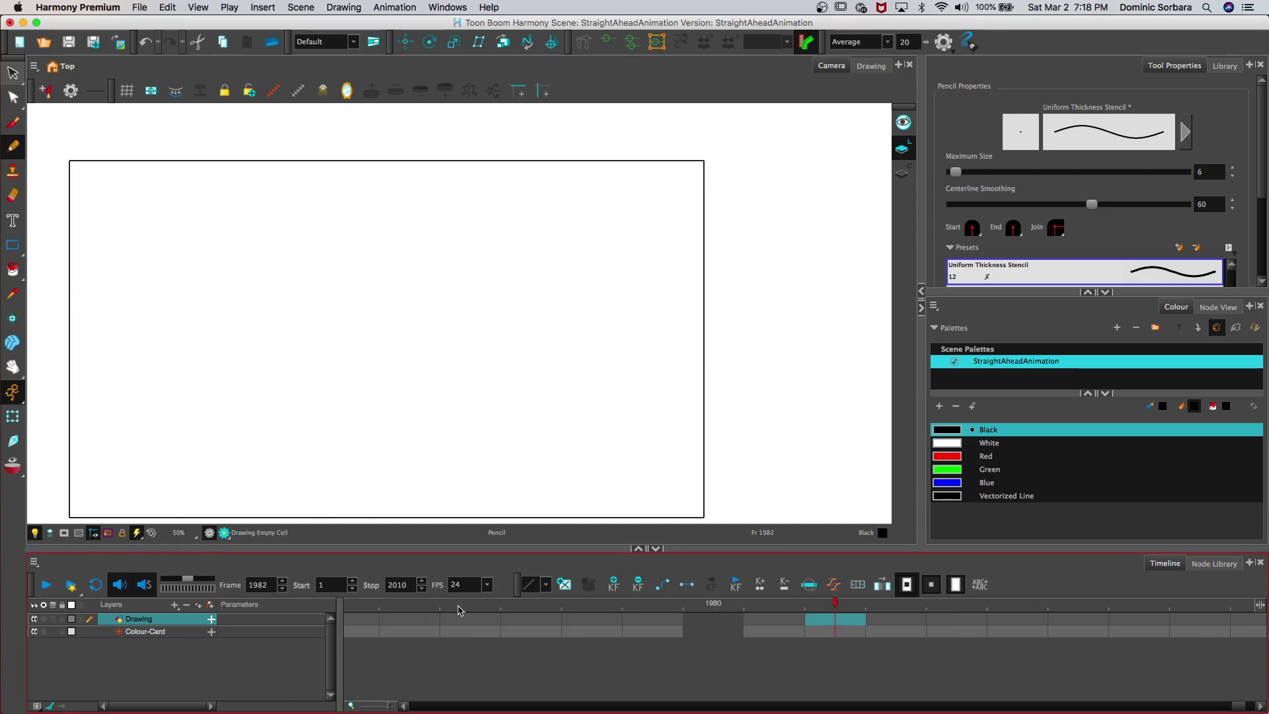
# Step: Go to empty frame 1967 and show the two previous drawings as onion skin
pyautogui.moveTo(253, 617); pyautogui.dragTo(599, 619)
pyautogui.click(611, 619)
pyautogui.click(52, 618)
pyautogui.moveTo(79, 397); pyautogui.dragTo(123, 329)
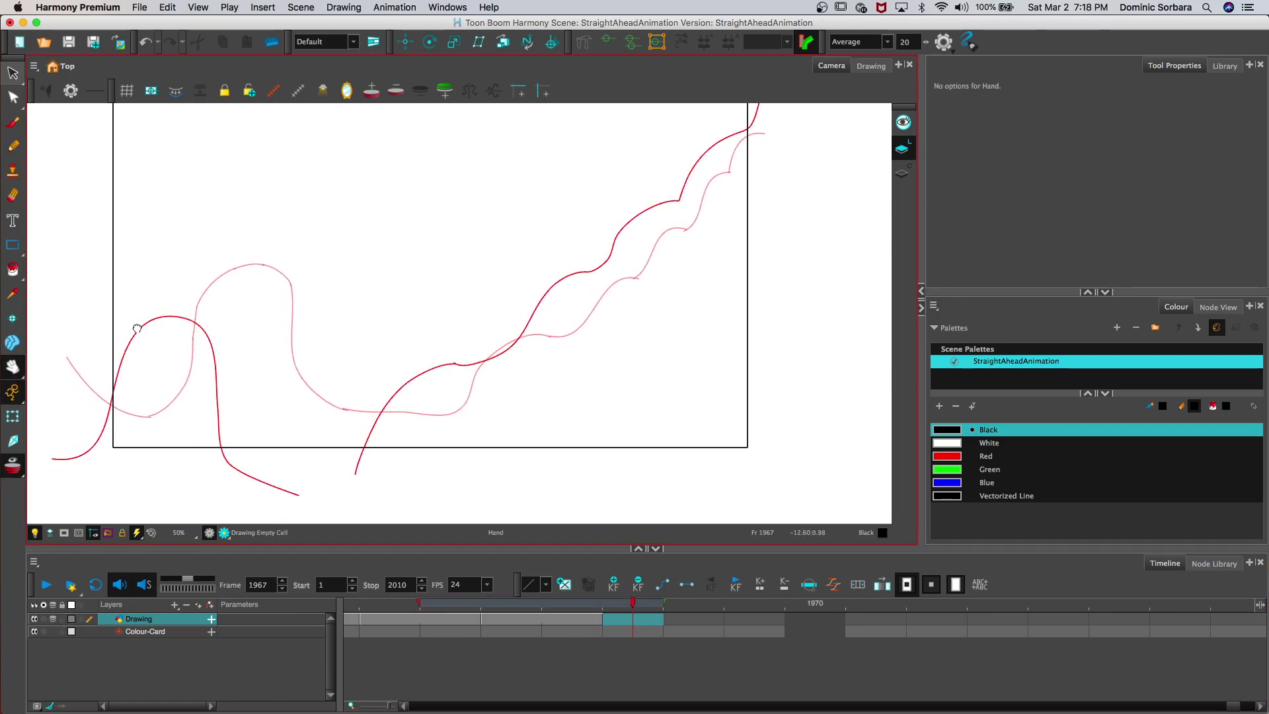
pyautogui.moveTo(256, 506)
pyautogui.mouseDown()
pyautogui.moveTo(254, 471)
pyautogui.moveTo(288, 386)
pyautogui.moveTo(324, 355)
pyautogui.mouseUp()
pyautogui.moveTo(418, 329); pyautogui.dragTo(438, 334)
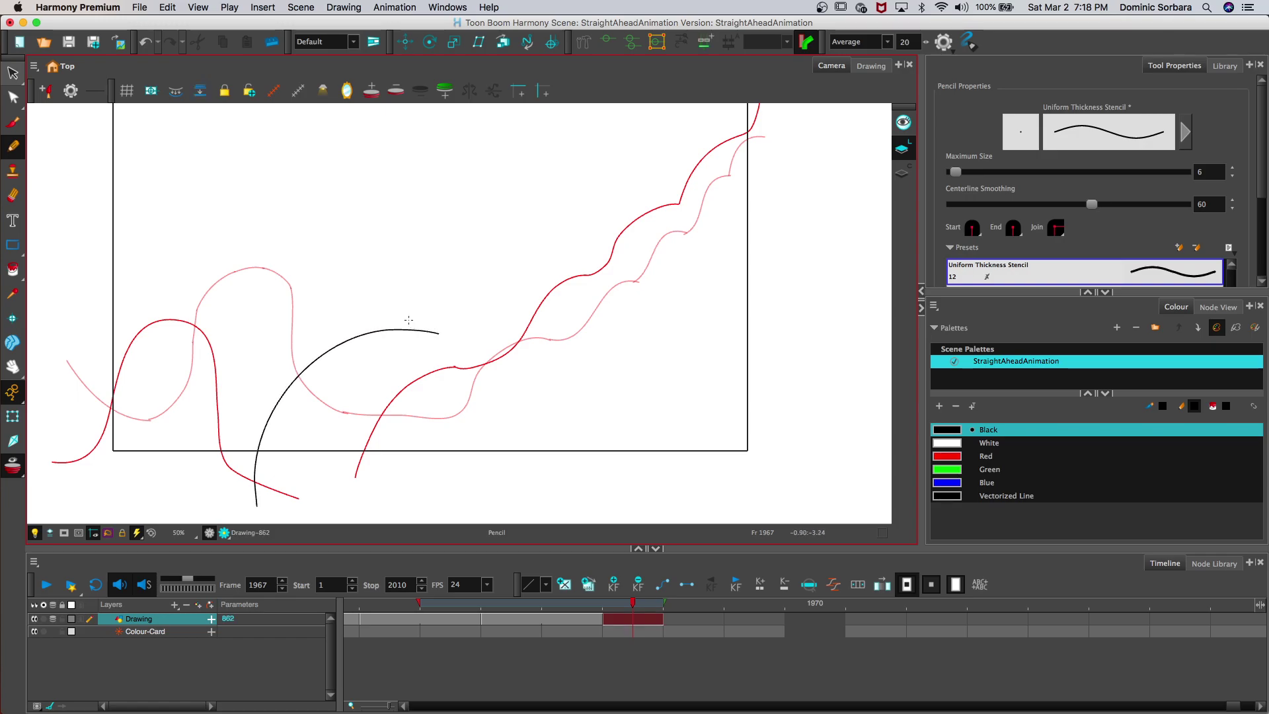
pyautogui.press('super+z')
# Step: Pencil frame 1967's rising rippled line from below the camera frame's lower edge up past its upper-right corner
pyautogui.moveTo(300, 436)
pyautogui.mouseDown()
pyautogui.moveTo(379, 354)
pyautogui.moveTo(474, 327)
pyautogui.moveTo(536, 237)
pyautogui.moveTo(586, 214)
pyautogui.moveTo(662, 134)
pyautogui.moveTo(697, 113)
pyautogui.mouseUp()
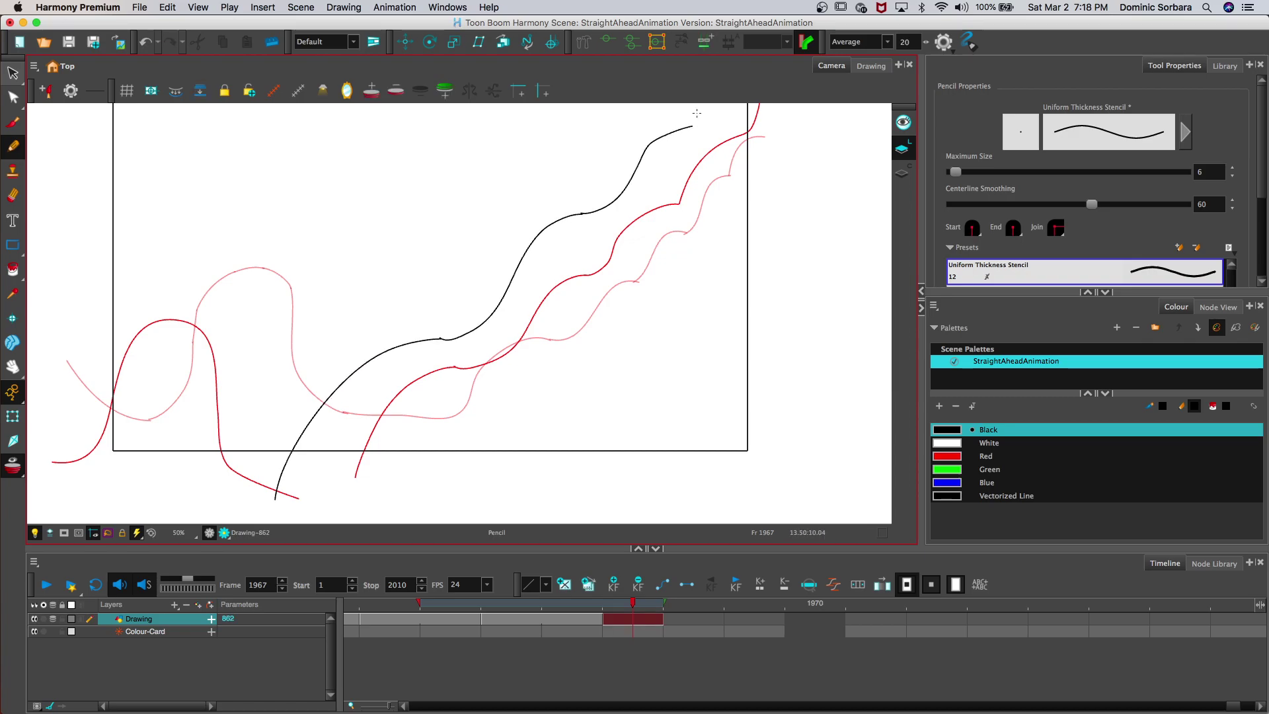
pyautogui.press('2')
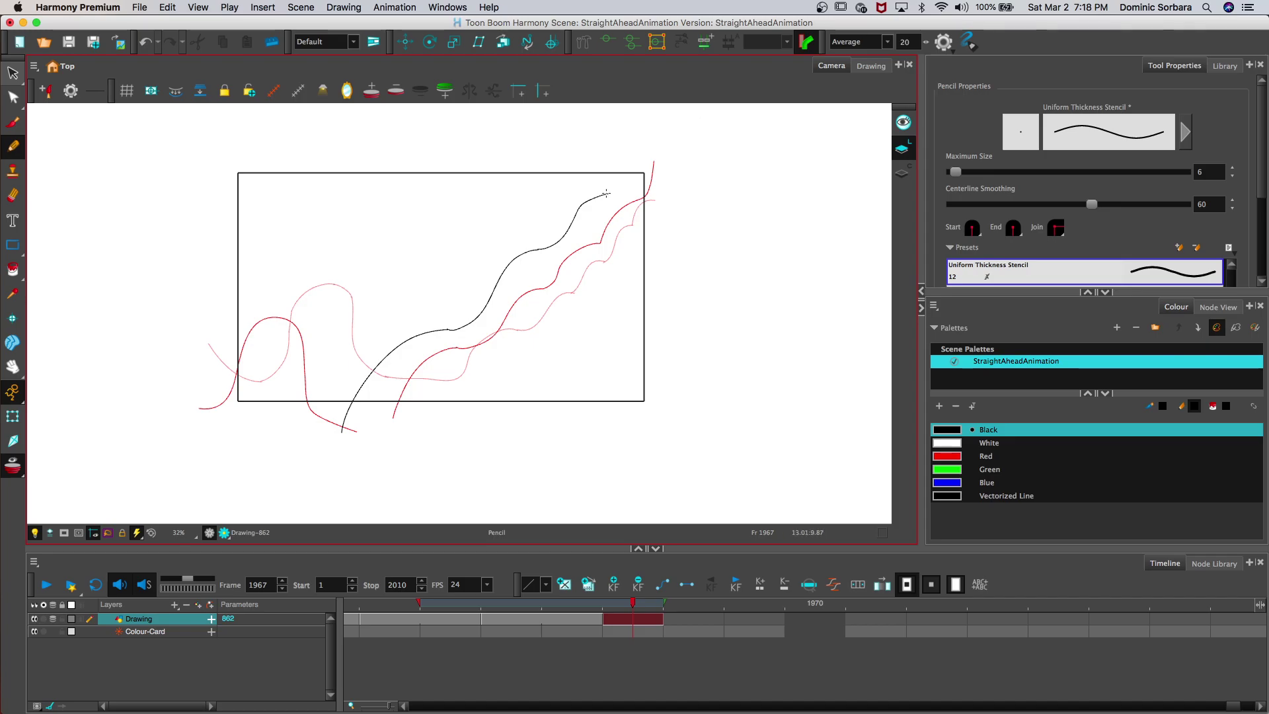
pyautogui.moveTo(606, 193); pyautogui.dragTo(639, 143)
# Step: Turn off the onion skin, scrub back to frame 1836 and play the animation from there
pyautogui.click(52, 618)
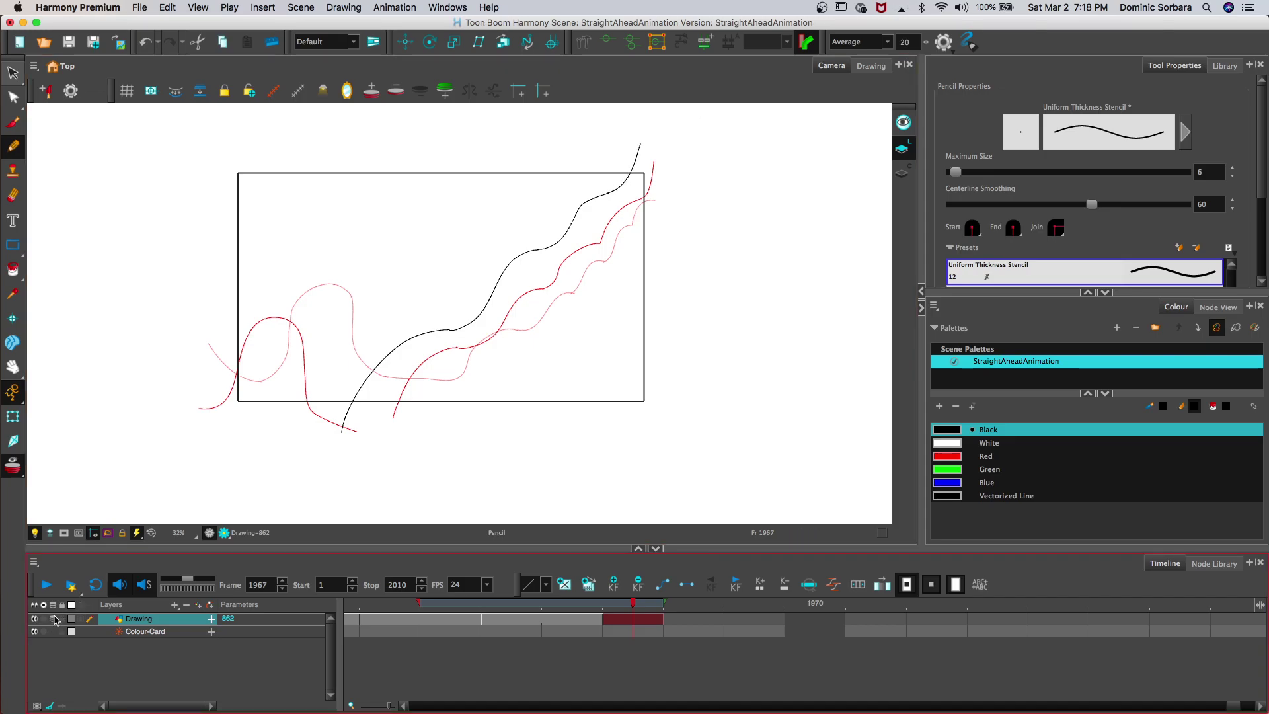
pyautogui.click(55, 619)
pyautogui.moveTo(632, 603)
pyautogui.mouseDown()
pyautogui.moveTo(496, 601)
pyautogui.moveTo(97, 552)
pyautogui.moveTo(114, 575)
pyautogui.mouseUp()
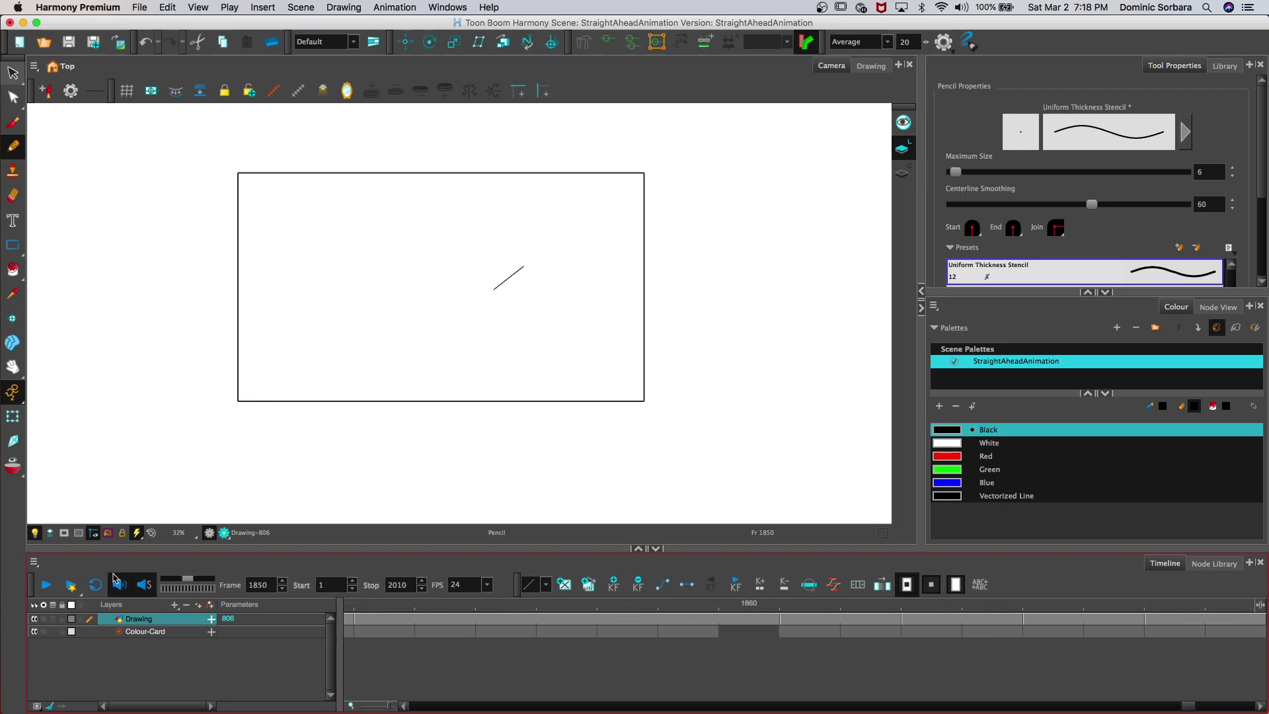
pyautogui.moveTo(113, 574); pyautogui.dragTo(113, 574)
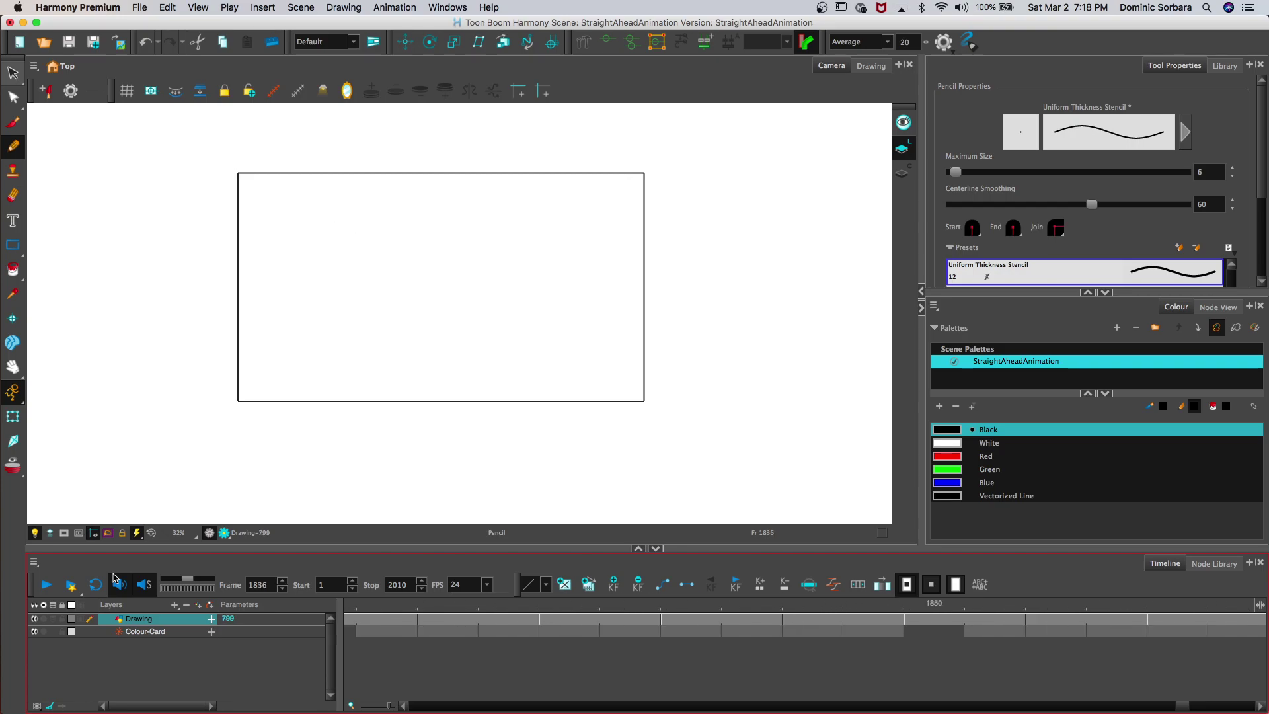
pyautogui.click(46, 584)
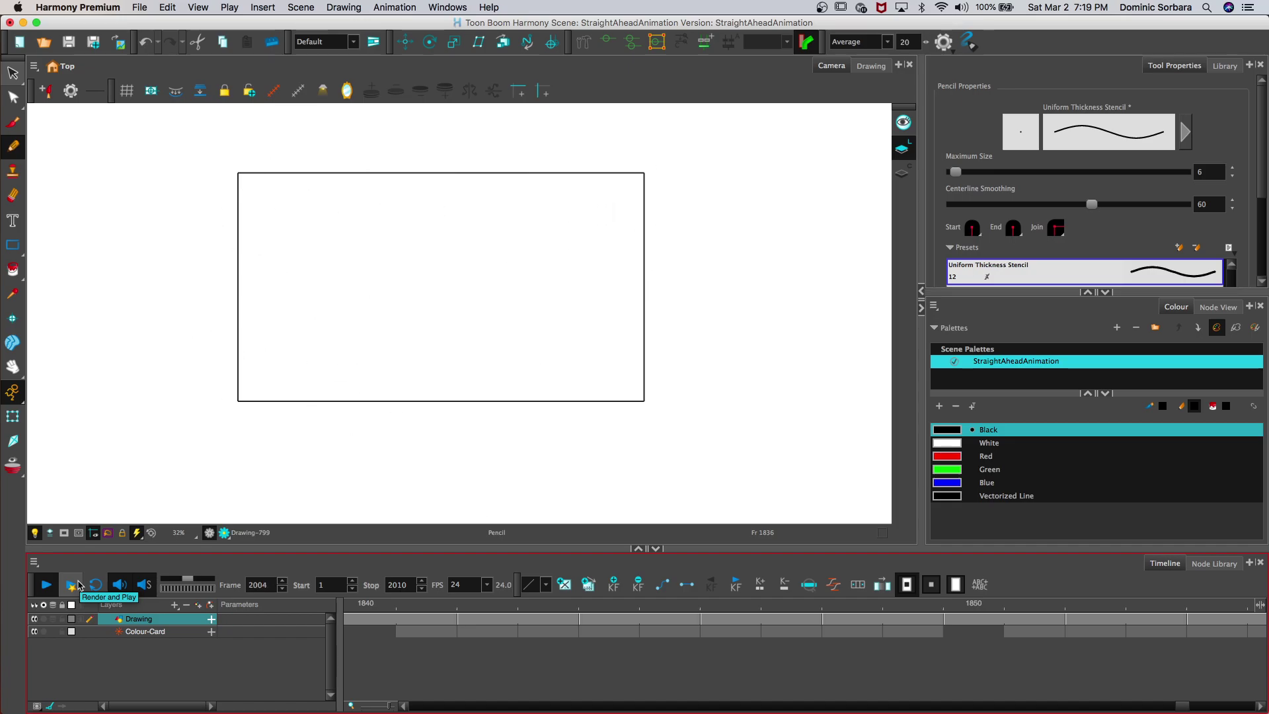
pyautogui.click(78, 584)
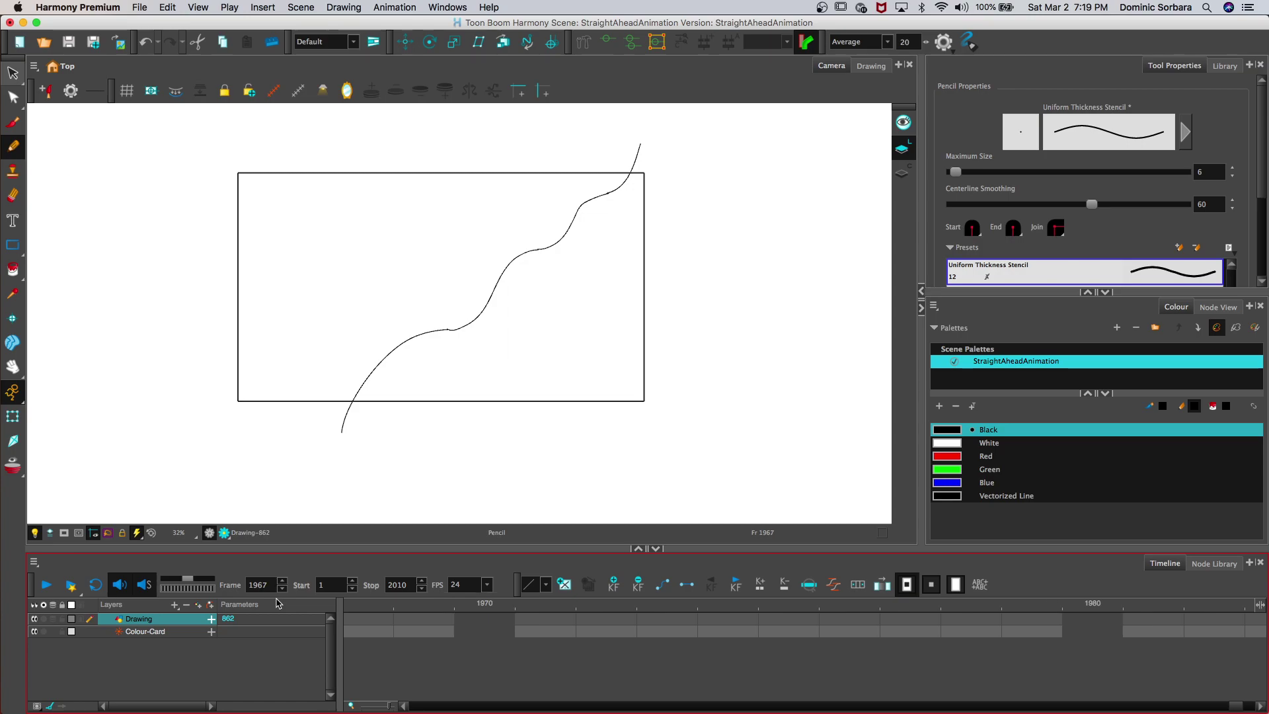
# Step: Extend the exposure of frame 1967's drawing through frame 1968
pyautogui.press('.')
pyautogui.press('.')
pyautogui.press('.')
pyautogui.moveTo(528, 619); pyautogui.dragTo(572, 622)
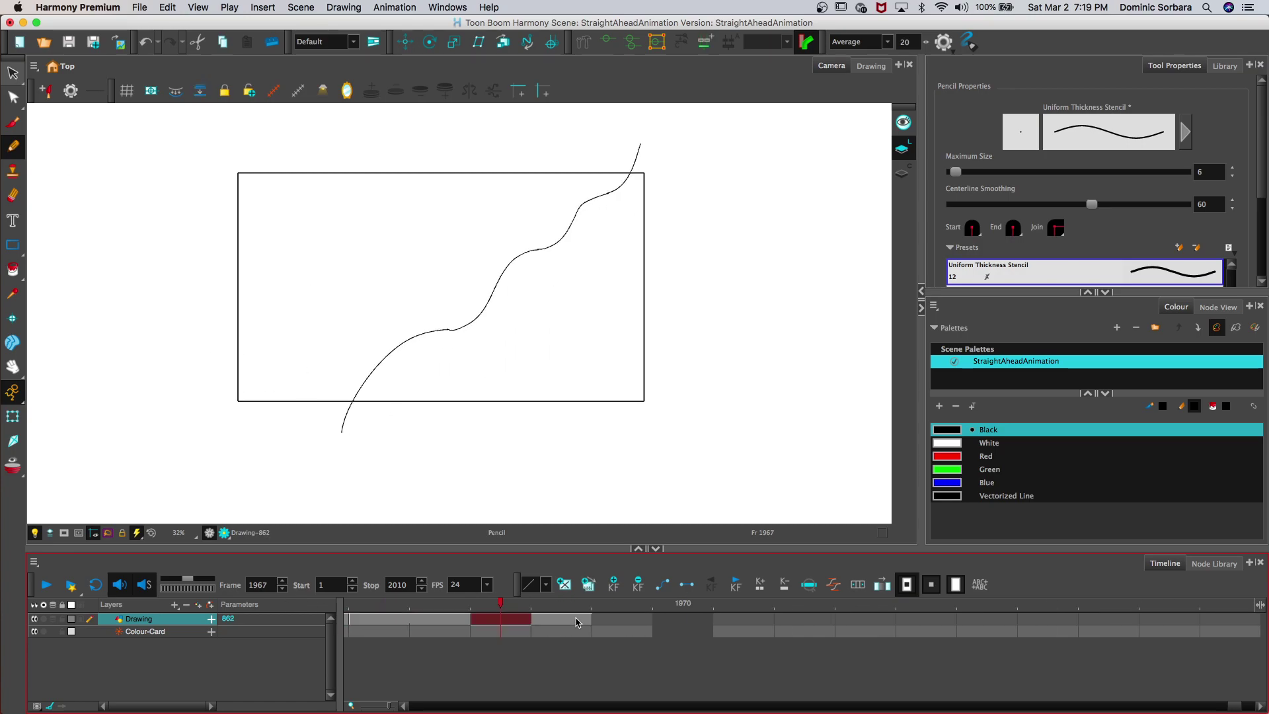
# Step: With the onion skin on, pencil a rising line with flatter ripples on frame 1969, slightly up and left of the previous drawing
pyautogui.click(622, 623)
pyautogui.click(54, 620)
pyautogui.moveTo(319, 432)
pyautogui.mouseDown()
pyautogui.moveTo(379, 350)
pyautogui.moveTo(469, 304)
pyautogui.mouseUp()
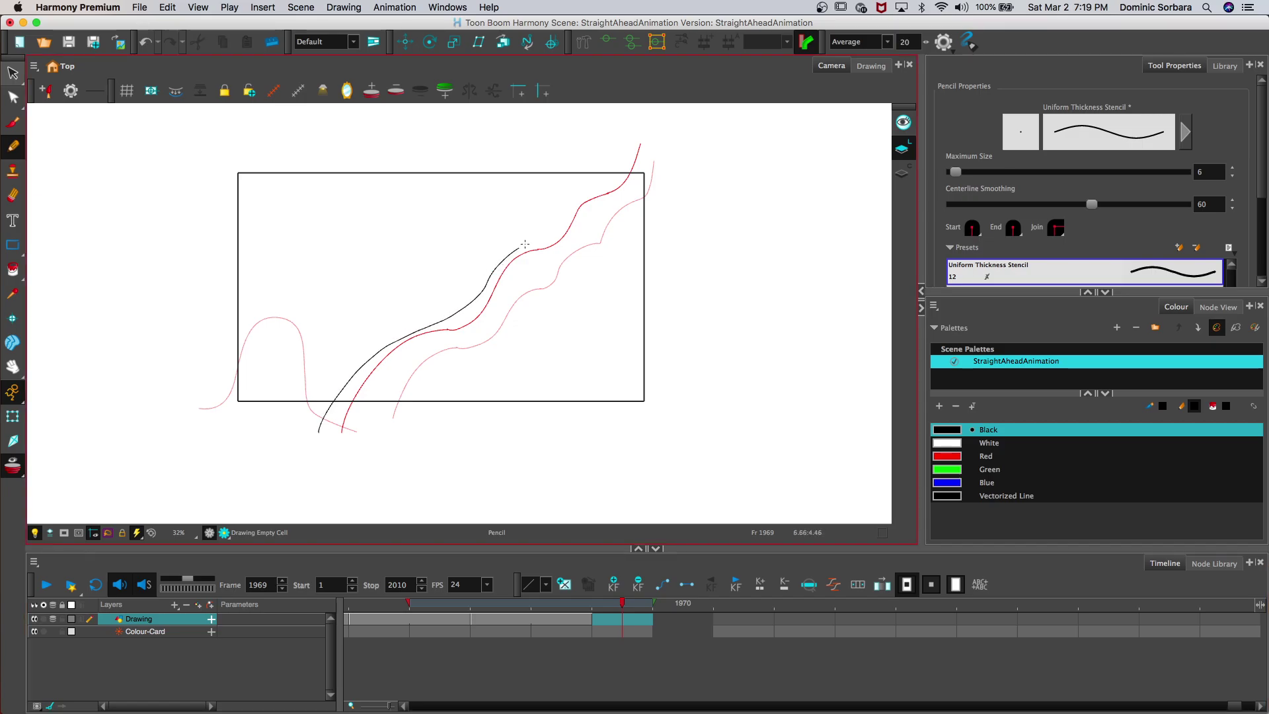
pyautogui.moveTo(559, 224); pyautogui.dragTo(644, 132)
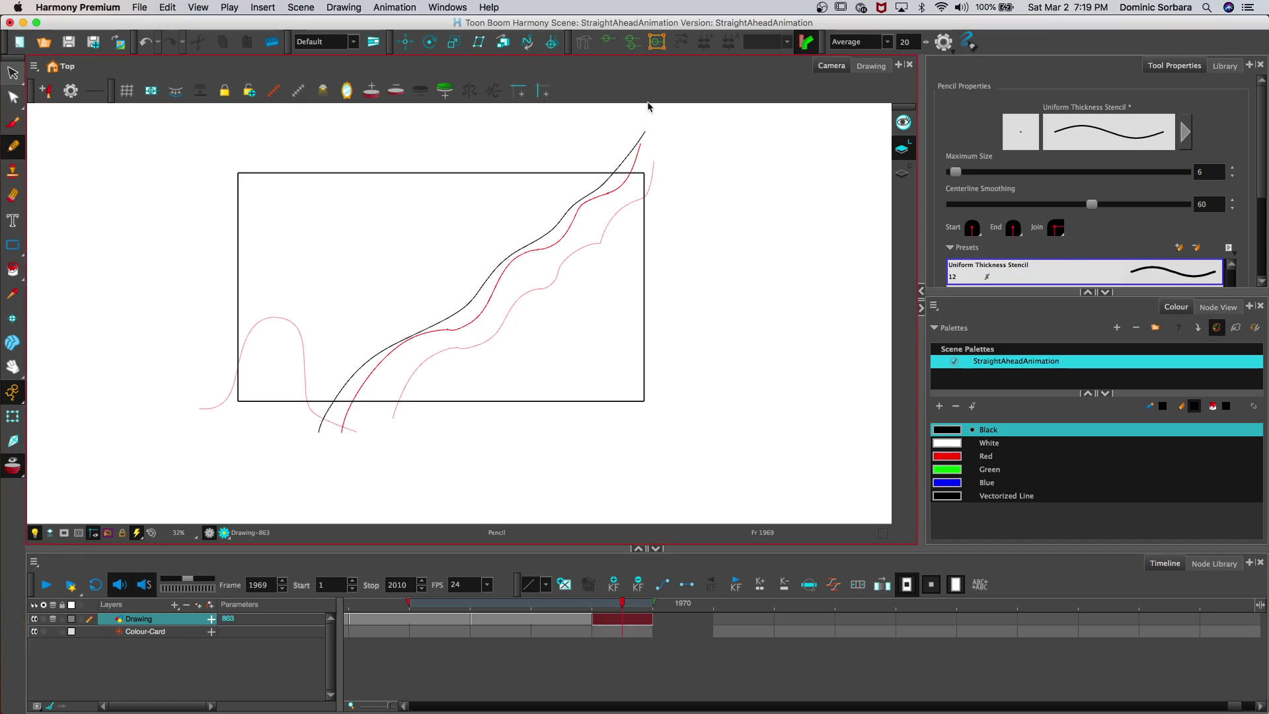
# Step: Turn off the onion skin, extend frame 1969's exposure through frame 1970 and go to empty frame 1971
pyautogui.click(53, 619)
pyautogui.moveTo(597, 609)
pyautogui.mouseDown()
pyautogui.moveTo(524, 606)
pyautogui.moveTo(706, 622)
pyautogui.mouseUp()
pyautogui.click(729, 616)
pyautogui.click(731, 624)
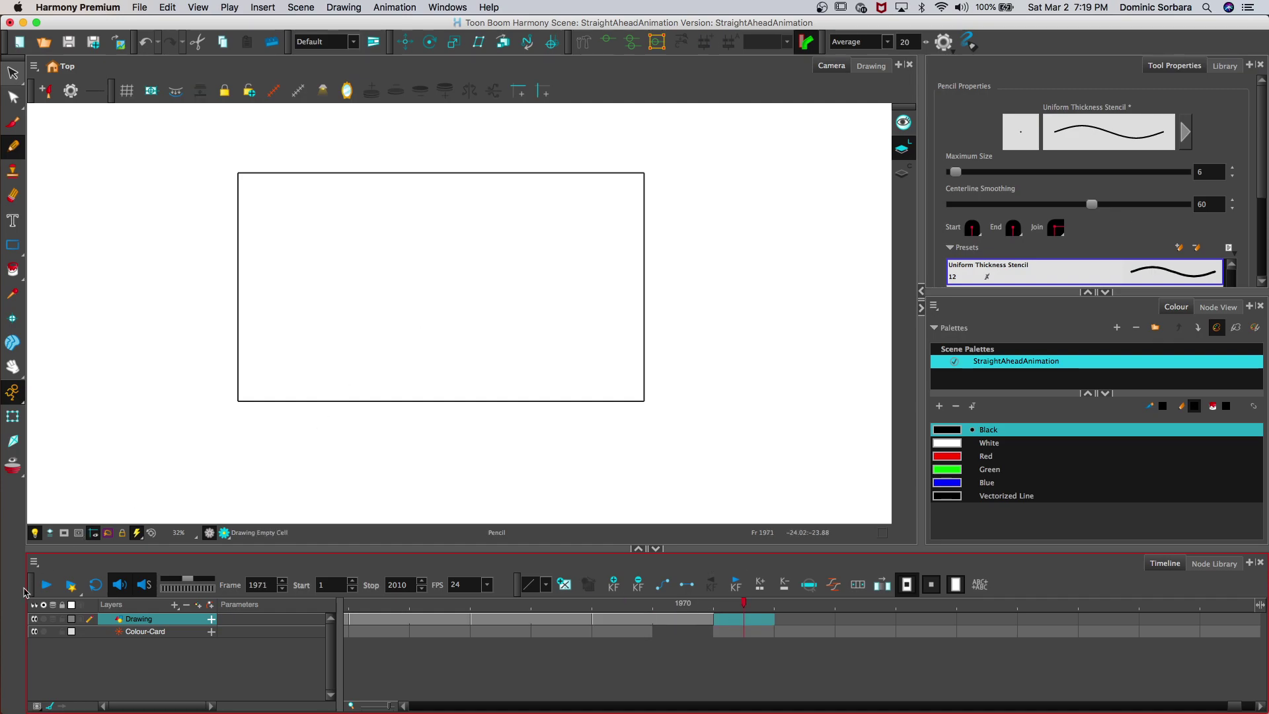
# Step: With the onion skin on, pencil an almost ripple-free rising diagonal on frame 1971, just above the previous line
pyautogui.click(78, 533)
pyautogui.moveTo(296, 421); pyautogui.dragTo(374, 344)
pyautogui.moveTo(441, 299); pyautogui.dragTo(492, 255)
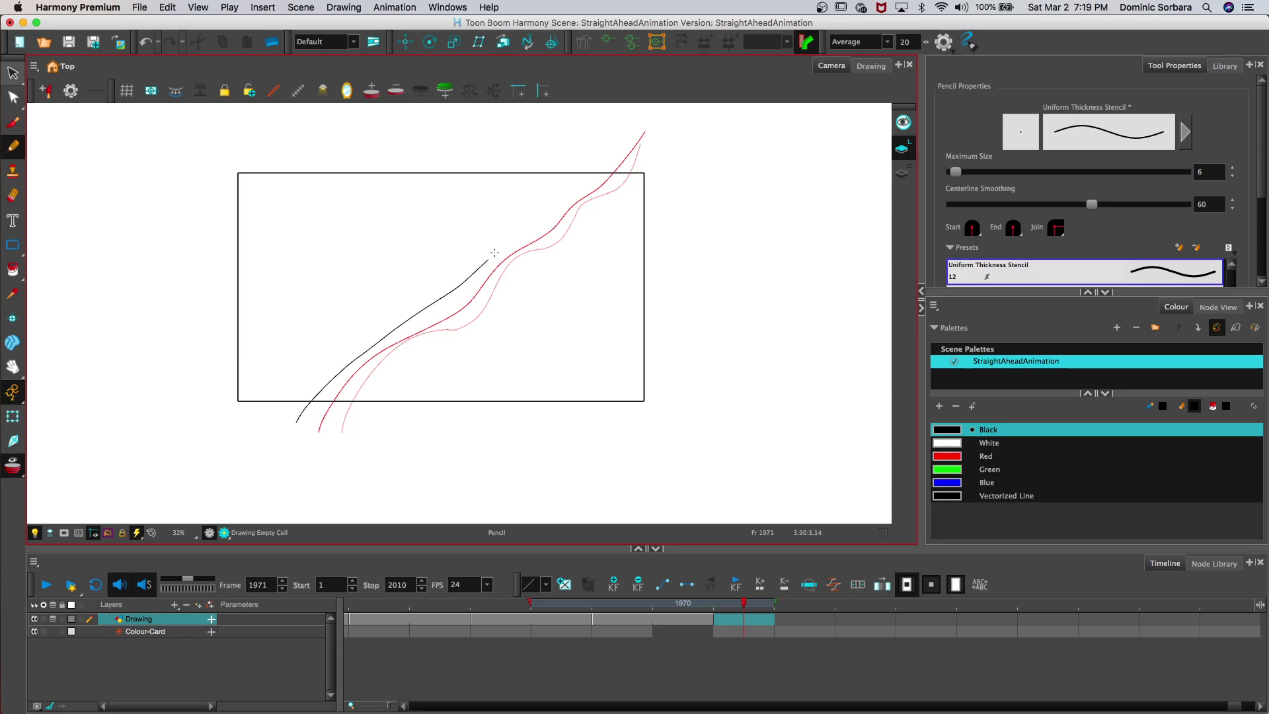
pyautogui.moveTo(602, 166); pyautogui.dragTo(626, 146)
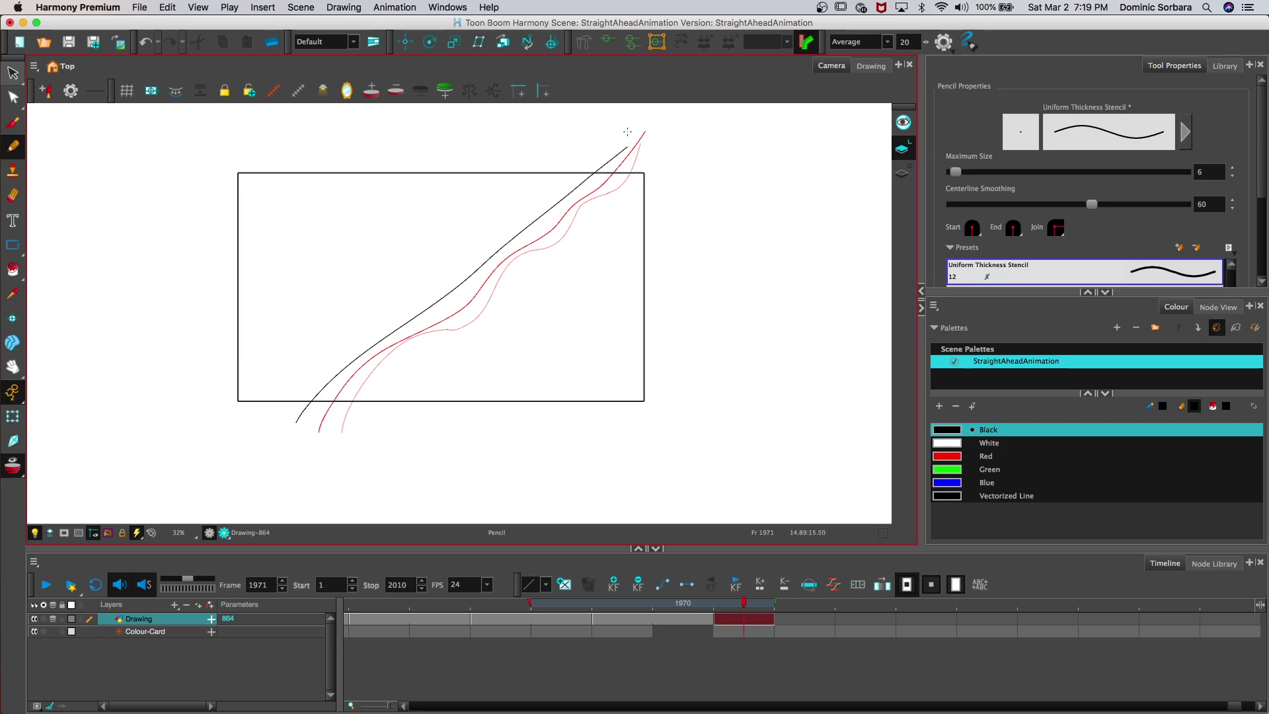
# Step: Turn off the onion skin, scrub back and play the animation through the new diagonal drawing
pyautogui.click(54, 618)
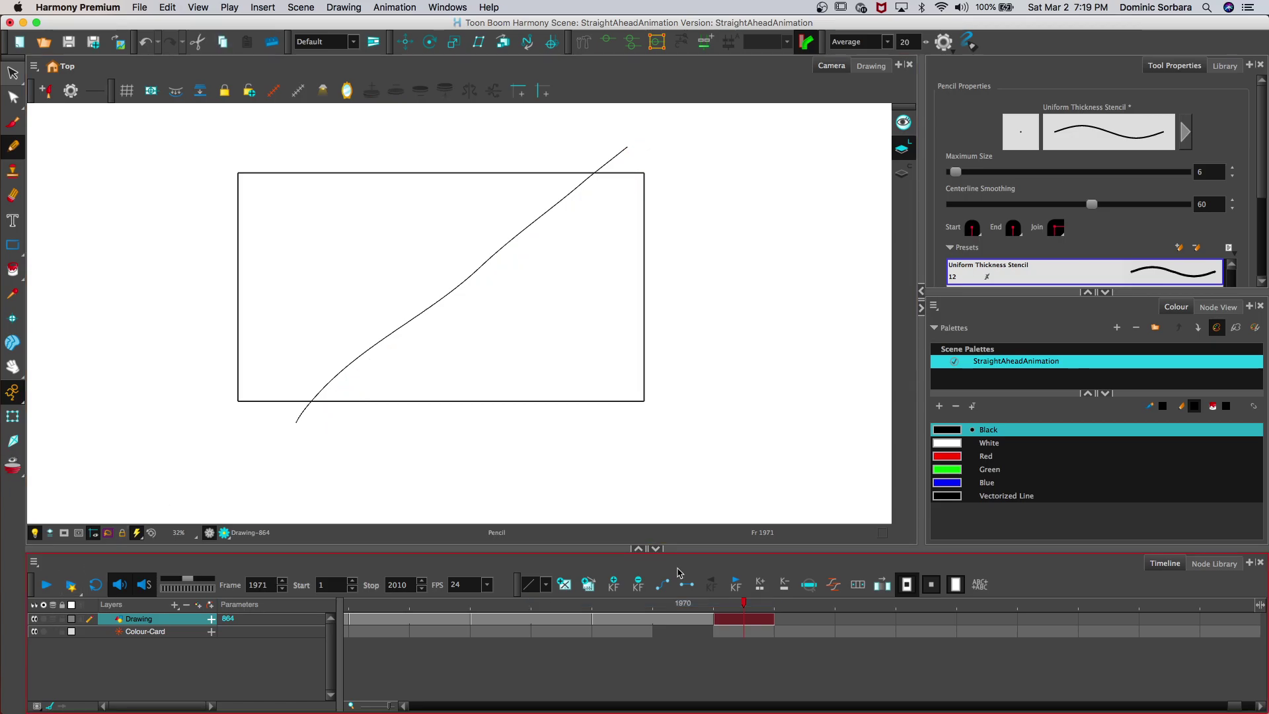
pyautogui.moveTo(724, 603)
pyautogui.mouseDown()
pyautogui.moveTo(680, 598)
pyautogui.moveTo(807, 570)
pyautogui.moveTo(164, 561)
pyautogui.mouseUp()
pyautogui.click(47, 585)
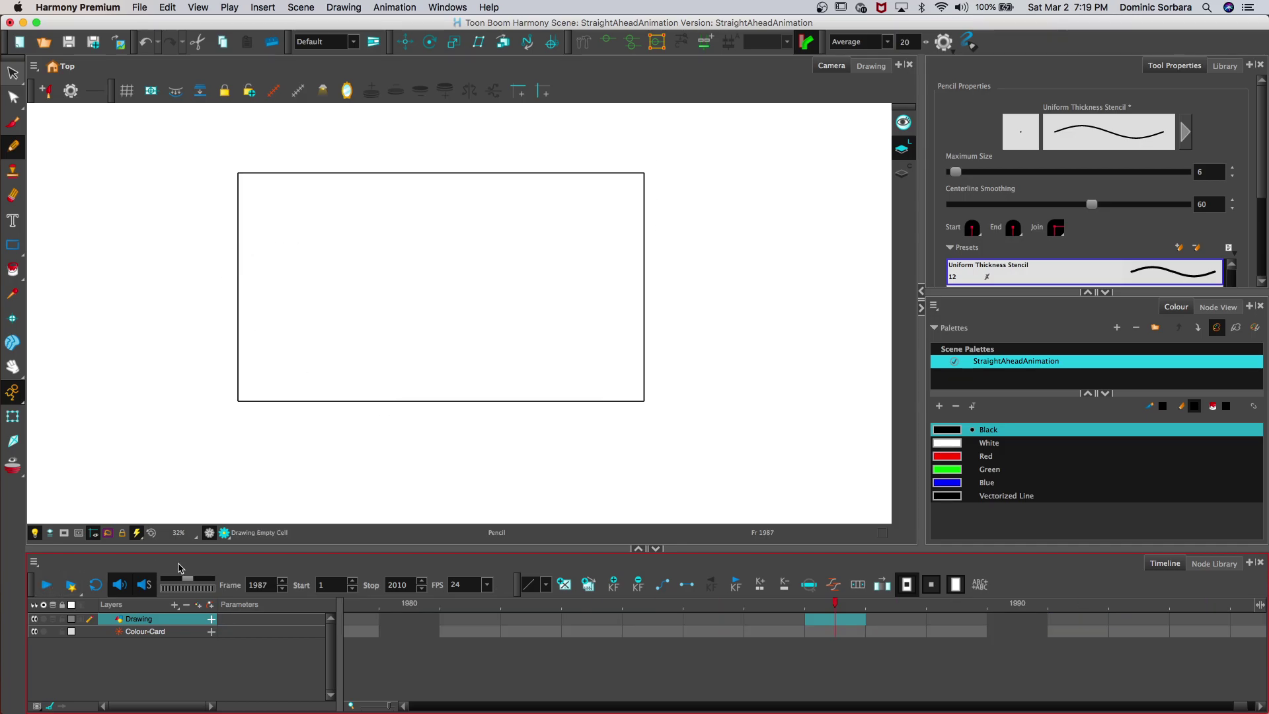
# Step: Return to the last drawing and extend frame 1971's exposure through frame 1972
pyautogui.press(',')
pyautogui.press(',')
pyautogui.press(',')
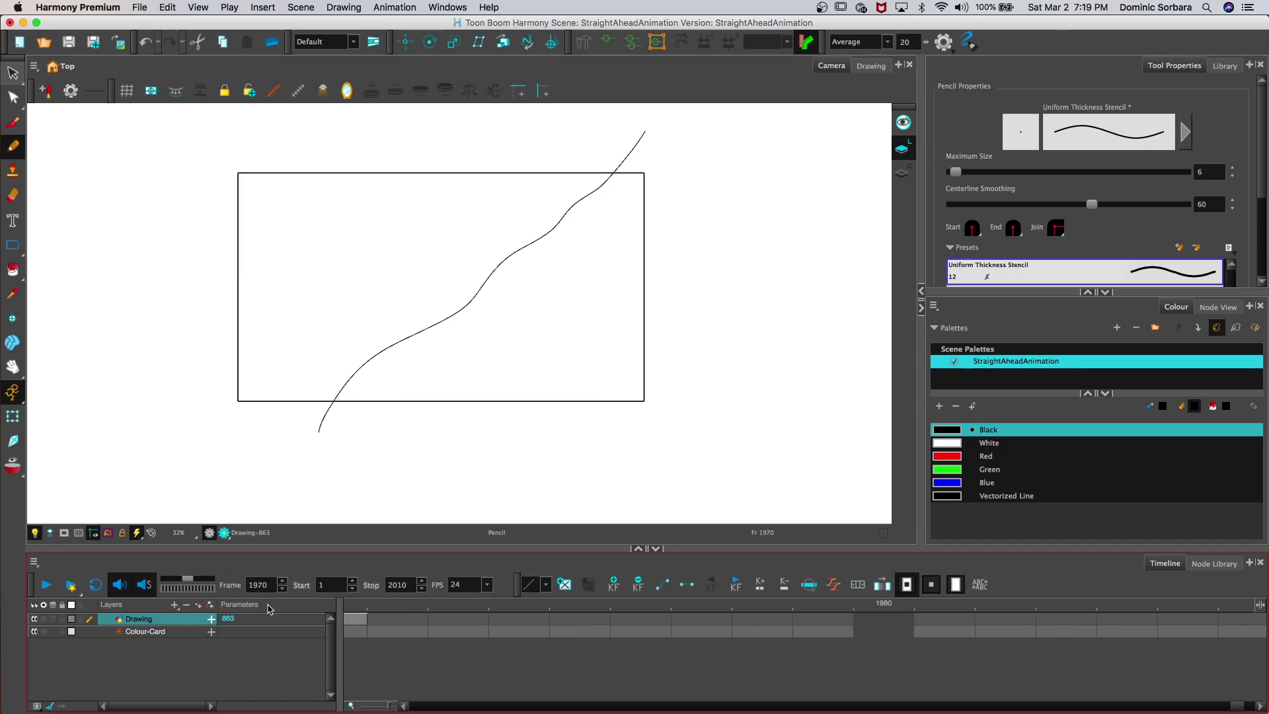
pyautogui.click(416, 620)
pyautogui.click(487, 620)
pyautogui.click(528, 621)
pyautogui.moveTo(529, 619); pyautogui.dragTo(577, 617)
pyautogui.click(577, 618)
# Step: With the onion skin on, pencil a straight rising diagonal on frame 1973, just above the previous line
pyautogui.click(611, 618)
pyautogui.click(52, 620)
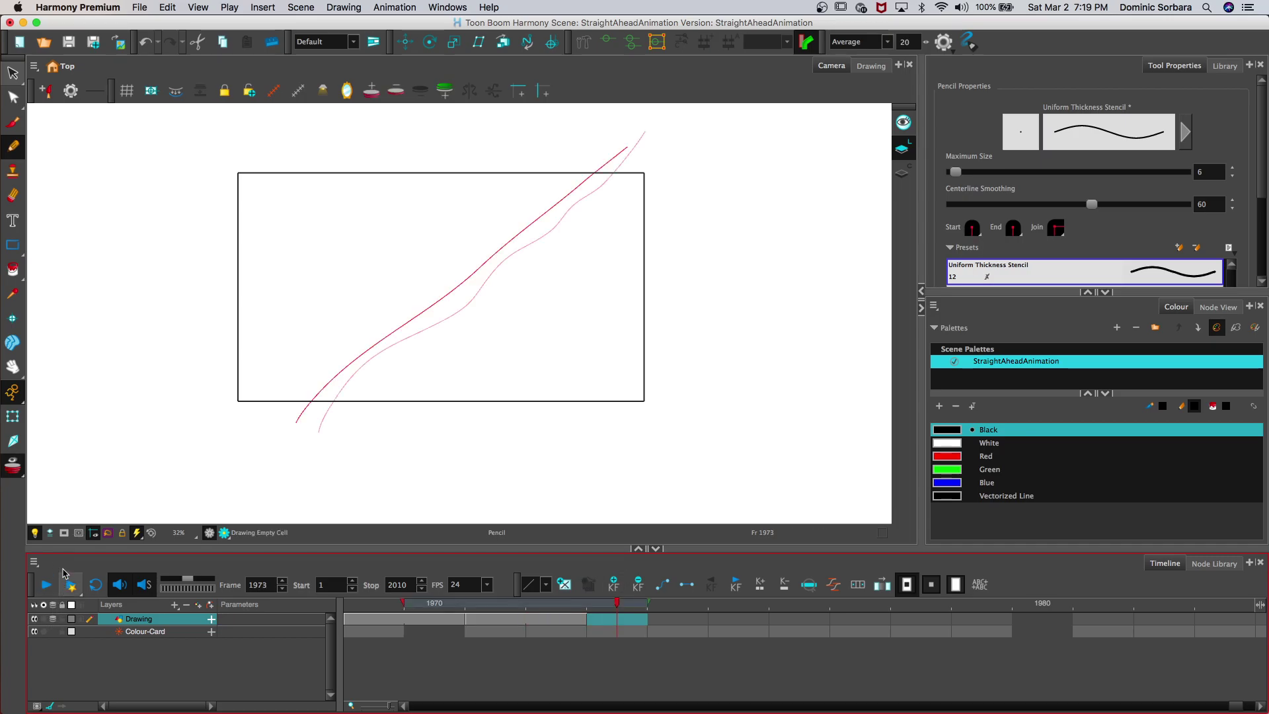
pyautogui.moveTo(284, 412)
pyautogui.mouseDown()
pyautogui.moveTo(439, 268)
pyautogui.moveTo(601, 148)
pyautogui.mouseUp()
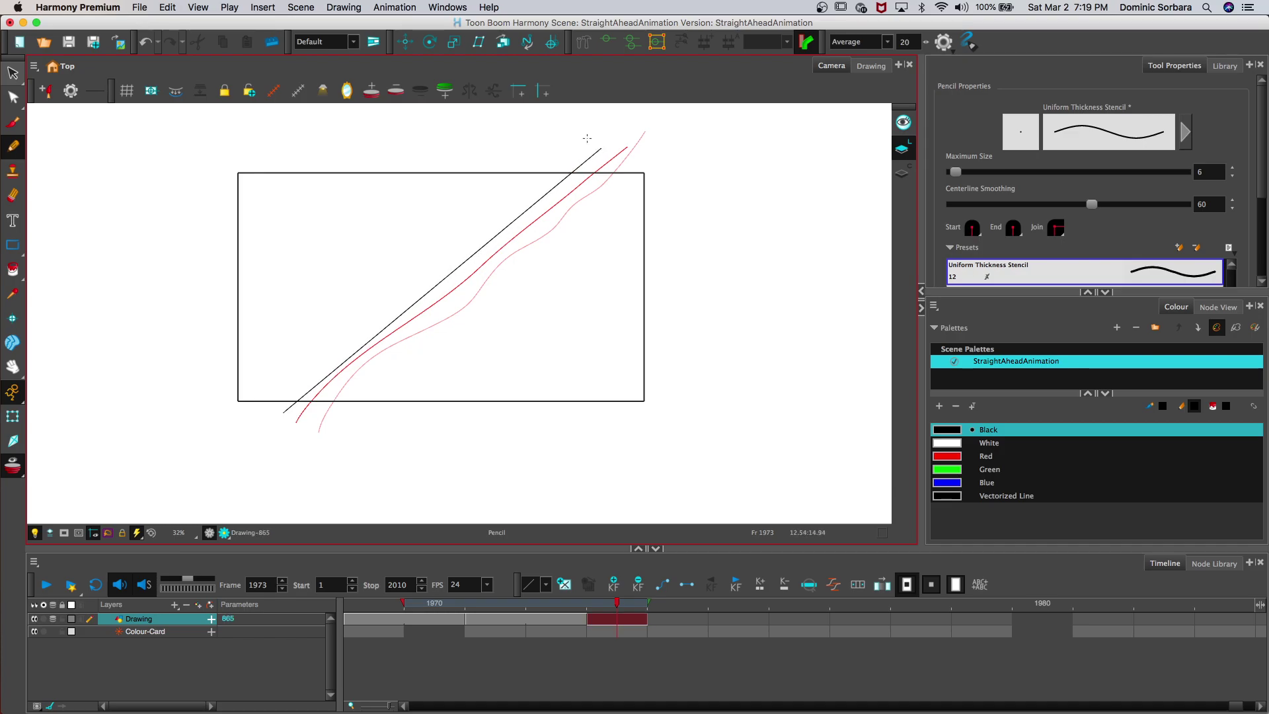
# Step: Turn off the onion skin, scrub back to frame 1835 and play the whole sequence from there
pyautogui.click(53, 621)
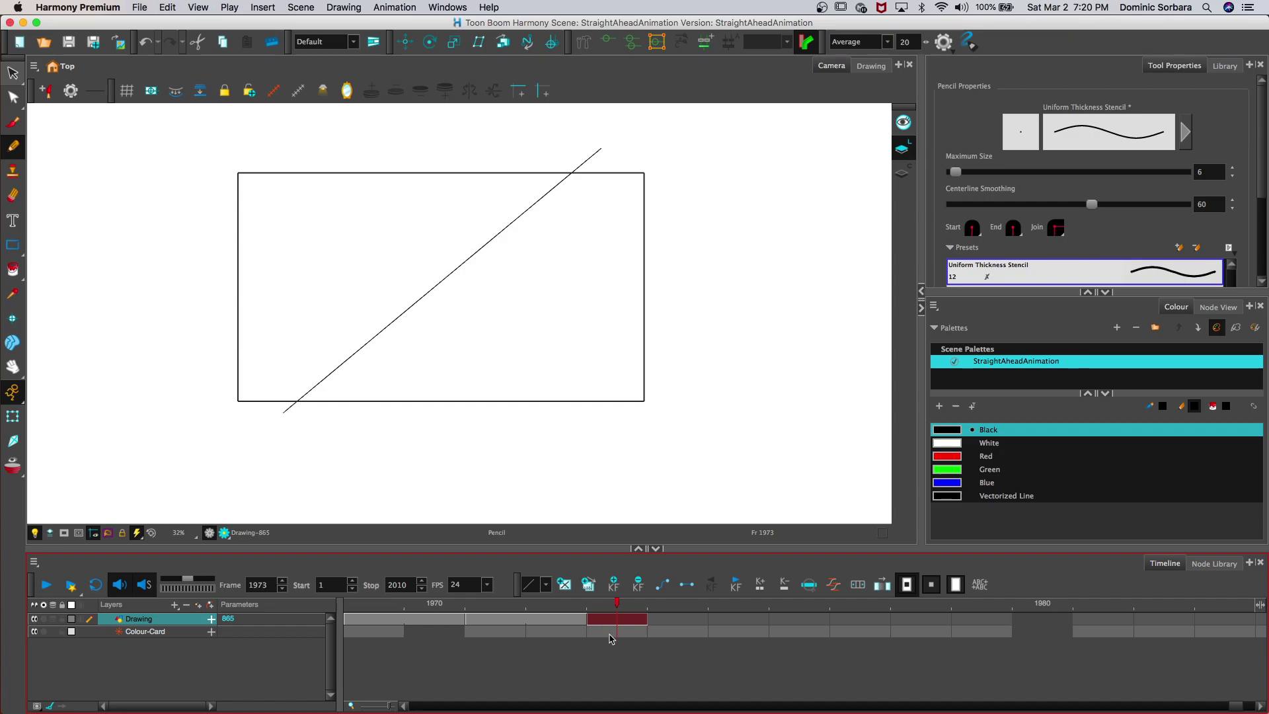
pyautogui.moveTo(618, 603)
pyautogui.mouseDown()
pyautogui.moveTo(391, 604)
pyautogui.moveTo(117, 574)
pyautogui.moveTo(608, 621)
pyautogui.mouseUp()
pyautogui.moveTo(1224, 707); pyautogui.dragTo(1215, 708)
pyautogui.moveTo(640, 607)
pyautogui.mouseDown()
pyautogui.moveTo(159, 586)
pyautogui.moveTo(168, 601)
pyautogui.moveTo(148, 548)
pyautogui.mouseUp()
pyautogui.click(47, 582)
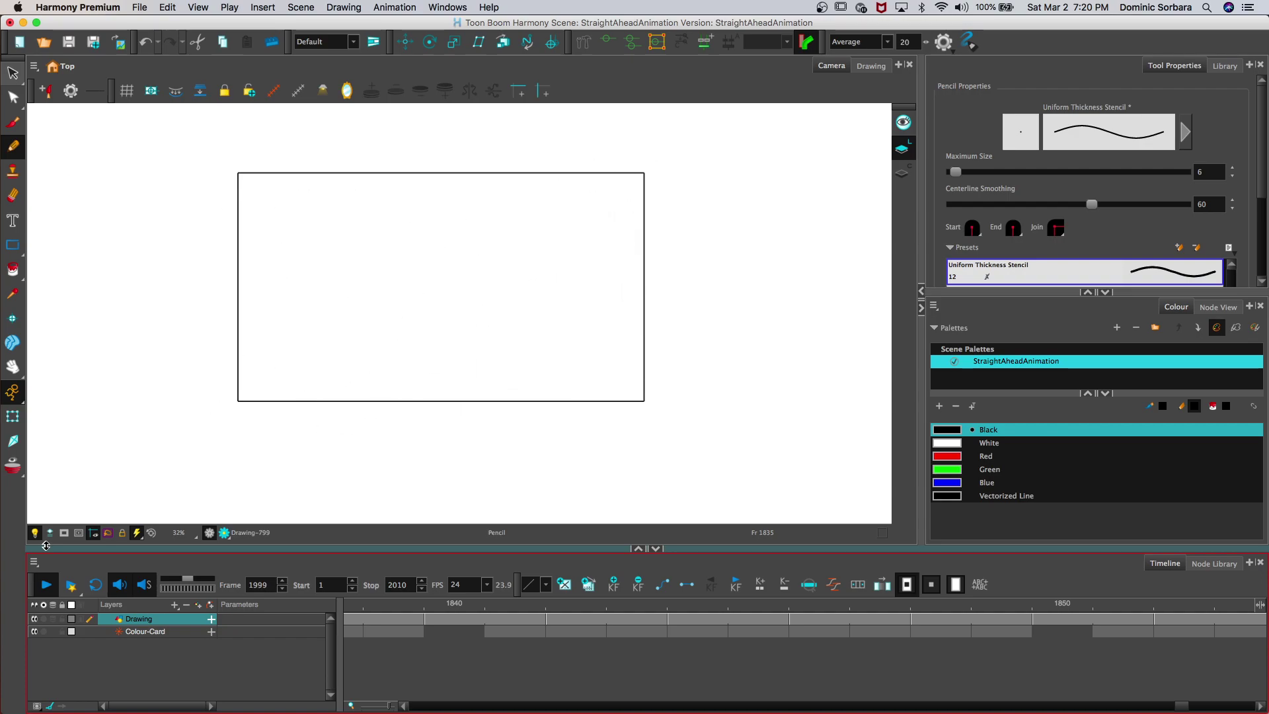
# Step: Extend frame 1973's exposure through frame 1974, and pencil a straight line on frame 1975 across the camera frame's lower-left and upper-right corners
pyautogui.moveTo(411, 604)
pyautogui.mouseDown()
pyautogui.moveTo(291, 606)
pyautogui.moveTo(562, 624)
pyautogui.mouseUp()
pyautogui.click(563, 627)
pyautogui.click(57, 618)
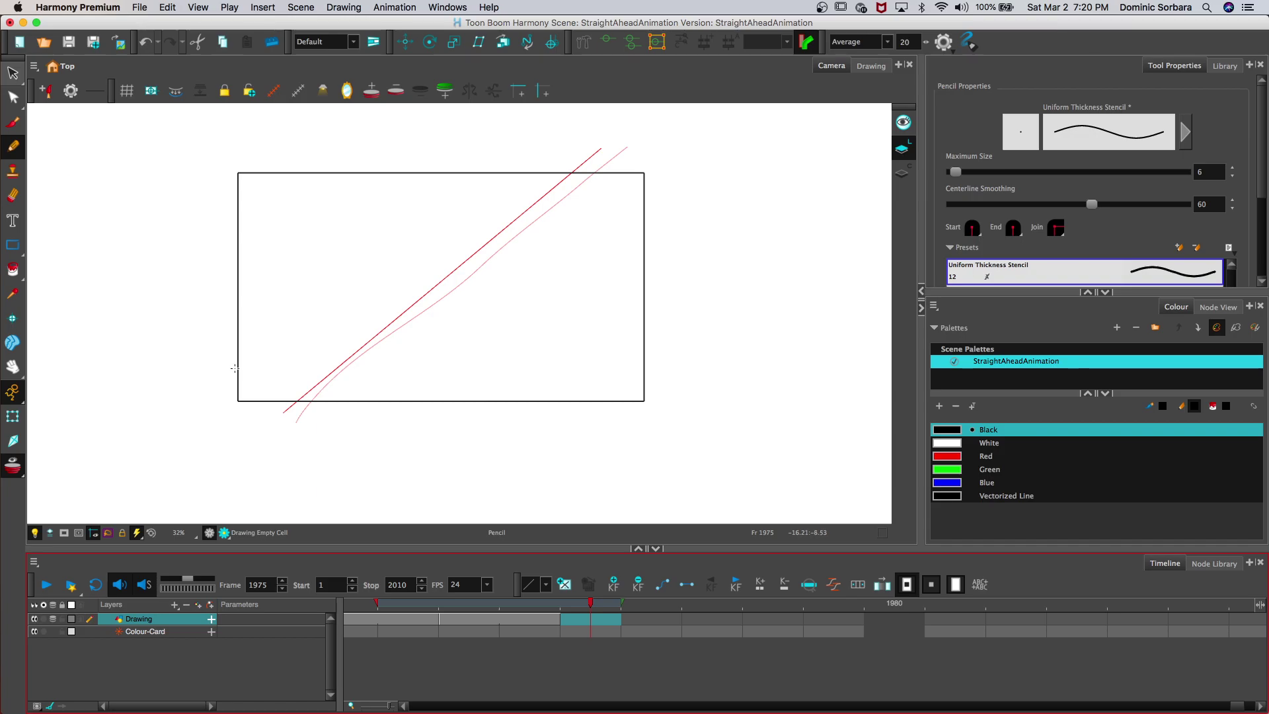
pyautogui.moveTo(235, 401)
pyautogui.mouseDown()
pyautogui.moveTo(538, 221)
pyautogui.moveTo(656, 167)
pyautogui.mouseUp()
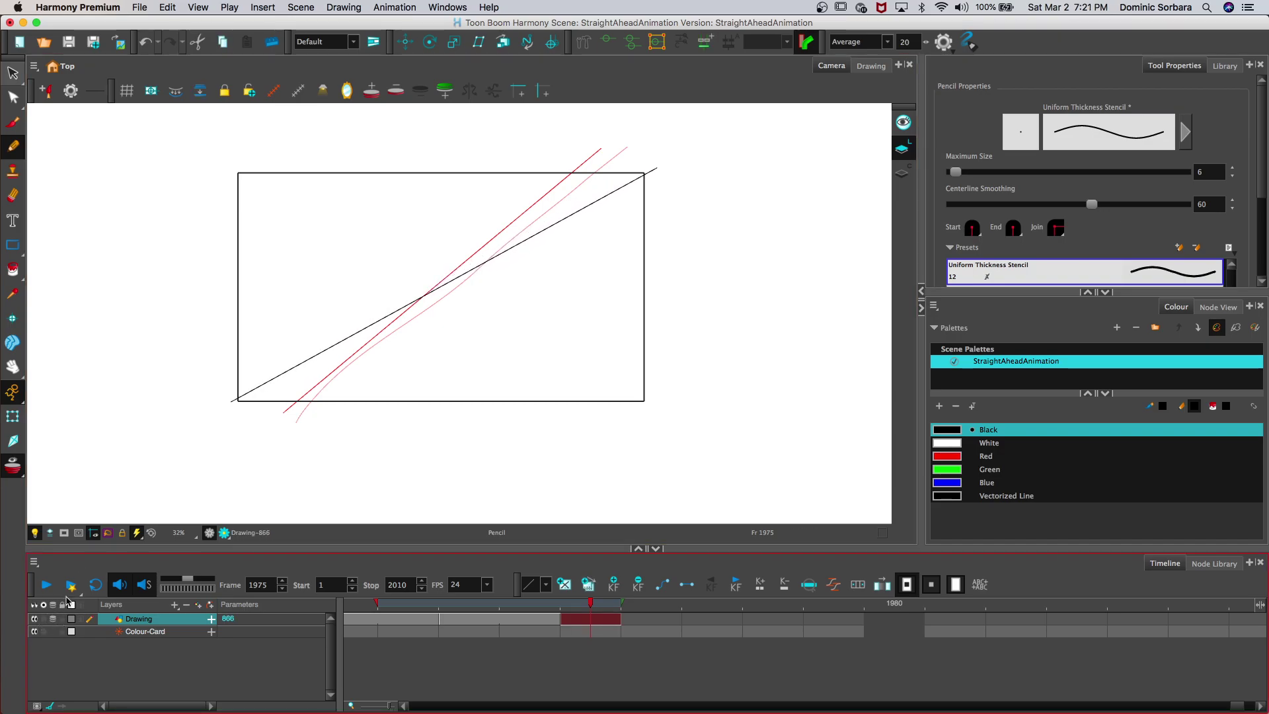
pyautogui.click(52, 619)
# Step: Extend the exposure of frame 1975's drawing through frame 1976 and go to empty frame 1977
pyautogui.moveTo(558, 606)
pyautogui.mouseDown()
pyautogui.moveTo(522, 604)
pyautogui.moveTo(595, 604)
pyautogui.moveTo(506, 604)
pyautogui.moveTo(668, 619)
pyautogui.mouseUp()
pyautogui.click(654, 618)
pyautogui.click(690, 616)
pyautogui.click(704, 617)
# Step: Using the onion skin as reference, pencil a shallower straight line on frame 1977 that crosses the camera frame's left and right edges
pyautogui.click(54, 619)
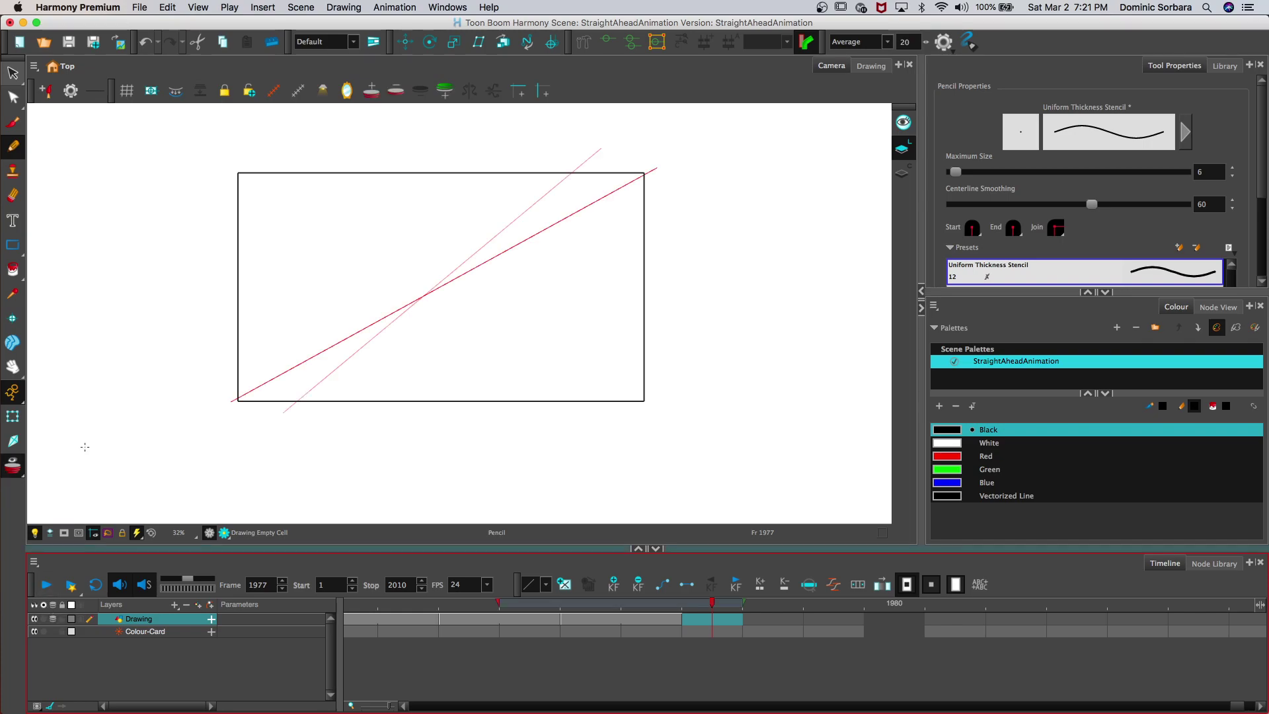
pyautogui.moveTo(222, 367)
pyautogui.mouseDown()
pyautogui.moveTo(673, 247)
pyautogui.moveTo(703, 261)
pyautogui.moveTo(700, 241)
pyautogui.mouseUp()
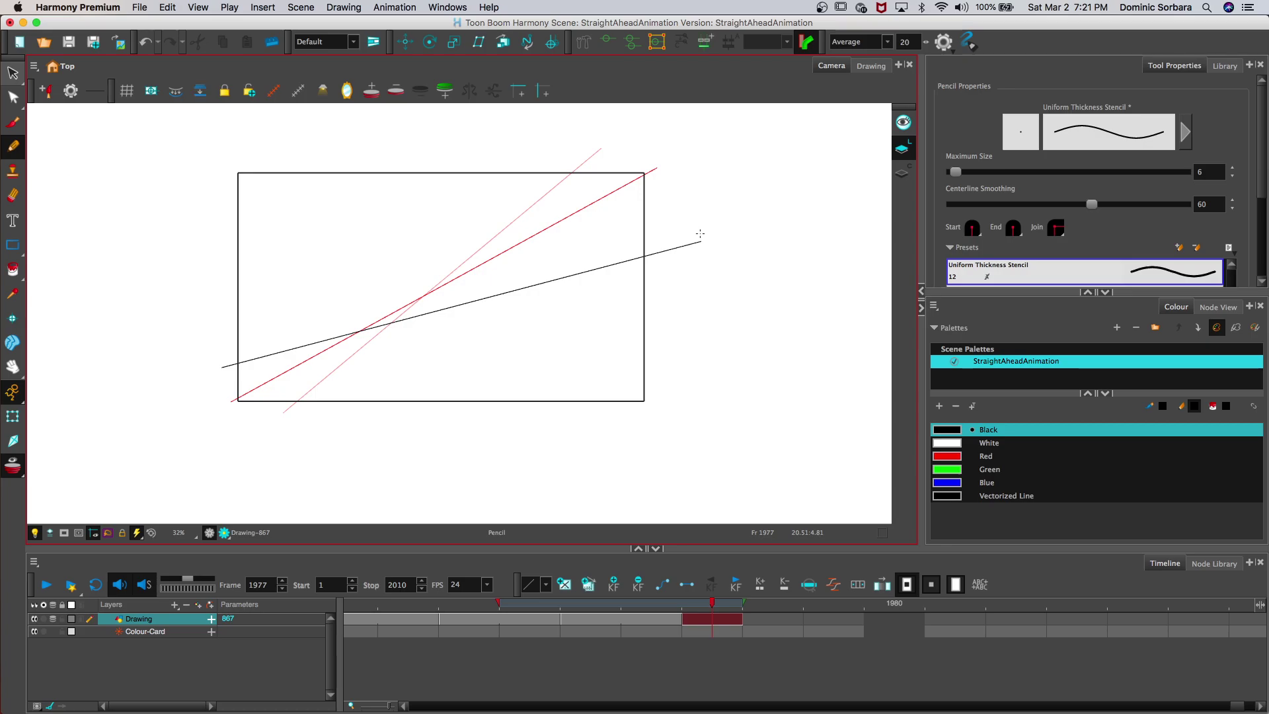
pyautogui.click(53, 620)
# Step: Scrub back and play the animation through the tilting straight line
pyautogui.moveTo(699, 605); pyautogui.dragTo(86, 602)
pyautogui.click(50, 584)
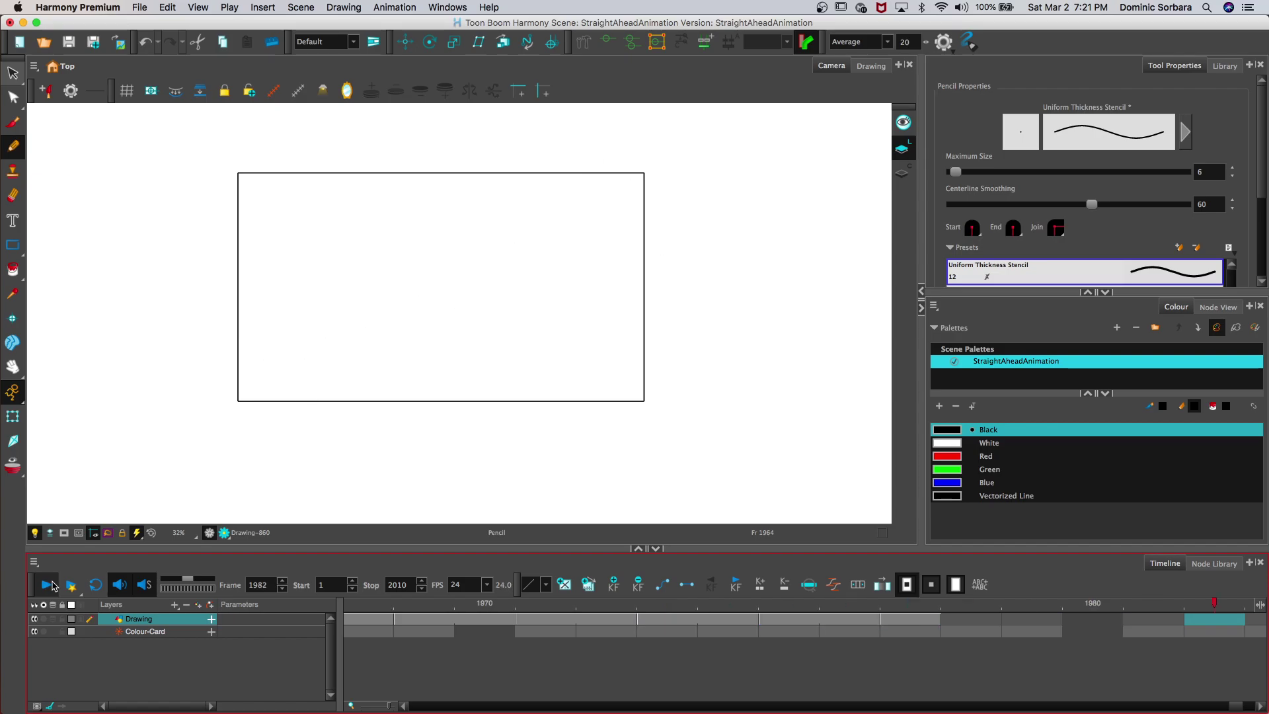
pyautogui.click(50, 582)
# Step: Extend frame 1977's exposure through frame 1978, and pencil a nearly horizontal line across the camera frame's lower part on frame 1979
pyautogui.moveTo(376, 603)
pyautogui.mouseDown()
pyautogui.moveTo(268, 601)
pyautogui.moveTo(690, 619)
pyautogui.mouseUp()
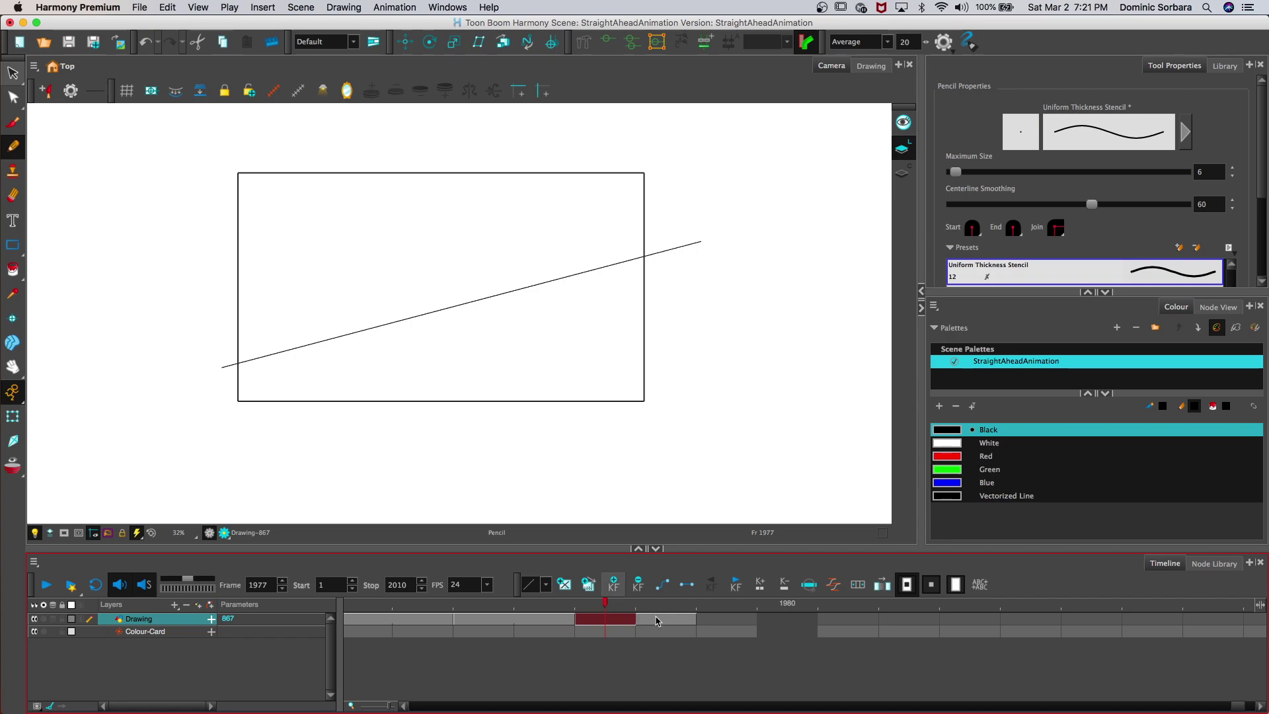
pyautogui.click(664, 621)
pyautogui.click(704, 619)
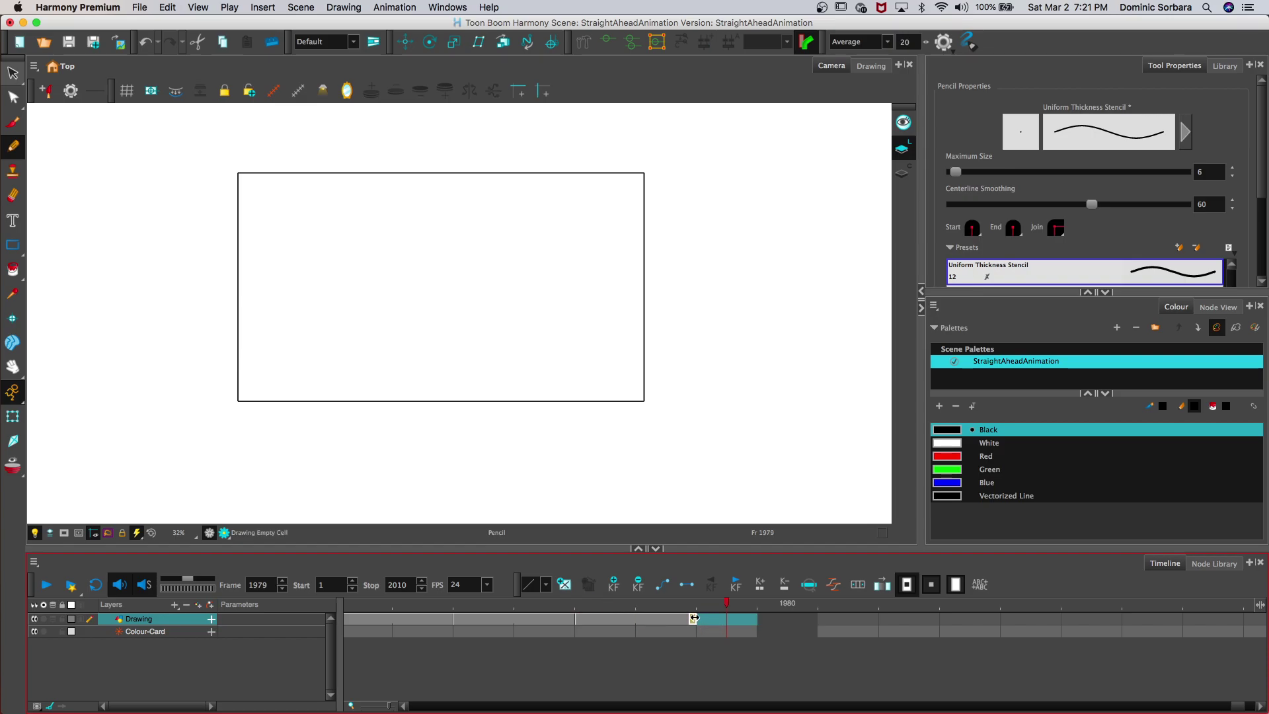
pyautogui.click(53, 619)
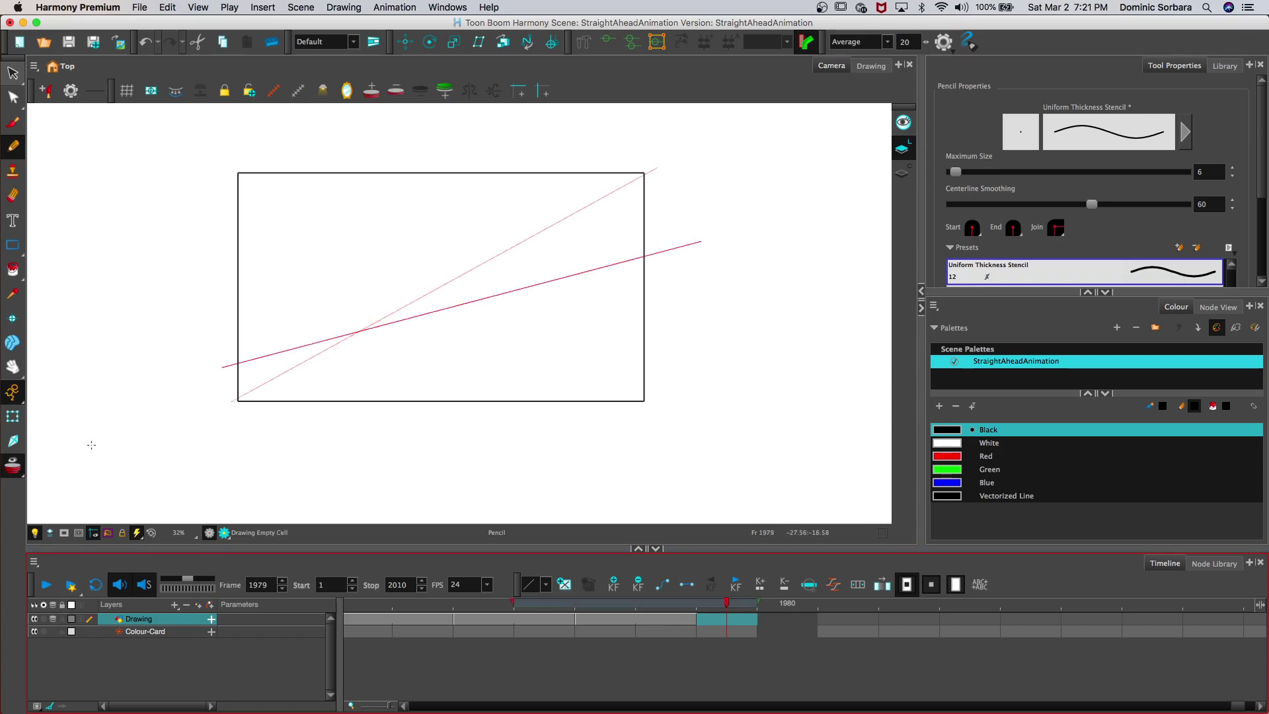
pyautogui.moveTo(218, 374)
pyautogui.mouseDown()
pyautogui.moveTo(412, 344)
pyautogui.moveTo(701, 328)
pyautogui.mouseUp()
# Step: Hide the onion skin, scrub back and play the animation through frame 1979's nearly horizontal line
pyautogui.click(57, 618)
pyautogui.click(54, 616)
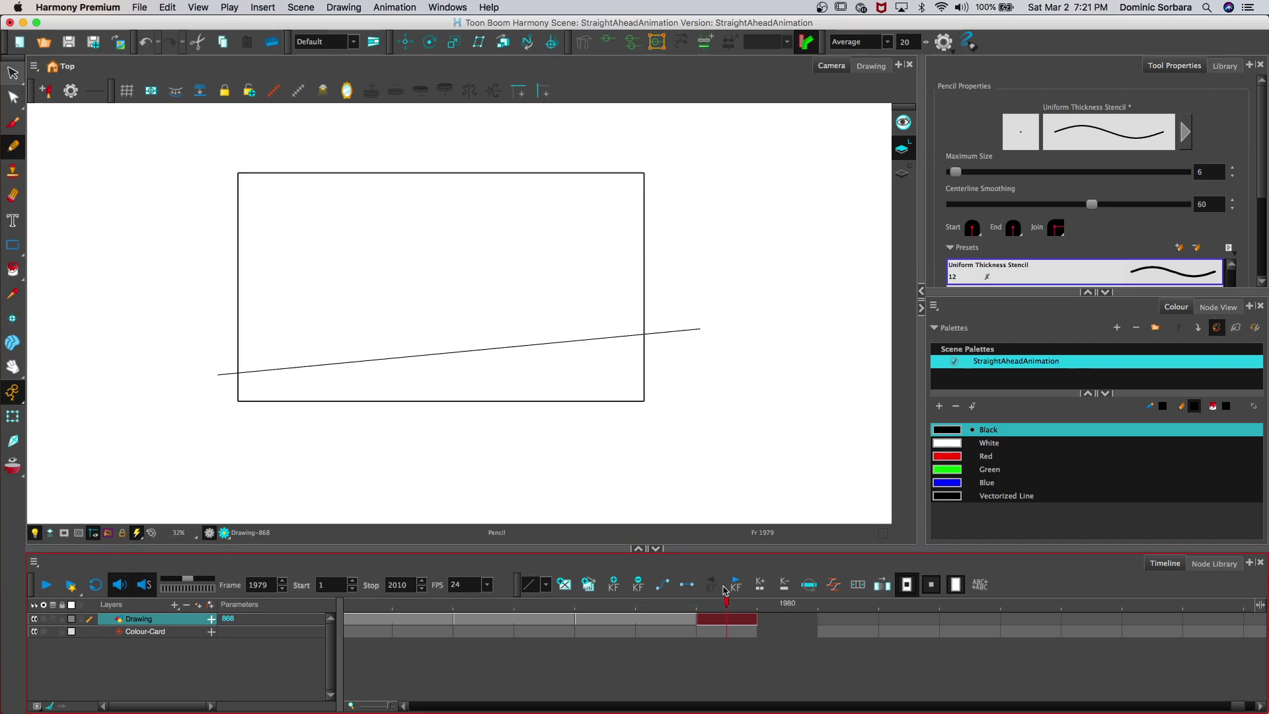
pyautogui.moveTo(700, 604); pyautogui.dragTo(729, 578)
pyautogui.press('.')
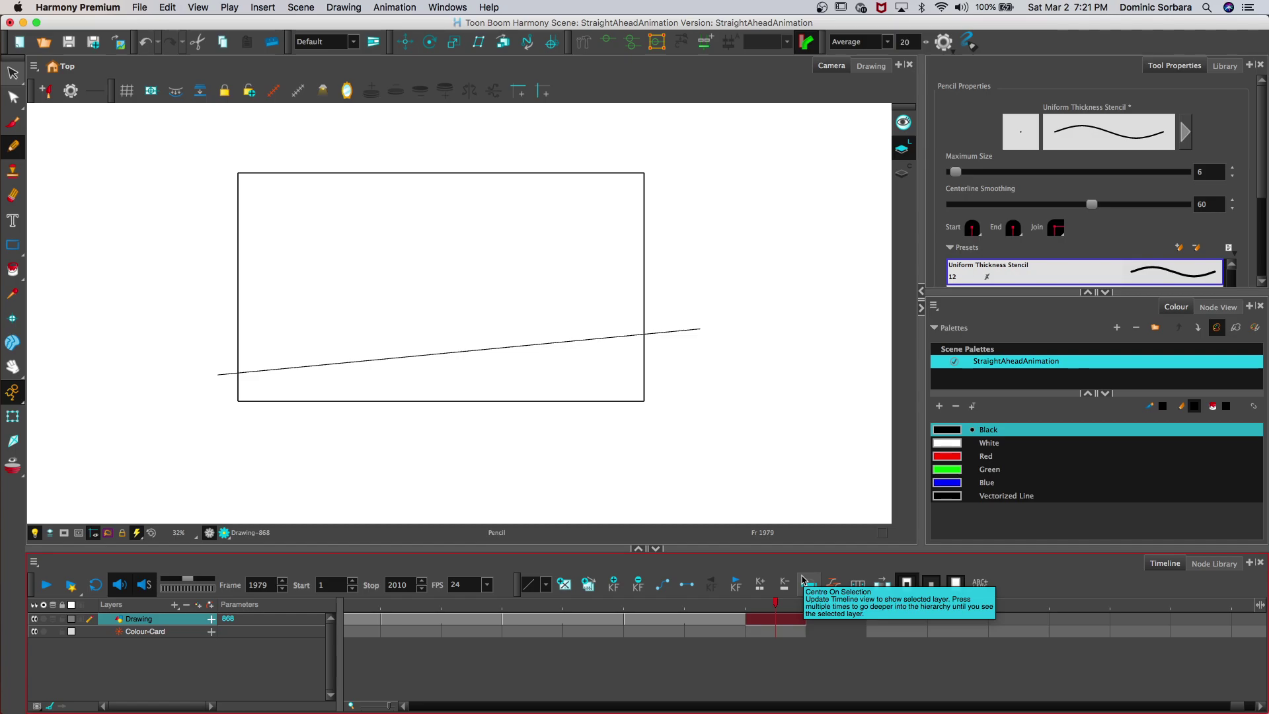
pyautogui.moveTo(775, 601); pyautogui.dragTo(96, 560)
pyautogui.click(46, 584)
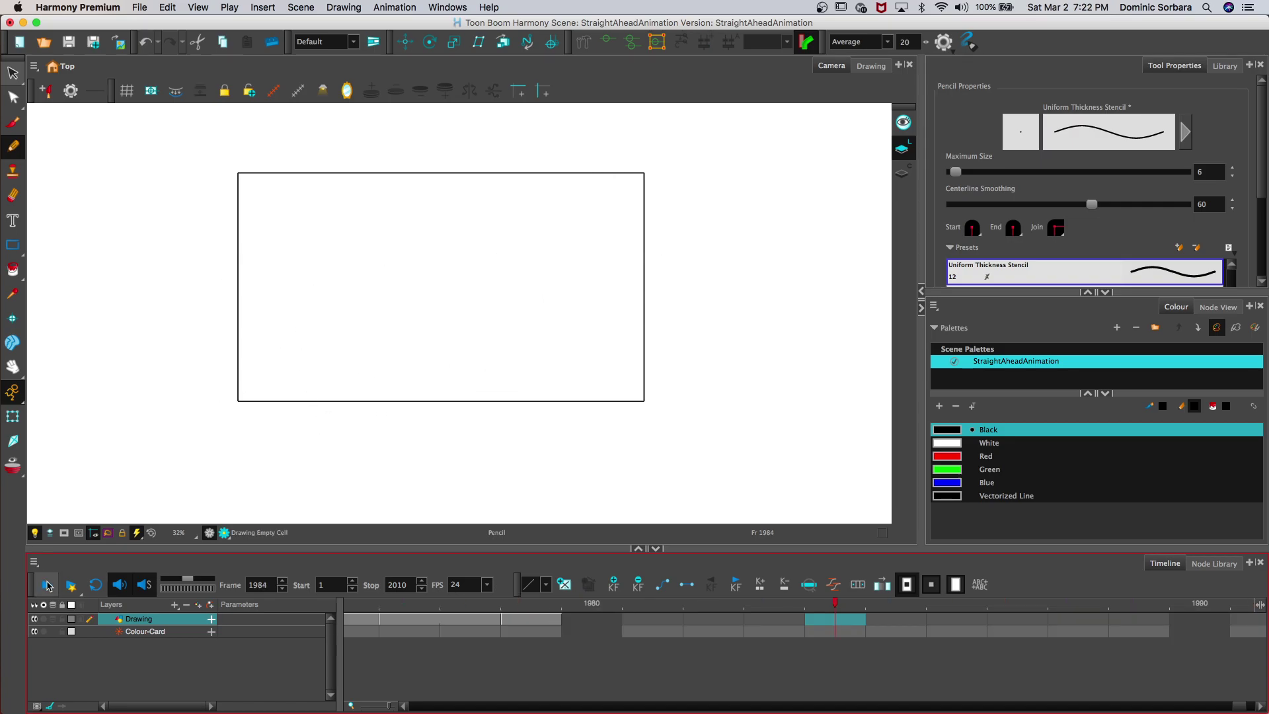
# Step: Extend frame 1979's exposure through frame 1980, and pencil a flatter line low across the camera frame on frame 1981 using the onion skin
pyautogui.moveTo(559, 618); pyautogui.dragTo(633, 606)
pyautogui.click(591, 620)
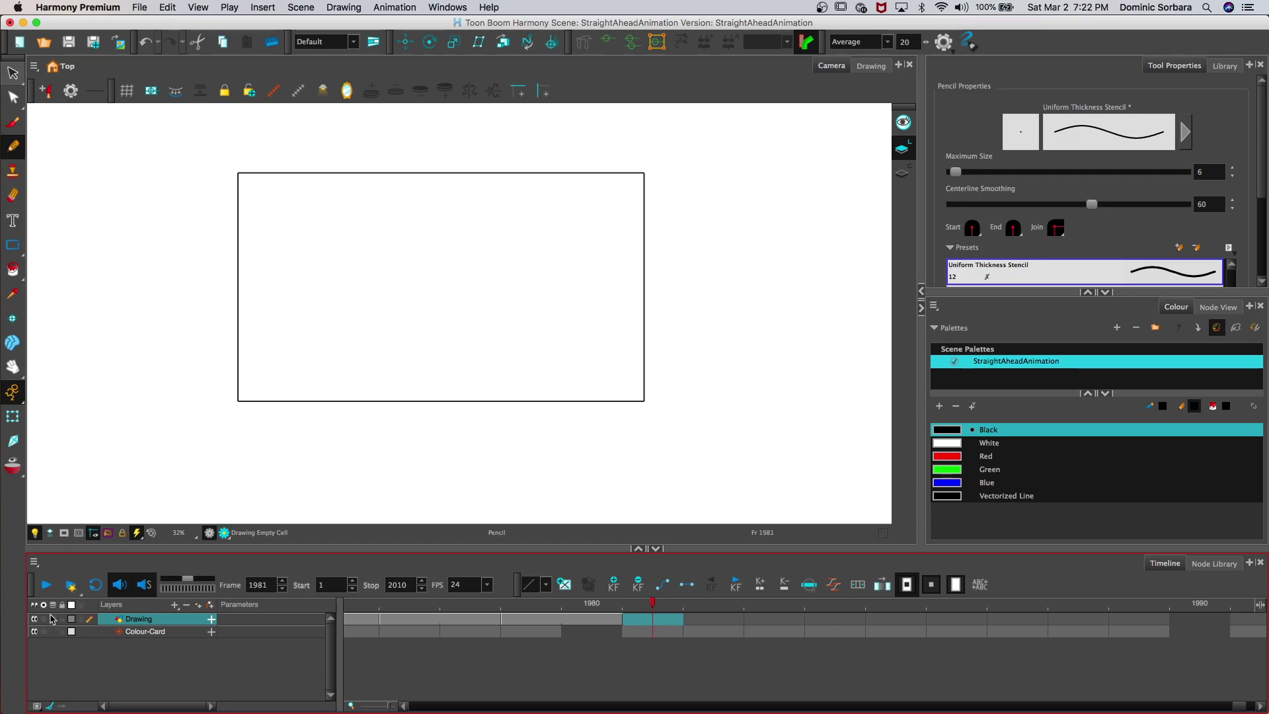
pyautogui.click(52, 621)
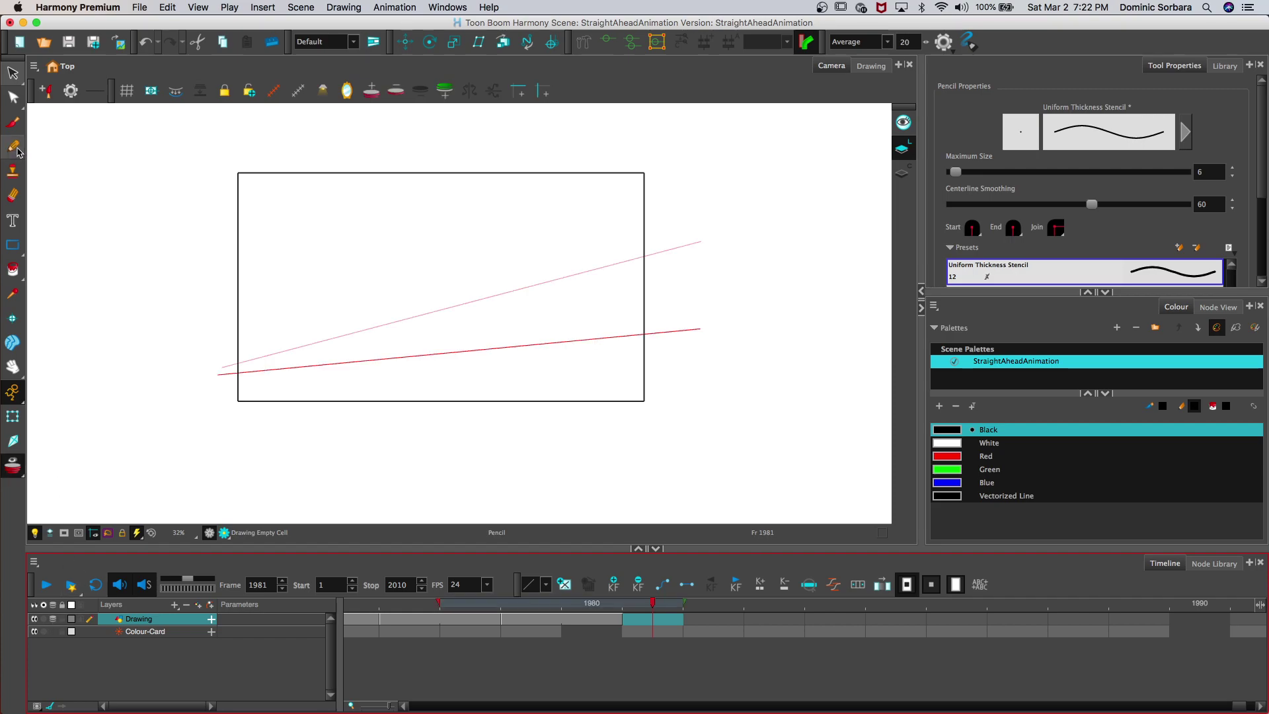
pyautogui.moveTo(226, 390); pyautogui.dragTo(659, 384)
pyautogui.press('super+z')
pyautogui.moveTo(224, 380); pyautogui.dragTo(663, 372)
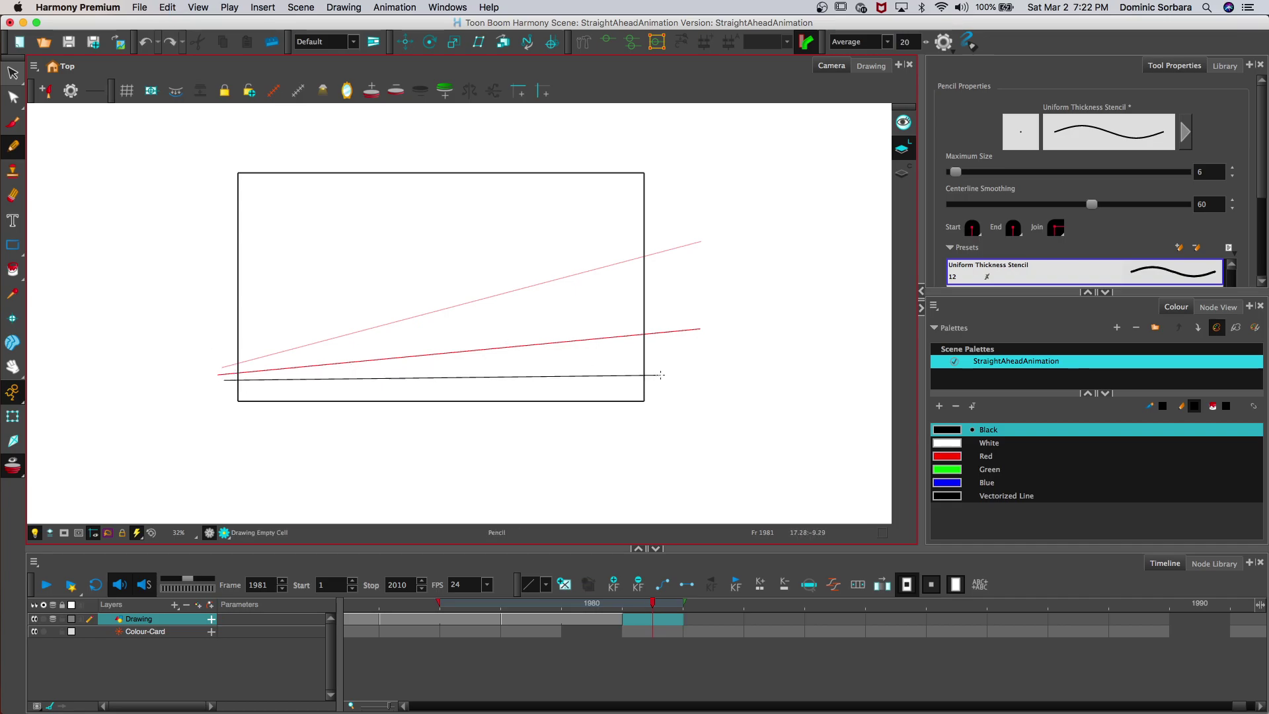
pyautogui.click(63, 620)
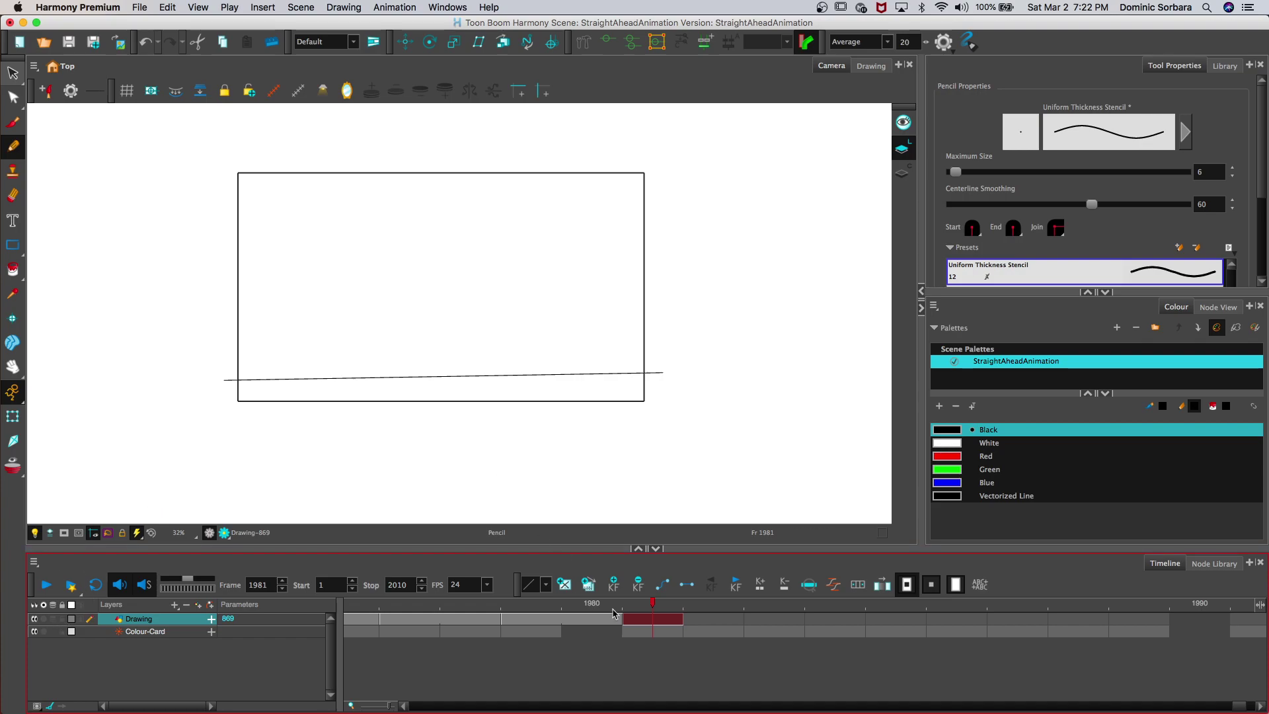
# Step: Extend frame 1981's exposure through frame 1982, and pencil an almost horizontal line just above the camera frame's bottom edge on frame 1983
pyautogui.moveTo(633, 604)
pyautogui.mouseDown()
pyautogui.moveTo(305, 585)
pyautogui.moveTo(685, 579)
pyautogui.mouseUp()
pyautogui.press('.')
pyautogui.press('.')
pyautogui.press('.')
pyautogui.press('.')
pyautogui.press('.')
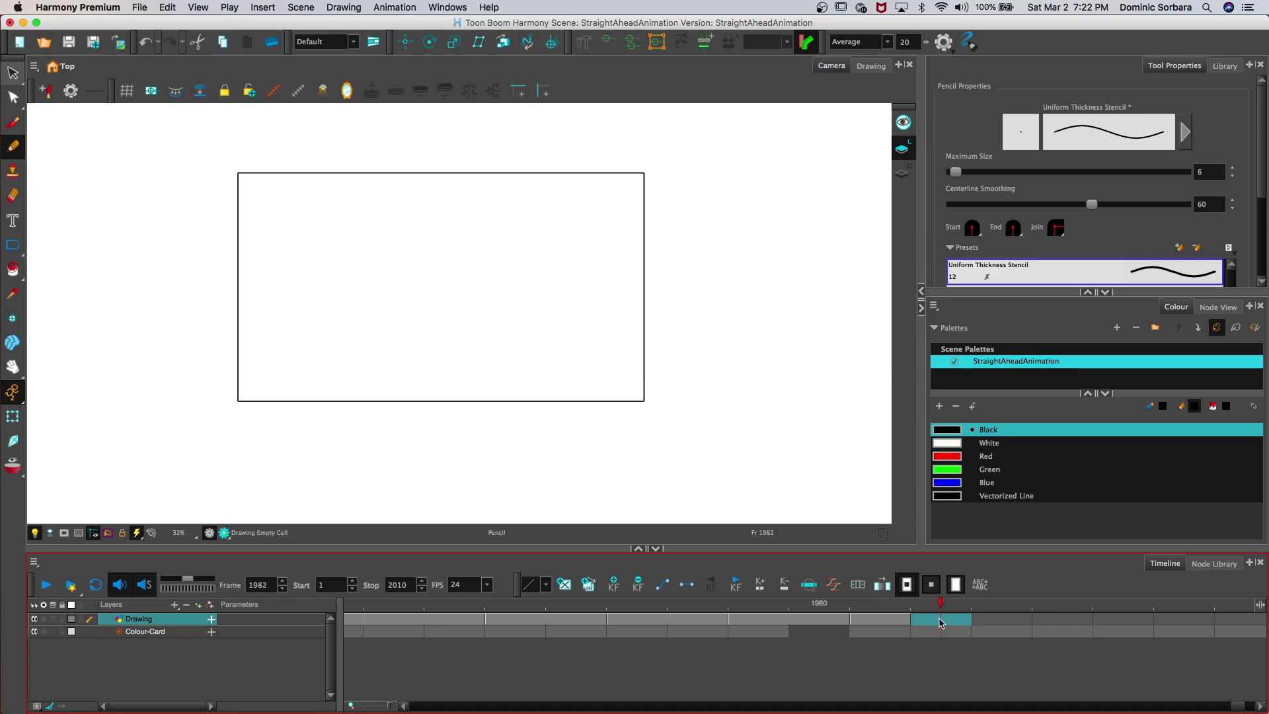
pyautogui.moveTo(915, 623); pyautogui.dragTo(976, 619)
pyautogui.click(980, 585)
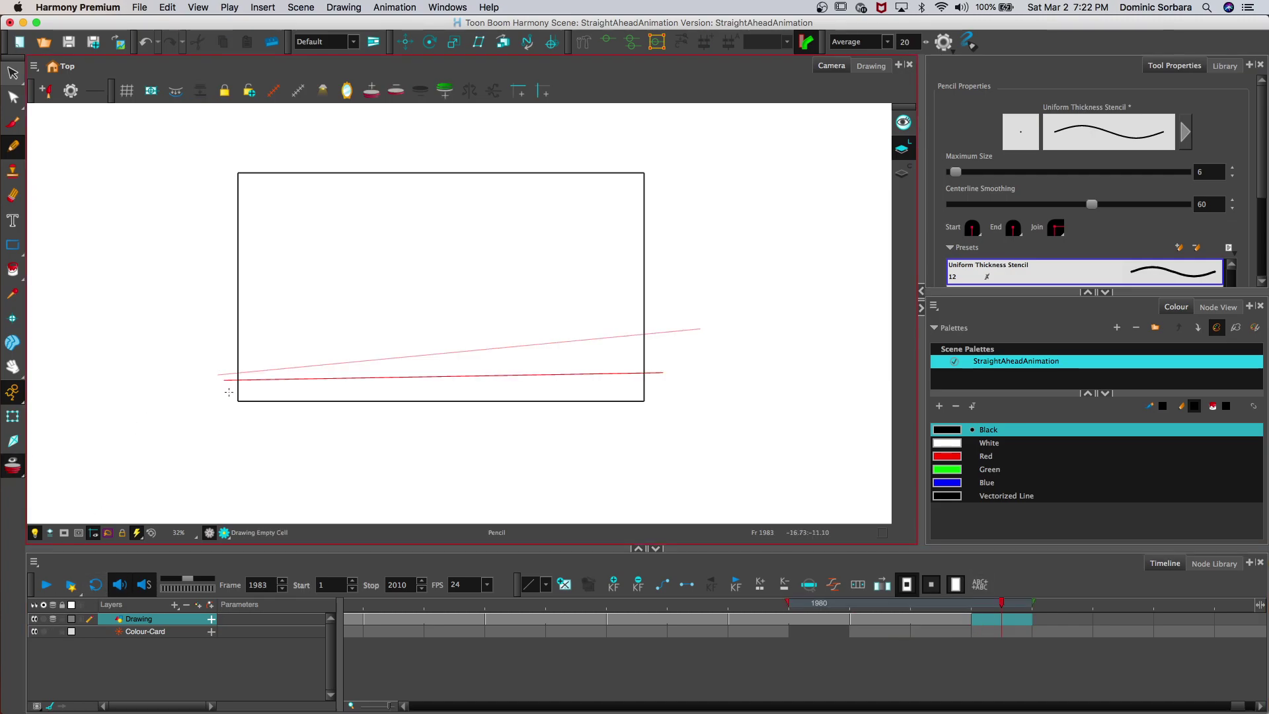
pyautogui.moveTo(254, 387)
pyautogui.mouseDown()
pyautogui.moveTo(402, 398)
pyautogui.moveTo(527, 382)
pyautogui.moveTo(656, 389)
pyautogui.mouseUp()
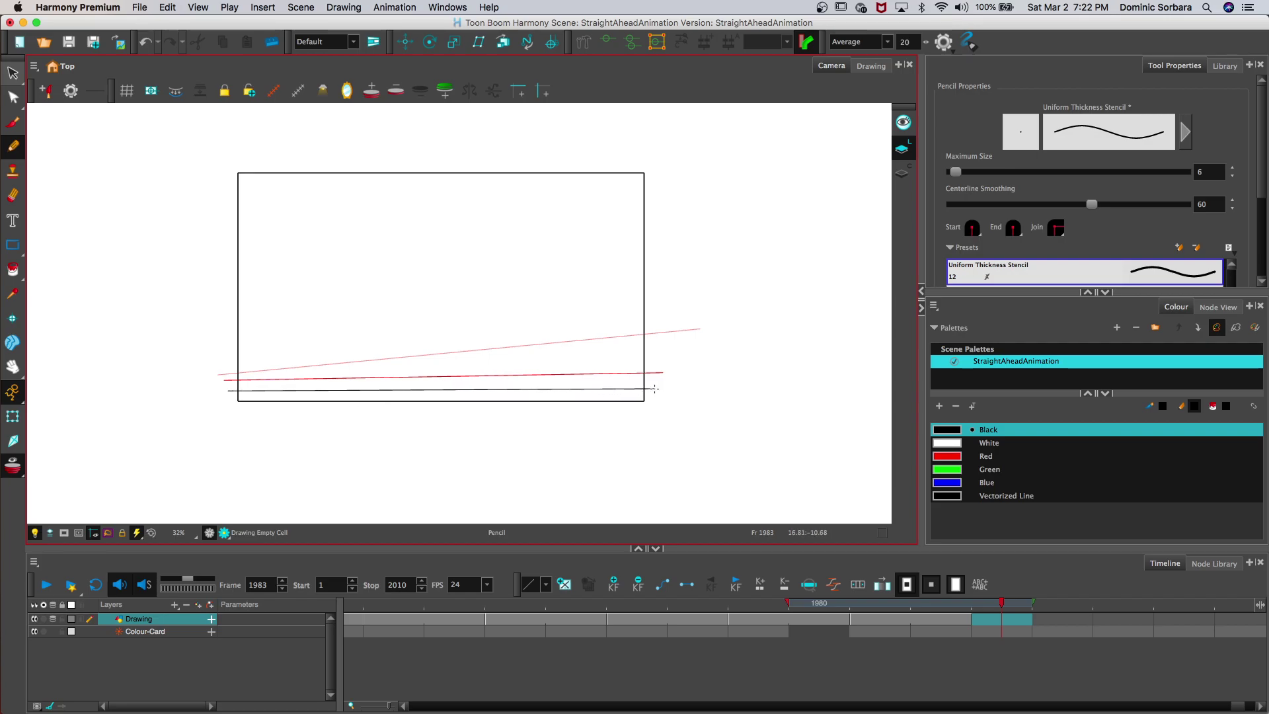
pyautogui.click(56, 618)
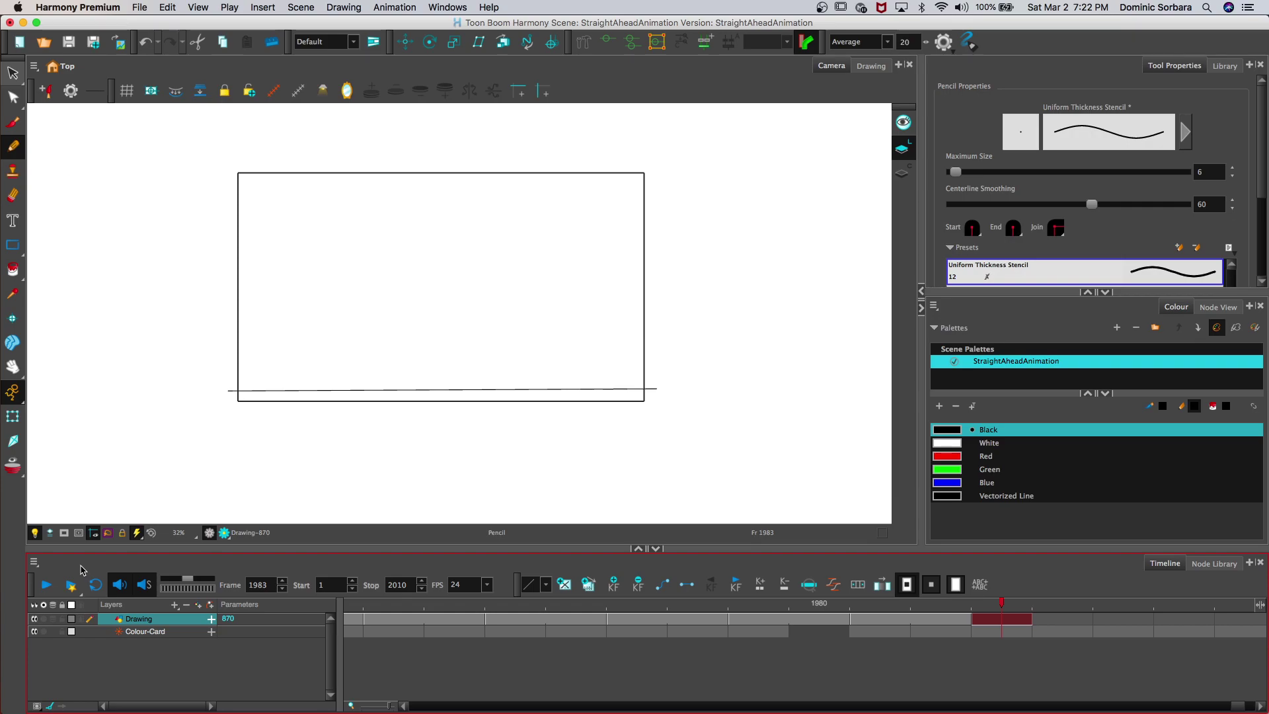
# Step: Play the falling line, scrub back to frame 1802 and replay the animation from there
pyautogui.moveTo(1016, 606)
pyautogui.mouseDown()
pyautogui.moveTo(1061, 606)
pyautogui.moveTo(46, 592)
pyautogui.mouseUp()
pyautogui.click(47, 585)
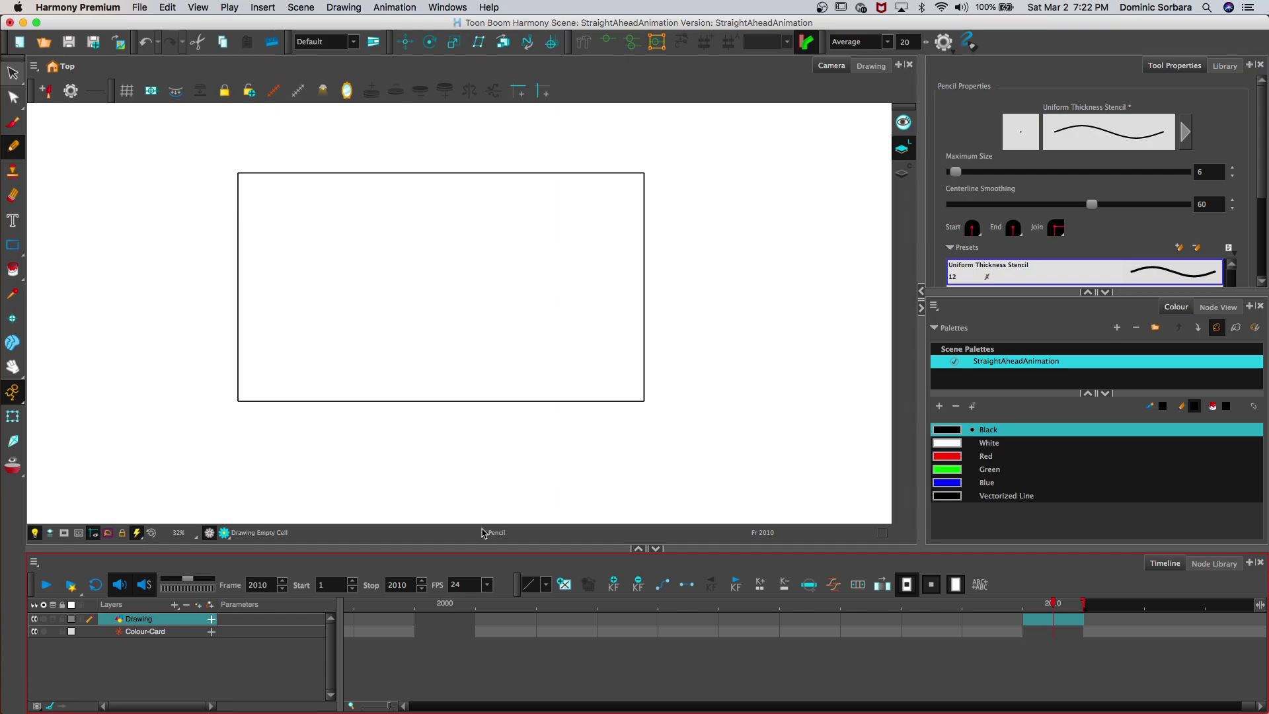
pyautogui.moveTo(1246, 707); pyautogui.dragTo(1227, 707)
pyautogui.moveTo(802, 594)
pyautogui.mouseDown()
pyautogui.moveTo(330, 598)
pyautogui.moveTo(216, 579)
pyautogui.moveTo(210, 600)
pyautogui.mouseUp()
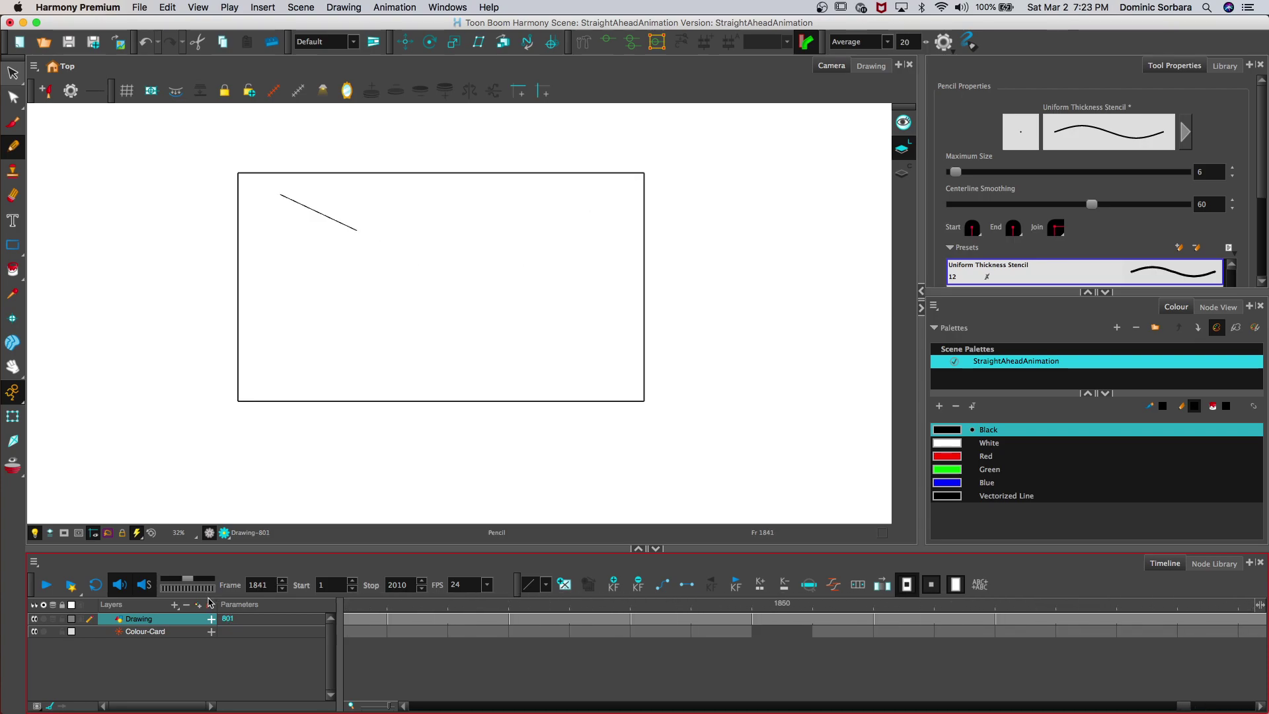
pyautogui.moveTo(210, 602); pyautogui.dragTo(210, 602)
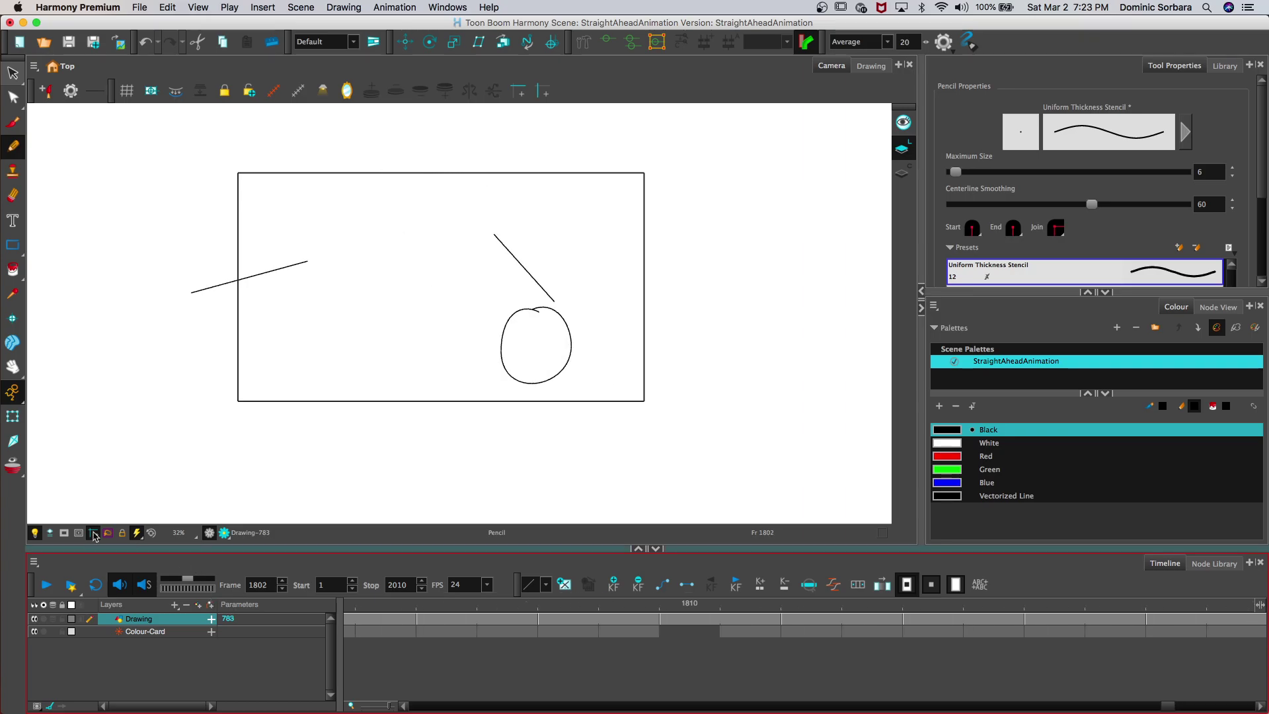
pyautogui.click(48, 582)
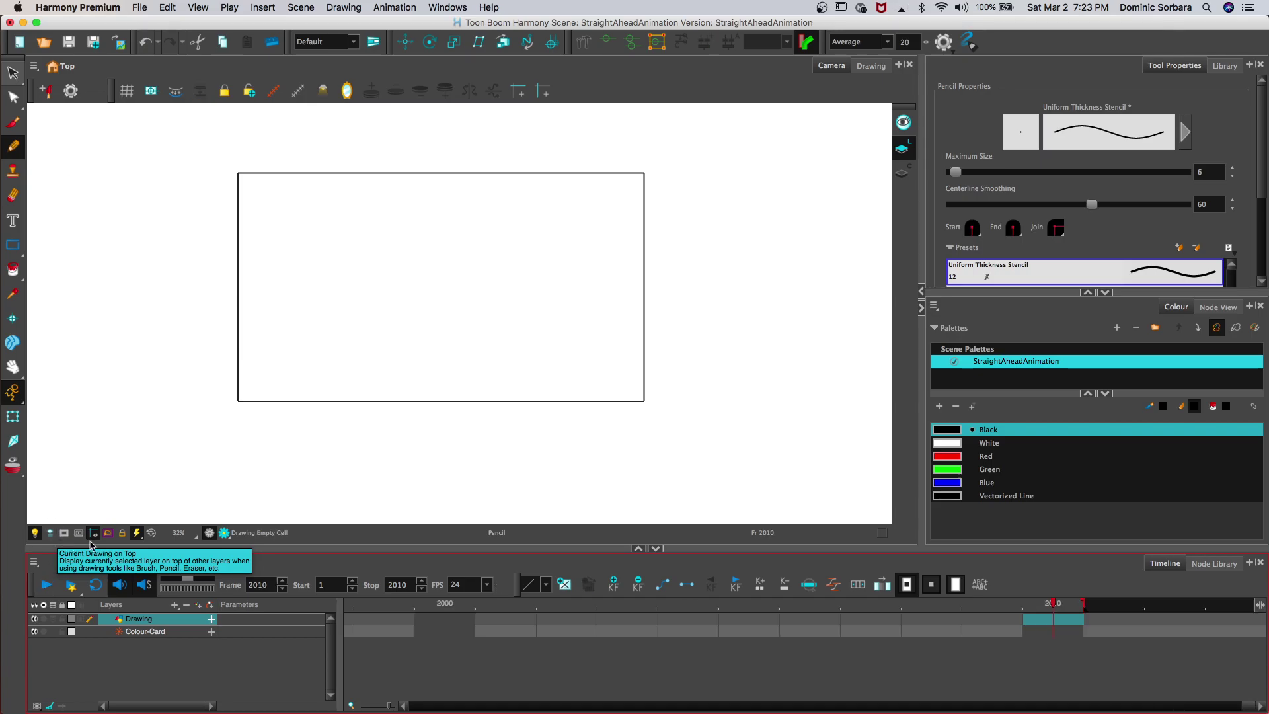
# Step: Hold frame 1983's drawing through frame 1984, and on frame 1985 pencil a line along the camera frame's bottom and a steep diagonal across its upper-left corner
pyautogui.moveTo(417, 604); pyautogui.dragTo(291, 602)
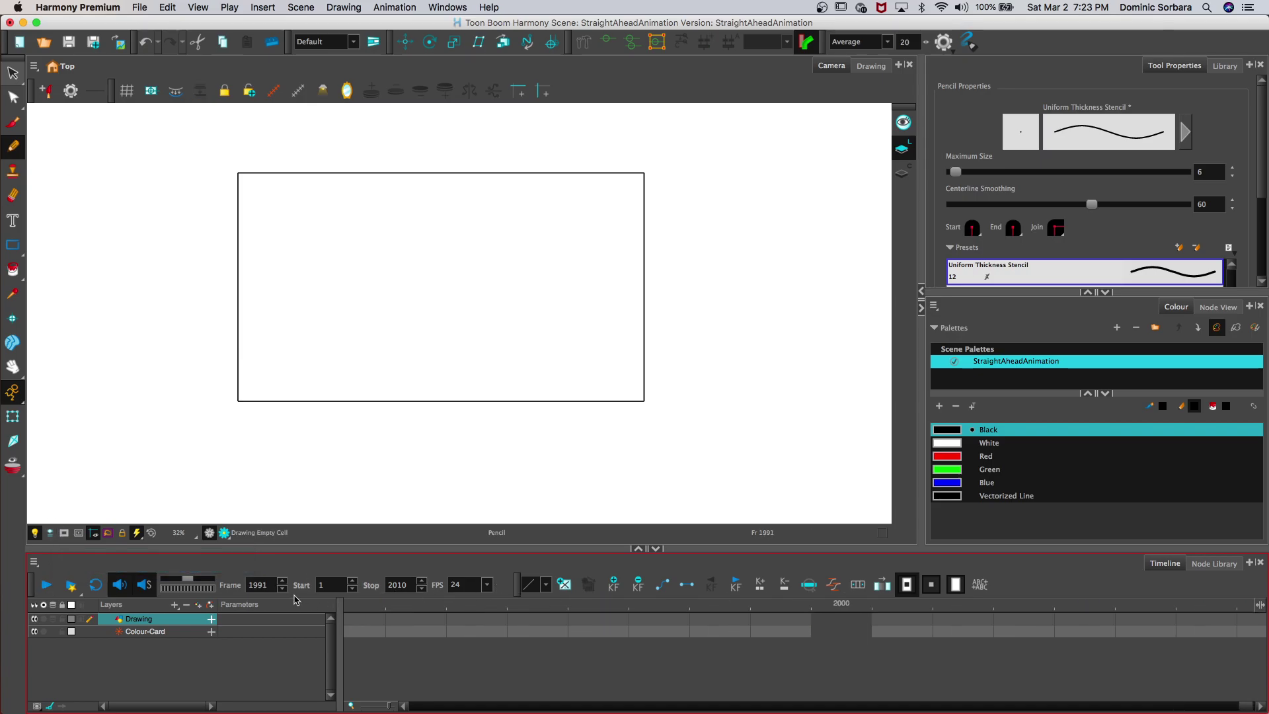
pyautogui.hscroll(-1, 462, 619)
pyautogui.click(512, 619)
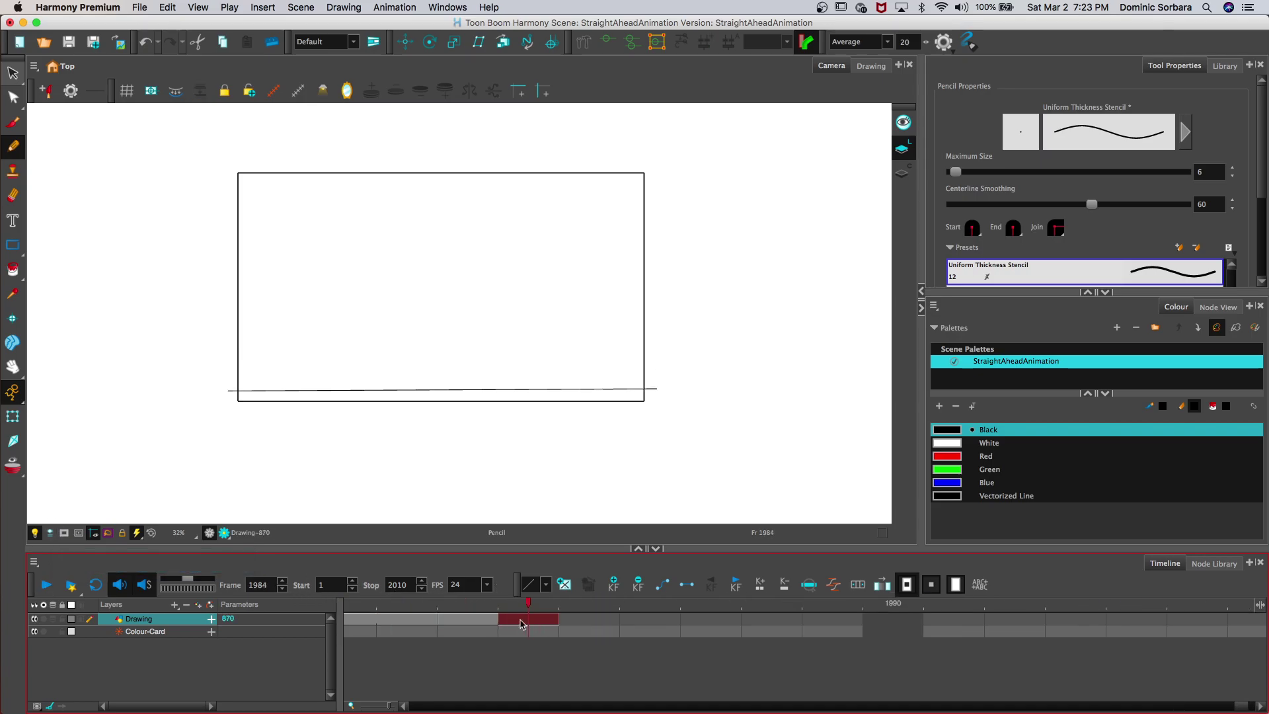
pyautogui.click(580, 620)
pyautogui.click(52, 620)
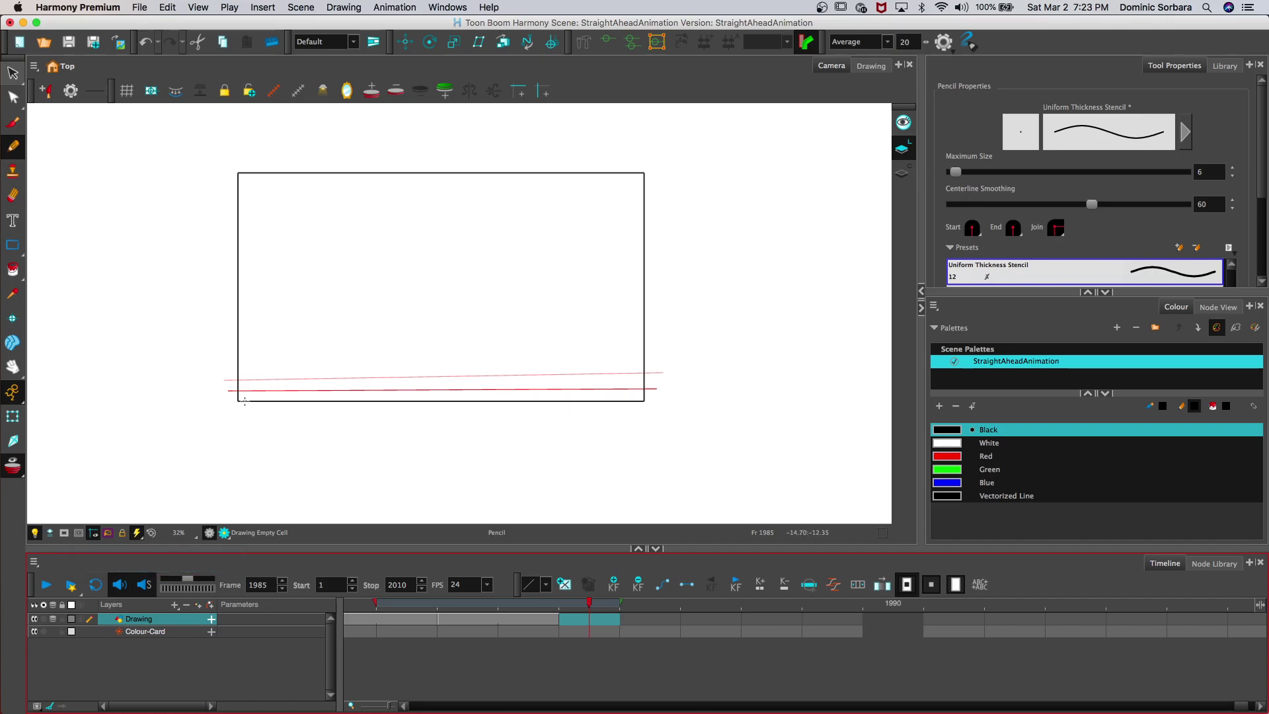
pyautogui.moveTo(230, 395); pyautogui.dragTo(647, 399)
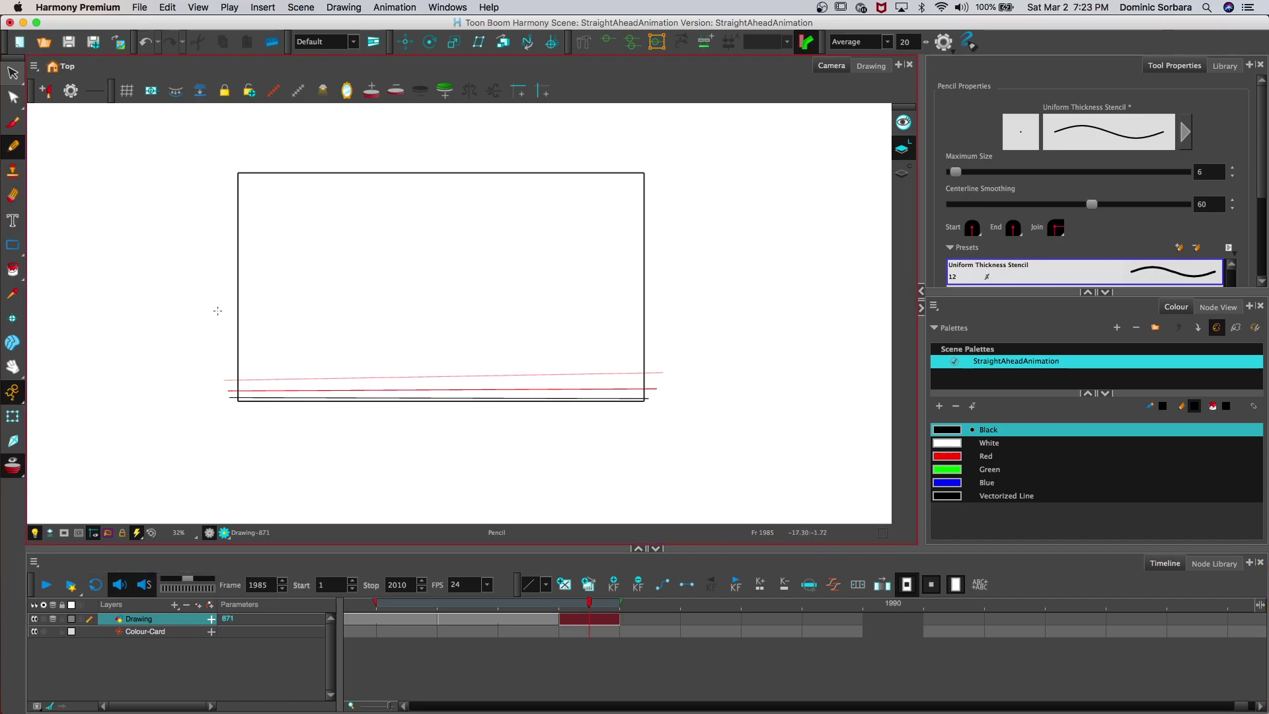
pyautogui.moveTo(213, 334)
pyautogui.mouseDown()
pyautogui.moveTo(340, 141)
pyautogui.moveTo(329, 128)
pyautogui.mouseUp()
pyautogui.click(53, 620)
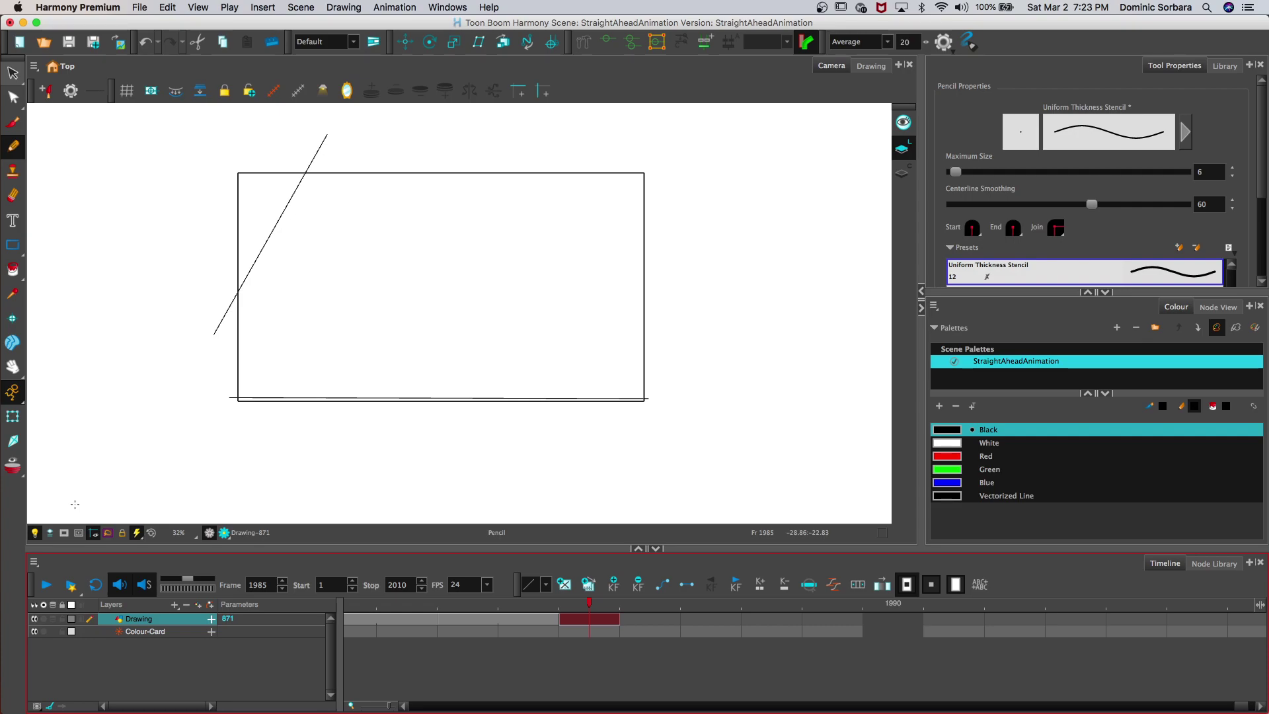
# Step: Extend frame 1985's exposure through frame 1986, and pencil one diagonal on frame 1987 rising from the camera frame's left edge past its top edge
pyautogui.moveTo(618, 618); pyautogui.dragTo(663, 623)
pyautogui.click(683, 620)
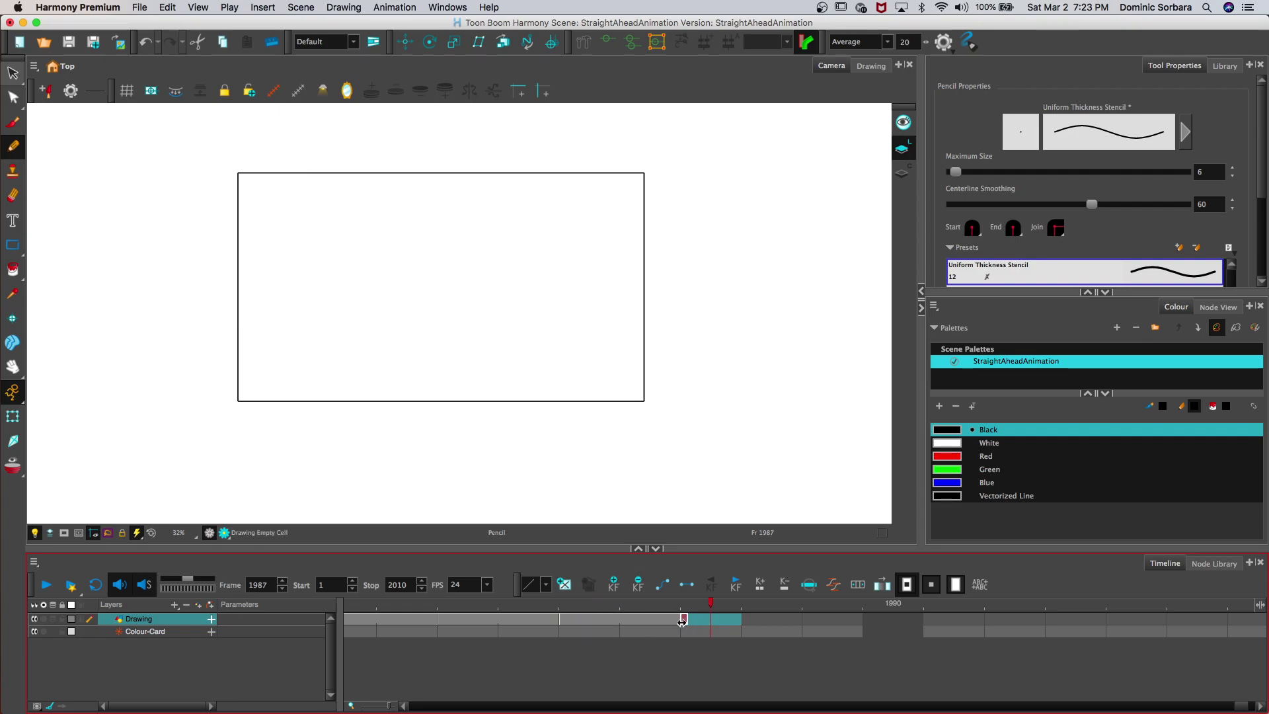
pyautogui.click(53, 619)
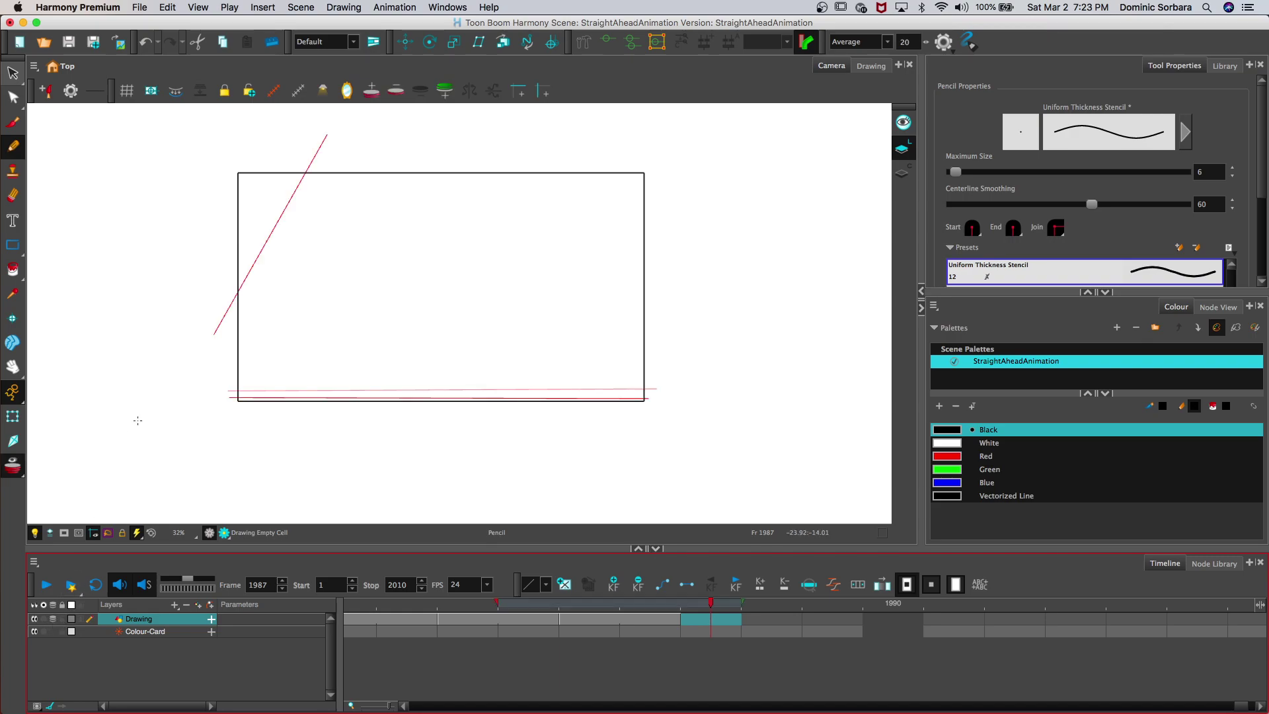
pyautogui.moveTo(217, 353)
pyautogui.mouseDown()
pyautogui.moveTo(338, 275)
pyautogui.moveTo(626, 157)
pyautogui.mouseUp()
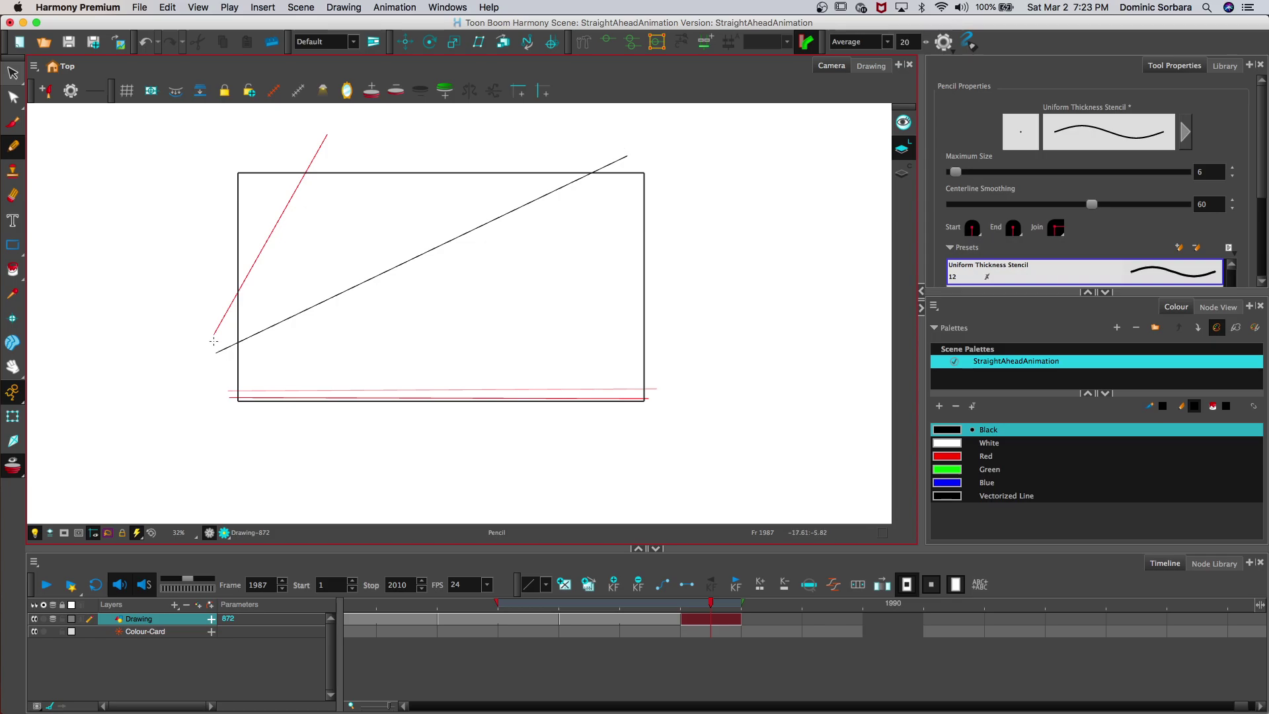
pyautogui.click(52, 619)
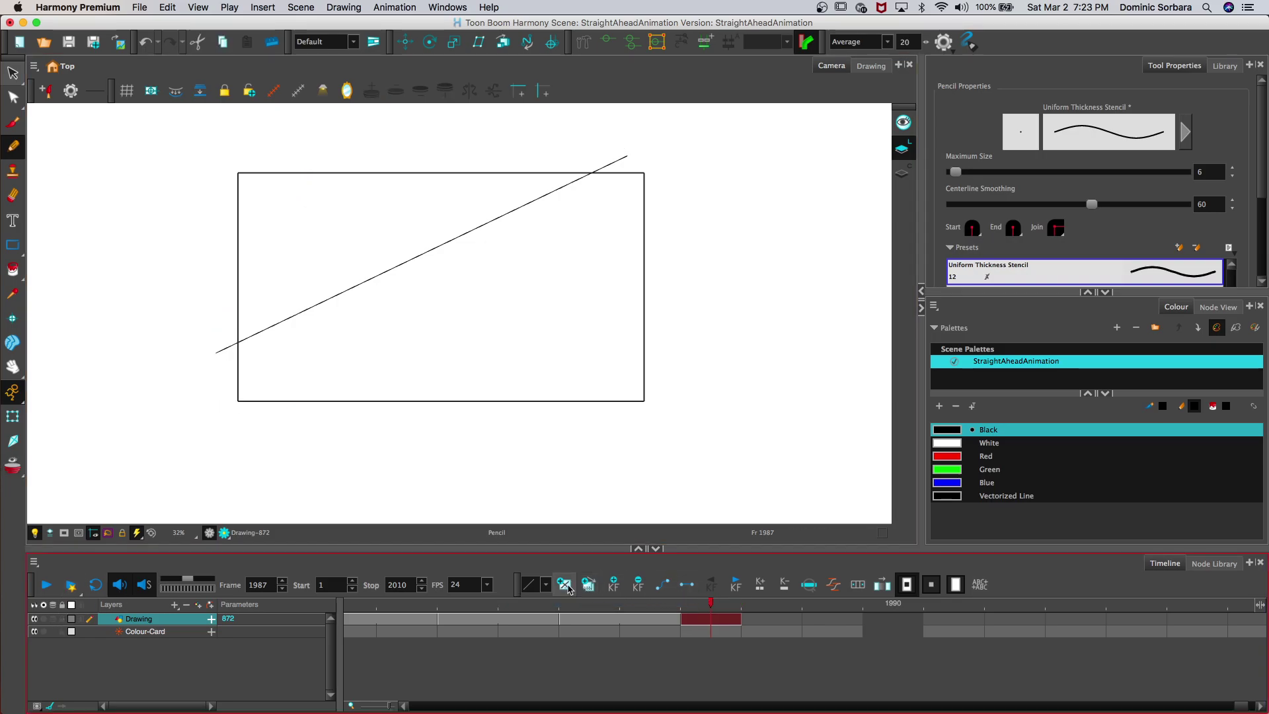
# Step: Step back through the drawings and play the animation through frame 1987's new diagonal
pyautogui.press(',')
pyautogui.press(',')
pyautogui.press(',')
pyautogui.press(',')
pyautogui.moveTo(466, 587); pyautogui.dragTo(74, 568)
pyautogui.click(49, 585)
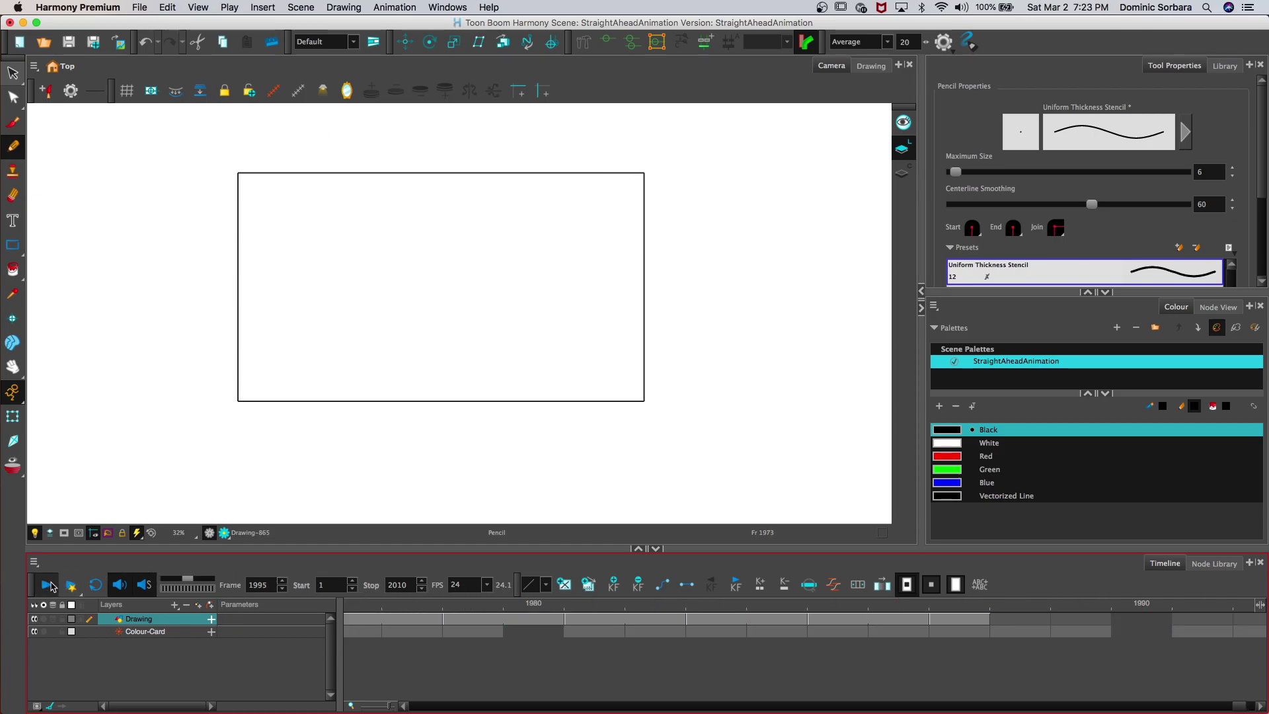
pyautogui.click(49, 586)
# Step: Extend frame 1987's exposure through frame 1988, and pencil a shallower line crossing the camera frame's left and right edges on frame 1989
pyautogui.moveTo(437, 605); pyautogui.dragTo(318, 603)
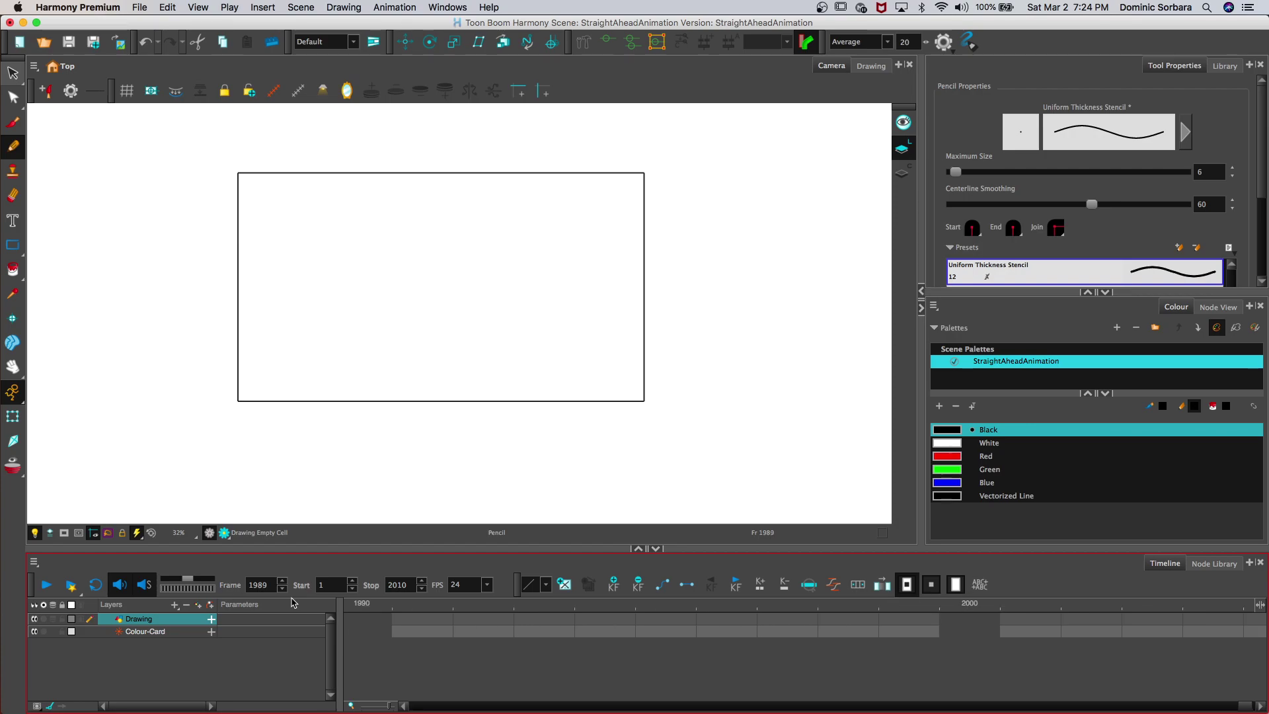
pyautogui.click(522, 618)
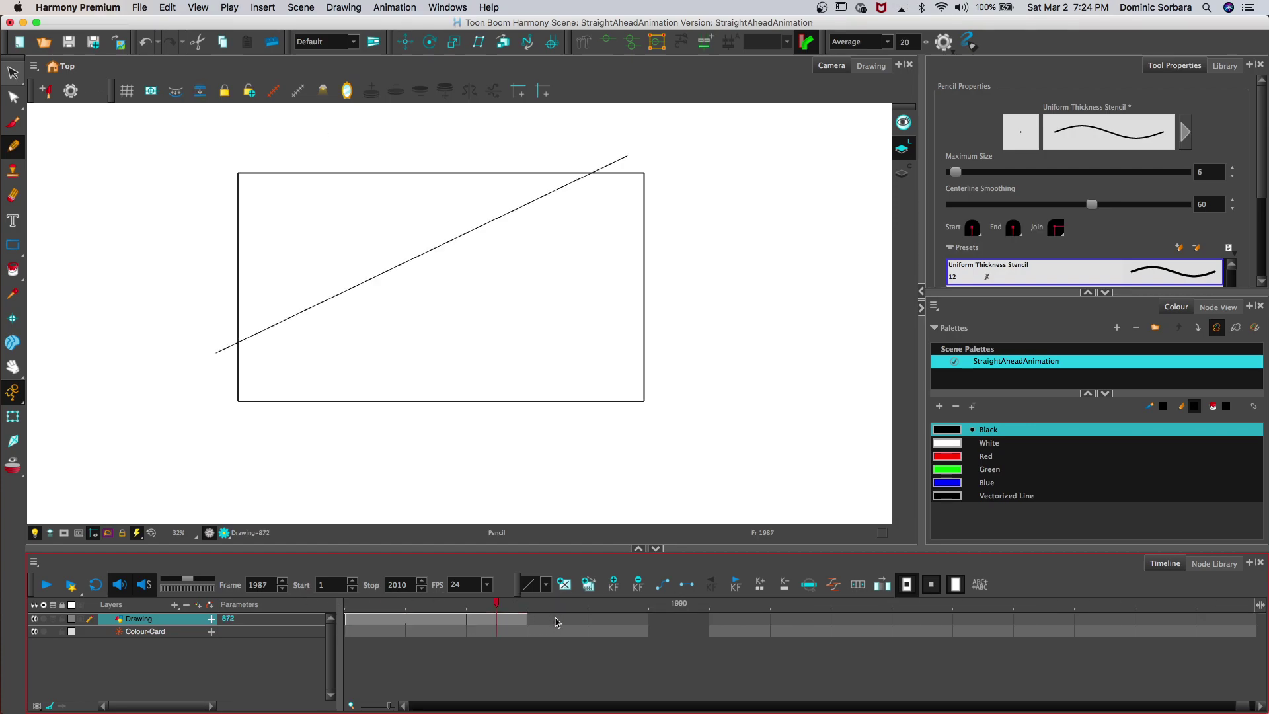
pyautogui.click(606, 619)
pyautogui.click(50, 621)
pyautogui.moveTo(218, 369); pyautogui.dragTo(566, 289)
pyautogui.press('super+z')
pyautogui.moveTo(258, 355)
pyautogui.mouseDown()
pyautogui.moveTo(556, 296)
pyautogui.moveTo(651, 293)
pyautogui.mouseUp()
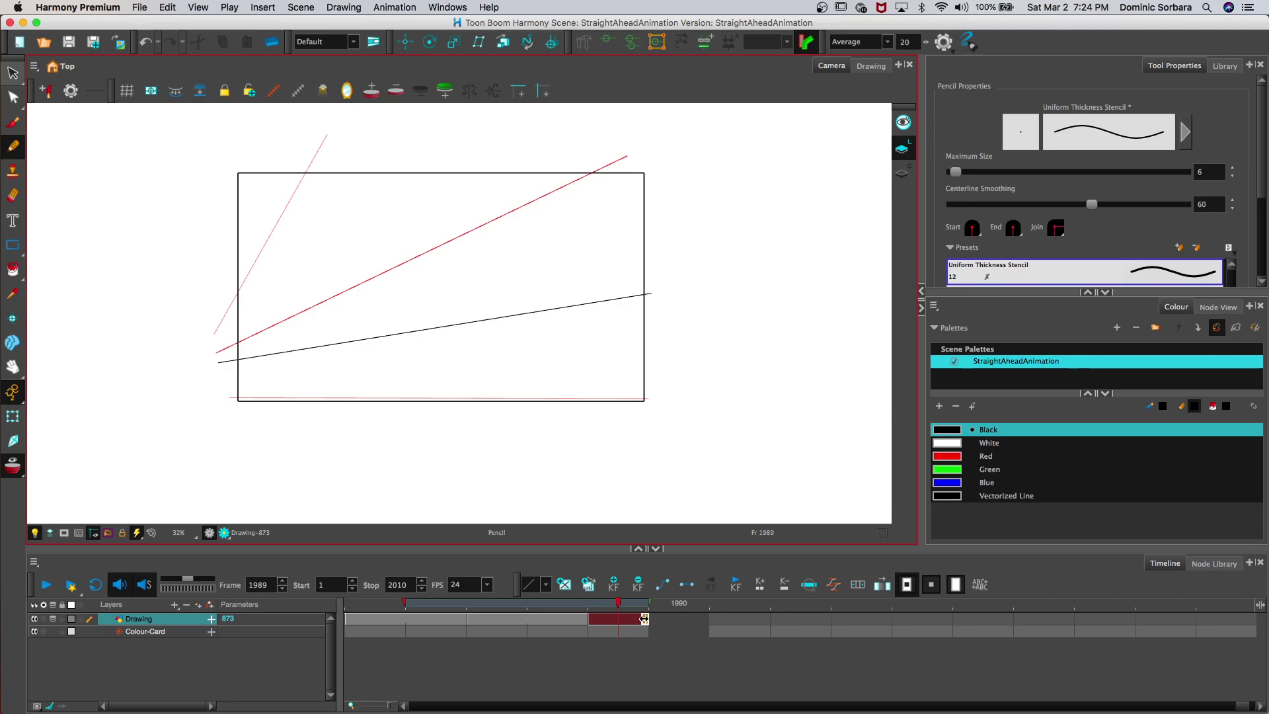
# Step: Hold frame 1989's drawing through 1990, and on frame 1991 pencil a nearly horizontal low line and a near-vertical line across the camera frame's upper-left corner
pyautogui.moveTo(644, 619); pyautogui.dragTo(704, 619)
pyautogui.click(739, 618)
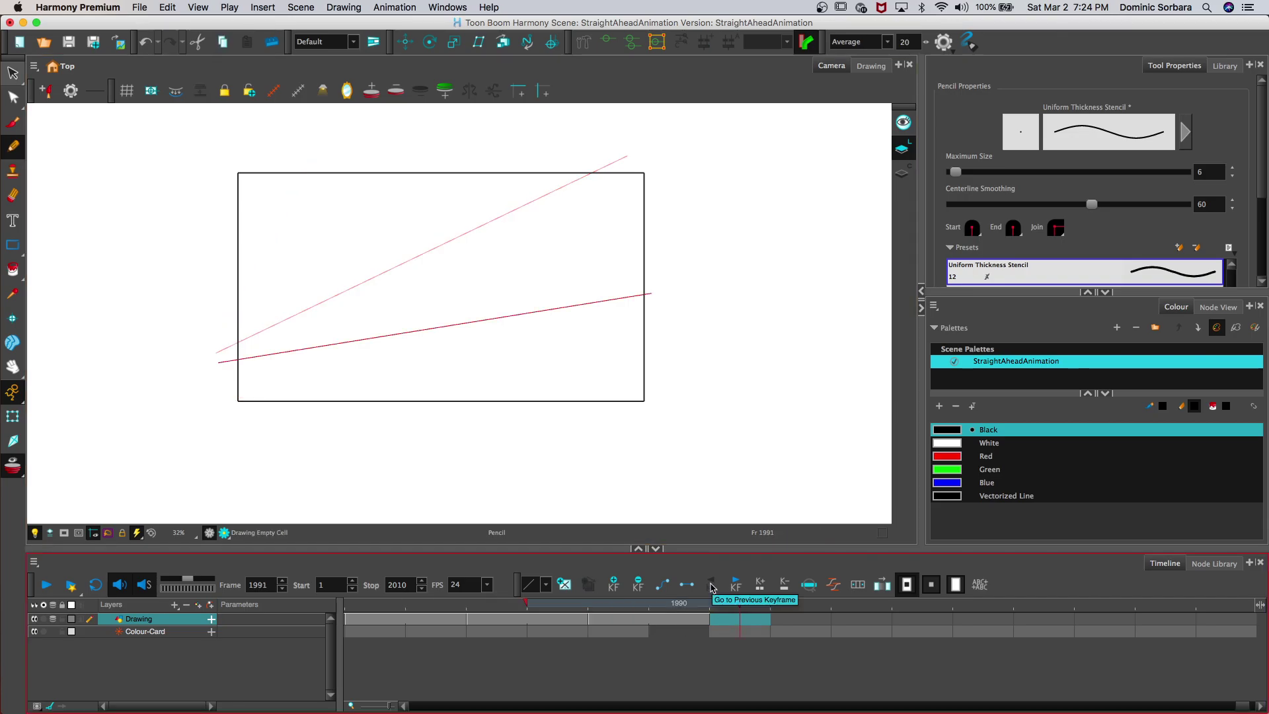
pyautogui.moveTo(226, 377); pyautogui.dragTo(659, 369)
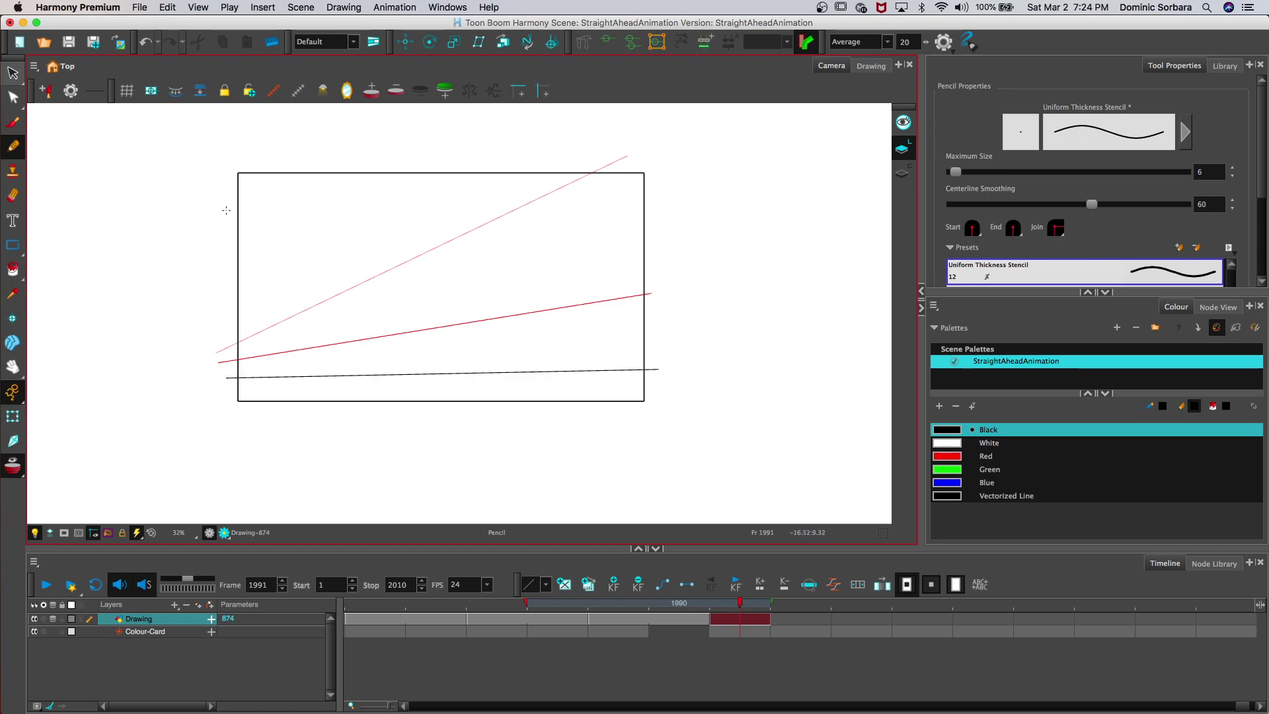
pyautogui.moveTo(227, 297); pyautogui.dragTo(253, 151)
pyautogui.click(53, 618)
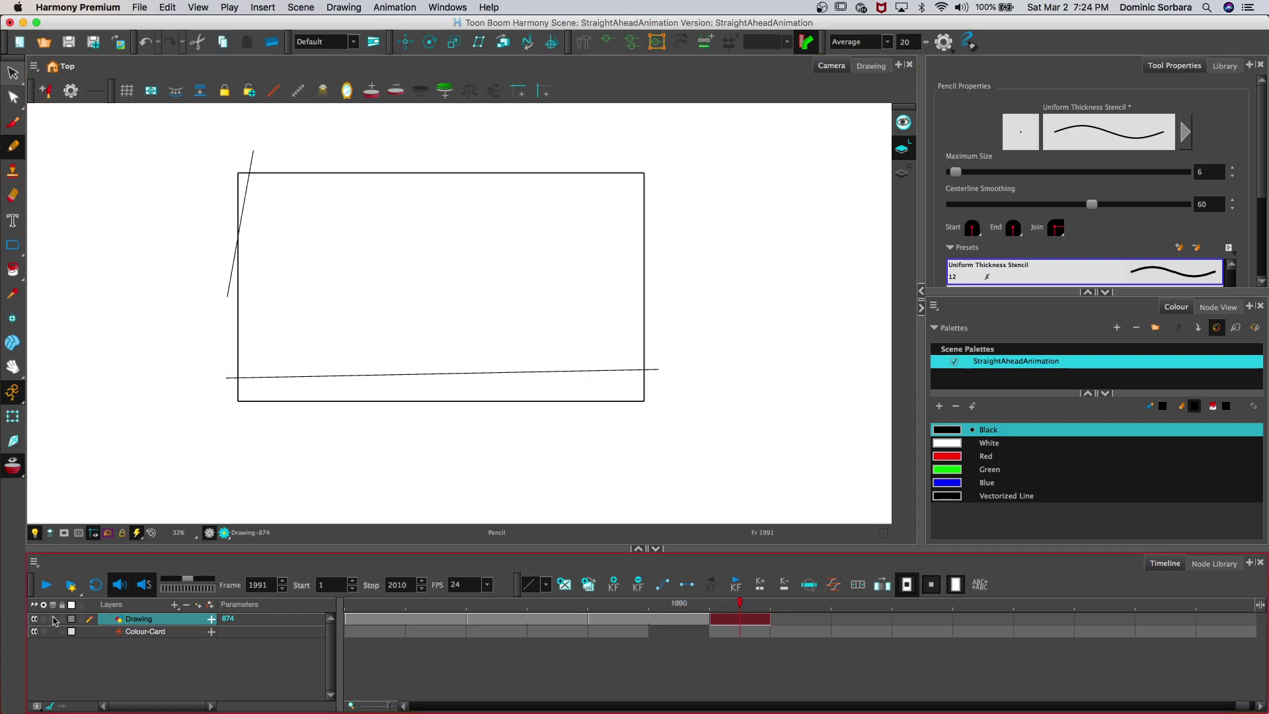
# Step: Step back to the wavy-line drawings and play the animation through frame 1991
pyautogui.press(',')
pyautogui.press(',')
pyautogui.press(',')
pyautogui.press(',')
pyautogui.press(',')
pyautogui.press(',')
pyautogui.press(',')
pyautogui.press(',')
pyautogui.press(',')
pyautogui.press(',')
pyautogui.press(',')
pyautogui.press(',')
pyautogui.press(',')
pyautogui.press(',')
pyautogui.press(',')
pyautogui.press(',')
pyautogui.press(',')
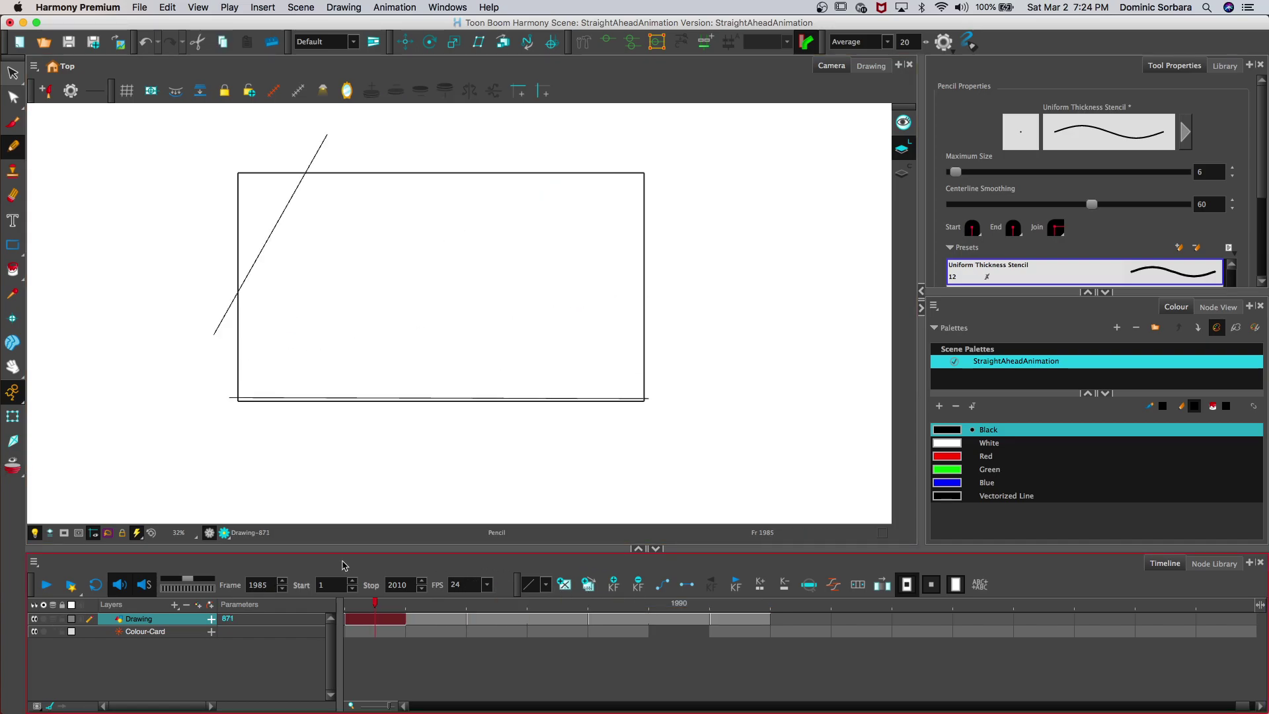
pyautogui.press(',')
pyautogui.press(',')
pyautogui.press(',')
pyautogui.press(',')
pyautogui.press(',')
pyautogui.press(',')
pyautogui.press(',')
pyautogui.press(',')
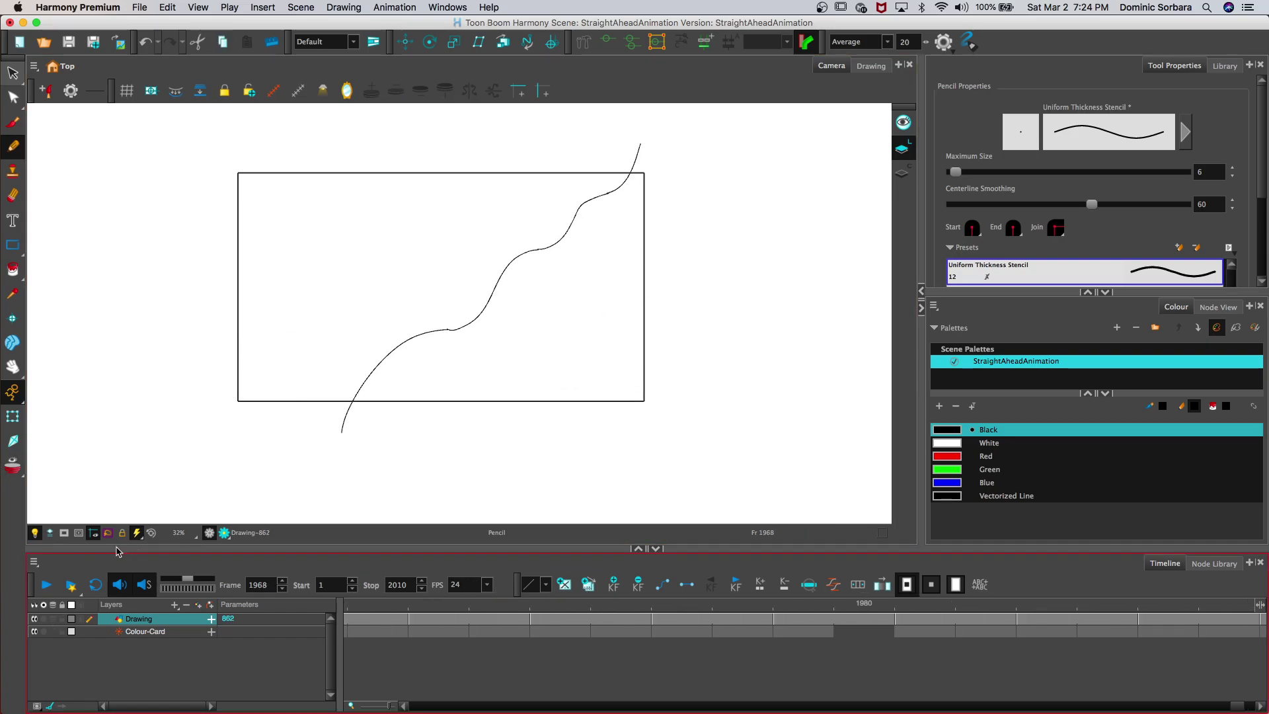
pyautogui.click(49, 589)
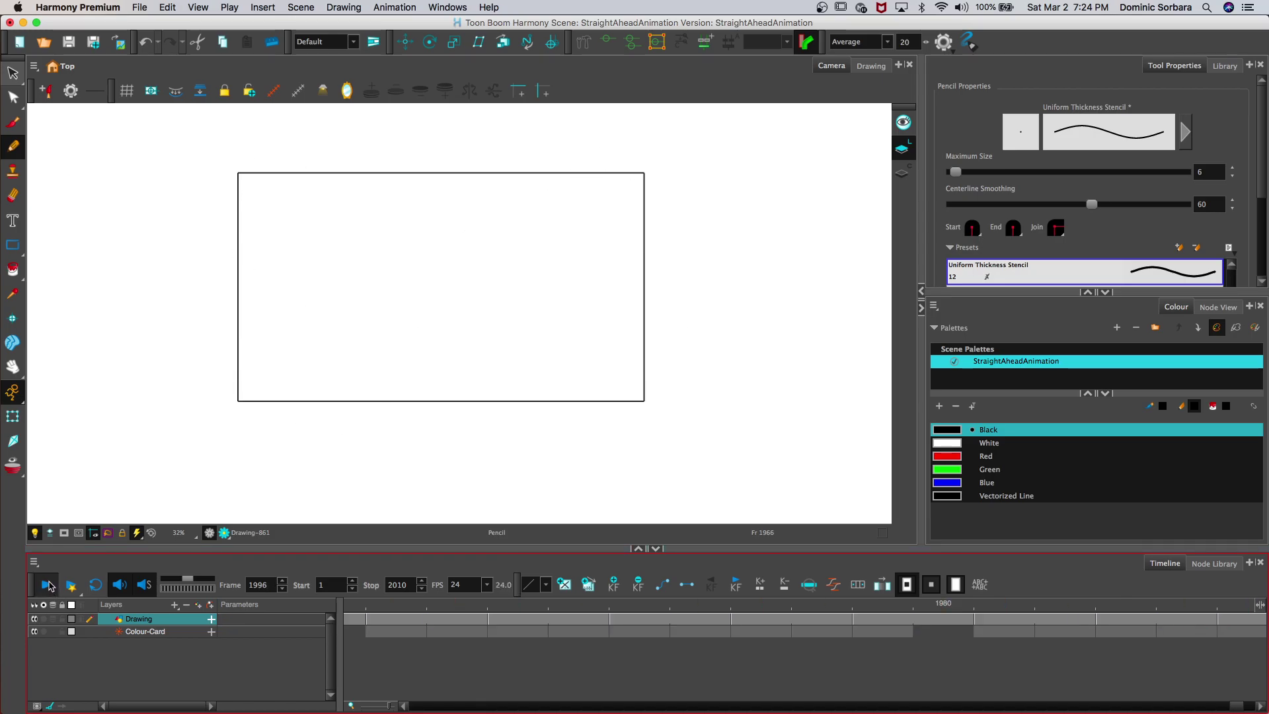
pyautogui.click(47, 585)
pyautogui.press(',')
pyautogui.press(',')
pyautogui.press(',')
pyautogui.press(',')
pyautogui.press(',')
pyautogui.press(',')
pyautogui.press(',')
pyautogui.press(',')
pyautogui.press(',')
pyautogui.press(',')
pyautogui.press(',')
pyautogui.press(',')
pyautogui.press(',')
pyautogui.press(',')
pyautogui.press(',')
pyautogui.press(',')
pyautogui.press(',')
pyautogui.press(',')
pyautogui.press(',')
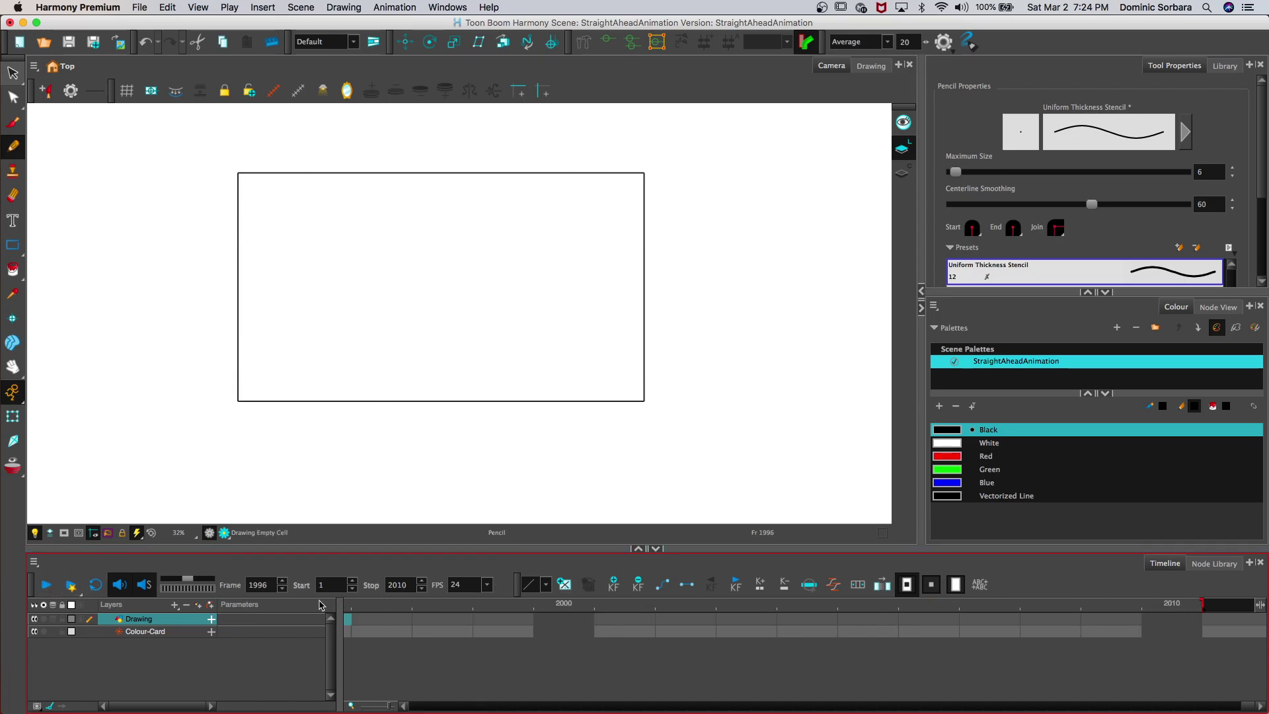
# Step: Hold frame 1991's drawing through 1992, and on frame 1993 pencil a low horizontal line and a diagonal crossing the camera frame's left and top edges
pyautogui.click(517, 619)
pyautogui.moveTo(565, 619); pyautogui.dragTo(608, 621)
pyautogui.click(609, 620)
pyautogui.click(639, 618)
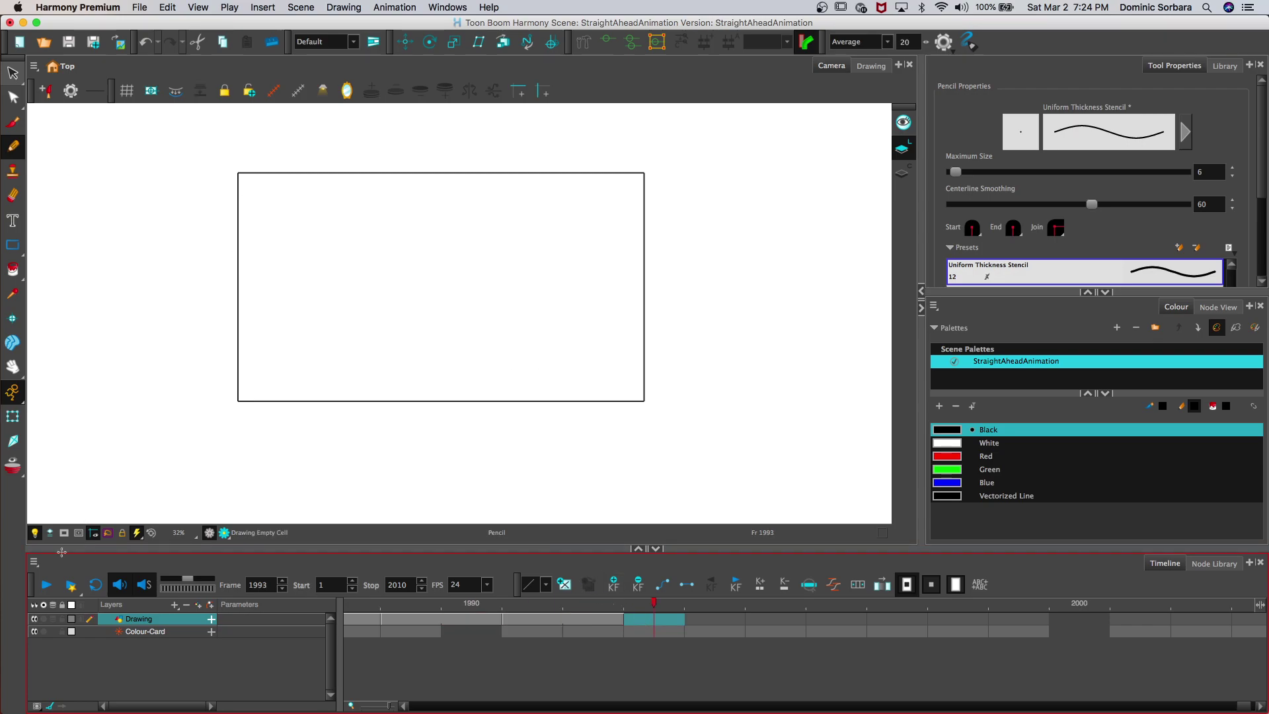
pyautogui.click(53, 618)
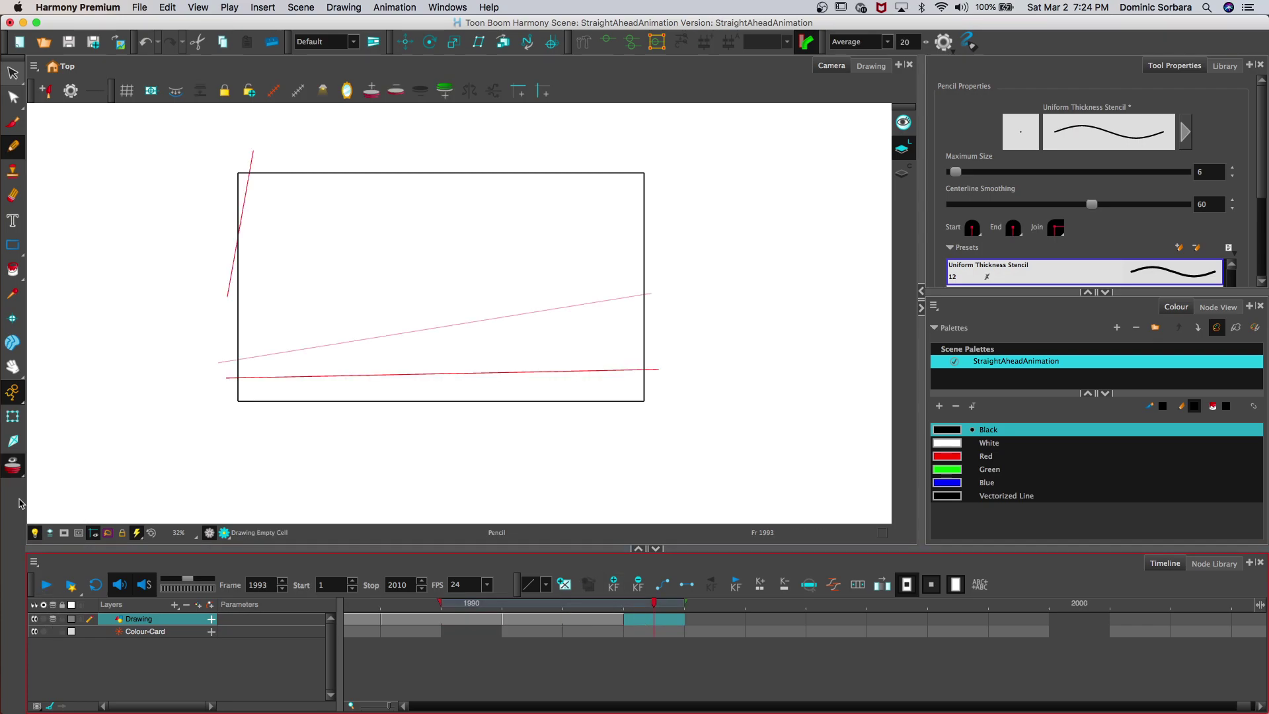
pyautogui.moveTo(229, 391); pyautogui.dragTo(651, 390)
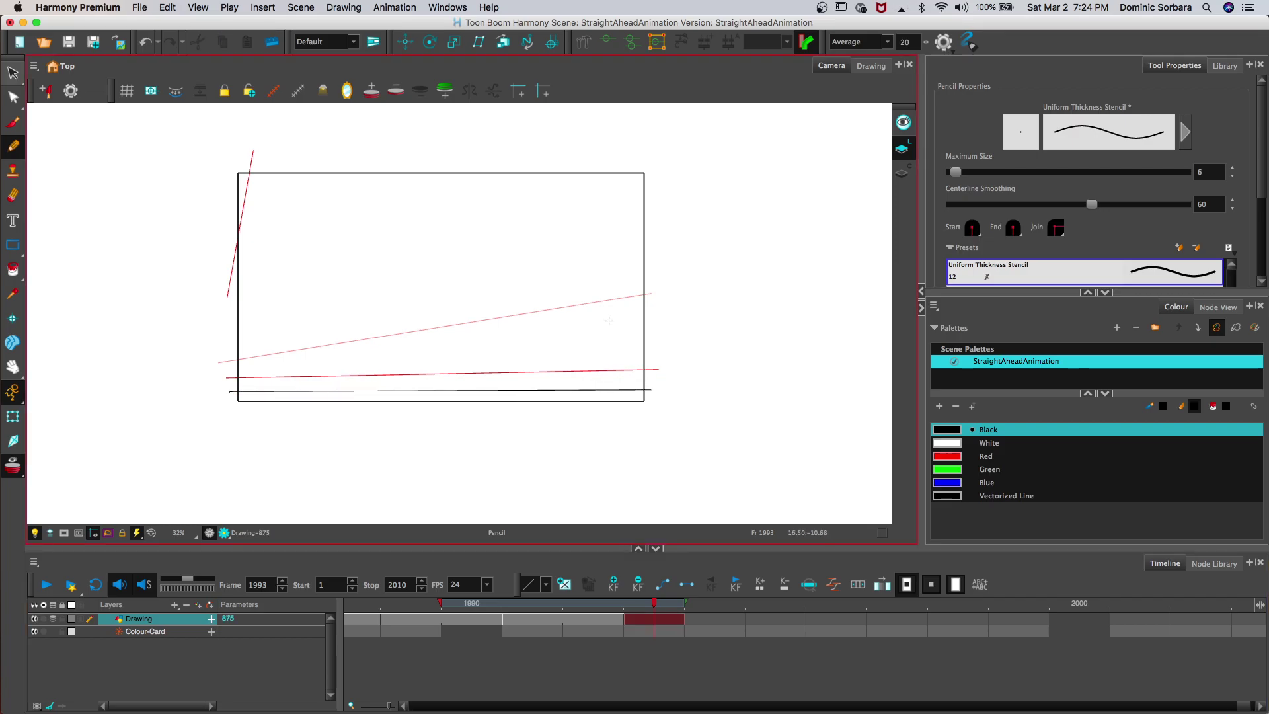
pyautogui.moveTo(227, 320); pyautogui.dragTo(452, 152)
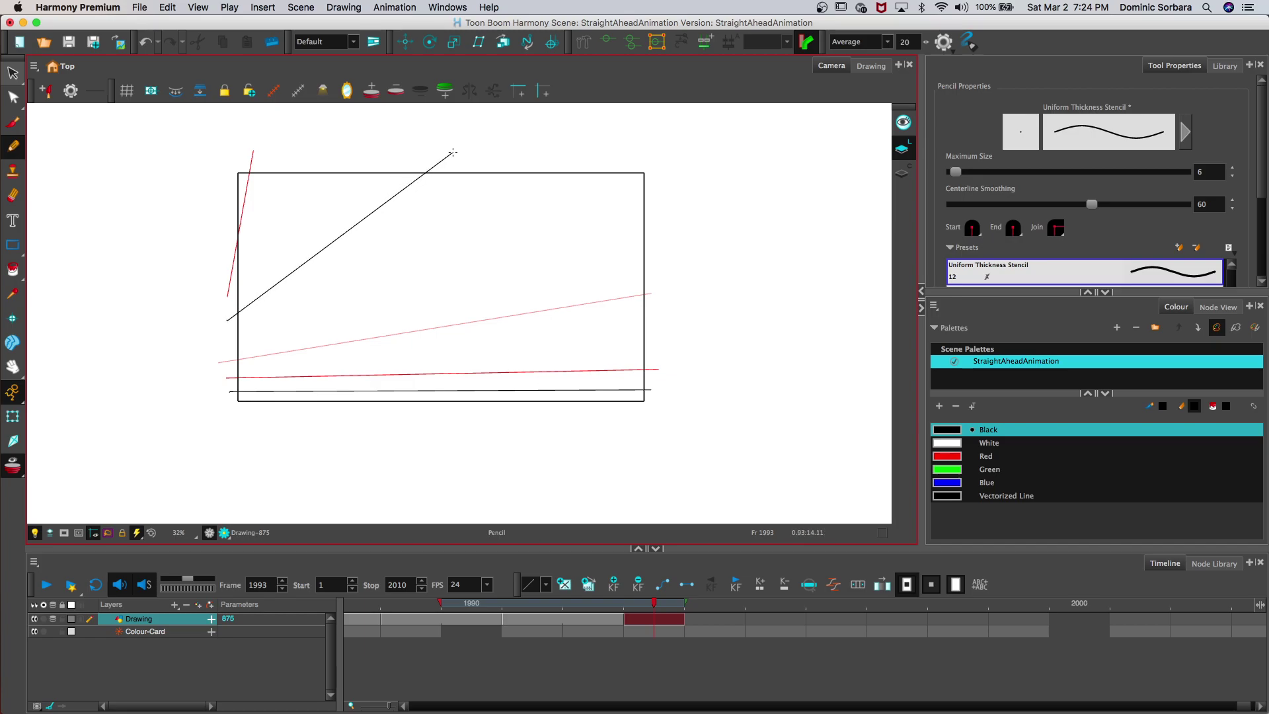
pyautogui.click(53, 620)
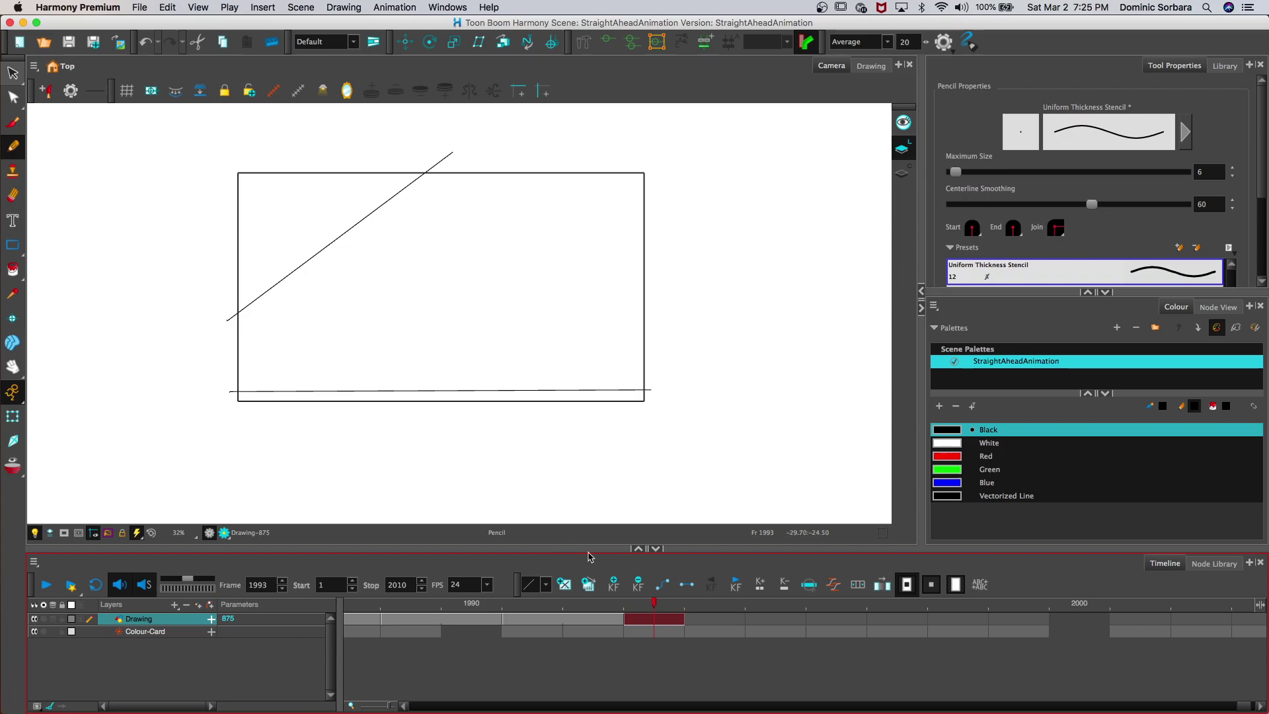
# Step: Hold frame 1993's drawing through 1994, and on frame 1995 pencil a horizontal bottom line, a gently rising middle line and a short diagonal across the upper-left corner
pyautogui.moveTo(682, 618); pyautogui.dragTo(725, 620)
pyautogui.click(759, 619)
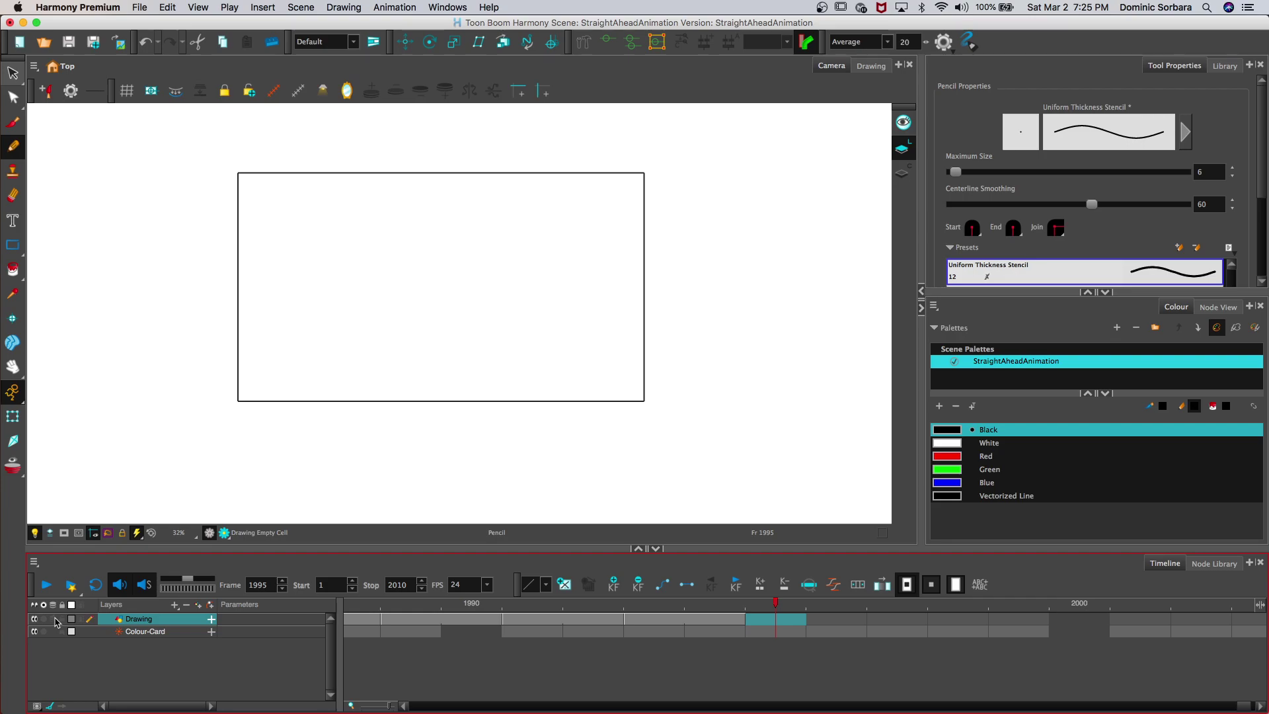
pyautogui.hotkey('alt', 'o')
pyautogui.moveTo(232, 398); pyautogui.dragTo(652, 398)
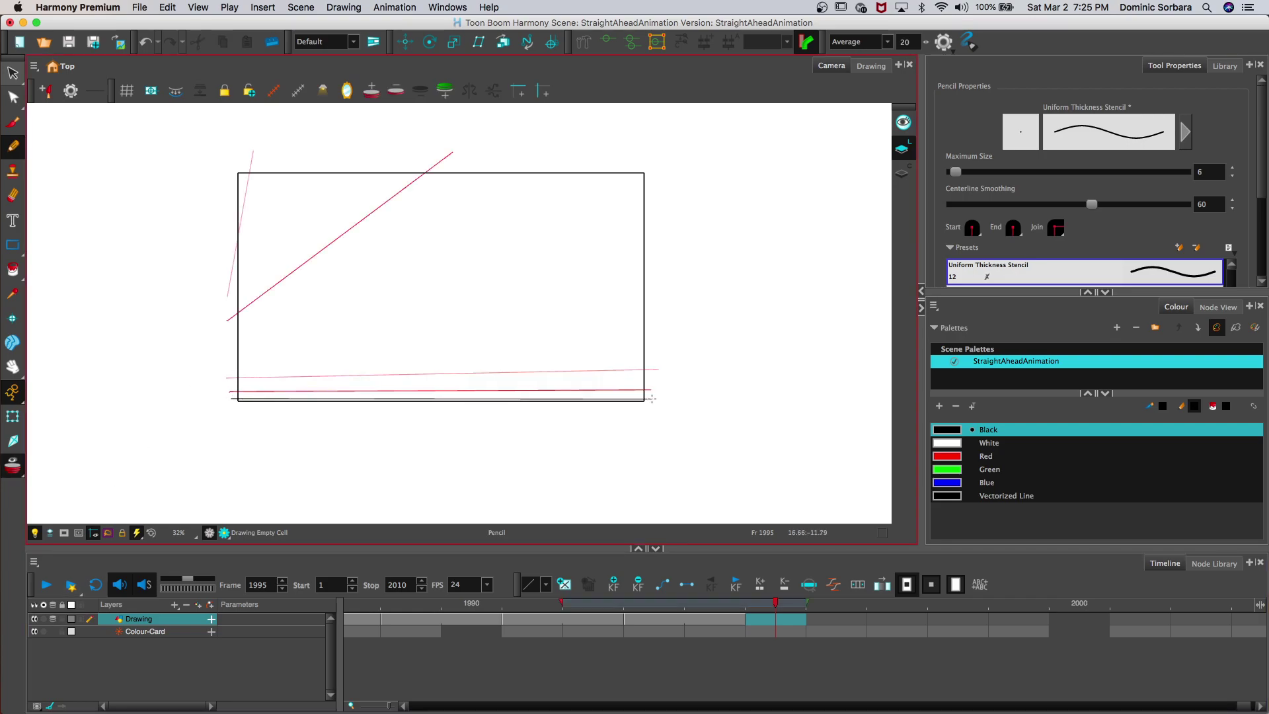
pyautogui.moveTo(230, 342)
pyautogui.mouseDown()
pyautogui.moveTo(426, 285)
pyautogui.moveTo(634, 251)
pyautogui.mouseUp()
pyautogui.press('super+z')
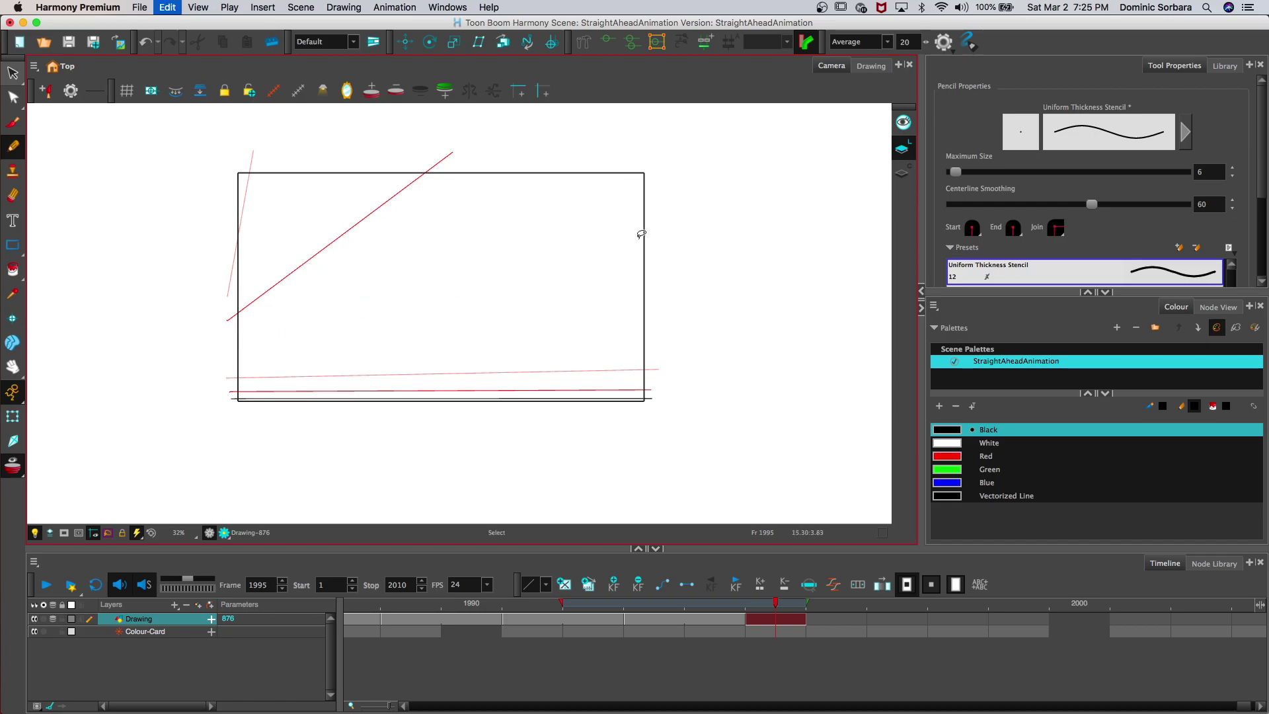
pyautogui.moveTo(226, 345); pyautogui.dragTo(659, 240)
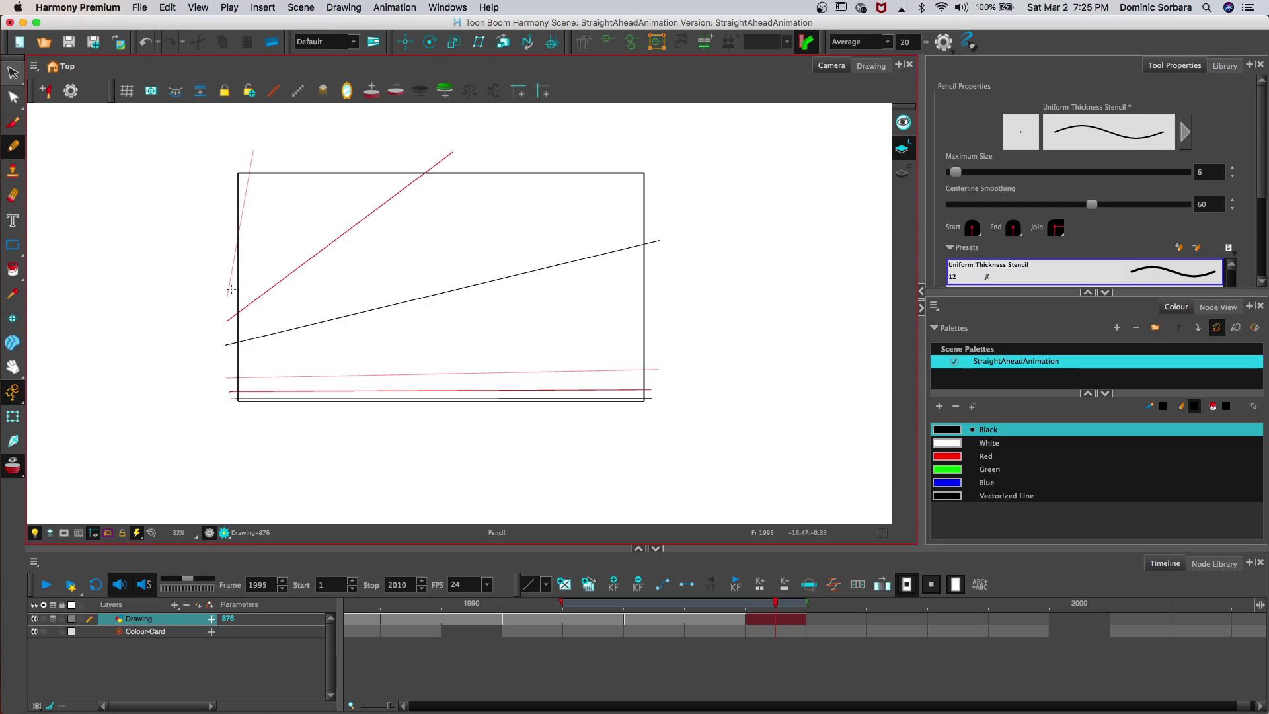
pyautogui.moveTo(224, 227); pyautogui.dragTo(285, 156)
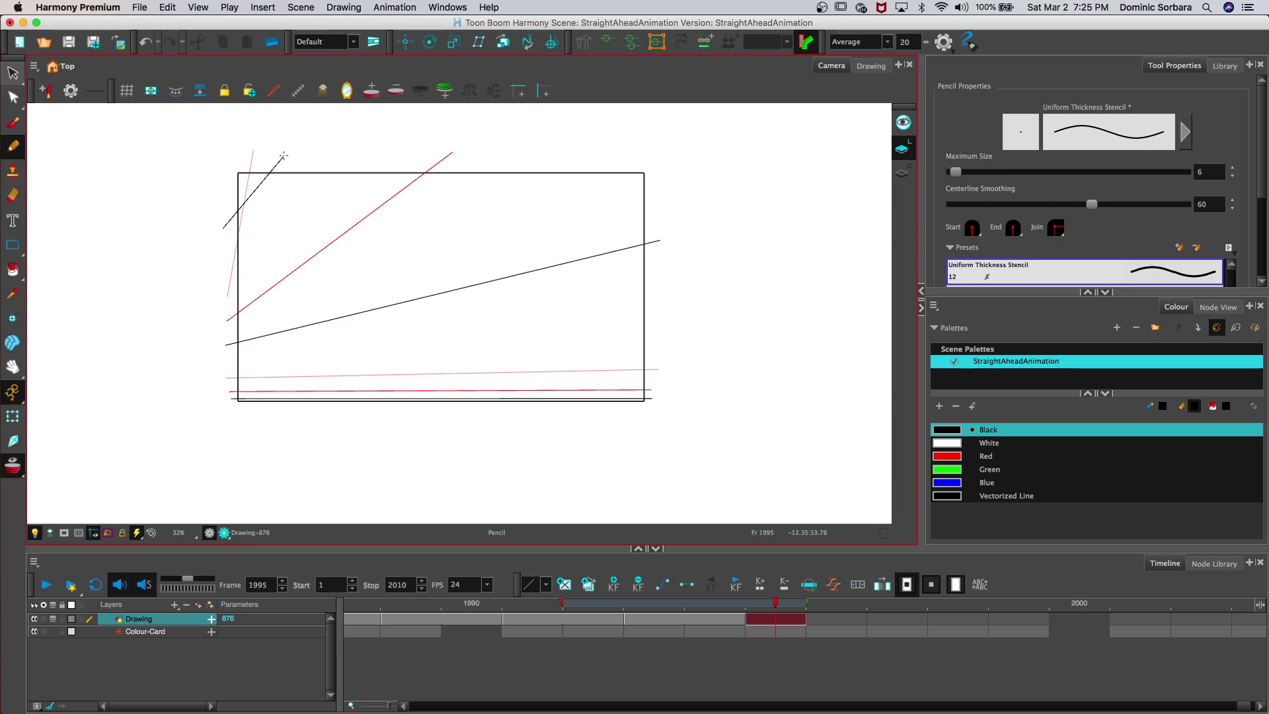
pyautogui.click(56, 620)
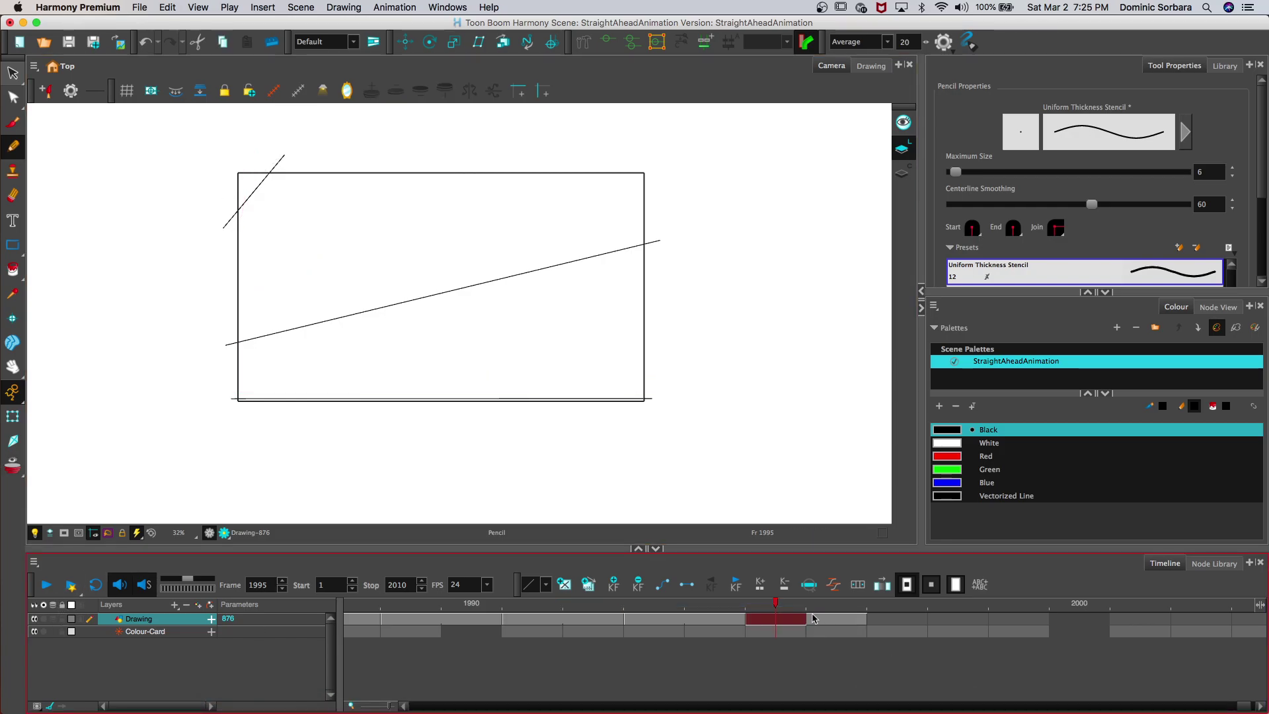
# Step: Step back to the wavy-line drawing on frame 1965, play the animation through the new lines, and stop playback
pyautogui.moveTo(779, 604); pyautogui.dragTo(392, 584)
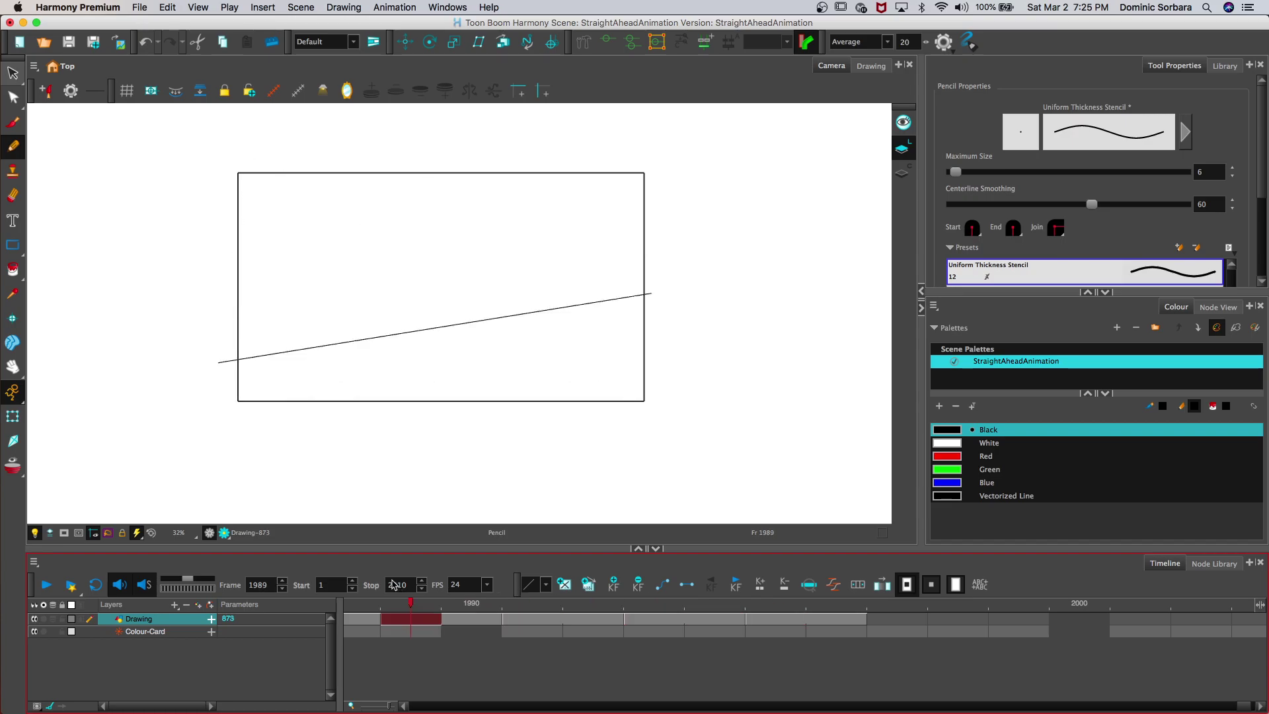
pyautogui.press(',')
pyautogui.press(',')
pyautogui.press(',')
pyautogui.press(',')
pyautogui.press(',')
pyautogui.press(',')
pyautogui.press(',')
pyautogui.press(',')
pyautogui.press(',')
pyautogui.press(',')
pyautogui.press(',')
pyautogui.press(',')
pyautogui.press(',')
pyautogui.press(',')
pyautogui.press(',')
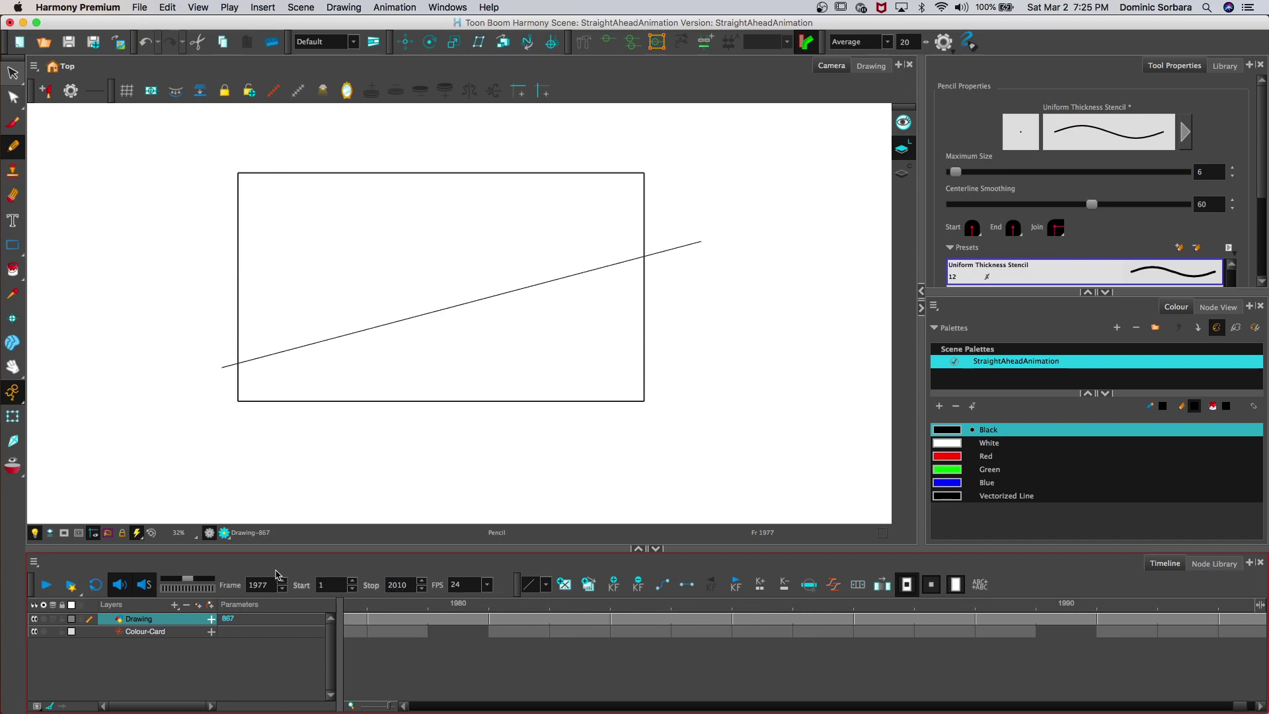
pyautogui.press(',')
pyautogui.press(',')
pyautogui.press(',')
pyautogui.press(',')
pyautogui.press(',')
pyautogui.press(',')
pyautogui.press(',')
pyautogui.press(',')
pyautogui.press(',')
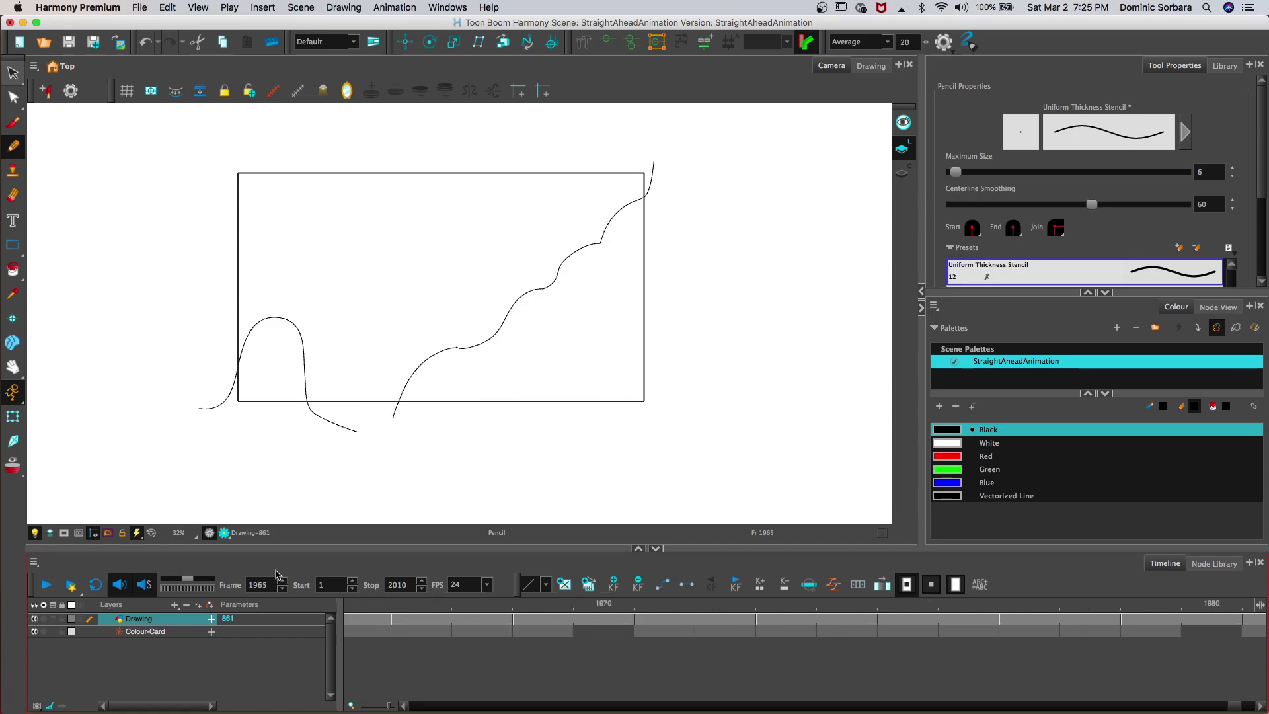
pyautogui.click(45, 584)
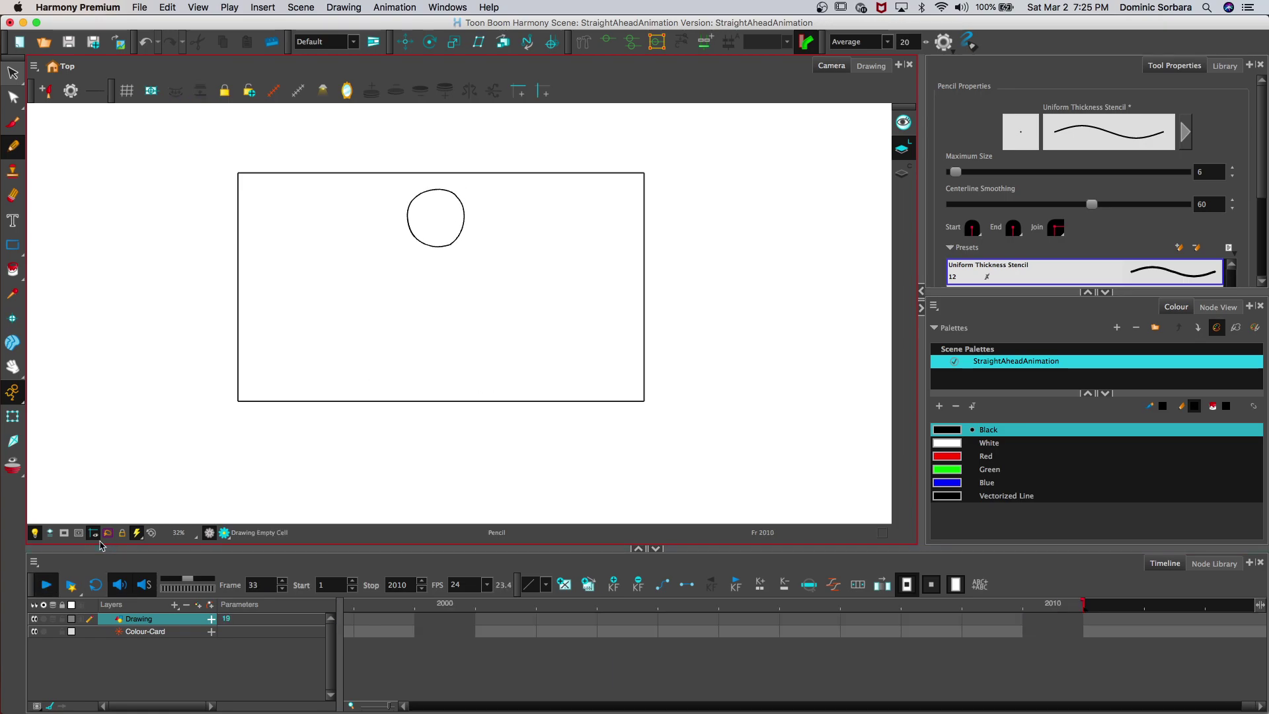
pyautogui.click(36, 586)
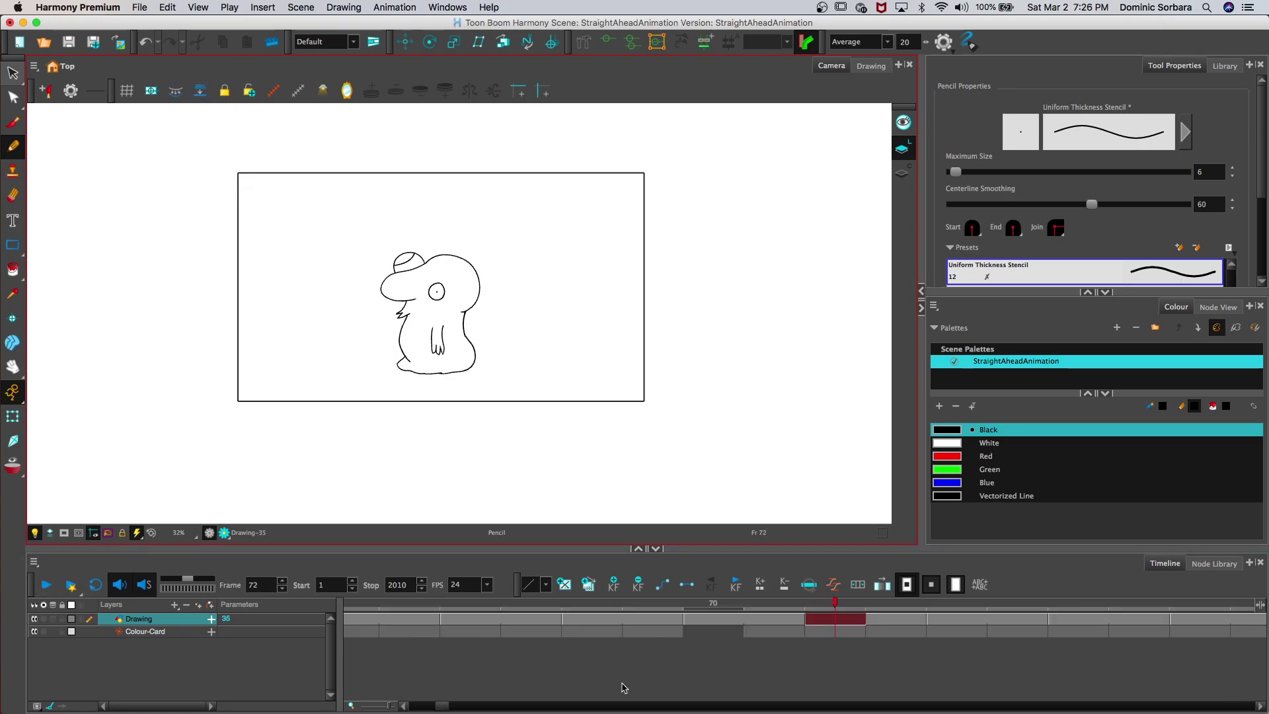
# Step: On frame 1997, pencil a nearly horizontal low line and a diagonal crossing the camera frame's left and top edges, using onion skin as reference
pyautogui.moveTo(438, 706); pyautogui.dragTo(1249, 707)
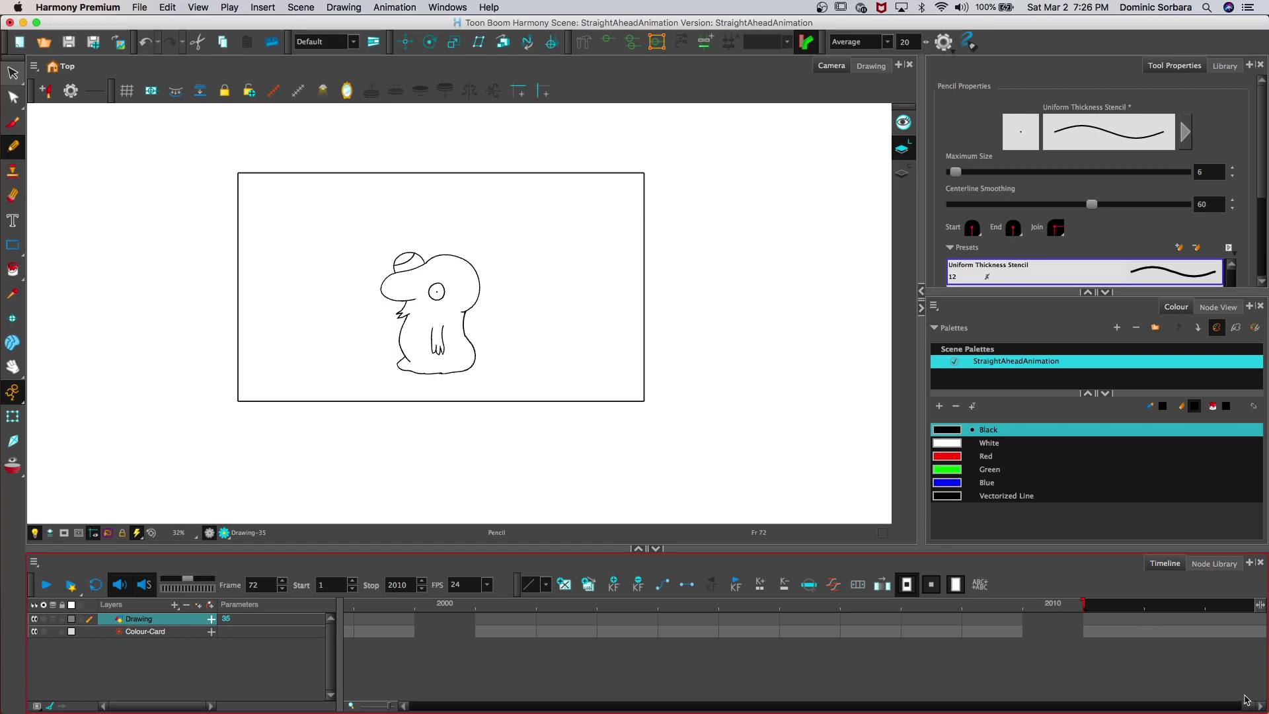
pyautogui.moveTo(1251, 707); pyautogui.dragTo(1242, 706)
pyautogui.hscroll(4, 1242, 709)
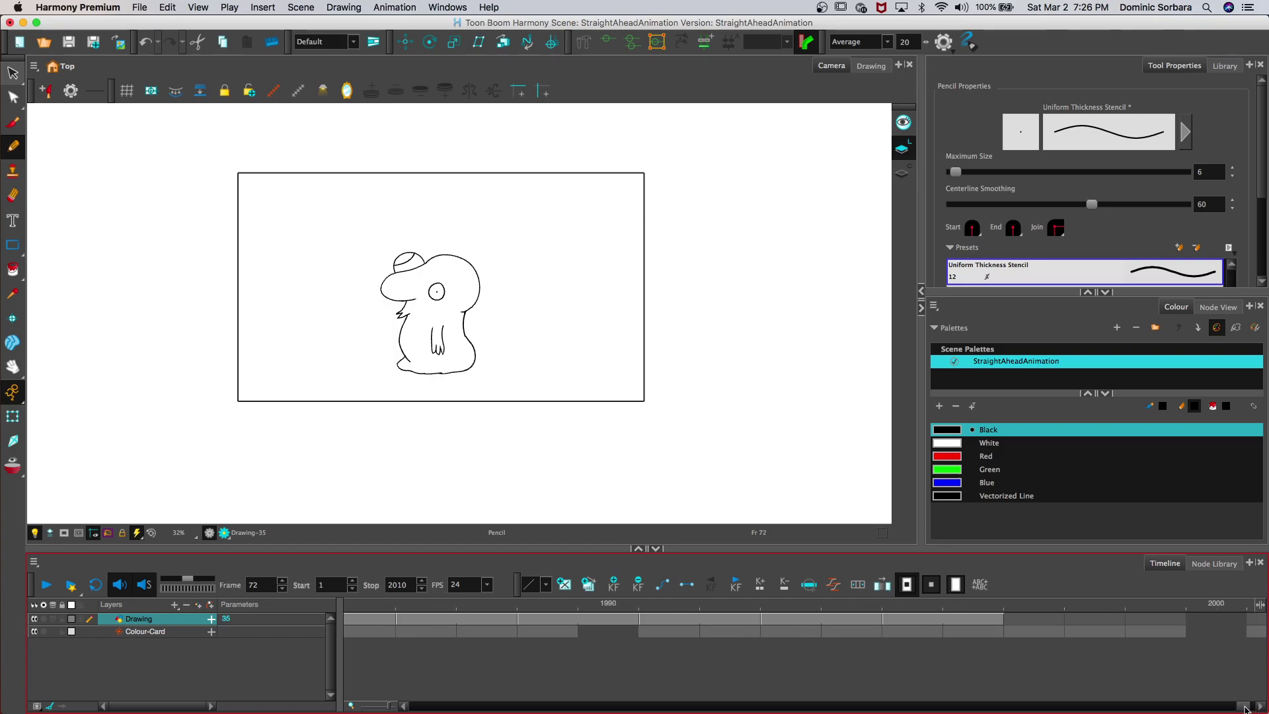
pyautogui.click(992, 619)
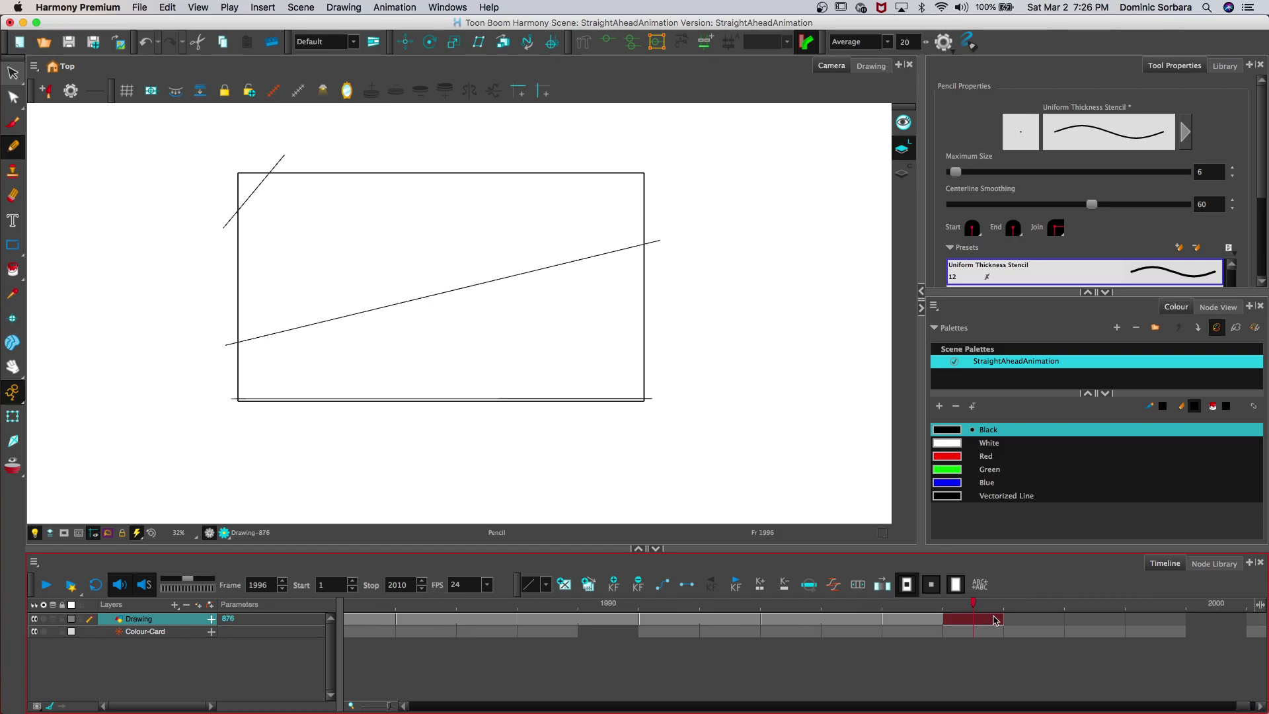
pyautogui.click(1012, 603)
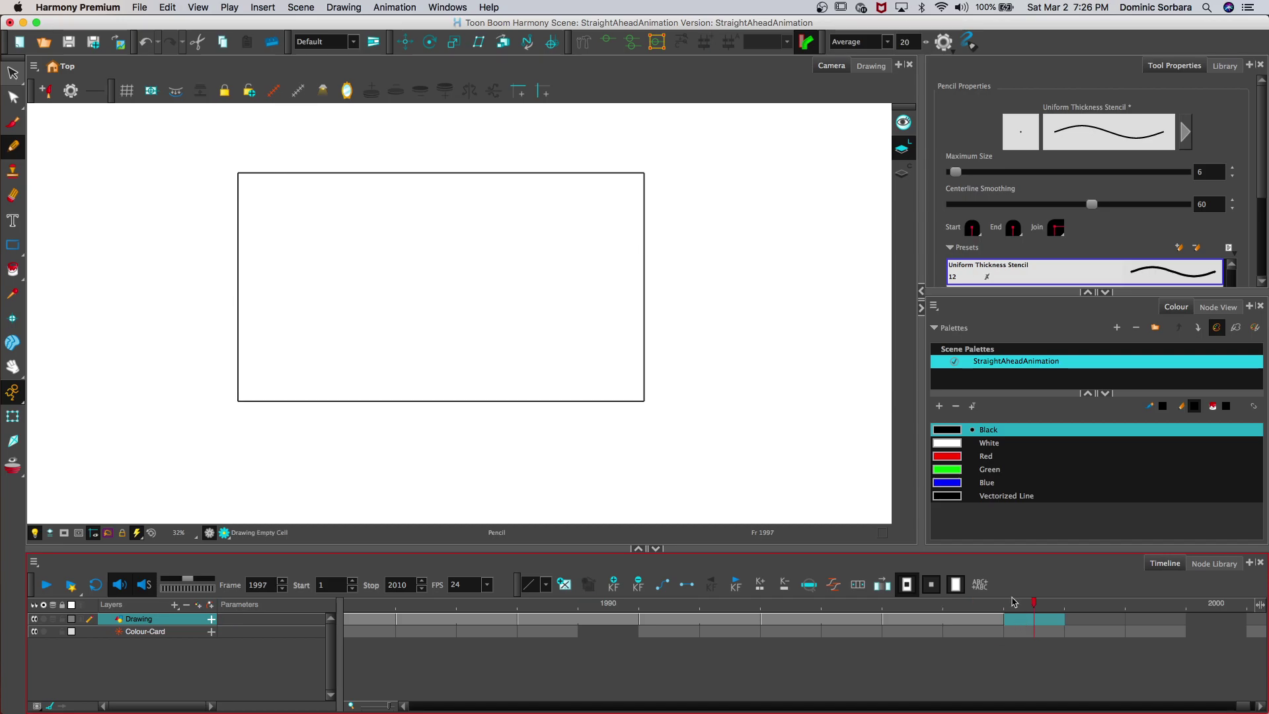
pyautogui.click(78, 533)
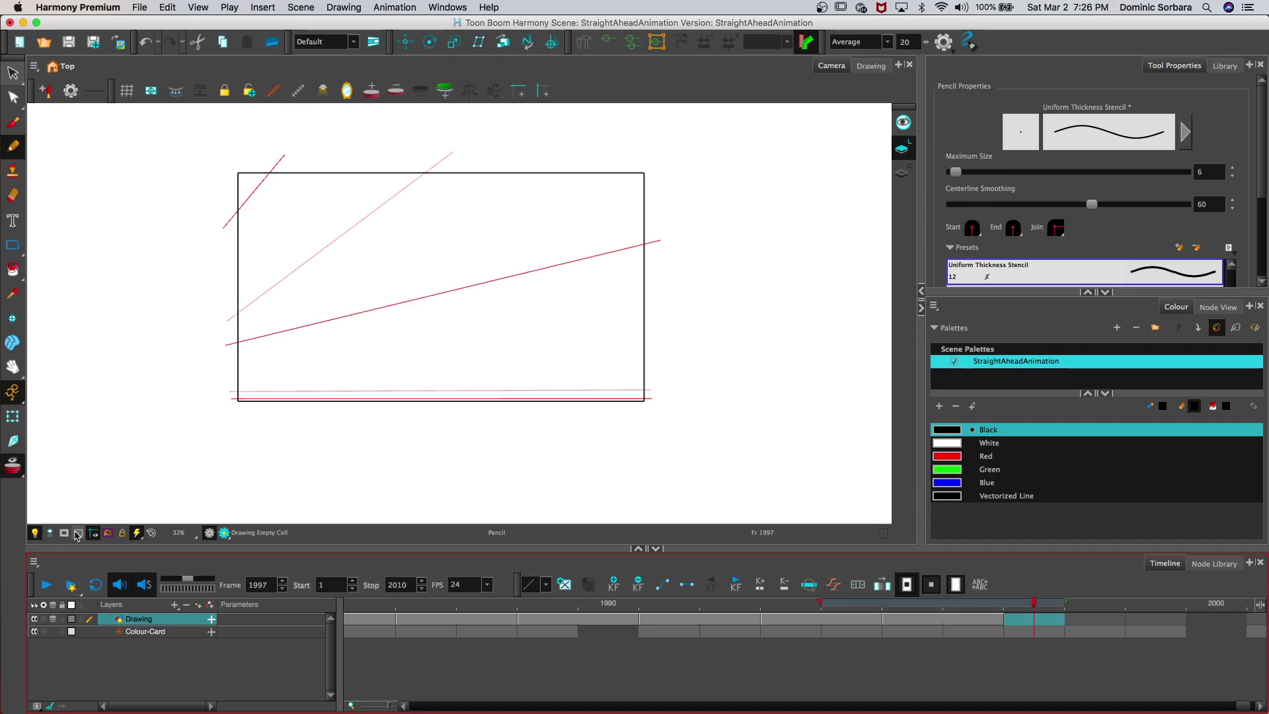
pyautogui.moveTo(230, 360); pyautogui.dragTo(650, 350)
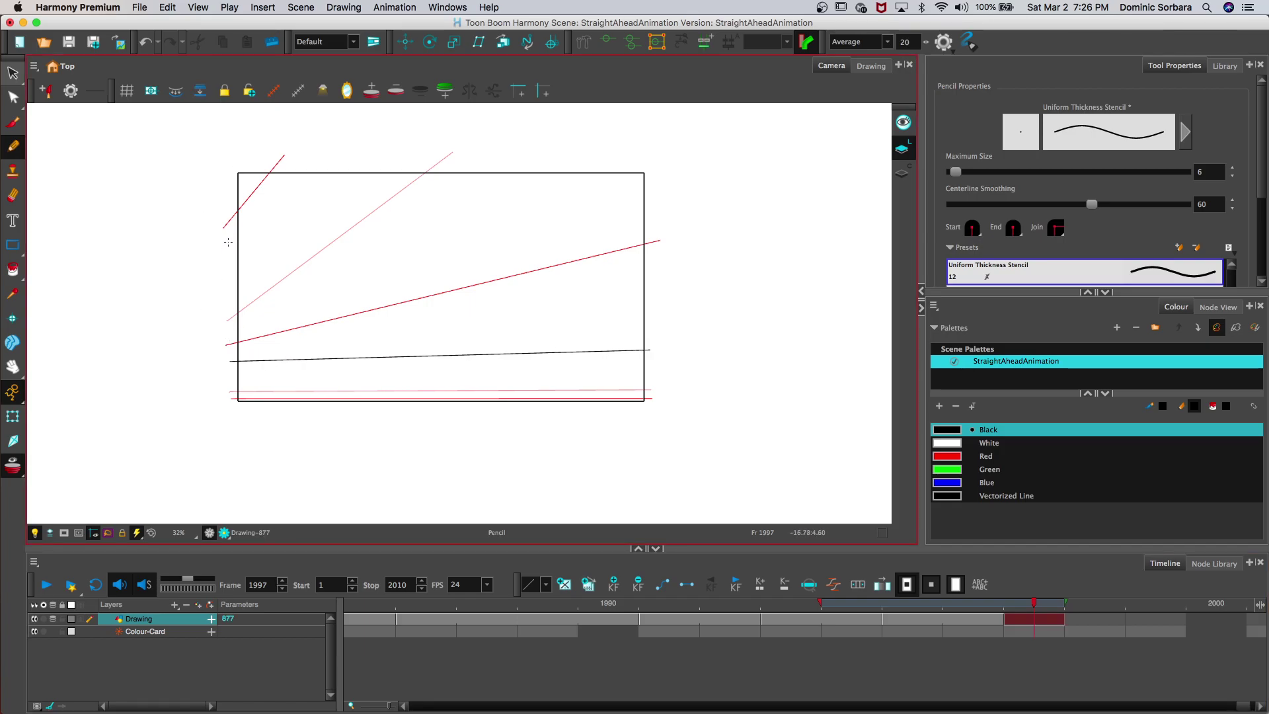
pyautogui.moveTo(225, 256); pyautogui.dragTo(527, 162)
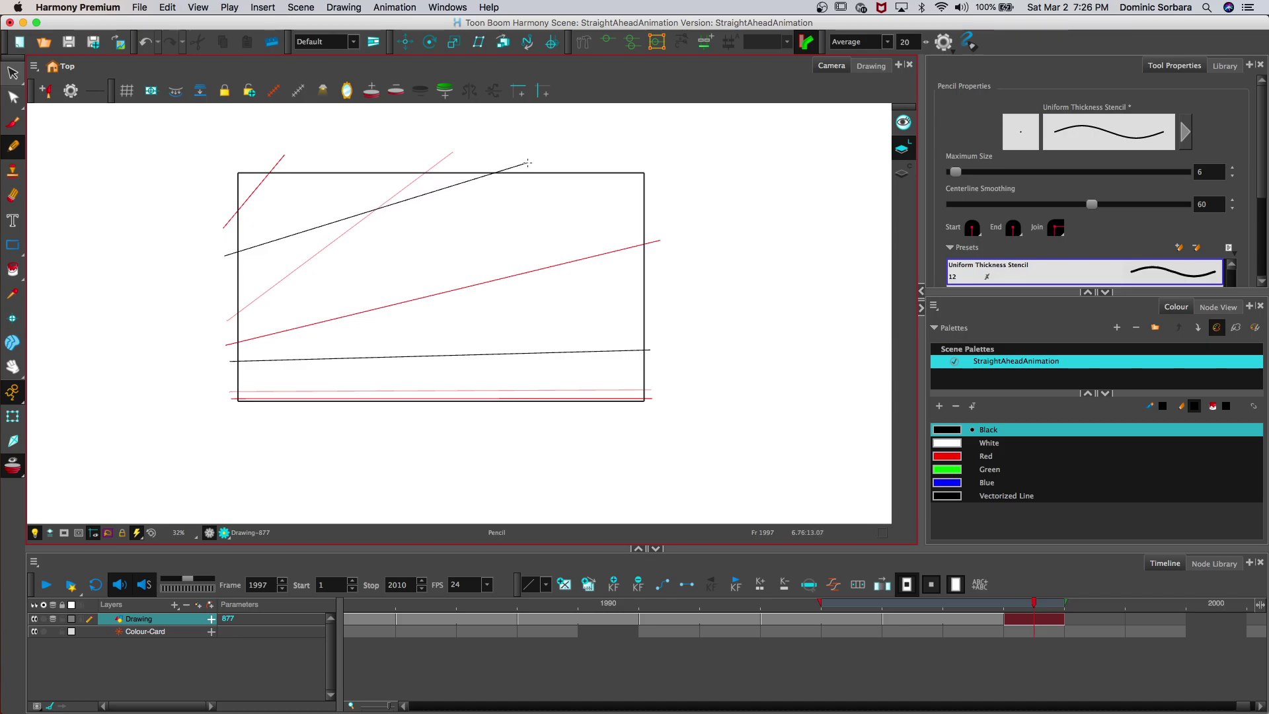
pyautogui.press('super+z')
pyautogui.moveTo(223, 284); pyautogui.dragTo(505, 156)
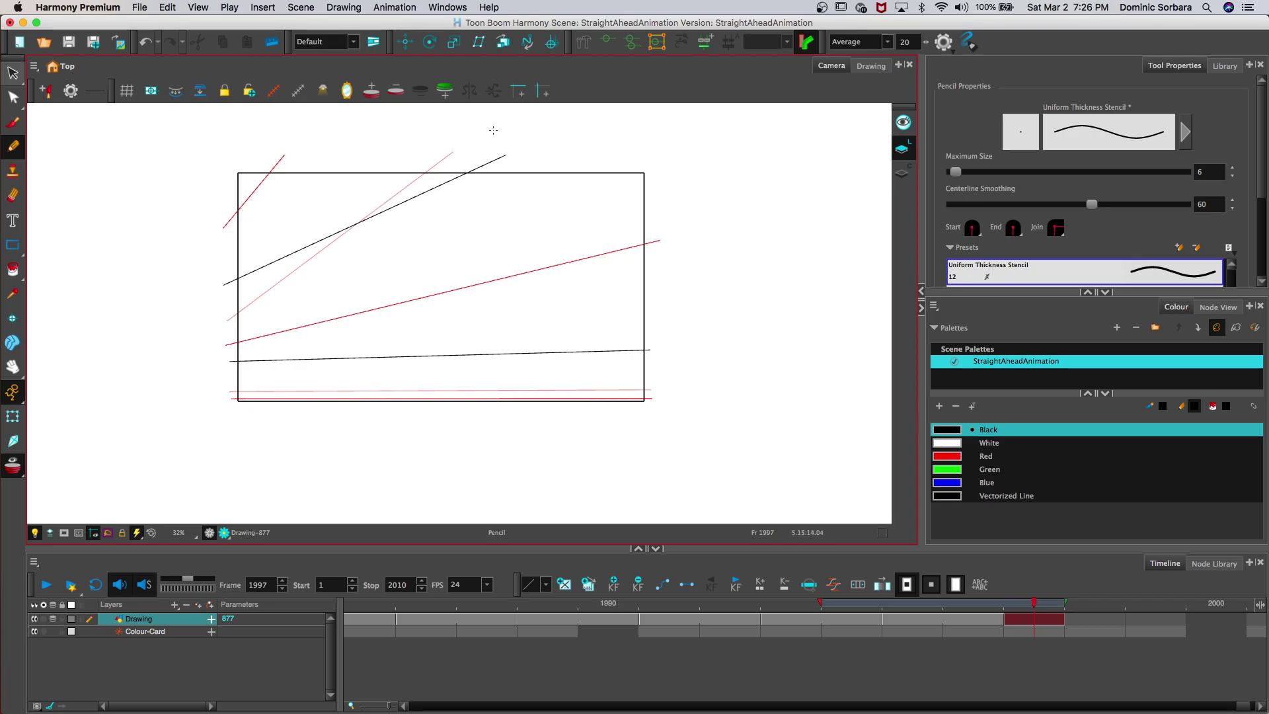
pyautogui.click(53, 619)
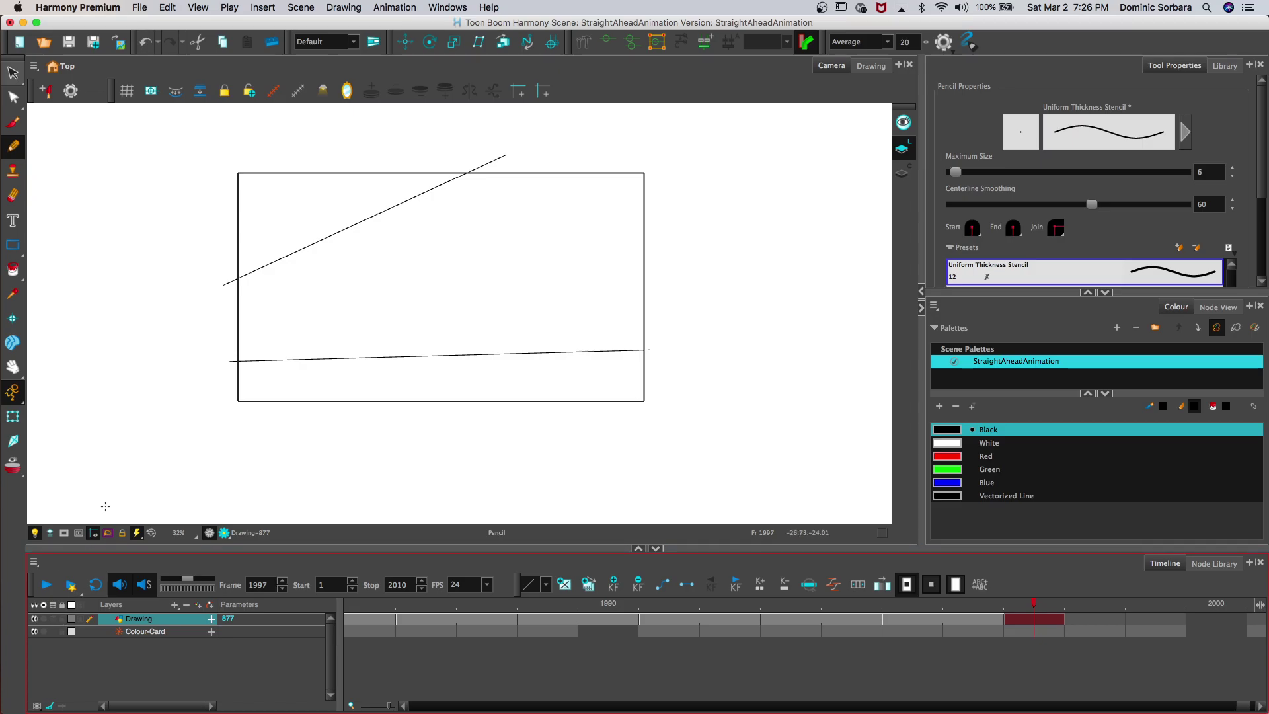
# Step: Hold frame 1997's drawing through 1998, and on frame 1999 pencil a low line, a gently rising middle line and a near-vertical line at the upper-left corner
pyautogui.click(713, 587)
pyautogui.click(713, 588)
pyautogui.moveTo(713, 590); pyautogui.dragTo(1068, 585)
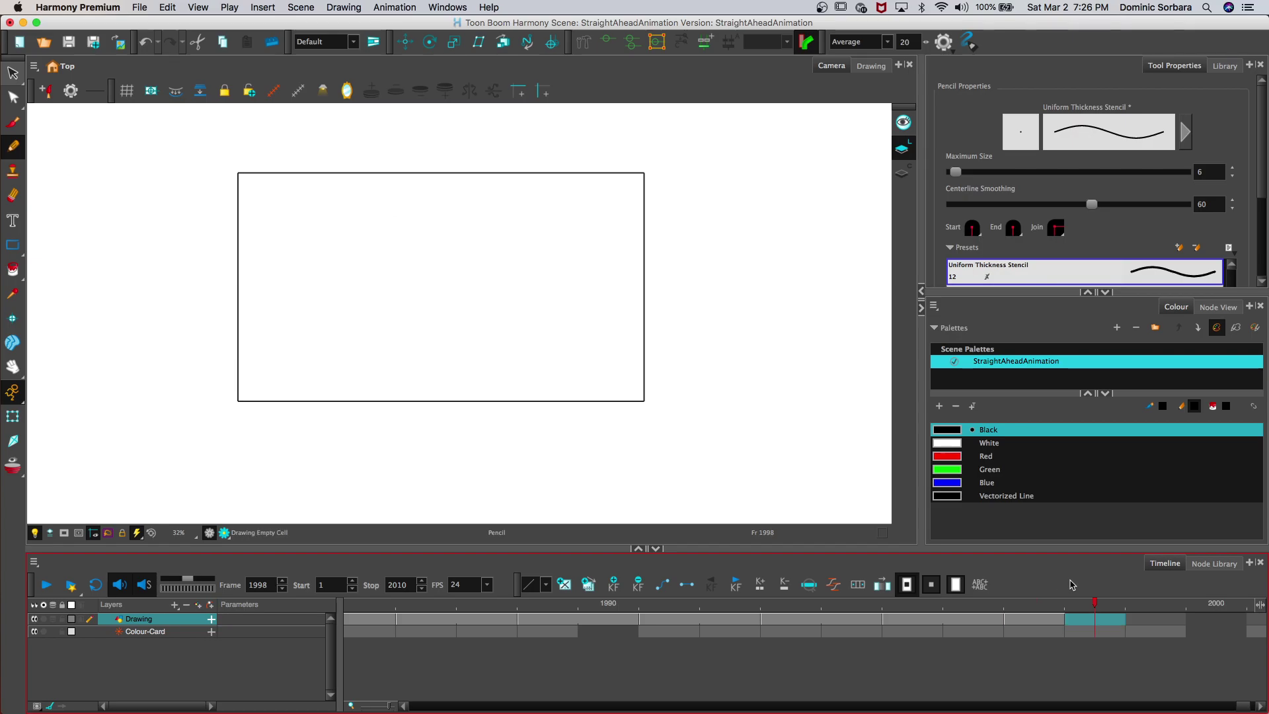
pyautogui.moveTo(1059, 624)
pyautogui.mouseDown()
pyautogui.moveTo(1098, 624)
pyautogui.moveTo(1136, 603)
pyautogui.mouseUp()
pyautogui.click(53, 620)
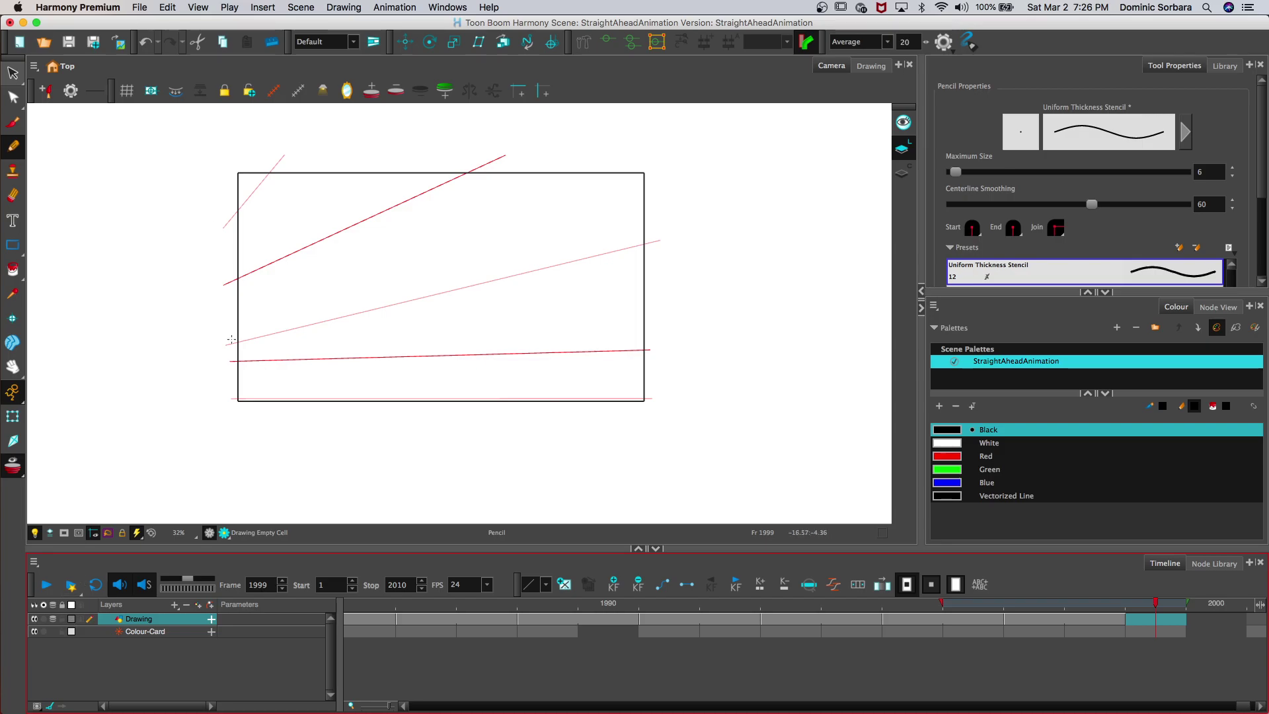
pyautogui.moveTo(233, 382); pyautogui.dragTo(651, 378)
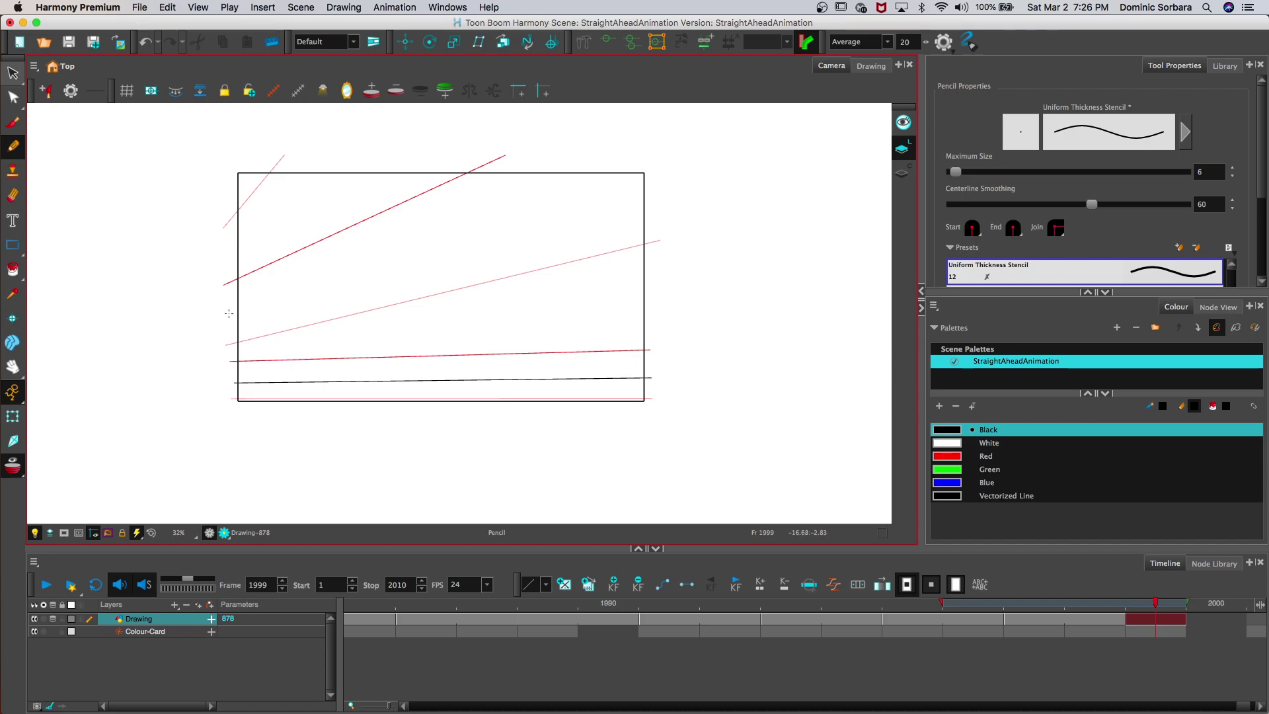
pyautogui.moveTo(229, 308)
pyautogui.mouseDown()
pyautogui.moveTo(550, 235)
pyautogui.moveTo(657, 234)
pyautogui.mouseUp()
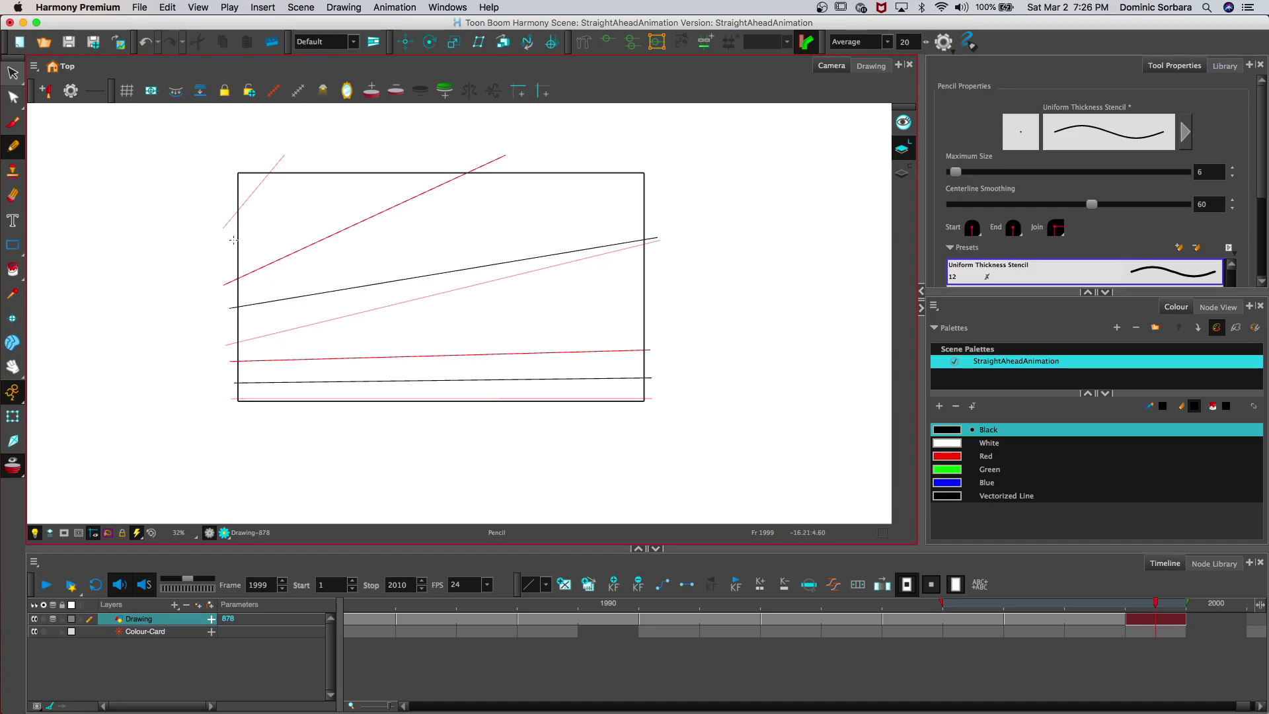
pyautogui.moveTo(238, 221); pyautogui.dragTo(250, 156)
pyautogui.click(54, 619)
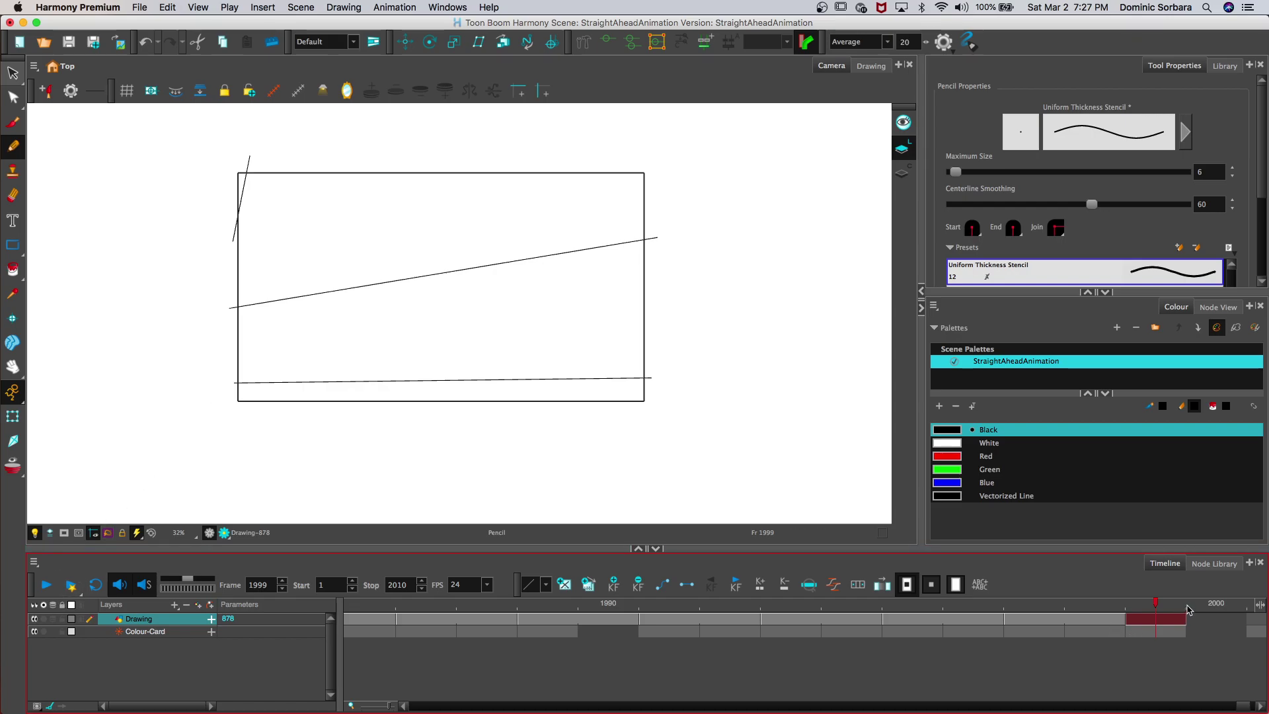
# Step: Scrub back through the recent line drawings and play the animation through frame 1999's new lines
pyautogui.click(818, 603)
pyautogui.moveTo(818, 603)
pyautogui.mouseDown()
pyautogui.moveTo(437, 603)
pyautogui.moveTo(884, 625)
pyautogui.mouseUp()
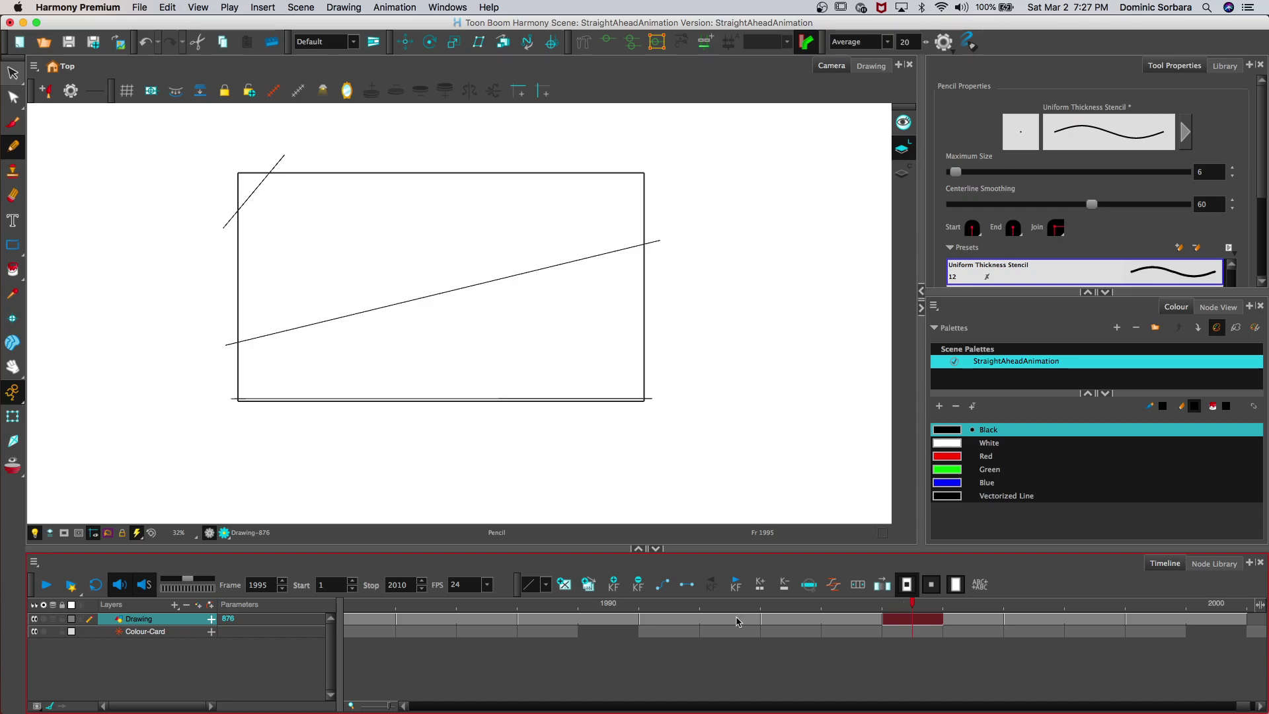
pyautogui.moveTo(756, 605)
pyautogui.mouseDown()
pyautogui.moveTo(482, 606)
pyautogui.moveTo(135, 565)
pyautogui.mouseUp()
pyautogui.click(42, 584)
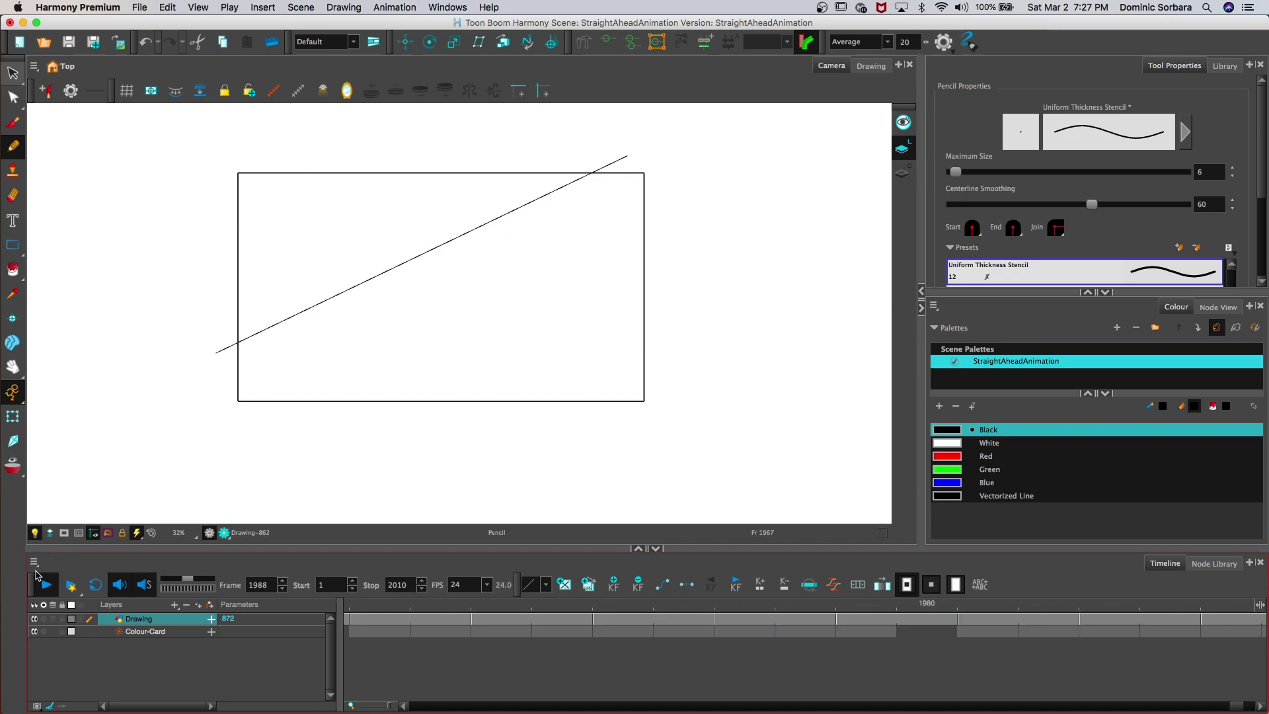
# Step: On frame 2001, pencil a low line, a nearly horizontal middle line and a diagonal crossing the upper-left corner, using onion skin as reference
pyautogui.click(443, 621)
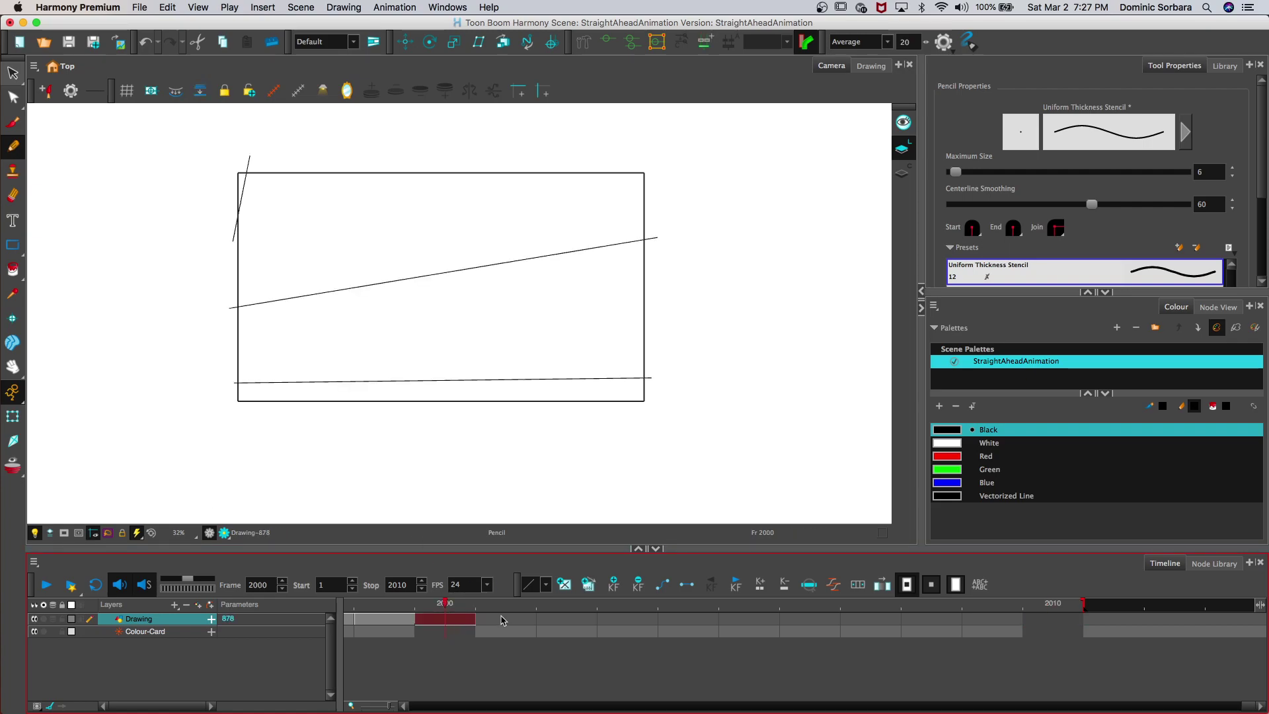
pyautogui.click(500, 621)
pyautogui.click(53, 619)
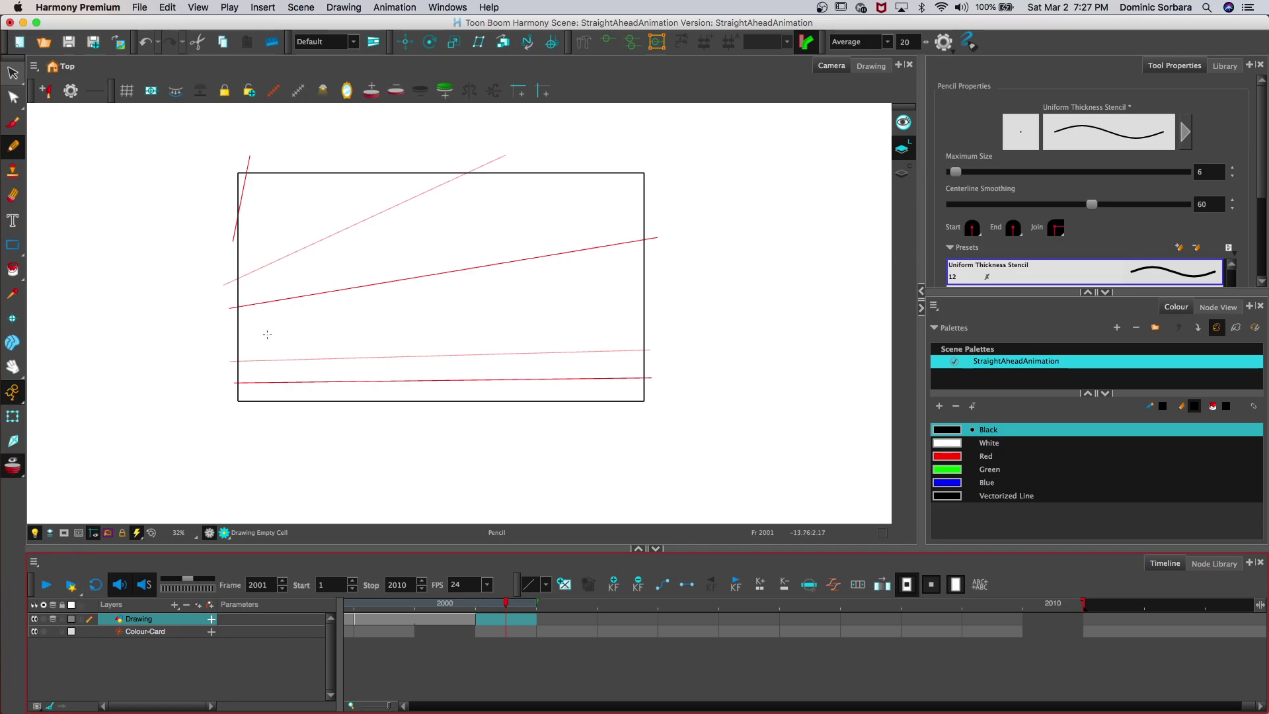
pyautogui.moveTo(233, 394); pyautogui.dragTo(653, 394)
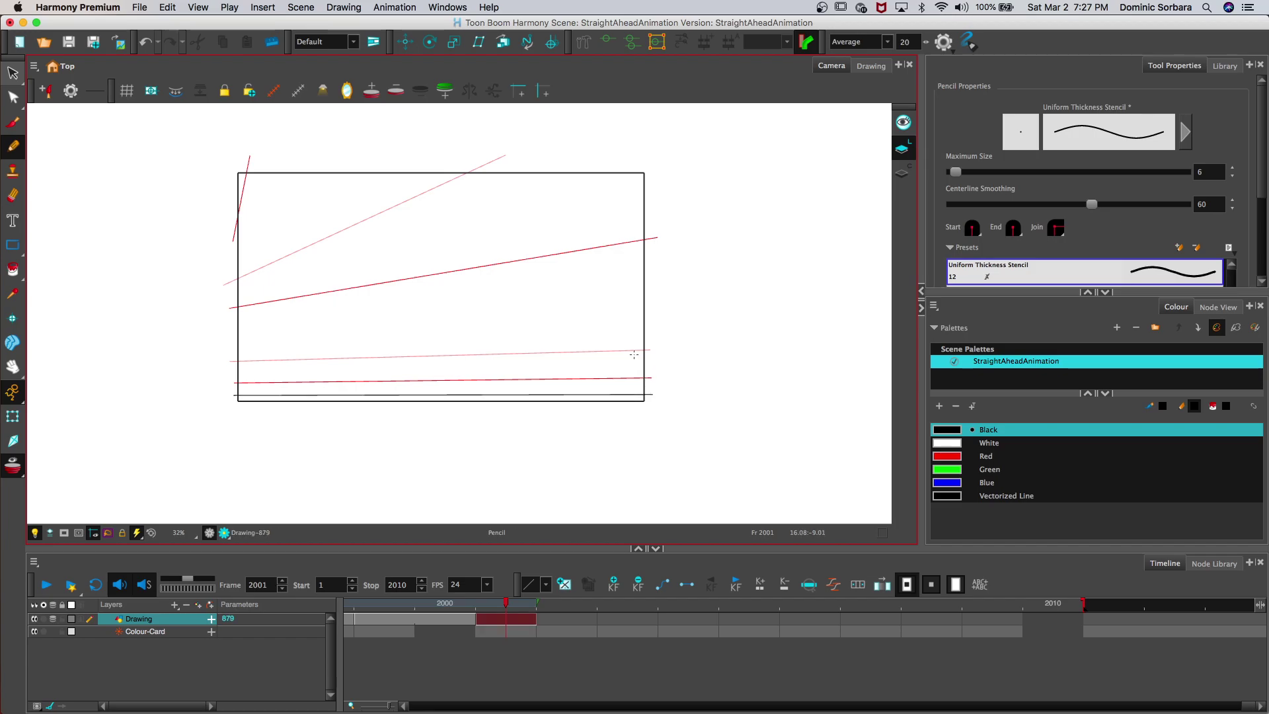
pyautogui.moveTo(233, 334); pyautogui.dragTo(653, 328)
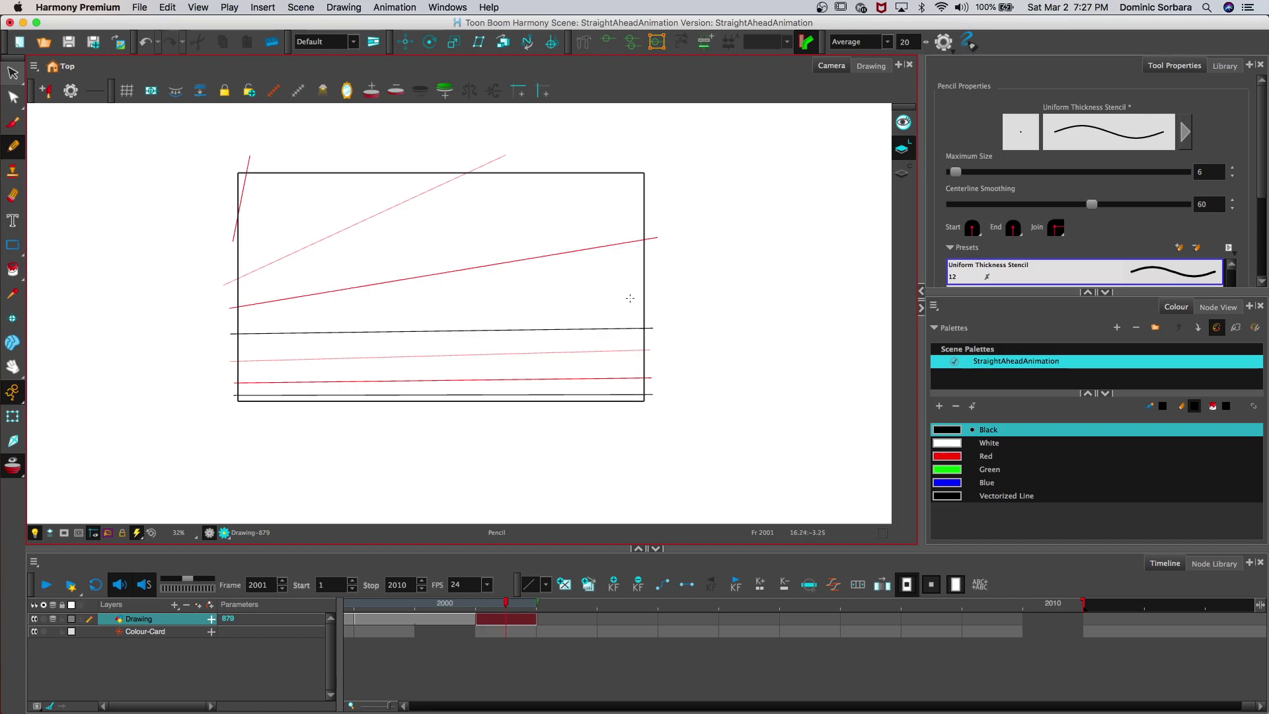
pyautogui.moveTo(231, 264); pyautogui.dragTo(438, 159)
pyautogui.click(54, 619)
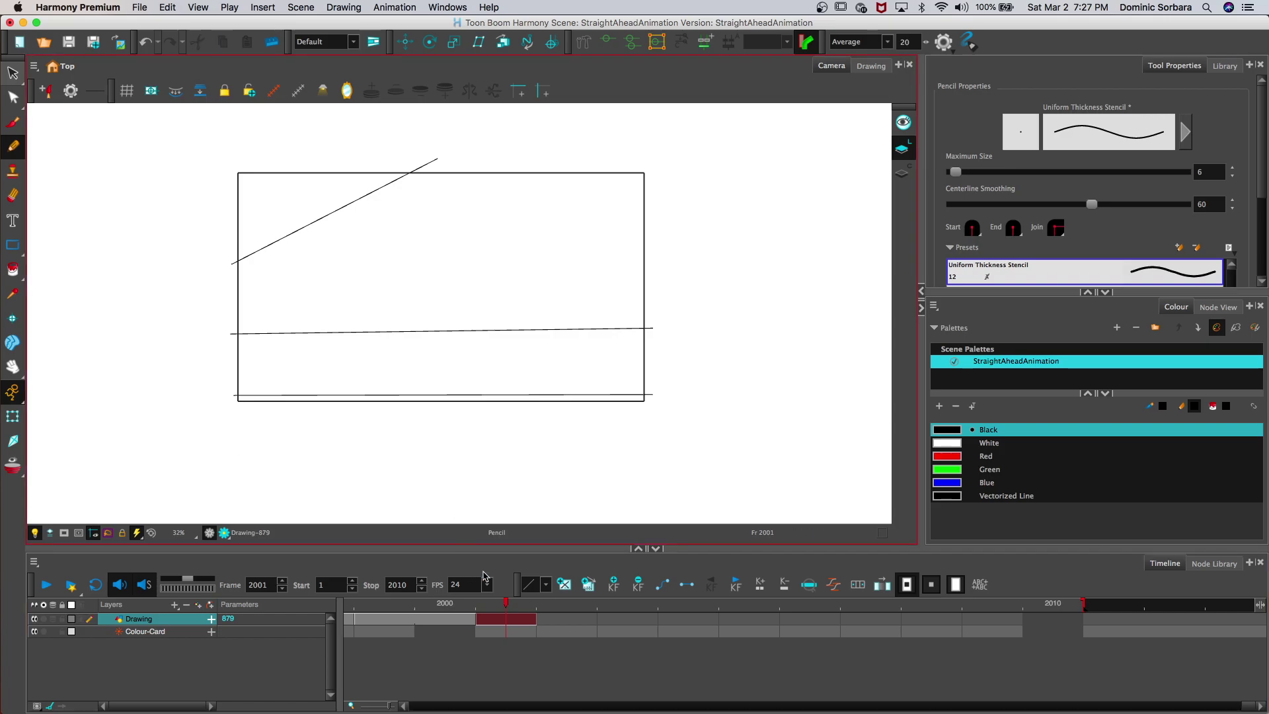
# Step: Hold frame 2001's drawing through 2002, and on frame 2003 pencil a nearly horizontal low line and a gently rising line above it
pyautogui.click(531, 619)
pyautogui.click(583, 621)
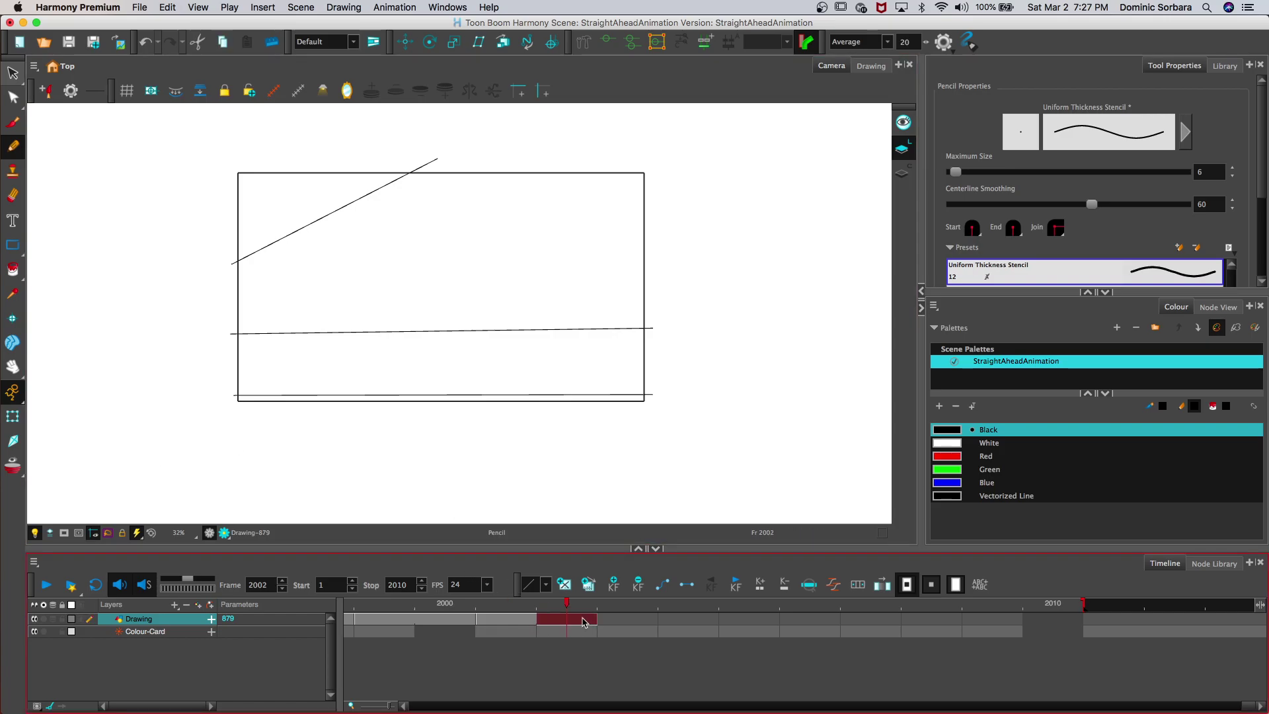
pyautogui.click(619, 622)
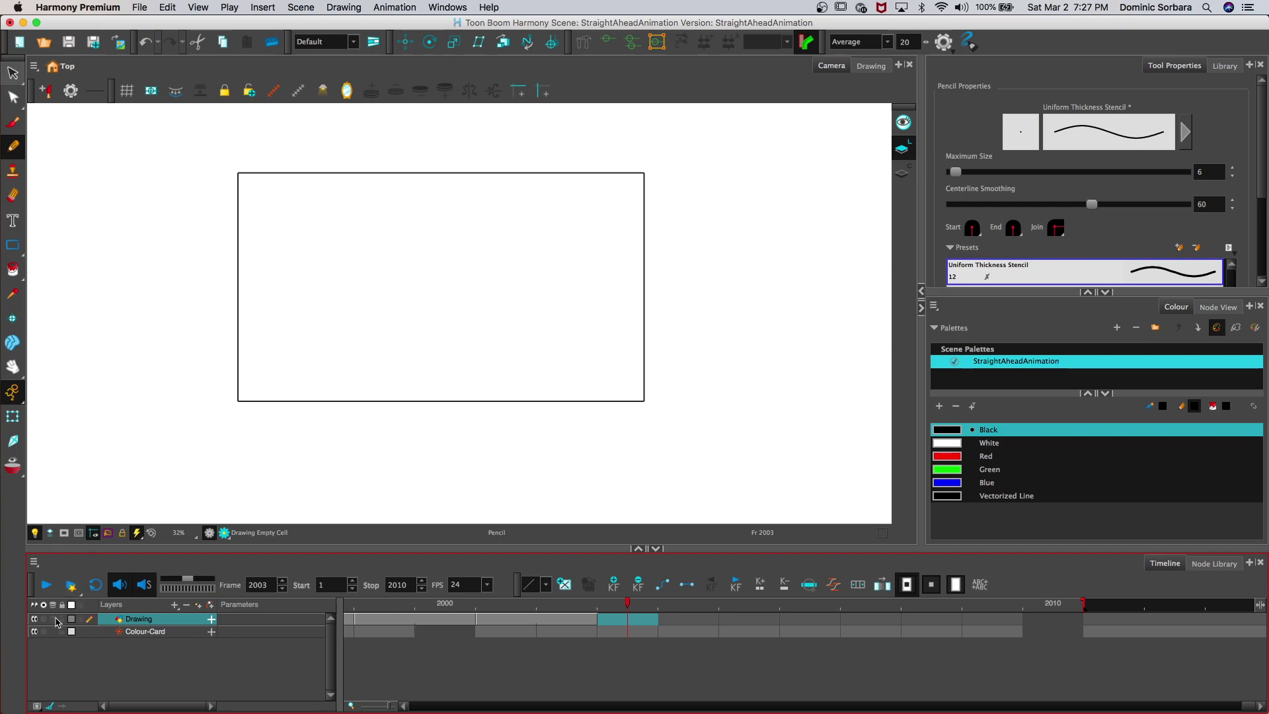
pyautogui.click(55, 619)
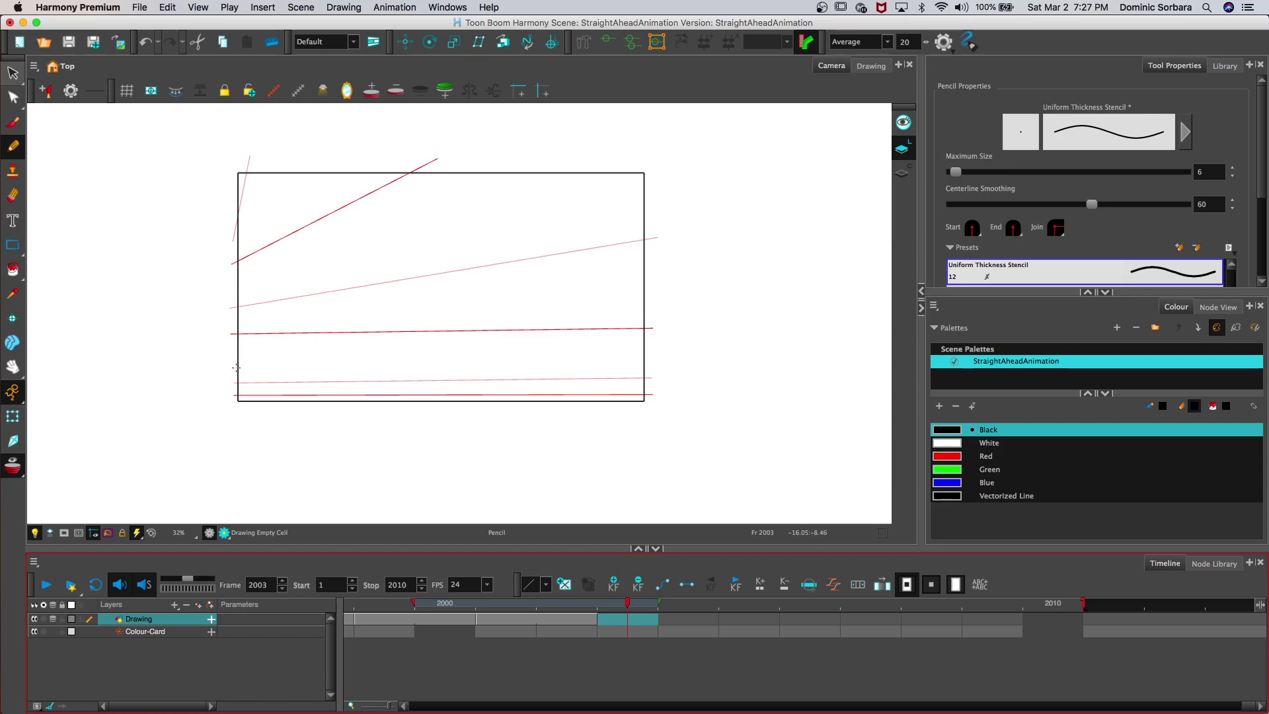
pyautogui.moveTo(228, 357); pyautogui.dragTo(653, 354)
pyautogui.moveTo(232, 287); pyautogui.dragTo(651, 228)
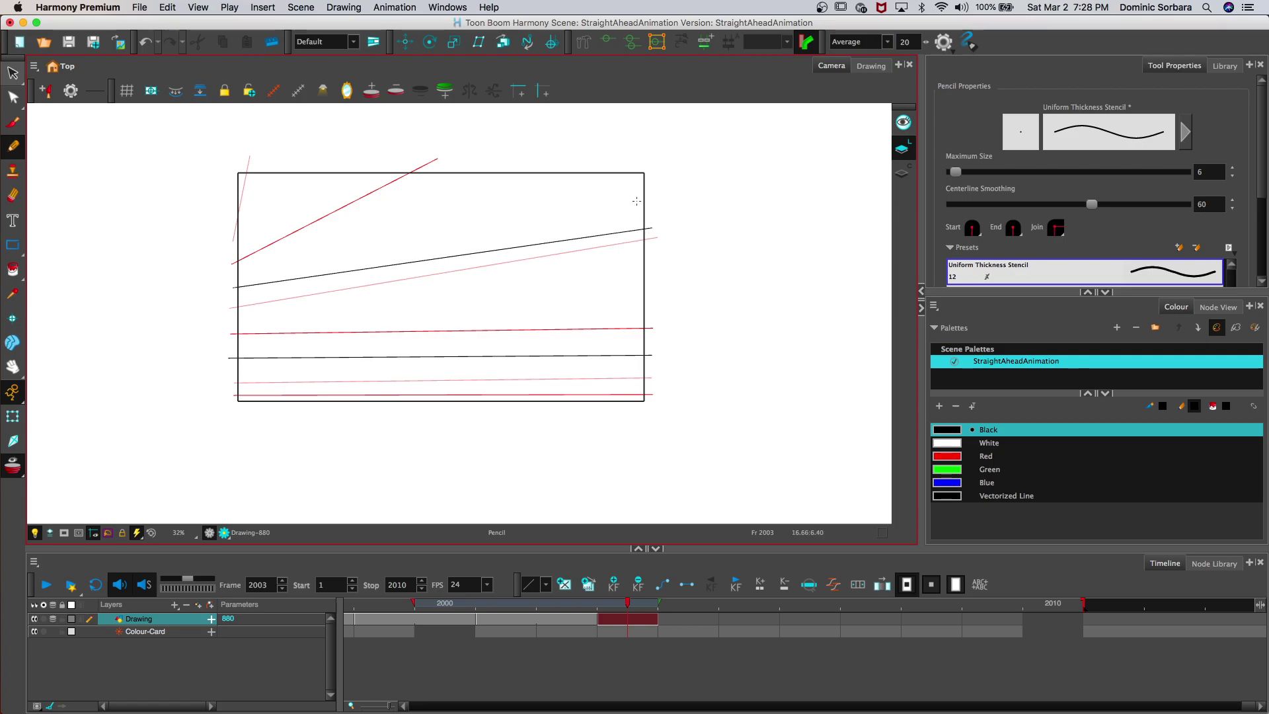
pyautogui.click(54, 619)
# Step: Hold frame 2003's drawing through 2004, step back to earlier drawings and play the animation through the new lines
pyautogui.moveTo(655, 619)
pyautogui.mouseDown()
pyautogui.moveTo(696, 622)
pyautogui.moveTo(119, 562)
pyautogui.mouseUp()
pyautogui.press(',')
pyautogui.press(',')
pyautogui.press(',')
pyautogui.press(',')
pyautogui.press(',')
pyautogui.press(',')
pyautogui.press(',')
pyautogui.press(',')
pyautogui.press(',')
pyautogui.press(',')
pyautogui.press(',')
pyautogui.press(',')
pyautogui.press(',')
pyautogui.click(48, 587)
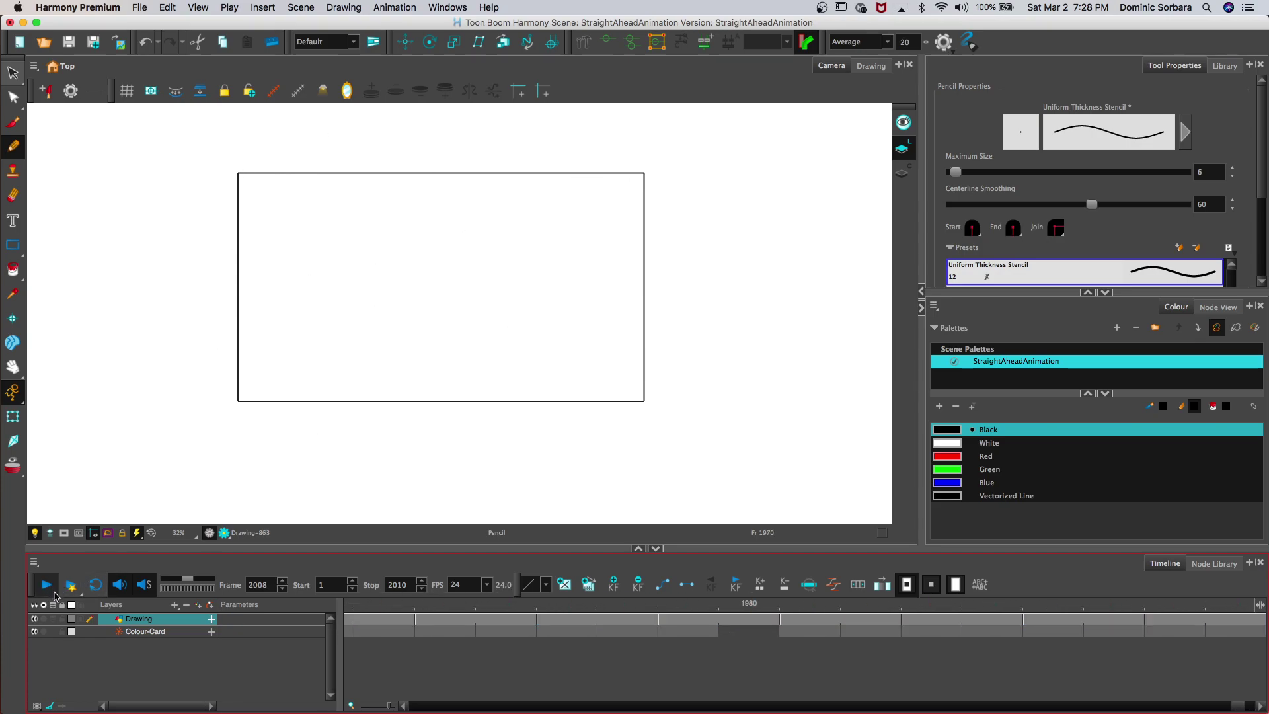
pyautogui.moveTo(502, 607); pyautogui.dragTo(688, 602)
pyautogui.click(744, 624)
# Step: On frame 2005, pencil a low horizontal line, a slightly rising middle line and a near-vertical line at the upper-left corner, using onion skin
pyautogui.click(687, 619)
pyautogui.click(730, 621)
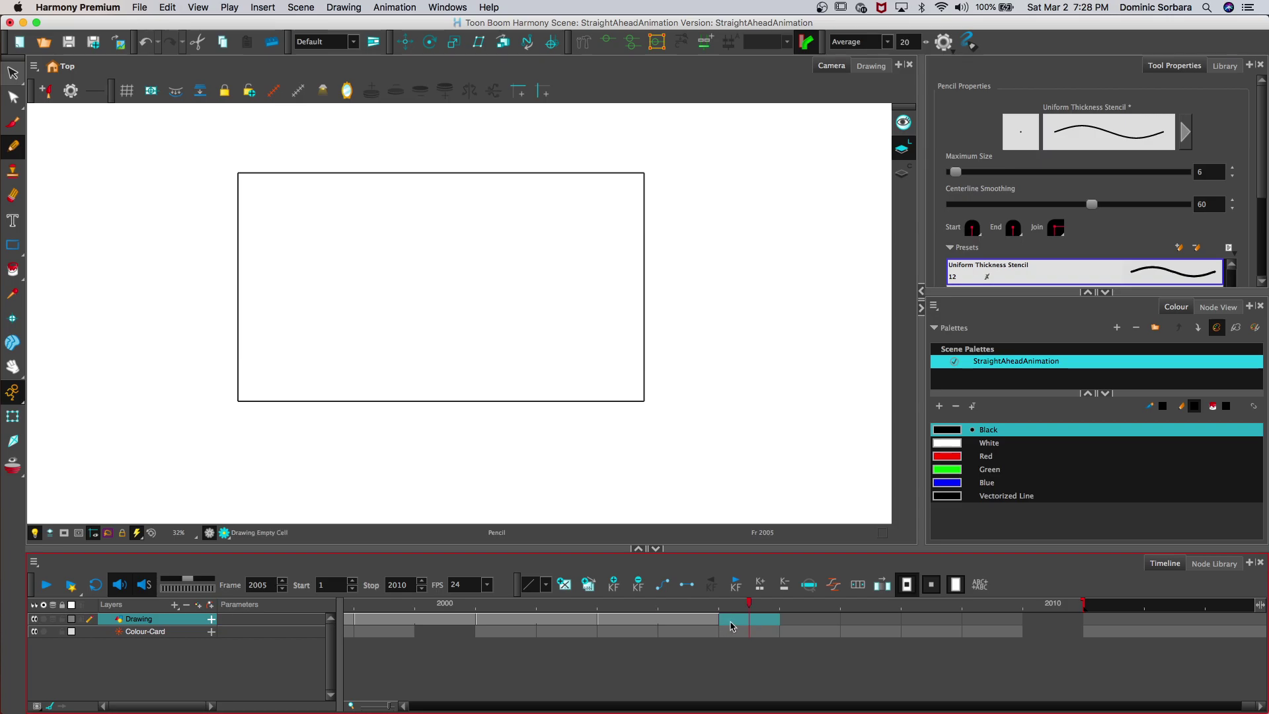
pyautogui.click(53, 620)
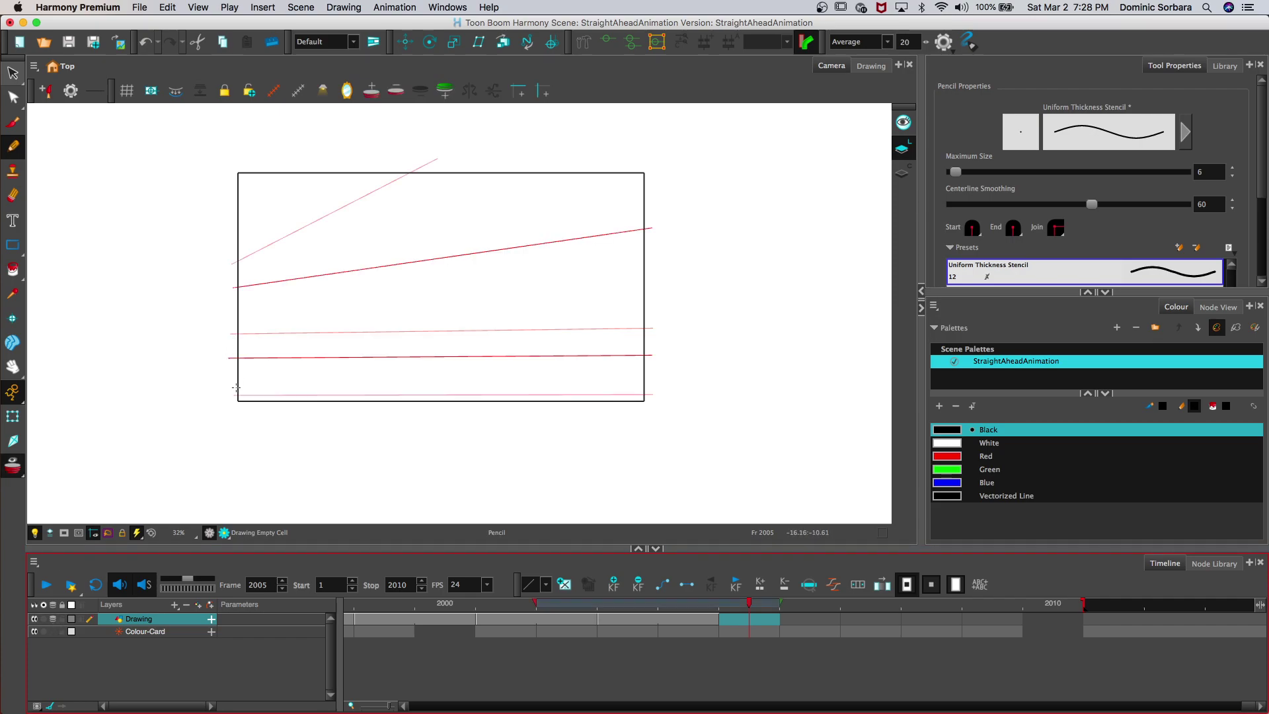
pyautogui.moveTo(233, 385); pyautogui.dragTo(653, 382)
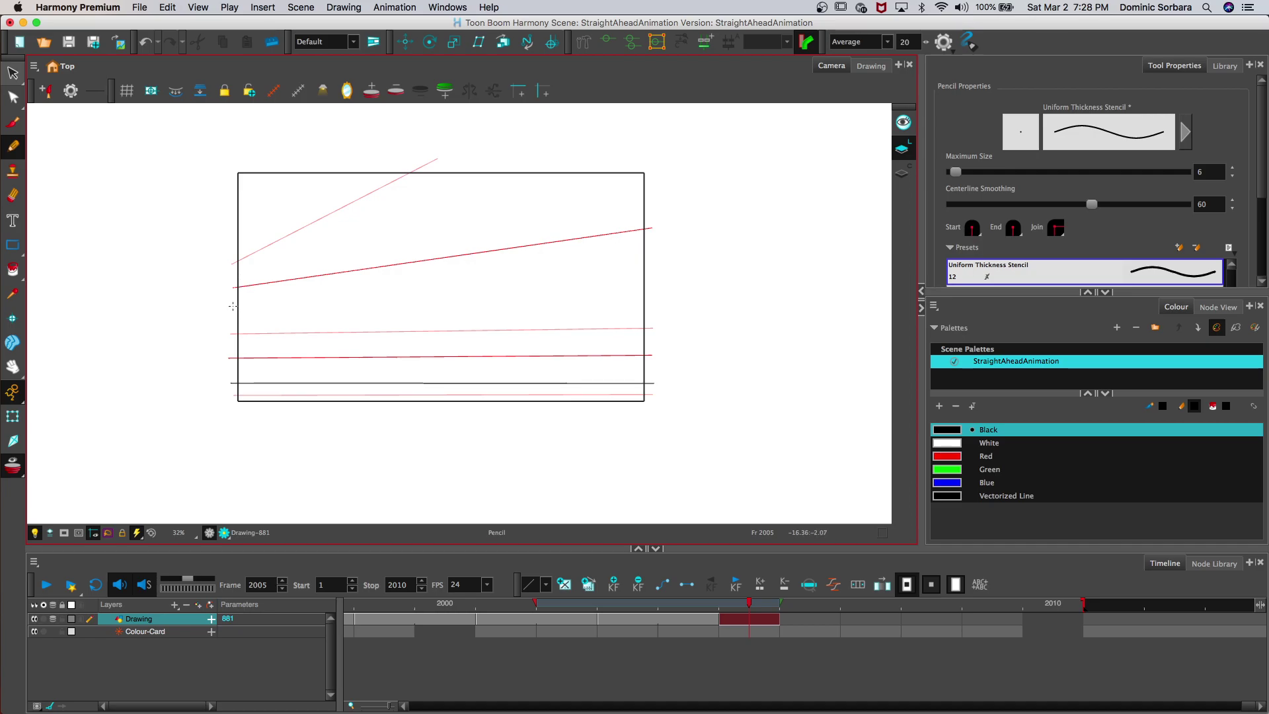
pyautogui.moveTo(233, 313); pyautogui.dragTo(658, 298)
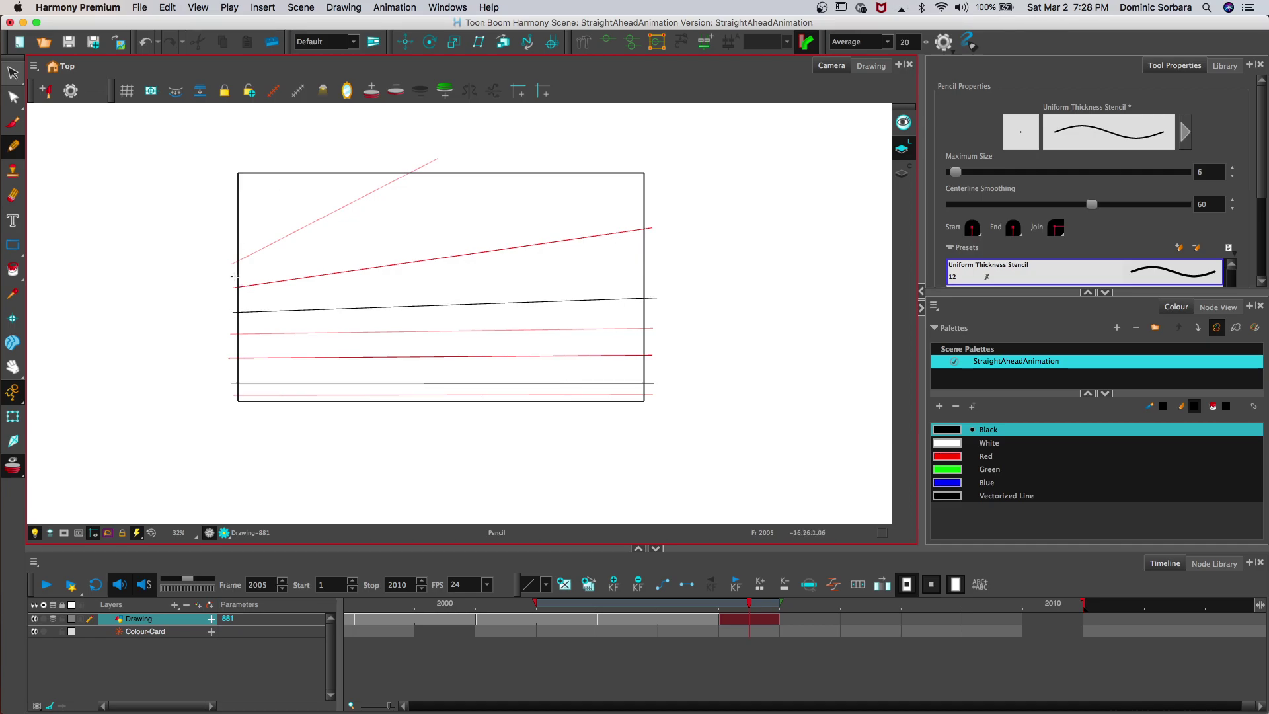
pyautogui.moveTo(233, 248); pyautogui.dragTo(245, 164)
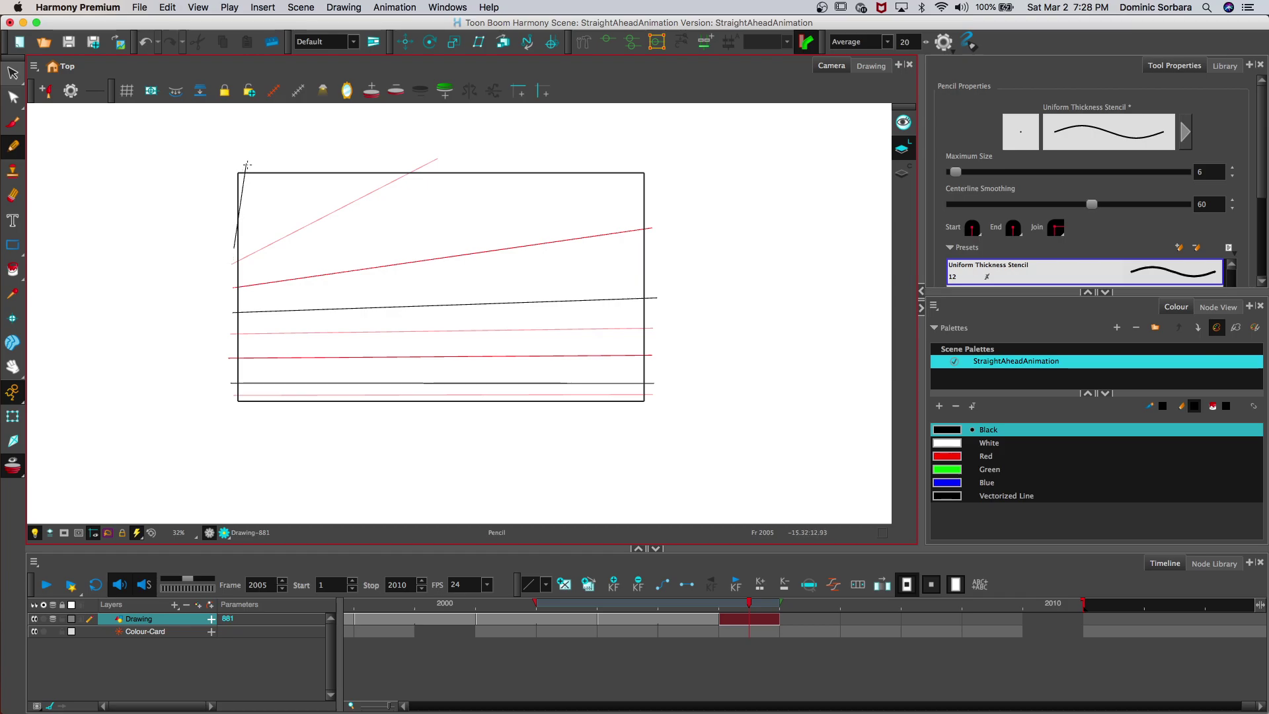
pyautogui.click(55, 620)
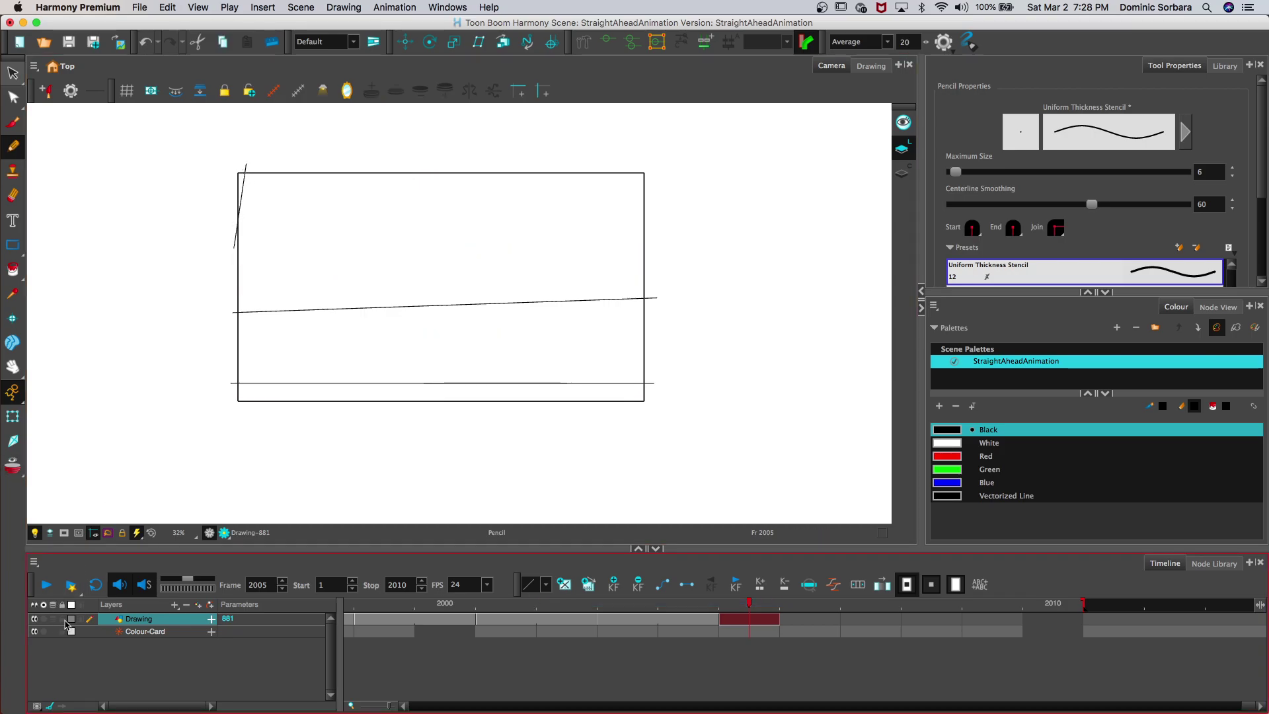
# Step: Hold frame 2005's drawing through 2006, and on 2007 pencil a line along the camera frame's bottom edge, a middle line and an upper-left diagonal
pyautogui.moveTo(774, 618); pyautogui.dragTo(829, 620)
pyautogui.click(880, 621)
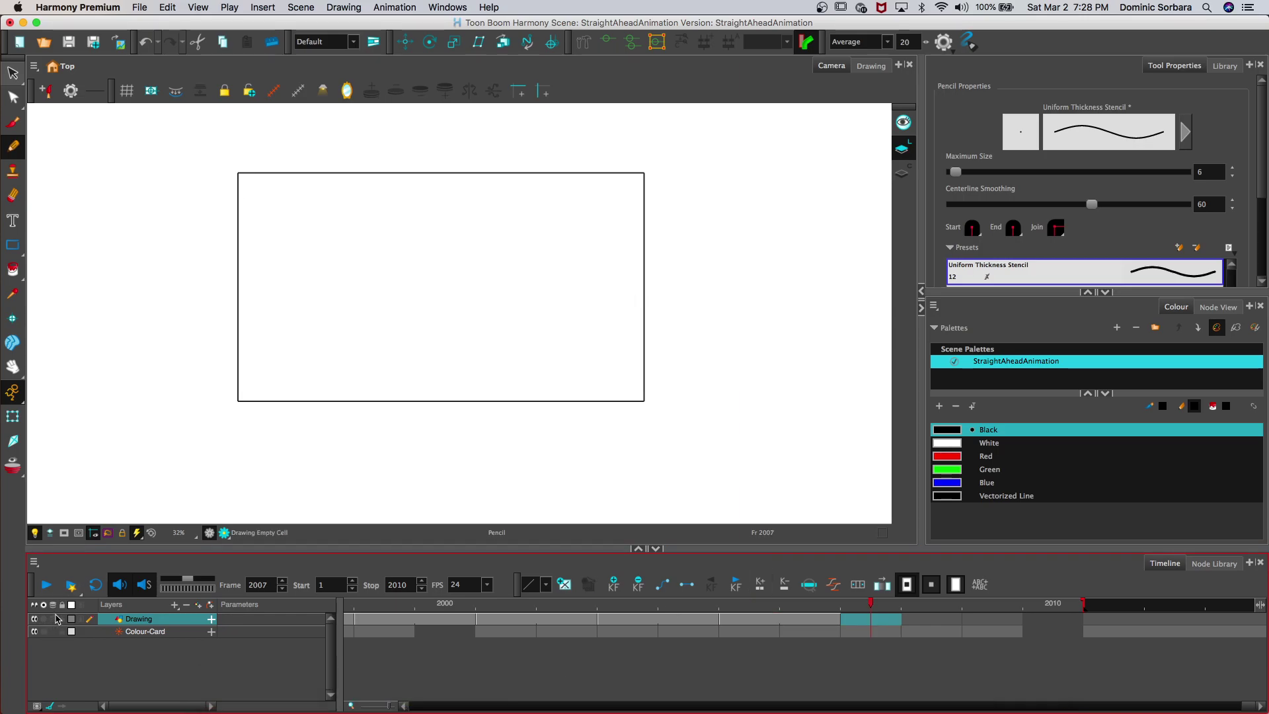
pyautogui.click(53, 620)
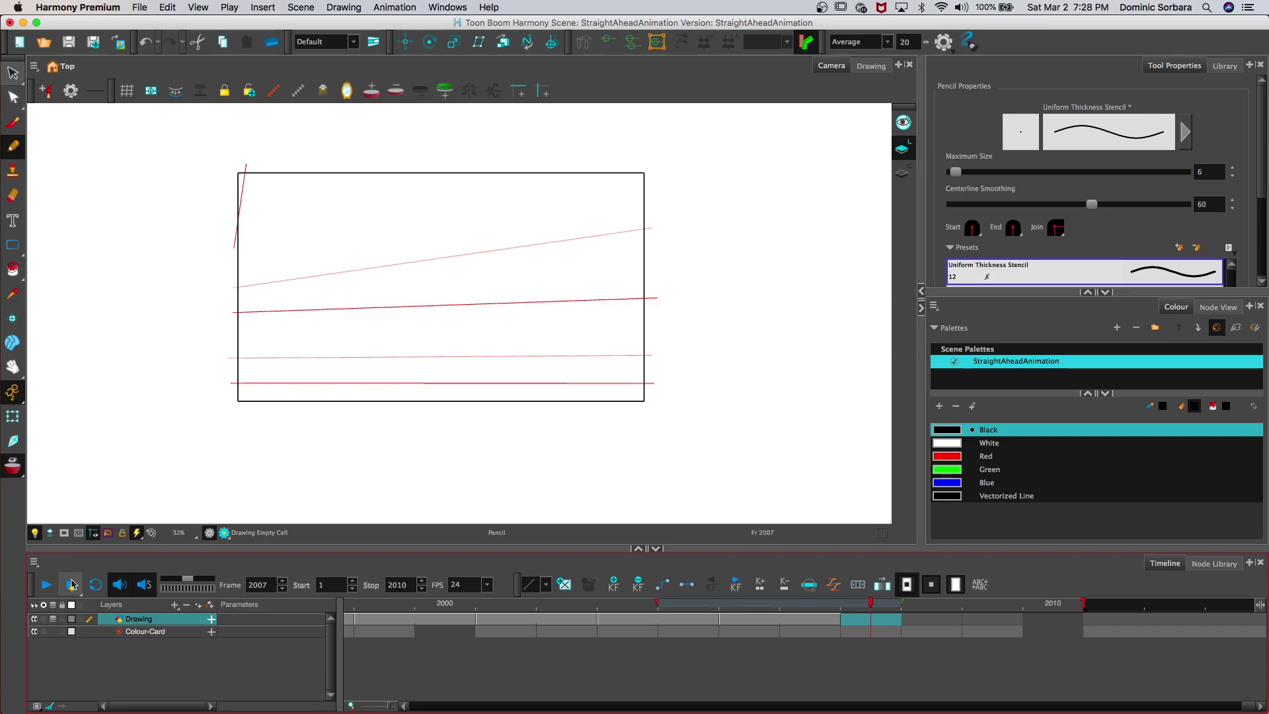
pyautogui.moveTo(234, 396); pyautogui.dragTo(646, 399)
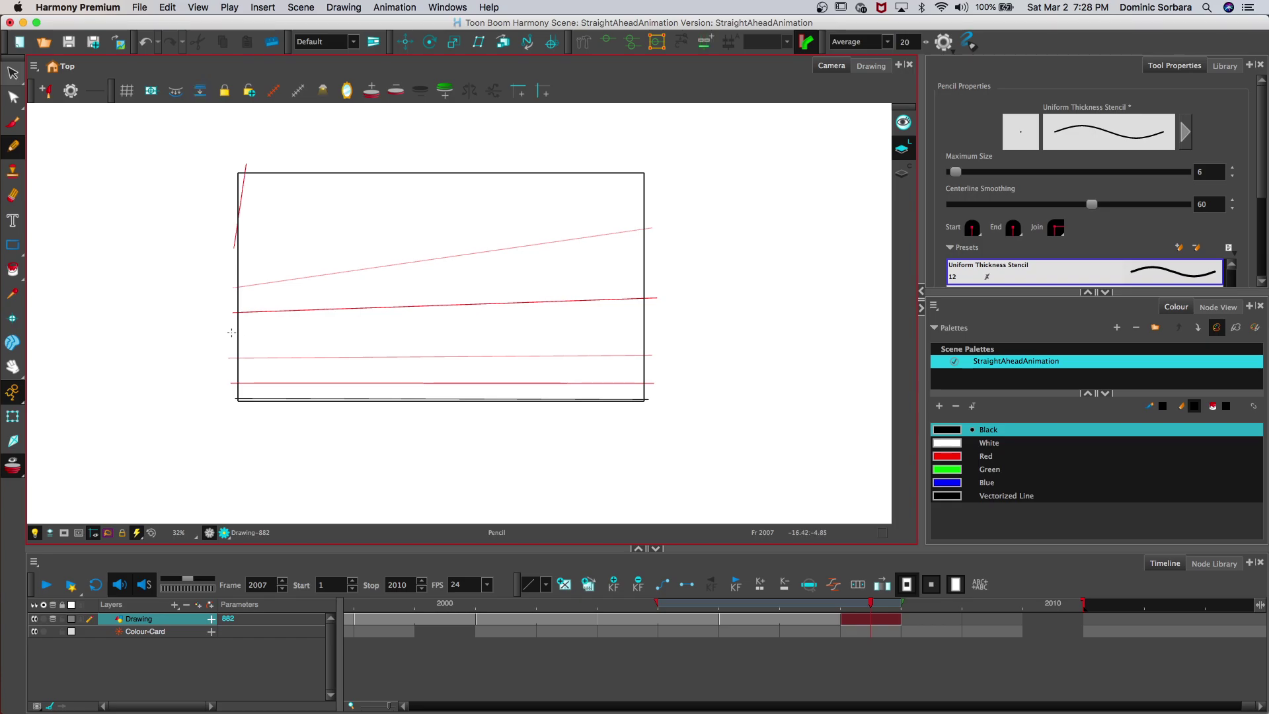
pyautogui.moveTo(235, 338); pyautogui.dragTo(651, 338)
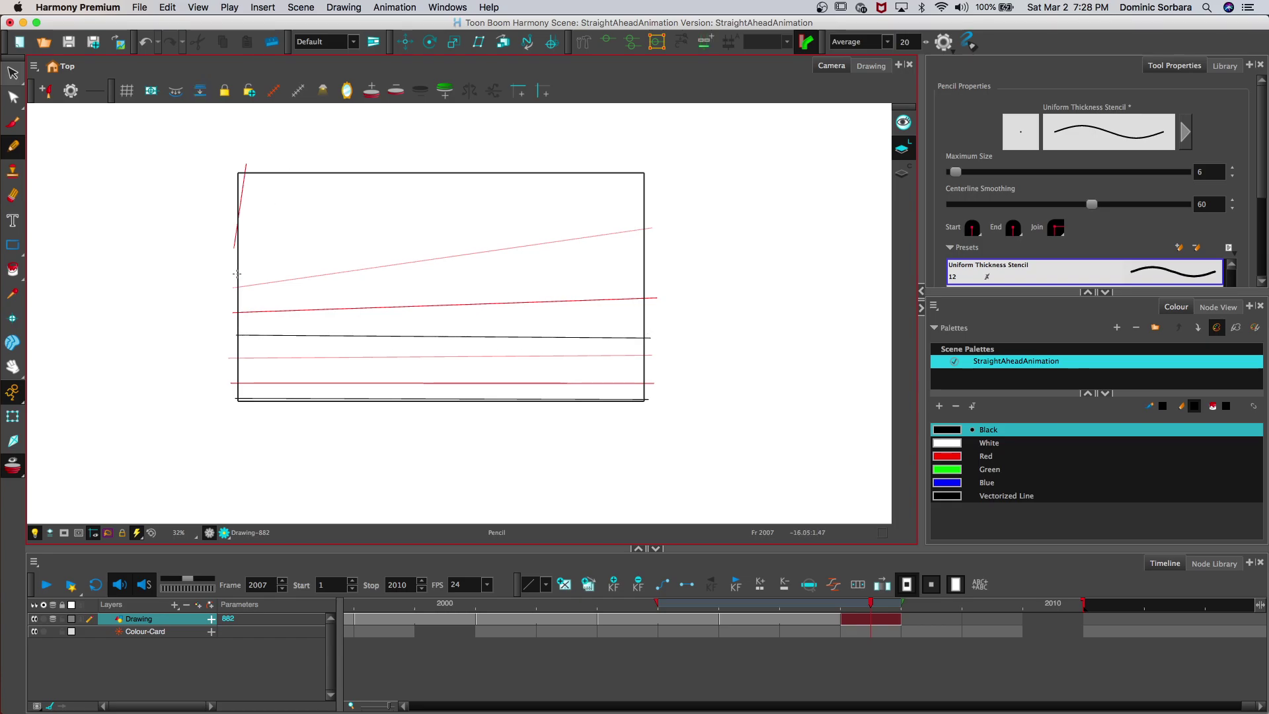
pyautogui.moveTo(234, 281); pyautogui.dragTo(376, 159)
pyautogui.click(54, 619)
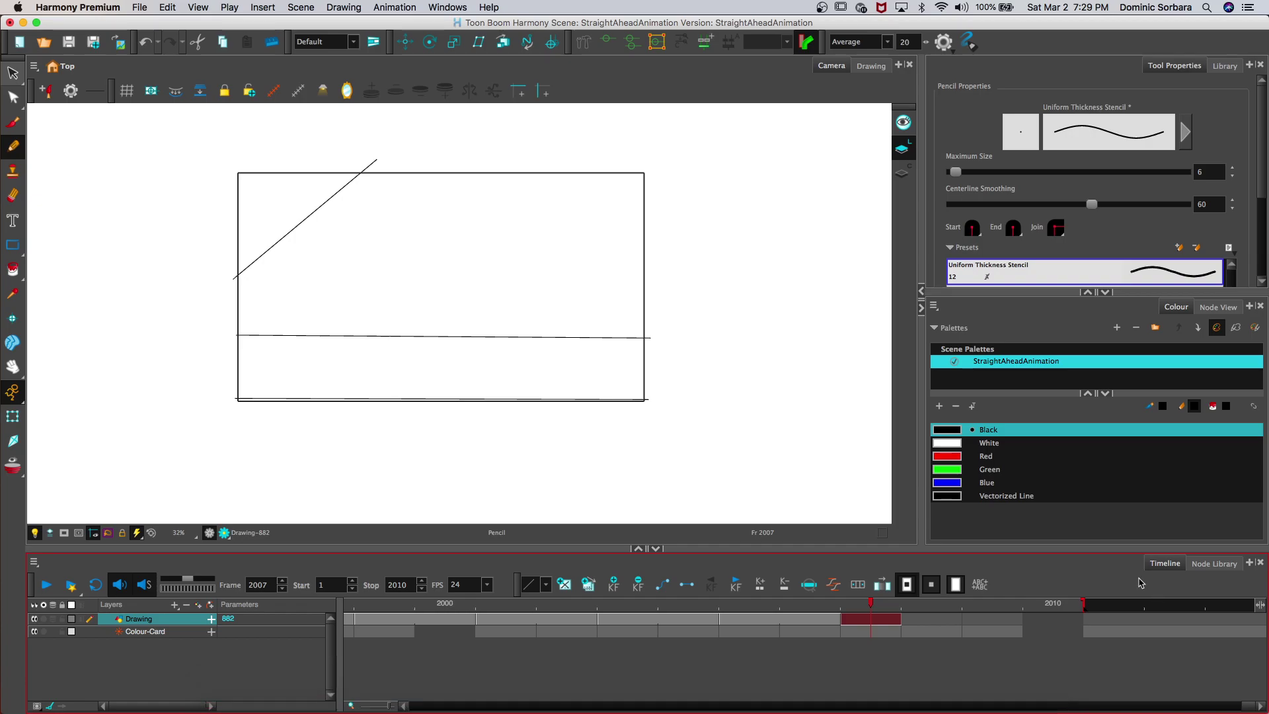
# Step: Hold frame 2007's drawing through 2008, and on 2009 pencil a nearly horizontal low line and a line rising steadily to the upper-right corner
pyautogui.click(945, 620)
pyautogui.click(1001, 619)
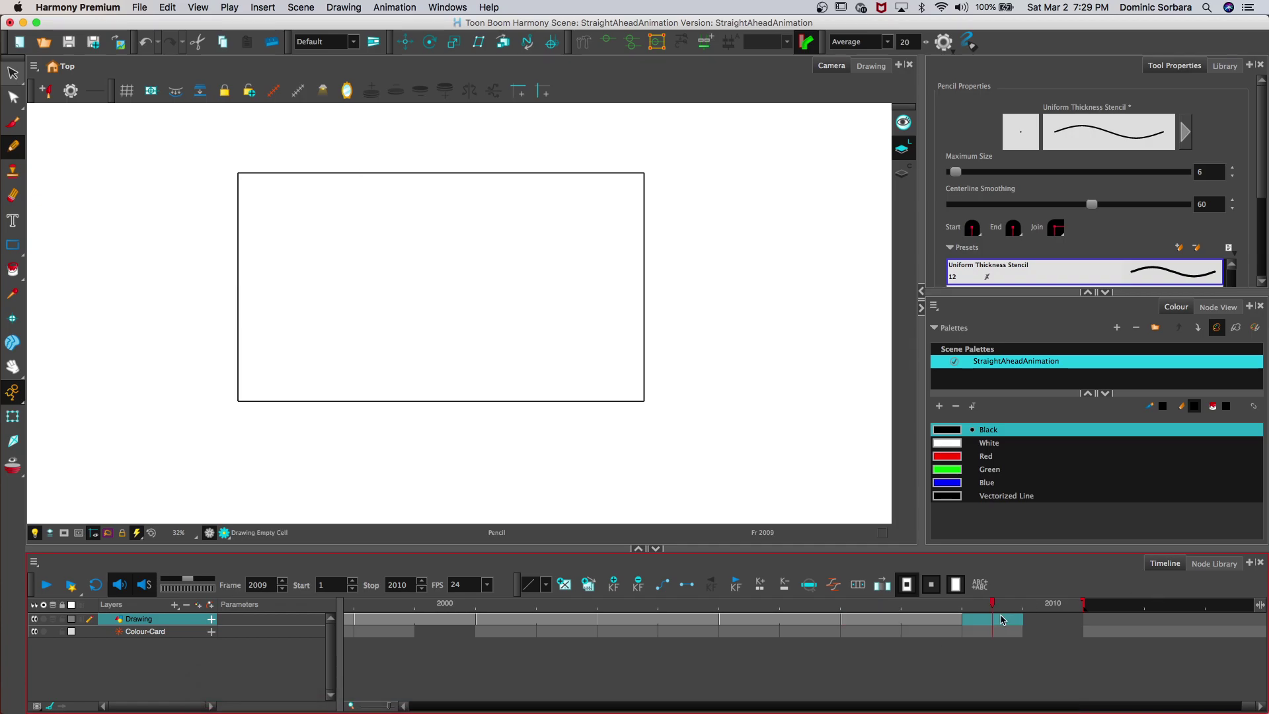
pyautogui.click(53, 618)
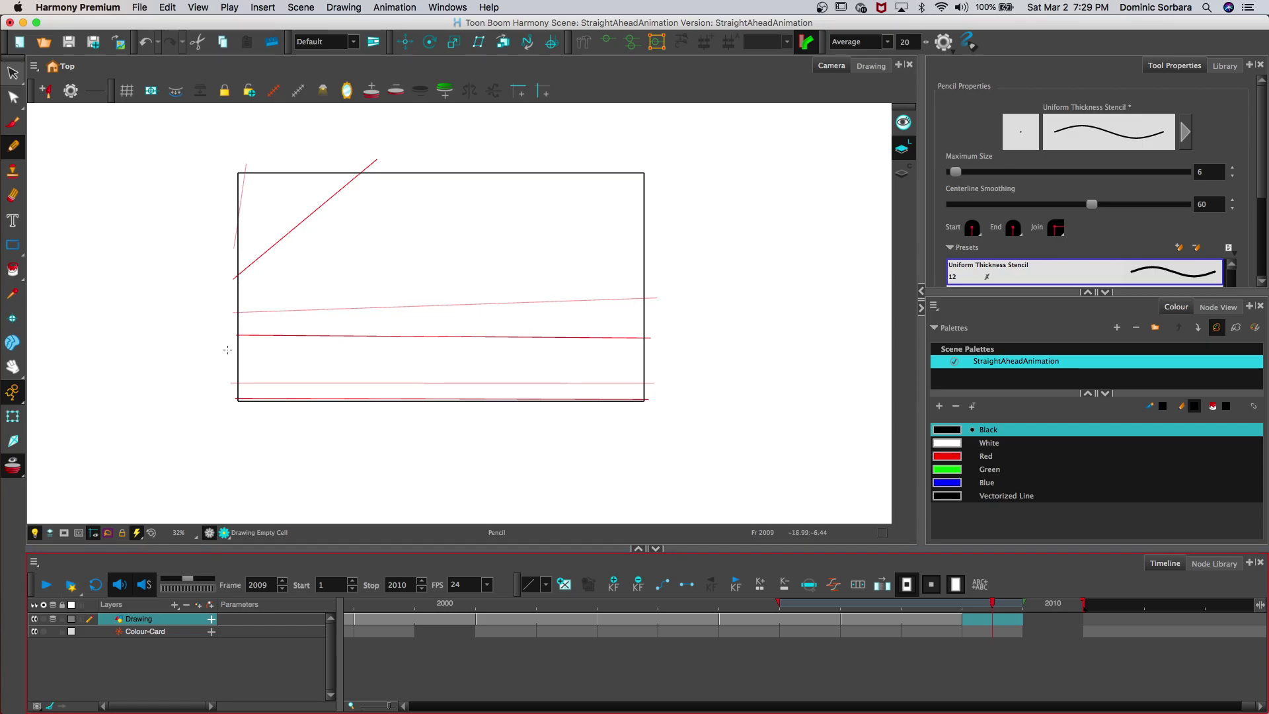
pyautogui.moveTo(231, 371); pyautogui.dragTo(657, 364)
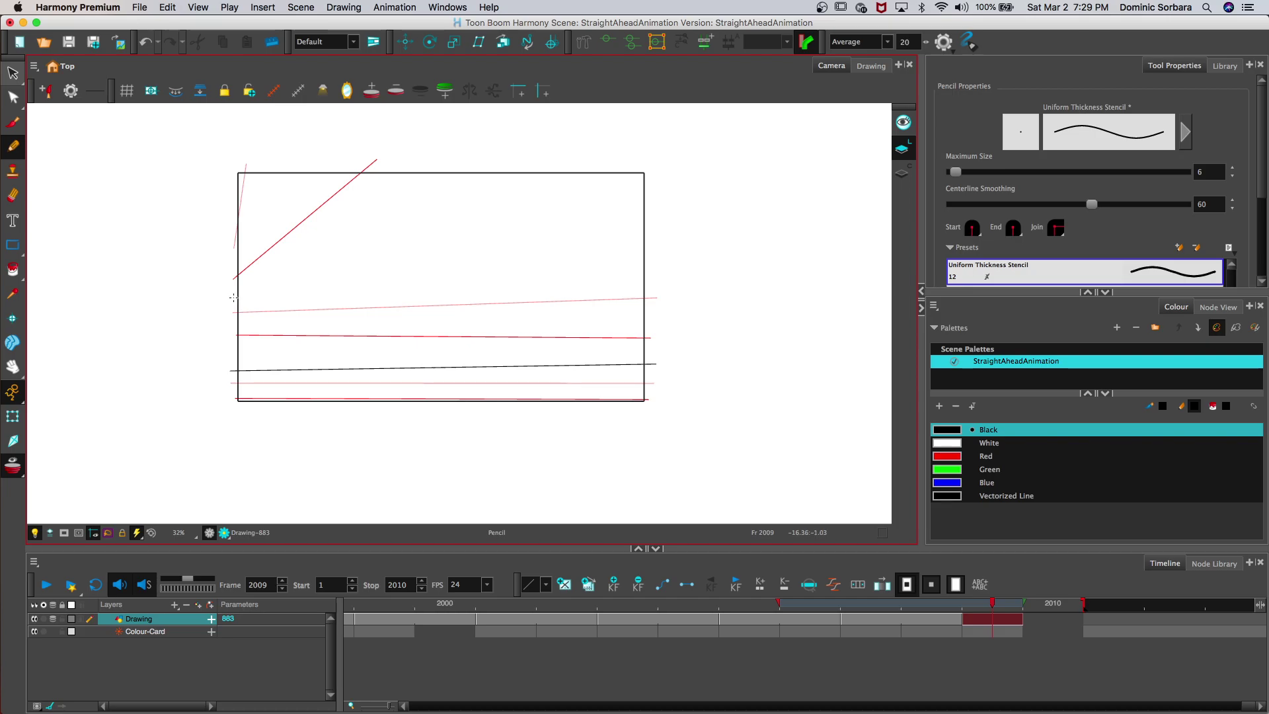
pyautogui.moveTo(266, 290)
pyautogui.mouseDown()
pyautogui.moveTo(594, 200)
pyautogui.moveTo(656, 162)
pyautogui.mouseUp()
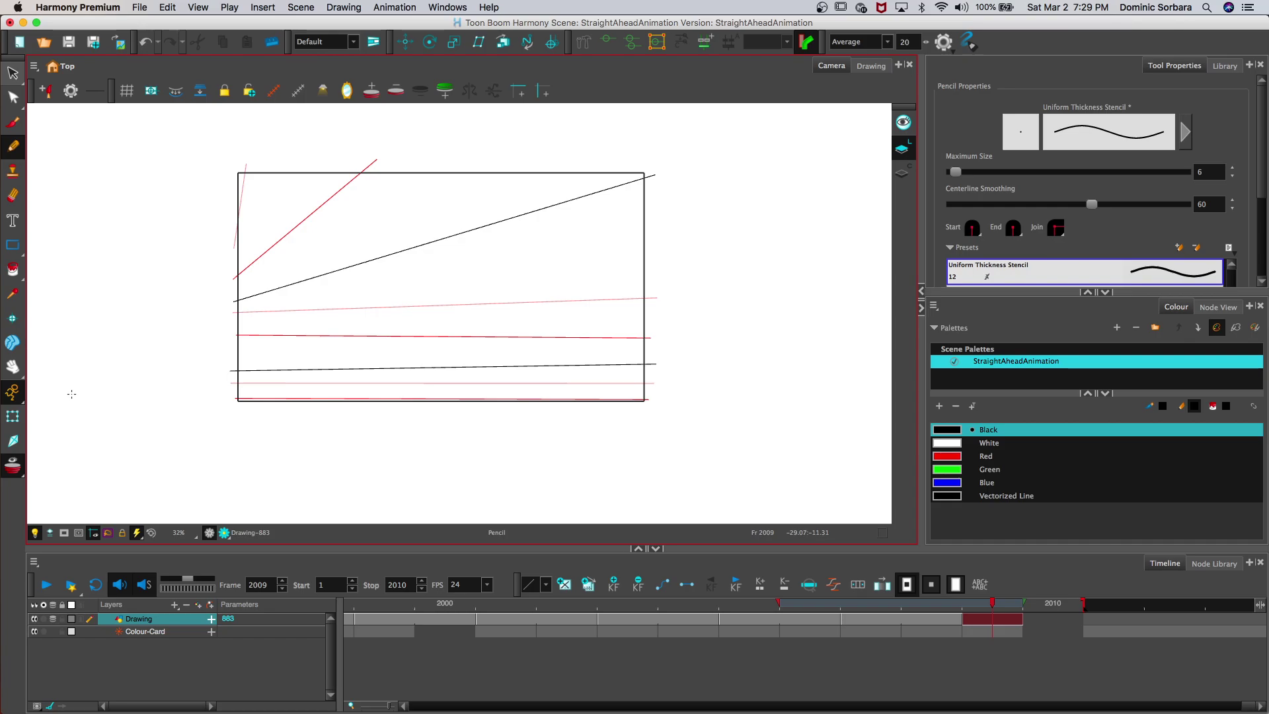
pyautogui.click(52, 619)
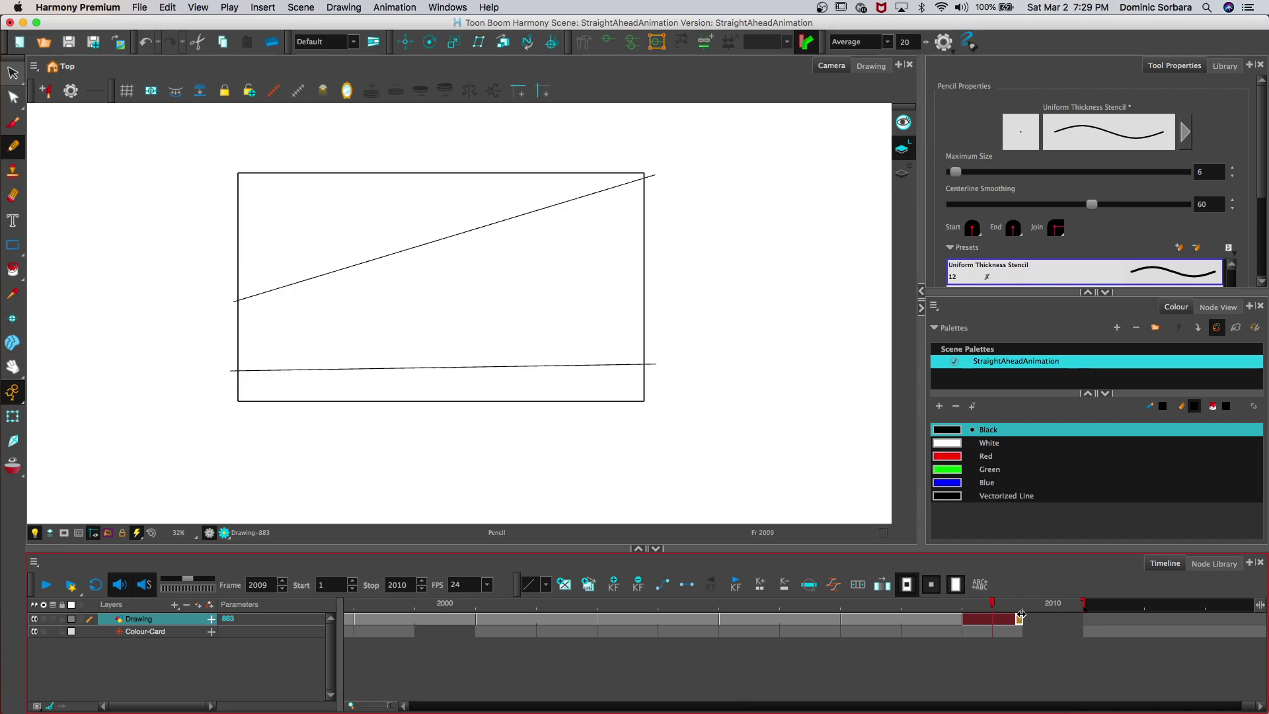
# Step: Go back past the short diagonal line drawing on frame 1840 and play the animation from the frames before it
pyautogui.moveTo(1248, 705); pyautogui.dragTo(1176, 710)
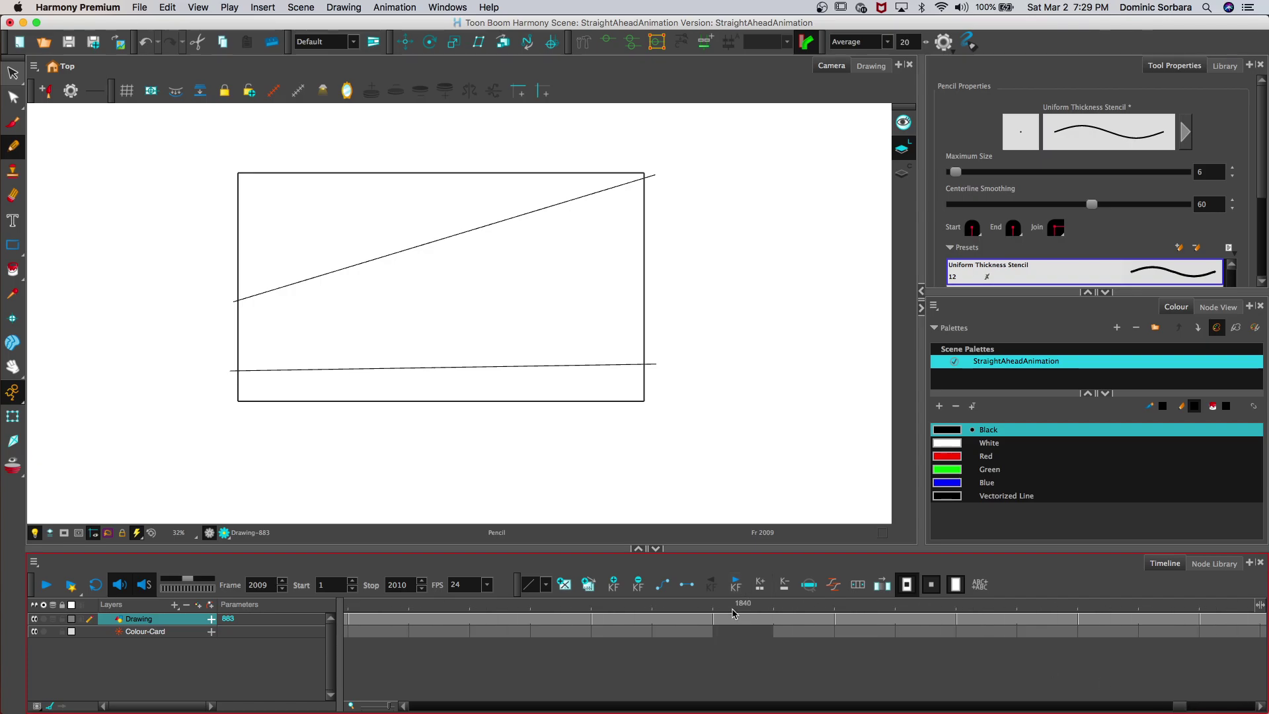
pyautogui.click(739, 606)
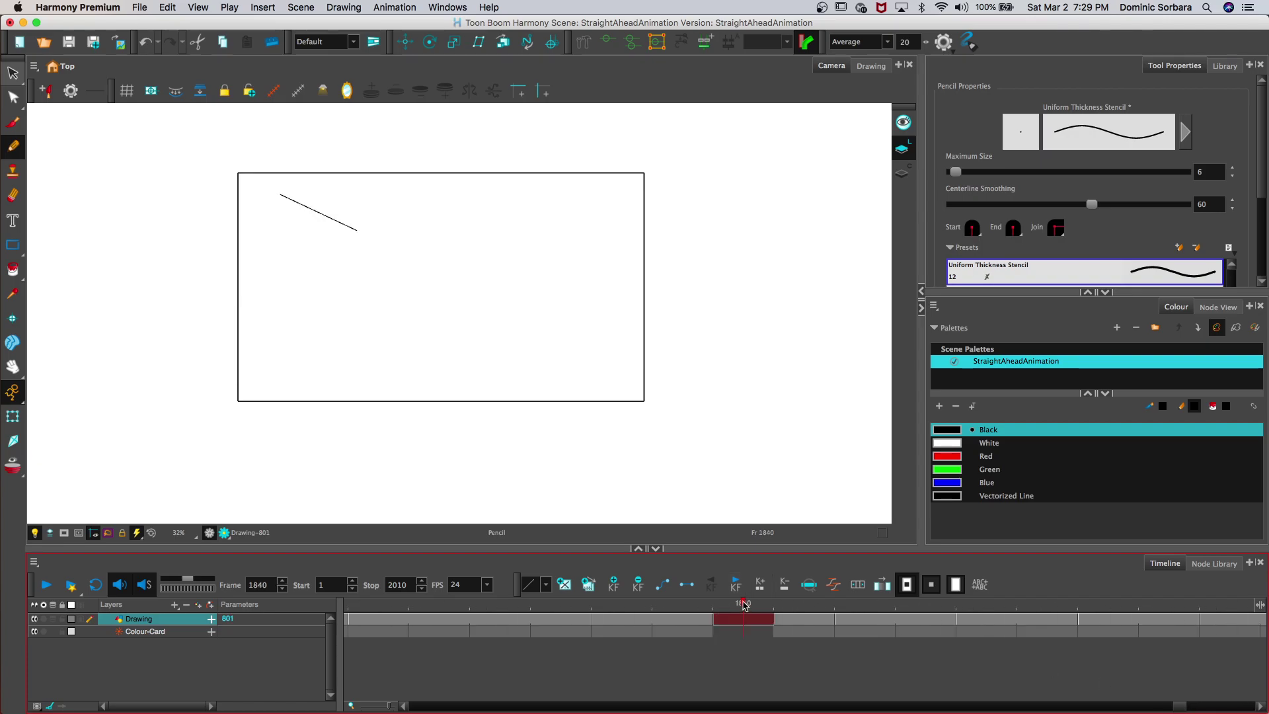
pyautogui.moveTo(633, 611)
pyautogui.mouseDown()
pyautogui.moveTo(362, 606)
pyautogui.moveTo(556, 613)
pyautogui.mouseUp()
pyautogui.click(47, 585)
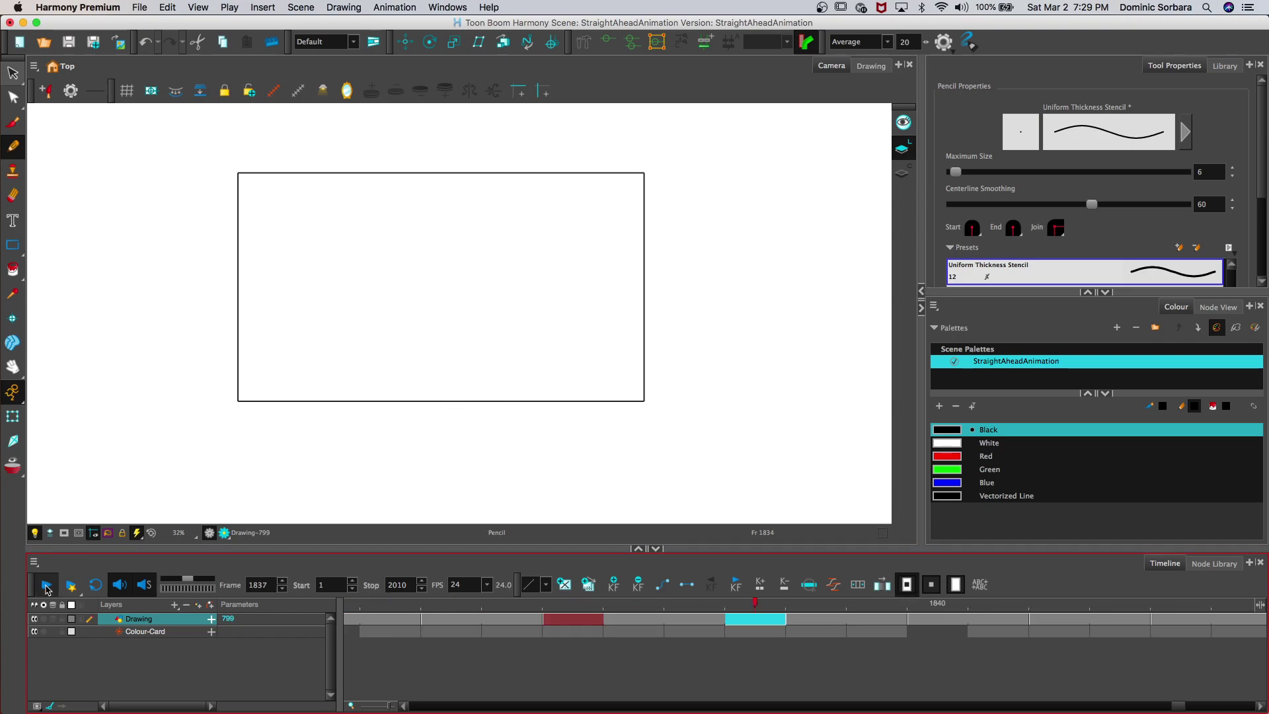